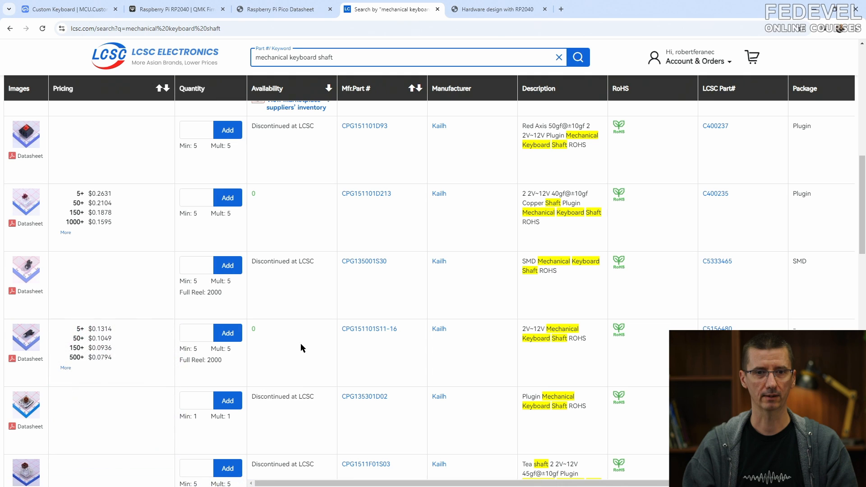
- Open the product page of the Kailh CPG151101S11-16 keyboard socket and copy its LCSC part number
click(367, 331)
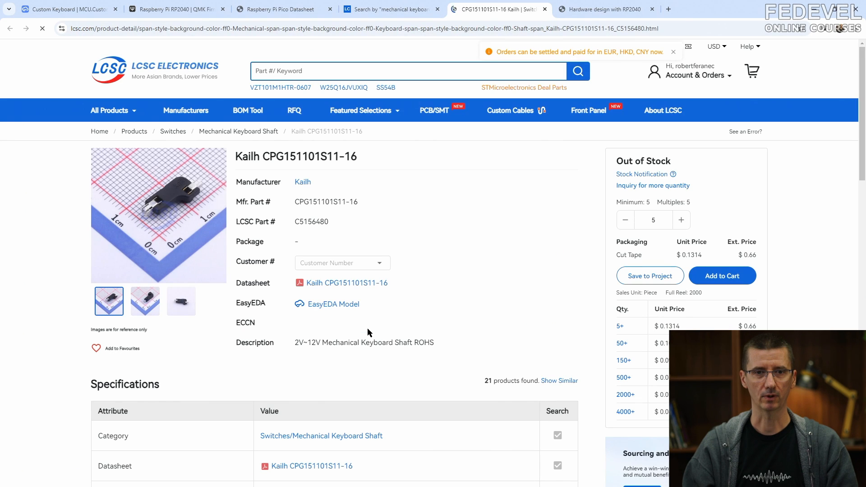
double_click(316, 221)
right_click(316, 221)
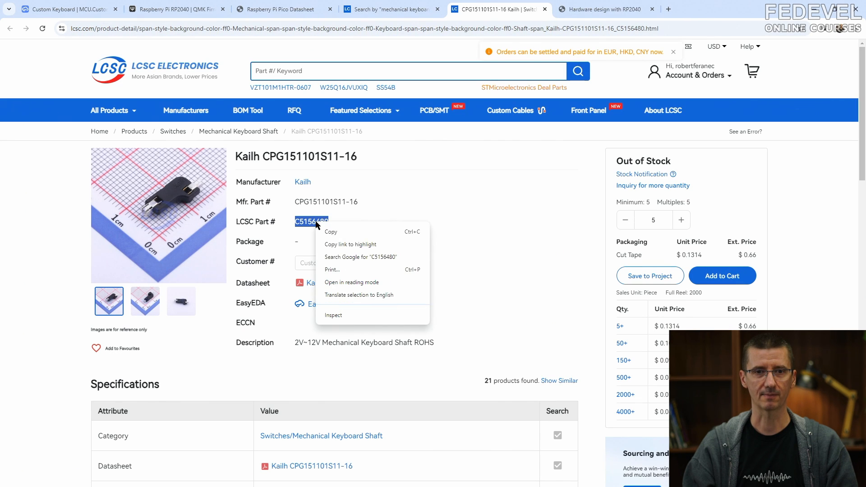
click(331, 232)
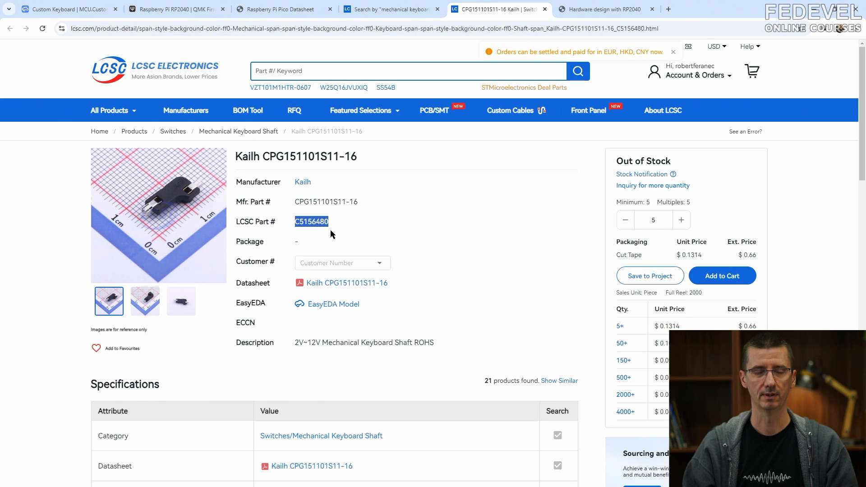
- Switch to the OTHER schematic page of the Custom Keyboard project in EasyEDA and search the device library for C5156480
click(75, 10)
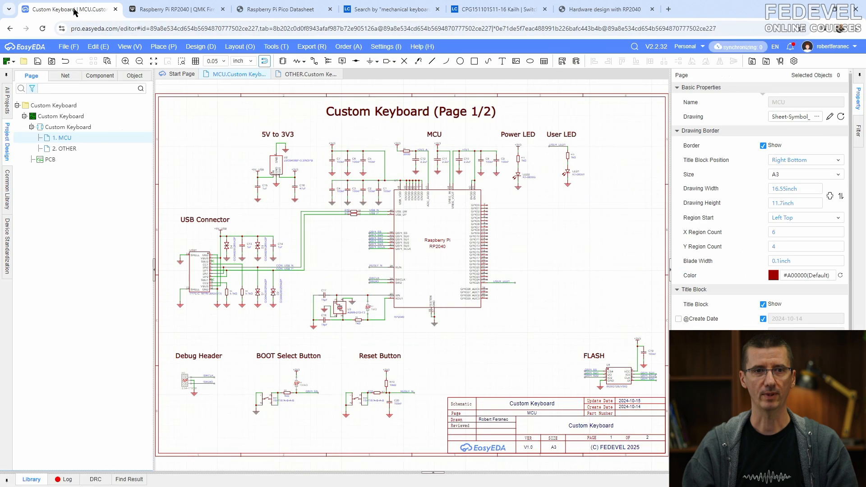
click(69, 149)
click(162, 47)
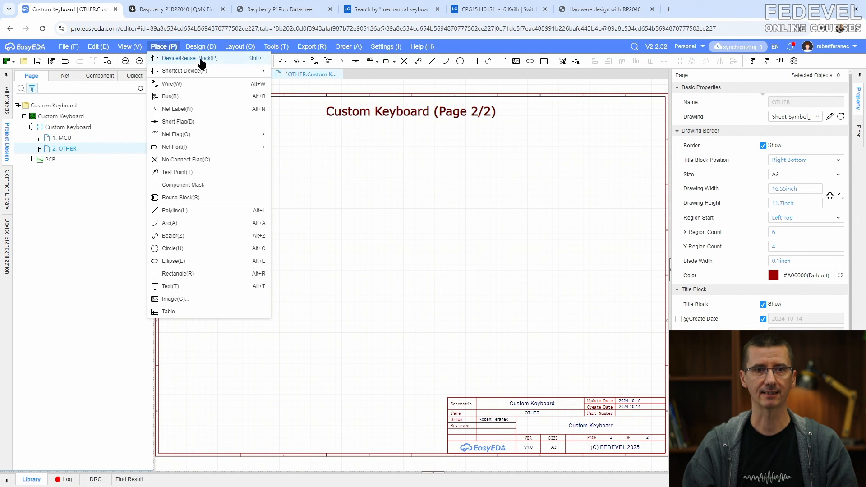
click(199, 60)
click(647, 90)
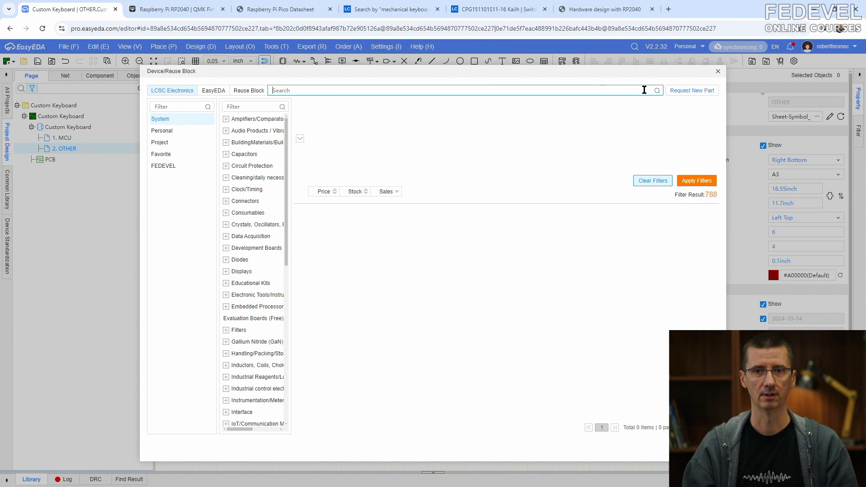
right_click(641, 88)
click(659, 181)
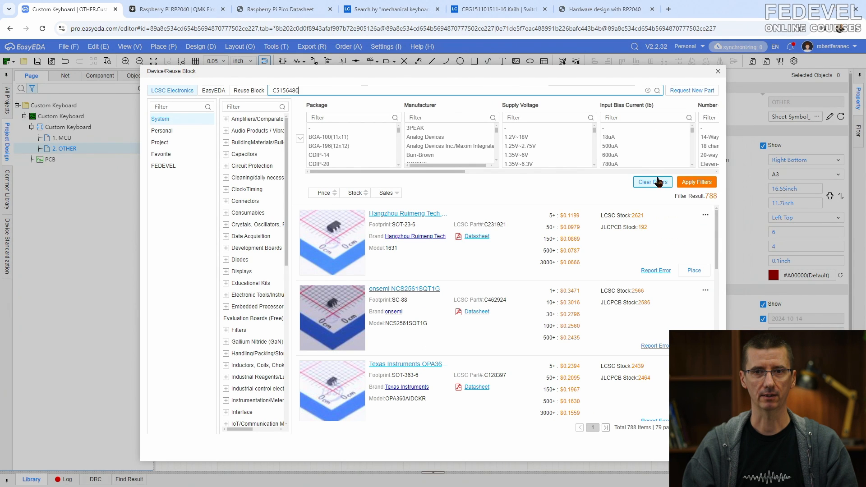
click(657, 90)
- Place one CPG151101S11-16 switch in the upper left area of the OTHER schematic page
click(699, 269)
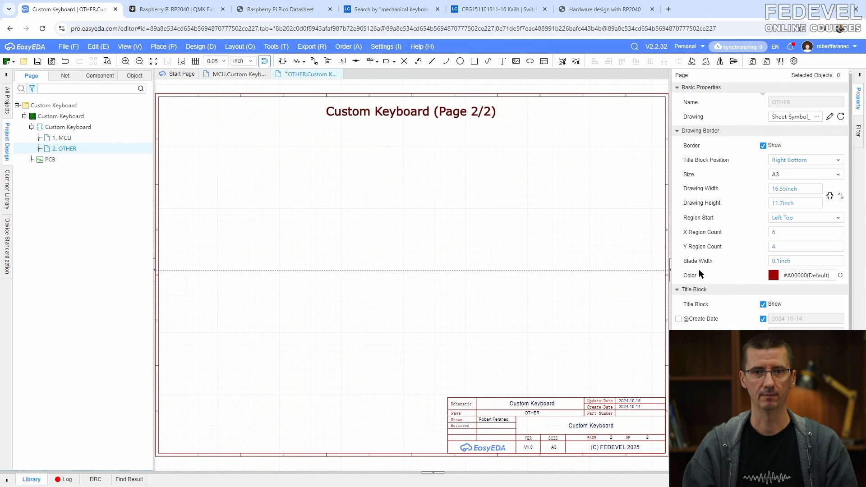
click(245, 155)
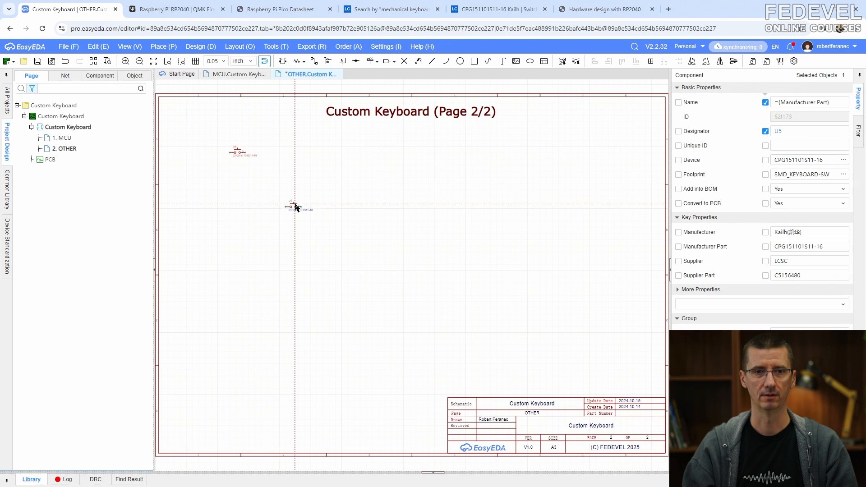
key(Escape)
scroll(220, 145, up, 5)
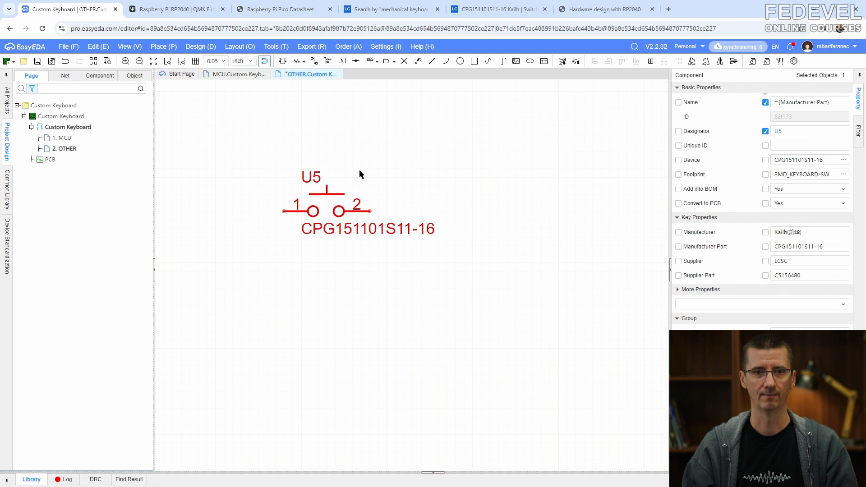
click(345, 135)
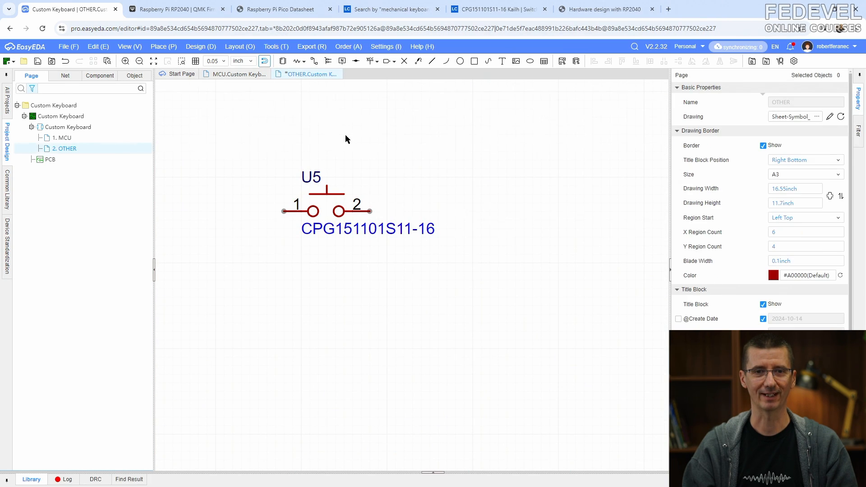
- Expand the device library and refresh the list of devices used in the project
click(429, 472)
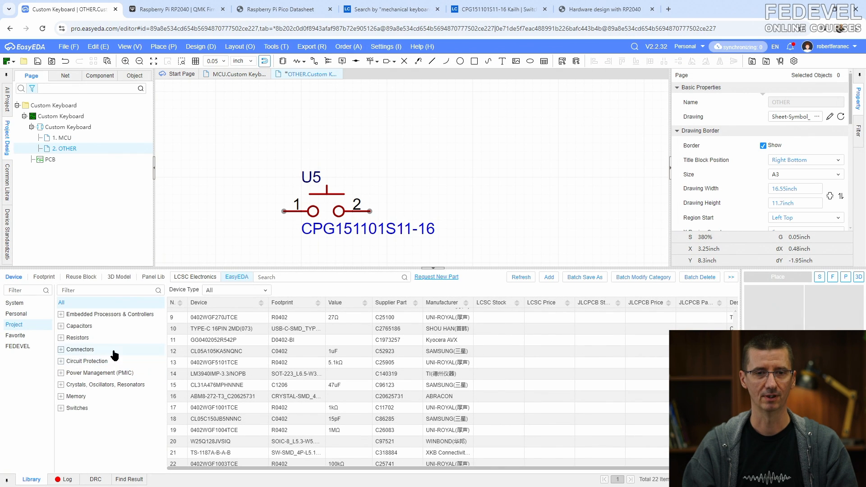
click(521, 278)
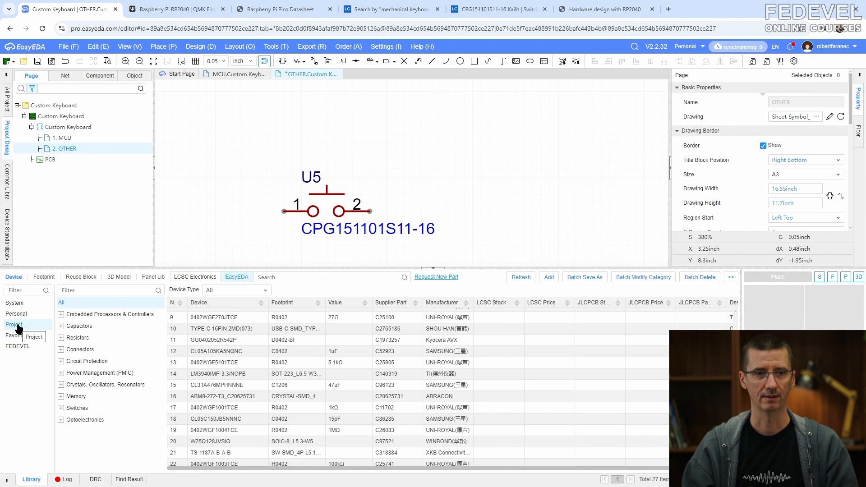
scroll(266, 340, down, 2)
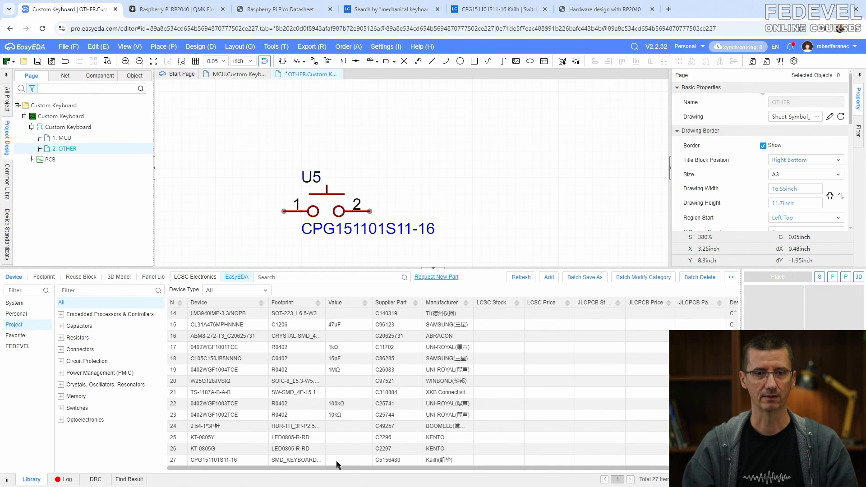
- Save the project's CPG151101S11-16 device to the personal library as CPG151101S11-16_RF_v1.0, creating a new auto-renamed footprint
click(250, 459)
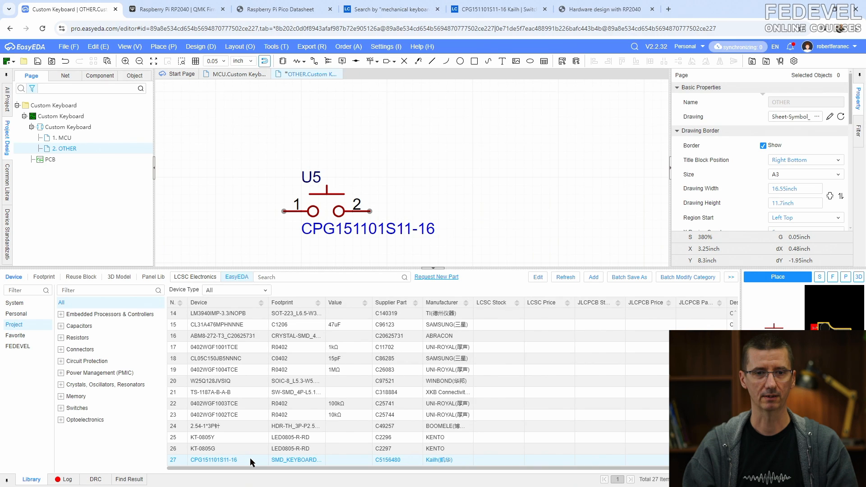
right_click(250, 459)
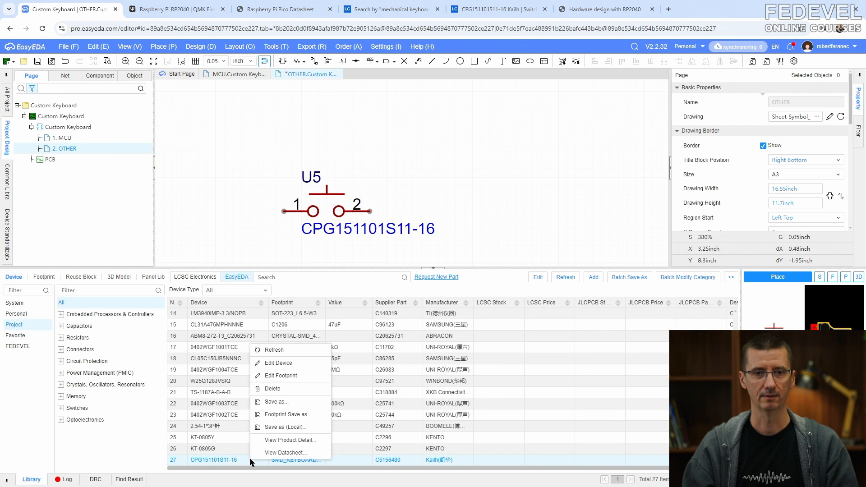
click(296, 403)
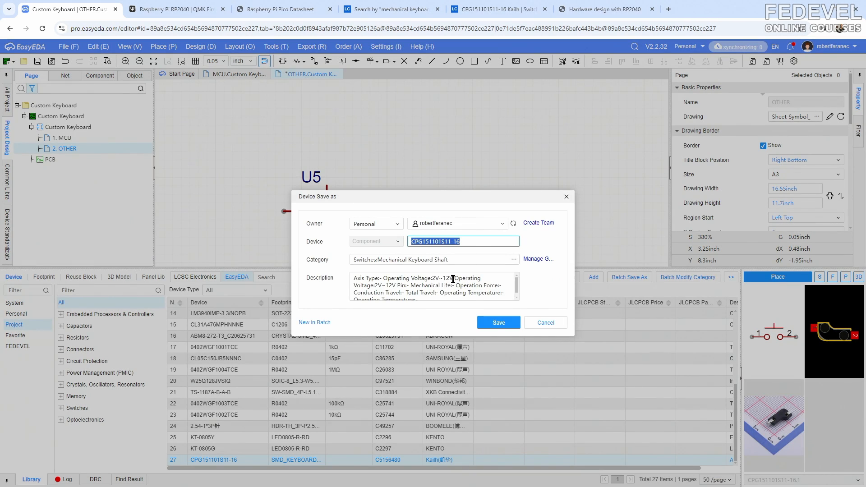
click(477, 242)
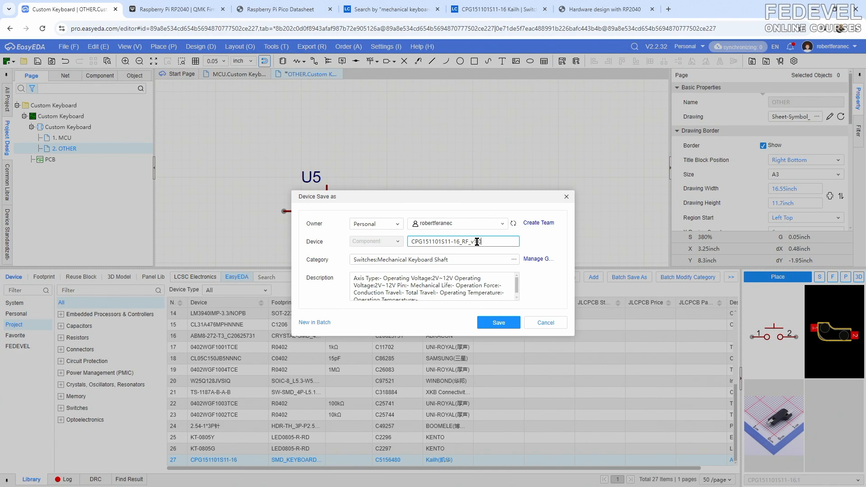
click(492, 324)
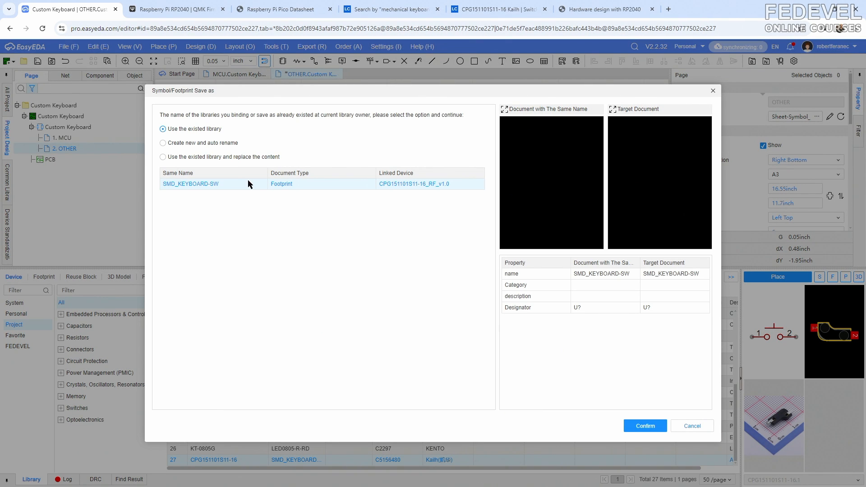
click(163, 144)
click(645, 427)
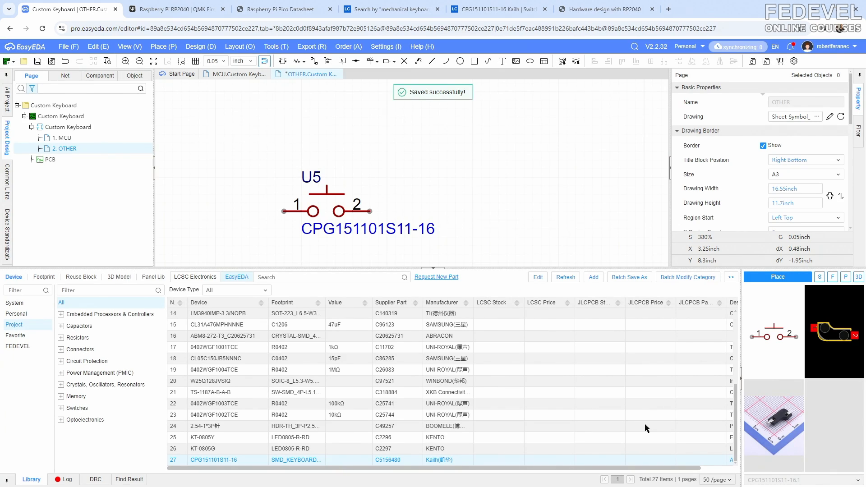
- Open the personal library device CPG151101S11-16_RF_v1.0 for editing
click(20, 315)
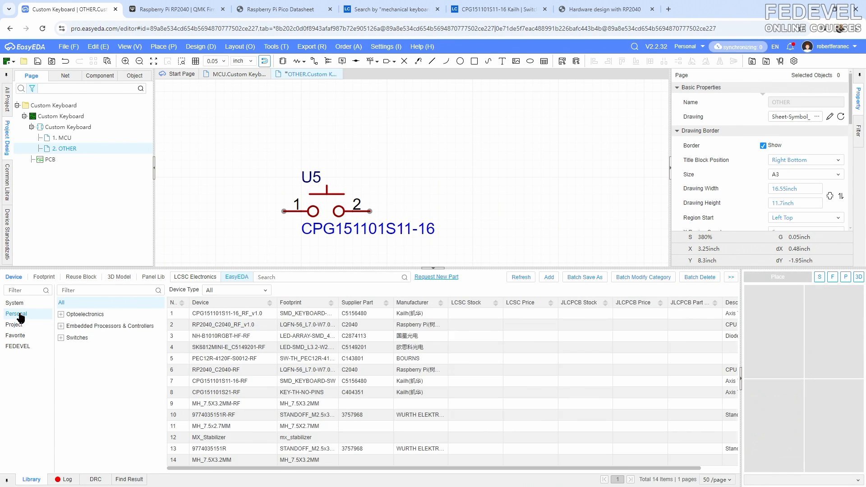
click(263, 315)
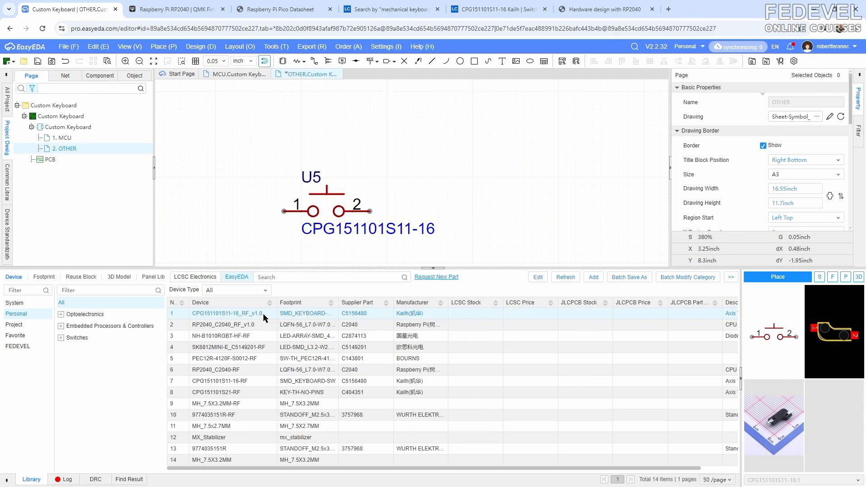
right_click(264, 317)
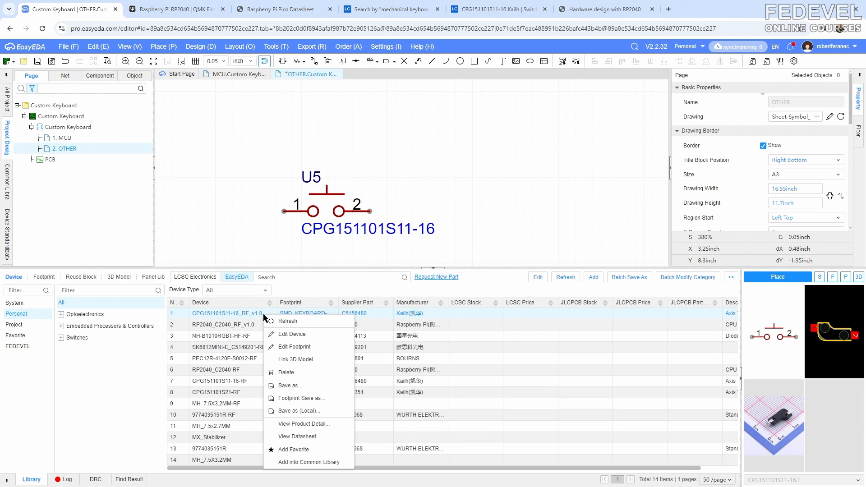
click(283, 335)
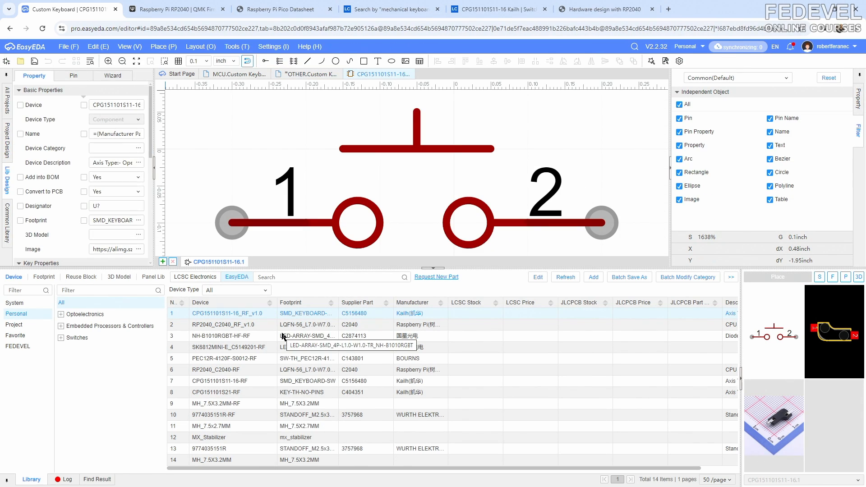
- Delete the horizontal bar and the short vertical plunger line above the contacts in the switch symbol
click(129, 46)
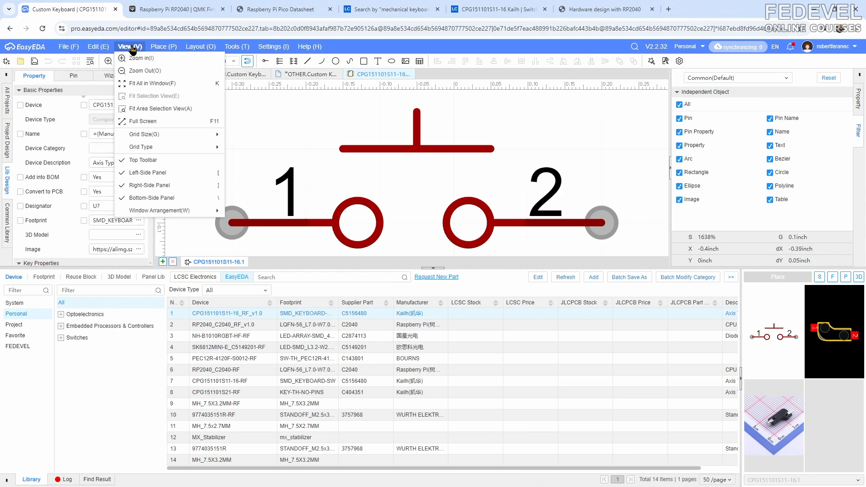
click(145, 82)
scroll(240, 129, down, 4)
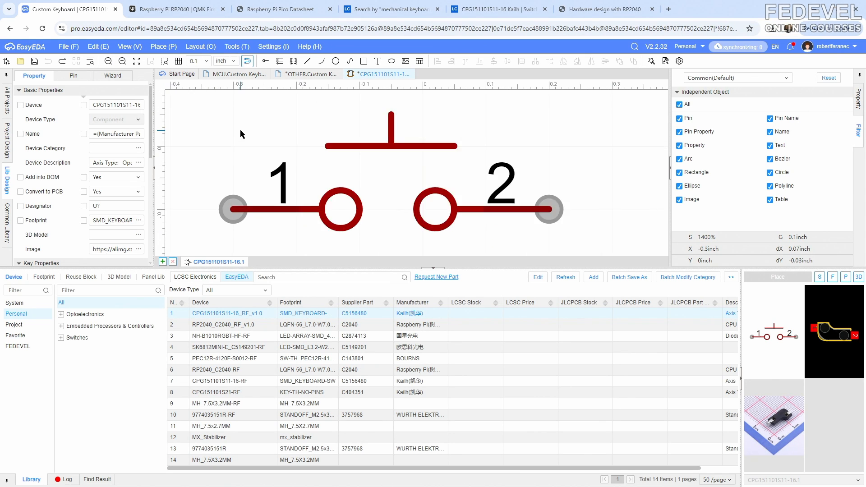
drag(319, 138, 362, 148)
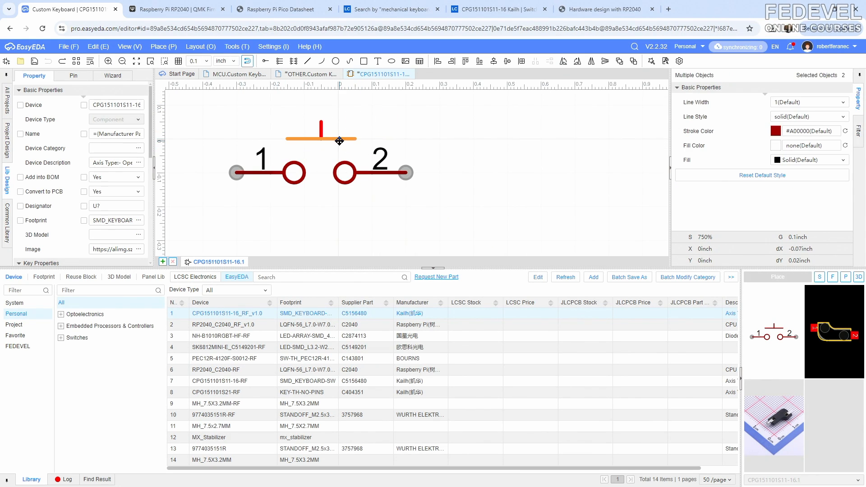
right_click(339, 138)
click(395, 183)
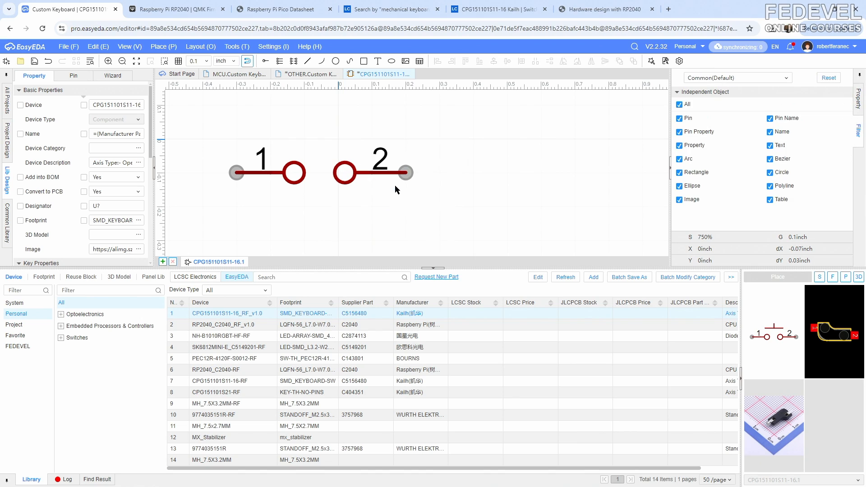
- Move pin 2 together with its line and circle 0.1 inch right and 0.1 inch up
drag(314, 118, 431, 210)
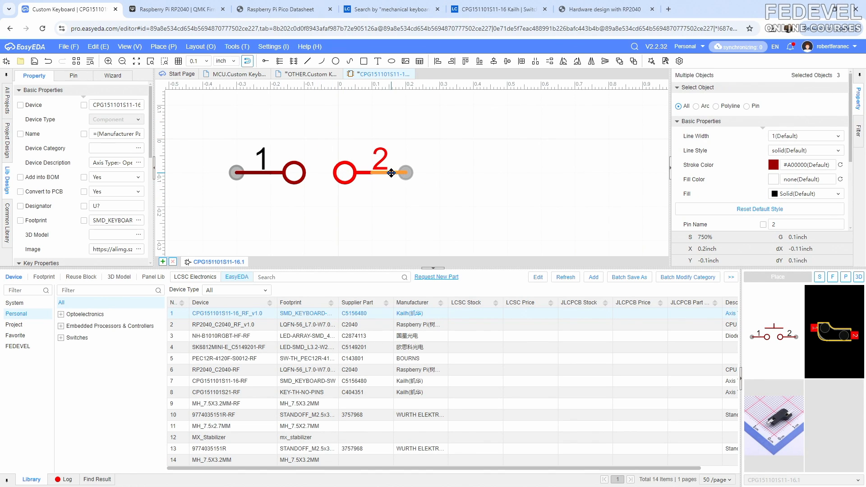
drag(397, 174, 433, 145)
click(406, 180)
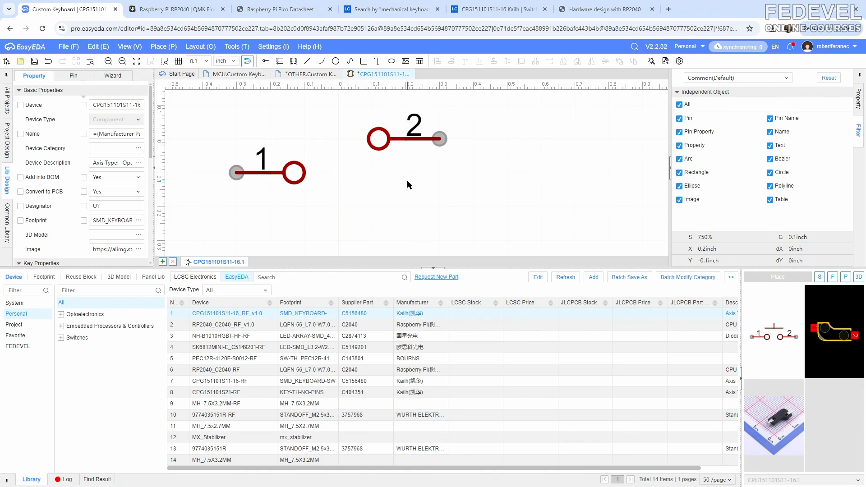
- On a 0.01 inch grid, draw a polyline around pin 2's circle through (0.07, 0), (0.07, 0.05), (0.17, 0.05) and (0.17, -0.1) inch
click(208, 61)
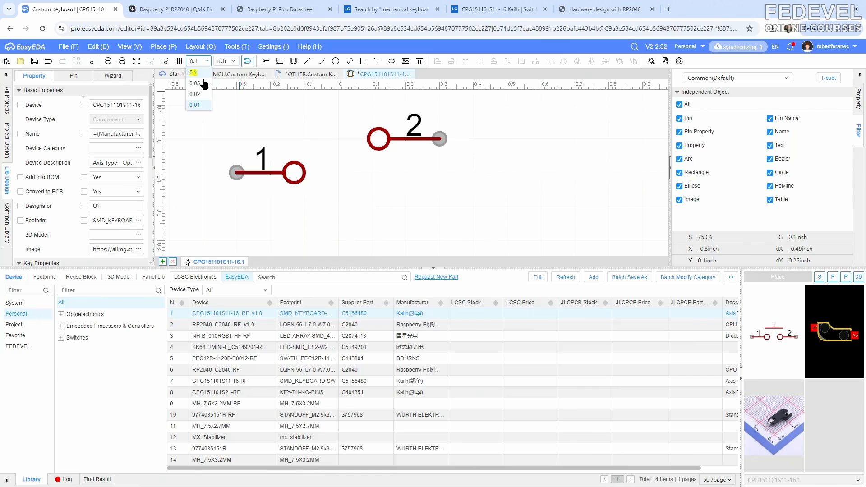
click(199, 107)
scroll(315, 130, up, 3)
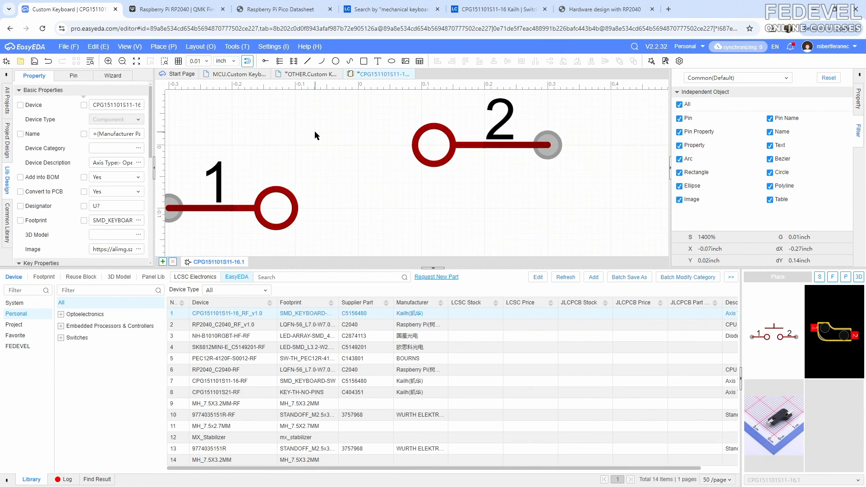
click(163, 47)
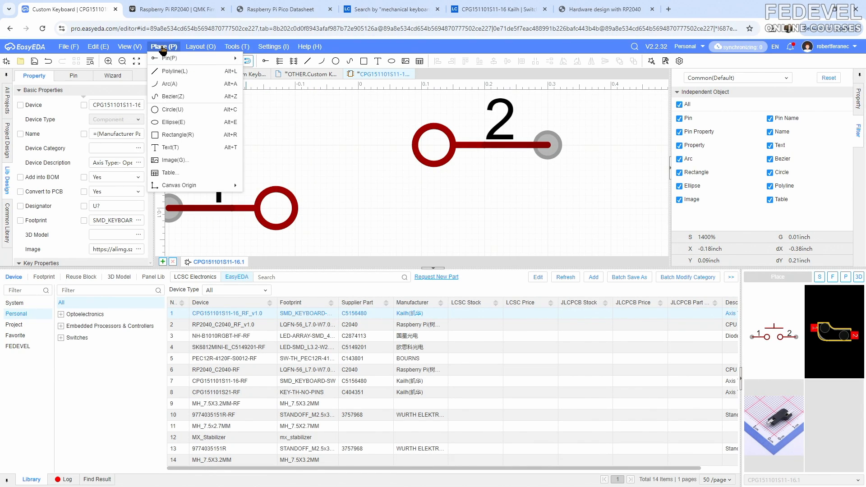
mouse_move(176, 59)
click(204, 73)
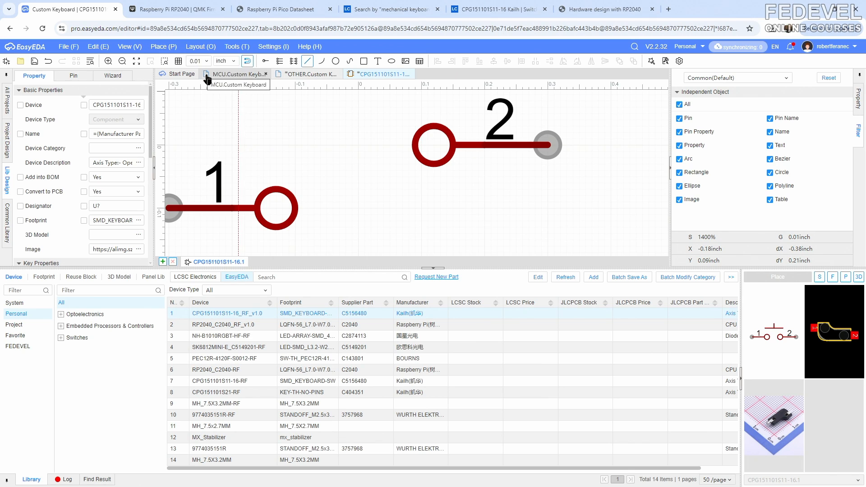
click(402, 145)
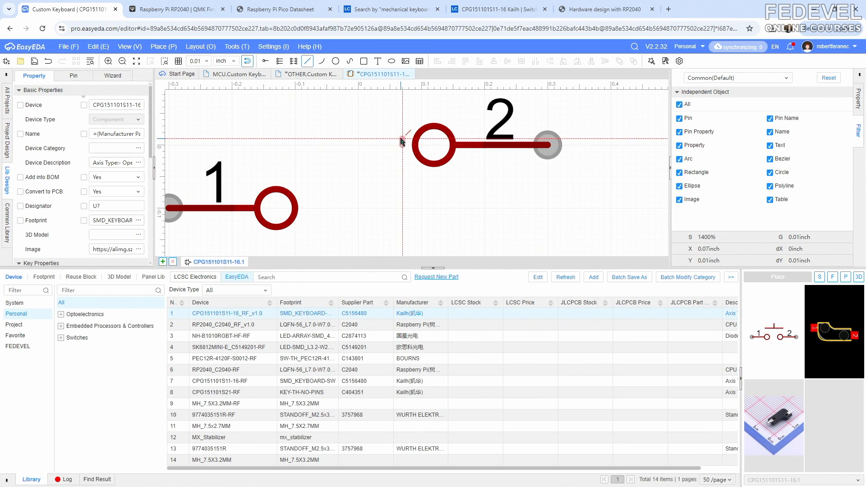
click(402, 112)
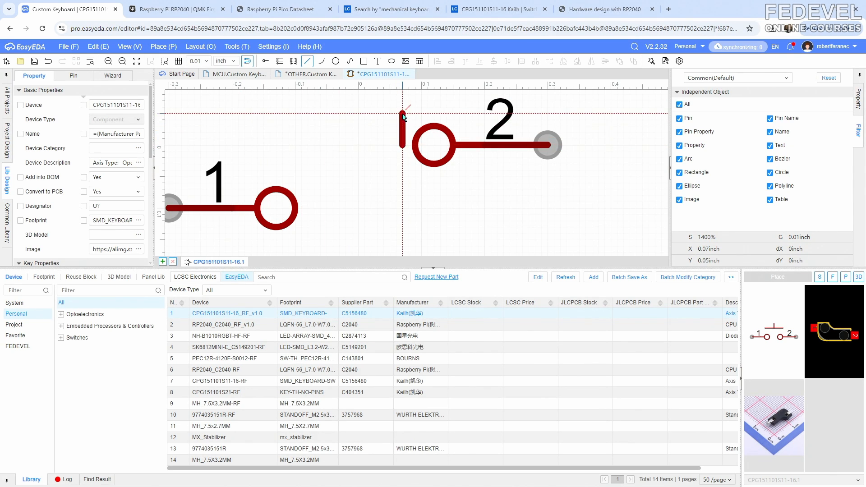
click(467, 113)
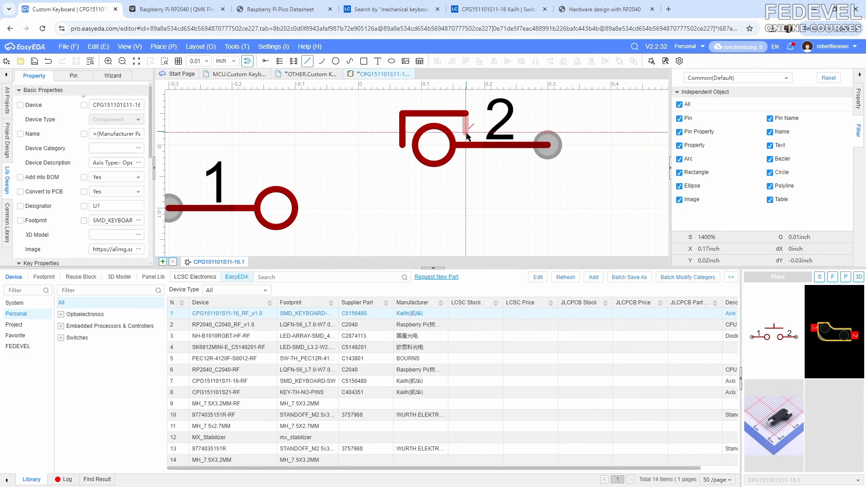
click(467, 209)
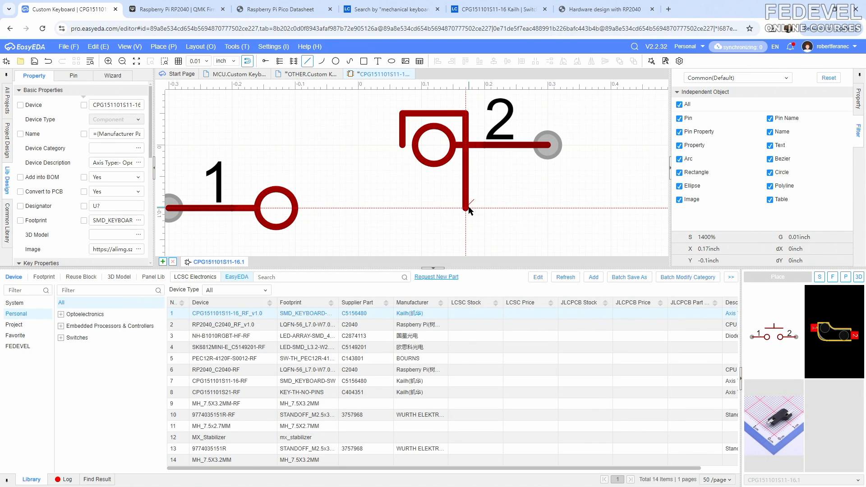
right_click(468, 208)
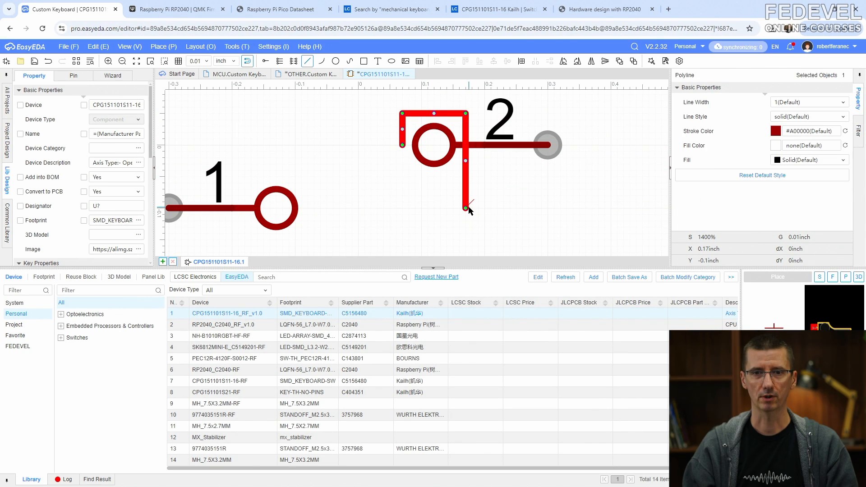
- Draw a polyline around pin 1's circle through (0.12, -0.15), (-0.18, -0.15), (-0.18, -0.05) and (0.02, -0.05) inch
click(434, 239)
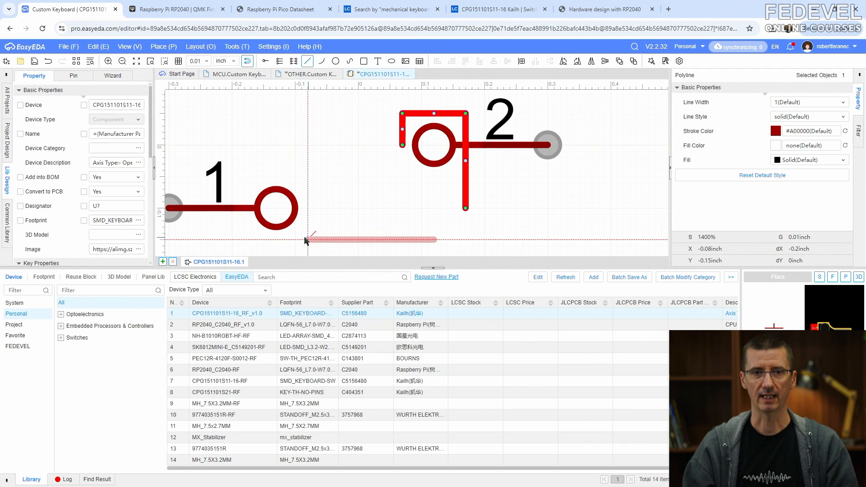
click(244, 240)
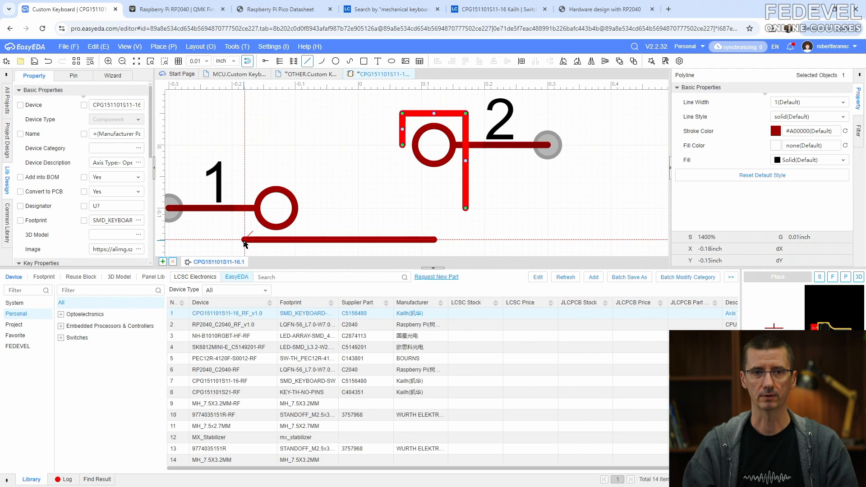
click(244, 176)
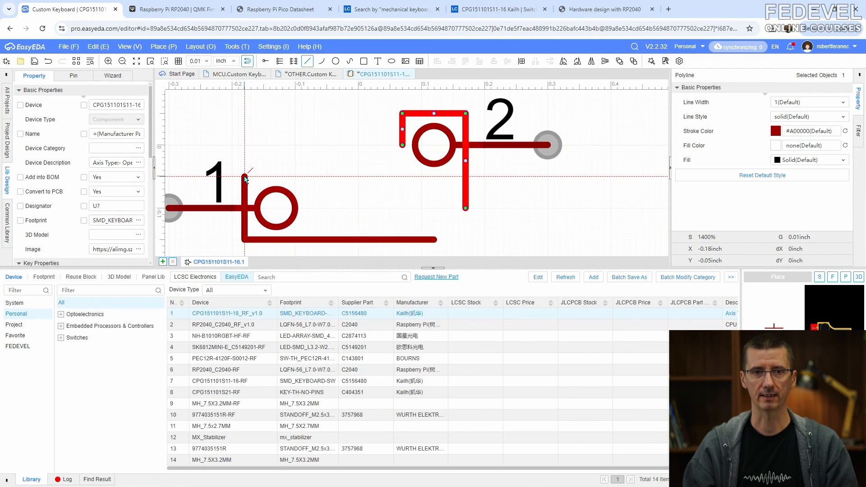
click(372, 176)
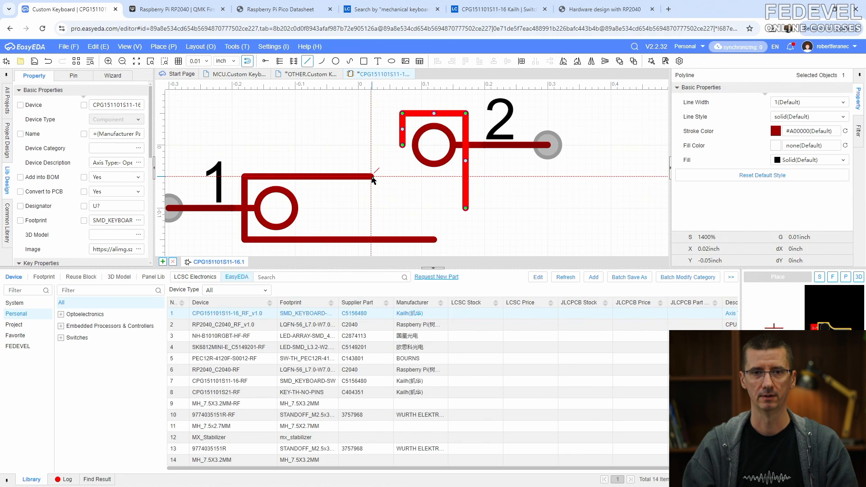
right_click(371, 177)
key(Escape)
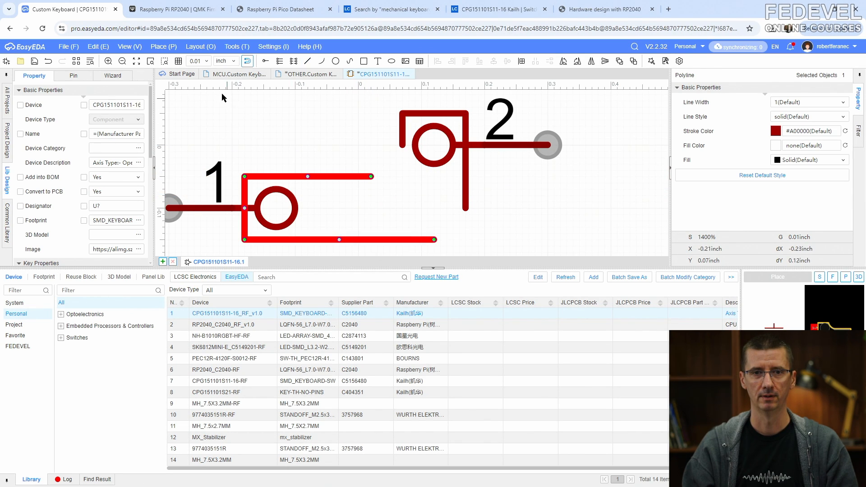
- Join the open upper ends of the two polylines with an inward-curving arc from (0.07, 0) to (0.02, -0.05) inch
click(163, 47)
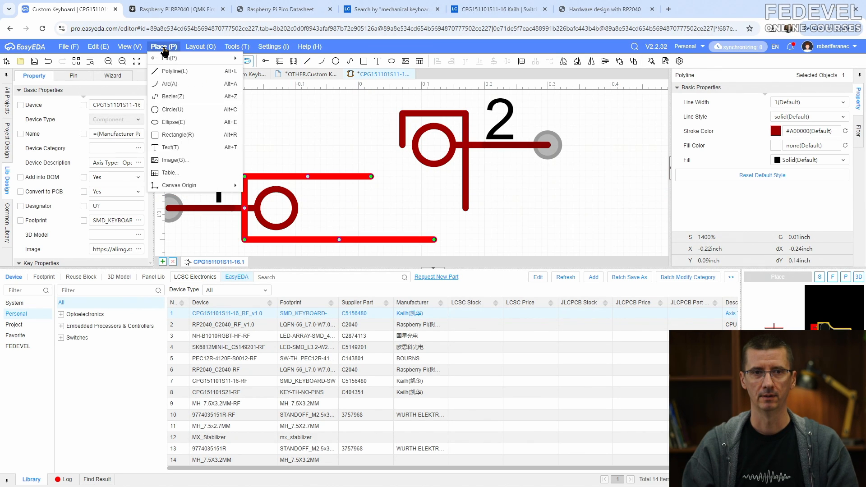
click(191, 83)
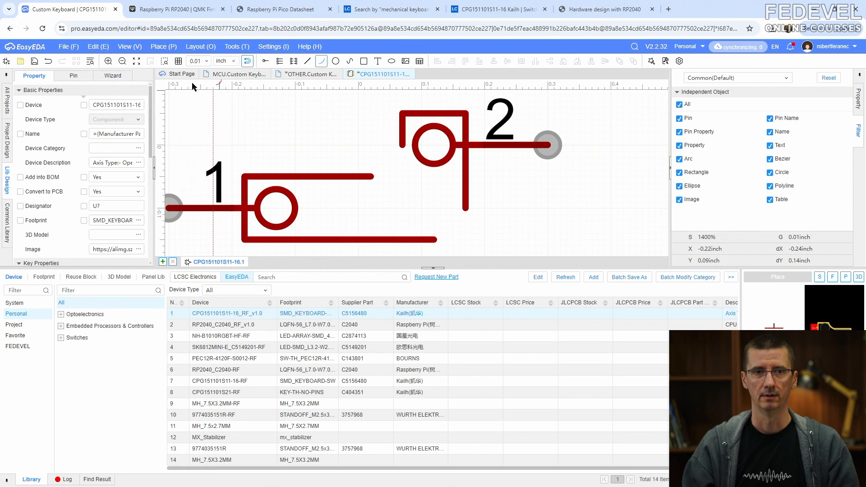
click(402, 146)
click(373, 177)
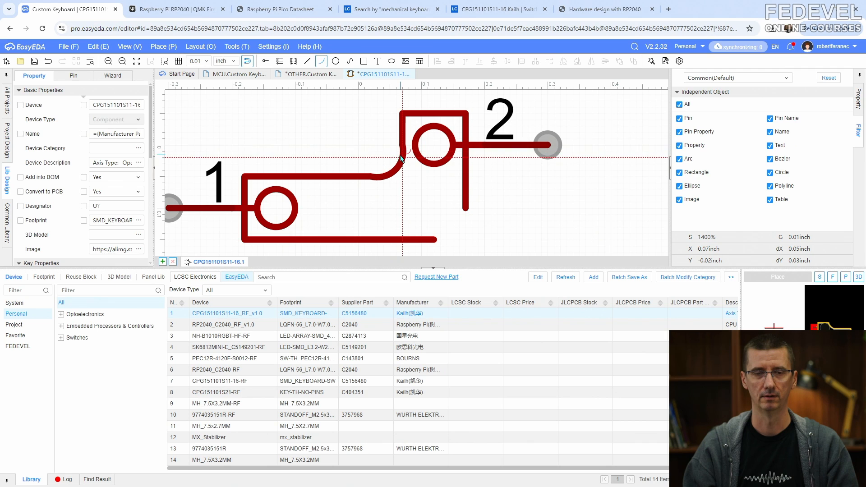
click(401, 165)
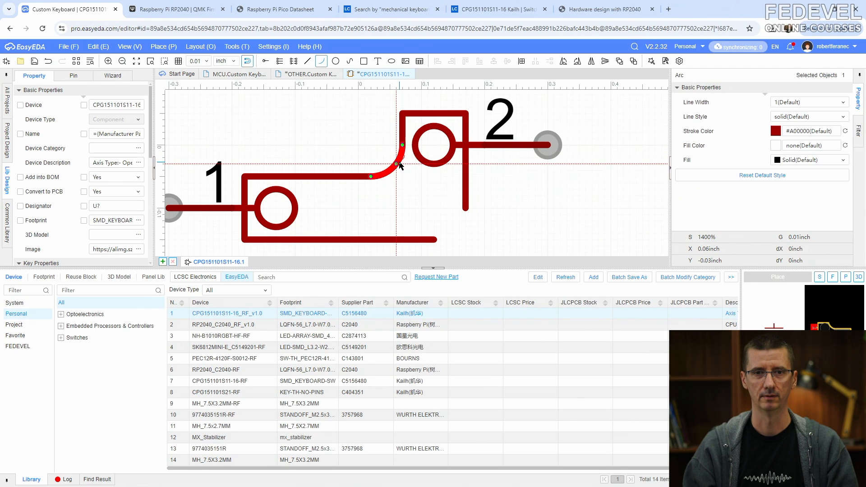
- Close the outline's lower corner with a rounded outward arc from (0.12, -0.15) to (0.17, -0.1) inch
click(435, 239)
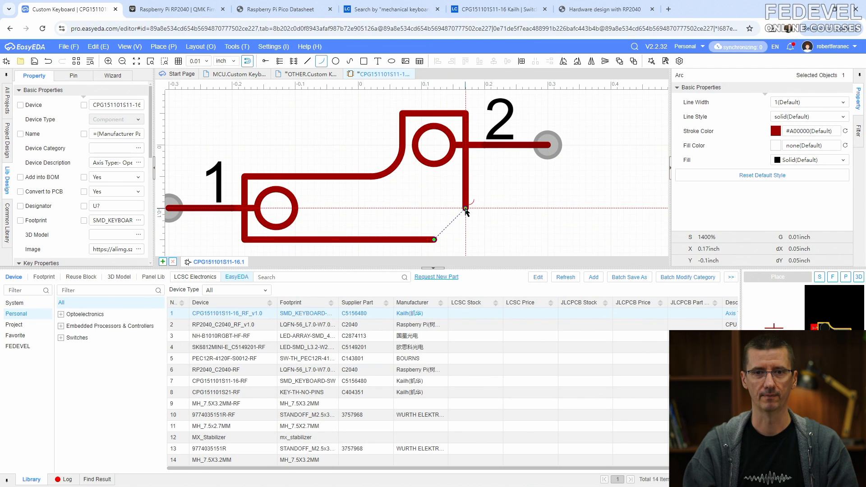
click(465, 209)
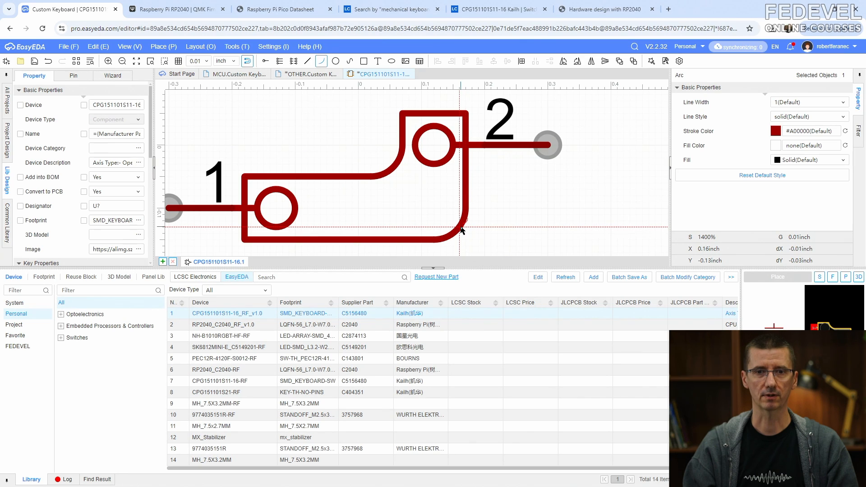
click(462, 230)
key(Escape)
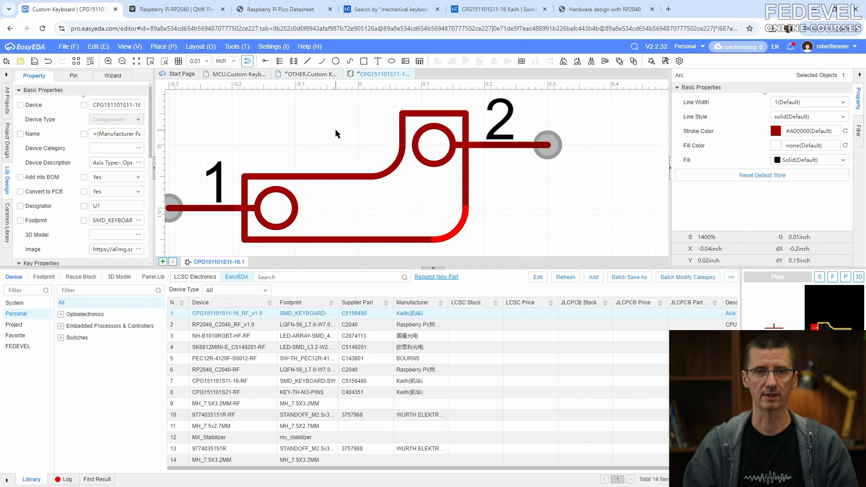
- Fit the whole symbol in view, set the grid size to 0.1 inch and save the symbol
click(129, 46)
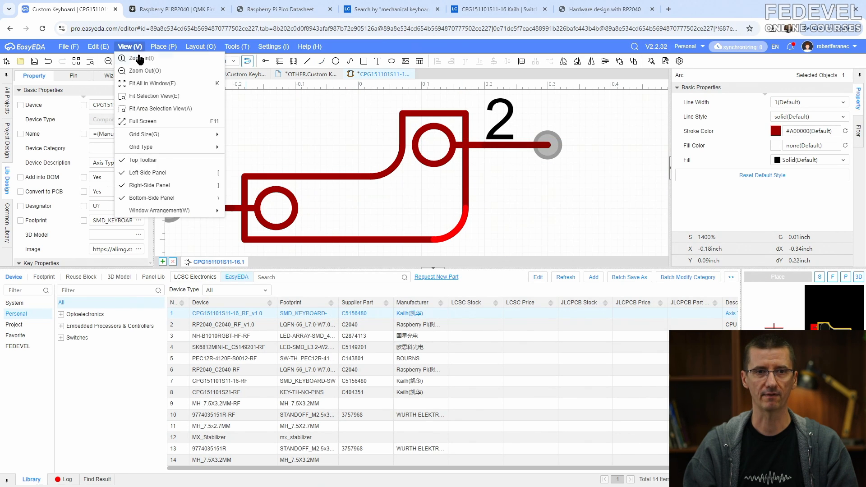
click(149, 86)
click(253, 125)
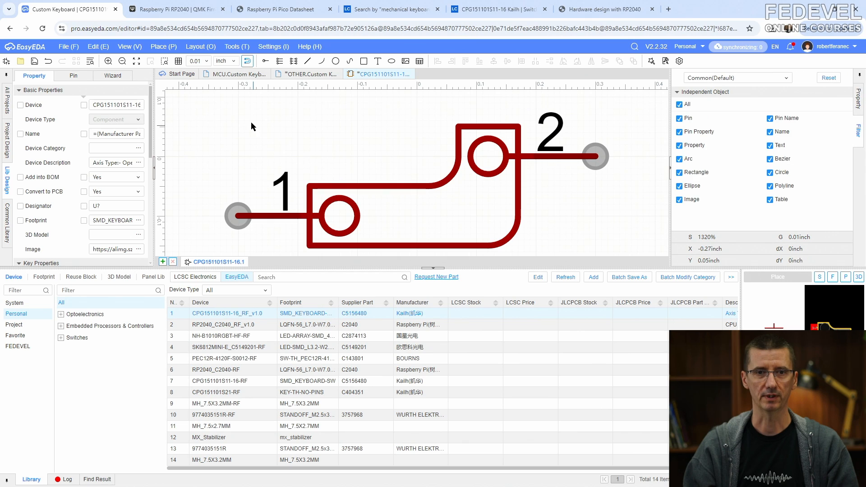
click(208, 62)
click(195, 75)
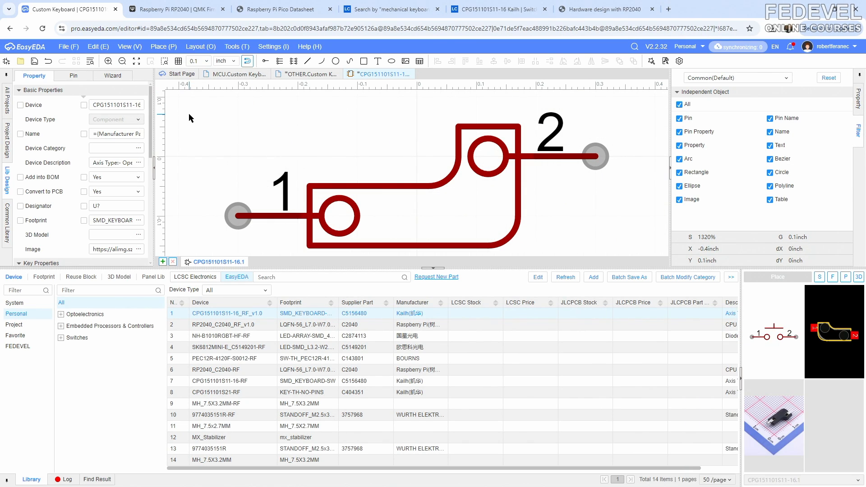
click(34, 62)
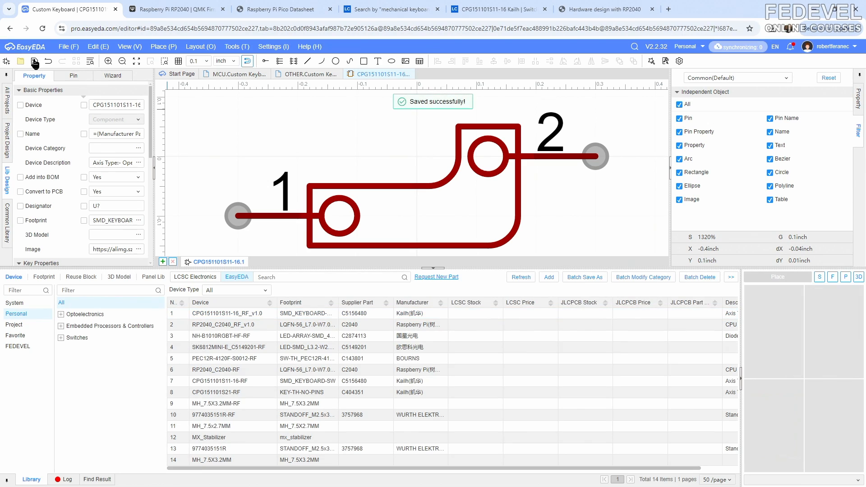
- Preview CPG151101S11-16_RF_v1.0 in the personal library and open the 3D Model Manager for the device
click(258, 315)
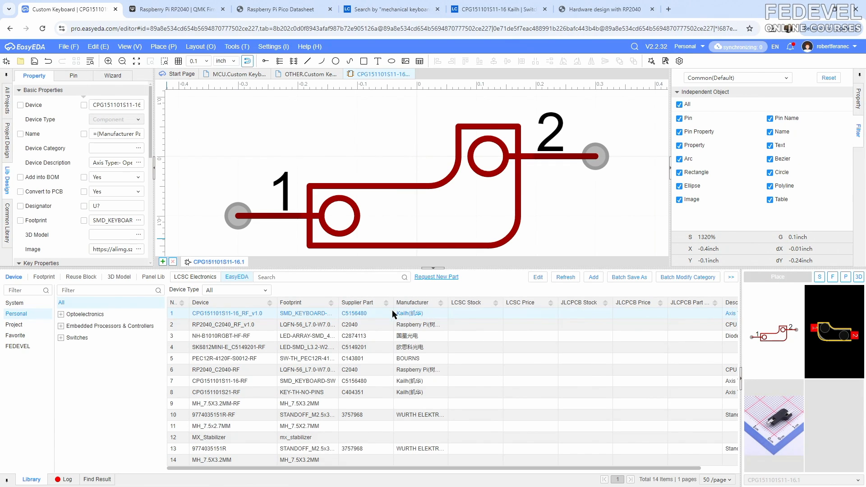
click(138, 235)
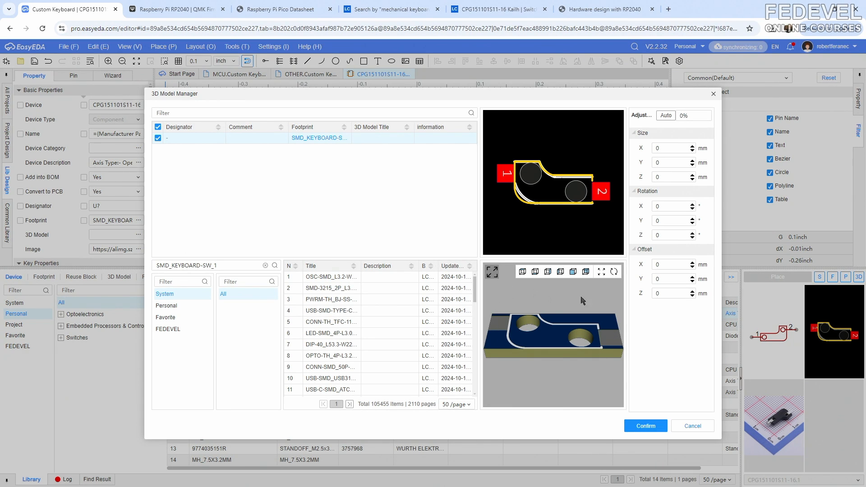
- Search Google for "kailh hotswap 3d model" in a new browser tab
click(668, 9)
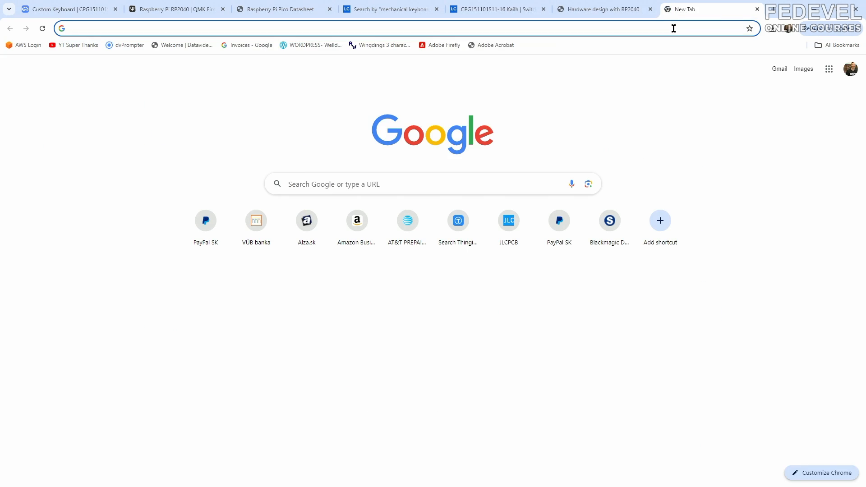
click(673, 29)
text(kailh)
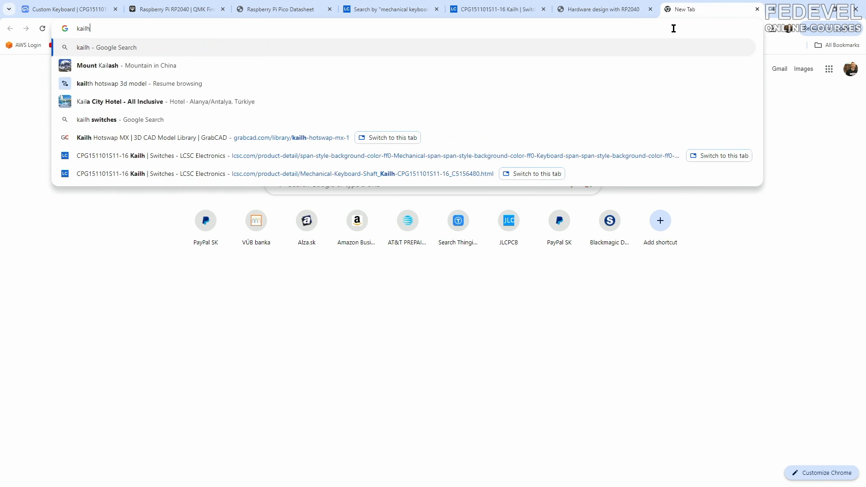
text( hotswap )
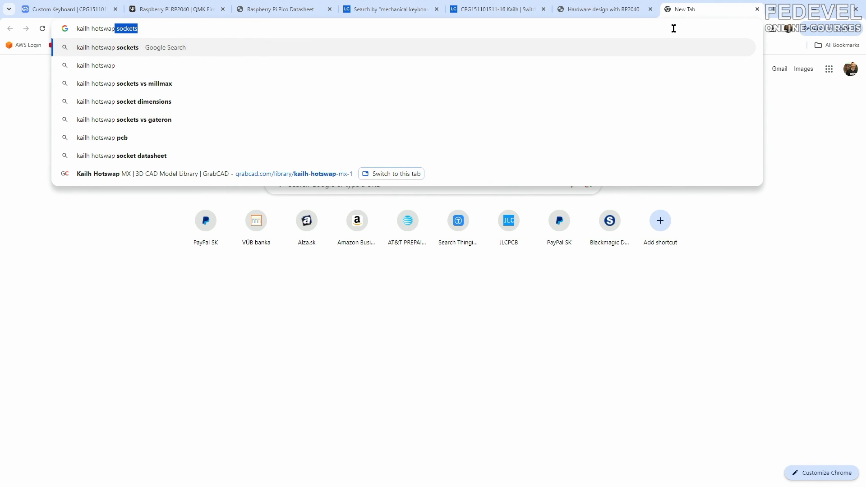
text(3d model)
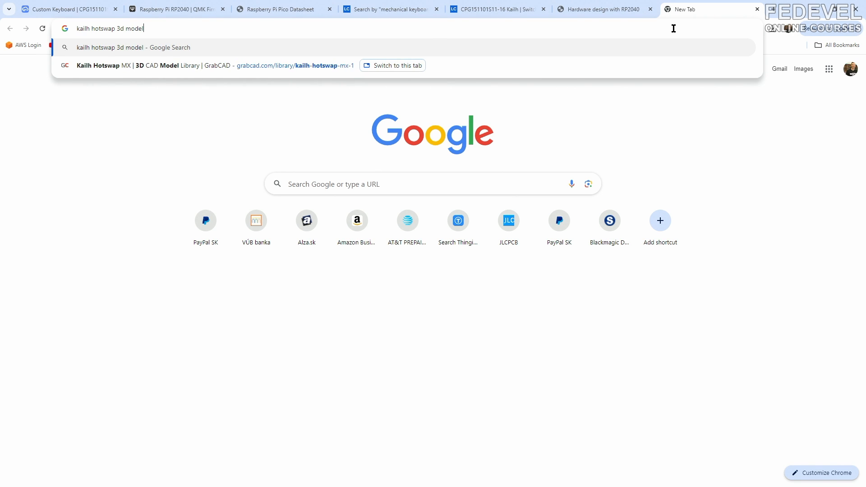
key(Return)
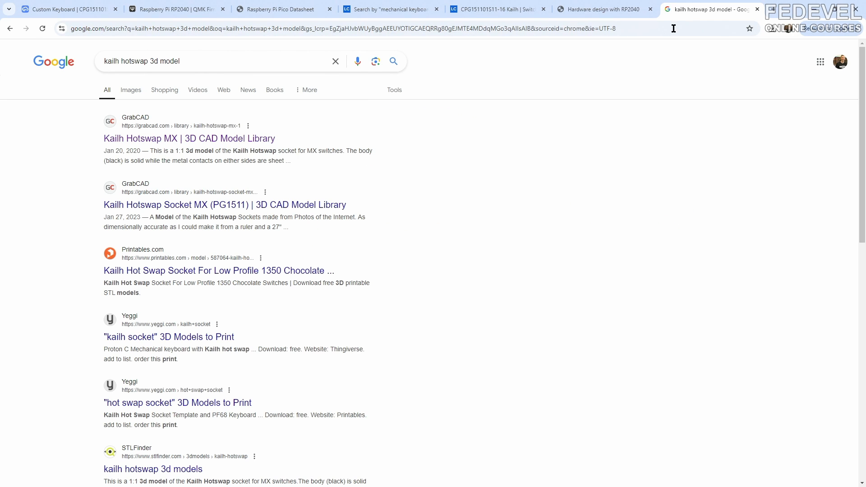
- Download the Kailh Hotswap MX model files from GrabCAD and open the kailh-hotswap-mx-1.snapshot.11 zip archive in Total Commander
click(202, 138)
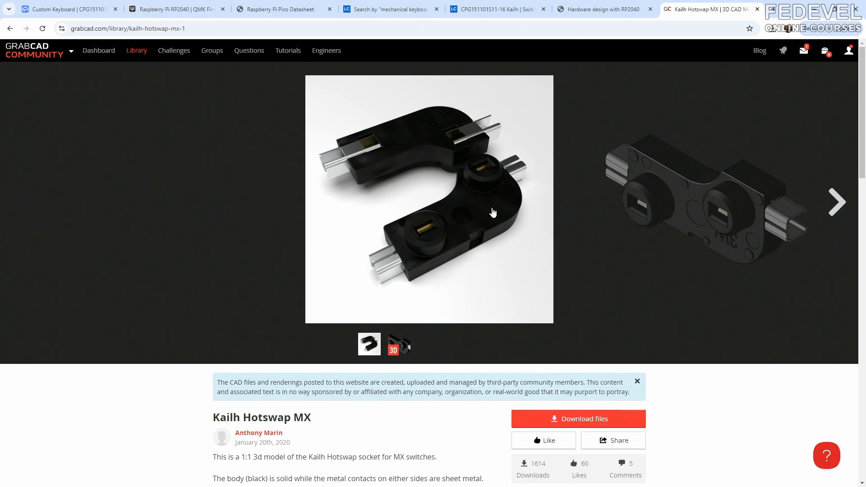
click(552, 419)
key(alt+Tab)
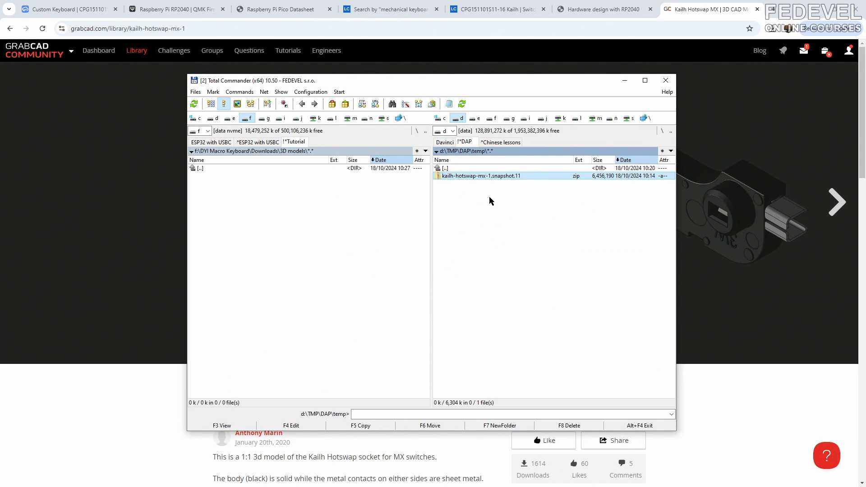
double_click(475, 177)
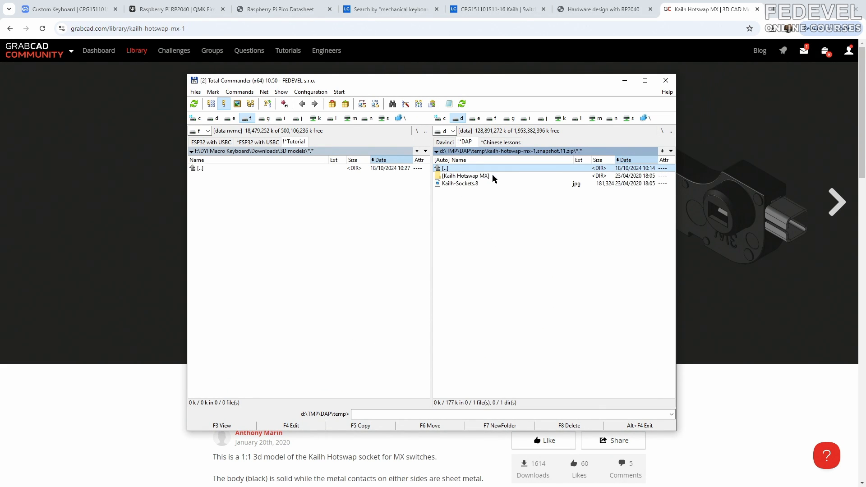
- Unpack Kailh Hotswap MX v22.step from the archive's Kailh Hotswap MX folder into the Downloads\3D models folder
double_click(494, 176)
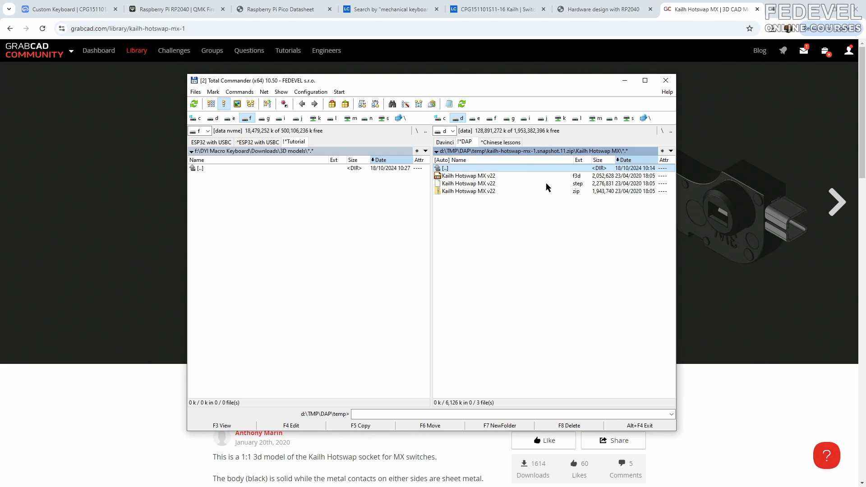
drag(475, 186, 250, 209)
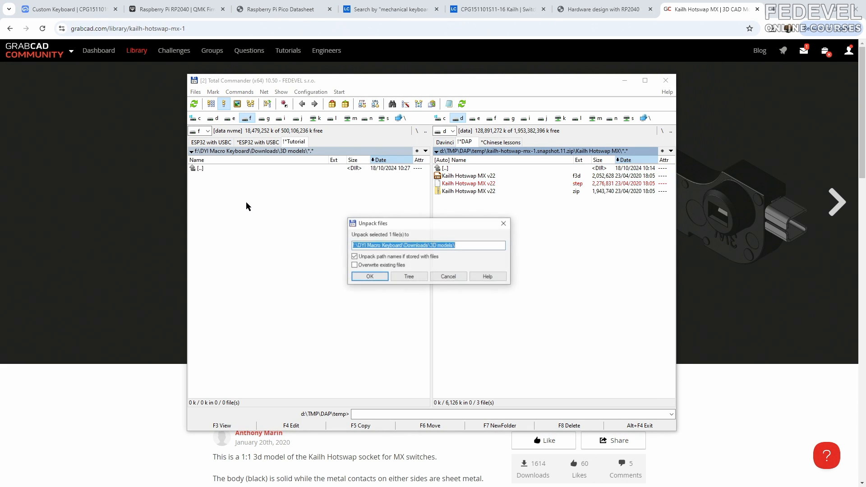
click(360, 279)
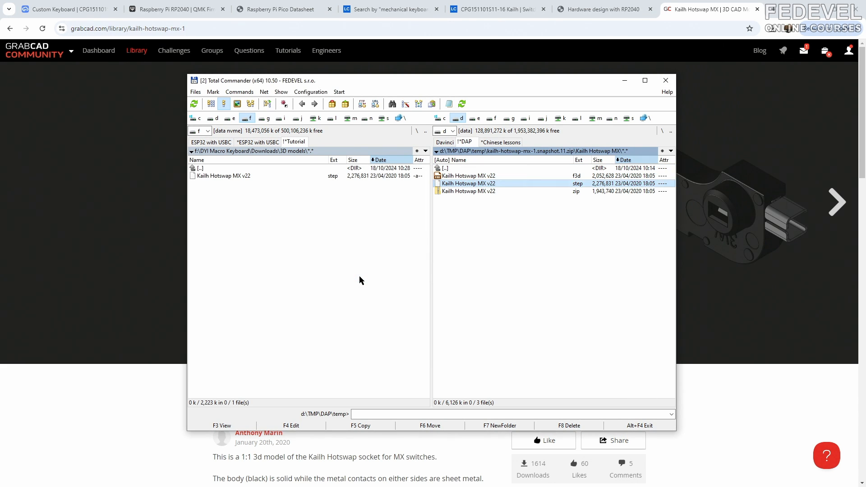
- Rename the unpacked STEP file to Kailh Hotswap MX v22 RF v1_0.step
click(247, 178)
click(234, 179)
click(253, 176)
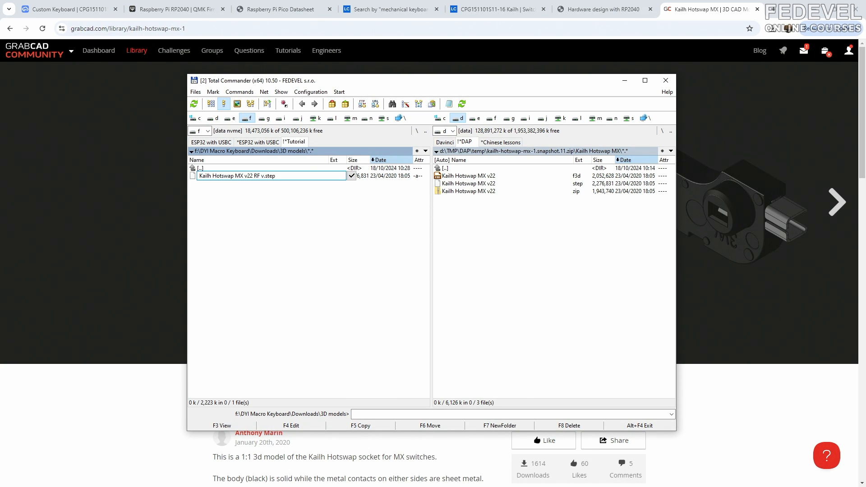
text(RF v1_0)
key(Return)
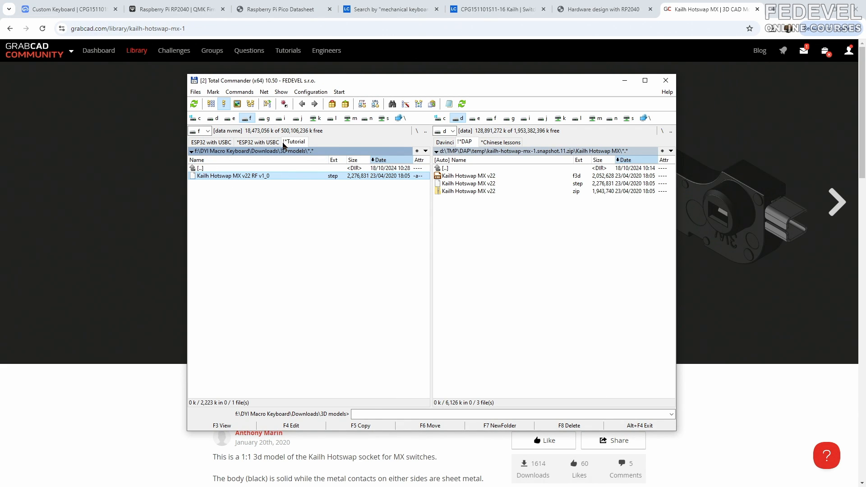
- Copy the path of the 3D models folder that holds the renamed STEP file
click(343, 154)
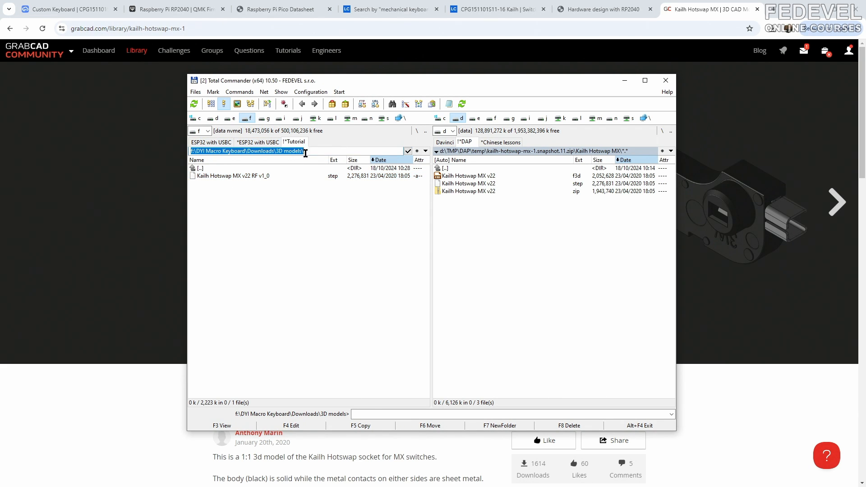
right_click(285, 152)
click(299, 182)
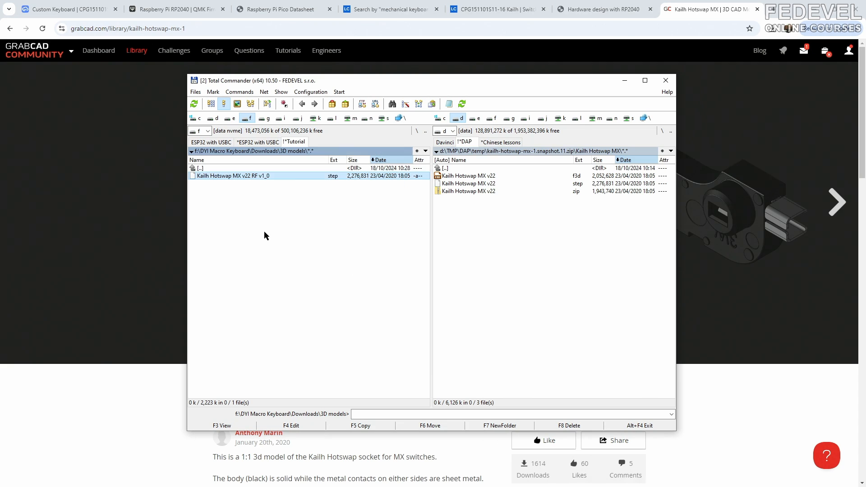
- Switch to the EasyEDA project, close the 3D Model Manager and start creating a new 3D model
click(97, 13)
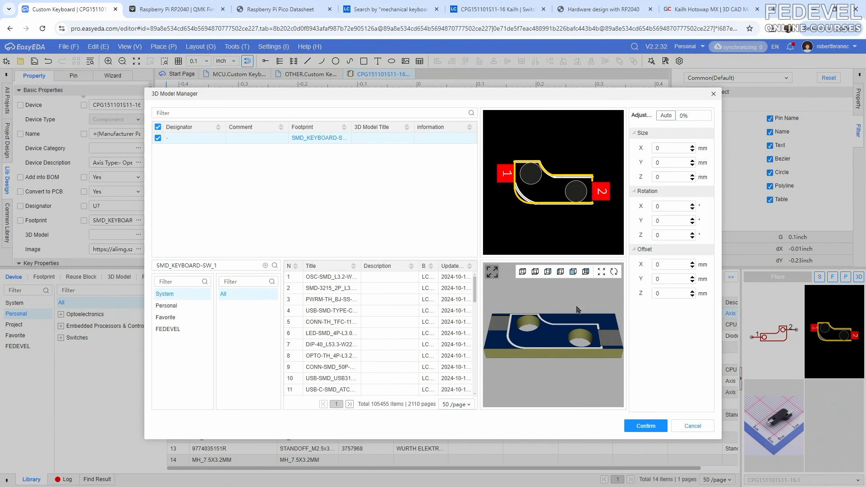
click(713, 93)
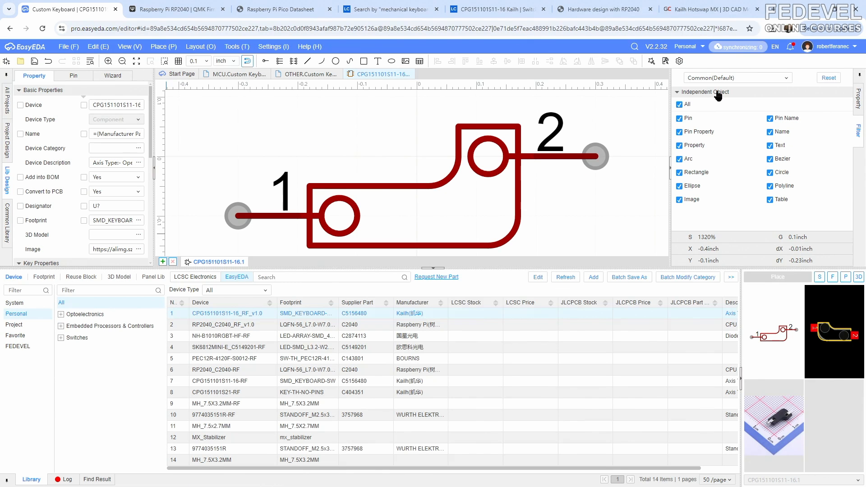
click(74, 48)
mouse_move(75, 60)
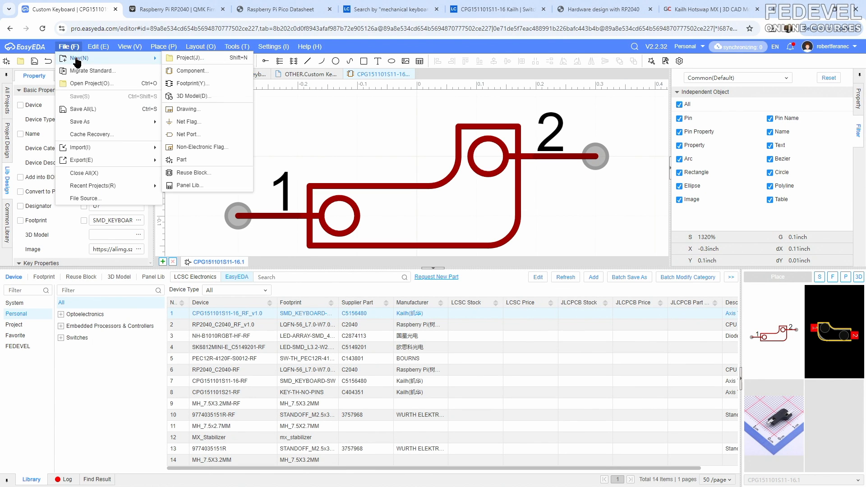
click(230, 96)
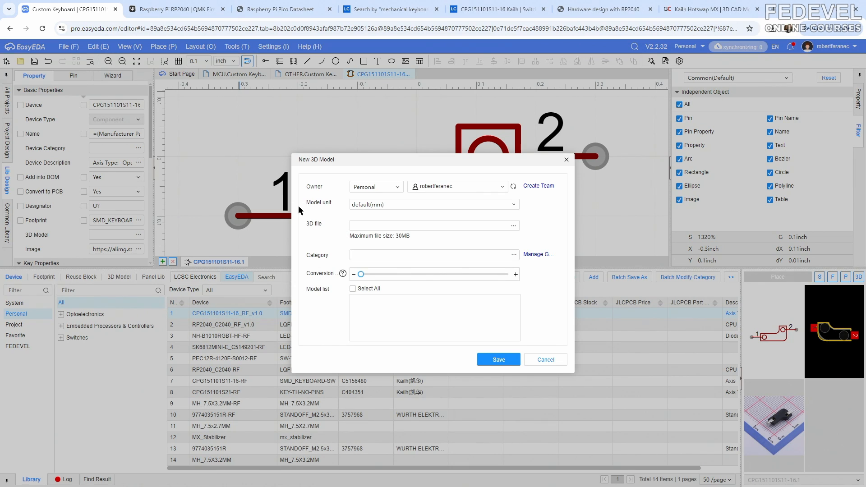
- Load Kailh Hotswap MX v22 RF v1_0.step from the copied folder path as the 3D file and save the new personal model
click(511, 225)
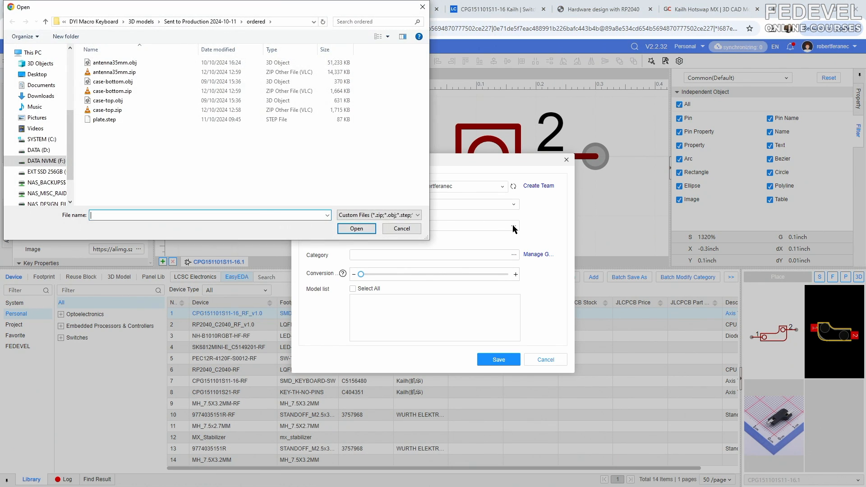
right_click(261, 215)
click(283, 256)
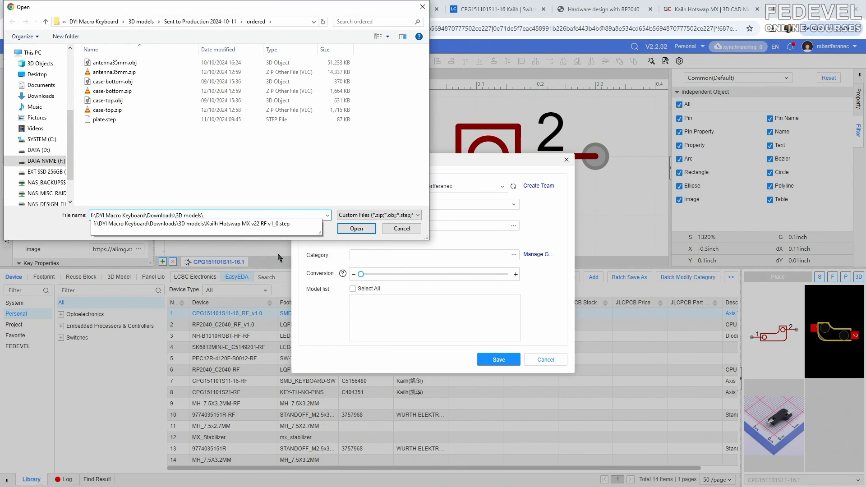
key(Return)
click(153, 63)
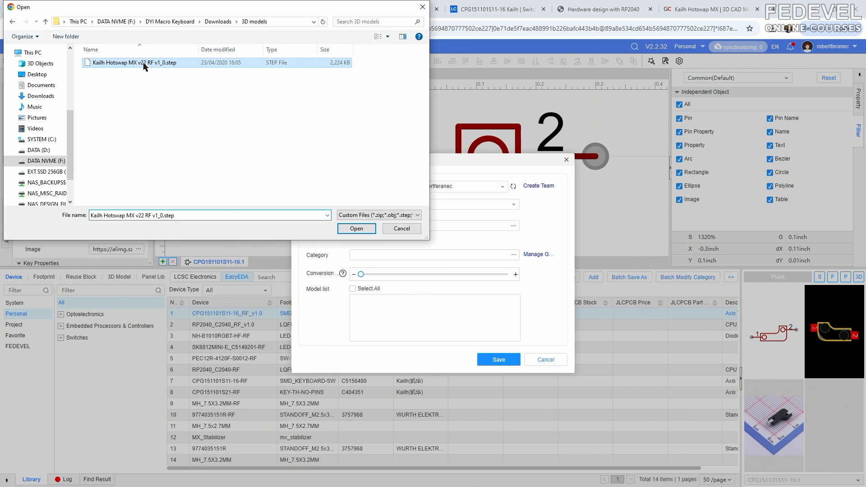
click(354, 228)
click(499, 361)
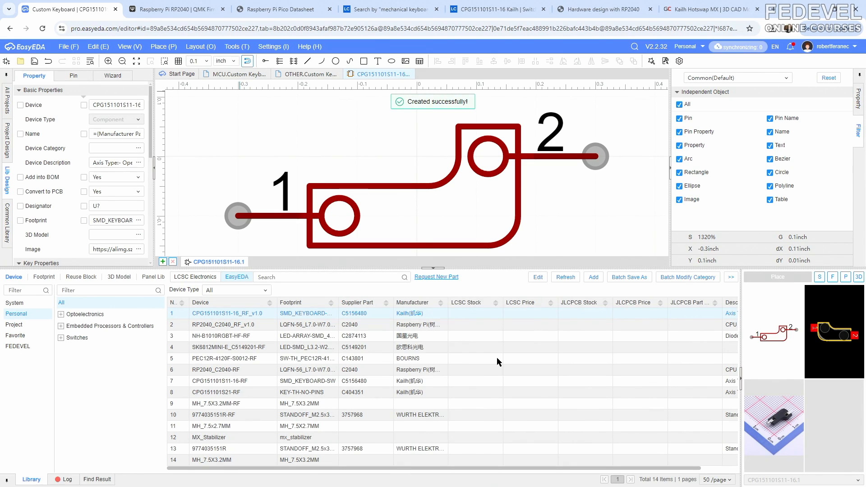
- Preview the personal 3D model Kailh Hotswap MX v22 RF v1_0 on the device's footprint, then close the 3D Model Manager without confirming
click(139, 236)
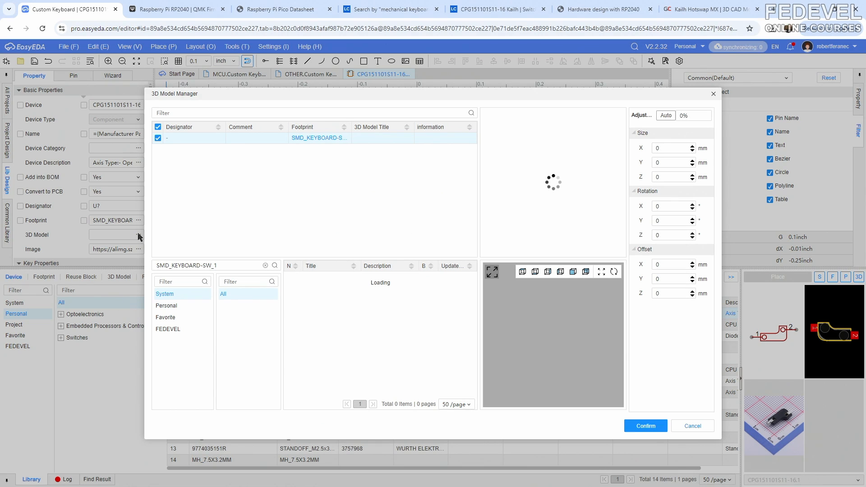
click(178, 306)
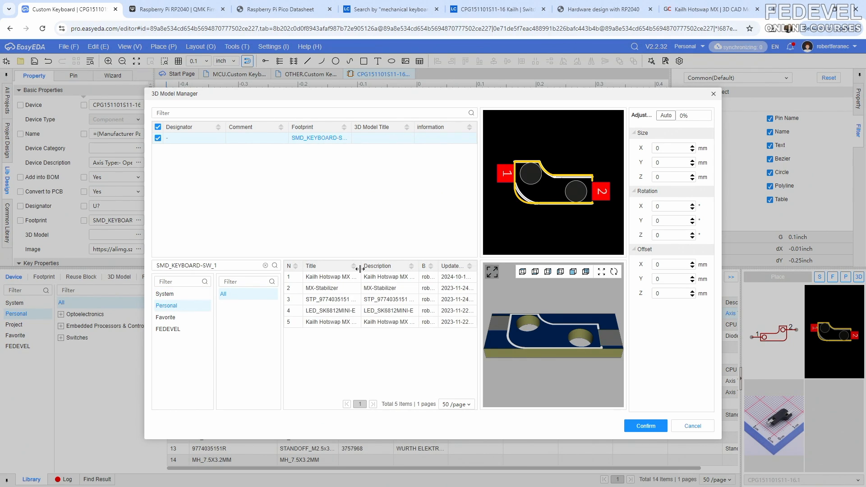
drag(359, 268, 404, 266)
click(383, 278)
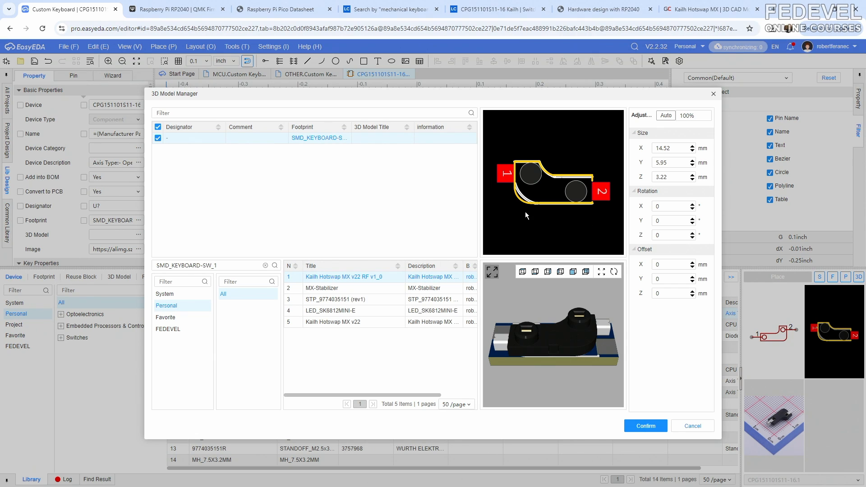
click(714, 94)
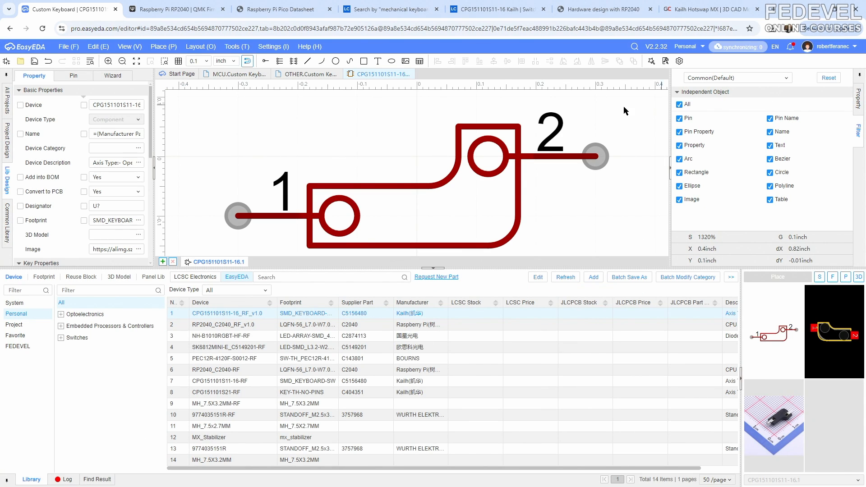
- Open the device's SMD_KEYBOARD-SW_1 footprint for editing from the Footprint Manager and fit it in view
click(138, 221)
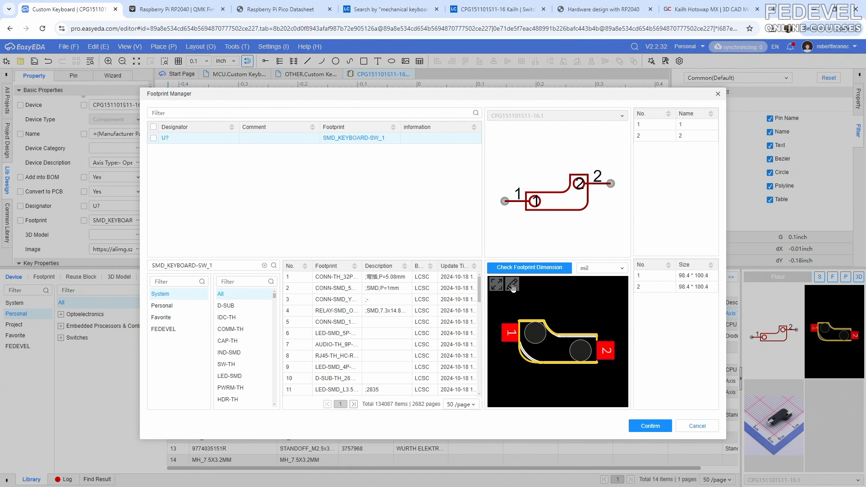
click(513, 284)
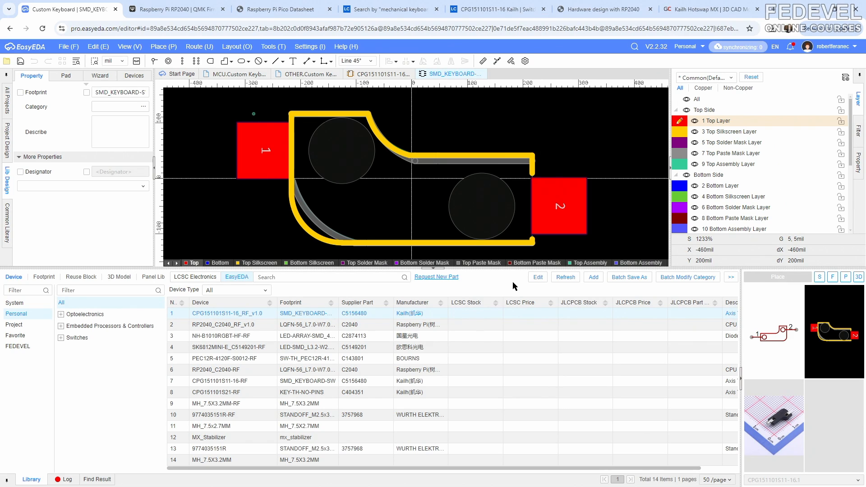
click(130, 46)
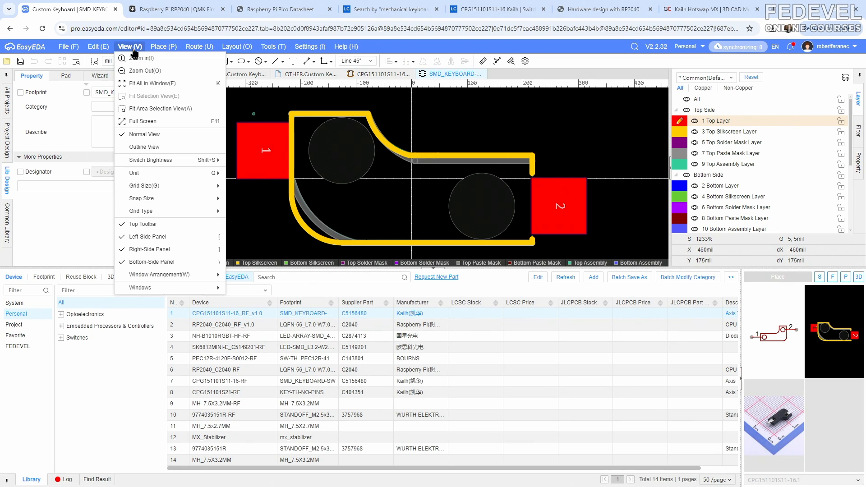
click(133, 85)
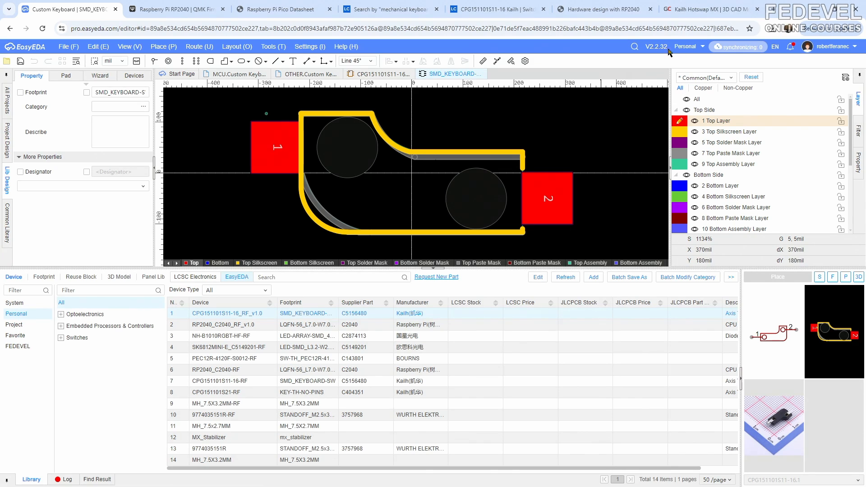
- Search Google for "mx cherry datasheet" in a new tab and examine the Circuit Board Layouts section of SparkFun's MX Series.pdf
click(773, 10)
click(703, 30)
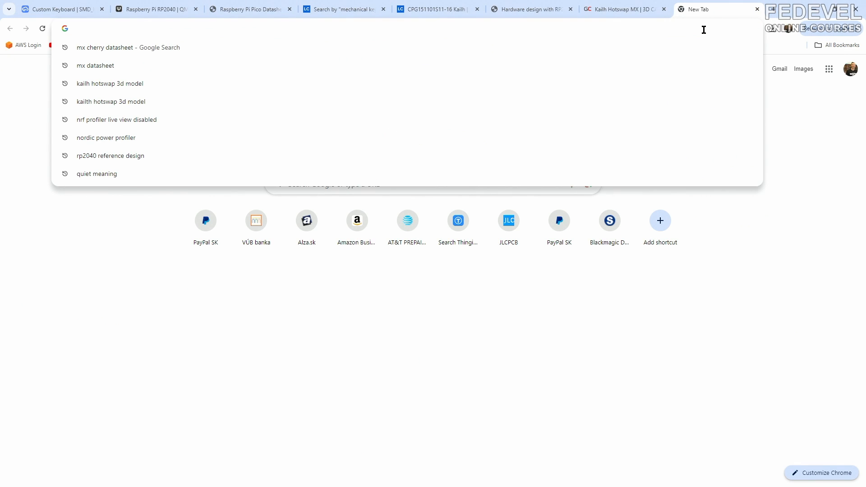
text(mx cher)
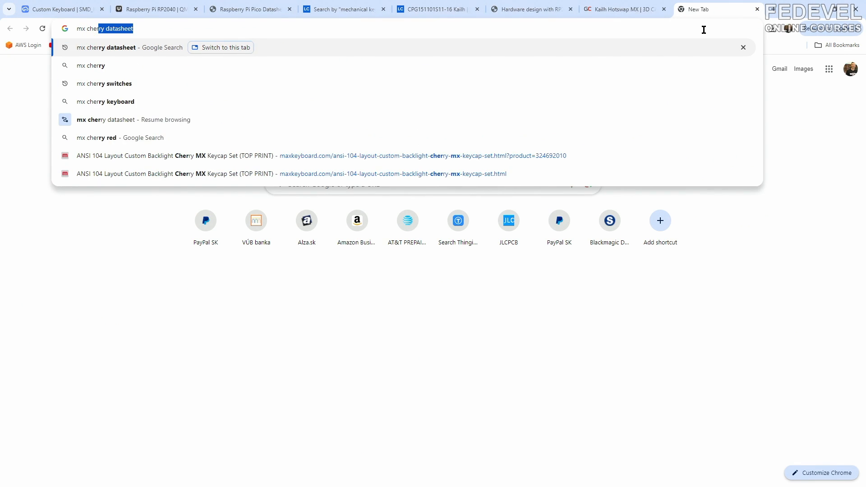
text(ry datasheet)
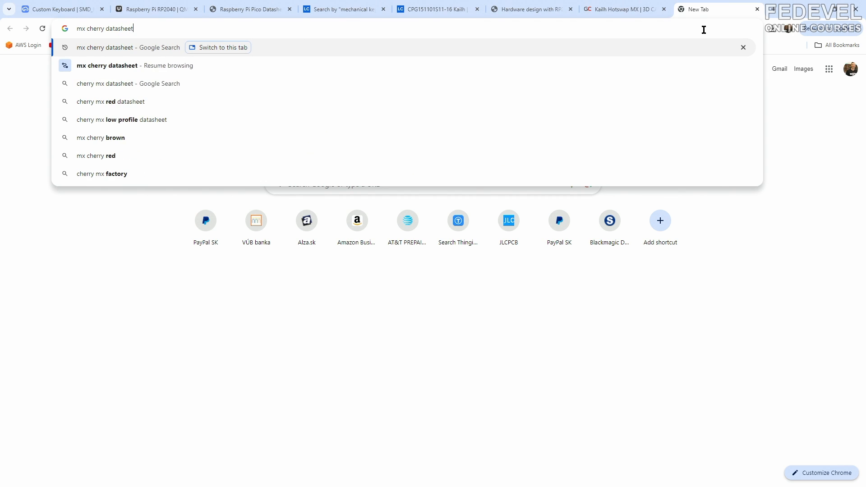
key(Return)
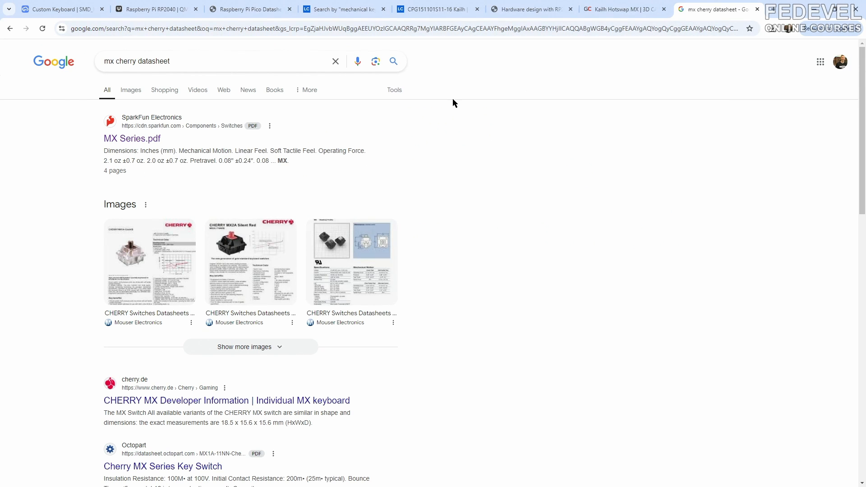
click(158, 143)
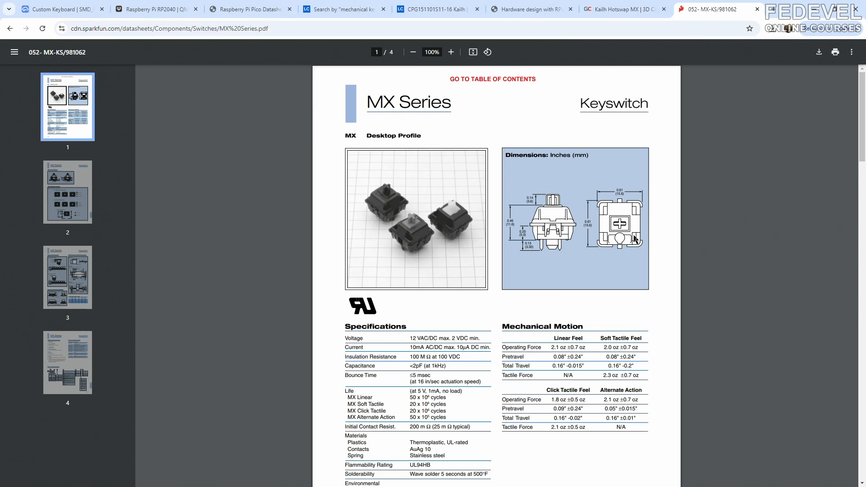
scroll(568, 163, down, 5)
scroll(568, 162, down, 6)
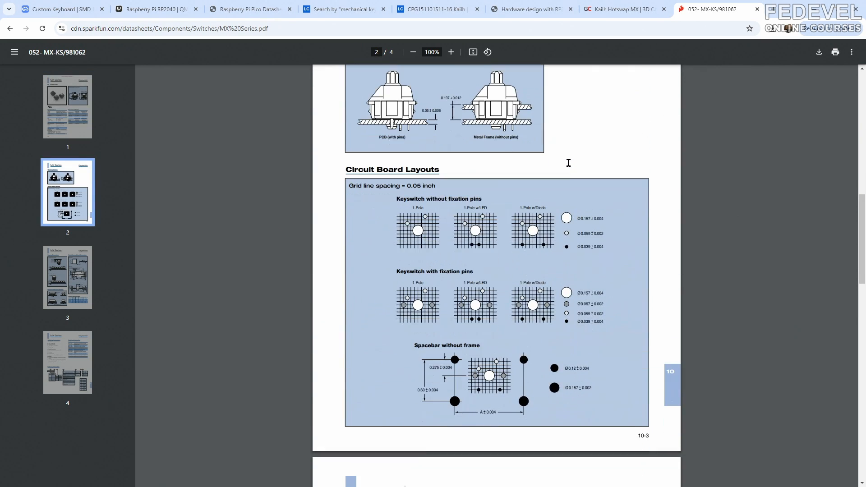
drag(346, 157, 437, 156)
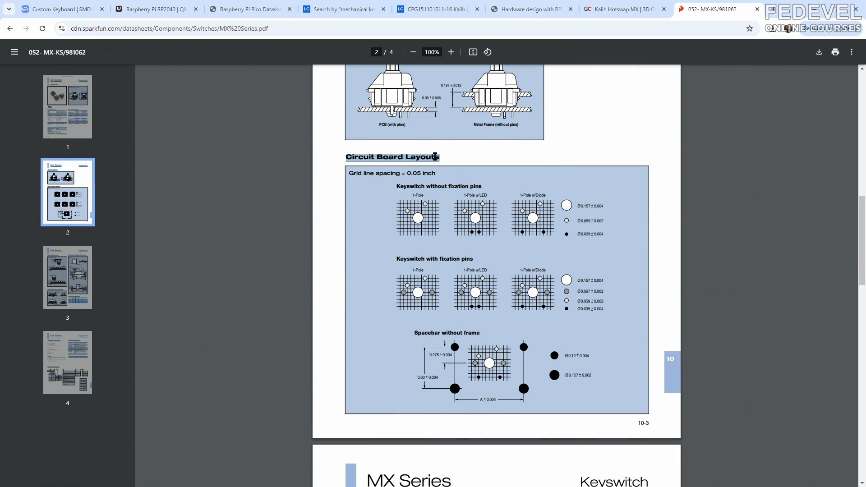
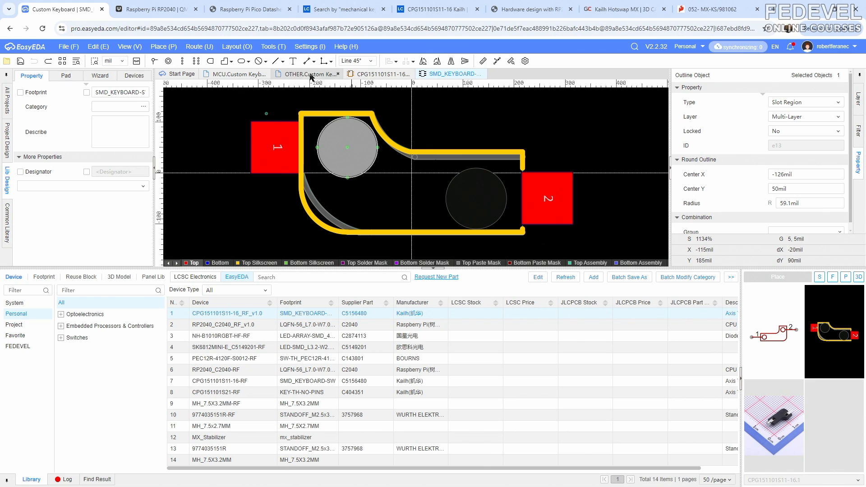
- Set the footprint's canvas origin to X -126 mil, Y 50 mil, at the centre of the round slot beside pad 1
click(164, 47)
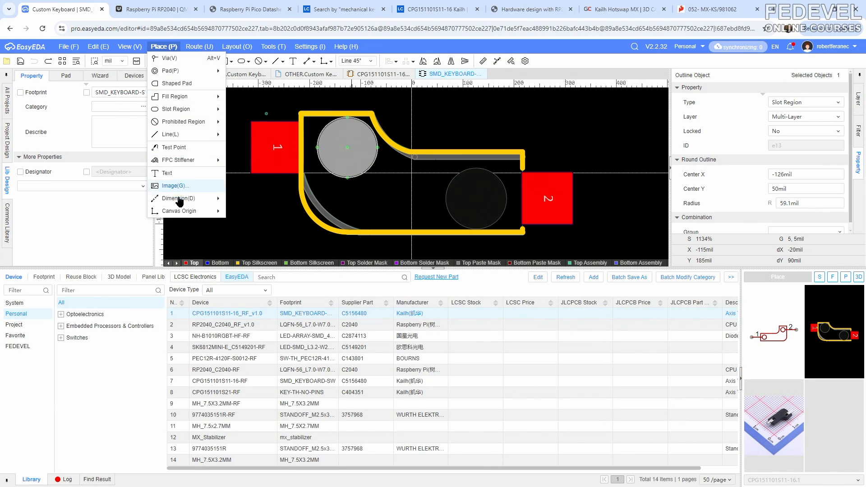
mouse_move(179, 211)
click(256, 223)
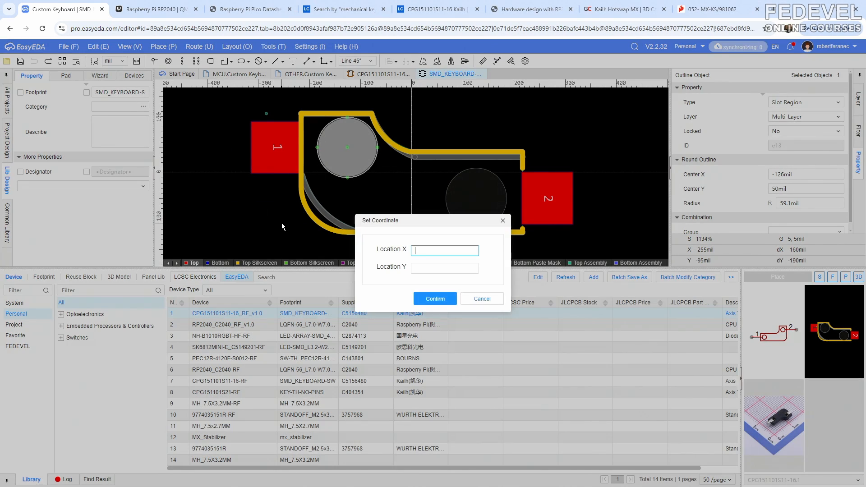
click(446, 251)
text(-126)
click(443, 269)
text(50)
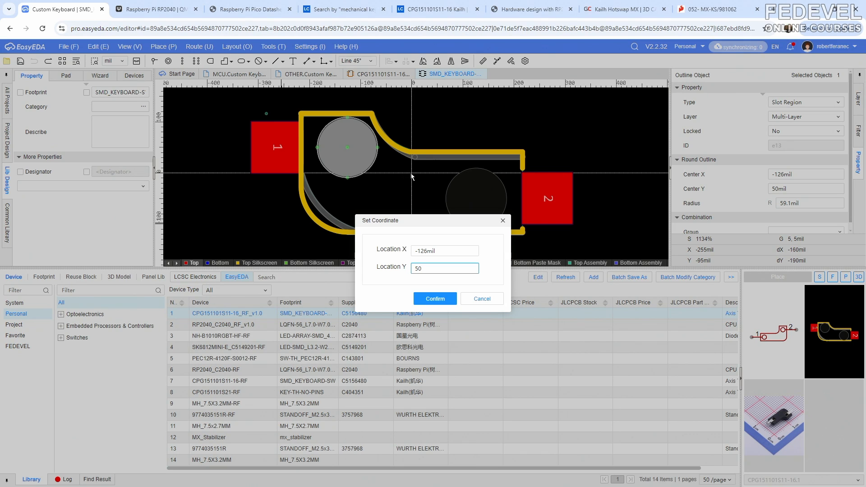
click(434, 299)
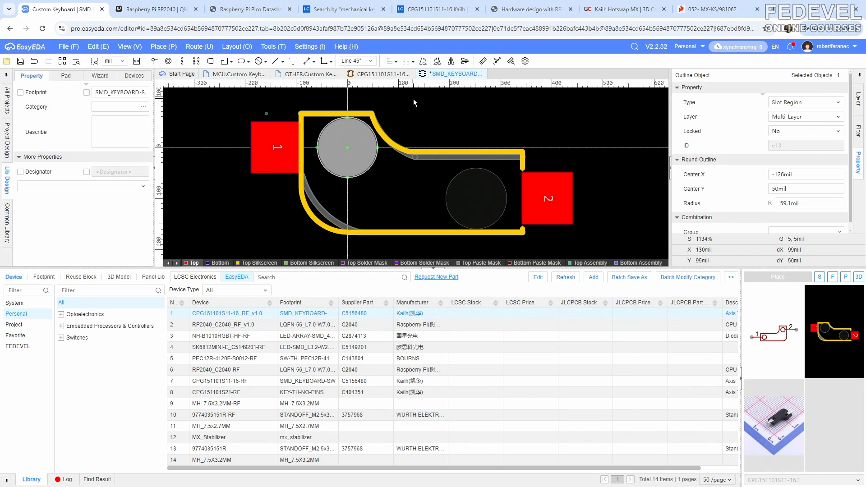
- Check the datasheet's grid line spacing, move the footprint's canvas origin to X 150 mil, Y 100 mil, and check the slot beside pad 1
click(707, 10)
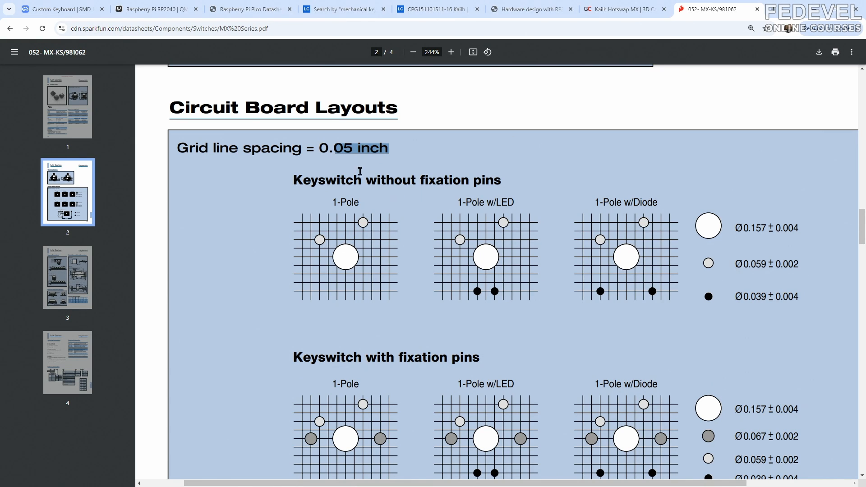
double_click(346, 148)
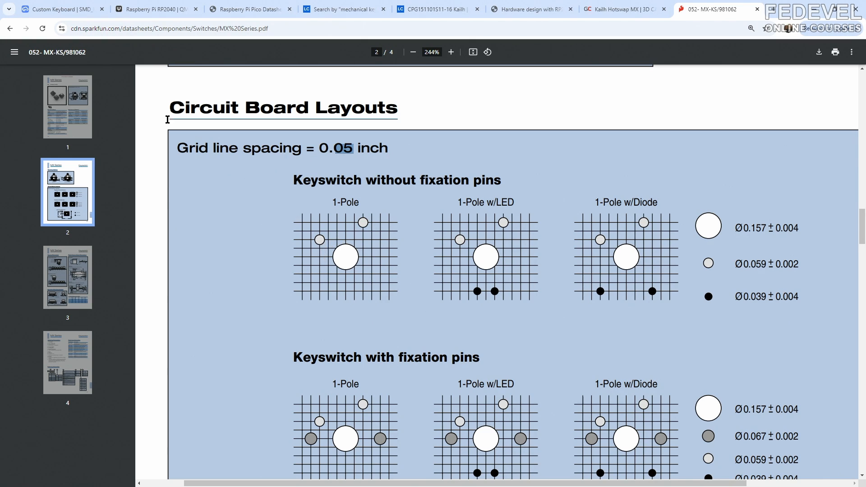
click(84, 18)
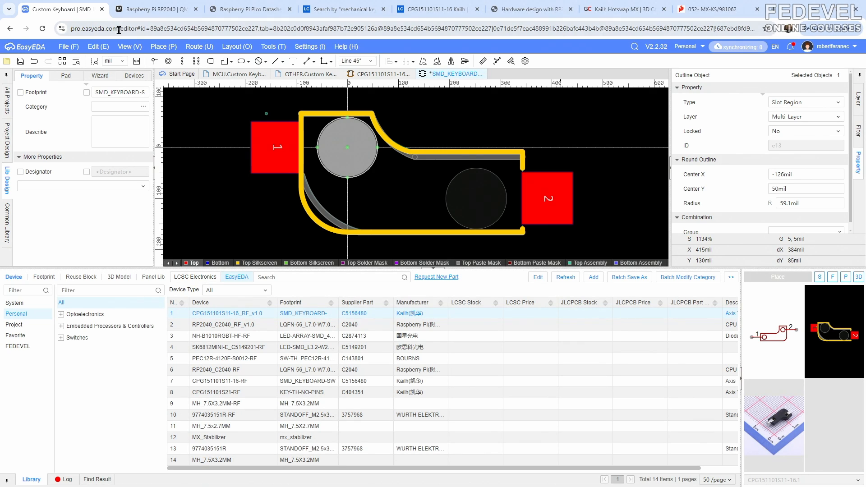
click(163, 46)
mouse_move(194, 210)
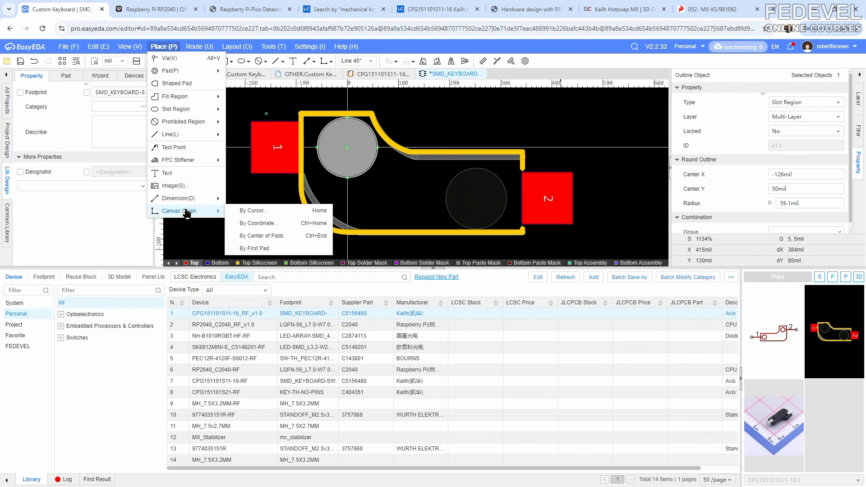
click(294, 223)
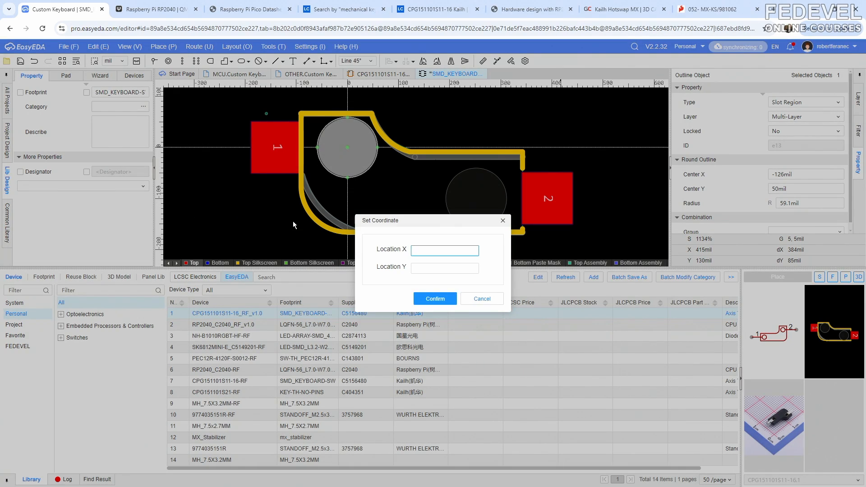
click(441, 250)
text(150)
click(441, 268)
text(1)
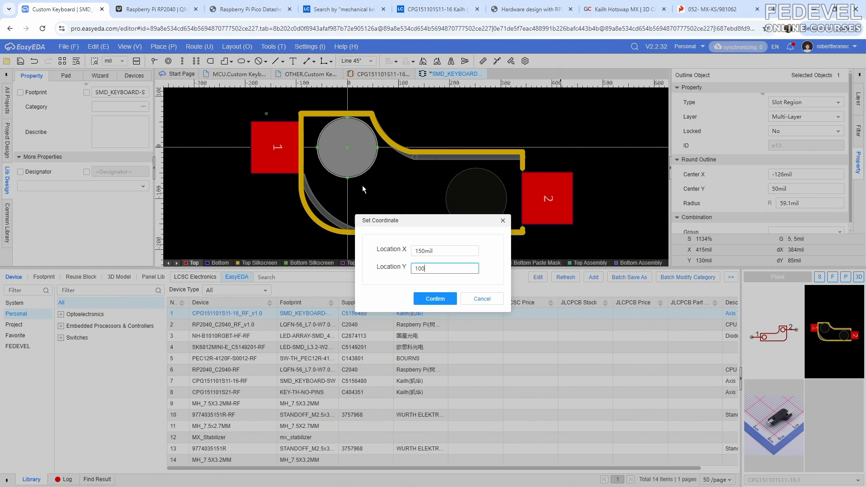
text(00)
click(430, 296)
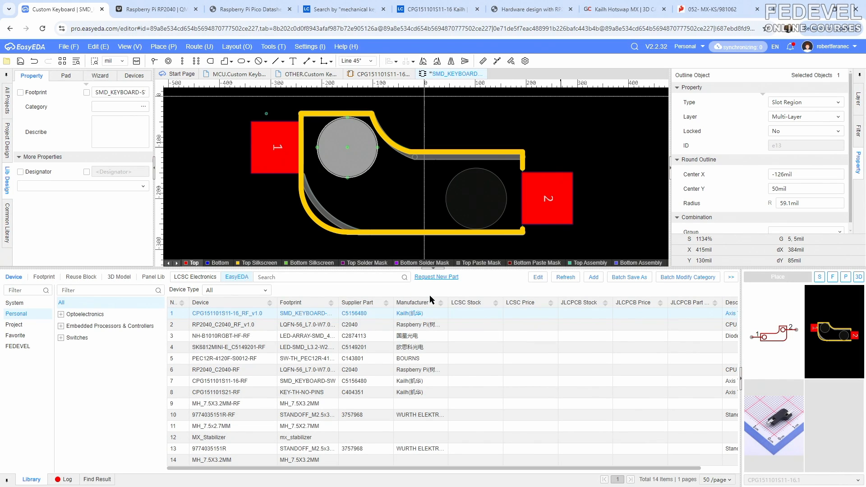
click(454, 110)
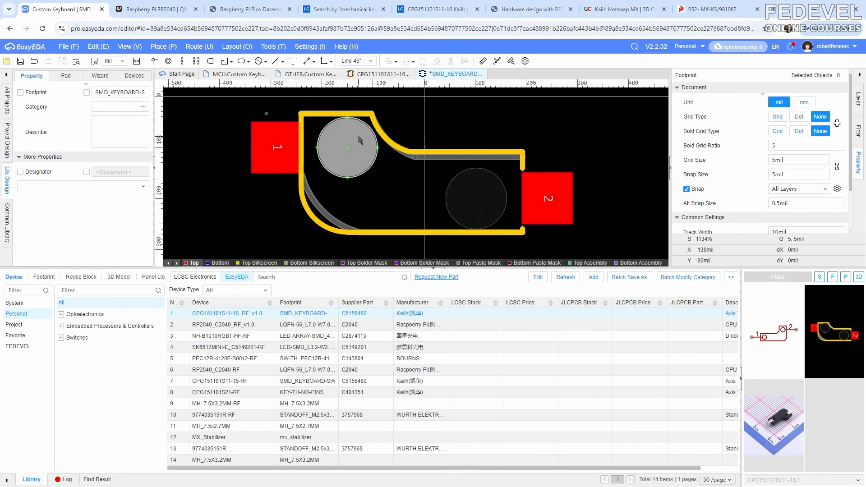
click(360, 140)
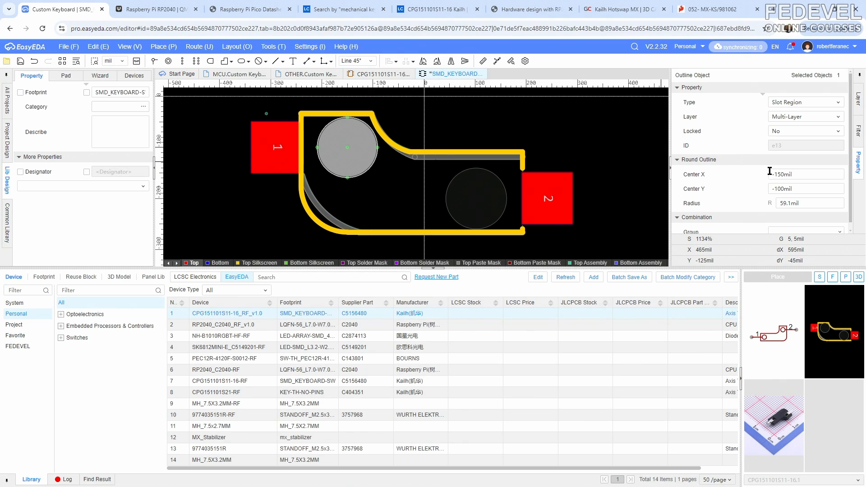
- Compare the round slot beside pad 2 with the datasheet's pin layout and set its Center X to 100 mil
click(480, 180)
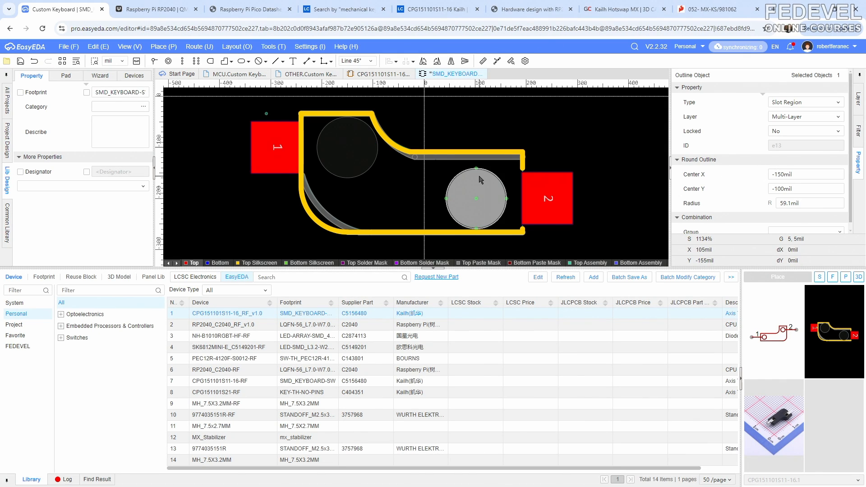
click(778, 175)
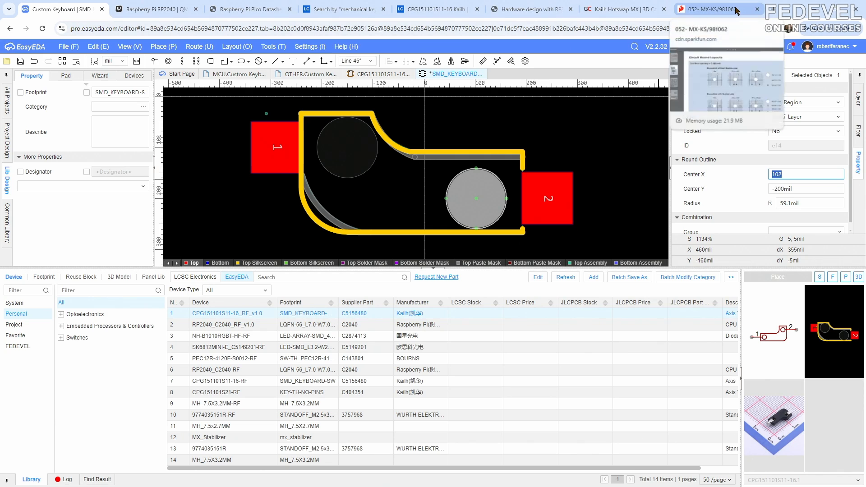
click(736, 10)
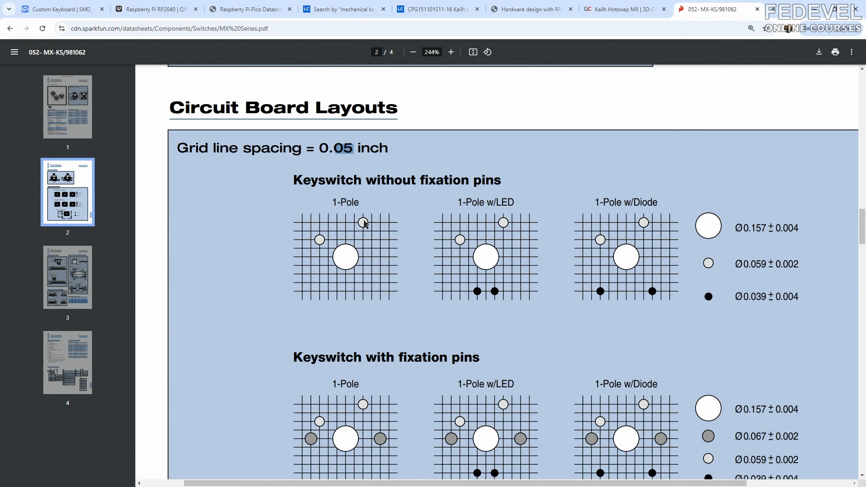
click(68, 10)
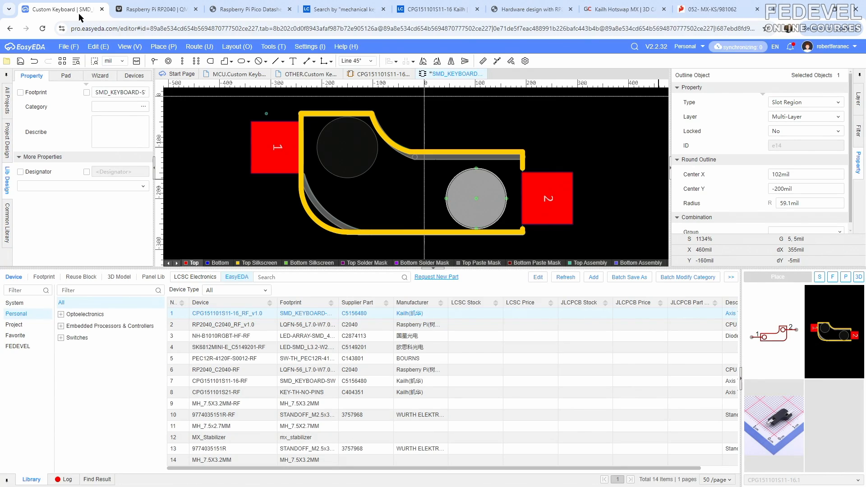
click(780, 175)
text(102)
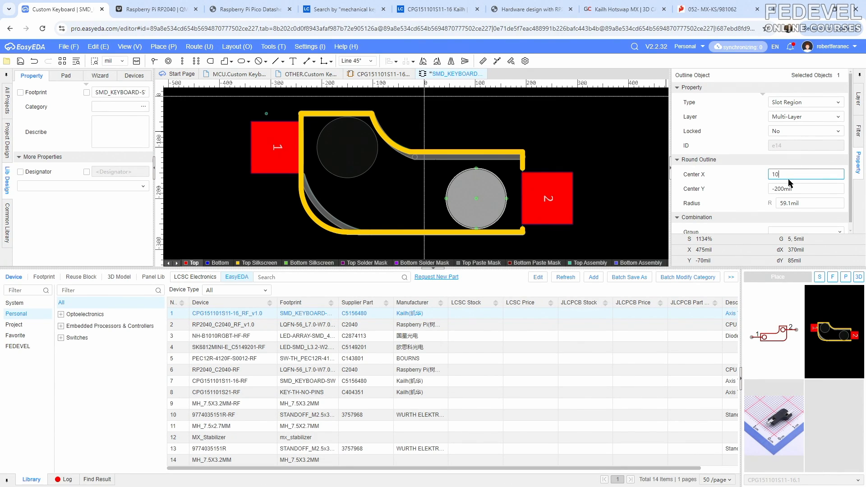
key(Return)
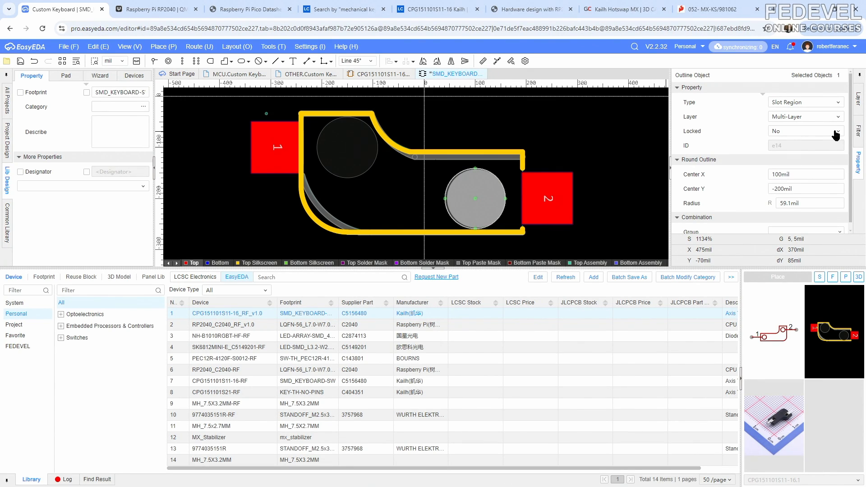
- Hide the Other layer group and temporarily show only its Multi-Layer to inspect the round slot beside pad 2
click(857, 104)
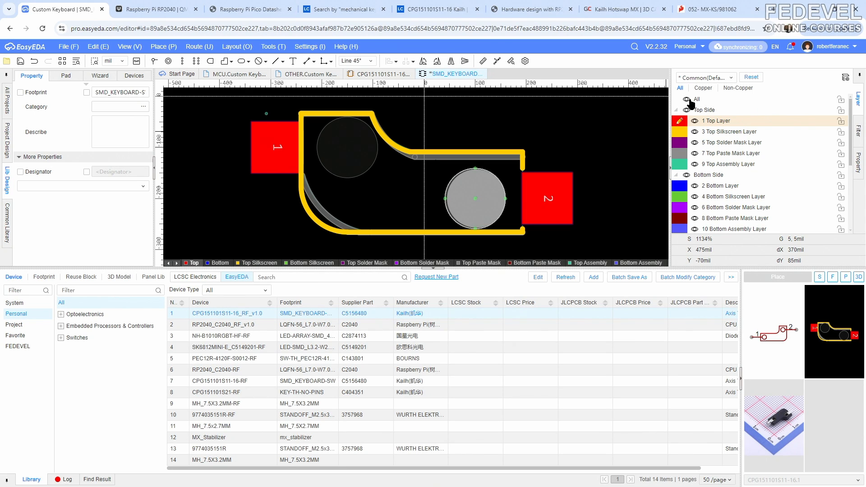
scroll(692, 122, down, 2)
click(685, 153)
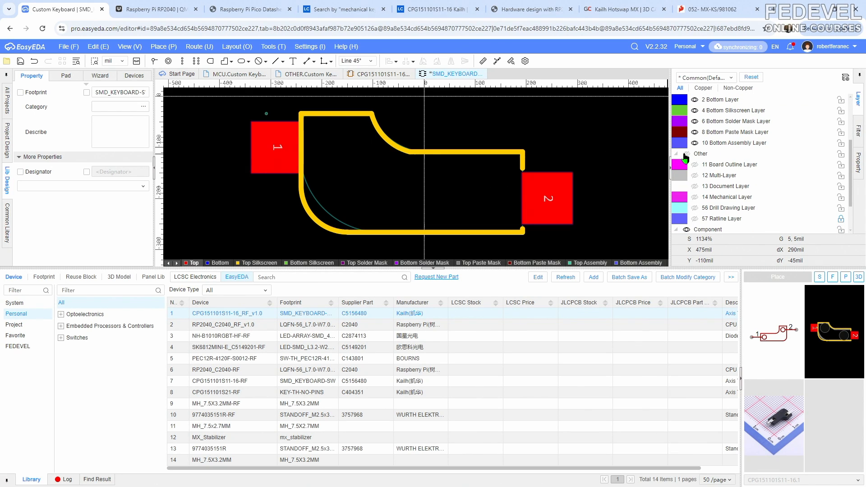
click(695, 174)
click(496, 194)
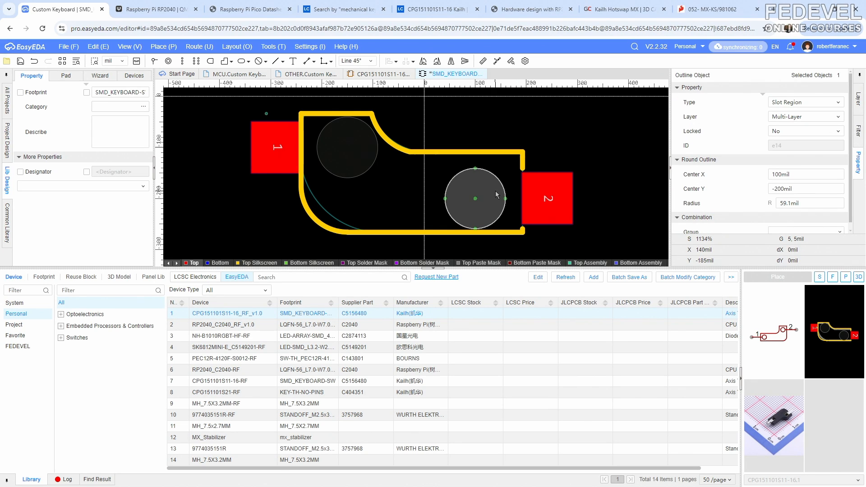
click(581, 147)
click(694, 175)
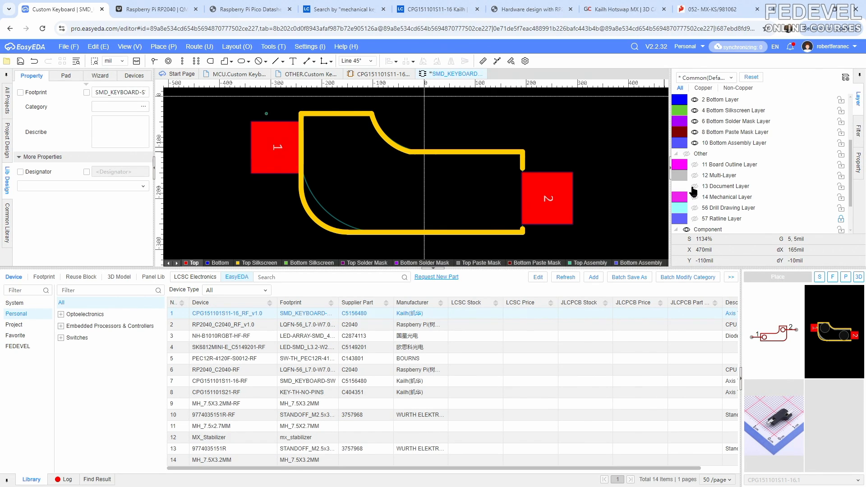
- Show the Document Layer and set the Center X of its circle beside pad 2 to 100 mil
click(694, 187)
click(495, 192)
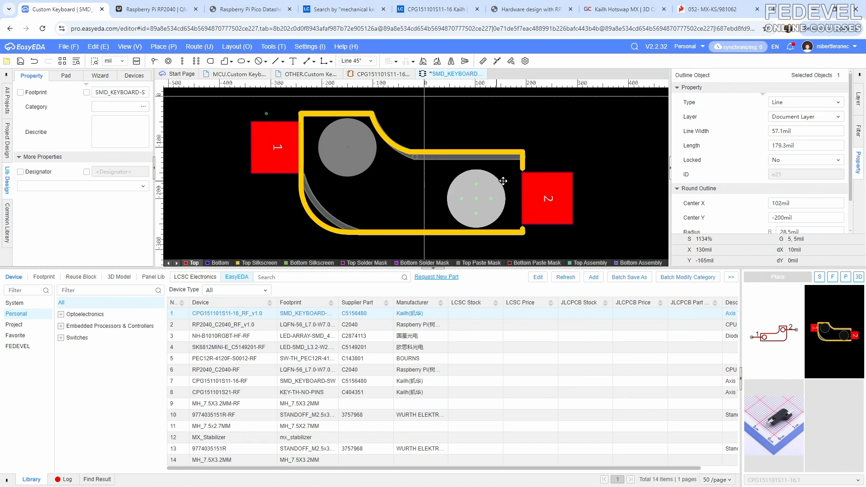
click(783, 202)
click(791, 207)
key(Return)
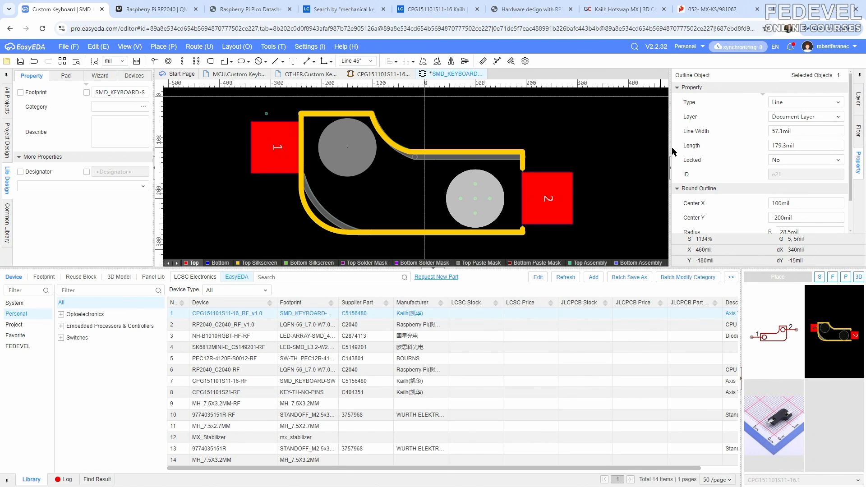
- Restore the visibility of all layers, then save and close the footprint
click(591, 129)
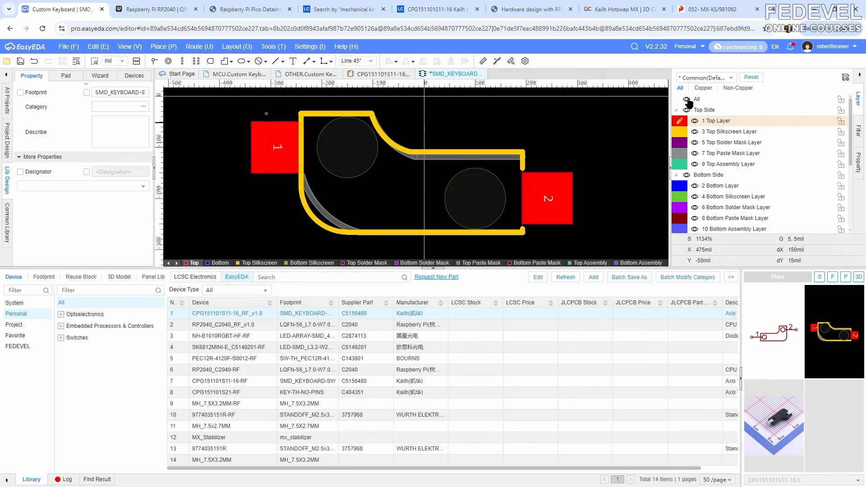
click(686, 99)
click(686, 100)
scroll(470, 122, down, 2)
scroll(470, 123, up, 2)
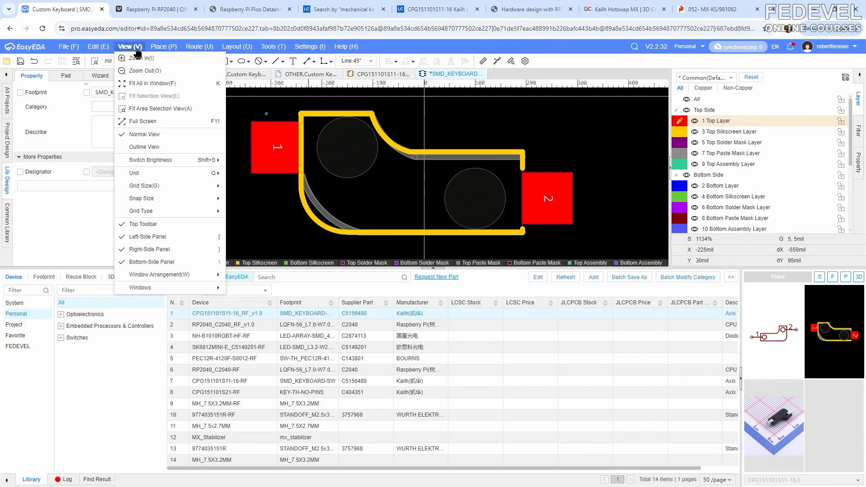
click(20, 64)
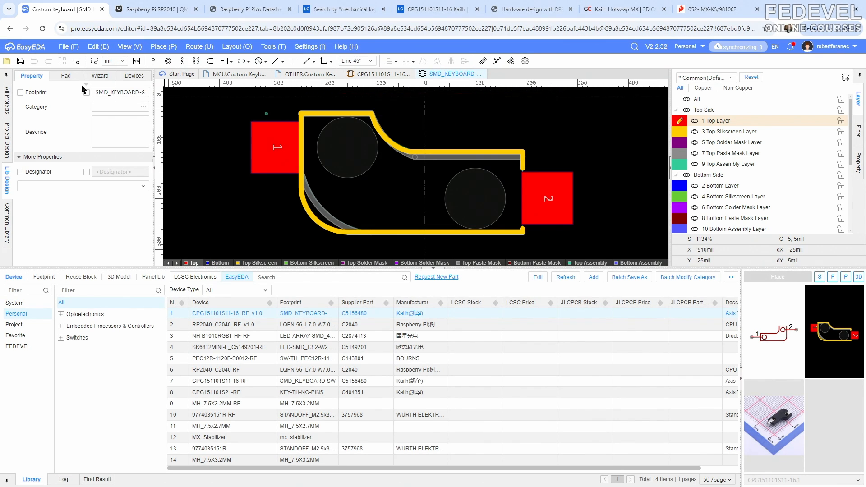
click(482, 74)
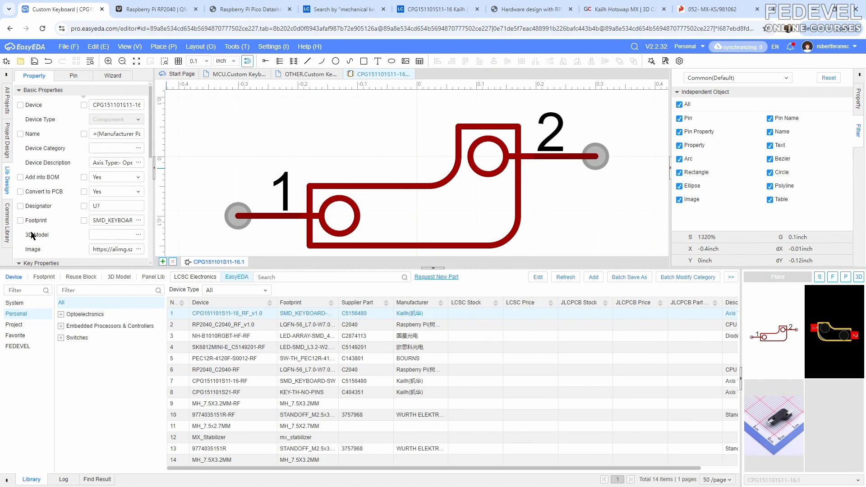
- Choose the personal 3D model Kailh Hotswap MX v22 RF v1_0 for the device in the 3D Model Manager
click(138, 235)
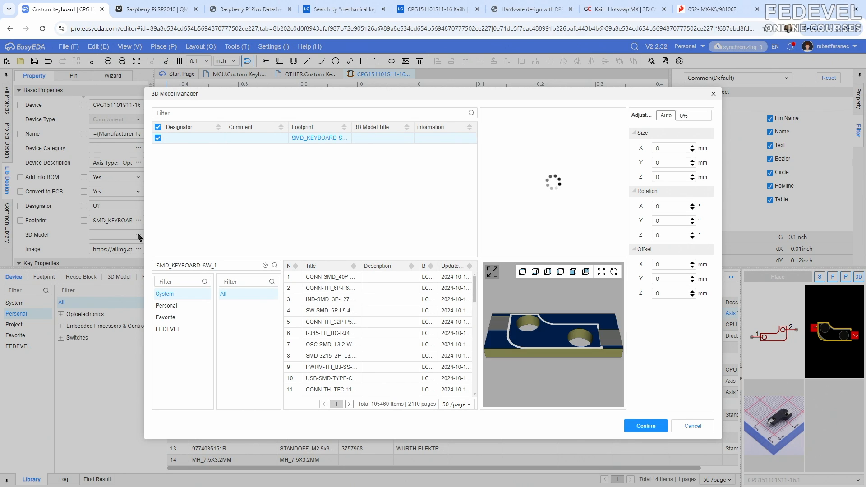
click(170, 307)
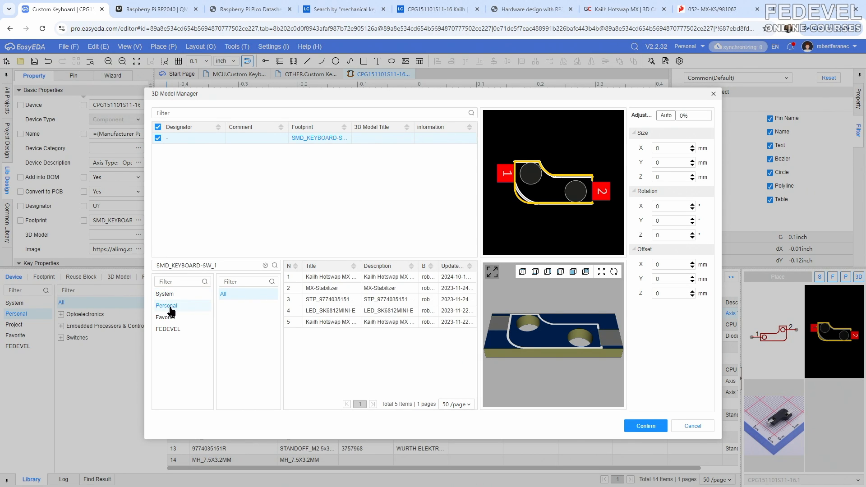
drag(360, 266, 405, 266)
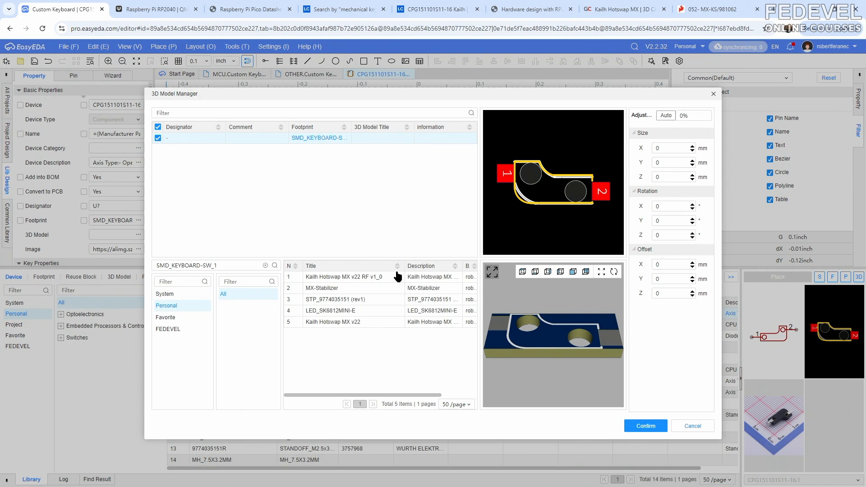
click(361, 278)
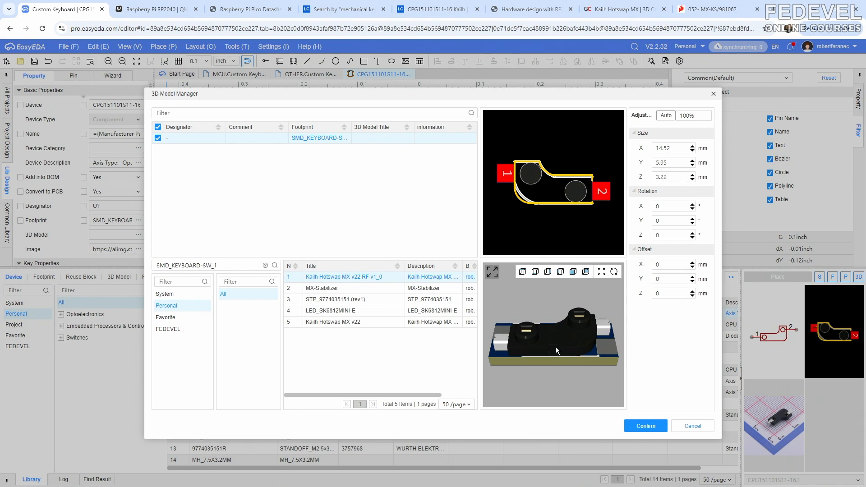
- Rotate the 3D model 180° about Y, offset it 1.8 mm in Z, confirm the assignment and save the device
click(672, 221)
key(Return)
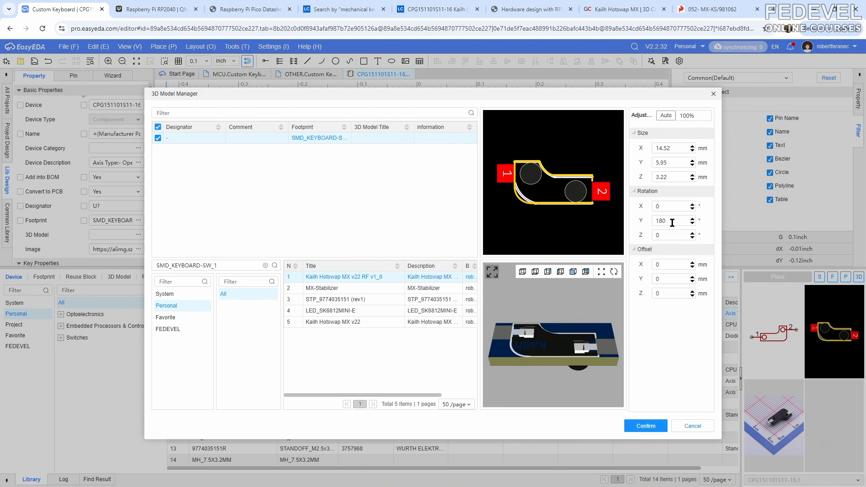
mouse_move(543, 379)
mouse_down()
mouse_move(549, 330)
mouse_move(546, 378)
mouse_up()
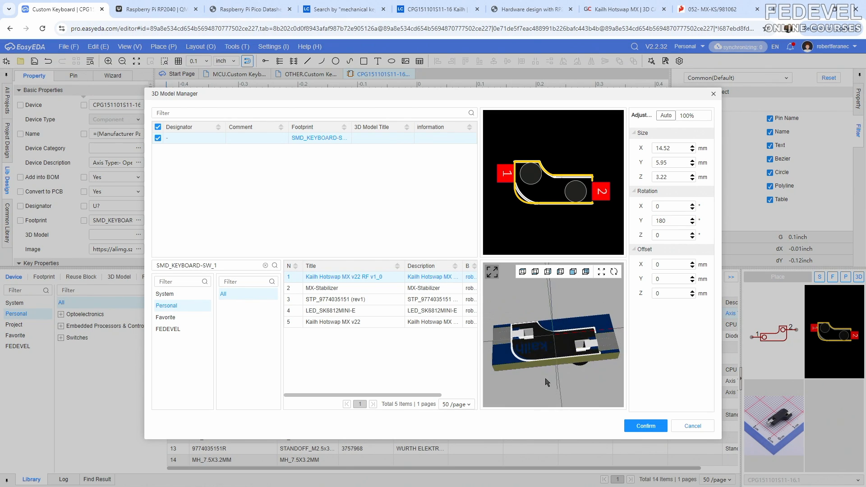
click(670, 294)
text(1.8)
key(Return)
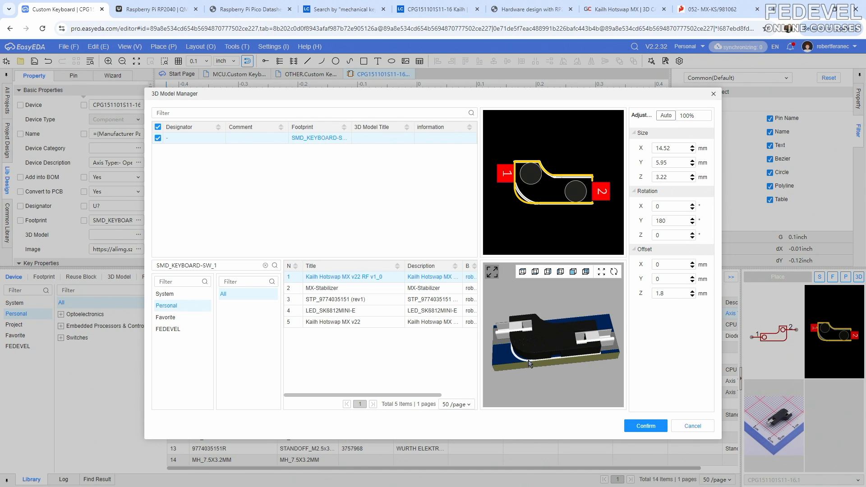
scroll(526, 367, up, 5)
drag(546, 375, 552, 337)
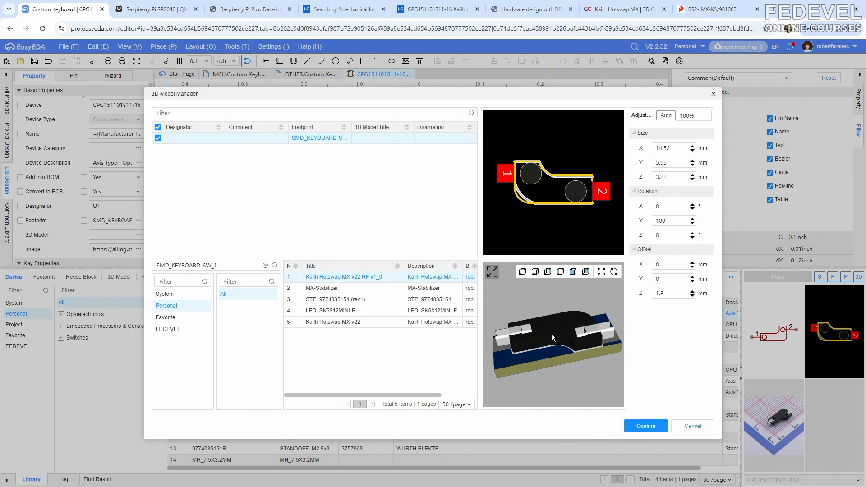
click(642, 426)
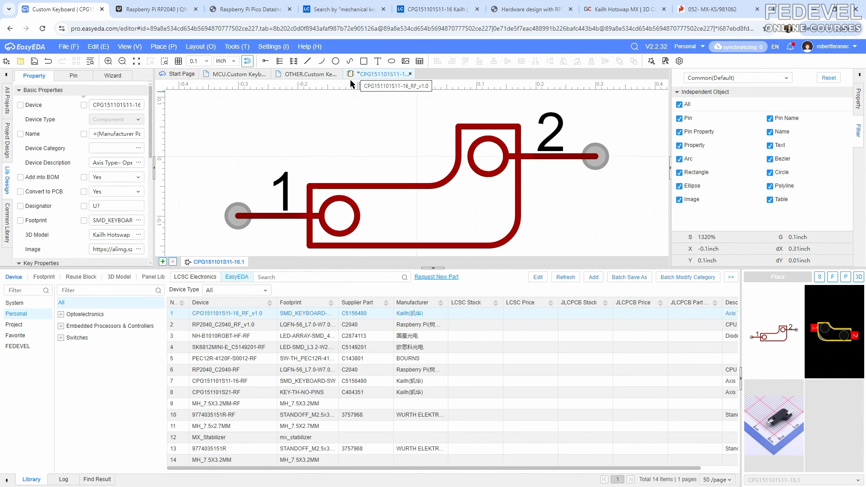
click(34, 63)
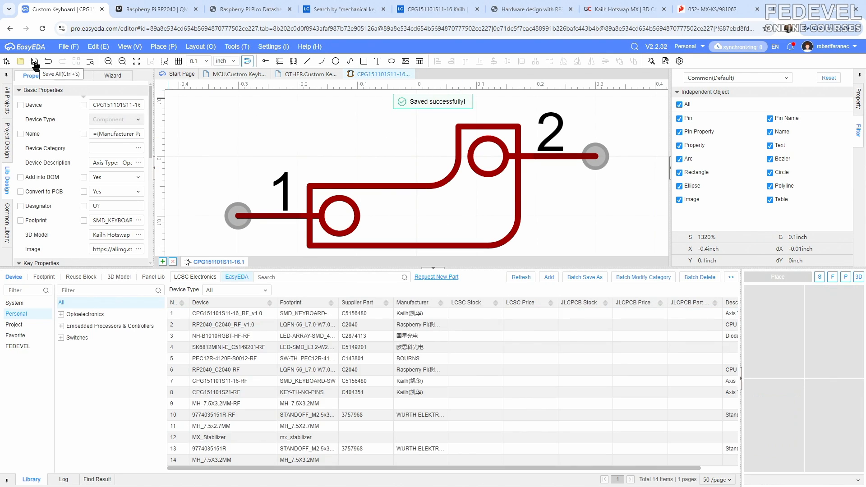
- Preview the personal device CPG151101S11-16_RF_v1.0 and delete the original CPG151101S11-16 symbol from the OTHER schematic page
click(241, 314)
click(838, 424)
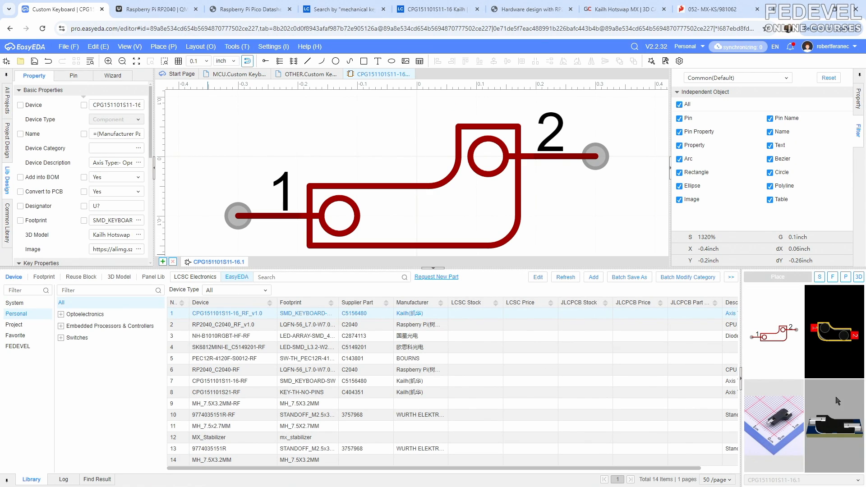
click(311, 74)
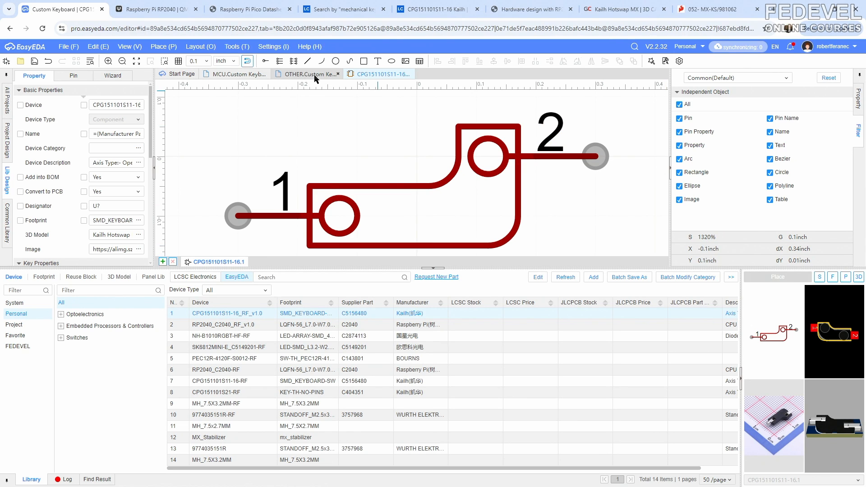
scroll(458, 120, down, 5)
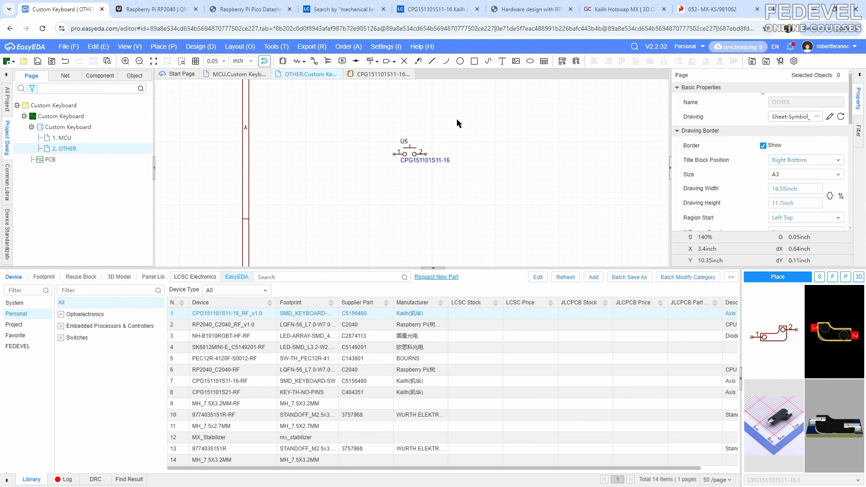
click(409, 154)
right_click(405, 153)
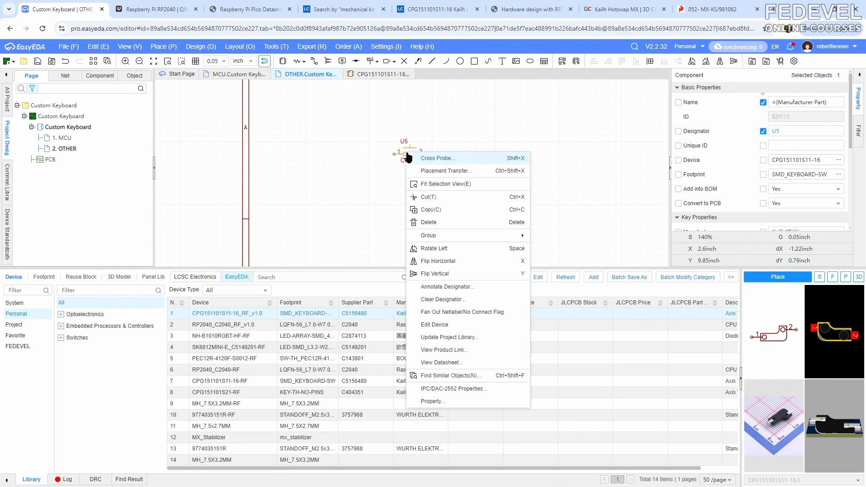
click(448, 223)
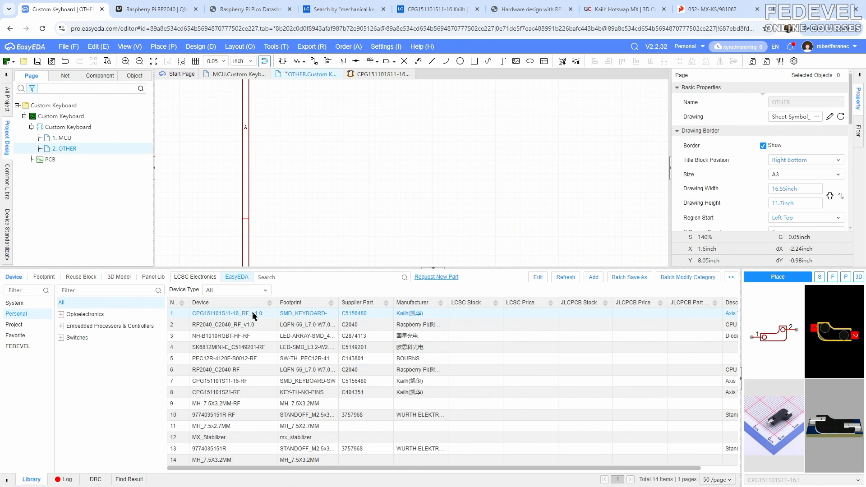
- Place one CPG151101S11-16_RF_v1.0 device in the upper-left area of the OTHER sheet and save the schematic
click(778, 277)
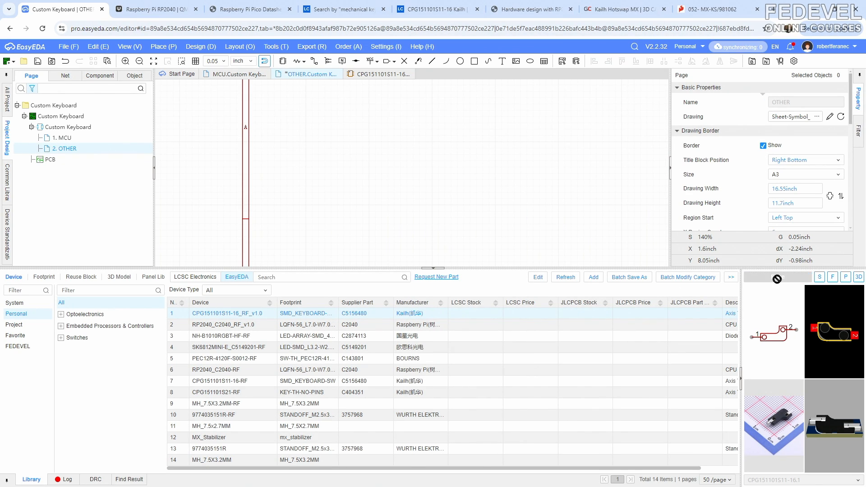
scroll(501, 188, down, 2)
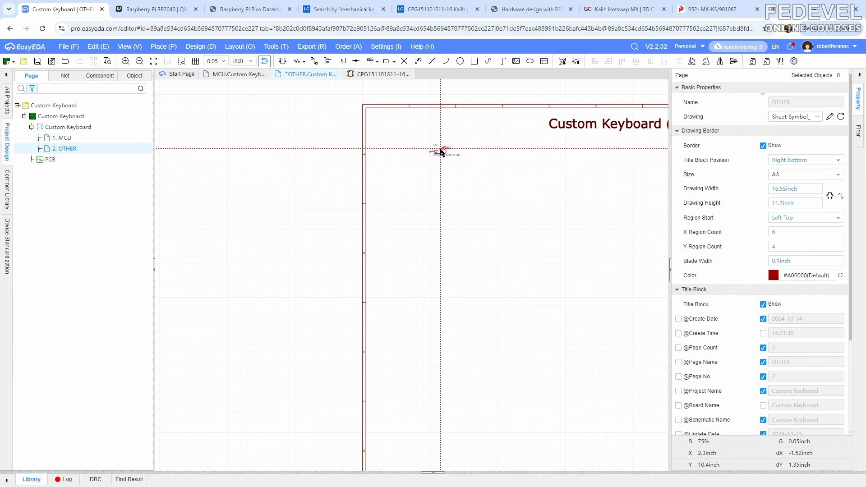
scroll(446, 152, up, 1)
scroll(447, 154, up, 2)
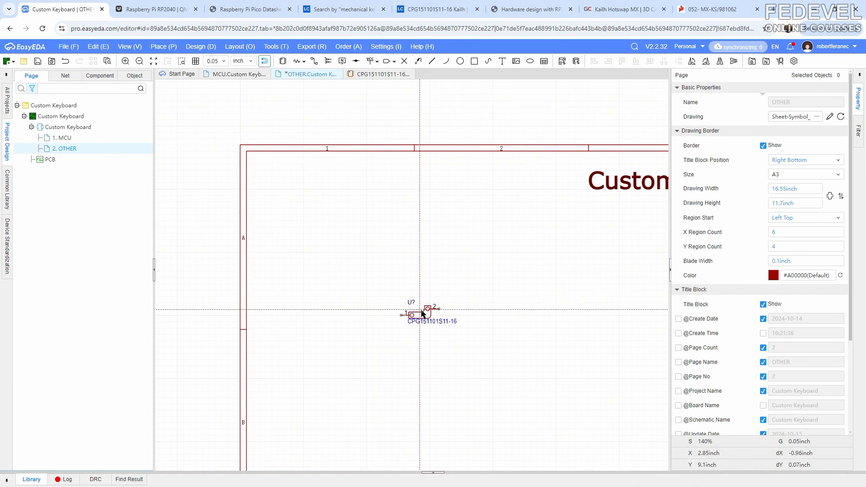
scroll(422, 315, up, 2)
right_drag(423, 317, 423, 348)
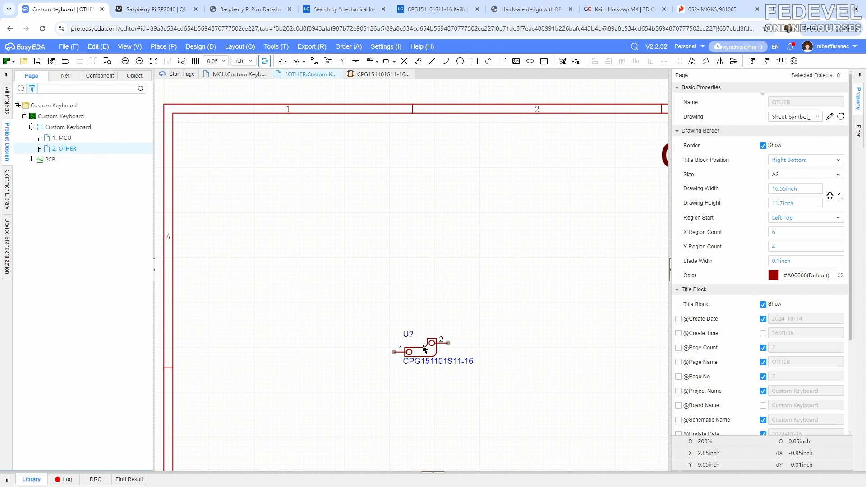
click(410, 357)
key(Escape)
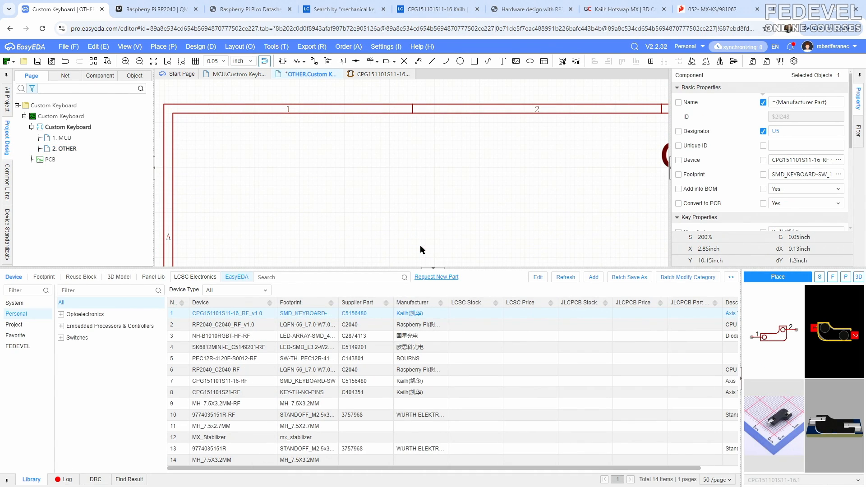
click(433, 268)
click(321, 201)
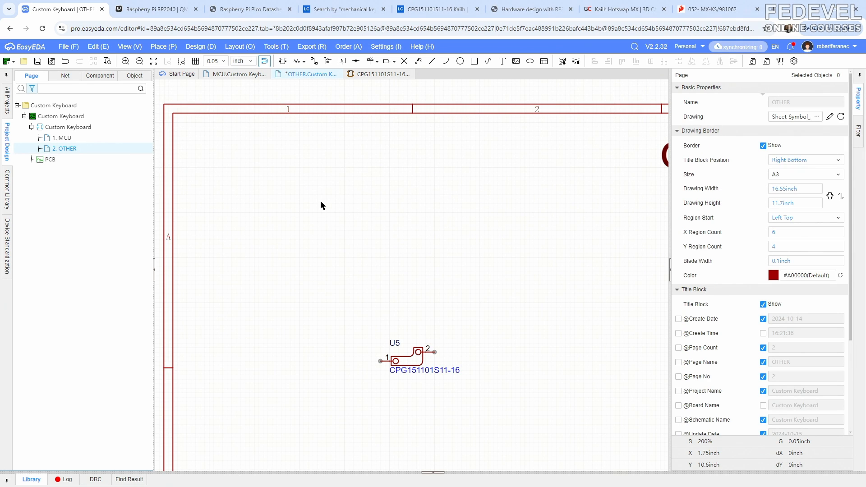
click(135, 47)
click(148, 83)
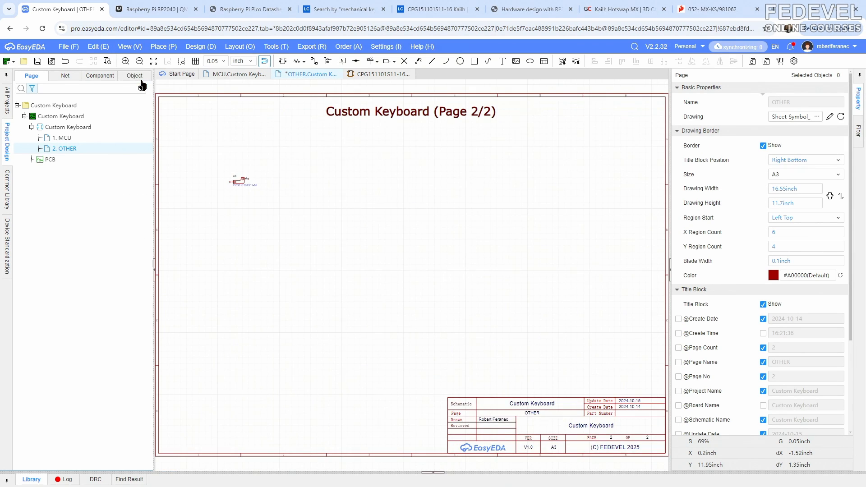
click(37, 62)
- Switch to the LCSC results for "mechanical keyboard shaft" and examine the product images and availability for a matching plug-in key switch
click(349, 10)
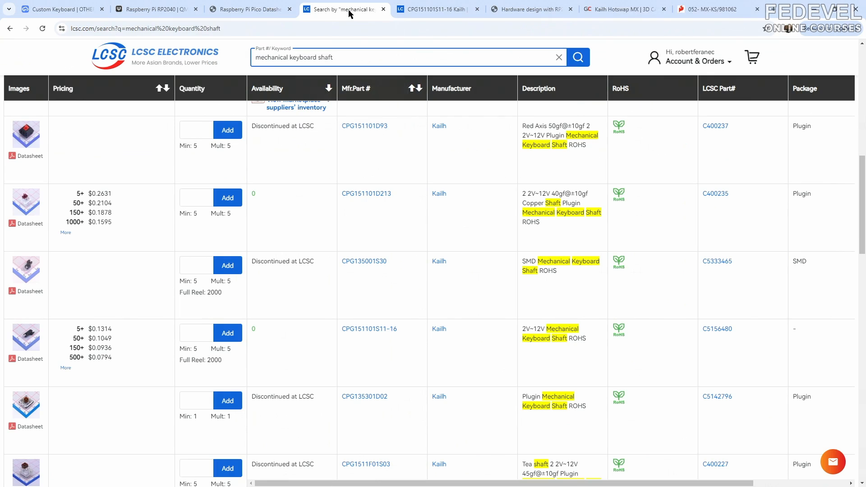
drag(334, 57, 258, 58)
click(29, 56)
mouse_move(31, 133)
scroll(128, 188, down, 4)
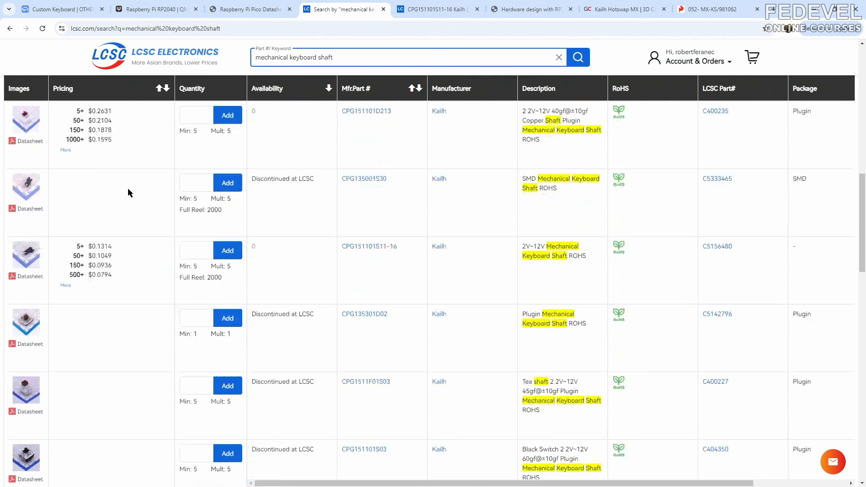
scroll(128, 188, down, 7)
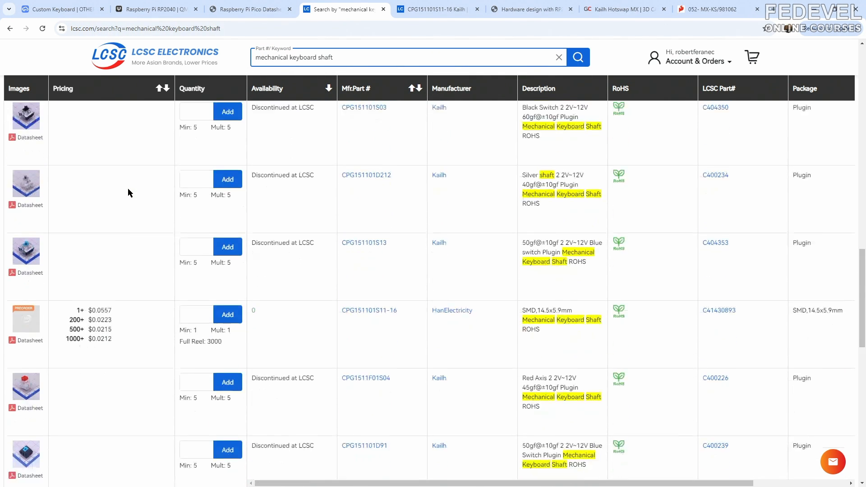
scroll(145, 198, down, 7)
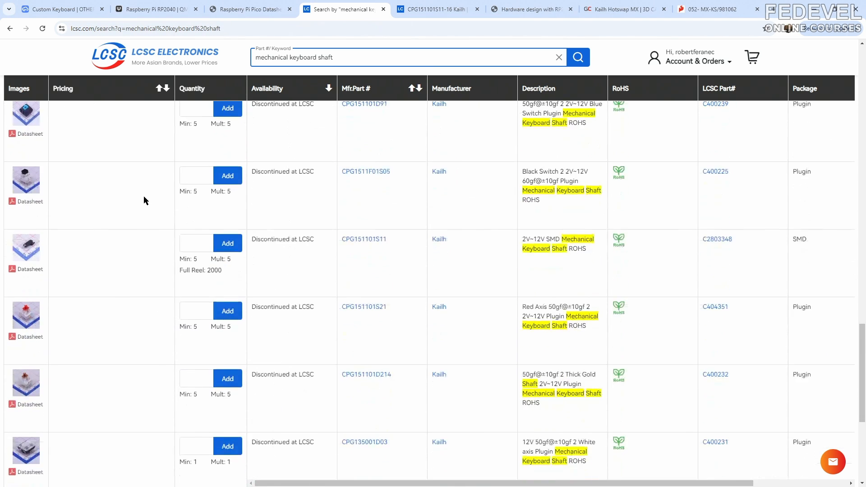
mouse_move(26, 221)
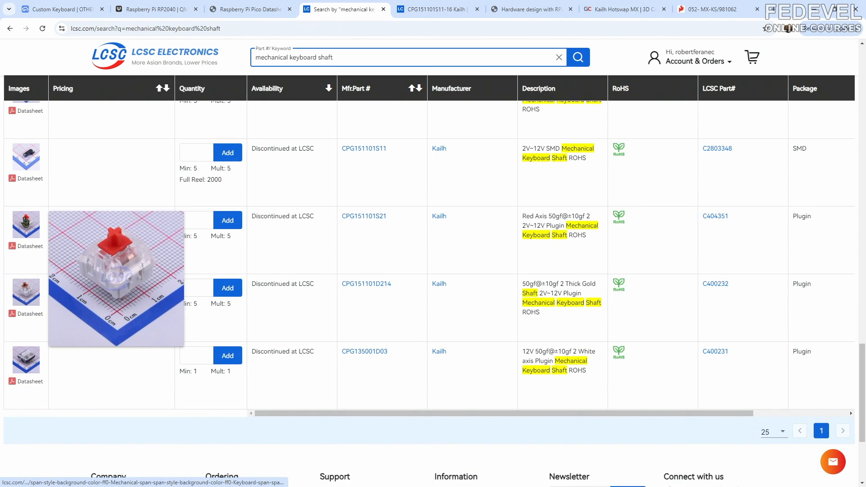
triple_click(254, 215)
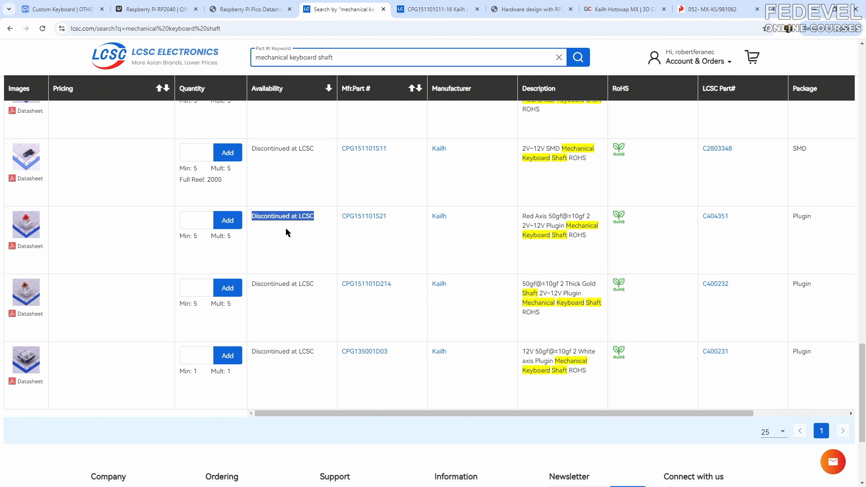
- Open the Kailh CPG151101S21 product page and preview its EasyEDA symbol and footprint
click(364, 216)
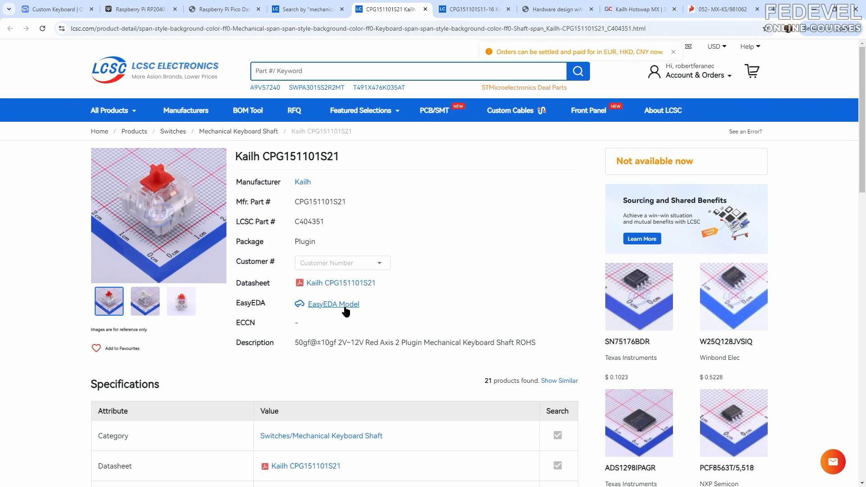
click(341, 306)
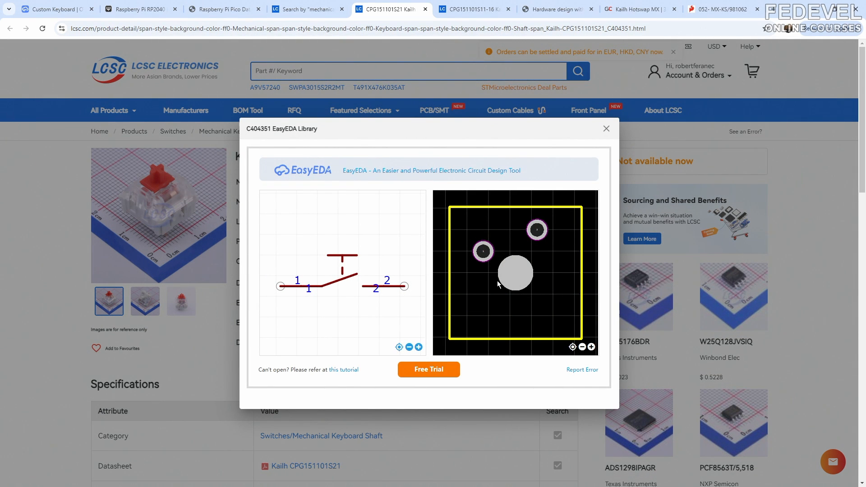
click(606, 129)
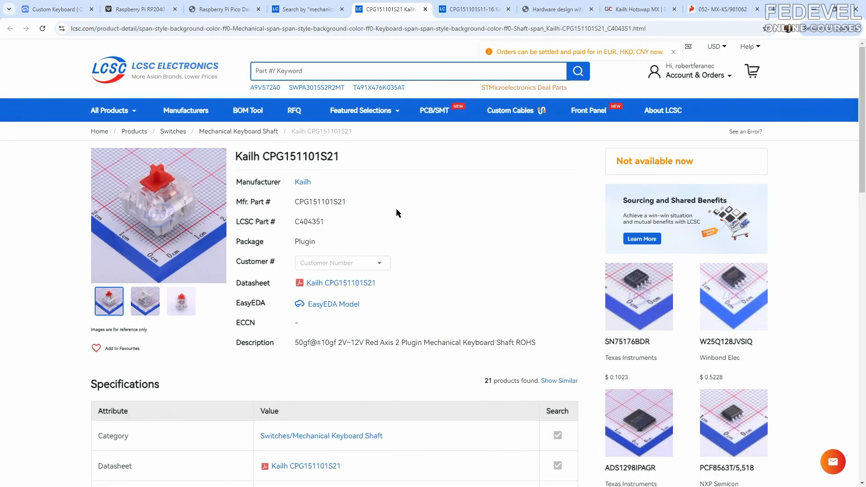
- Copy the LCSC part number C404351, switch to EasyEDA and search for it when placing a device, with the filters cleared
double_click(307, 222)
right_click(307, 222)
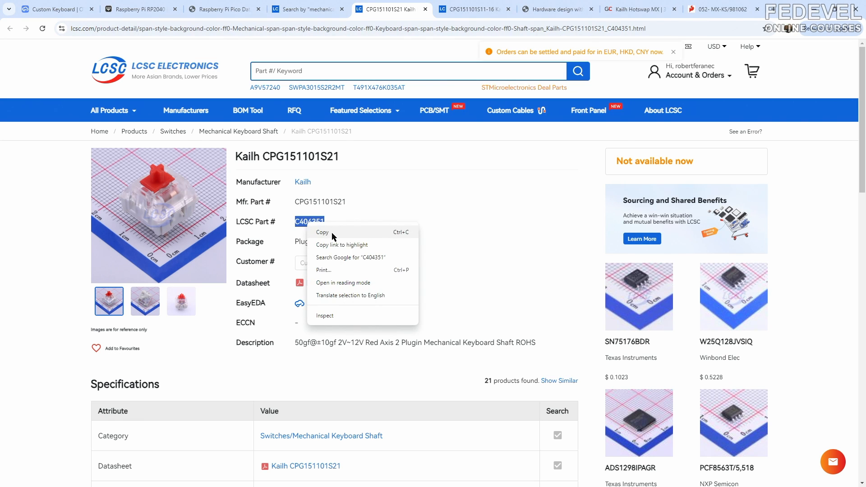
click(333, 231)
click(63, 12)
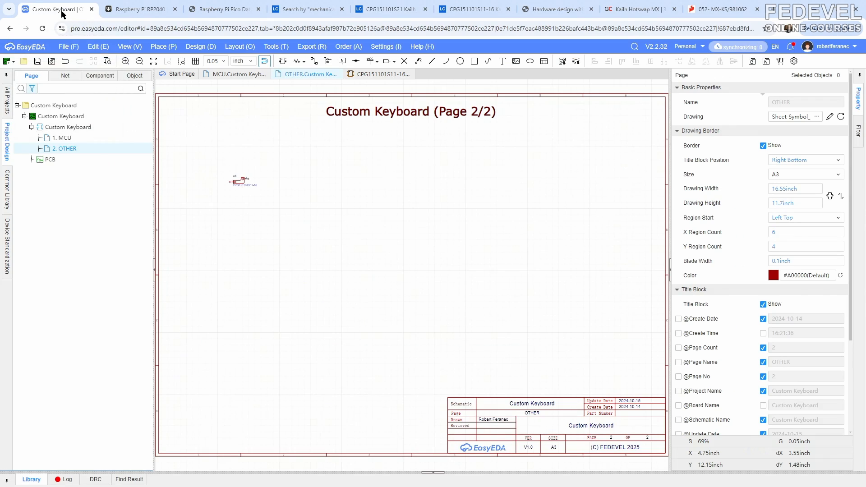
click(163, 46)
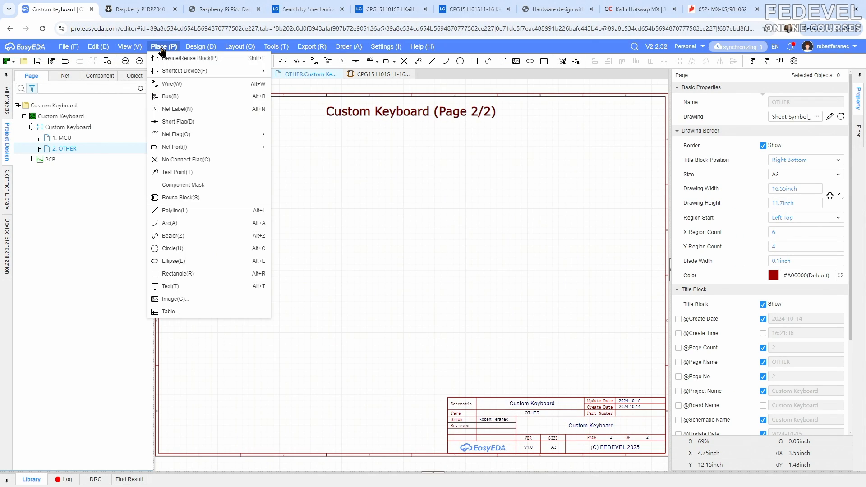
click(167, 58)
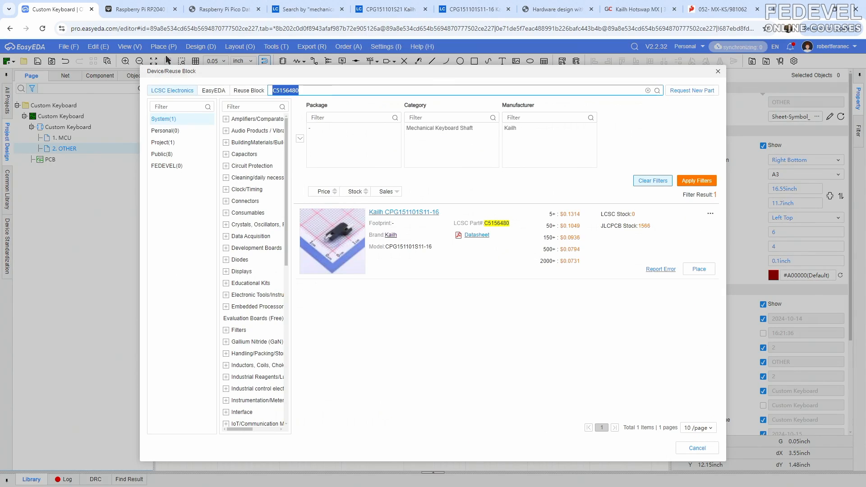
click(648, 90)
right_click(625, 88)
click(653, 177)
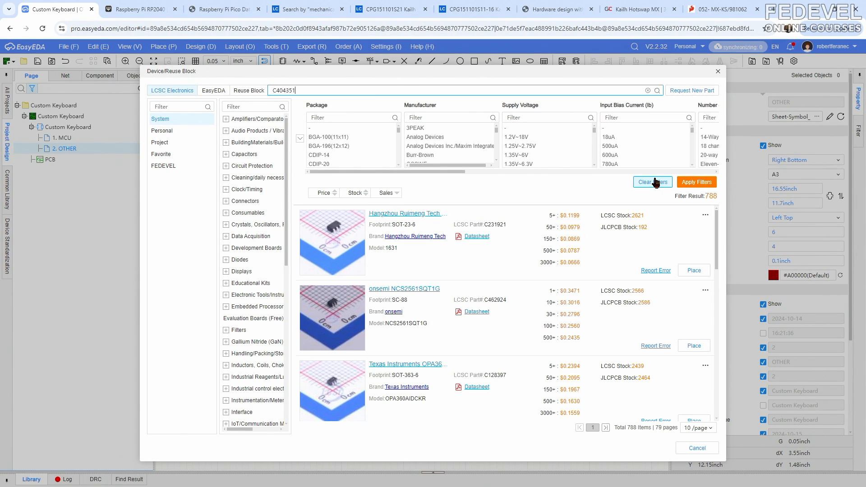
click(656, 91)
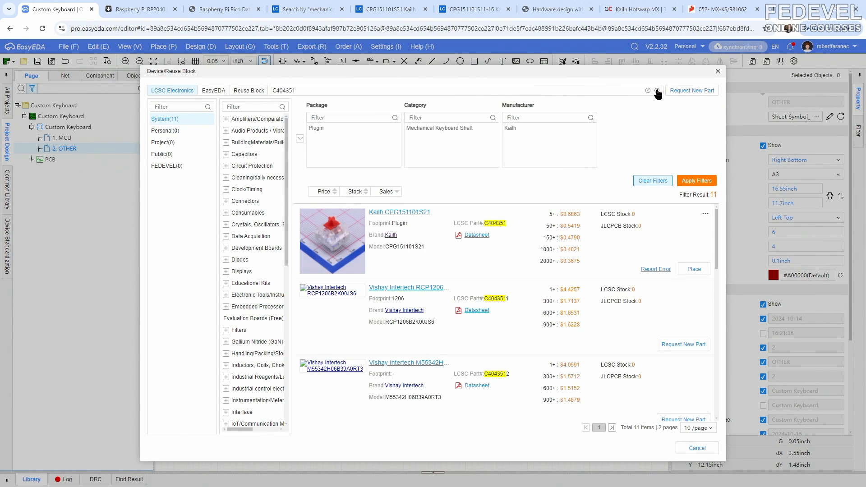
- Place one Kailh CPG151101S21 switch directly above the CPG151101S11-16 socket on the OTHER schematic page
click(693, 268)
scroll(216, 157, up, 5)
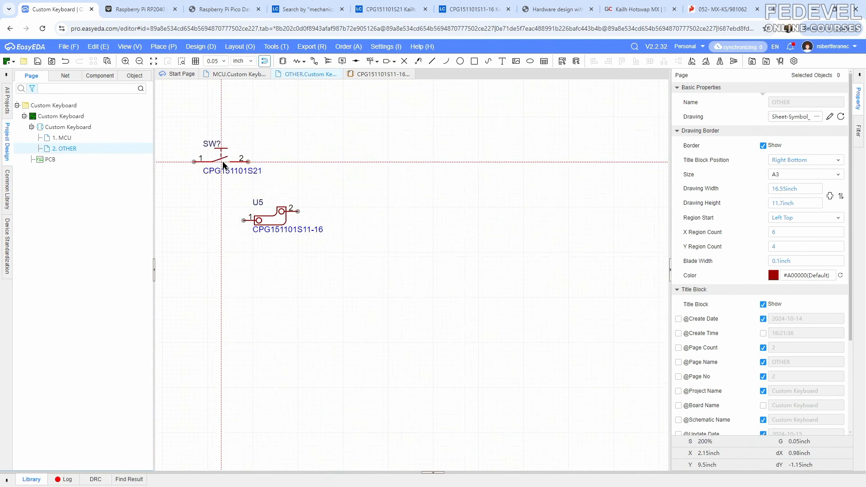
click(271, 175)
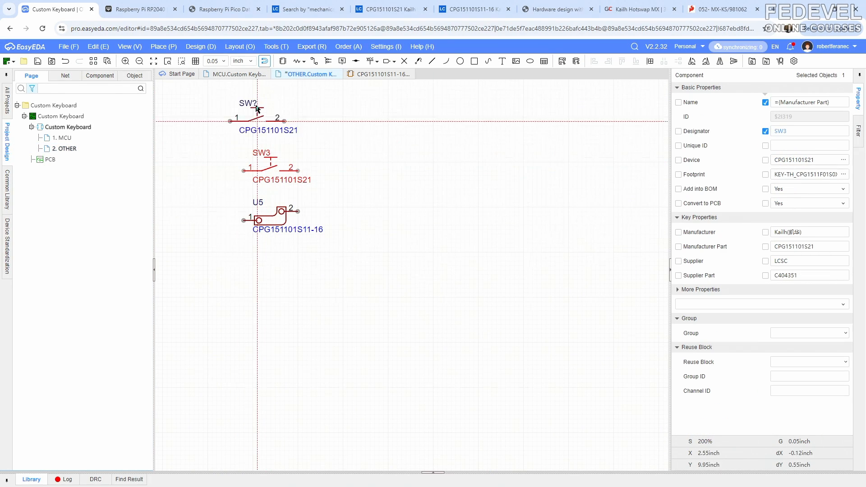
key(Escape)
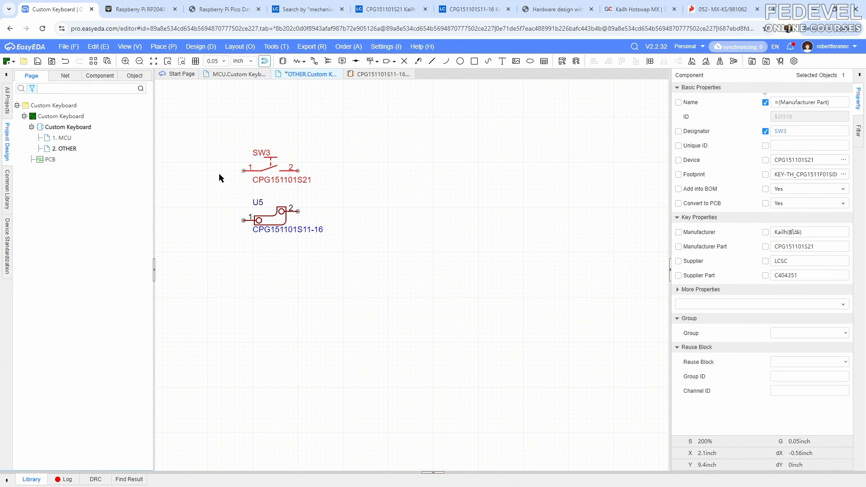
click(304, 140)
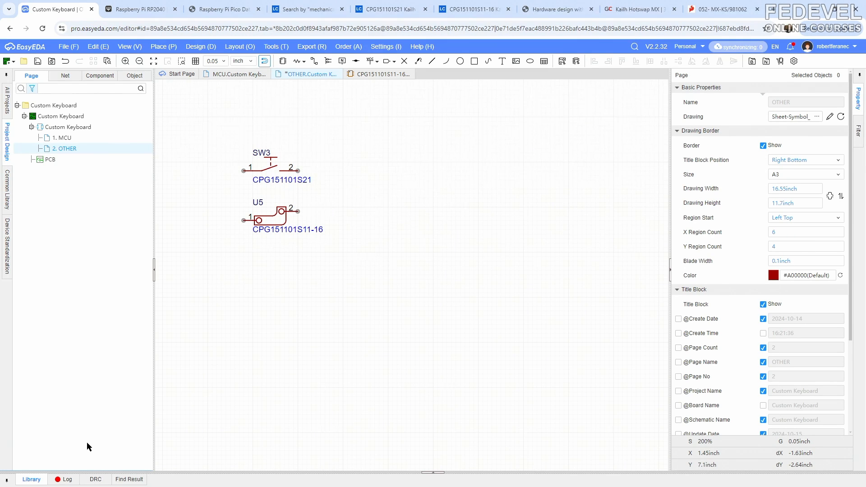
- Show the project's devices in the library and select the CPG151101S21 switch
click(32, 480)
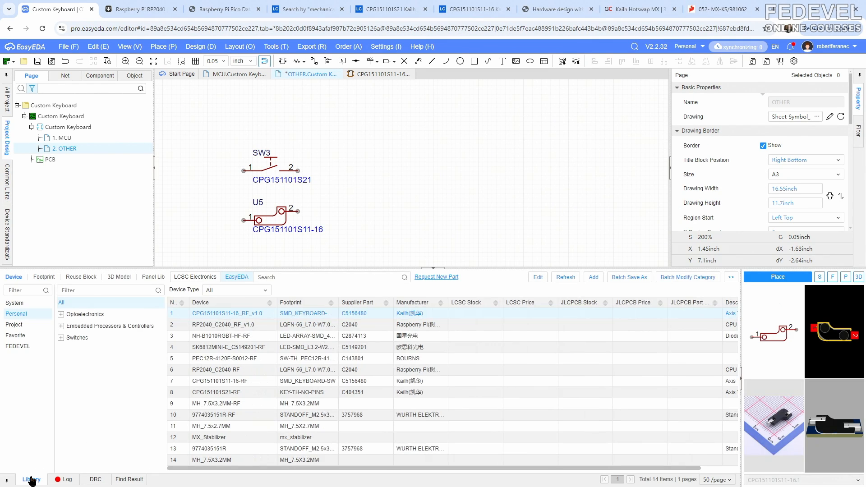
click(10, 325)
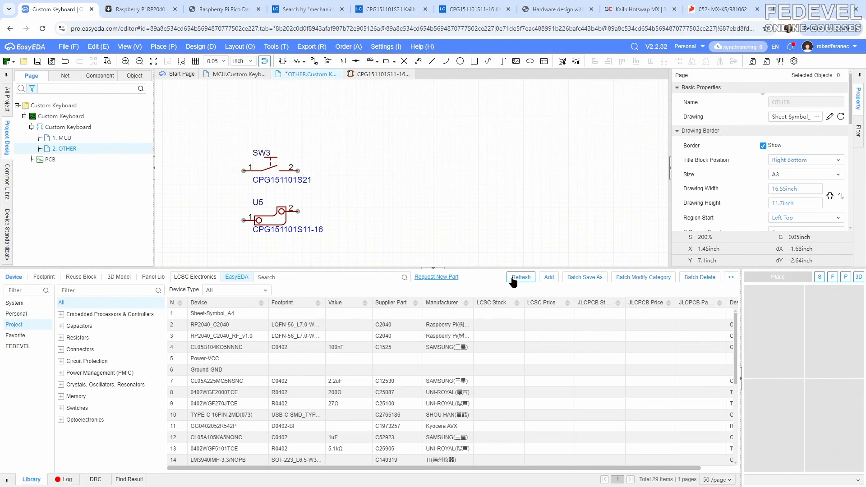
drag(735, 332, 744, 433)
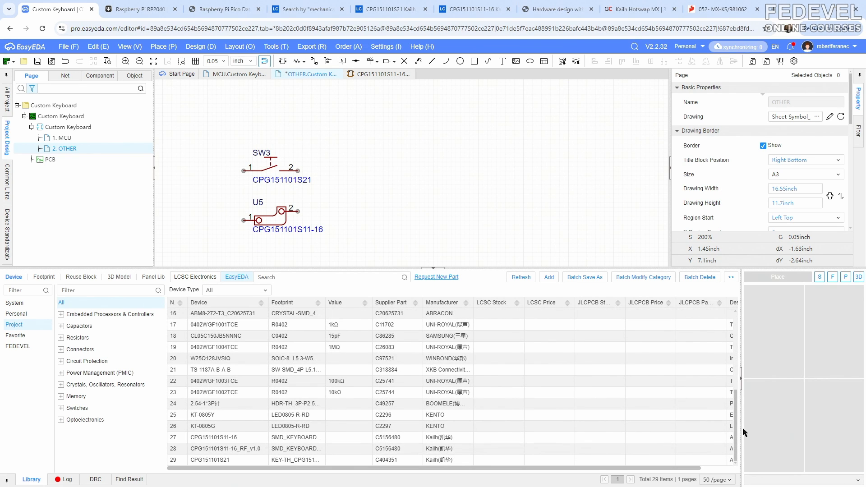
click(231, 460)
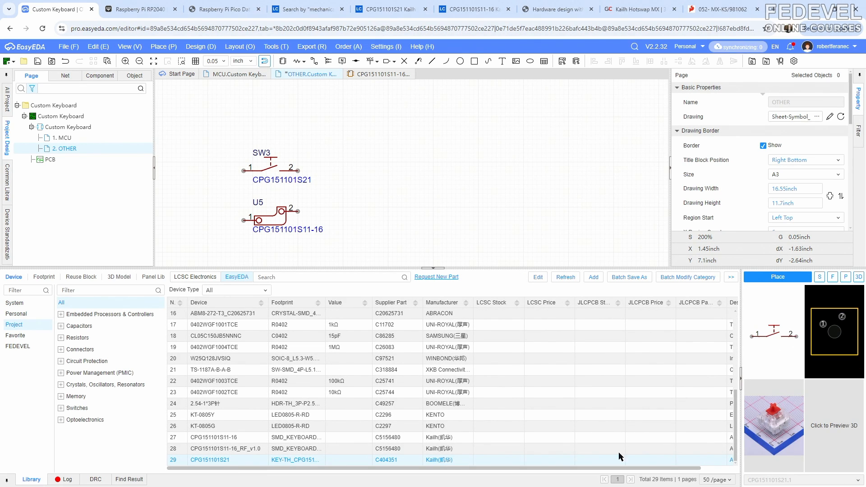
- Save the CPG151101S21 switch to the personal library as "CPG151101S21 RF v1.0", creating a new, automatically renamed footprint
right_click(241, 461)
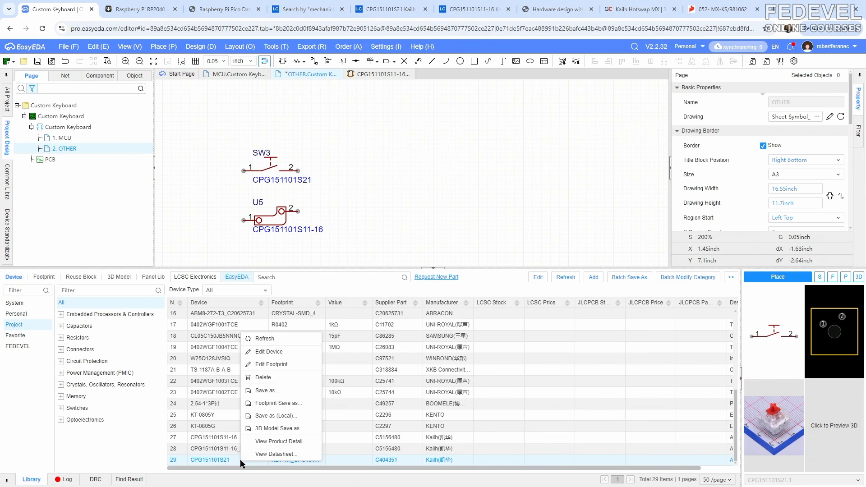
click(277, 392)
click(470, 240)
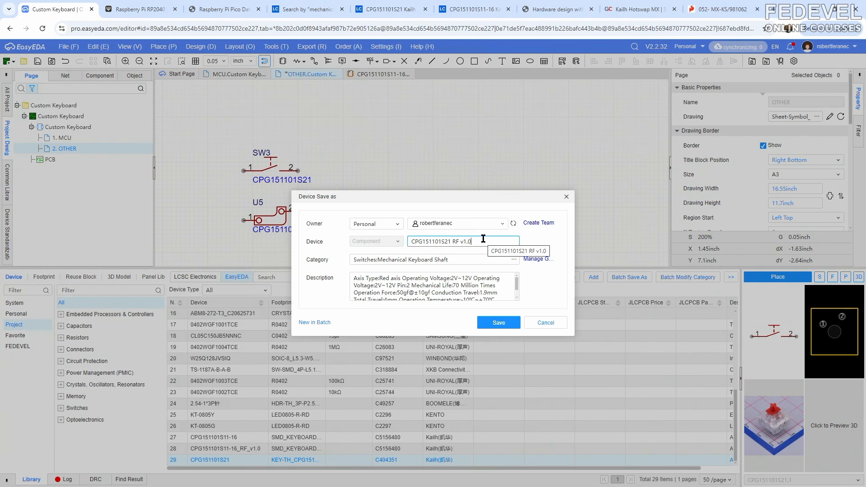
click(499, 323)
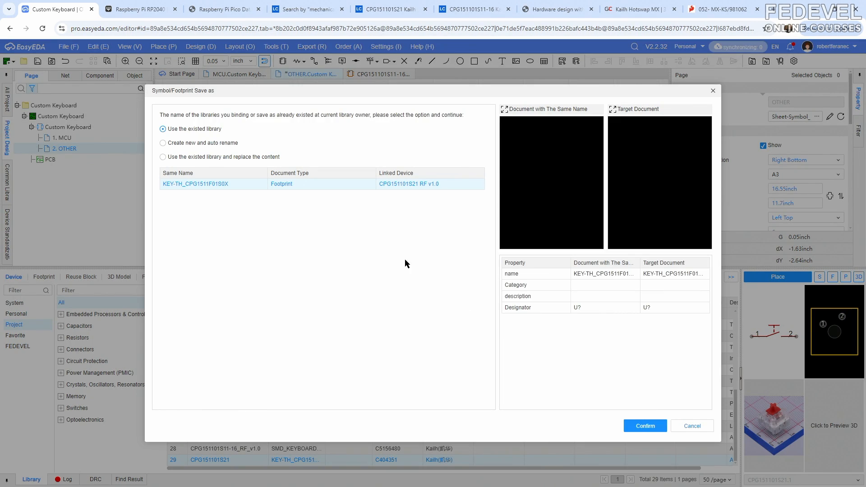
click(163, 144)
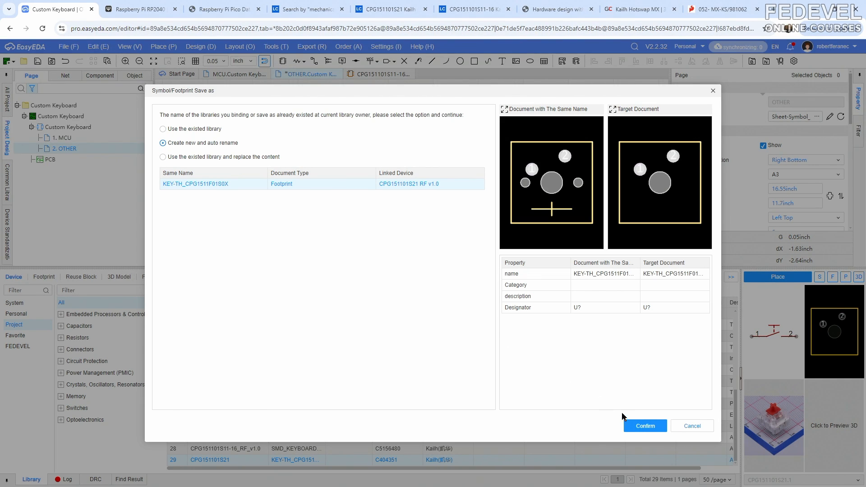
click(645, 426)
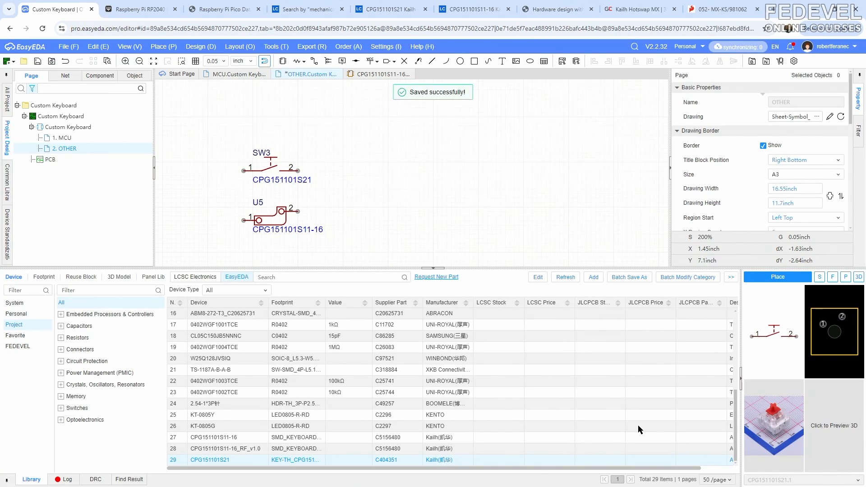
- Refresh the personal device list and open CPG151101S21 RF v1.0 for editing, with its symbol fitted in the window
click(24, 316)
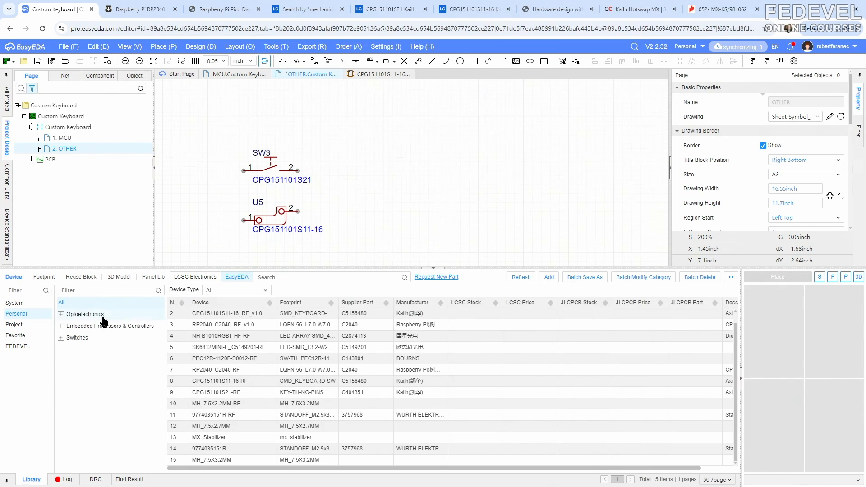
click(520, 277)
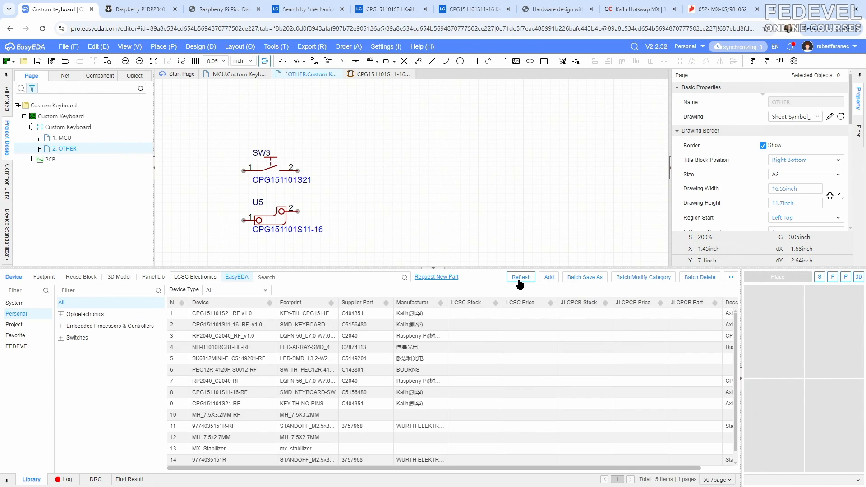
click(252, 313)
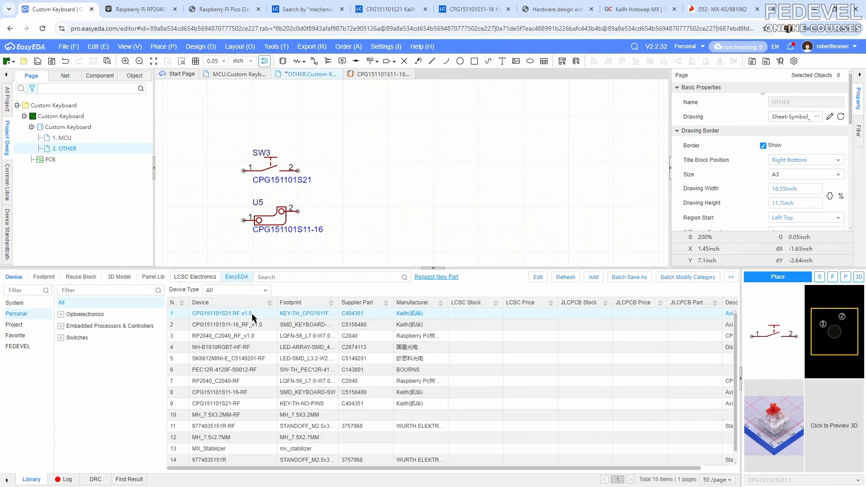
right_click(252, 313)
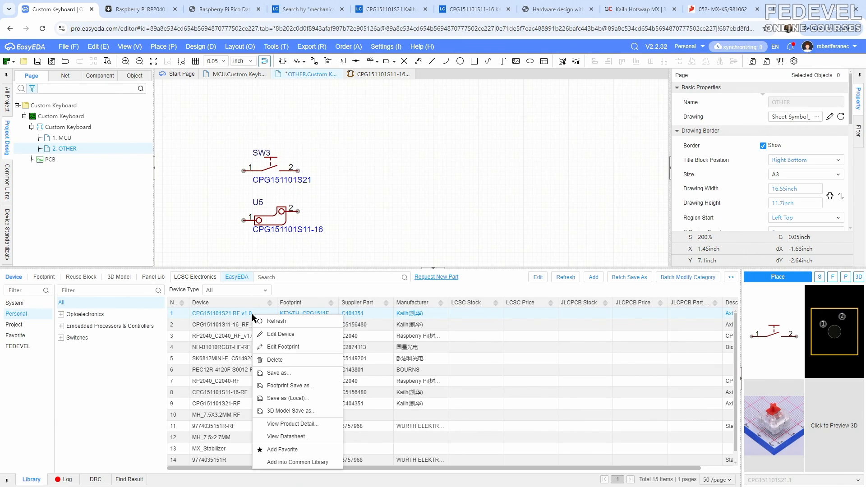
click(280, 334)
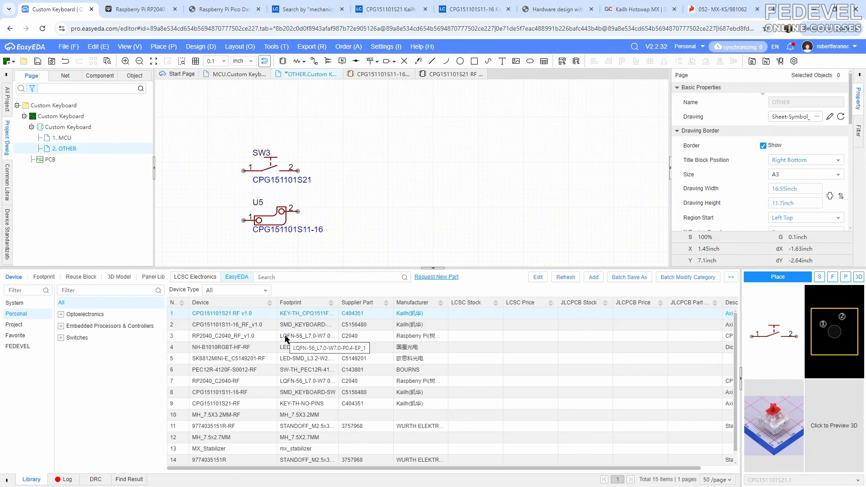
click(135, 47)
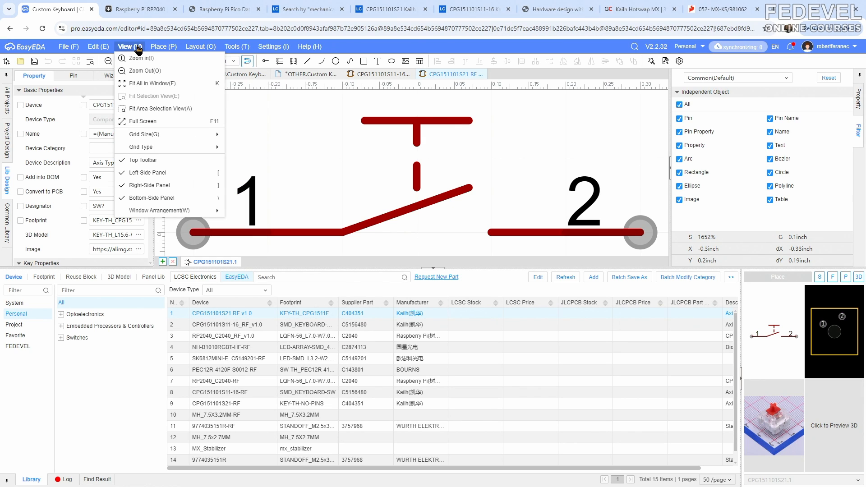
click(140, 82)
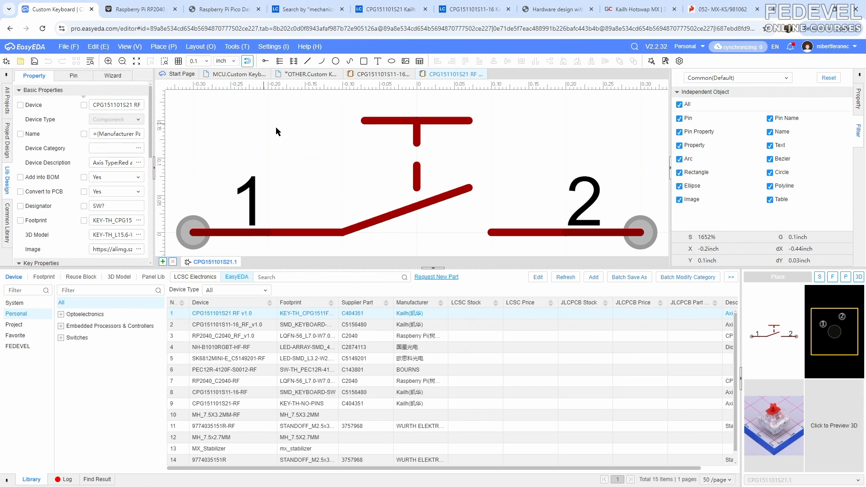
- Delete pins 2 and 1 from the switch symbol, keeping the contact lines
scroll(307, 132, down, 3)
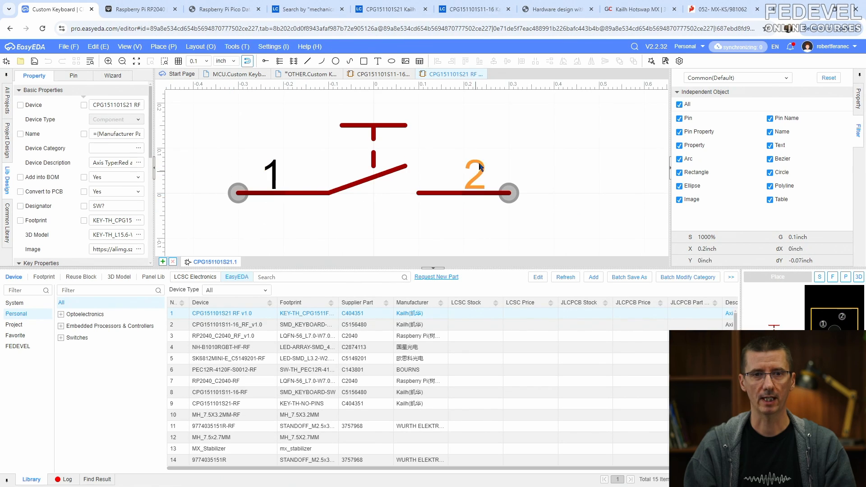
drag(448, 145, 523, 223)
right_click(487, 191)
click(509, 236)
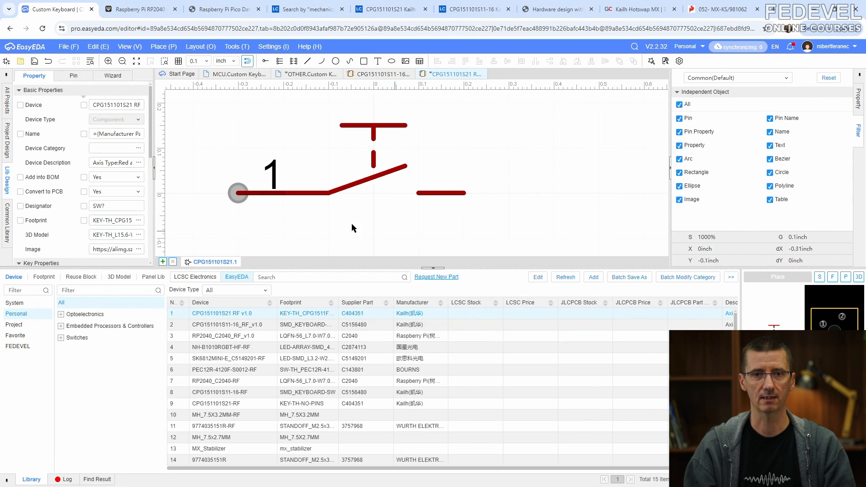
drag(206, 141, 284, 213)
right_click(259, 194)
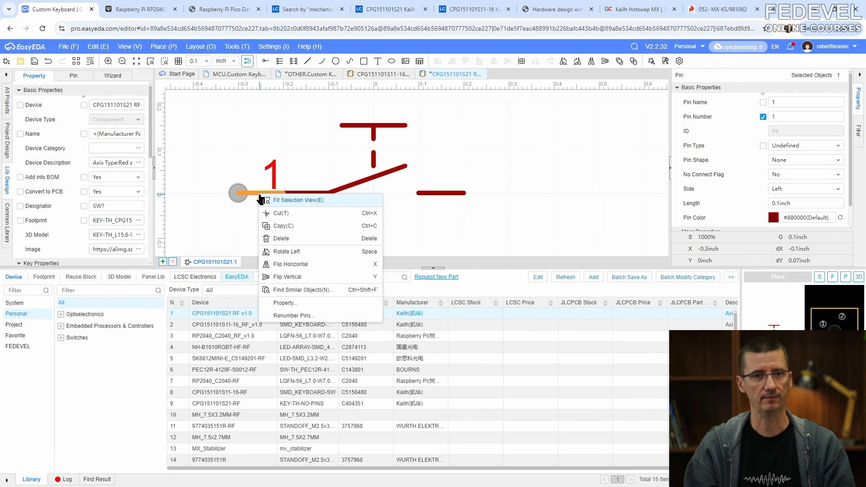
click(284, 240)
- Set the grid to 0.02 inch and draw two 0.02 inch radius contact circles centred at X 0.08 and -0.08 inch, Y 0
click(200, 61)
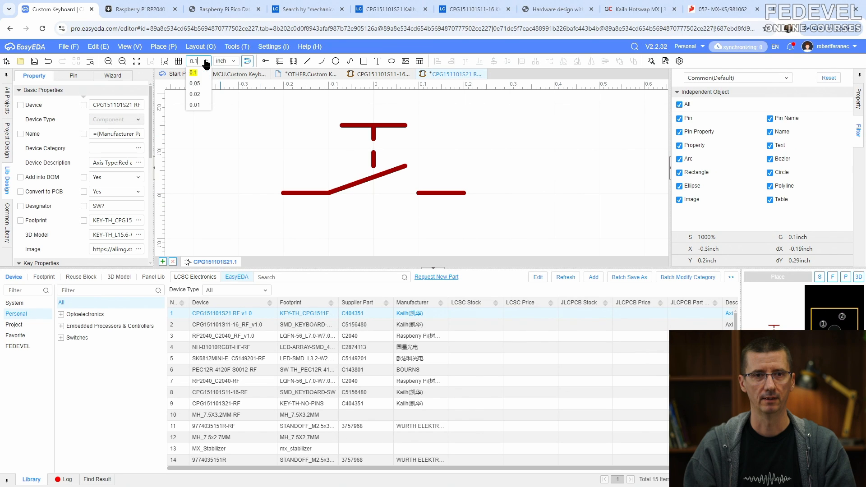
click(201, 91)
scroll(403, 198, up, 2)
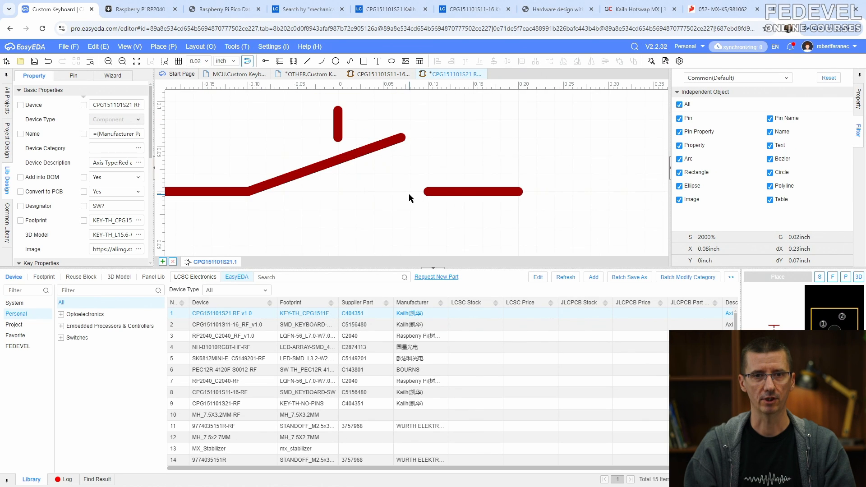
click(160, 46)
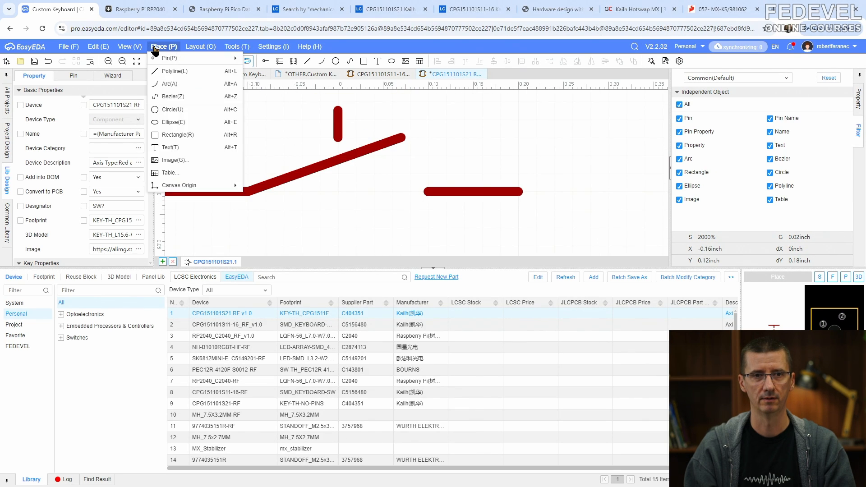
click(175, 109)
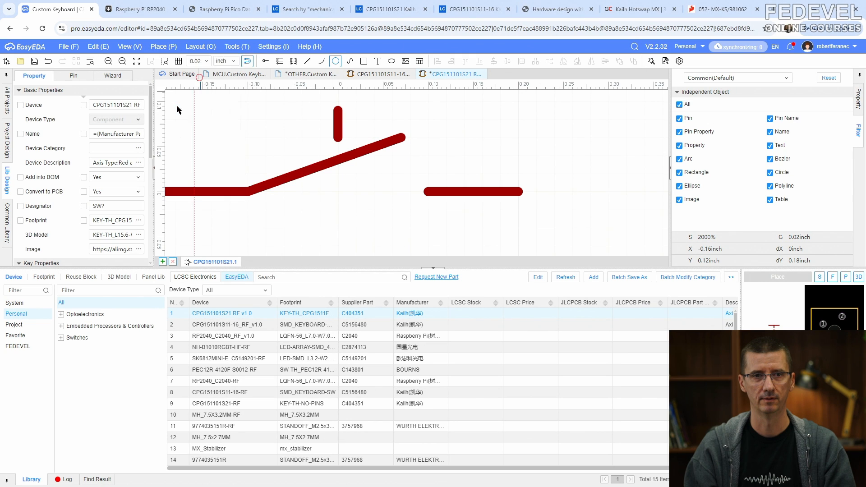
click(410, 192)
click(411, 208)
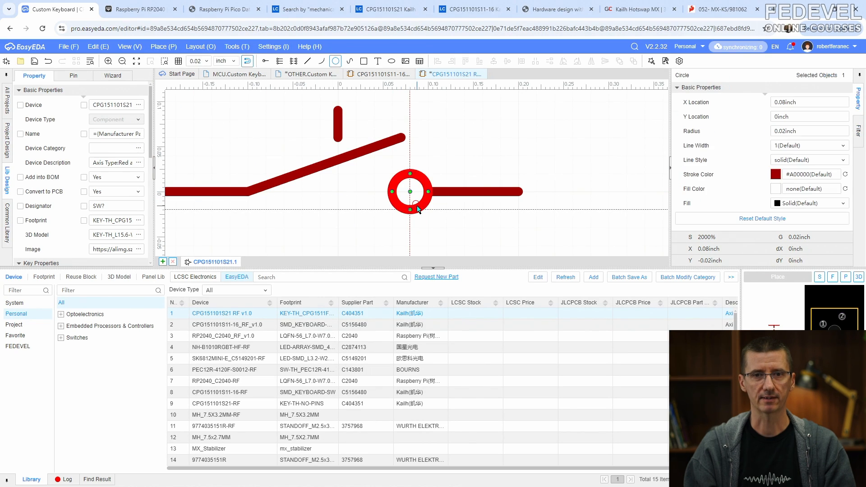
click(266, 192)
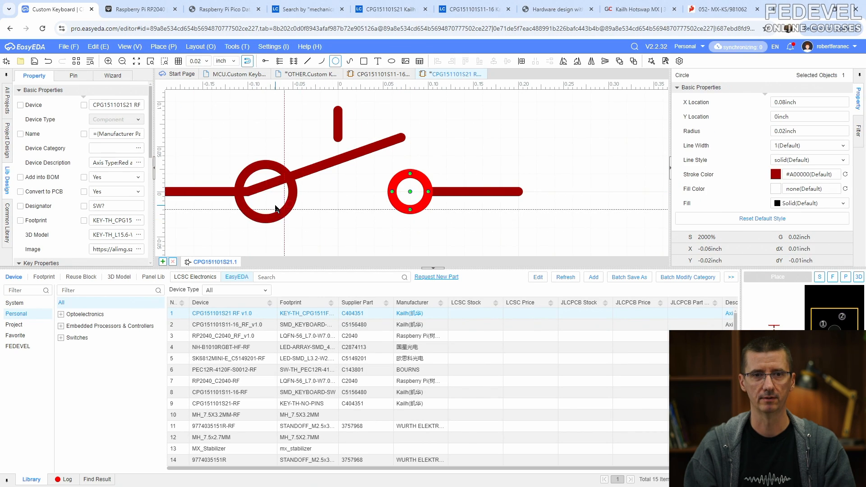
click(274, 205)
key(Escape)
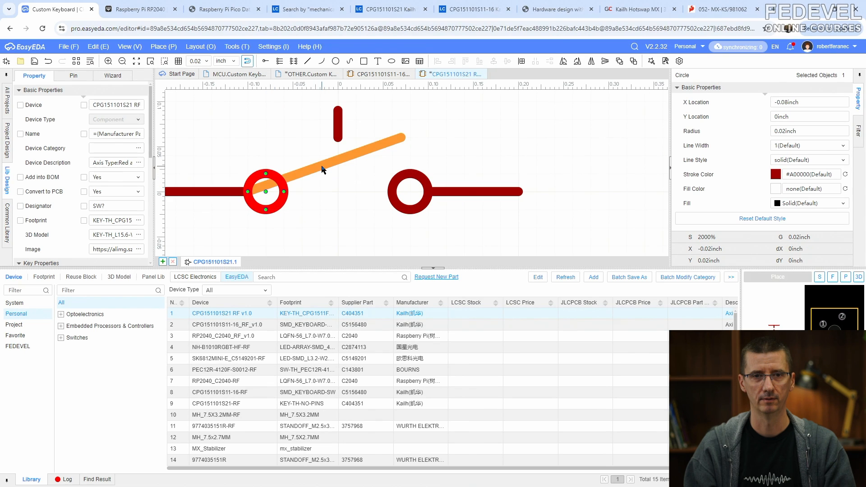
- Delete the slanted contact line between the two circles
click(340, 163)
right_click(342, 163)
click(359, 203)
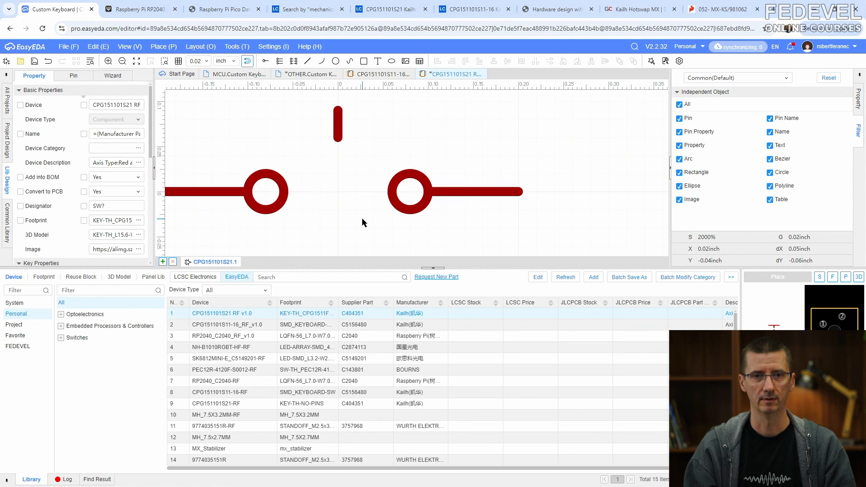
- Draw a horizontal polyline about 0.2 inch long above the two circles, centred on the origin at Y 0.06 inch
click(163, 47)
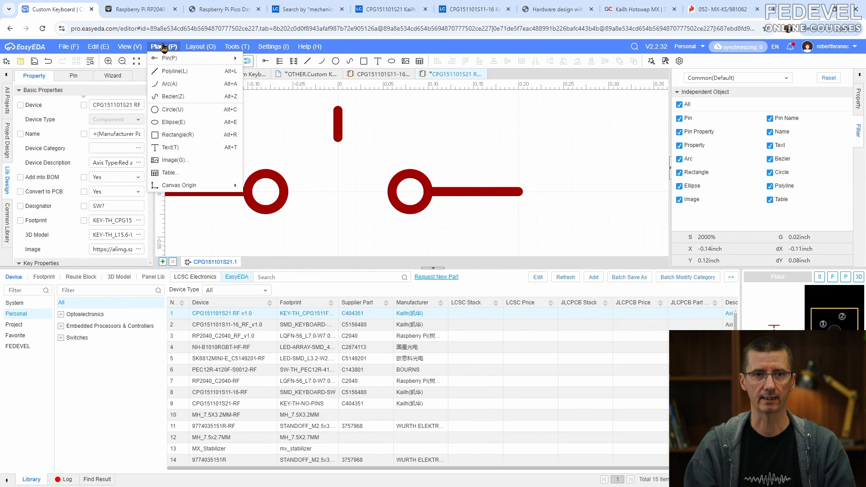
click(171, 71)
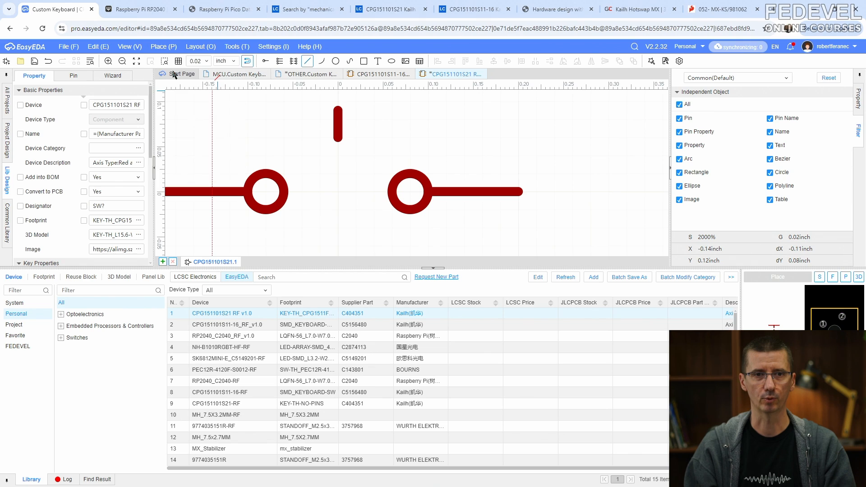
click(248, 138)
click(427, 138)
right_click(428, 138)
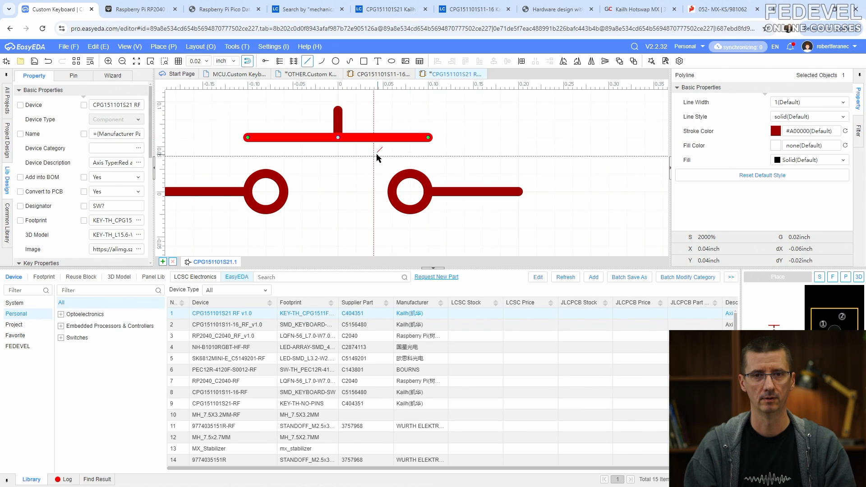
right_click(375, 156)
click(369, 156)
- Set the line width of the new horizontal bar to 2
click(373, 139)
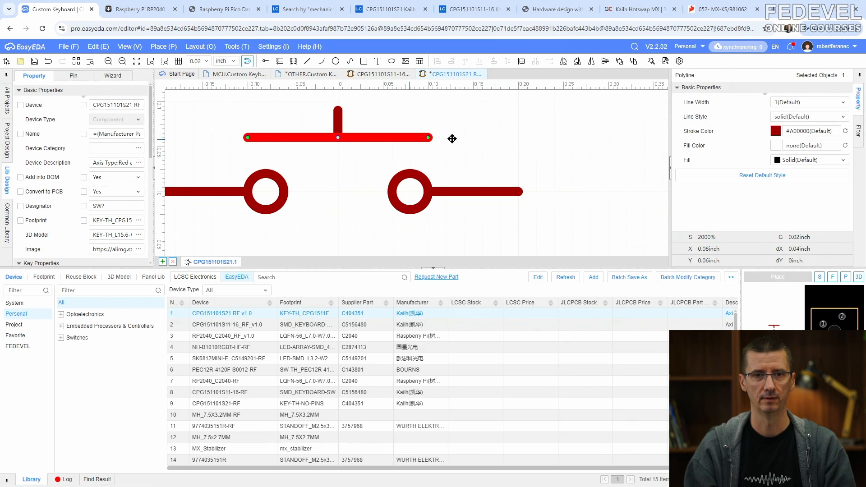
click(839, 108)
click(825, 133)
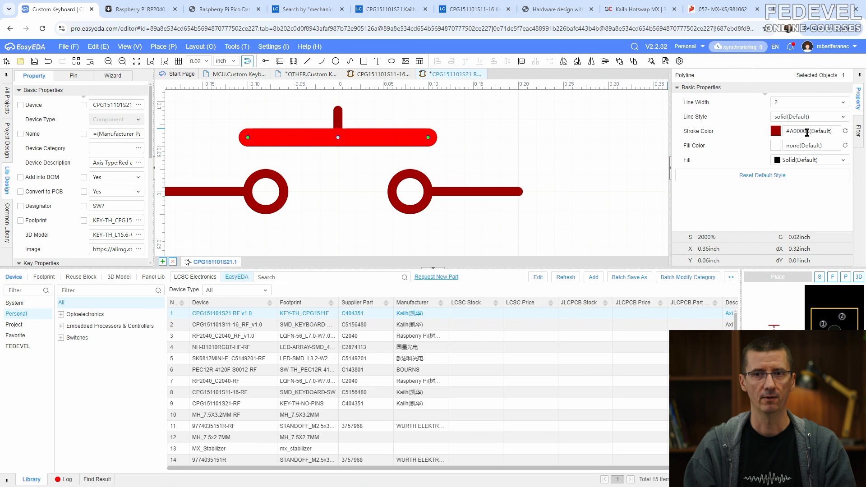
click(504, 155)
- Delete the short vertical line that rises from the middle of the thick bar
right_drag(464, 117, 556, 181)
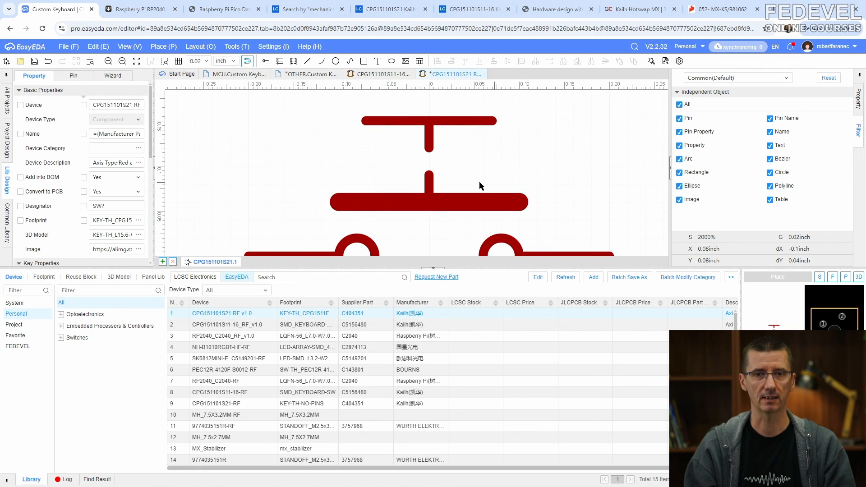
click(429, 180)
right_click(431, 182)
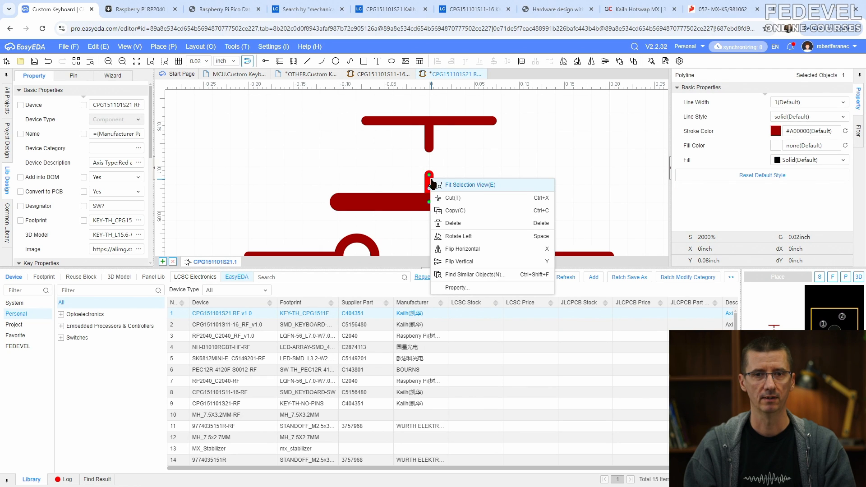
click(460, 223)
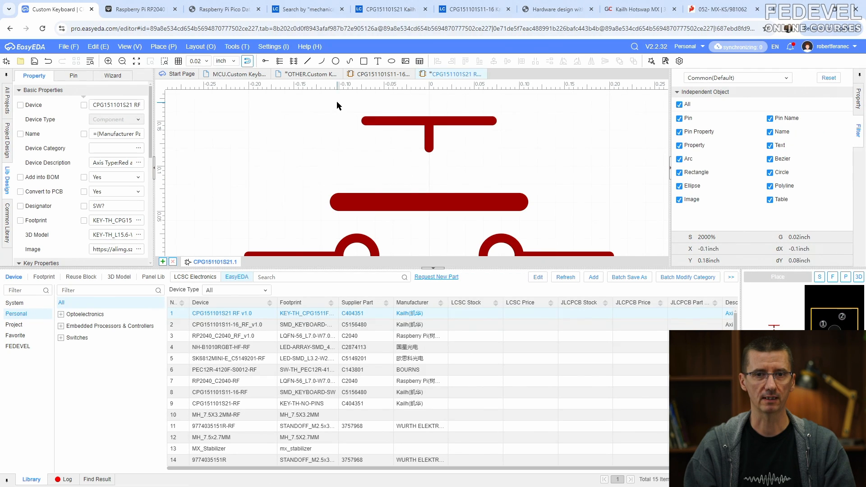
- Move the T-shaped actuator straight down to just above the thick bar
drag(337, 101, 507, 156)
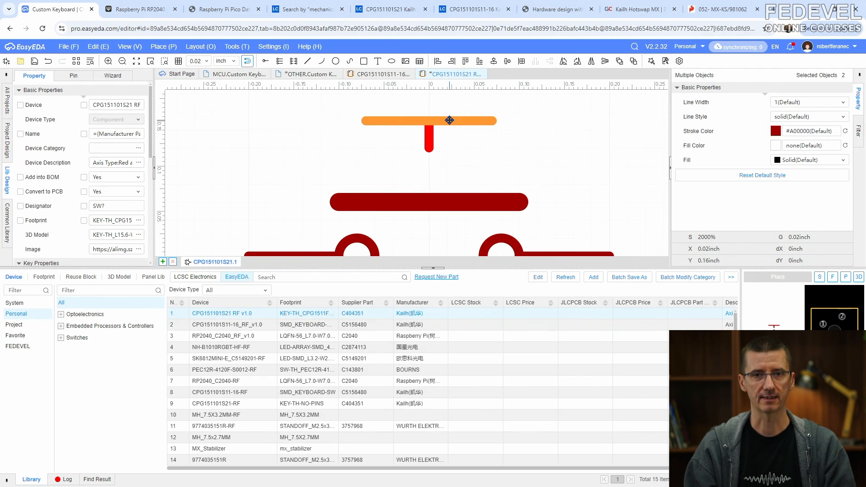
drag(450, 120, 450, 145)
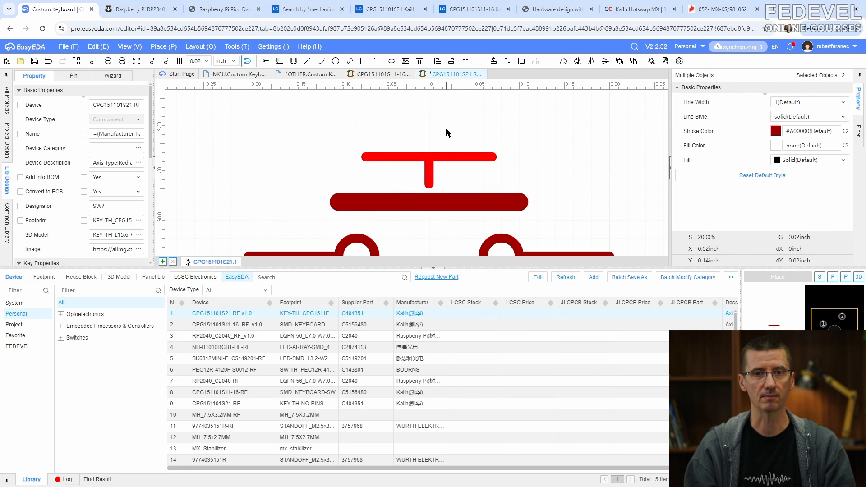
click(446, 128)
- Delete both lines of the T-shaped actuator above the thick bar
drag(338, 120, 513, 193)
right_click(460, 159)
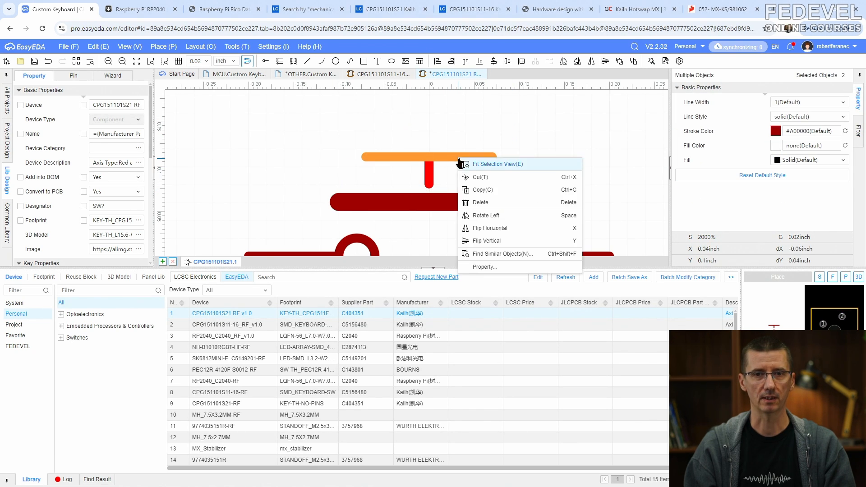
click(480, 202)
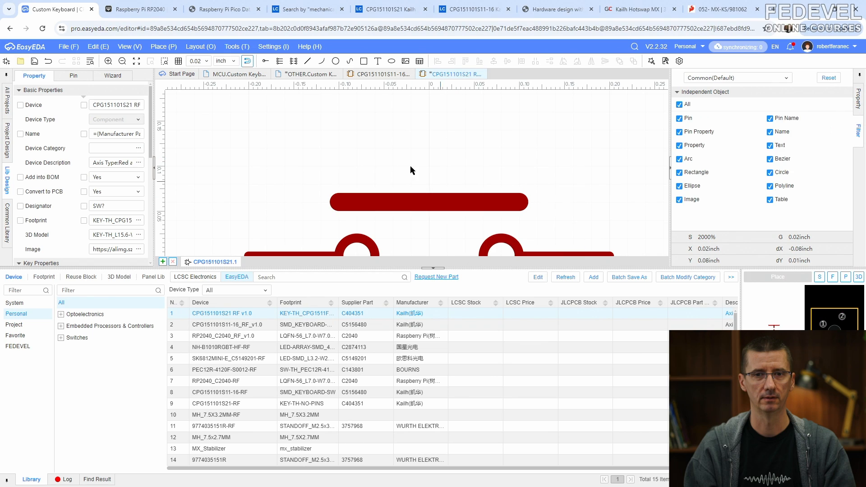
- Draw a vertical line about 0.06 inch long rising from the middle of the thick bar
click(165, 47)
click(174, 70)
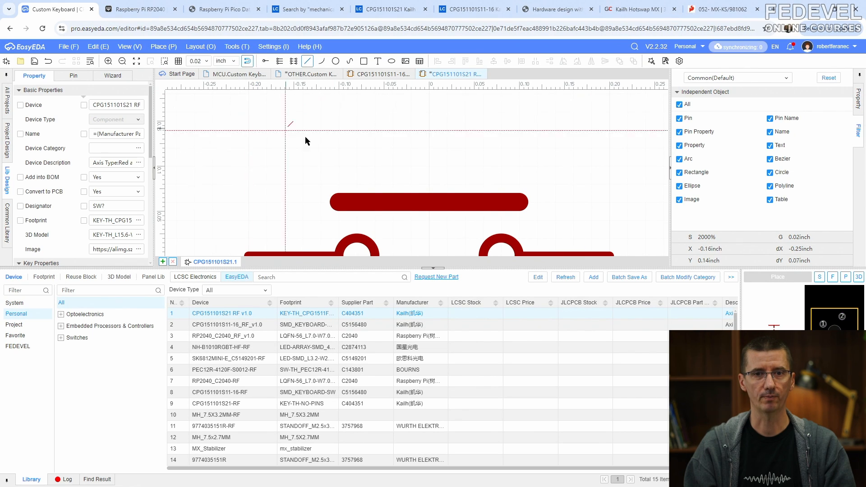
click(429, 203)
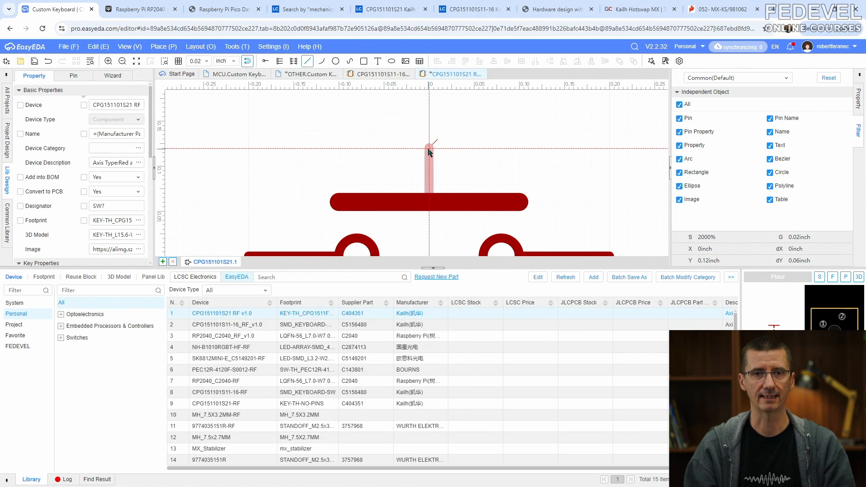
click(429, 148)
key(Escape)
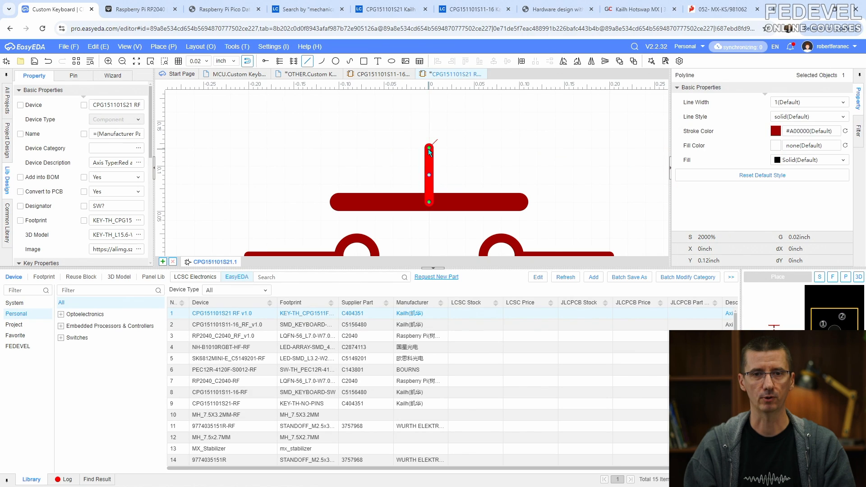
- Draw a horizontal line about 0.08 inch long centred on the upper end of the vertical line
click(393, 148)
click(465, 148)
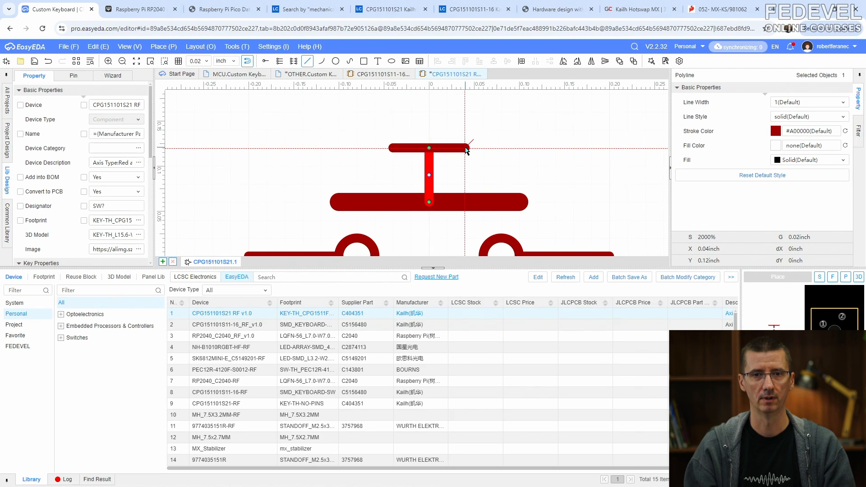
key(Escape)
key(Escape)
click(513, 134)
scroll(494, 123, down, 2)
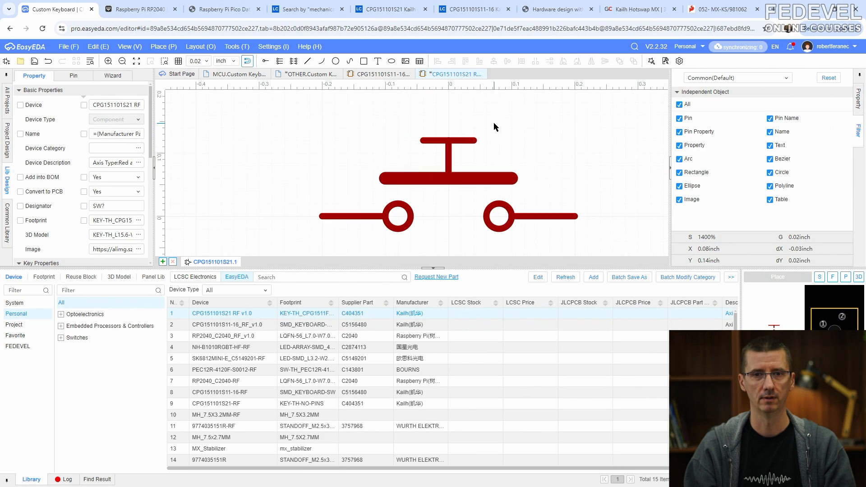
- Save the redrawn switch symbol and set the grid size back to 0.1 inch
click(130, 46)
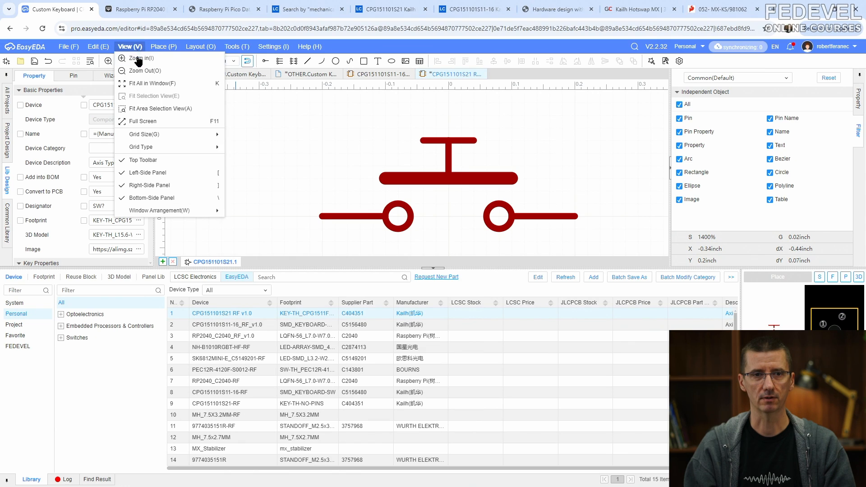
click(144, 83)
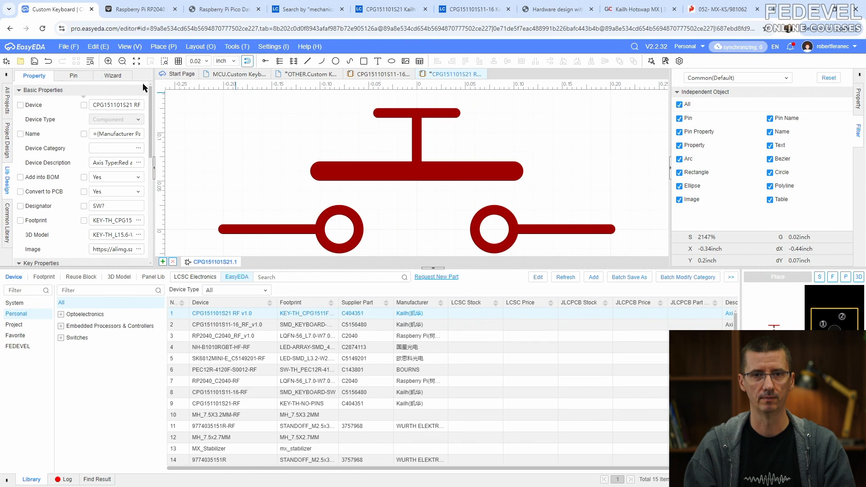
click(34, 62)
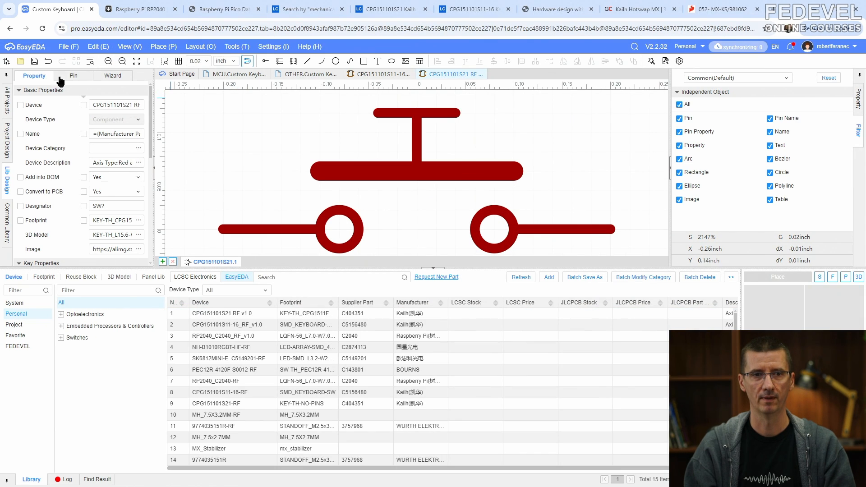
click(206, 61)
click(201, 73)
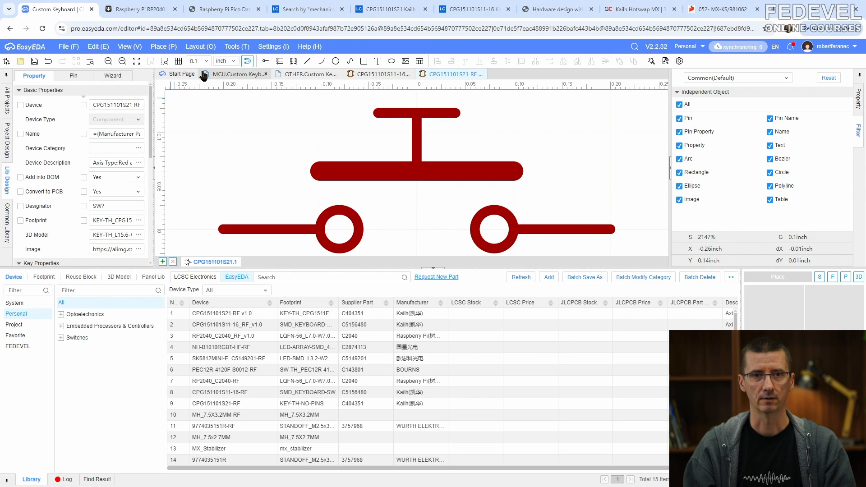
- Open the footprint of the CPG151101S21 RF v1.0 device for editing
click(247, 315)
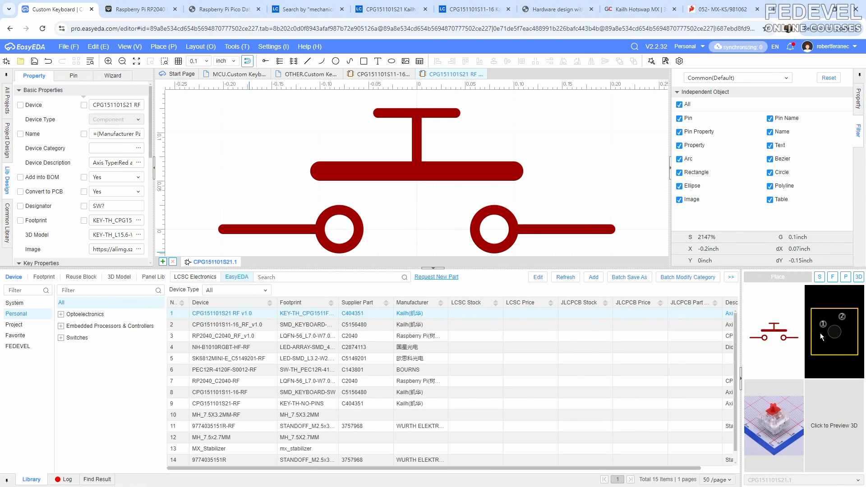
right_click(254, 312)
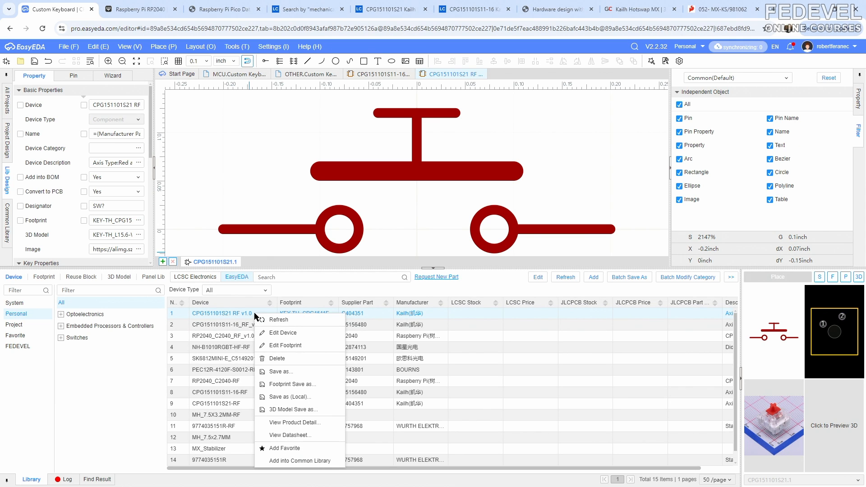
click(307, 351)
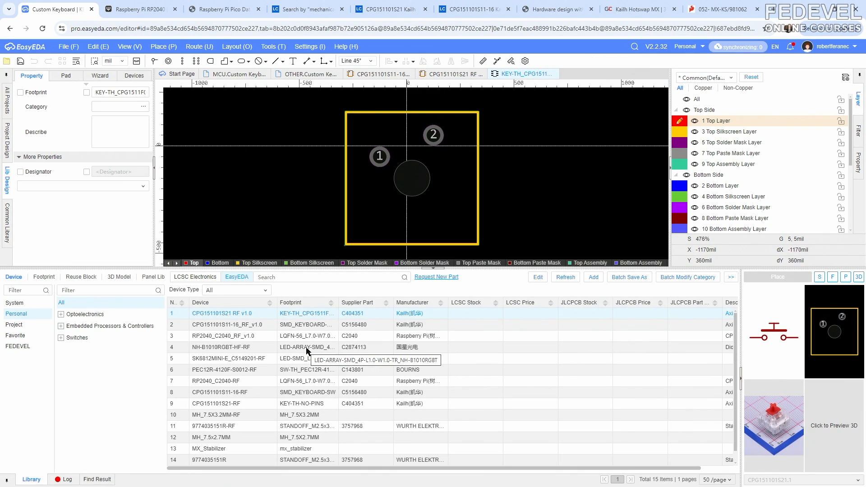
click(135, 47)
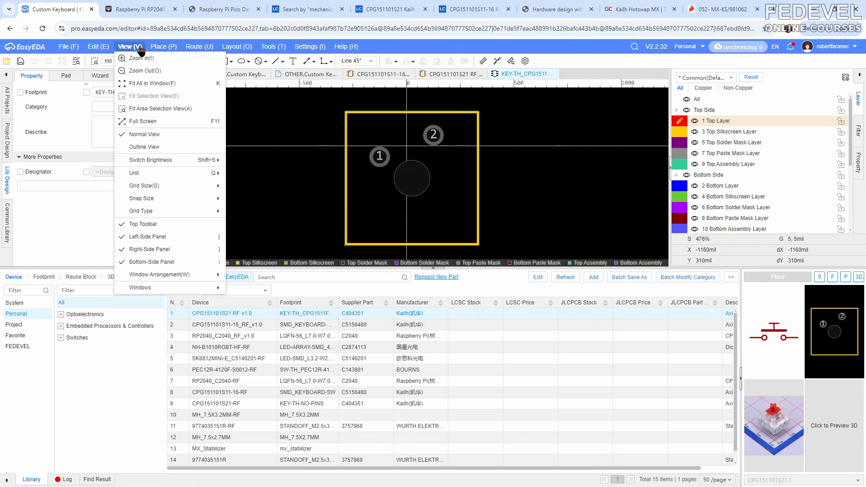
click(151, 83)
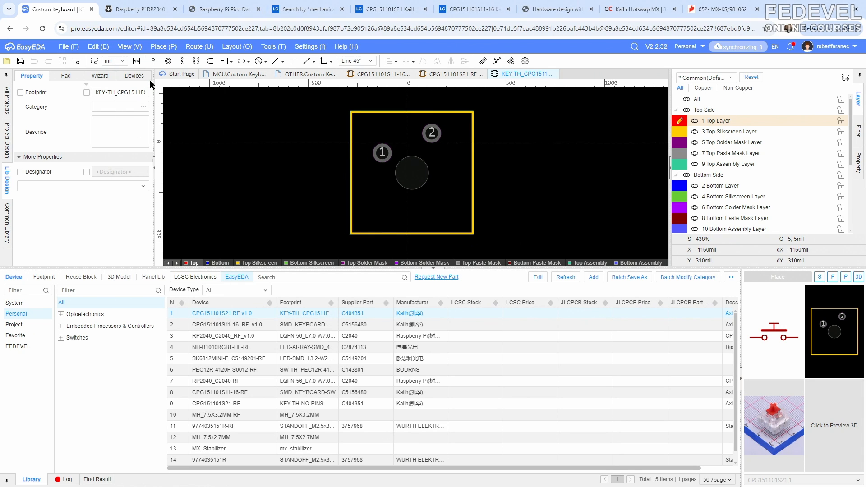
- Set the footprint's grid size to 50 mil, with the linked snap size matching
click(859, 168)
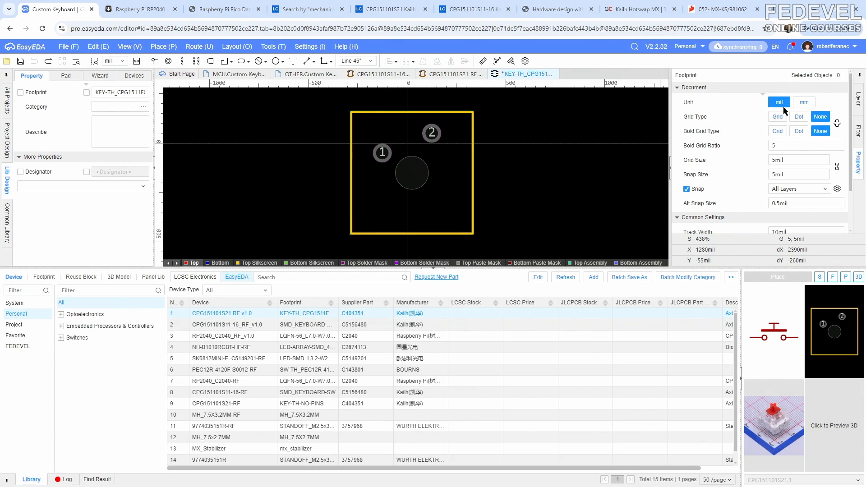
click(790, 160)
text(0)
key(Return)
- Set the canvas origin to the centre of the large circular slot region, at X 25 mil and Y -150 mil
click(423, 174)
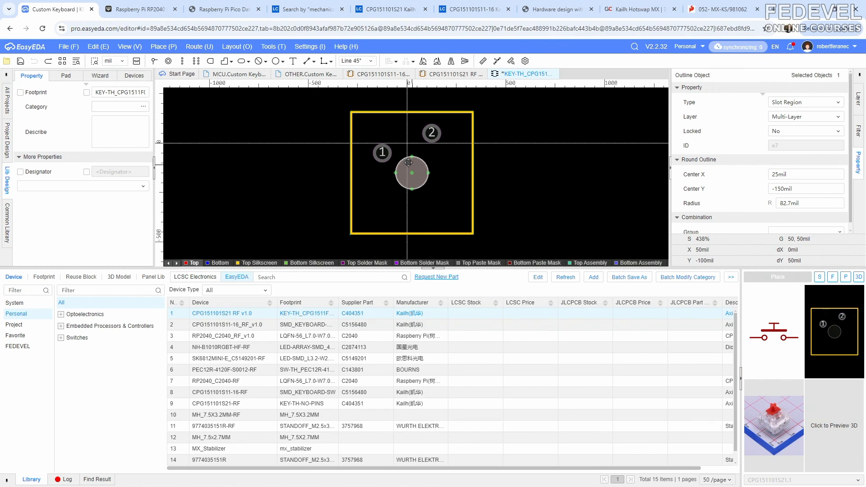
click(164, 47)
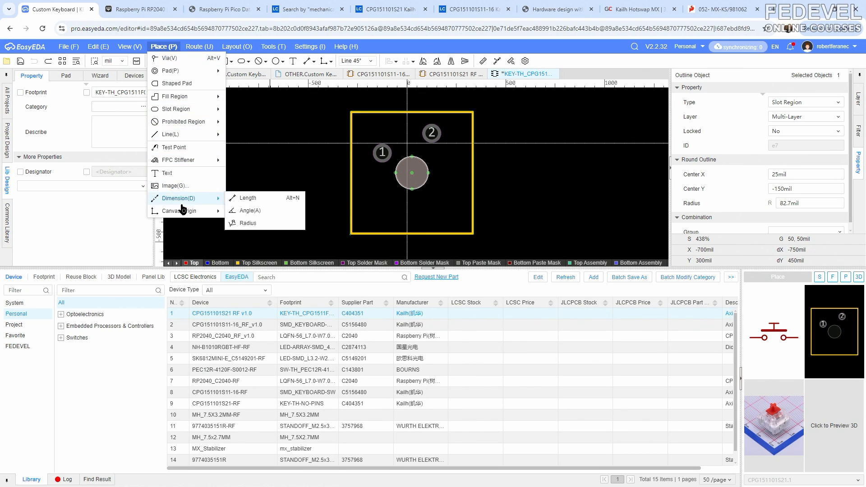
mouse_move(190, 210)
click(283, 223)
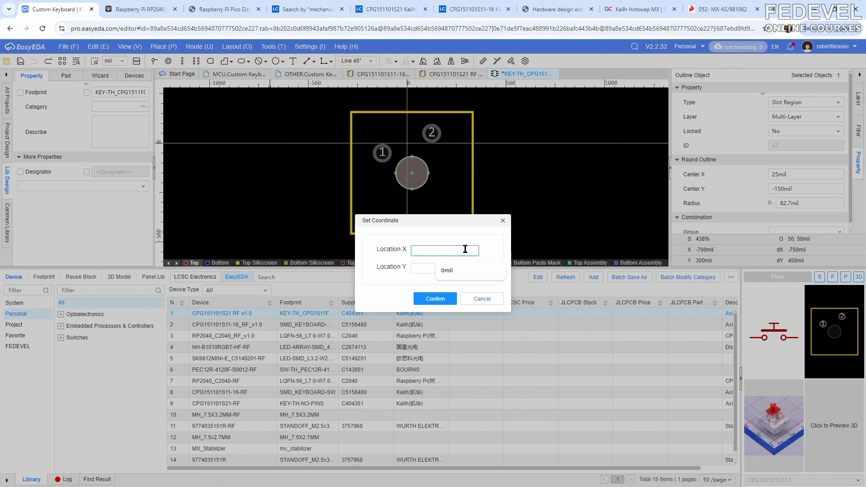
text(25)
click(464, 267)
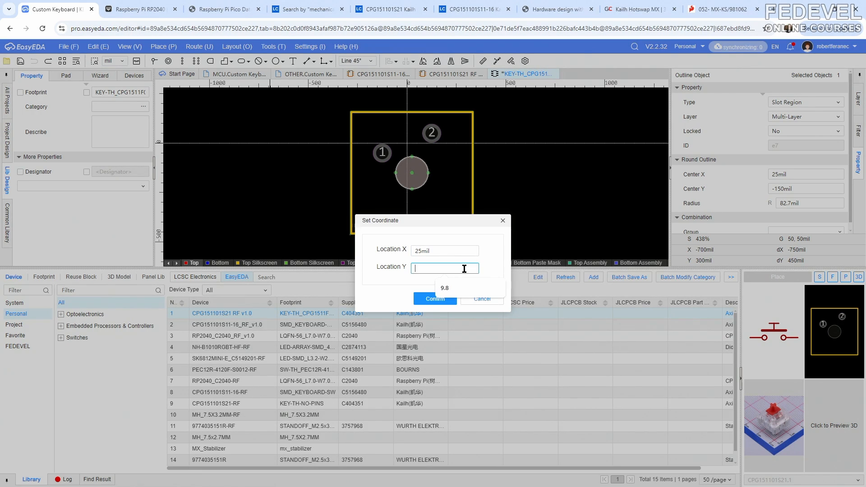
text(-150)
click(439, 299)
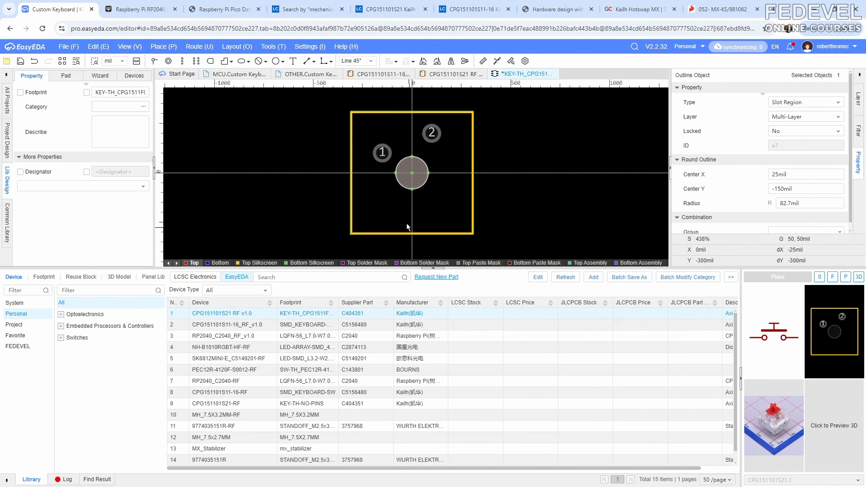
- Check the centre coordinates of pads 1 and 2 relative to the new origin
click(389, 152)
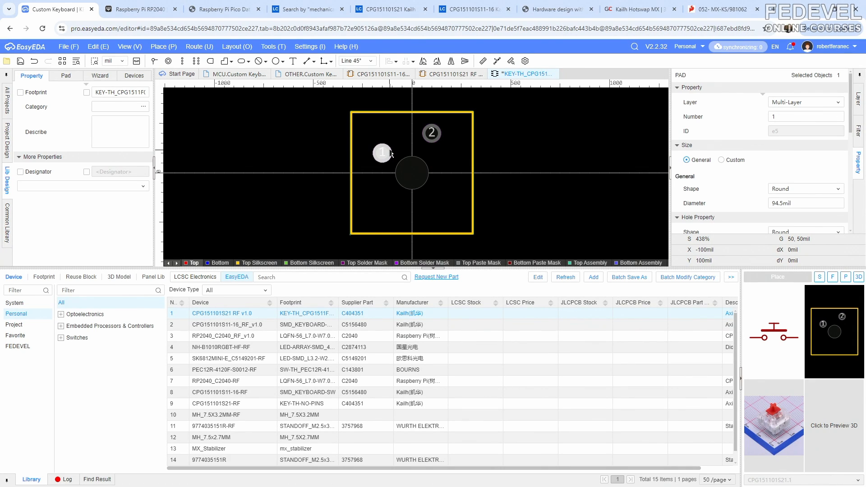
drag(851, 108, 854, 161)
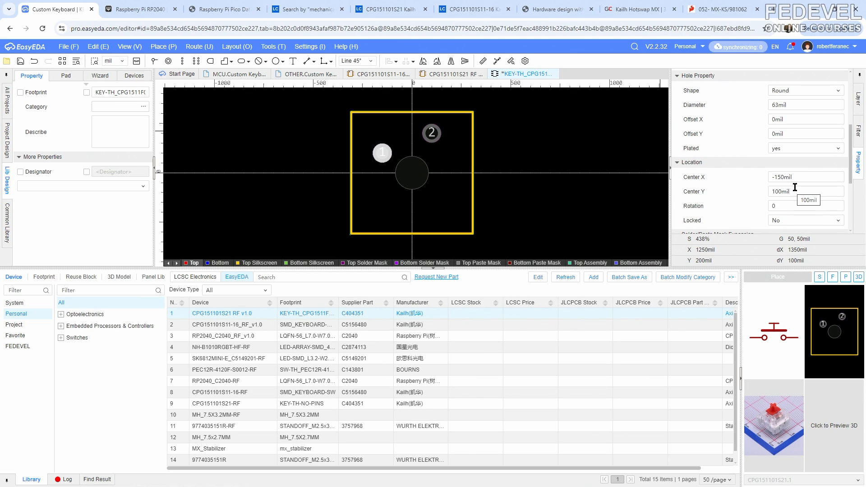
click(433, 133)
scroll(401, 116, up, 2)
click(402, 116)
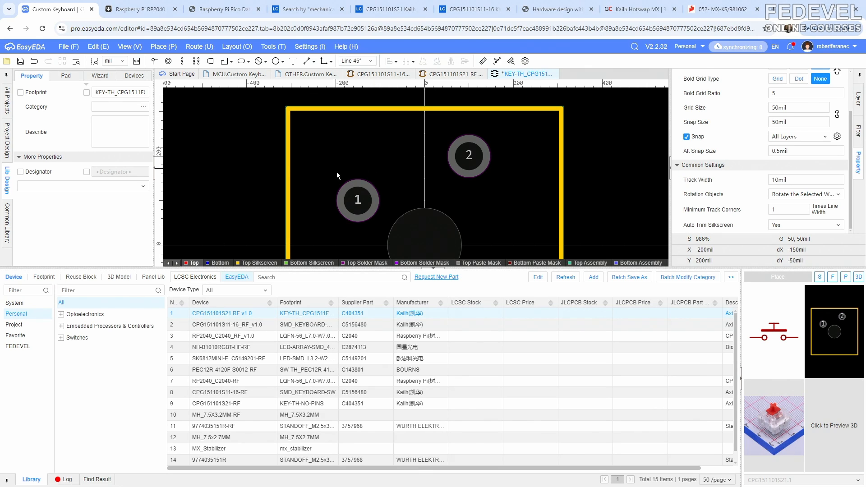
- Draw a circle of about 70.7 mil radius centred on pad 2 on the Top Silkscreen Layer
click(860, 98)
click(679, 137)
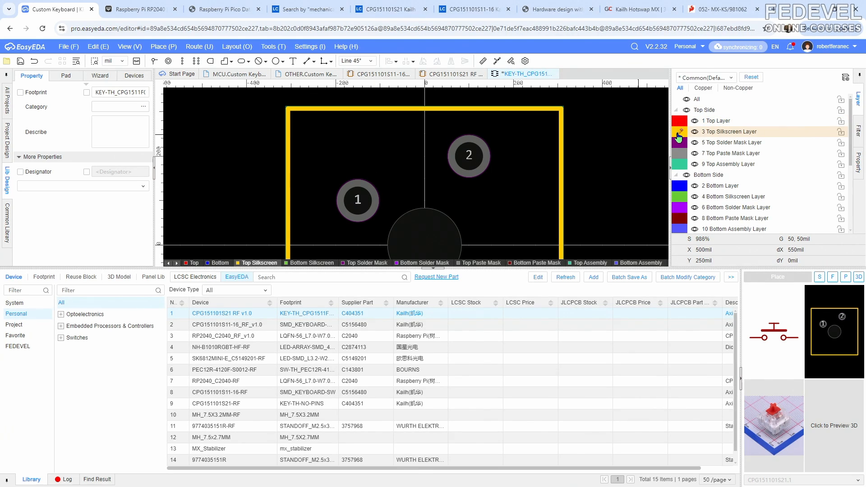
click(163, 47)
mouse_move(170, 135)
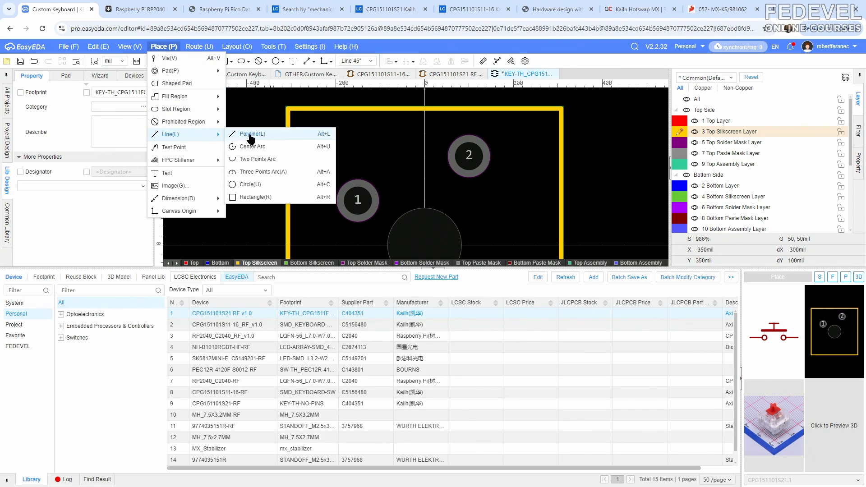
click(260, 185)
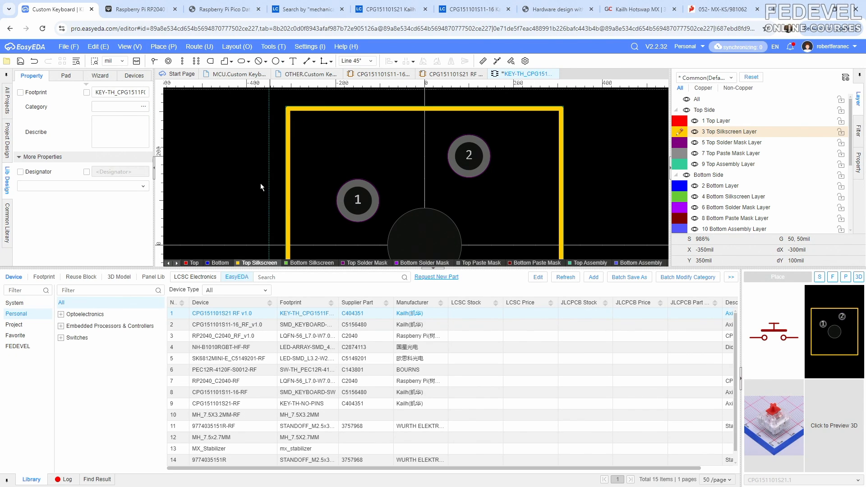
click(469, 155)
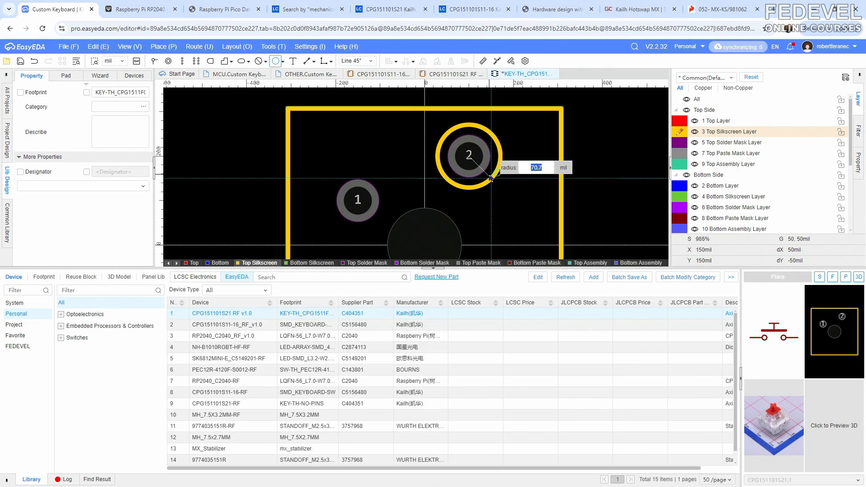
click(490, 178)
- Draw a second silkscreen circle of about 70.7 mil radius centred on pad 1, and select the circle around pad 2
click(358, 200)
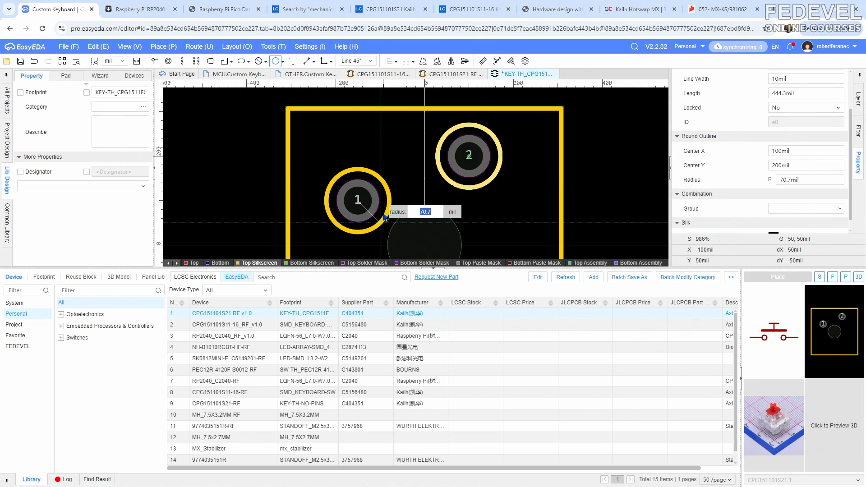
click(385, 218)
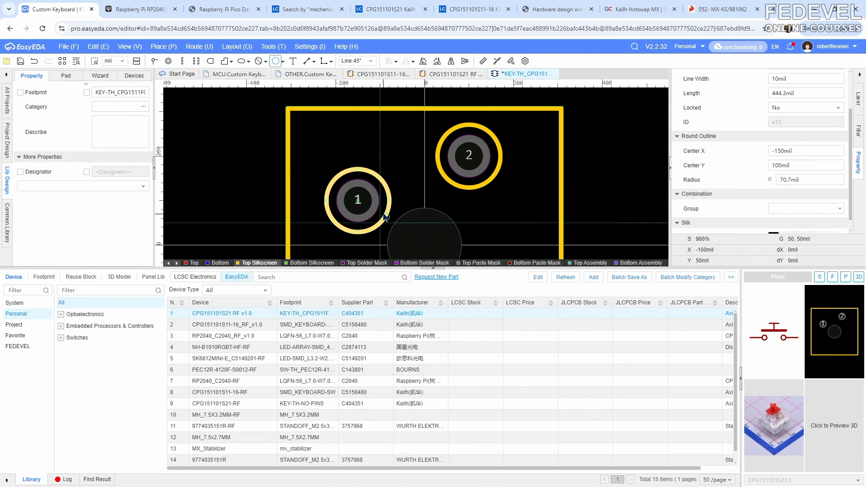
click(498, 172)
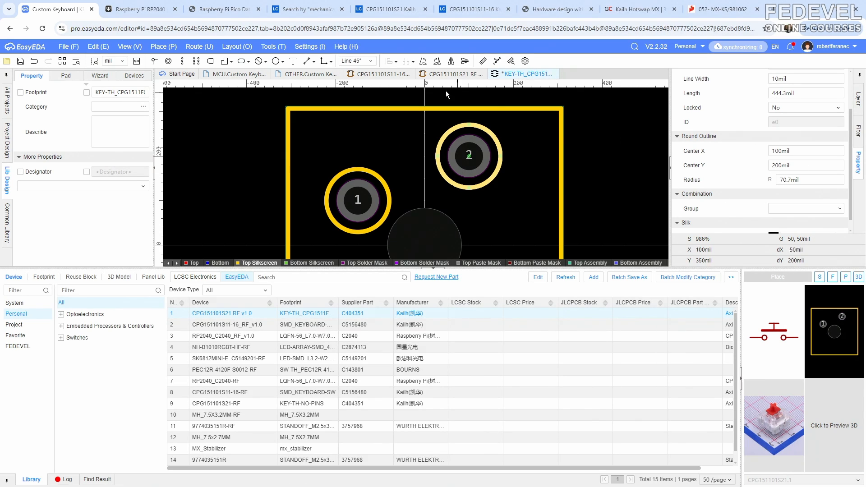
- Open the SMD_KEYBOARD-SW_1 footprint of the CPG151101S11-16 socket for editing
click(381, 75)
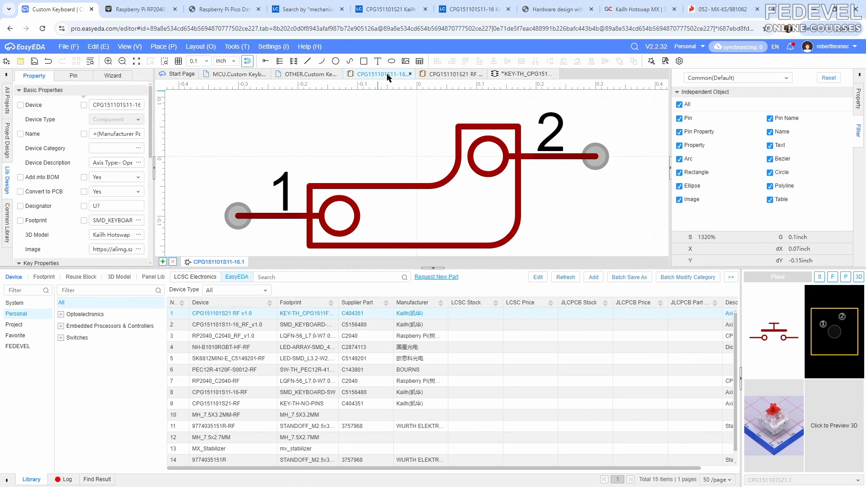
click(138, 221)
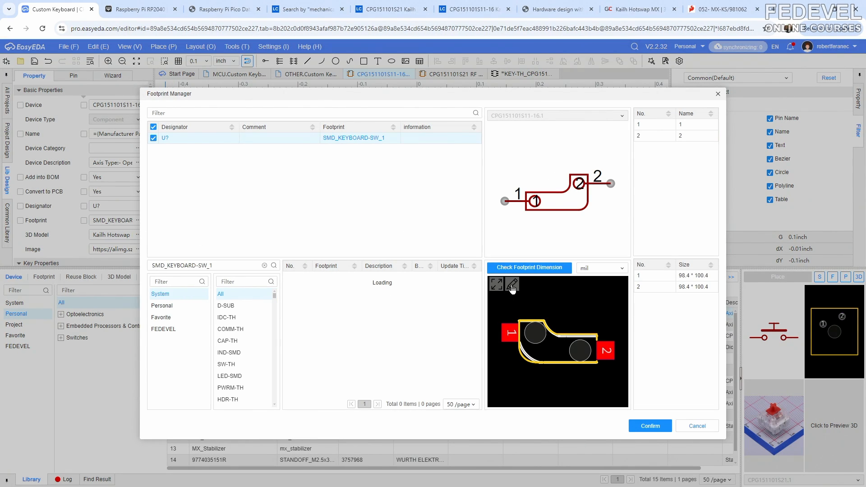
click(512, 285)
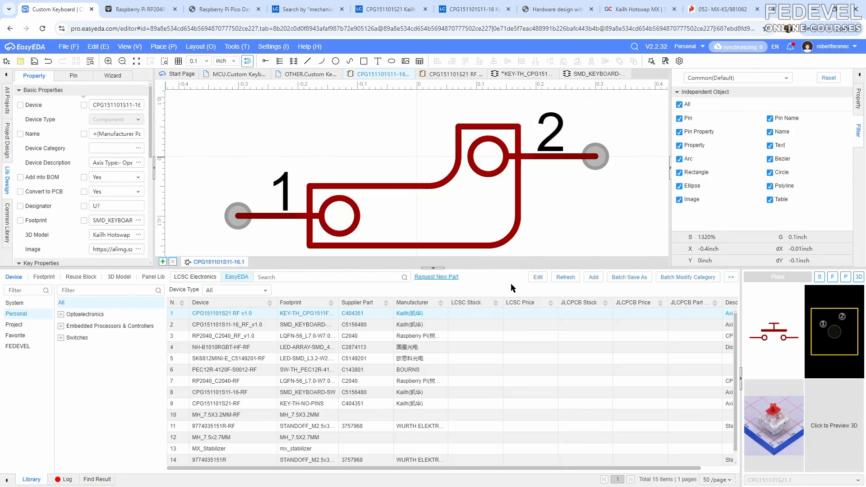
- Copy the radius value of the round slot beside pad 1 in the socket footprint
click(370, 163)
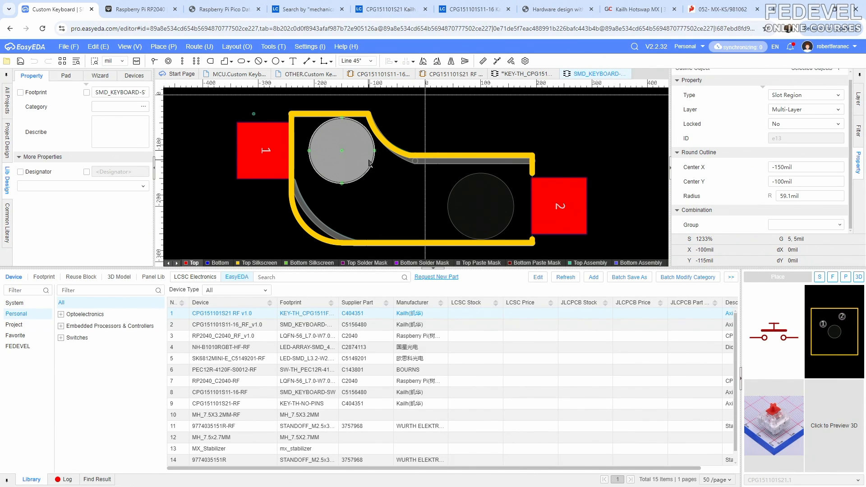
click(812, 193)
right_click(784, 196)
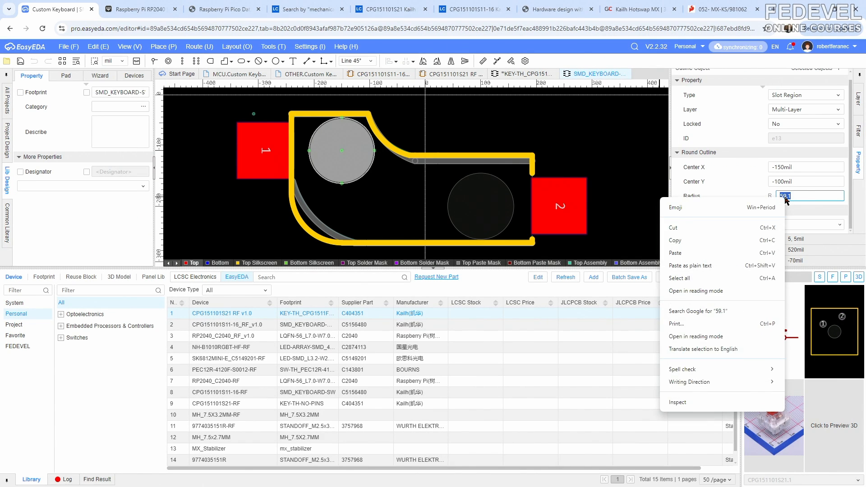
click(695, 240)
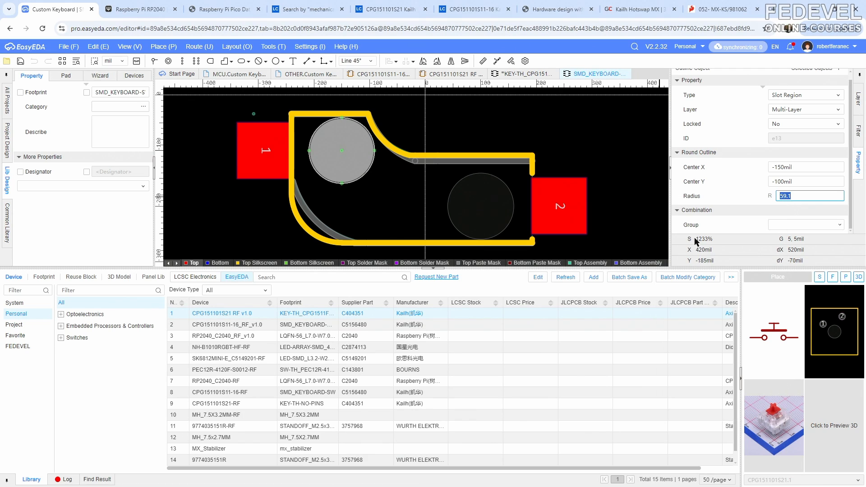
- Set the radius of the silkscreen circle around pad 2 in the key switch footprint to the copied 59.1 mil
click(518, 74)
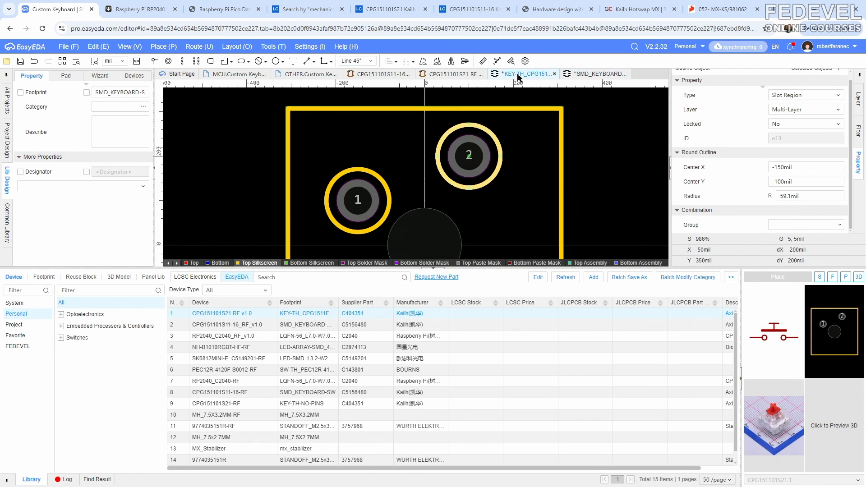
click(499, 141)
click(497, 140)
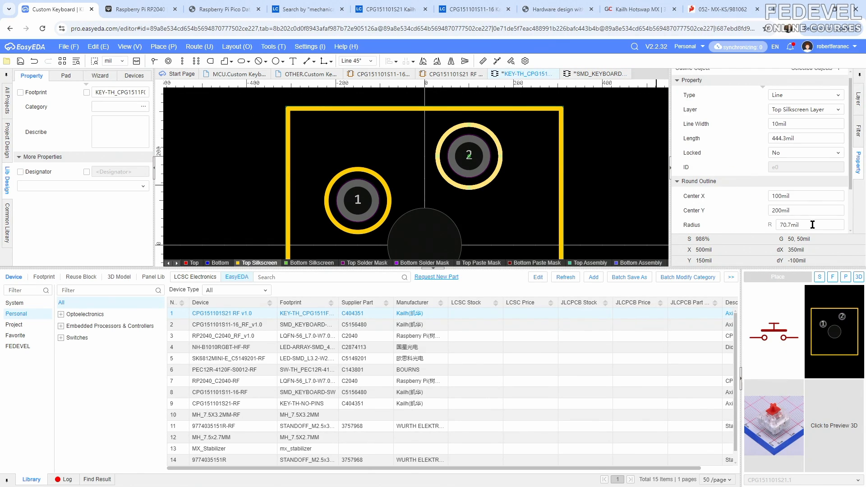
double_click(812, 225)
right_click(793, 224)
click(720, 280)
key(Return)
- Set the radius of the silkscreen circle around pad 1 to 59.1 mil
click(382, 177)
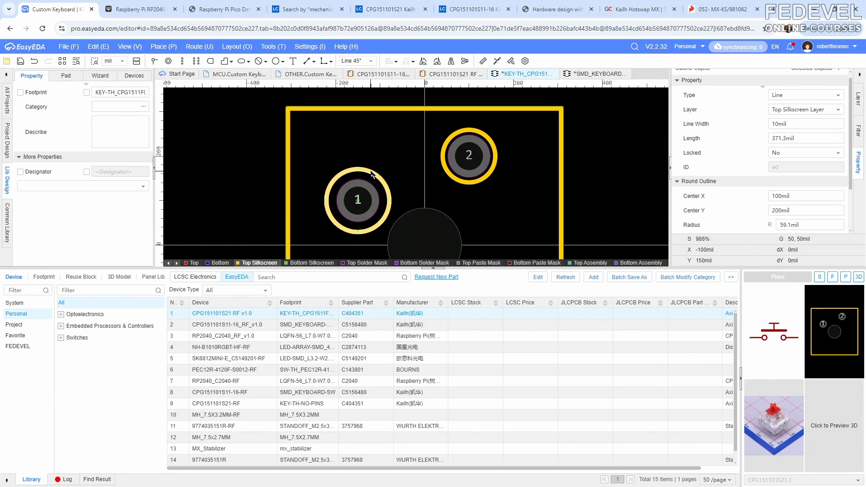
double_click(807, 224)
right_click(789, 224)
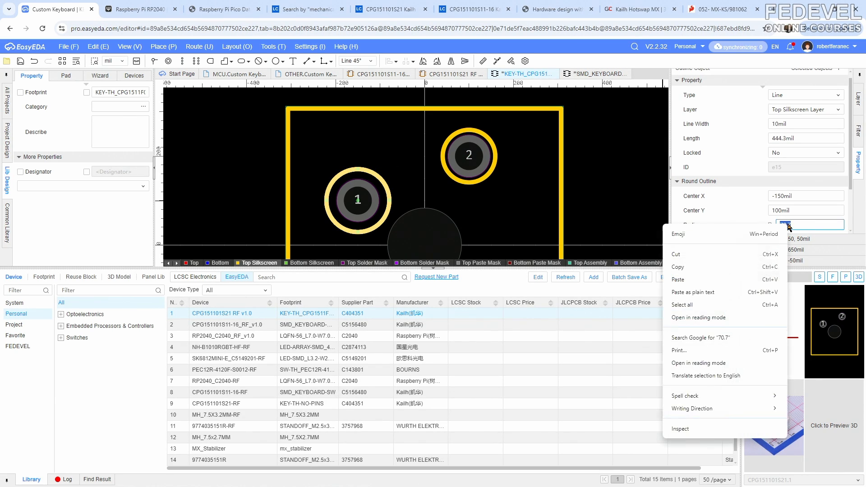
click(730, 279)
key(Return)
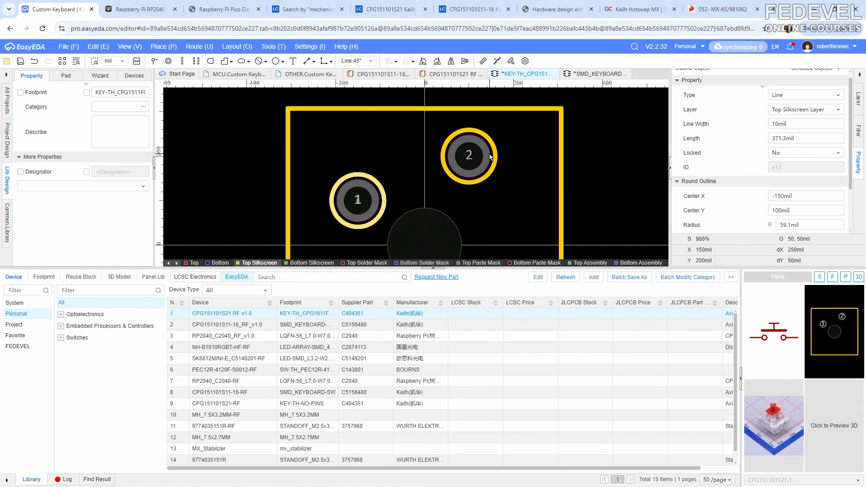
- Delete pads 2 and 1 from the key switch footprint, keeping their silkscreen circles
click(487, 156)
right_click(487, 156)
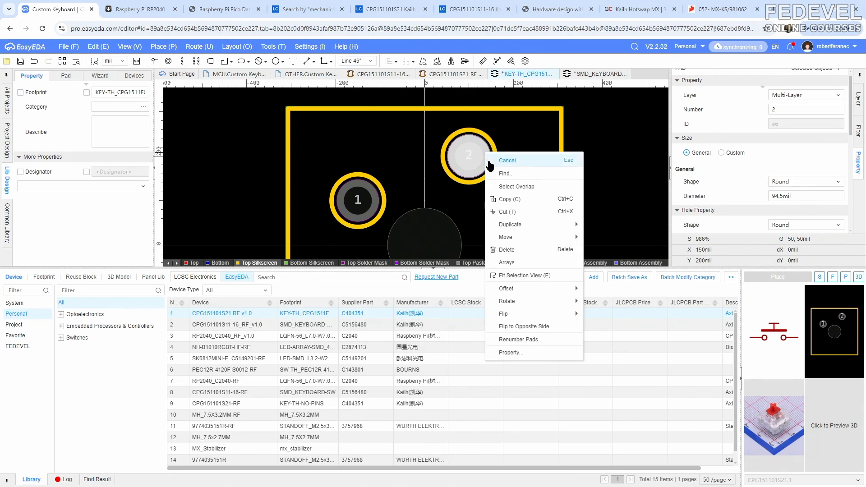
click(505, 247)
click(373, 193)
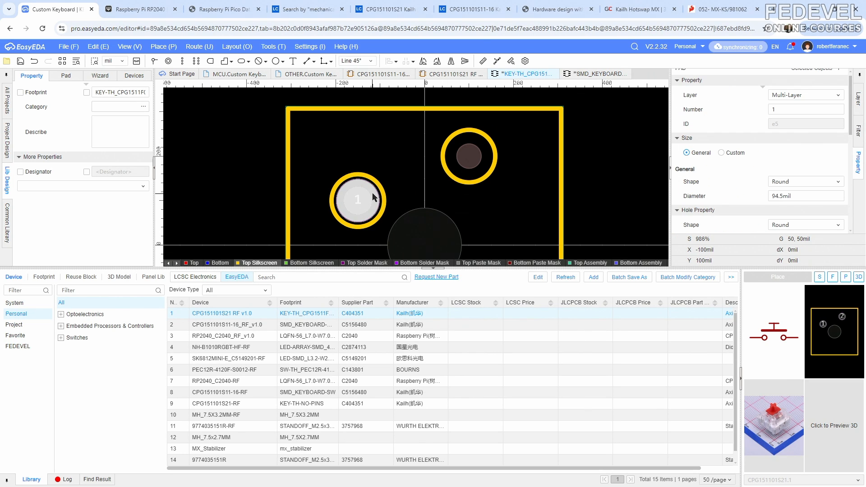
right_click(373, 194)
click(408, 293)
- Delete the leftover Pin Soldering Layer fill regions inside both silkscreen circles
click(367, 199)
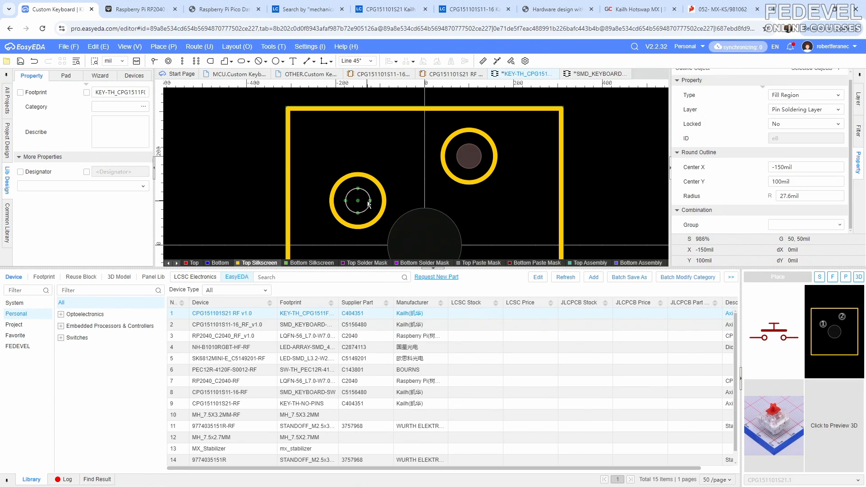
right_click(367, 199)
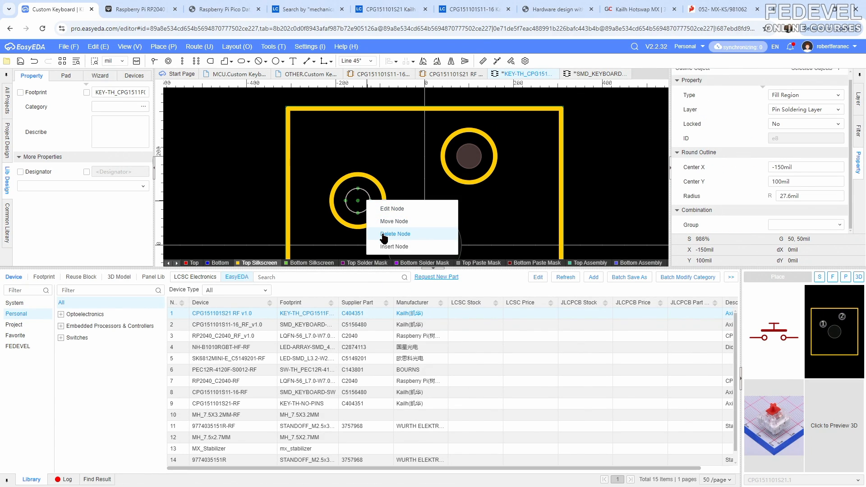
click(383, 233)
click(356, 200)
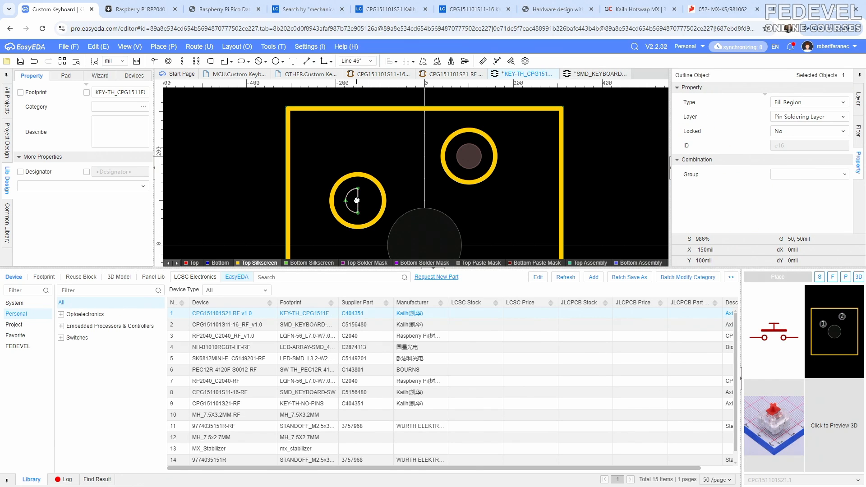
right_click(356, 200)
click(388, 270)
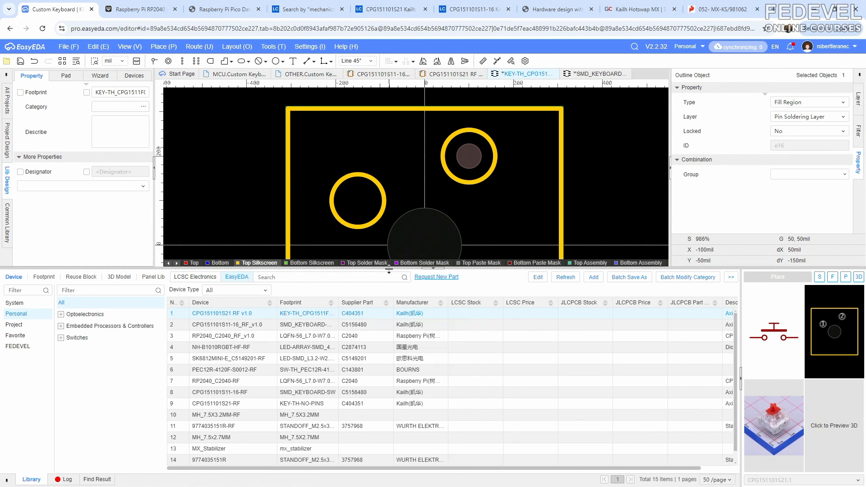
right_click(473, 159)
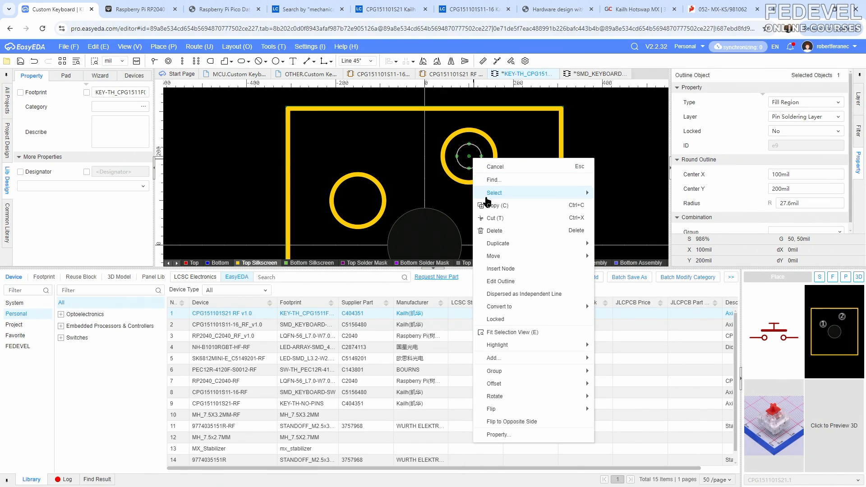
click(494, 231)
scroll(424, 131, down, 2)
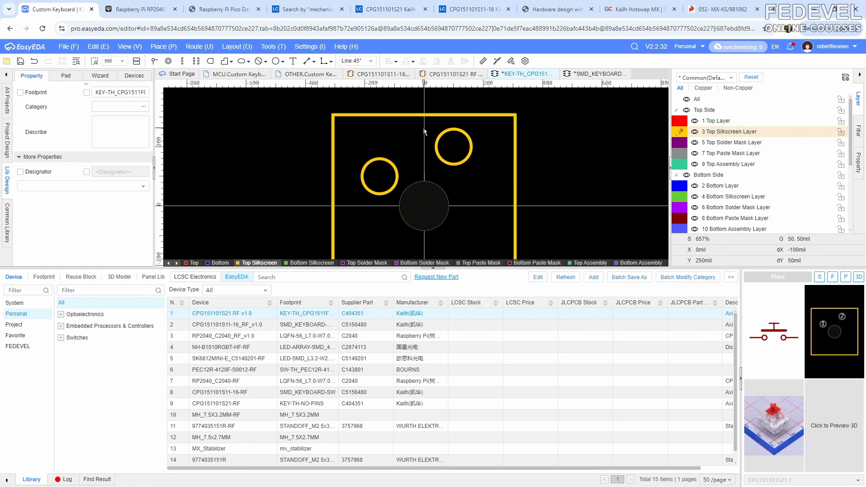
- Check the datasheet's circuit board layouts for keyswitches with fixation pins, then return to the footprint editor
click(716, 11)
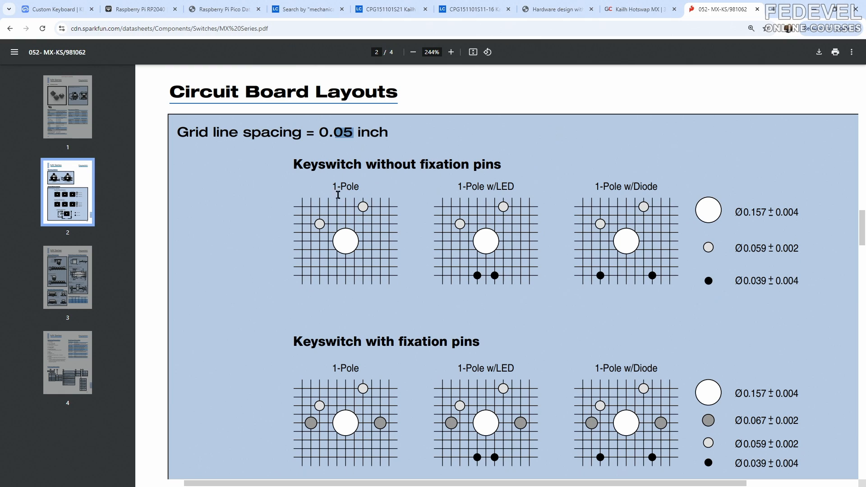
drag(302, 342, 517, 369)
click(74, 10)
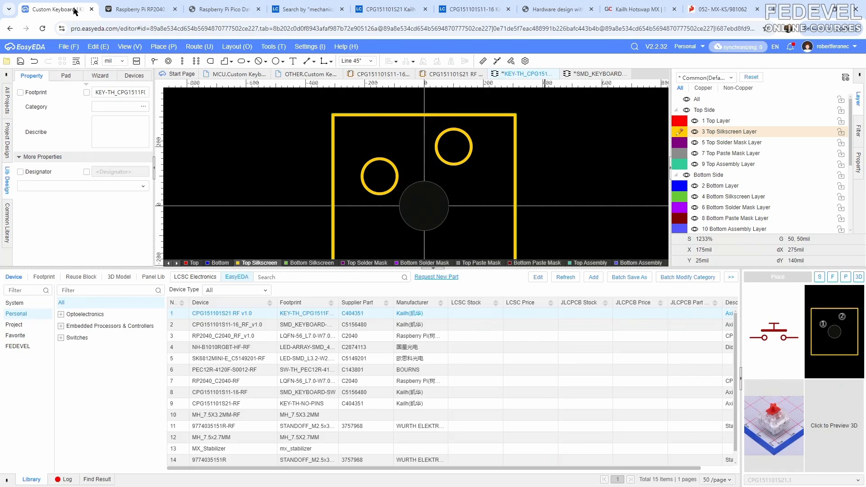
- Copy the central hole using its centre as the reference point and paste the copy centred at X -250 mil, Y 0 mil
click(415, 198)
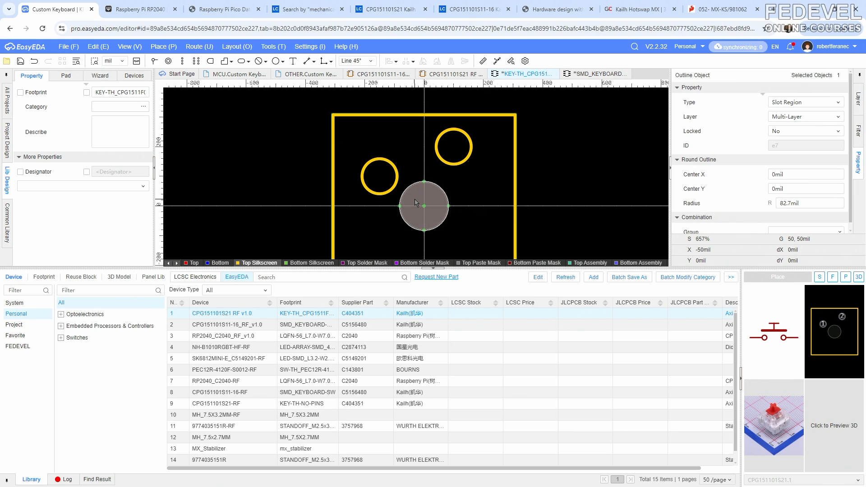
right_click(415, 199)
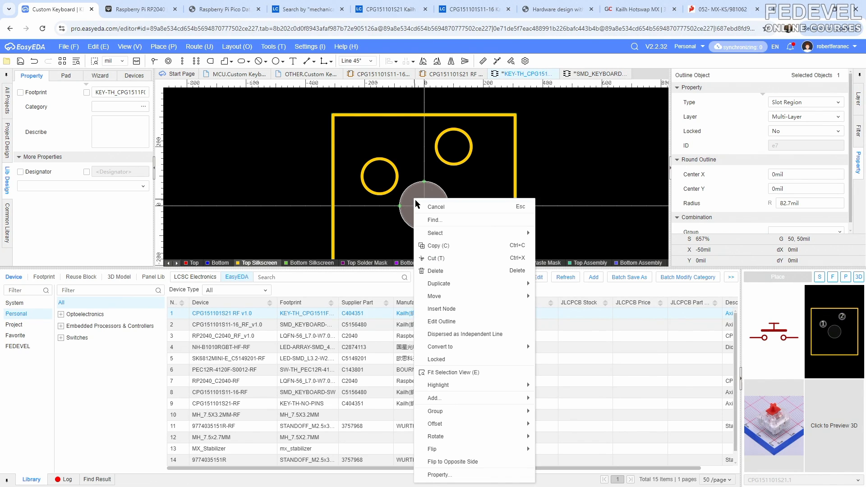
click(437, 246)
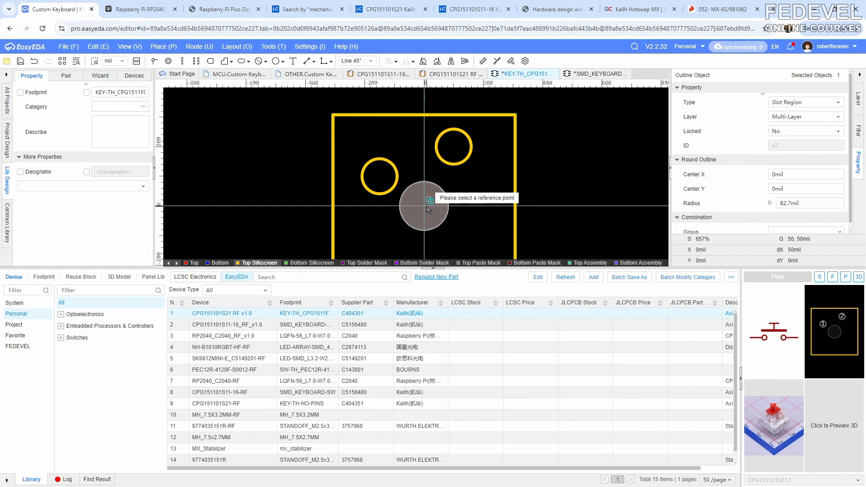
click(428, 207)
right_click(284, 169)
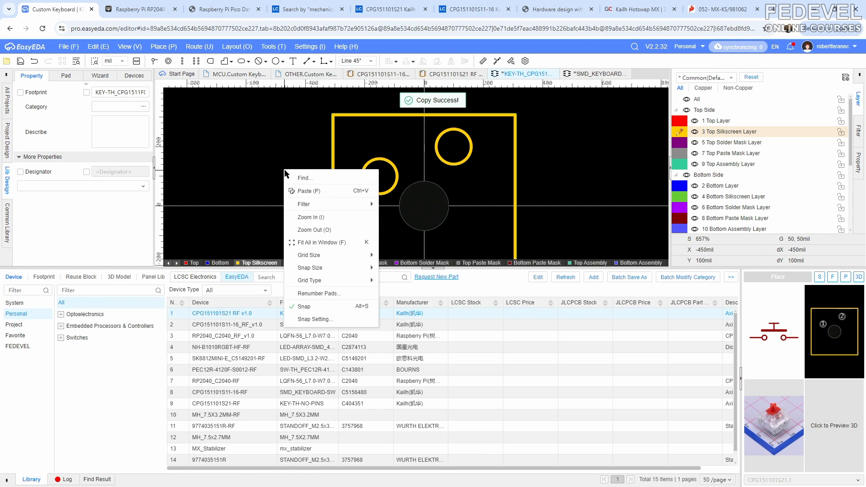
click(302, 191)
click(355, 208)
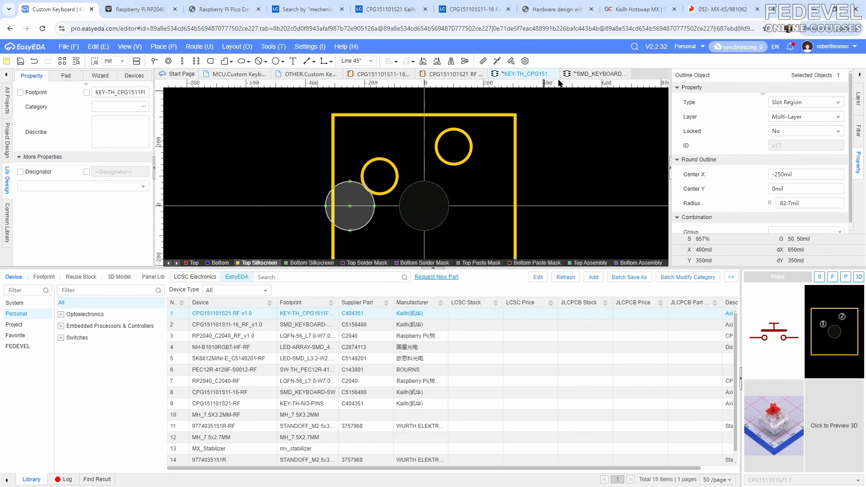
- Look up the fixation-pin hole diameter in the MX Series datasheet and return to the footprint editor
click(636, 10)
click(717, 10)
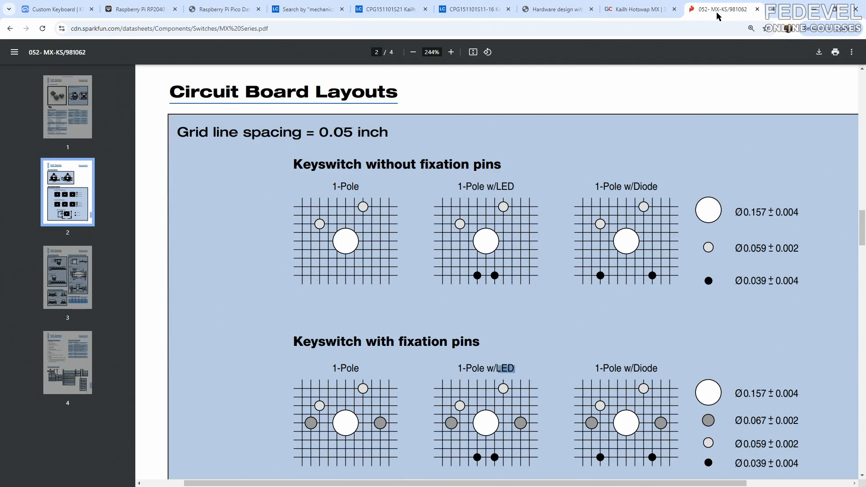
drag(801, 421, 732, 422)
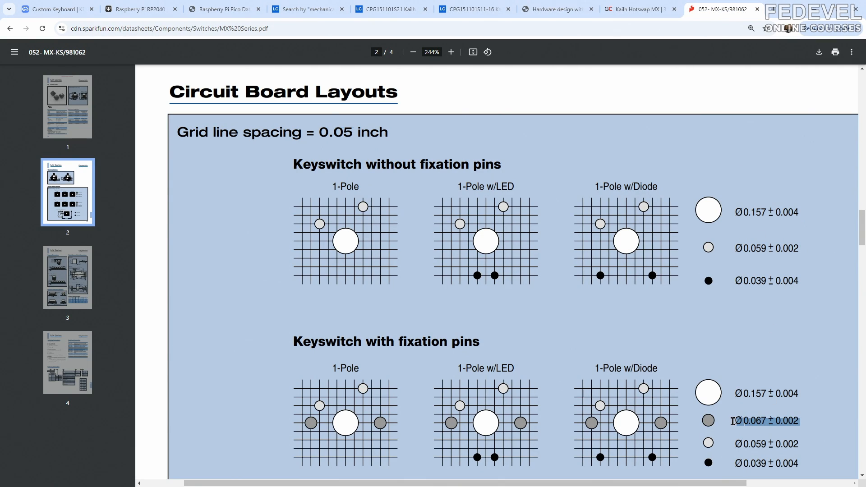
click(746, 421)
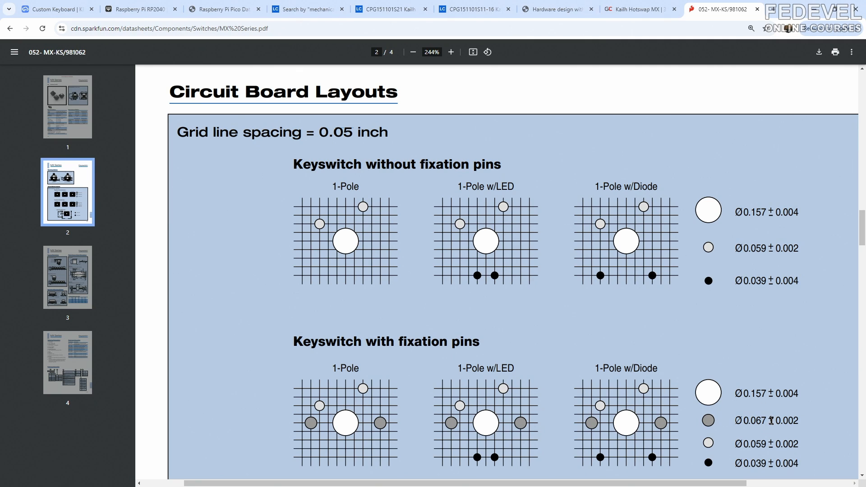
click(68, 9)
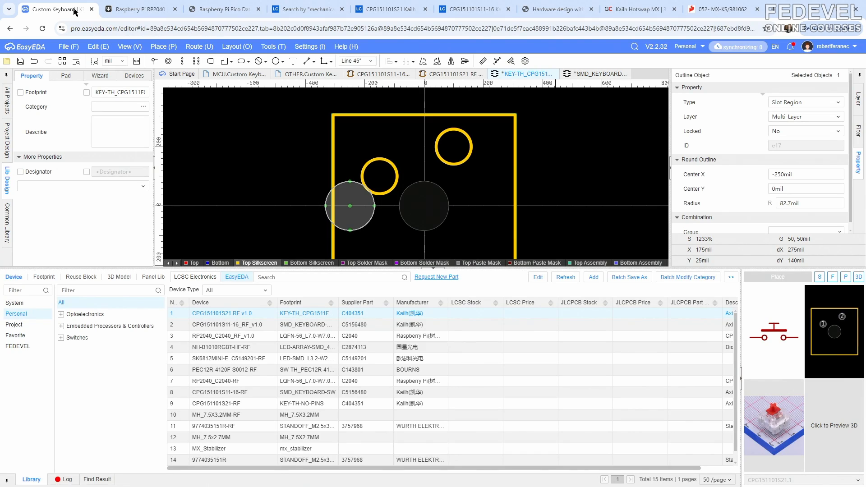
- Set the copied hole's radius to 35 mil and consult the datasheet for the fixation-pin positions
click(809, 204)
double_click(808, 203)
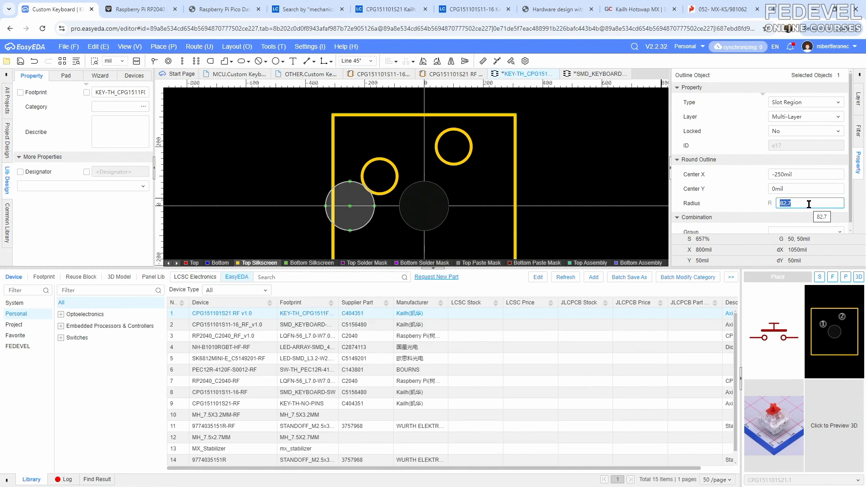
text(35)
key(Return)
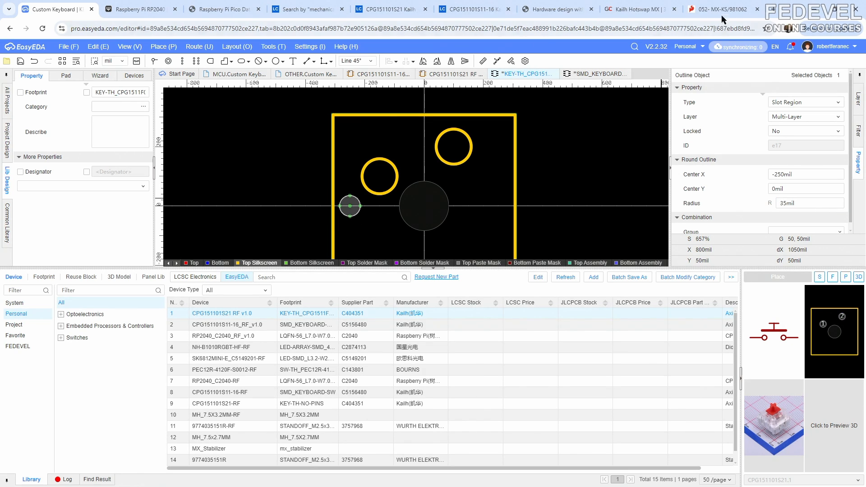
click(722, 9)
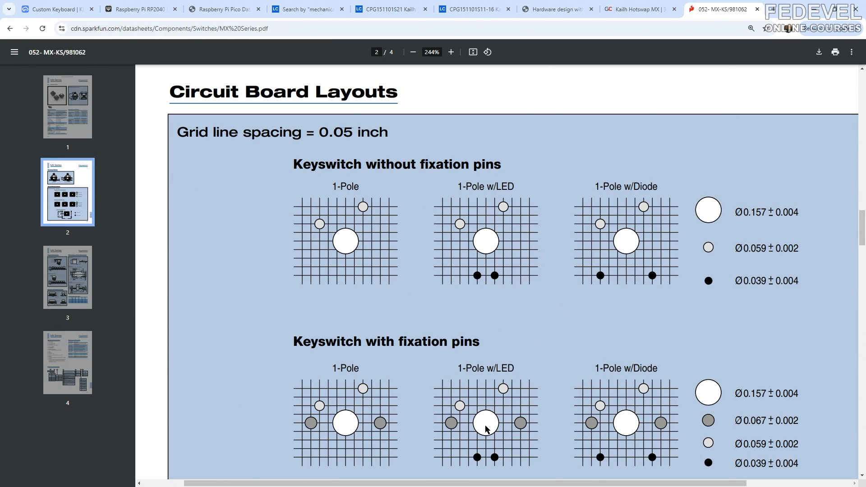
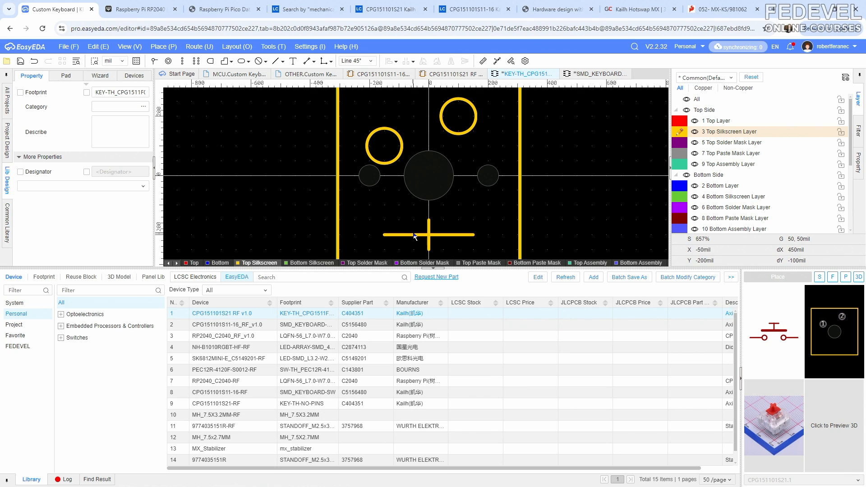
- Save the edited key switch and socket footprints and return to the CPG151101S21 RF device symbol
scroll(435, 208, down, 2)
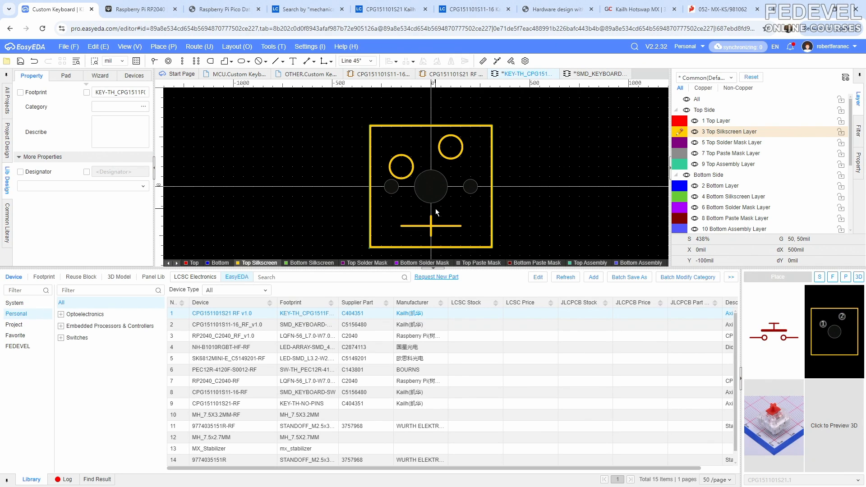
click(120, 47)
click(133, 82)
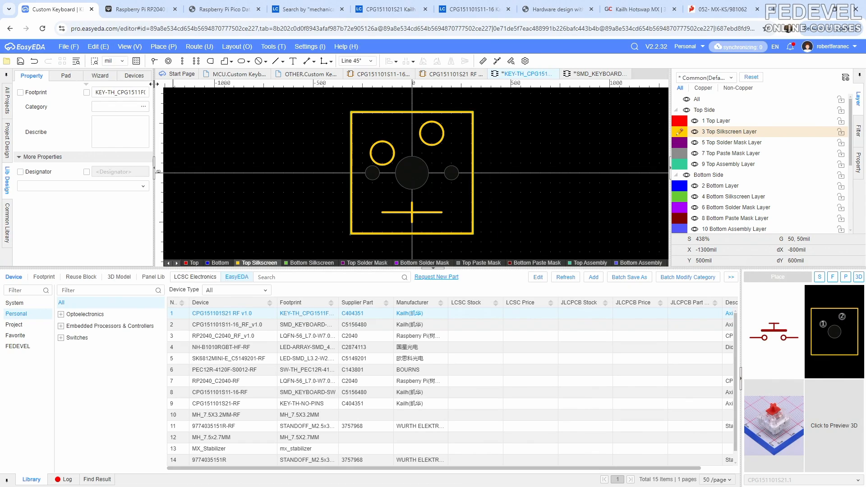
click(20, 61)
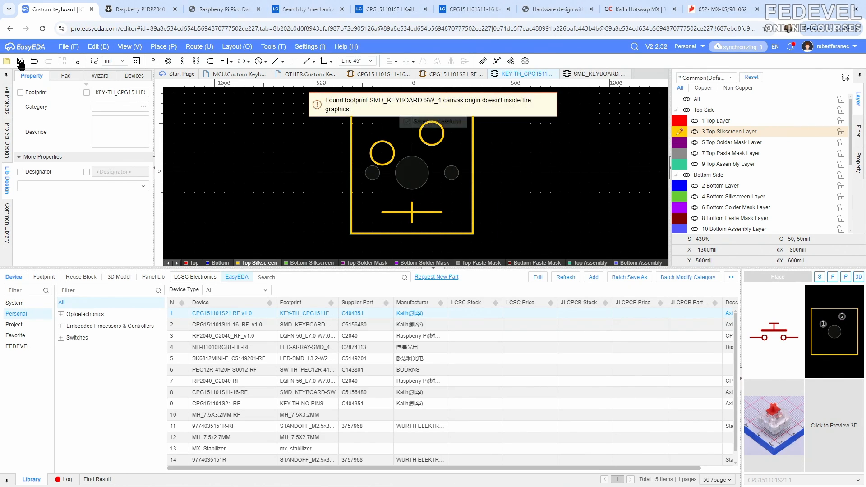
click(448, 74)
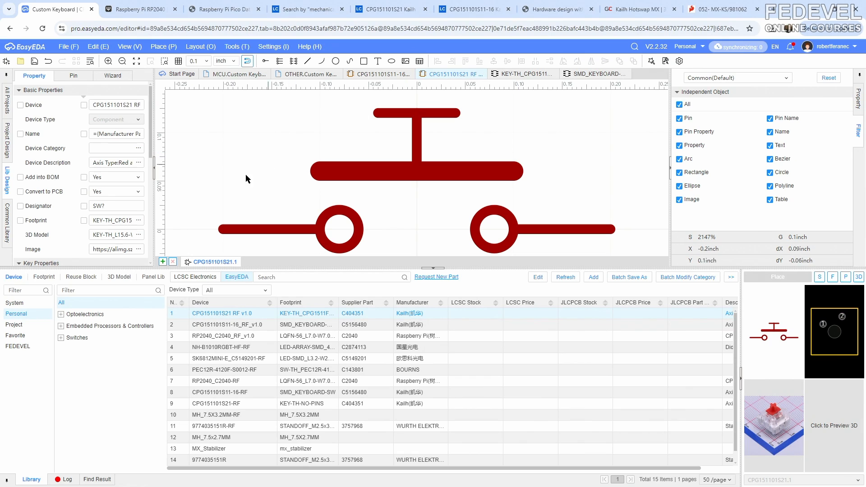
- Open the 3D model manager for the key switch and inspect the assigned model against the footprint from above and below
click(138, 235)
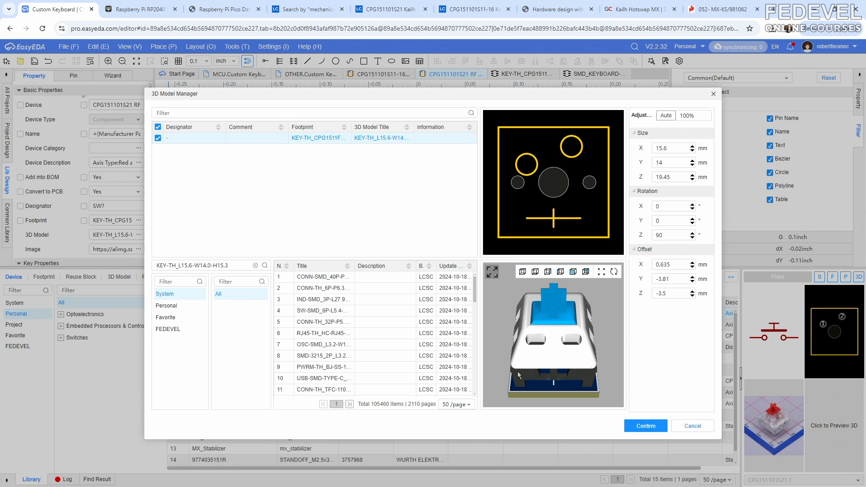
drag(499, 374, 549, 333)
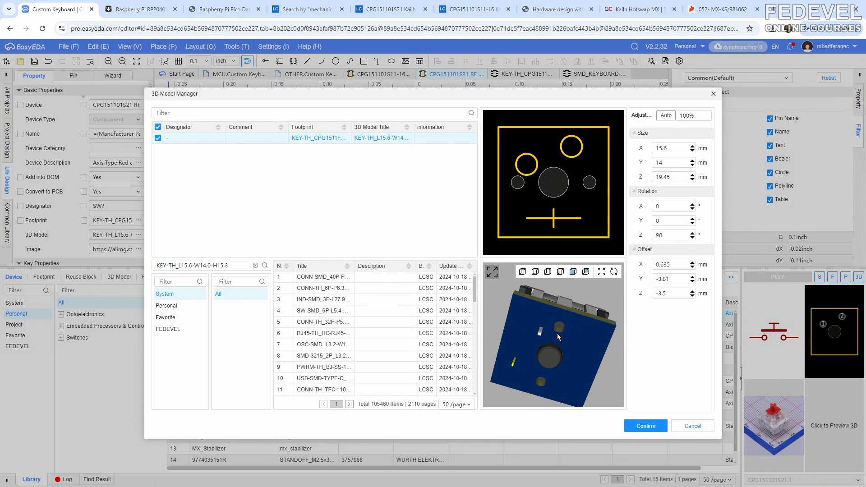
scroll(557, 334, up, 5)
scroll(564, 310, down, 5)
drag(564, 311, 553, 347)
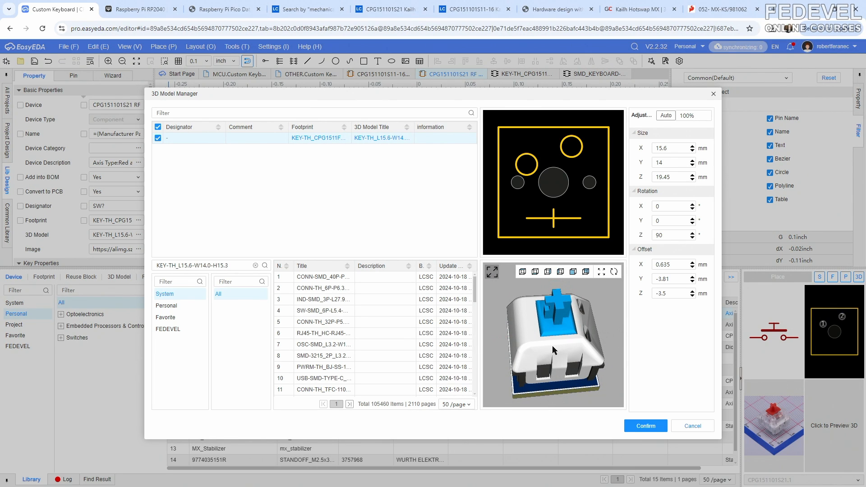
- Switch to GrabCAD and search its model library for "kailh"
click(632, 14)
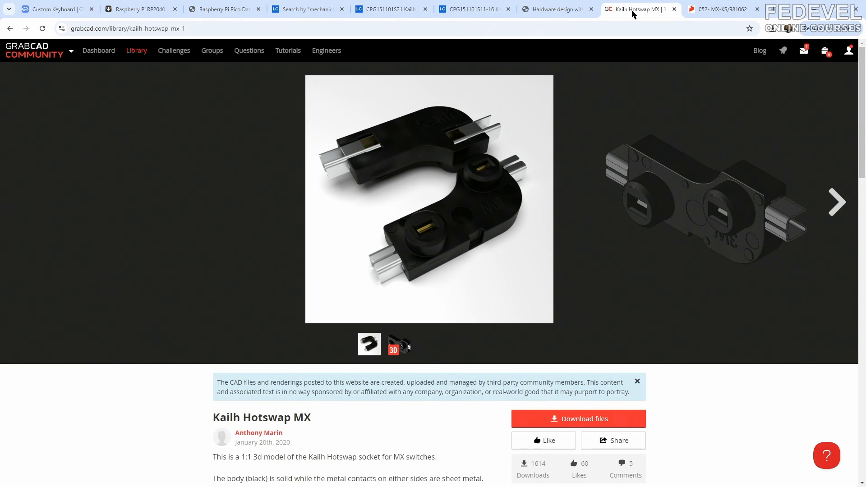
click(140, 51)
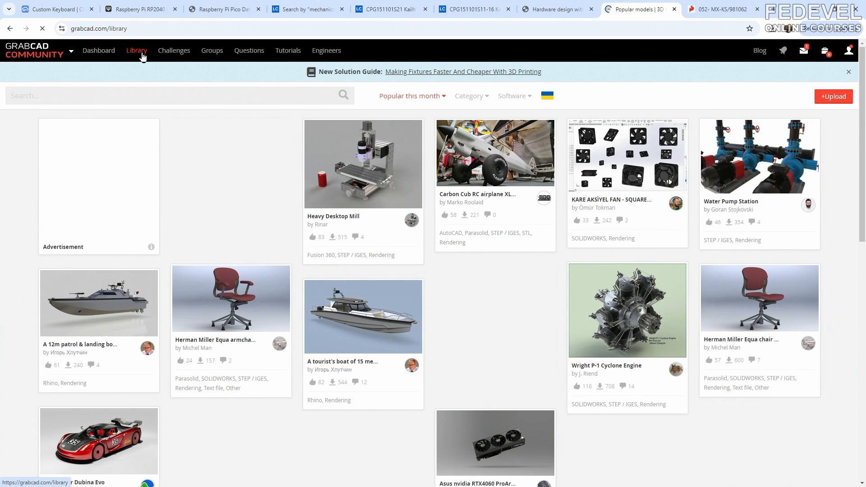
click(150, 97)
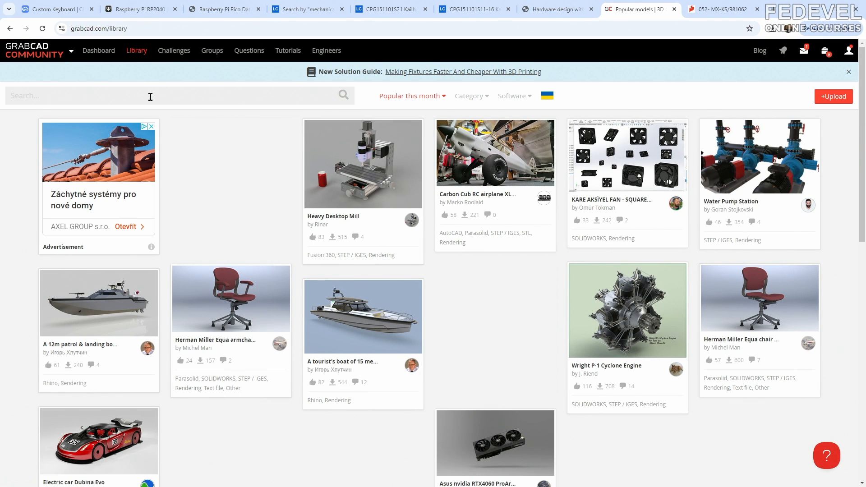
text(kailh)
key(Return)
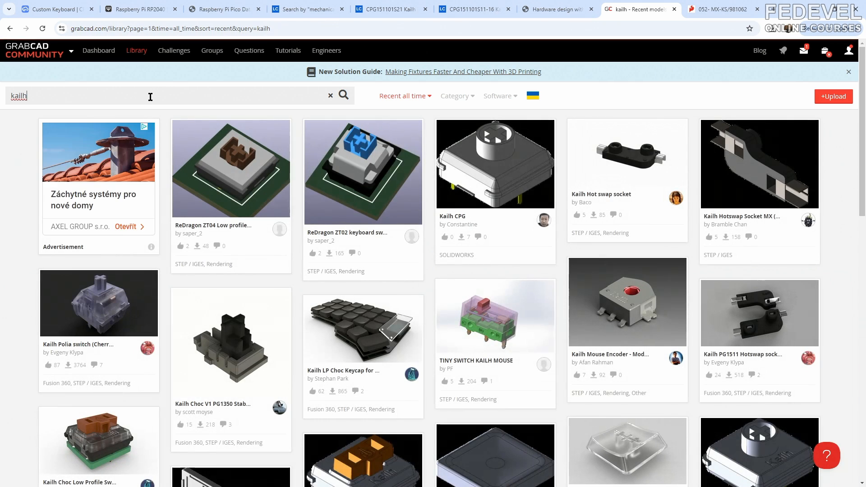
- Open the Kailh Polia switch (Cherry MX compatible) model, inspect it in the 3D viewer and download its files
click(104, 302)
click(400, 346)
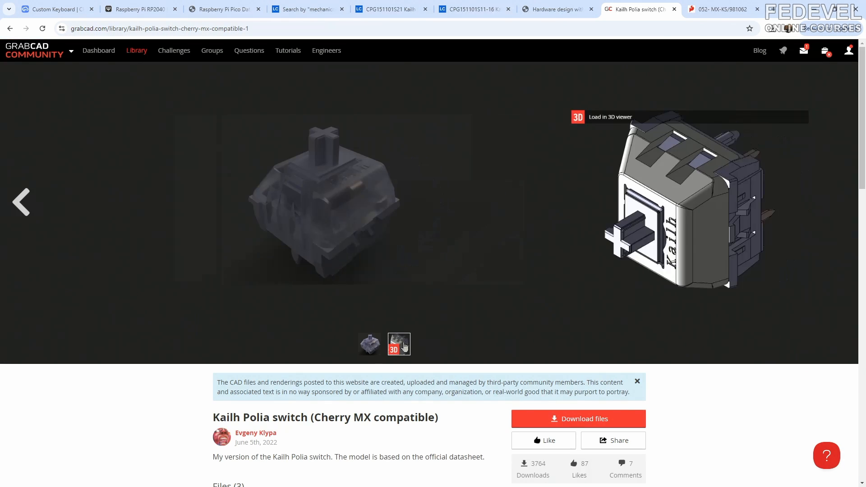
click(337, 101)
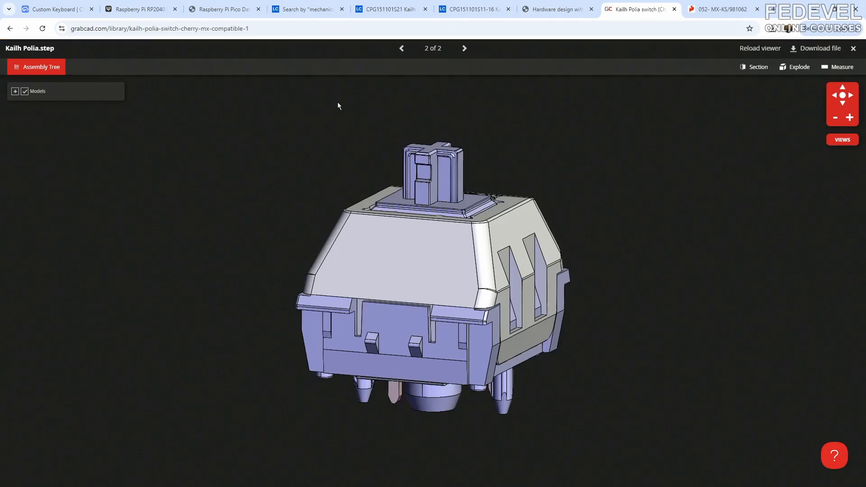
drag(298, 196, 271, 212)
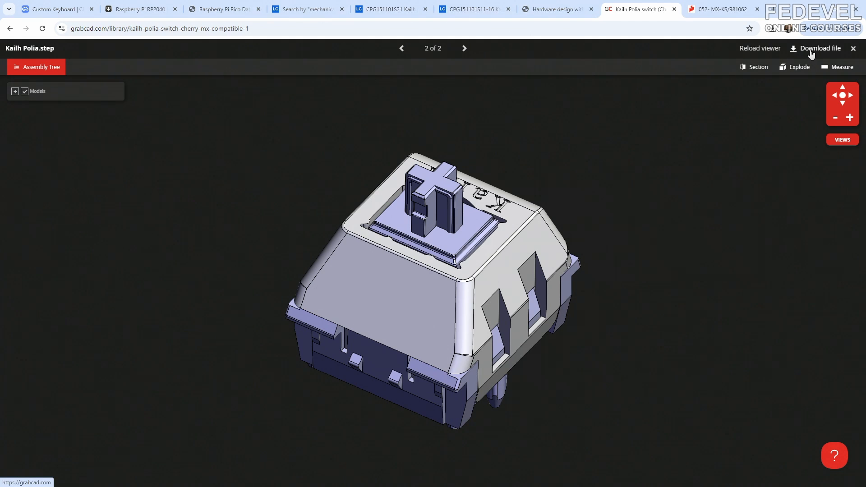
click(811, 50)
- Switch to Total Commander and copy Kailh Polia.step from the downloaded kailh-polia-switch archive into the Downloads\3D models folder
key(alt+Tab)
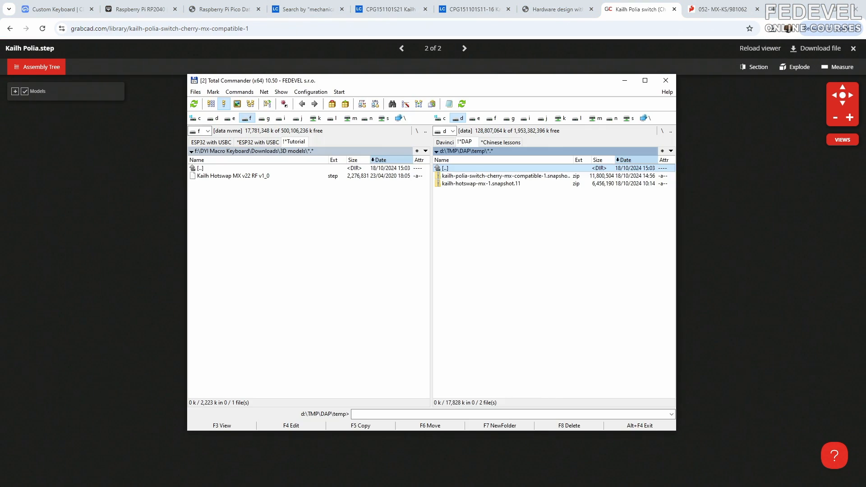
double_click(485, 175)
drag(456, 184, 245, 208)
click(359, 278)
- Rename the copied STEP file as Kailh Polia RF v1_0.step
click(220, 176)
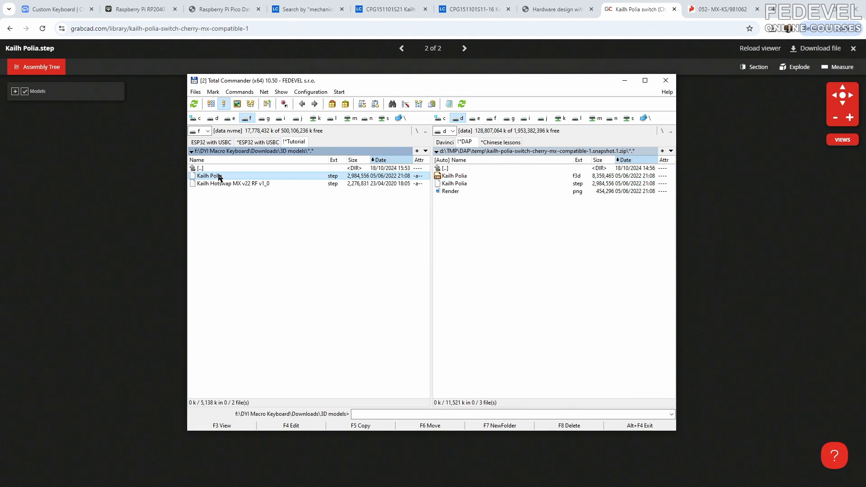
click(224, 177)
click(224, 177)
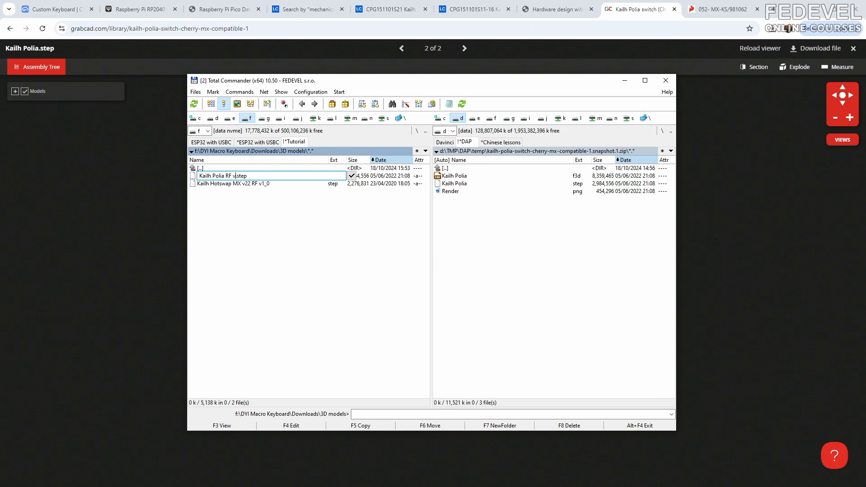
key(Return)
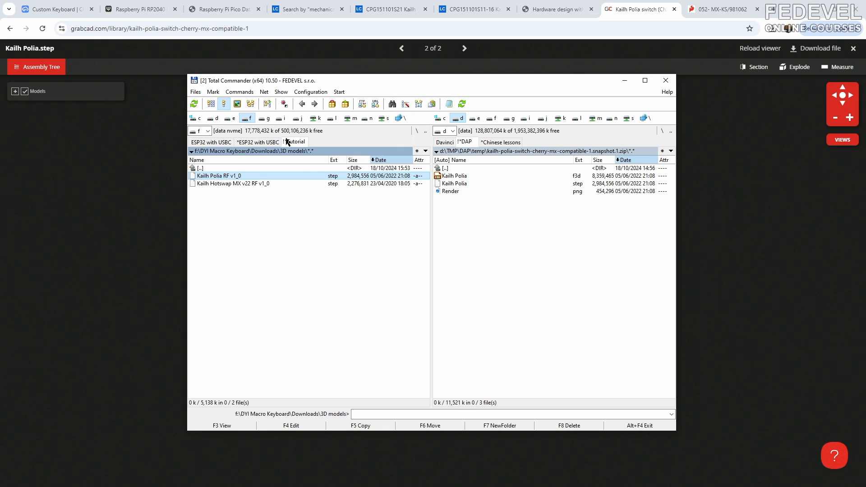
- Return to EasyEDA, close the 3D model manager and save a new personal 3D model from Kailh Polia RF v1_0.step in default mm units
click(61, 10)
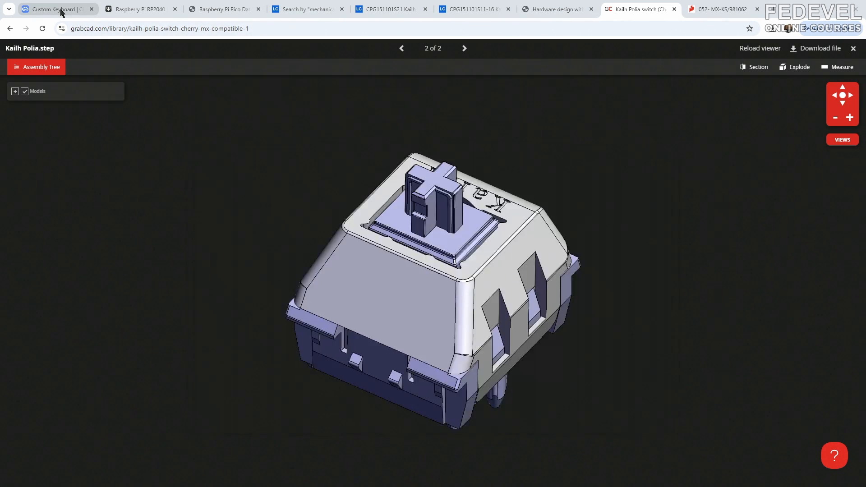
click(711, 96)
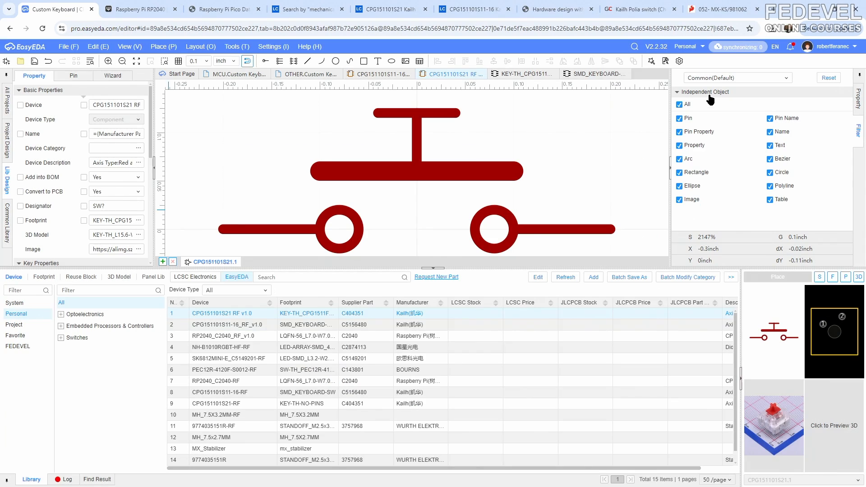
click(70, 48)
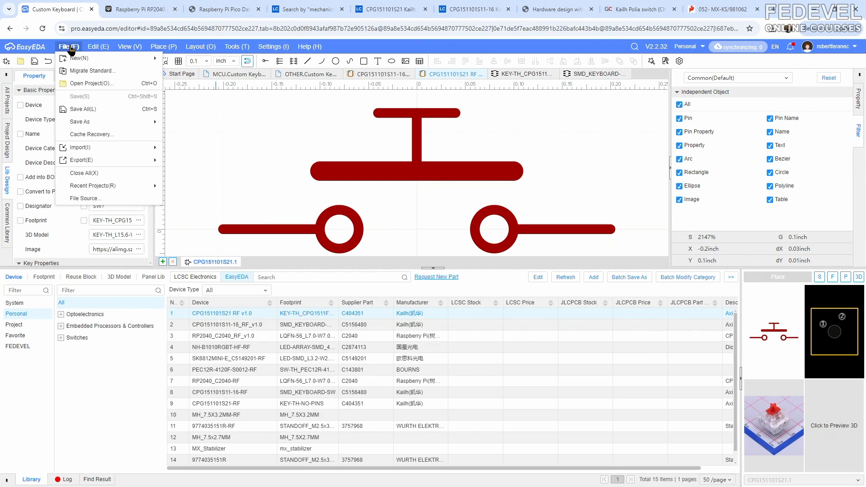
mouse_move(71, 61)
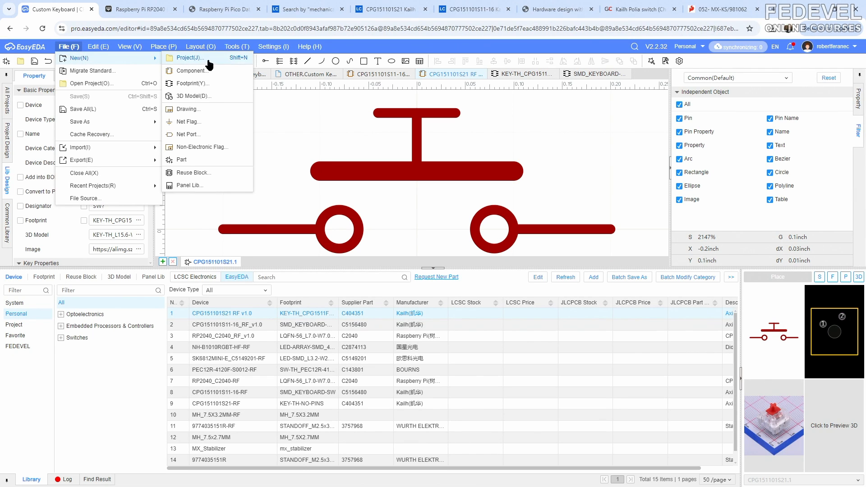
click(217, 98)
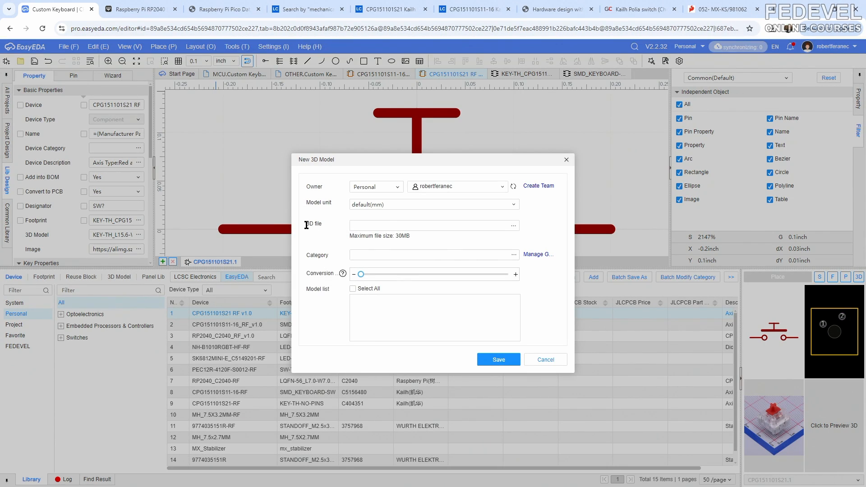
click(513, 228)
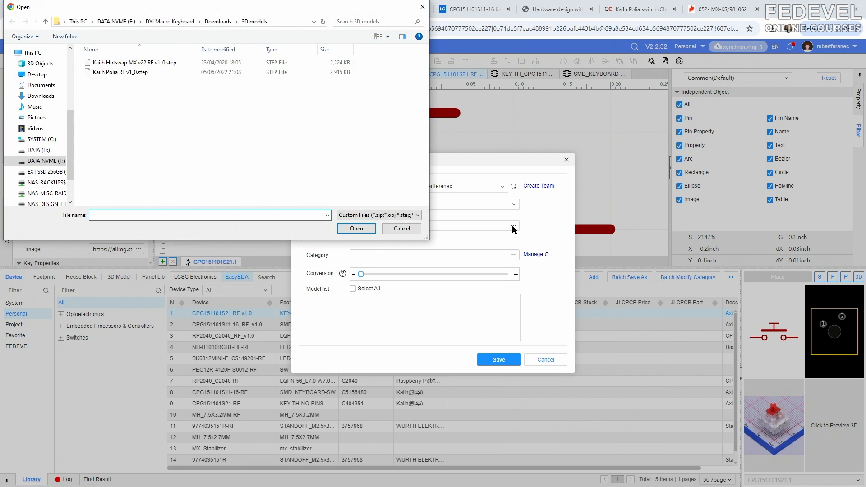
click(144, 72)
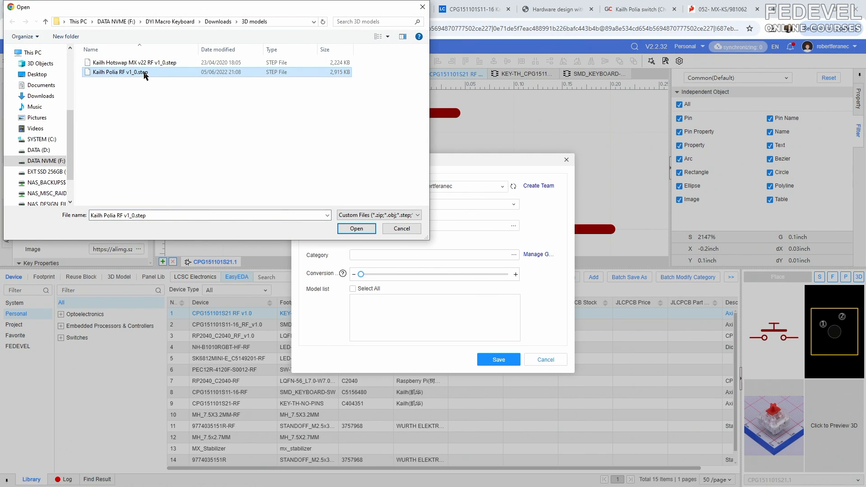
click(345, 228)
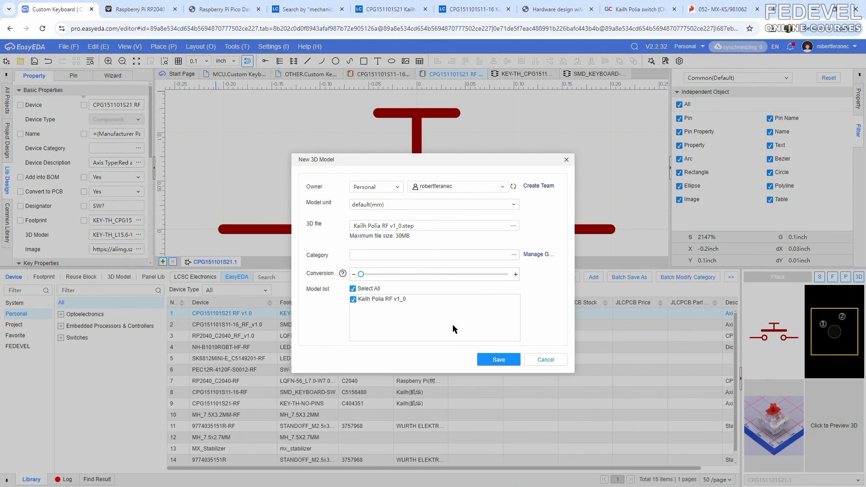
click(496, 360)
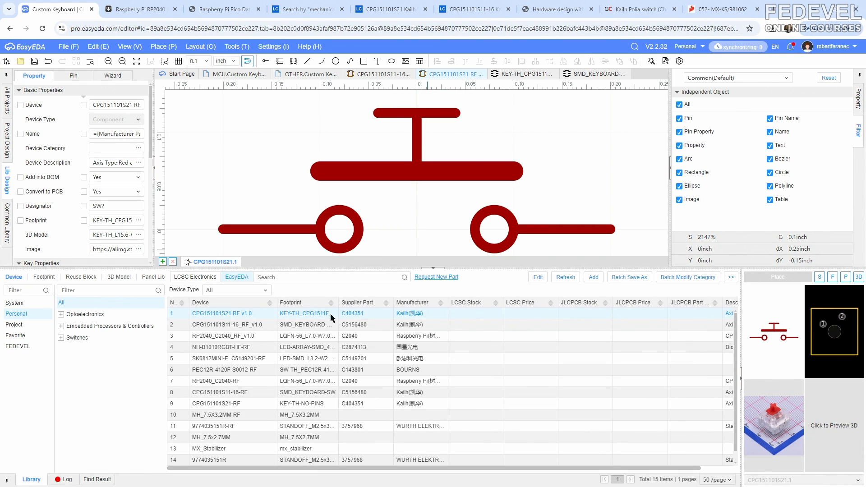
- Reopen the switch's 3D model manager and select Kailh Polia RF v1_0 from the personal models
click(139, 236)
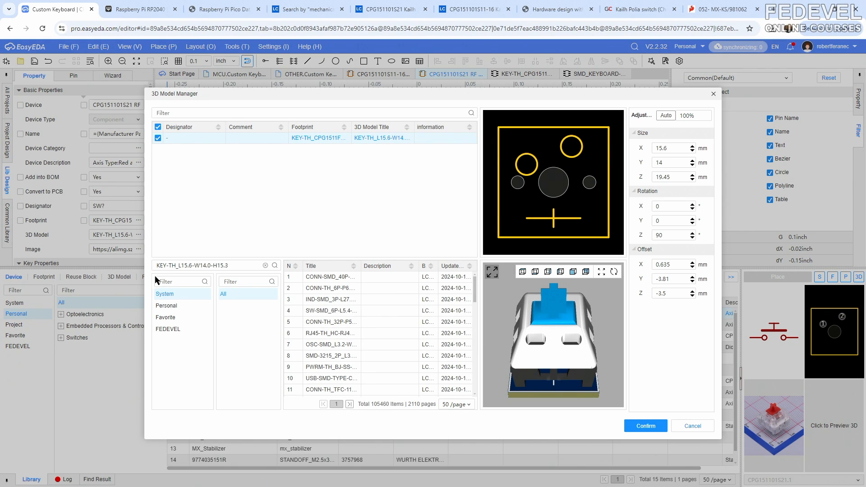
click(170, 308)
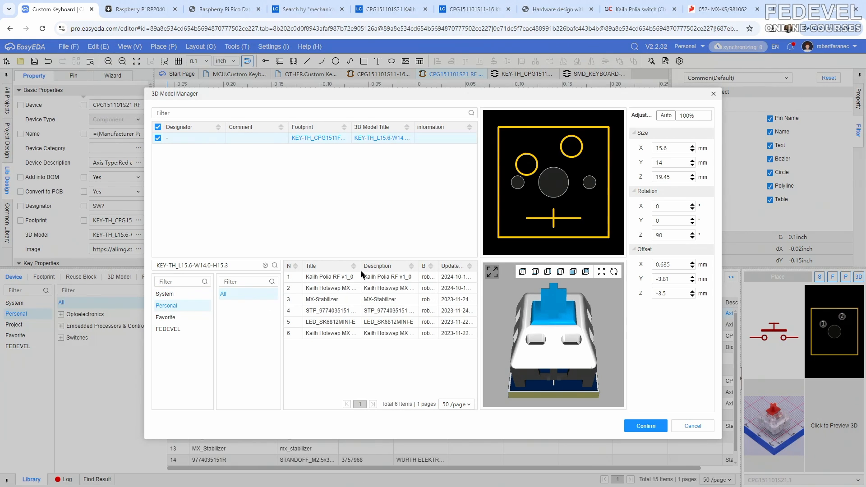
drag(361, 266, 403, 267)
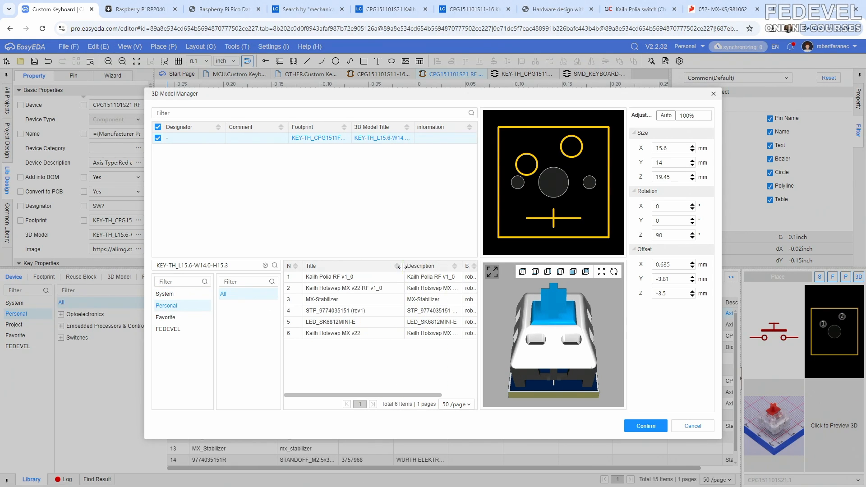
click(347, 279)
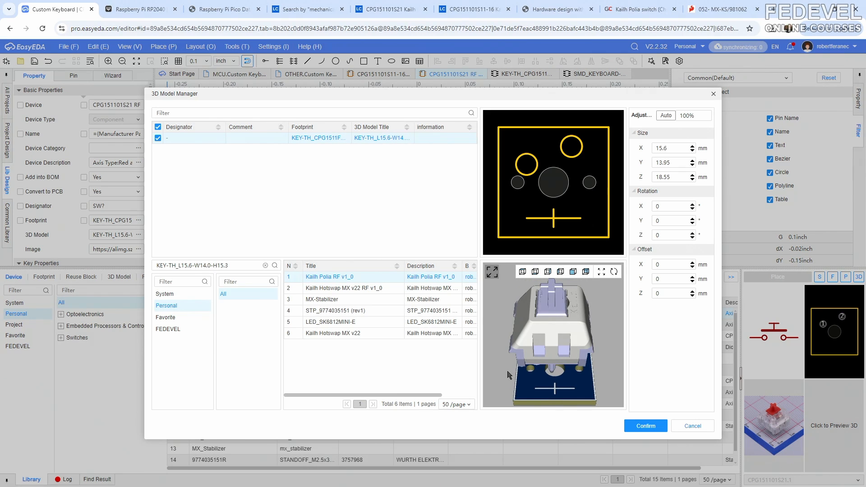
- Set the Kailh Polia model's Z rotation to 90° to align it with the footprint
drag(508, 375, 579, 335)
click(671, 236)
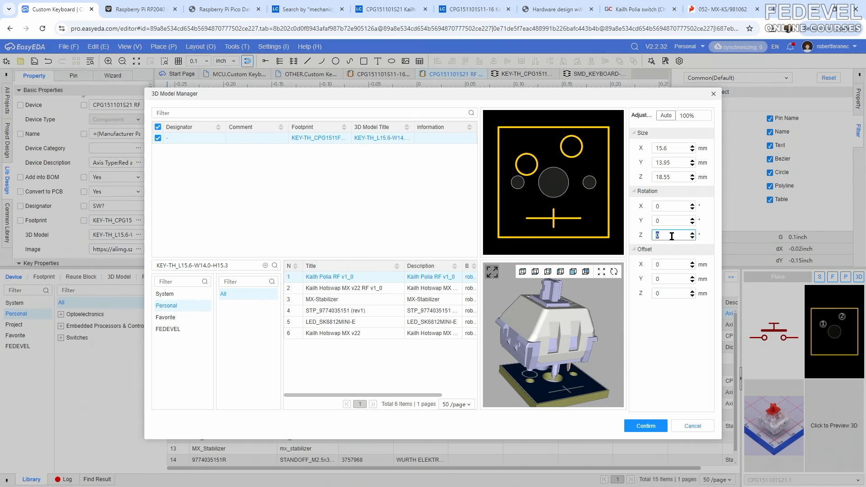
key(Return)
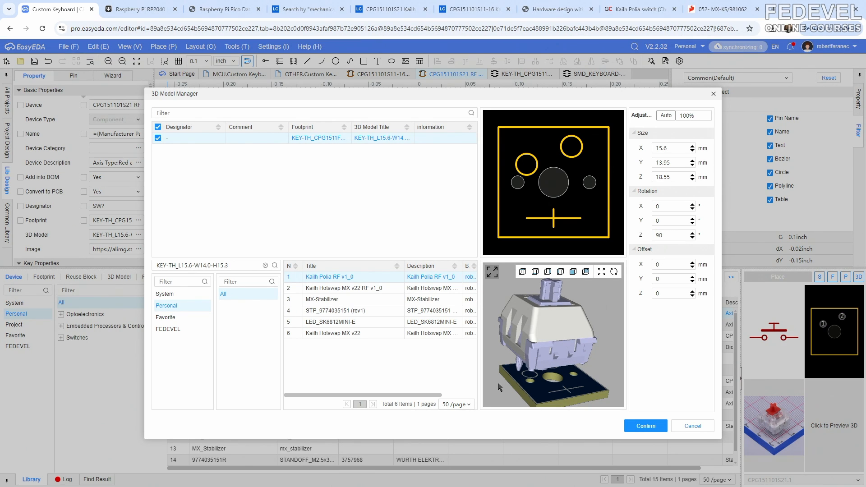
- Set the Kailh Polia model's offset to X 0.65 mm and Y -3.85 mm
drag(498, 387, 554, 389)
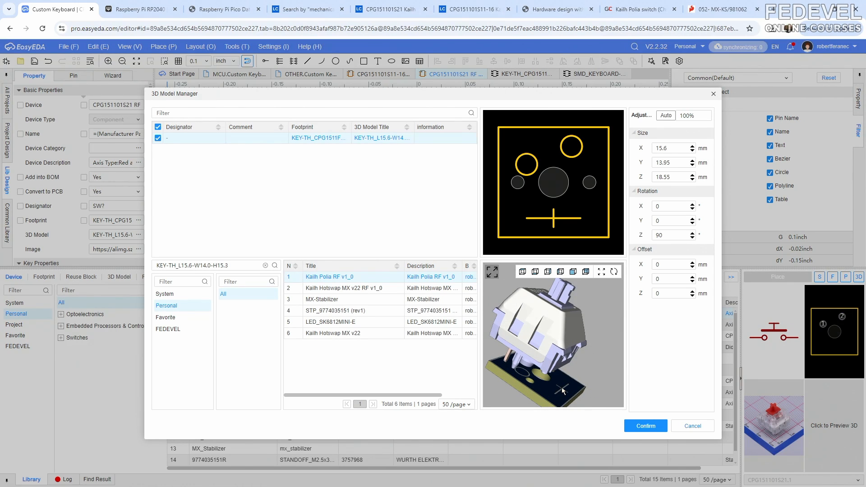
double_click(675, 265)
key(Return)
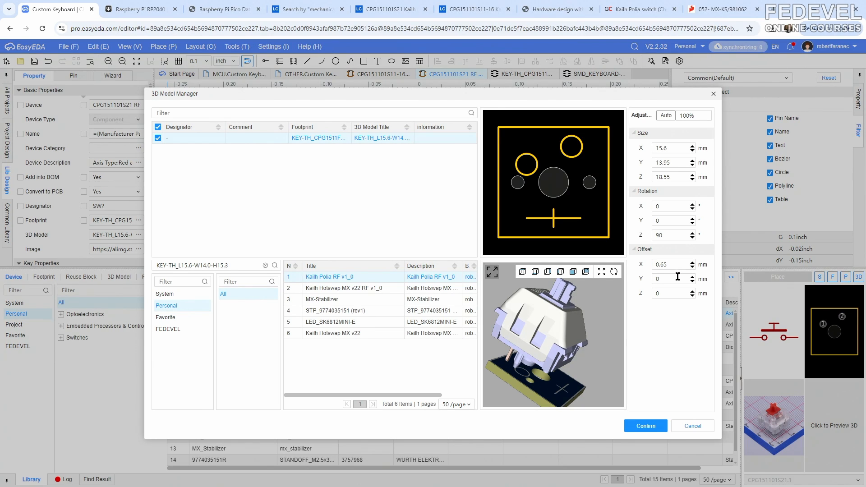
double_click(677, 277)
key(Return)
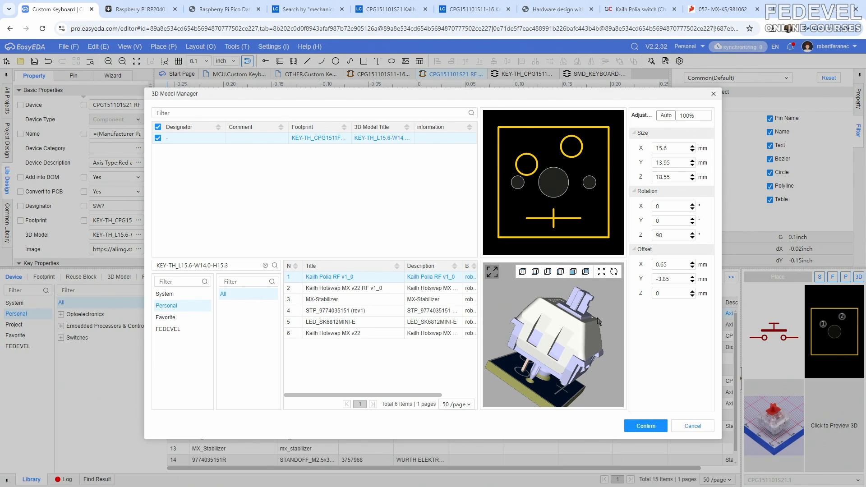
- Set the model's Z offset to -3.2 mm and check how the switch body sits on the board
drag(508, 360, 538, 361)
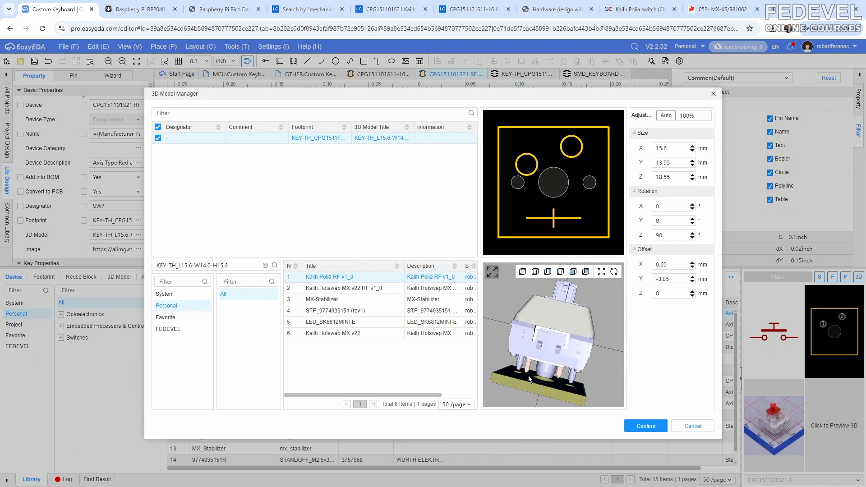
double_click(679, 293)
key(Return)
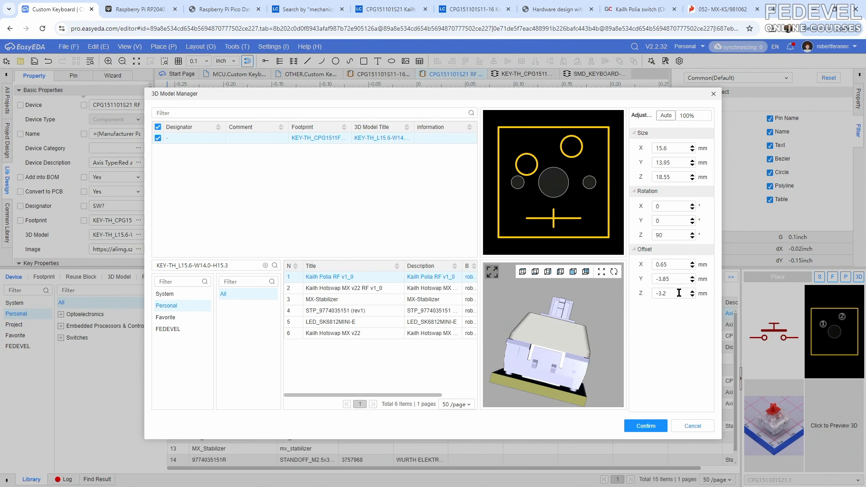
drag(499, 389, 551, 379)
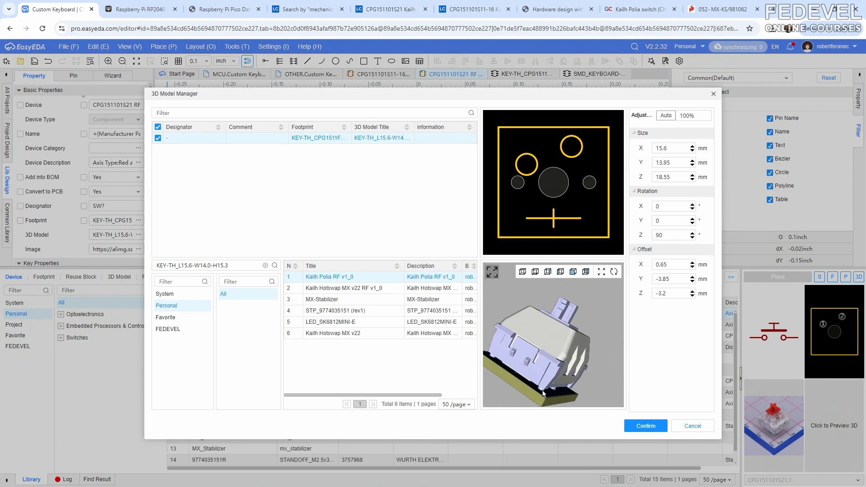
- Check the Kailh Polia model's seating from several angles, accept its placement, and save the CPG151101S21 RF v1.0 device
scroll(551, 378, up, 5)
right_drag(556, 377, 577, 284)
right_drag(563, 371, 578, 310)
mouse_move(571, 353)
mouse_down()
mouse_move(575, 337)
mouse_move(560, 343)
mouse_up()
right_drag(560, 344, 570, 355)
mouse_move(541, 375)
mouse_down()
mouse_move(556, 334)
mouse_move(572, 350)
mouse_move(570, 340)
mouse_move(585, 344)
mouse_move(544, 353)
mouse_move(553, 319)
mouse_move(550, 378)
mouse_up()
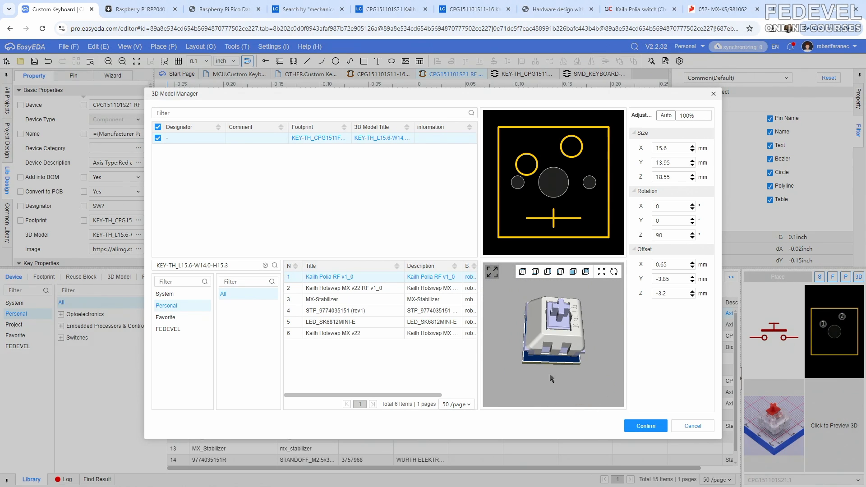
click(640, 426)
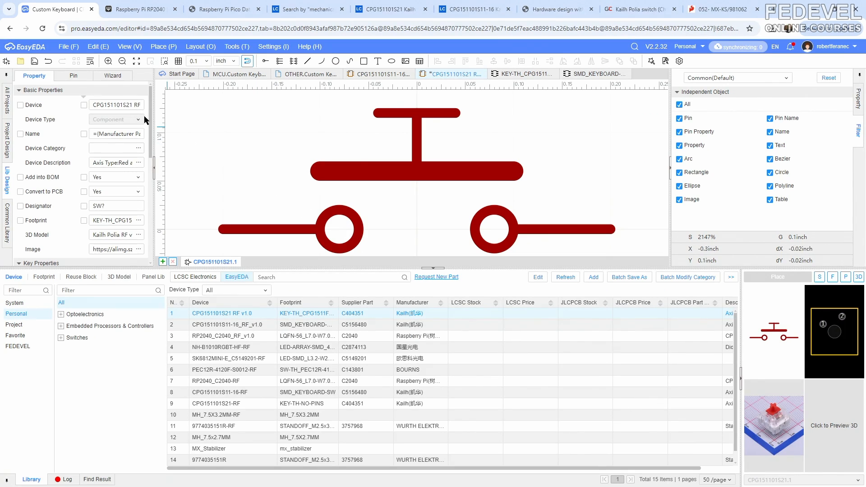
click(34, 61)
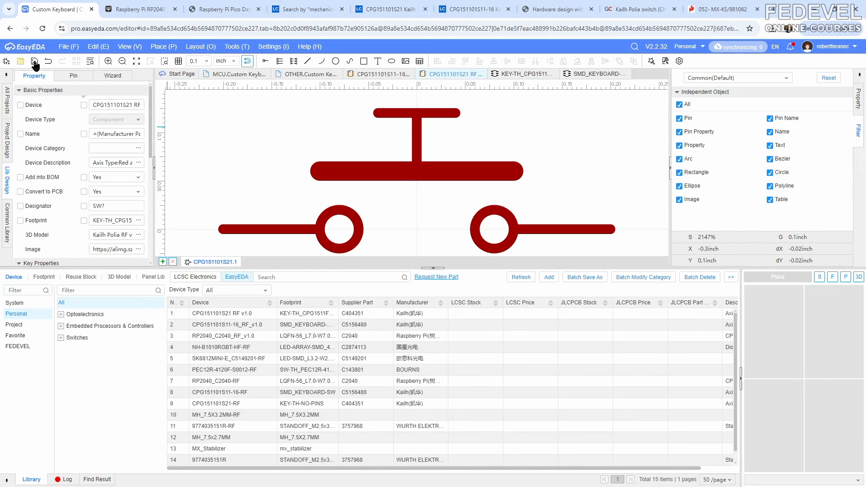
- Refresh the personal device library and preview the 3D model of CPG151101S21 RF v1.0
click(234, 314)
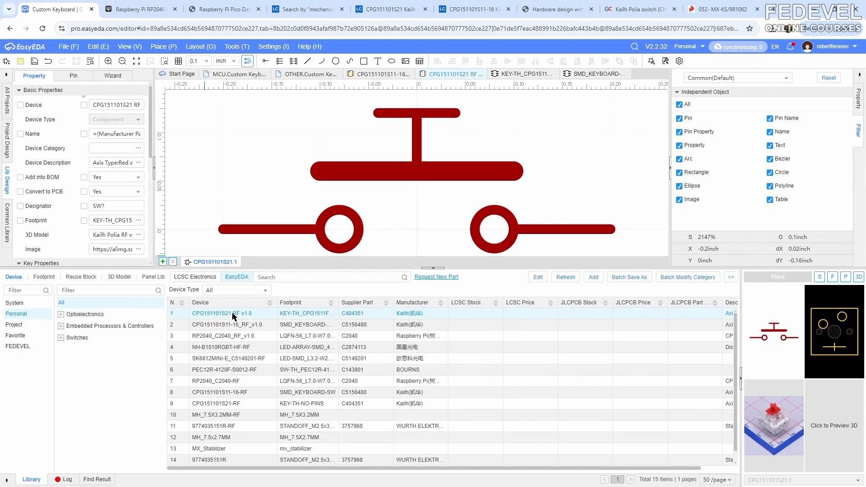
click(567, 280)
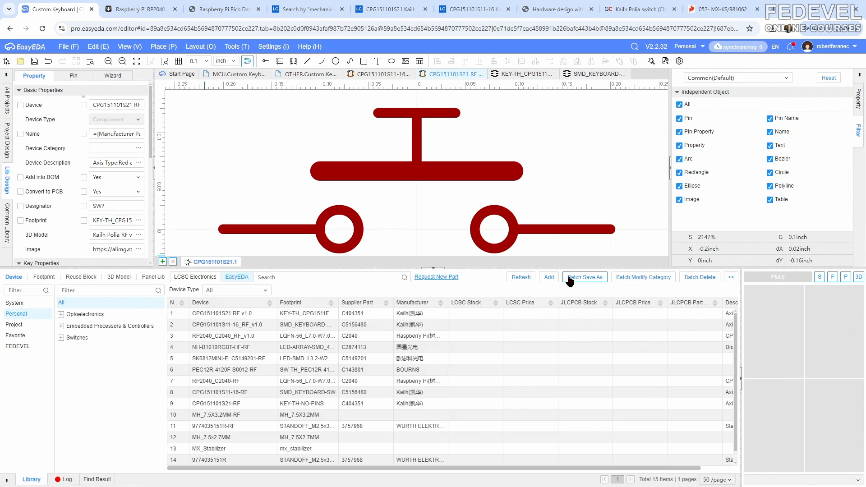
click(300, 318)
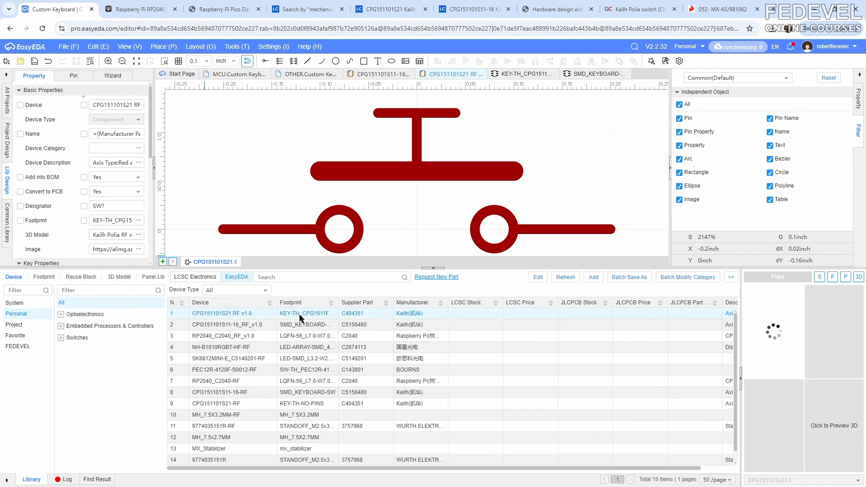
click(829, 425)
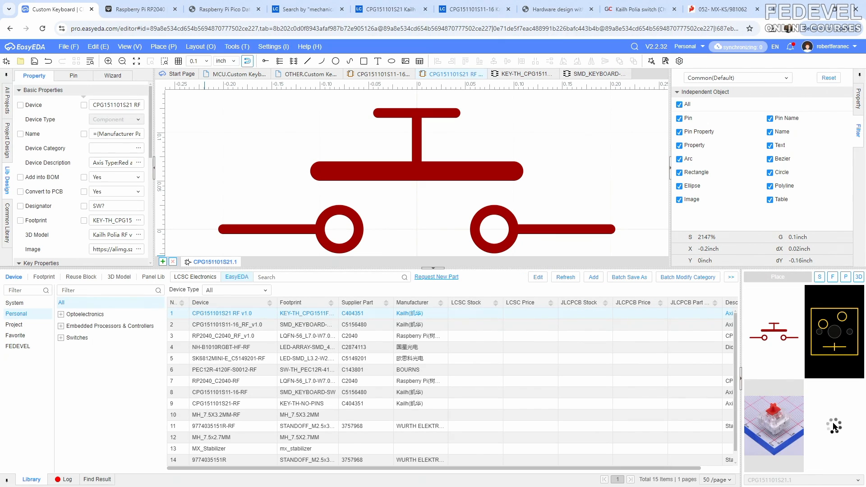
- Delete the original CPG151101S21 switch SW3 from the OTHER schematic page
click(309, 74)
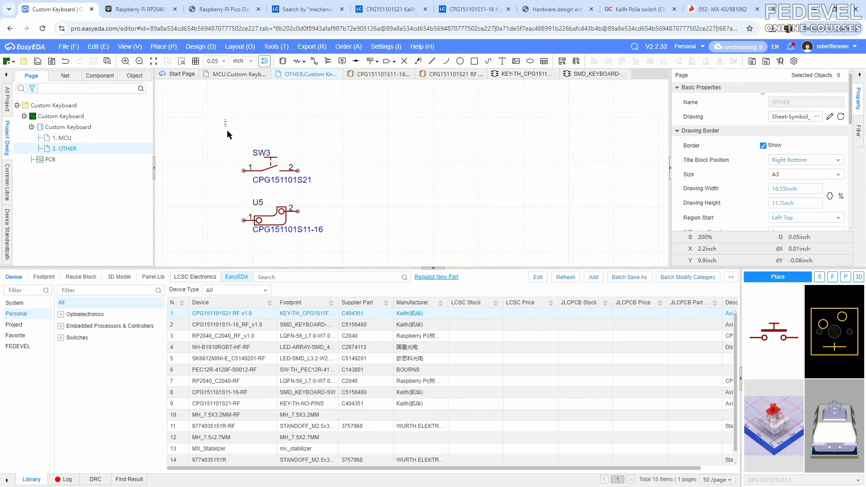
click(273, 171)
right_click(273, 172)
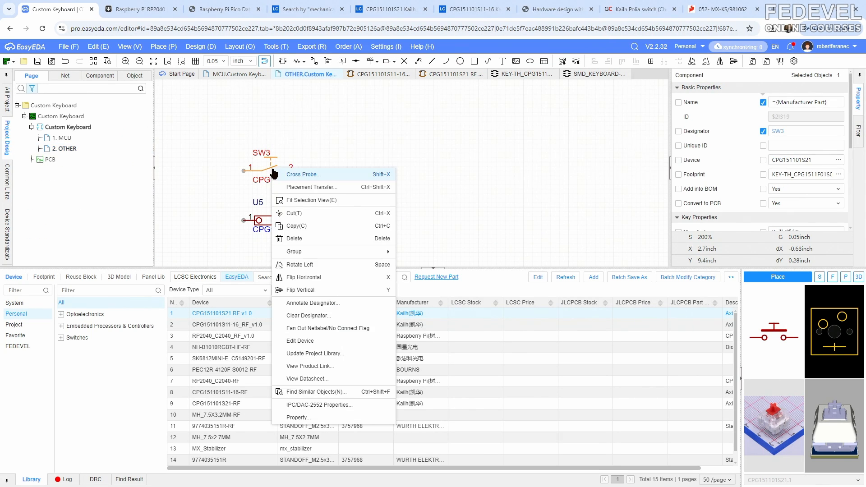
click(304, 238)
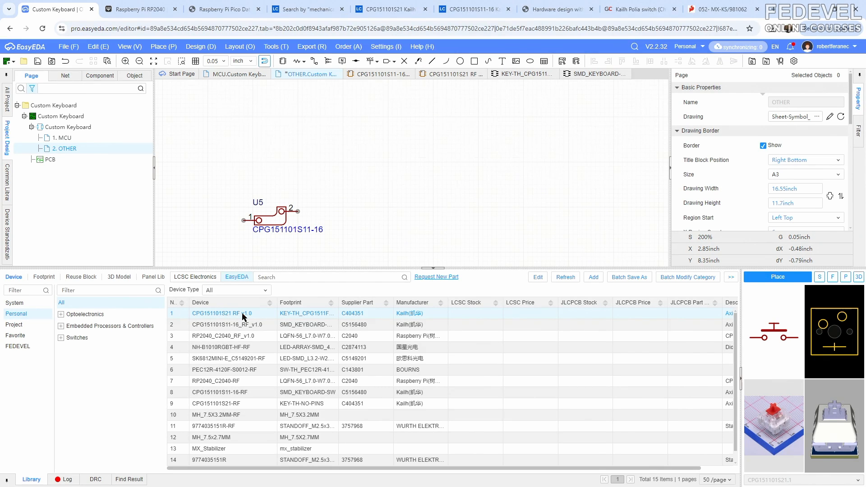
- Place one personal CPG151101S21 RF v1.0 switch just above U5 on the OTHER page and collapse the library
click(768, 276)
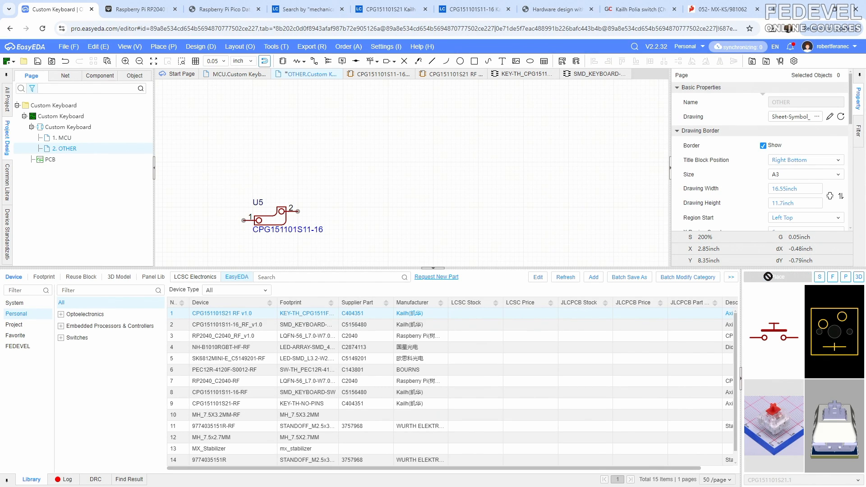
scroll(297, 192, up, 7)
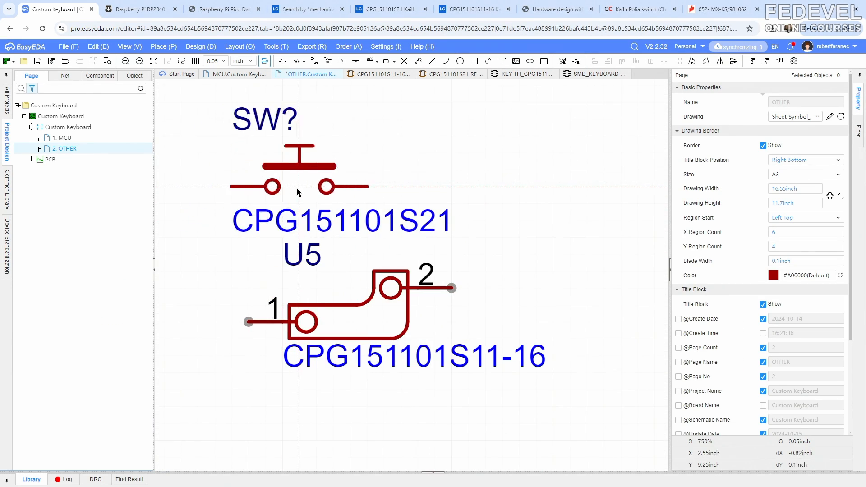
click(347, 194)
scroll(358, 228, down, 6)
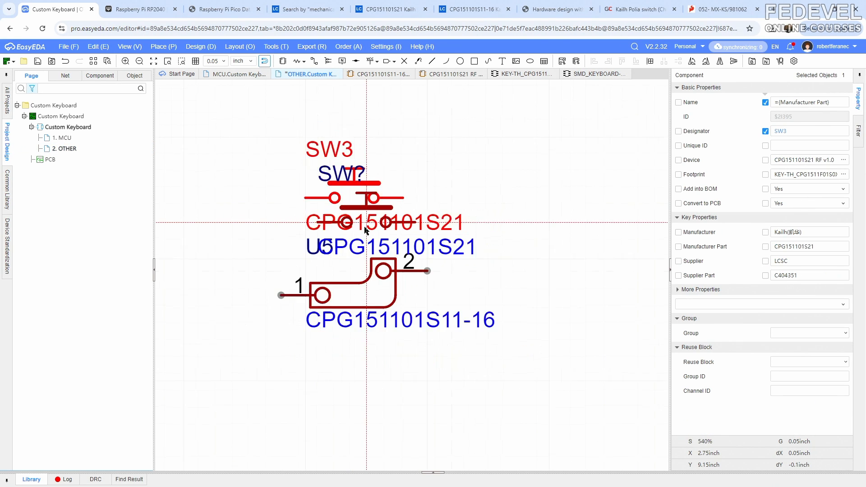
key(Escape)
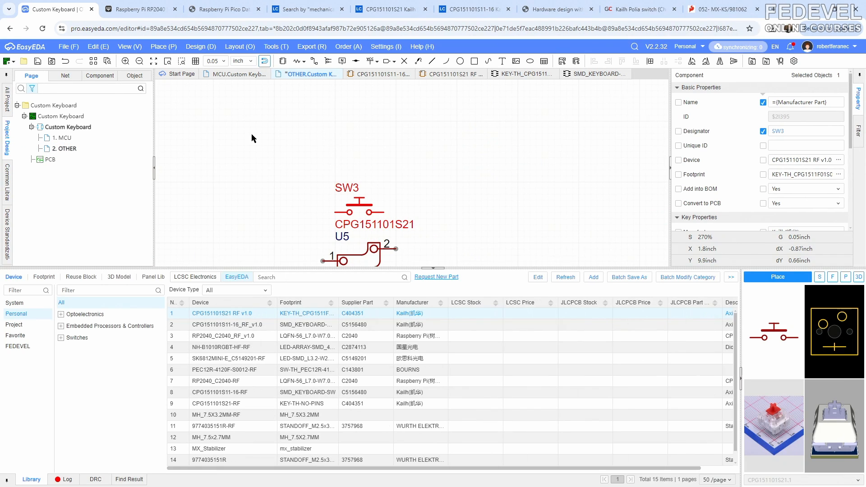
click(433, 268)
click(437, 142)
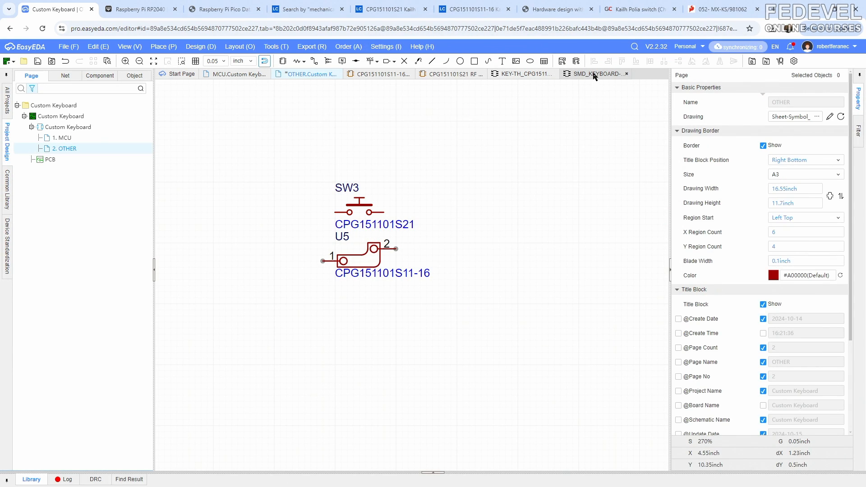
- Close the open switch and socket footprint and device documents, leaving only the schematic pages open
click(613, 74)
click(625, 73)
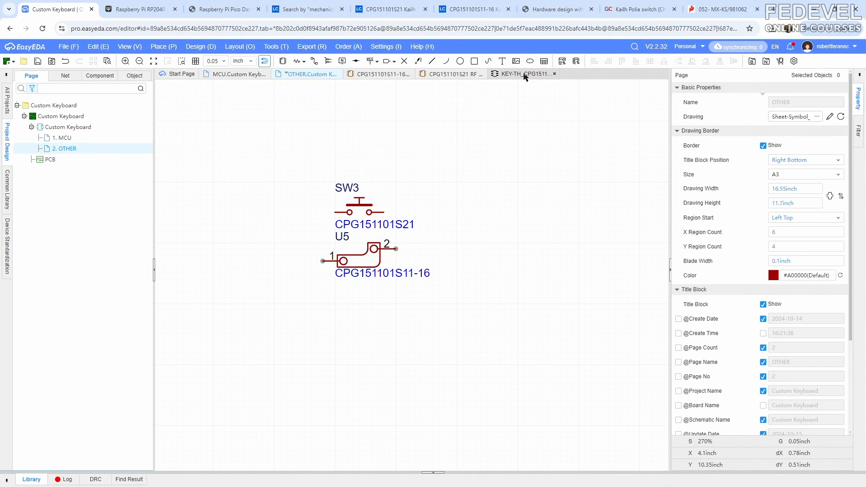
click(526, 74)
click(461, 78)
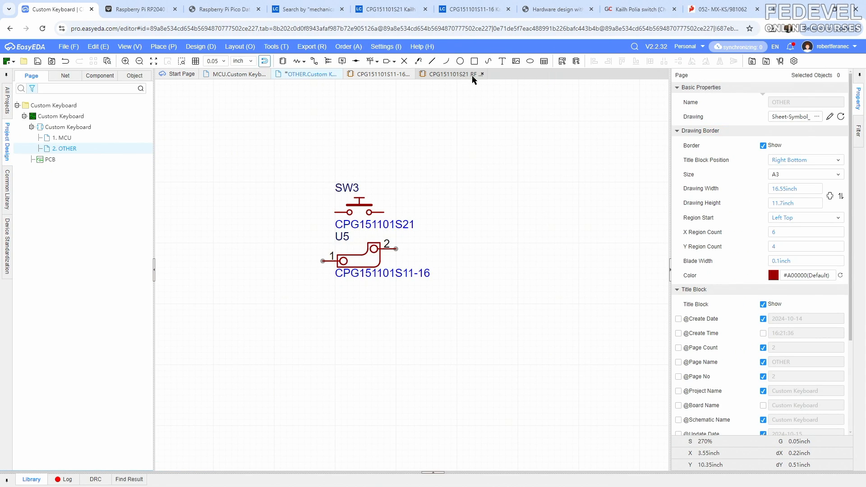
click(482, 74)
click(384, 76)
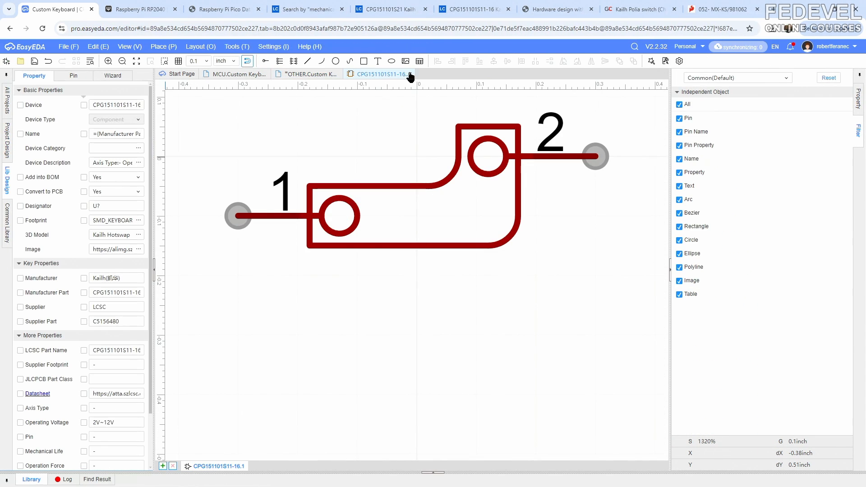
click(410, 74)
- Fit the whole OTHER page in view and save the schematic
click(124, 47)
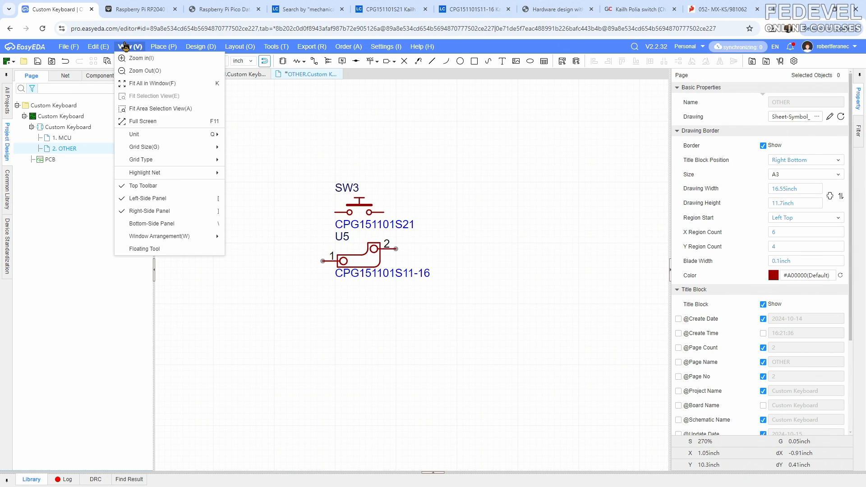
click(136, 84)
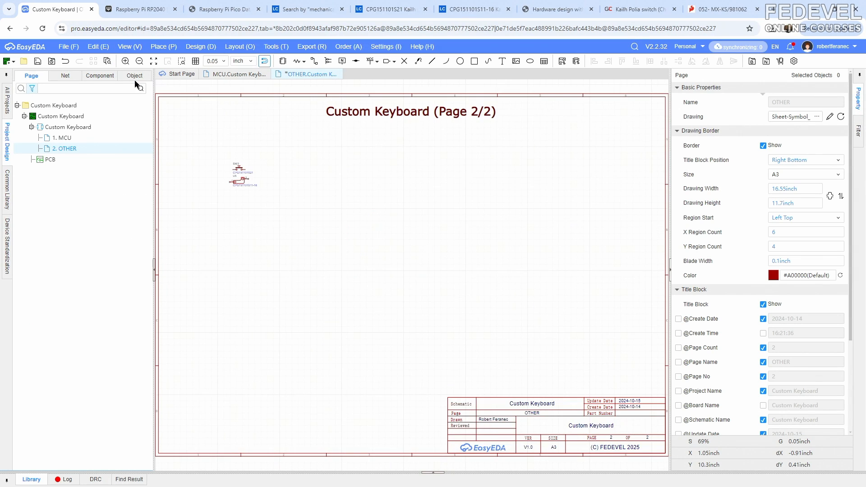
click(38, 63)
- Search the web in a new browser tab for "matrix keyboard schematic" and enlarge the Arduino Stack Exchange diagram
click(773, 10)
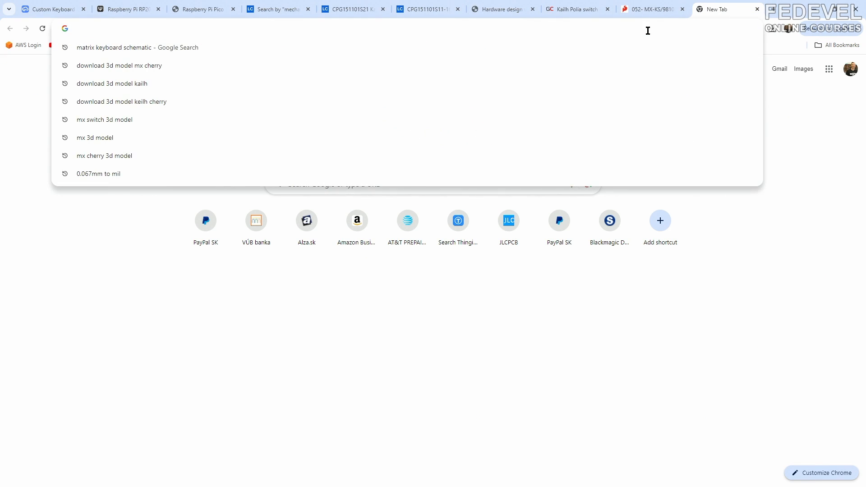
text(matrix key)
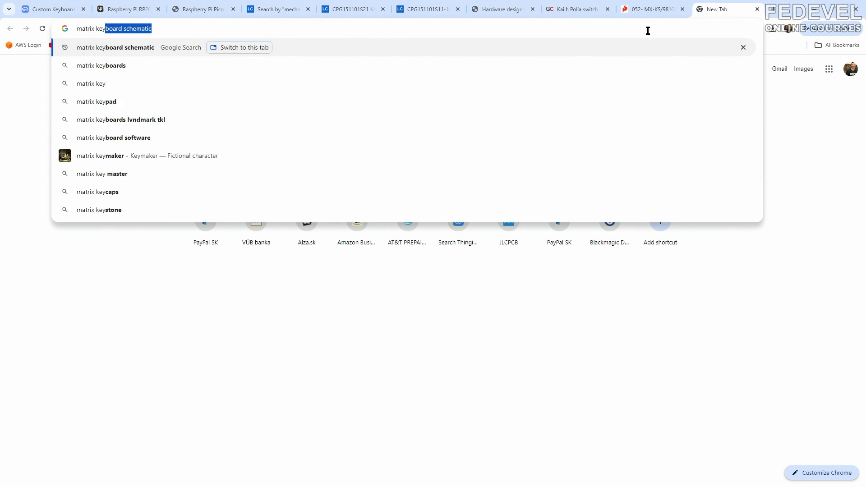
text(board schematic)
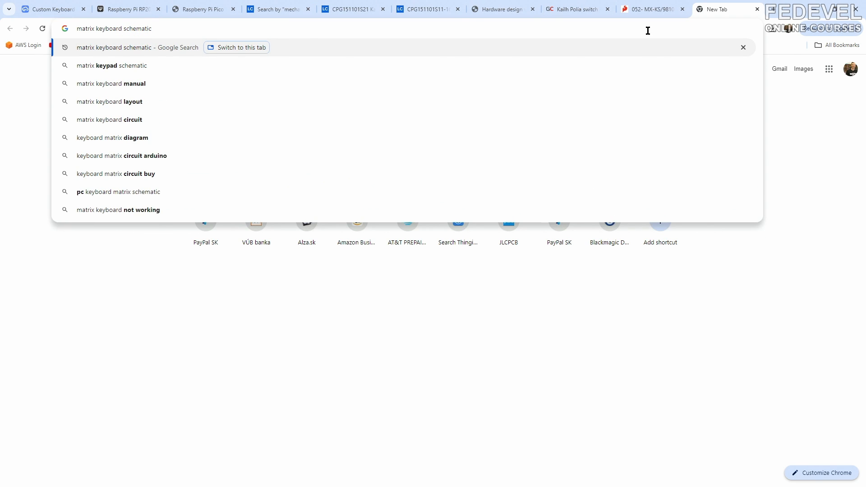
key(Return)
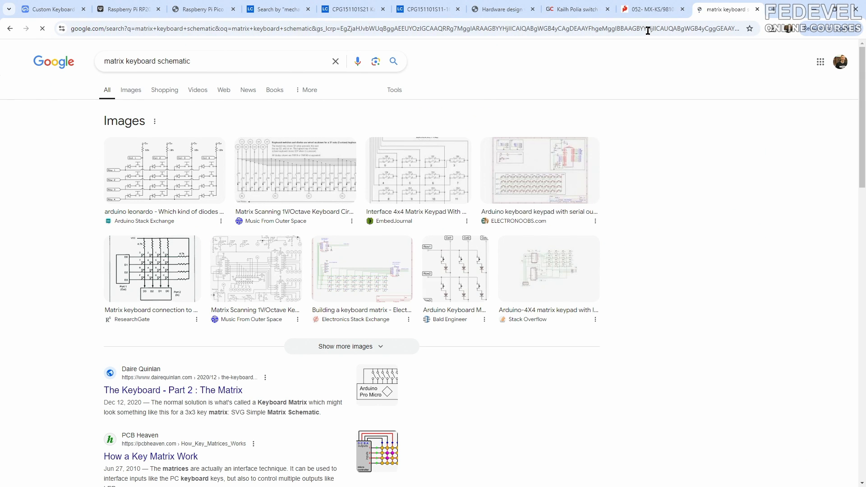
click(177, 170)
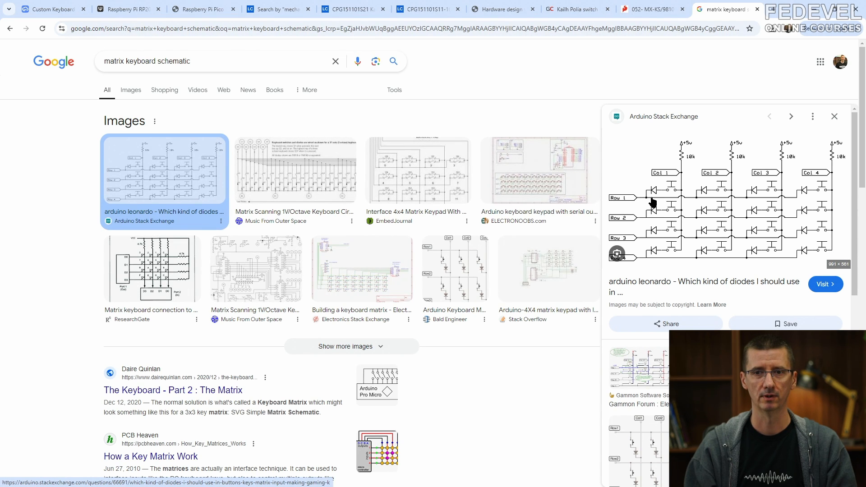
- Switch to the LCSC site and open its Schottky Diodes category
click(284, 10)
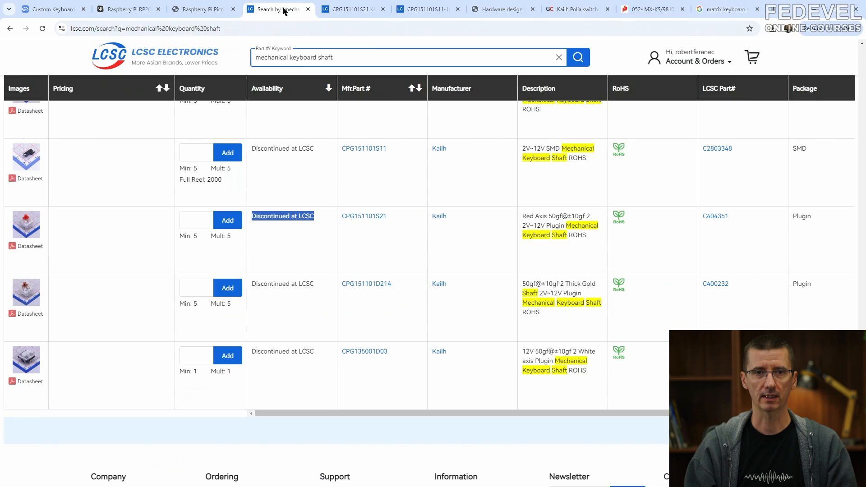
click(558, 58)
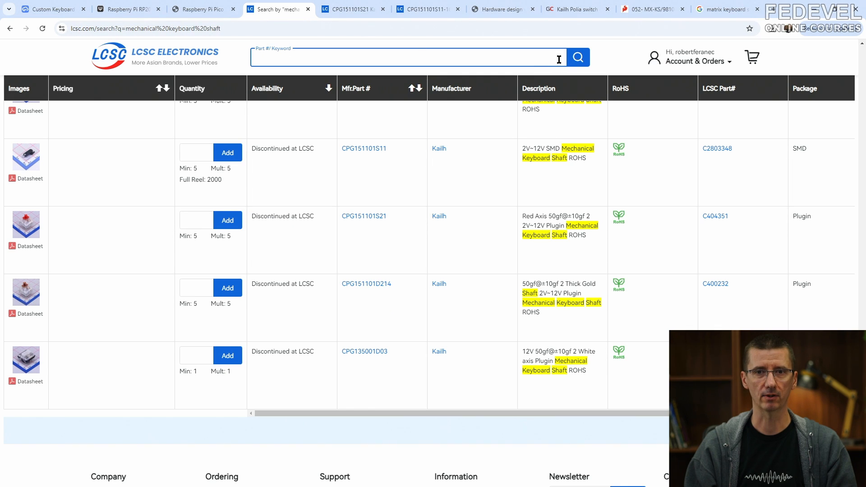
scroll(554, 137, up, 15)
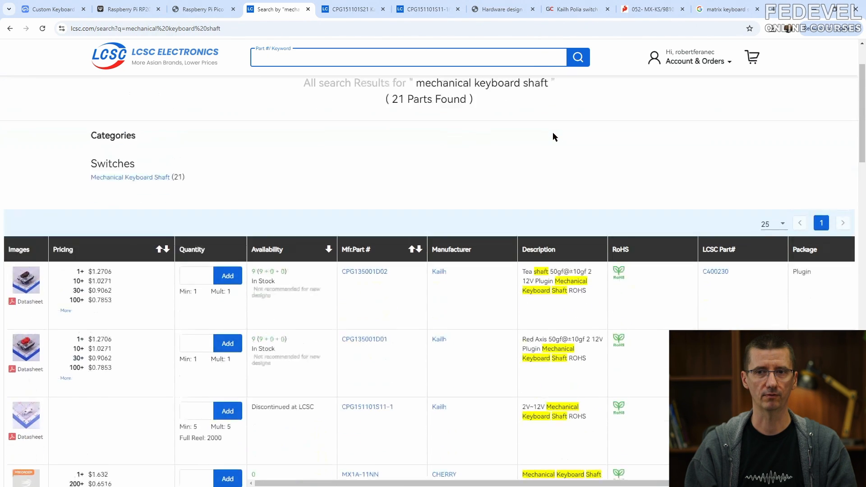
scroll(553, 136, up, 2)
mouse_move(133, 114)
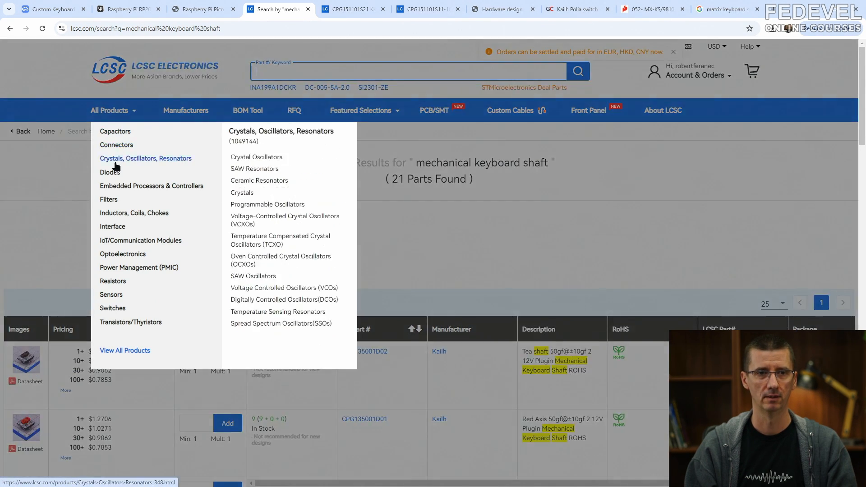
mouse_move(113, 175)
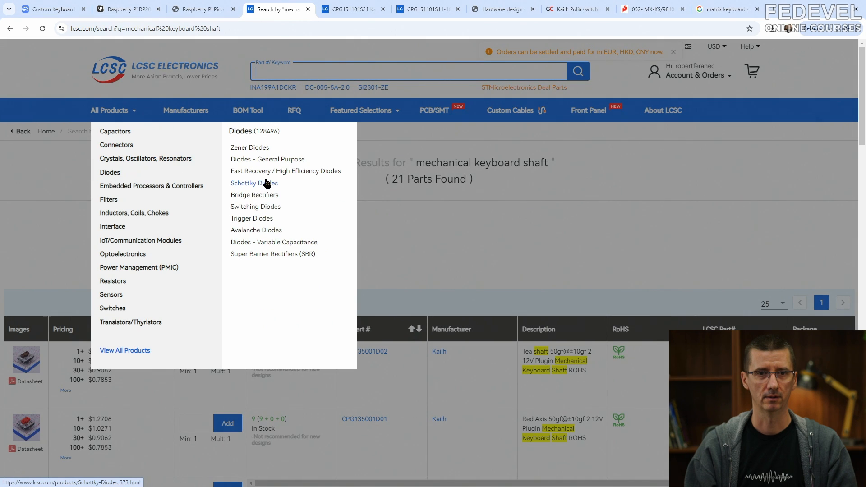
click(249, 185)
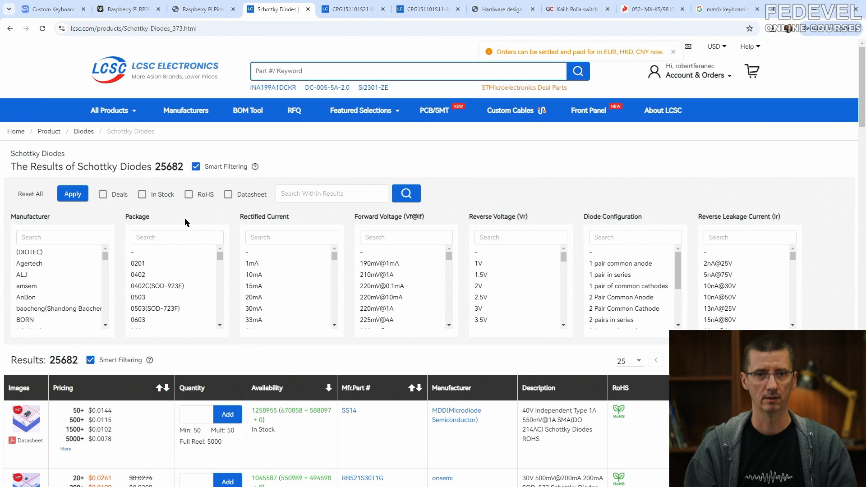
- Filter the Schottky diodes to package SOD-323 and in-stock parts only, and apply the filters
click(179, 239)
text(s)
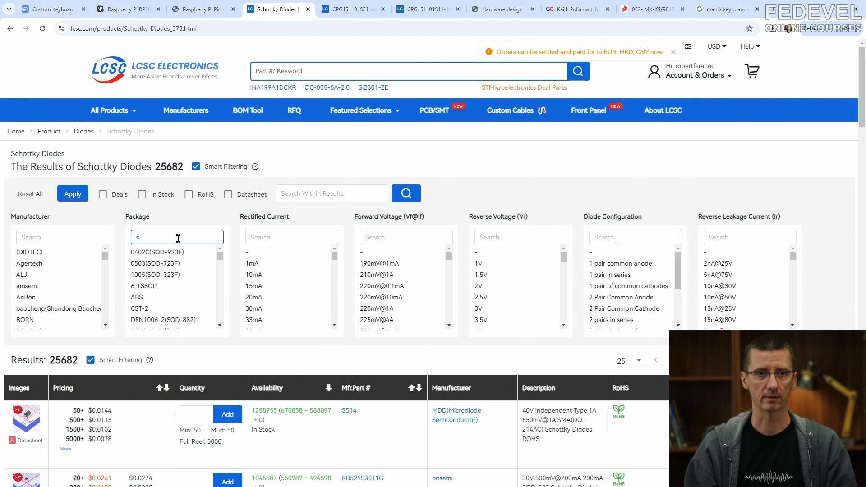
text(od-323)
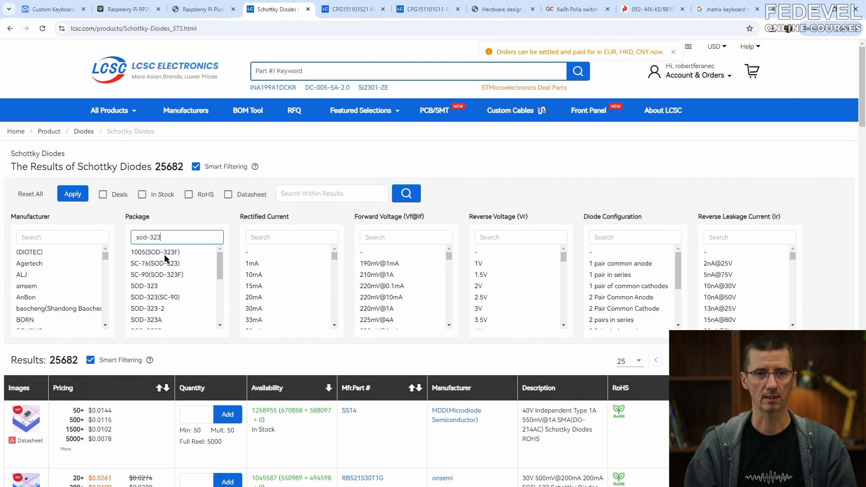
click(153, 287)
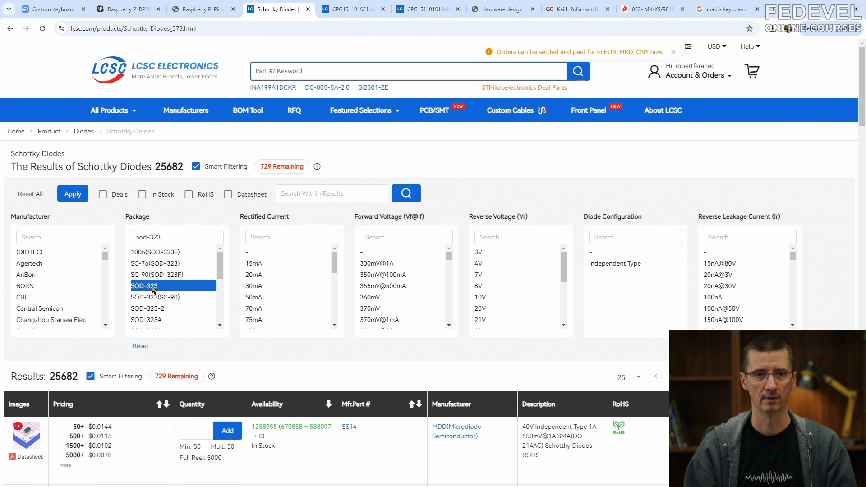
click(142, 197)
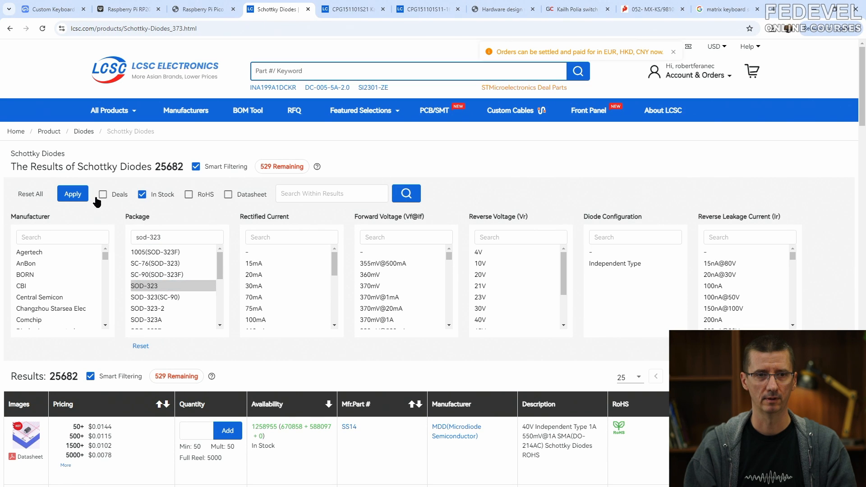
click(75, 195)
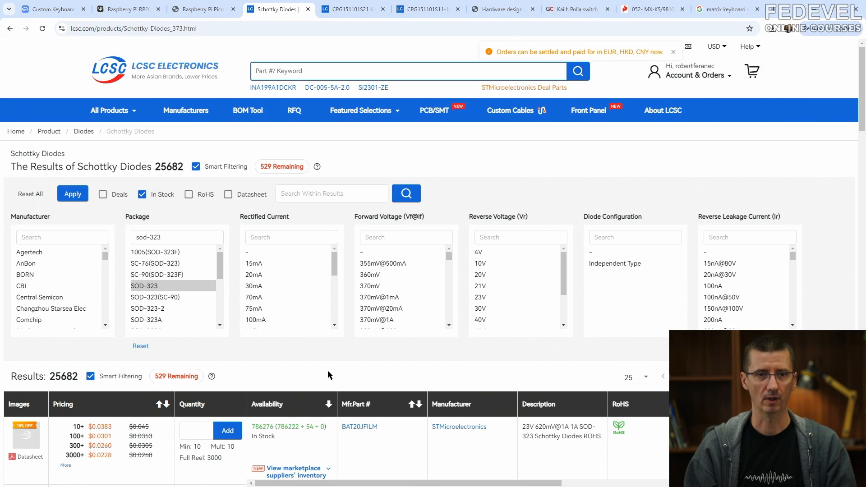
- Open the Guangdong Hottech 1N5819WS product page from the results and copy its LCSC part number
scroll(328, 371, down, 4)
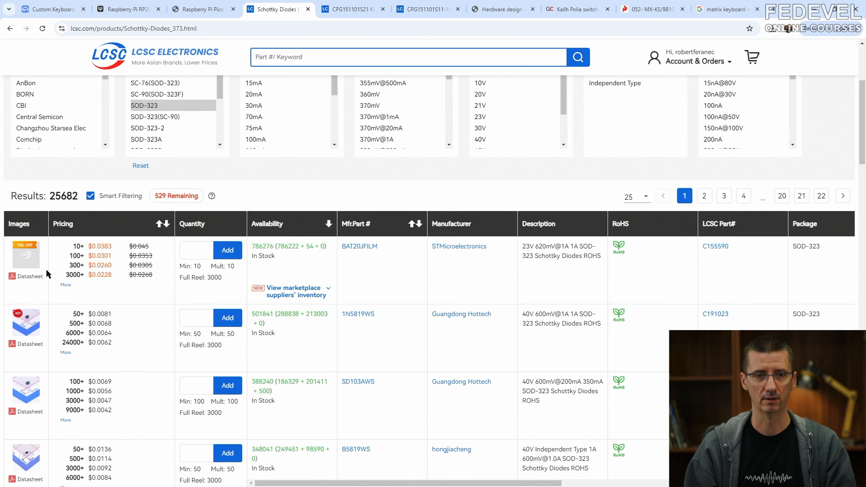
mouse_move(28, 322)
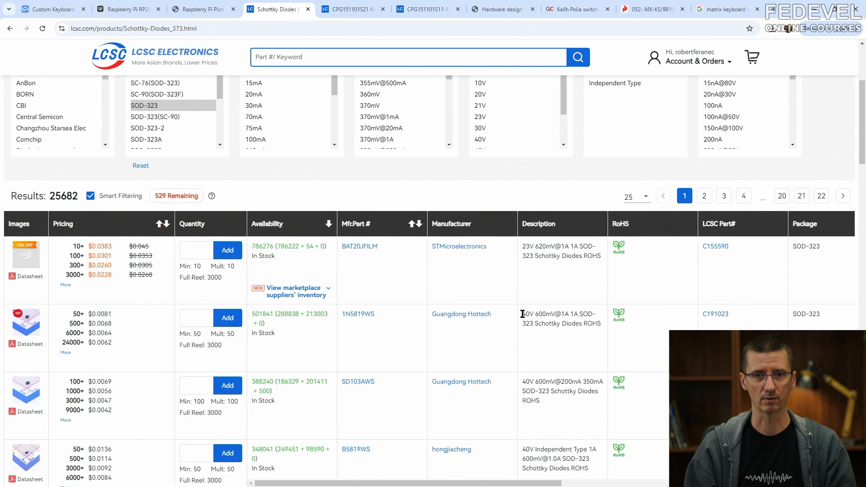
drag(523, 314, 600, 324)
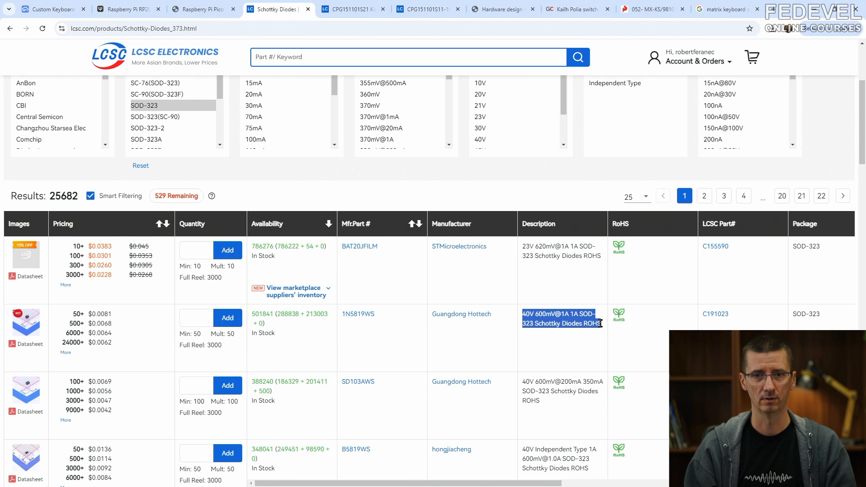
click(357, 314)
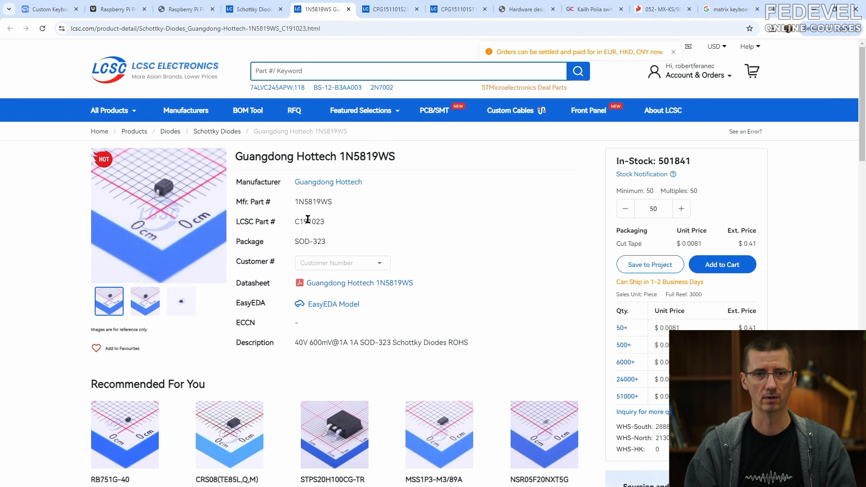
double_click(307, 220)
right_click(309, 221)
click(320, 229)
- Switch to the EasyEDA schematic and search the LCSC device library for C191023
click(63, 10)
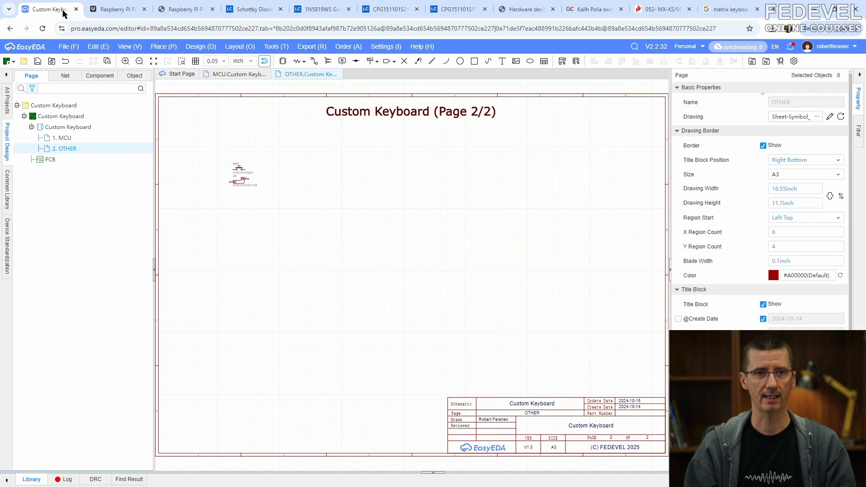
click(153, 47)
click(179, 59)
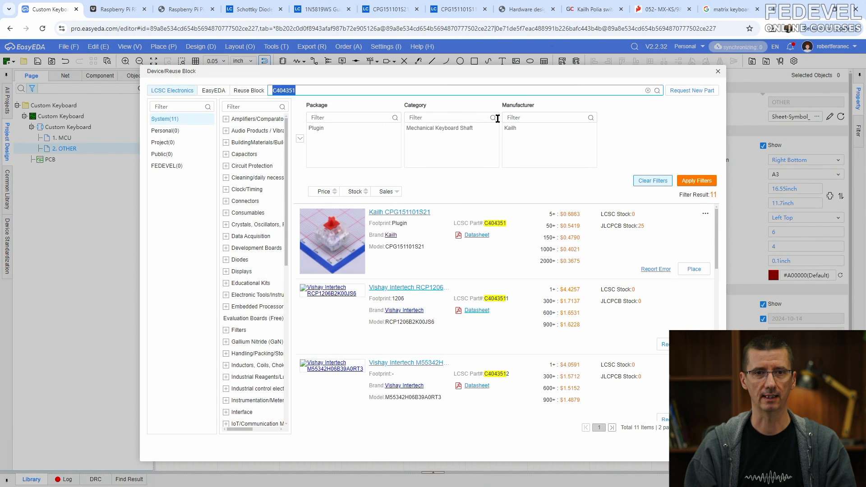
click(648, 91)
right_click(619, 90)
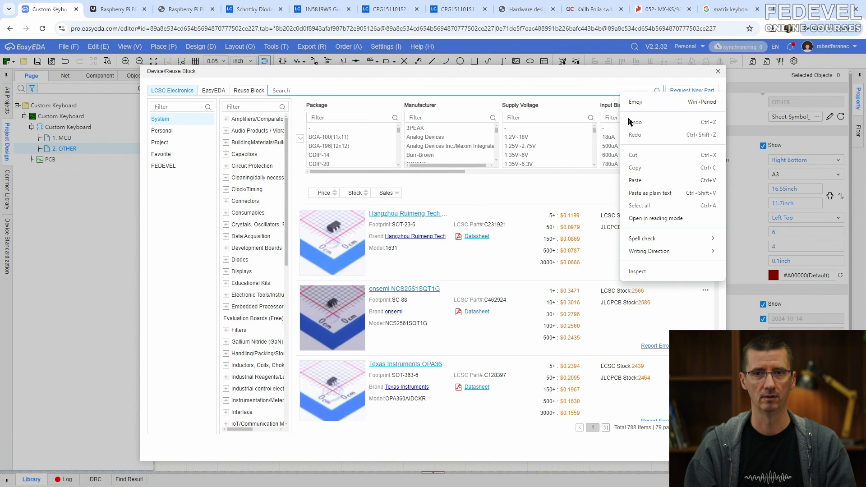
click(634, 180)
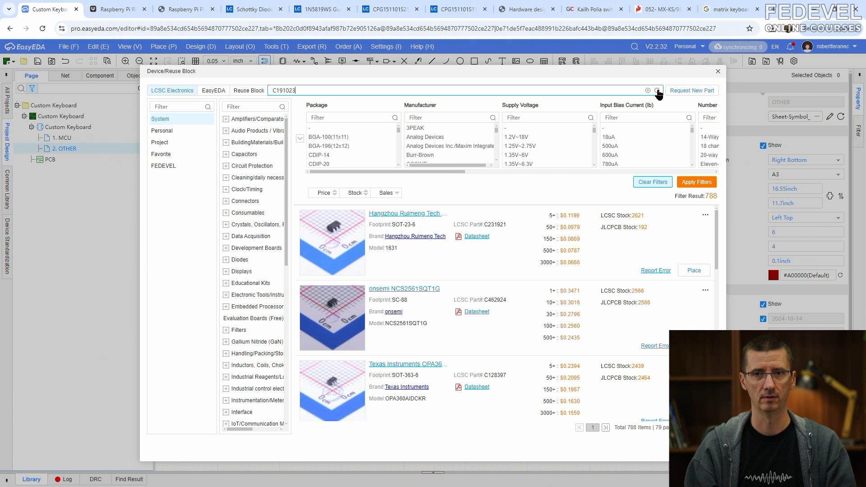
click(657, 90)
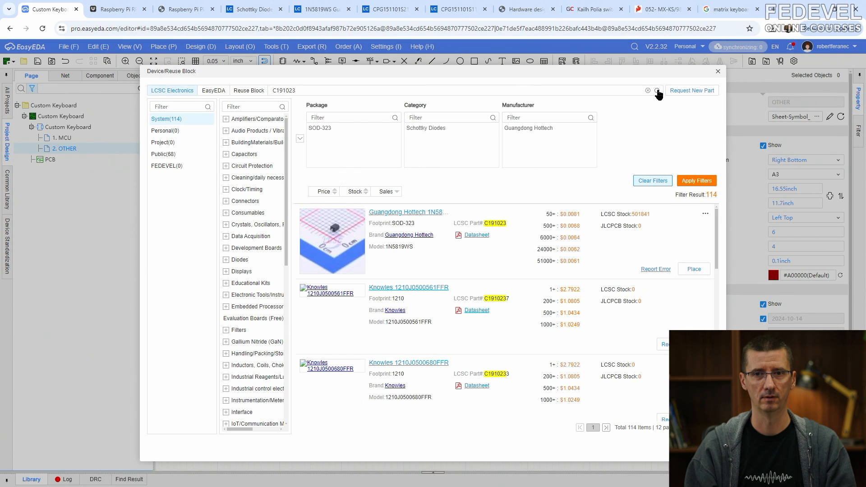
- Place the 1N5819WS diode vertically with its cathode facing down, just below and right of the socket's pin 2
click(688, 271)
scroll(230, 190, up, 5)
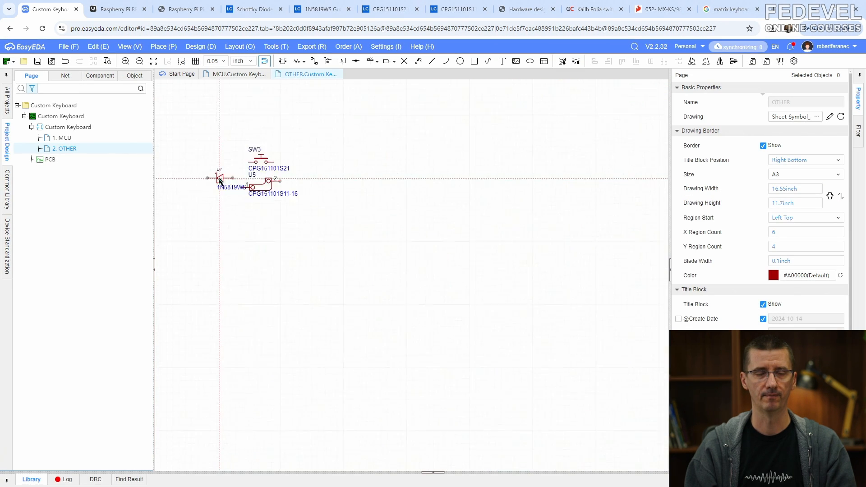
key(space)
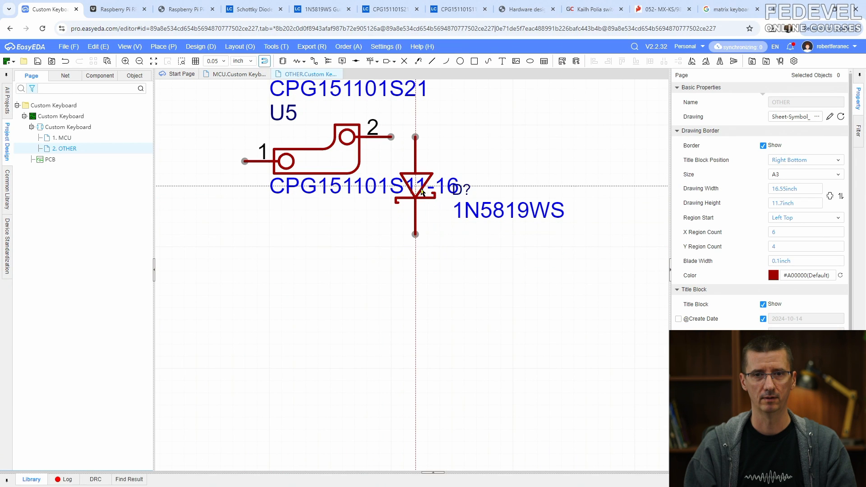
click(423, 192)
key(Escape)
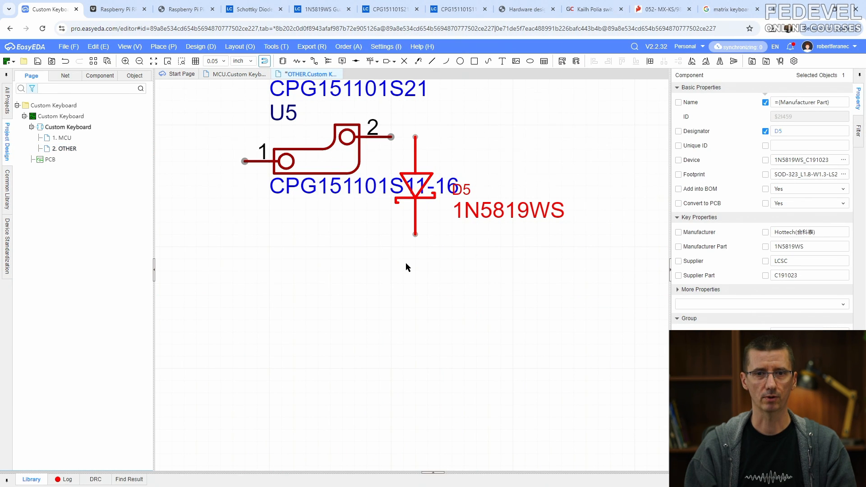
- Move the name and designator labels of the switch and socket above their symbols, and the diode's labels to its left
scroll(406, 264, down, 3)
scroll(367, 194, up, 2)
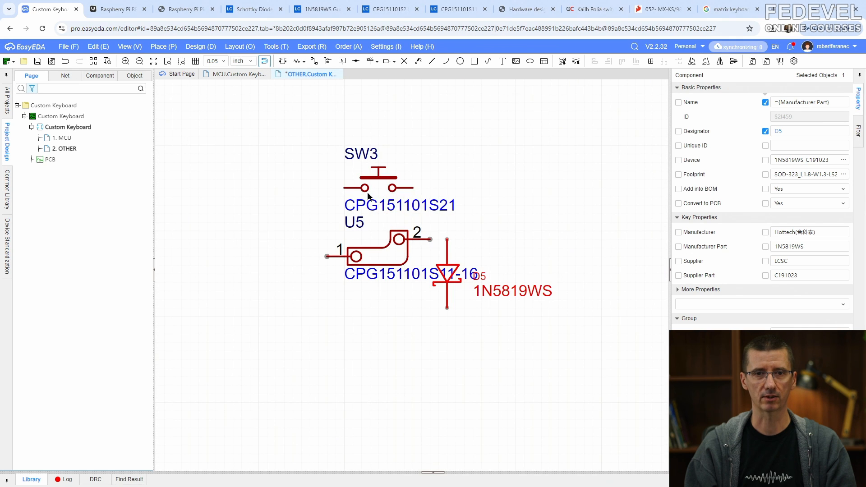
drag(360, 157, 327, 165)
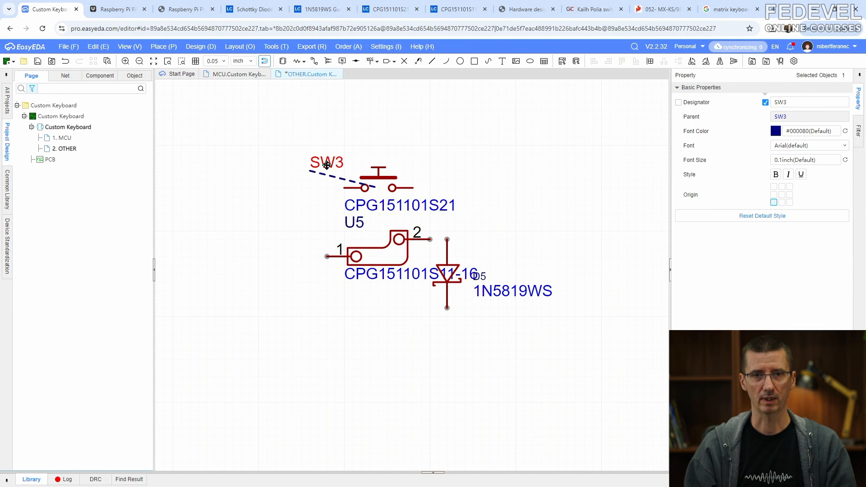
drag(364, 208, 330, 148)
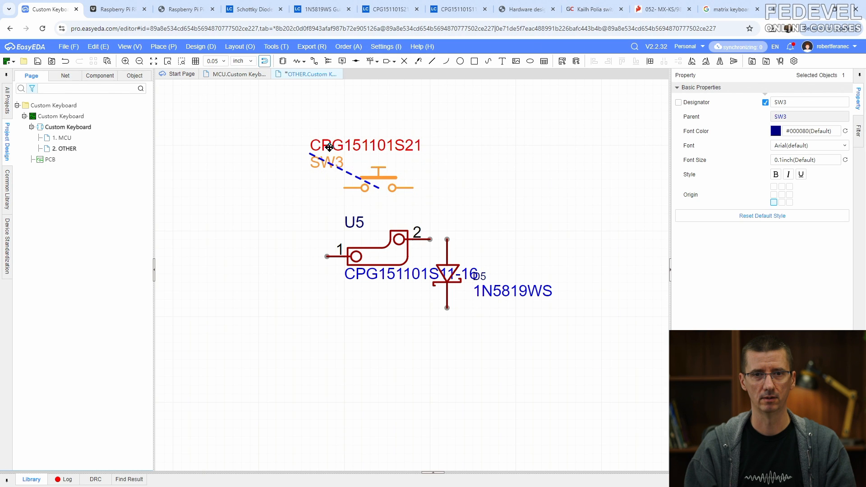
drag(348, 224, 314, 233)
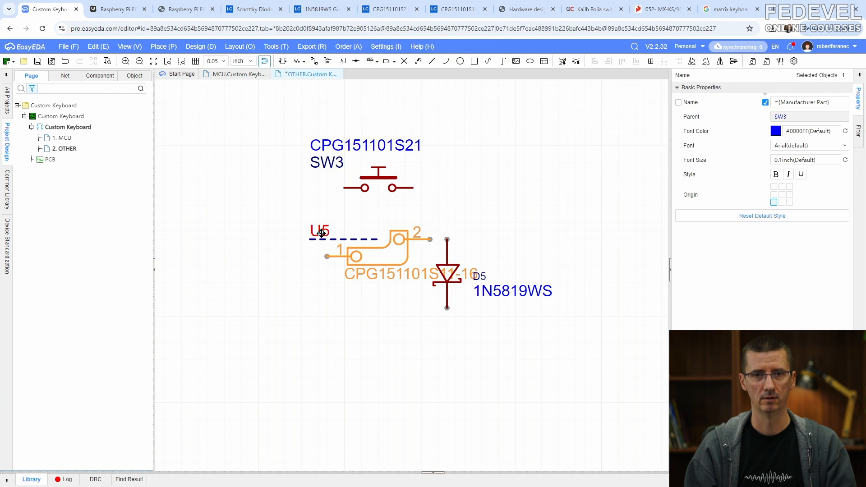
drag(361, 277, 326, 217)
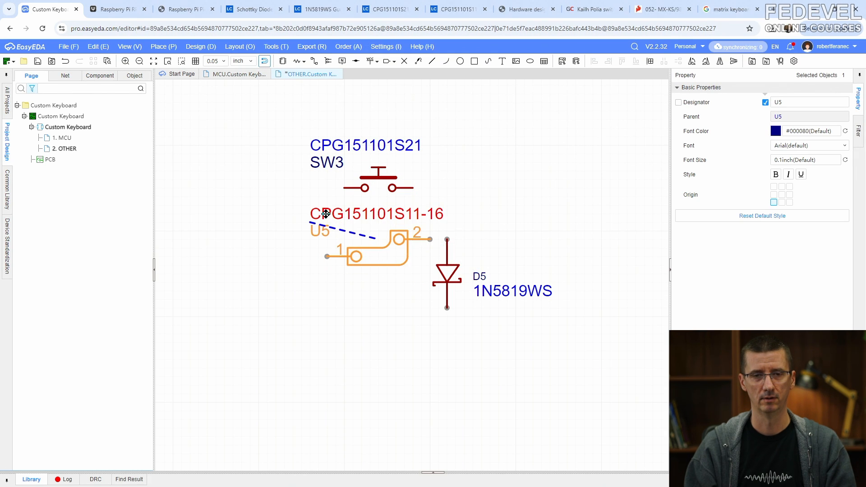
drag(499, 291, 371, 299)
drag(475, 276, 393, 282)
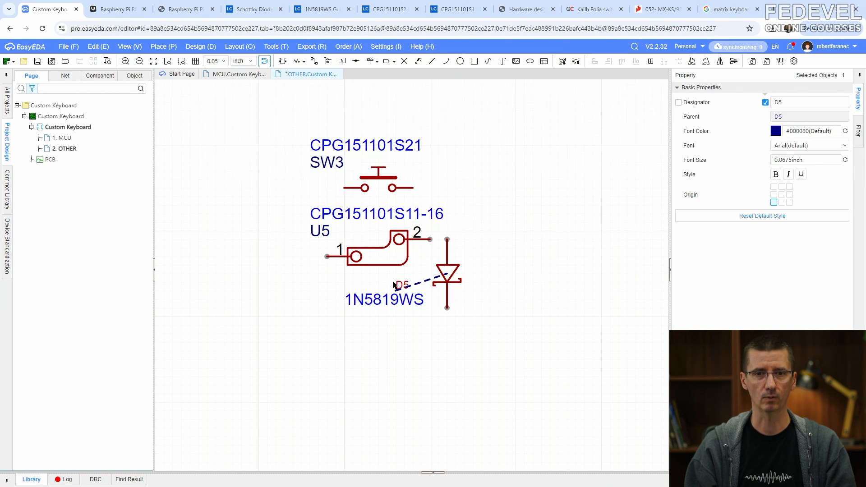
click(497, 183)
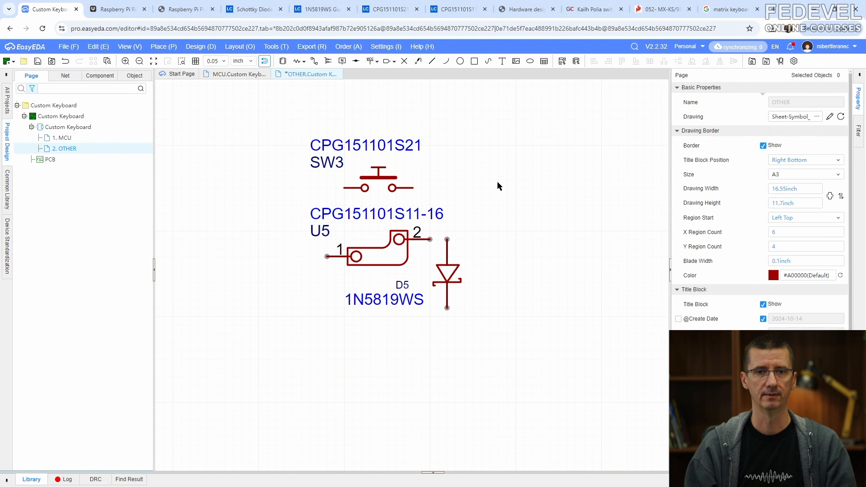
- Fit the whole OTHER page in view and save the schematic with the placed diode
click(130, 46)
click(137, 84)
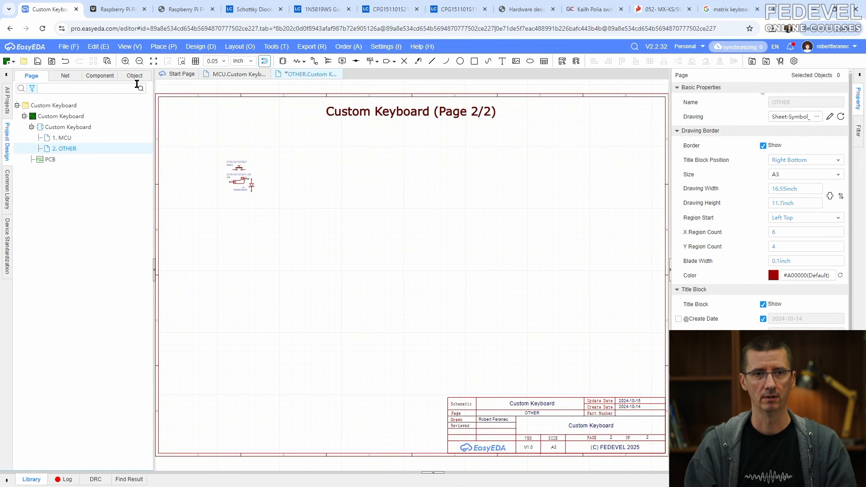
click(38, 61)
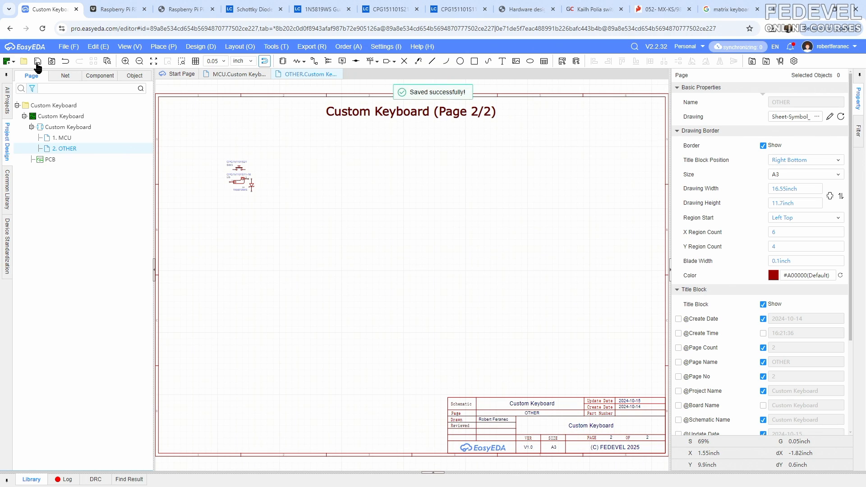
- Switch to the QMK Firmware documentation page for the Raspberry Pi RP2040
click(119, 10)
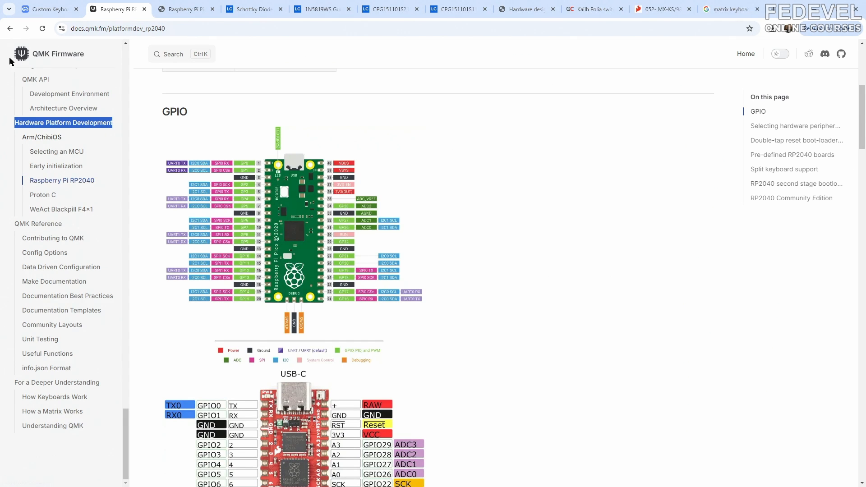
- Search Google for "qmk matrix" and open QMK's "How a Keyboard Matrix Works" page
click(732, 11)
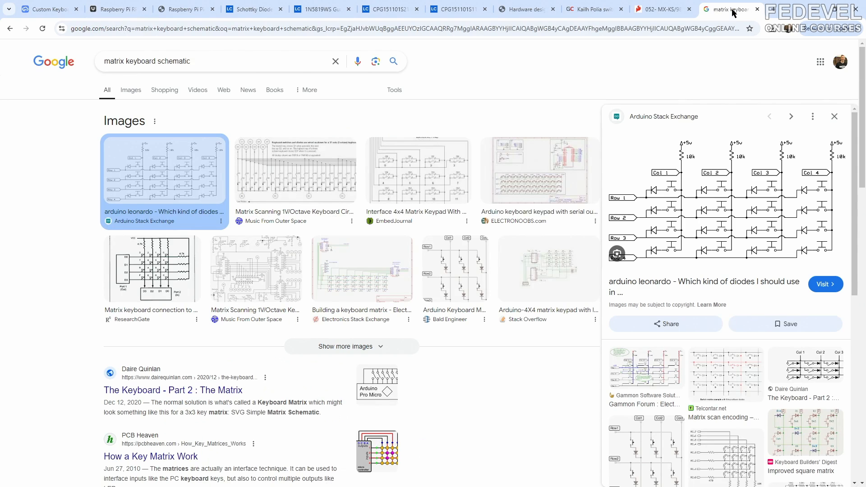
click(335, 61)
text(qm)
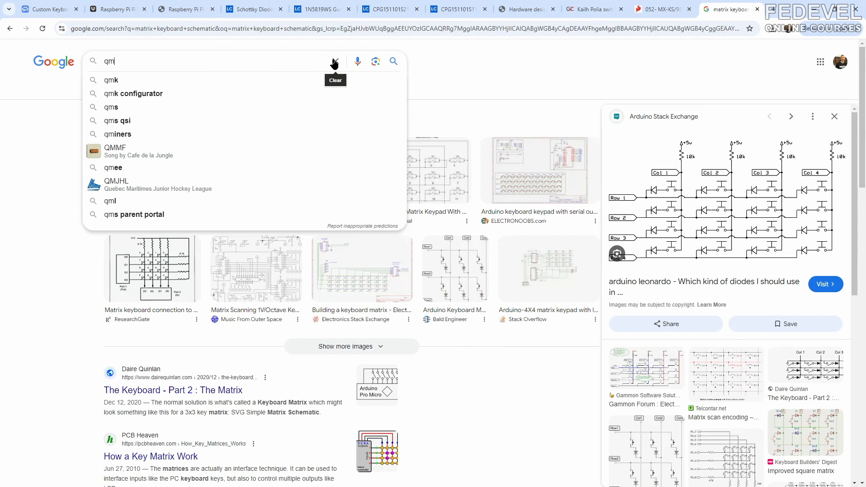
text(k matrix)
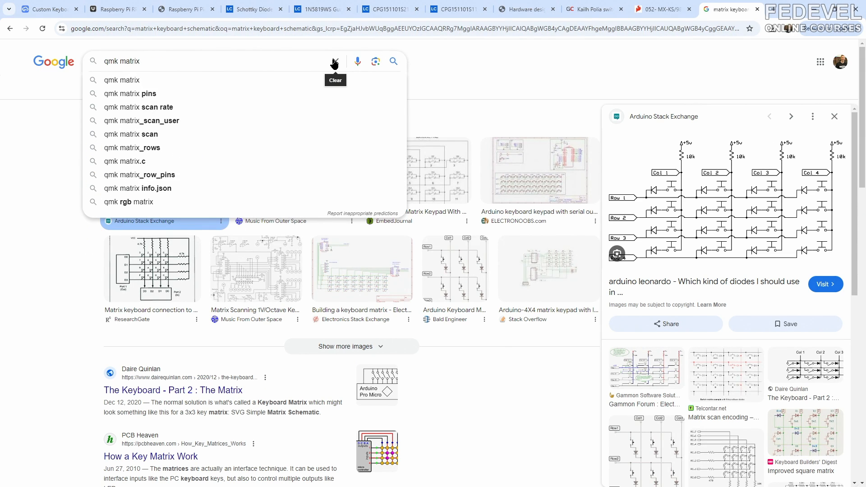
key(Return)
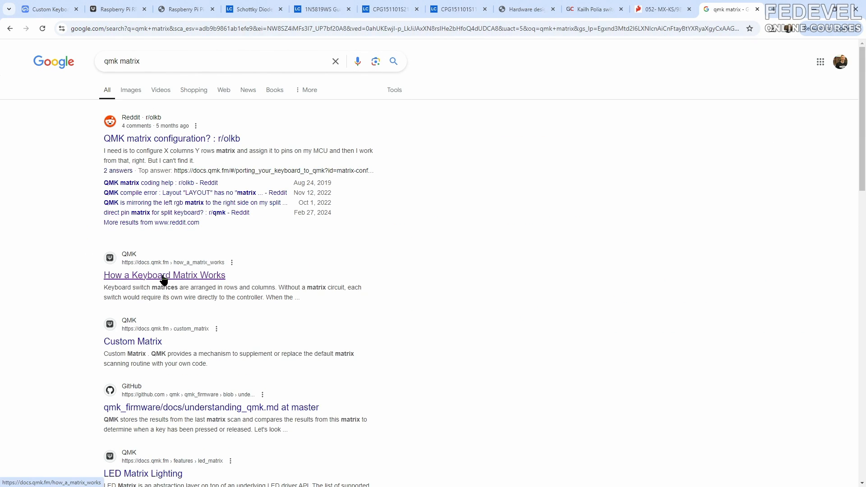
- Examine the QMK article's matrix diagrams and its explanation of placing a diode after each keyswitch
drag(166, 101, 356, 100)
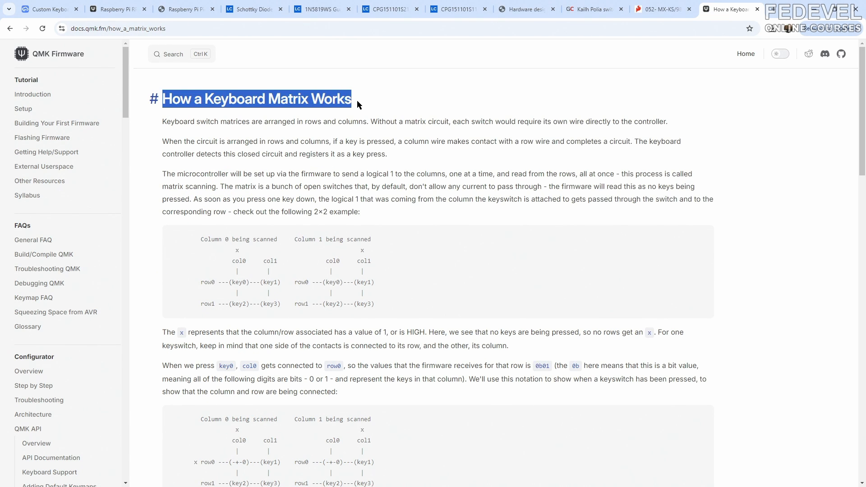
scroll(384, 130, down, 2)
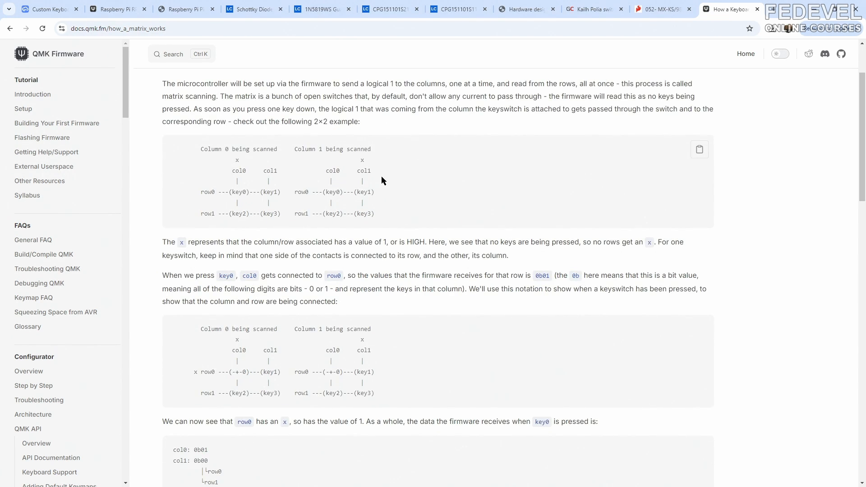
scroll(382, 178, down, 11)
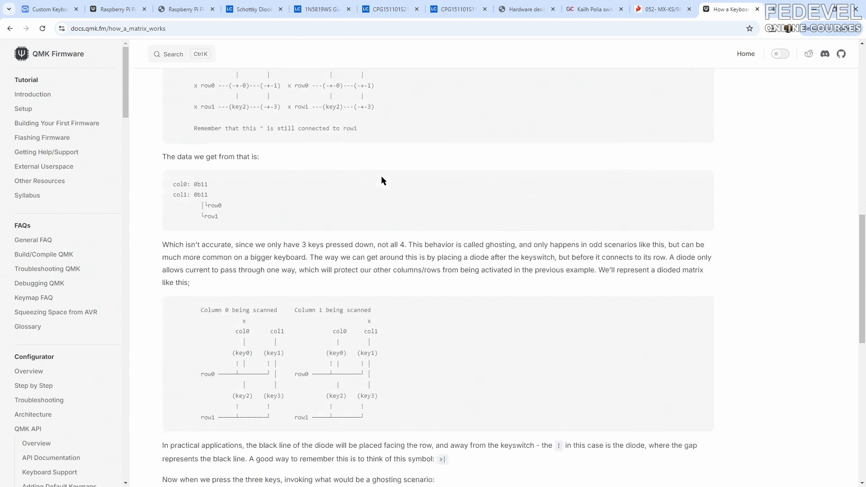
scroll(381, 180, down, 10)
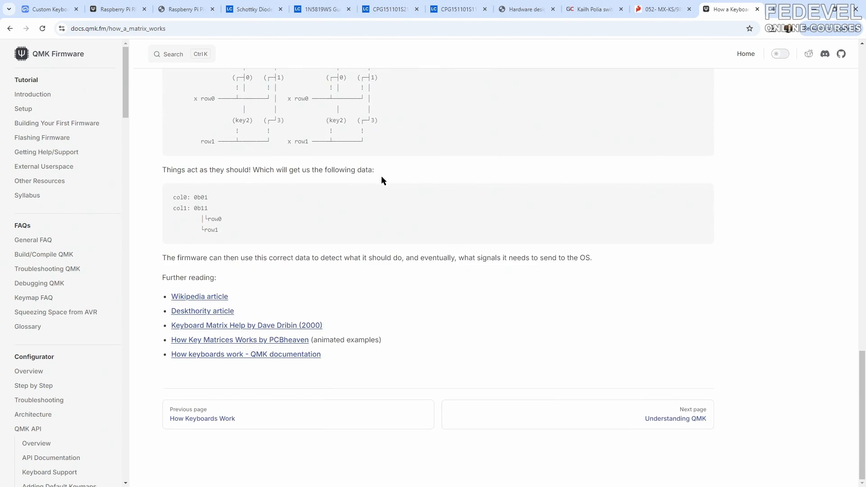
scroll(382, 178, up, 9)
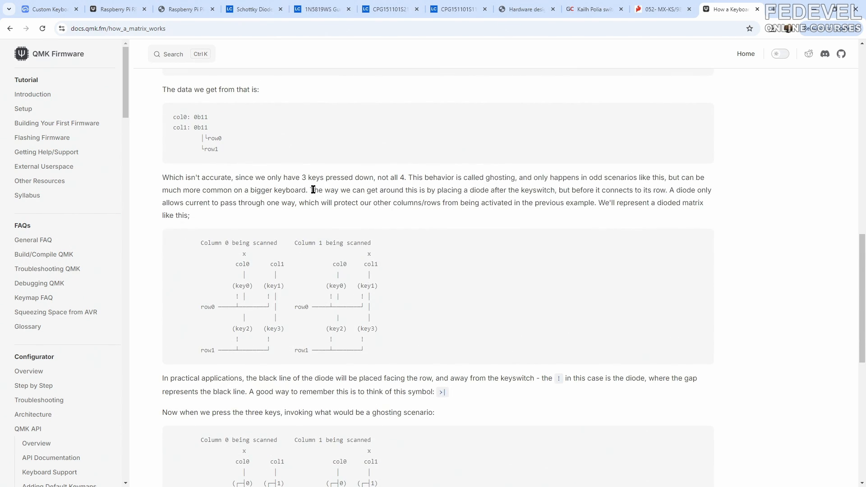
drag(310, 190, 557, 192)
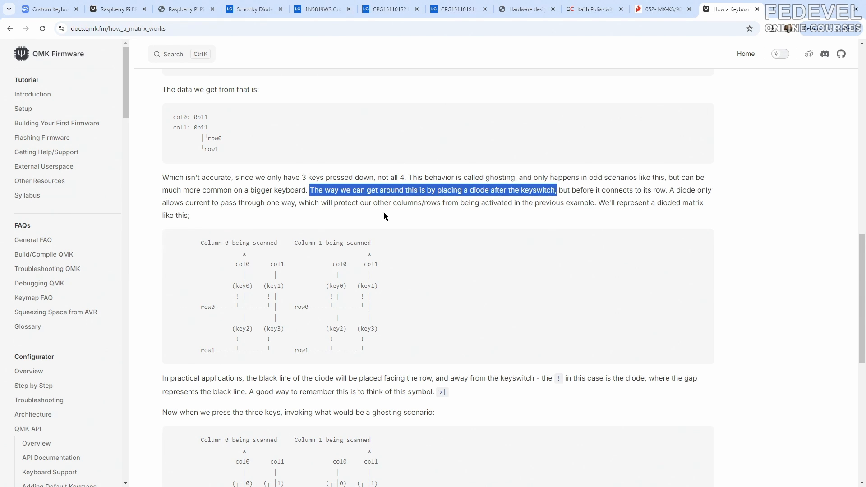
scroll(384, 212, up, 15)
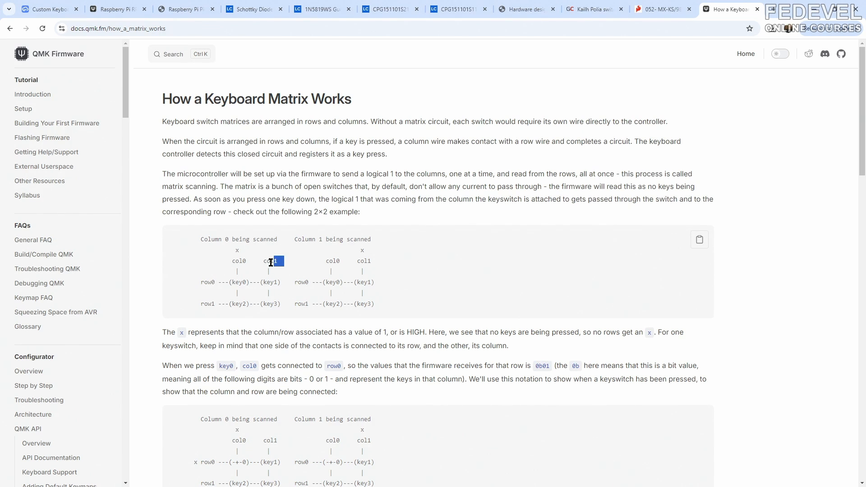
drag(270, 263, 193, 275)
- Switch to the EasyEDA schematic and wire pin 2 of U5 to the upper pin of diode D5
click(49, 10)
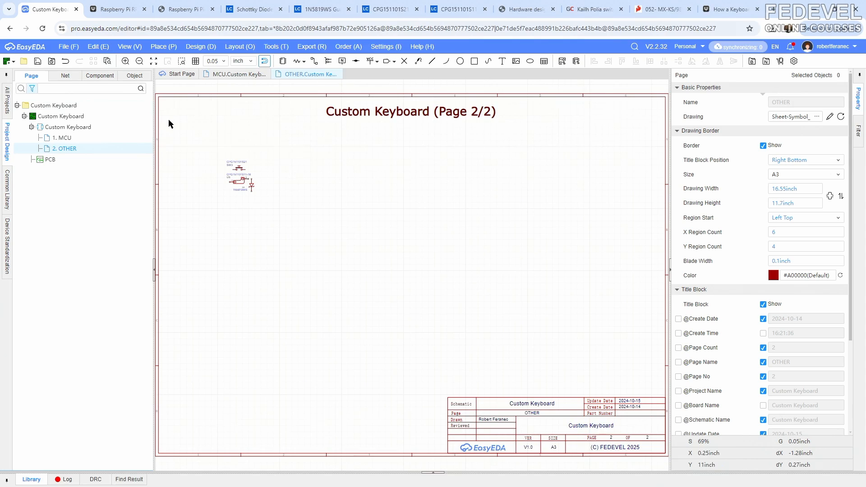
scroll(213, 165, up, 6)
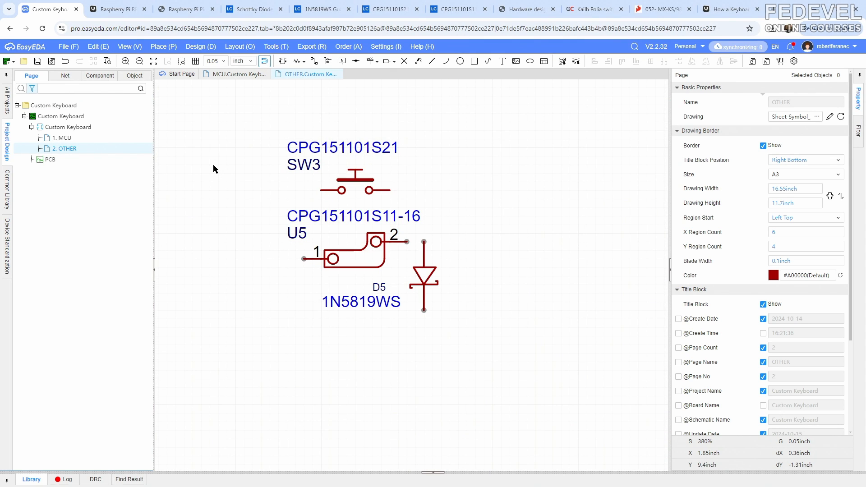
click(314, 61)
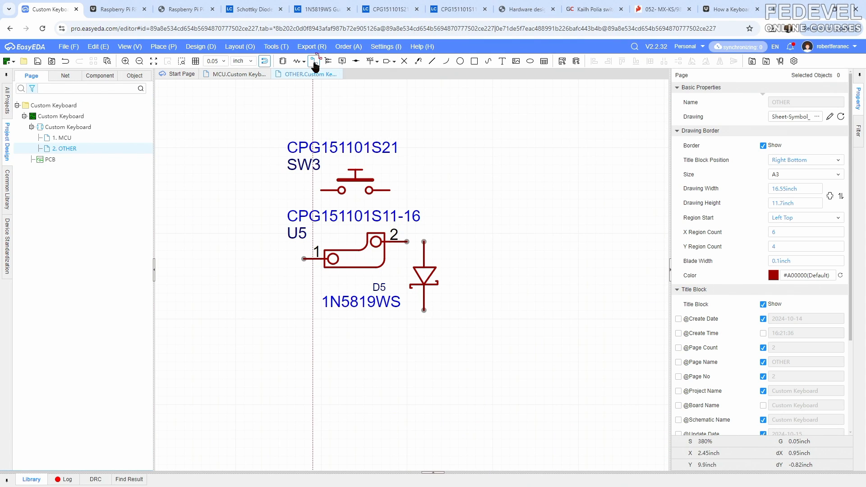
click(407, 241)
click(424, 241)
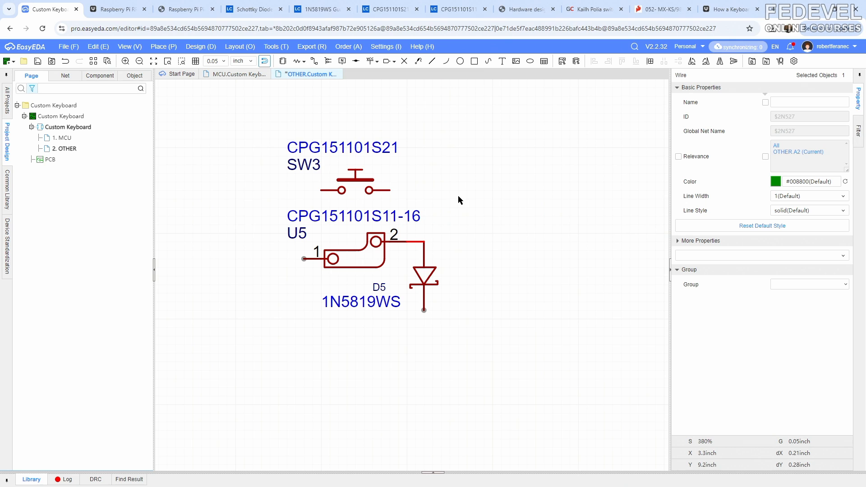
key(Escape)
- Copy the SW3, U5 and D5 group with its wire and paste it twice to form a horizontal row of three
drag(228, 109, 481, 342)
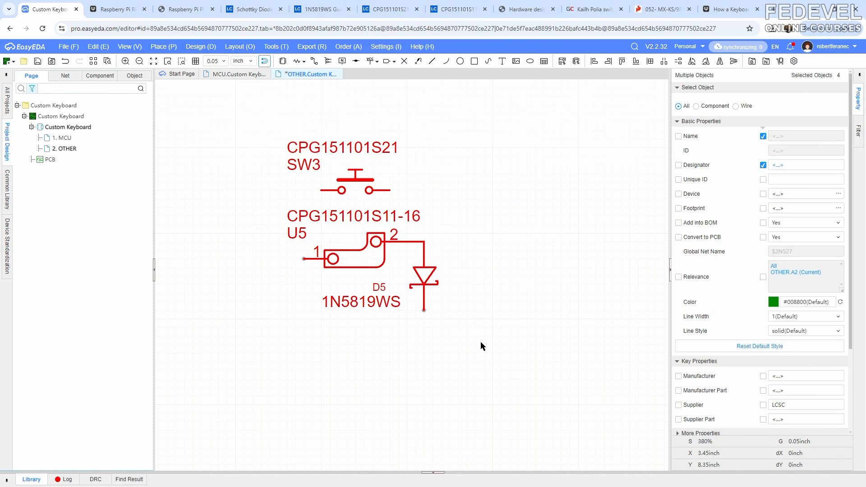
right_click(371, 253)
click(406, 277)
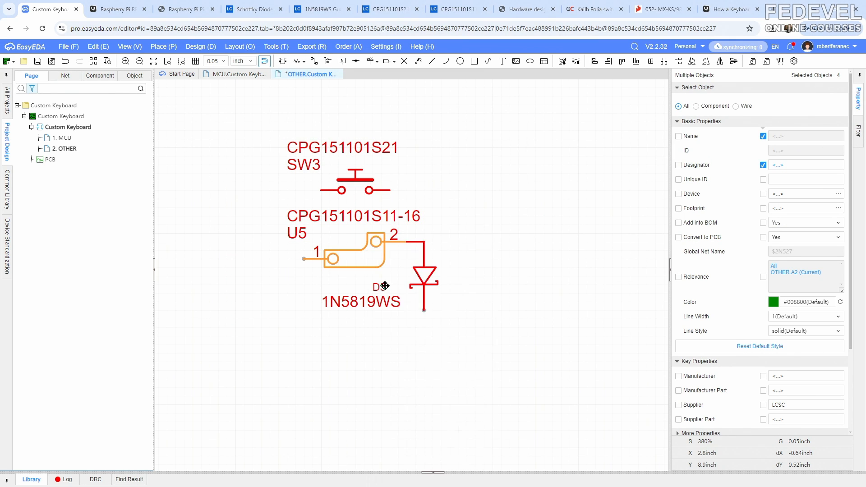
scroll(218, 215, down, 4)
right_click(284, 140)
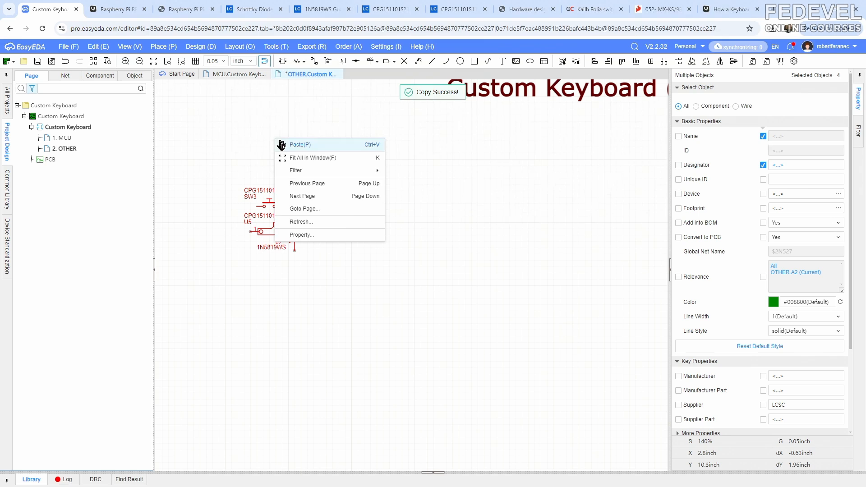
click(285, 141)
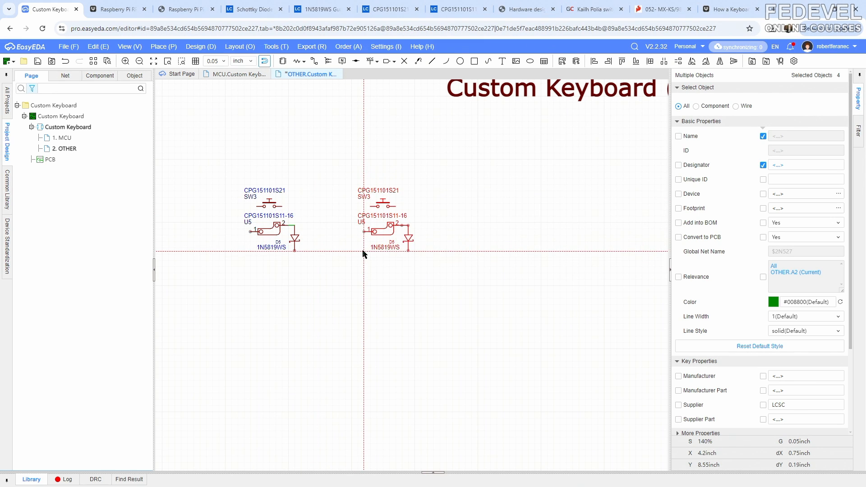
scroll(412, 253, up, 2)
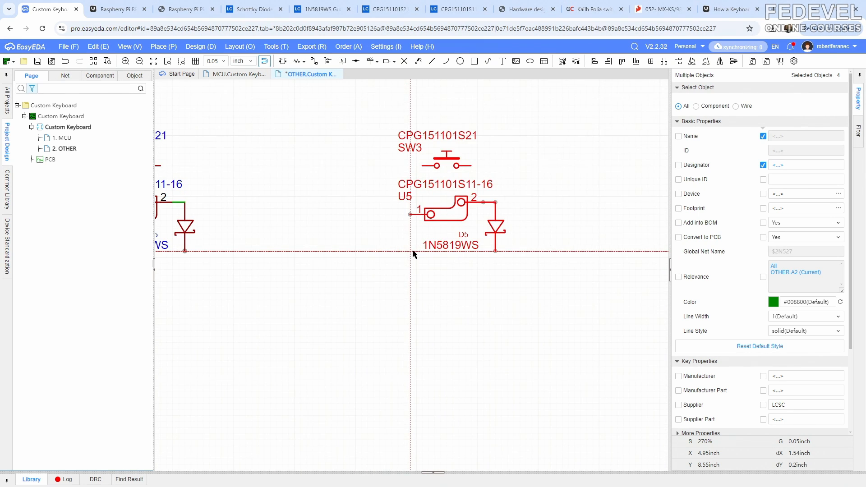
click(284, 253)
right_click(426, 214)
click(433, 220)
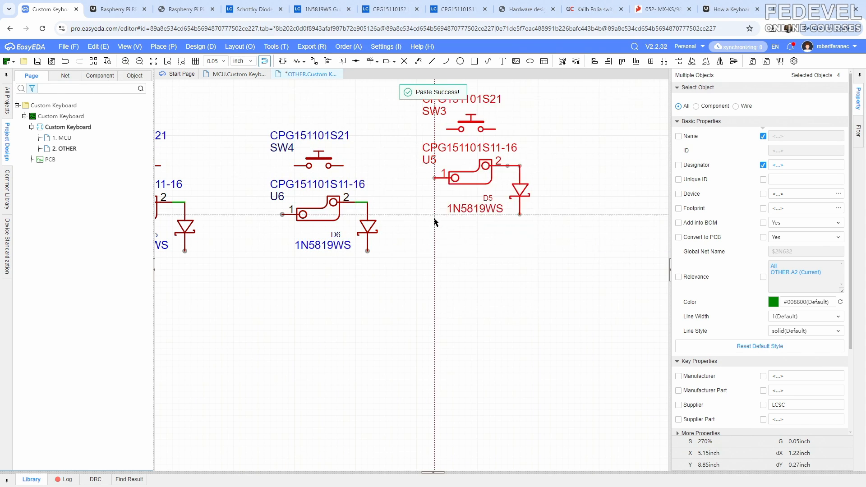
click(464, 254)
- Copy the row of three switch-and-diode groups and paste it directly below as an aligned second row
scroll(514, 298, down, 5)
drag(317, 213, 555, 304)
right_click(515, 265)
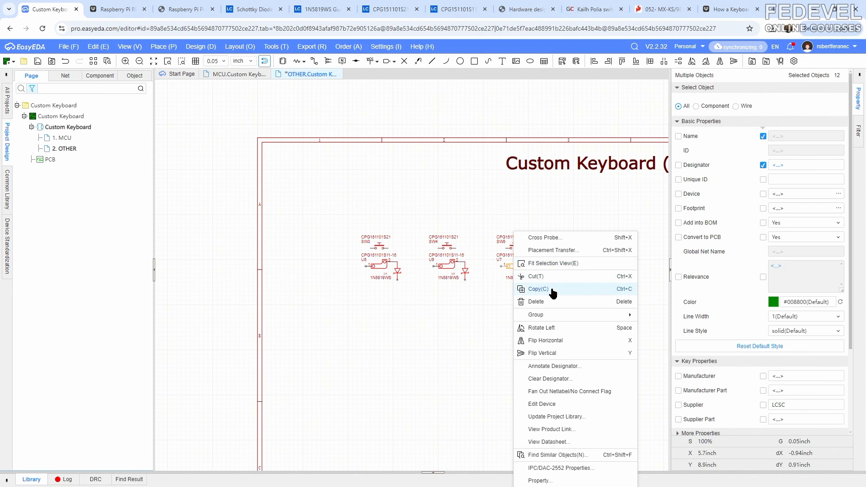
click(536, 289)
right_click(454, 298)
click(467, 303)
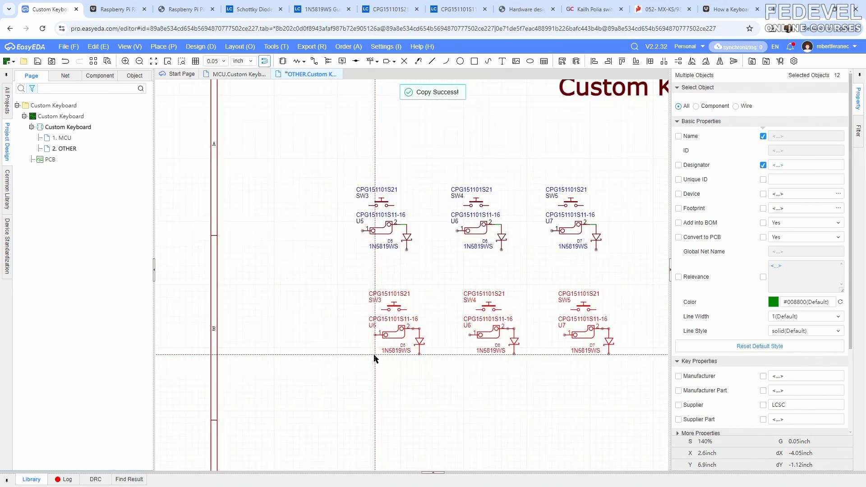
scroll(373, 352, up, 3)
scroll(360, 296, up, 2)
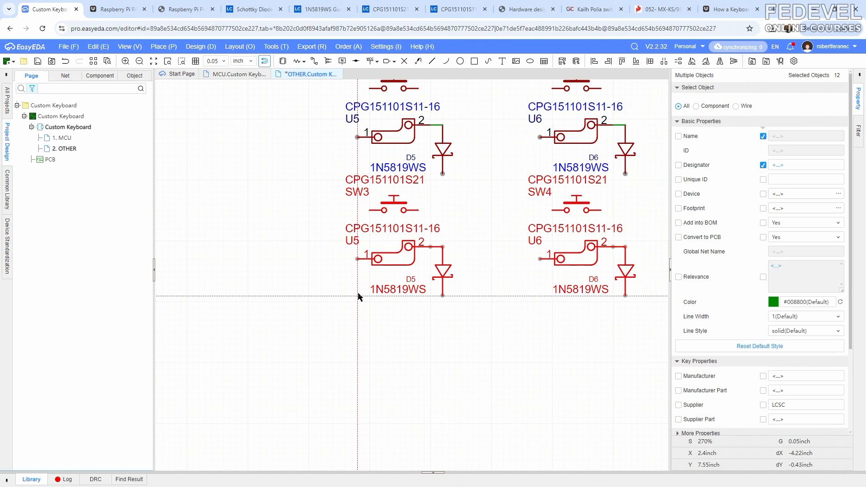
click(359, 309)
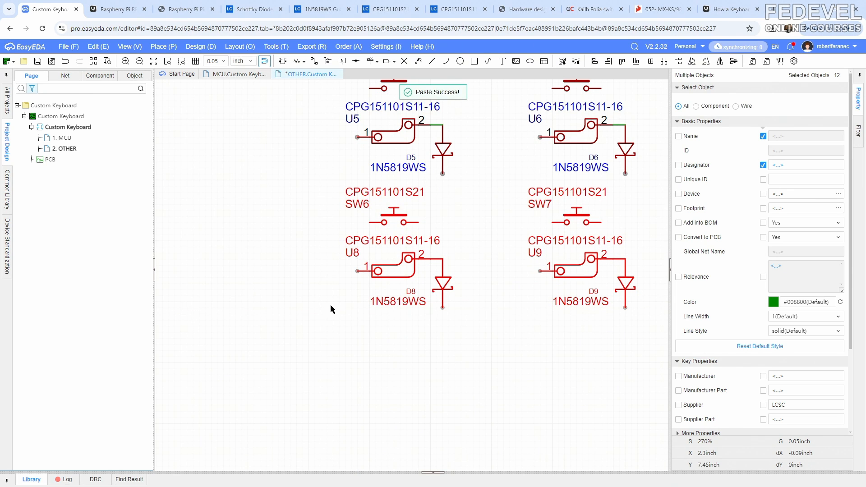
- Paste the copied row again below the second row to complete a 3×3 grid of switch groups
right_click(264, 296)
click(271, 299)
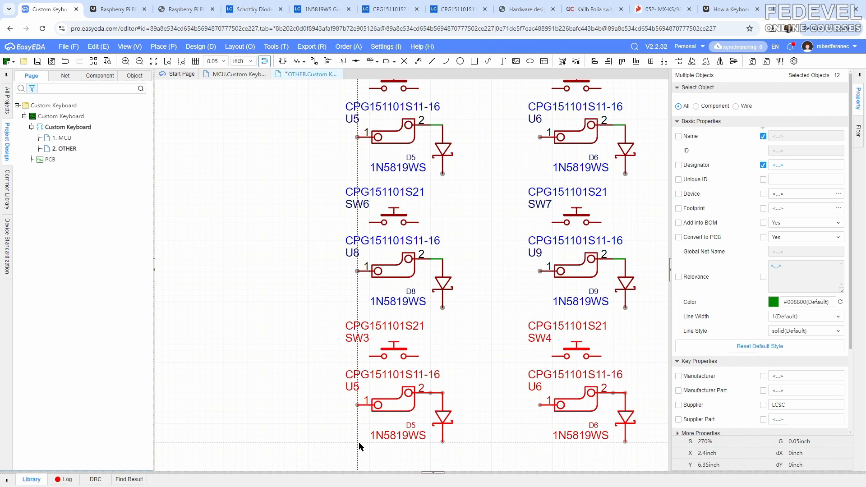
click(359, 441)
scroll(318, 280, down, 5)
click(276, 149)
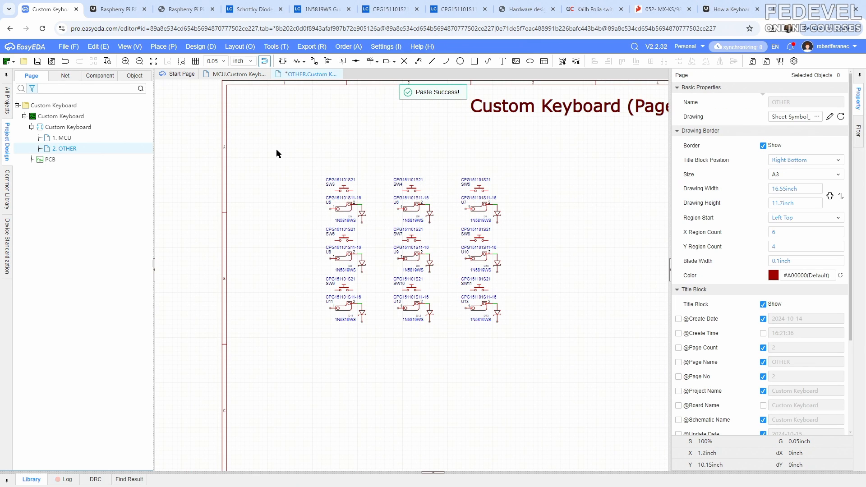
- Fit the whole page in view and save the schematic
click(129, 46)
click(135, 59)
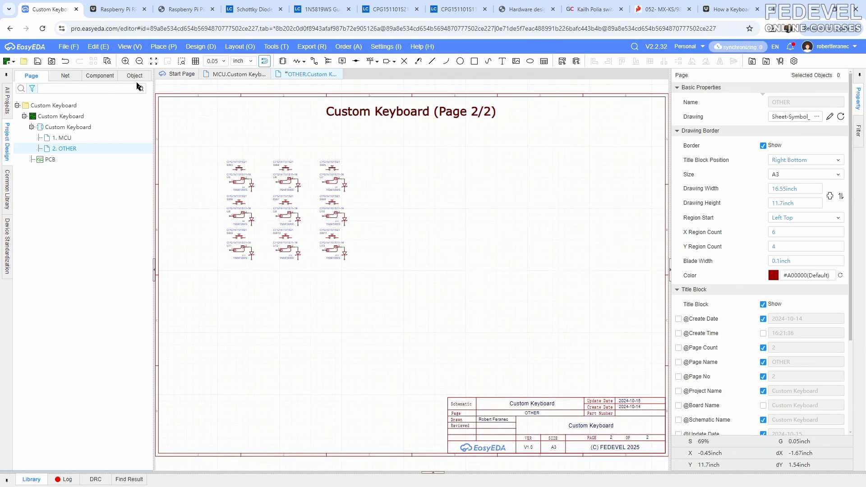
click(38, 63)
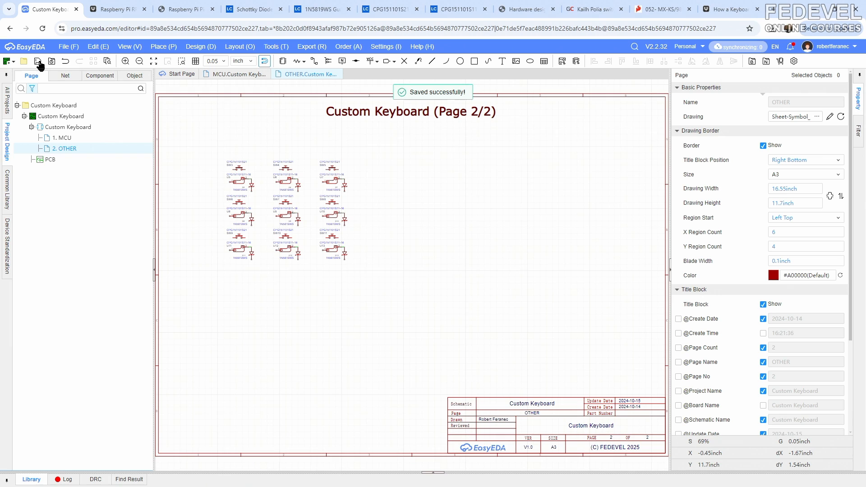
- Draw a vertical wire about 4.2 inch long beside the first switch column, from above SW3 to below U11, with short horizontal ends
click(314, 62)
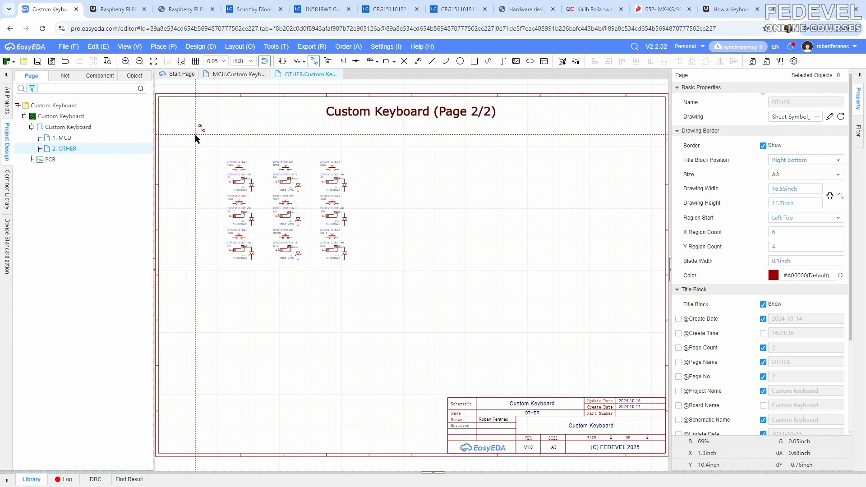
scroll(201, 140, up, 5)
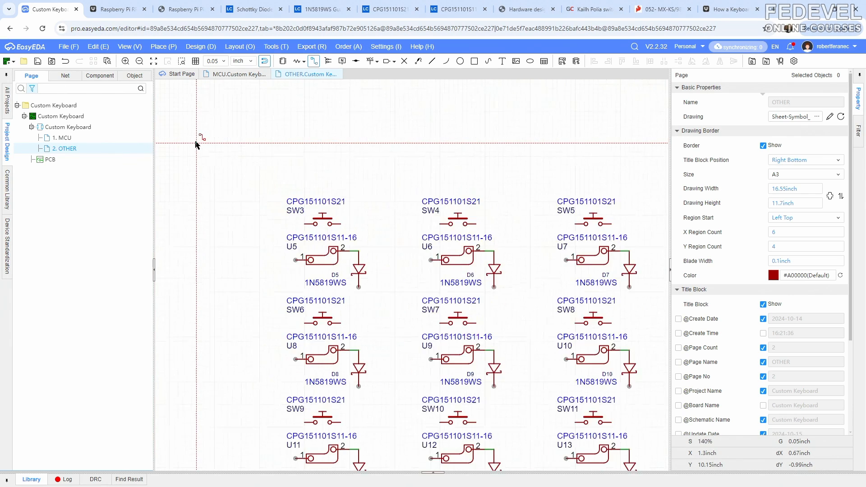
click(282, 168)
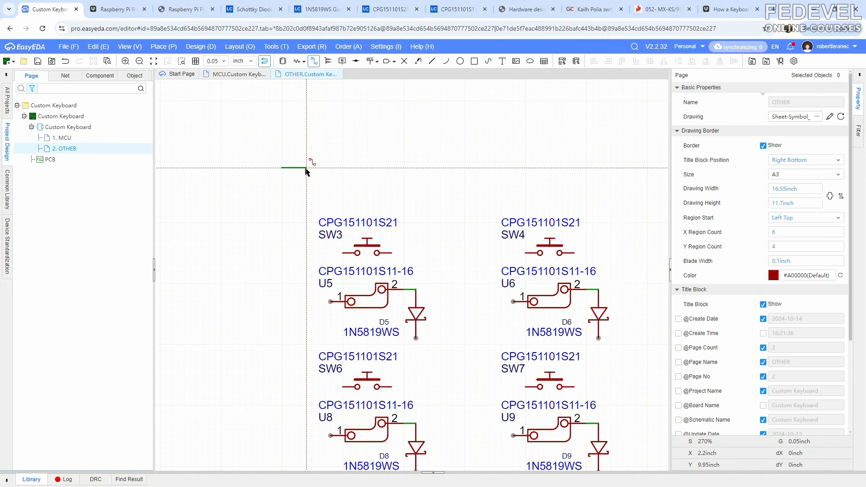
right_drag(306, 329, 316, 90)
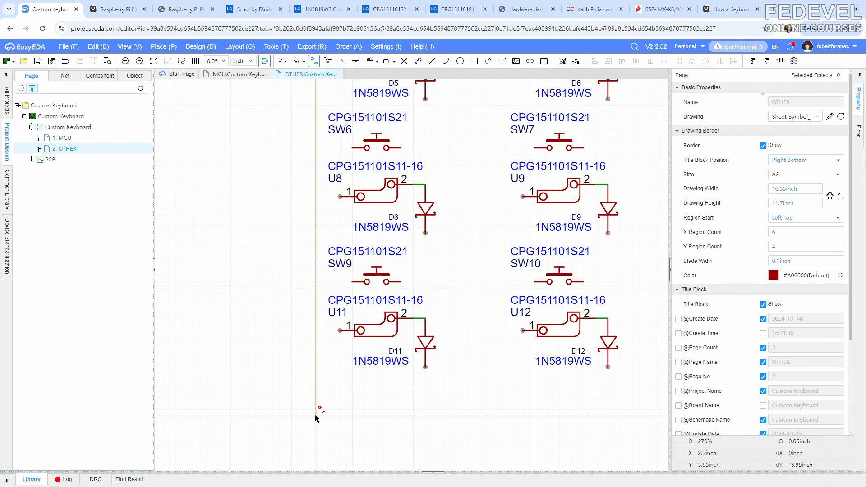
right_drag(315, 416, 329, 294)
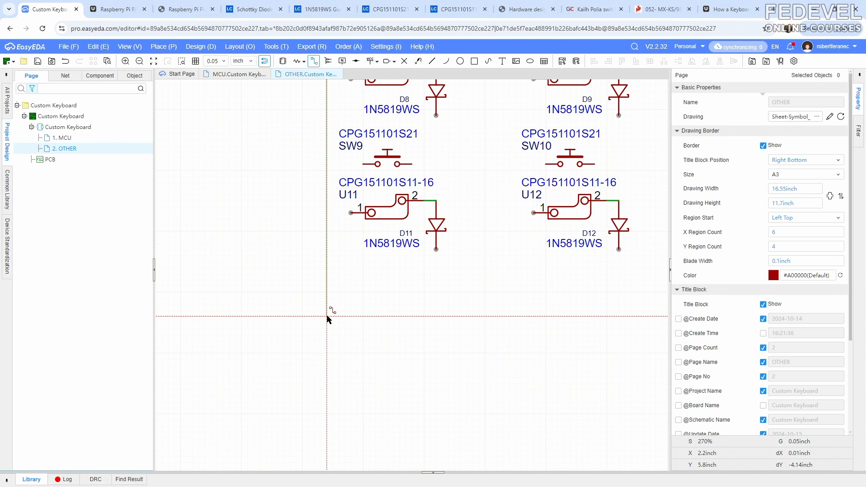
click(387, 322)
scroll(373, 361, down, 5)
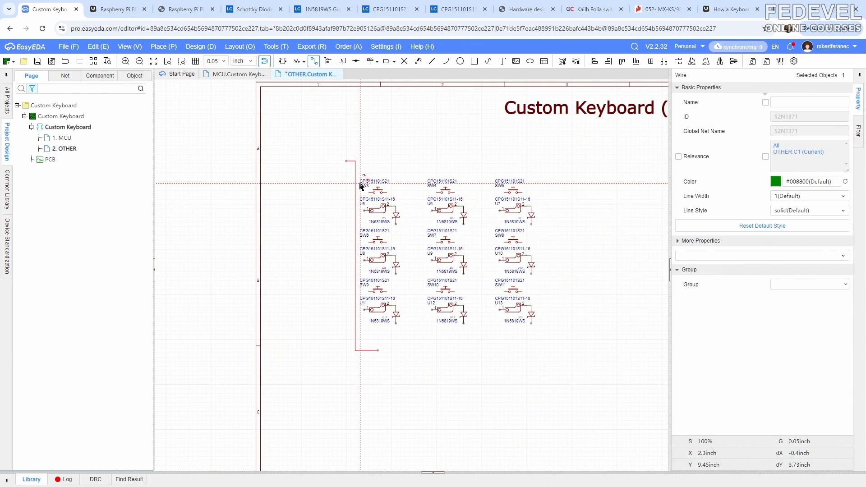
- Wire pin 1 of U5, U8 and U11 to the vertical column wire beside the first switch column
scroll(361, 185, up, 6)
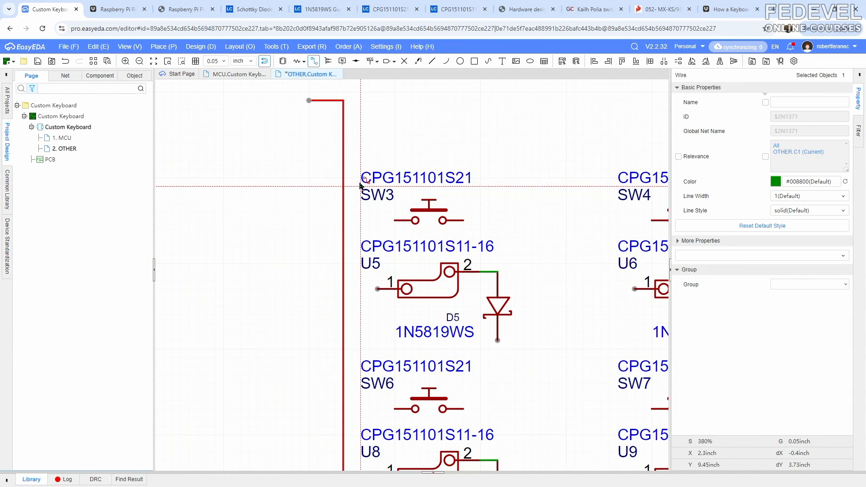
click(344, 290)
scroll(278, 231, down, 2)
scroll(288, 395, up, 1)
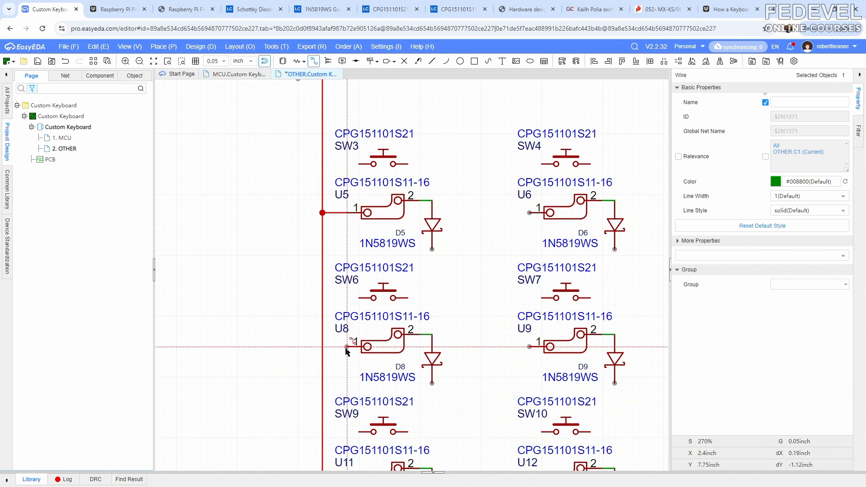
click(347, 348)
click(322, 347)
right_drag(271, 378, 278, 247)
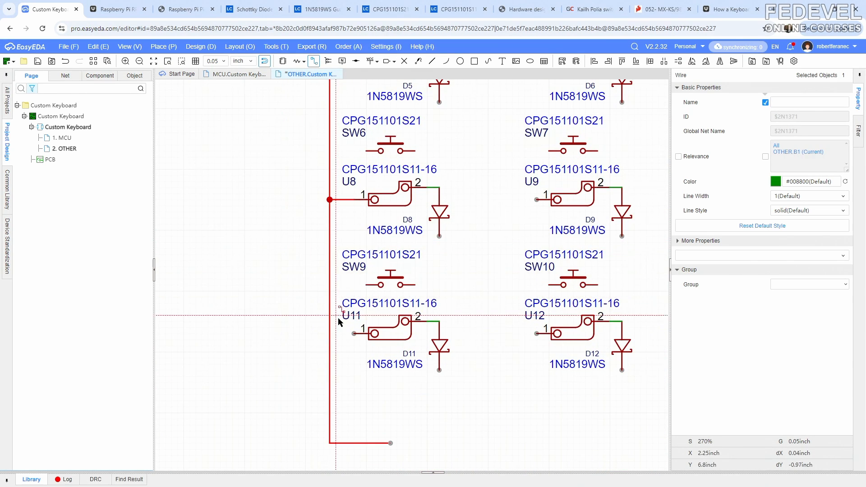
scroll(294, 299, down, 5)
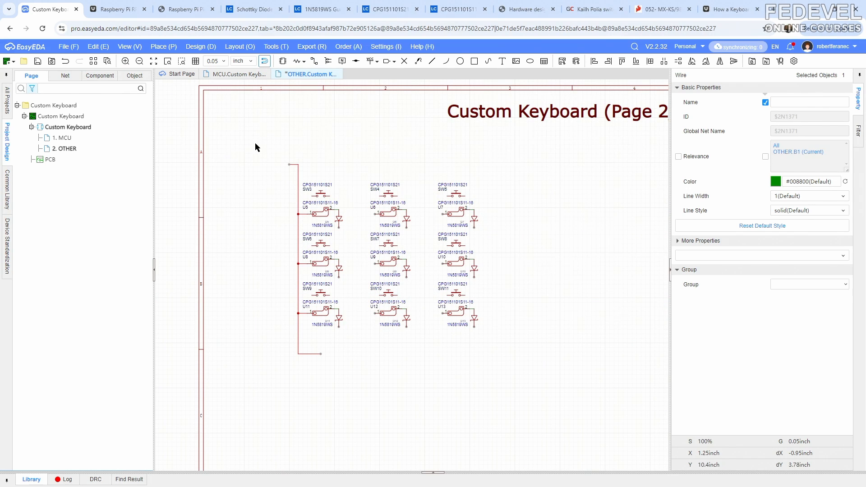
- Copy the first column's wire with its branches and paste it aligned onto pin 1 of U6, U9 and U12
drag(257, 138, 279, 159)
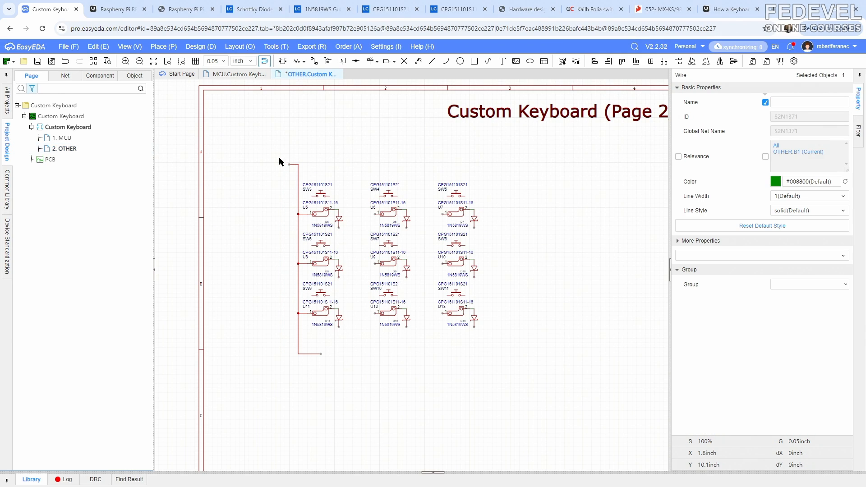
right_click(298, 175)
click(311, 232)
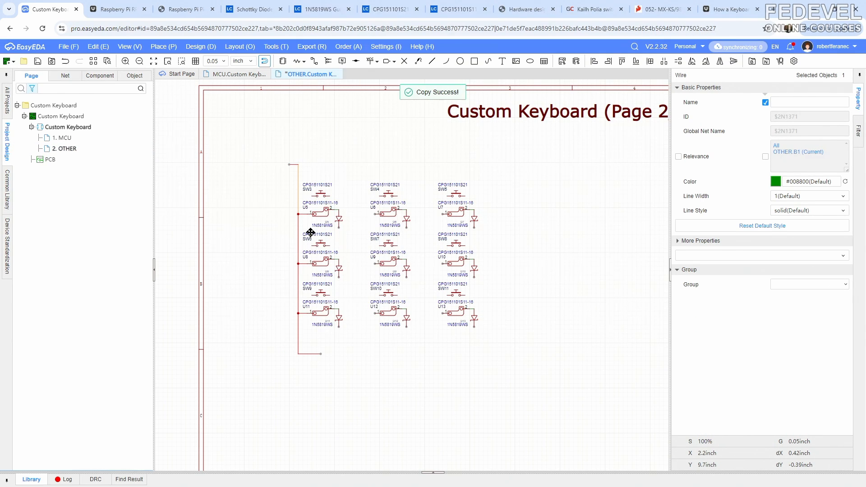
right_click(325, 163)
click(332, 165)
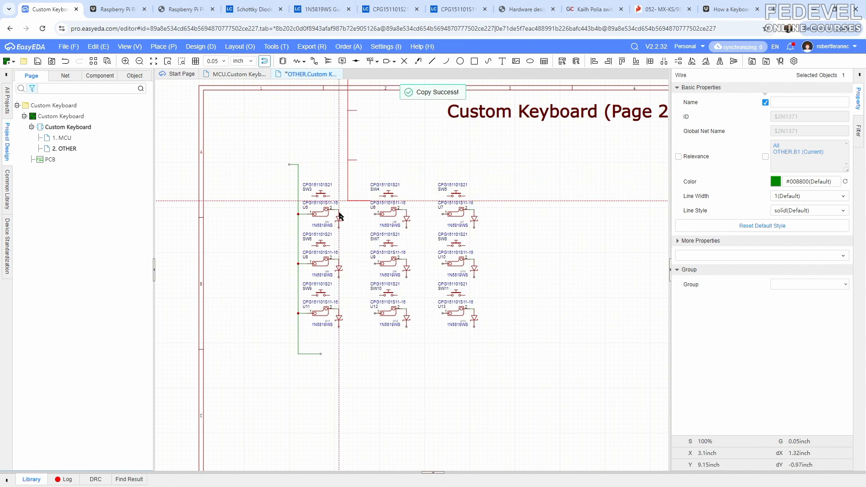
scroll(356, 350, up, 3)
scroll(357, 349, up, 1)
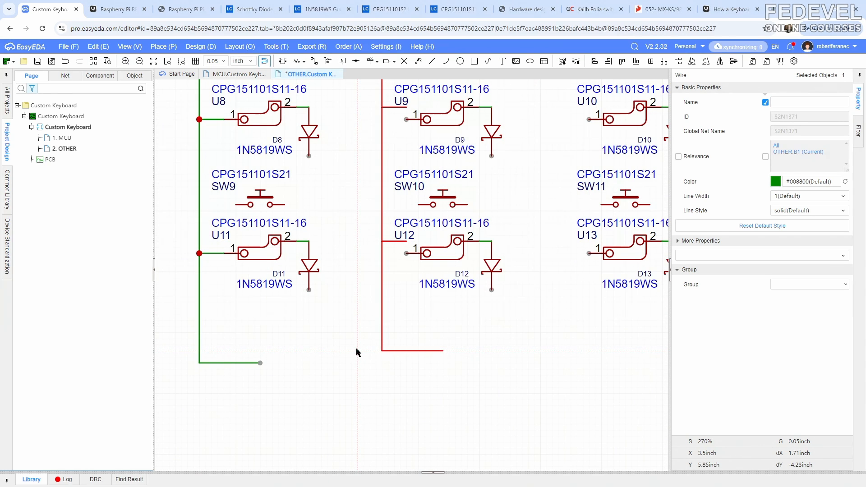
click(356, 364)
- Paste the column wire again at the third switch column, joining pin 1 of U7, U10 and U13
right_click(335, 343)
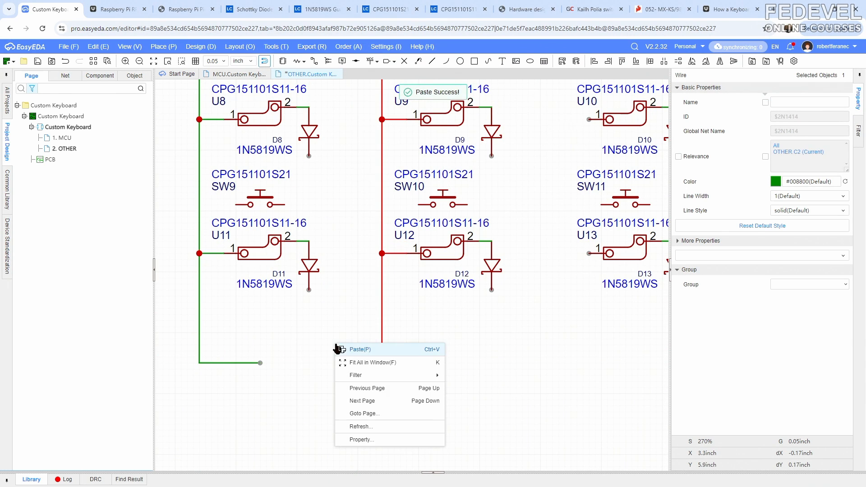
click(340, 350)
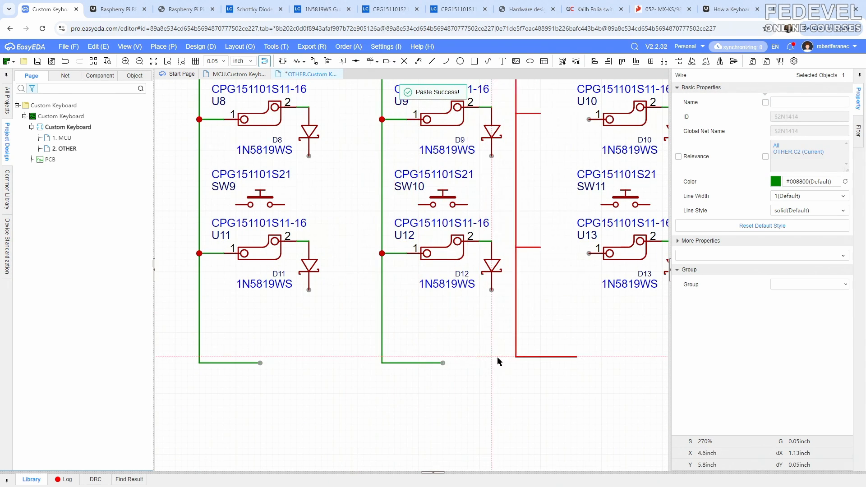
click(539, 363)
- Deselect the pasted wire, fit the whole page in view and save the schematic
scroll(502, 368, down, 3)
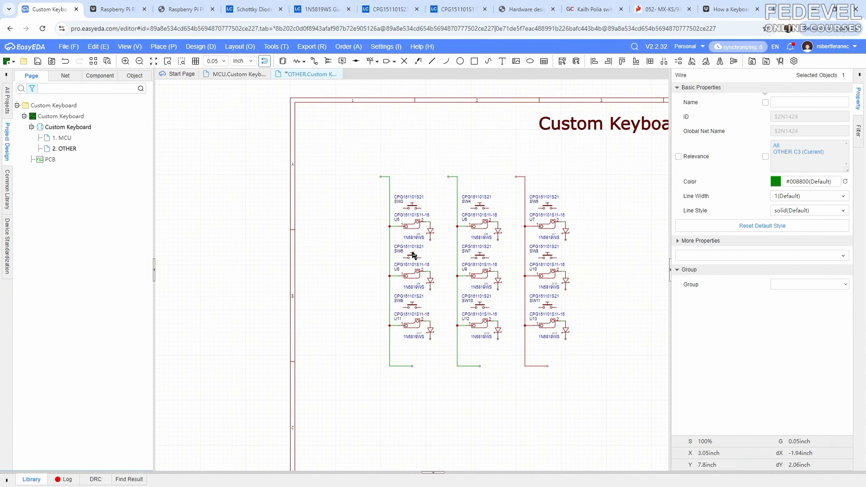
click(344, 182)
click(132, 47)
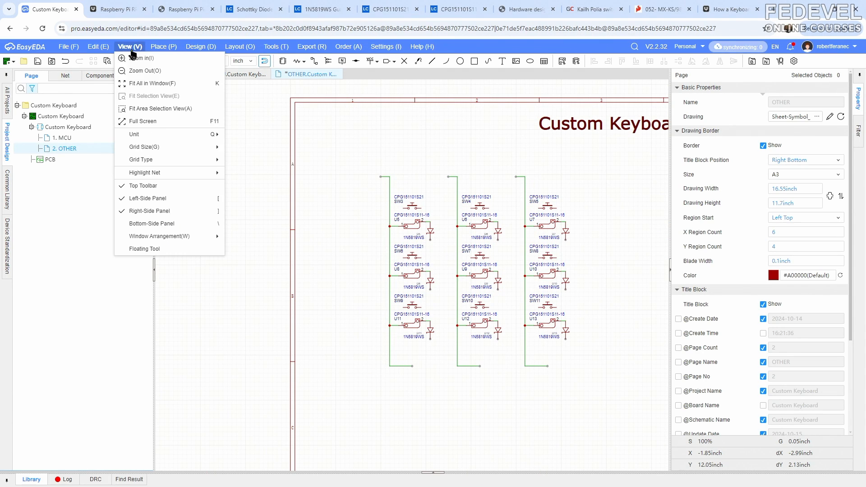
click(129, 83)
click(38, 63)
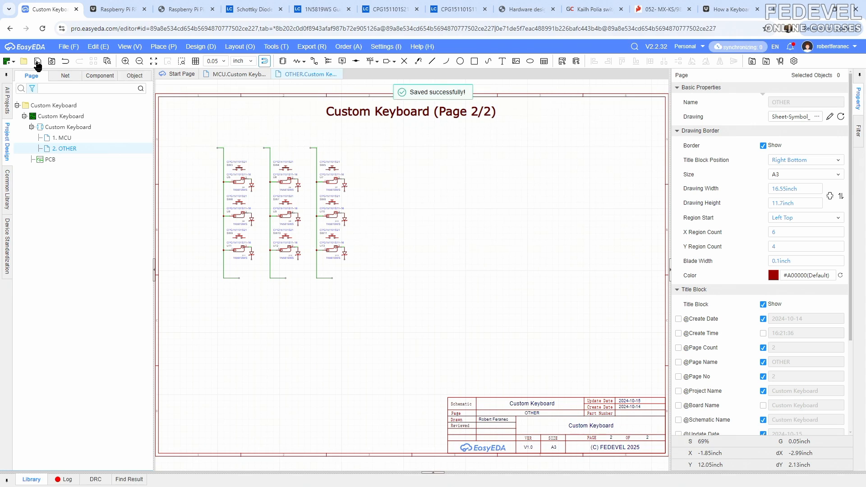
- Draw a horizontal row wire about 4.3 inch long from D7's lower pin through D6 and D5, ending beyond the first column wire
scroll(216, 172, up, 5)
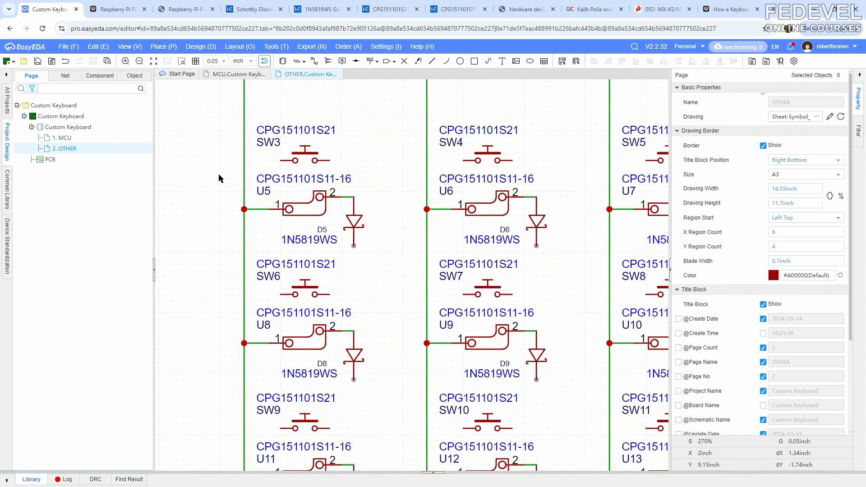
scroll(219, 174, down, 1)
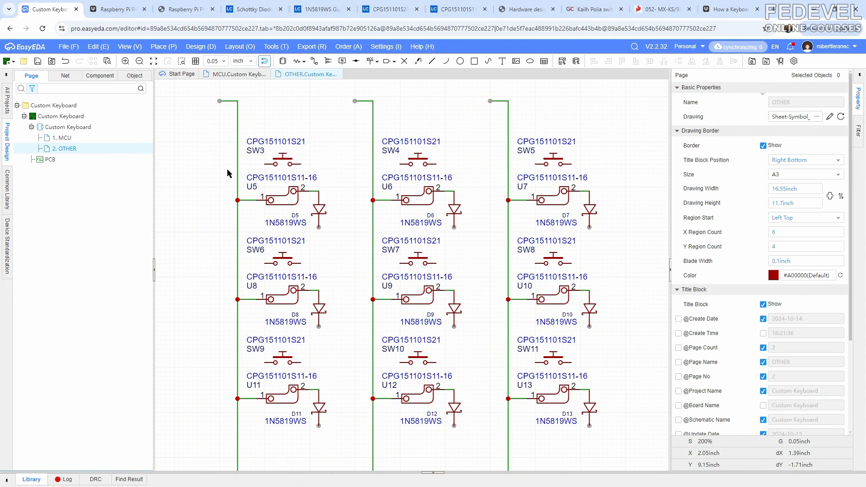
click(314, 61)
click(589, 228)
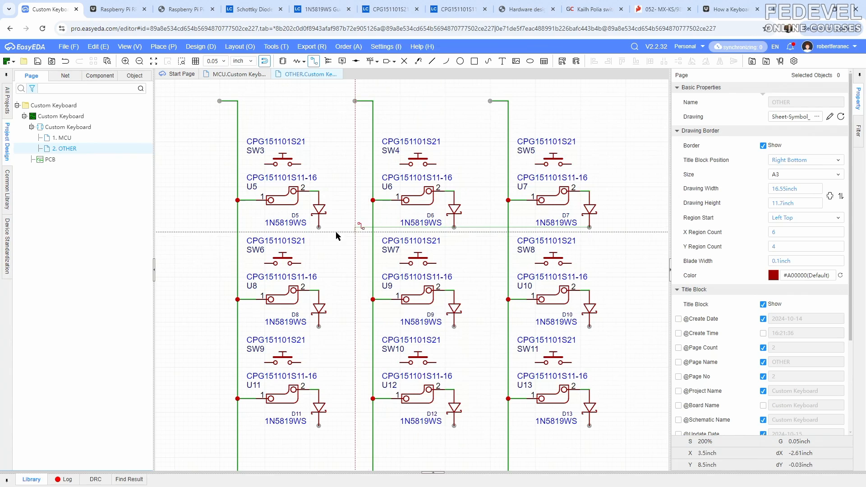
scroll(207, 228, up, 5)
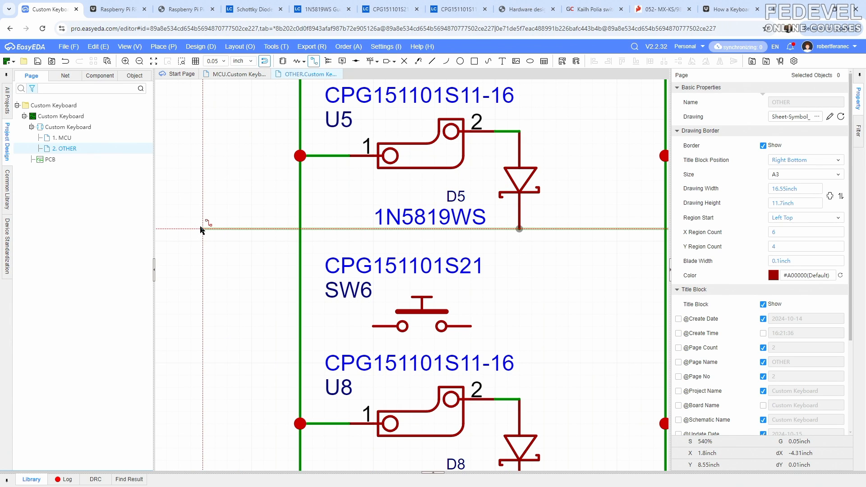
double_click(201, 228)
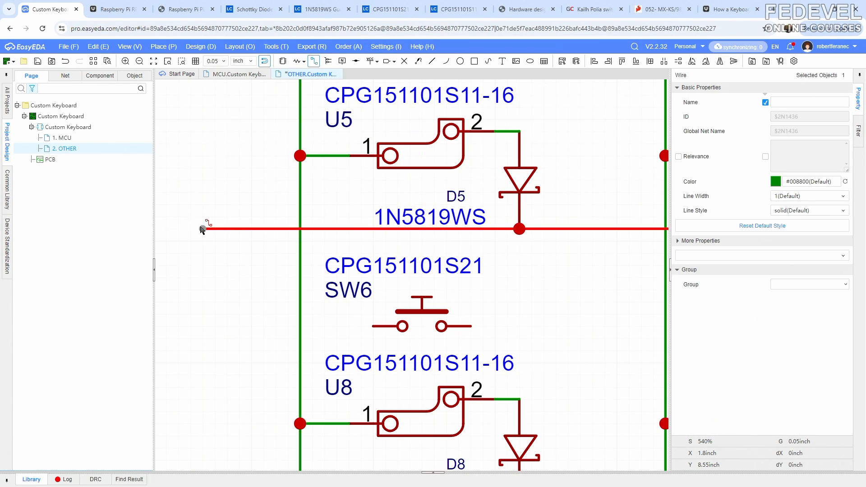
- Draw matching row wires from D10 through D9 and D8, and from D13 through D12 and D11, ending level with the first row wire
scroll(203, 228, down, 6)
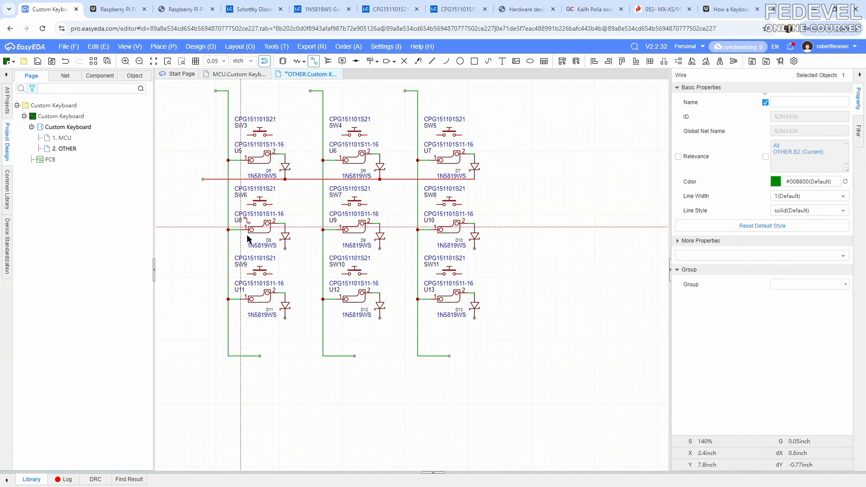
click(475, 249)
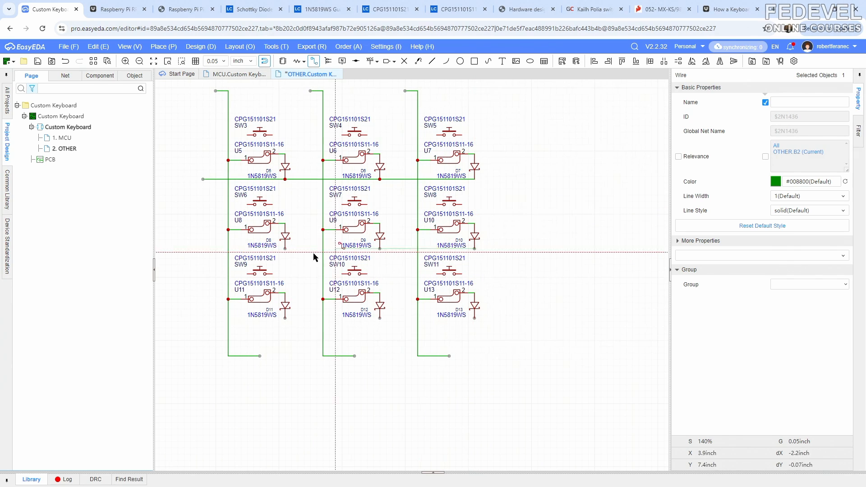
double_click(203, 249)
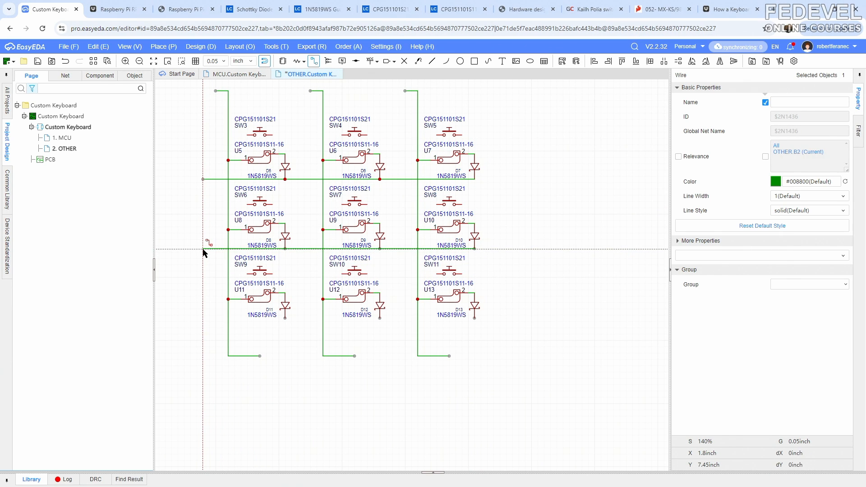
click(475, 318)
double_click(203, 318)
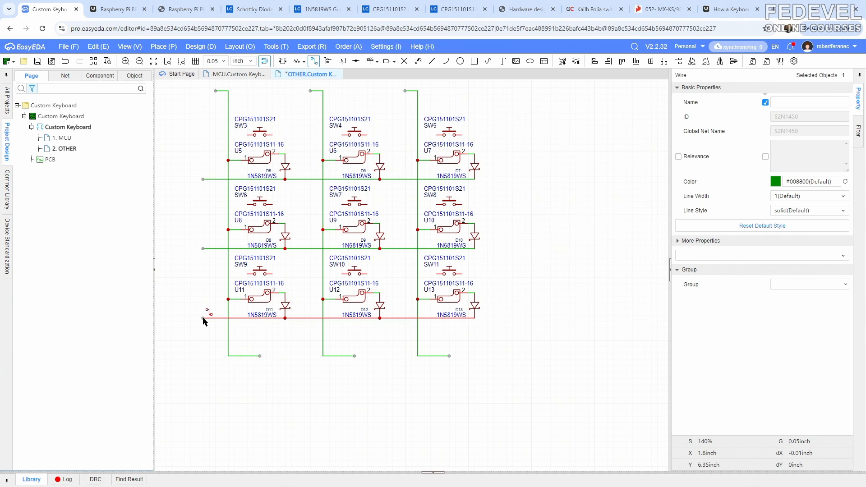
key(Escape)
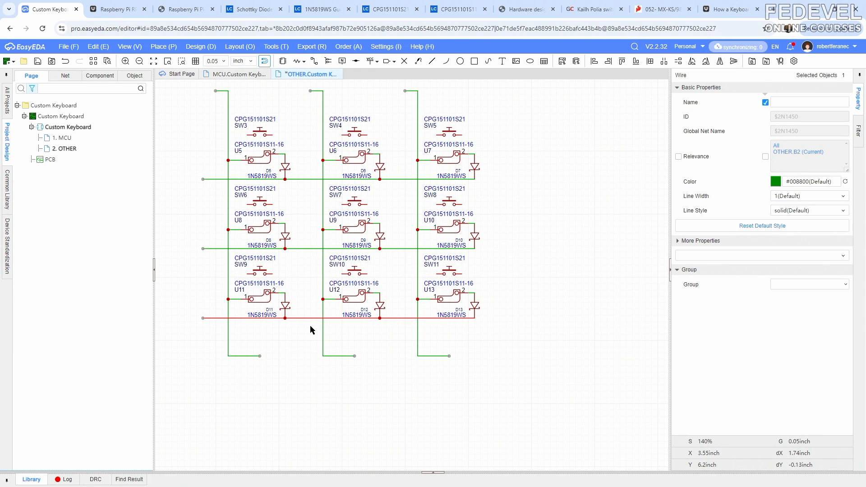
- Fit the whole page in view and save the schematic with the finished row wires
click(180, 123)
click(130, 46)
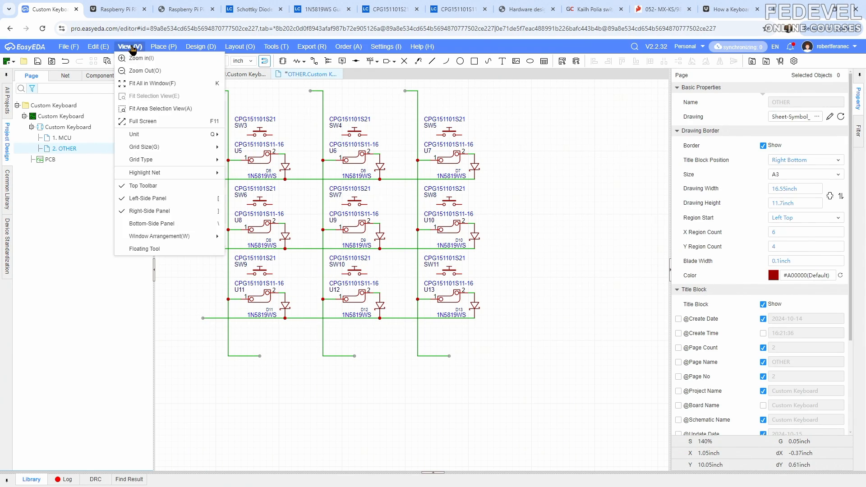
click(134, 84)
click(37, 62)
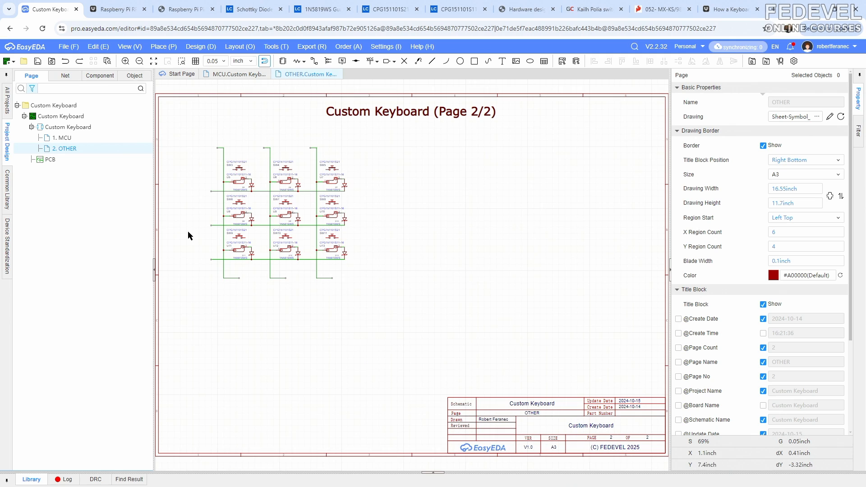
- Review the MCU schematic page and check the column and row naming in the QMK keyboard matrix article
click(68, 138)
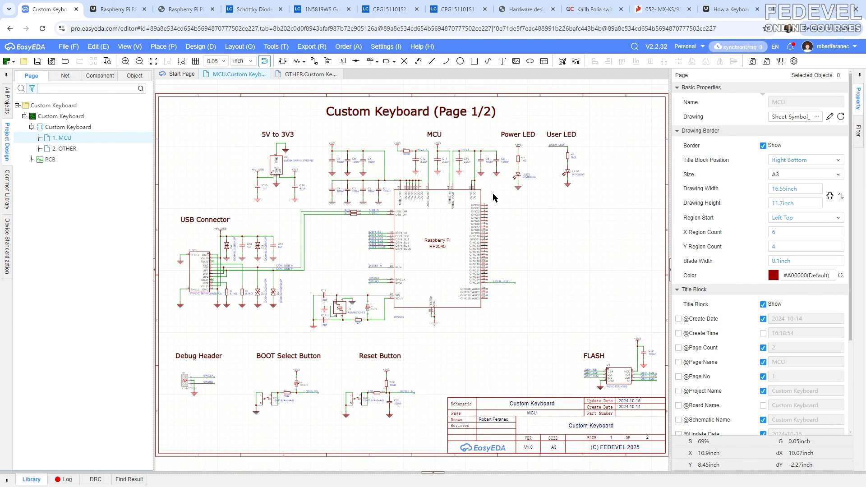
click(730, 9)
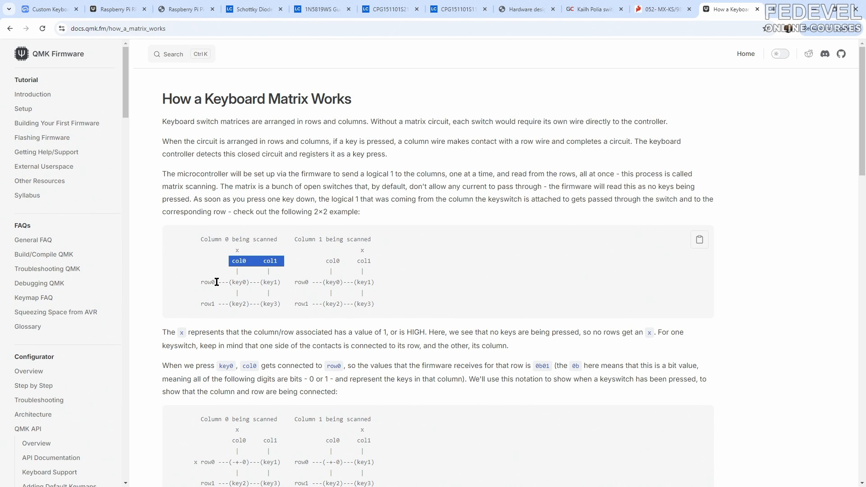
click(50, 9)
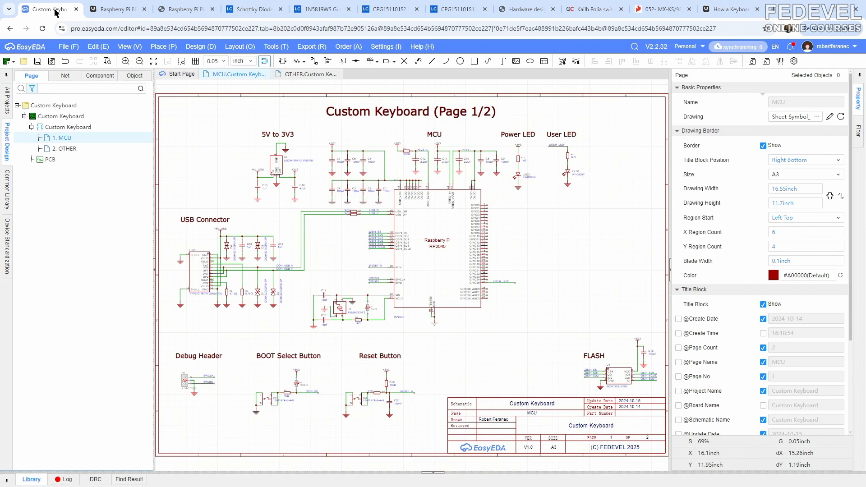
- On the OTHER page, place an IN net port at the upper end of the first column wire
click(66, 149)
scroll(194, 128, up, 6)
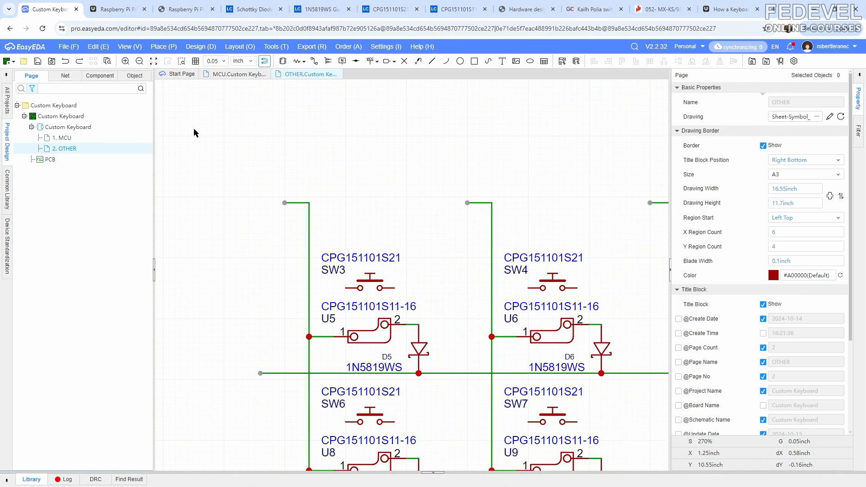
click(165, 47)
mouse_move(182, 147)
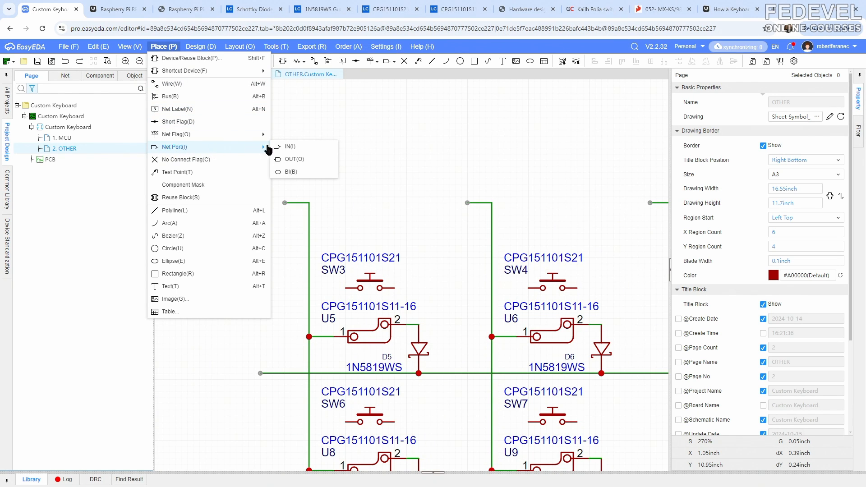
click(285, 147)
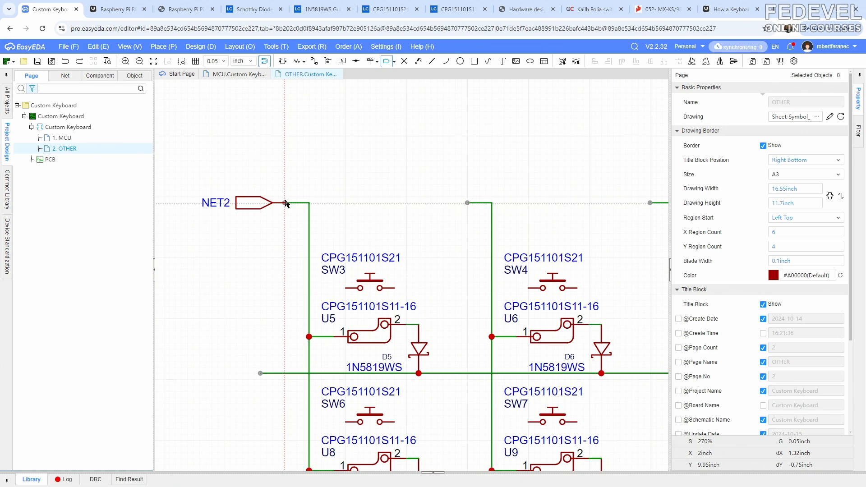
click(285, 203)
key(Escape)
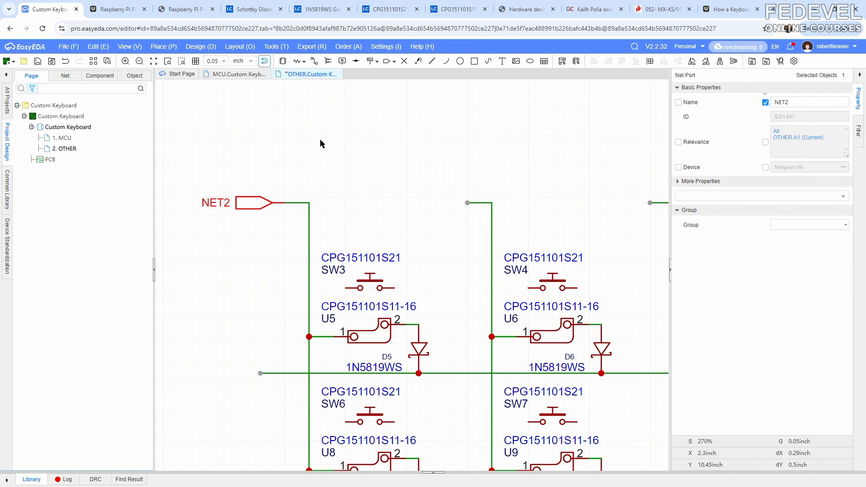
- Rename the first column's net port to COL0
click(808, 102)
text(COL0)
key(Return)
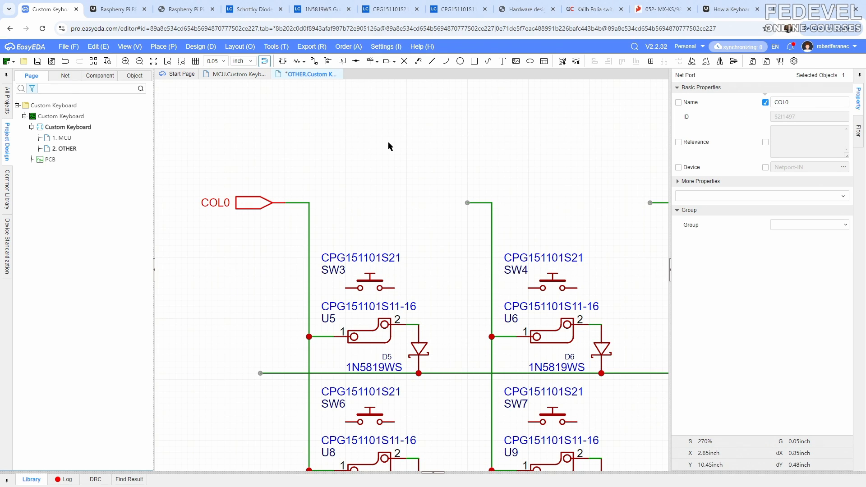
click(271, 145)
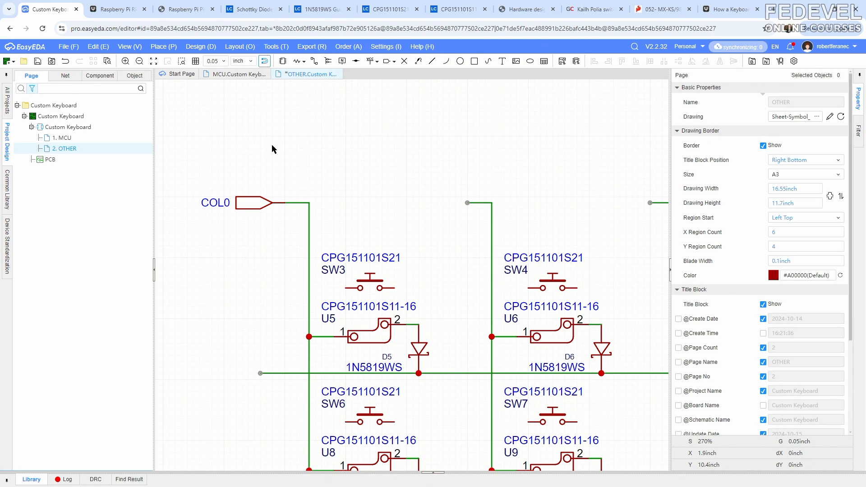
- Copy the COL0 net port and paste it onto the upper ends of the second and third column wires
click(252, 199)
right_click(250, 201)
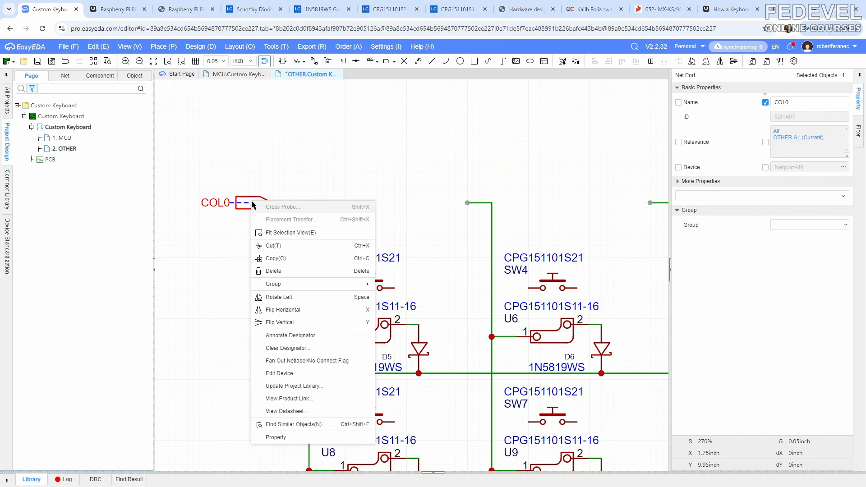
click(282, 258)
right_click(400, 183)
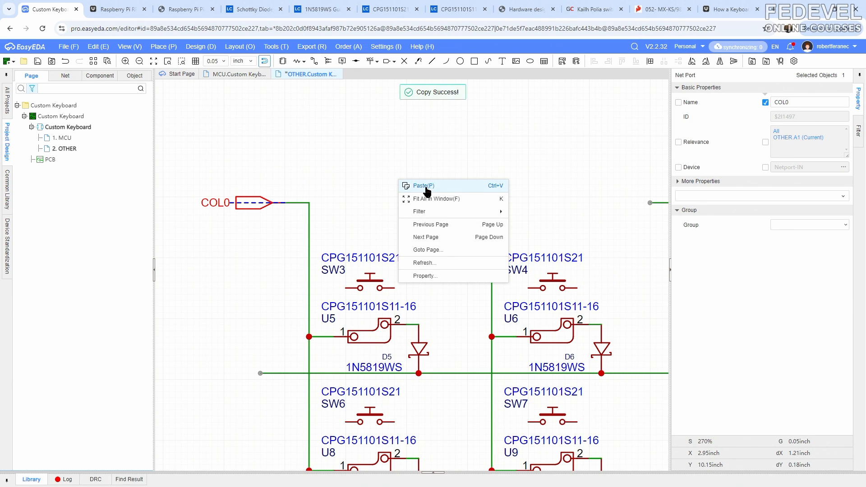
click(411, 185)
click(456, 203)
scroll(350, 185, down, 3)
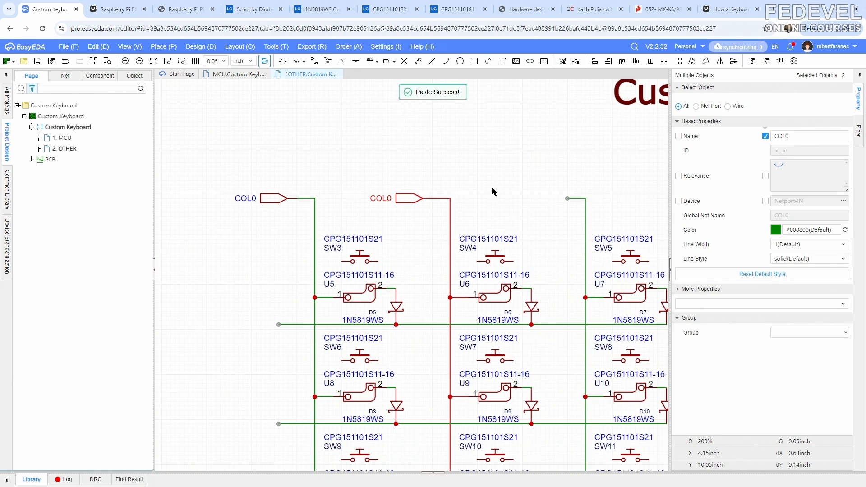
right_click(494, 187)
click(506, 193)
click(567, 201)
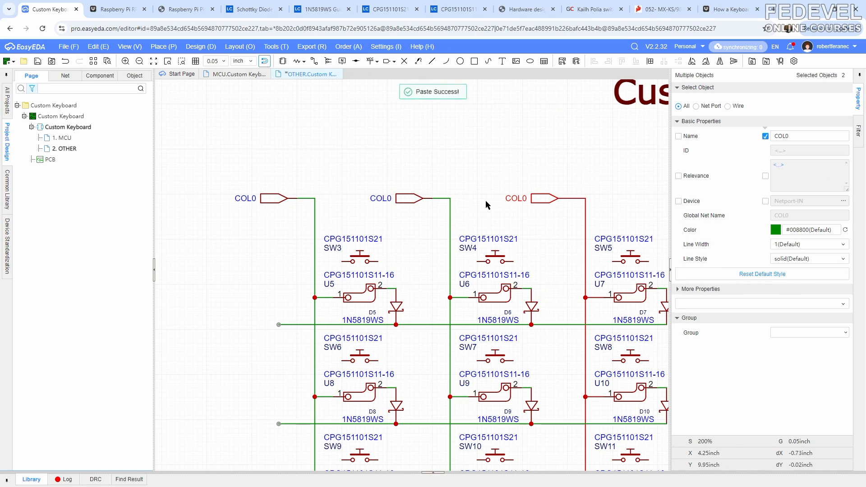
- Rename the second column's net port to COL1
click(407, 201)
click(801, 102)
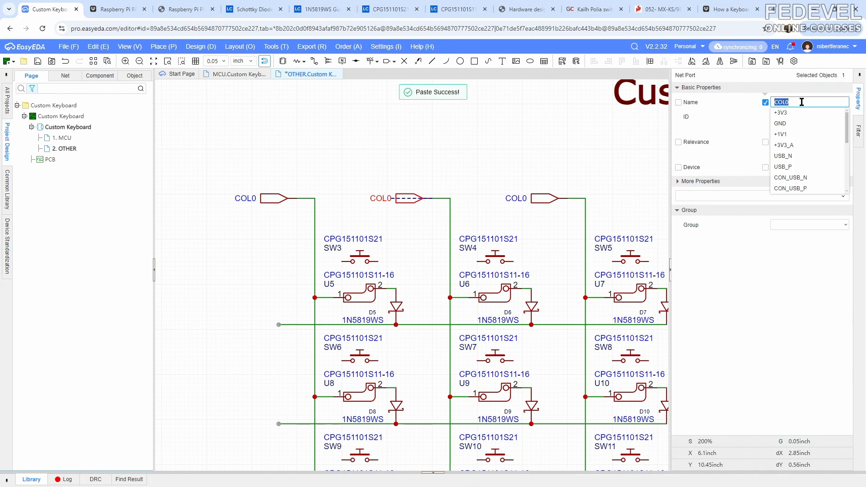
key(BackSpace)
text(1)
key(Return)
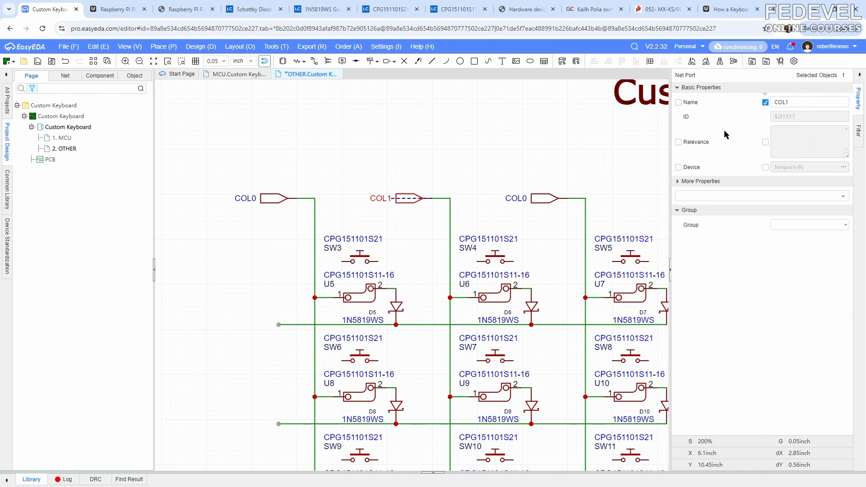
- Rename the third column's net port to COL2
click(547, 200)
click(809, 102)
key(BackSpace)
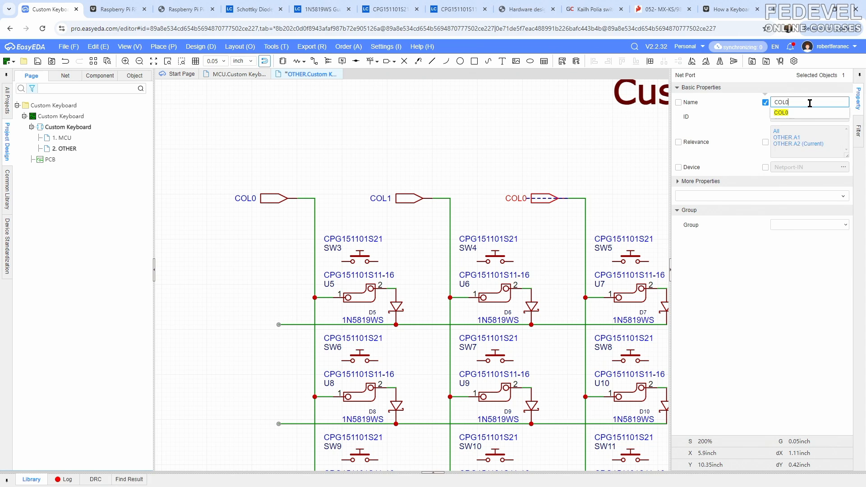
text(2)
key(Return)
click(464, 139)
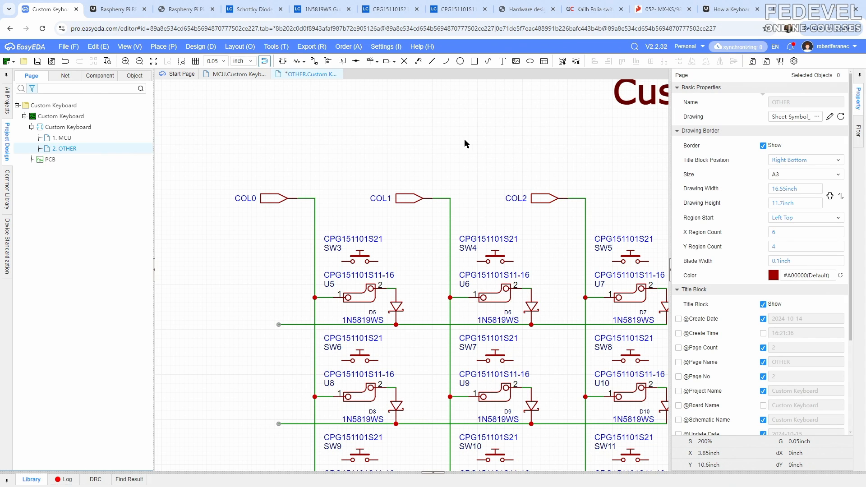
- Place an OUT net port named ROW0, rotated 180 degrees, at the left end of the first row wire
scroll(453, 117, down, 2)
scroll(356, 255, up, 2)
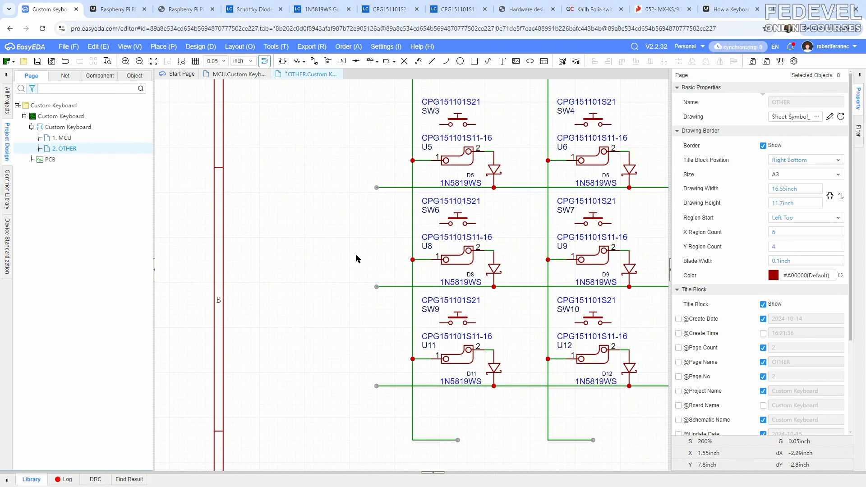
click(163, 47)
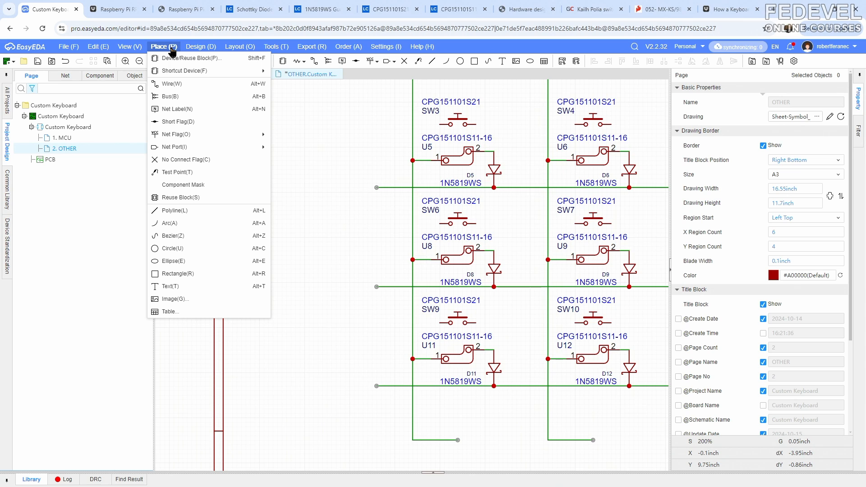
mouse_move(184, 135)
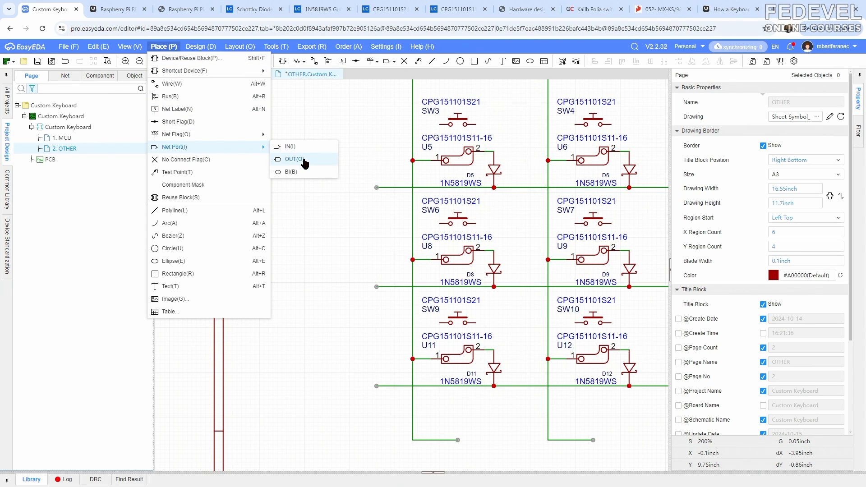
click(305, 163)
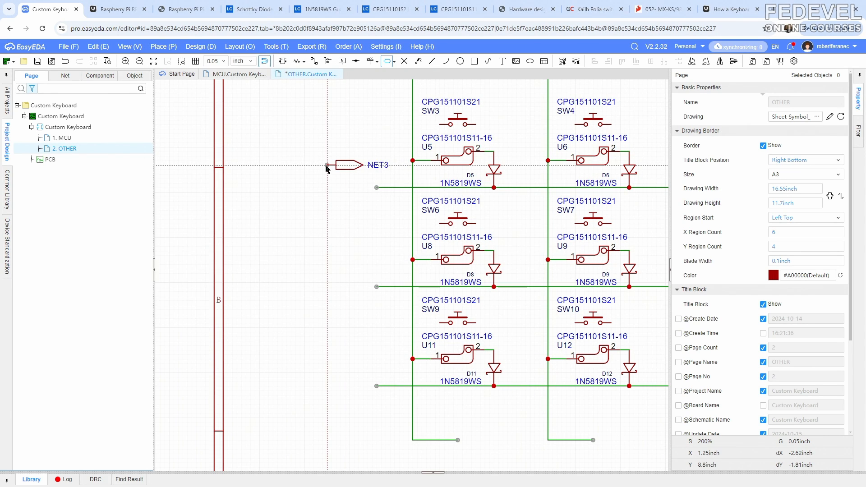
key(space)
key(space)
click(327, 166)
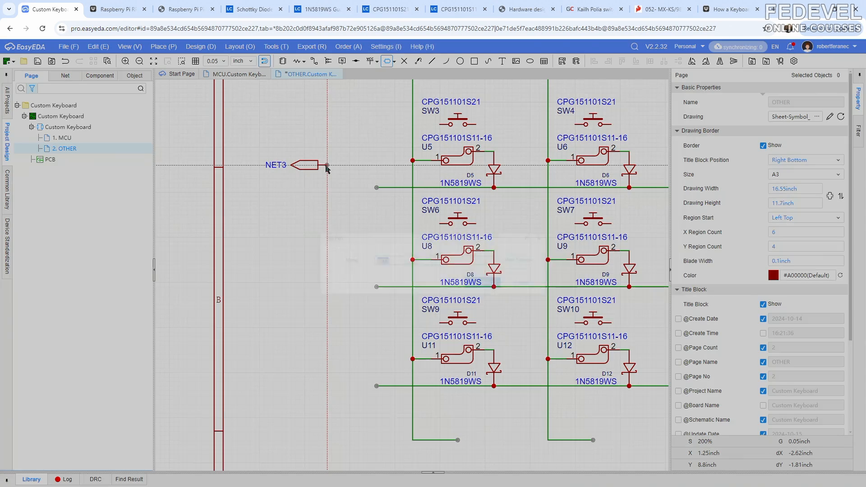
text(ROW0)
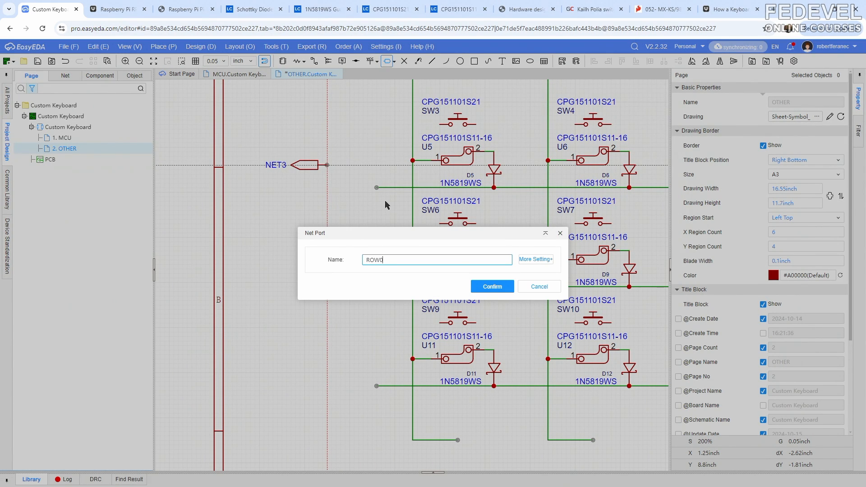
click(492, 287)
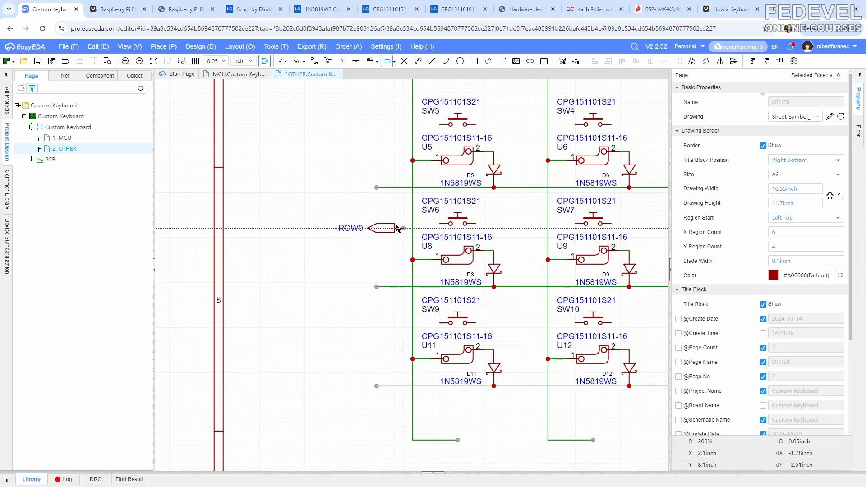
click(377, 189)
- Place the ROW1 and ROW2 net ports at the left ends of the second and third row wires
click(373, 289)
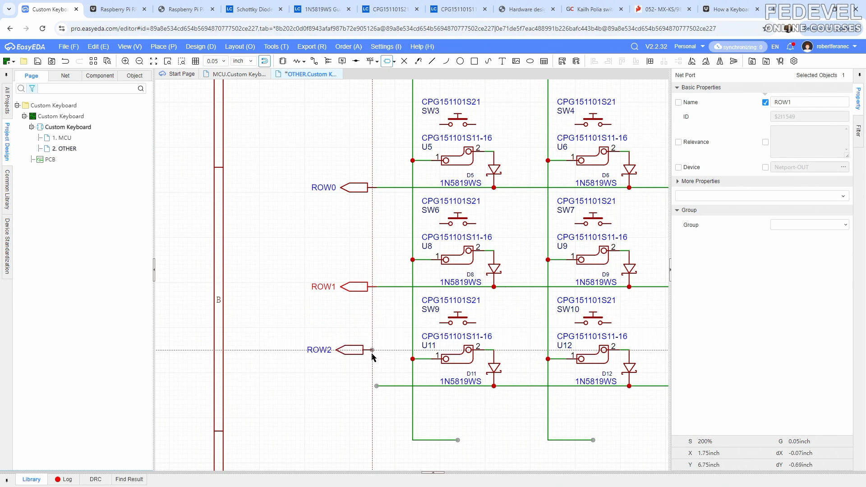
click(372, 386)
key(Escape)
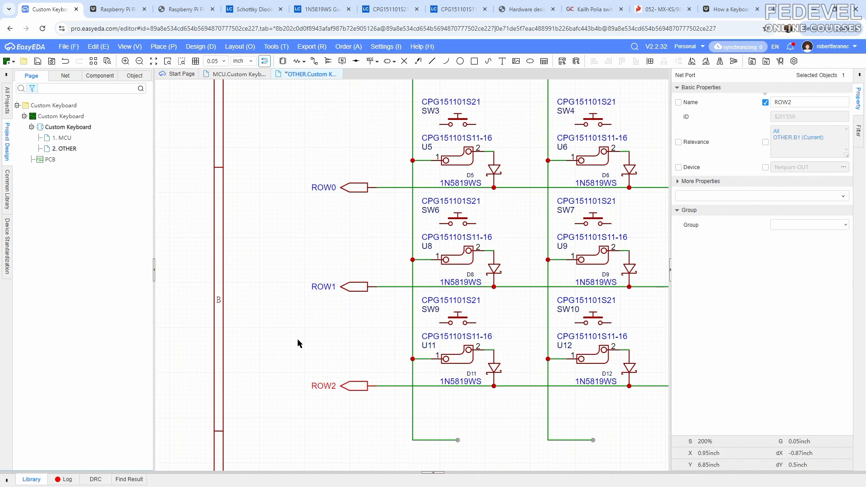
- Fit the whole OTHER page in view and save the schematic with its column and row net ports
scroll(297, 341, down, 2)
click(300, 231)
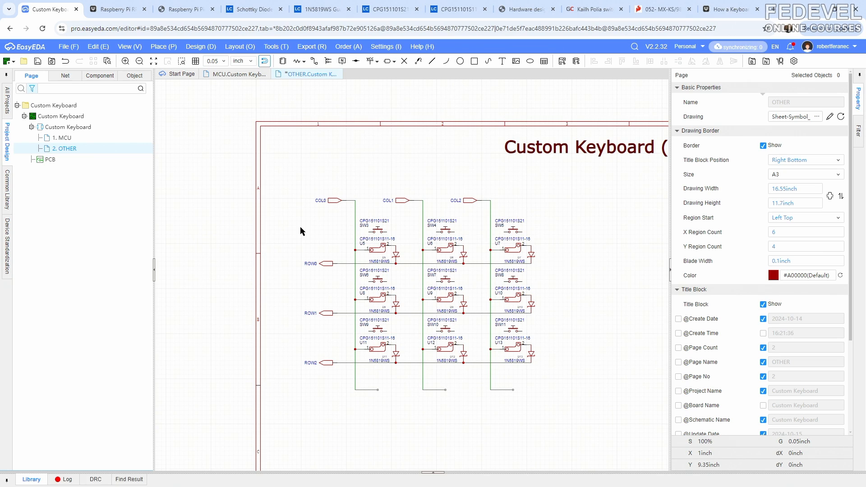
click(131, 46)
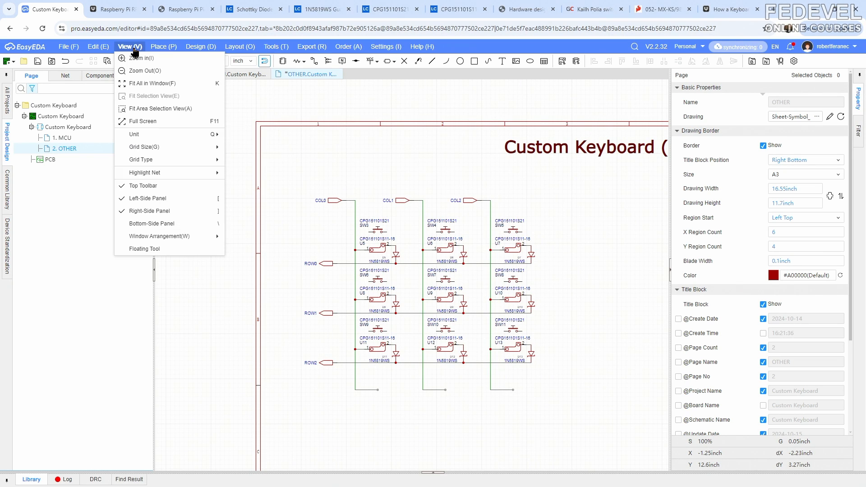
click(135, 84)
click(37, 65)
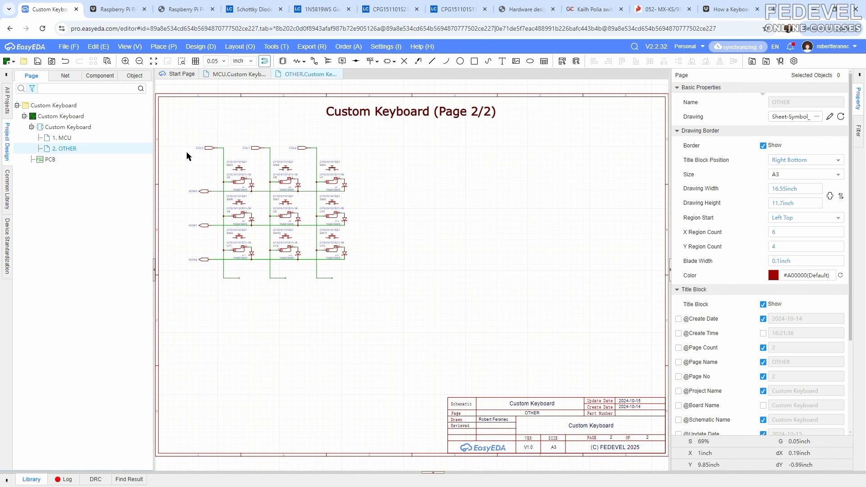
- Check the device type of the COL0 net port, and open the MCU page at the RP2040's GPIO pins
click(208, 148)
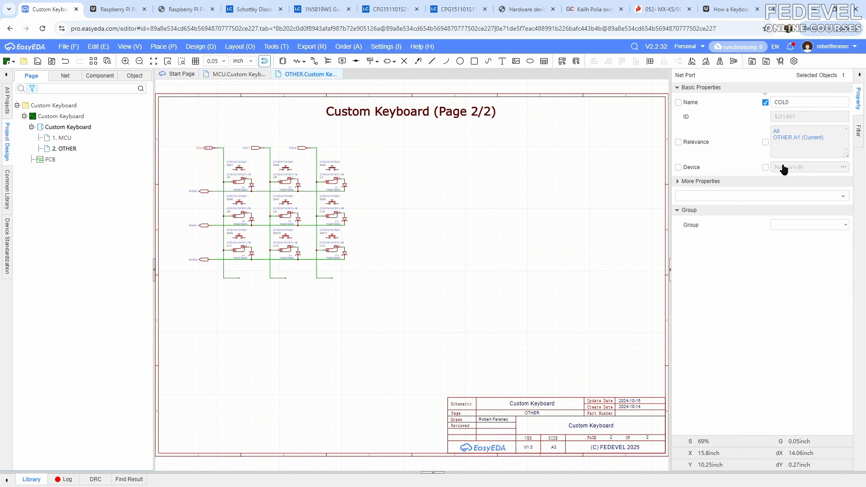
click(66, 141)
double_click(67, 142)
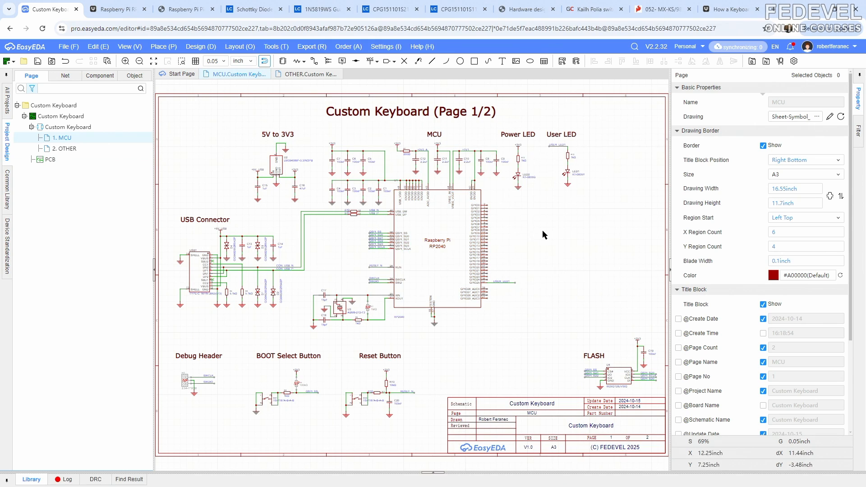
scroll(551, 207, up, 2)
scroll(535, 209, up, 2)
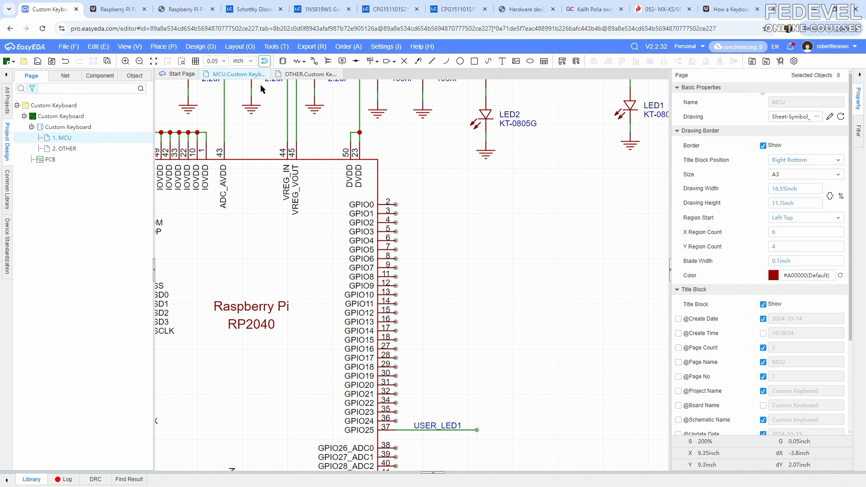
- Place an OUT net port named COL0 to the right of the RP2040, level with GPIO0
click(166, 47)
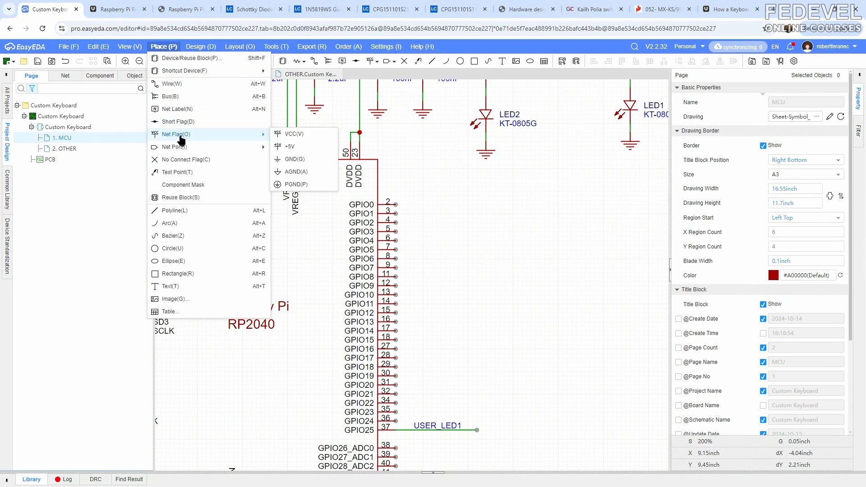
mouse_move(189, 147)
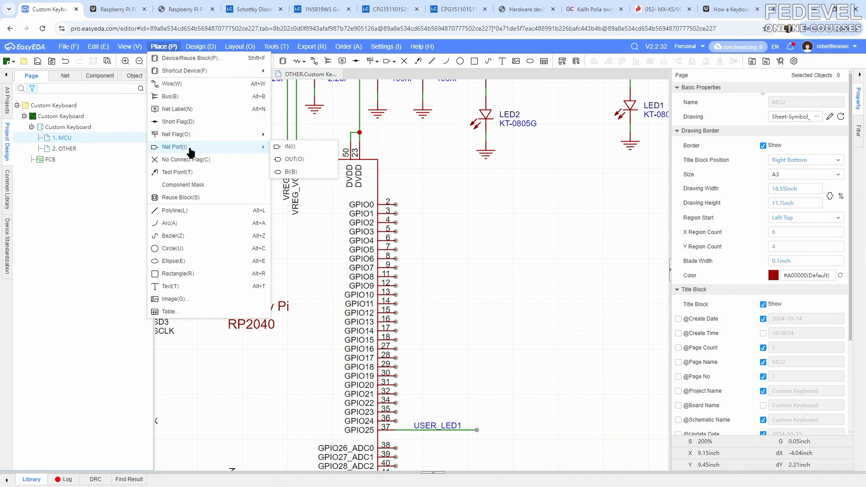
click(307, 160)
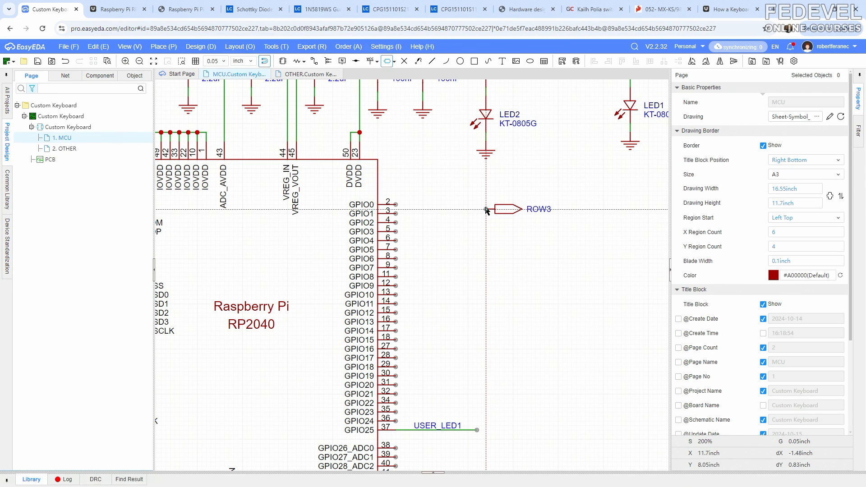
click(486, 210)
text(COL0)
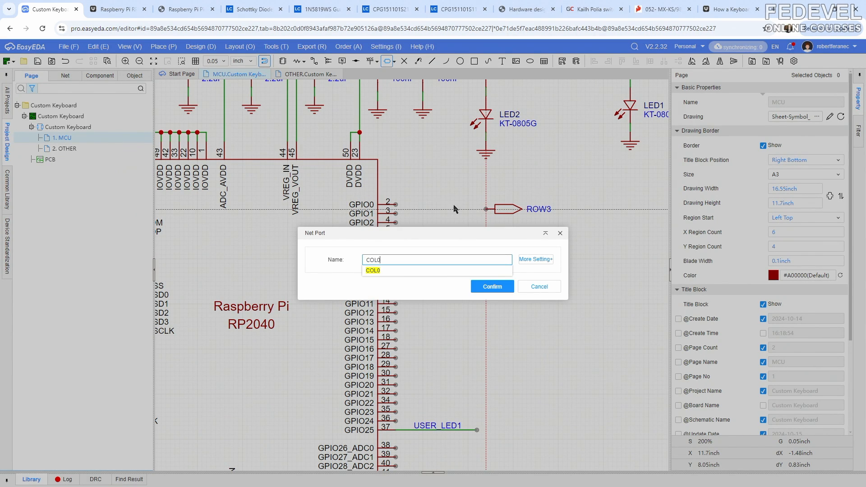
click(377, 271)
click(491, 288)
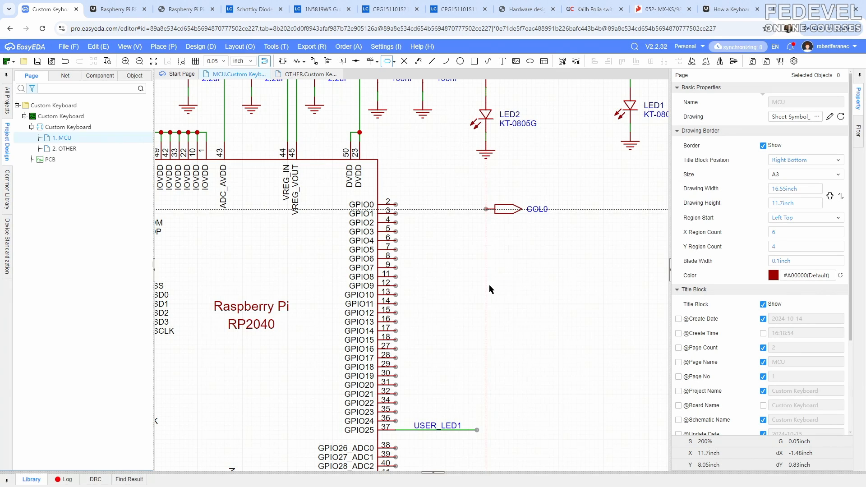
click(509, 205)
- Place the COL1 and COL2 net ports directly below COL0, level with GPIO1 and GPIO2
click(509, 213)
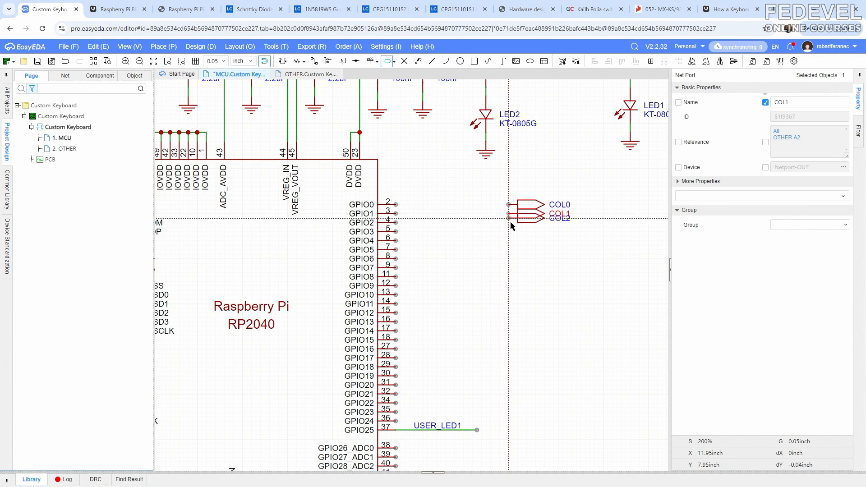
click(510, 222)
key(Escape)
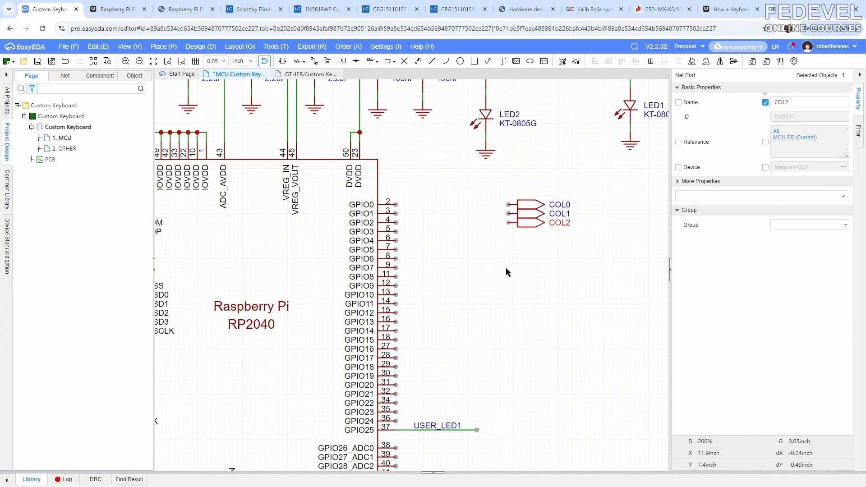
- Check the device type of the ROW0 net port on the OTHER page
click(305, 74)
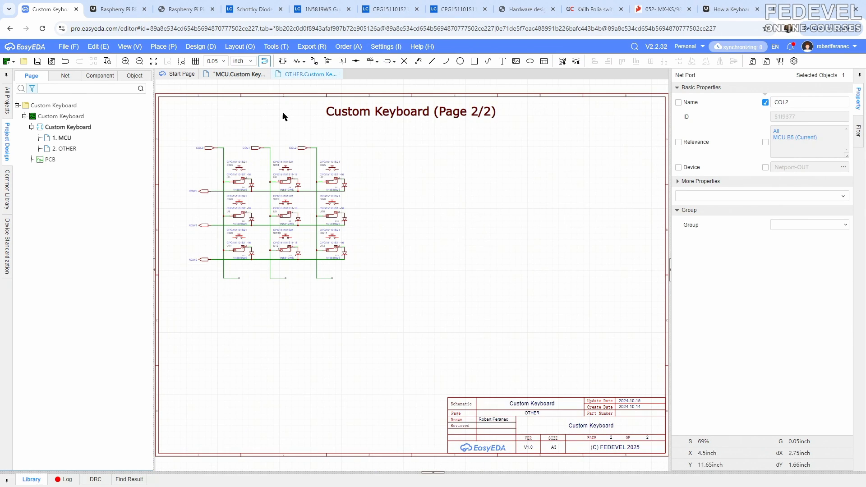
click(204, 192)
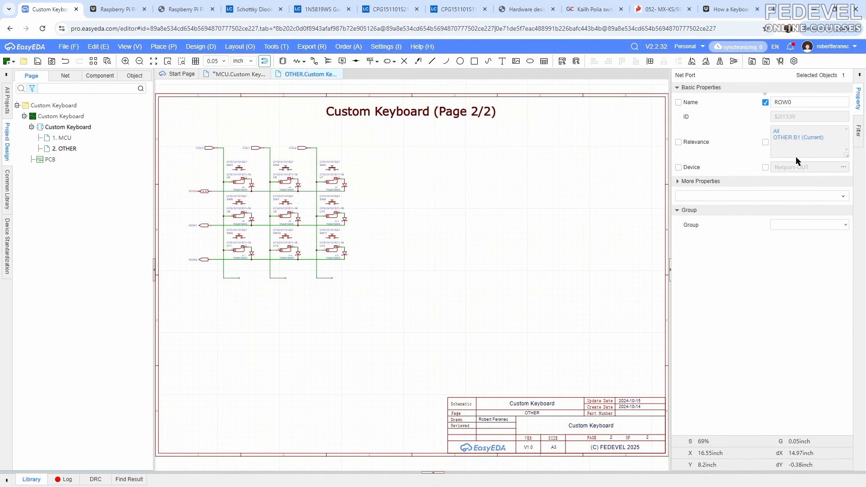
click(228, 118)
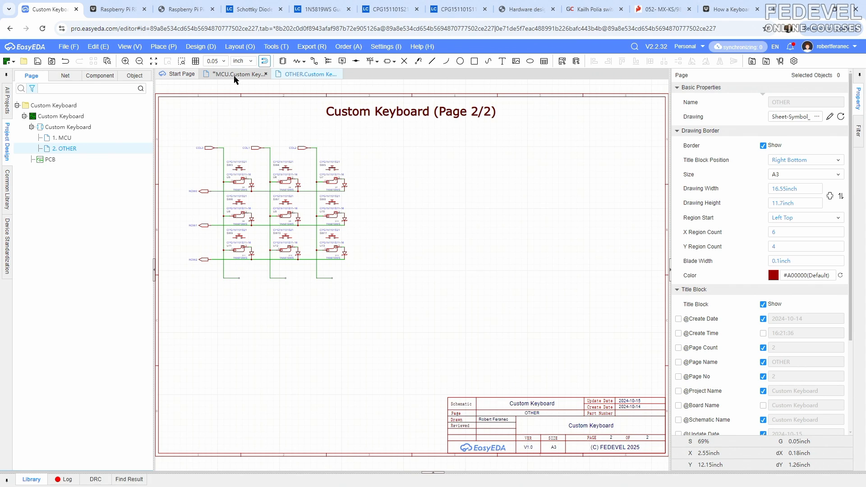
- On the MCU page, place an IN net port named ROW0, mirrored to point at the RP2040, below the COL ports and level with GPIO5
click(235, 75)
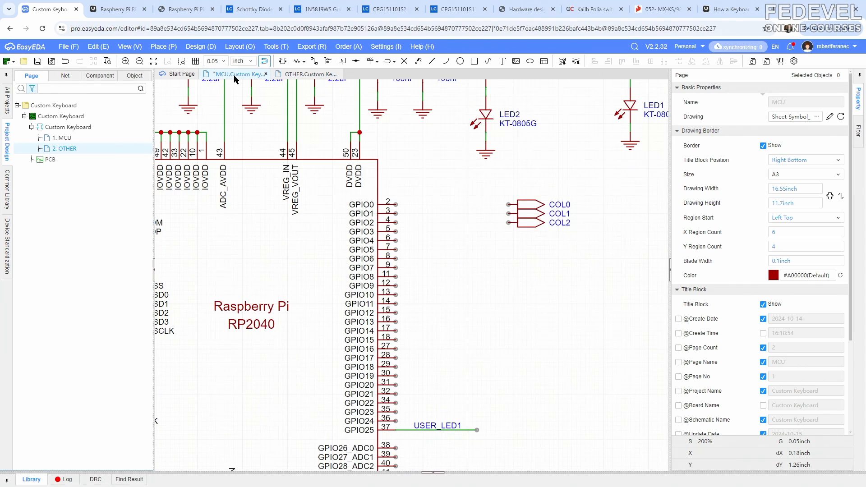
click(164, 47)
mouse_move(175, 154)
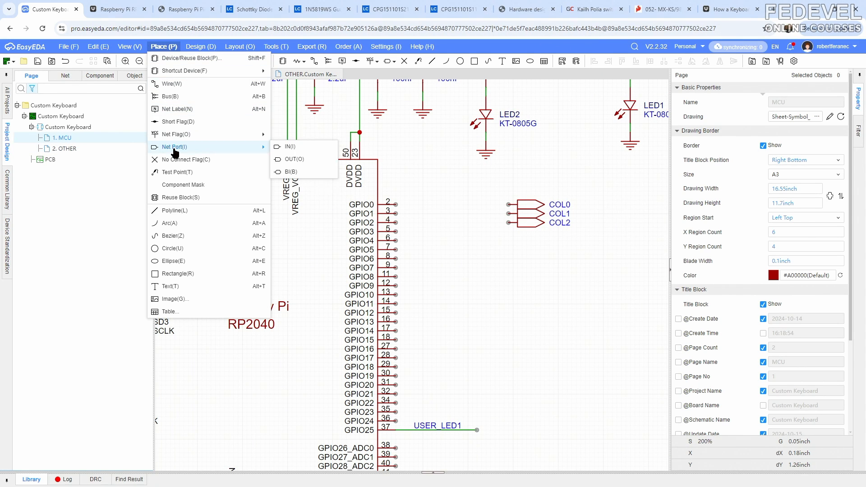
click(302, 149)
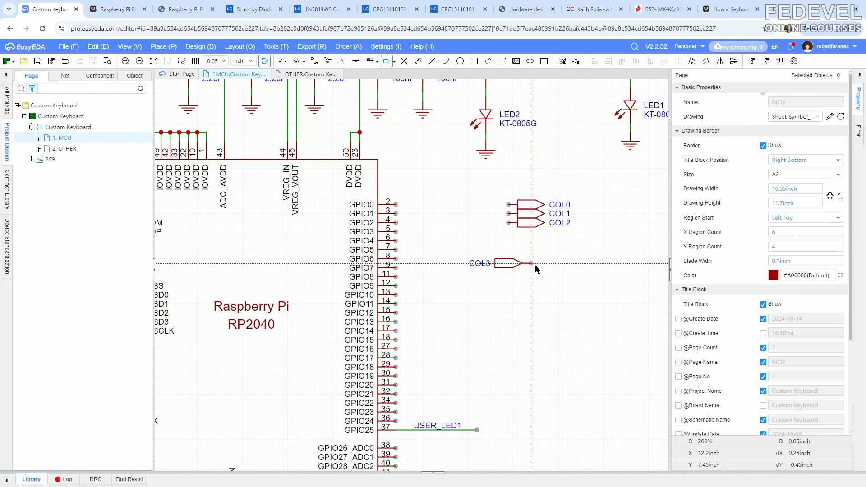
click(536, 269)
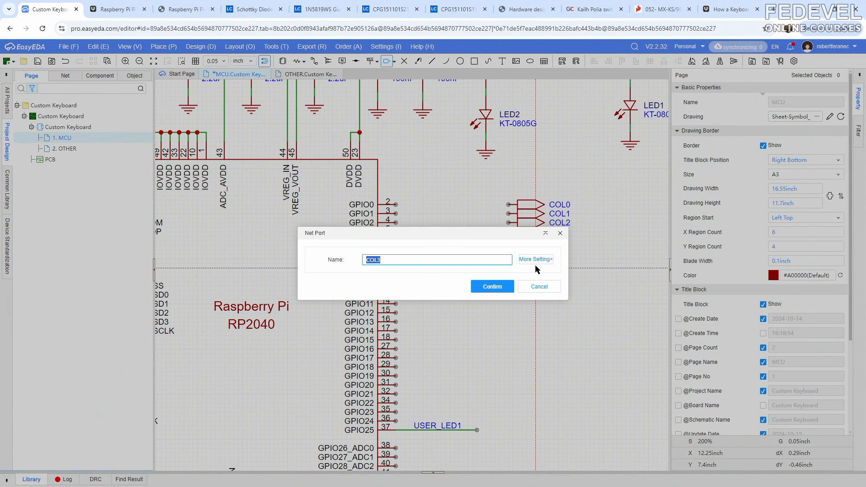
text(RO)
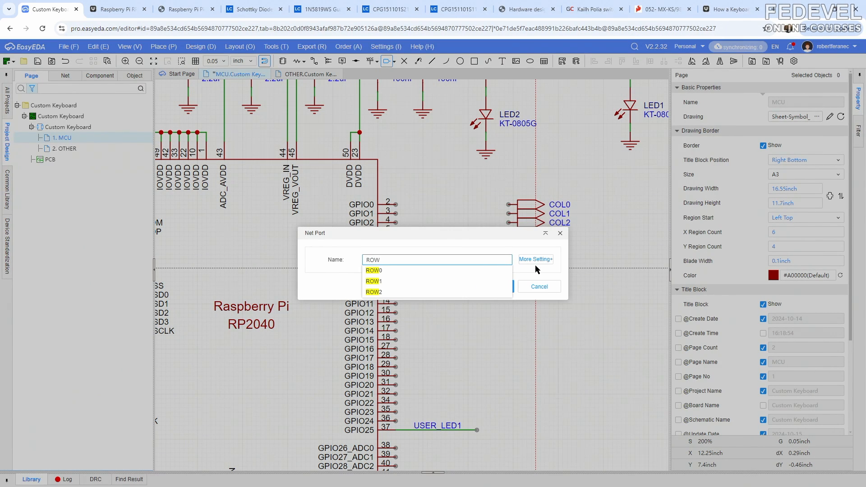
text(W)
click(382, 272)
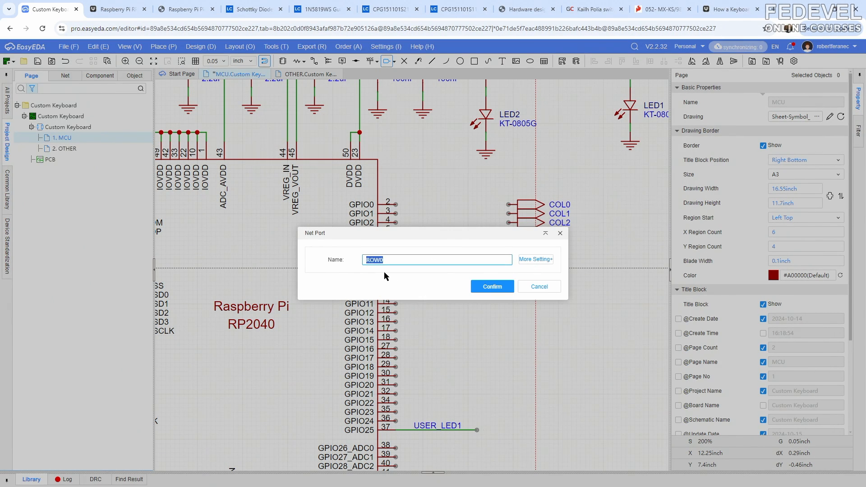
click(493, 287)
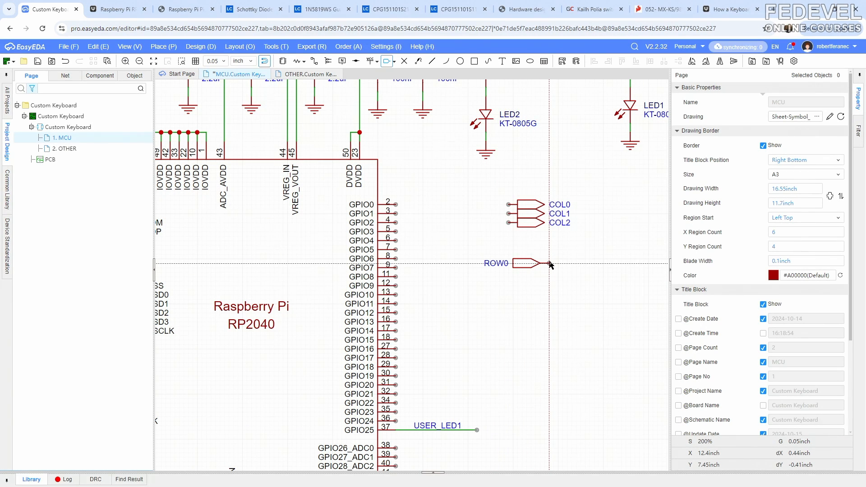
key(x)
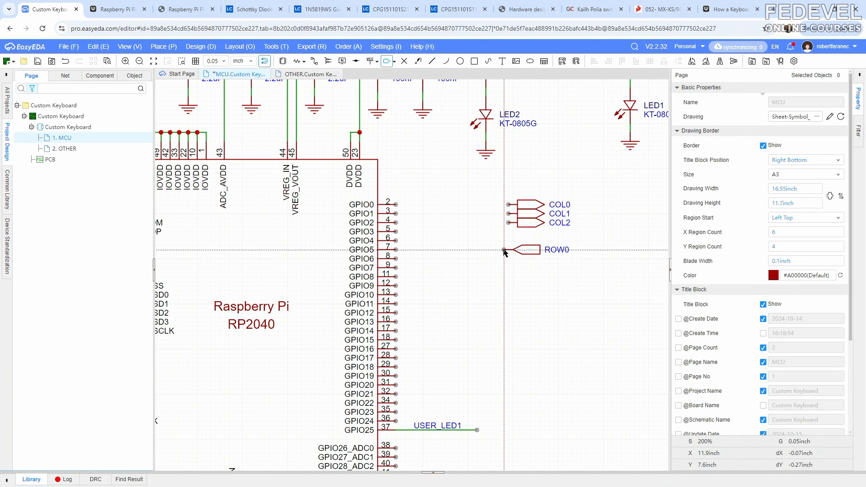
click(510, 251)
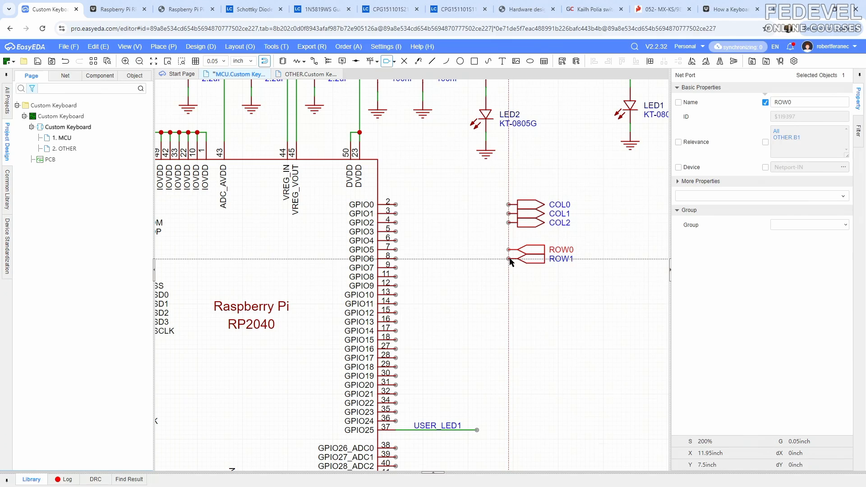
- Place the ROW1 and ROW2 net ports directly below ROW0, level with GPIO6 and GPIO7, and end port placement
click(510, 259)
click(510, 268)
key(Escape)
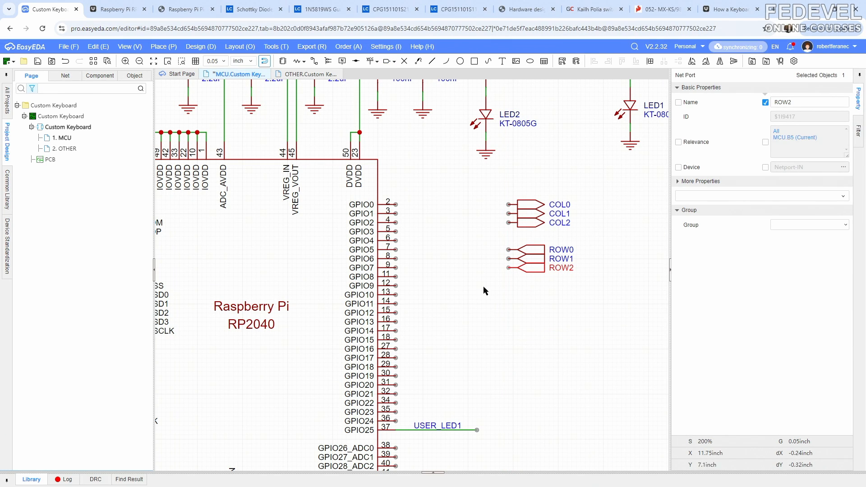
click(435, 187)
- Fit the whole MCU page in the window and save the schematic
click(131, 47)
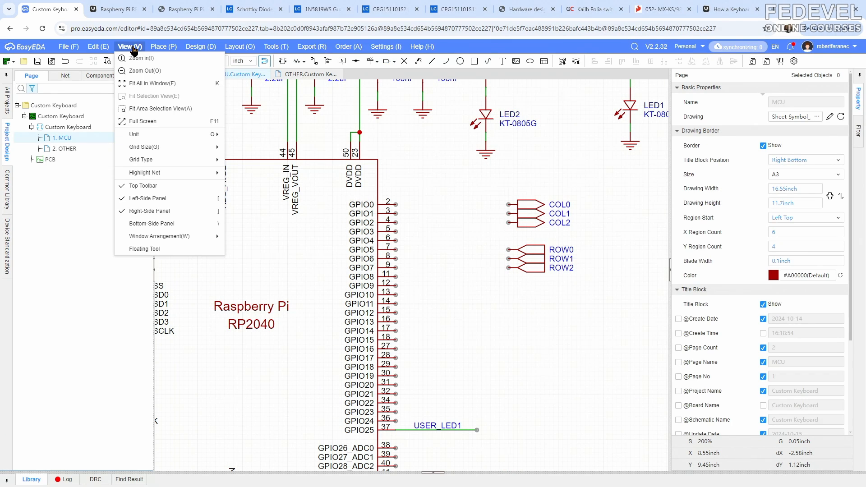
click(140, 84)
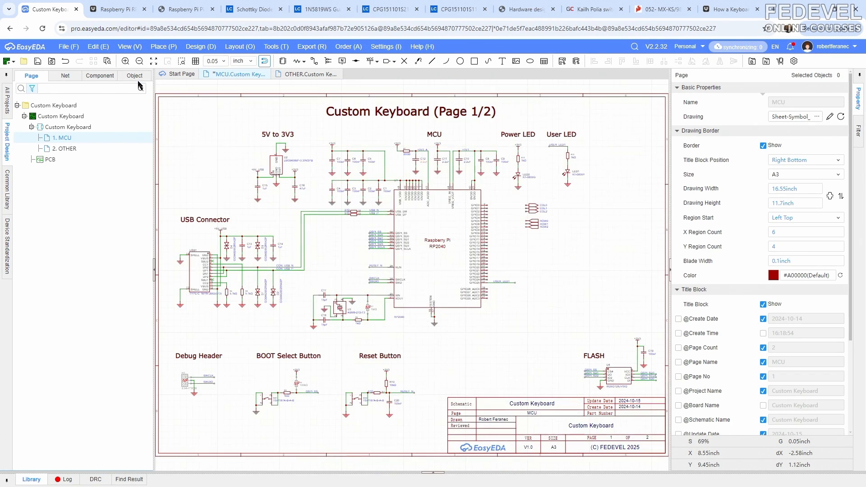
click(37, 64)
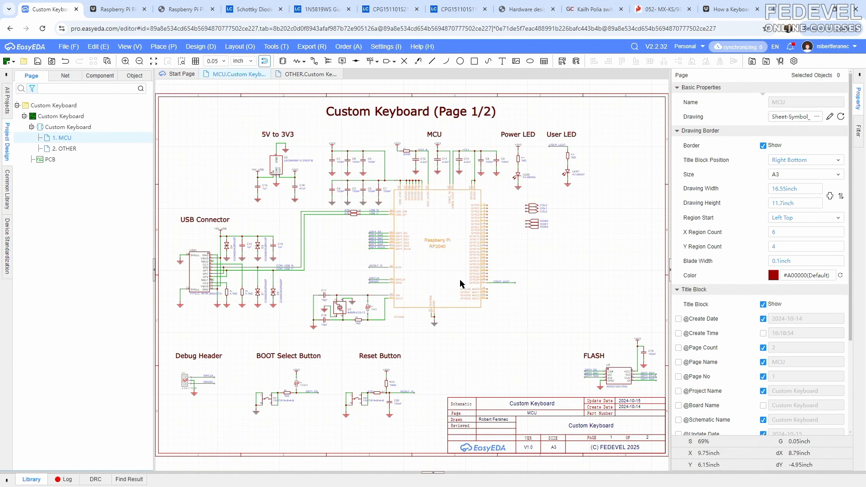
- Search the web for "qmk define matrix pins" in a new browser tab and open the "Adding Your Keyboard to QMK" page
click(772, 10)
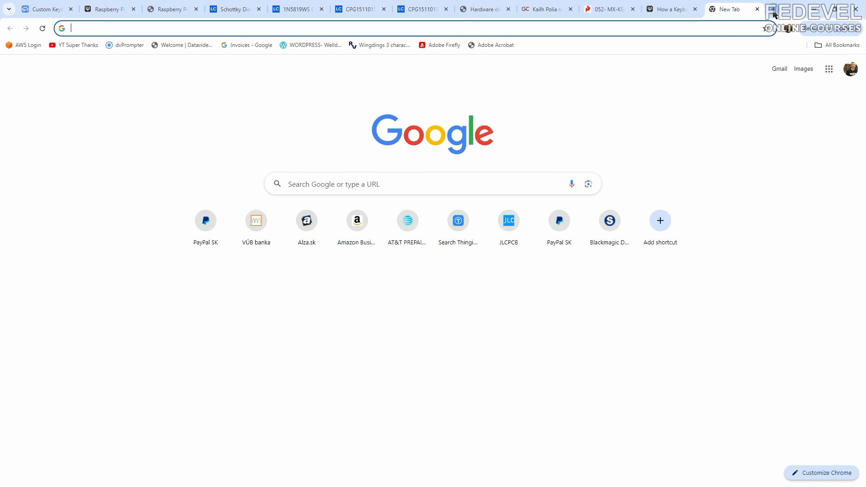
click(709, 29)
text(qmk defin)
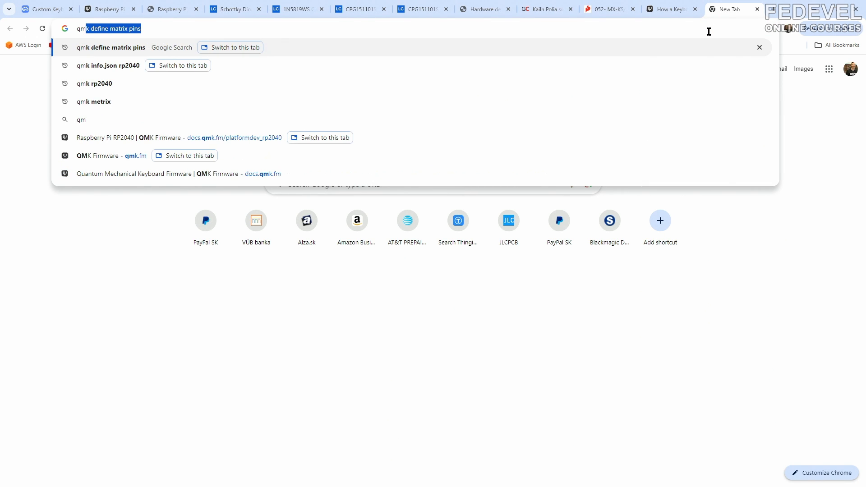
text(e )
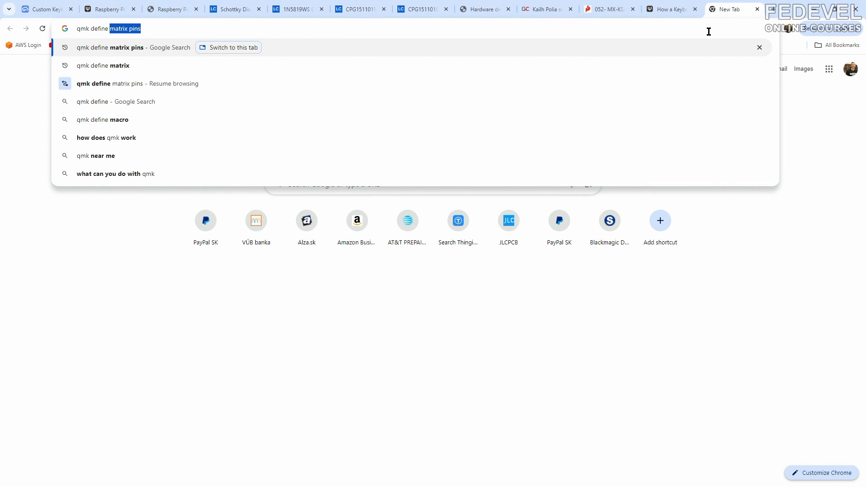
text(matrix pins)
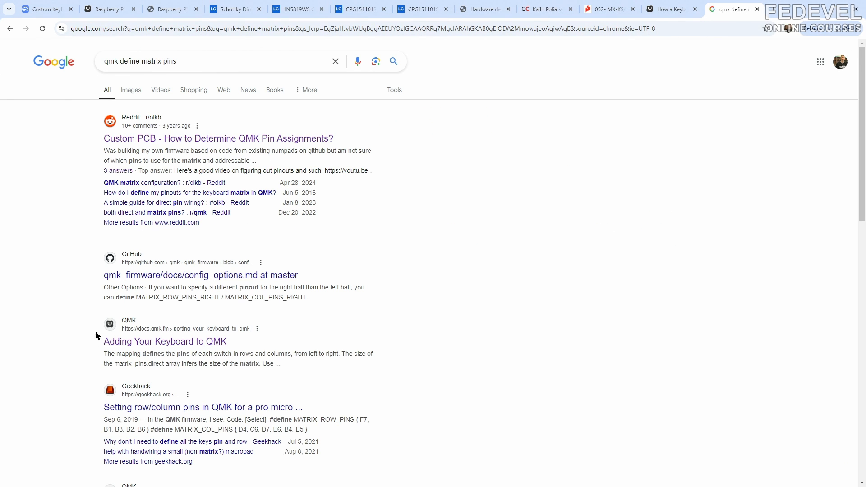
click(167, 342)
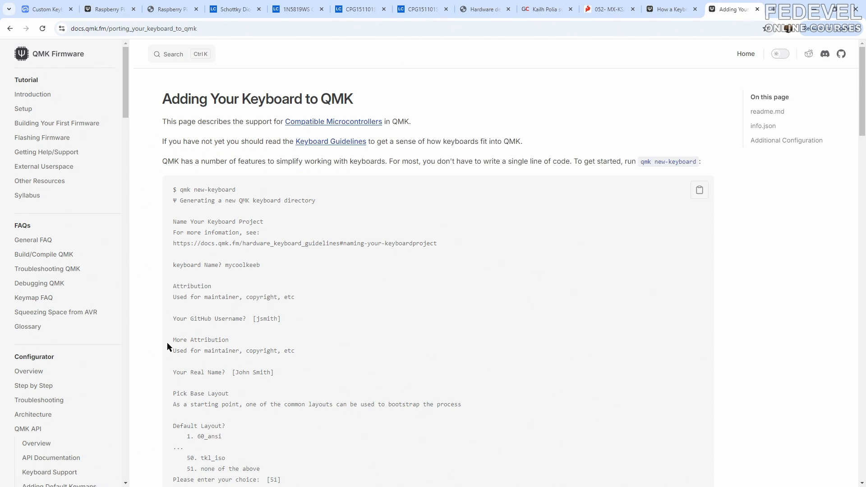
- Read the info.json section of the QMK guide, examining how Matrix Configuration defines the column and row pins
drag(164, 98, 359, 91)
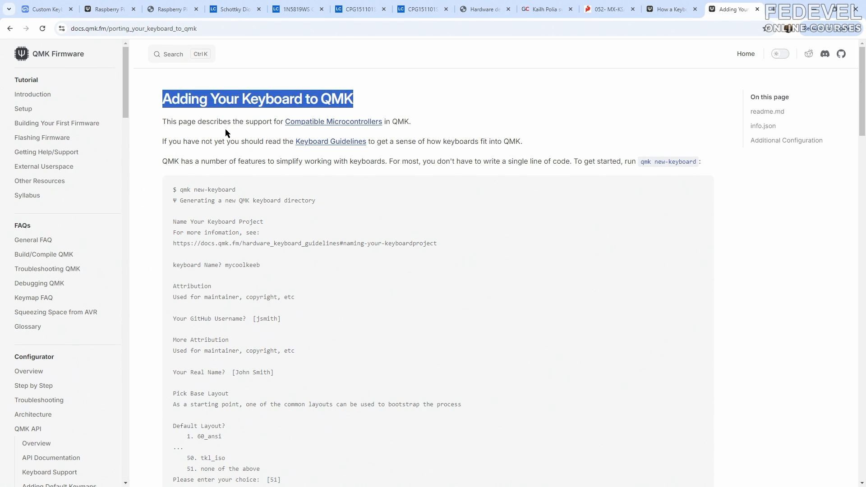
scroll(226, 130, down, 4)
scroll(224, 130, down, 9)
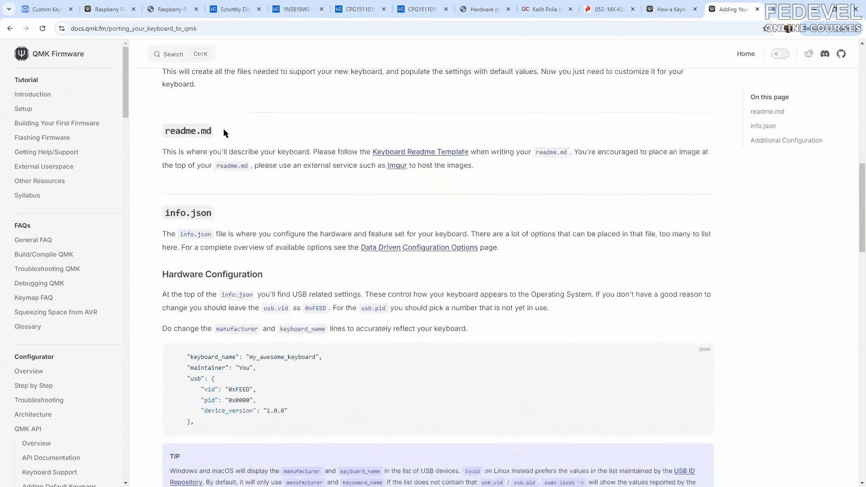
drag(162, 234, 469, 236)
drag(164, 213, 247, 212)
scroll(244, 213, down, 7)
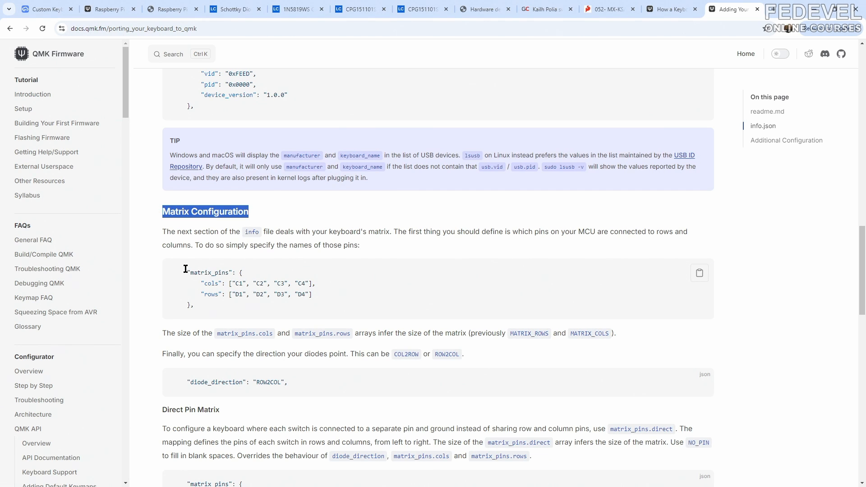
drag(163, 233, 366, 251)
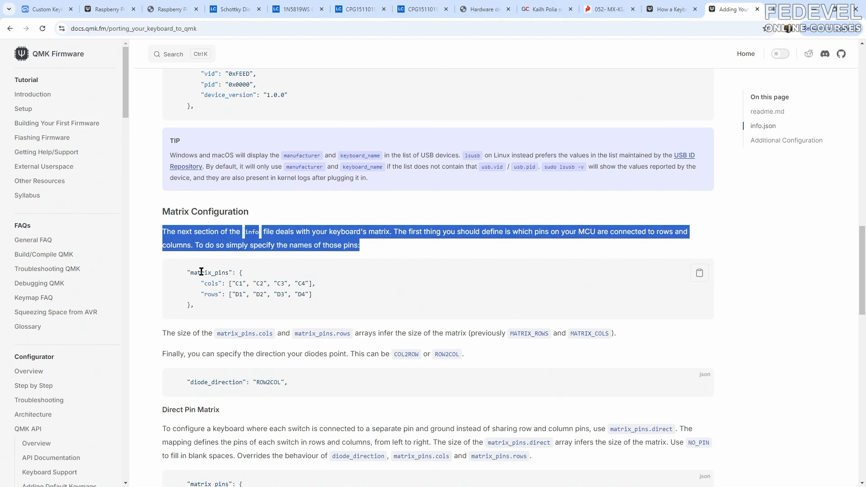
drag(185, 271, 211, 307)
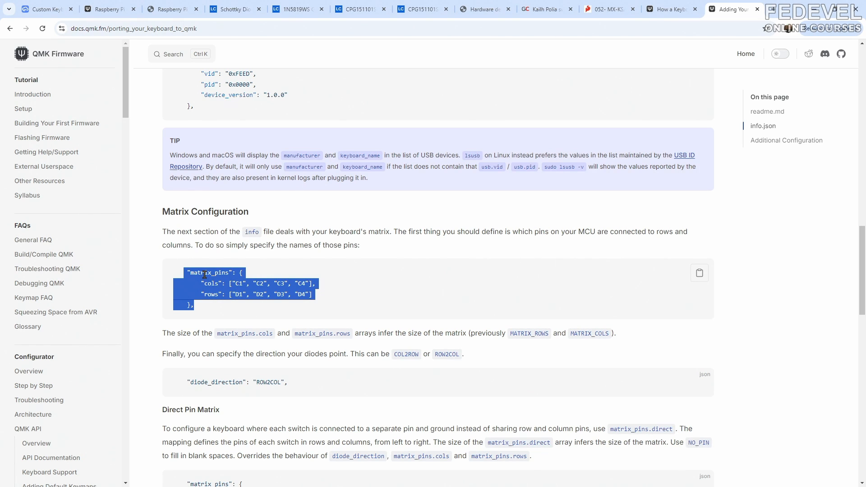
drag(245, 231, 283, 231)
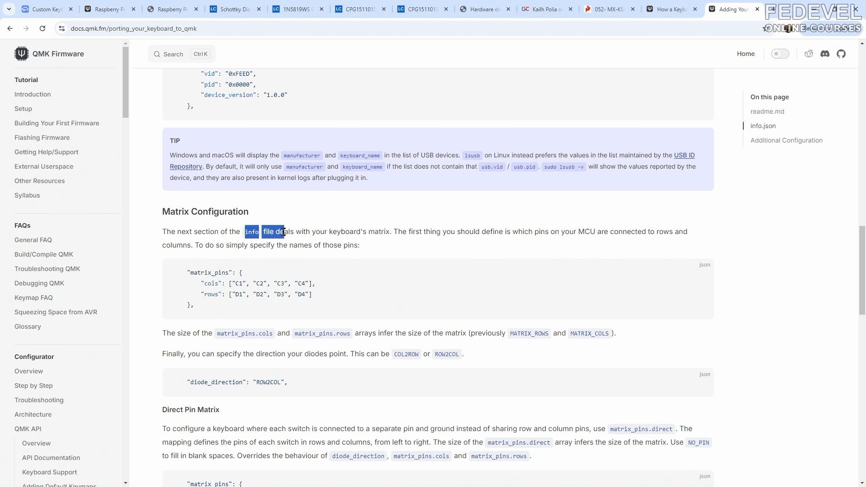
- Search the web for "qmk info.json rp2040" in a new tab and open the "Running QMK on Raspberry Pi Pico (RP2040)" article
click(773, 14)
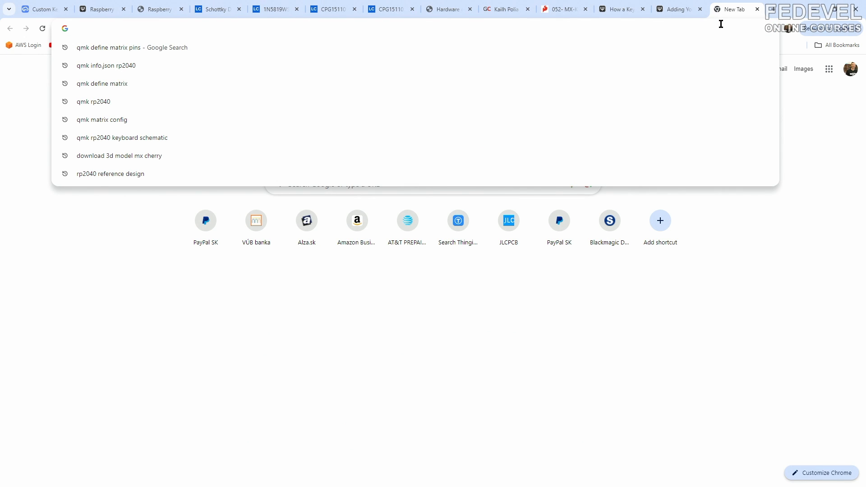
text(qmk in)
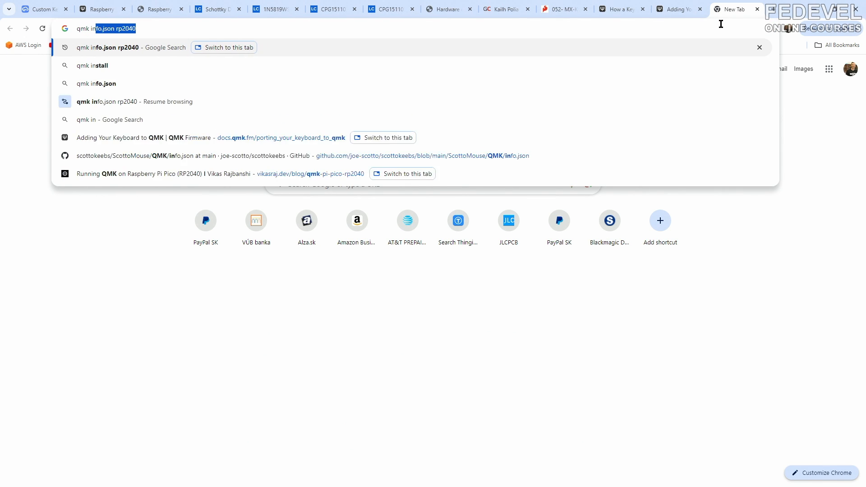
text(fo.json)
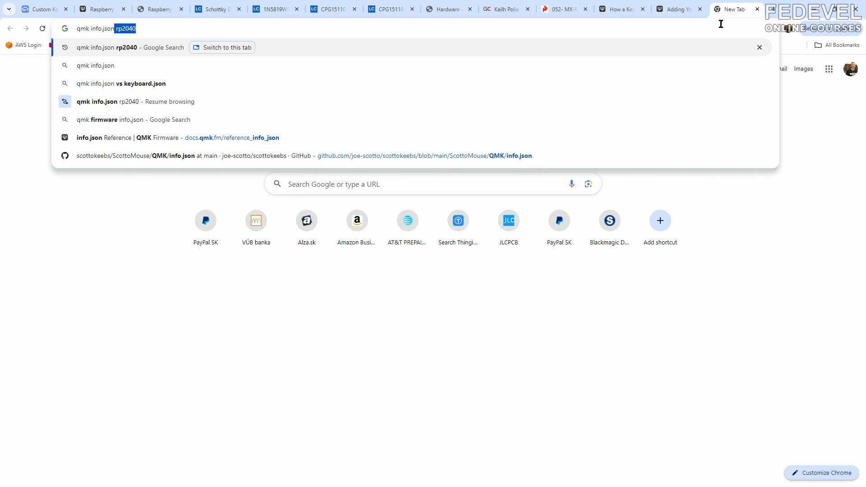
text( rp2040)
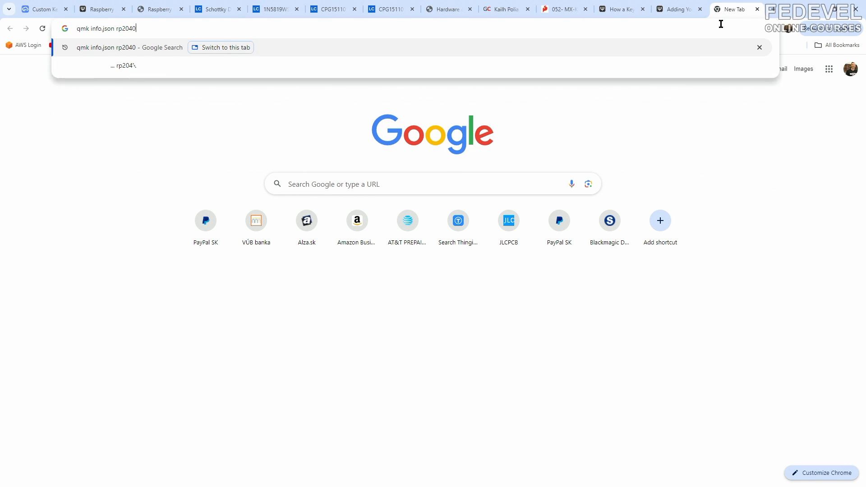
key(Return)
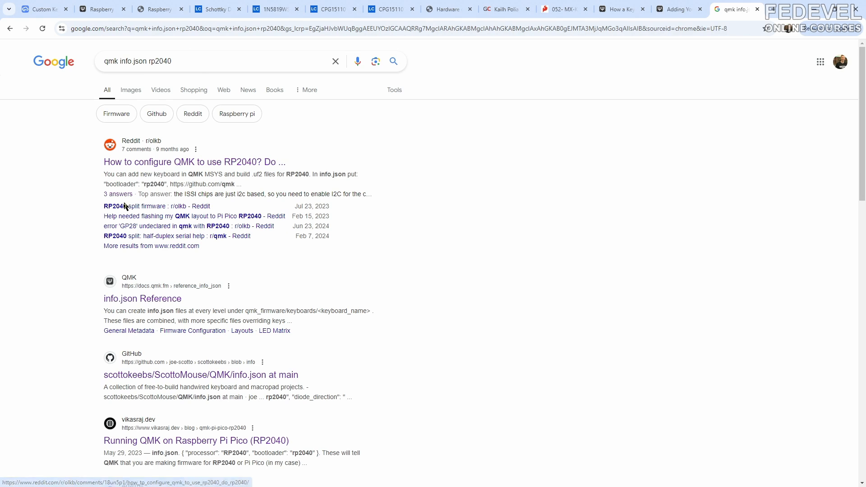
scroll(71, 219, down, 1)
scroll(71, 215, down, 4)
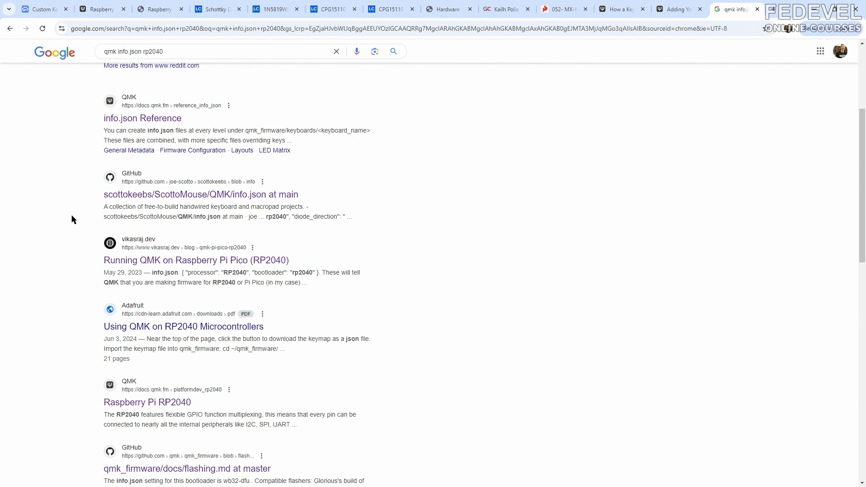
click(199, 261)
- Examine the article's Pins section for the QMK pin naming and the example matrix_pins configuration in info.json
scroll(263, 188, down, 5)
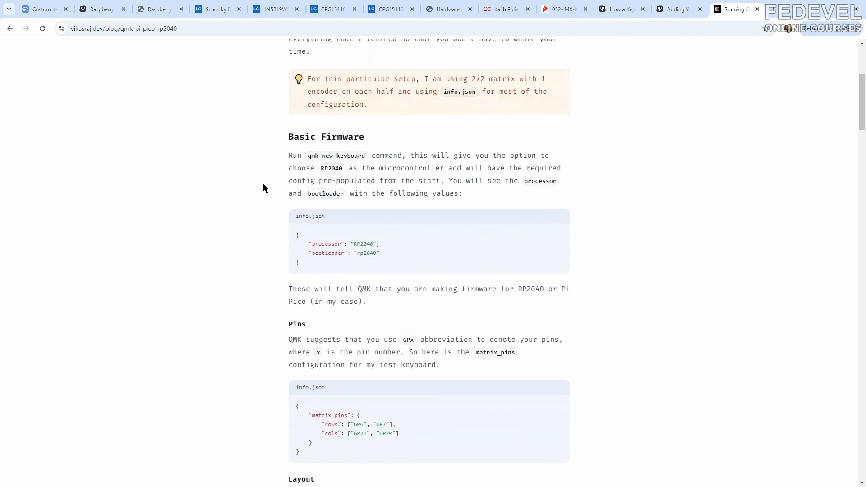
scroll(263, 188, down, 3)
drag(289, 180, 419, 197)
click(418, 197)
double_click(408, 195)
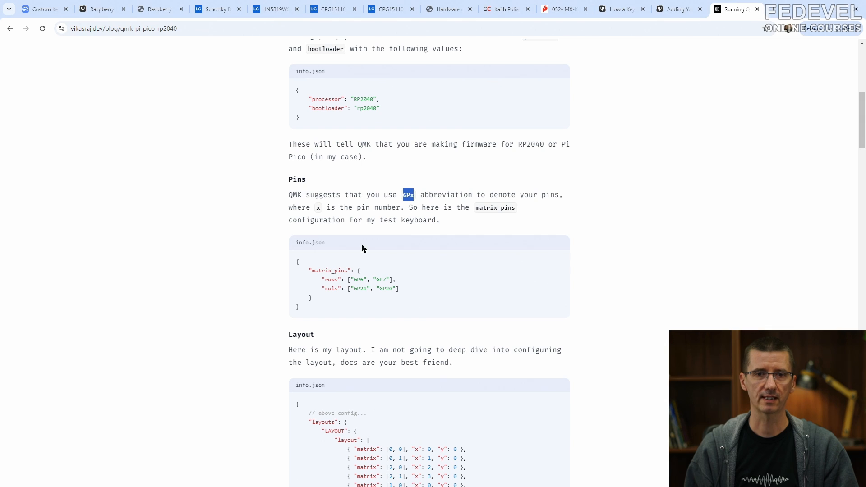
drag(309, 271, 318, 296)
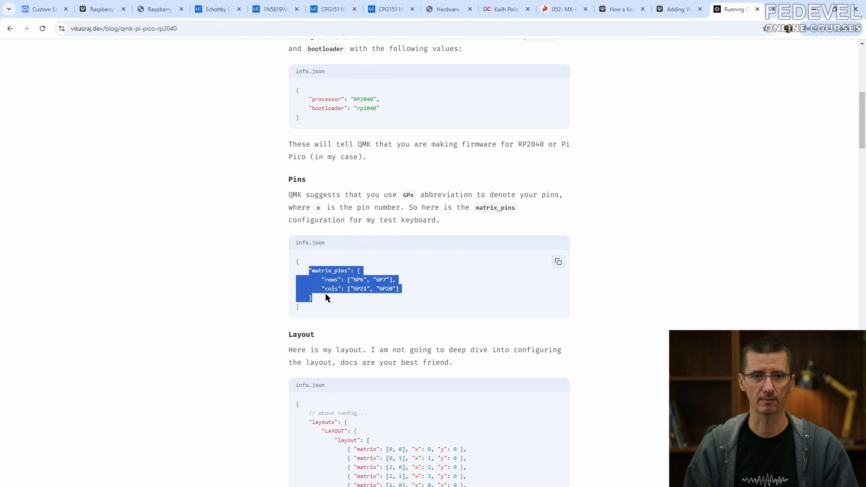
click(325, 279)
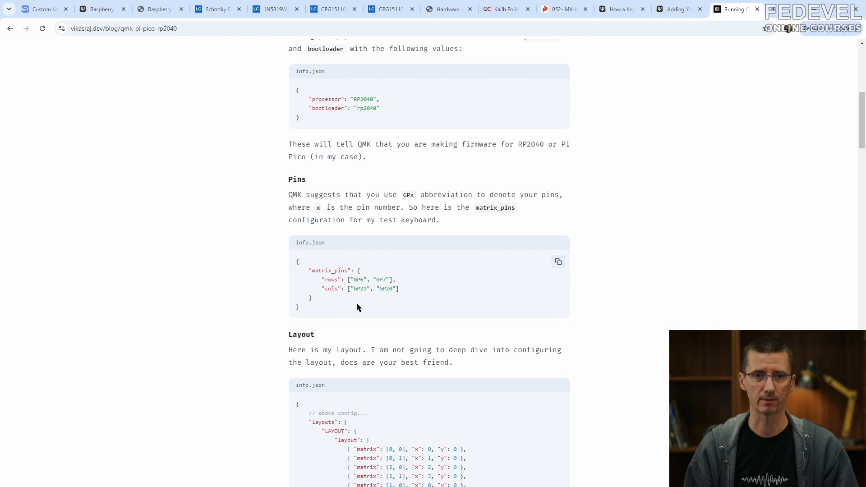
- Return to the EasyEDA MCU sheet and move the COL0–COL2 and ROW0–ROW2 ports farther from the RP2040, with more space between the two groups
click(49, 14)
scroll(517, 214, up, 5)
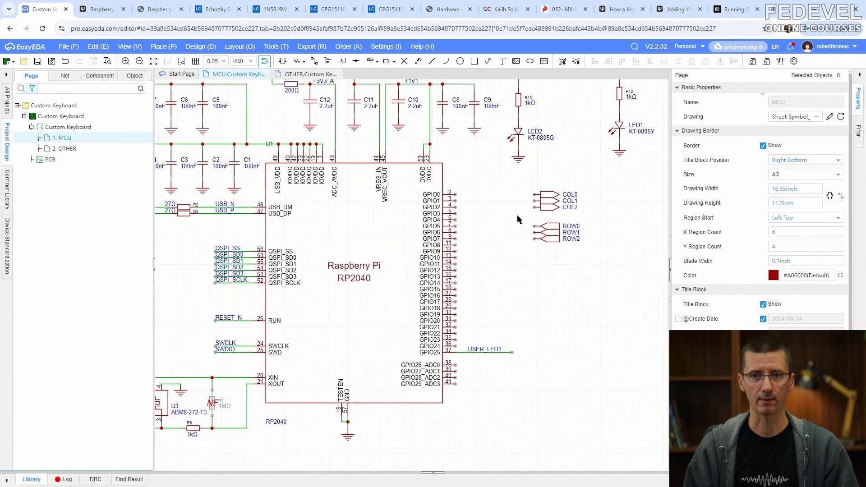
right_drag(491, 224, 445, 249)
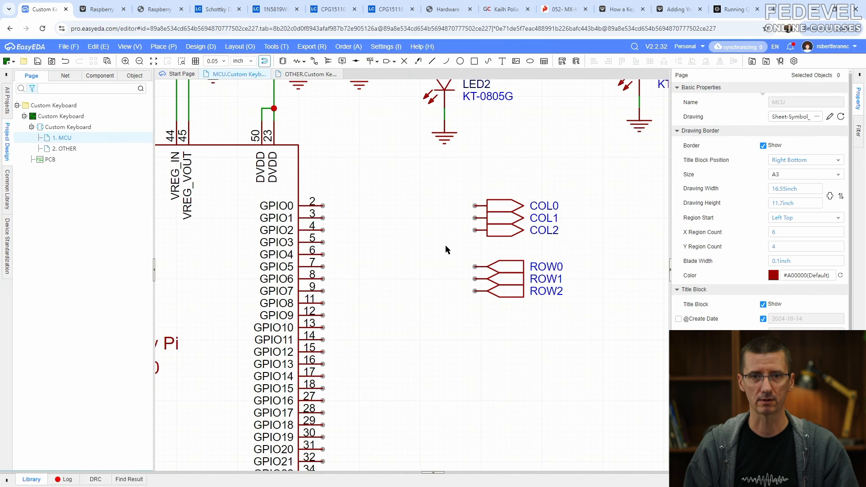
drag(456, 171, 543, 246)
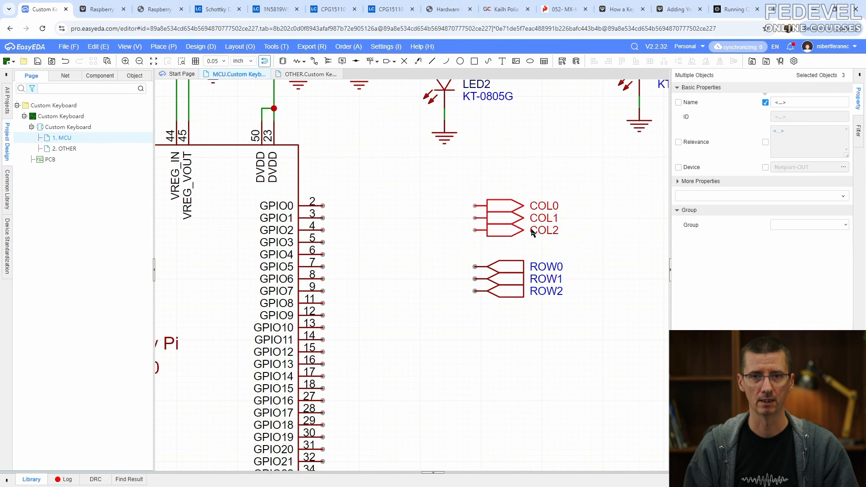
drag(503, 206, 534, 206)
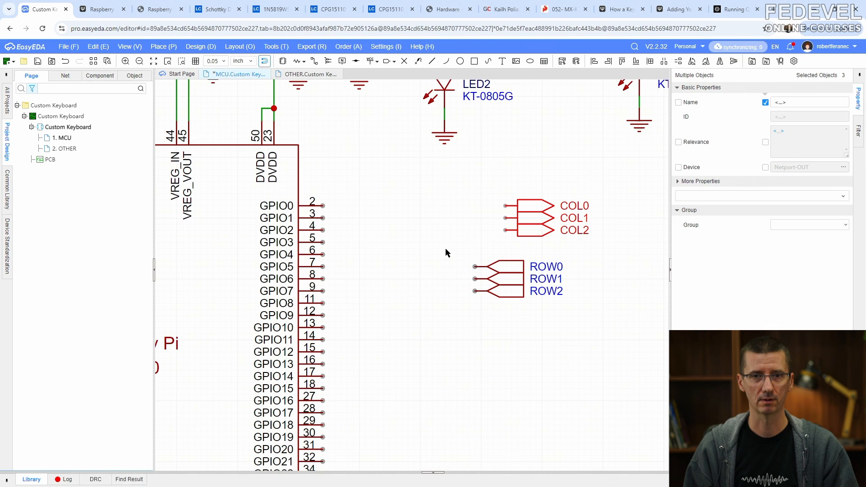
drag(446, 252, 586, 325)
drag(510, 268, 539, 303)
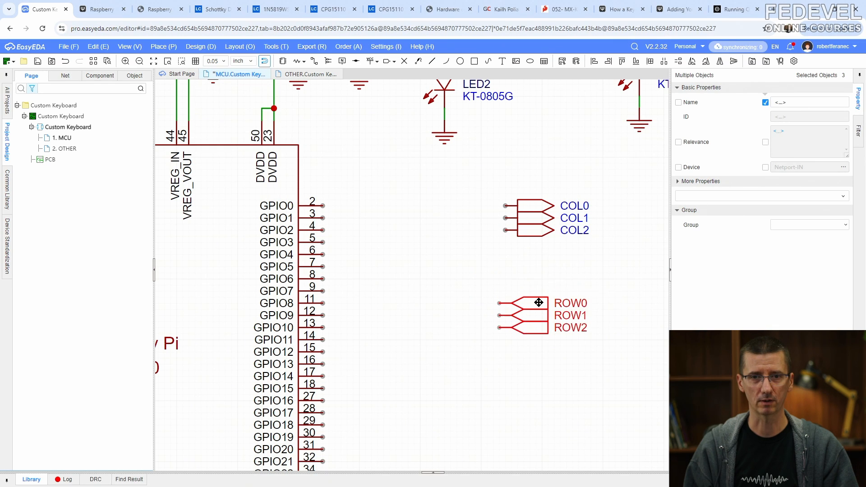
click(520, 270)
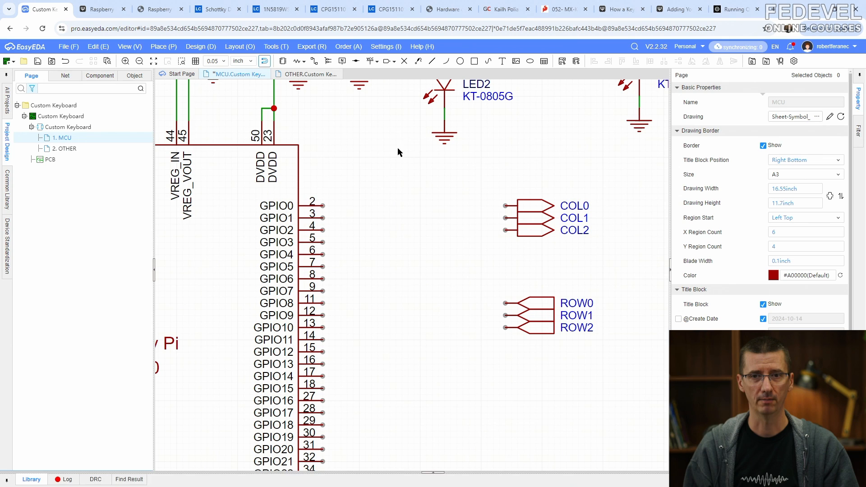
- Copy the 27Ω resistor R2 from the USB_N line and paste it between GPIO0 and the COL0 port
scroll(490, 244, down, 4)
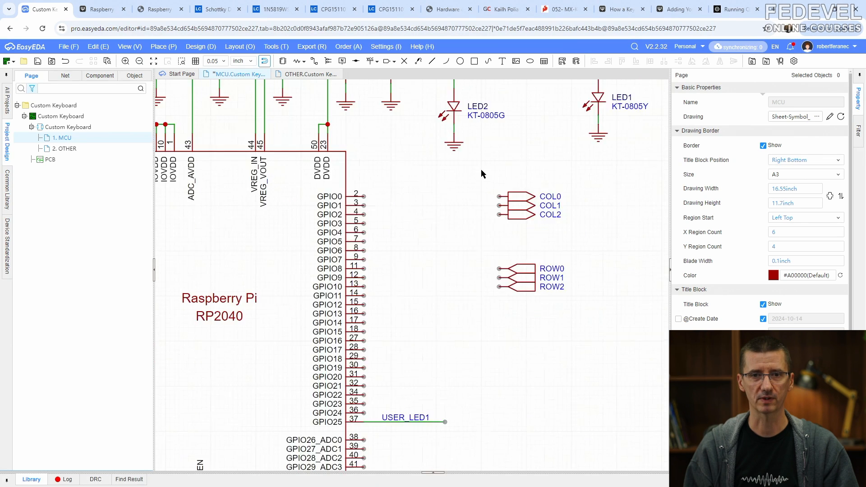
scroll(217, 194, up, 5)
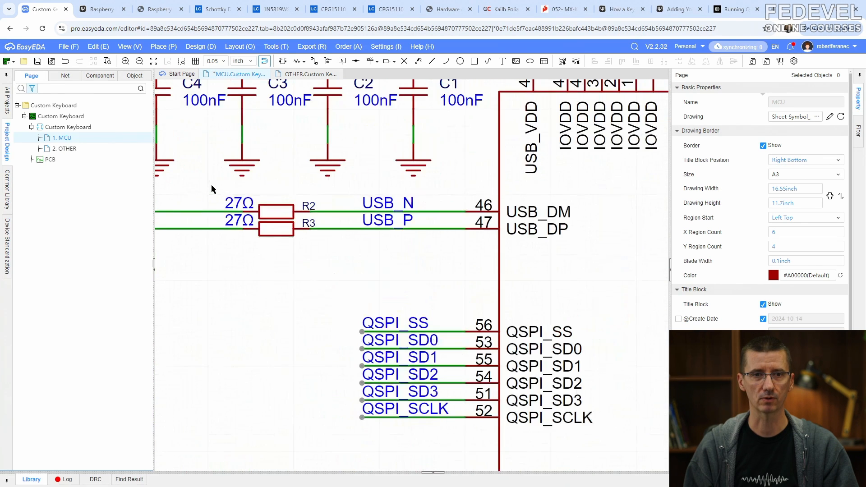
click(274, 210)
right_click(274, 211)
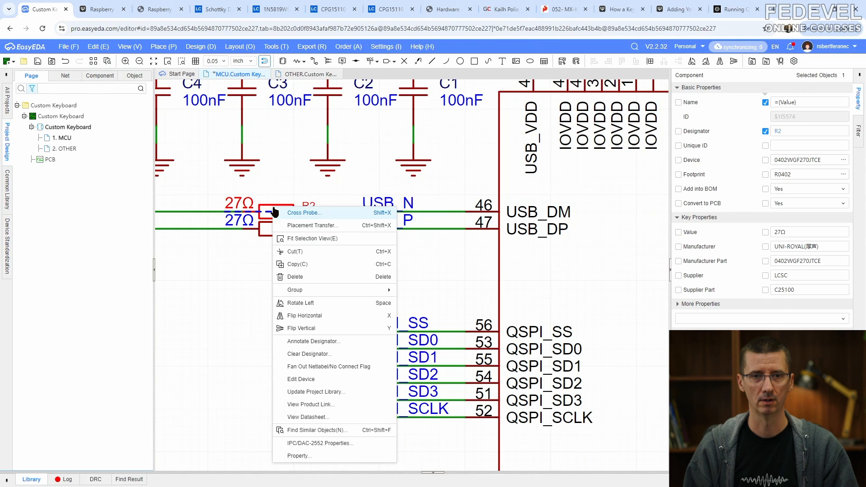
click(313, 265)
scroll(207, 245, down, 5)
scroll(472, 223, up, 4)
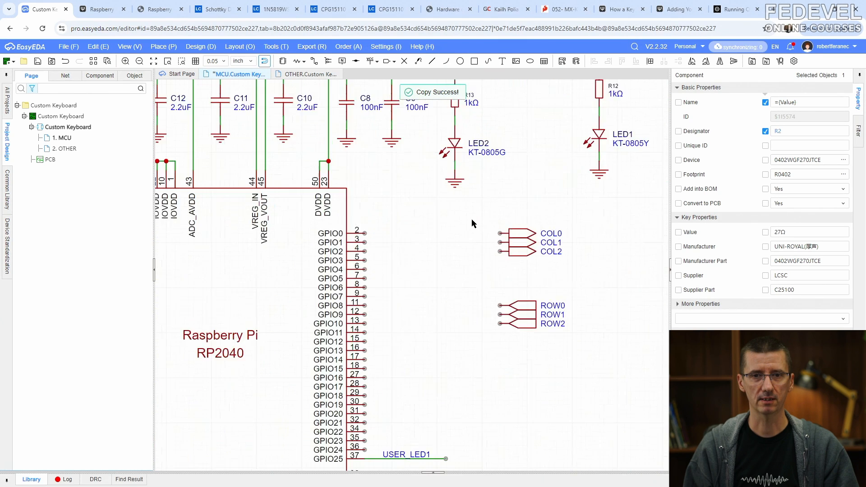
scroll(472, 223, up, 2)
right_click(431, 222)
click(440, 226)
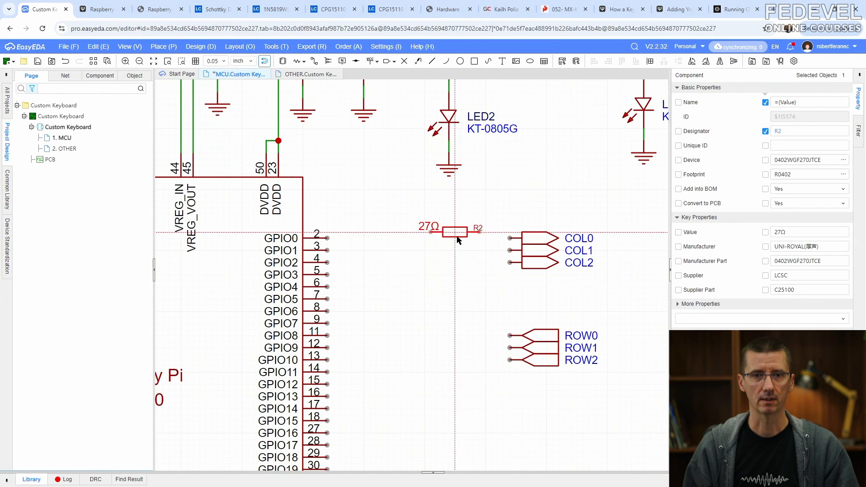
click(460, 244)
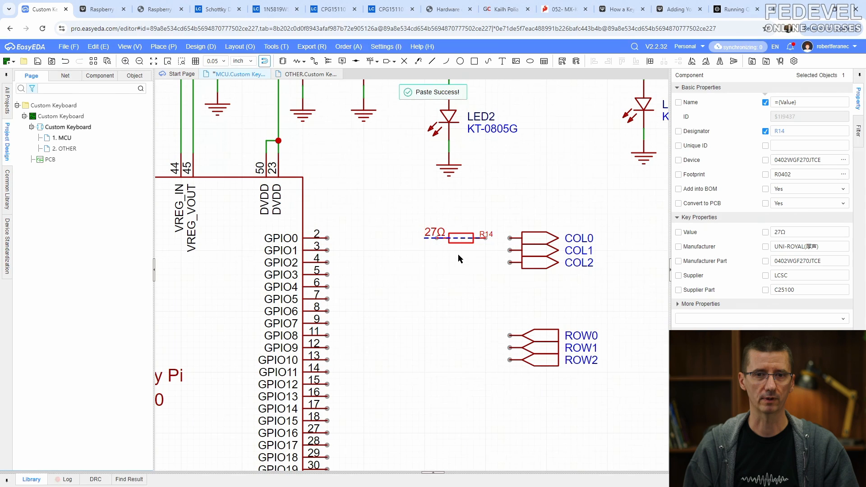
- Paste two more 27Ω resistors directly below the first, aligned with the COL1 and COL2 ports
right_click(458, 258)
click(465, 262)
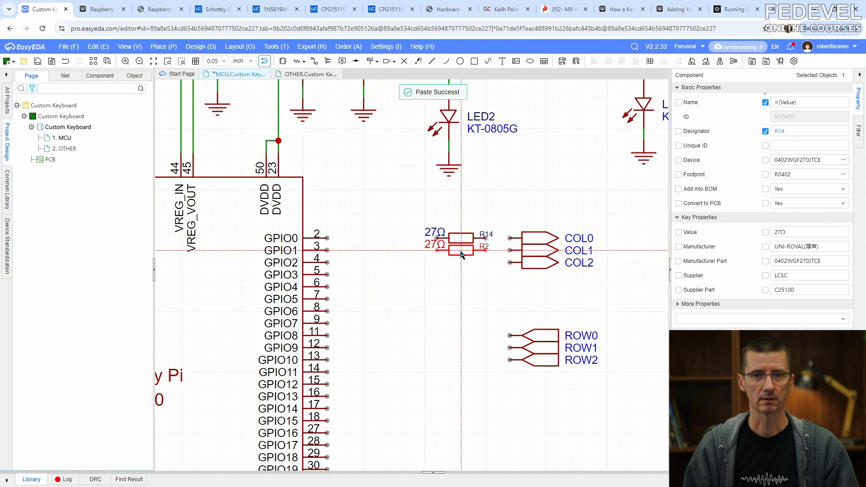
click(462, 258)
right_click(462, 269)
click(469, 273)
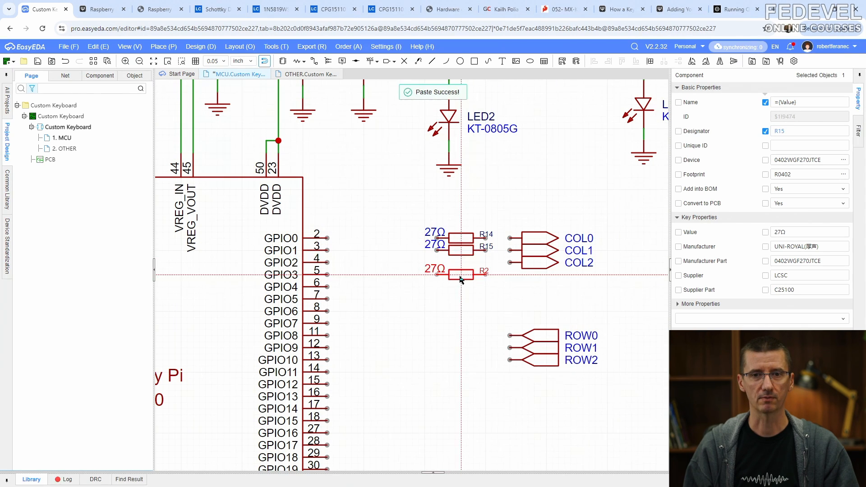
click(462, 267)
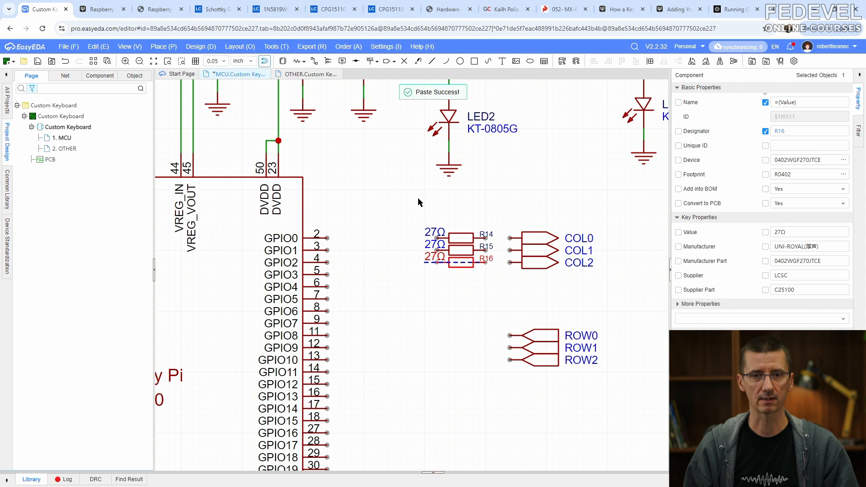
- Wire the RP2040 pins GPIO0, GPIO1 and GPIO2 to the near ends of the three 27Ω resistors
click(313, 62)
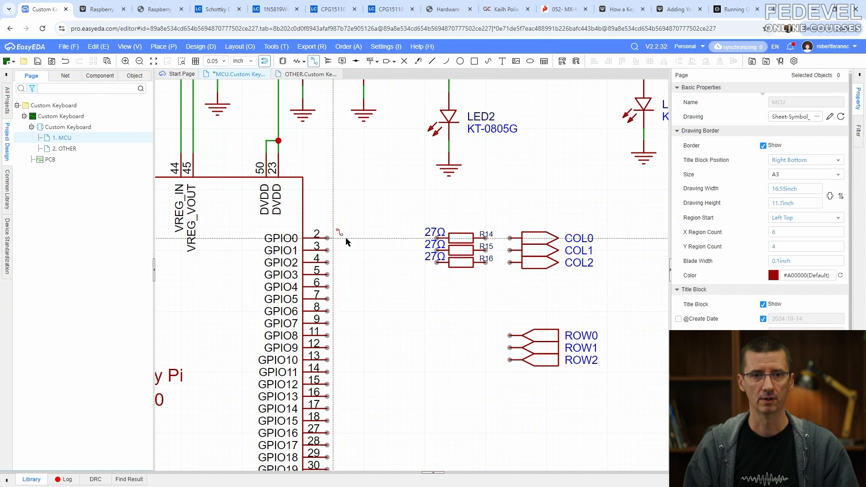
click(327, 237)
click(436, 238)
click(327, 250)
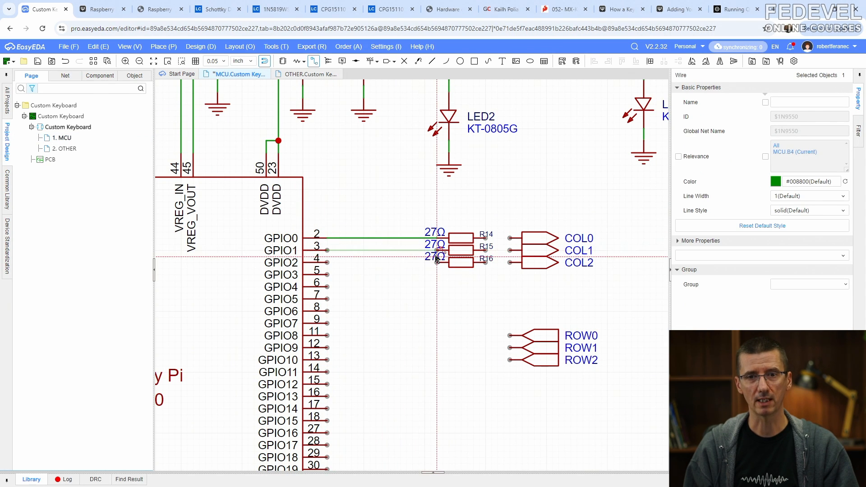
click(436, 250)
click(327, 262)
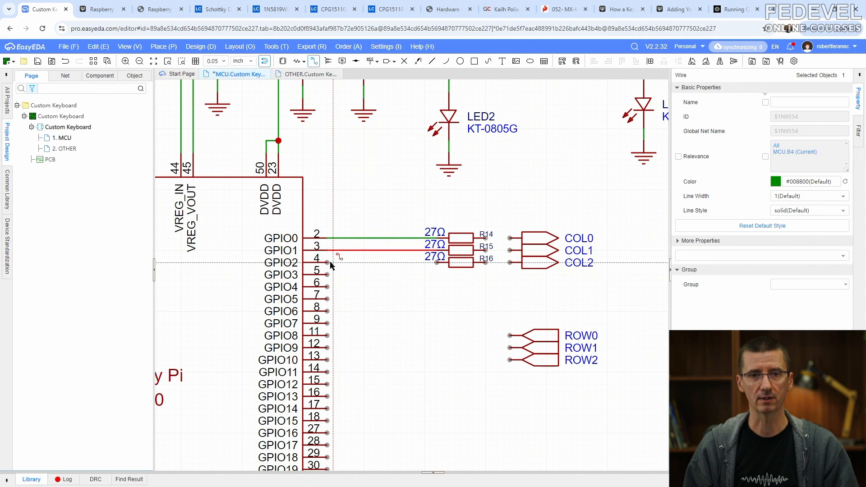
click(437, 262)
- Wire the far ends of the three 27Ω resistors to the COL0, COL1 and COL2 ports
click(486, 238)
click(510, 238)
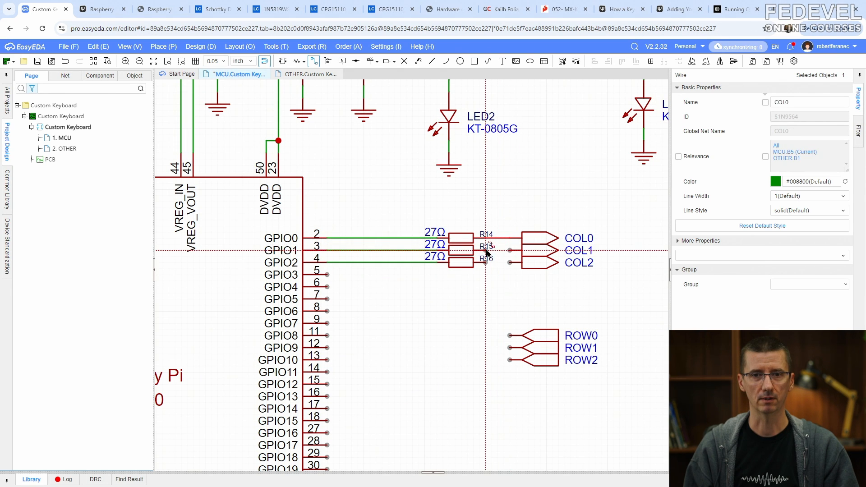
click(486, 250)
click(510, 250)
click(486, 262)
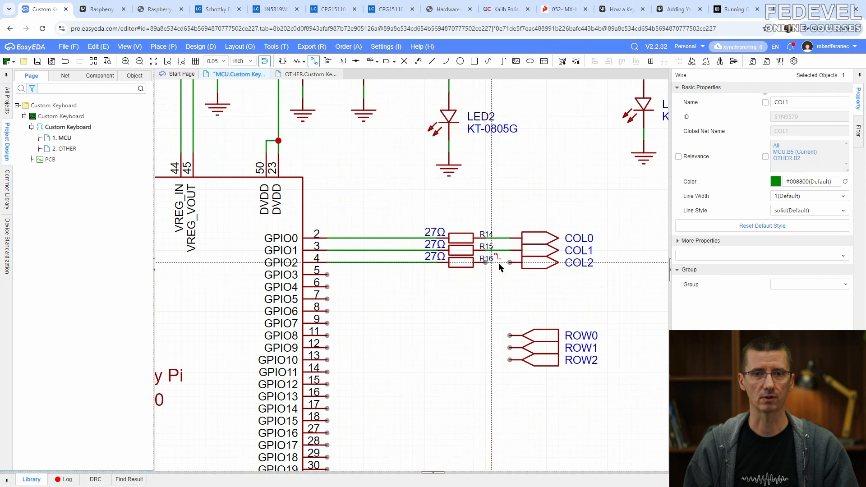
click(511, 262)
key(Escape)
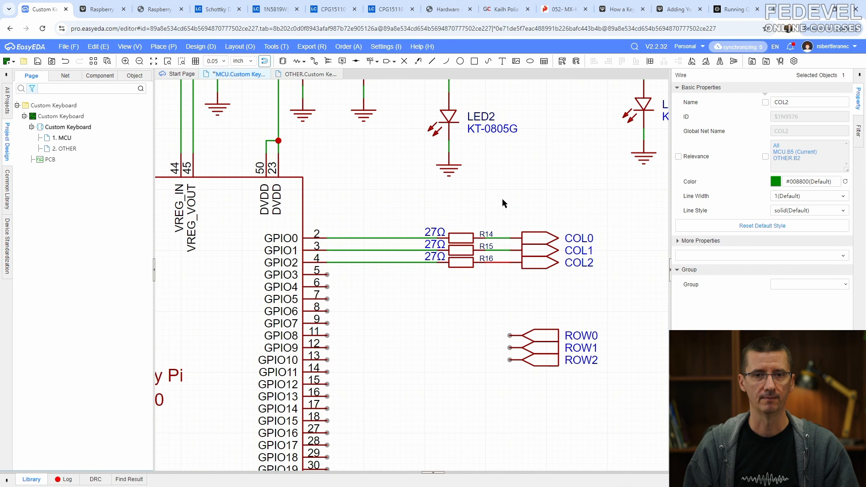
- Place the net label COL0_R on each of the three wires between GPIO0–GPIO2 and the series resistors
click(342, 61)
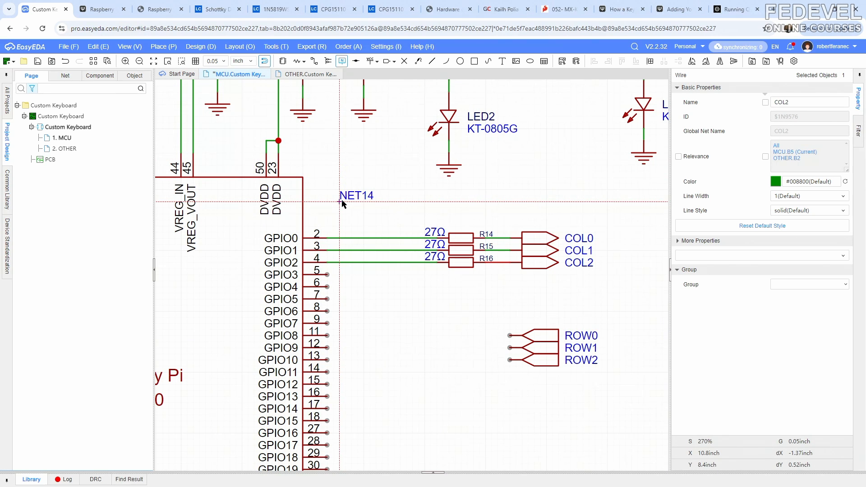
key(Tab)
text(C)
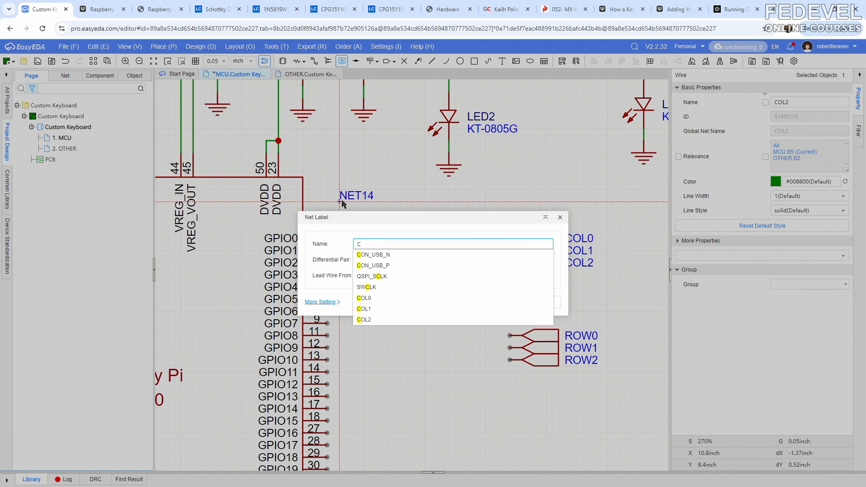
text(OL0_R)
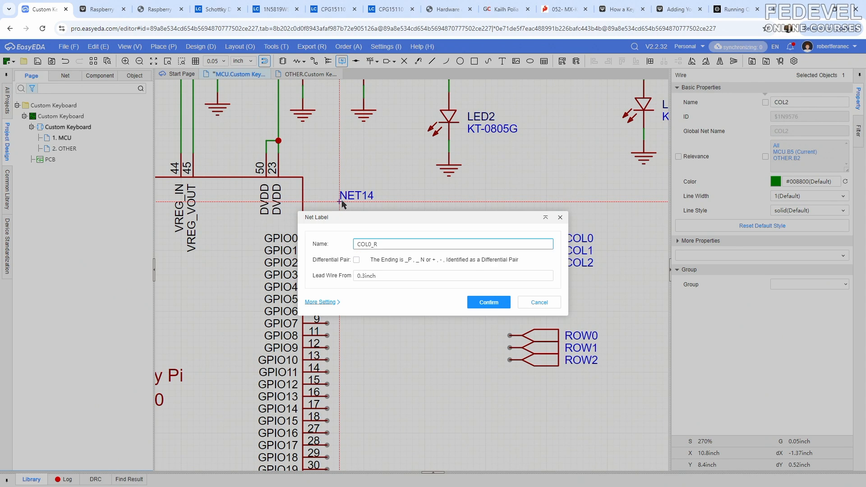
key(Return)
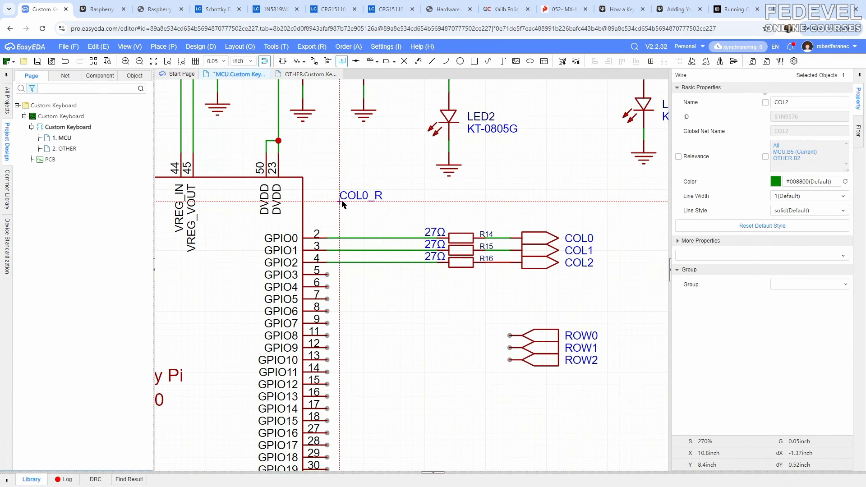
click(352, 238)
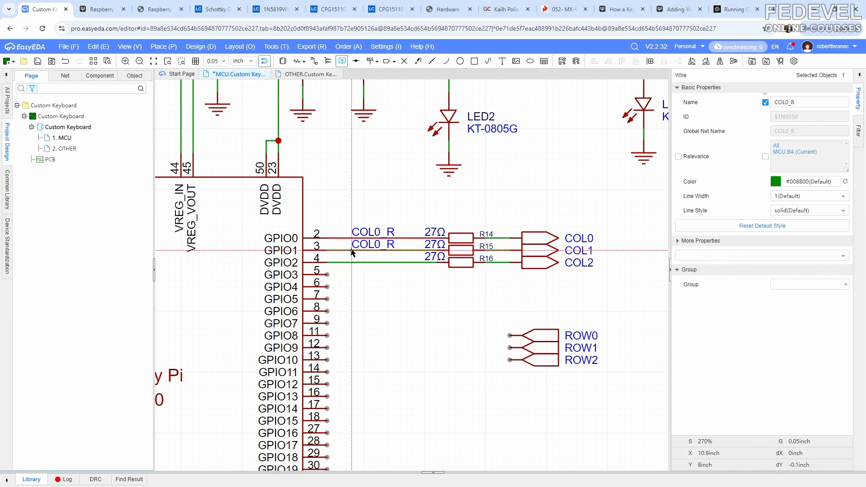
click(352, 250)
click(352, 263)
key(Escape)
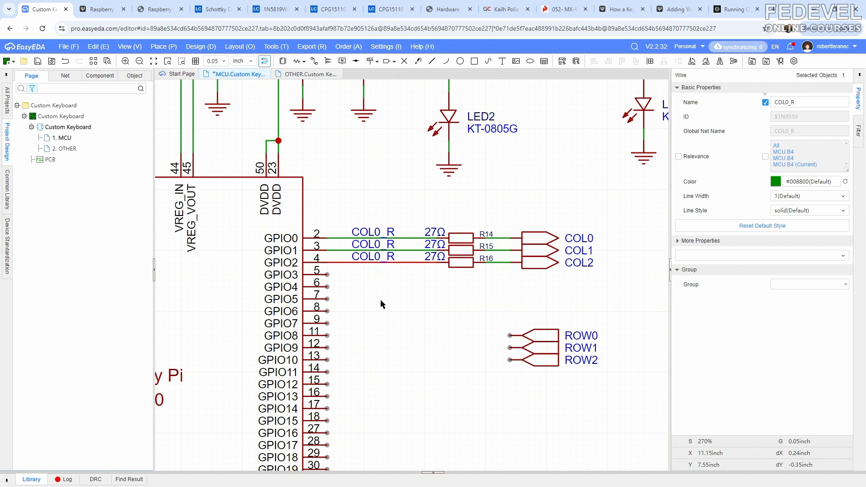
- Rename the net label on the GPIO1 wire to COL1_R
click(374, 244)
click(789, 102)
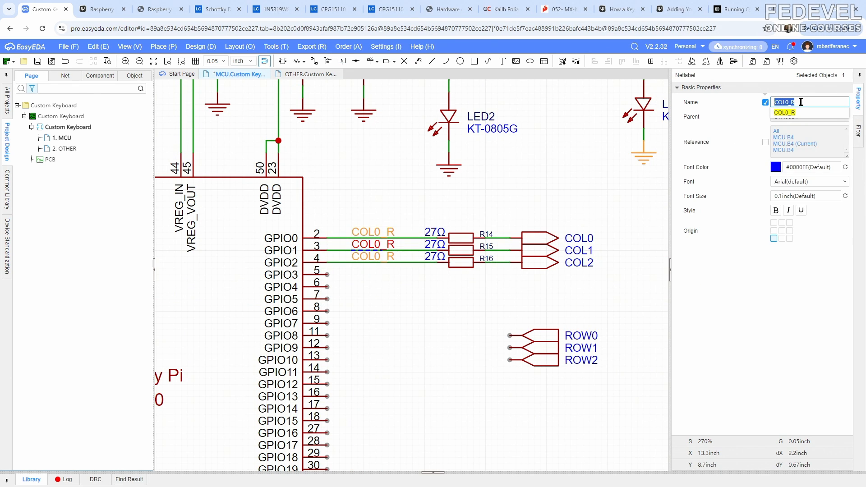
click(801, 102)
key(BackSpace)
key(BackSpace)
key(BackSpace)
text(1_R)
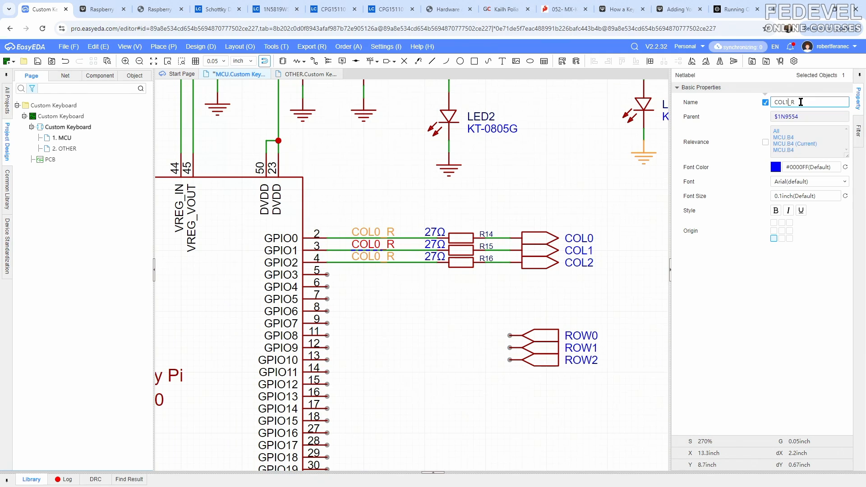
key(Return)
- Rename the net label on the GPIO2 wire to COL2_R
click(378, 260)
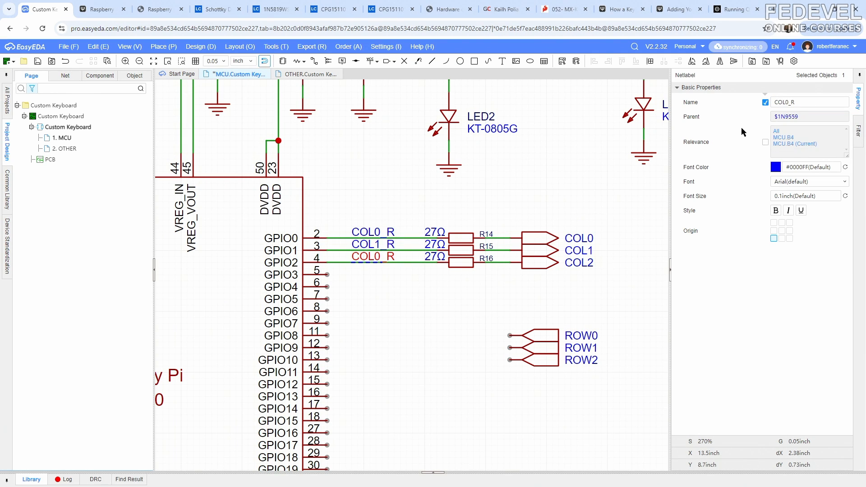
click(803, 102)
key(BackSpace)
key(BackSpace)
key(BackSpace)
text(2_R)
key(Return)
click(415, 300)
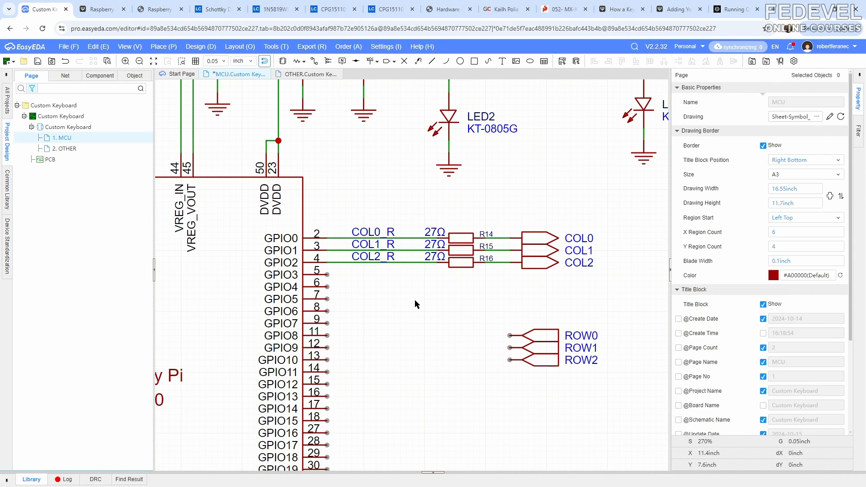
- Save the MCU schematic sheet with the column resistors and net labels
click(130, 46)
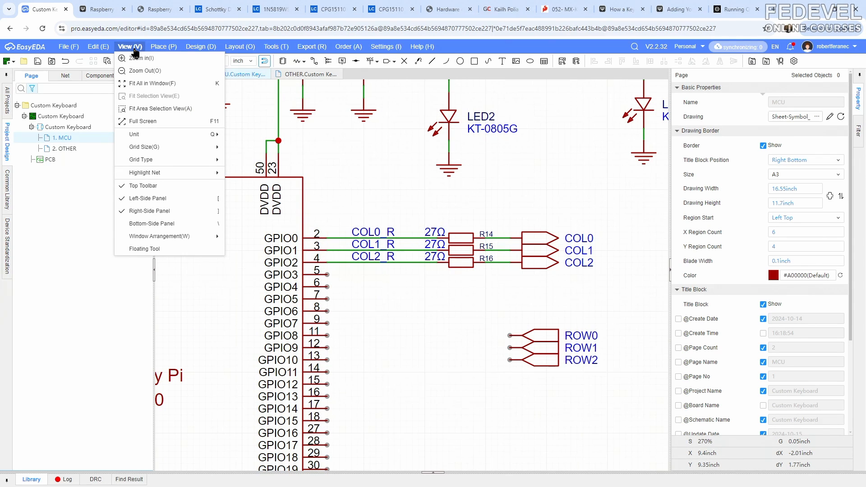
click(141, 83)
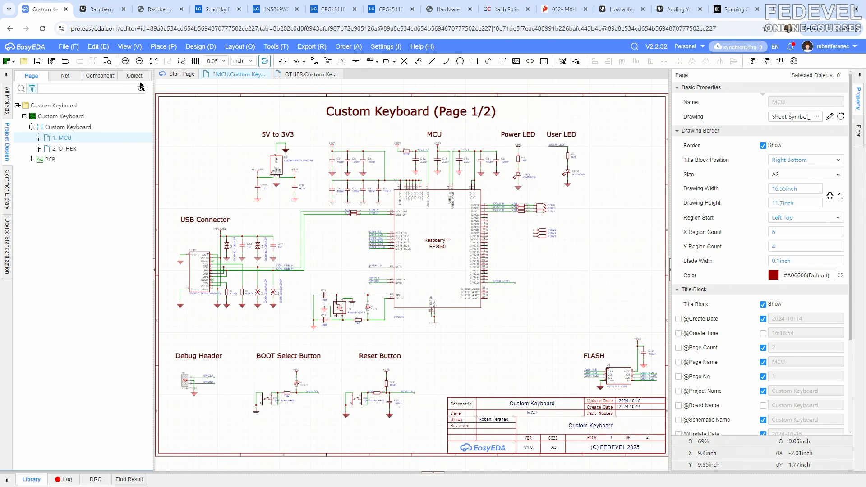
click(38, 62)
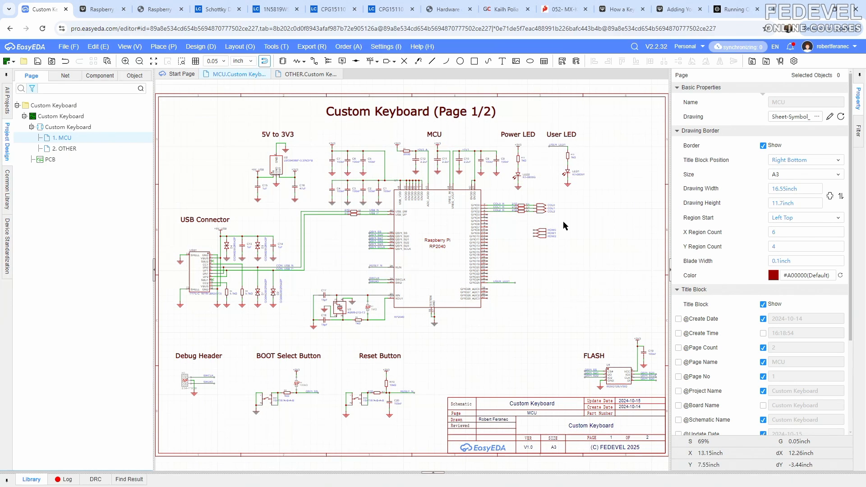
- Search the web for "simple low pass filter" in a new browser tab and show the image results
click(771, 9)
click(697, 28)
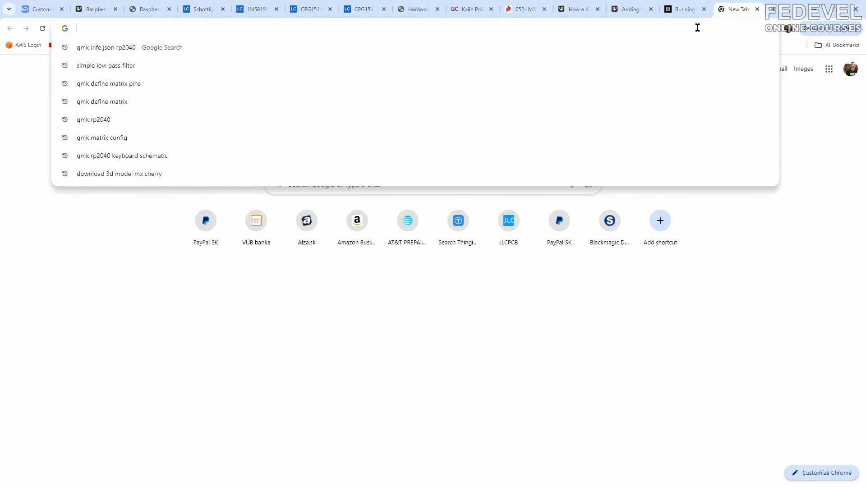
text(simple )
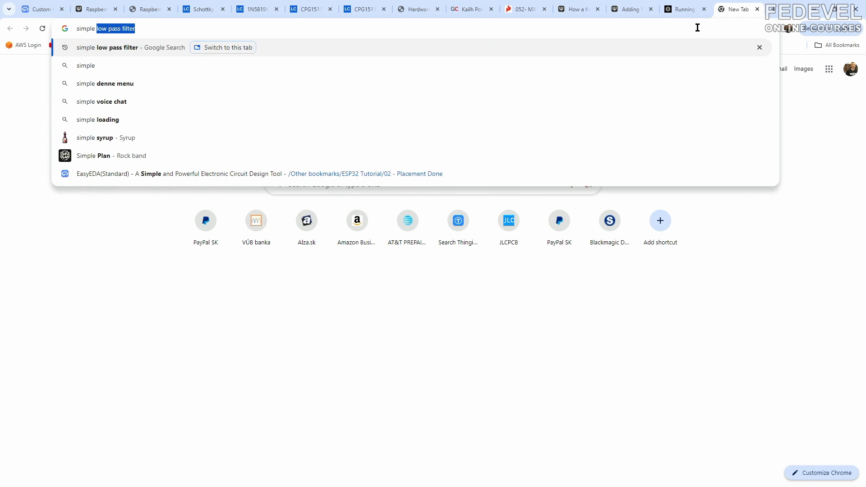
text(low pass filter)
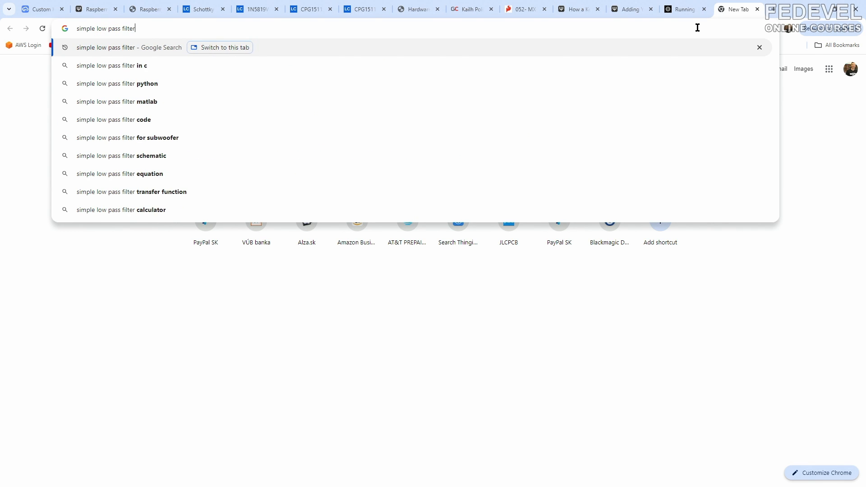
key(Return)
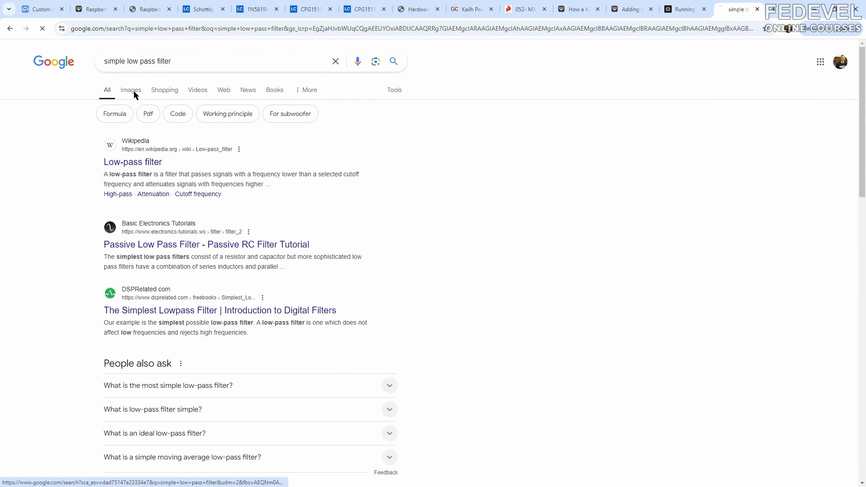
click(132, 90)
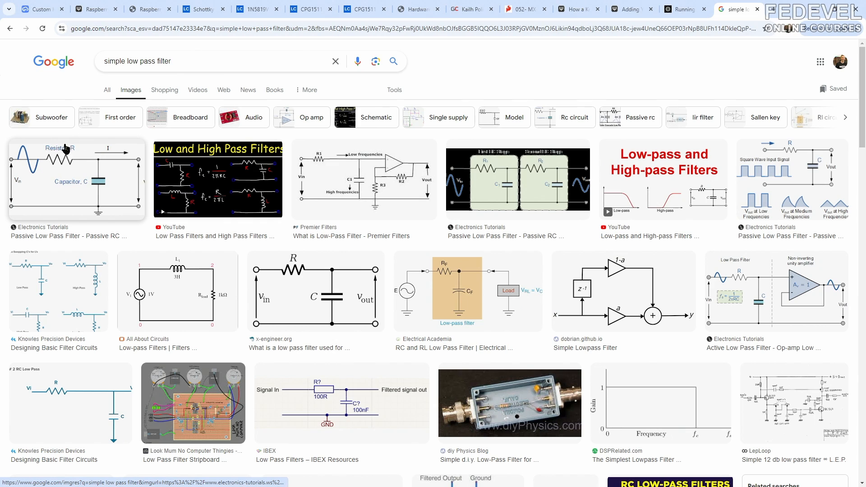
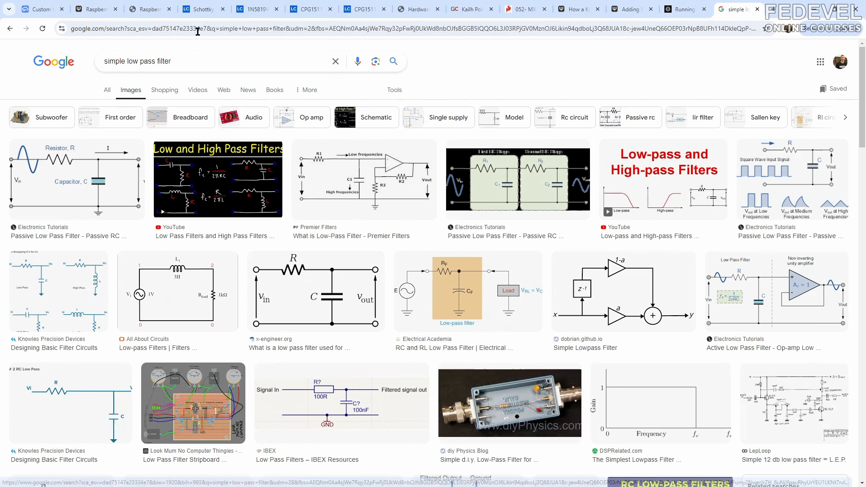
- Switch to the LCSC site, search for "0r 0402" and open the Chip Resistor - Surface Mount category
click(205, 12)
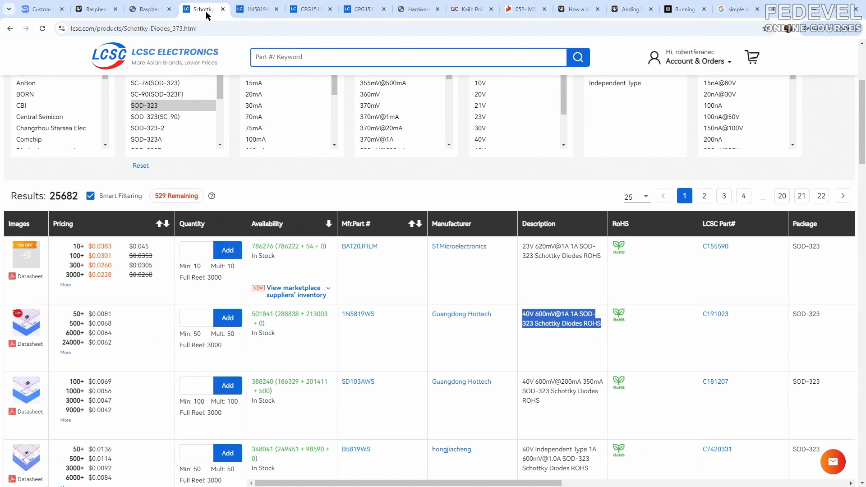
click(327, 58)
text(0r 0402)
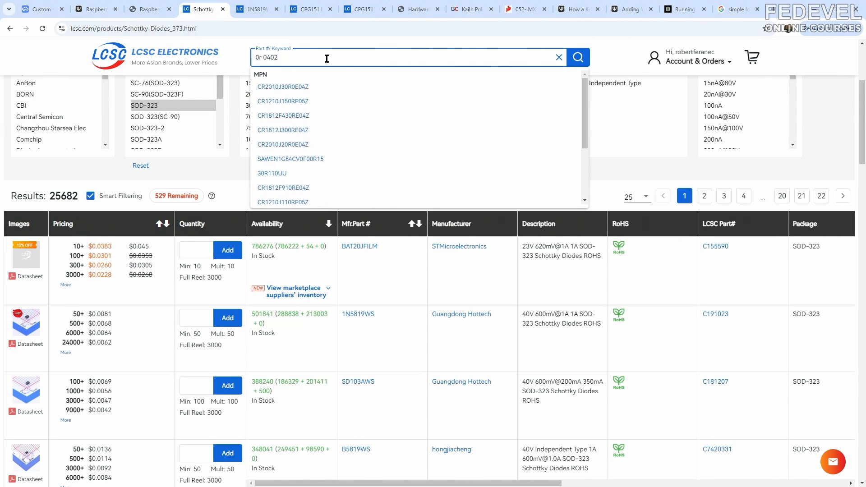
key(Return)
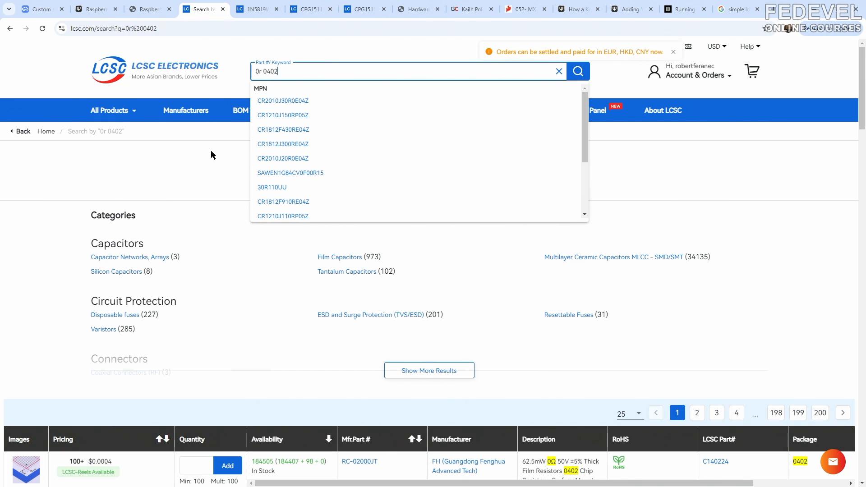
scroll(211, 155, down, 2)
click(416, 276)
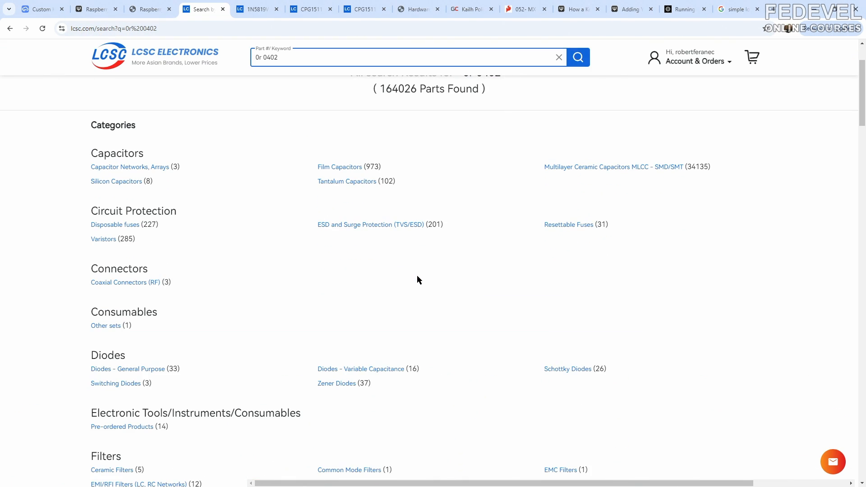
scroll(417, 275, down, 3)
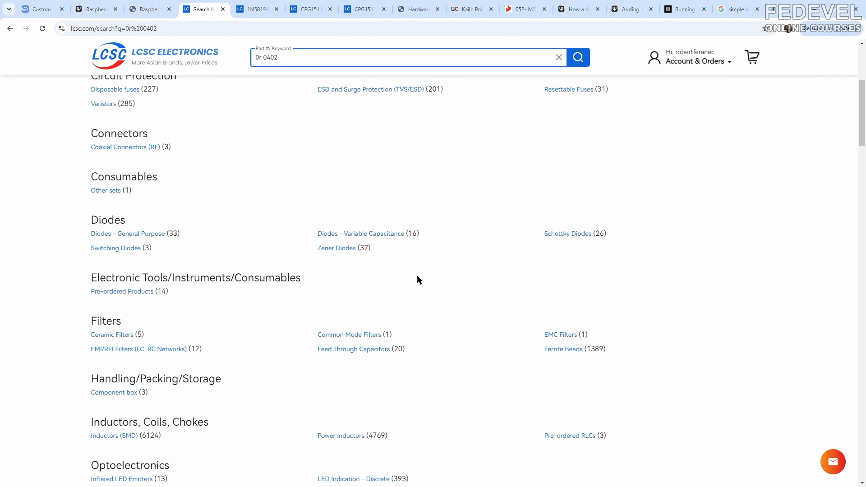
scroll(417, 280, down, 6)
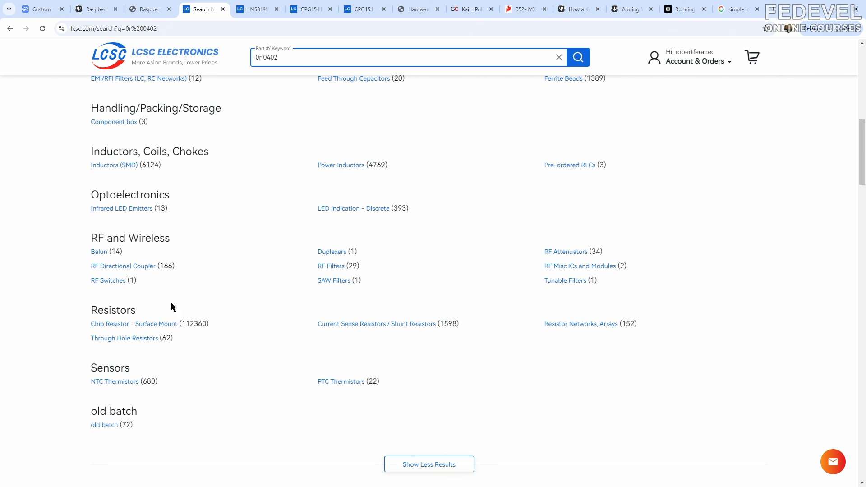
click(155, 324)
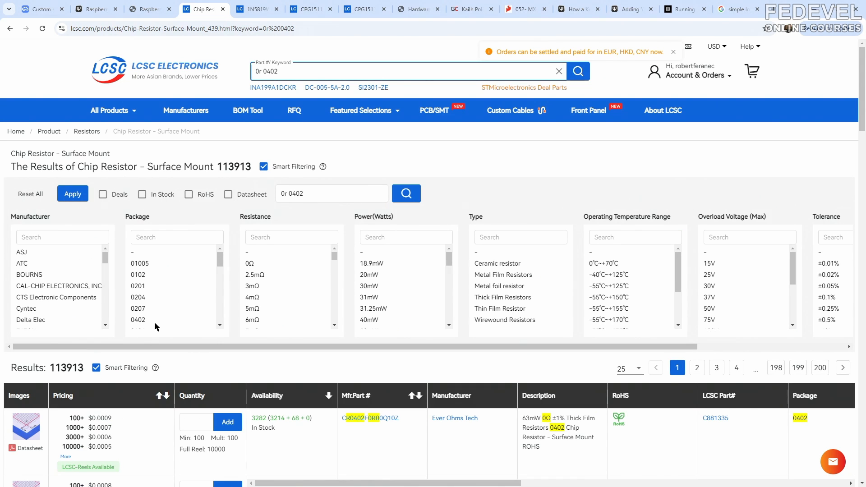
- Filter the chip resistors to in-stock UNI-ROYAL(Uniroyal Elec) parts with package 0402, resistance 0Ω and tolerance ±1%
drag(105, 258, 107, 315)
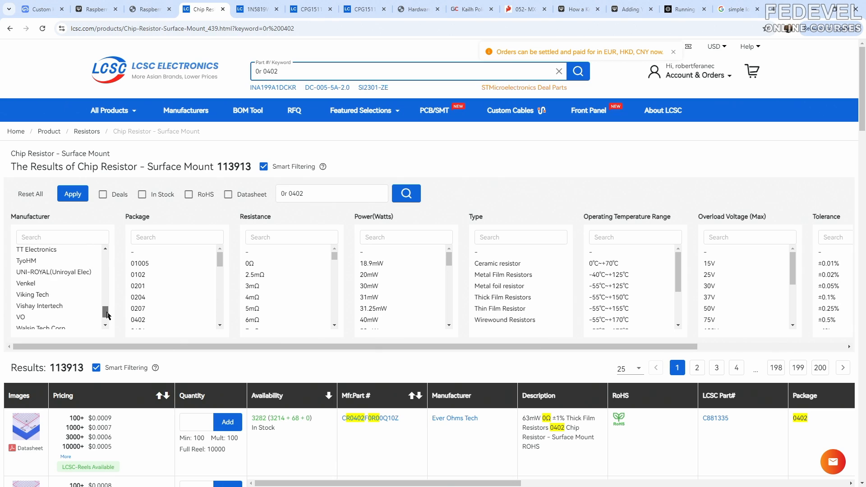
click(79, 273)
click(140, 276)
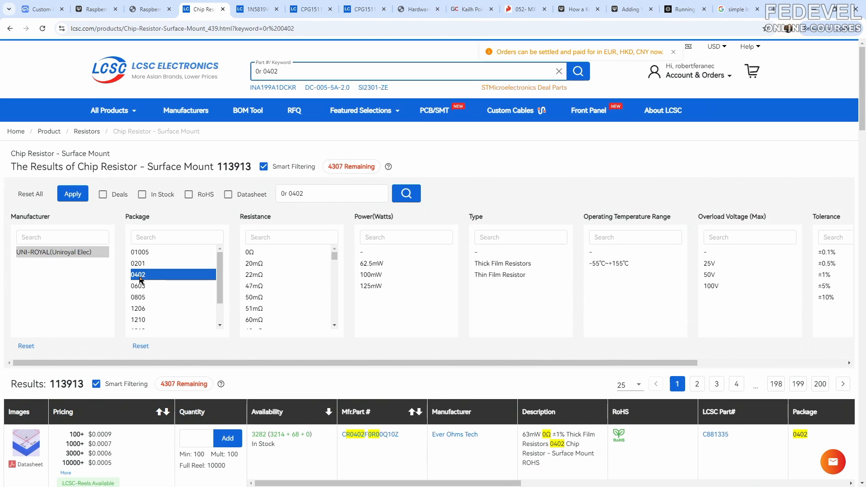
click(251, 253)
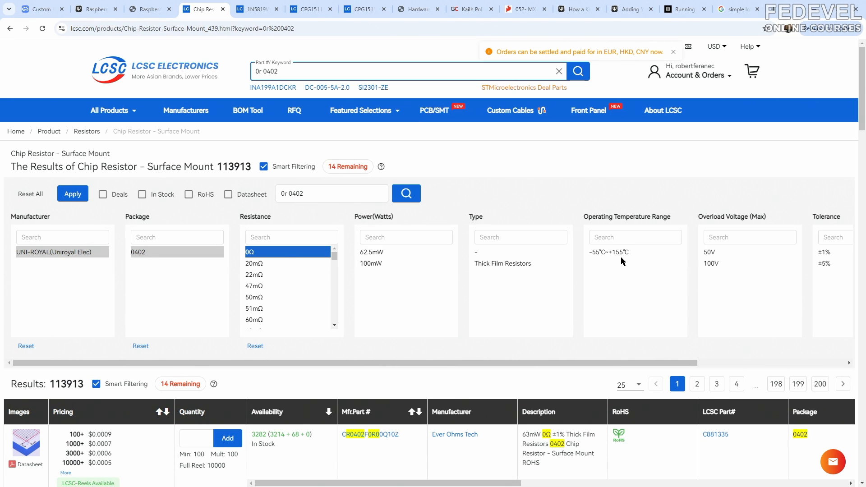
click(824, 254)
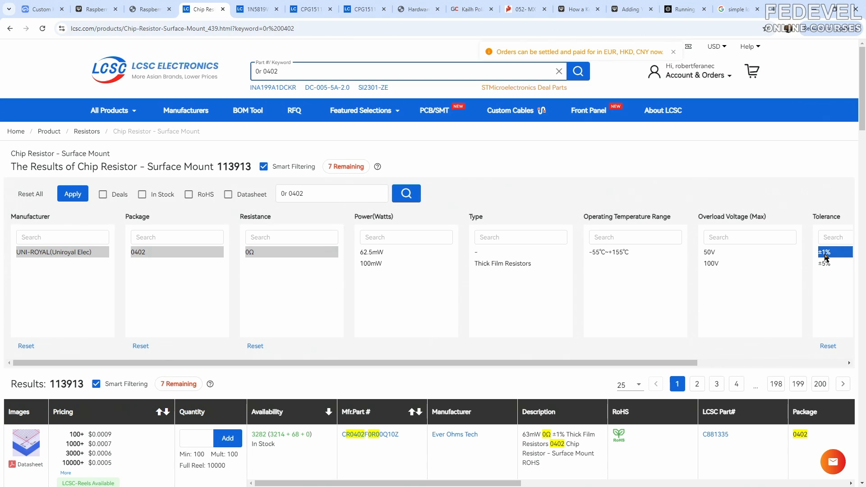
click(143, 194)
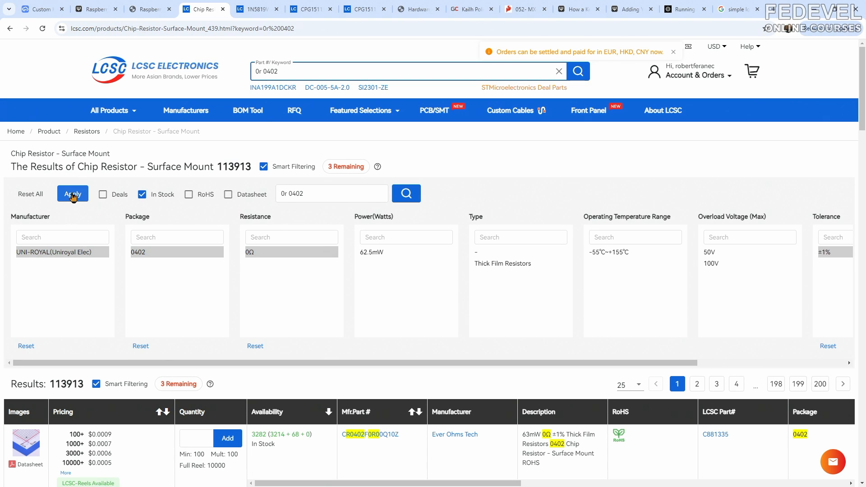
click(71, 194)
- Open the product page of resistor 0402WGF0000TCE and copy its LCSC part number C17168
scroll(329, 334, down, 3)
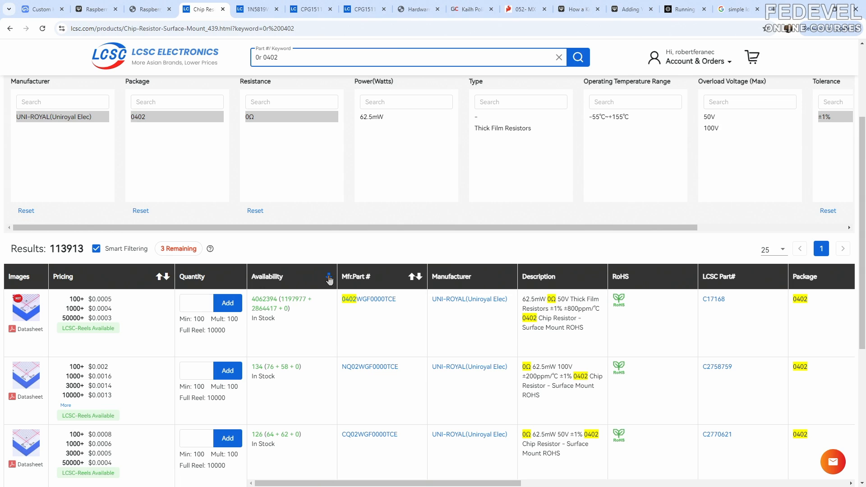
drag(523, 300, 538, 318)
click(364, 301)
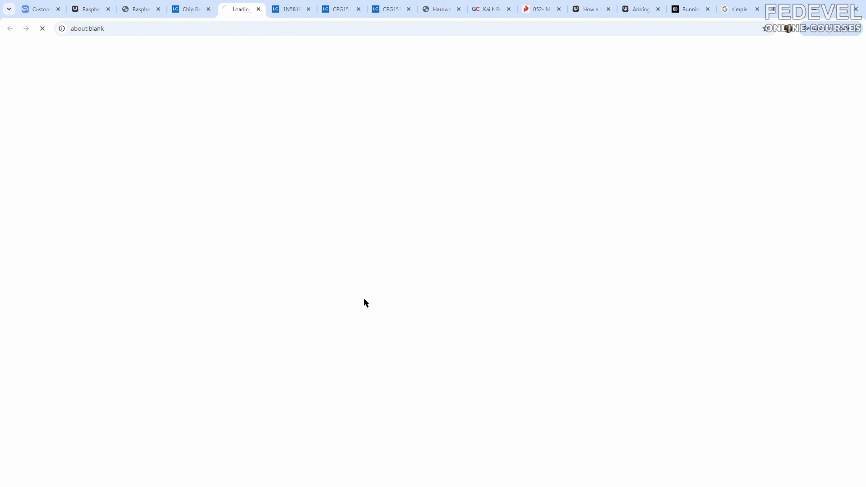
double_click(306, 222)
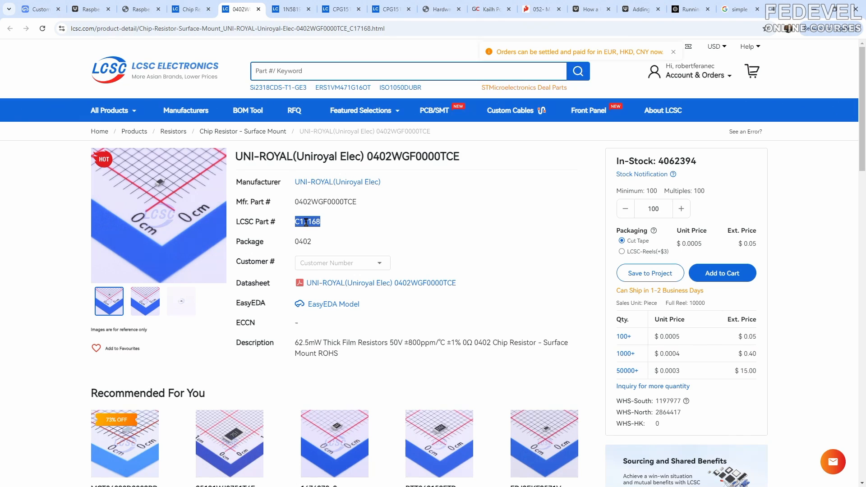
right_click(307, 223)
click(315, 234)
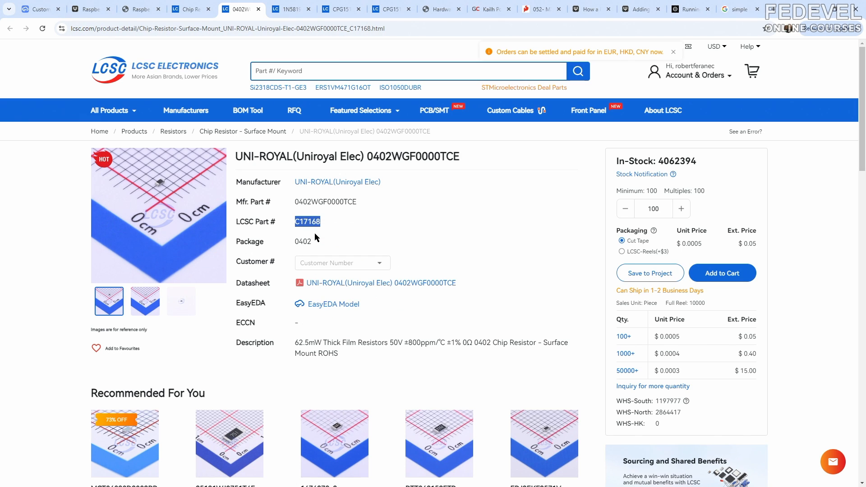
- Switch back to the EasyEDA schematic and search the device library for the copied part number C17168
click(41, 9)
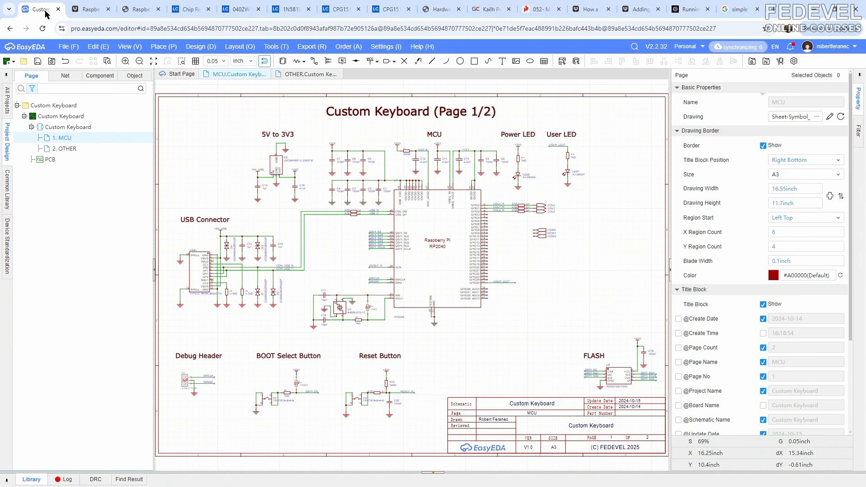
click(163, 46)
click(198, 58)
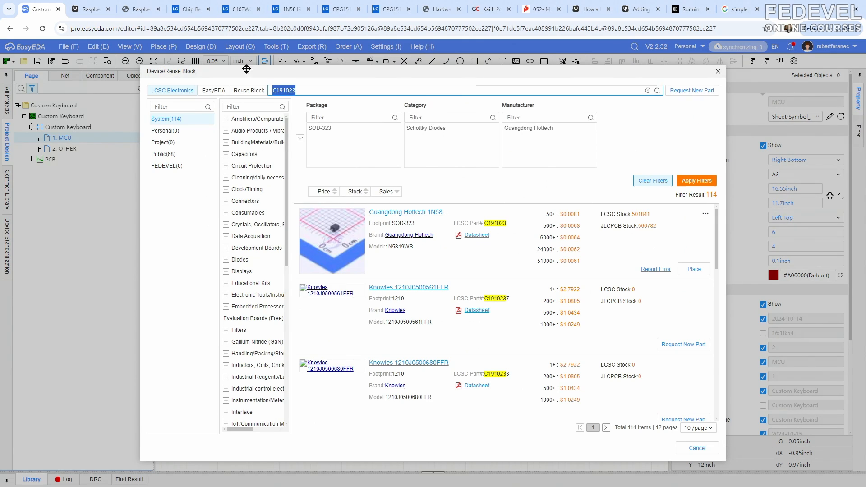
click(648, 91)
right_click(621, 90)
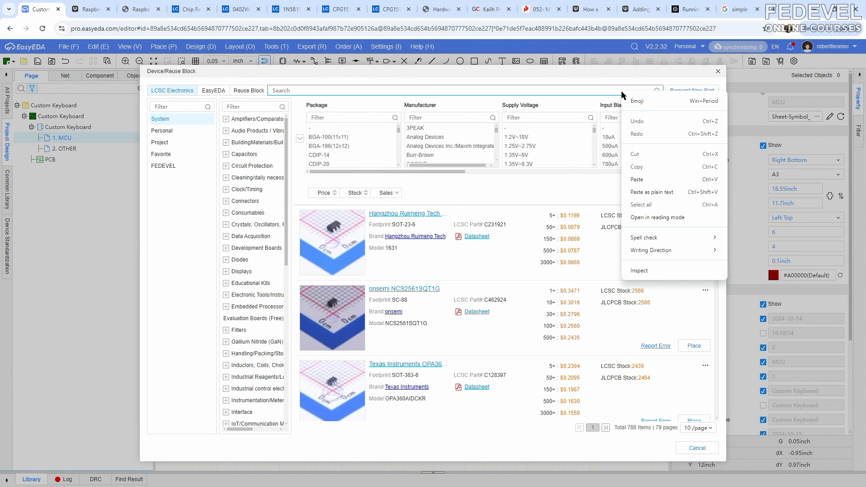
click(647, 176)
click(657, 92)
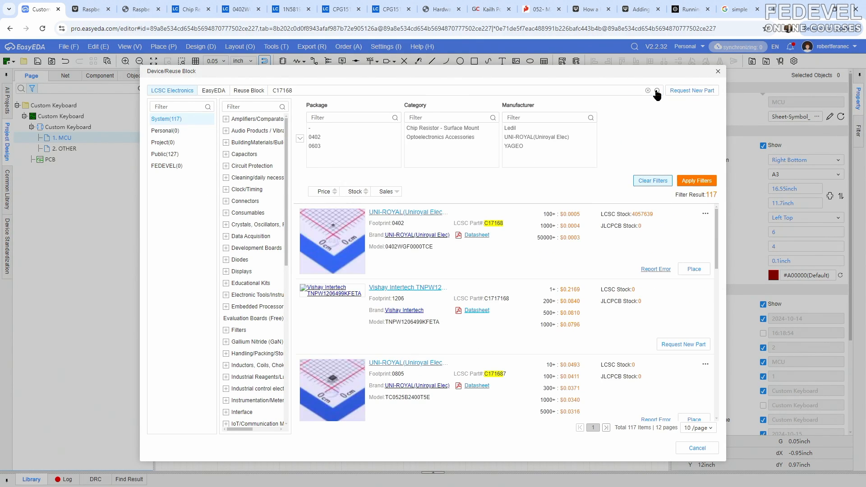
- Place one UNI-ROYAL 0Ω 0402 resistor in the empty area to the right of the COL and ROW ports
click(693, 269)
scroll(633, 228, up, 4)
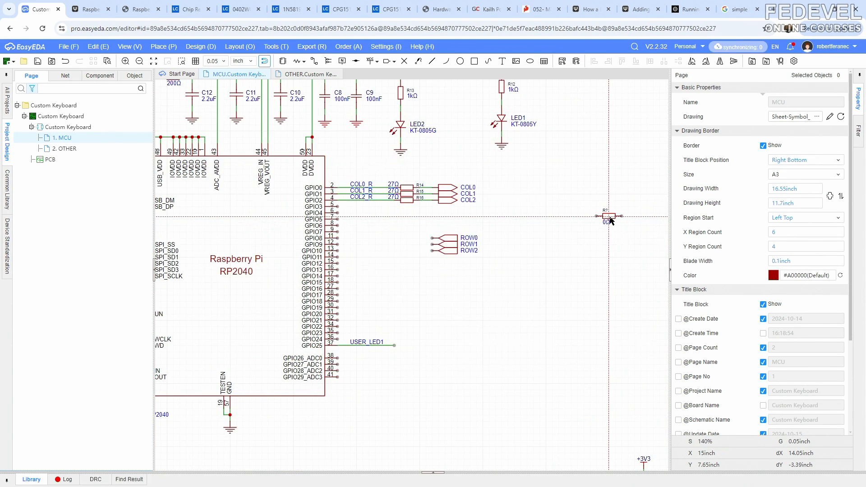
scroll(610, 220, up, 3)
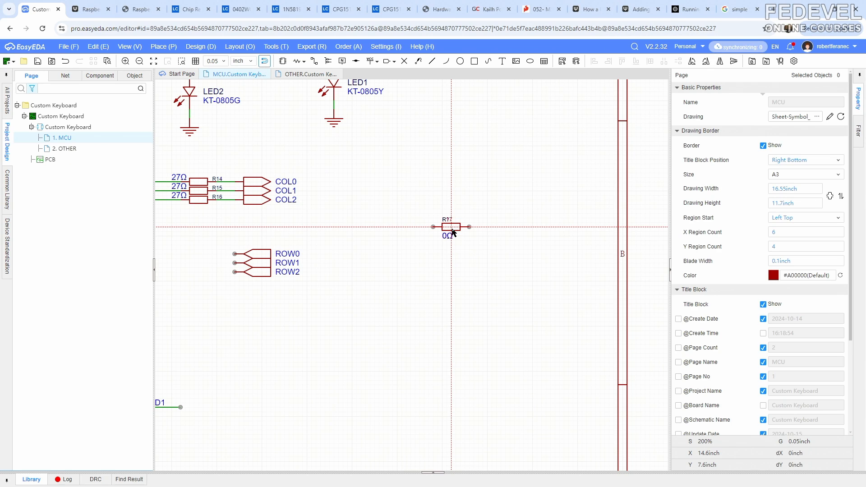
click(452, 231)
key(Escape)
- Move the new 0Ω resistor's designator above its right pin and its value label above its left pin
scroll(446, 209, up, 5)
click(448, 220)
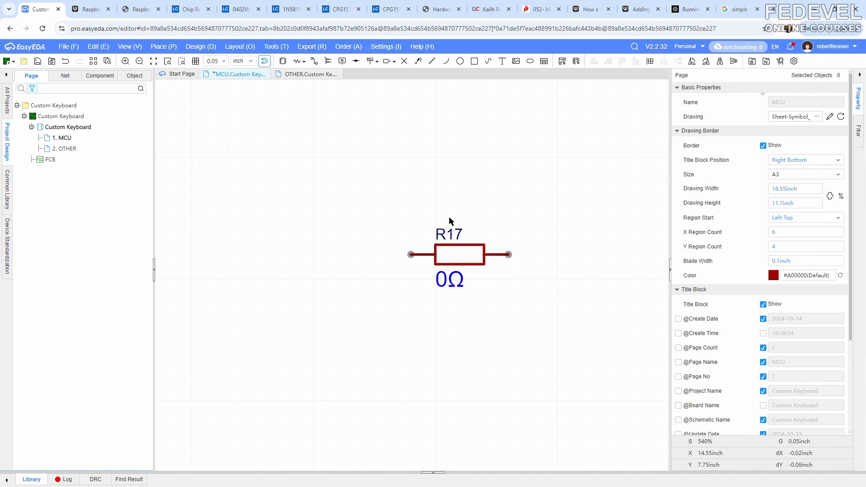
drag(450, 231, 508, 240)
drag(462, 281, 412, 243)
click(434, 191)
scroll(434, 191, down, 3)
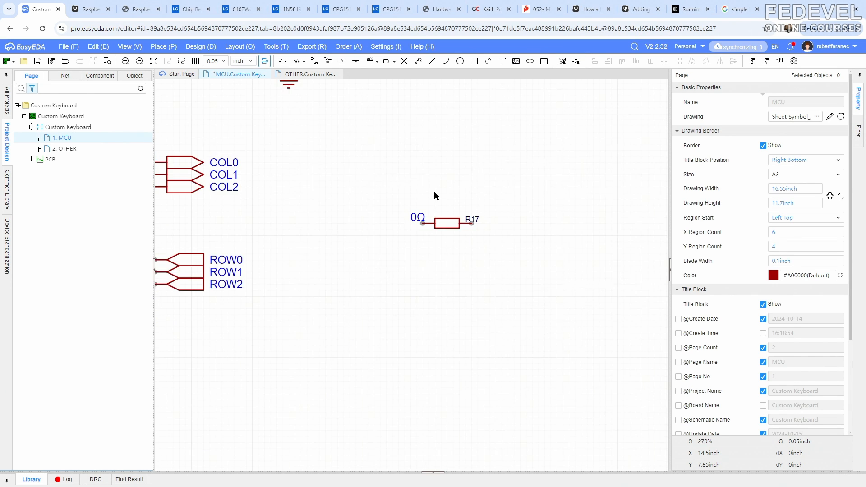
scroll(433, 191, down, 5)
- Copy the 100nF capacitor C9 and paste the copy directly below the 0Ω resistor, aligned with its pins
scroll(275, 118, up, 4)
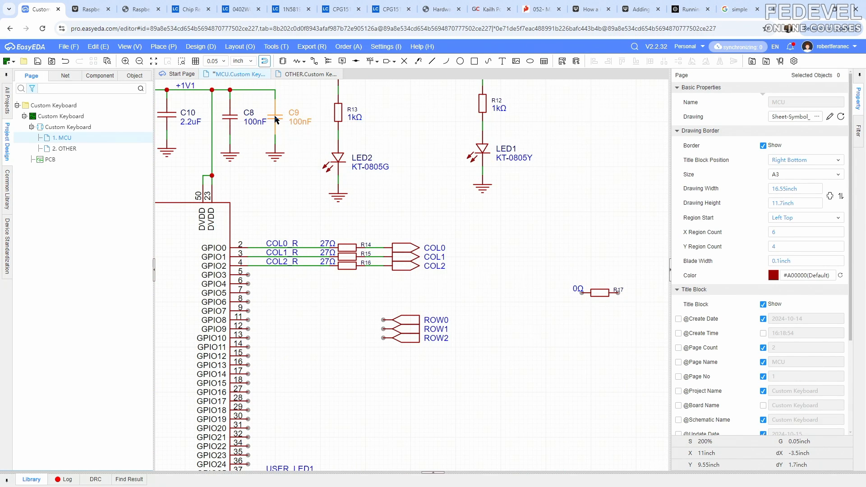
click(276, 119)
right_click(276, 120)
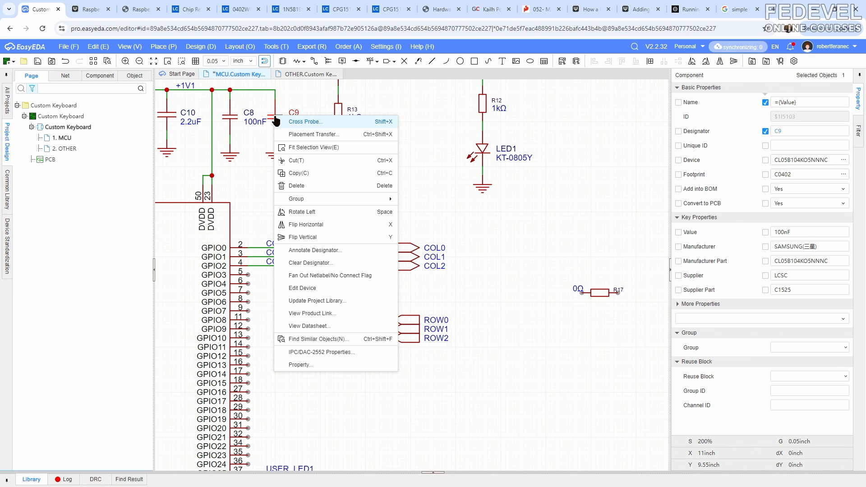
click(298, 173)
click(531, 310)
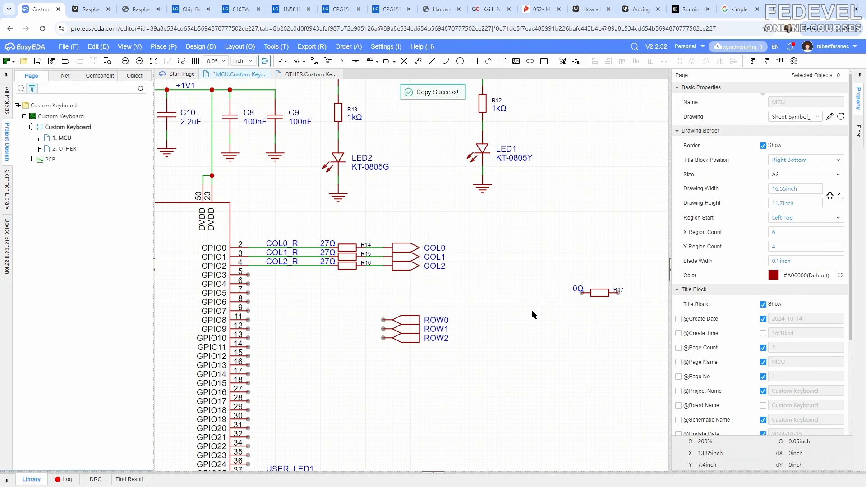
right_click(532, 310)
click(535, 316)
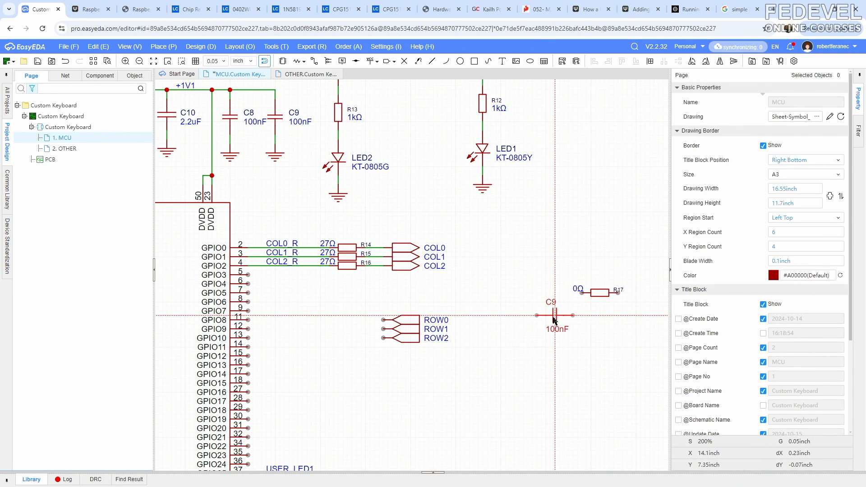
scroll(554, 318, up, 5)
scroll(496, 279, down, 1)
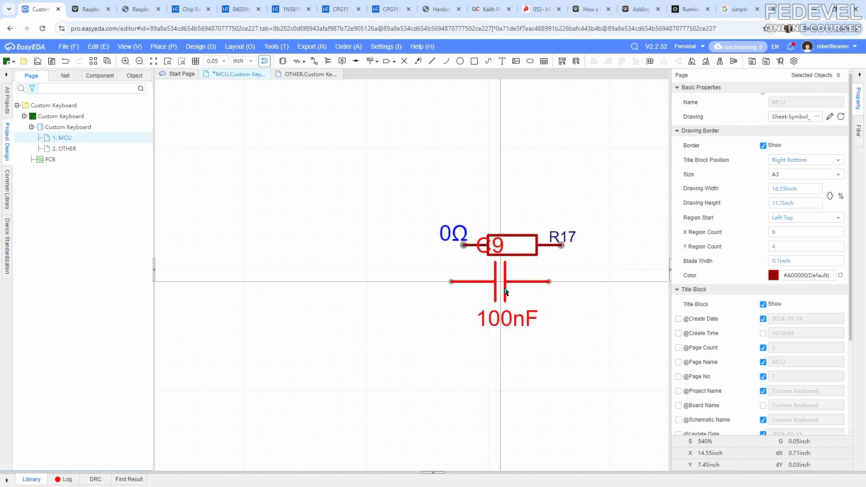
click(510, 293)
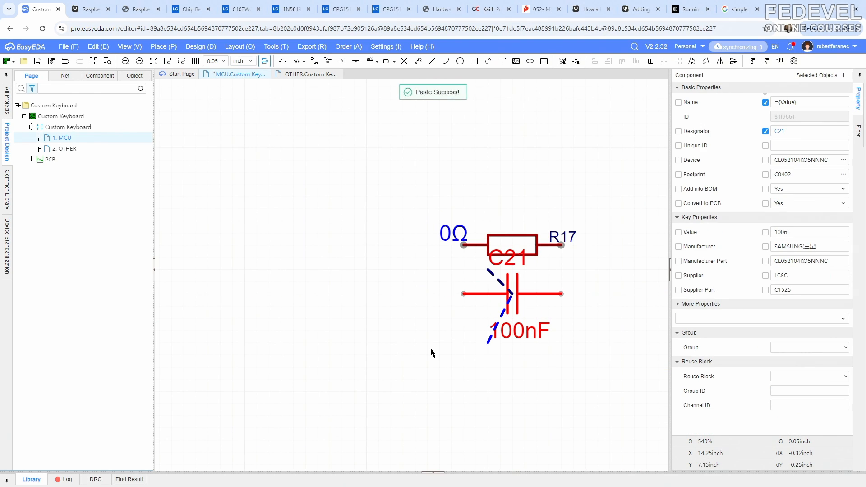
- Move the pasted capacitor's designator above its right pin and its 100nF value above its left pin
click(430, 348)
drag(506, 266, 545, 292)
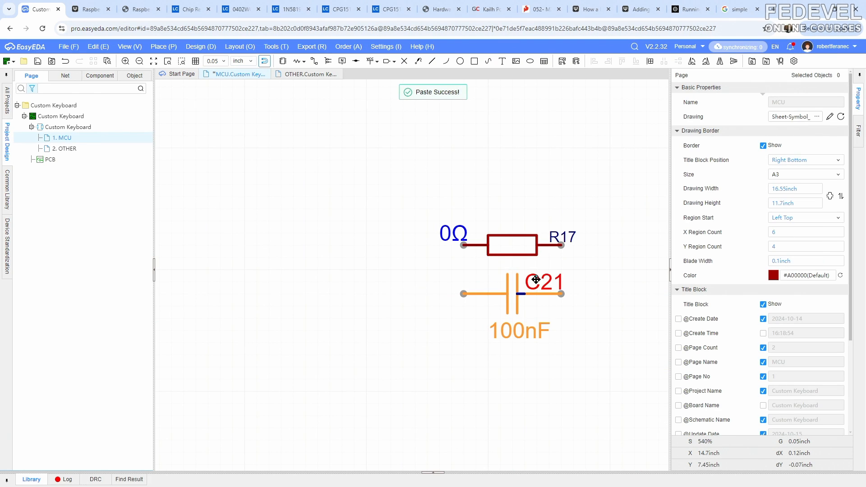
drag(520, 332, 471, 283)
click(463, 338)
scroll(402, 258, down, 3)
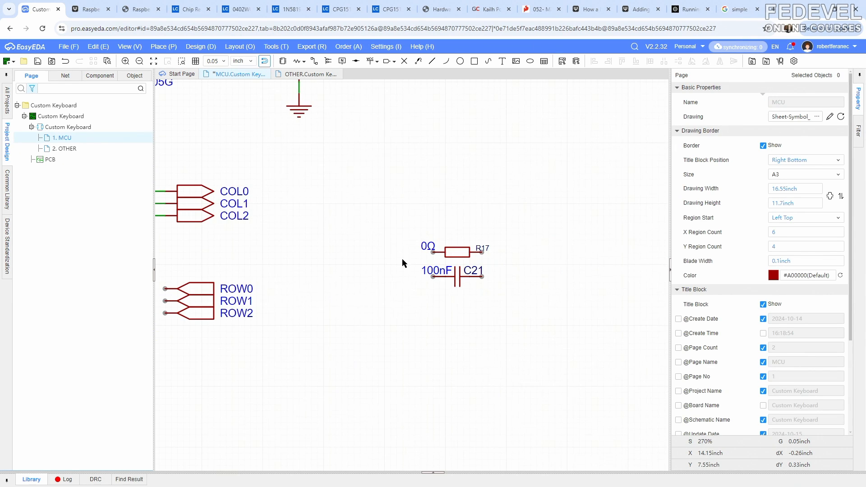
- Place a copy of the GND symbol beside the 100nF capacitor's right pin and move the ROW0 port beside the 0Ω resistor's right pin
click(300, 106)
right_click(302, 106)
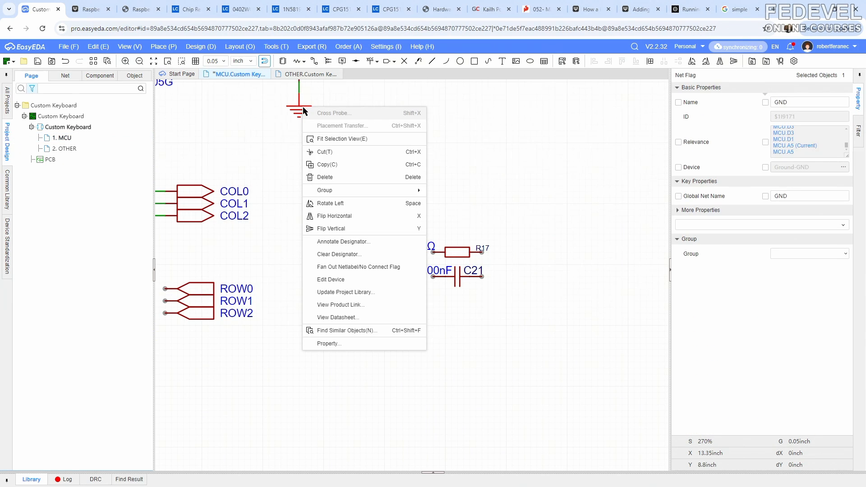
click(332, 166)
right_click(345, 202)
click(361, 206)
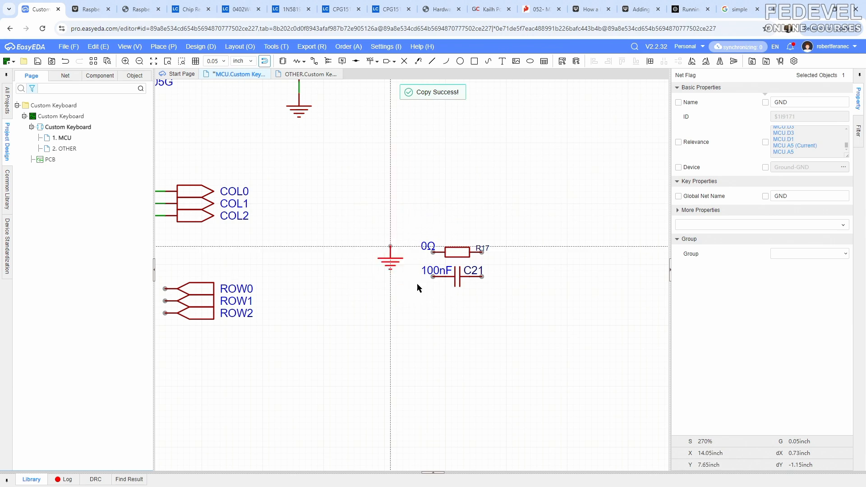
click(494, 277)
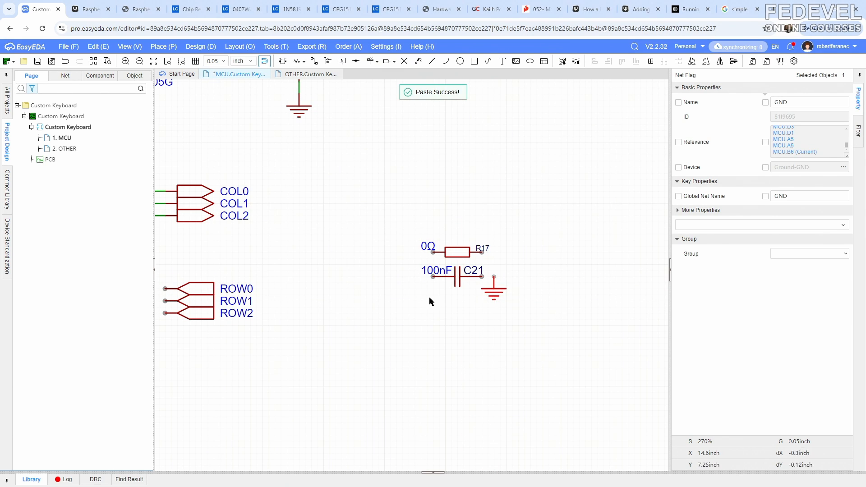
drag(202, 292, 531, 250)
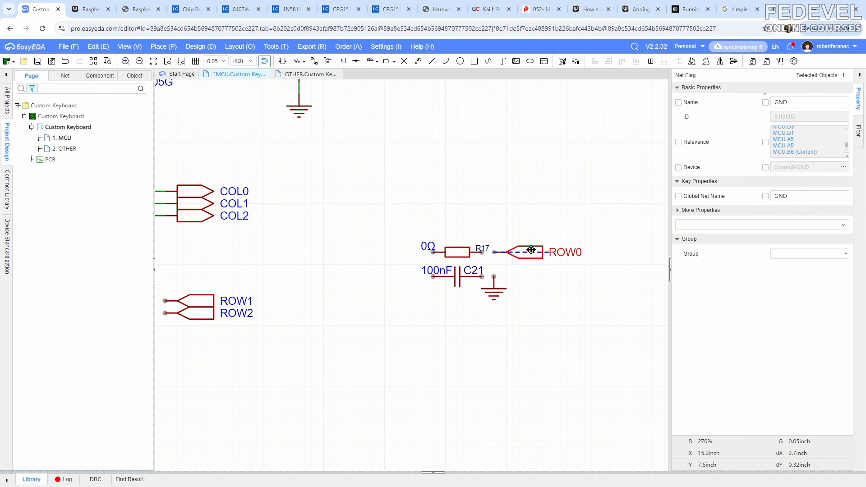
- Wire the resistor to ROW0 and the capacitor to GND, join their left pins, and extend a wire stub to the left
click(313, 61)
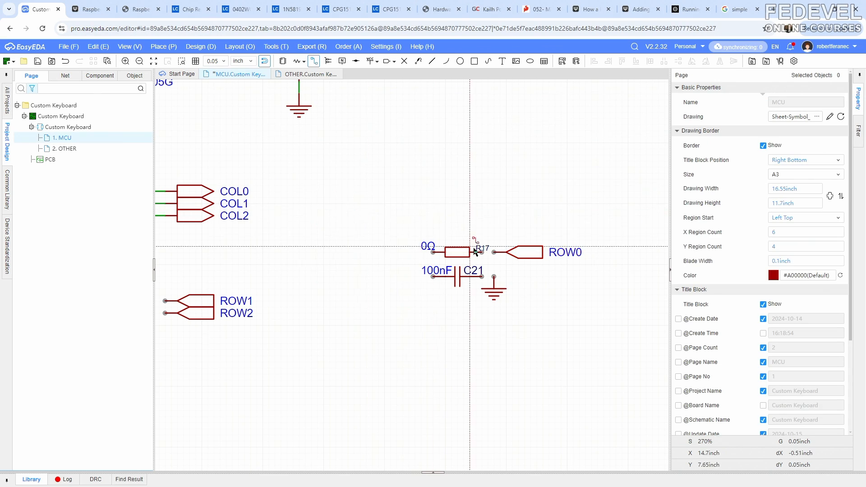
click(481, 277)
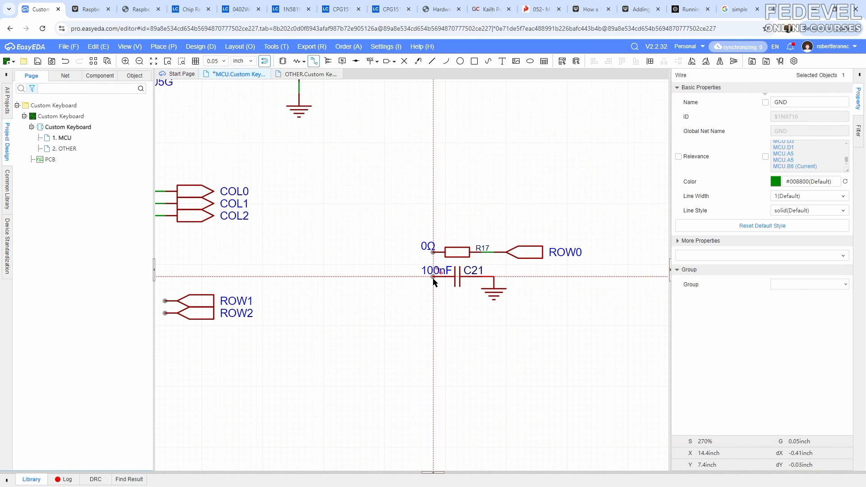
click(409, 252)
click(433, 252)
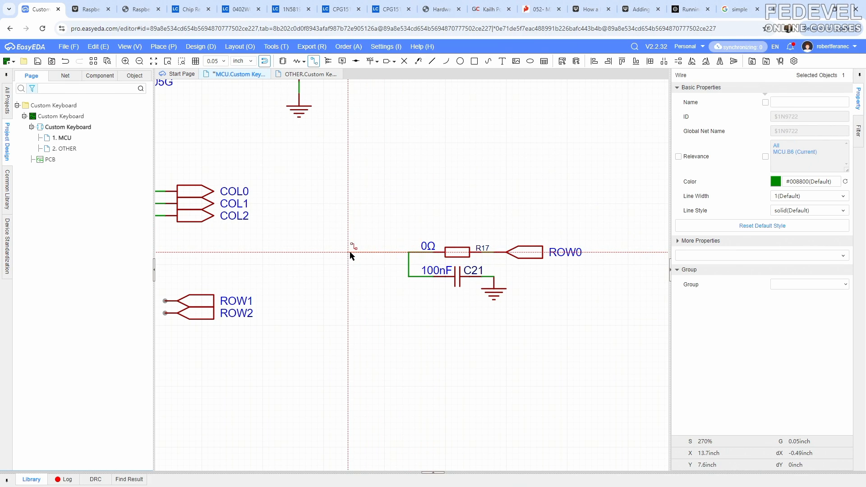
key(Escape)
key(Escape)
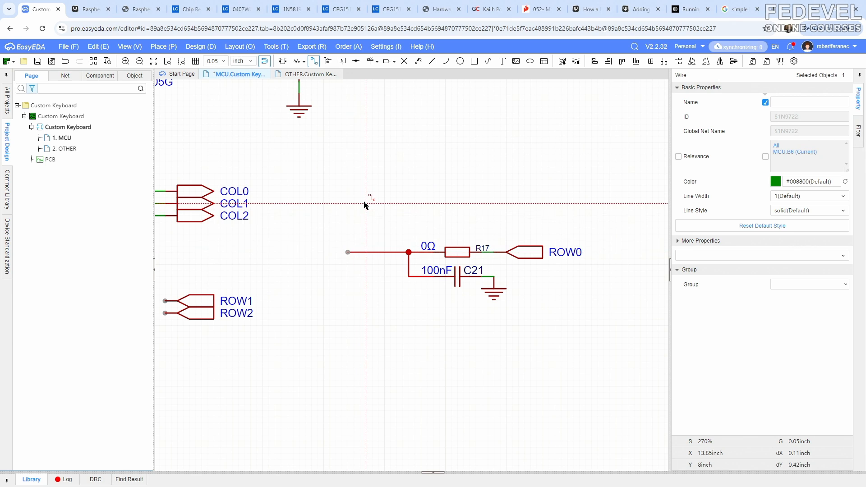
- Add a net label to the free wire stub left of the resistor and name it ROW0_R
click(342, 61)
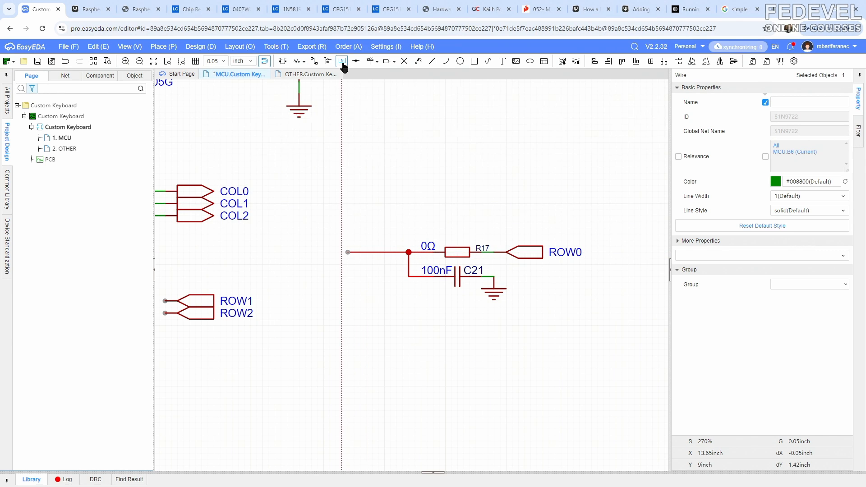
click(348, 252)
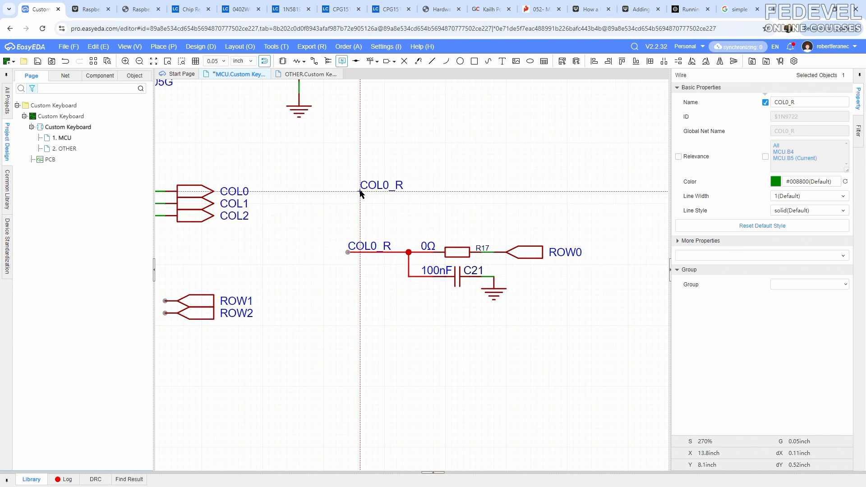
key(Escape)
click(367, 246)
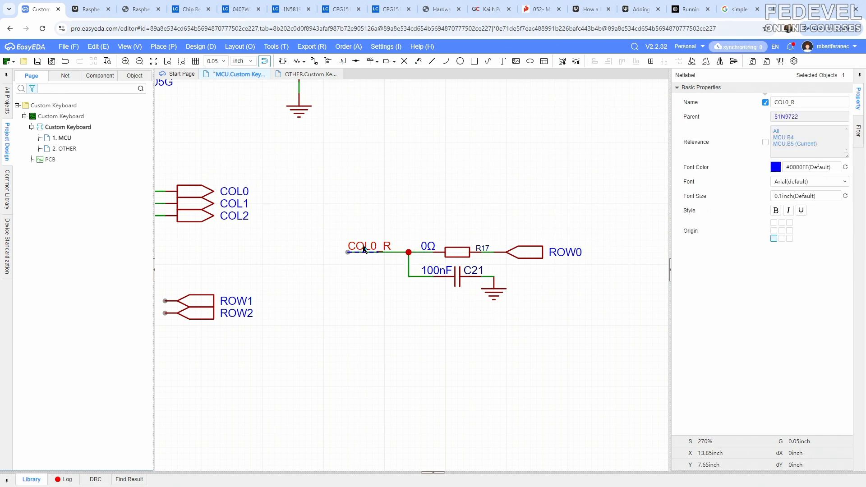
click(814, 103)
text(RO)
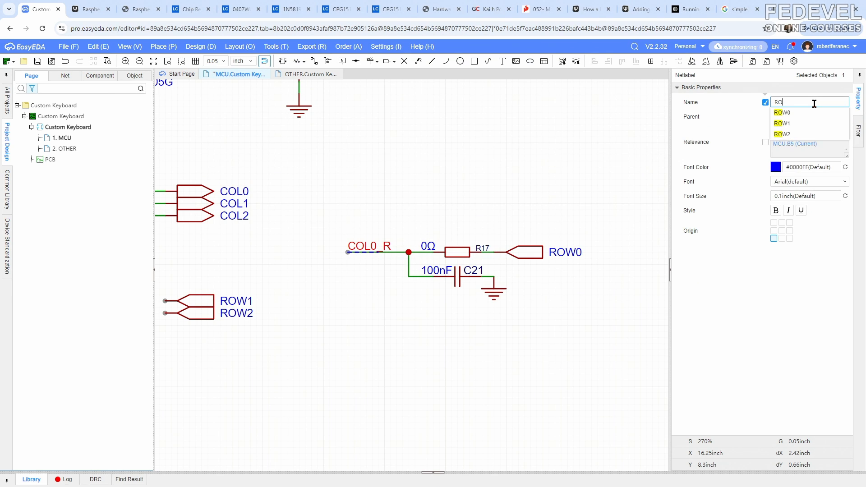
text(W0)
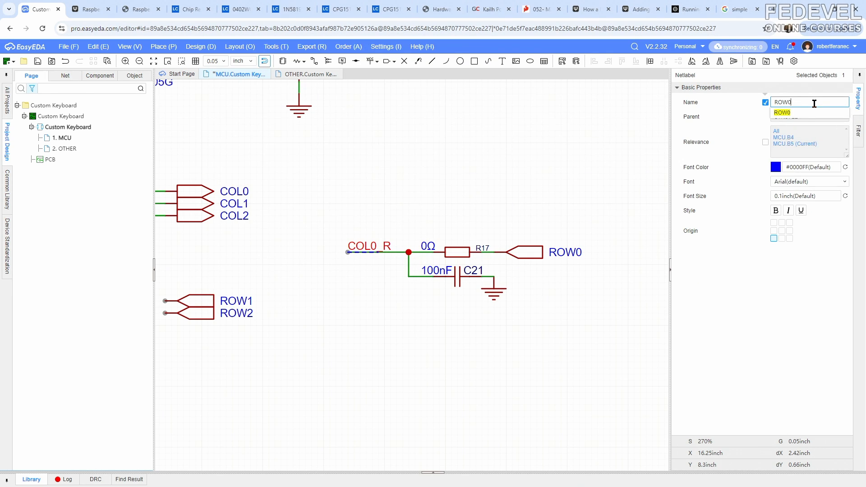
text(_R)
key(Return)
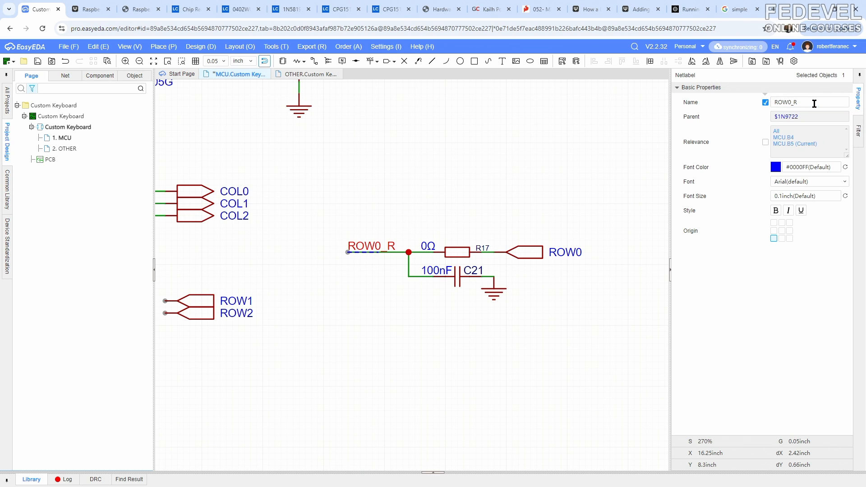
click(383, 178)
- Save the schematic with the whole MCU page in view
click(134, 48)
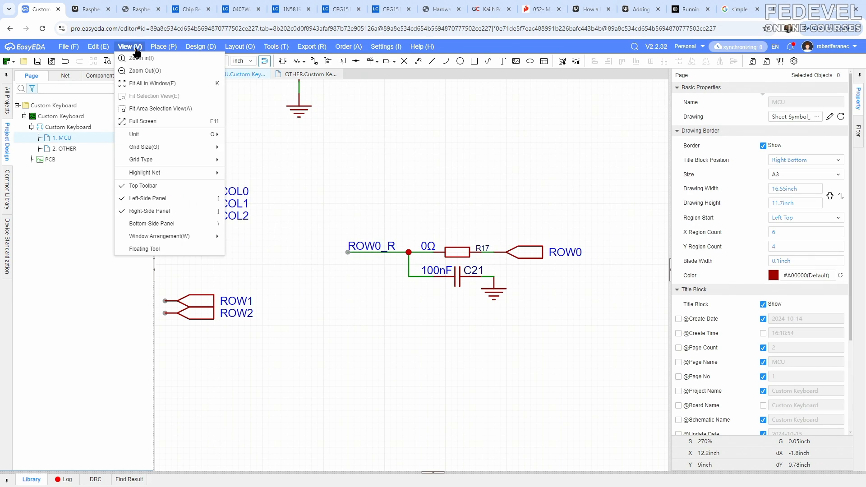
click(142, 84)
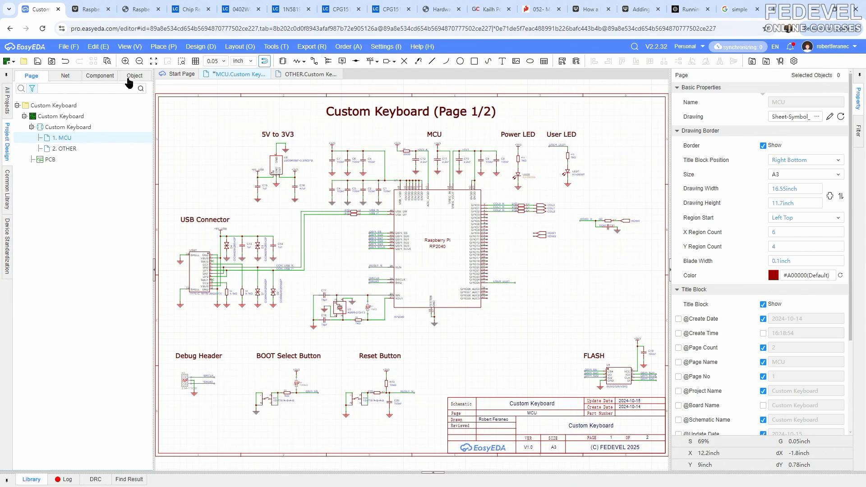
click(38, 62)
- Copy the "User LED" heading and paste it above the ROW0 resistor-capacitor circuit
click(571, 136)
right_click(570, 136)
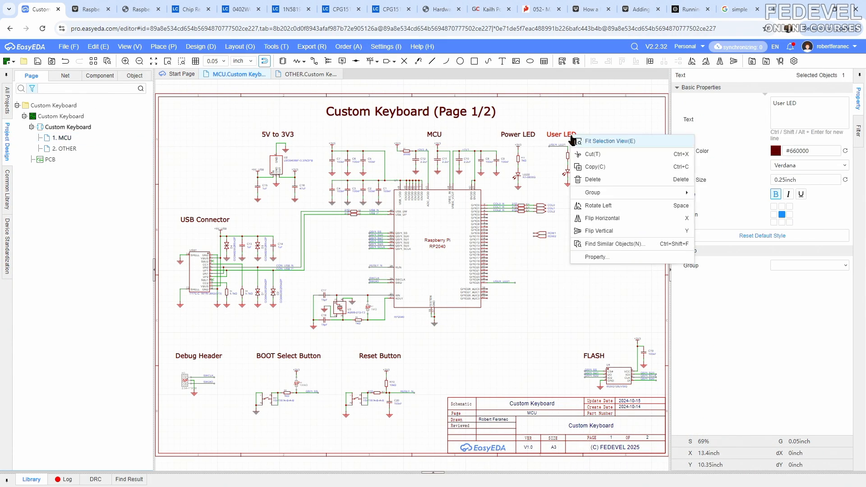
click(600, 166)
click(594, 197)
right_click(595, 197)
click(604, 198)
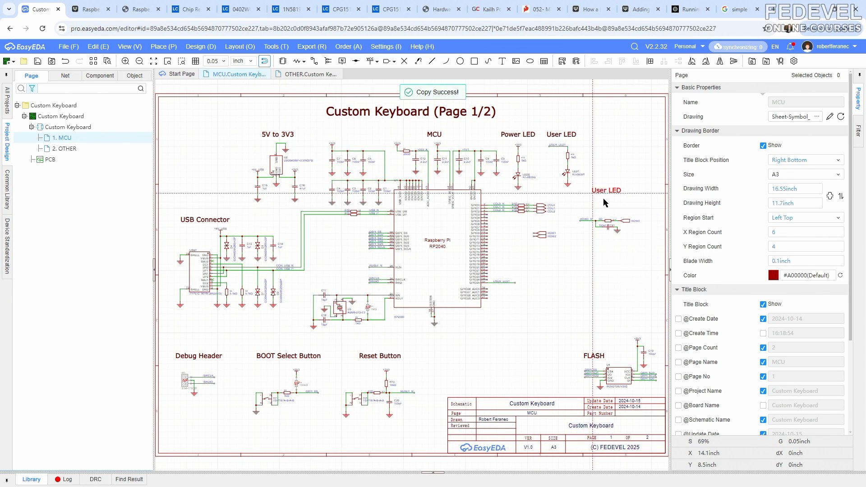
scroll(582, 192, up, 5)
click(531, 213)
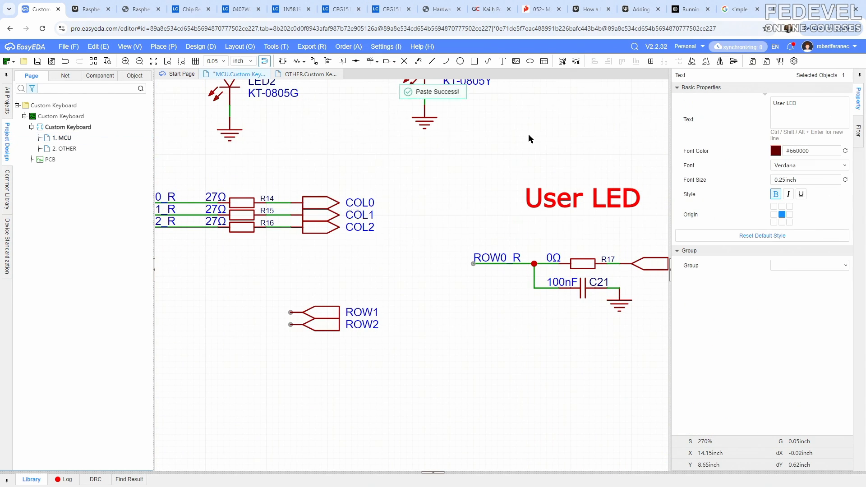
- Change the pasted heading's text to "Filter (Optional)" and move it closer above the ROW0 circuit
click(823, 105)
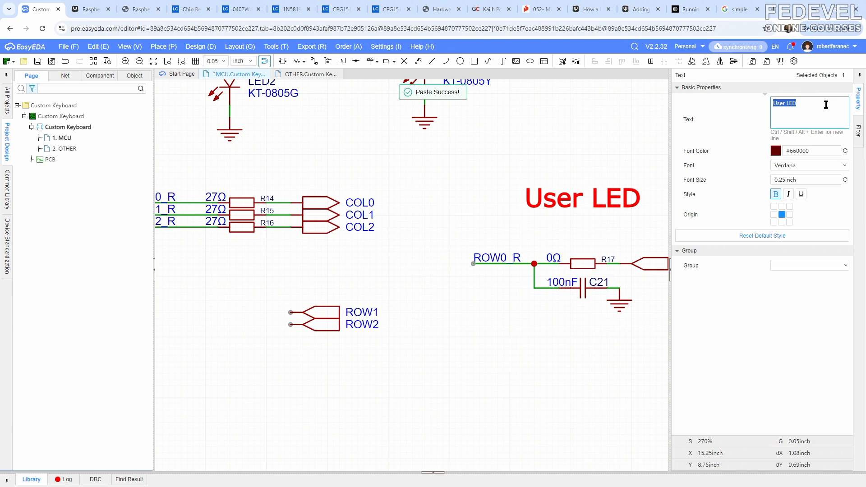
text(Filter (Optio)
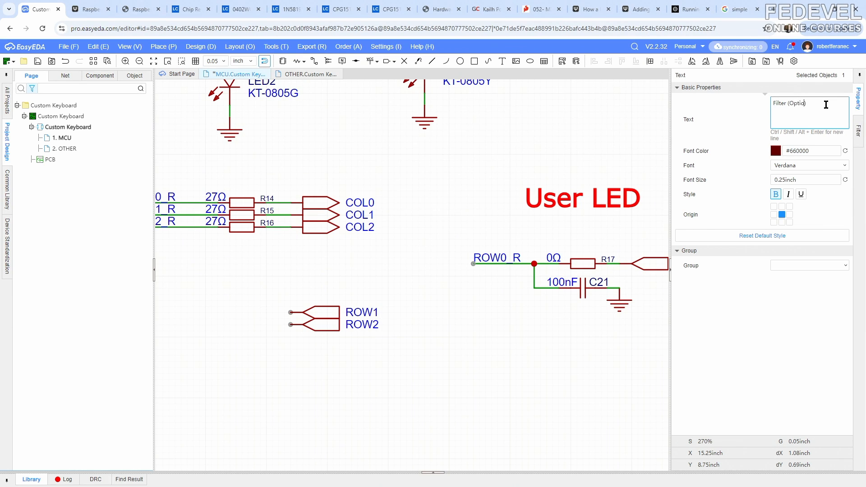
text(nal))
key(Return)
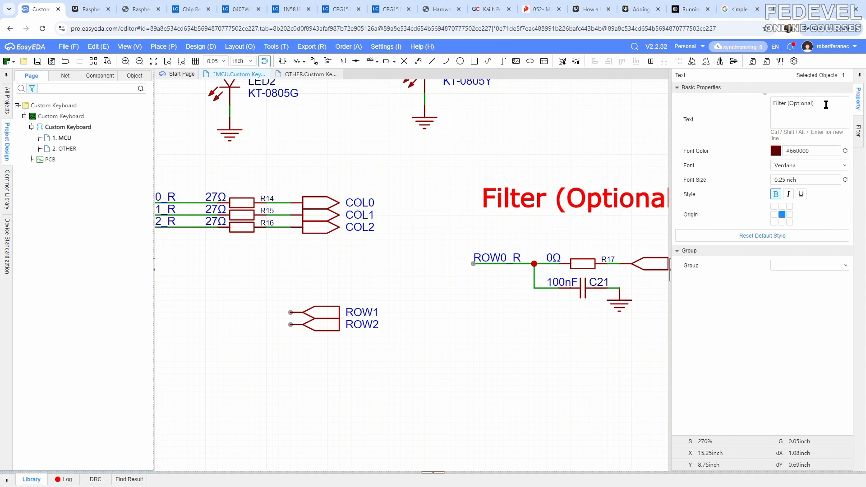
right_drag(624, 140, 474, 147)
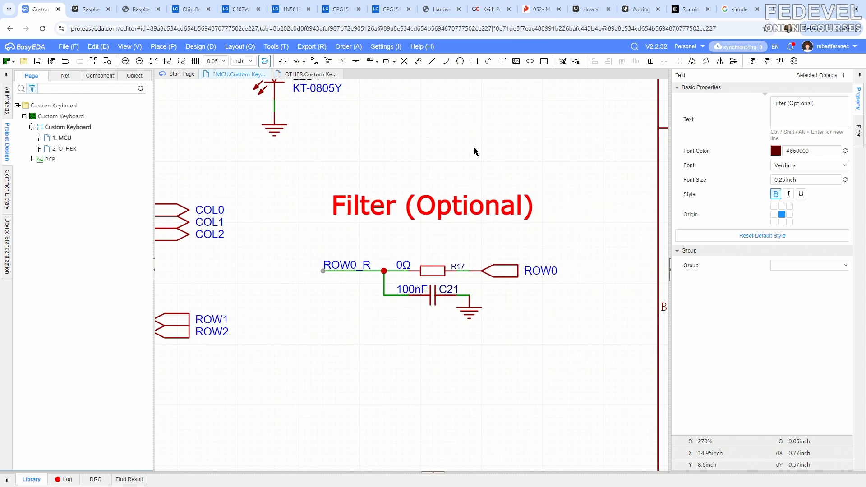
drag(388, 207, 381, 221)
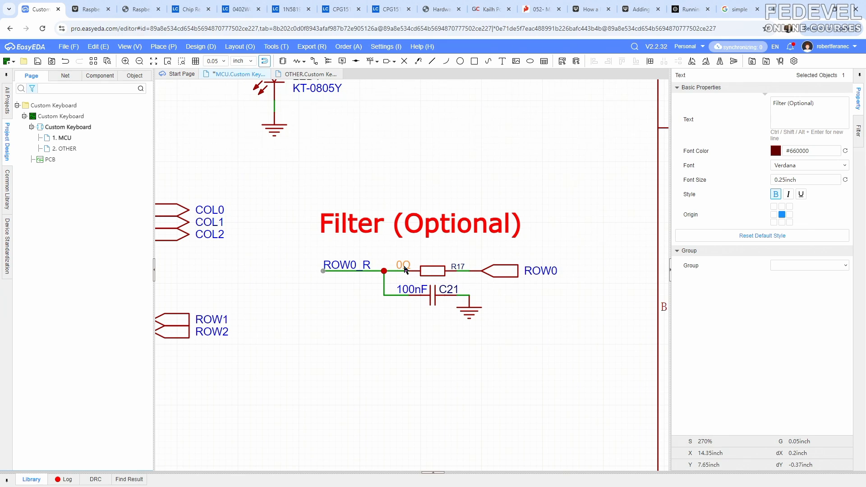
click(434, 301)
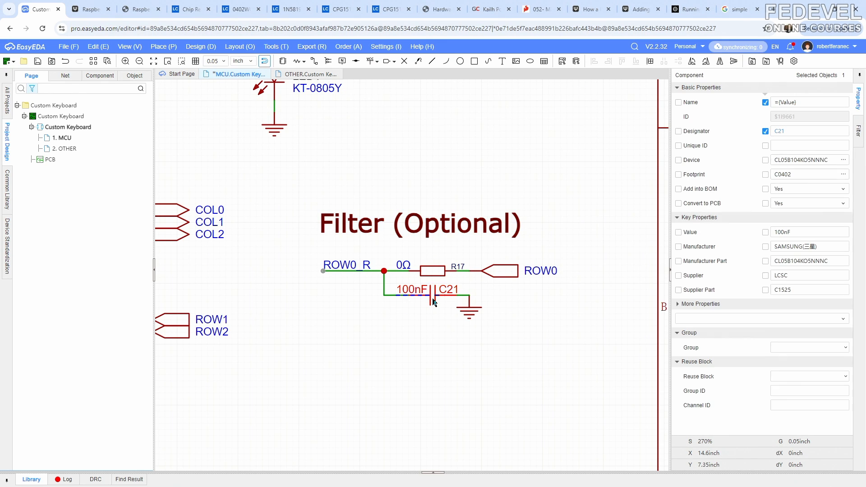
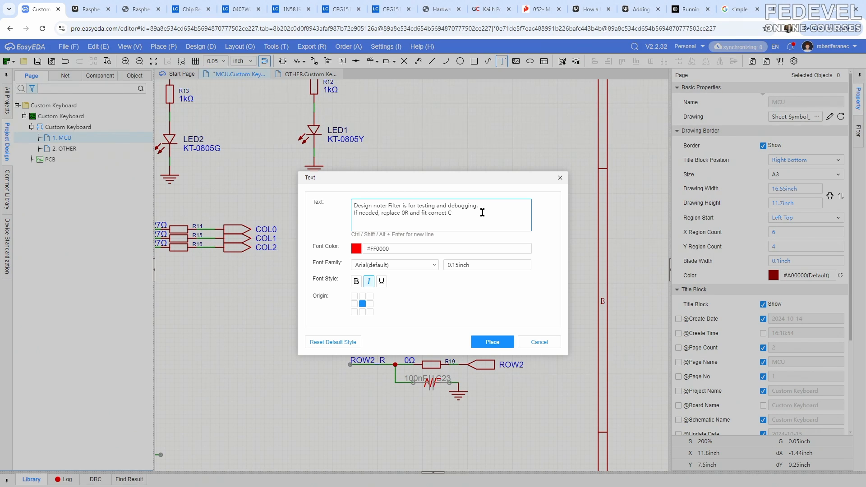
- Place the filter design note below the ROW2 circuit as black (#000000), non-italic text with a top-left origin
click(356, 250)
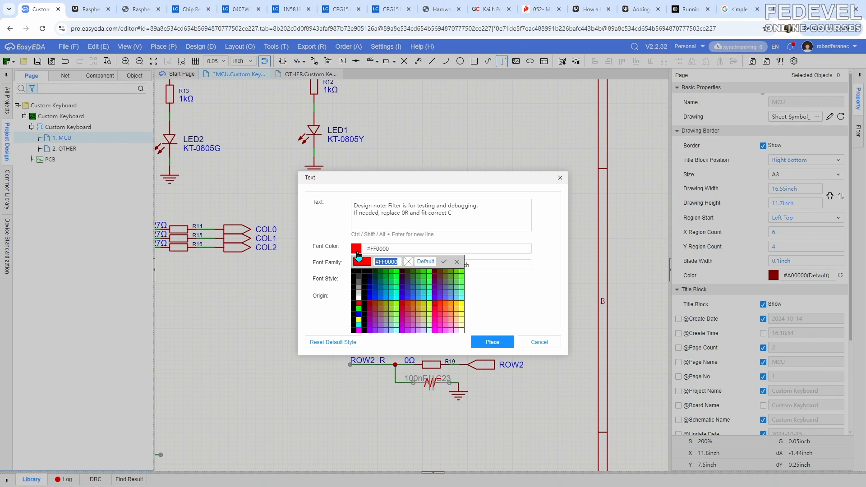
click(359, 274)
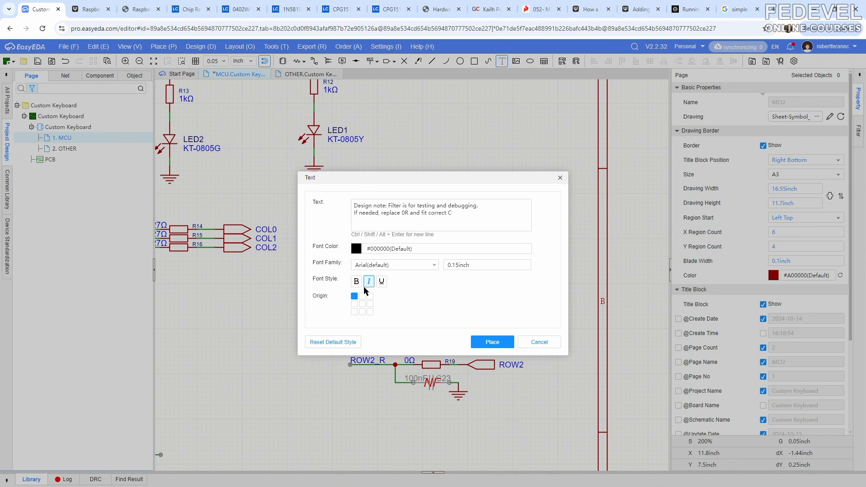
click(369, 281)
click(491, 342)
scroll(357, 284, down, 2)
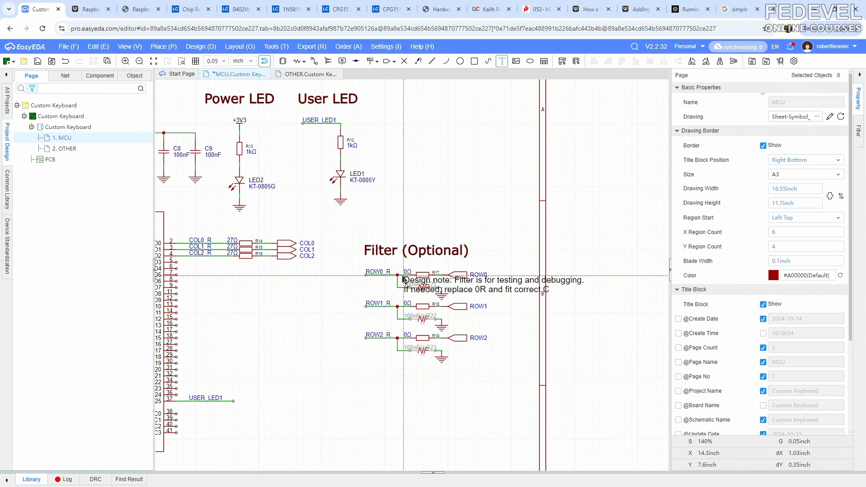
scroll(359, 315, up, 2)
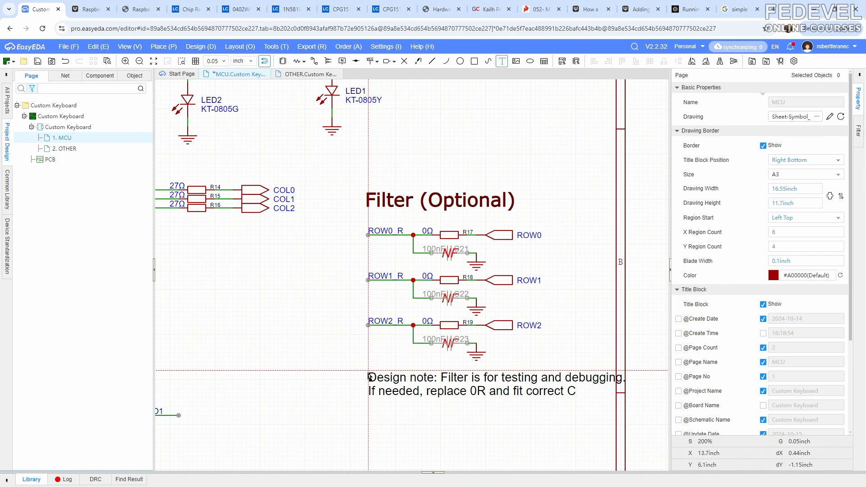
click(368, 379)
key(Escape)
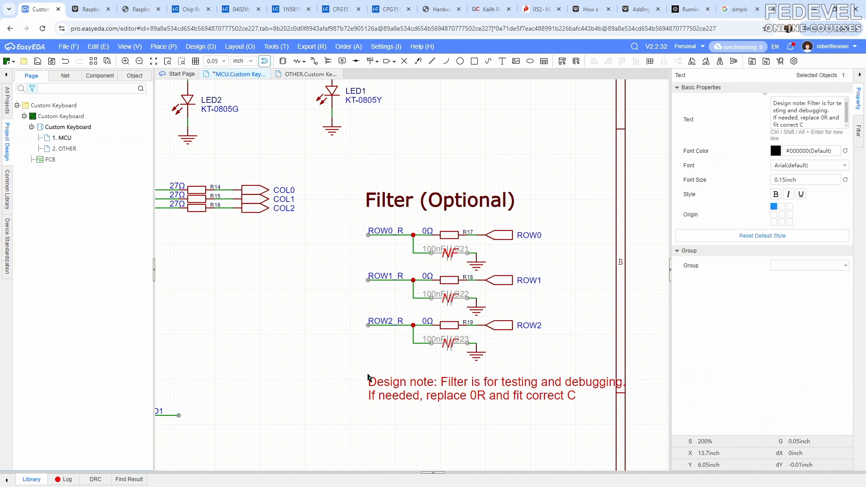
- Set the font size of the filter design note to 0.1 inch
click(810, 180)
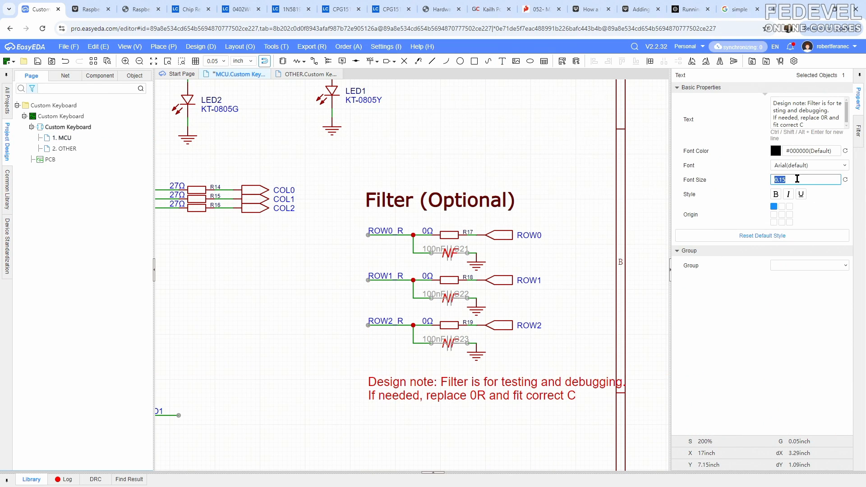
click(796, 178)
key(Return)
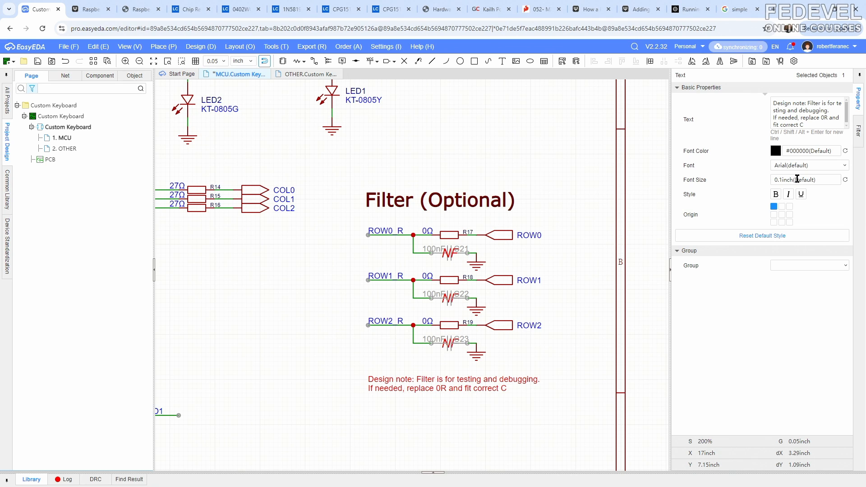
click(326, 304)
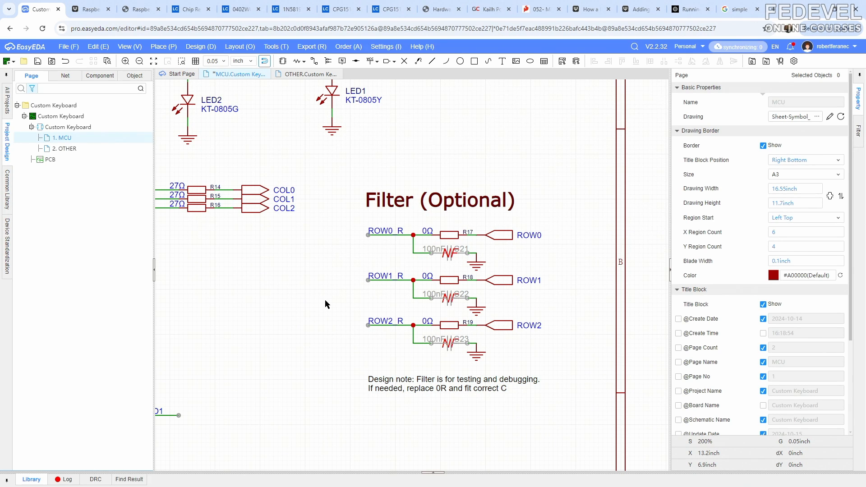
- Fit the whole MCU page in view and save the schematic
click(130, 47)
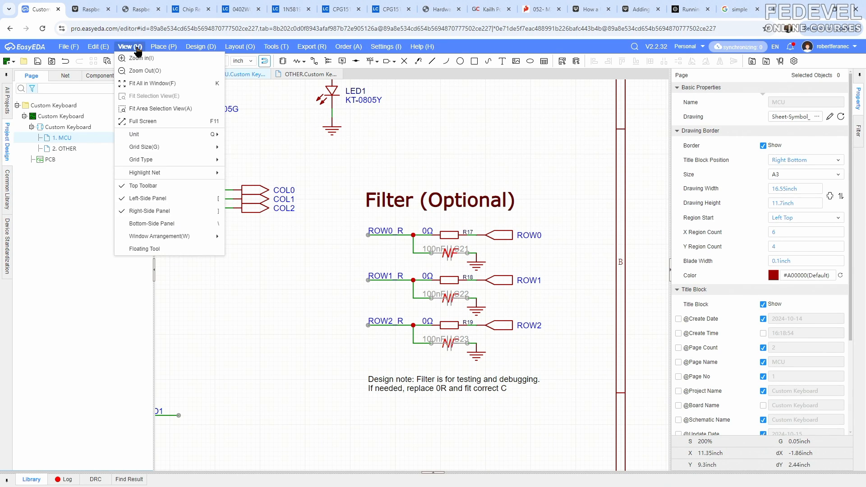
click(143, 85)
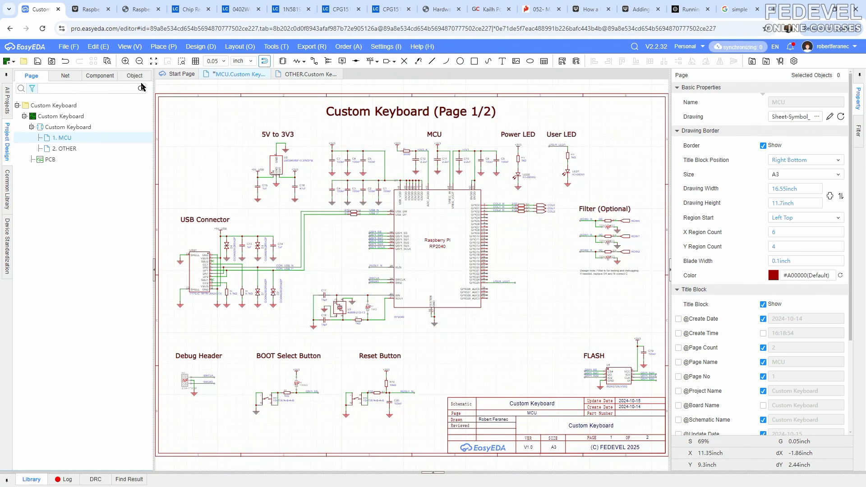
click(37, 61)
- Draw three equal-length horizontal wire stubs from pins GPIO8, GPIO9 and GPIO10, ending in line with the USER_LED1 wire
scroll(519, 219, up, 6)
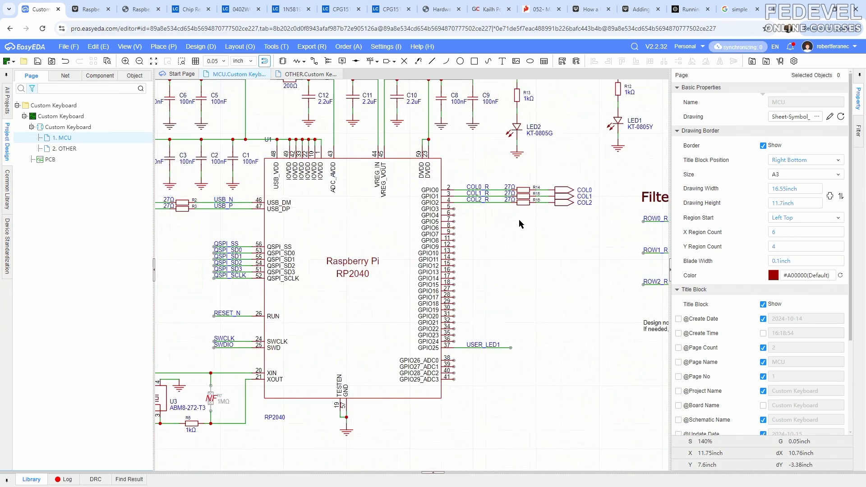
scroll(469, 231, down, 3)
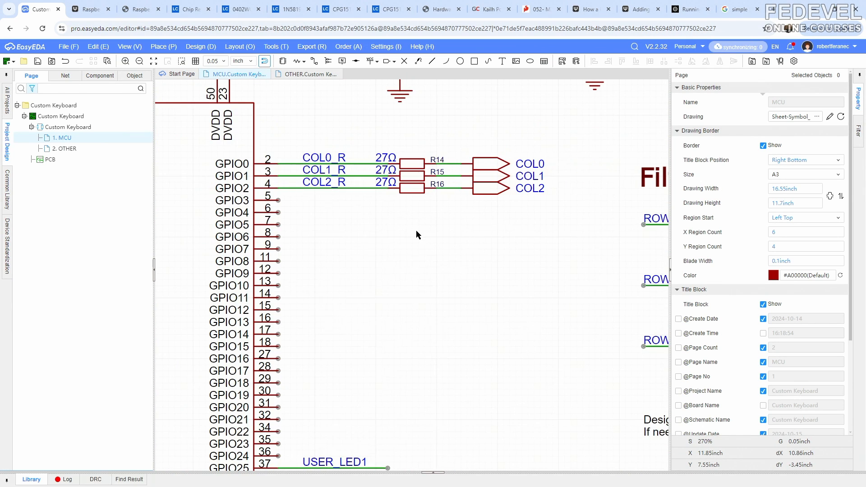
right_drag(412, 235, 396, 230)
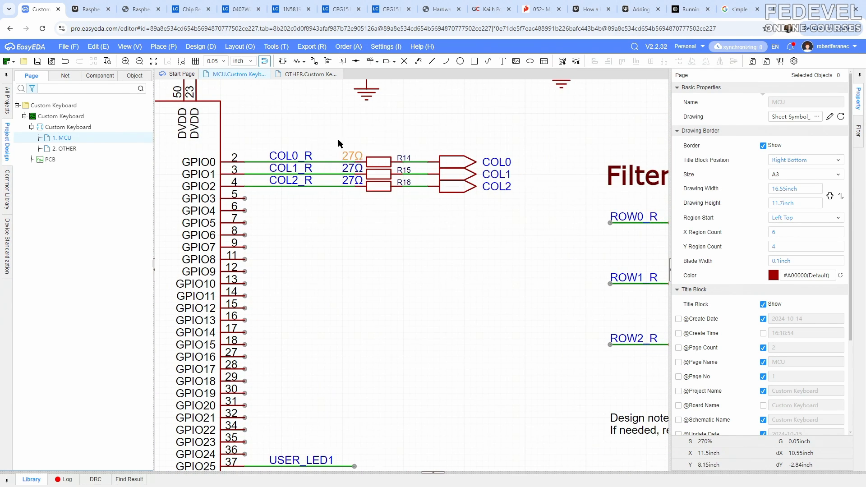
click(314, 61)
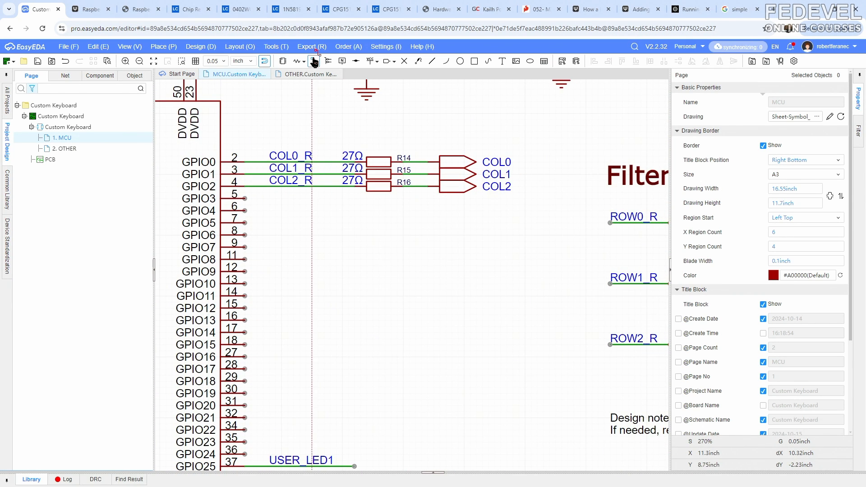
click(245, 260)
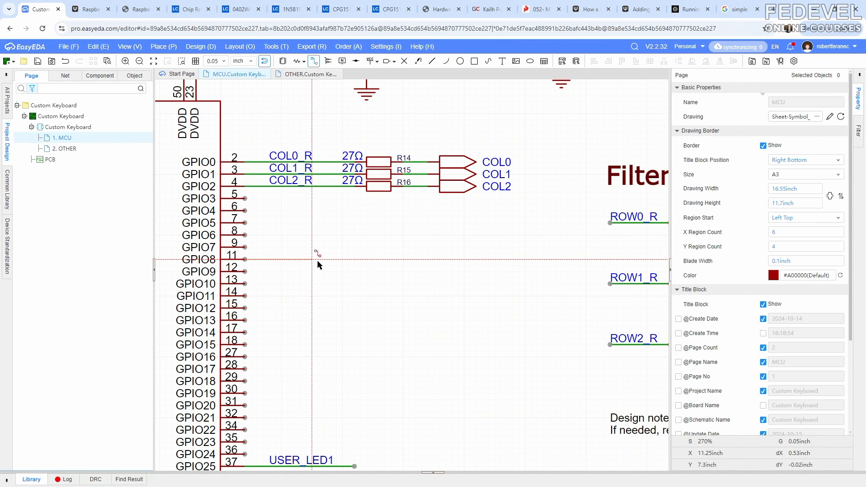
click(354, 259)
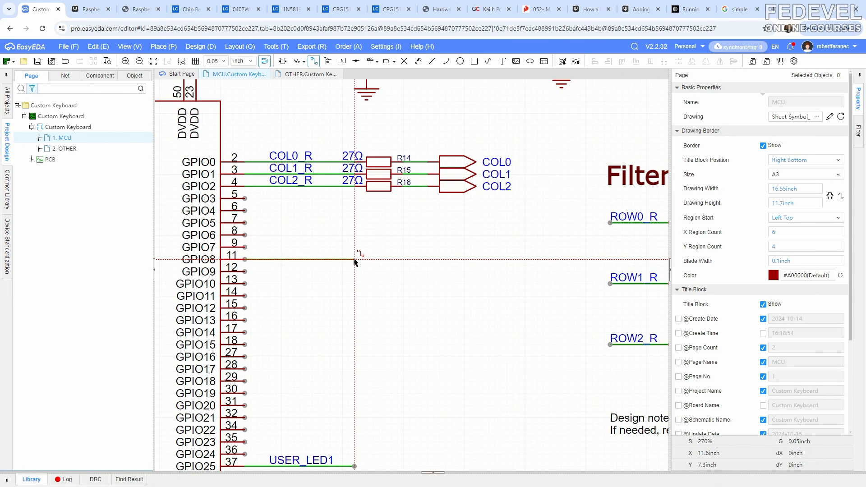
right_click(354, 260)
click(245, 272)
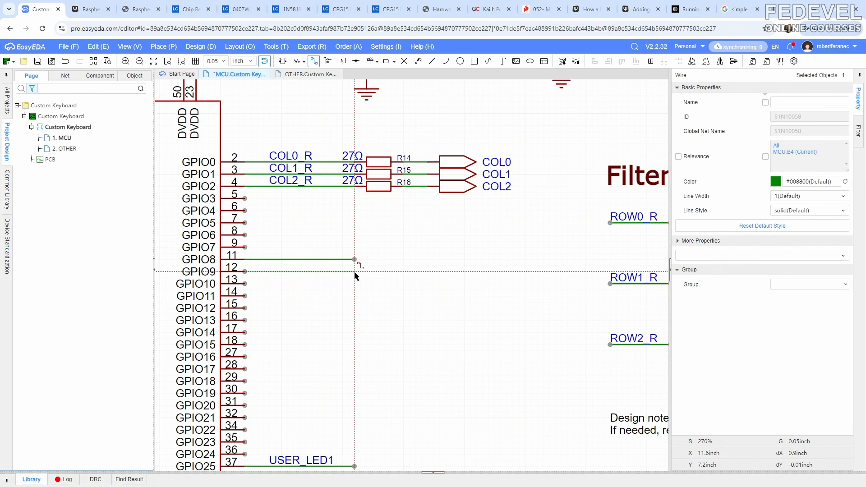
click(354, 272)
right_click(355, 274)
click(245, 283)
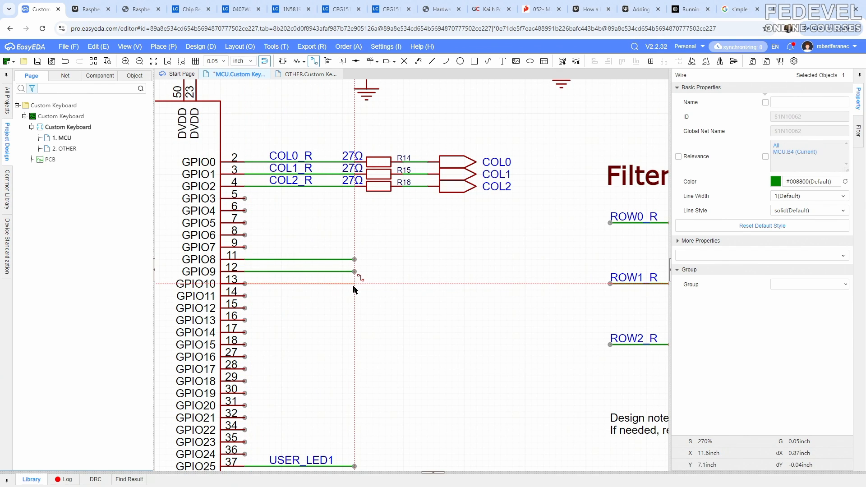
click(355, 284)
right_click(354, 289)
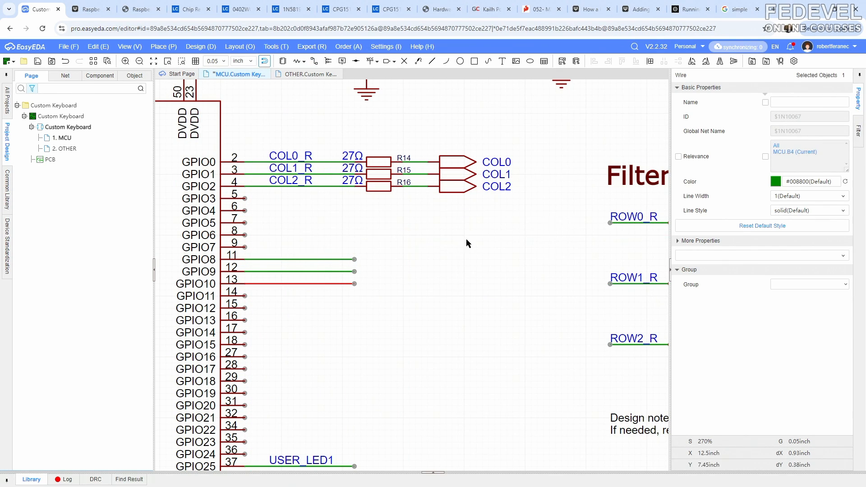
- Copy the ROW0_R net label from the filter circuit and paste it onto the GPIO8 wire
click(630, 220)
right_click(629, 219)
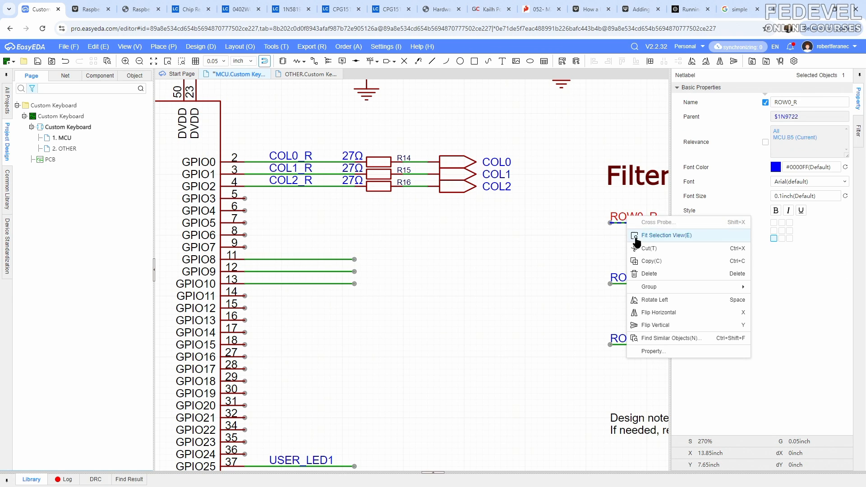
click(645, 260)
right_click(463, 247)
click(479, 248)
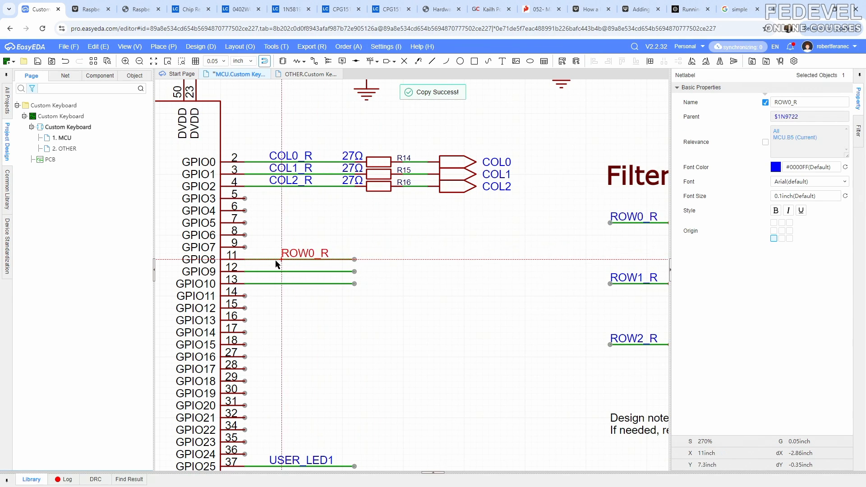
click(270, 265)
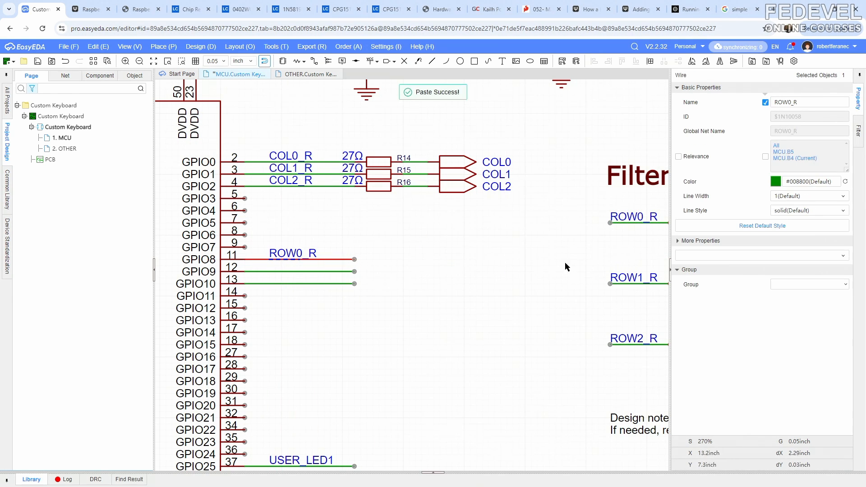
- Copy the ROW1_R net label from the filter circuit and paste it onto the GPIO9 wire
click(583, 267)
click(625, 279)
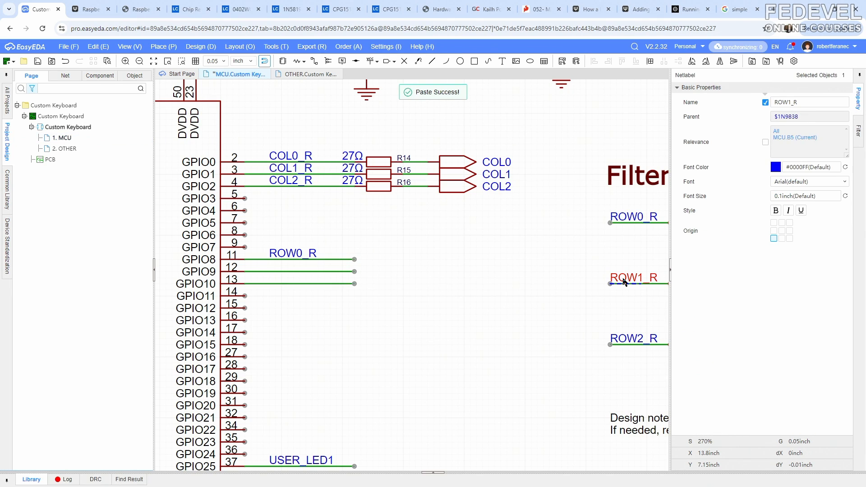
right_click(622, 279)
click(639, 323)
right_click(477, 259)
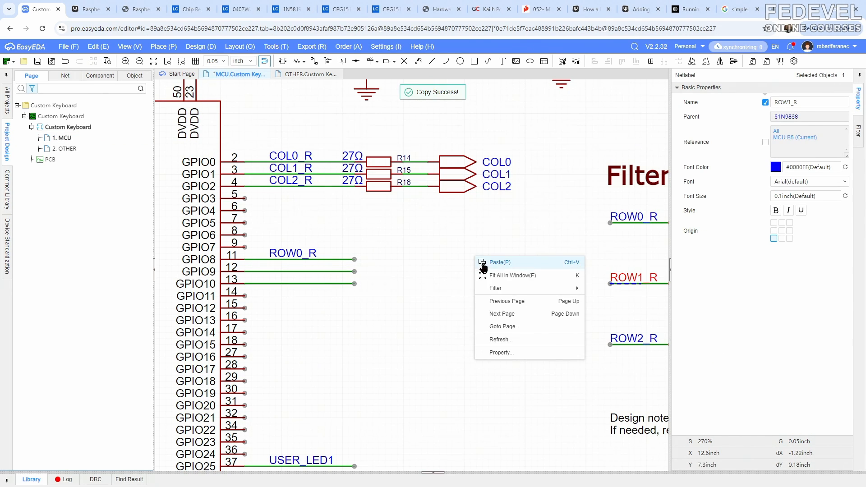
click(481, 261)
click(267, 273)
- Copy the ROW2_R net label from the filter circuit and paste it onto the GPIO10 wire
click(600, 307)
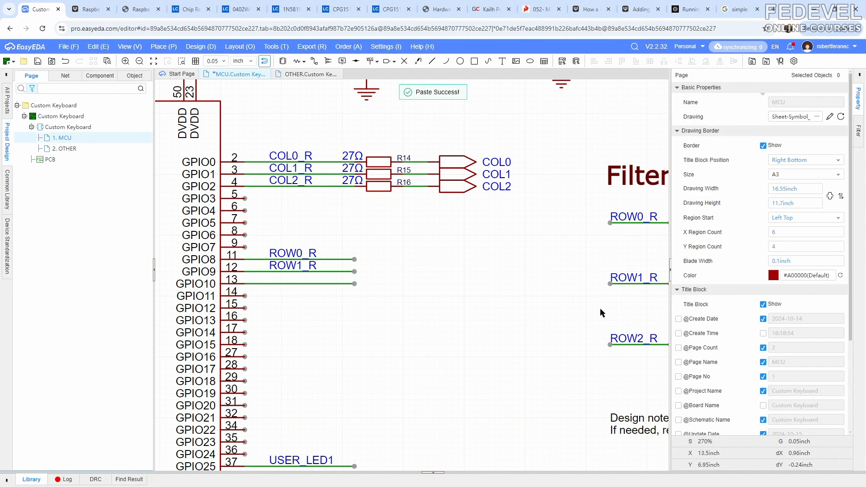
click(625, 339)
right_click(624, 339)
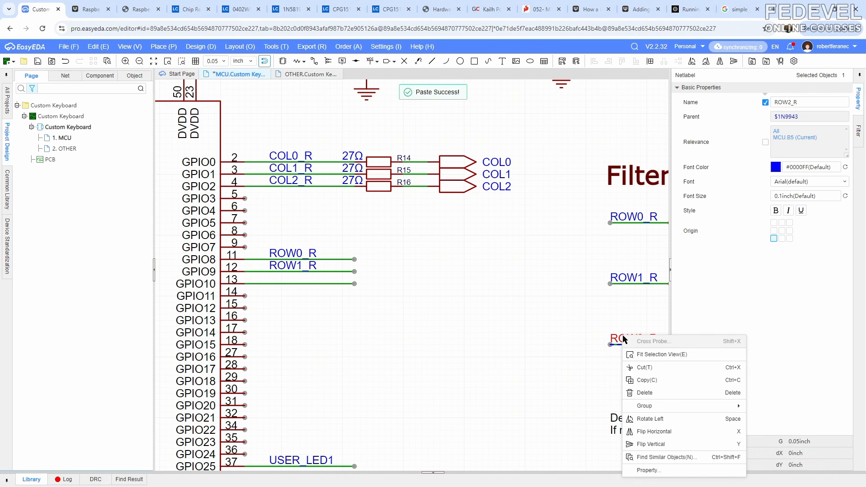
click(640, 381)
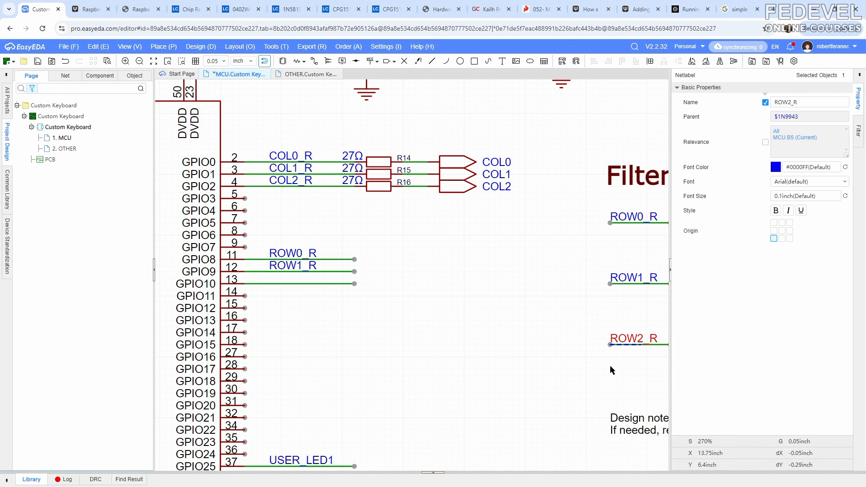
right_click(445, 271)
click(448, 273)
click(289, 294)
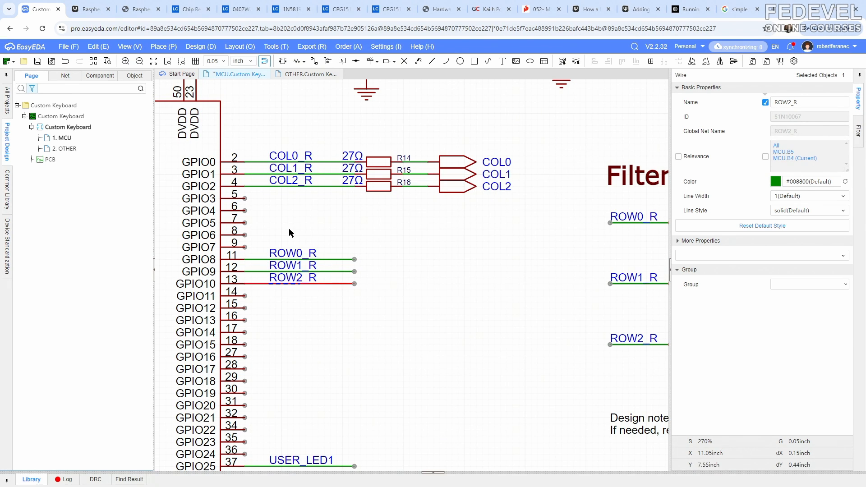
- Place the text "NOTE: COL3" with a bottom-left origin beside the GPIO3 pin and set its font size to 0.1 inch
click(164, 46)
click(193, 286)
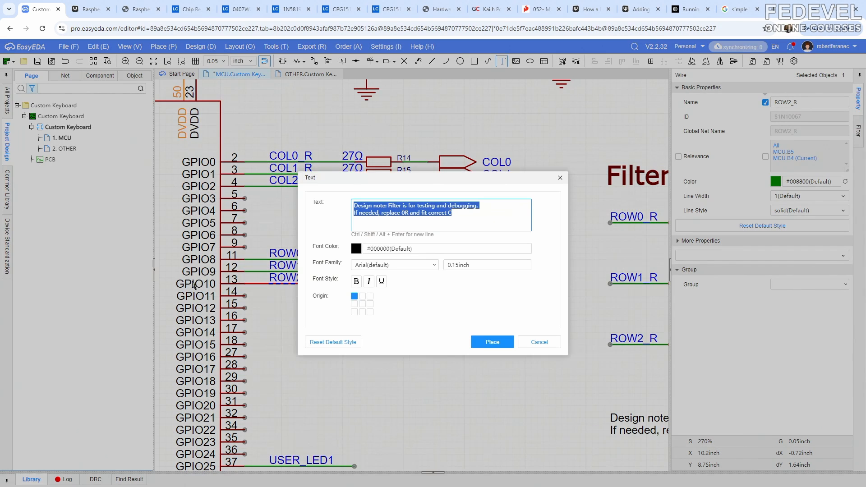
text(NOTE: COL3)
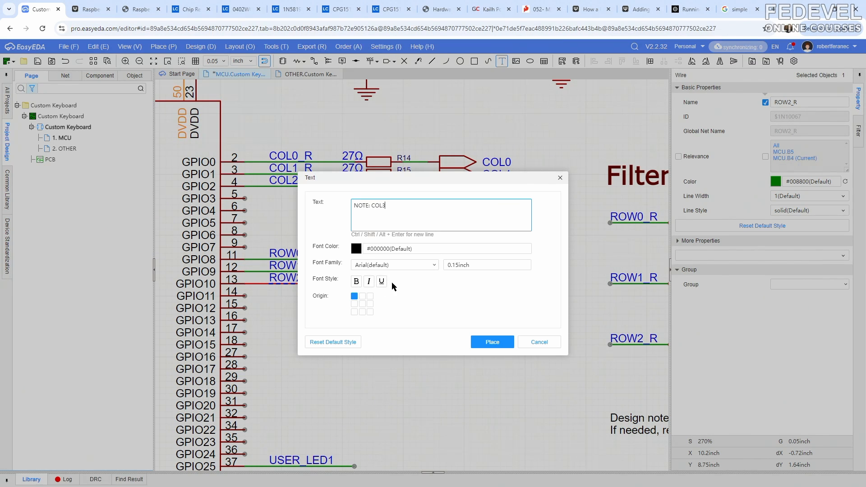
click(354, 312)
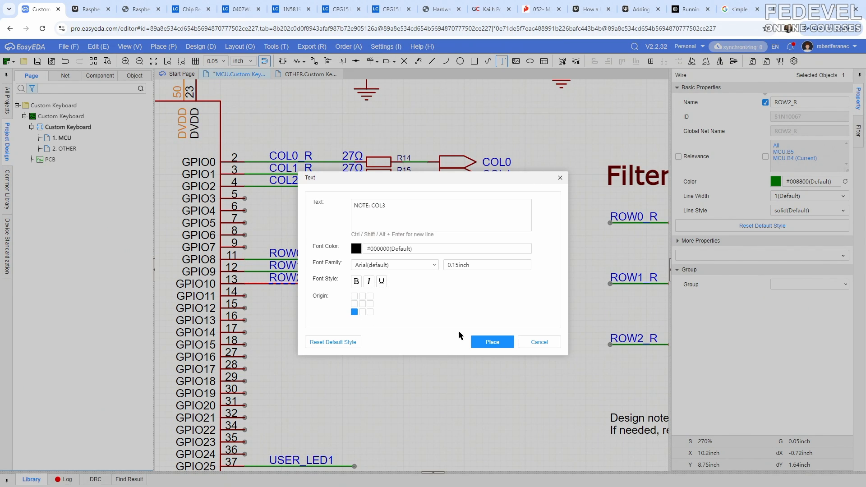
click(484, 344)
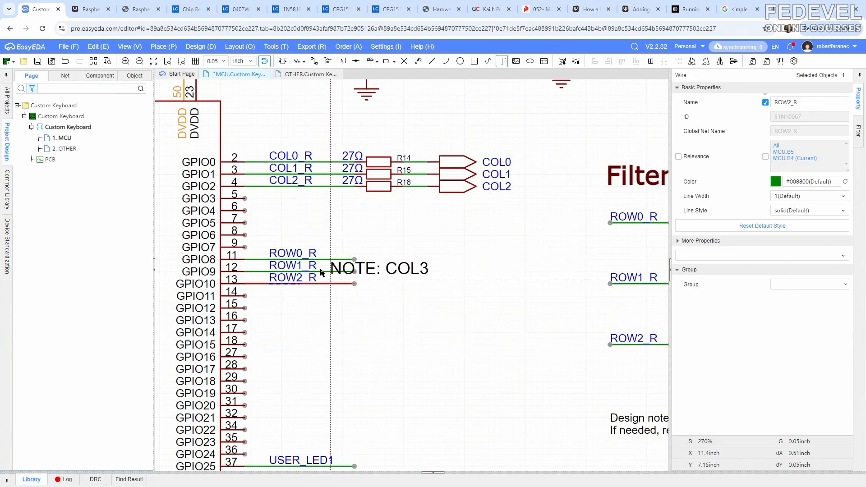
click(271, 207)
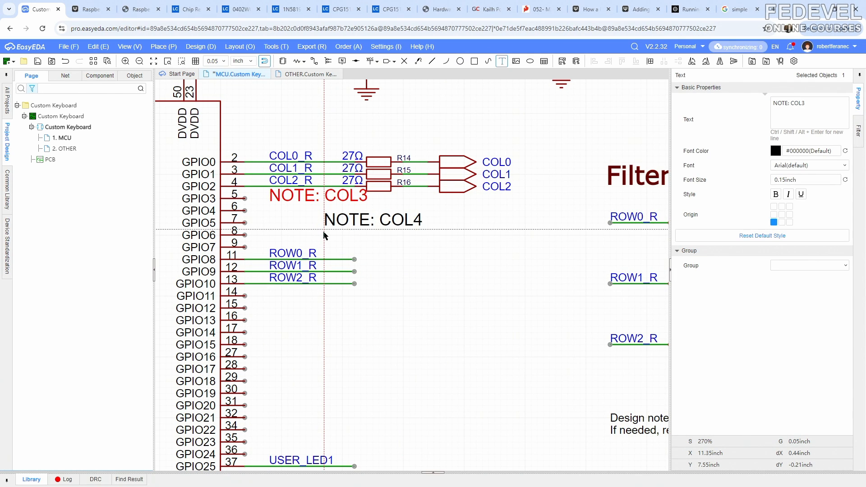
key(Escape)
click(805, 180)
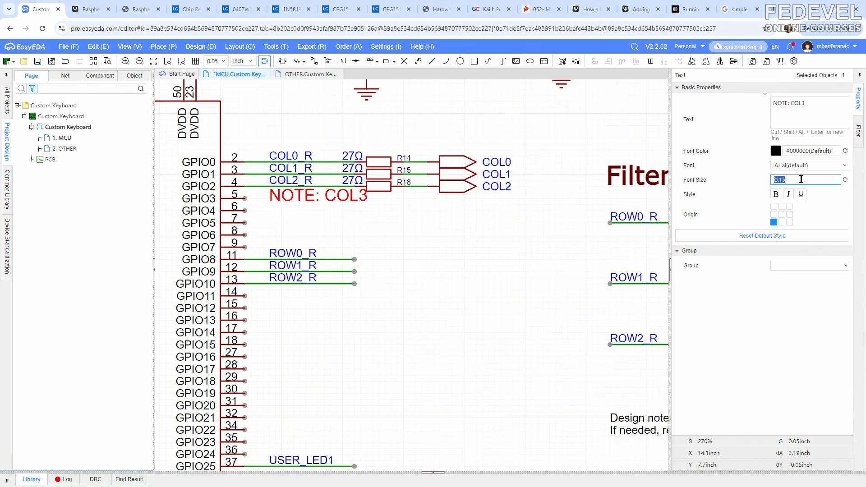
key(Return)
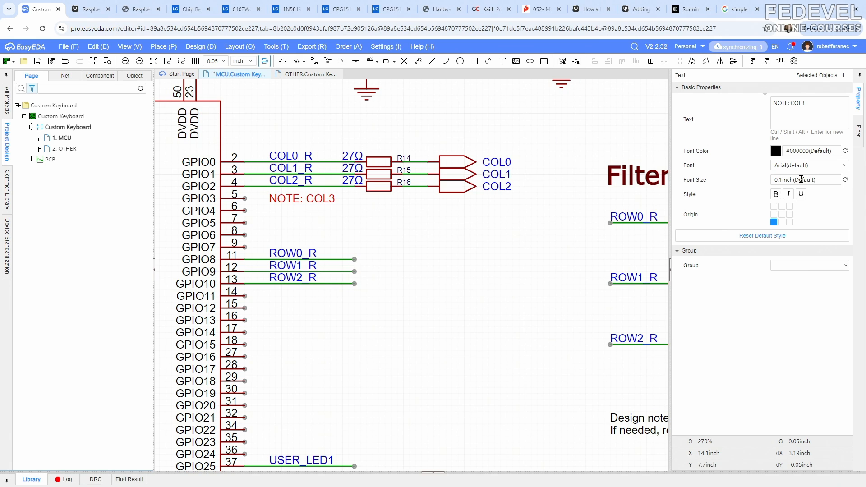
- Copy the "NOTE: COL3" text, paste it beside the GPIO4 pin and line the two notes up with their pins
click(296, 205)
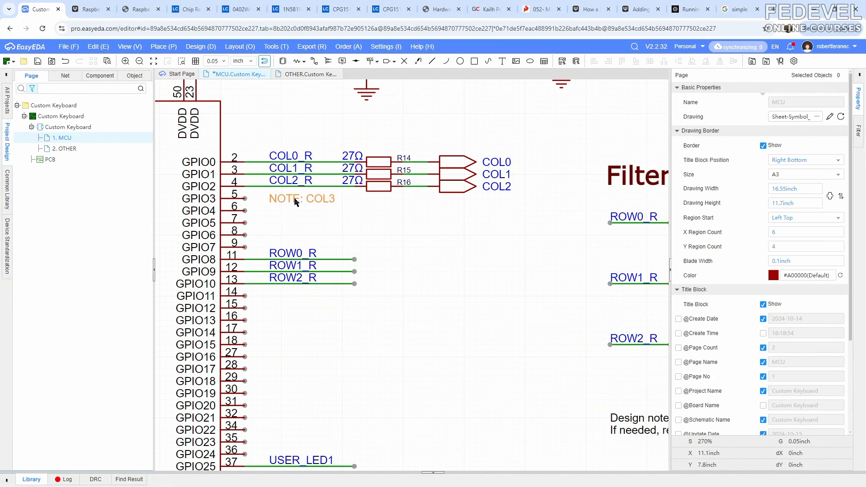
click(296, 202)
right_click(295, 202)
click(292, 224)
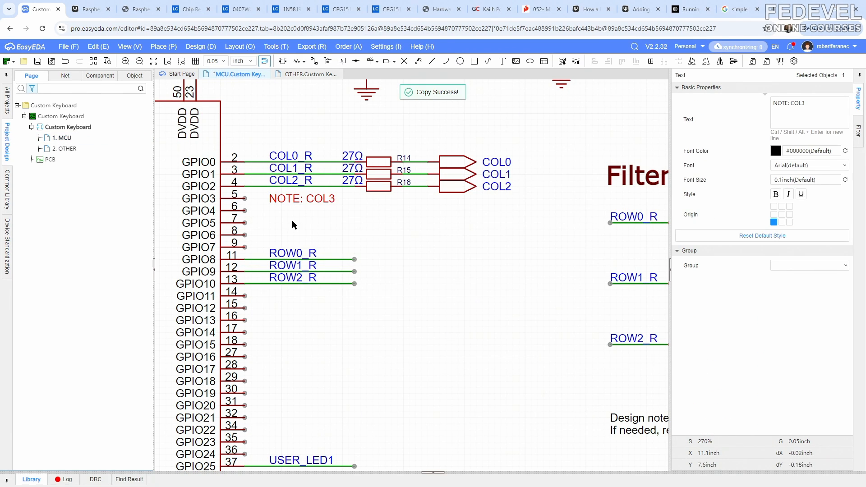
right_click(293, 224)
click(300, 229)
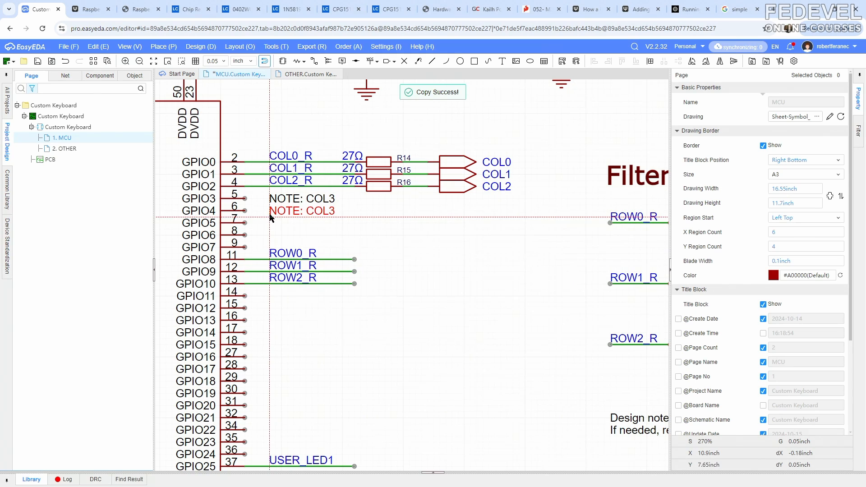
click(274, 214)
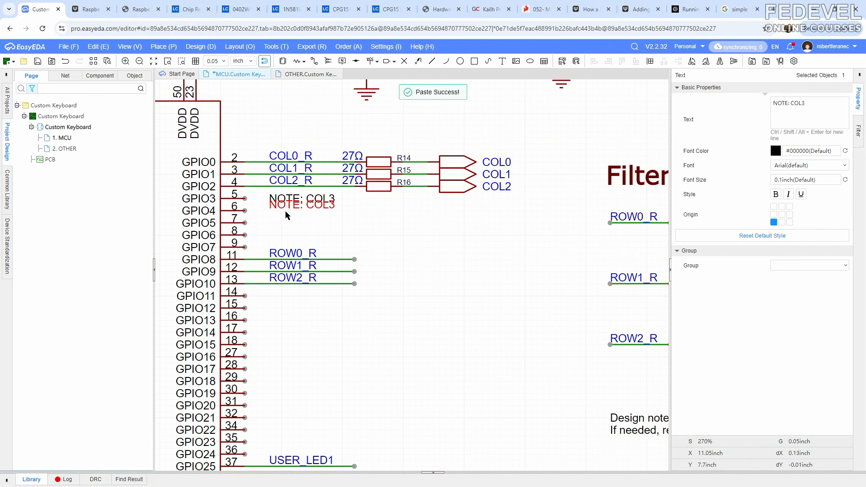
scroll(259, 195, up, 5)
click(259, 195)
drag(273, 208, 273, 191)
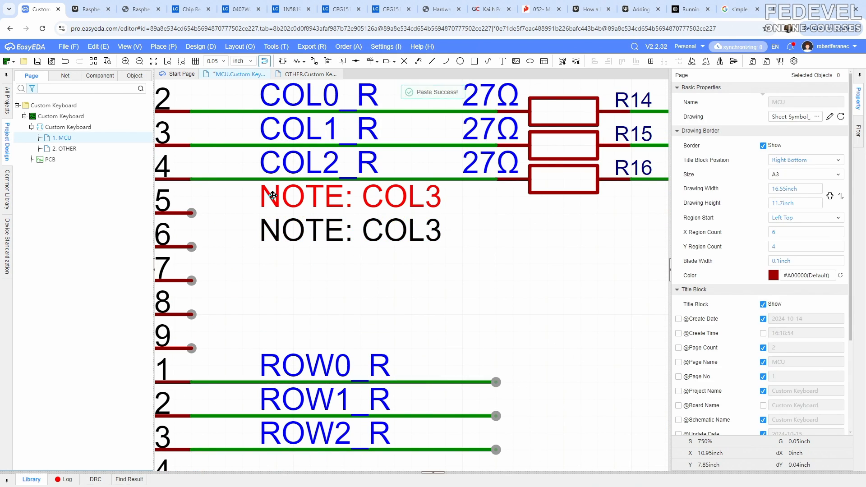
- Change the text of the note beside GPIO4 to "NOTE: COL4"
click(402, 238)
click(811, 103)
click(810, 103)
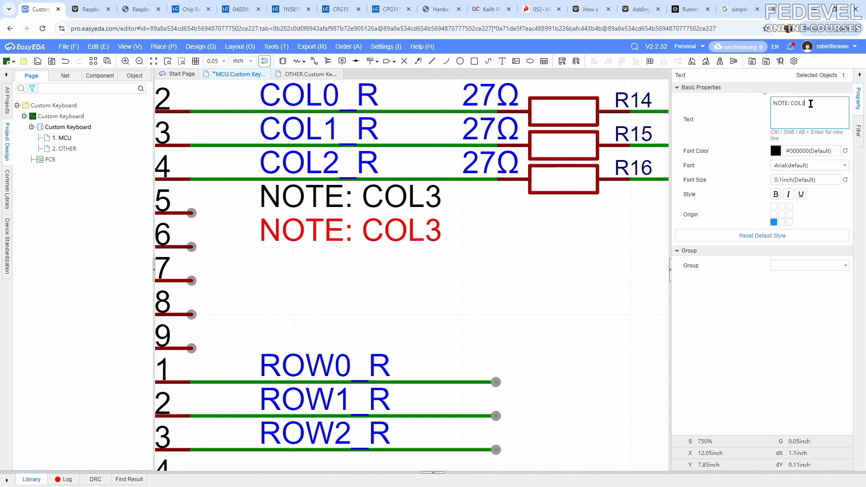
text(4)
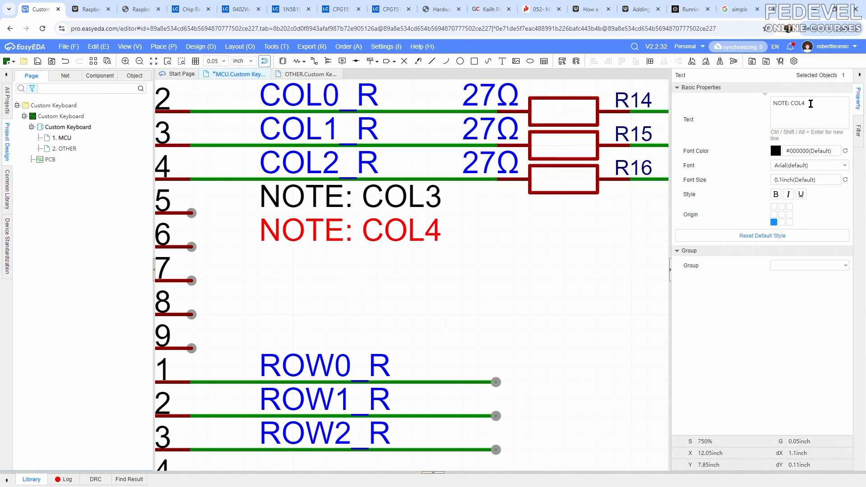
- Paste another copy of the column note beside the GPIO5 pin and change its text to "NOTE: COL5"
click(350, 303)
right_click(350, 300)
click(354, 305)
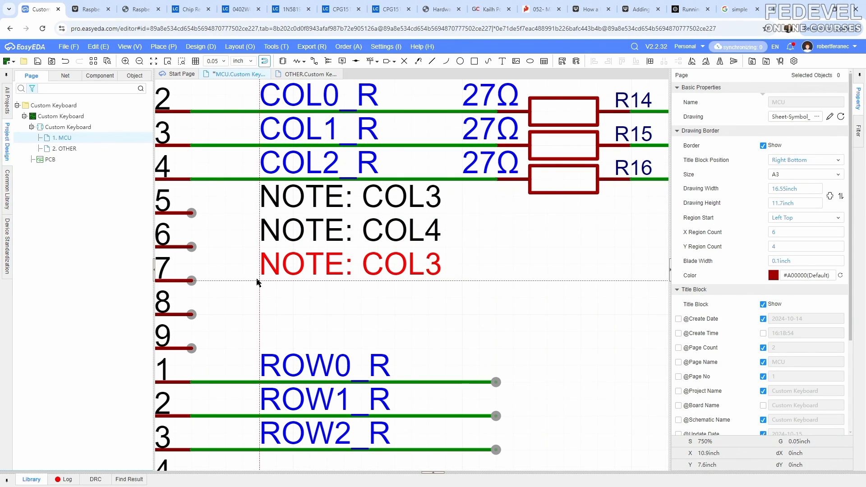
click(259, 280)
click(812, 104)
click(812, 104)
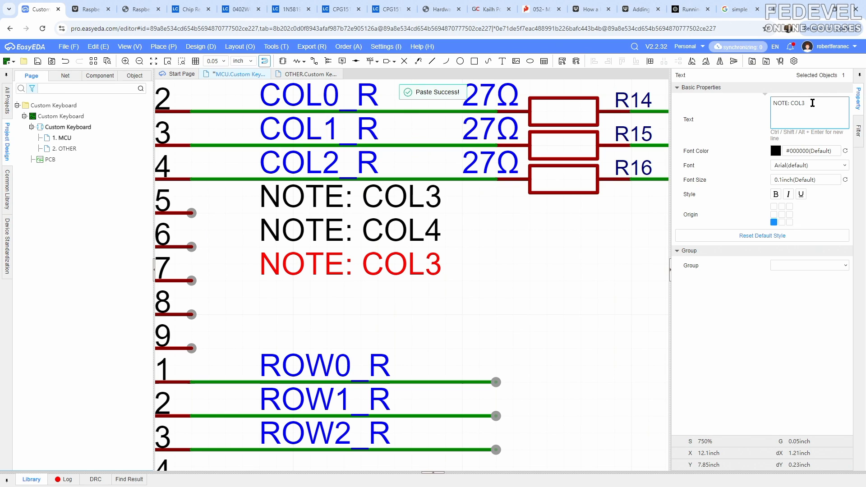
key(BackSpace)
text(5)
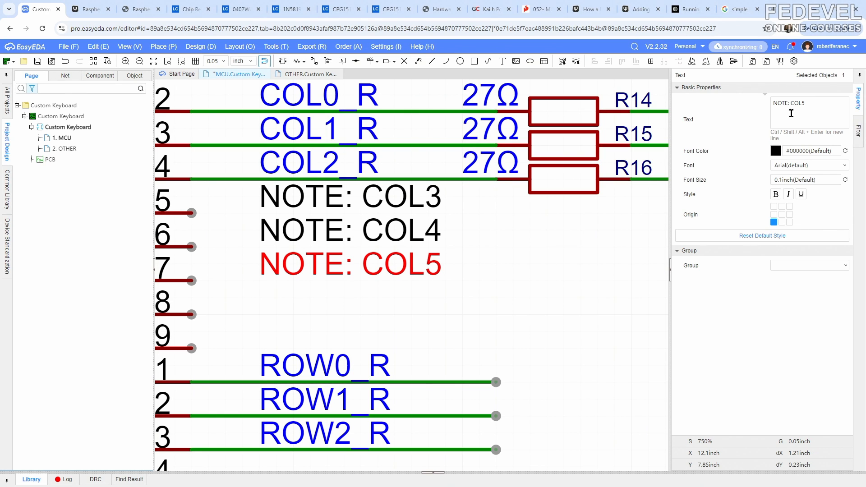
- Paste another copy of the column note beside the GPIO6 pin and change its text to "NOTE: COL6"
right_click(319, 311)
click(327, 316)
click(261, 315)
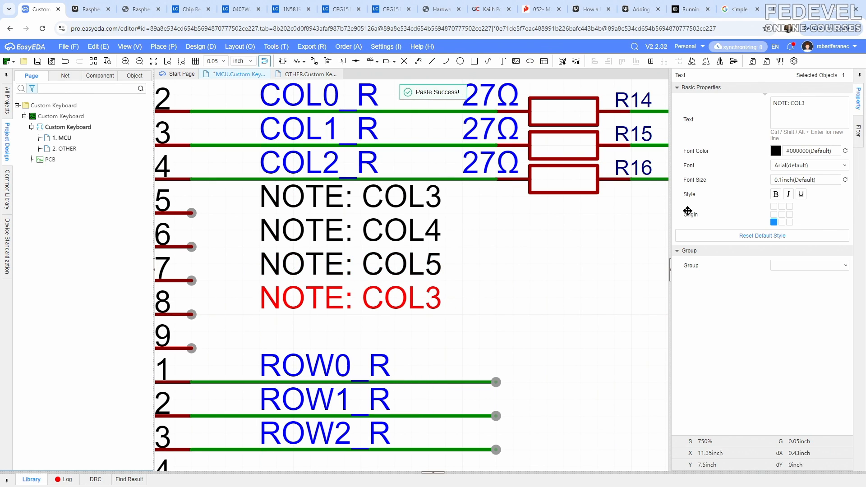
click(817, 104)
click(817, 103)
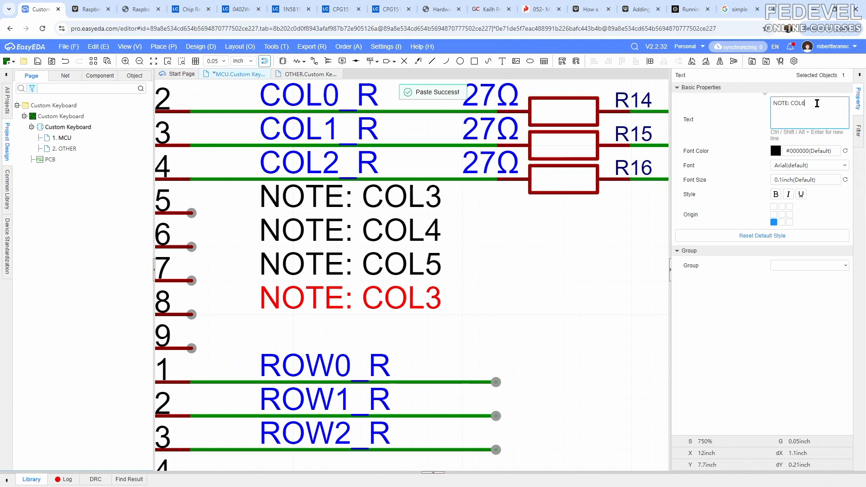
key(BackSpace)
text(6)
- Paste another copy of the column note beside the GPIO7 pin and change its text to "NOTE: COL7"
right_click(509, 247)
click(515, 254)
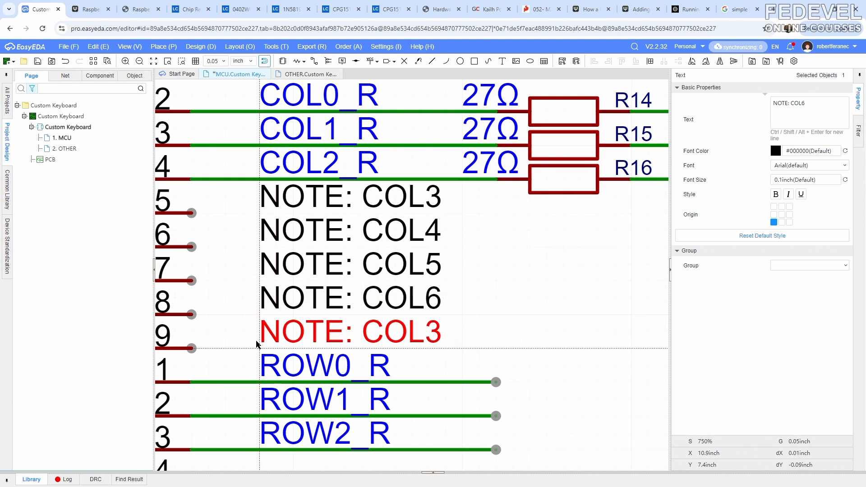
click(261, 348)
click(818, 104)
click(815, 103)
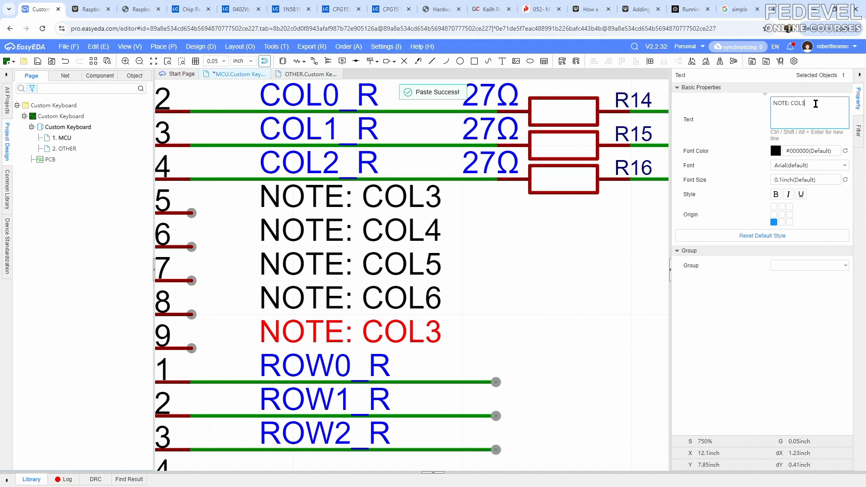
key(Return)
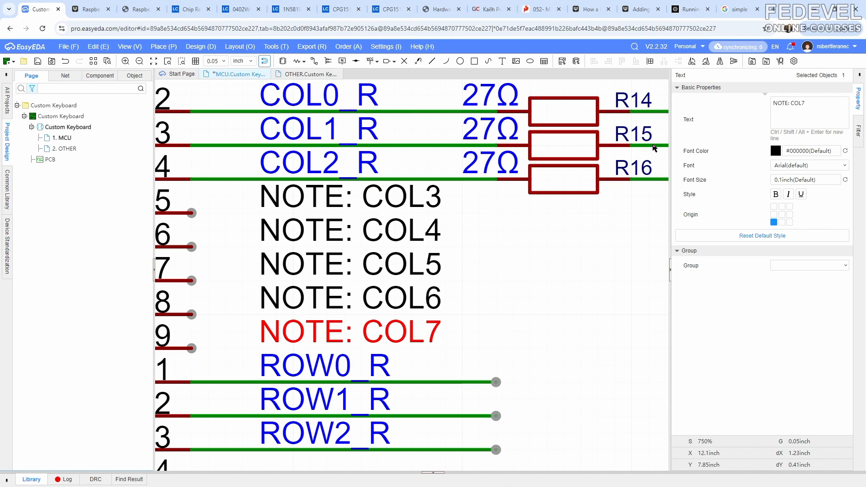
- Paste a copy of the column note beside the GPIO11 pin and change its text to "NOTE: ROW3"
scroll(491, 161, down, 3)
right_click(472, 273)
click(487, 285)
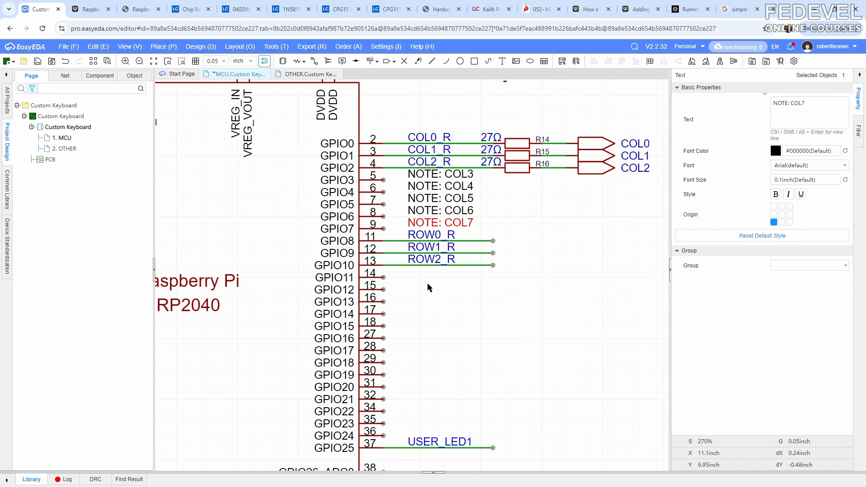
click(430, 281)
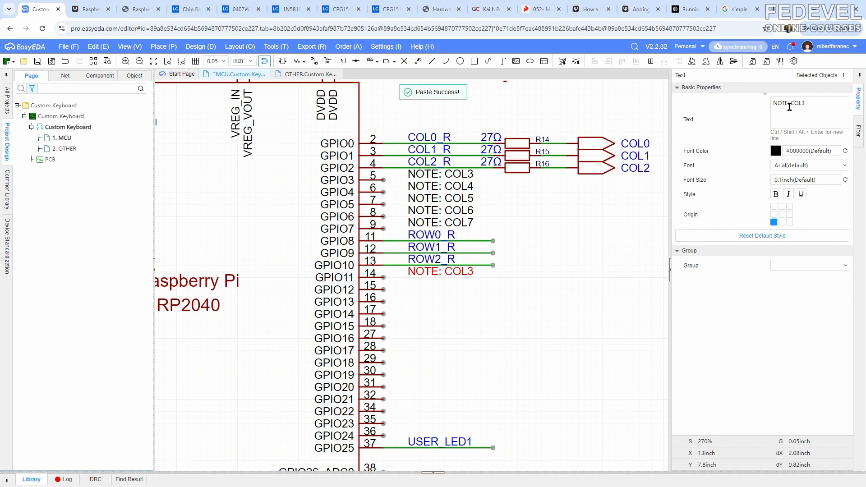
click(811, 103)
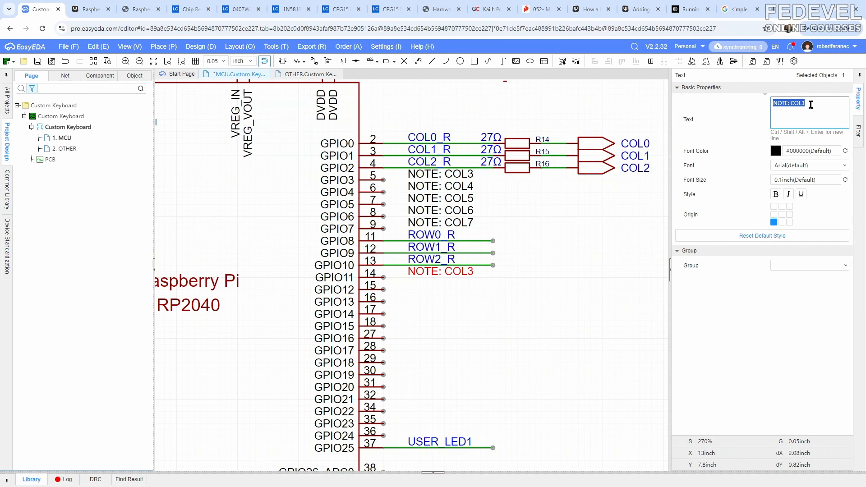
click(810, 104)
text(ROW)
key(Return)
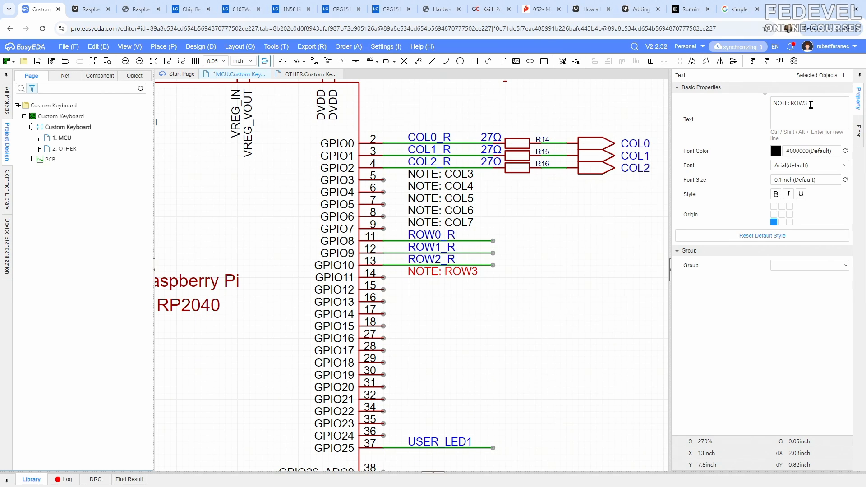
- Copy the "NOTE: ROW3" text, paste it beside the GPIO12 pin and change the copy to "NOTE: ROW4"
click(437, 296)
click(437, 273)
right_click(437, 274)
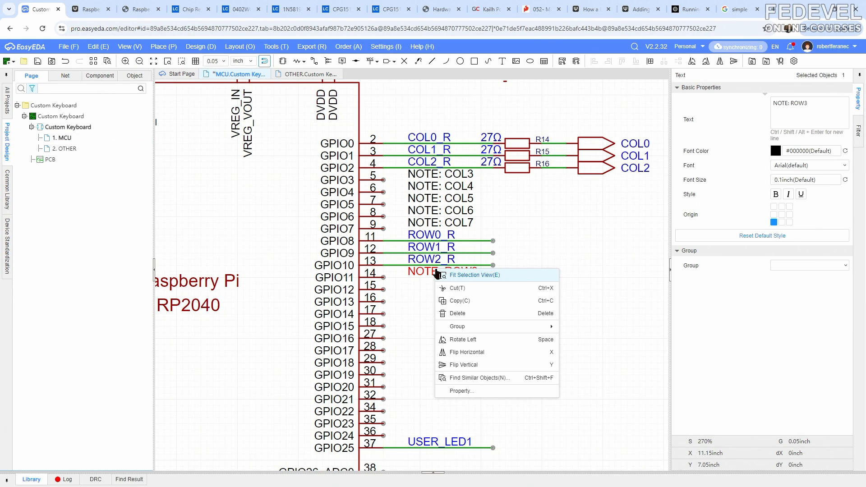
click(465, 299)
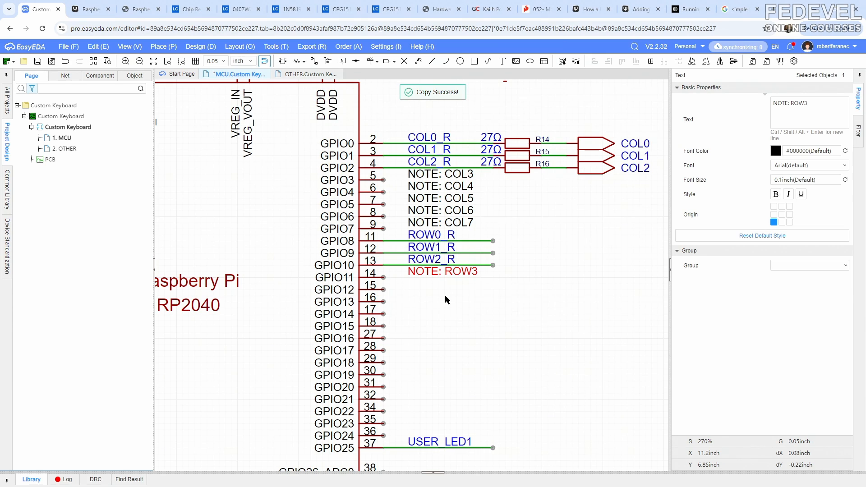
click(444, 298)
right_click(445, 298)
click(458, 302)
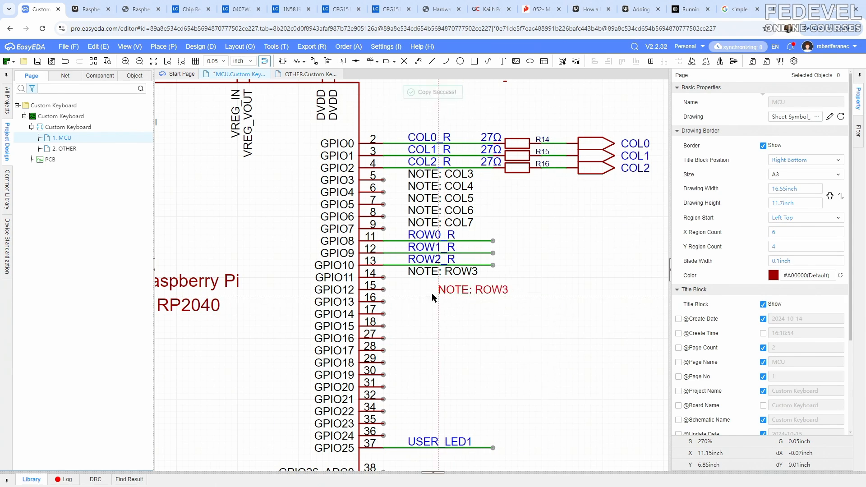
click(408, 291)
click(814, 103)
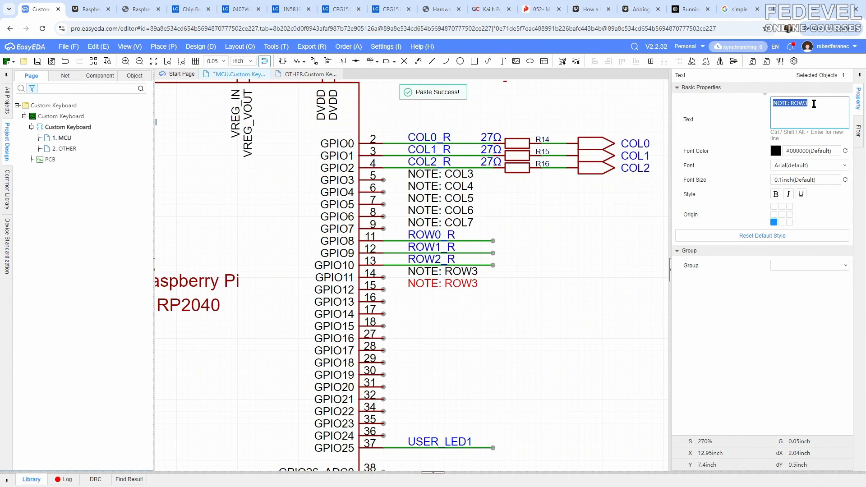
click(814, 104)
key(Return)
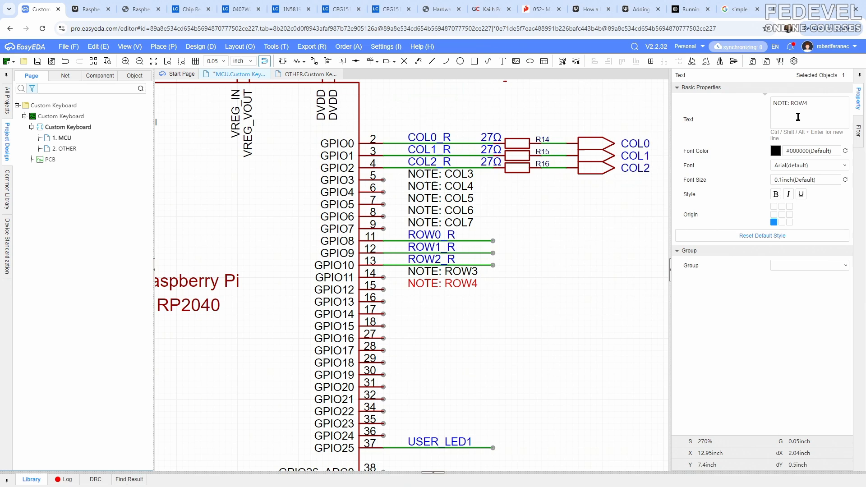
- Paste another copy of the row note beside the GPIO13 pin and change its text to "NOTE: ROW5"
click(456, 307)
right_click(455, 307)
click(461, 313)
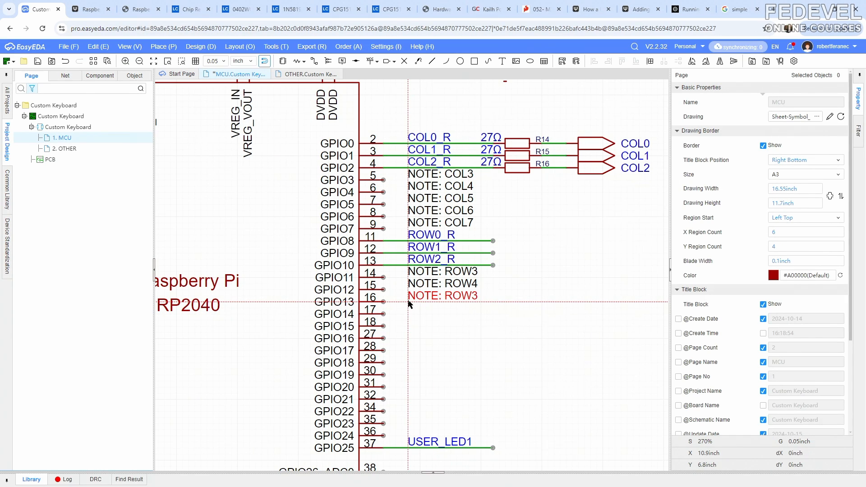
click(408, 292)
click(817, 103)
click(817, 103)
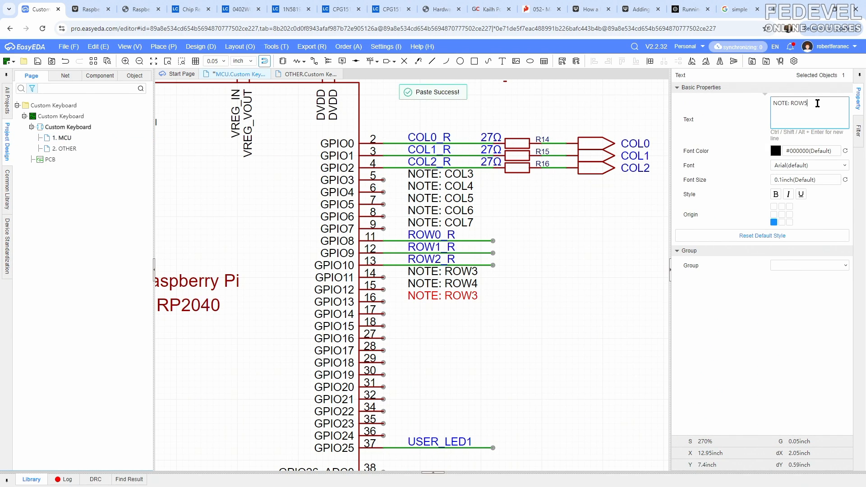
text(5)
key(Return)
- Paste another copy of the row note beside the GPIO14 pin and change its text to "NOTE: ROW6"
click(436, 315)
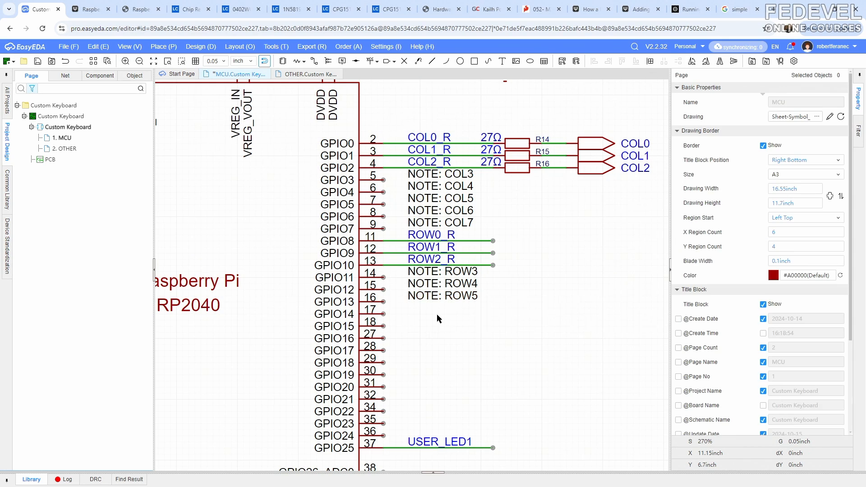
right_click(436, 315)
click(456, 321)
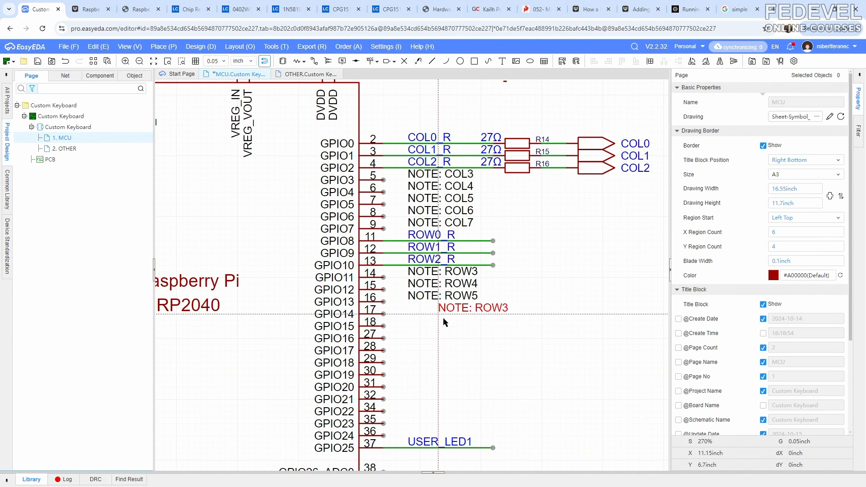
click(478, 309)
click(815, 107)
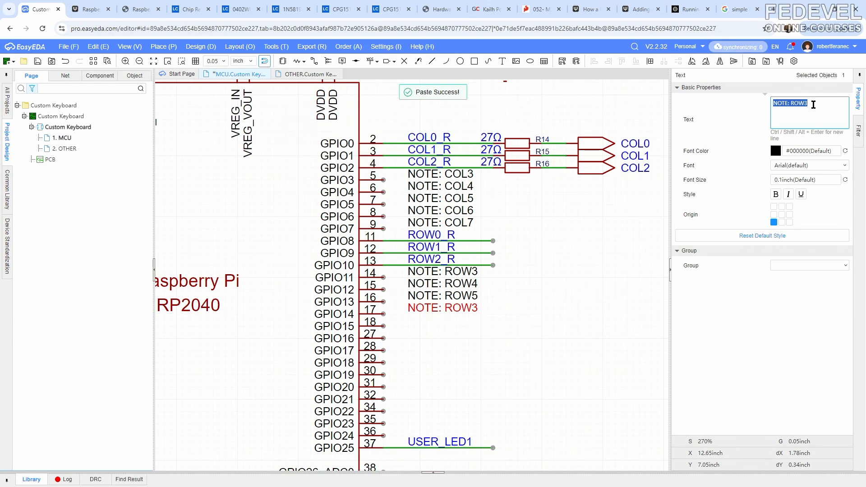
click(815, 107)
key(Return)
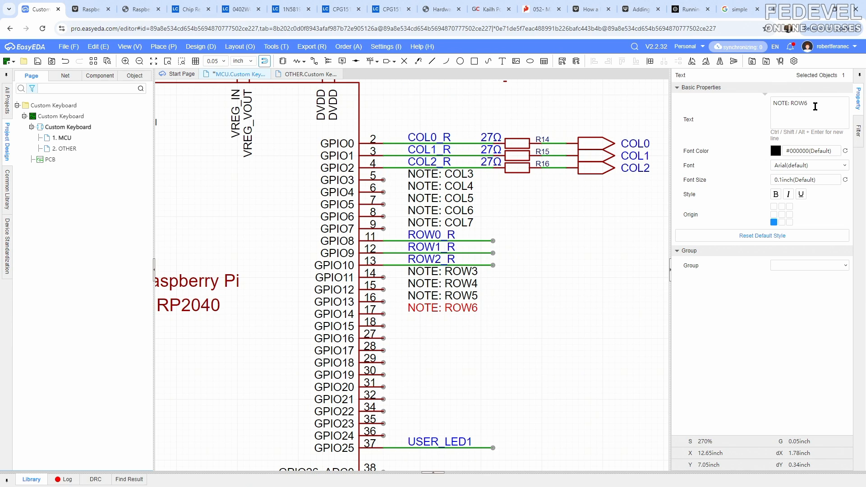
click(538, 293)
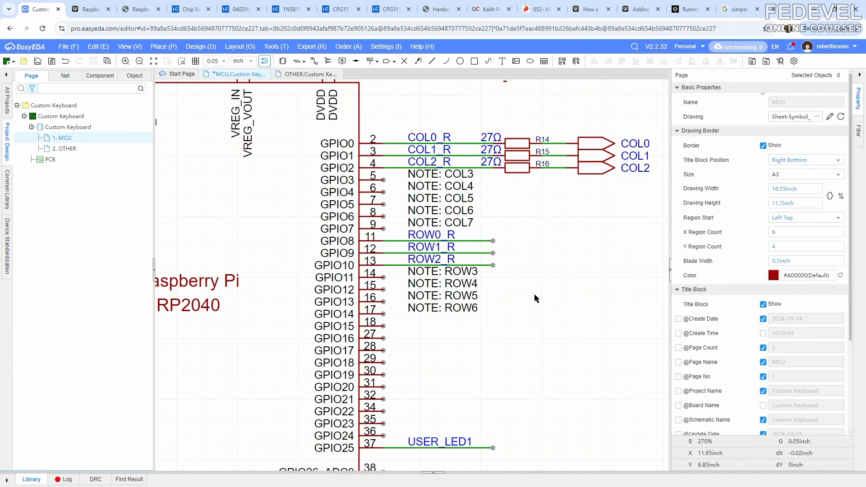
scroll(505, 296, down, 2)
click(306, 74)
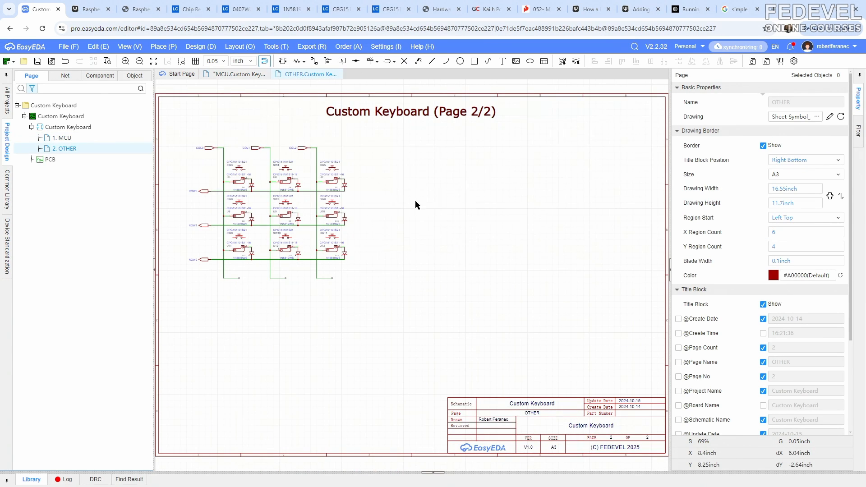
click(238, 74)
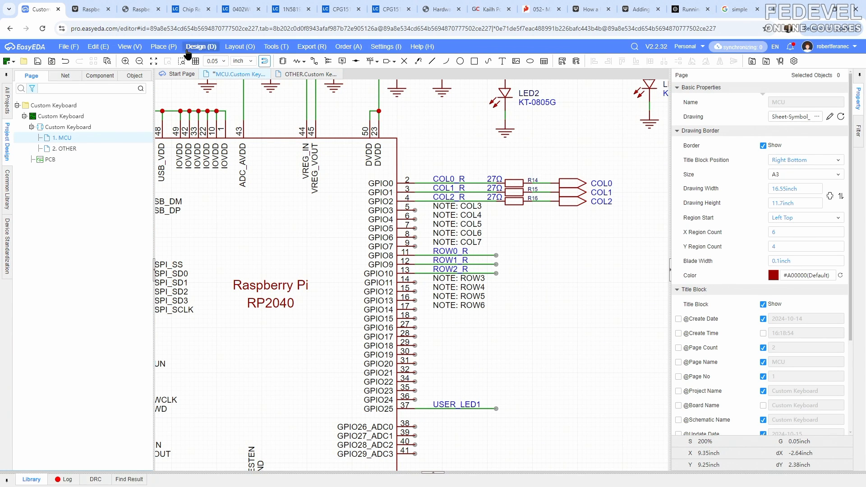
- Place No Connect flags on the GPIO3, GPIO4, GPIO5, GPIO6 and GPIO7 pins of the RP2040
click(163, 46)
click(181, 160)
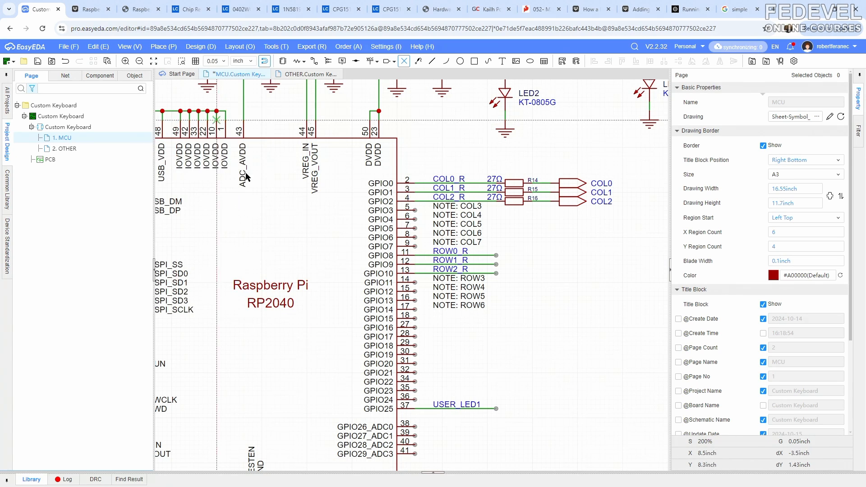
scroll(431, 222, up, 3)
click(400, 201)
click(400, 217)
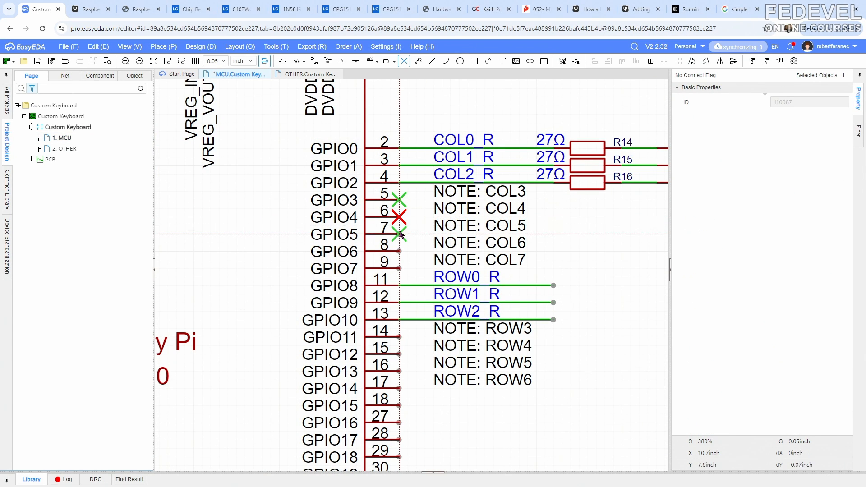
click(400, 235)
click(401, 254)
click(399, 268)
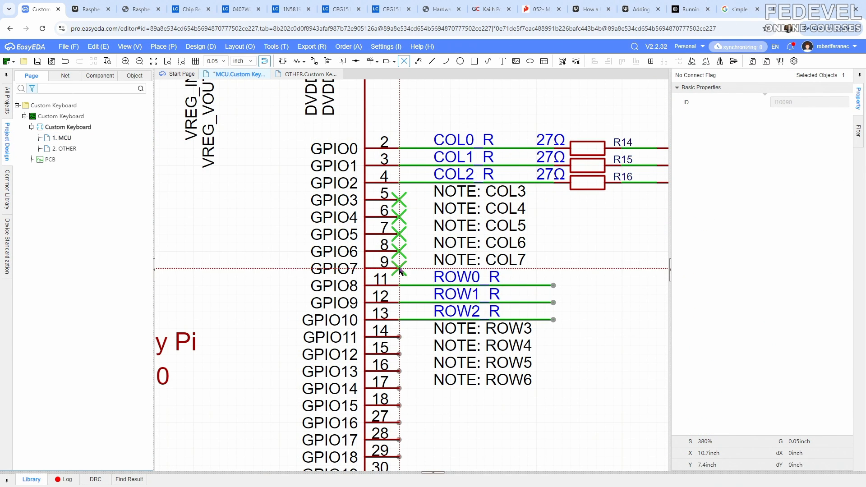
- Place No Connect flags on the GPIO11, GPIO12, GPIO13 and GPIO14 pins of the RP2040
click(400, 336)
click(400, 354)
click(400, 372)
click(399, 388)
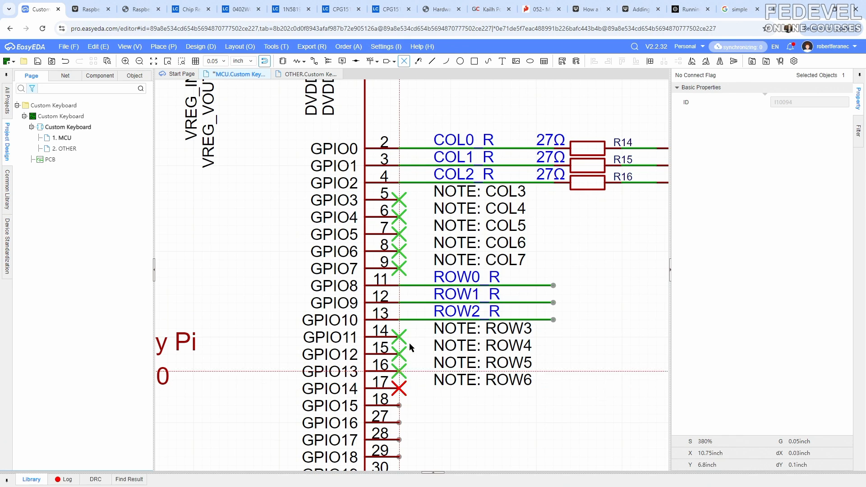
scroll(399, 388, down, 3)
key(Escape)
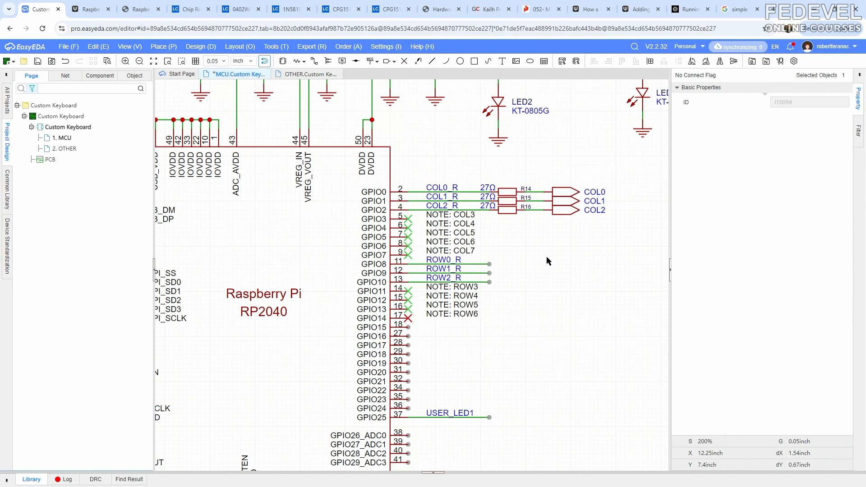
click(549, 260)
click(129, 47)
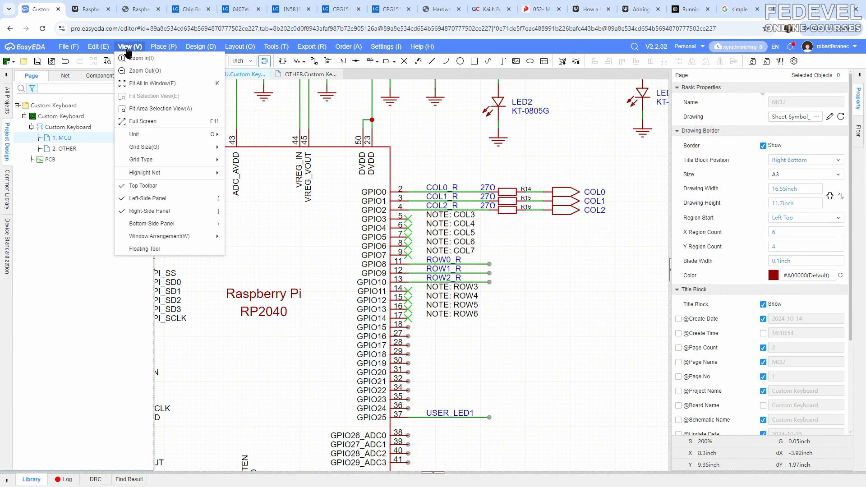
click(137, 84)
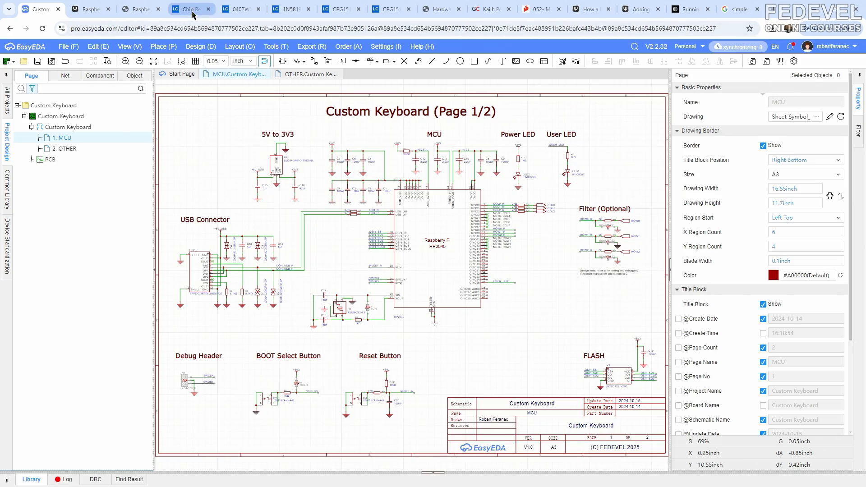
- Switch to the LCSC website and open the Rotary Encoders category under Switches
click(187, 9)
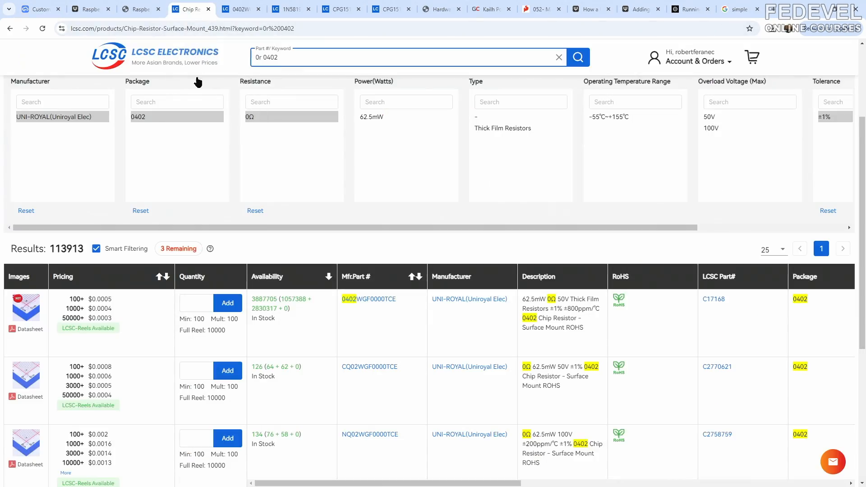
scroll(209, 190, up, 3)
mouse_move(122, 113)
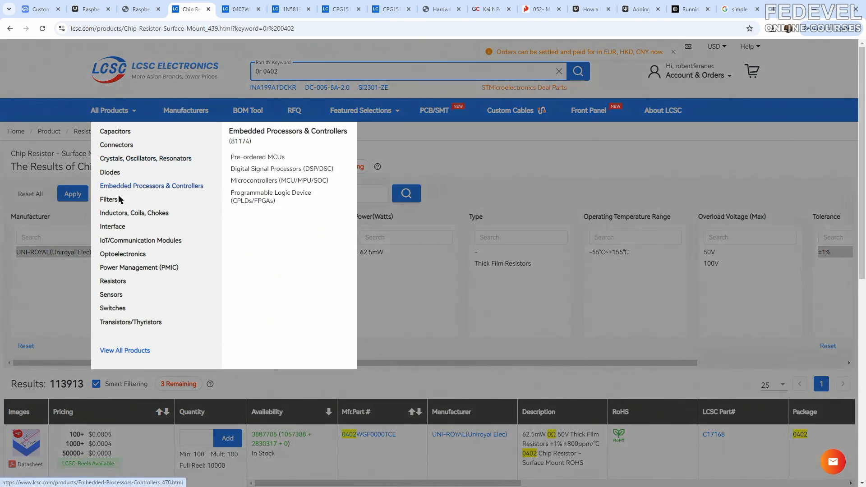
mouse_move(120, 308)
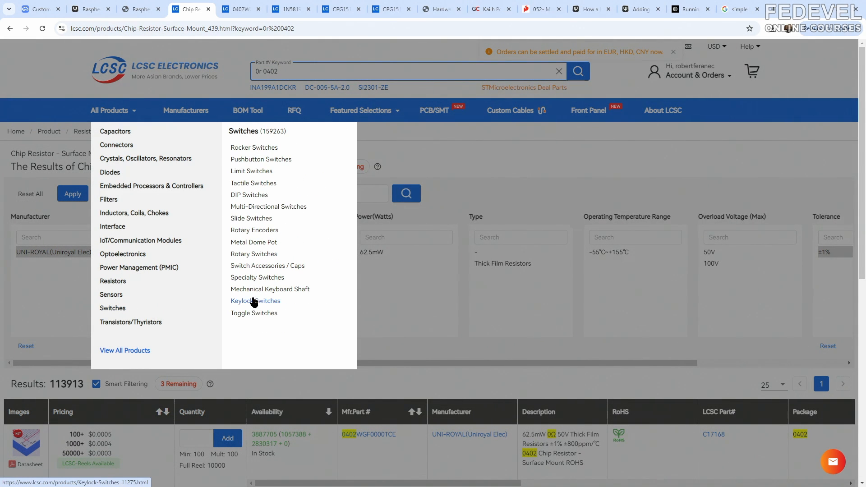
click(254, 231)
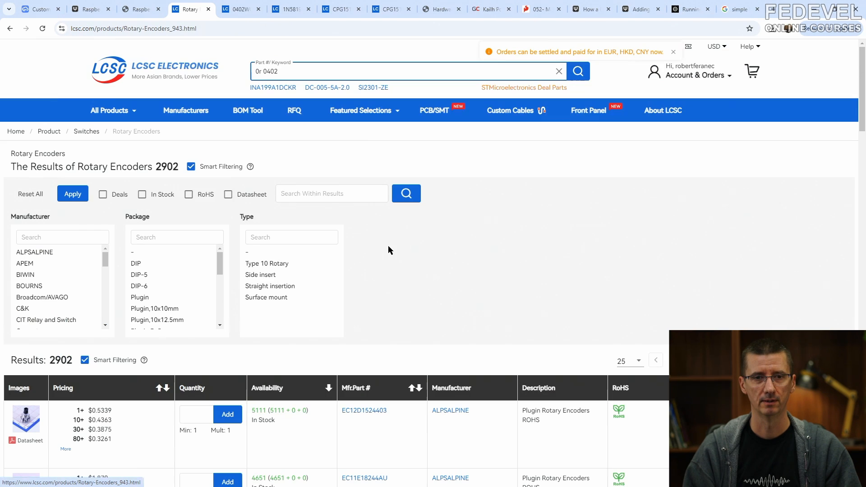
- Filter the rotary encoders to in-stock parts from the manufacturer BOURNS
click(25, 287)
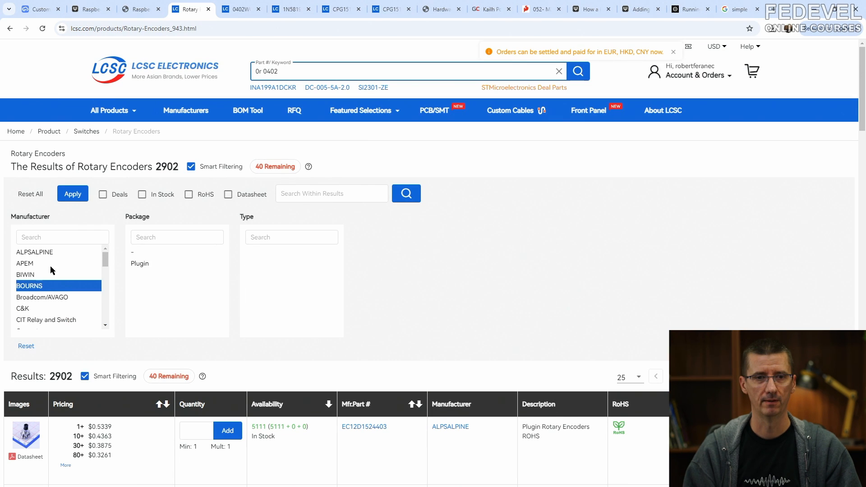
click(141, 195)
click(72, 194)
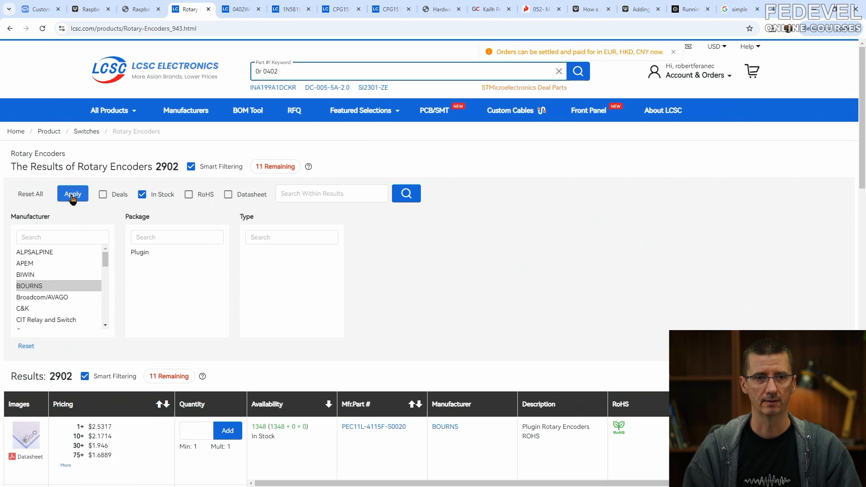
scroll(468, 221, down, 1)
scroll(468, 216, down, 4)
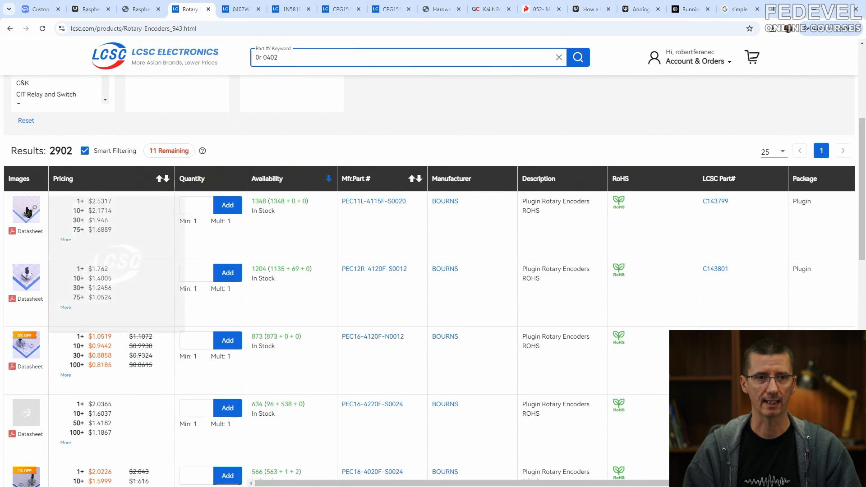
- Open the product page of the BOURNS PEC12R-4120F-S0012 encoder and copy its LCSC part number, C143801
mouse_move(26, 279)
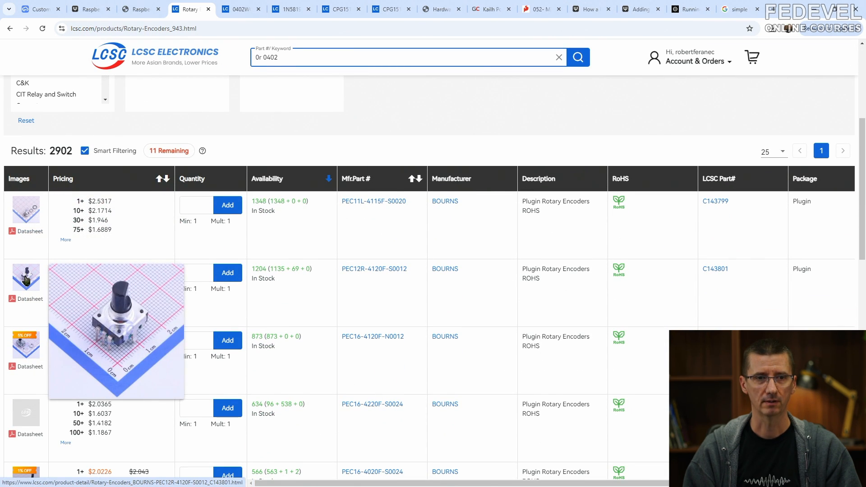
click(371, 269)
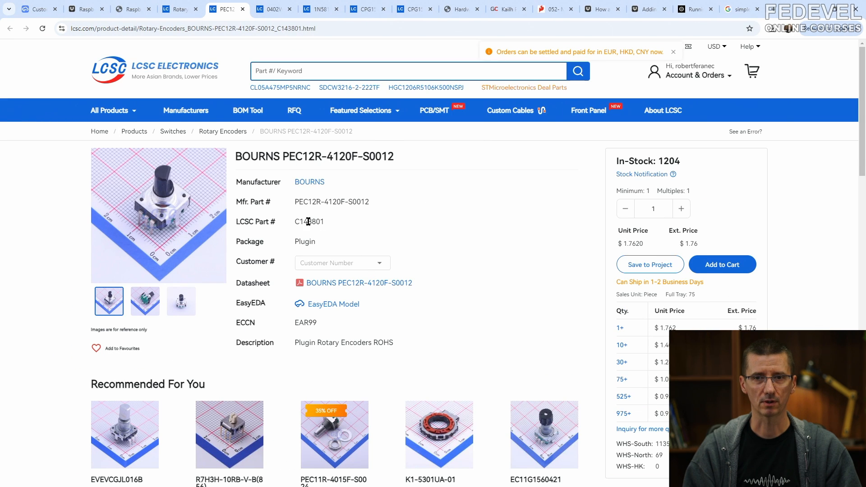
double_click(308, 221)
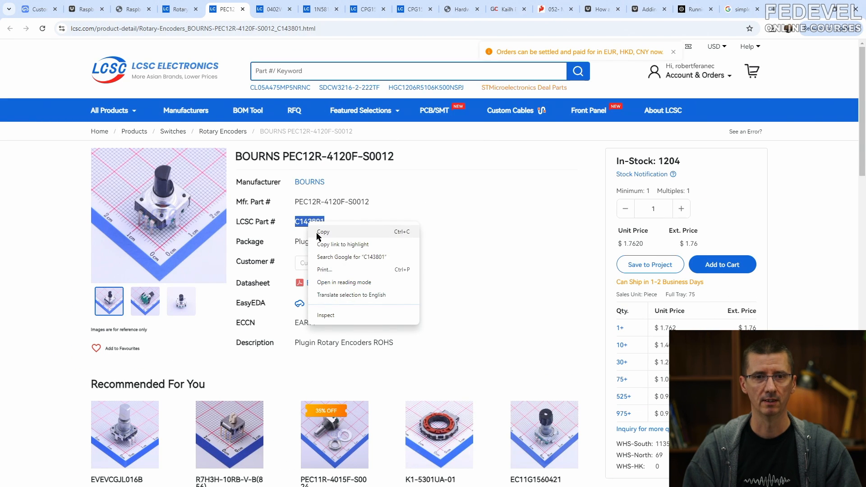
click(323, 231)
- Switch to EasyEDA, open the OTHER schematic page and search the device library for LCSC part C143801
click(43, 10)
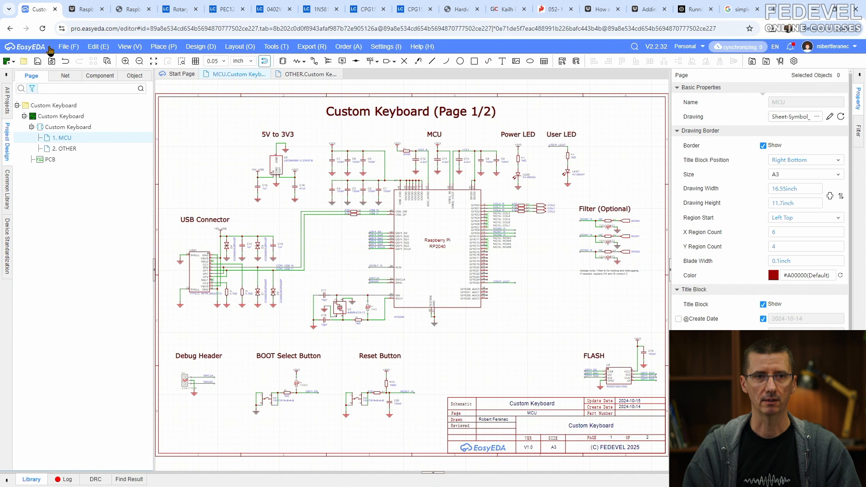
click(65, 148)
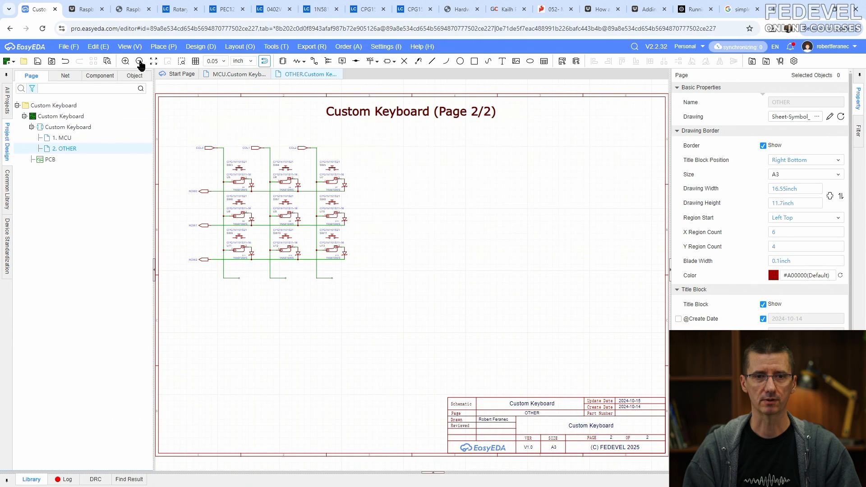
click(162, 46)
click(173, 57)
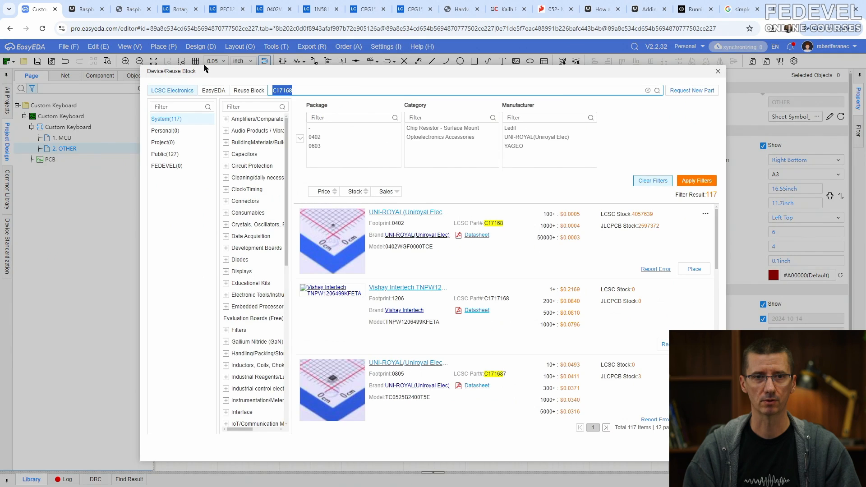
click(647, 91)
right_click(627, 89)
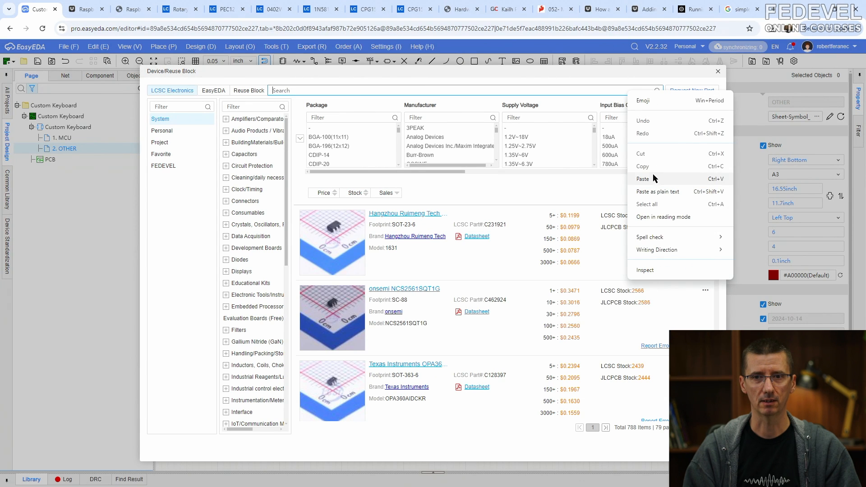
click(654, 178)
click(658, 91)
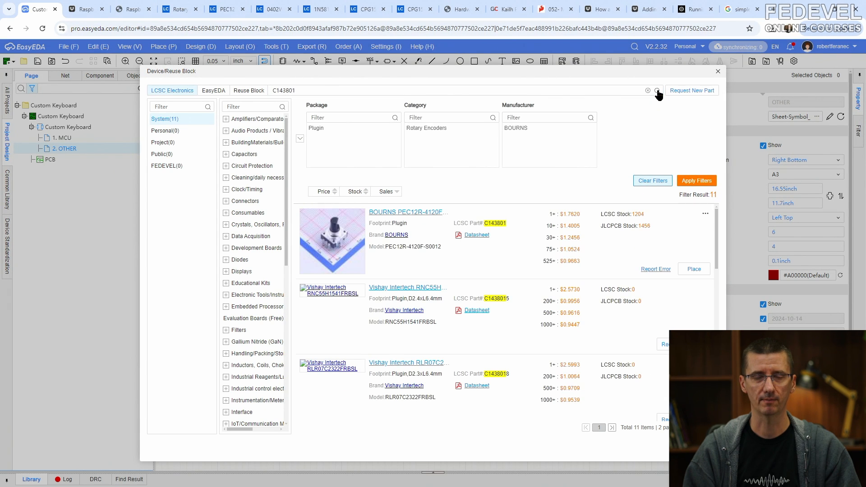
- Place one PEC12R-4120F-S0012 rotary encoder in the free area beside the switch matrix on the OTHER page
click(694, 269)
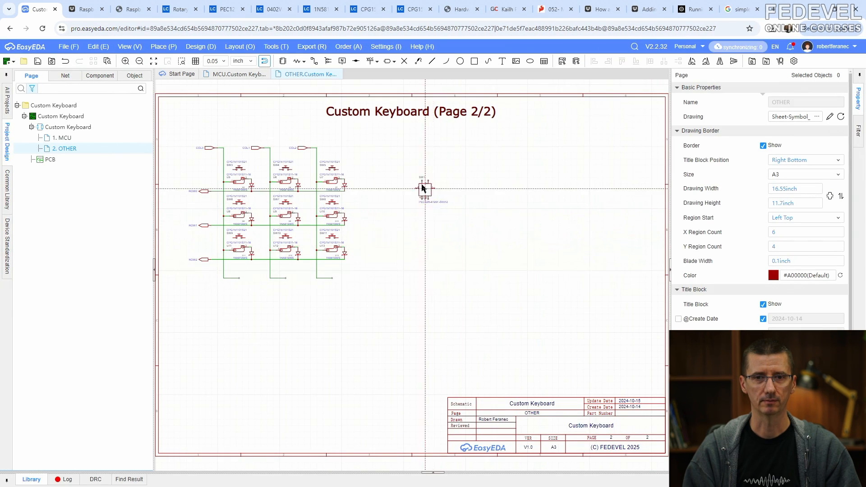
scroll(424, 188, up, 5)
click(406, 159)
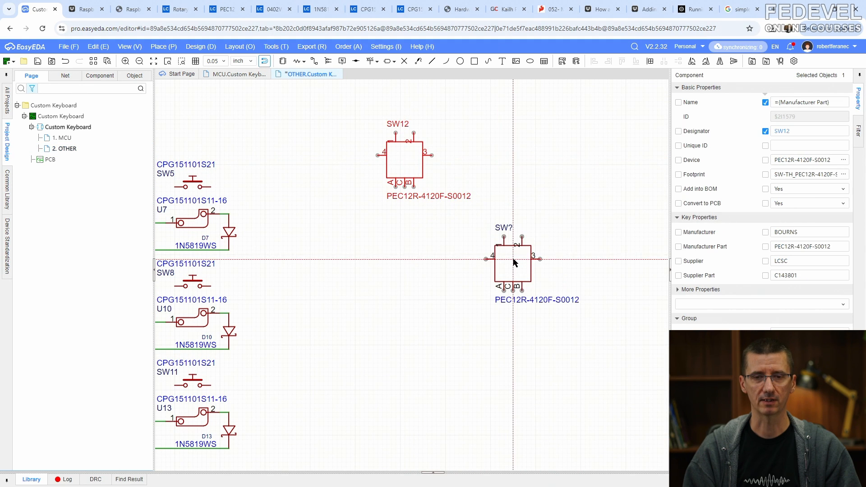
key(Escape)
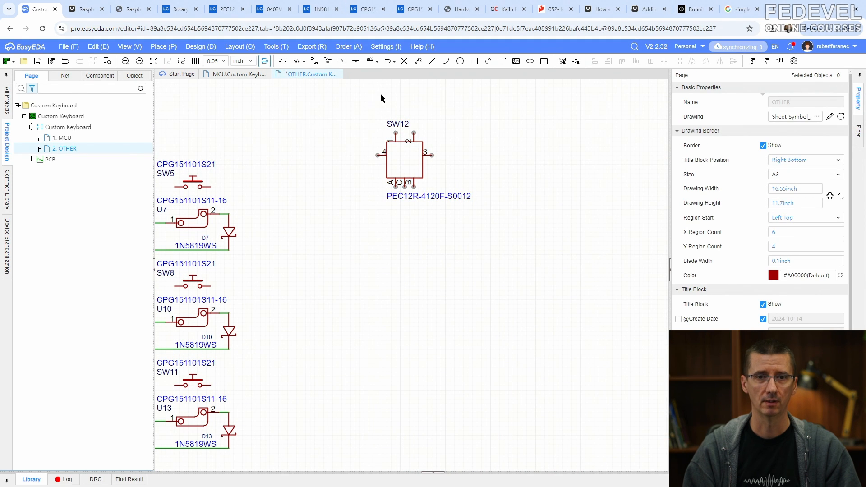
- Locate and select the PEC12R-4120F-S0012 device in the project's device library
click(30, 479)
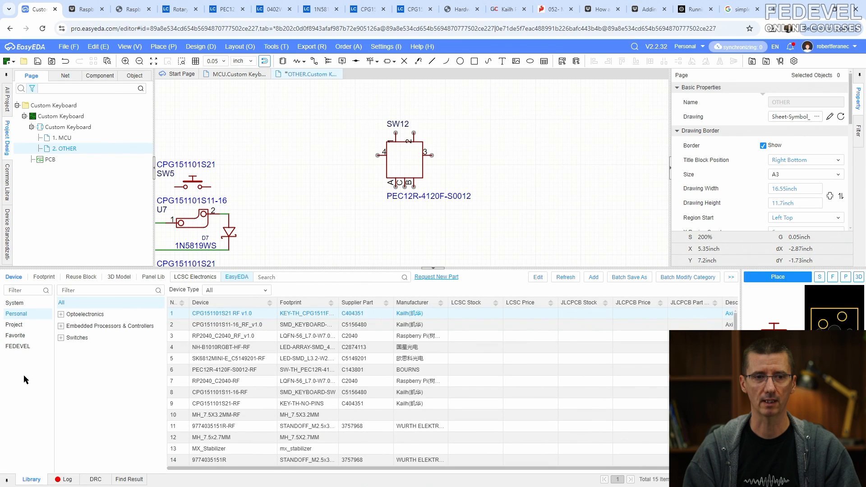
click(15, 325)
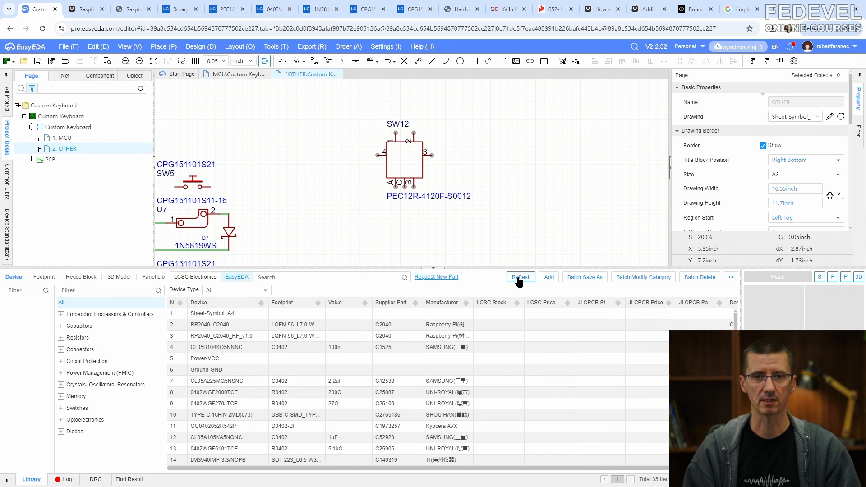
scroll(311, 377, down, 5)
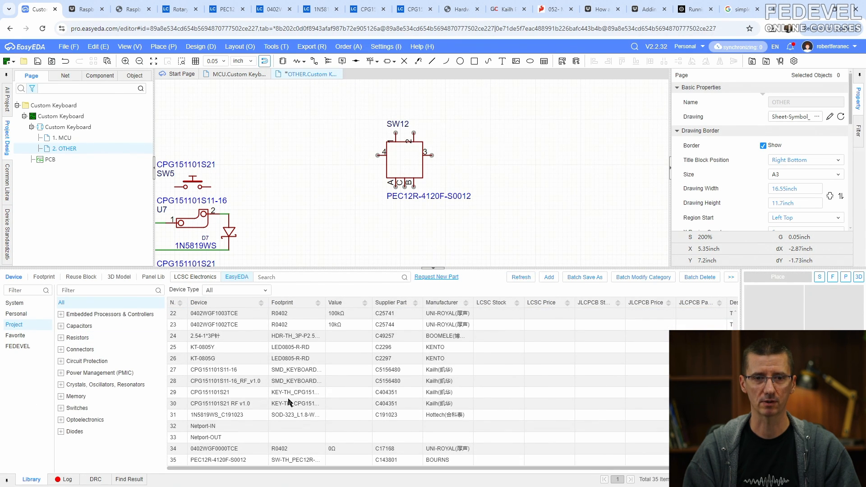
click(239, 460)
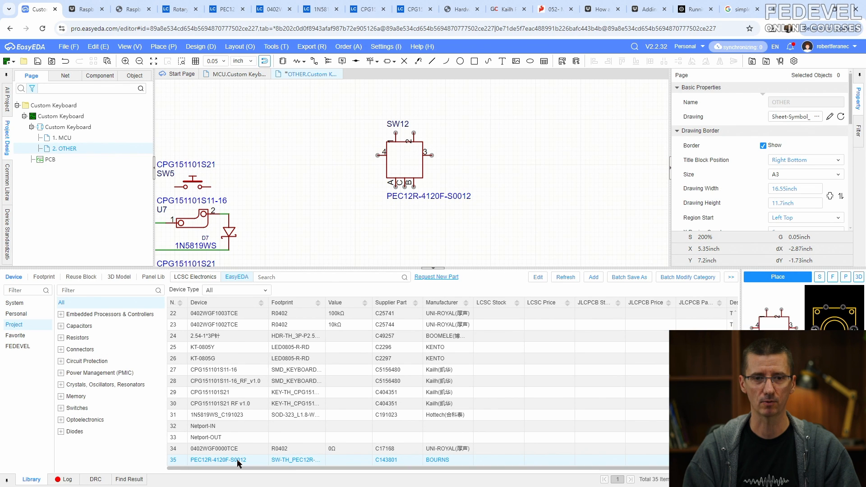
- Save the encoder as a personal device named PEC12R-4120F-S0012_RF_v1.0, creating a new, automatically renamed footprint
right_click(238, 463)
click(284, 391)
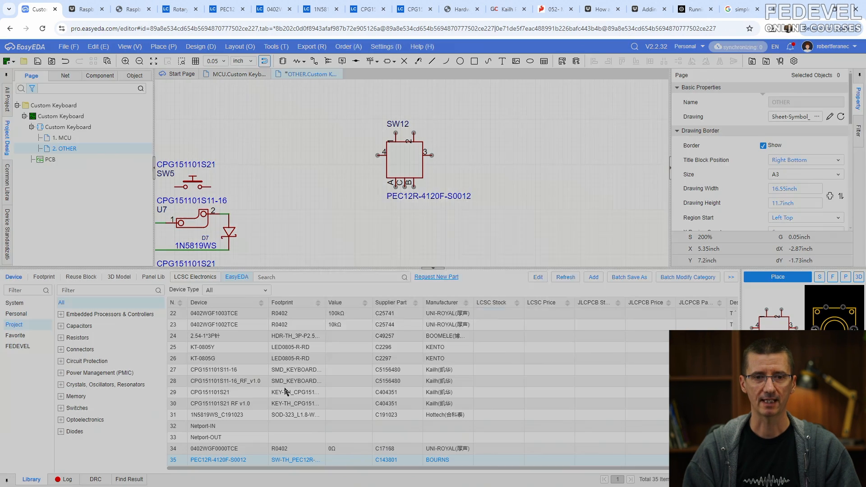
click(491, 243)
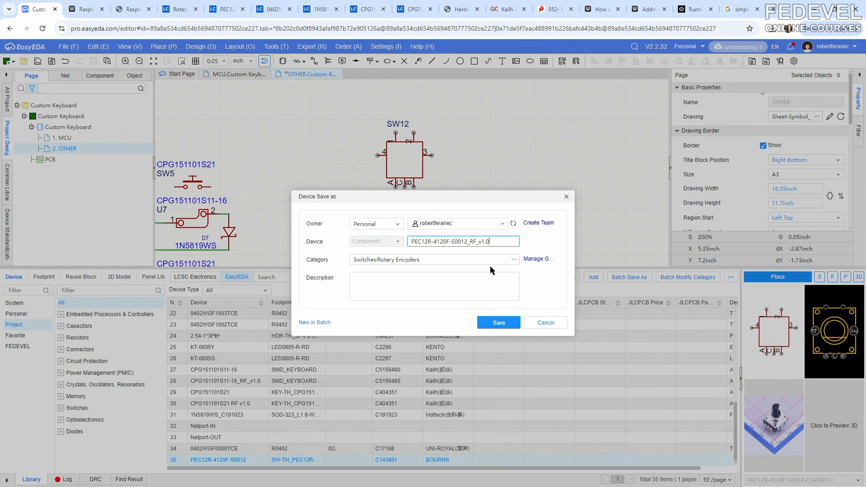
click(498, 323)
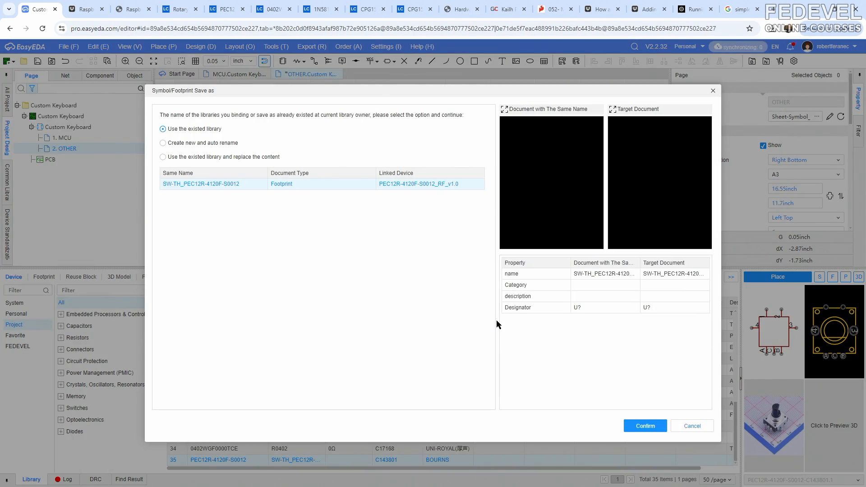
click(163, 144)
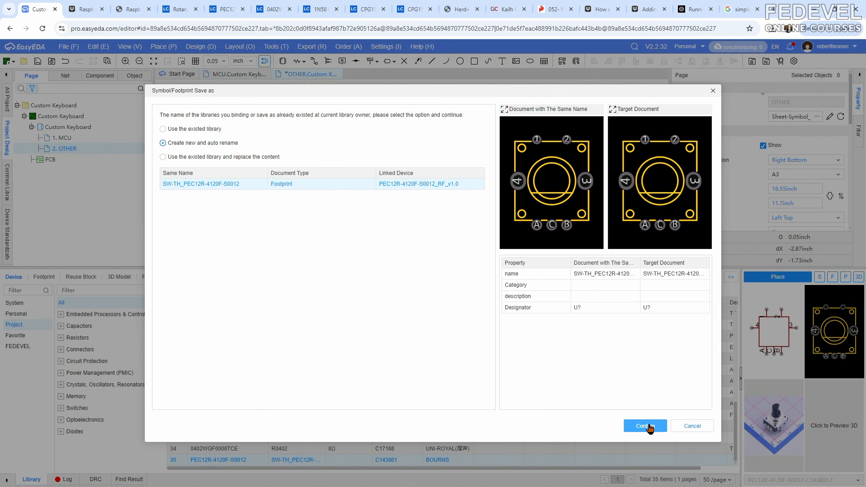
click(649, 428)
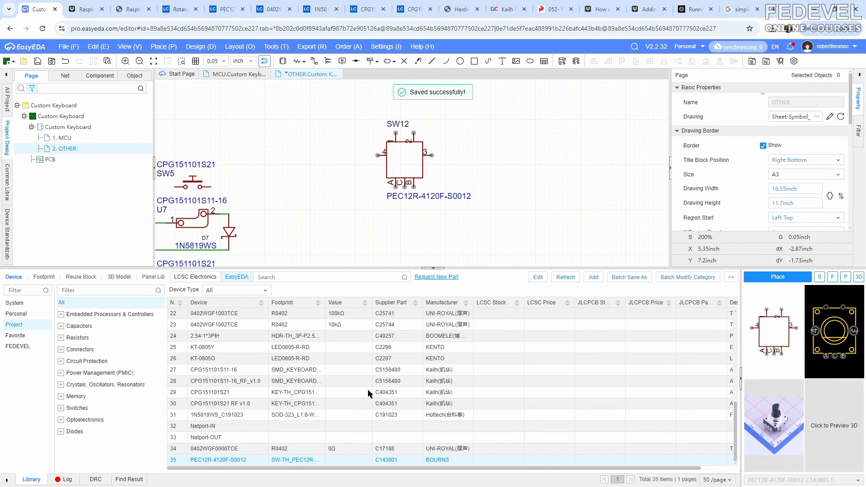
- Refresh the personal device library and open PEC12R-4120F-S0012_RF_v1.0 for symbol editing
click(18, 314)
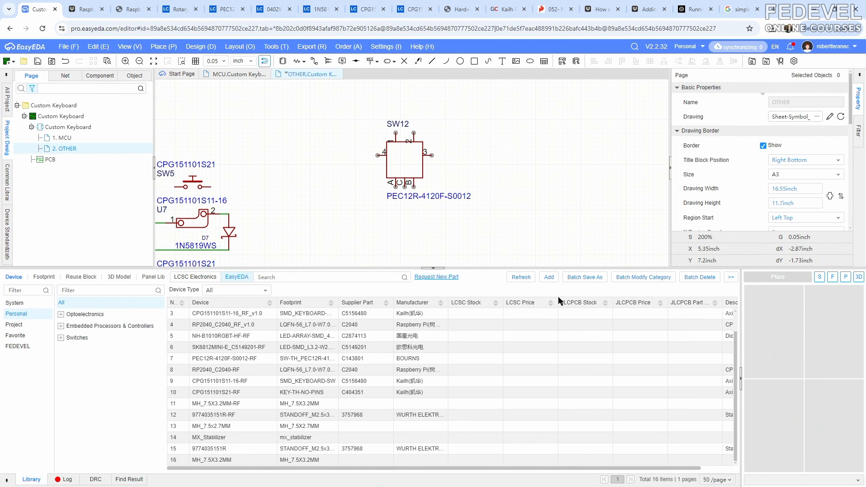
click(521, 277)
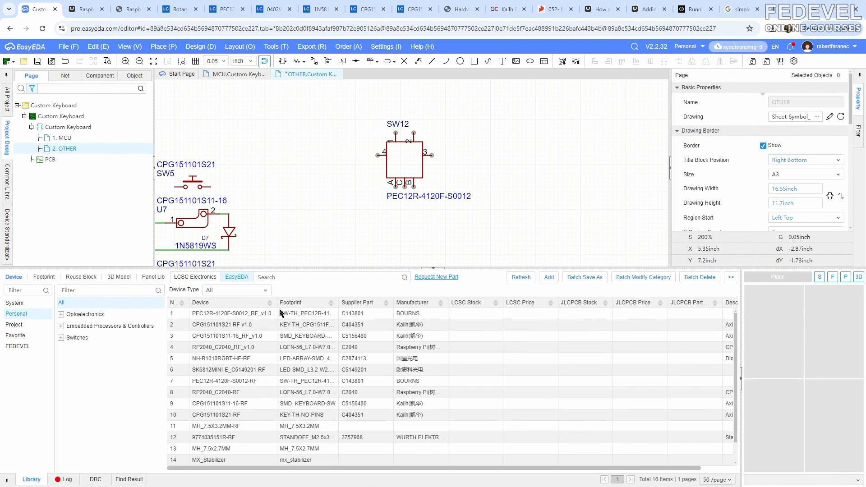
click(252, 314)
right_click(252, 316)
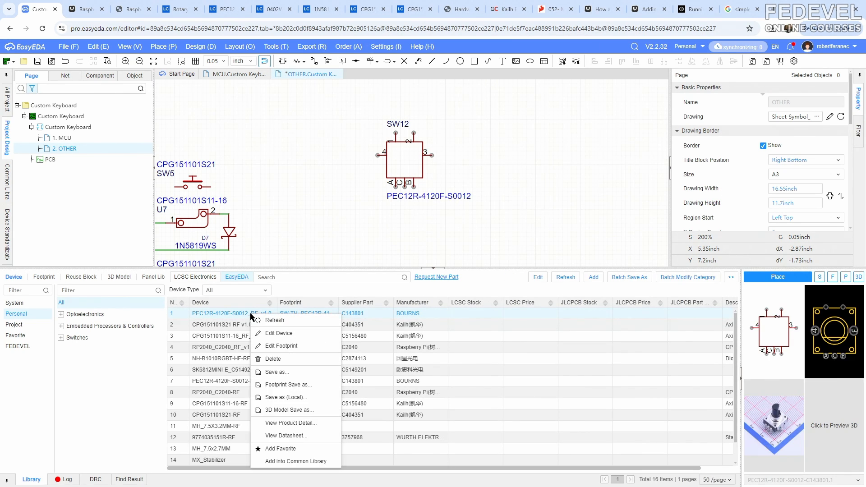
click(269, 333)
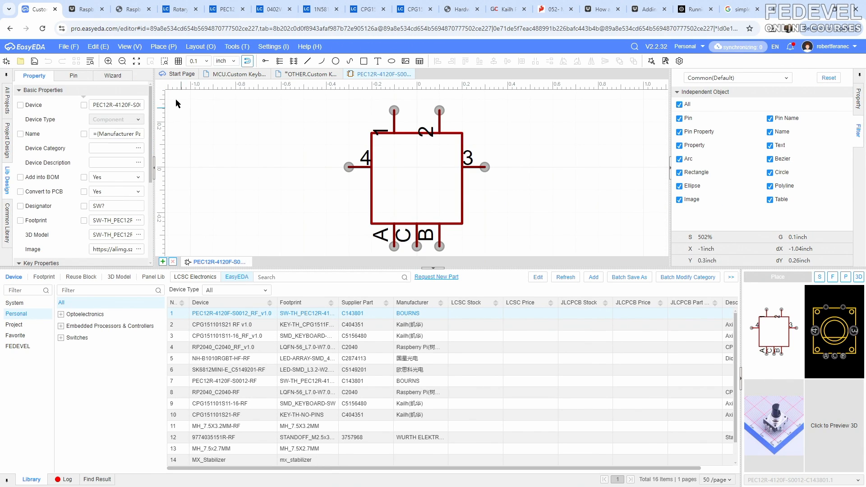
click(129, 46)
click(138, 85)
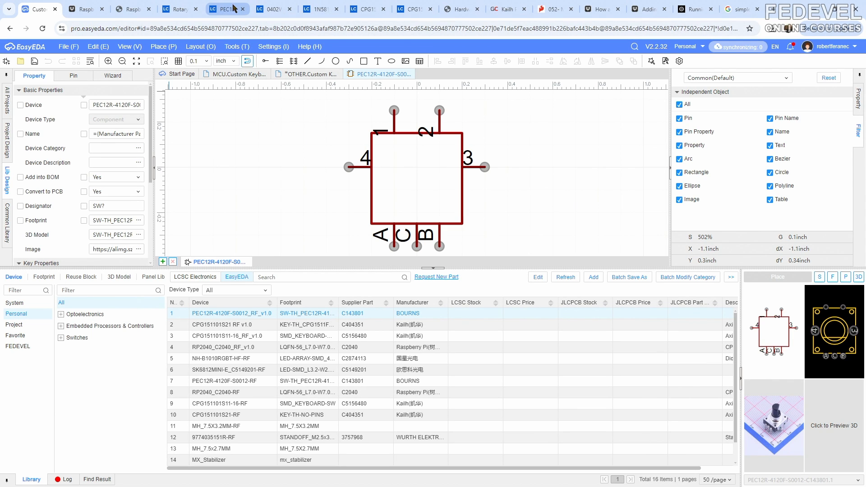
- Close the browser pages for both Kailh CPG151101 parts, the 1N5819WS diode and the 0402WGF0000TCE resistor, and return to EasyEDA
click(417, 11)
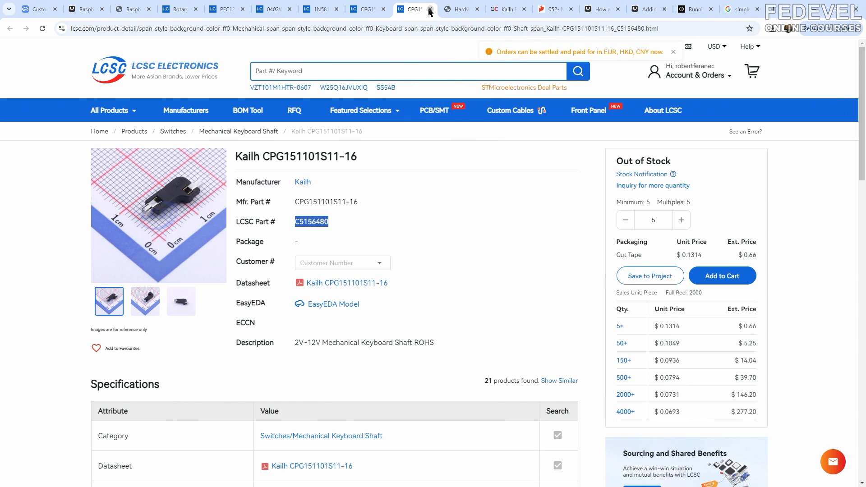
click(430, 10)
click(374, 11)
click(383, 9)
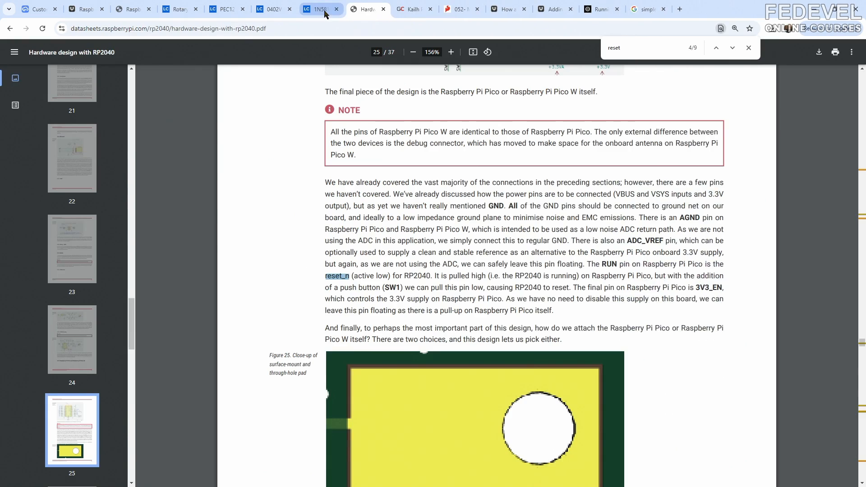
click(321, 10)
click(336, 10)
click(271, 11)
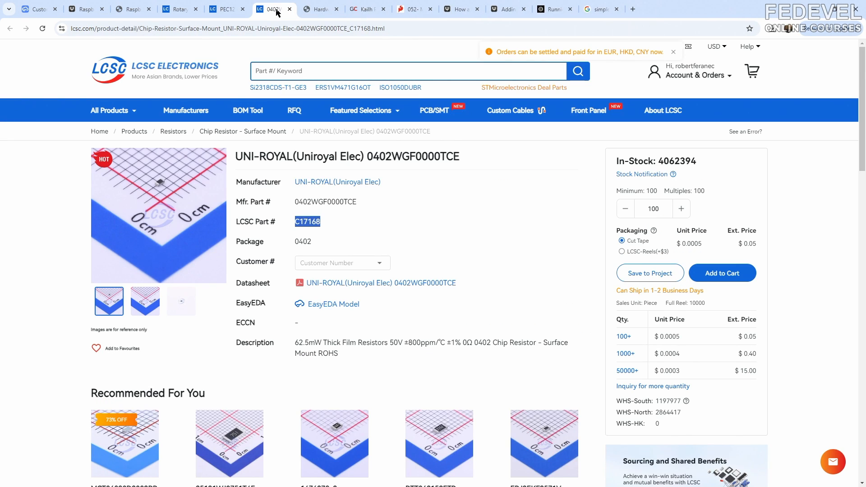
click(289, 10)
click(40, 9)
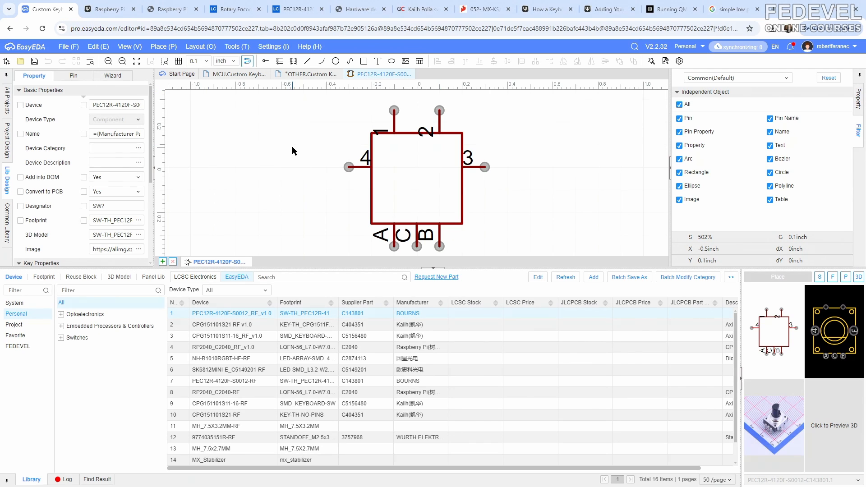
- Restrict selection to pins, select all seven encoder pins and set their length to 0.2 inch
scroll(292, 148, down, 3)
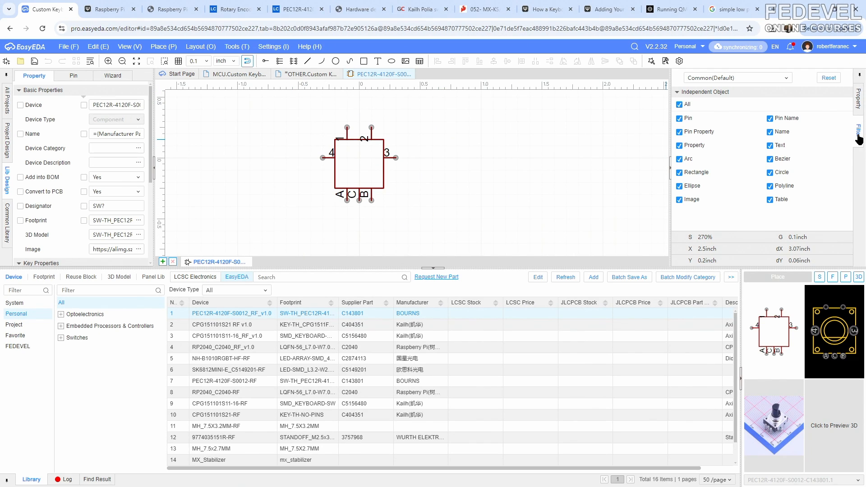
click(679, 104)
click(679, 119)
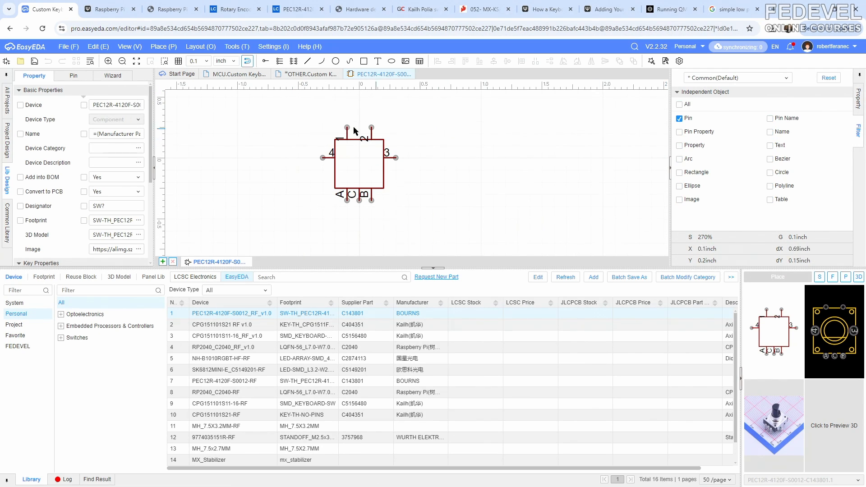
drag(286, 110, 432, 218)
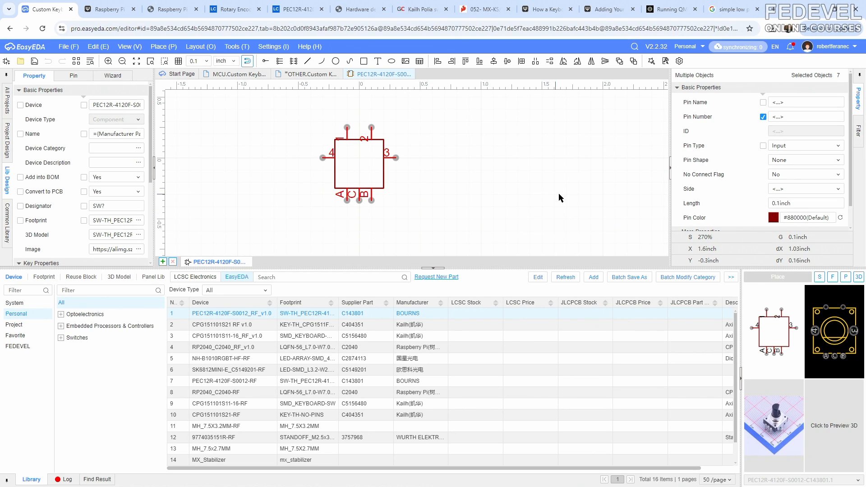
click(780, 204)
key(Return)
click(440, 118)
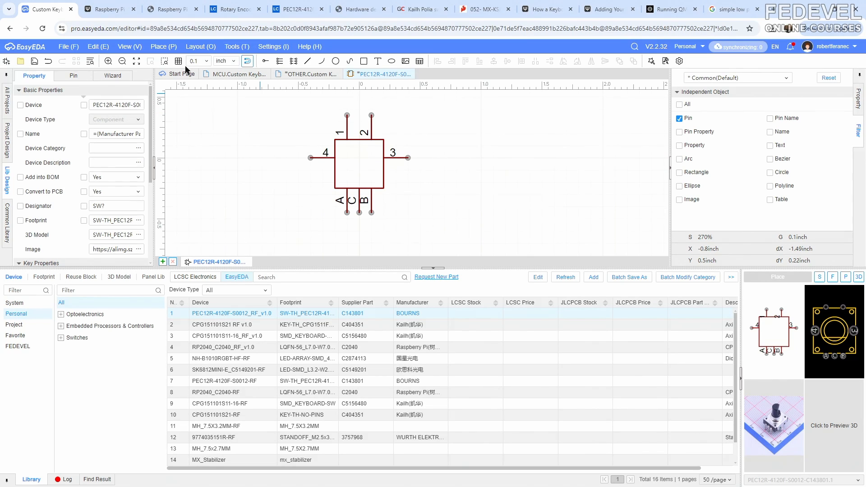
- Move pins 1, 2, 3 and 4 outward, away from the symbol body
scroll(336, 108, up, 2)
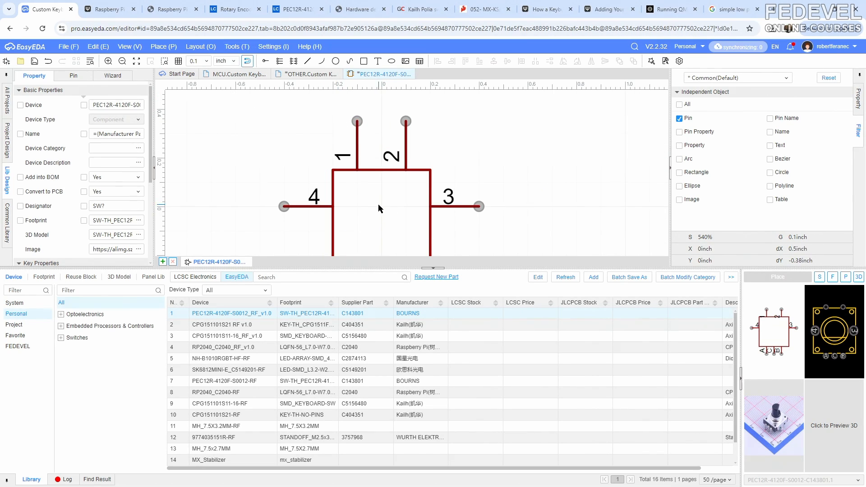
drag(358, 155, 360, 115)
drag(406, 154, 405, 118)
drag(447, 206, 471, 206)
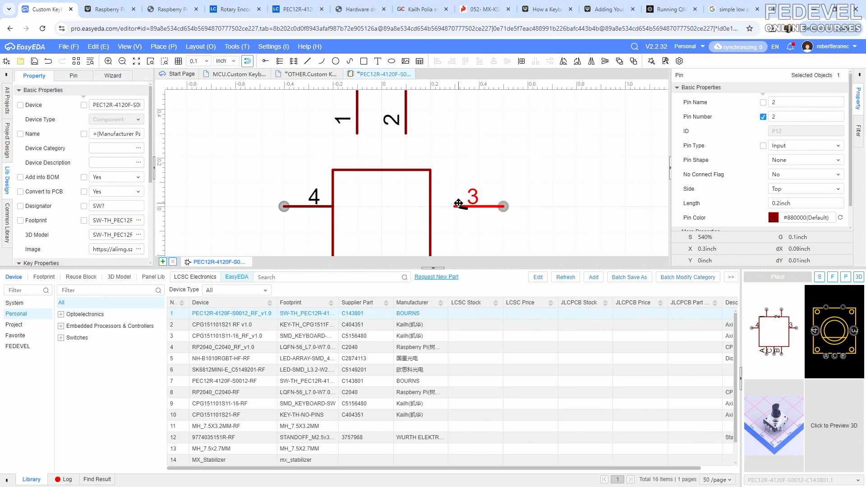
drag(325, 210, 302, 209)
scroll(316, 125, down, 3)
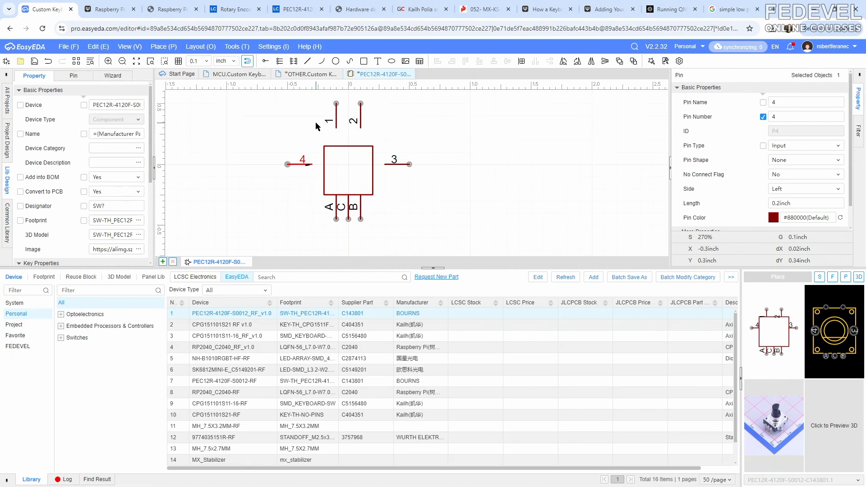
- Move pins A, B and C away from the body's lower edge and spread them 0.2 inch apart, with C in the centre
scroll(339, 185, up, 3)
scroll(330, 196, down, 1)
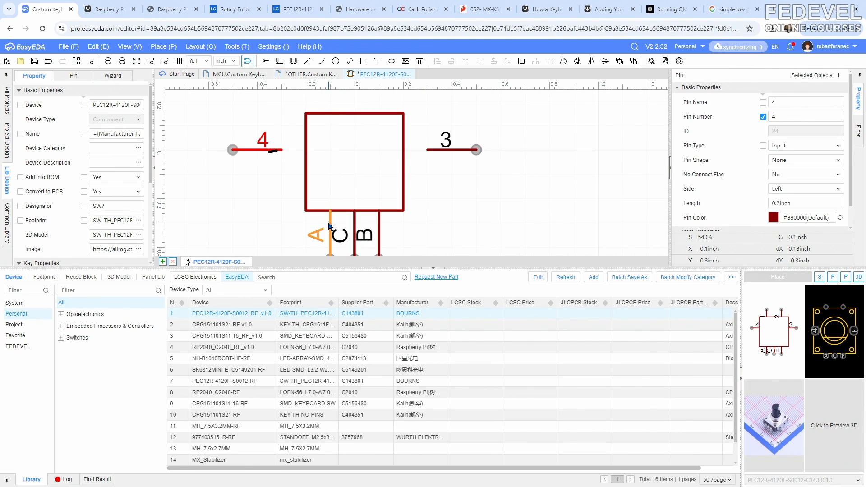
drag(330, 222, 342, 199)
scroll(351, 219, down, 1)
scroll(342, 230, up, 2)
drag(376, 166, 431, 189)
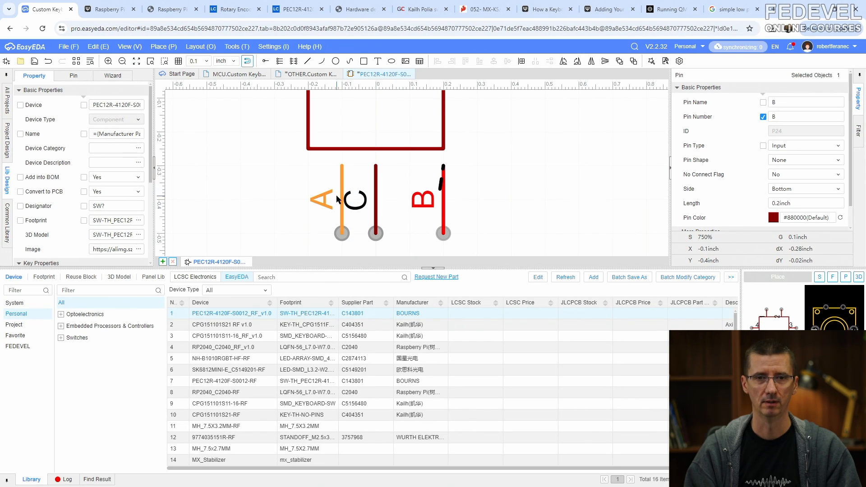
drag(342, 199, 317, 196)
scroll(451, 186, down, 6)
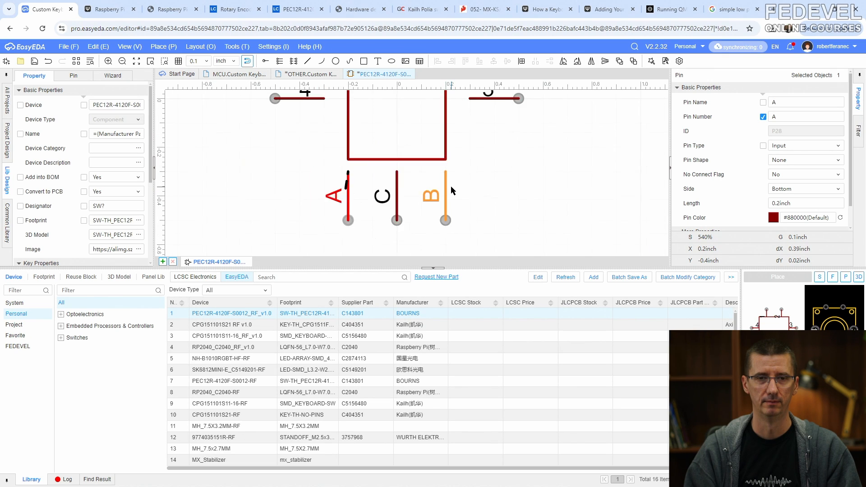
scroll(422, 97, up, 2)
click(411, 141)
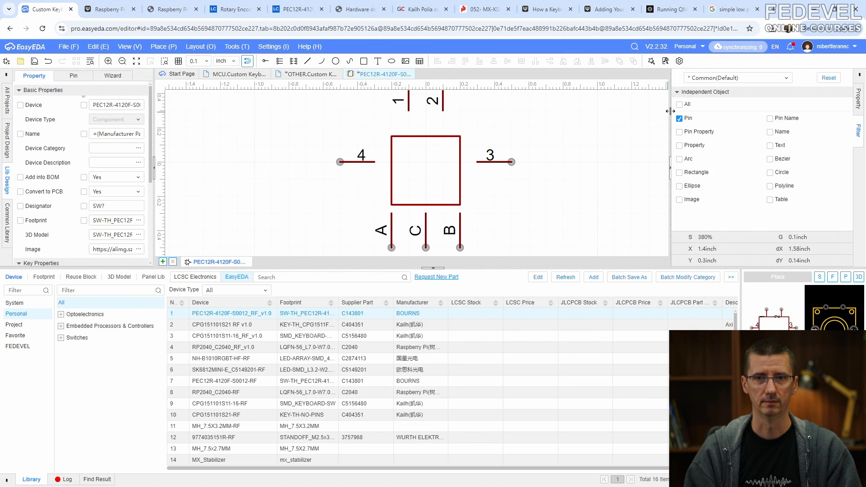
- Make all object types selectable and enlarge the symbol's rectangle to about 0.6 inch square so it meets every pin
click(680, 105)
click(422, 136)
click(398, 136)
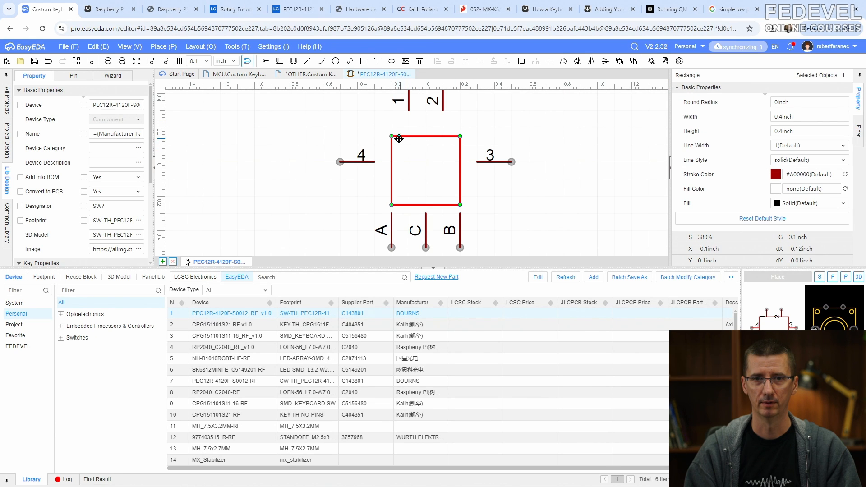
drag(391, 137, 374, 111)
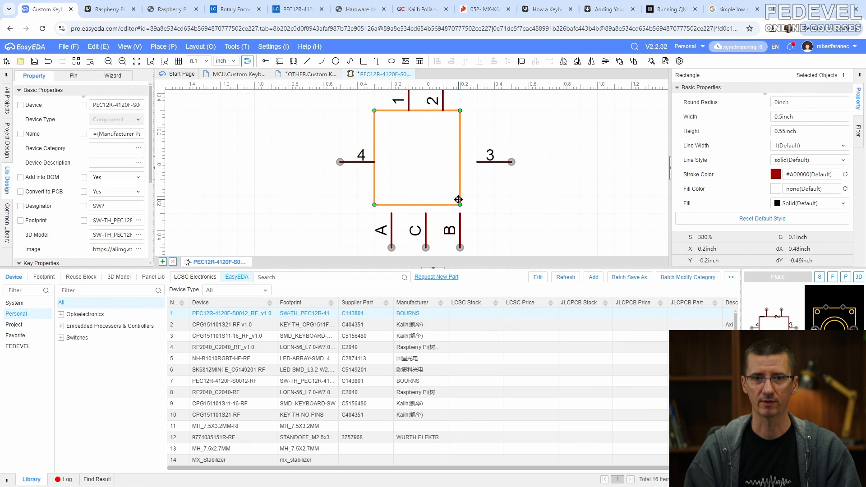
drag(460, 205, 477, 213)
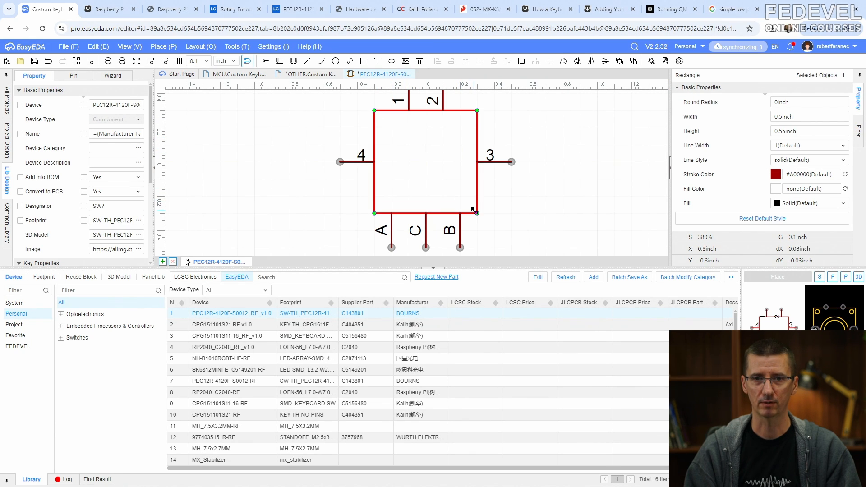
click(527, 192)
- Fit the finished encoder symbol in the view and save the device
click(134, 46)
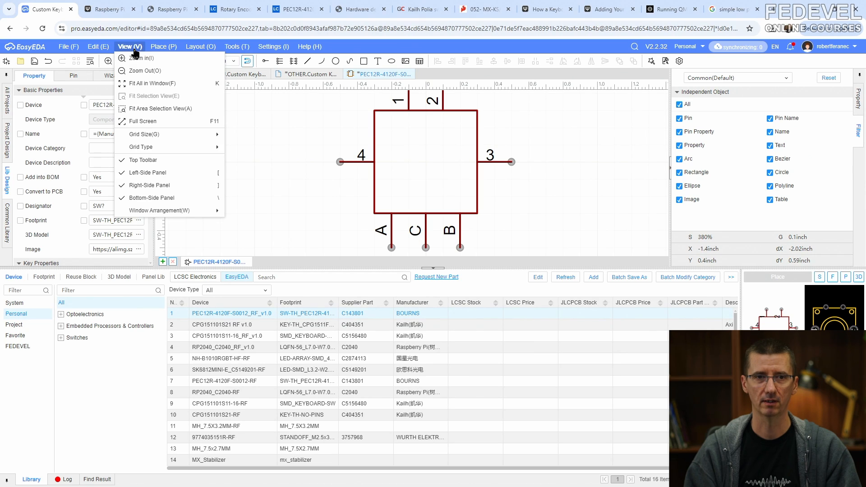
click(139, 86)
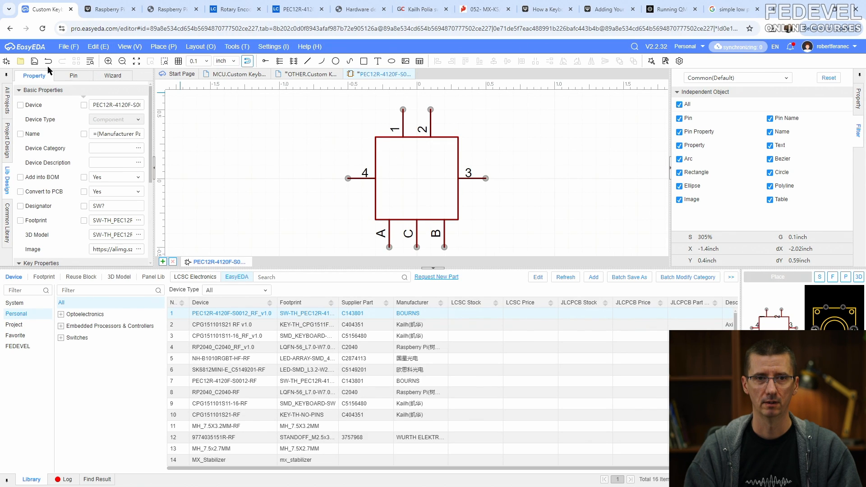
click(34, 62)
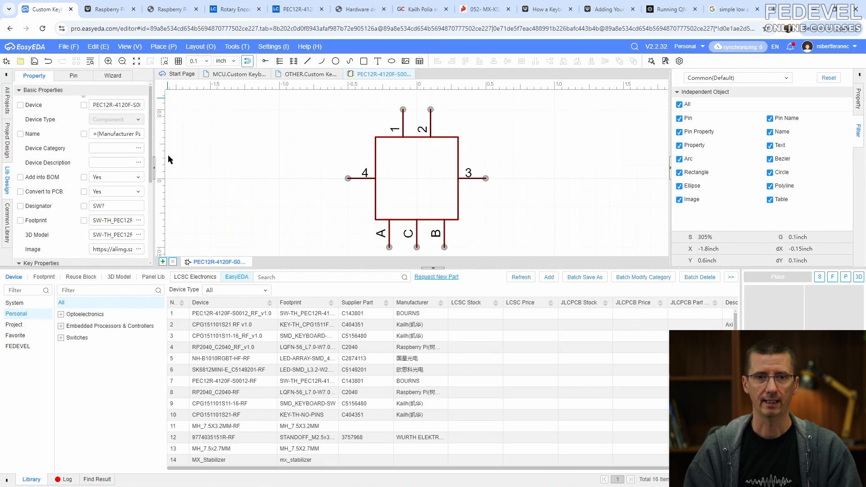
- Open the datasheet of the personal device PEC12R-4120F-S0012_RF_v1.0 and enlarge it for reading
click(297, 314)
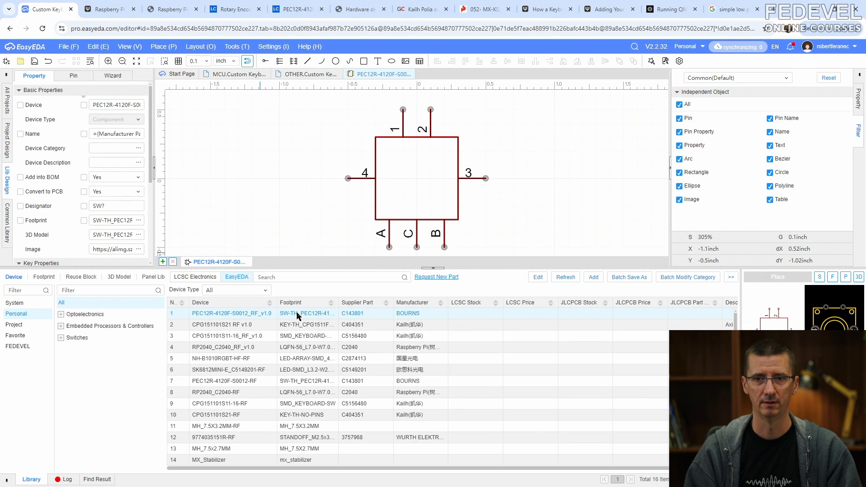
right_click(296, 313)
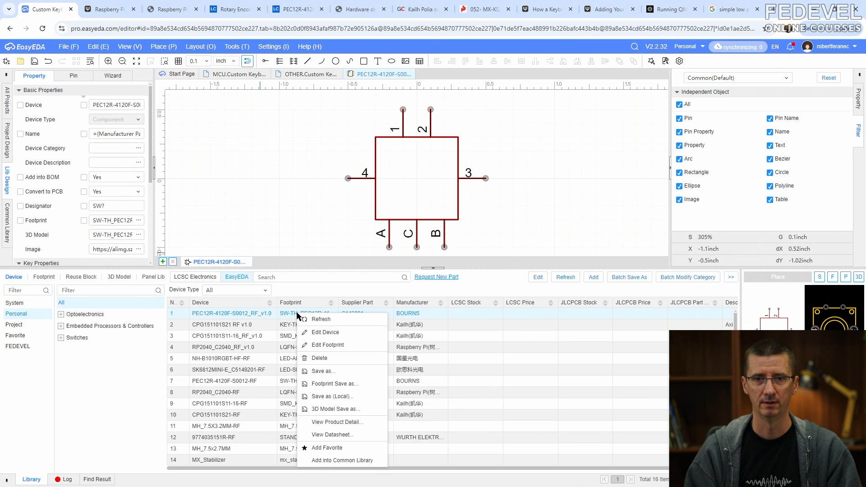
click(352, 436)
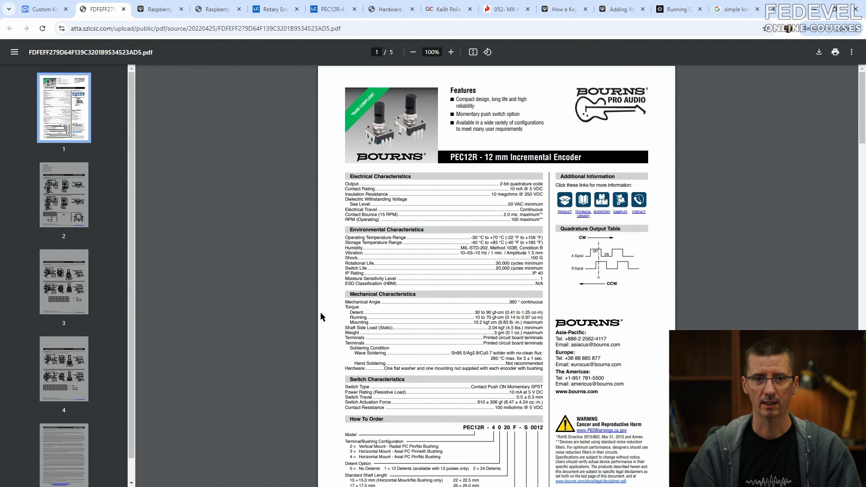
ctrl+scroll(341, 210, up, 3)
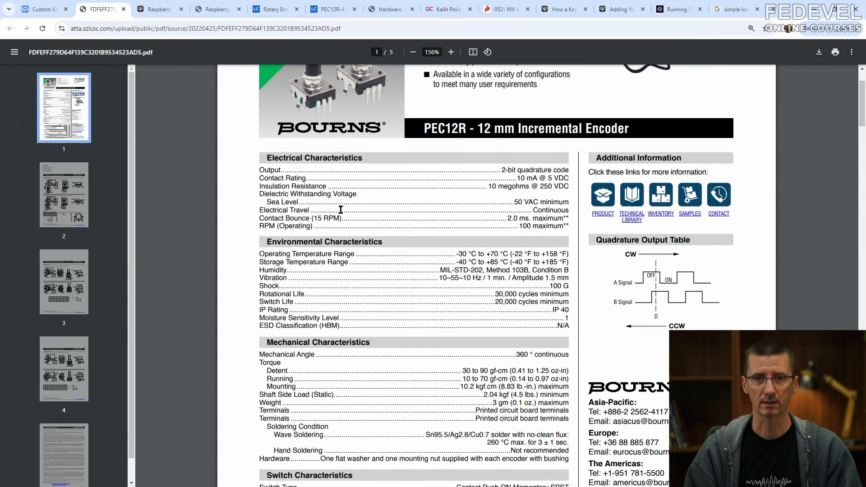
- Examine the Switch Circuit and Suggested Filter Circuit diagrams and their terminal labels in the Bourns PEC12R encoder datasheet
scroll(341, 209, down, 3)
scroll(341, 209, down, 10)
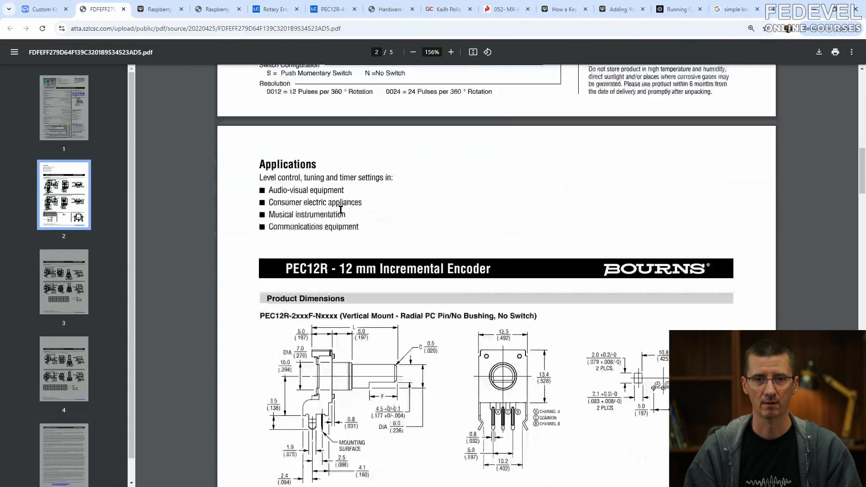
scroll(341, 210, down, 8)
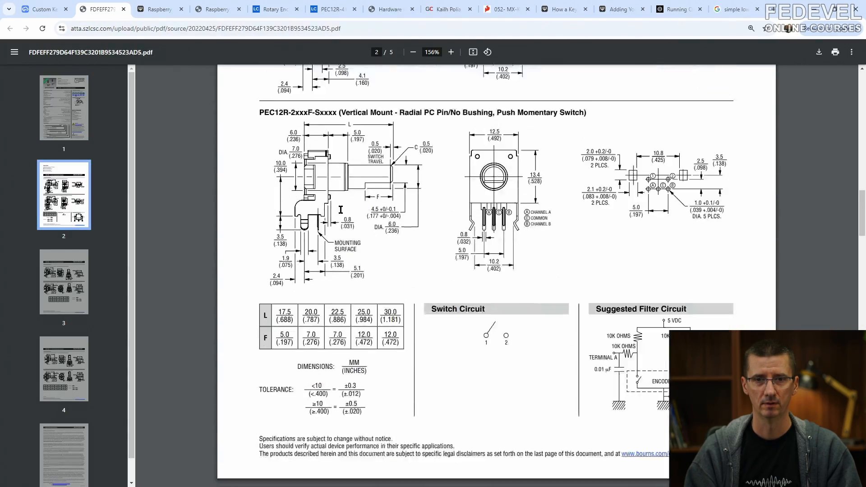
drag(425, 234, 487, 234)
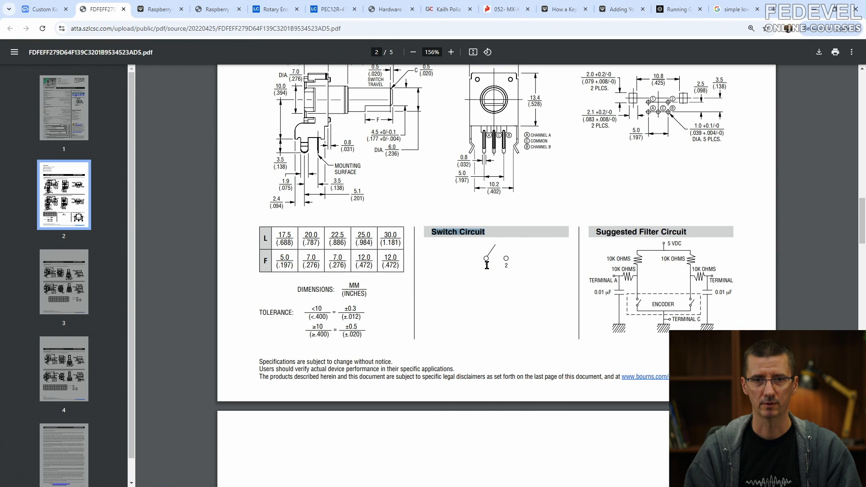
drag(485, 265, 499, 267)
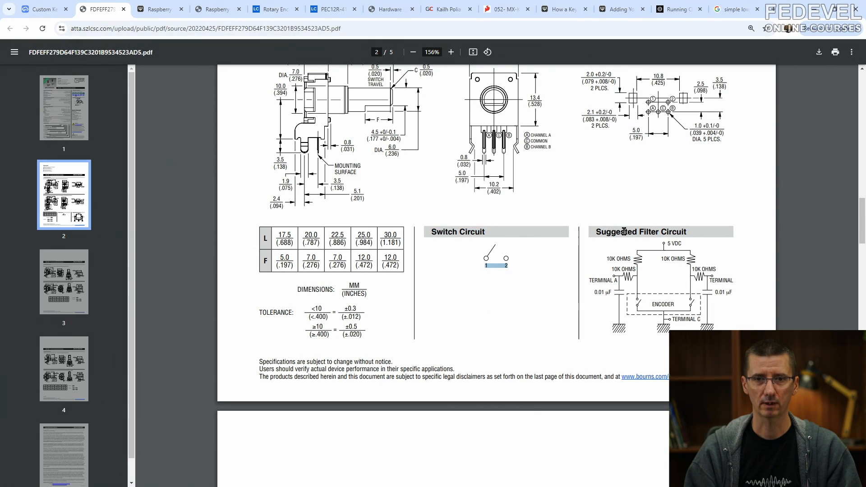
drag(592, 232, 692, 233)
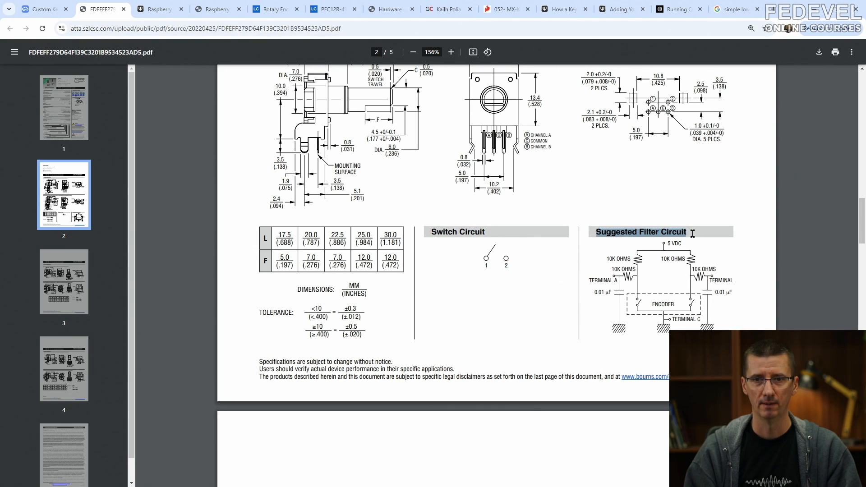
drag(588, 281, 619, 281)
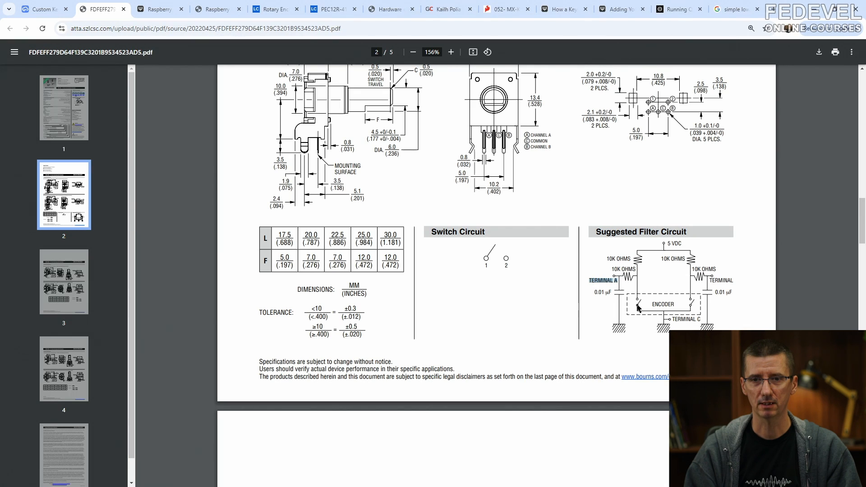
drag(671, 320, 704, 318)
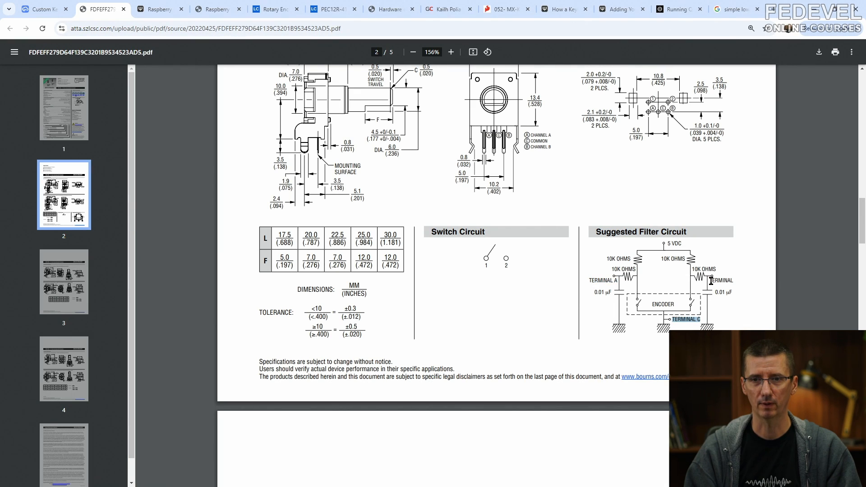
drag(711, 280, 742, 283)
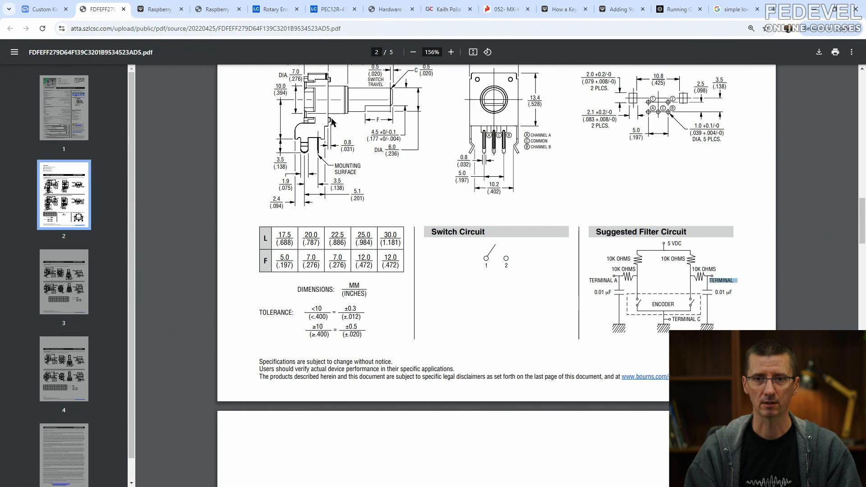
- Check the encoder's part number in EasyEDA, and examine the matching PEC12R-4xxxF-Sxxxx drawing and its pin layout in the datasheet
click(45, 9)
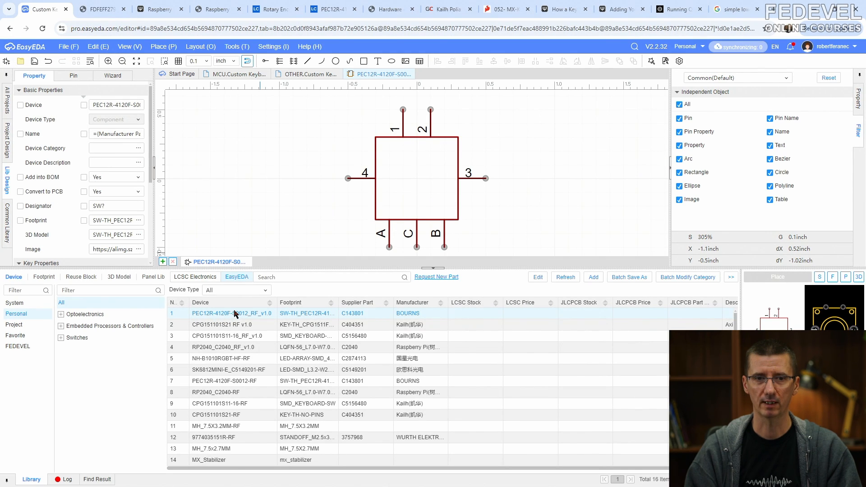
click(99, 9)
scroll(358, 147, down, 5)
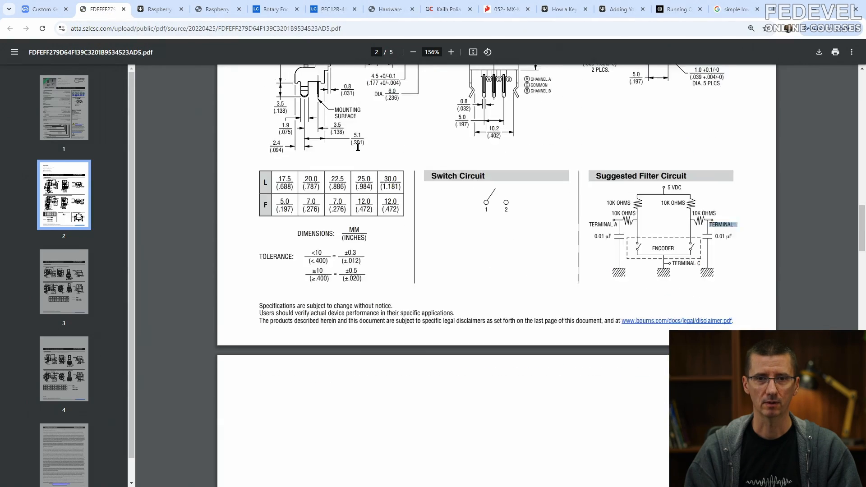
scroll(357, 147, down, 4)
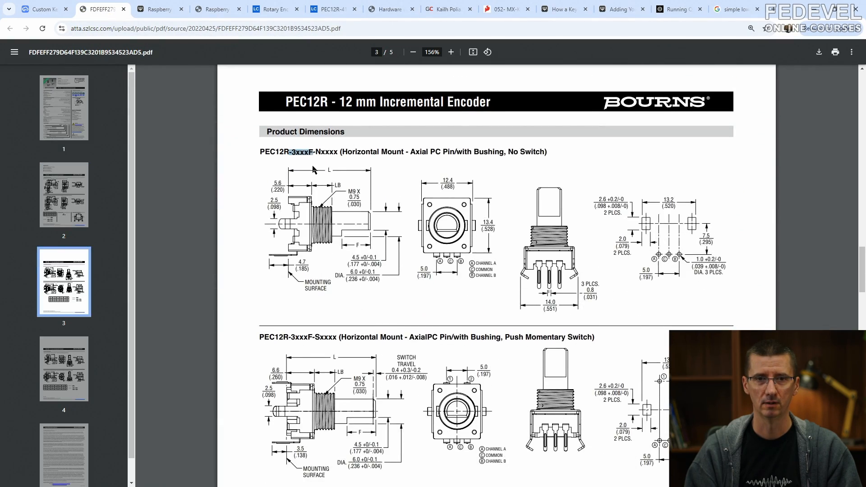
scroll(288, 148, down, 5)
scroll(314, 170, down, 10)
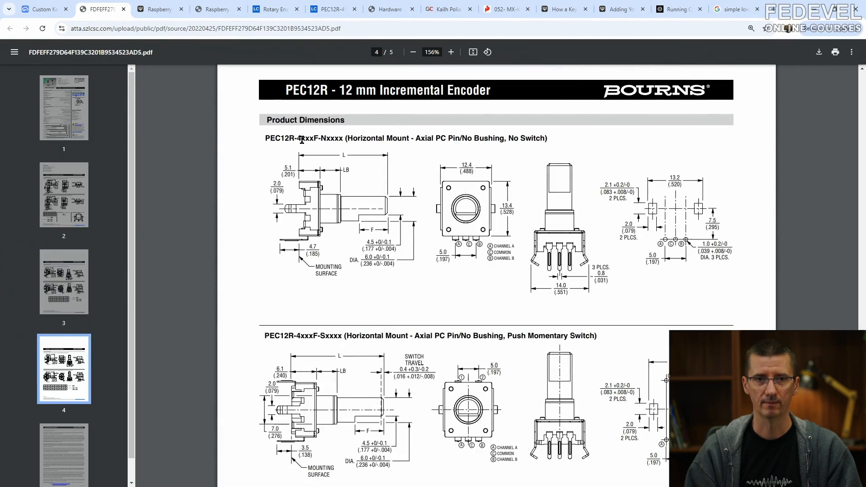
drag(296, 138, 323, 141)
scroll(329, 154, down, 3)
drag(295, 201, 263, 200)
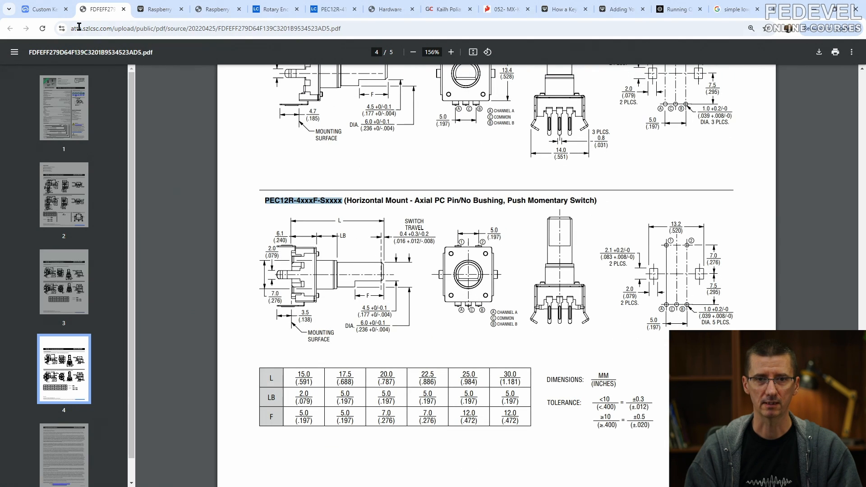
click(44, 9)
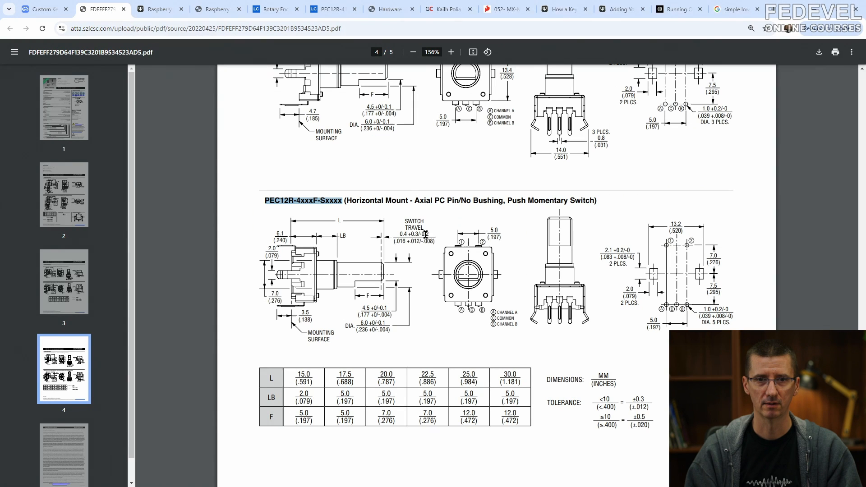
click(484, 243)
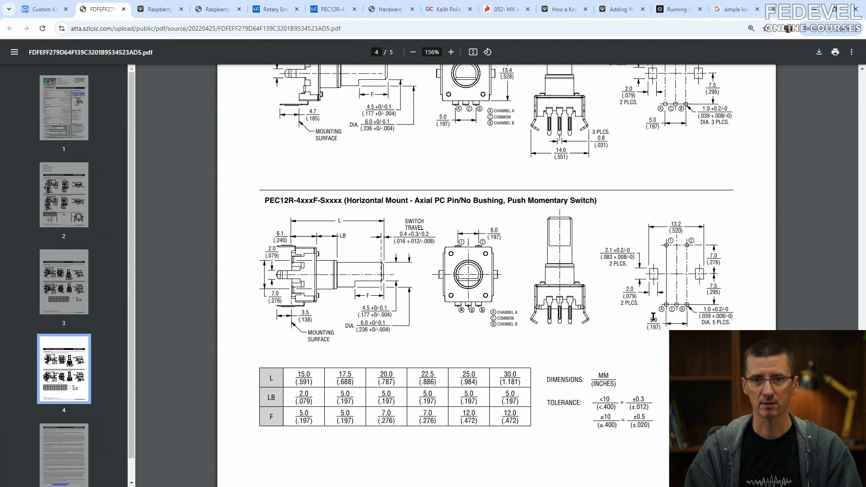
- Switch to the encoder symbol in EasyEDA and set the grid size to 0.01 inch
click(54, 12)
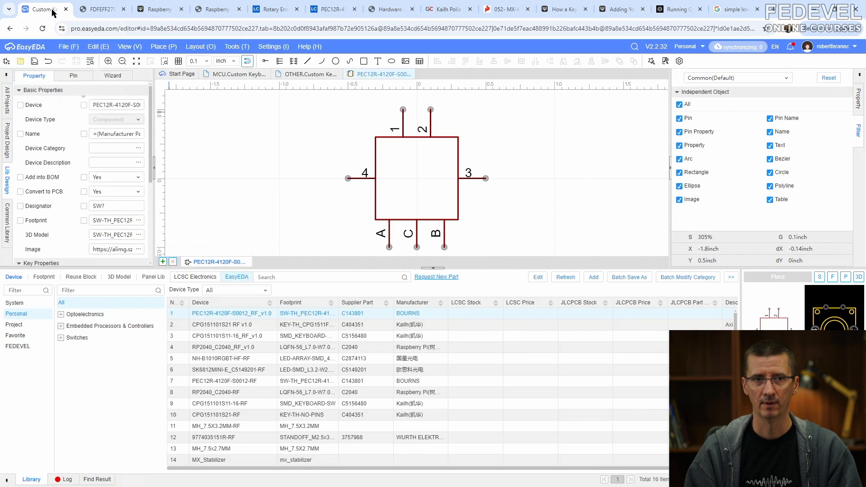
scroll(415, 119, up, 5)
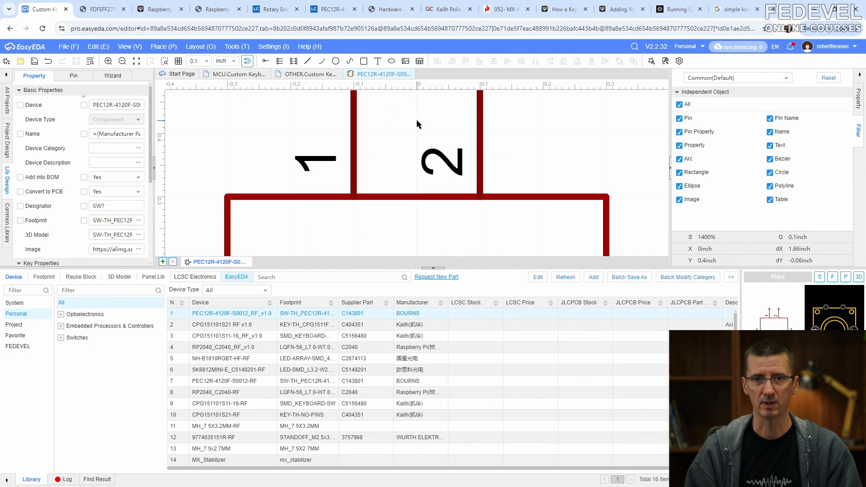
right_drag(412, 133, 413, 103)
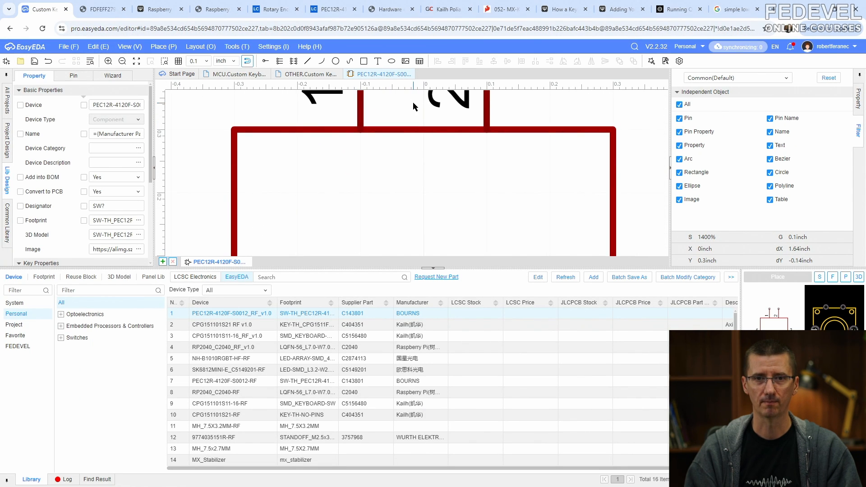
click(206, 61)
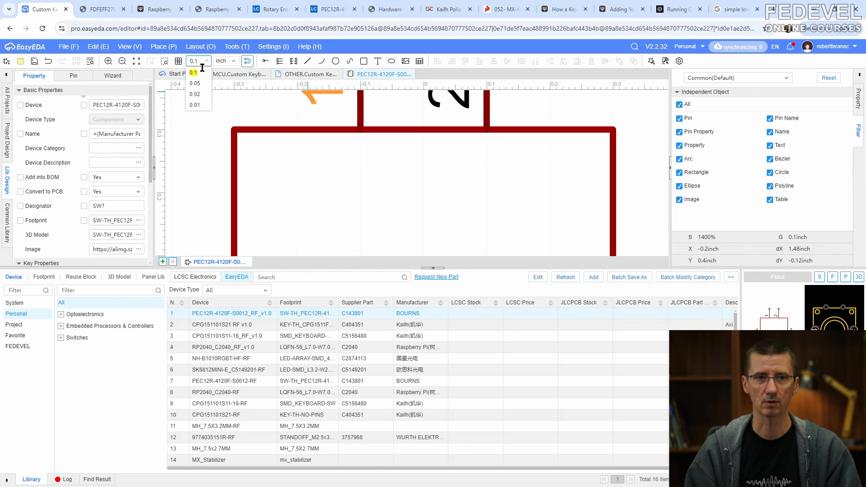
click(200, 105)
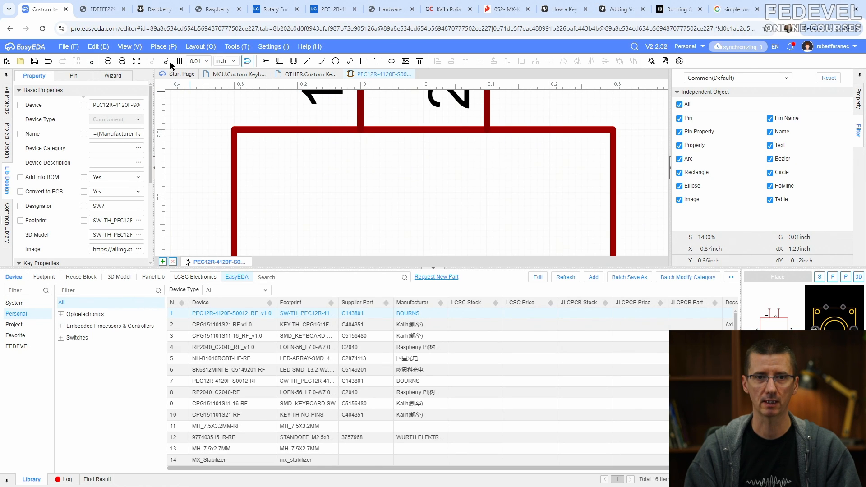
- Draw two switch contact circles of 0.01 inch radius inside the symbol body, centred at (-0.05, 0.25) and (0.05, 0.25) inch
click(162, 47)
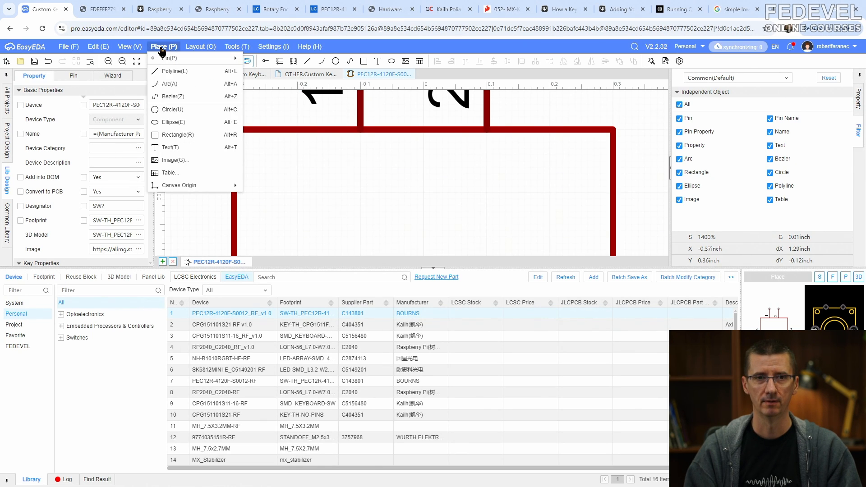
click(168, 110)
scroll(395, 163, up, 3)
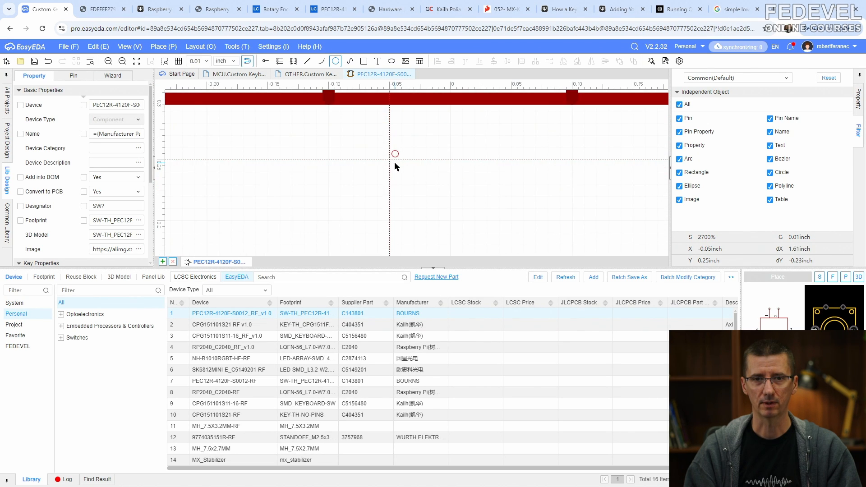
click(394, 162)
click(401, 163)
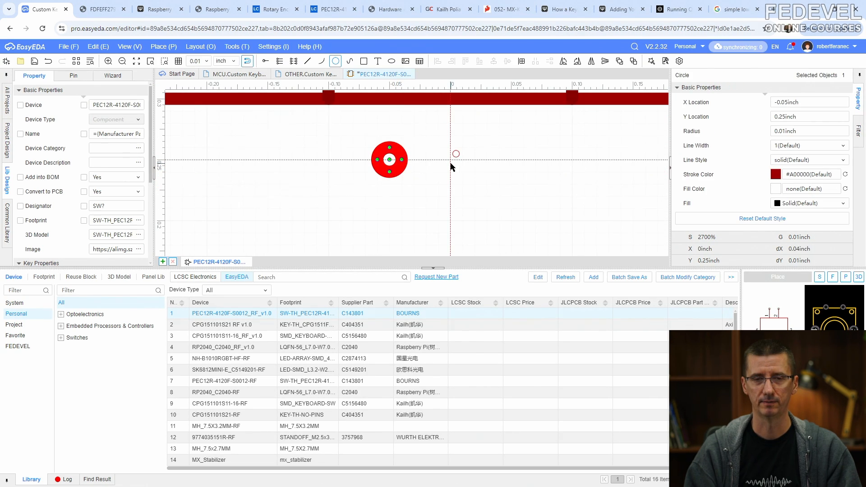
scroll(451, 167, down, 1)
click(495, 160)
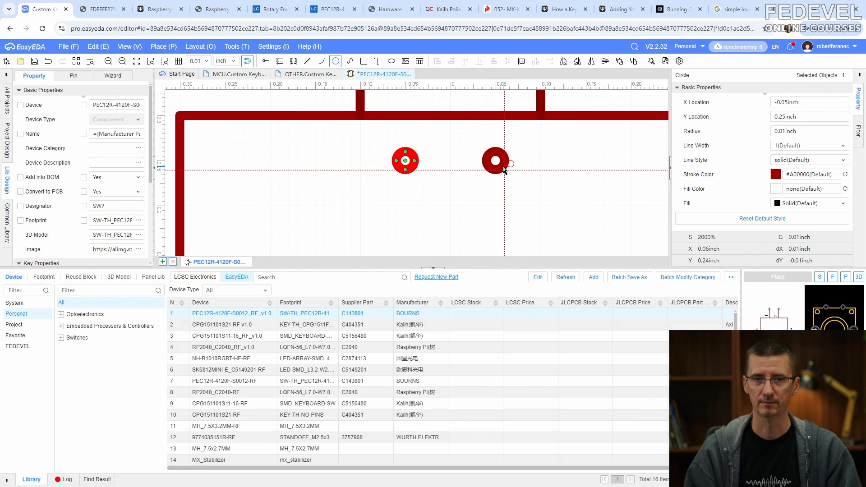
key(Escape)
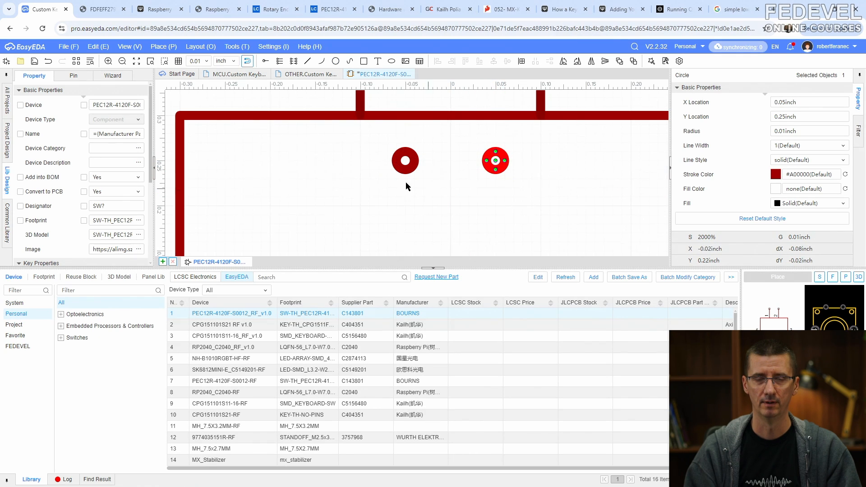
- Draw L-shaped polylines from pins 1 and 2 to their nearest contact circles, each 0.05 inch down and 0.04 inch inward
click(163, 47)
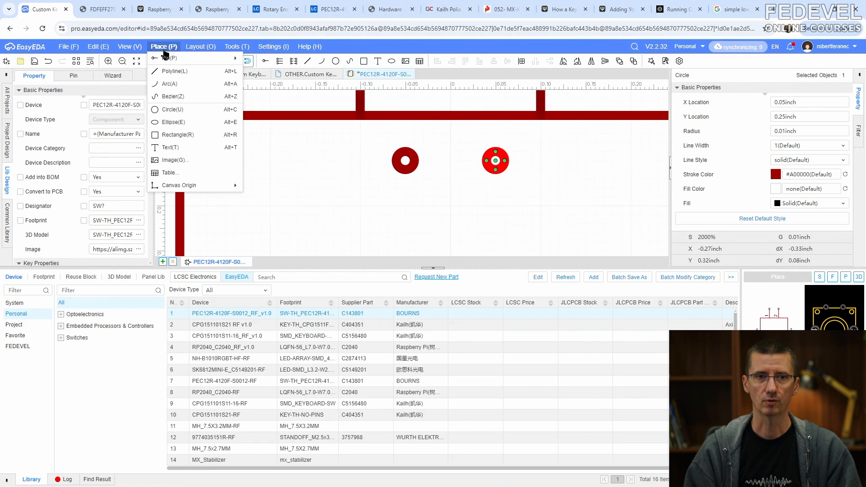
click(174, 71)
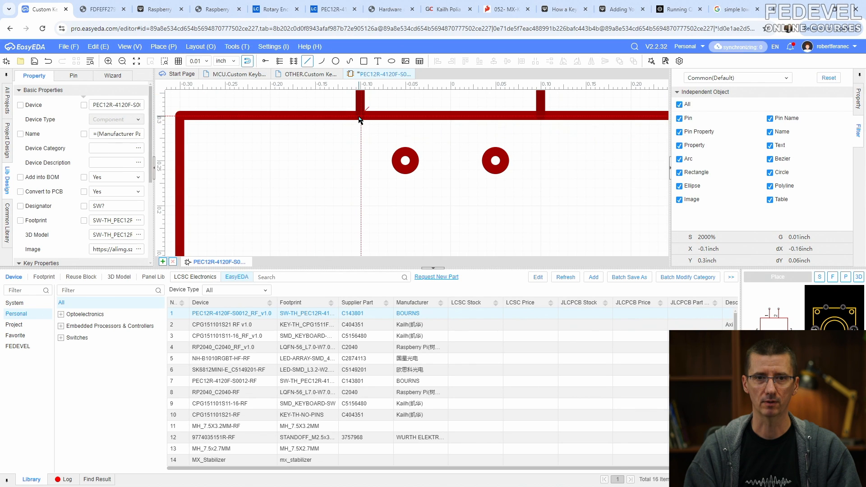
click(360, 119)
click(360, 161)
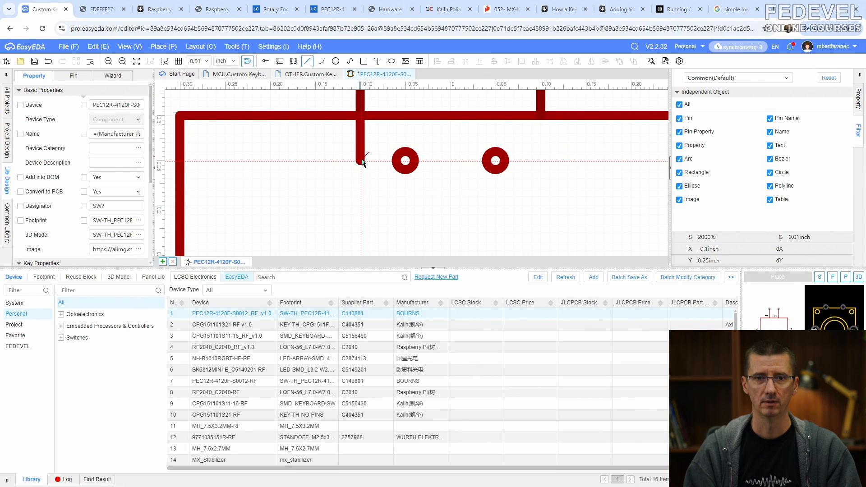
click(395, 163)
right_click(395, 163)
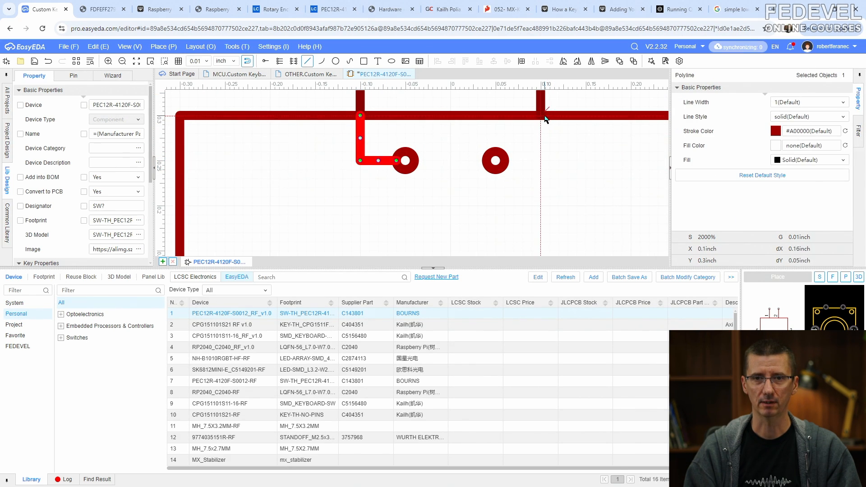
click(540, 120)
click(541, 161)
click(505, 162)
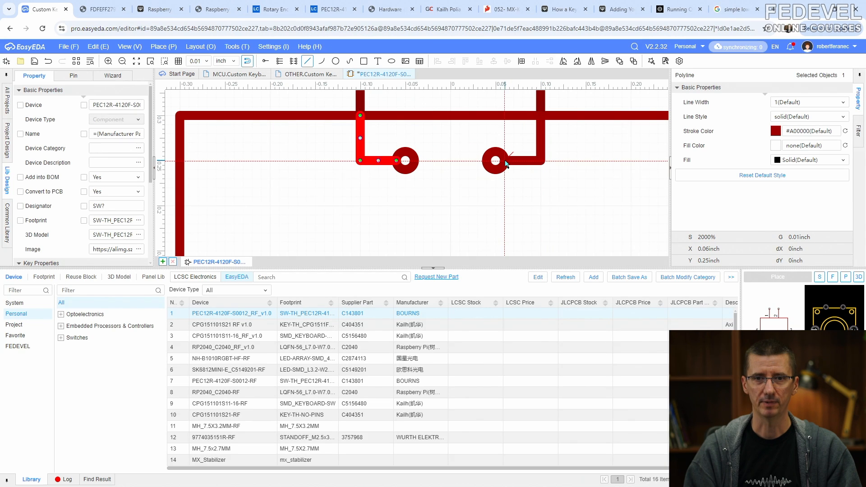
right_click(506, 163)
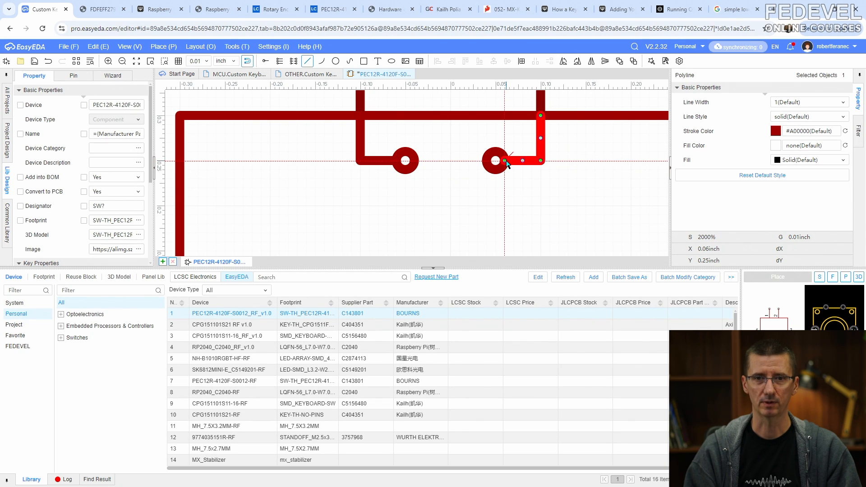
- Draw the push-button actuator below the contacts: a 0.12 inch horizontal line at Y 0.21 with a 0.02 inch stem down from its centre
click(397, 197)
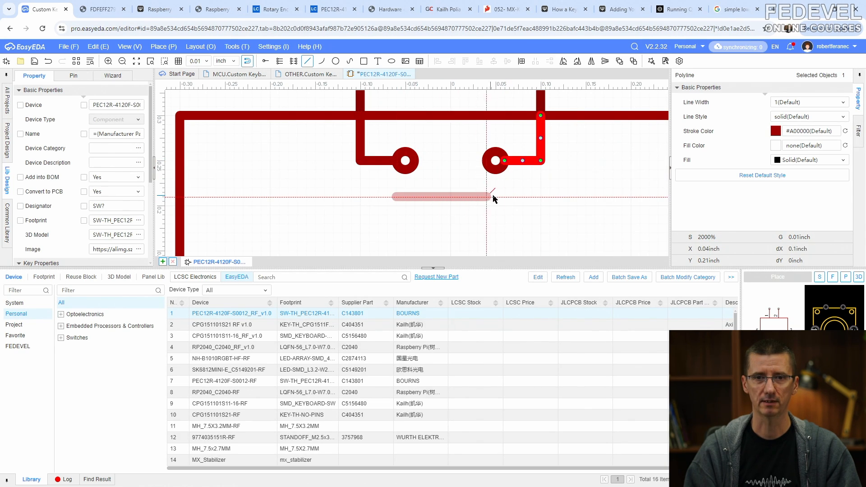
click(505, 197)
right_click(505, 197)
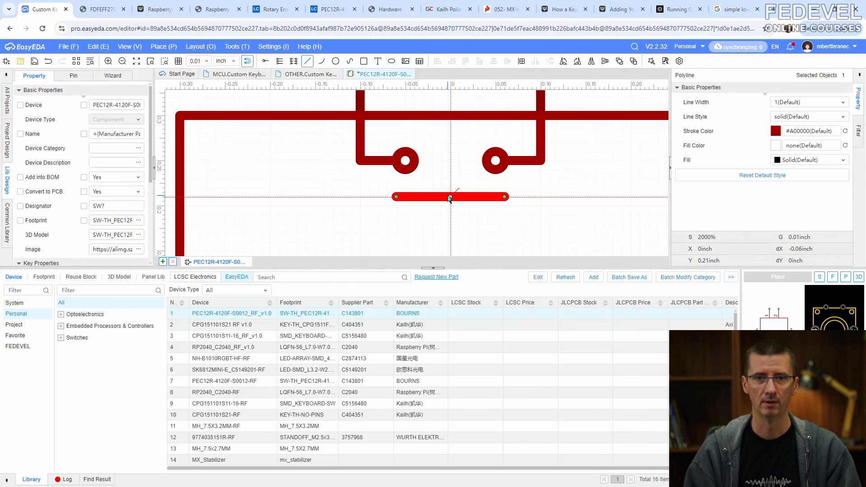
click(450, 197)
click(450, 215)
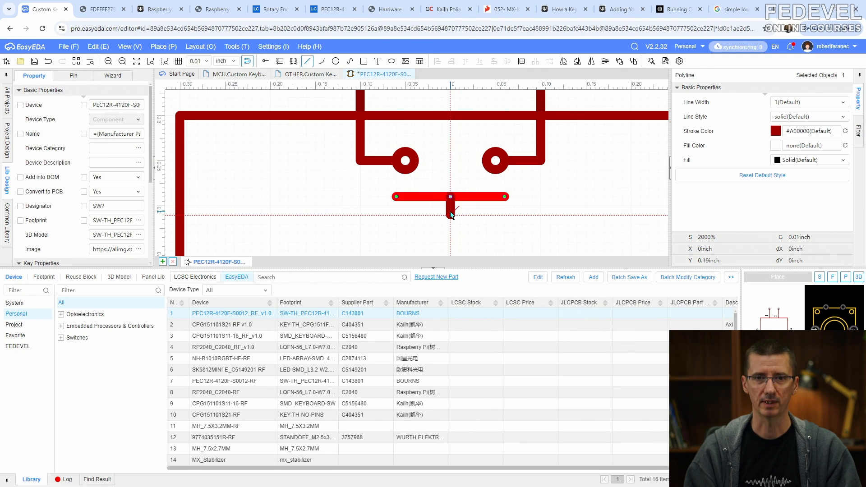
right_click(451, 215)
key(Escape)
scroll(327, 164, down, 4)
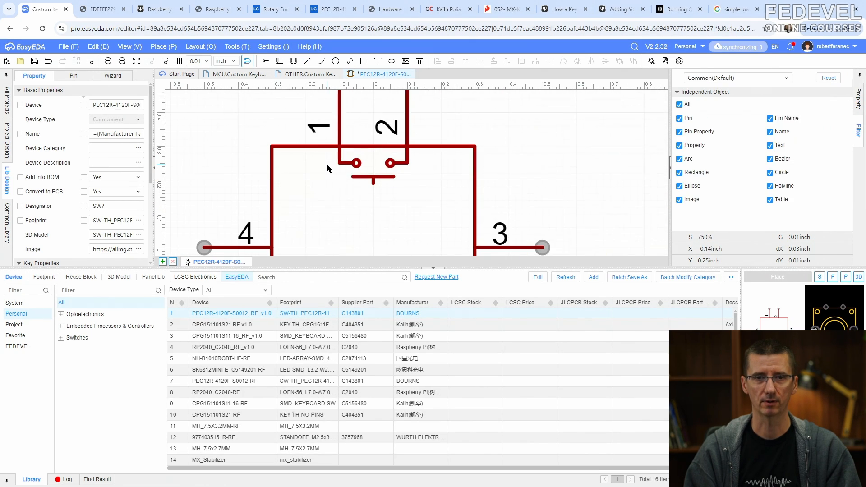
- Fit the whole symbol in view and save the push-button graphics
click(129, 46)
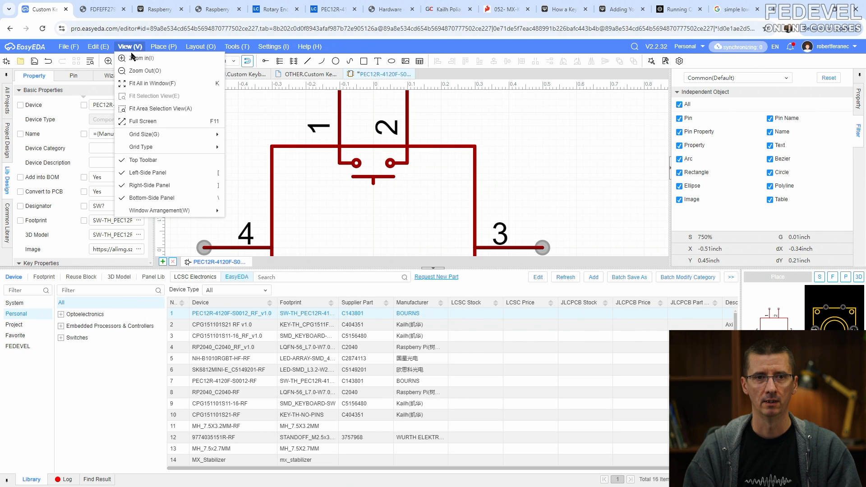
click(138, 83)
click(35, 62)
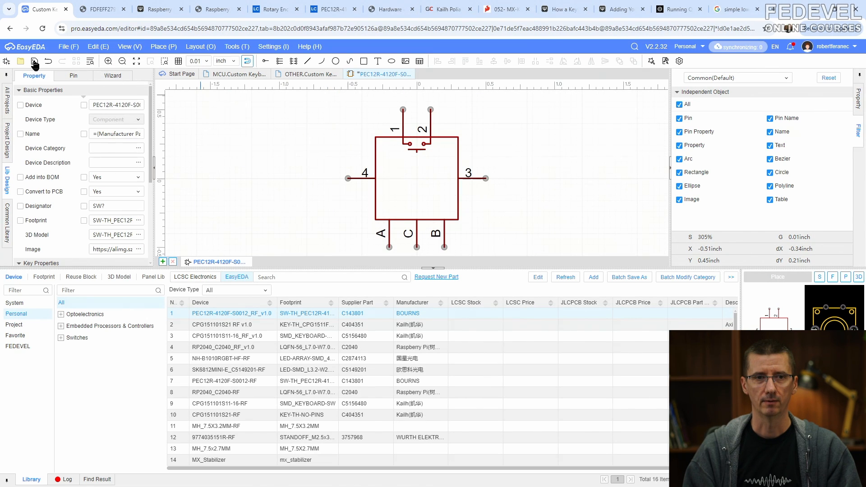
- Draw two concentric circles centred on the symbol origin, with radii of 0.07 inch and 0.14 inch
click(163, 46)
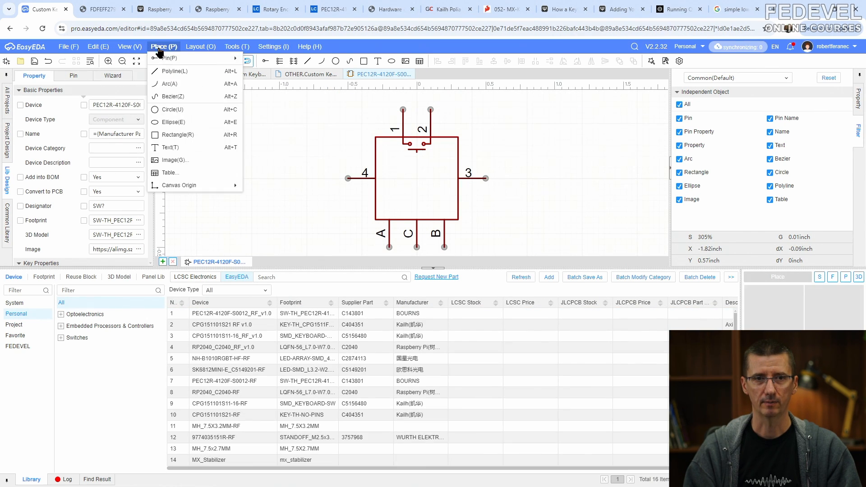
click(186, 109)
scroll(400, 188, up, 6)
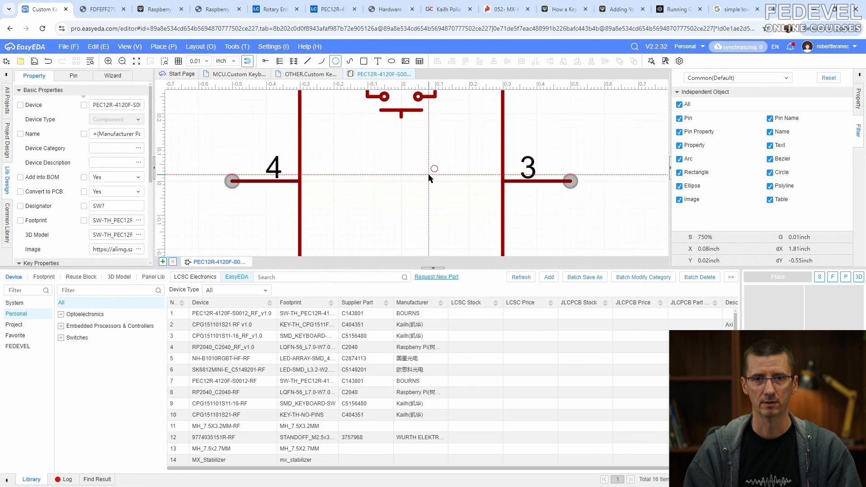
click(401, 177)
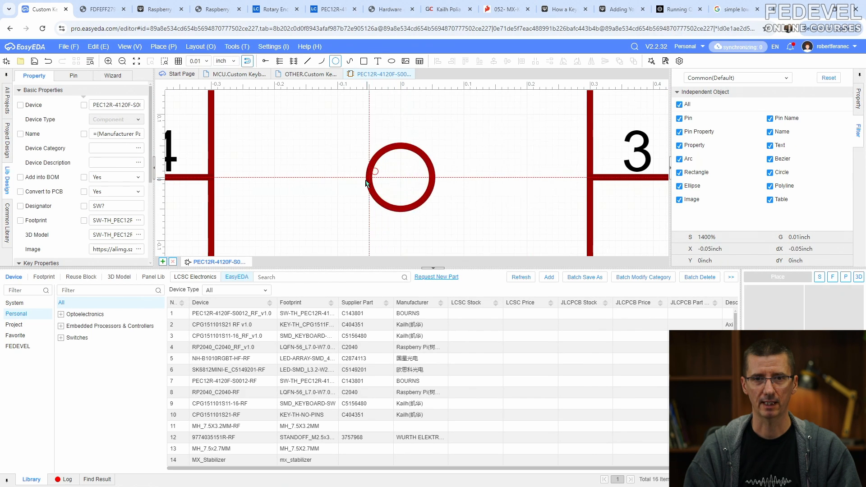
click(359, 183)
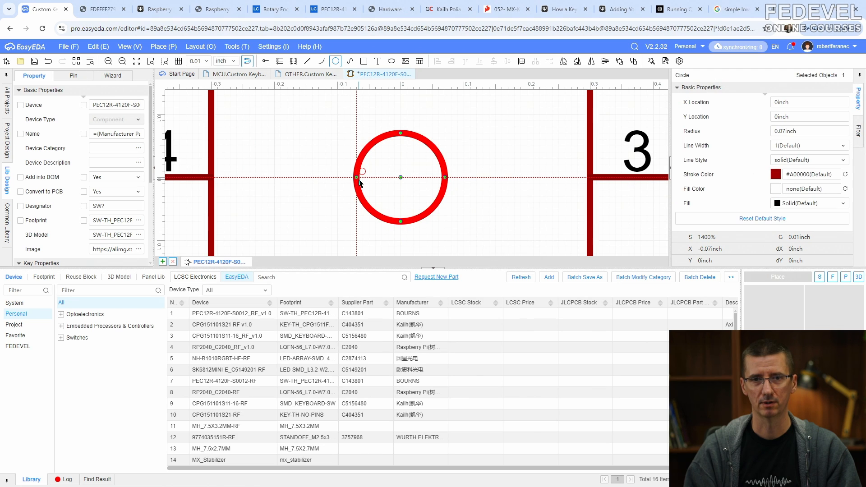
click(401, 177)
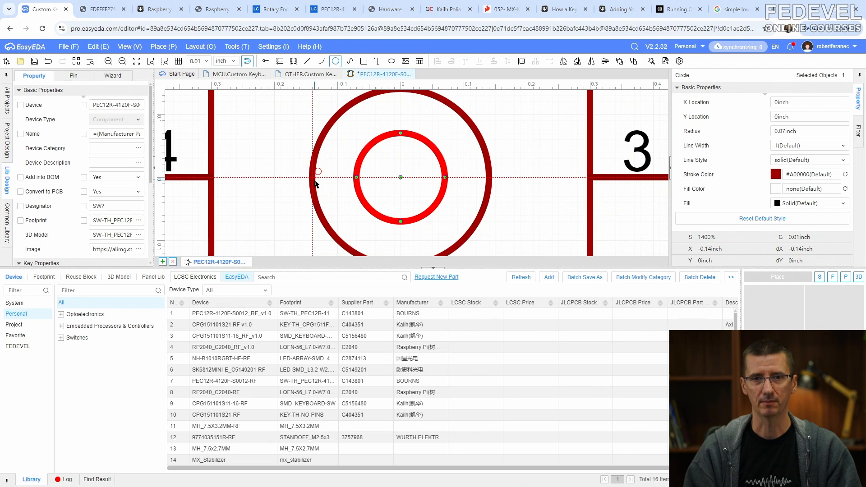
click(316, 183)
key(Escape)
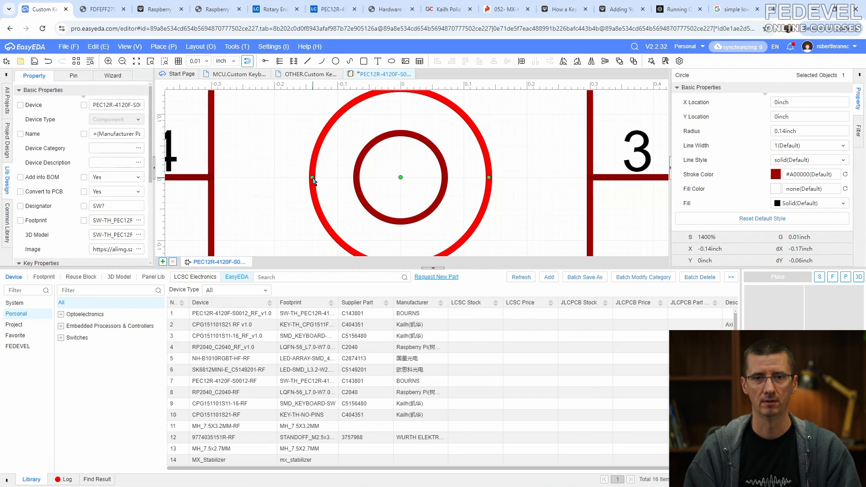
- Draw a 0.12 inch vertical line across the inner circle at X 0.03, from Y -0.06 to 0.06 inch
click(163, 47)
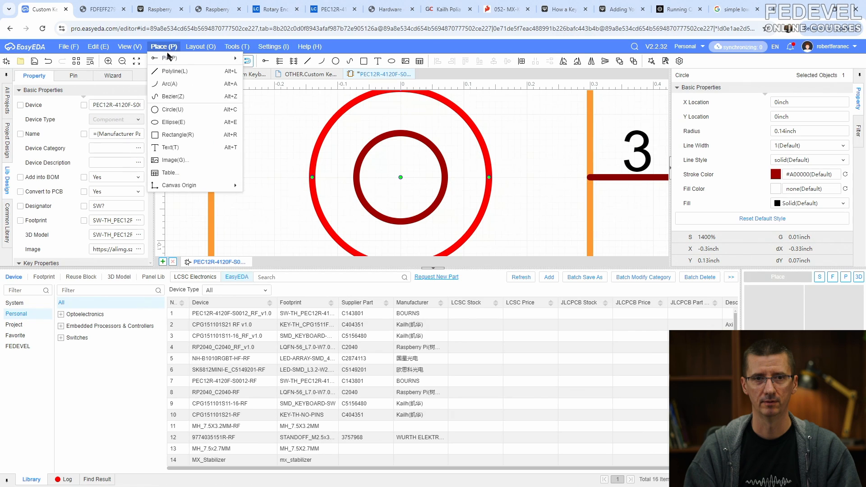
click(197, 72)
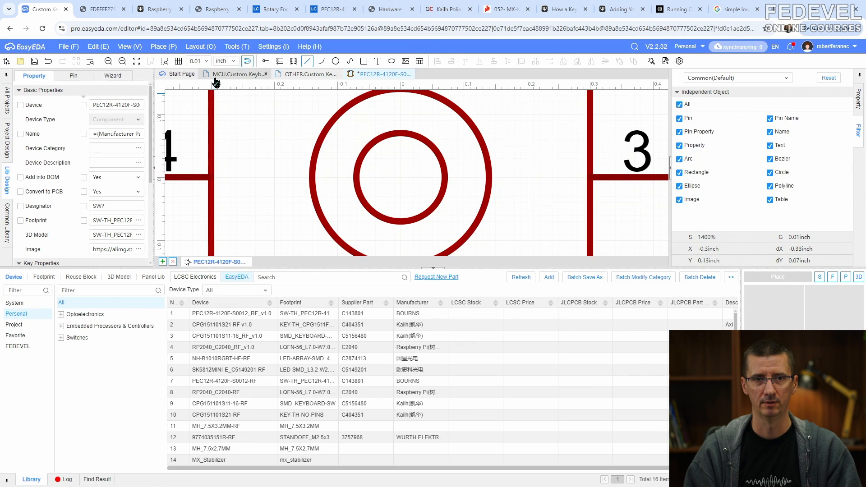
click(420, 217)
right_click(390, 173)
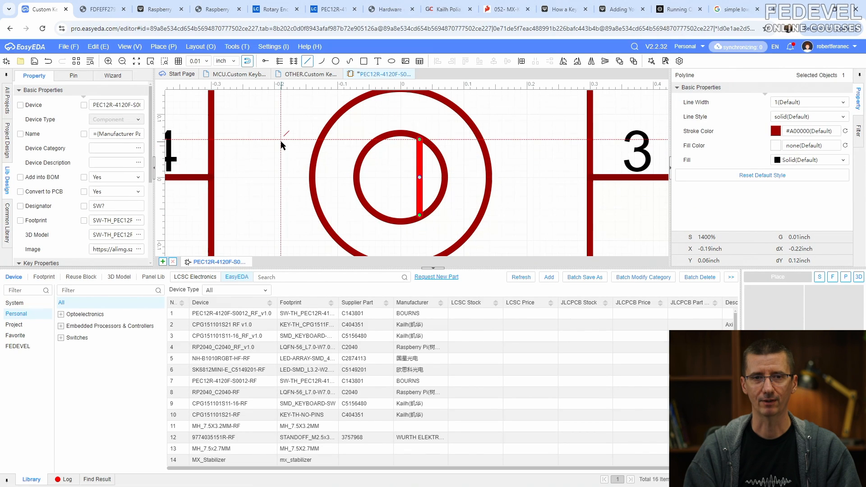
scroll(281, 141, down, 5)
key(Escape)
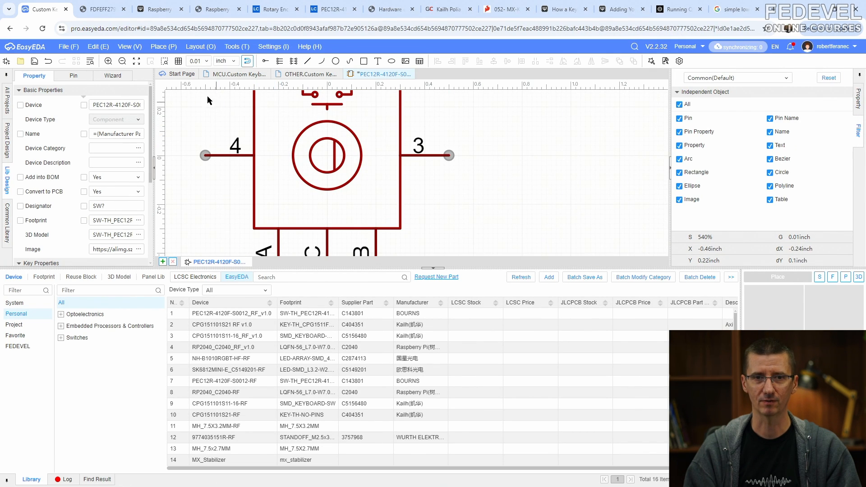
- Fit the whole symbol in view and save the encoder knob graphics
click(129, 46)
click(135, 81)
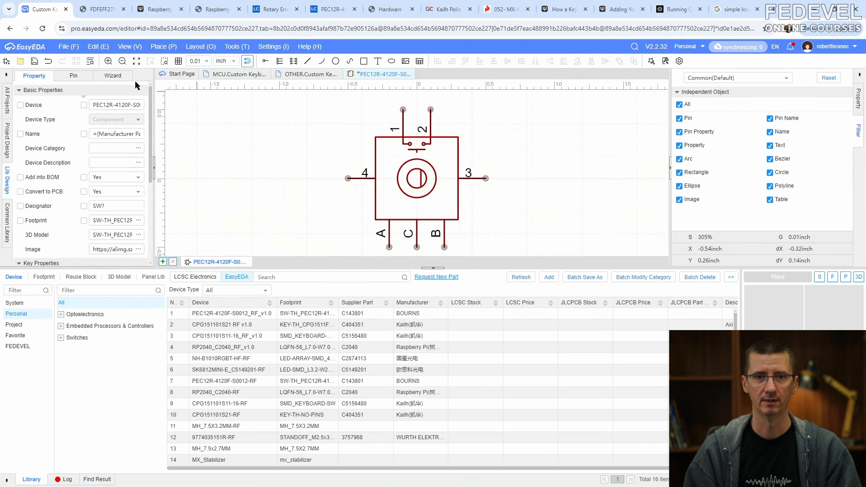
click(33, 62)
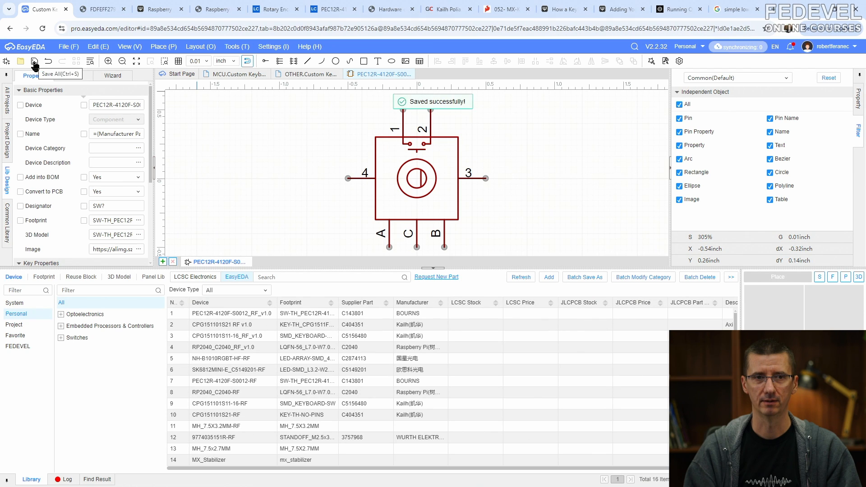
- Draw an arc above pins A and B from (-0.2, -0.2) to (0.2, -0.2) inch, bowing down through (0, -0.24)
scroll(417, 221, up, 8)
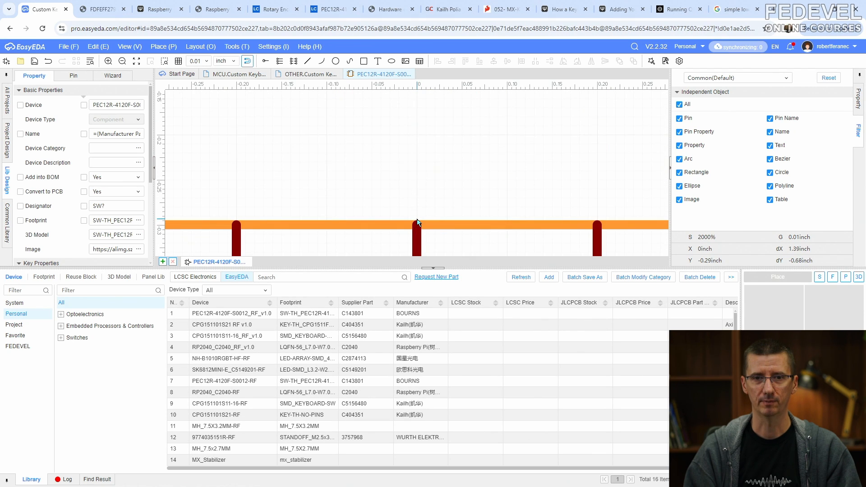
click(162, 46)
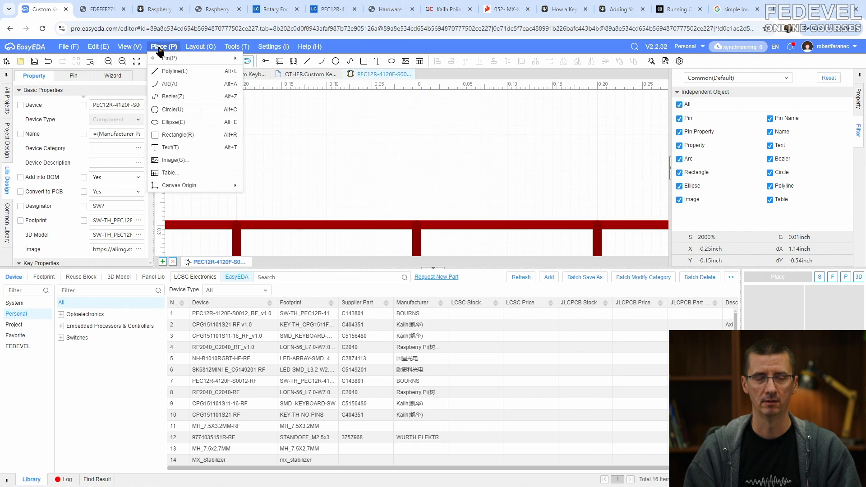
click(190, 86)
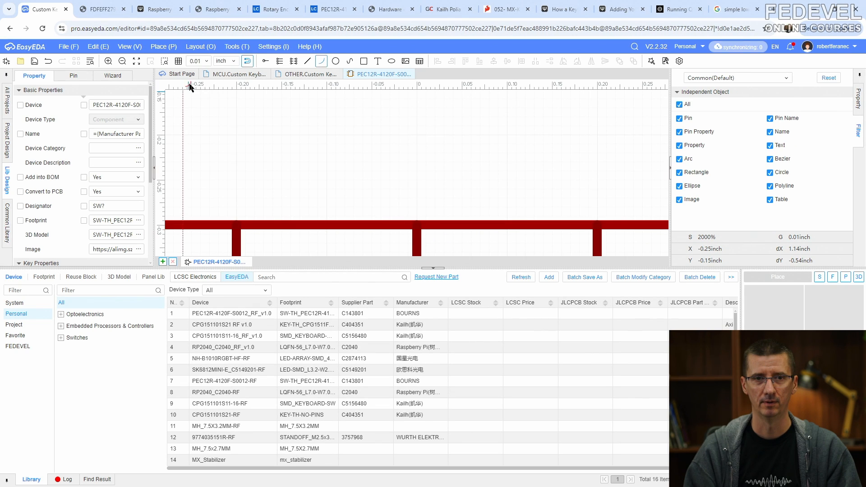
click(236, 135)
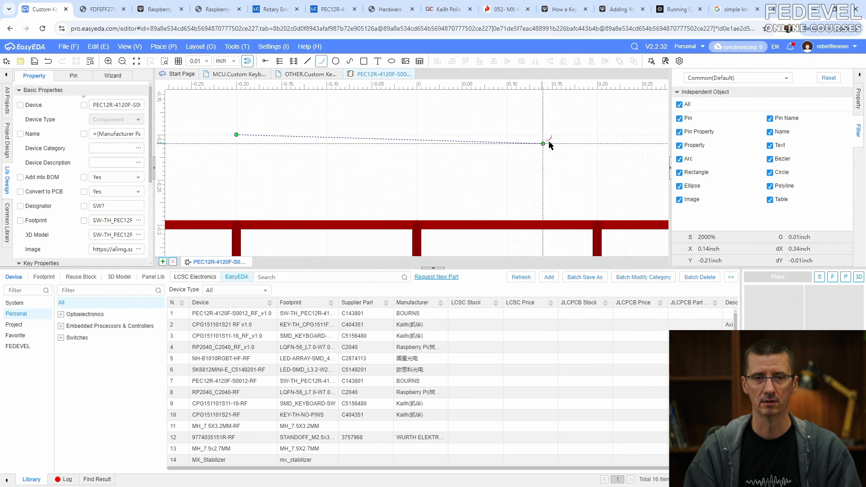
click(600, 134)
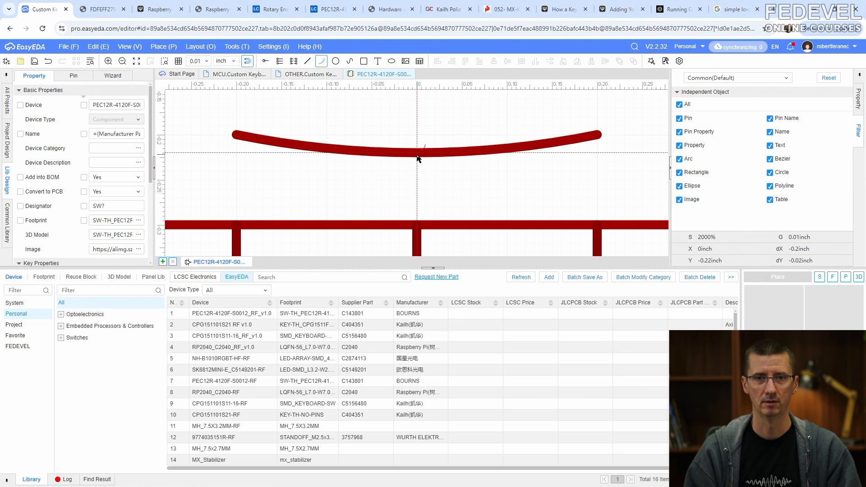
click(417, 172)
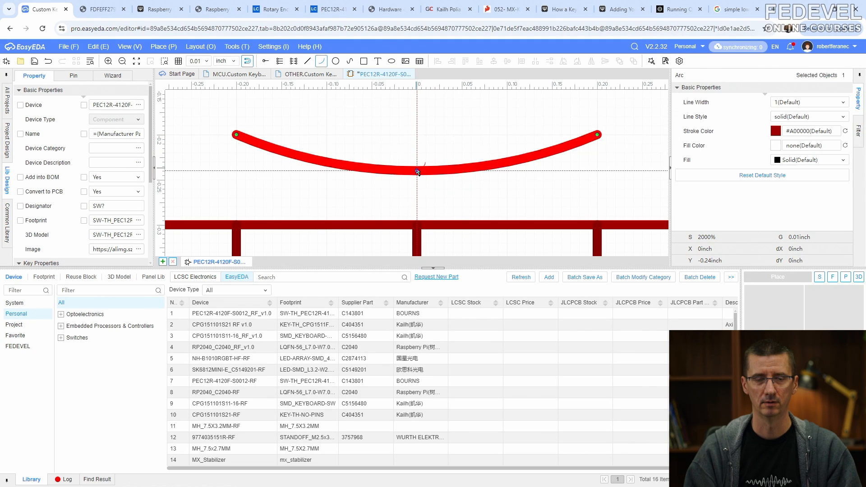
- Draw L-shaped polylines from pins A and B into the symbol body, each 0.05 inch up and 0.02 inch inward
click(162, 46)
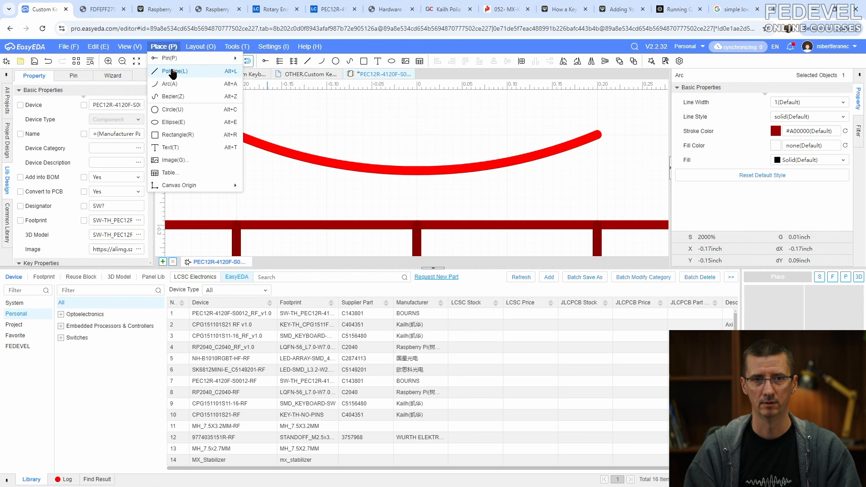
click(173, 72)
click(237, 225)
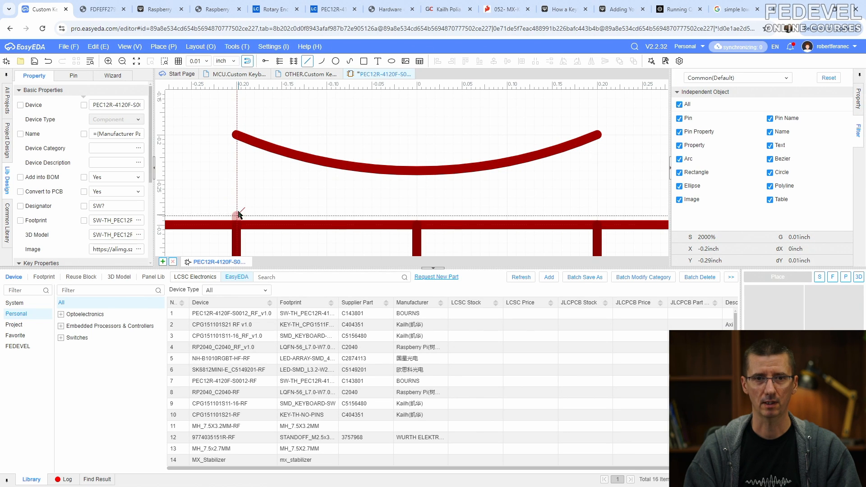
click(238, 180)
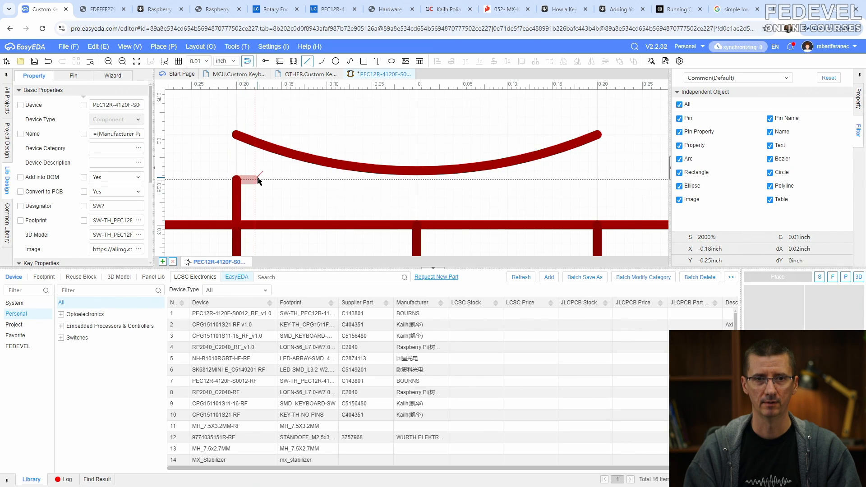
click(258, 179)
key(Escape)
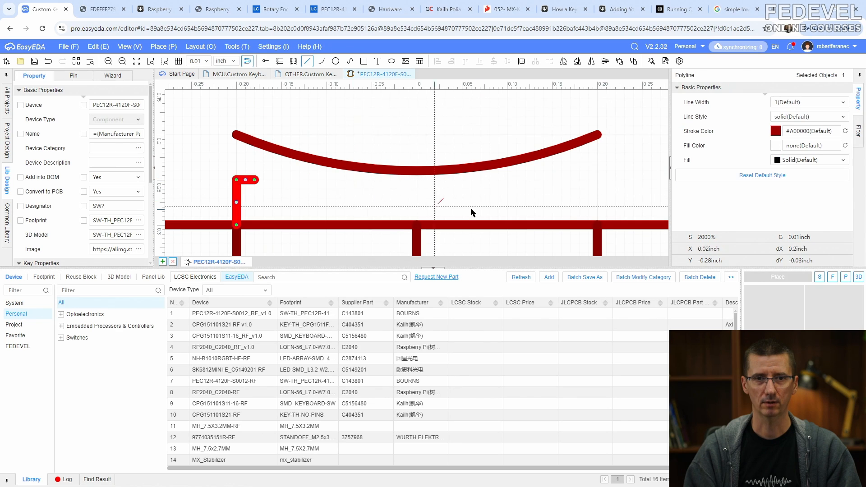
click(597, 224)
click(597, 179)
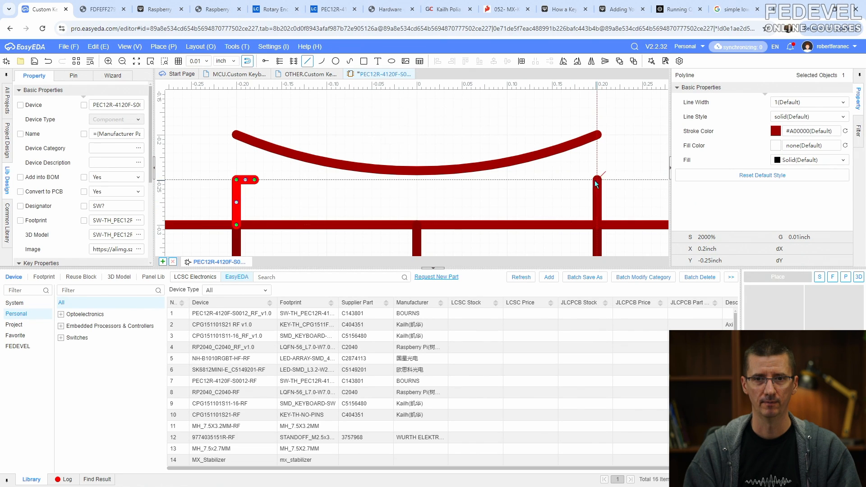
click(579, 180)
key(Escape)
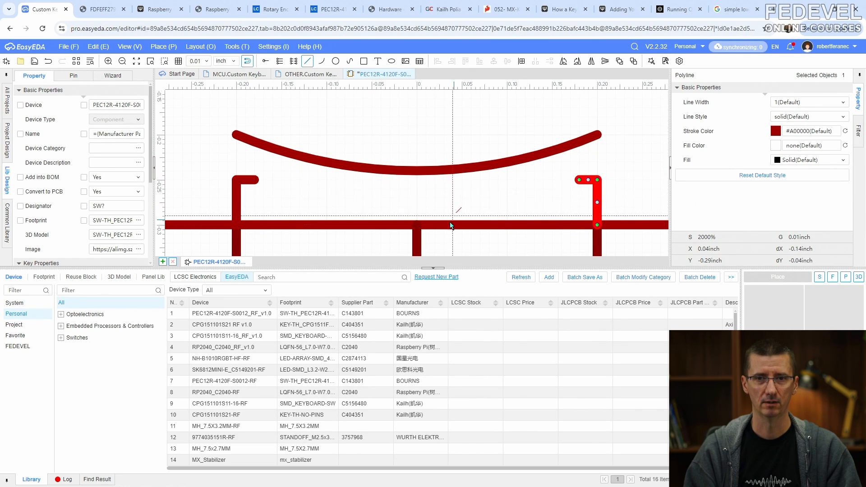
- Connect pin C to the arc's midpoint with a 0.06 inch vertical line and mark the junction with a 0.01 inch radius circle
click(417, 225)
click(418, 172)
key(Escape)
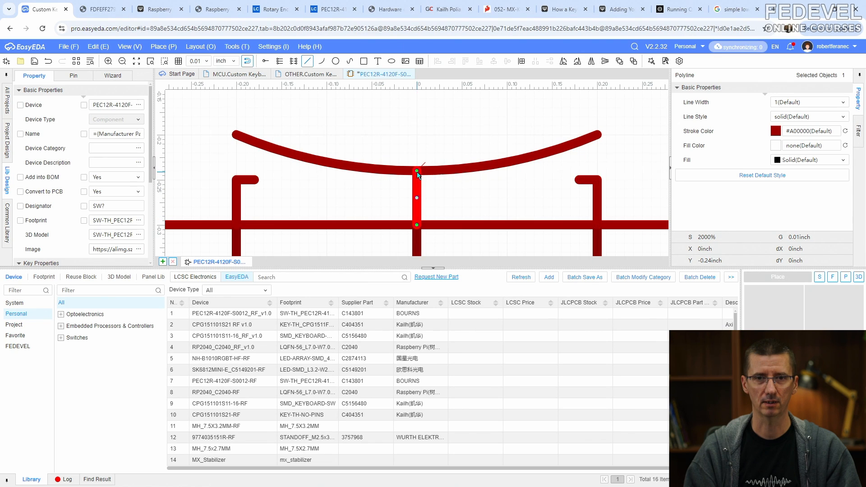
click(164, 47)
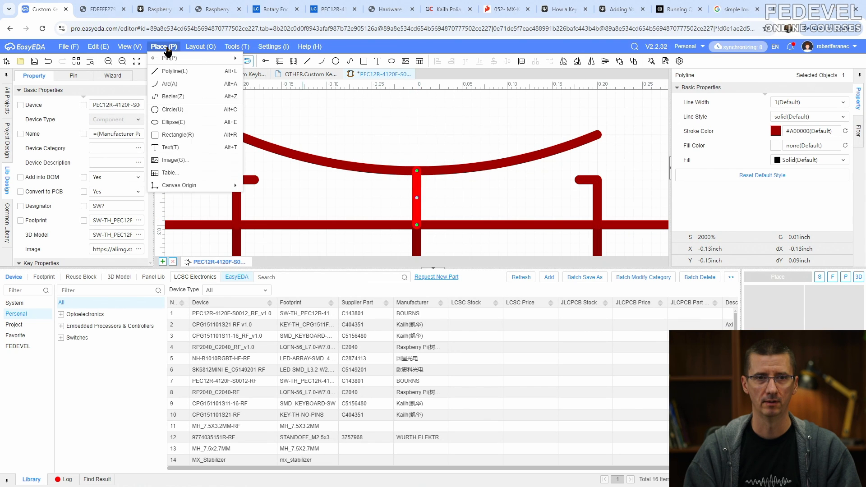
click(176, 110)
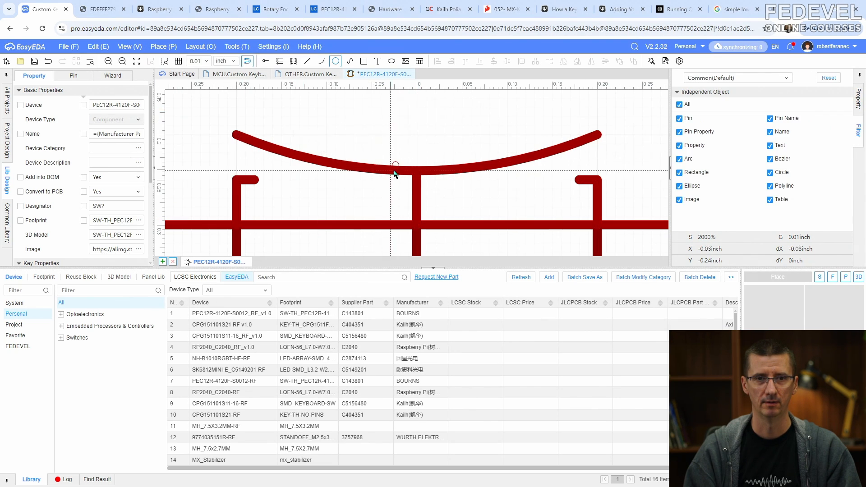
click(416, 174)
click(425, 180)
key(Escape)
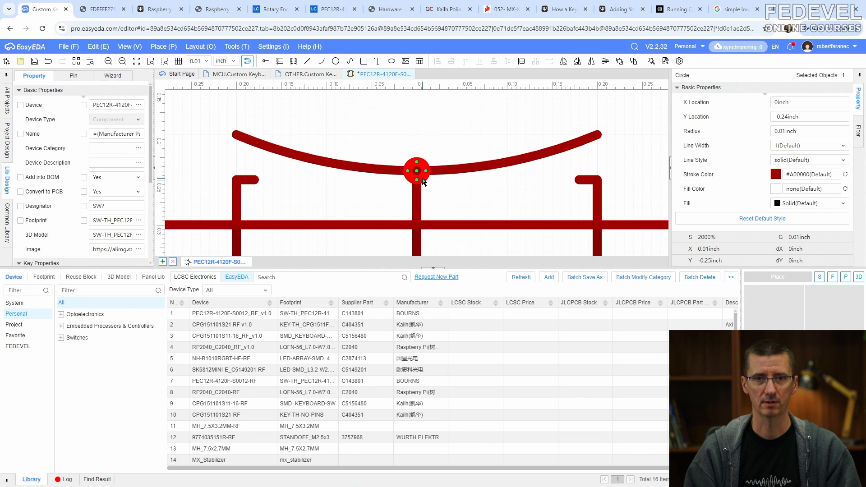
click(439, 126)
- Fit the whole symbol in view and save the encoder contact graphics
scroll(441, 191, down, 4)
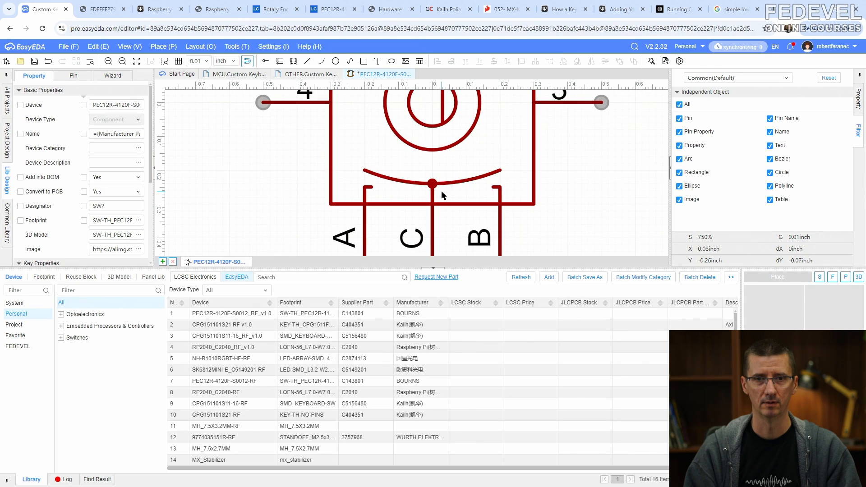
click(133, 47)
click(139, 82)
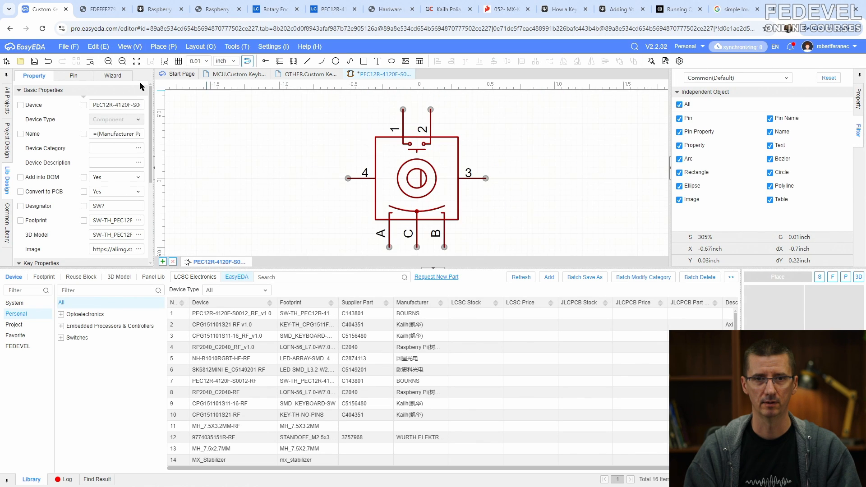
click(35, 62)
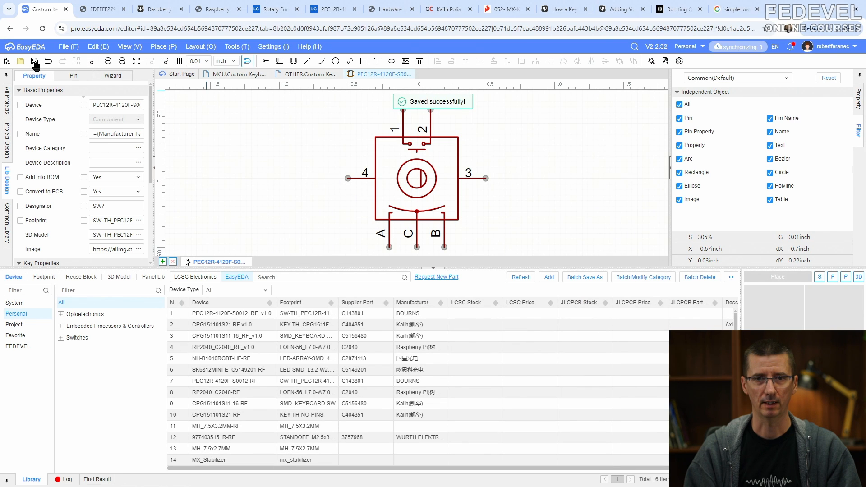
- Set the grid size to 0.1 inch and select the PEC12R-4120F-S0012_RF_v1.0 device in the personal library
click(207, 62)
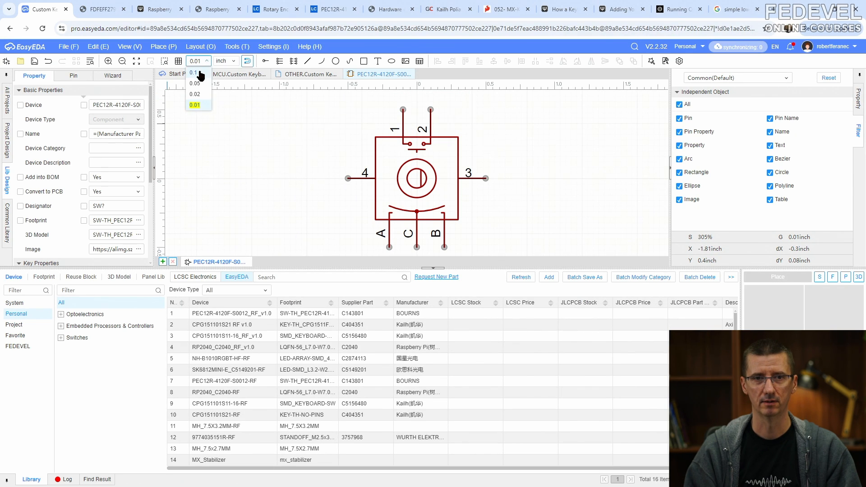
click(194, 93)
click(258, 314)
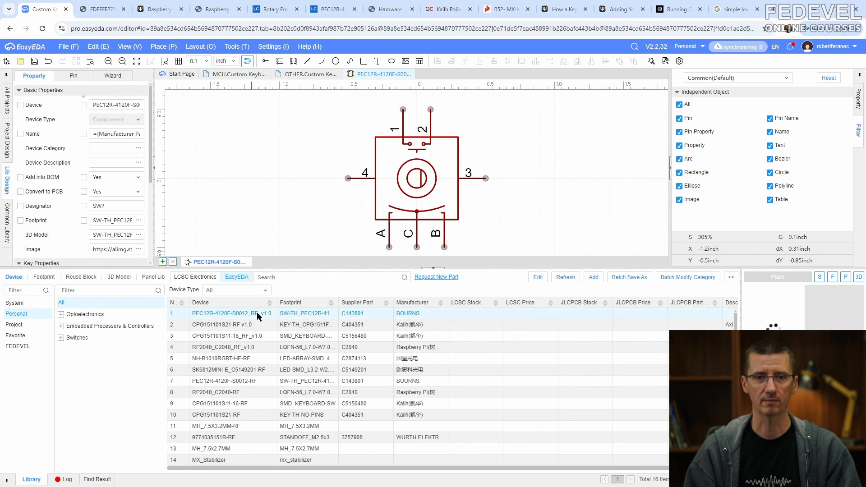
- Open the footprint of the PEC12R-4120F-S0012_RF_v1.0 device for editing and fit it in view
right_click(257, 316)
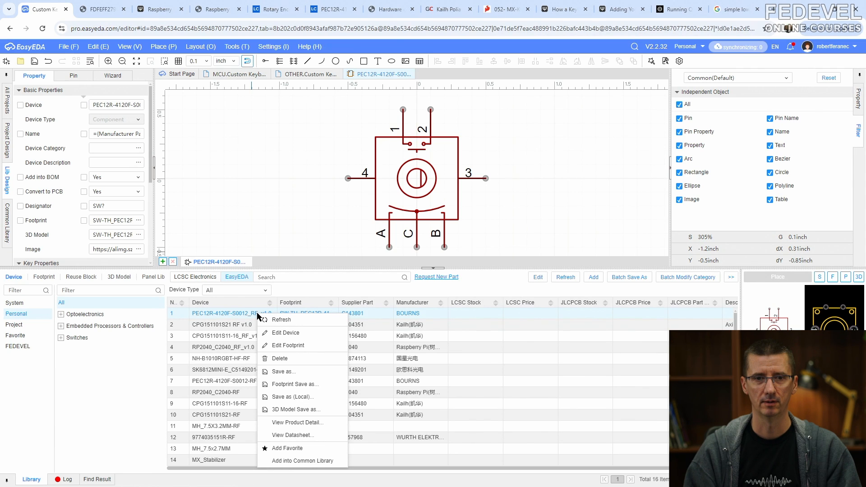
click(284, 345)
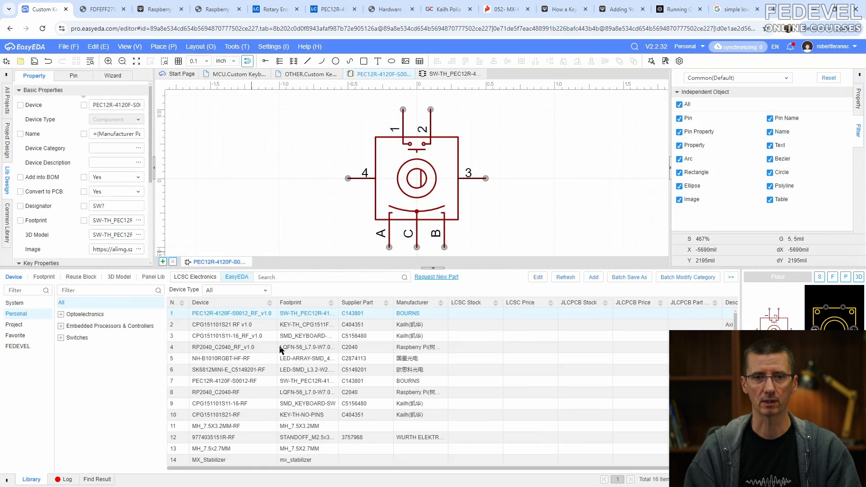
click(141, 47)
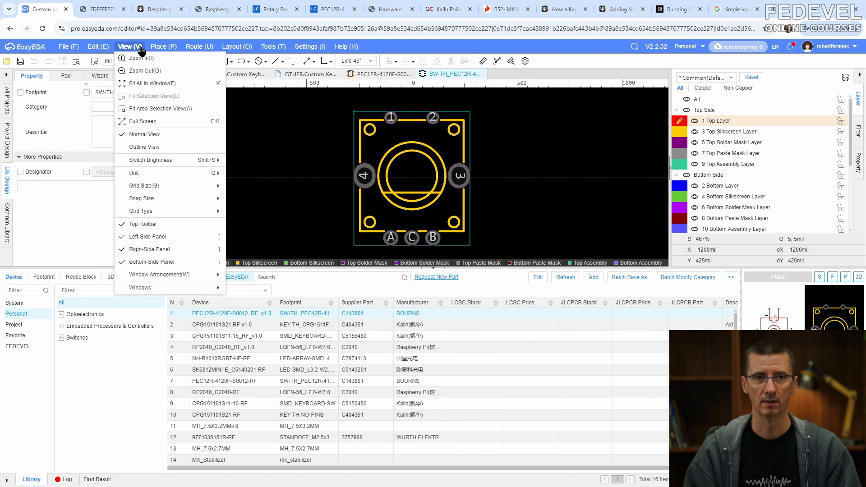
click(141, 84)
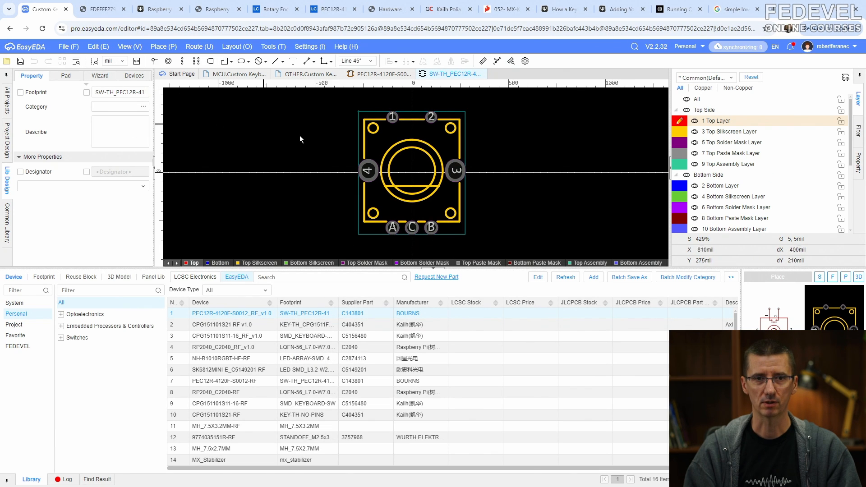
- Inspect the center coordinates of the inner silkscreen circle in the encoder footprint
scroll(417, 170, up, 4)
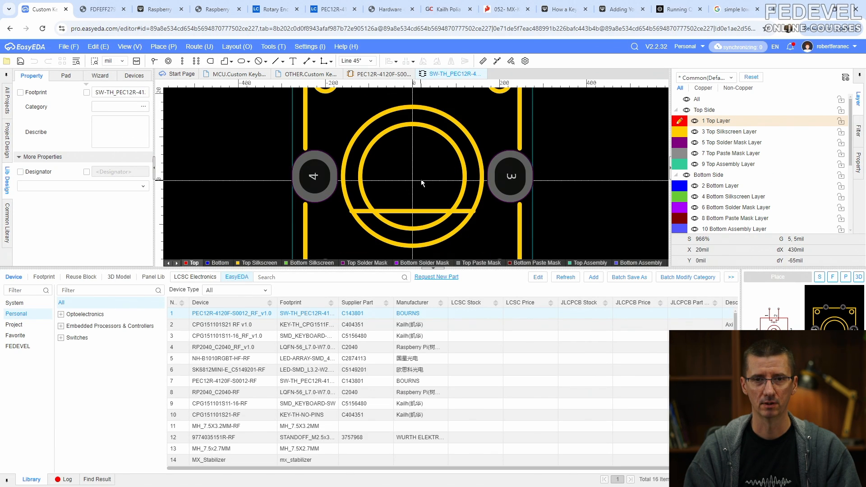
click(443, 138)
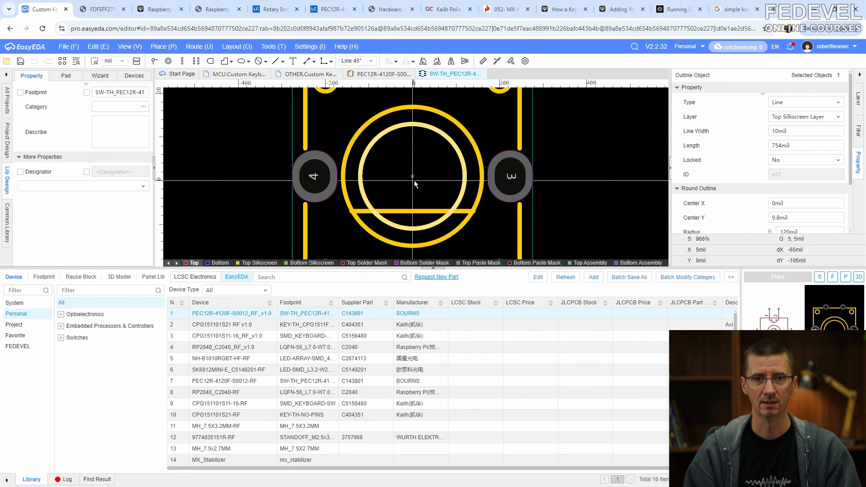
click(785, 217)
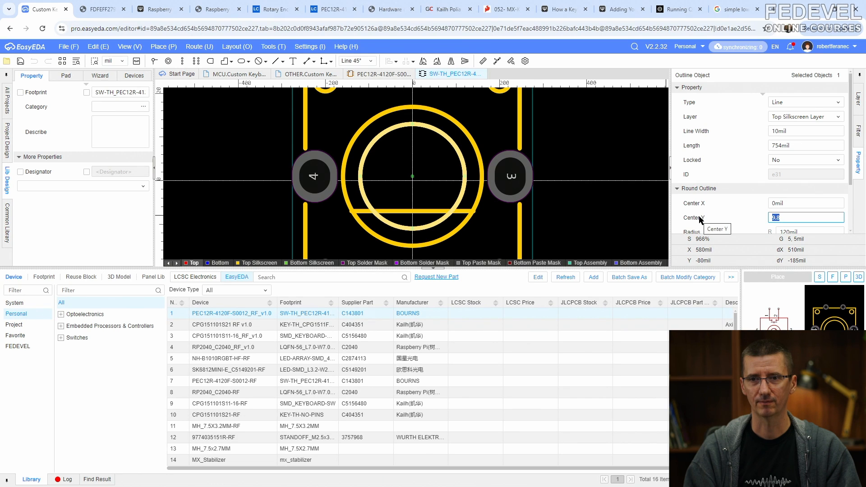
click(241, 120)
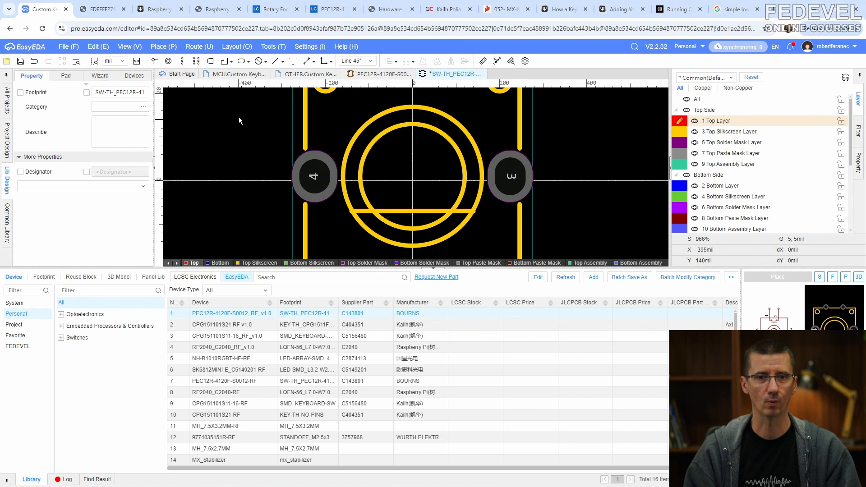
- Set the footprint's canvas origin by coordinate to X 0 mil and Y 9.8 mil
click(164, 47)
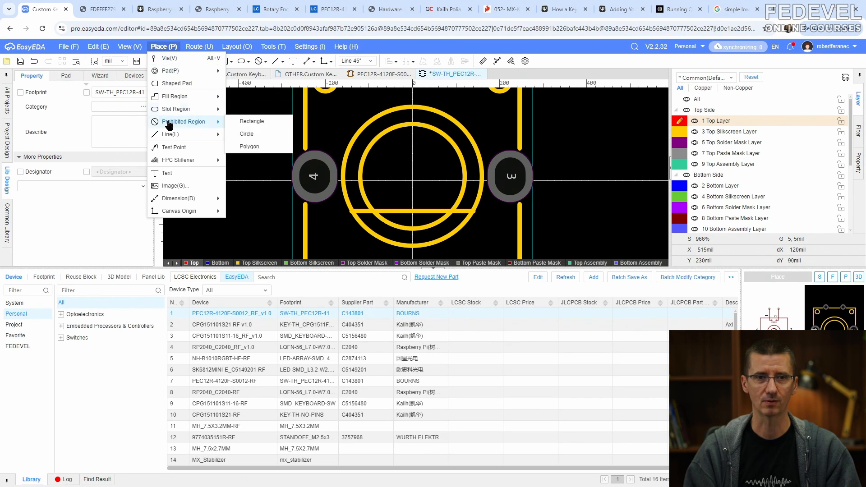
mouse_move(170, 215)
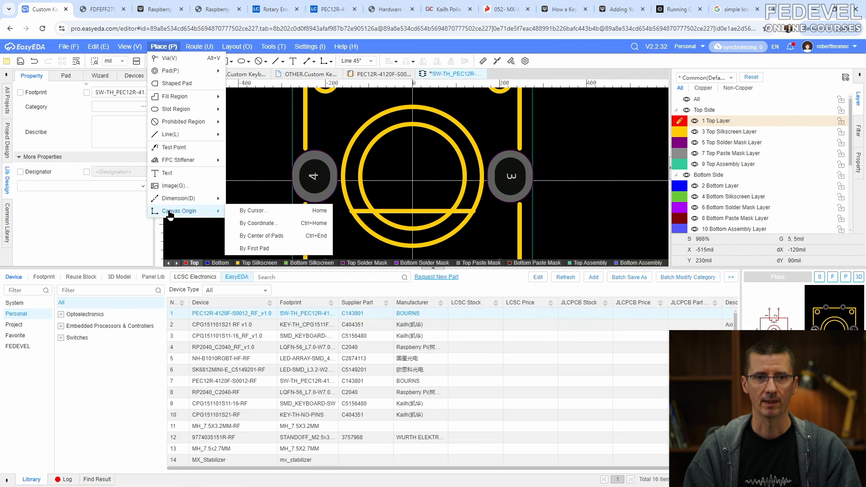
click(259, 223)
text(0)
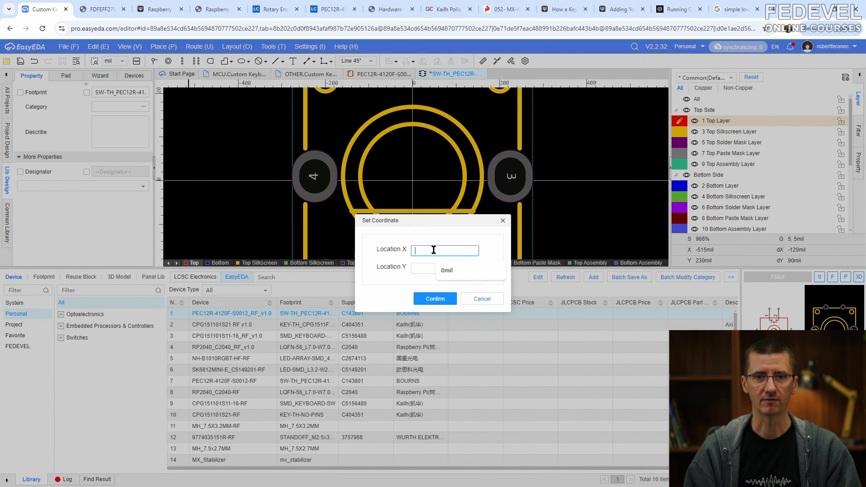
click(421, 267)
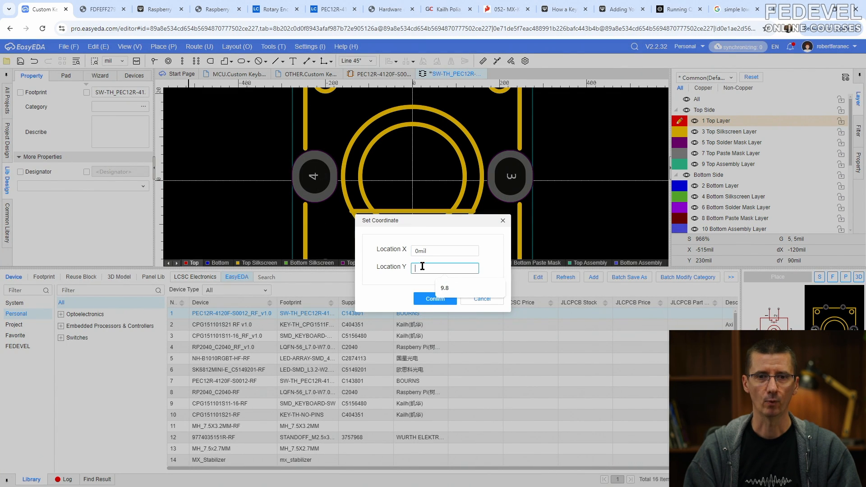
text(9.8mil)
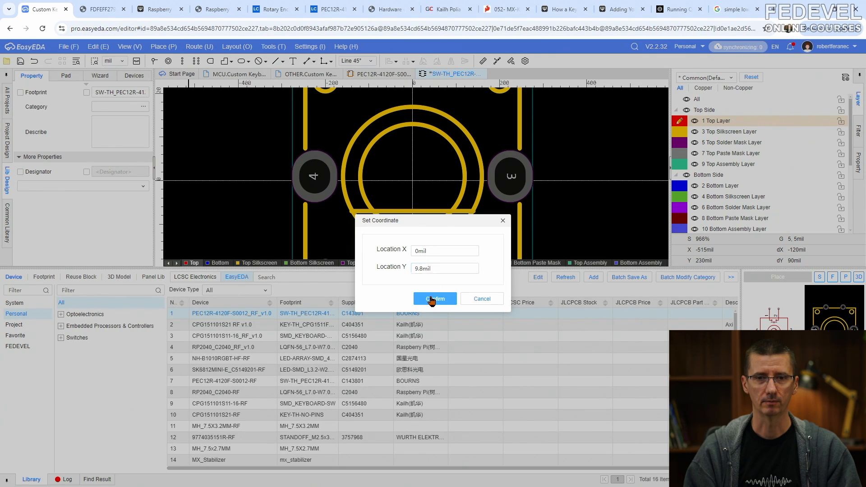
click(431, 297)
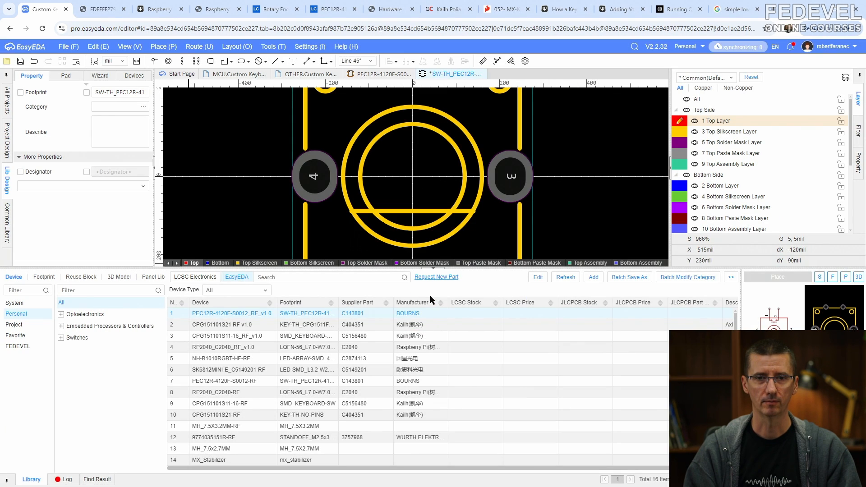
- Check the center coordinates of both silkscreen circles and pad 4 relative to the new origin
click(457, 150)
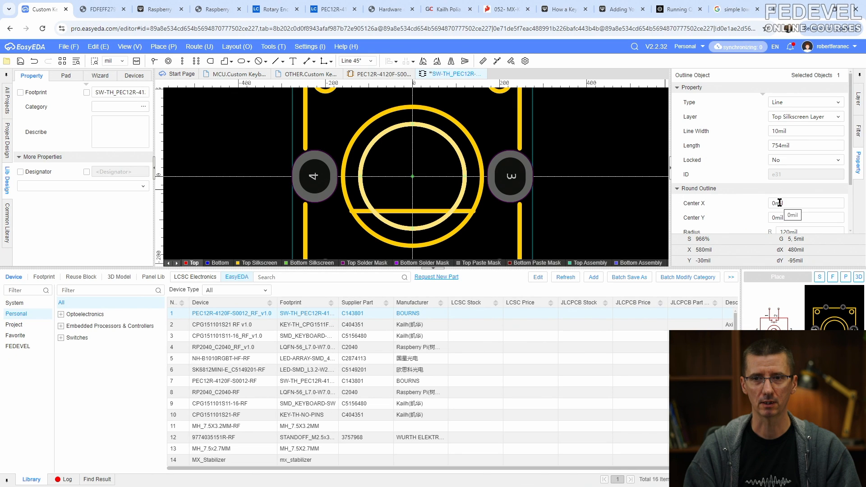
click(457, 127)
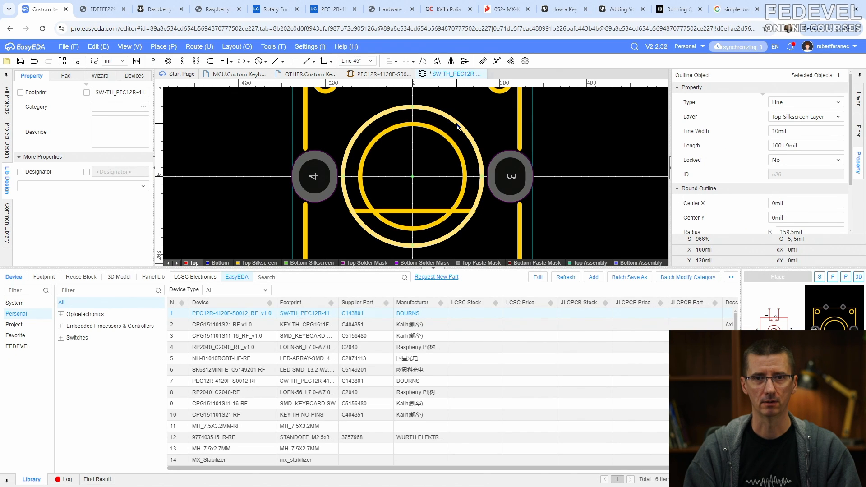
click(311, 175)
scroll(756, 156, down, 2)
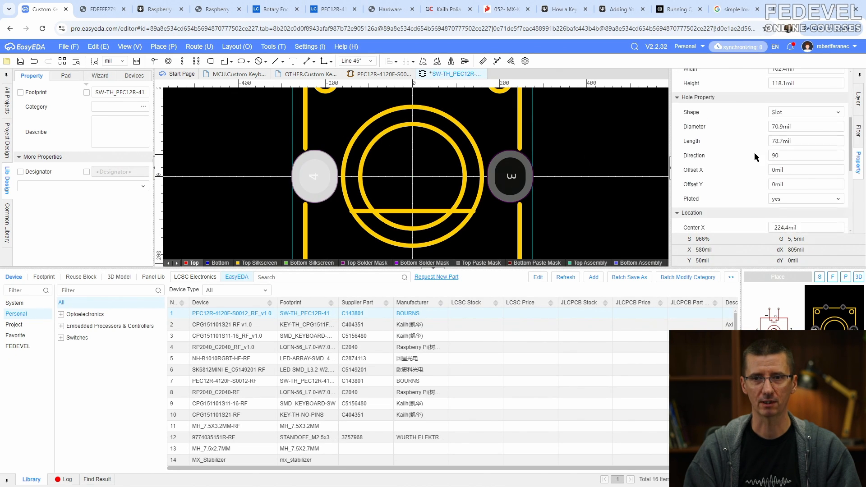
scroll(749, 157, down, 2)
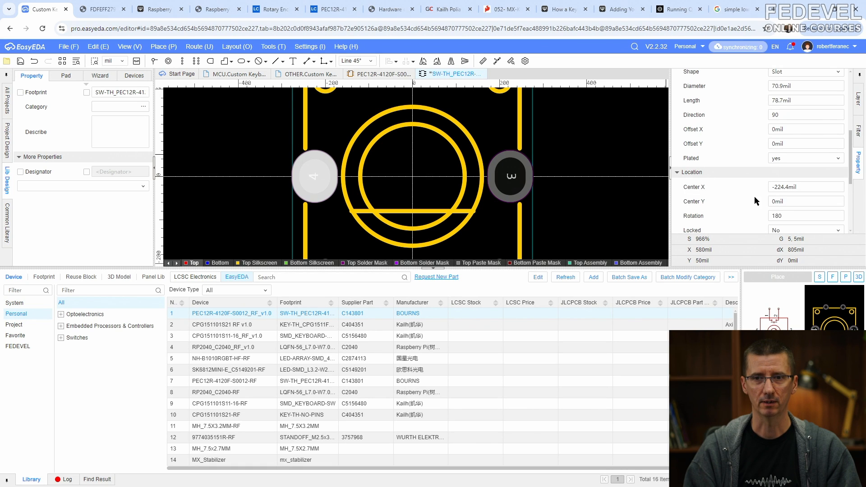
scroll(743, 166, up, 6)
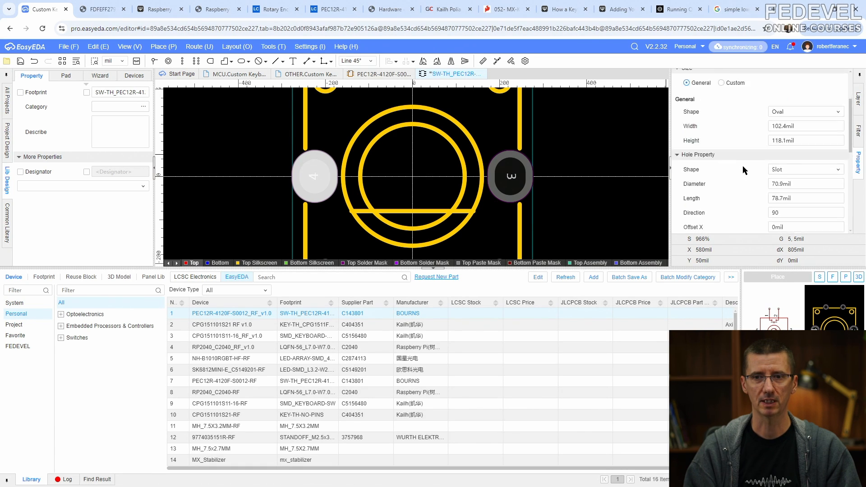
click(588, 144)
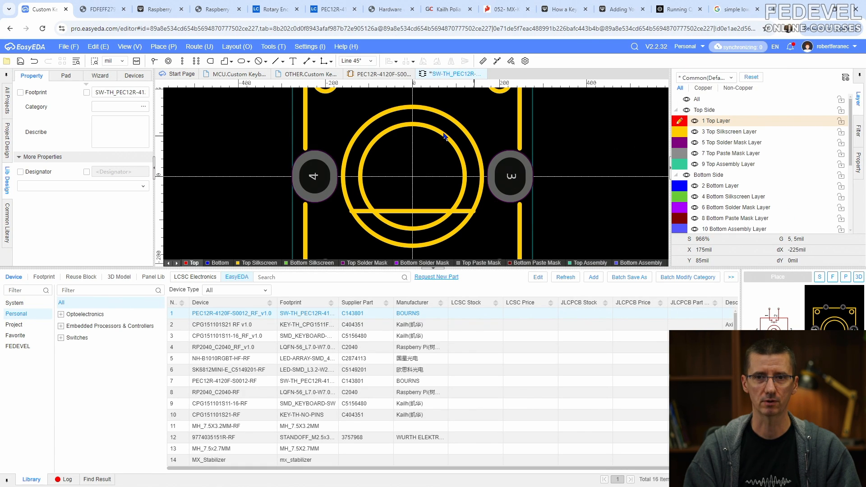
- Fit the whole encoder footprint in view and save it
click(129, 46)
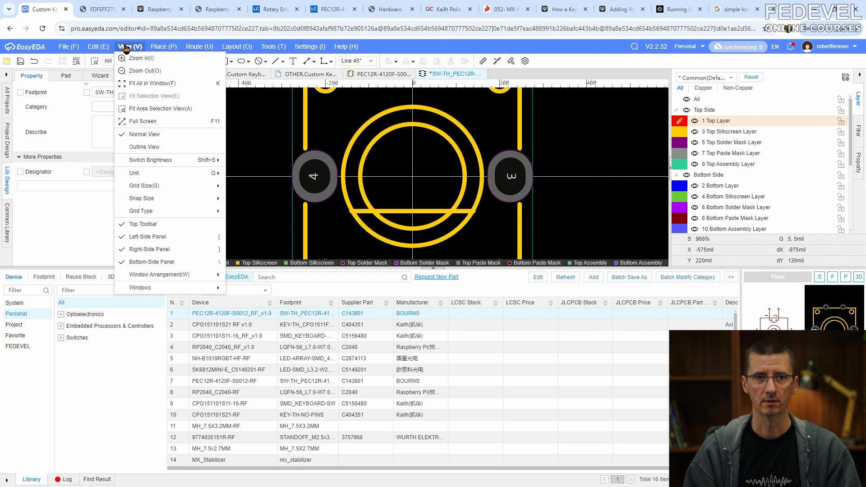
click(138, 85)
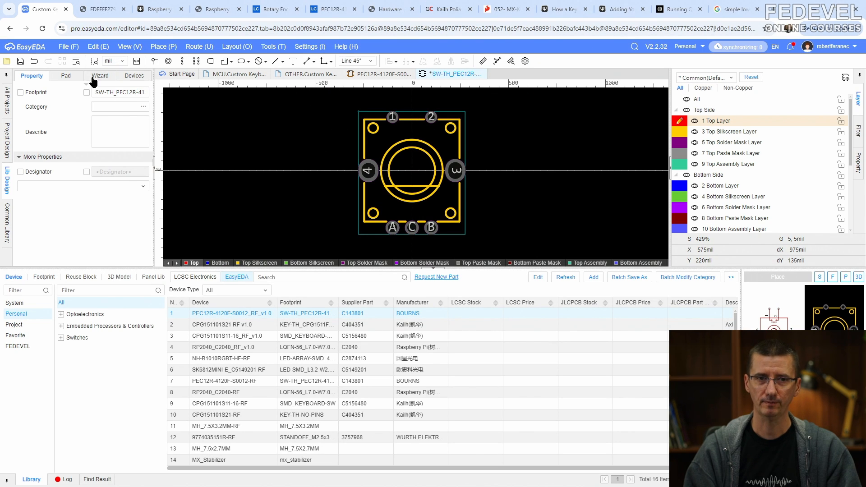
click(20, 61)
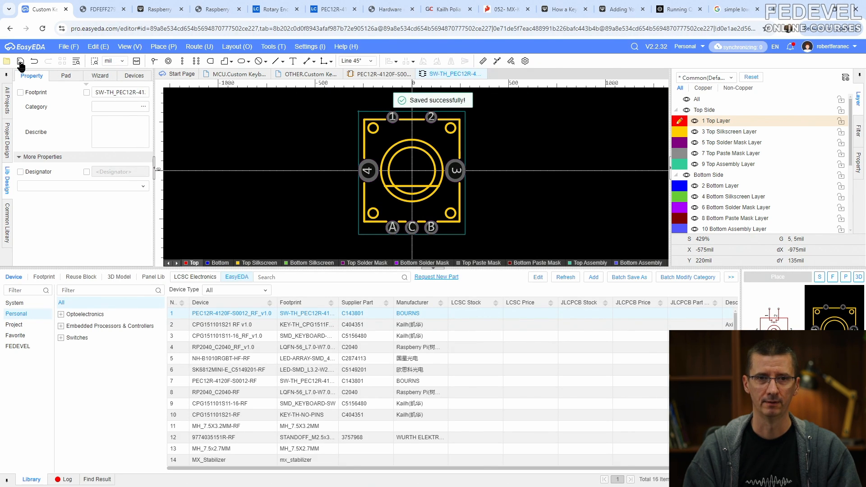
- Return to the encoder symbol and inspect its assigned 3D model from below, the side and above in the 3D Model Manager
click(378, 75)
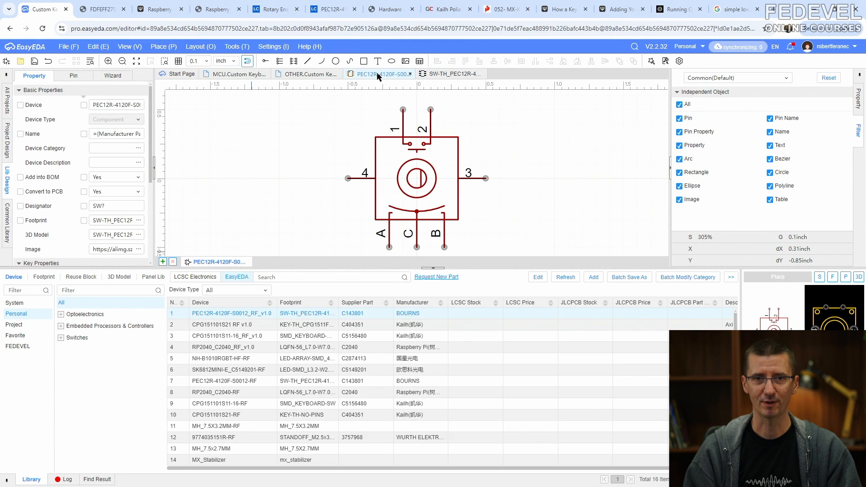
click(138, 235)
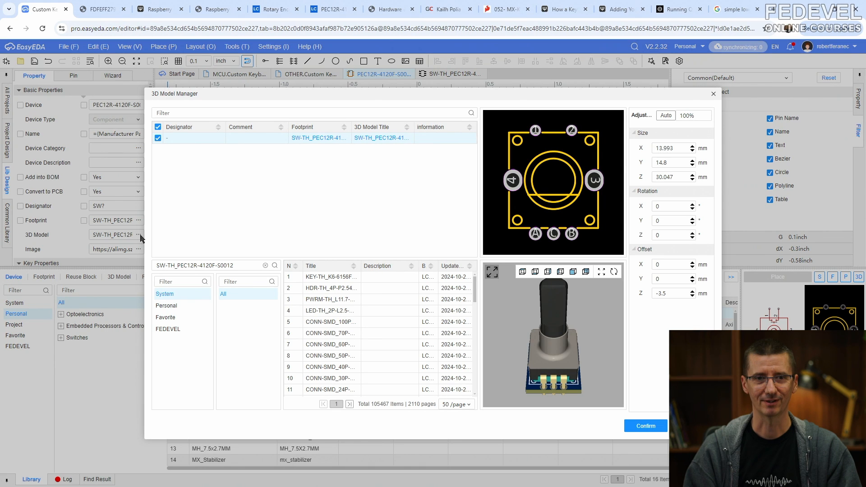
drag(506, 375, 546, 321)
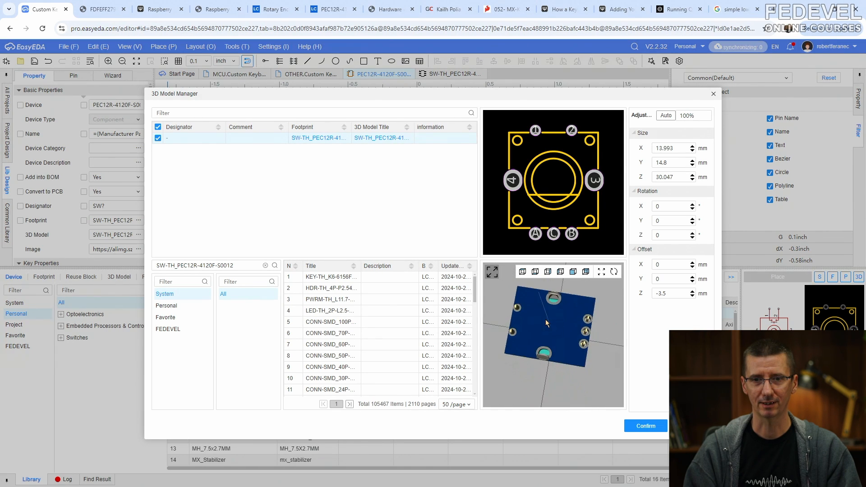
scroll(556, 332, up, 5)
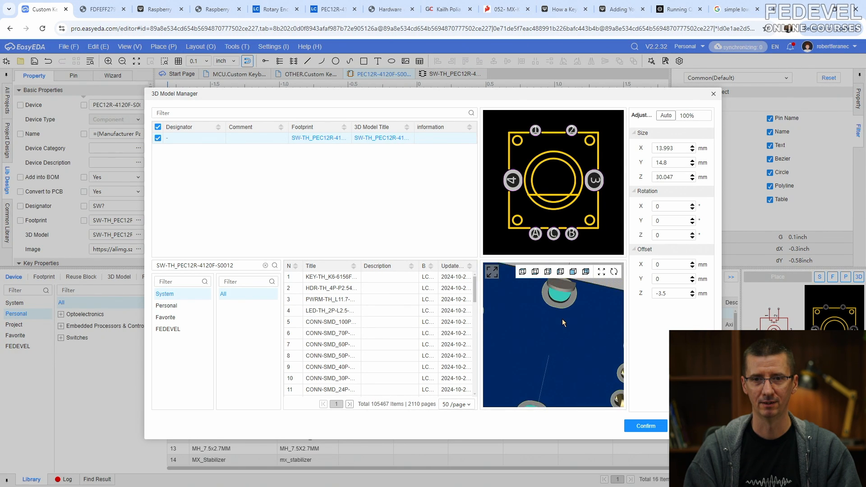
scroll(562, 319, down, 3)
drag(529, 313, 530, 348)
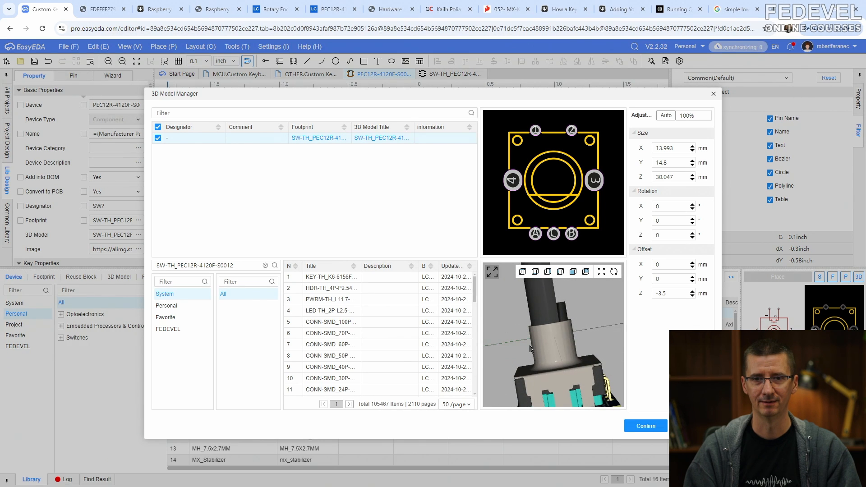
drag(531, 349, 540, 383)
scroll(547, 344, down, 3)
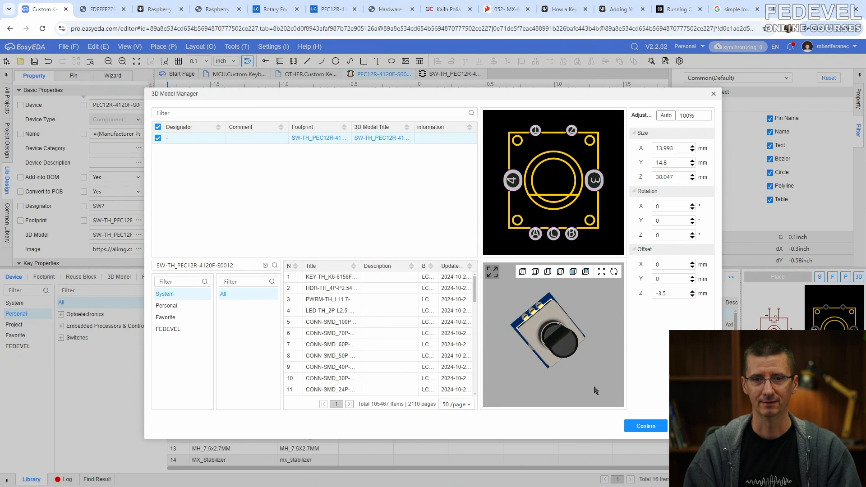
click(691, 425)
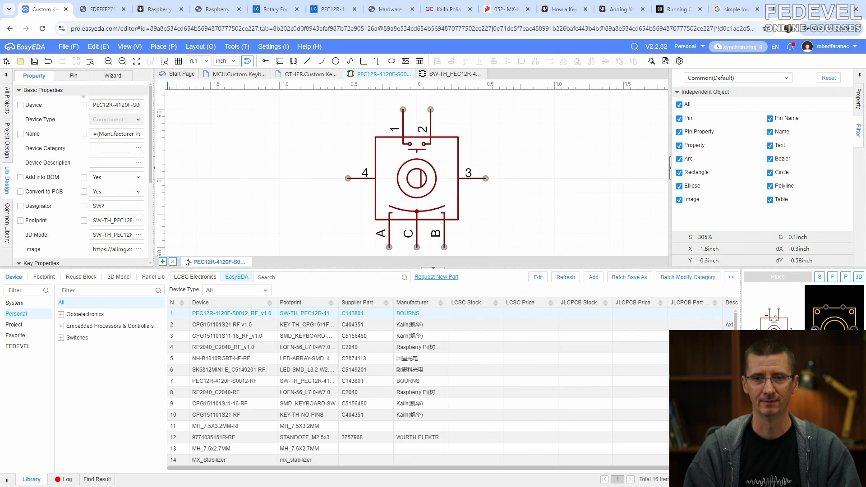
- Close the encoder footprint and delete the old PEC12R-4120F-S0012 encoder SW12 from the OTHER schematic page
click(457, 74)
click(482, 74)
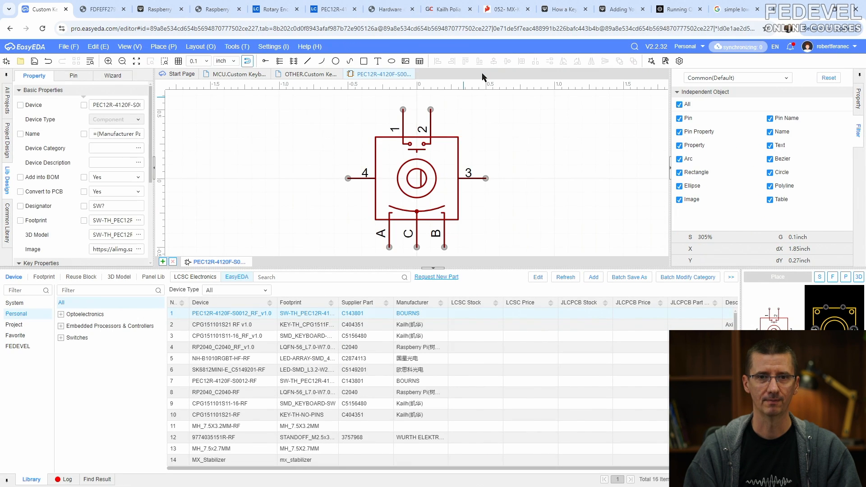
click(308, 75)
click(409, 151)
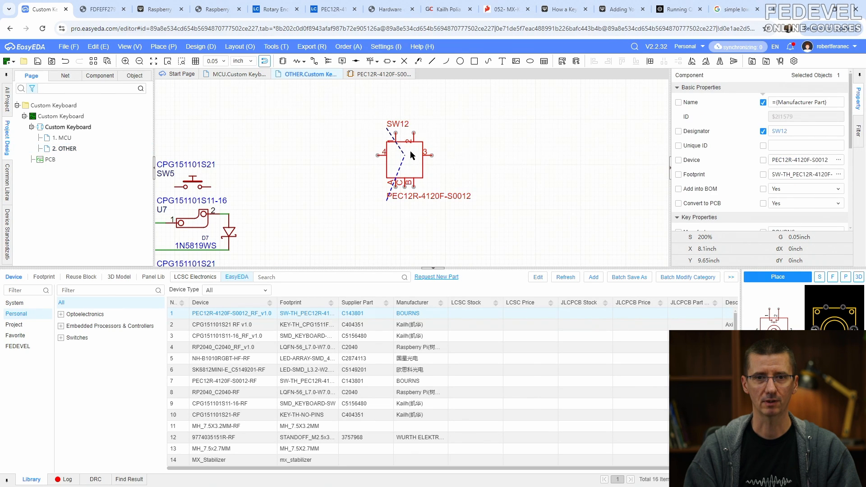
right_click(410, 151)
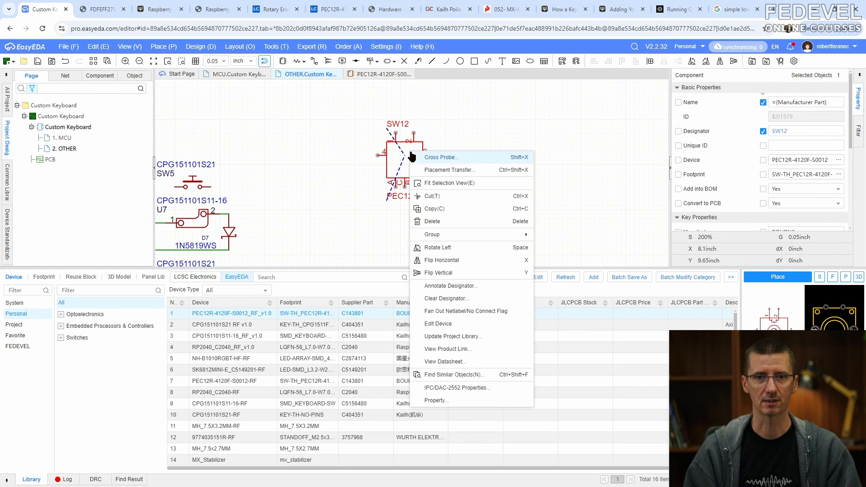
click(426, 222)
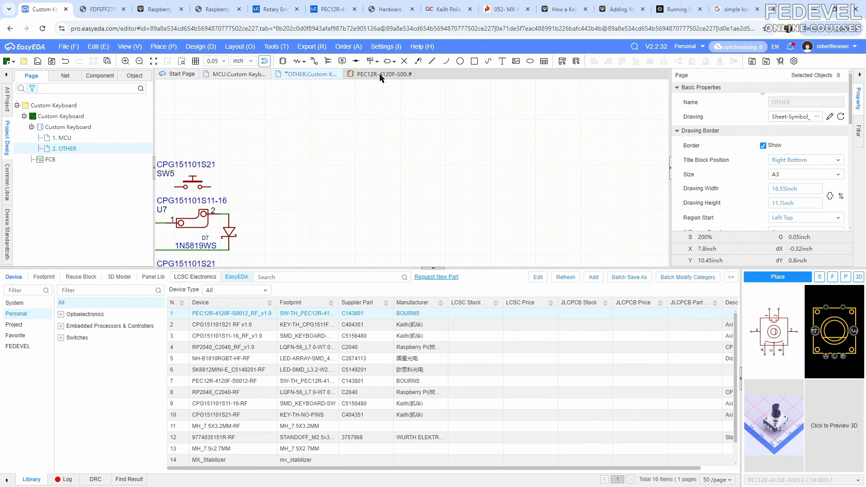
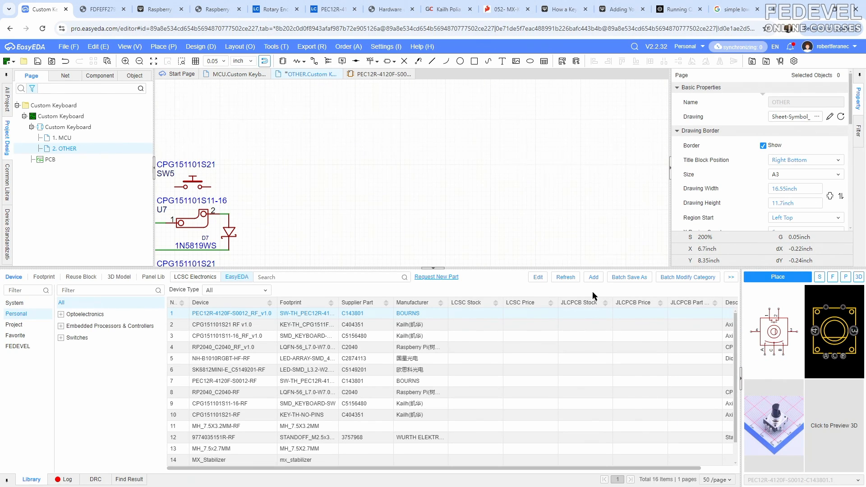
- Place the PEC12R-4120F-S0012_RF_v1.0 encoder beside the key matrix on the OTHER page and close its symbol editor
click(772, 276)
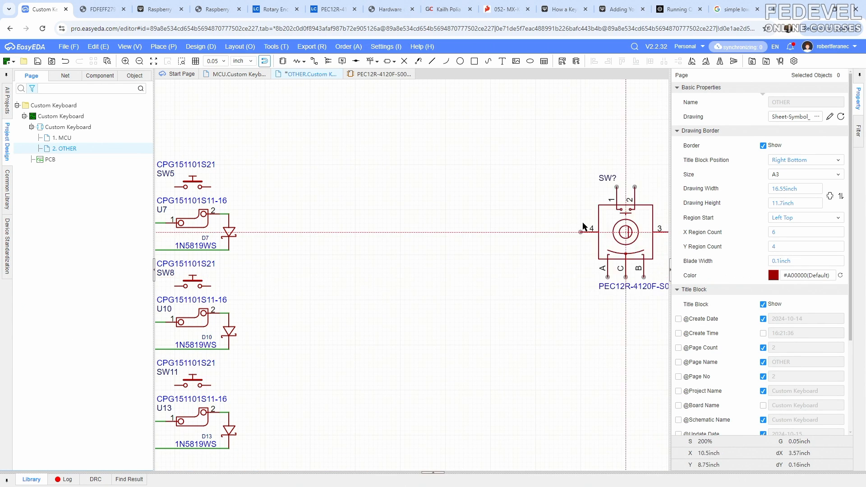
click(441, 203)
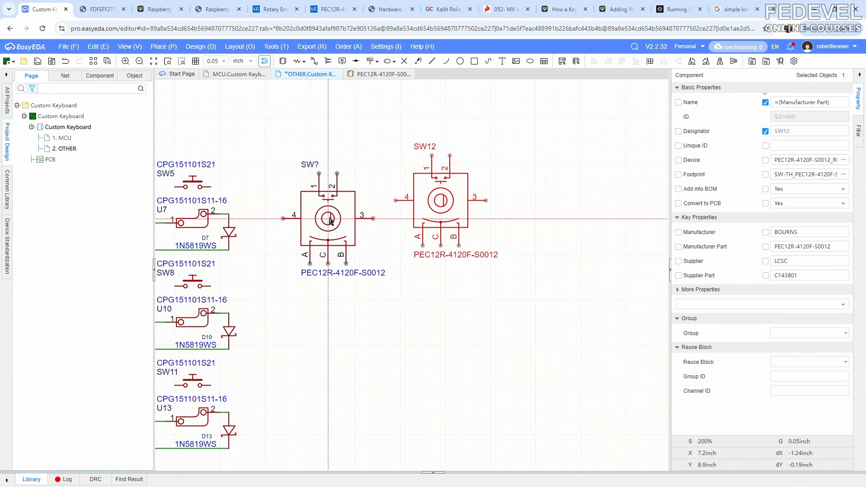
key(Escape)
click(384, 75)
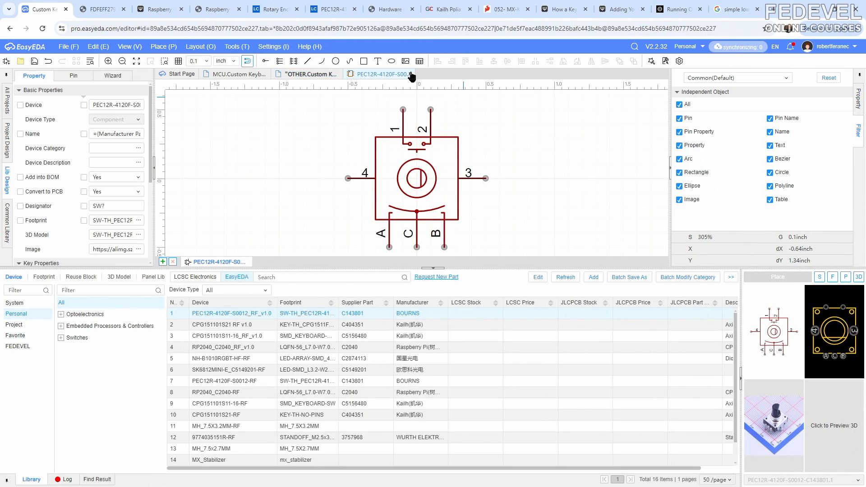
click(410, 74)
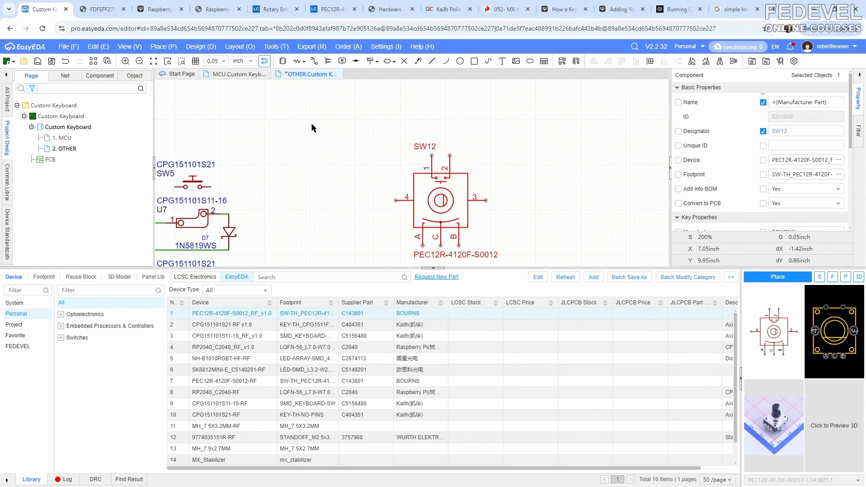
- Fit the OTHER schematic page in view and save it
click(134, 47)
click(141, 84)
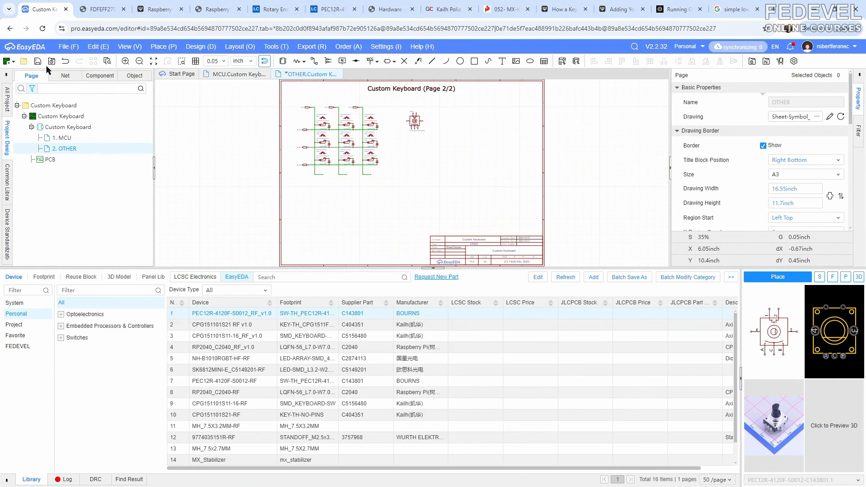
click(38, 62)
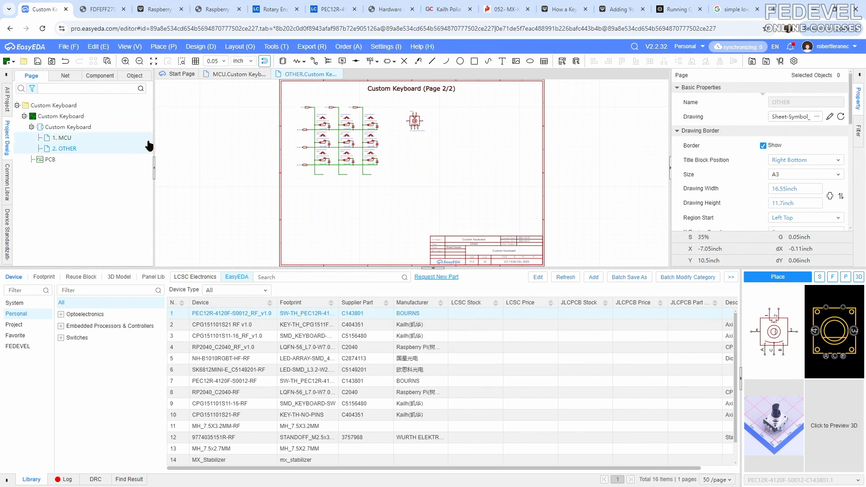
- Collapse the library and rotate encoder SW12 counterclockwise so its A, B and C pins point right, shifting it slightly away from the key matrix
click(433, 268)
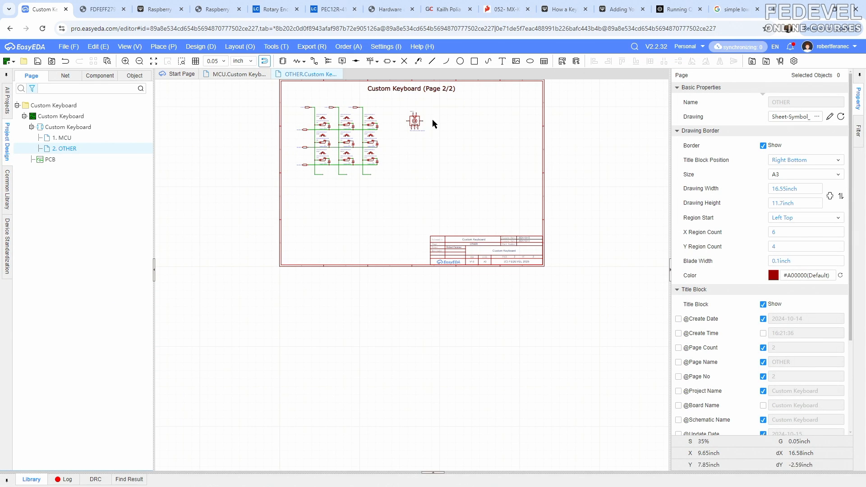
scroll(408, 97, up, 5)
right_drag(335, 181, 404, 208)
drag(505, 255, 468, 259)
key(space)
click(403, 289)
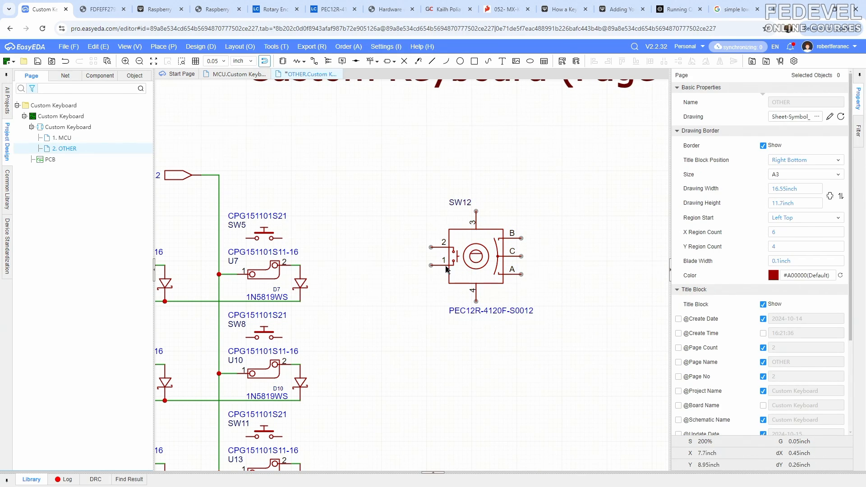
- Flip encoder SW12 vertically so pin A sits above pin B, and save the schematic page
click(473, 256)
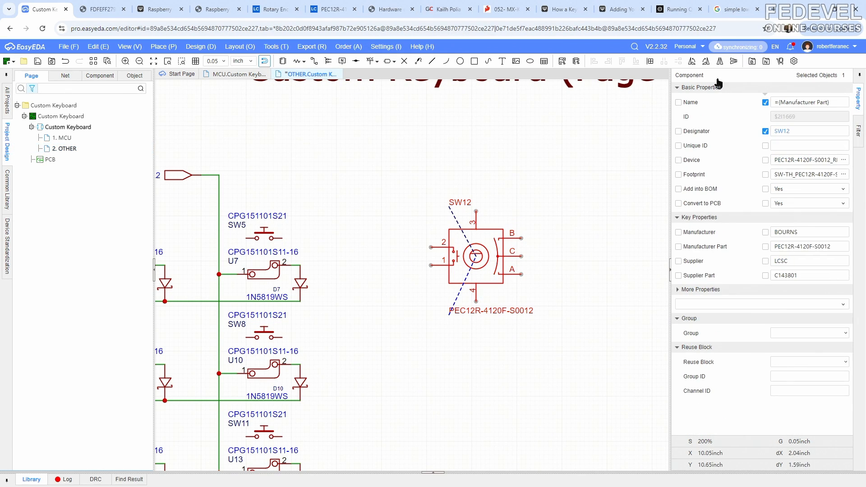
click(735, 64)
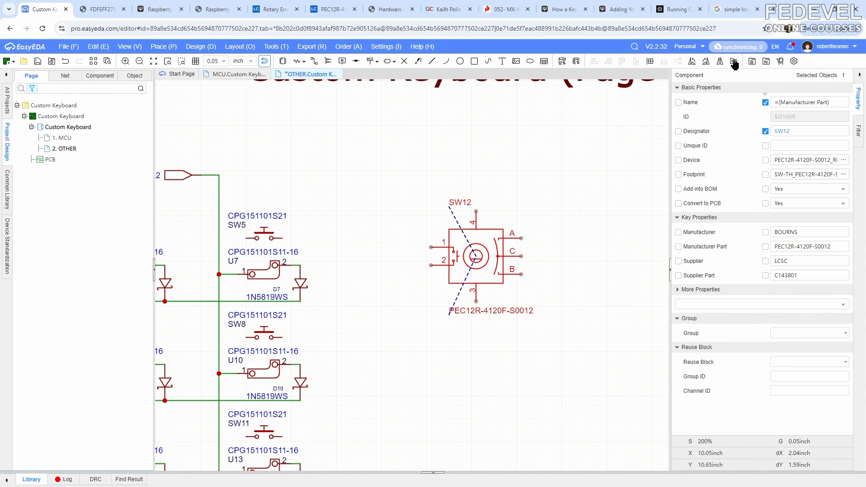
click(396, 210)
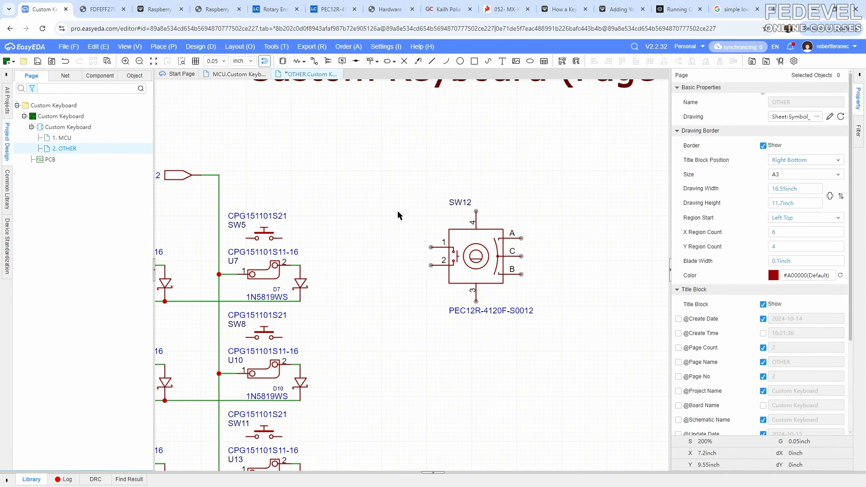
click(128, 47)
click(129, 82)
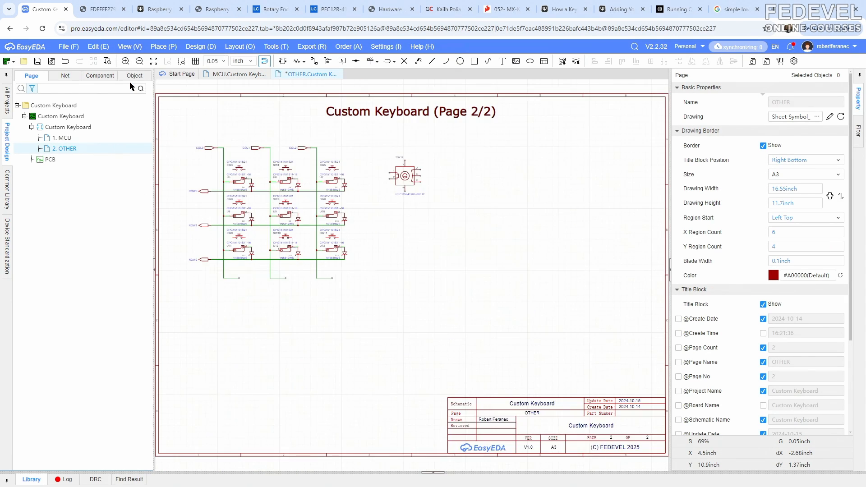
click(38, 62)
- Switch to the encoder datasheet PDF and examine the resistors and capacitors of the Suggested Filter Circuit on page 2
click(112, 11)
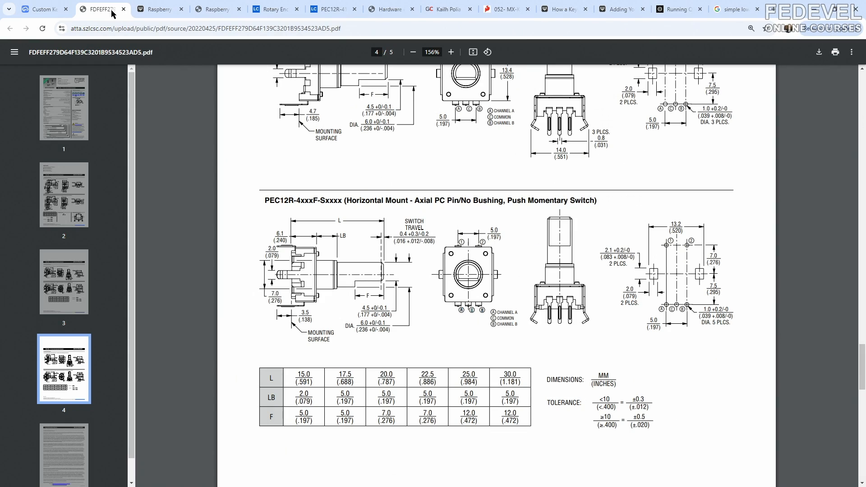
scroll(599, 226, up, 20)
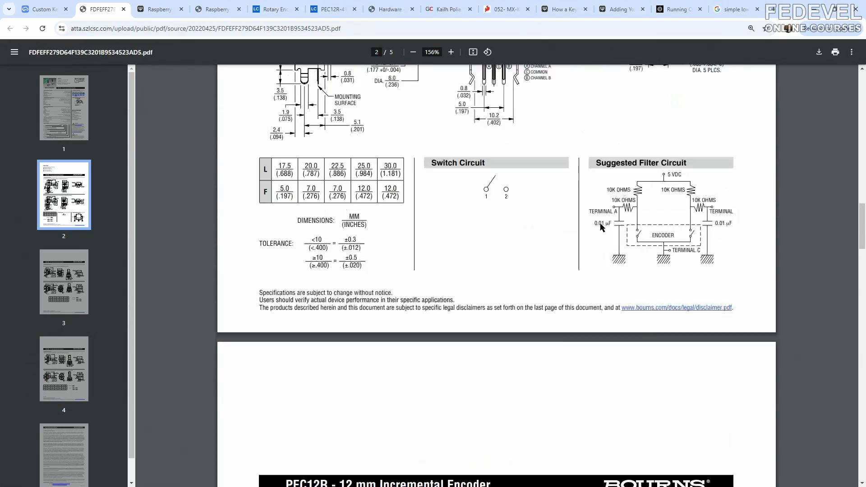
scroll(600, 226, down, 1)
drag(595, 231, 688, 236)
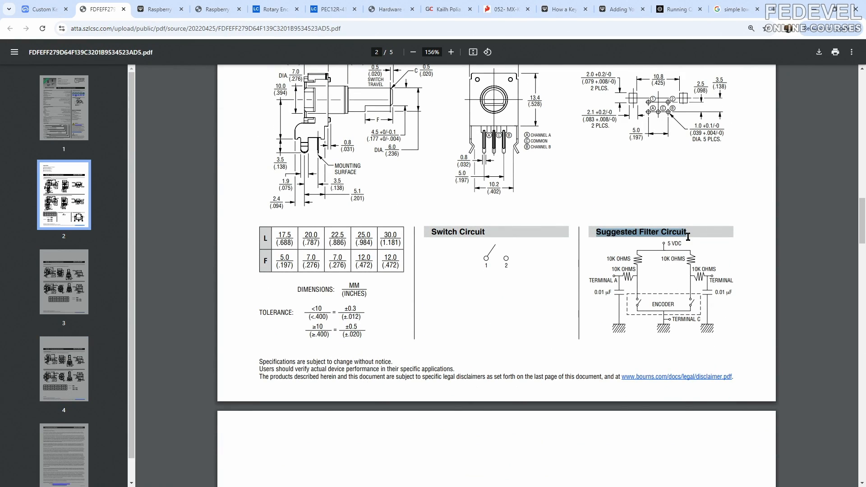
drag(653, 305, 666, 307)
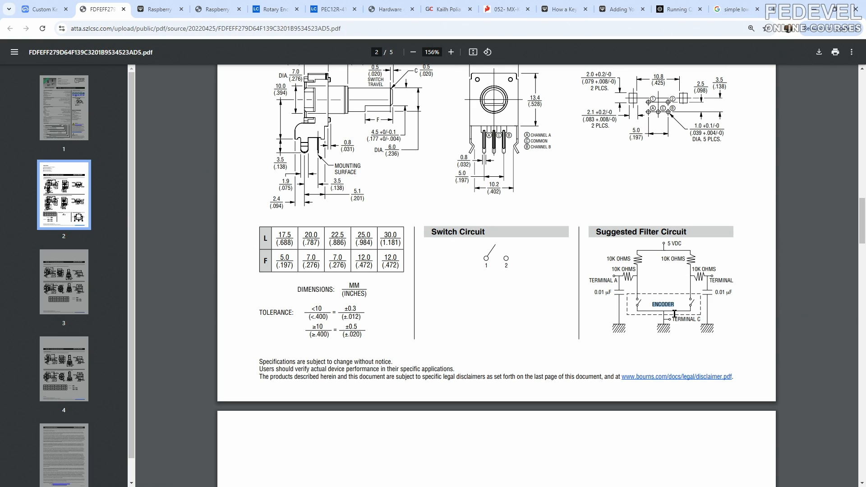
drag(613, 270, 634, 259)
drag(590, 292, 608, 293)
- Switch to EasyEDA and copy the 10kΩ resistor R10 from the Reset Button circuit on the MCU page
click(43, 9)
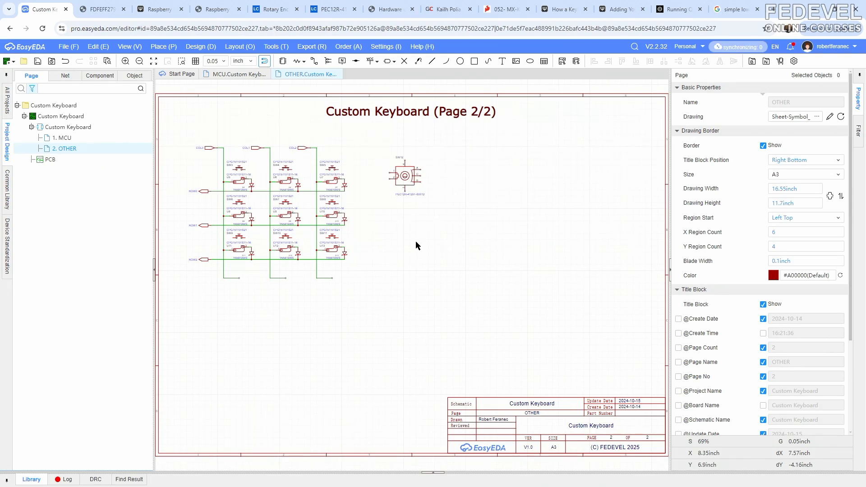
scroll(444, 164, up, 3)
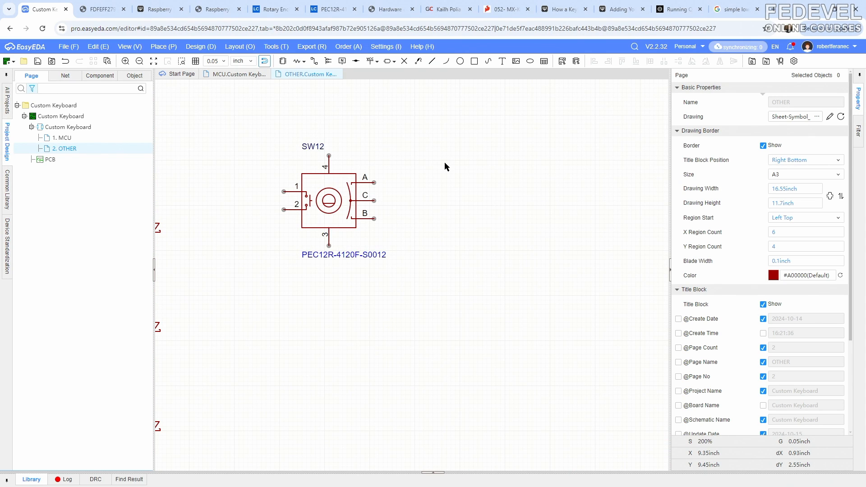
click(238, 74)
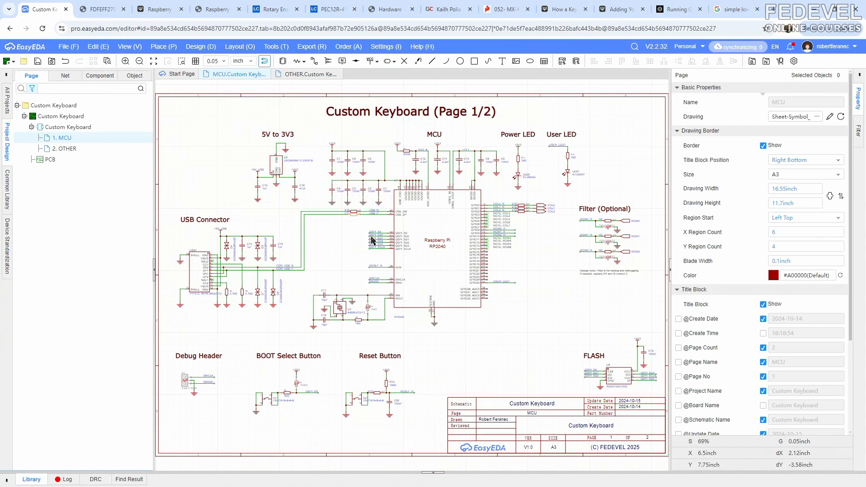
scroll(387, 387, up, 4)
click(377, 366)
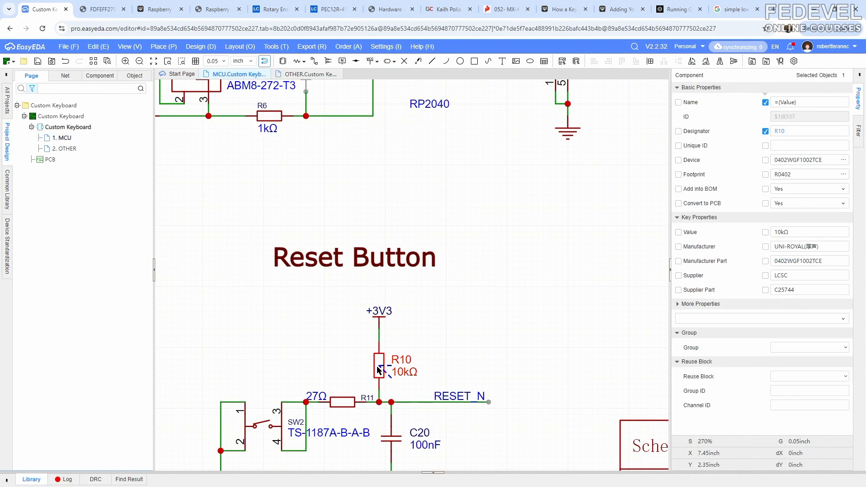
right_click(377, 367)
click(400, 168)
click(130, 47)
click(139, 86)
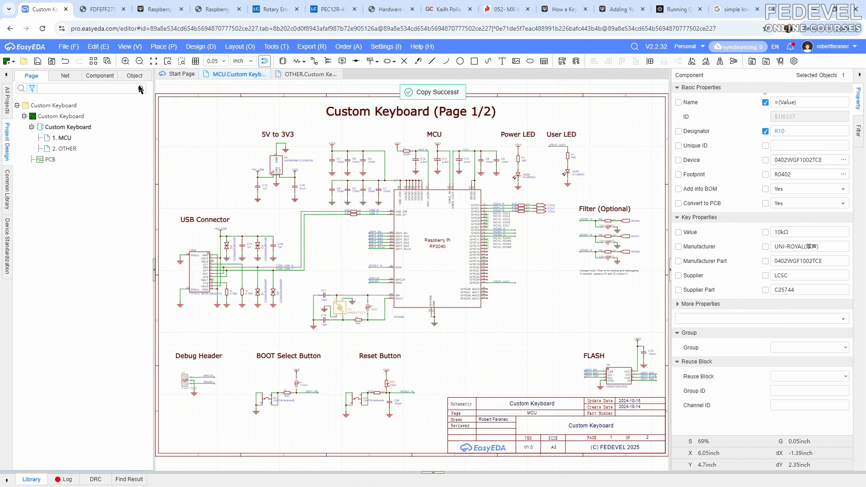
- Paste two upright 10kΩ resistors side by side on the OTHER page, above and to the right of encoder pin A
click(301, 76)
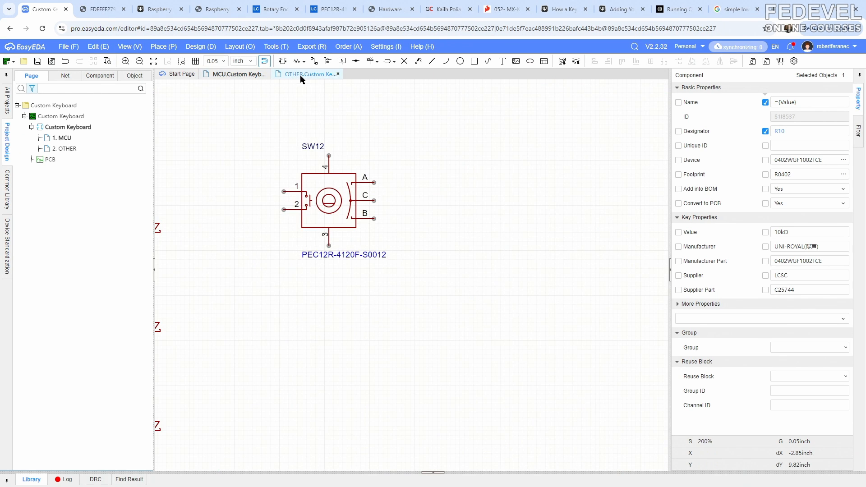
right_click(411, 133)
click(455, 136)
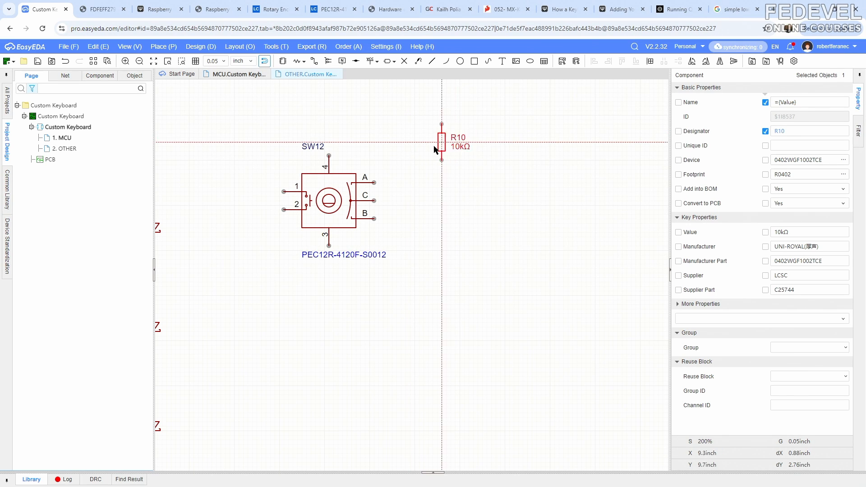
scroll(440, 136, up, 3)
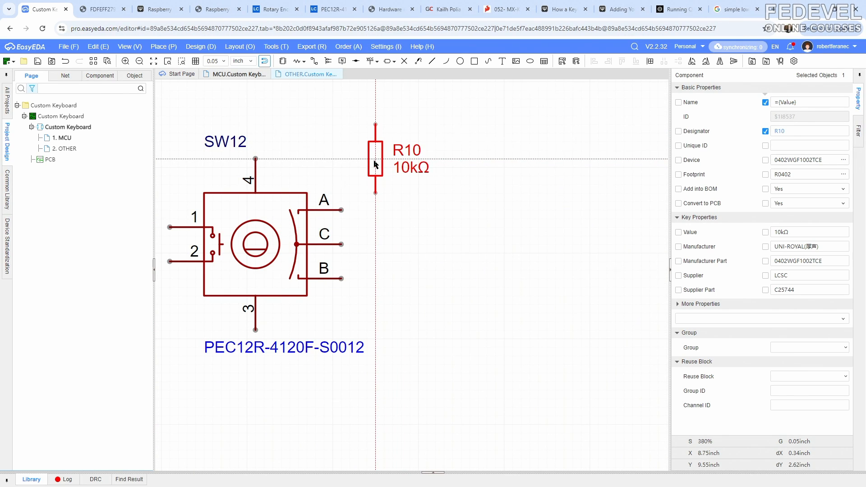
click(374, 161)
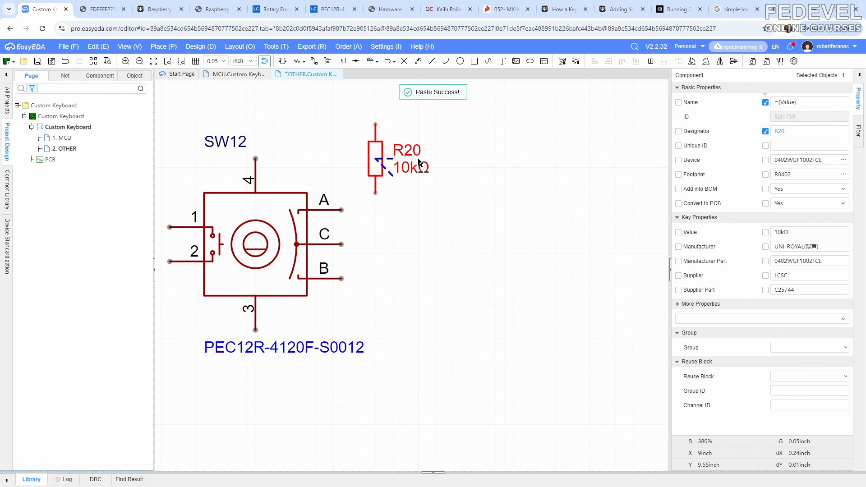
right_click(452, 156)
click(461, 161)
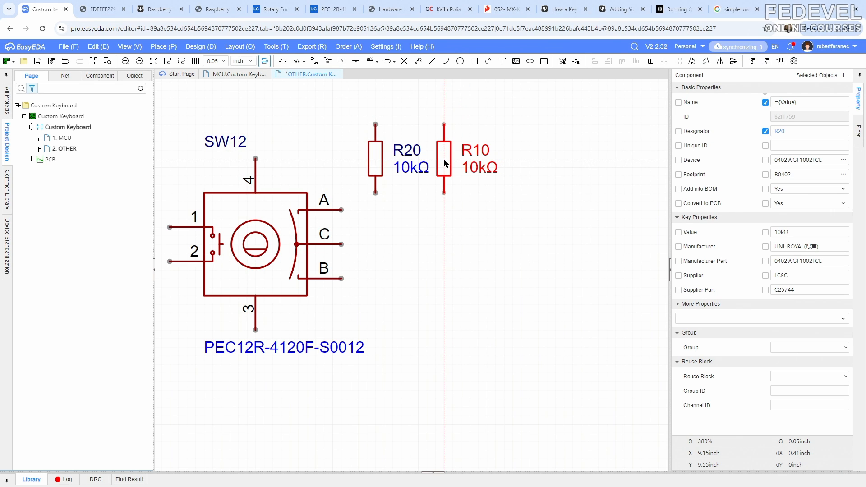
click(444, 162)
- Paste two more 10kΩ resistors horizontally to the right of the encoder, one level with pin A and one near pin B's level
right_click(487, 225)
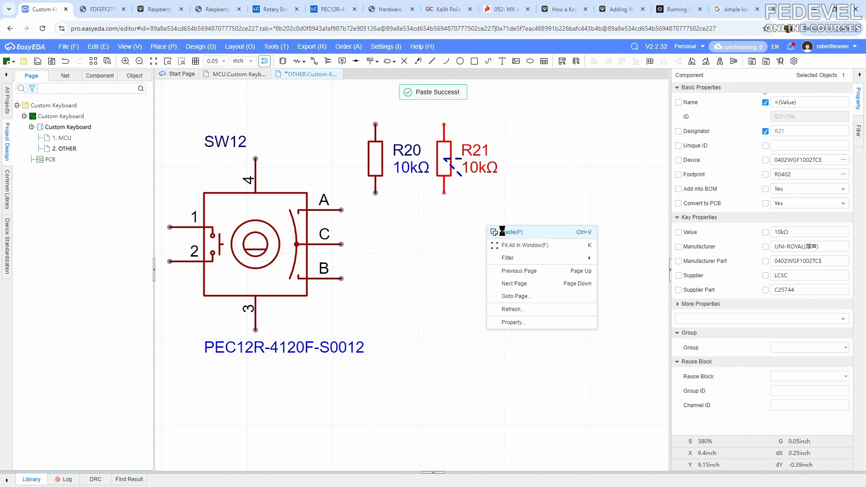
click(502, 231)
key(space)
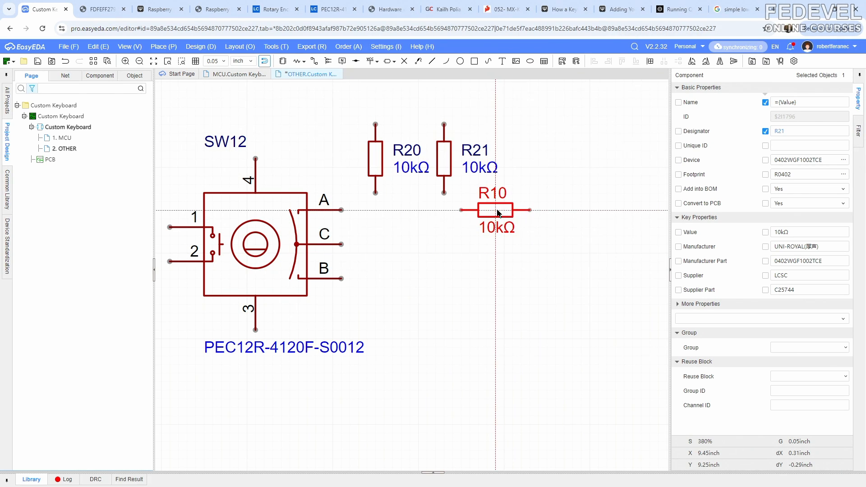
click(498, 213)
right_click(482, 260)
click(496, 265)
key(space)
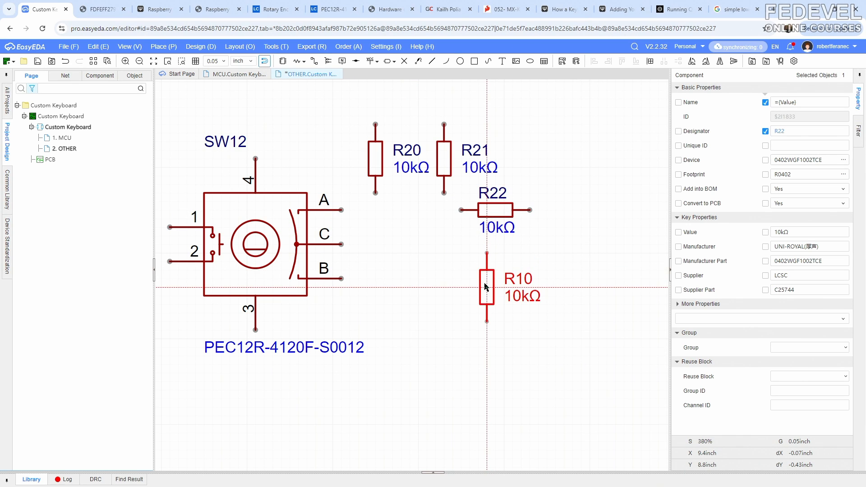
key(space)
click(495, 287)
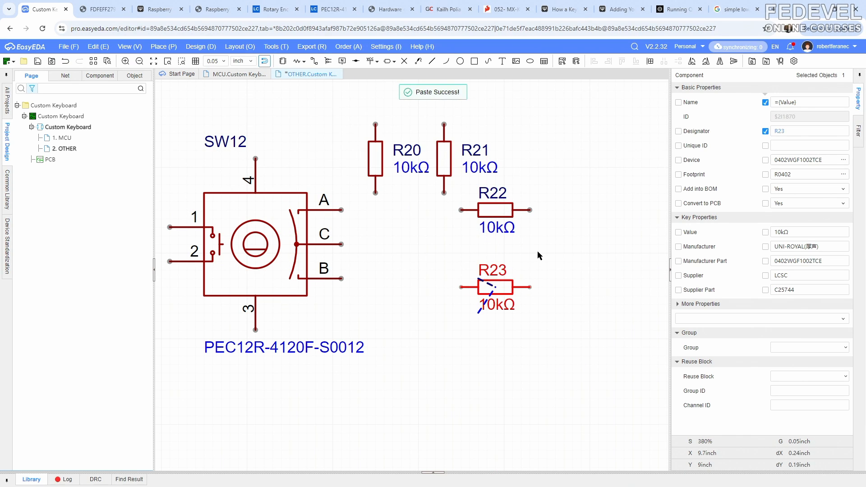
click(537, 251)
- Wire encoder pin A to R22 and pin B to R23, moving R23 up in line with the pin B wire
click(315, 61)
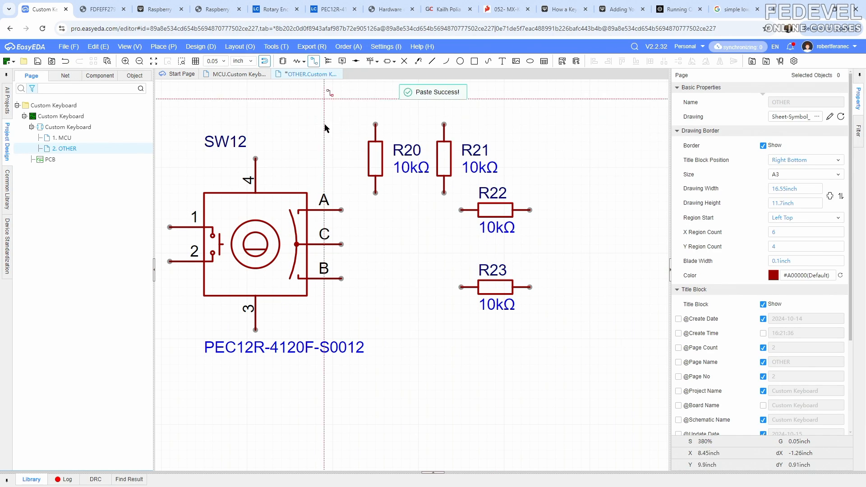
click(342, 210)
click(461, 210)
click(342, 278)
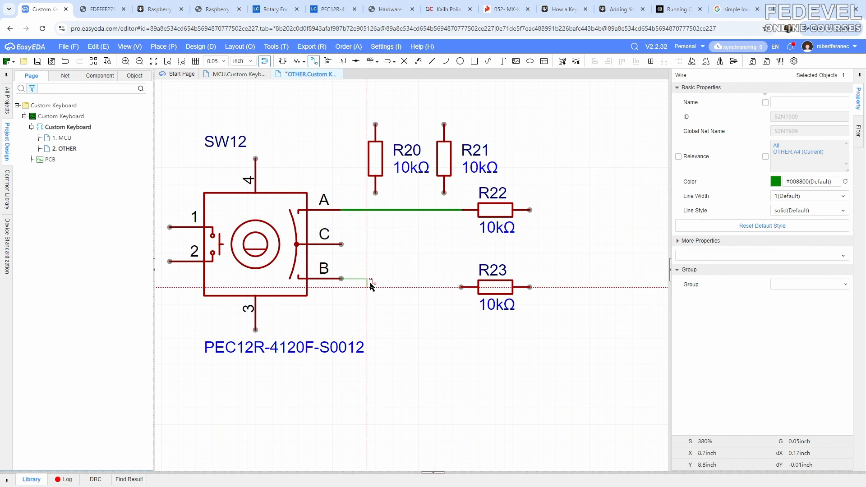
click(461, 279)
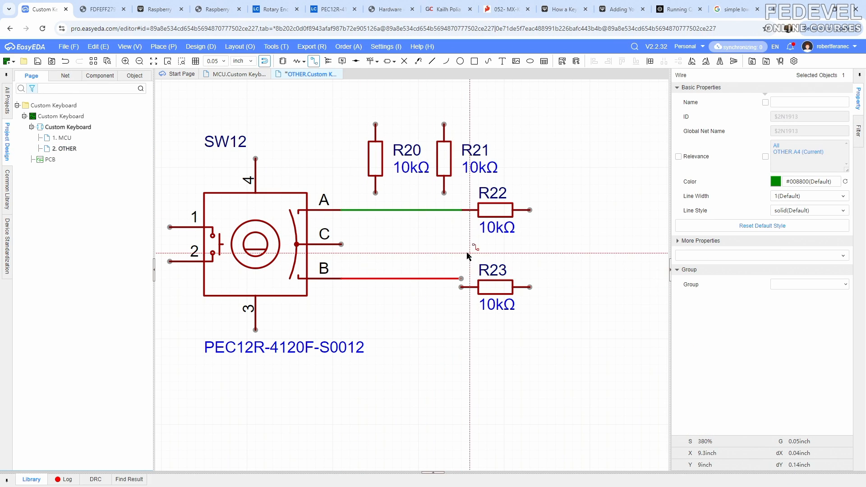
key(Escape)
drag(490, 284, 489, 276)
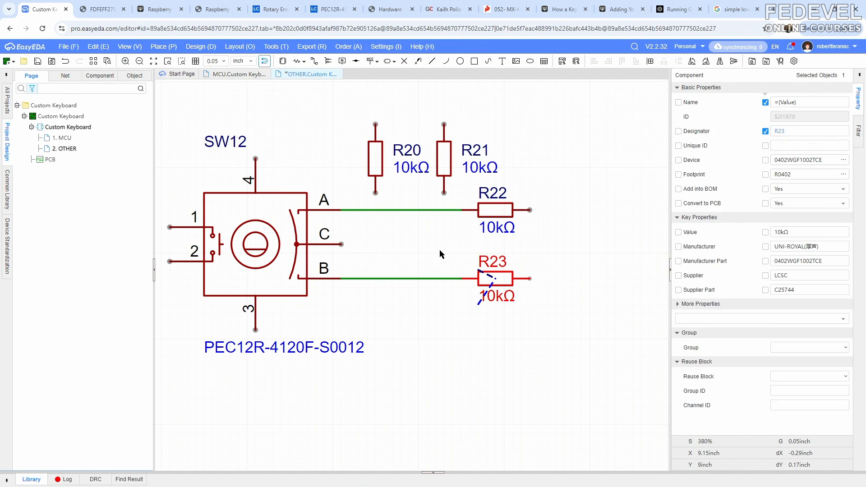
- Wire the lower end of R20 to the line between encoder pin A and R22
click(314, 61)
click(375, 193)
click(376, 210)
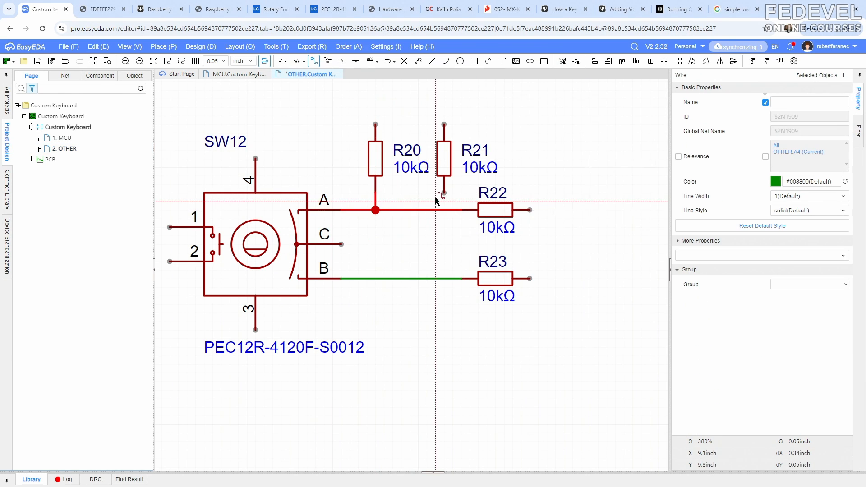
- Wire the lower end of R21 to the line between encoder pin B and R23, and join the upper ends of R20 and R21
click(444, 192)
click(444, 279)
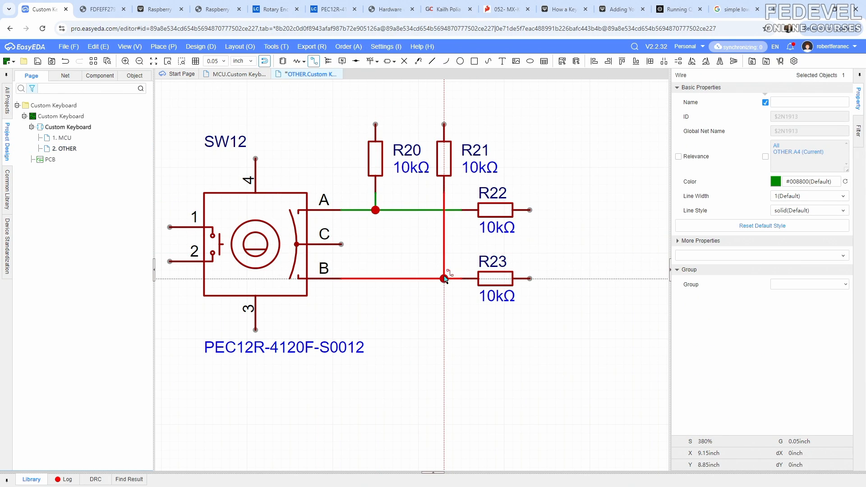
click(376, 124)
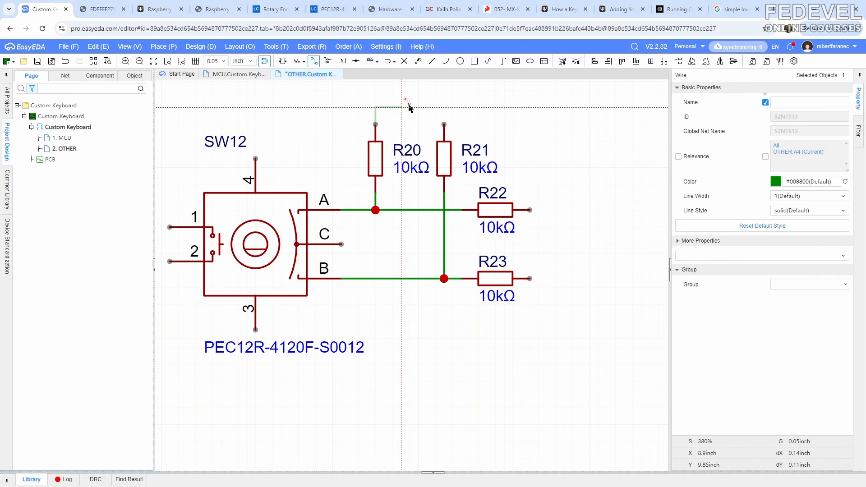
click(443, 124)
key(Escape)
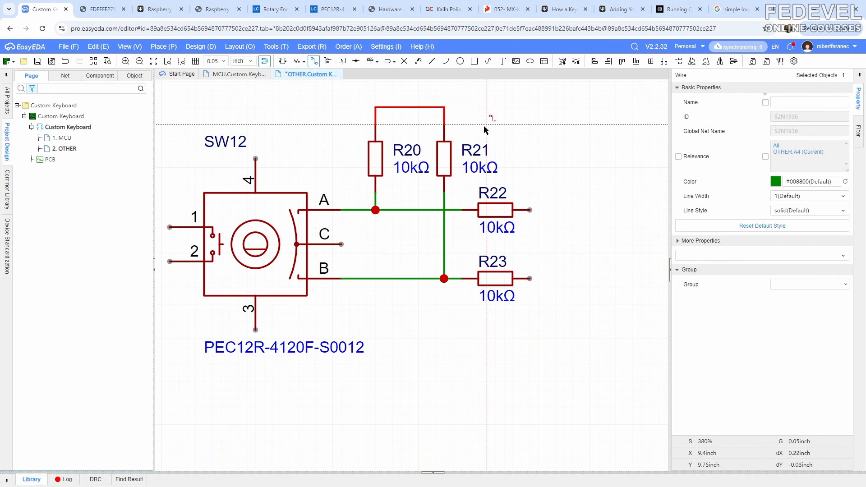
- Check the supply of the suggested filter circuit in the encoder datasheet, and copy a +3V3 net flag from the MCU page
scroll(495, 155, down, 3)
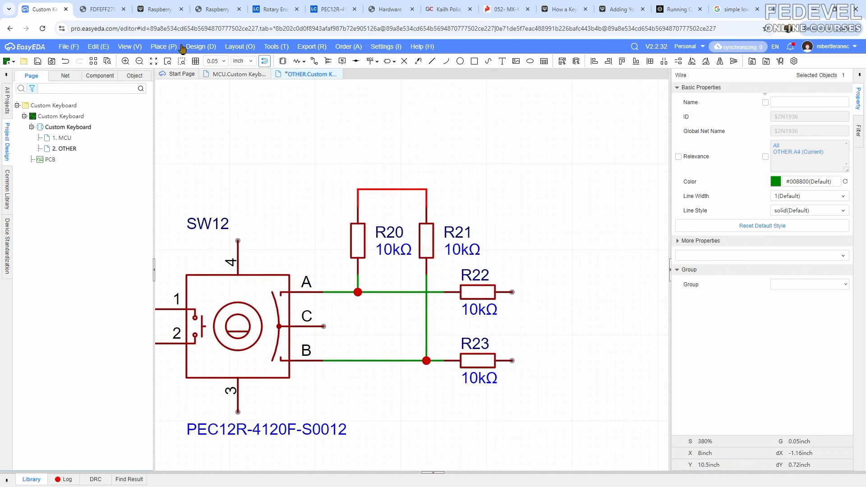
click(106, 11)
drag(688, 252, 673, 243)
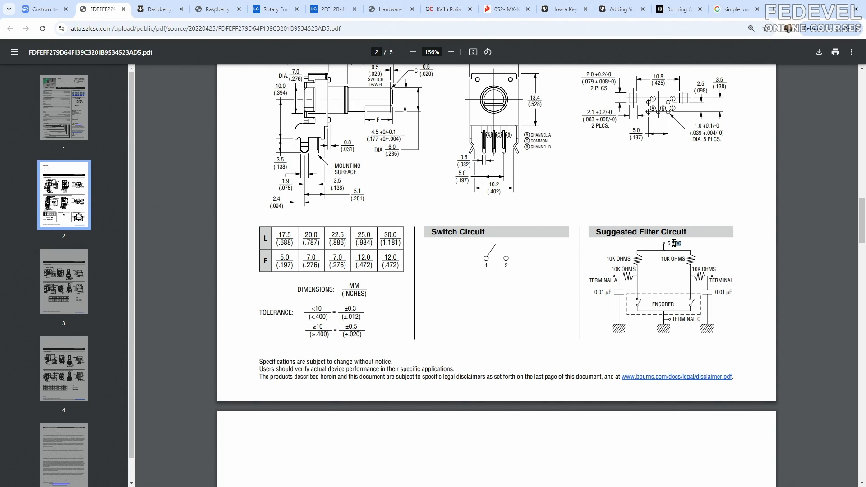
click(44, 10)
click(218, 73)
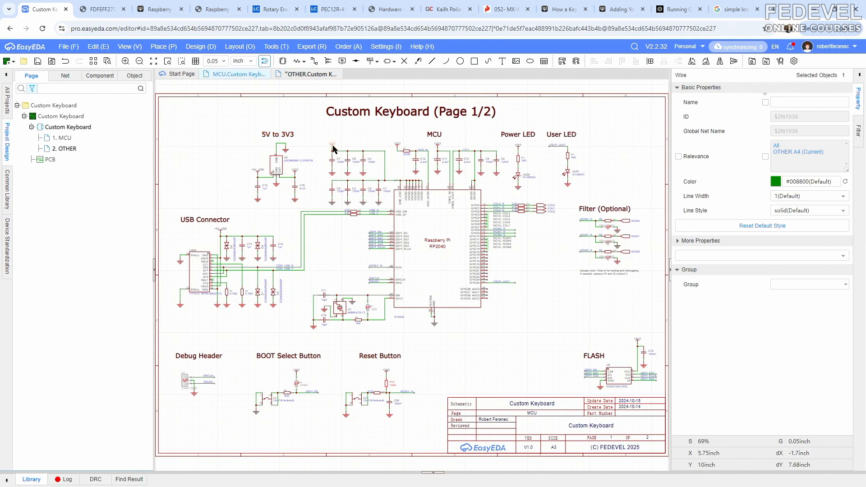
click(333, 149)
right_click(333, 148)
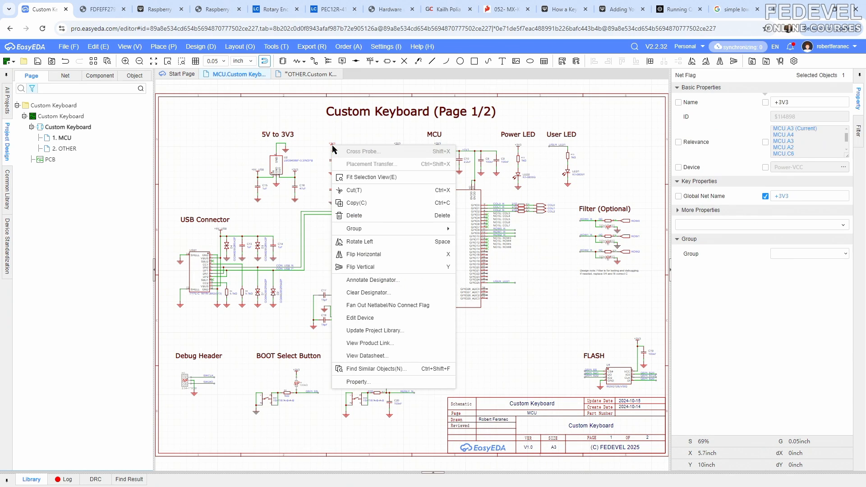
click(362, 202)
- Paste the +3V3 flag above R21 on the OTHER page and wire it to the line joining R20 and R21
click(309, 74)
right_click(378, 130)
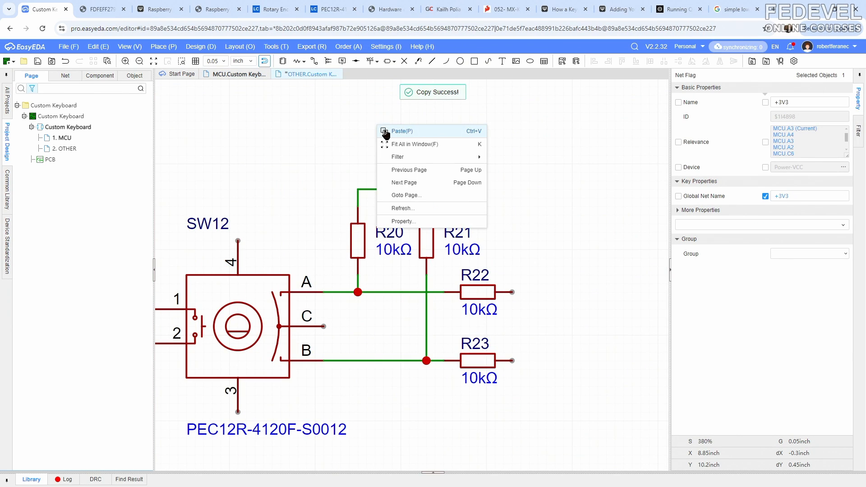
click(386, 131)
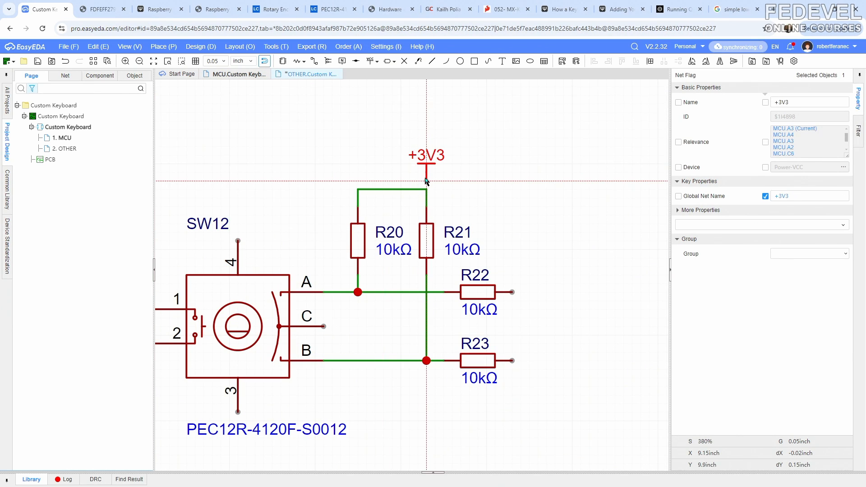
click(426, 180)
key(alt+w)
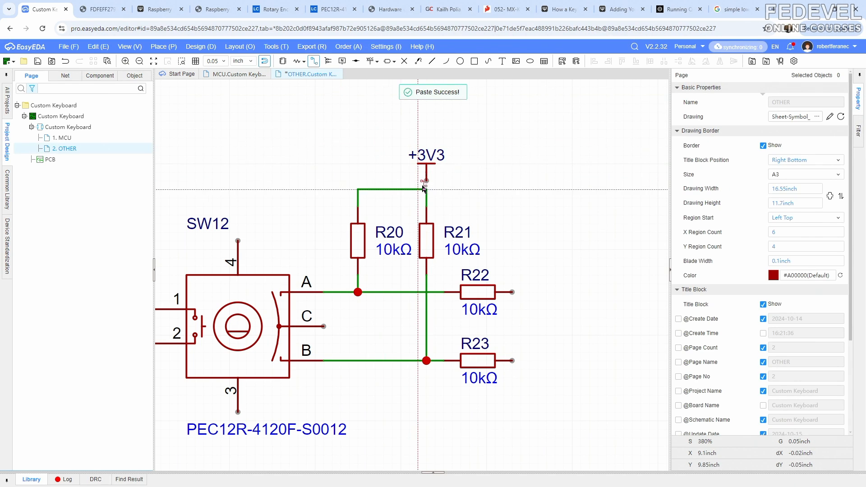
click(426, 181)
click(427, 190)
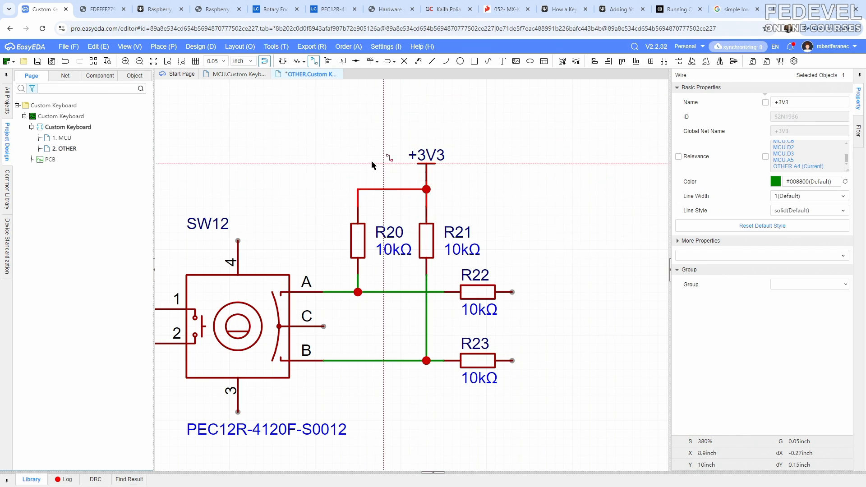
- Draw horizontal wires about 0.7 inch long from the free ends of R22 and R23, both ending at the same distance from the encoder
scroll(406, 176, down, 3)
scroll(469, 232, up, 3)
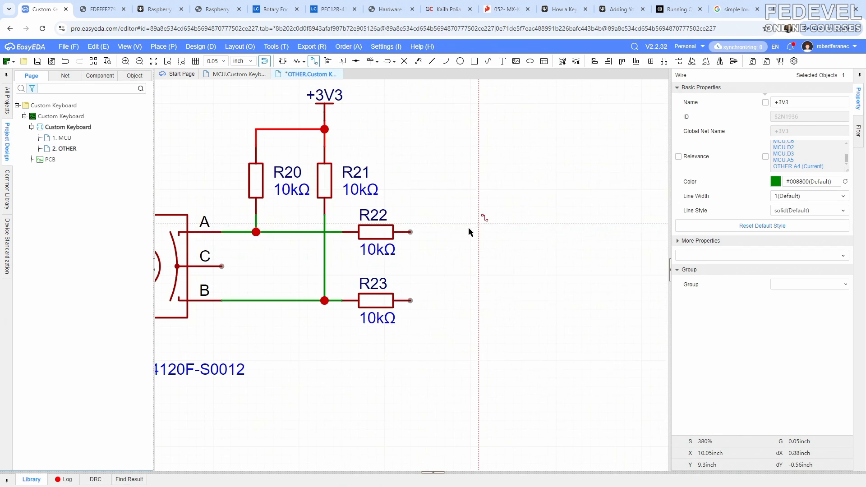
click(410, 232)
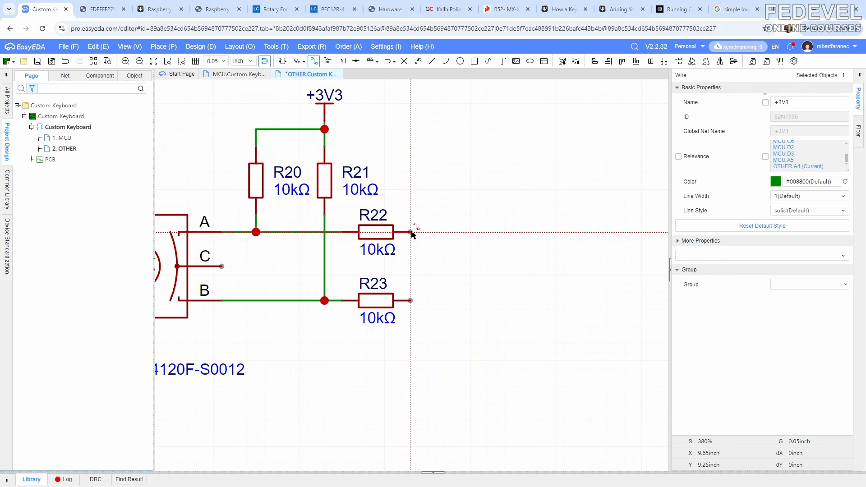
double_click(530, 232)
click(411, 301)
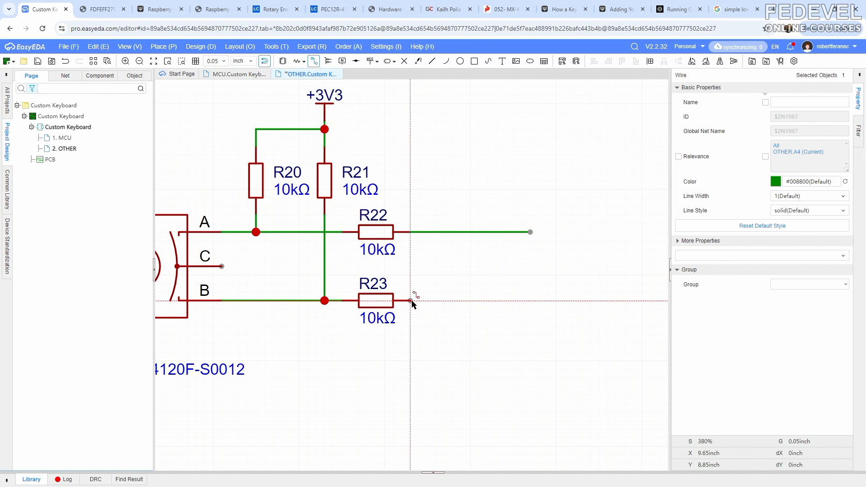
double_click(530, 301)
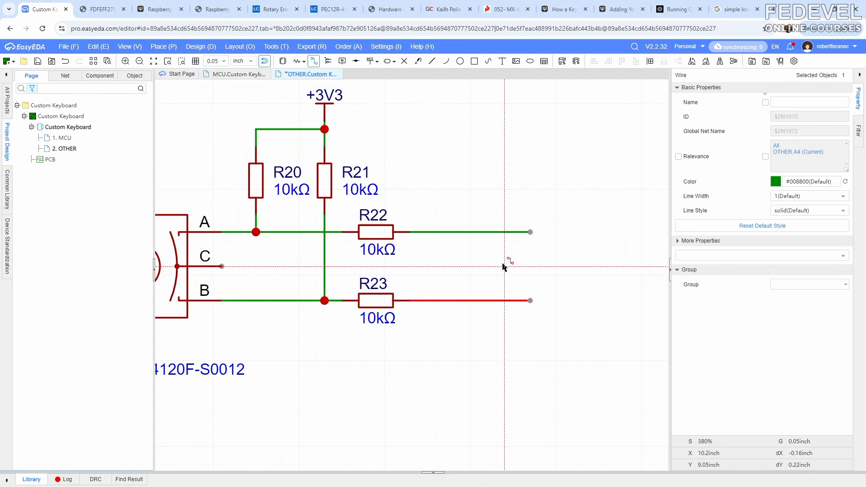
key(Escape)
- Check the filter capacitor value in the encoder datasheet, and save the schematic with the whole OTHER page in view
scroll(549, 264, down, 3)
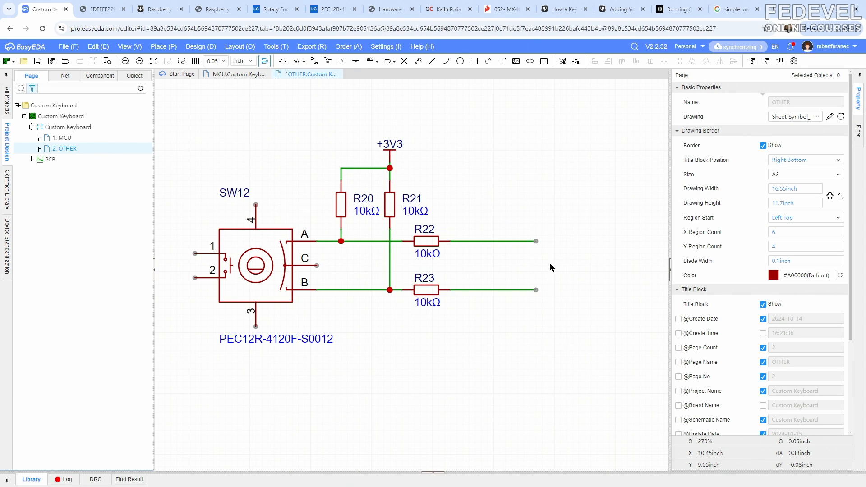
click(107, 9)
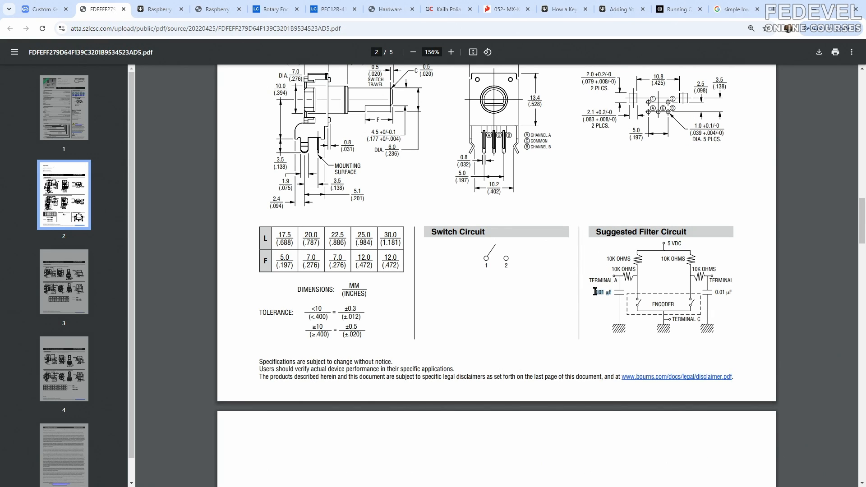
click(45, 9)
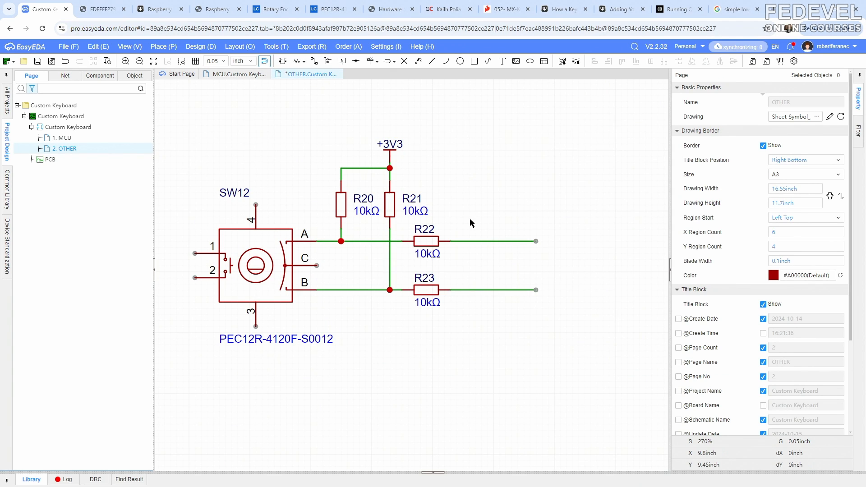
click(121, 48)
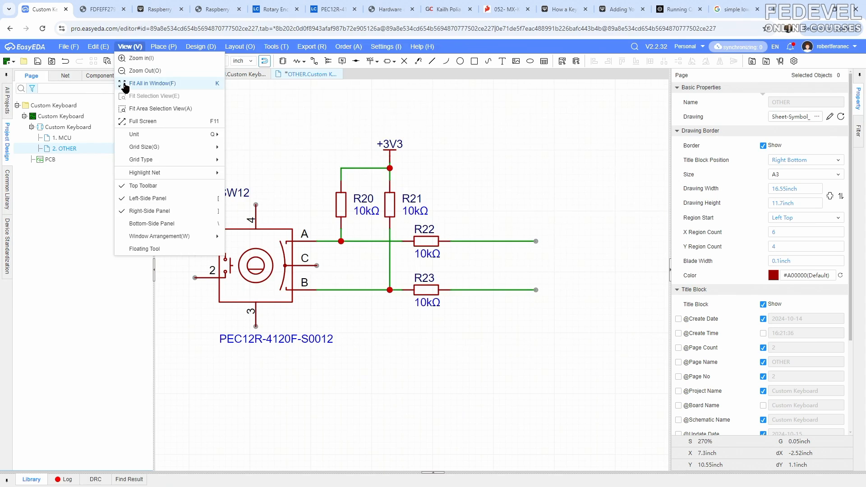
click(140, 83)
click(38, 62)
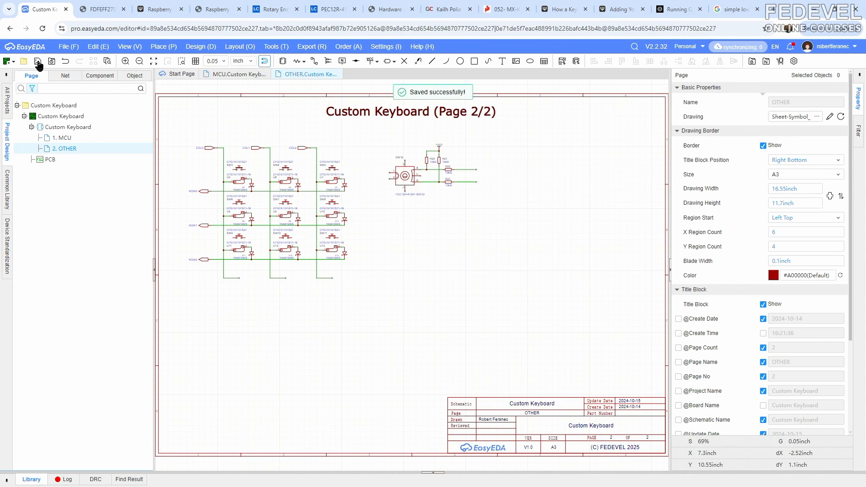
- Search LCSC for "10nf 0402" and open the Multilayer Ceramic Capacitors MLCC - SMD/SMT category
click(284, 10)
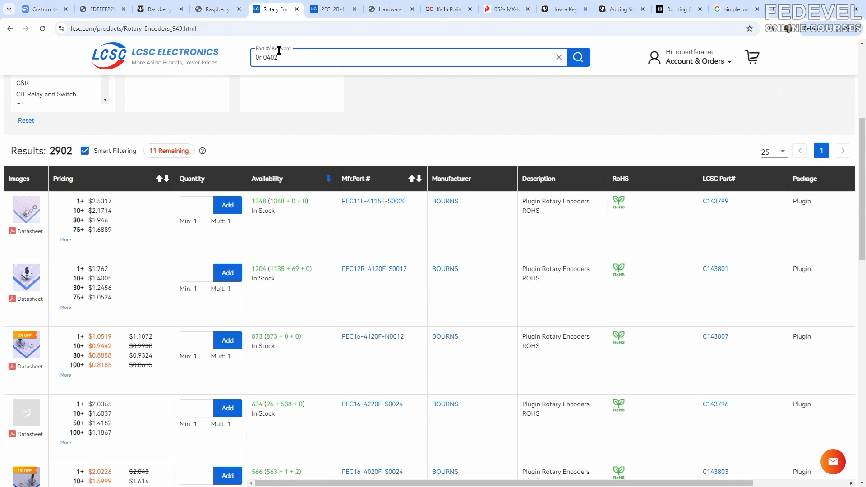
drag(263, 56, 237, 60)
click(577, 58)
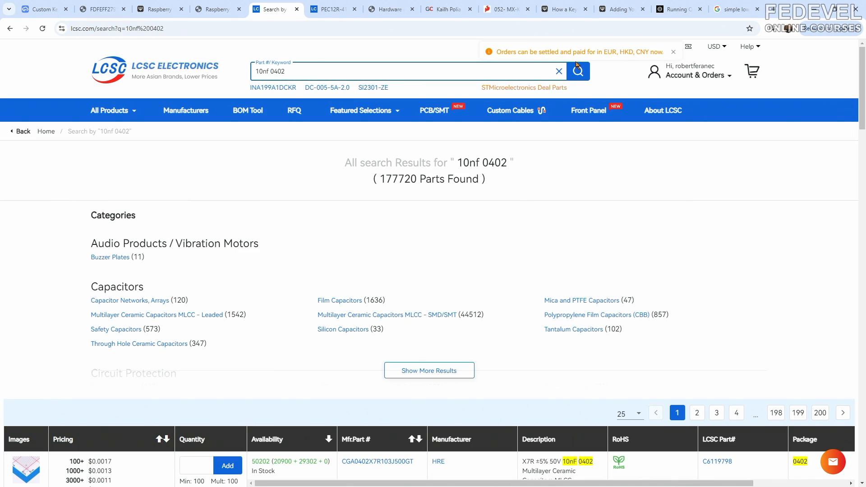
click(401, 314)
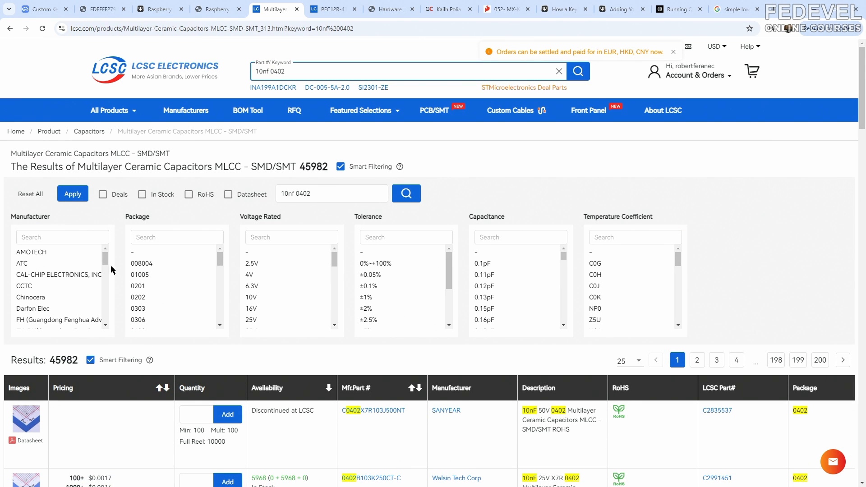
- Filter the capacitors to Samsung Electro-Mechanics, package 0402, capacitance 10nF and in-stock parts only
scroll(111, 266, down, 10)
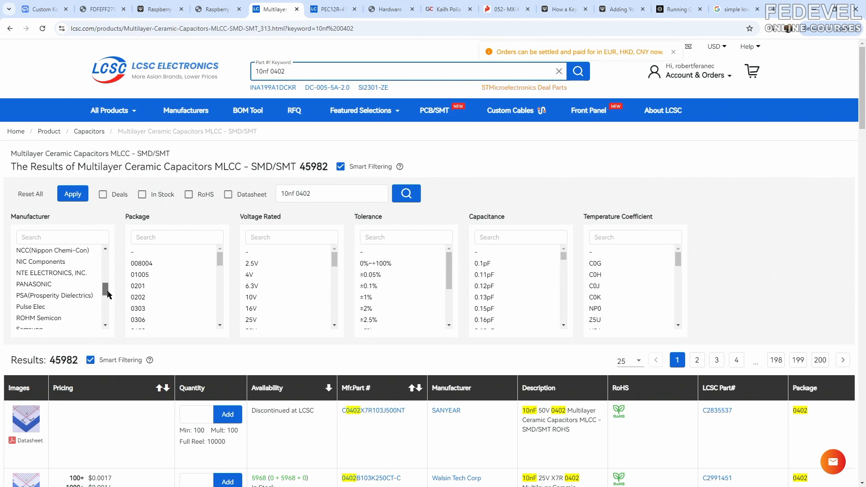
scroll(90, 291, down, 3)
click(79, 293)
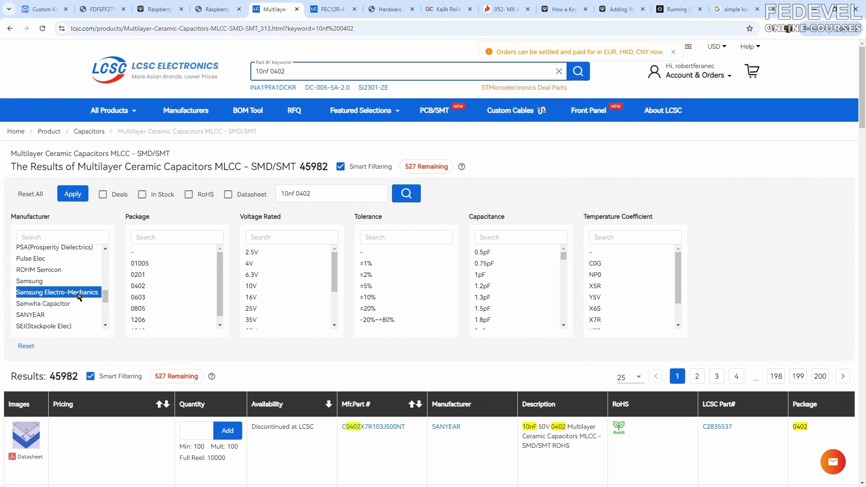
click(140, 288)
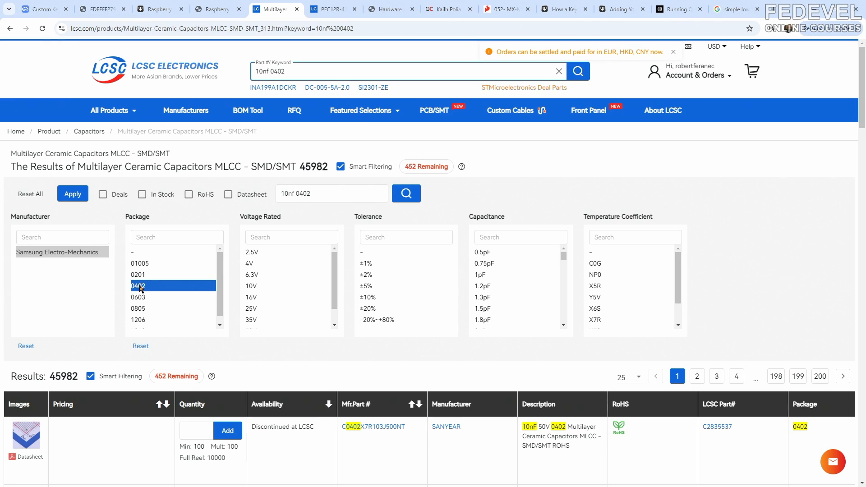
click(541, 236)
text(10)
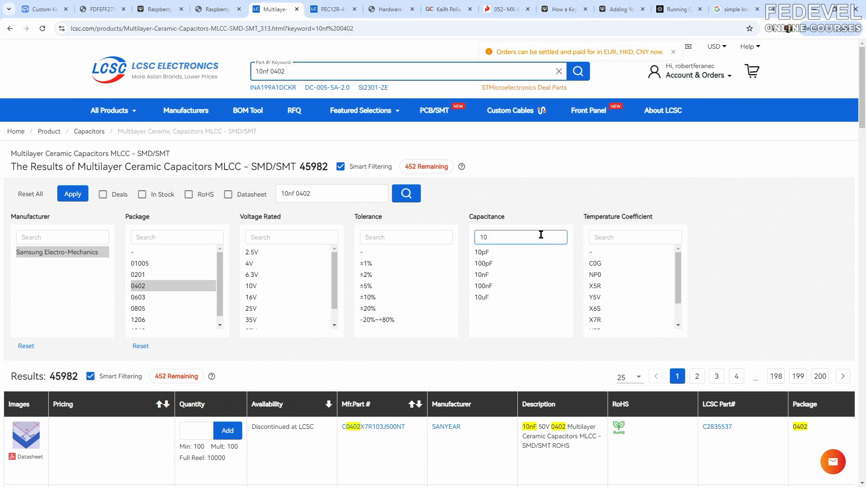
click(486, 276)
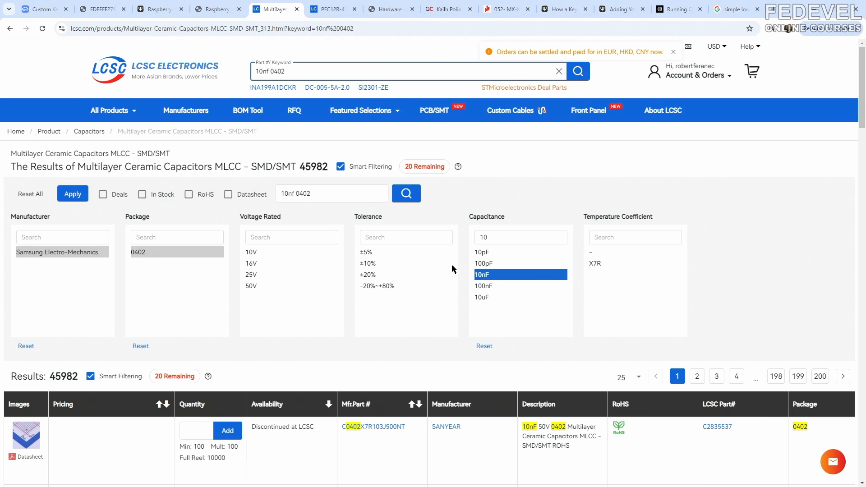
click(142, 195)
click(72, 194)
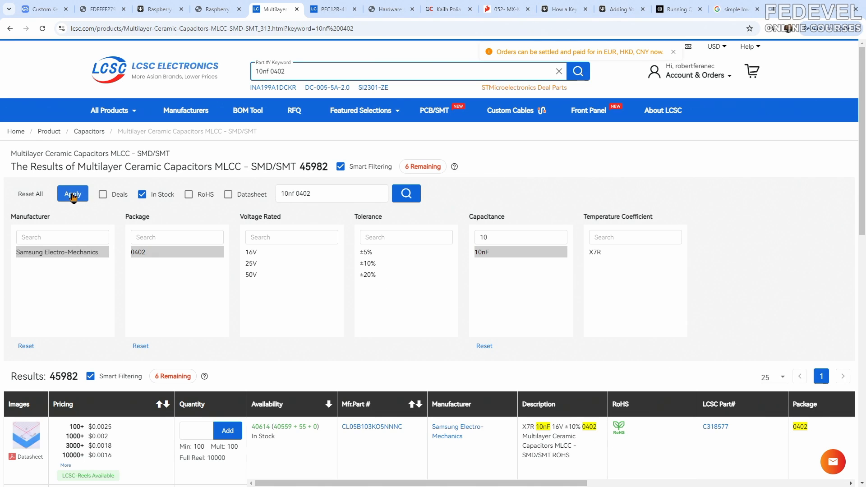
- Sort the capacitors by highest availability and open the product page of the 50V X7R part CL05B103KB5NNNC
click(329, 404)
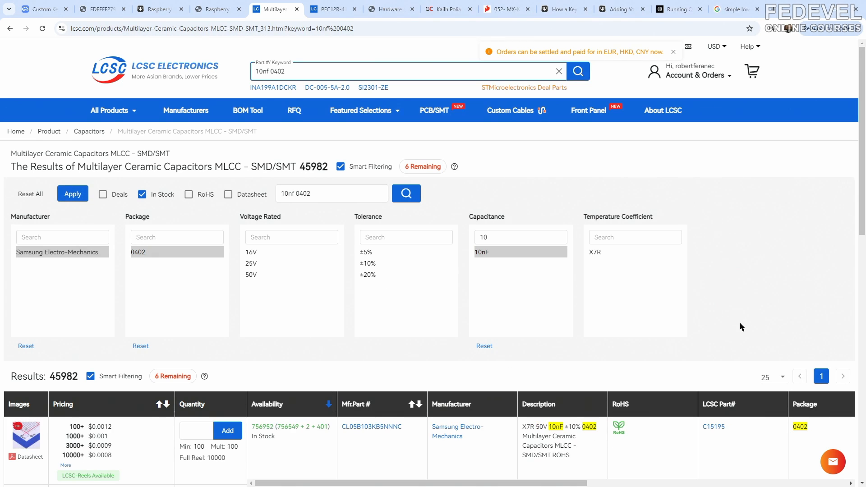
scroll(741, 326, down, 3)
scroll(741, 326, down, 1)
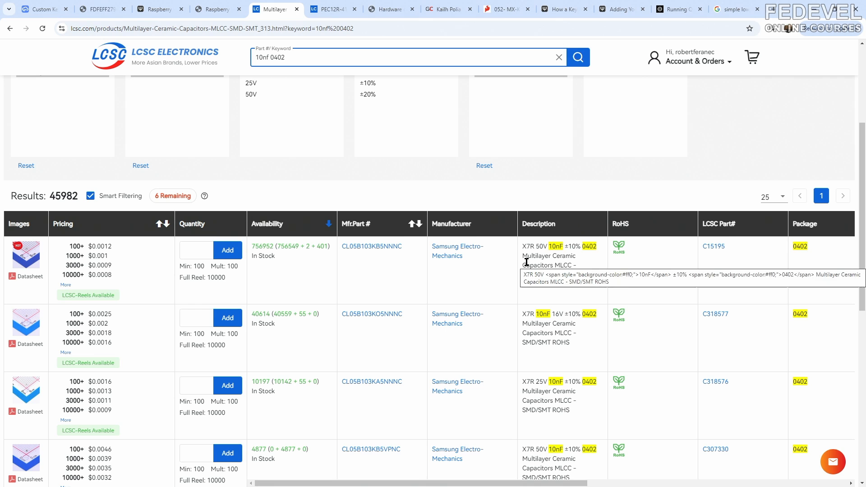
drag(524, 244, 598, 248)
click(363, 247)
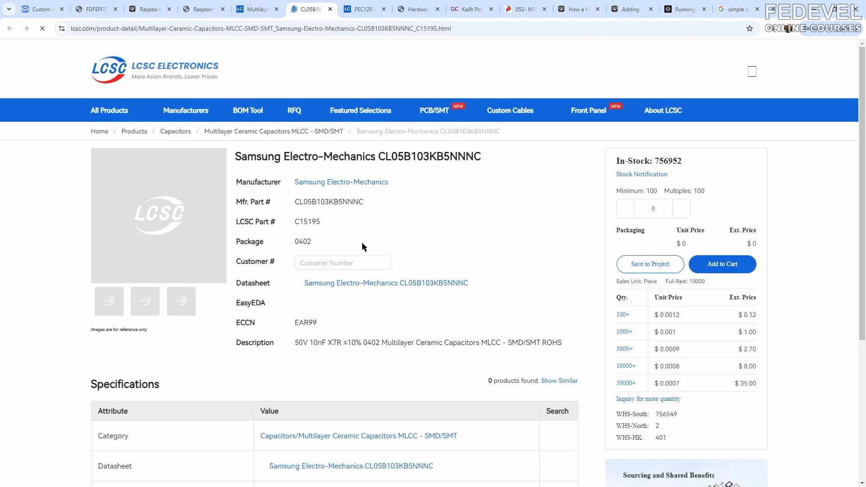
- Copy the capacitor's LCSC part number C15195 and return to the suggested filter circuit in the encoder datasheet
double_click(309, 221)
right_click(306, 220)
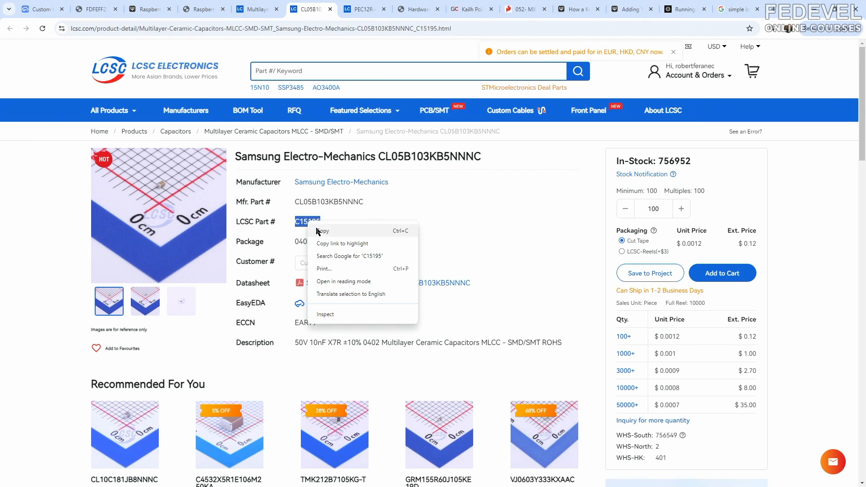
click(319, 232)
click(44, 9)
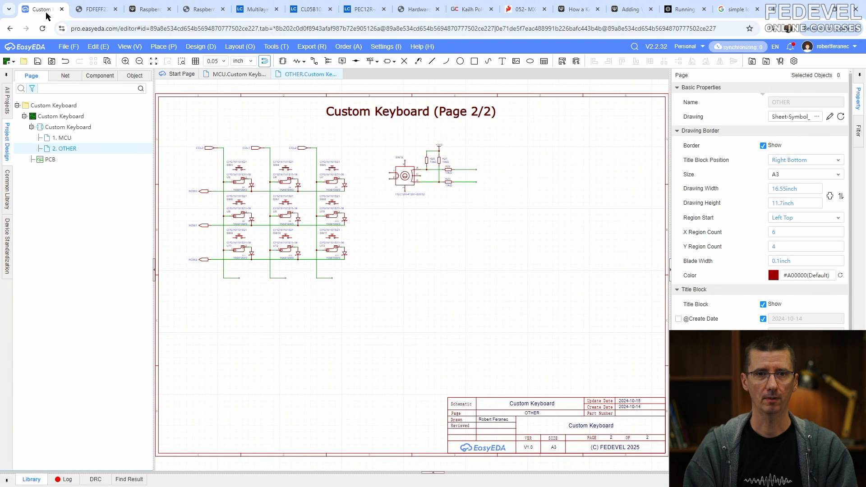
click(95, 10)
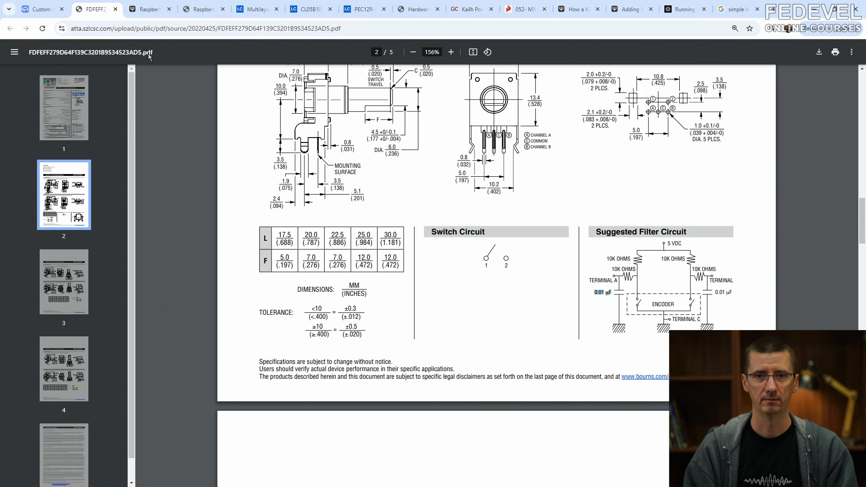
- Switch back to the schematic in EasyEDA and search the LCSC device library for part C15195
click(42, 10)
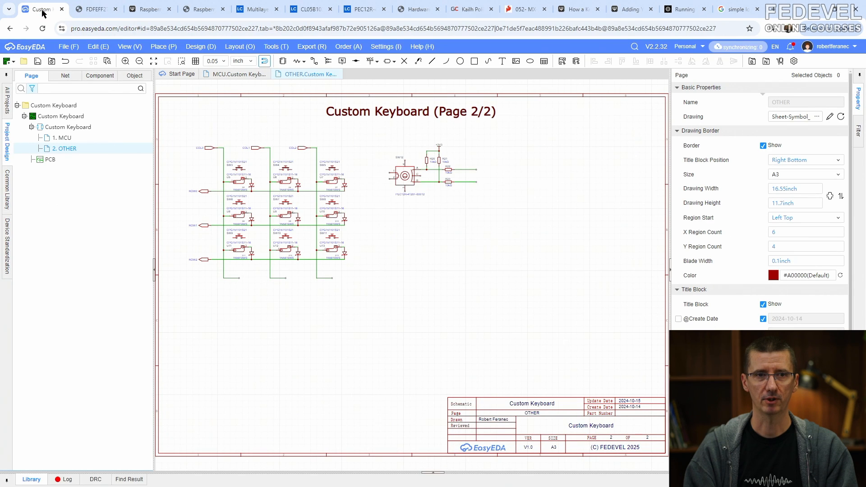
click(165, 48)
click(181, 58)
click(648, 90)
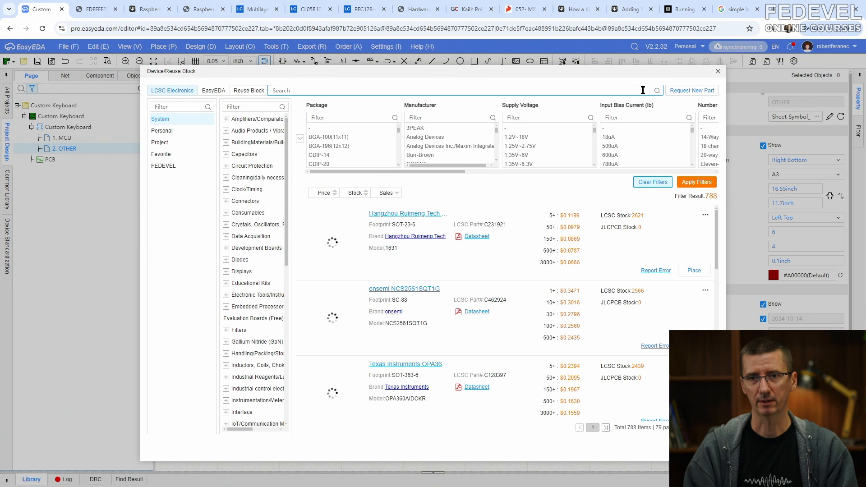
right_click(640, 89)
click(668, 178)
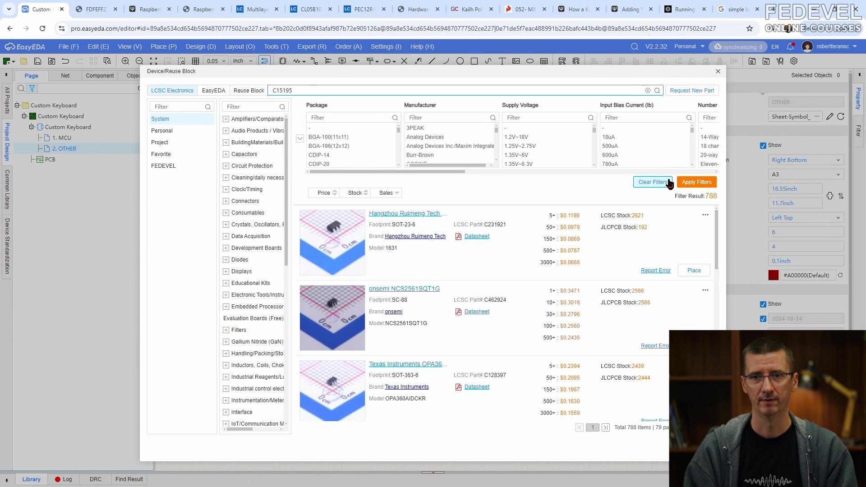
click(657, 90)
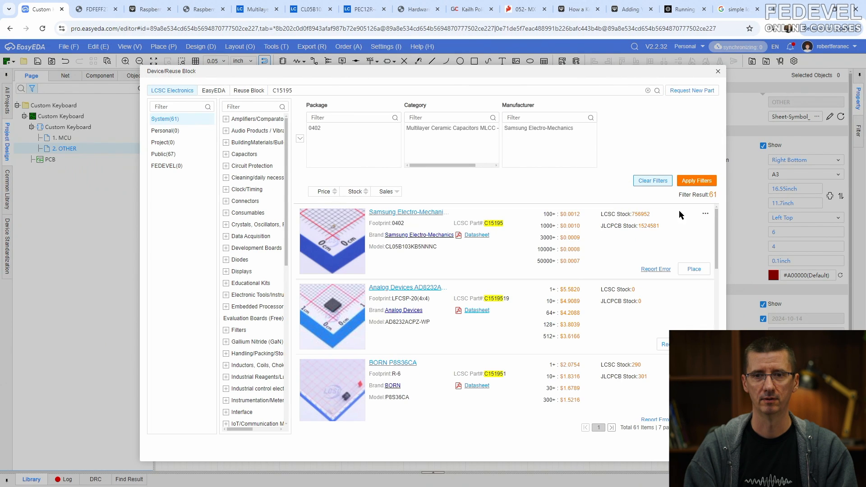
- Place two upright 10nF Samsung CL05B103KB5NNNC capacitors side by side below R23's output wire
click(694, 269)
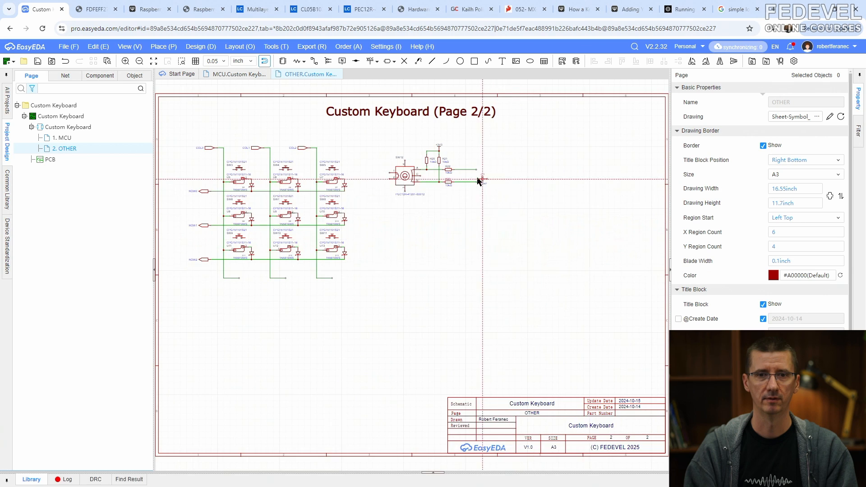
scroll(475, 179, up, 2)
key(space)
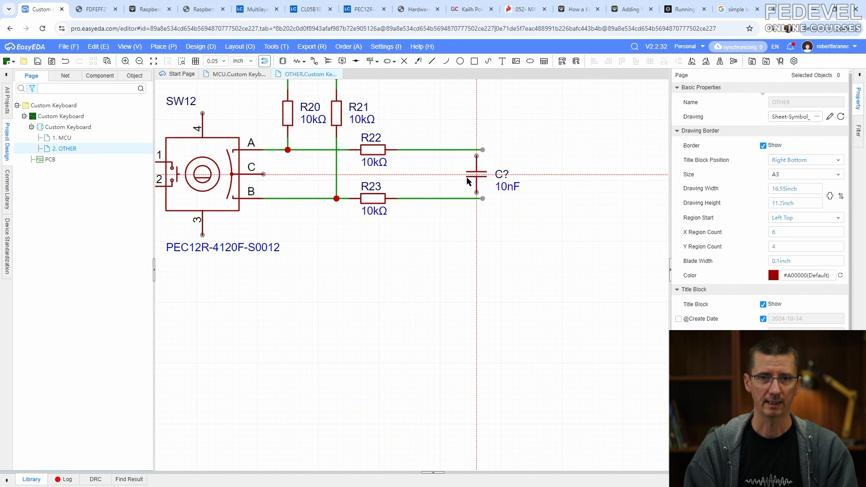
click(409, 230)
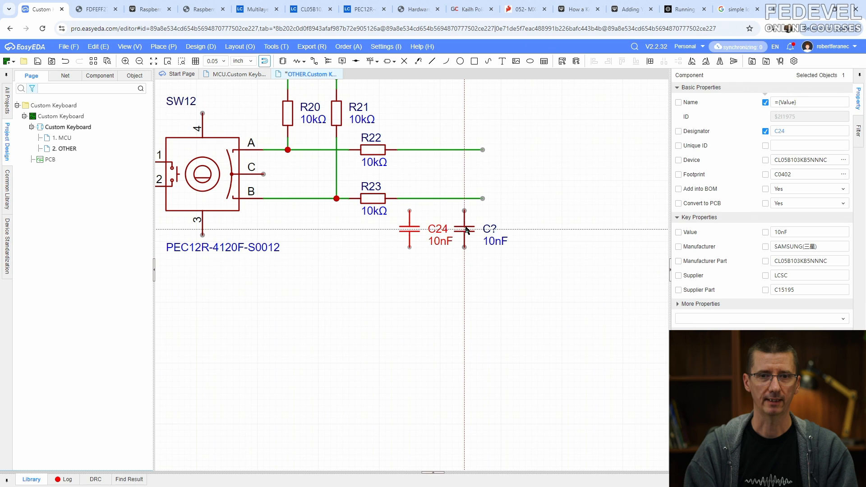
click(472, 230)
key(Escape)
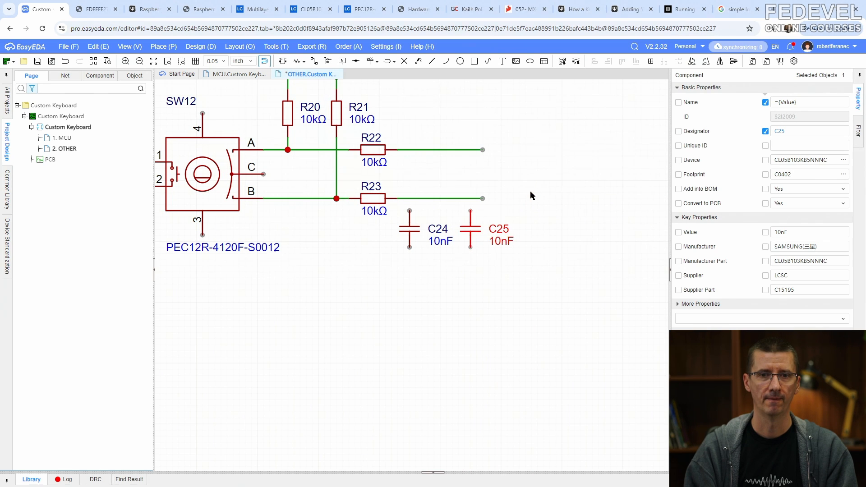
- Wire capacitor C24 up to R22's output line and capacitor C25 up to R23's output line
click(314, 61)
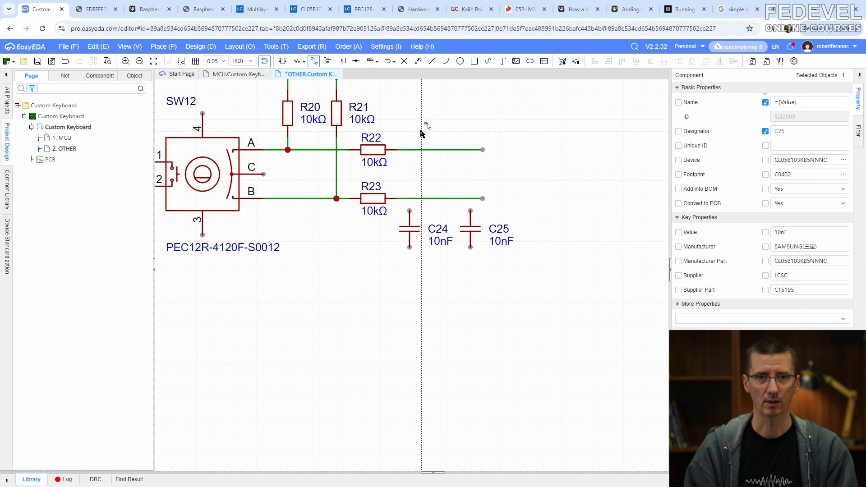
click(409, 151)
click(410, 211)
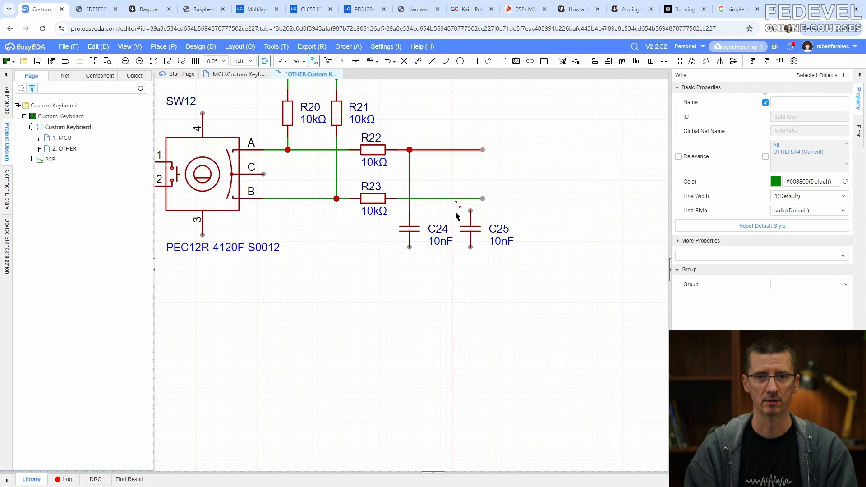
key(Escape)
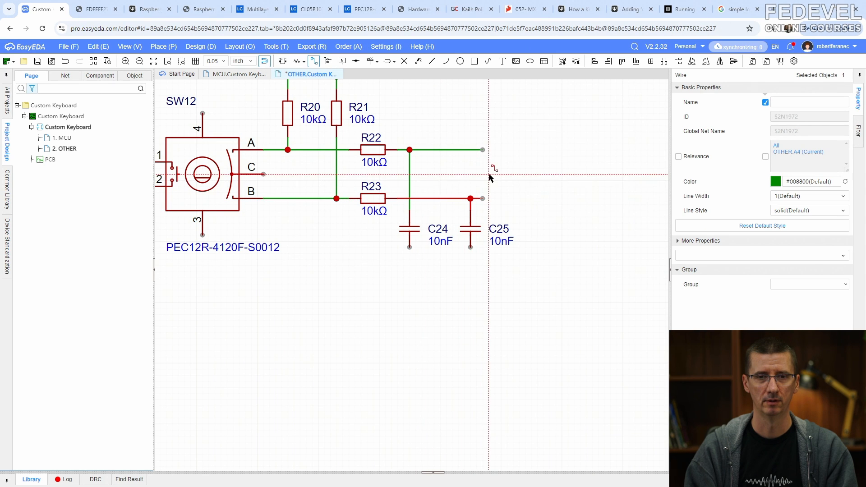
- Check the datasheet's suggested filter circuit and copy a GND flag from the MCU page for the OTHER page
click(92, 9)
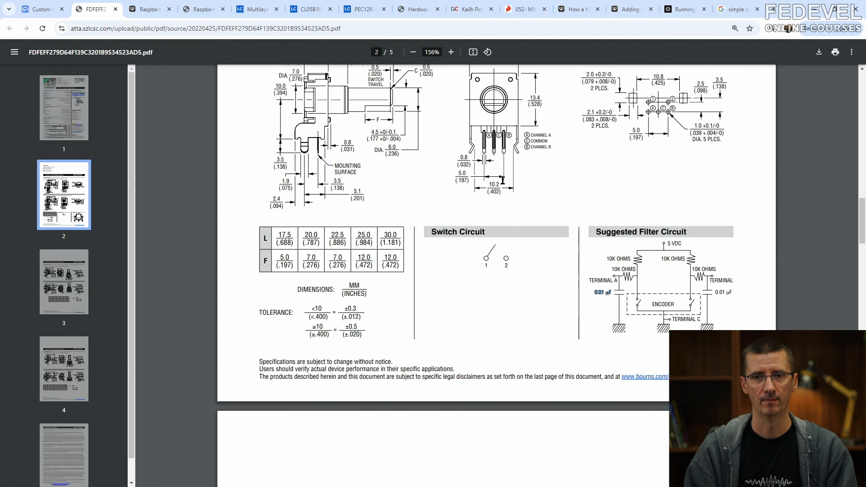
click(45, 9)
scroll(391, 279, down, 3)
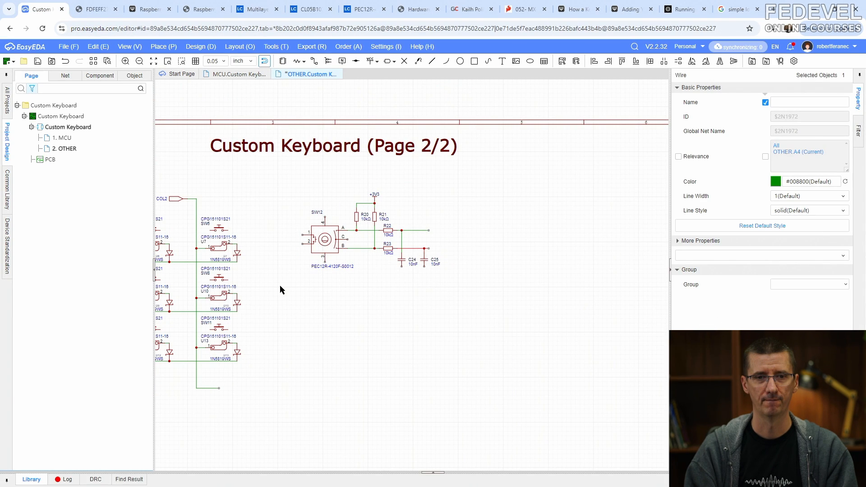
click(240, 75)
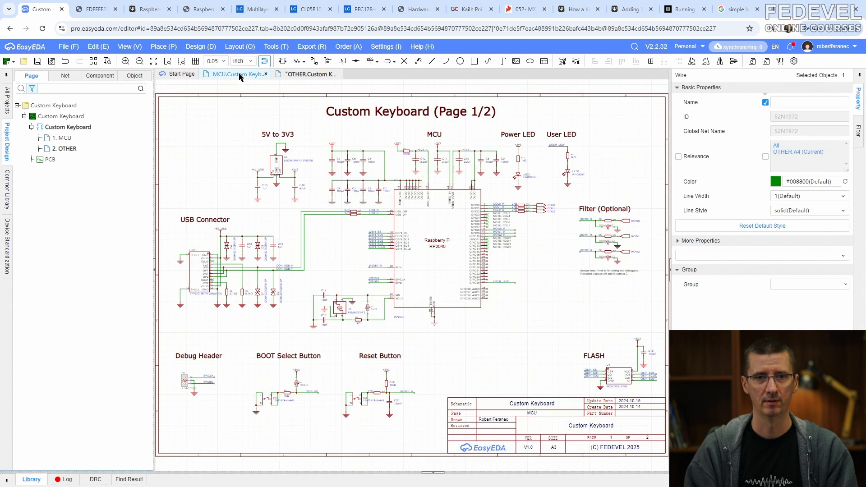
click(259, 203)
right_click(257, 201)
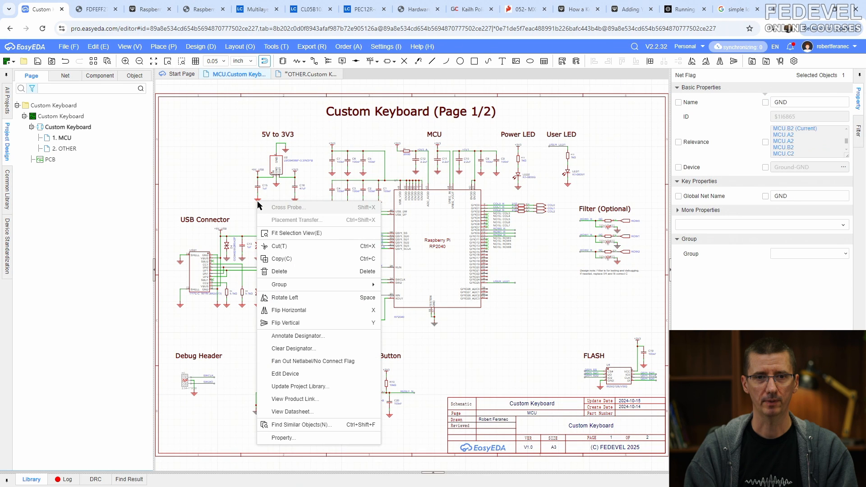
click(281, 259)
click(307, 75)
- Paste the GND flag onto encoder pin C and extend its wire down below the encoder symbol
right_click(488, 258)
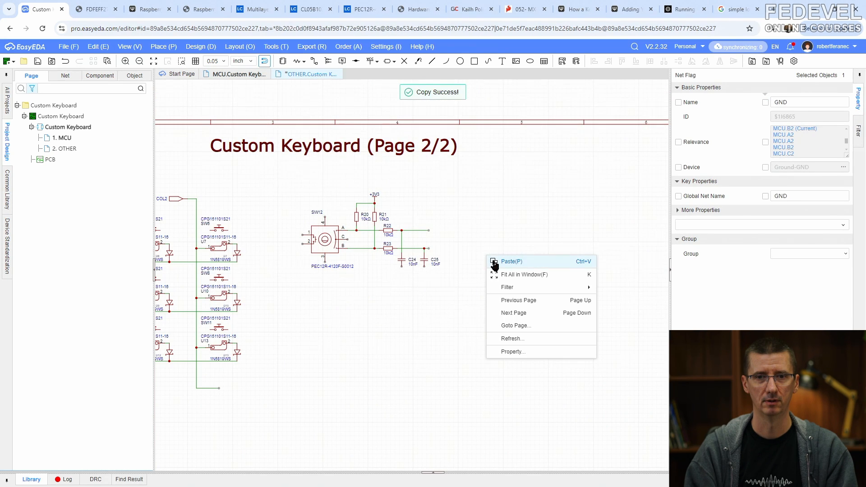
click(495, 263)
scroll(325, 286, up, 3)
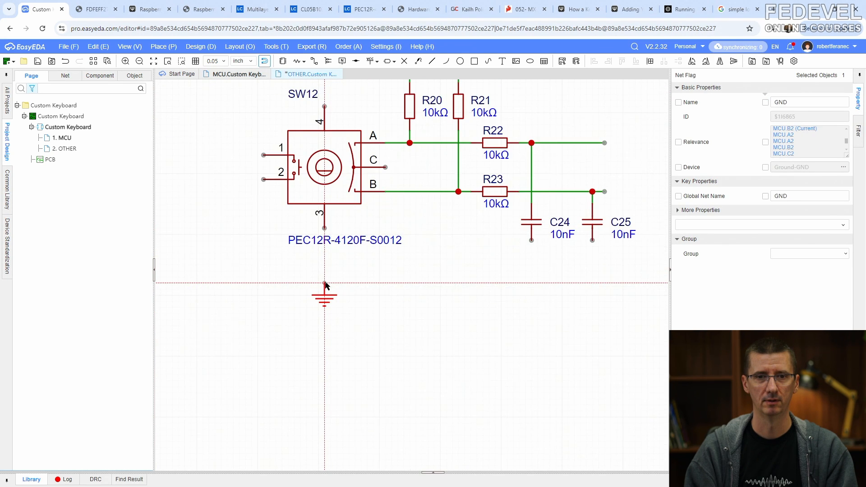
click(387, 166)
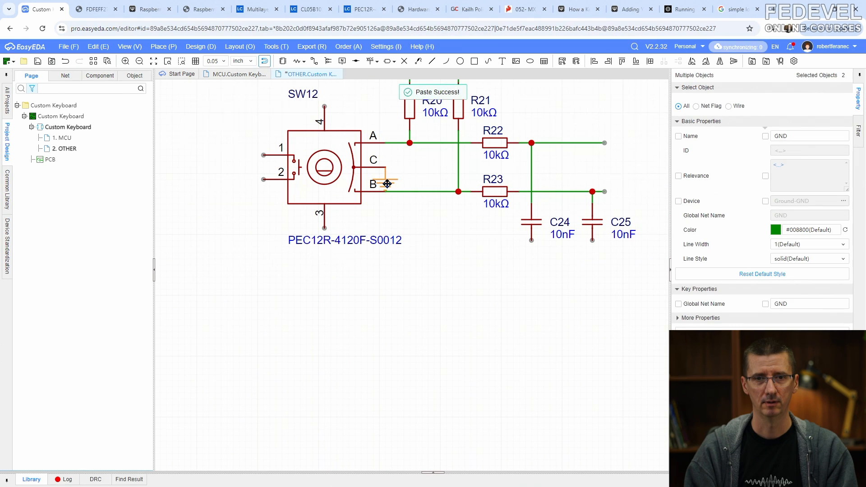
drag(386, 184, 399, 265)
- Paste GND flags below capacitors C24 and C25, lining them up with the encoder's ground symbol
click(467, 258)
right_click(466, 258)
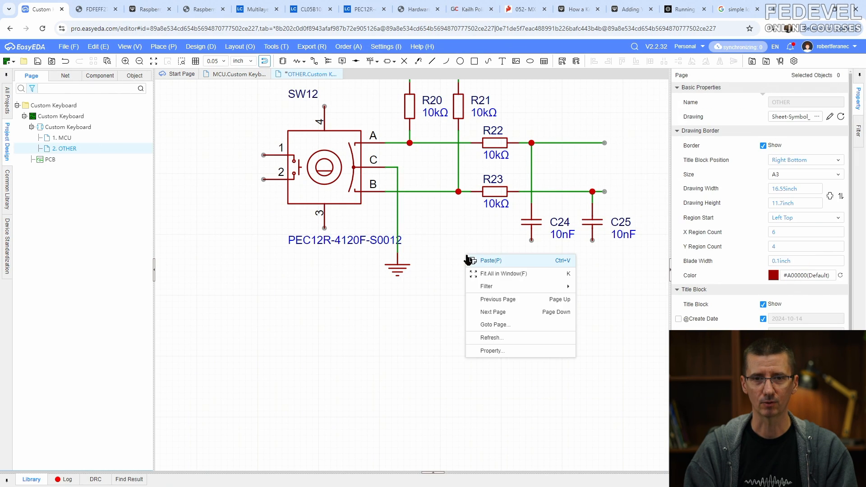
click(474, 261)
click(533, 256)
drag(532, 256, 532, 269)
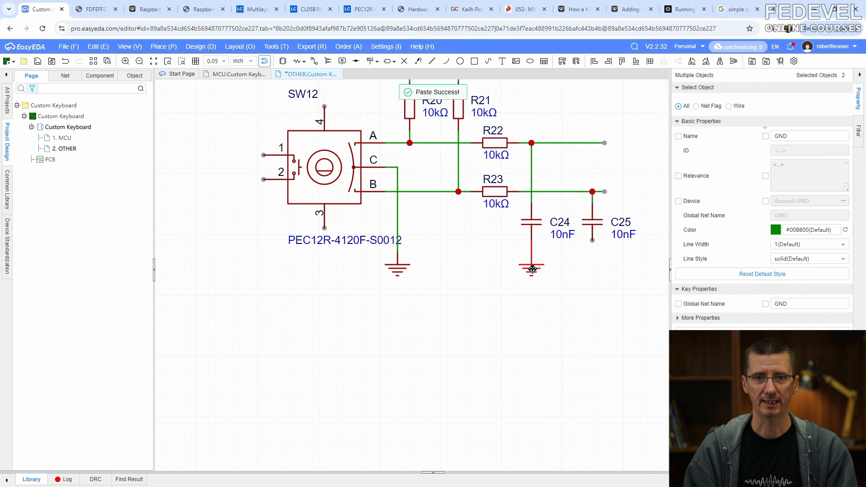
right_click(550, 277)
click(561, 281)
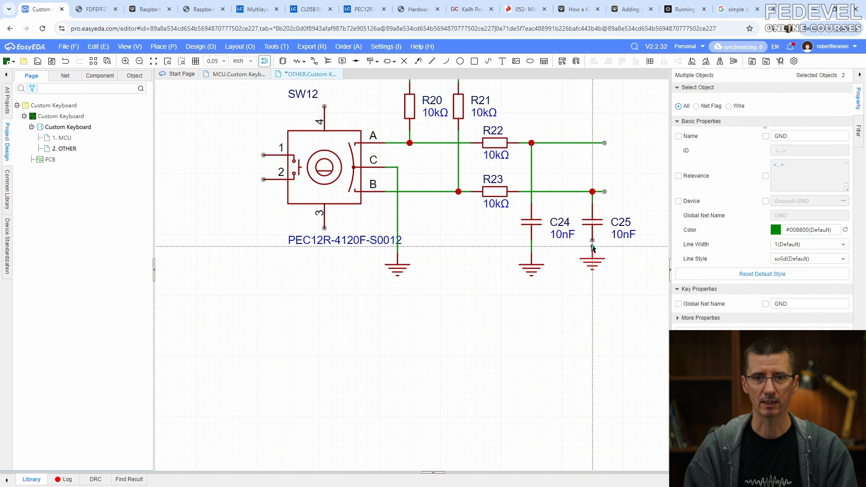
click(592, 267)
click(467, 297)
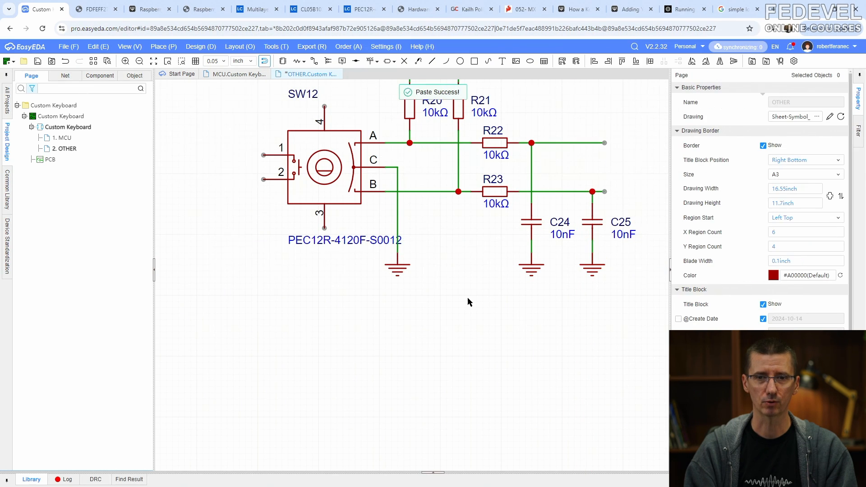
- Copy the 2.2uF capacitor C12 with its GND connection from the MCU page to the OTHER page, above the filter outputs
scroll(467, 297, down, 1)
right_drag(515, 138, 495, 214)
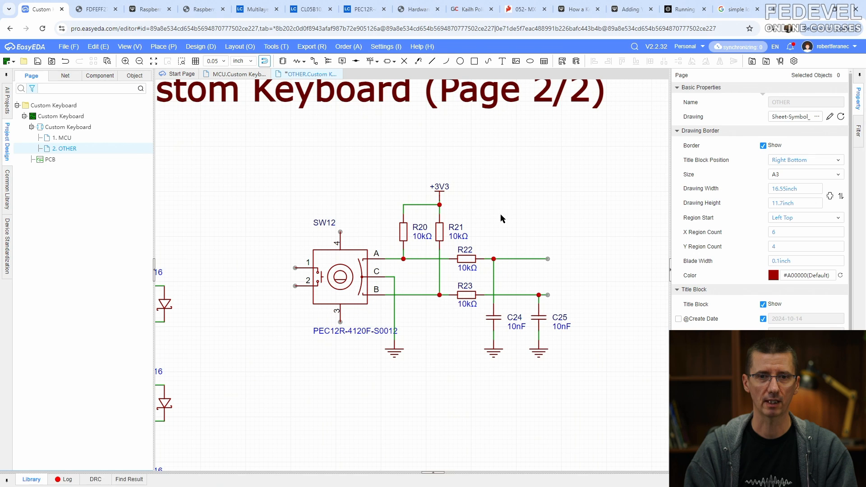
click(237, 74)
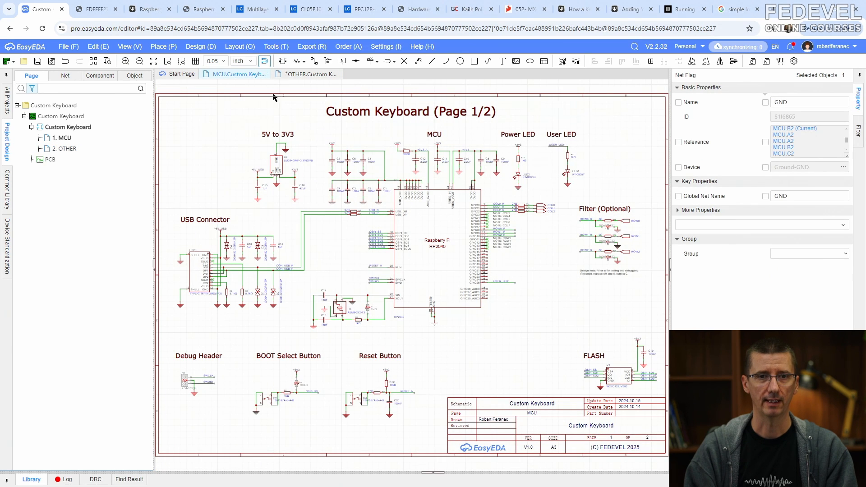
ctrl+click(411, 162)
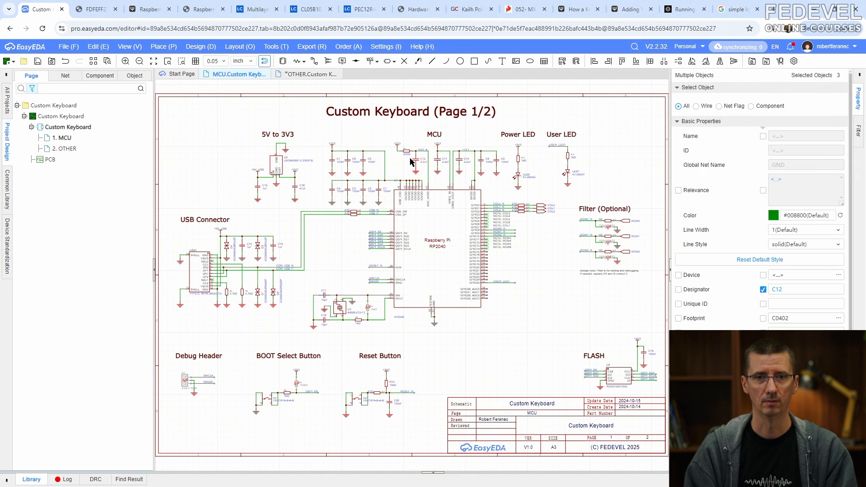
right_click(415, 159)
click(439, 221)
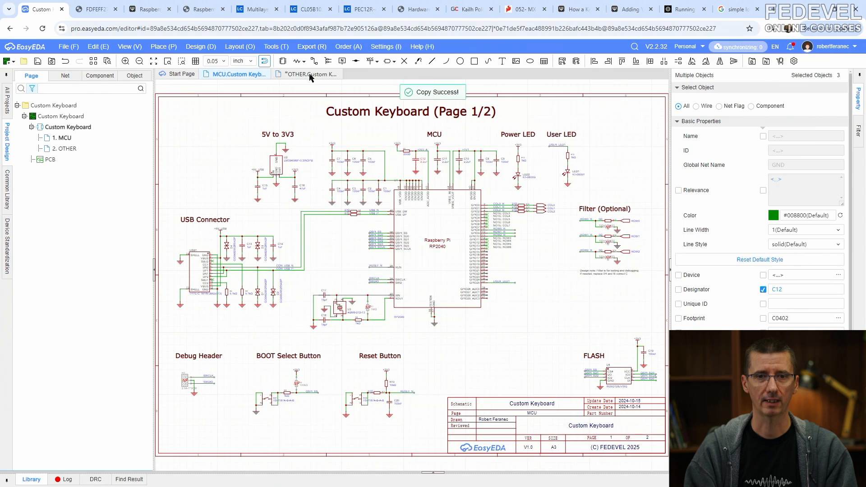
click(309, 75)
right_click(461, 152)
click(476, 157)
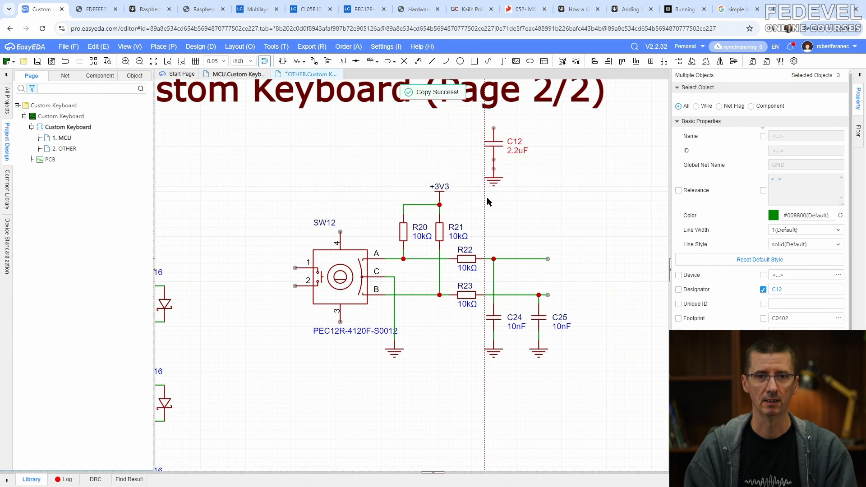
click(530, 254)
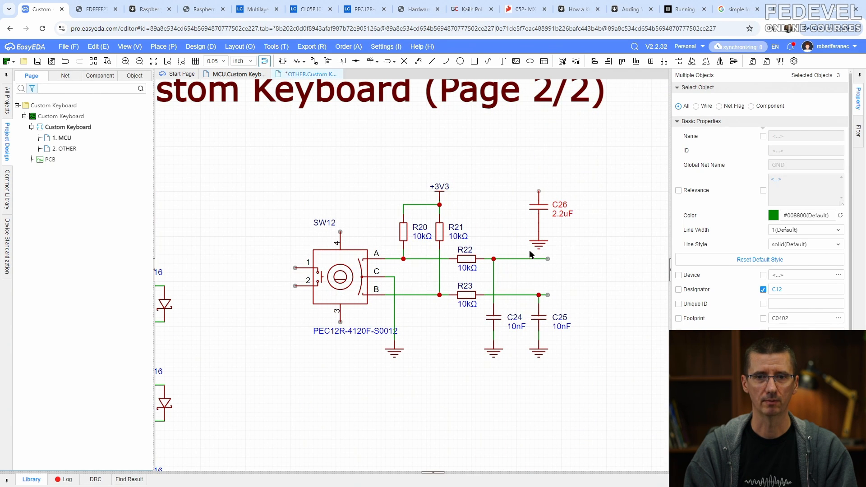
- Draw a short wire stub upward from the upper pin of the 2.2uF capacitor
click(314, 64)
scroll(521, 169, up, 2)
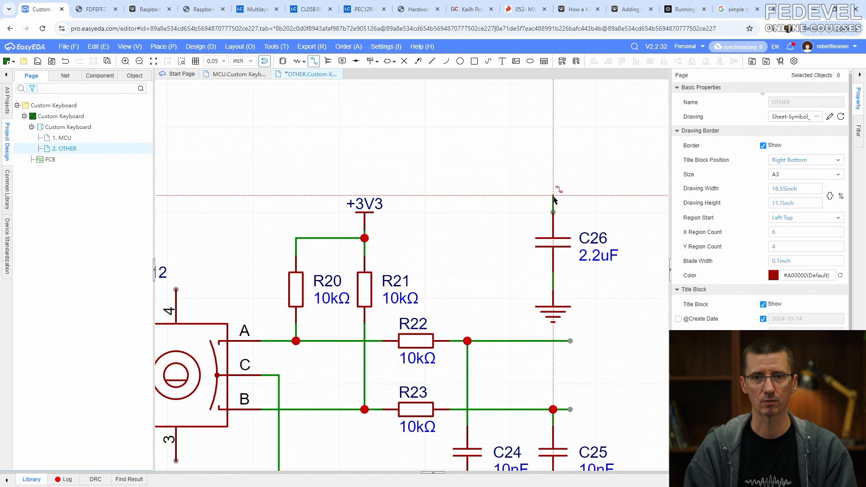
double_click(553, 196)
right_click(501, 169)
- Copy the +3V3 flag above R21 and paste it onto the wire stub above the 2.2uF capacitor
click(363, 216)
right_click(364, 216)
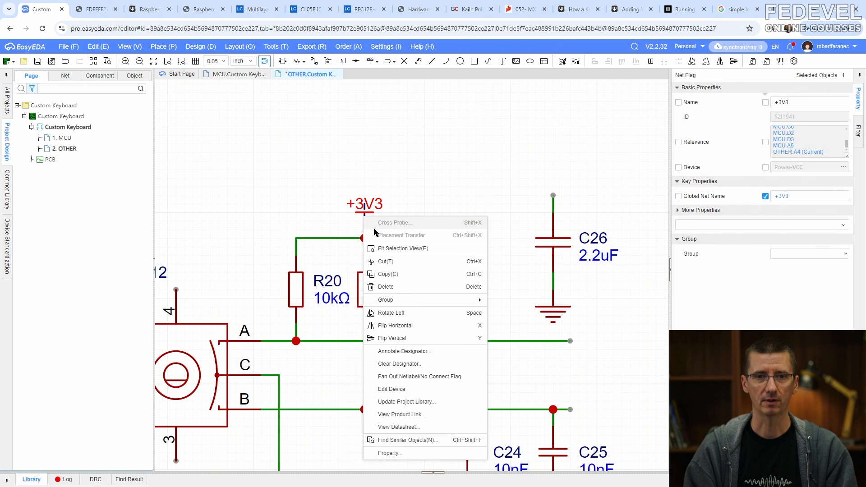
click(395, 274)
right_click(436, 204)
click(449, 211)
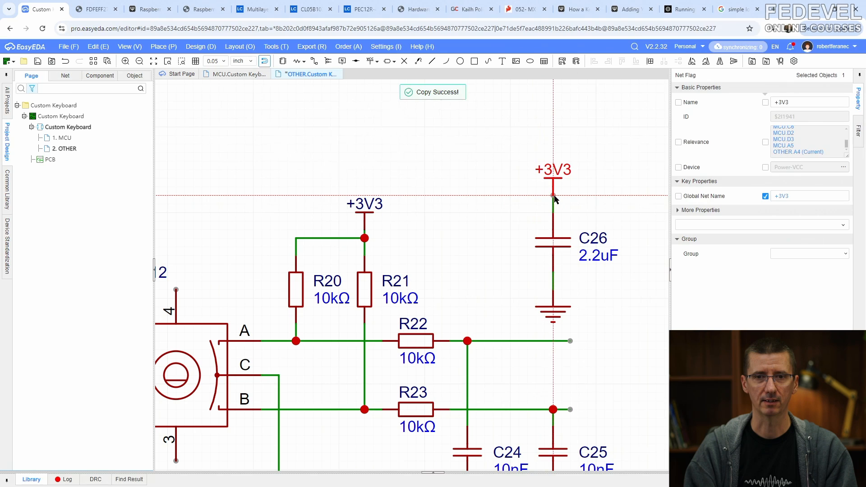
click(555, 199)
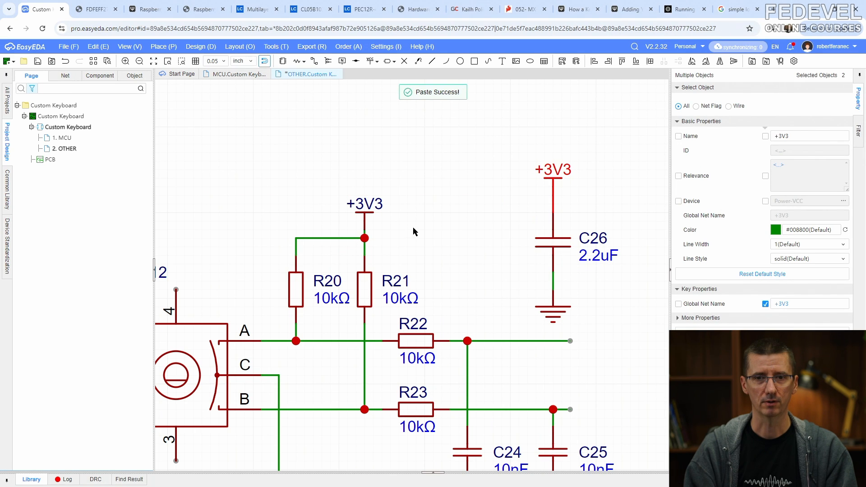
- Move the +3V3 flag above R21 slightly upward, away from the resistor junction
scroll(365, 222, down, 1)
click(433, 228)
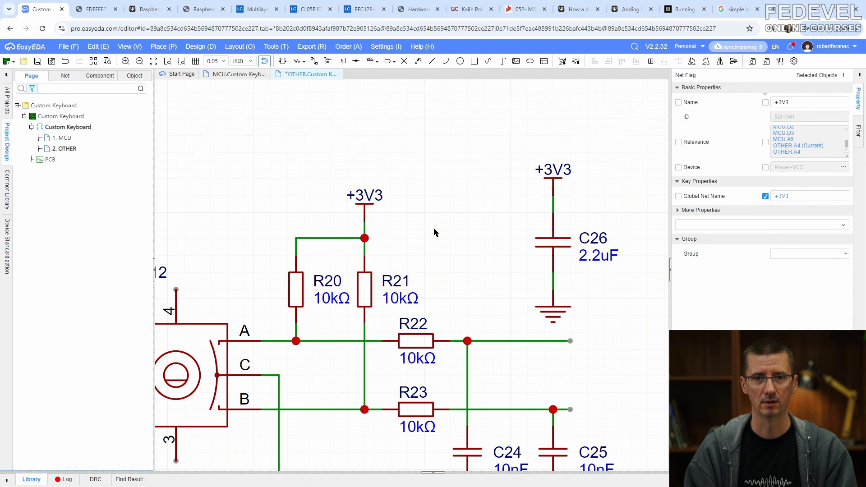
scroll(458, 189, down, 3)
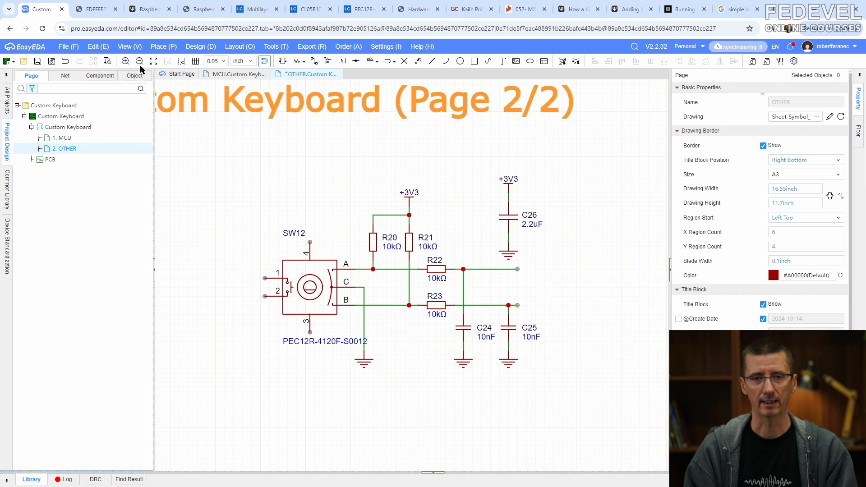
click(130, 46)
click(139, 84)
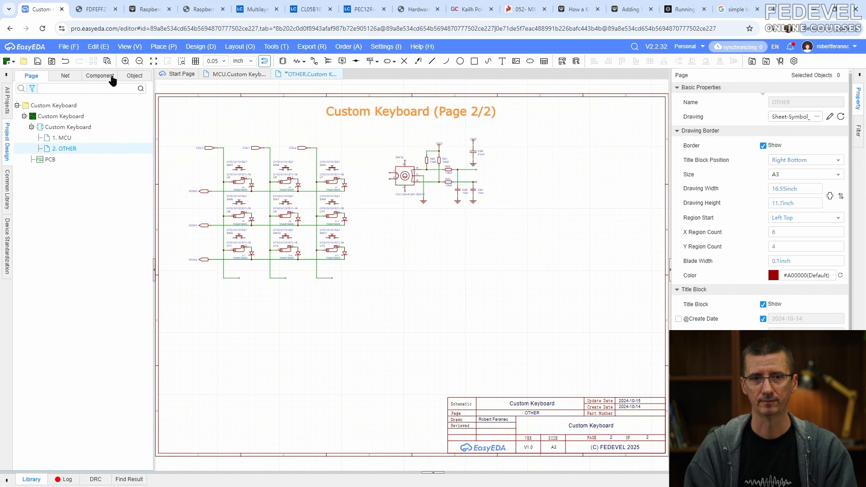
- Draw a short wire below the switch matrix, starting beside the first column's stub, running right and bending down
click(39, 64)
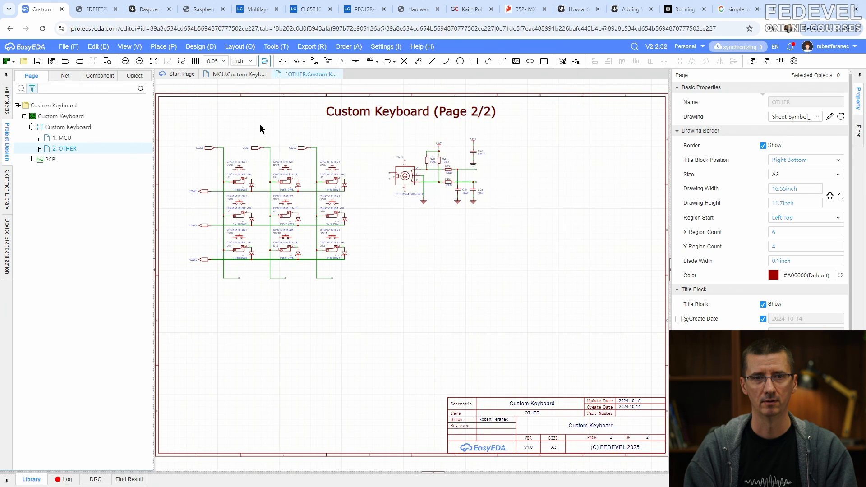
scroll(389, 162, up, 6)
scroll(399, 235, down, 8)
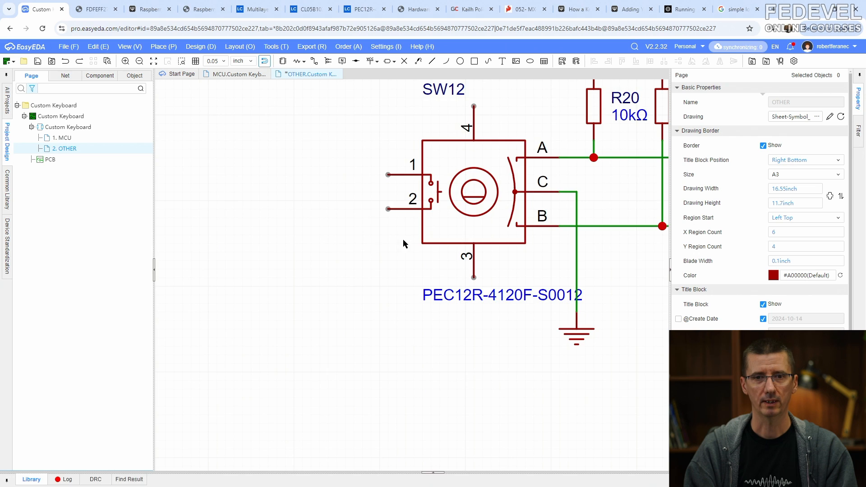
scroll(268, 314, up, 2)
scroll(268, 313, up, 2)
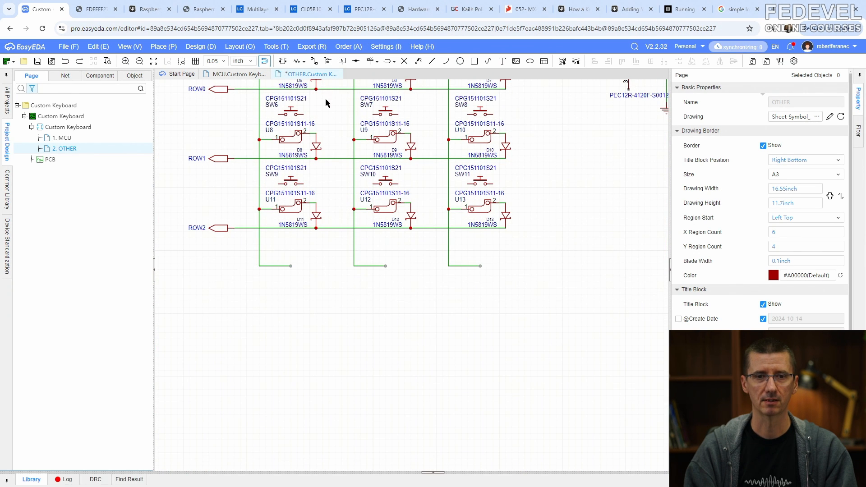
key(alt+w)
scroll(299, 266, up, 3)
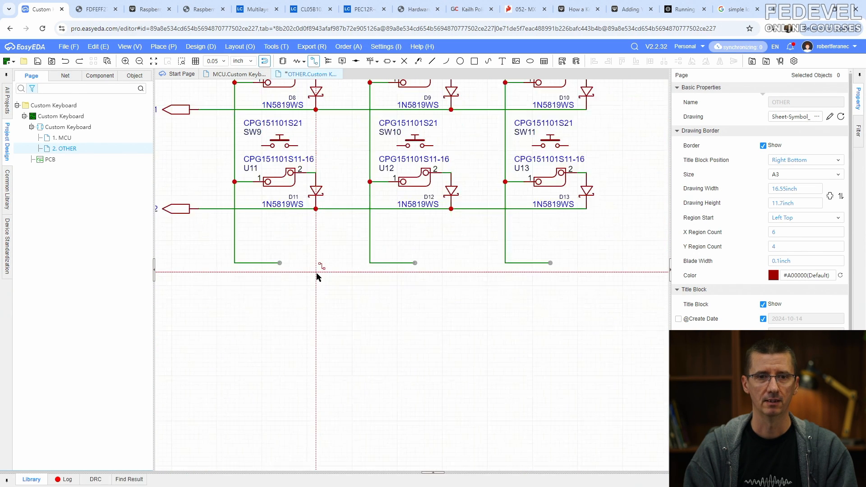
click(297, 260)
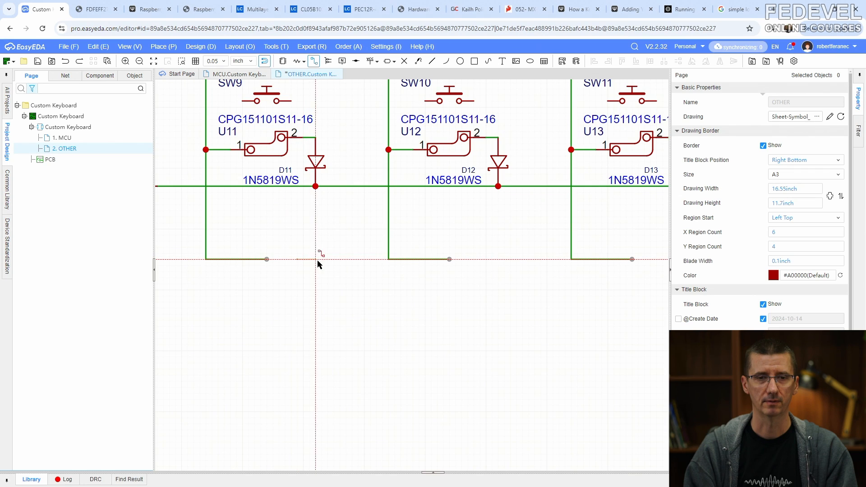
double_click(358, 272)
- Copy the 1N5819WS diode D11 and paste it onto the downward end of the new wire below the matrix
click(318, 166)
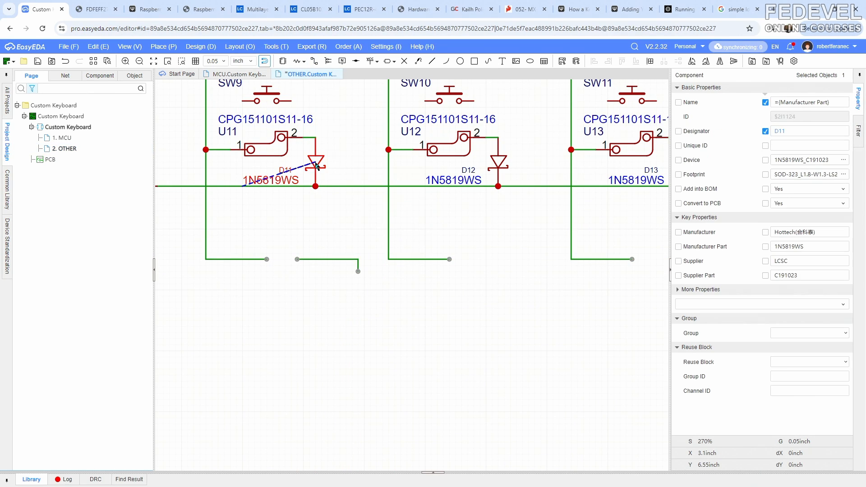
right_click(317, 166)
click(346, 222)
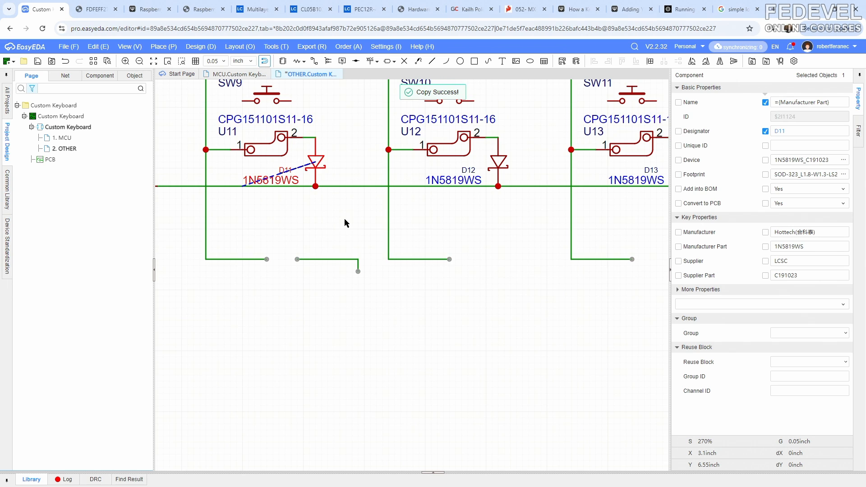
right_click(346, 222)
click(367, 225)
click(358, 298)
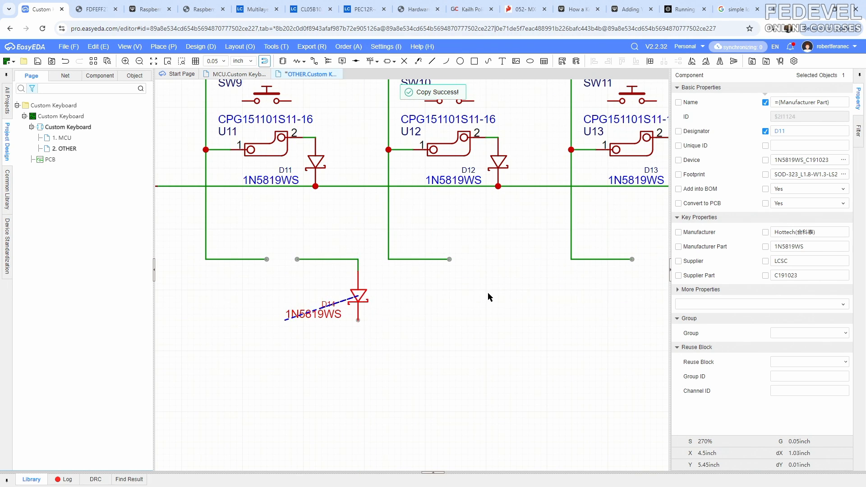
- Copy the ROW2 net port and paste it directly below the original, level with the new diode's lower pin
scroll(488, 297, down, 3)
click(301, 238)
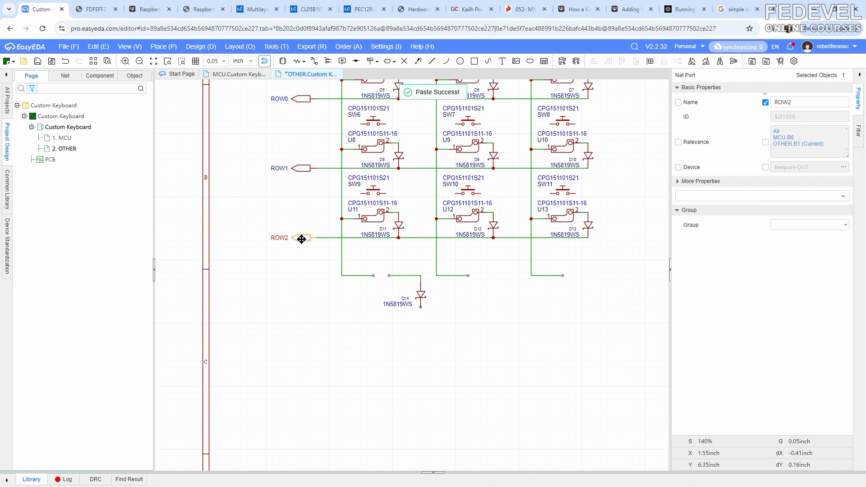
right_click(301, 239)
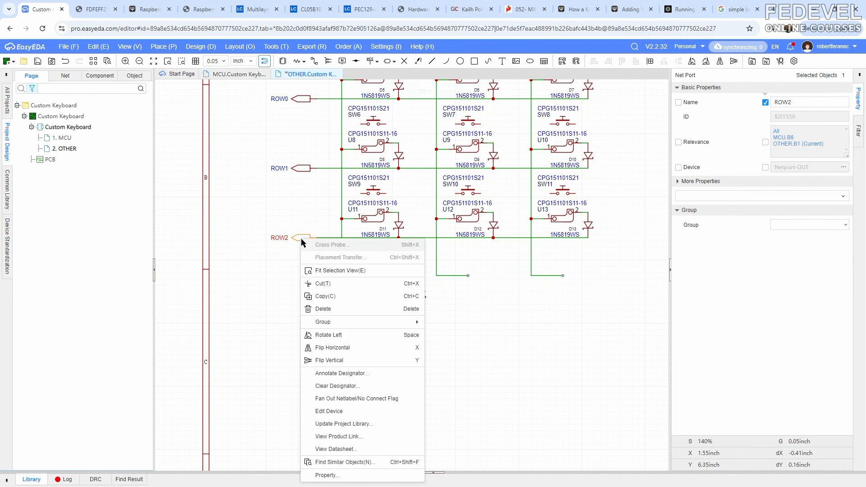
click(310, 296)
right_click(293, 277)
click(317, 282)
scroll(293, 294, up, 3)
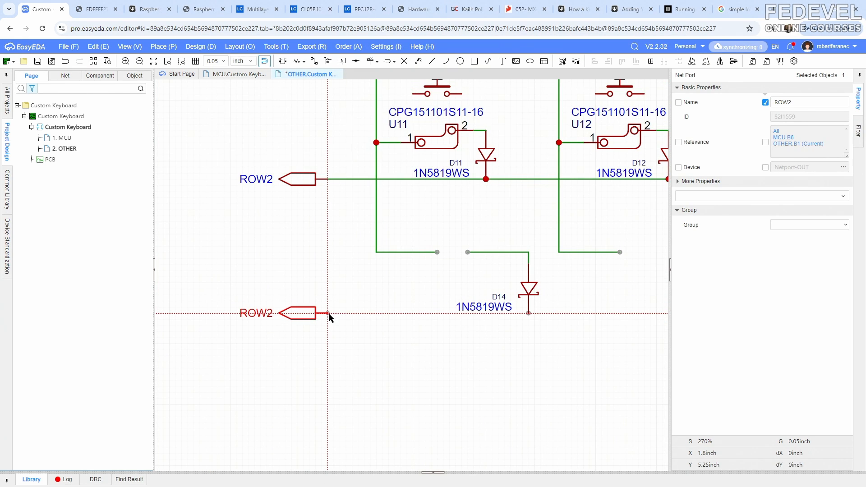
click(329, 313)
- Rename the pasted net port to ROW3
click(820, 103)
text(ROW3)
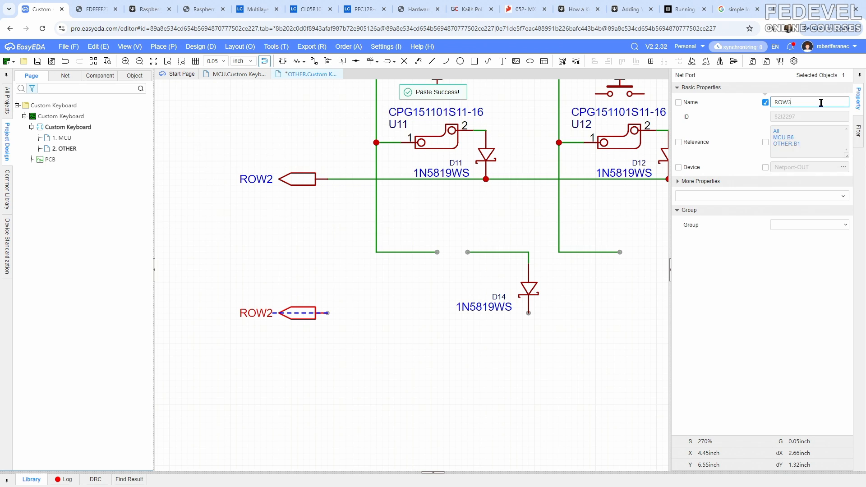
key(Return)
click(252, 246)
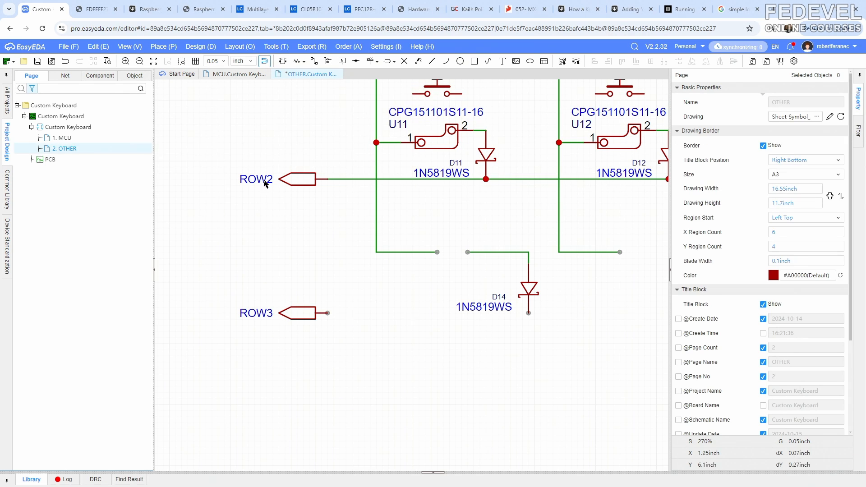
- Wire the ROW3 port to the lower pin of diode D14
click(313, 61)
click(327, 313)
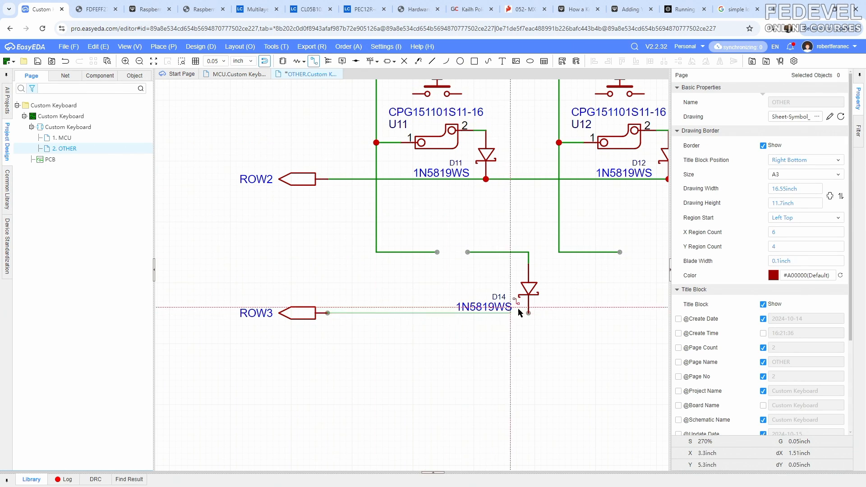
click(528, 312)
- Place a net label on the first column's bottom stub, keeping COL0 as the merged net name
scroll(363, 282, down, 5)
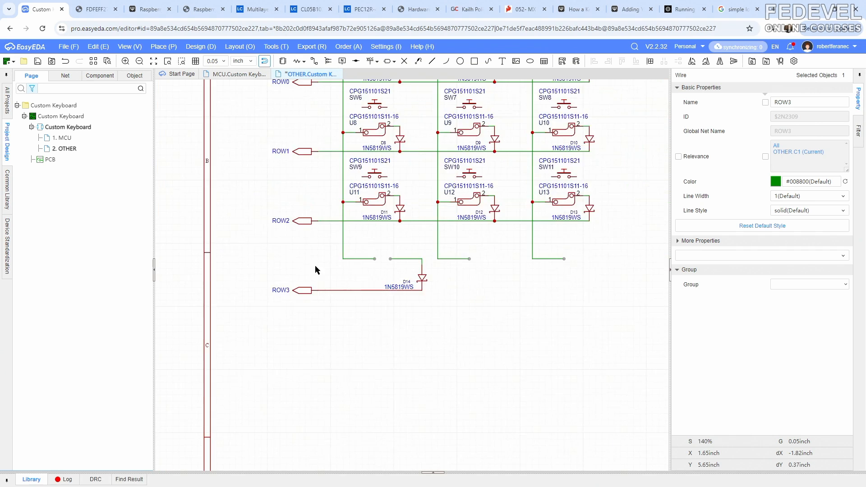
right_drag(375, 284, 357, 292)
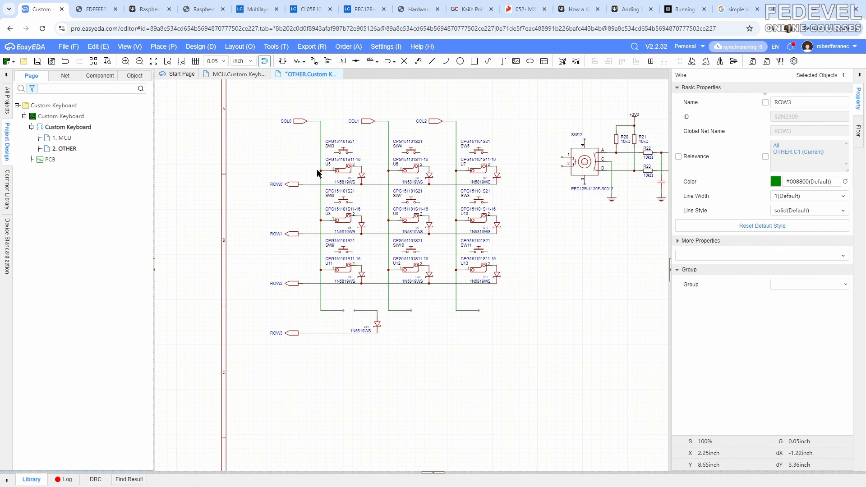
click(342, 61)
scroll(333, 309, up, 5)
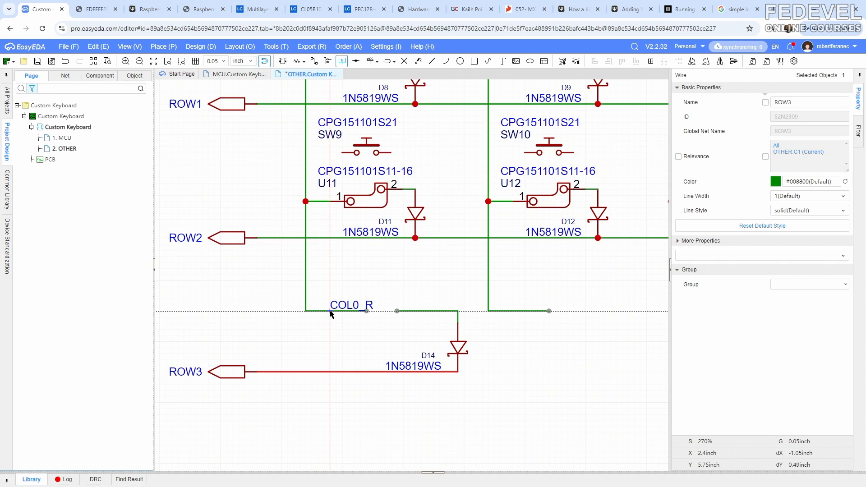
click(331, 312)
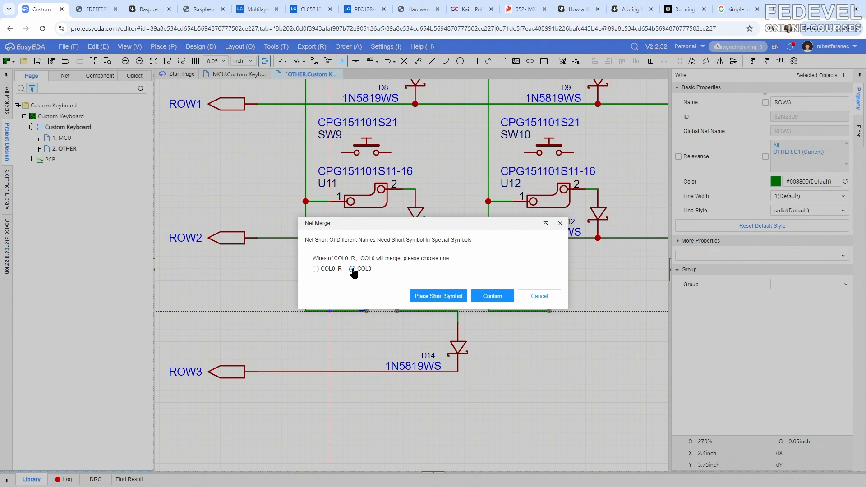
click(487, 296)
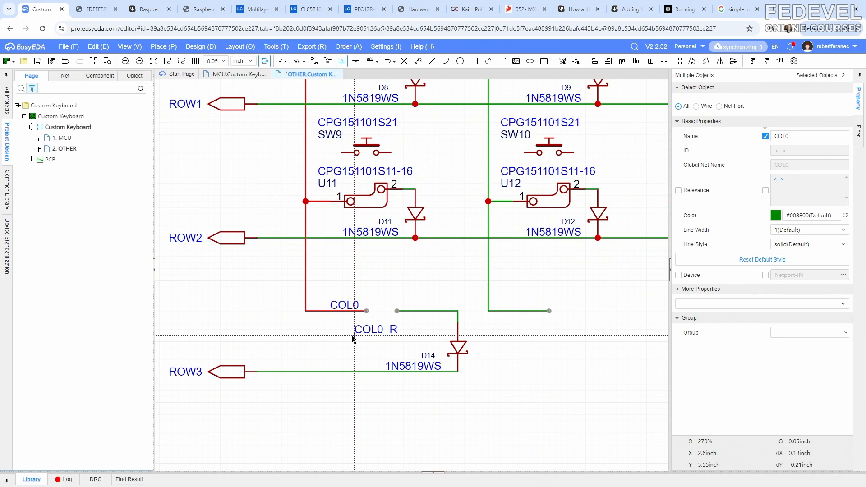
- Place a net label on the wire feeding diode D14 and name it ENC1_SW
click(397, 311)
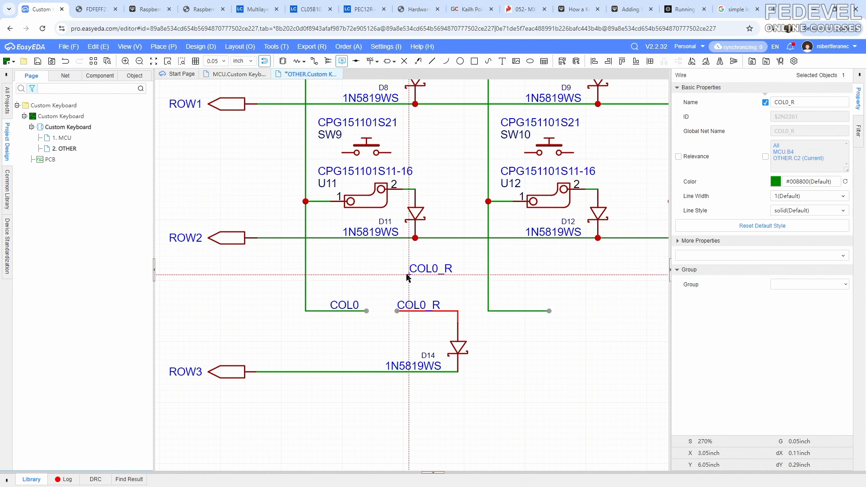
key(Escape)
click(419, 301)
click(817, 101)
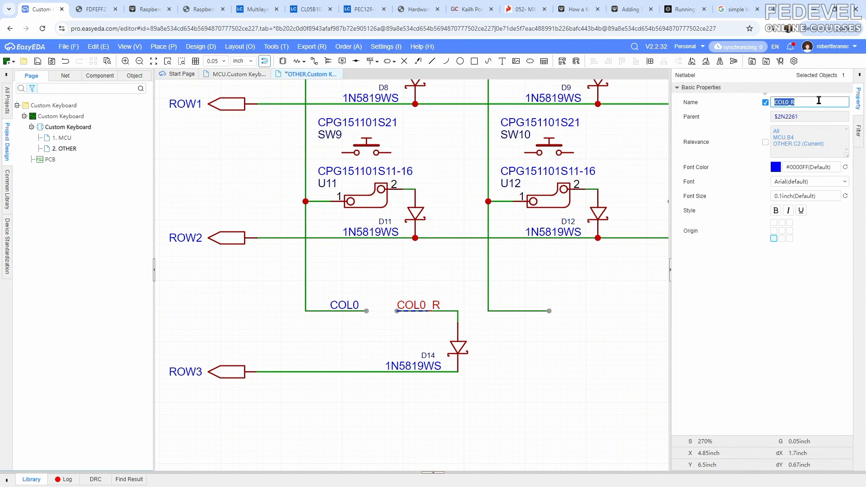
text(ENC1_SW)
key(Return)
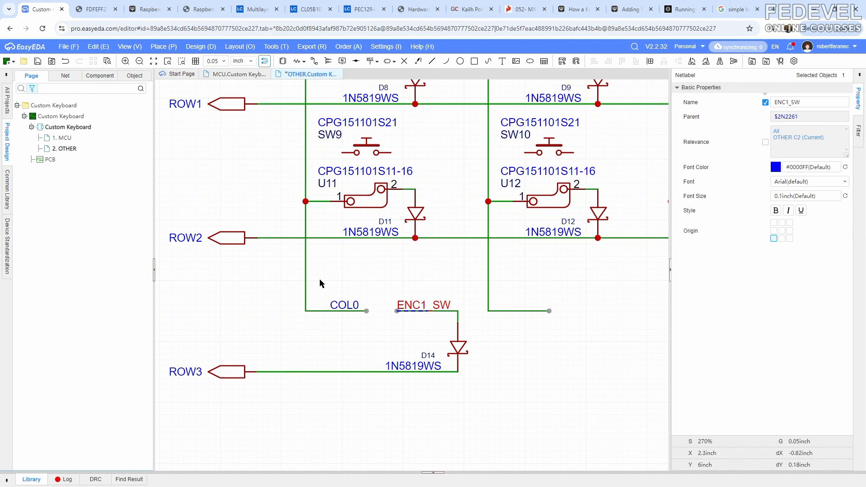
- Copy the COL0 and ENC1_SW net labels together and paste them beside the switch pins of encoder SW12
drag(319, 280, 453, 328)
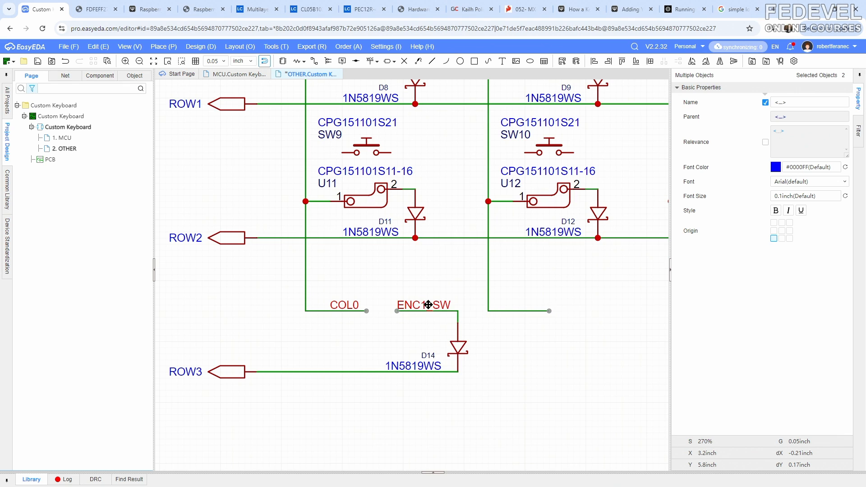
right_click(428, 305)
click(435, 334)
scroll(534, 214, down, 3)
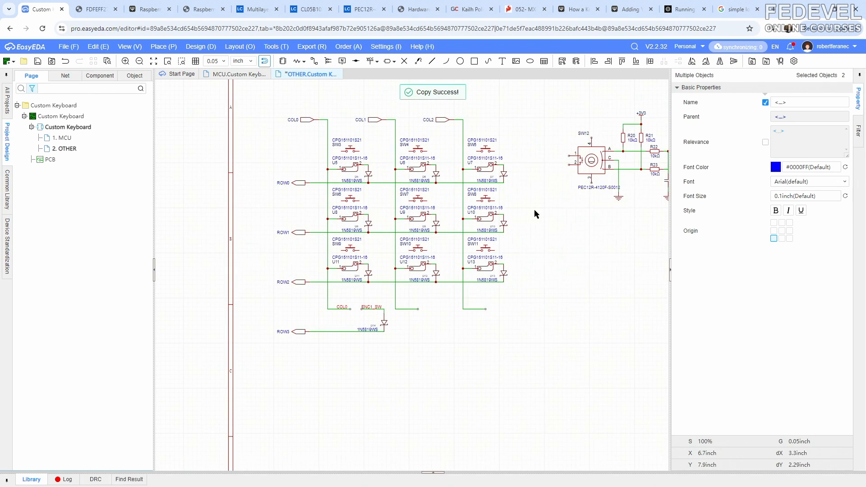
scroll(400, 189, up, 3)
right_click(399, 189)
click(414, 194)
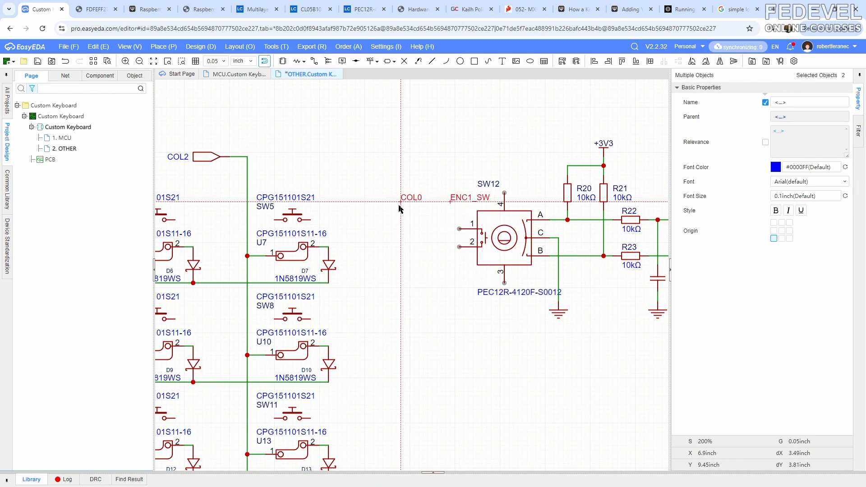
click(377, 218)
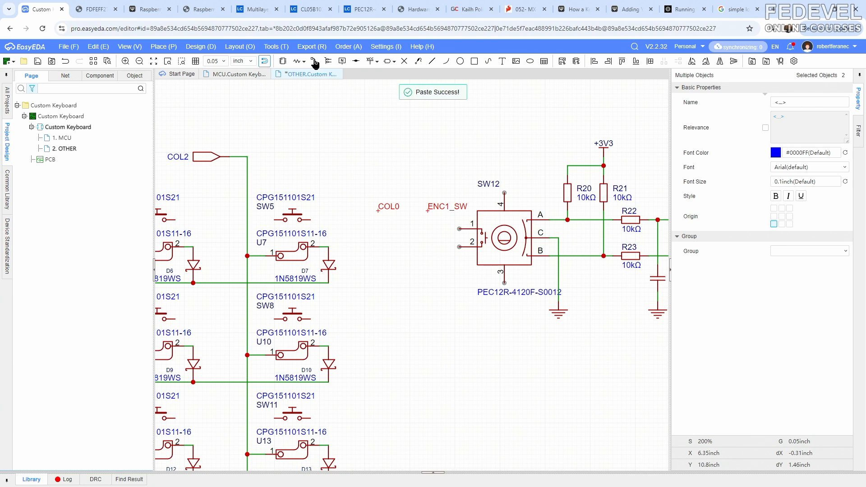
- Draw wires leftward from SW12 pins 1 and 2, and attach the COL0 label to pin 1's wire and ENC1_SW to pin 2's
key(alt+w)
scroll(436, 229, up, 3)
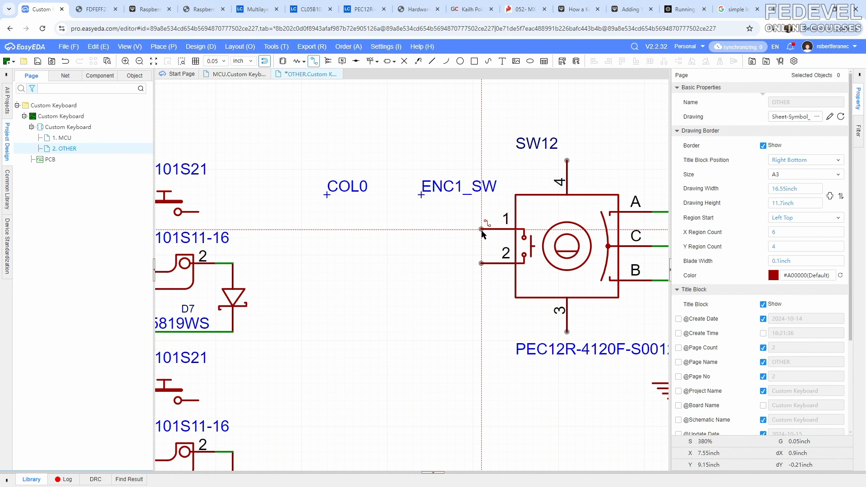
click(481, 230)
double_click(378, 228)
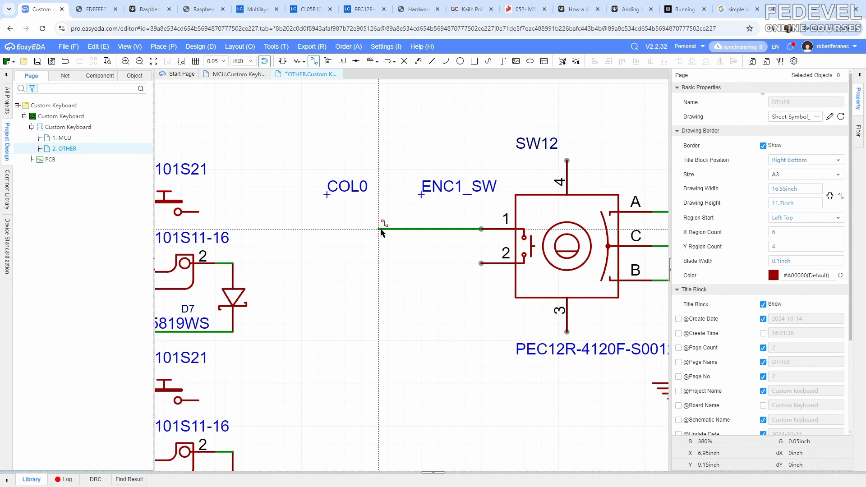
click(481, 263)
double_click(379, 264)
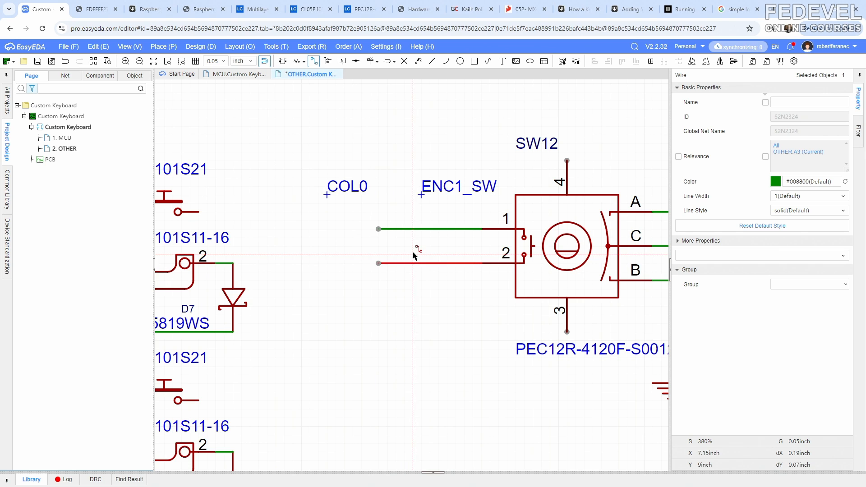
drag(344, 187, 396, 221)
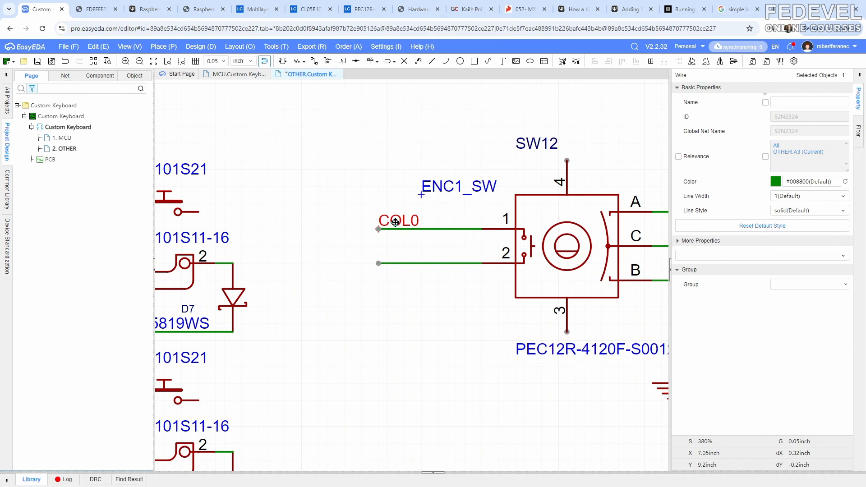
drag(433, 186, 389, 253)
- Copy the GND symbol under encoder pin C and paste it below SW12, connected to pin 3
scroll(335, 190, down, 2)
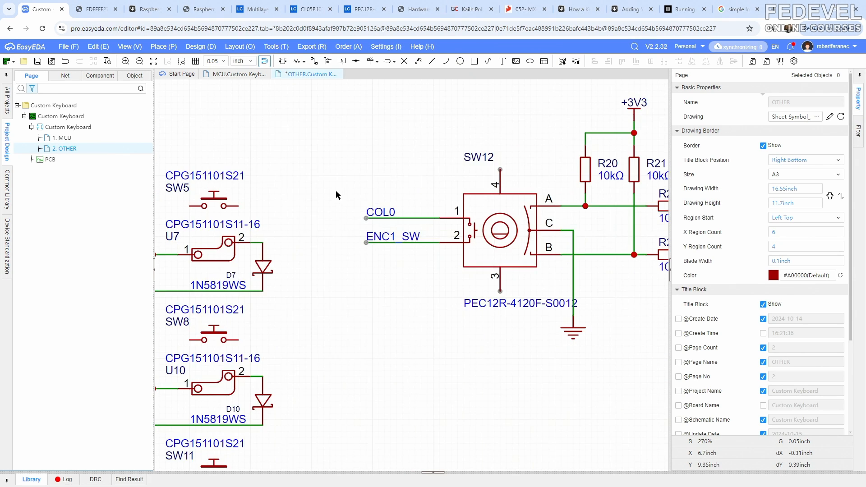
scroll(335, 191, down, 5)
scroll(414, 203, up, 5)
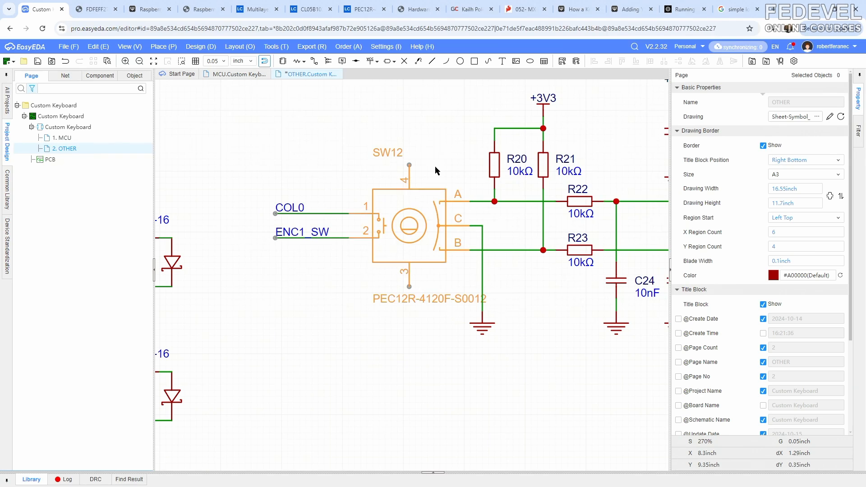
click(483, 333)
right_click(484, 334)
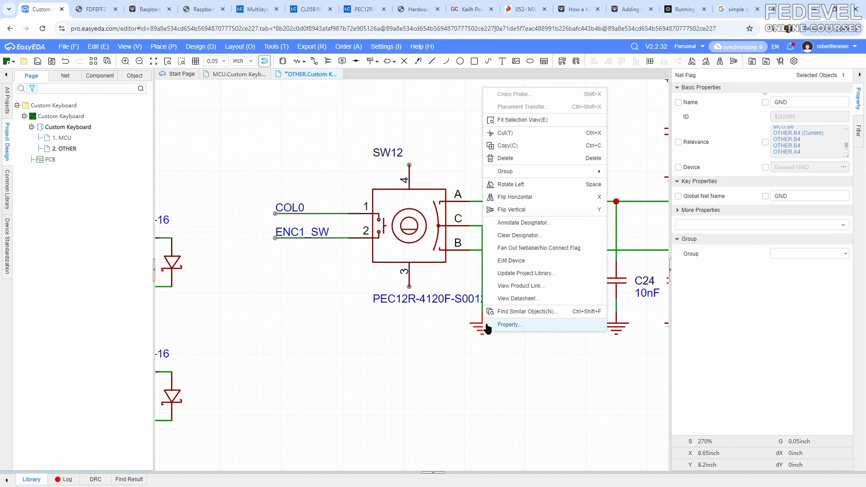
click(520, 146)
right_click(386, 346)
click(397, 351)
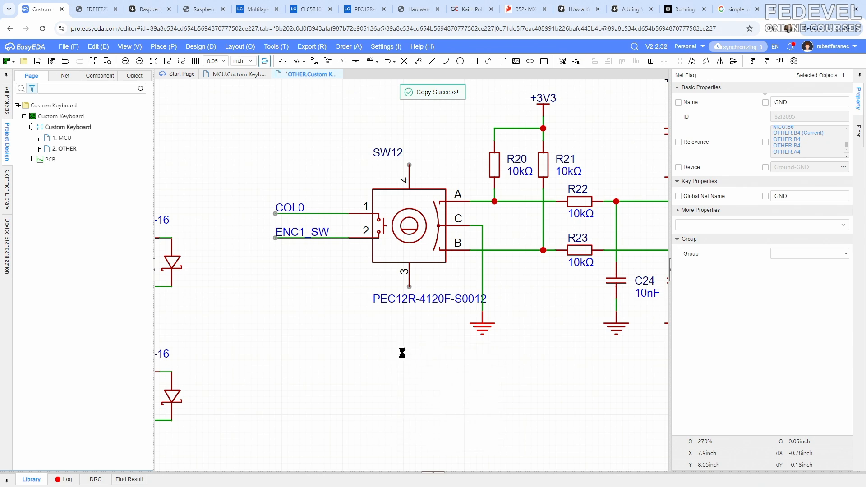
click(409, 327)
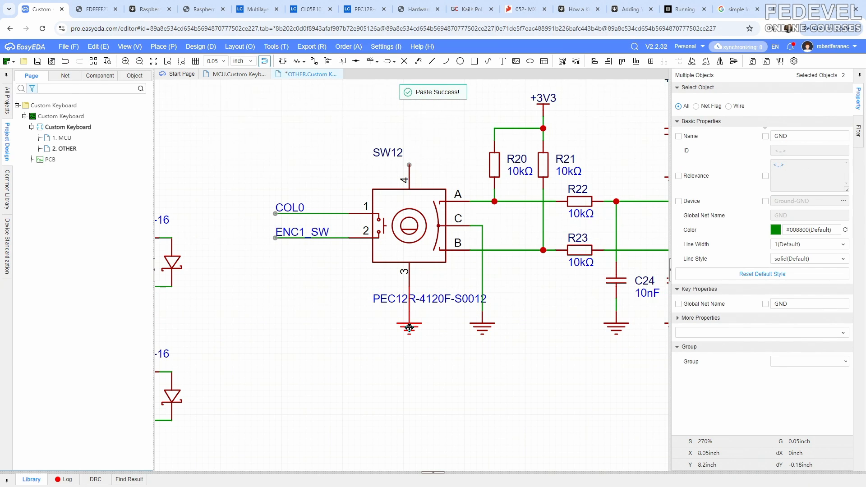
- Paste another GND symbol above SW12, left of pin 4, and wire it to pin 4
right_click(350, 334)
click(357, 339)
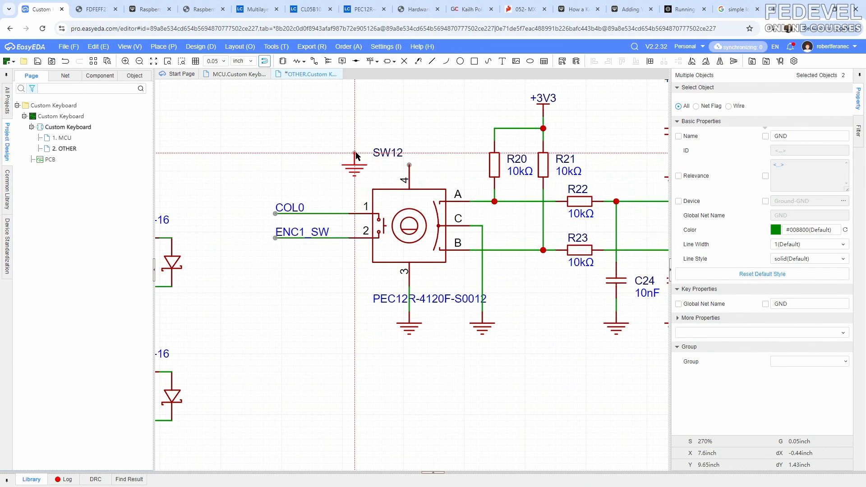
click(374, 143)
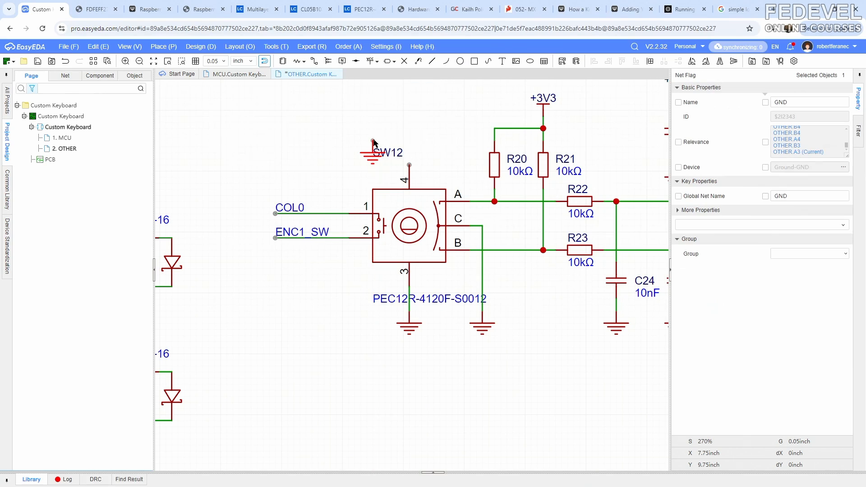
click(313, 63)
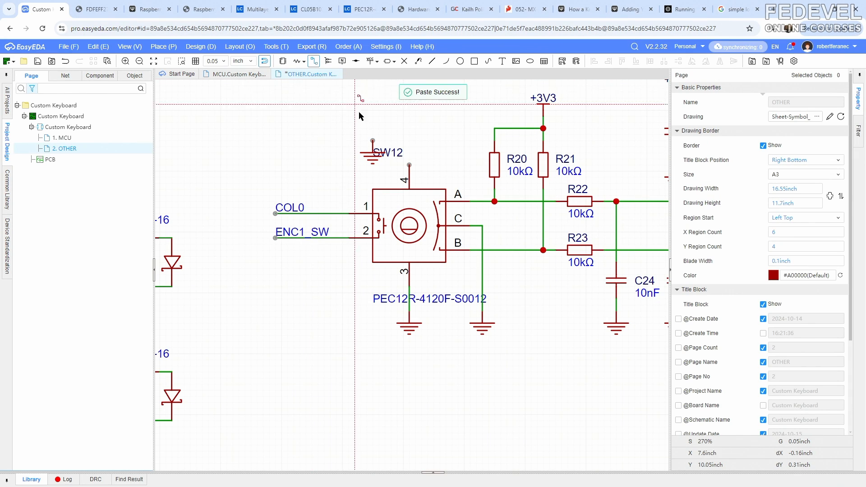
click(373, 140)
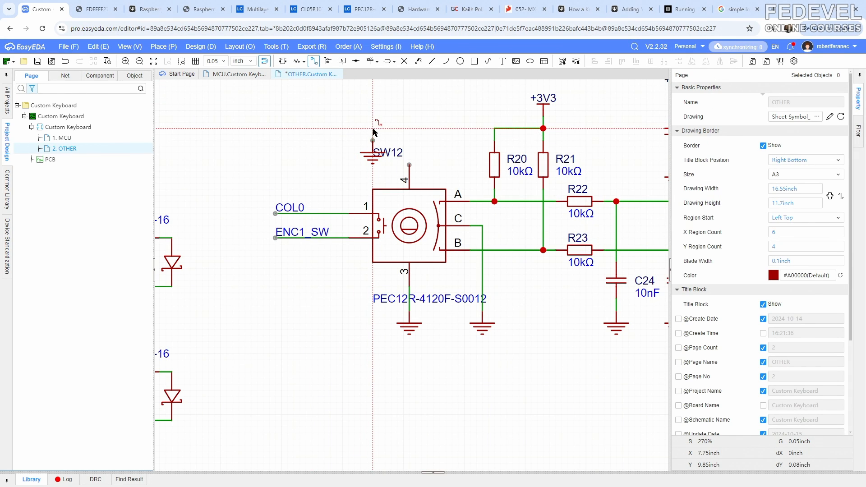
click(410, 130)
click(410, 166)
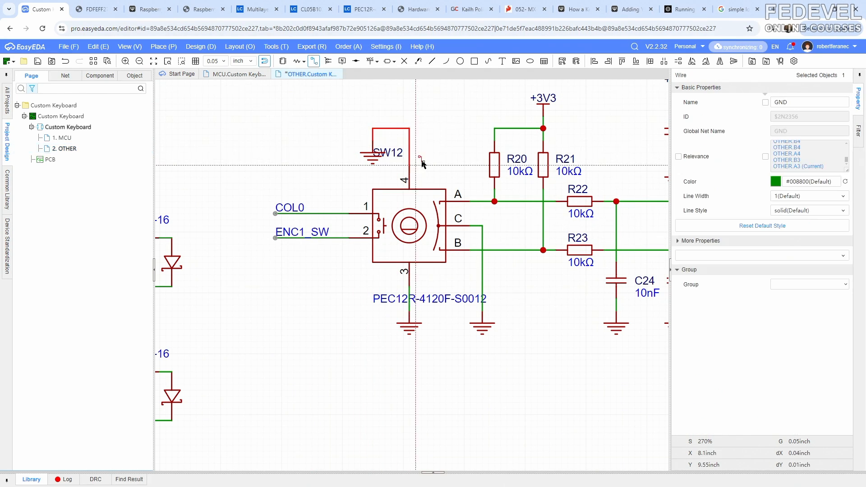
right_click(440, 139)
click(275, 137)
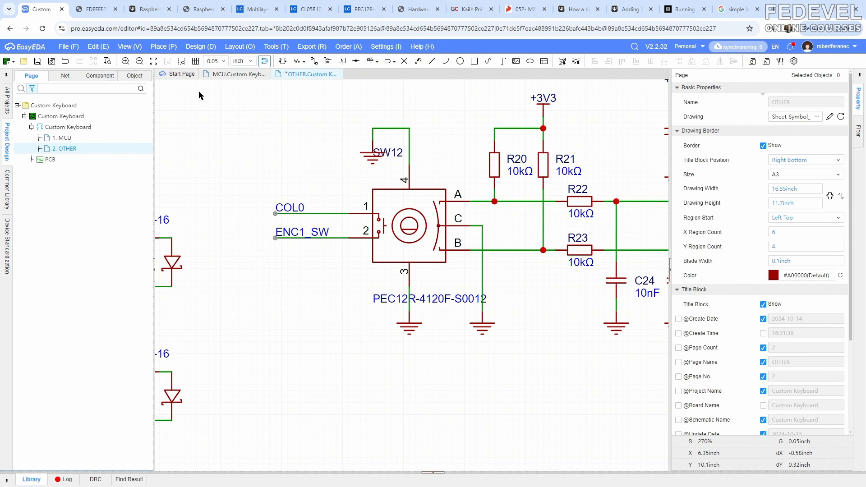
- Fit the whole OTHER page in view and save it
click(138, 49)
click(149, 87)
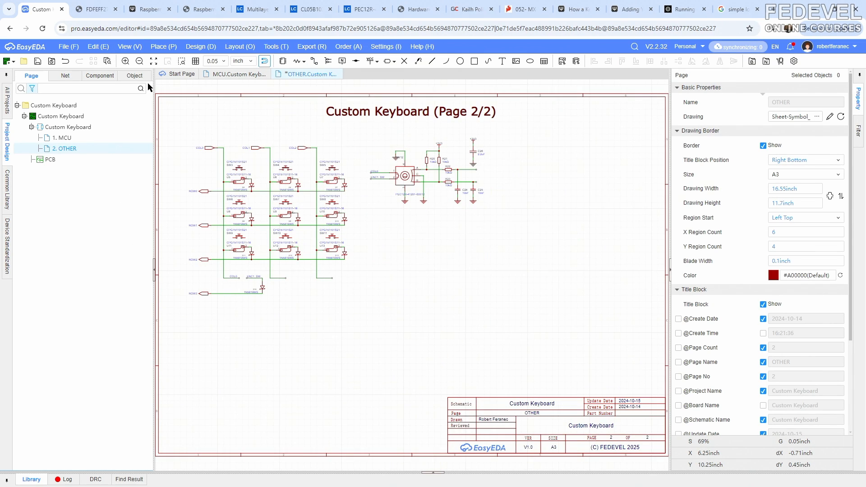
click(38, 64)
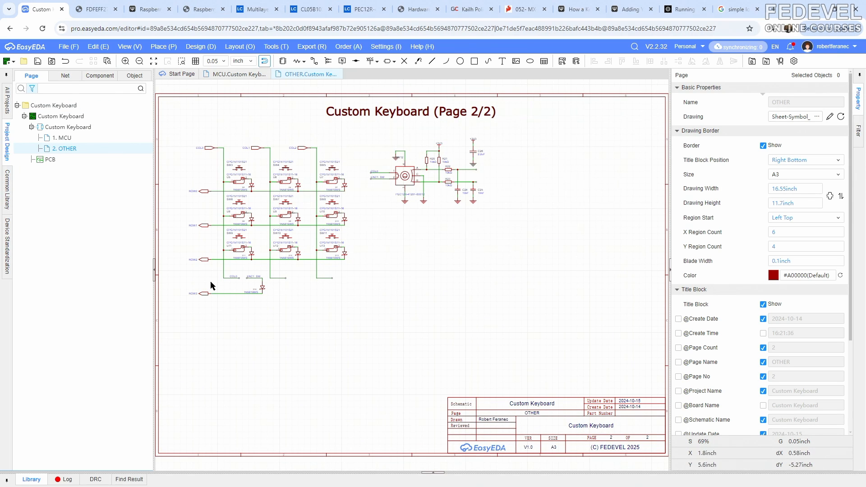
- Open the MCU page and move the filter design note down to make room for another row below ROW2
double_click(62, 138)
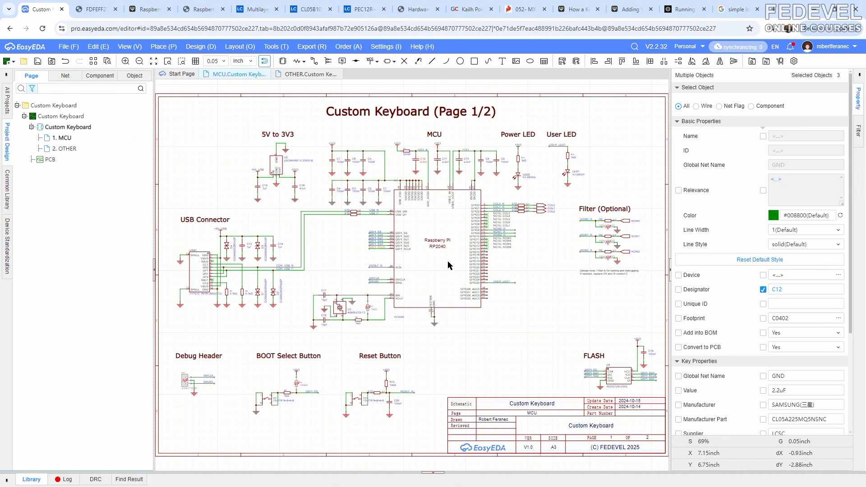
scroll(659, 264, up, 6)
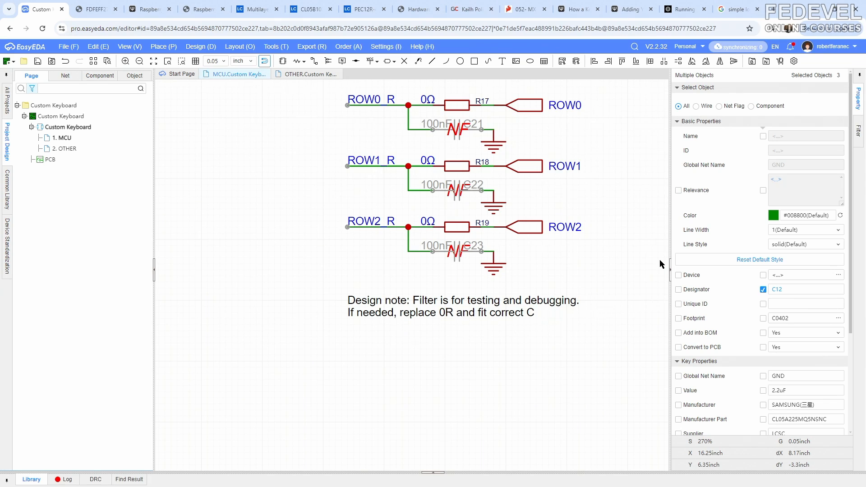
drag(375, 311, 376, 375)
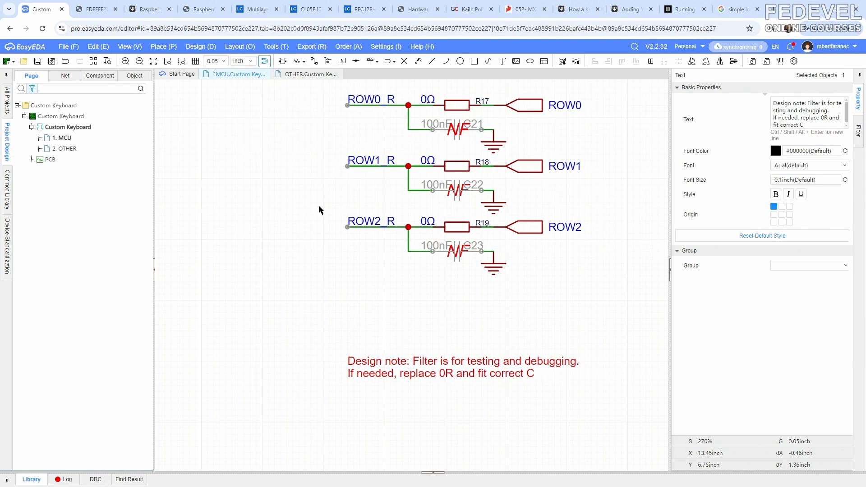
- Copy the complete ROW2 filter circuit and paste it directly below, aligned with the rows above
drag(318, 205, 601, 283)
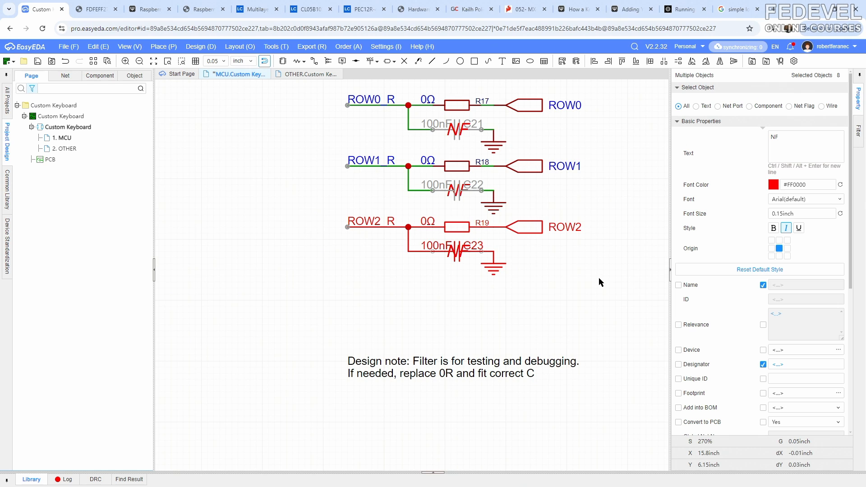
right_click(526, 231)
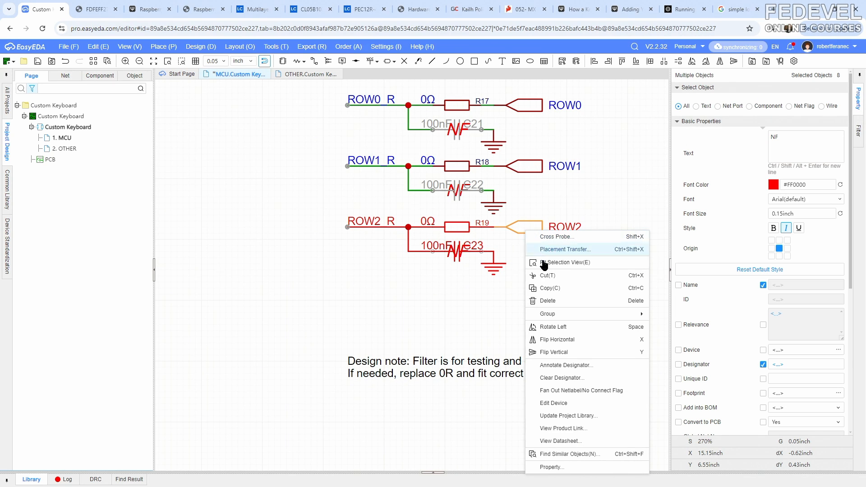
click(551, 288)
right_click(402, 288)
click(403, 288)
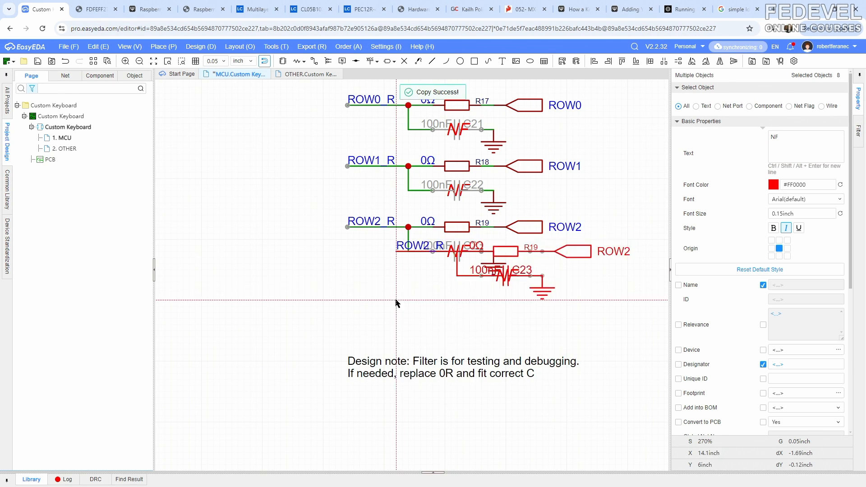
click(346, 287)
click(576, 328)
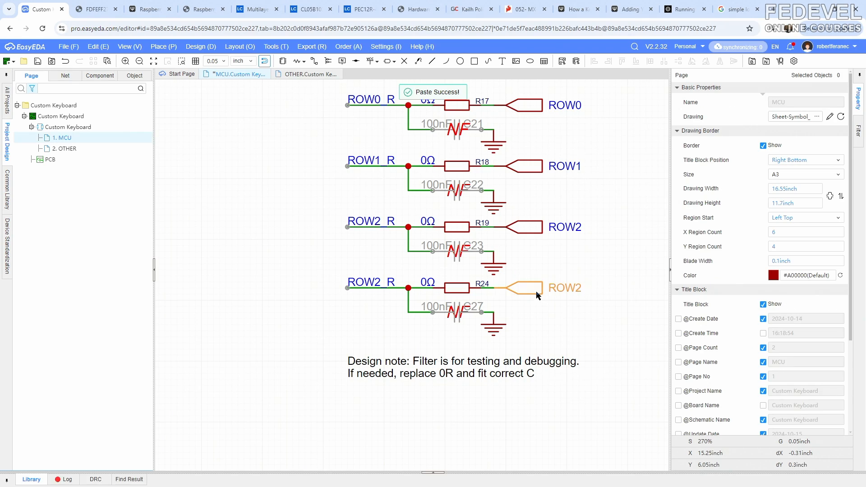
- Copy the ROW3 port name from the OTHER page and apply it to the pasted filter's net port on the MCU page
click(537, 292)
click(806, 102)
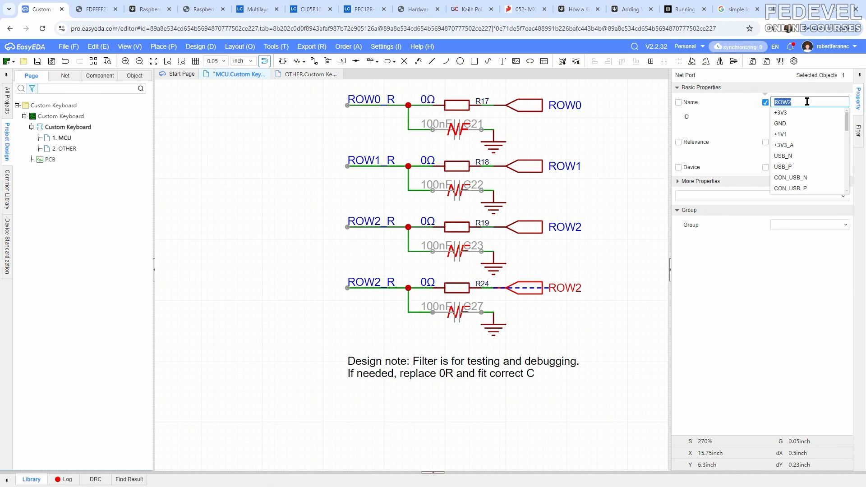
click(311, 74)
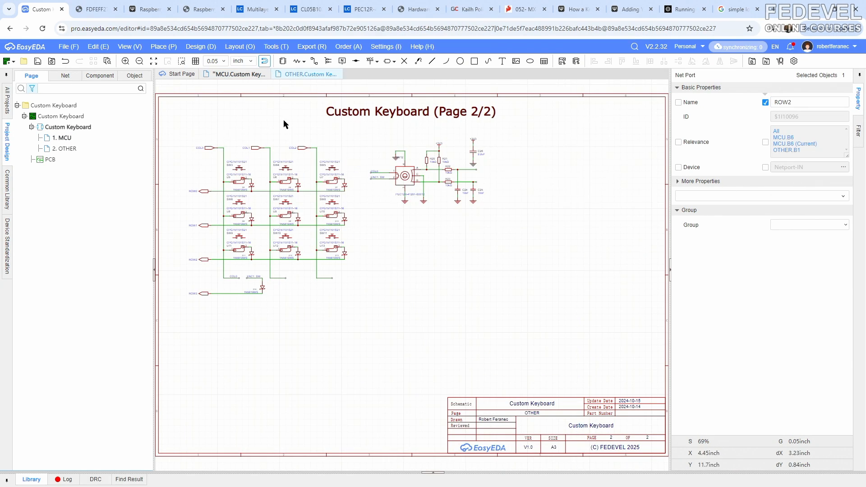
click(788, 103)
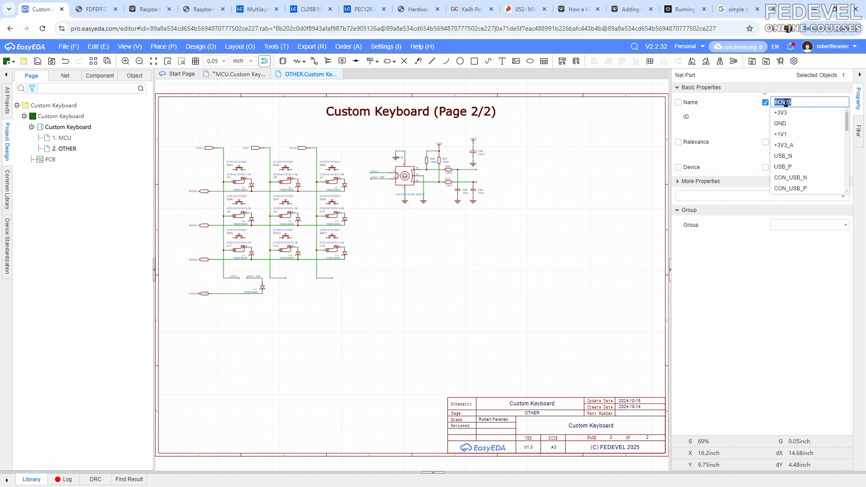
right_click(787, 103)
click(677, 146)
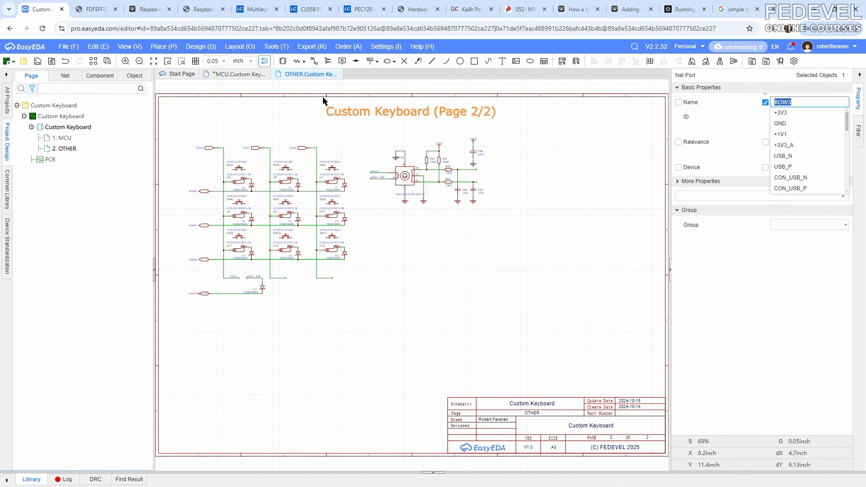
click(236, 74)
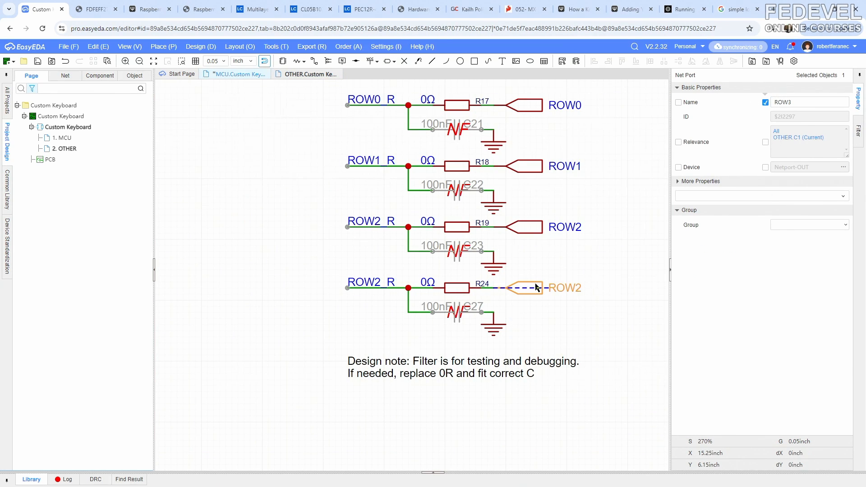
click(541, 285)
click(784, 103)
right_click(783, 104)
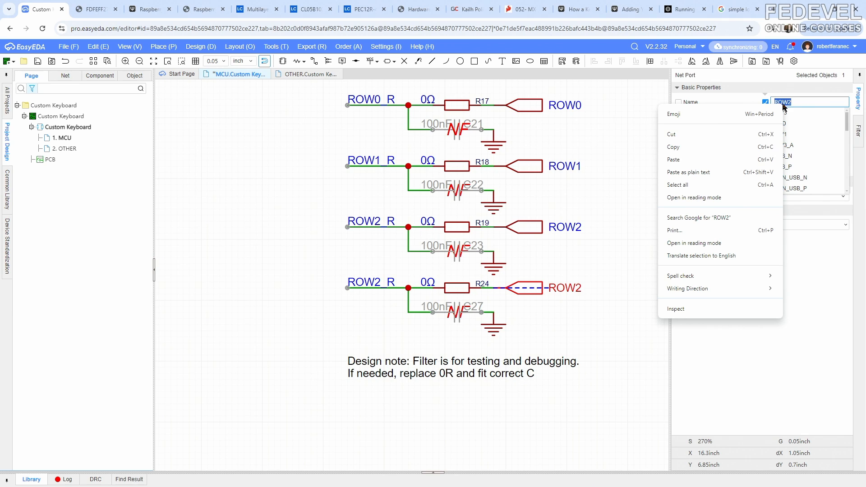
click(710, 159)
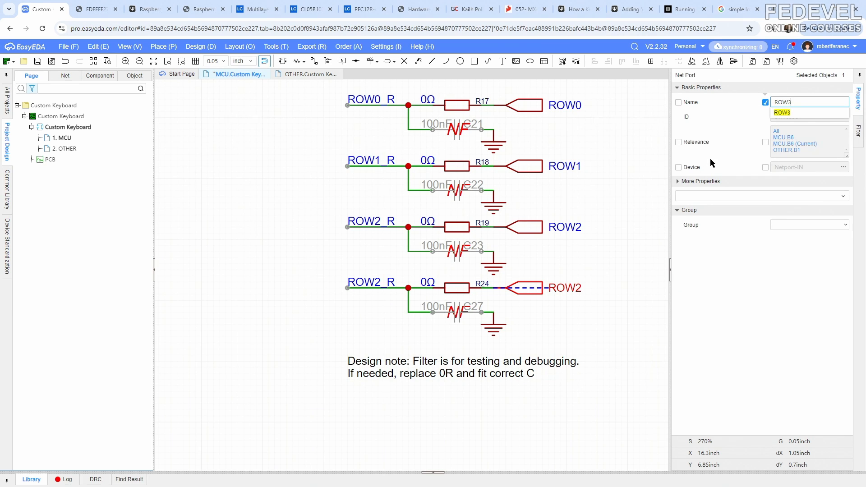
- Rename the net label at the pasted filter's input to ROW3_R
click(355, 281)
click(800, 102)
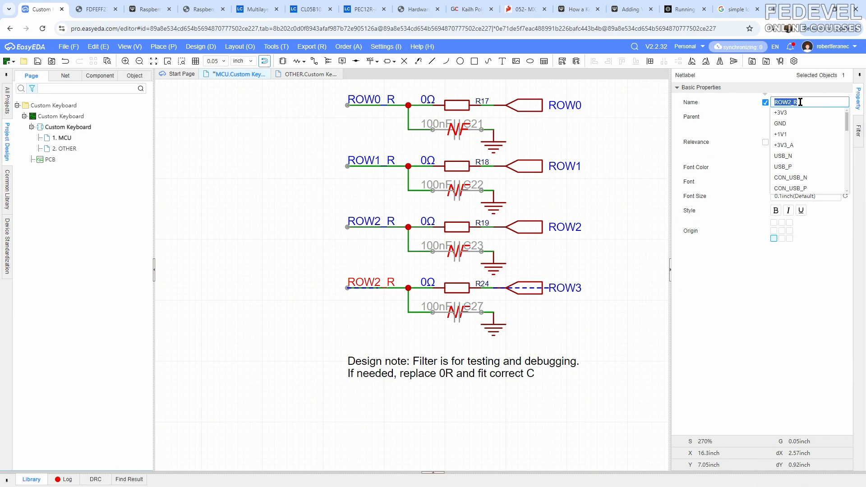
key(BackSpace)
key(BackSpace)
key(BackSpace)
text(3_R)
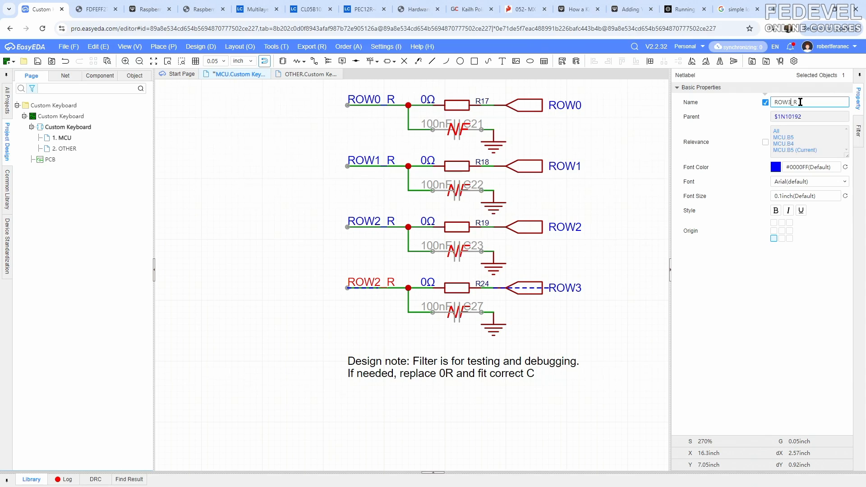
key(Return)
- Delete the "NOTE: ROW3" text and the no-connect flag at RP2040 pin 14
right_drag(232, 207, 422, 207)
click(254, 175)
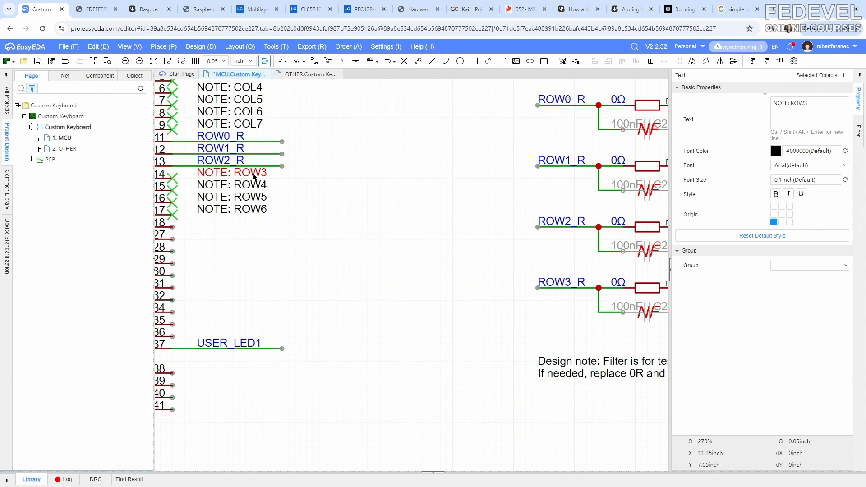
right_click(254, 177)
click(271, 217)
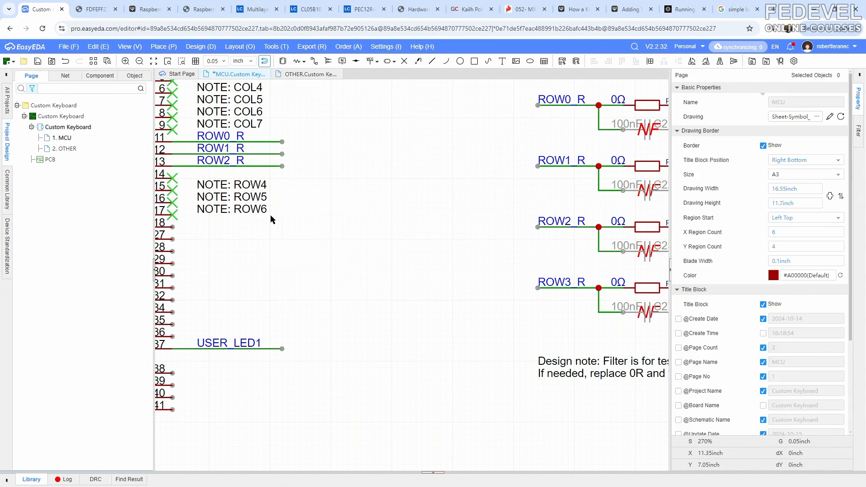
click(172, 177)
right_click(175, 174)
click(199, 244)
- Draw a wire from RP2040 pin 14, ending in line with the ROW0_R to ROW2_R wires
click(316, 61)
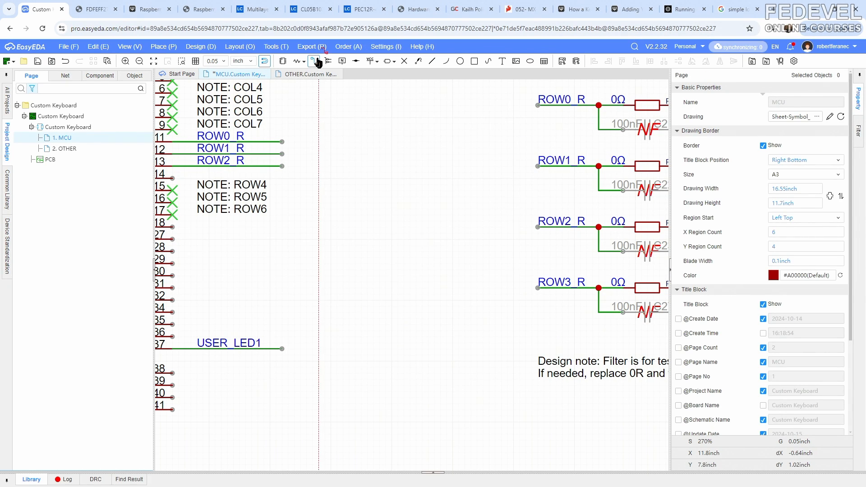
click(282, 180)
key(Escape)
- Copy the ROW3_R net label from the filter and paste it onto the pin 14 wire
click(550, 283)
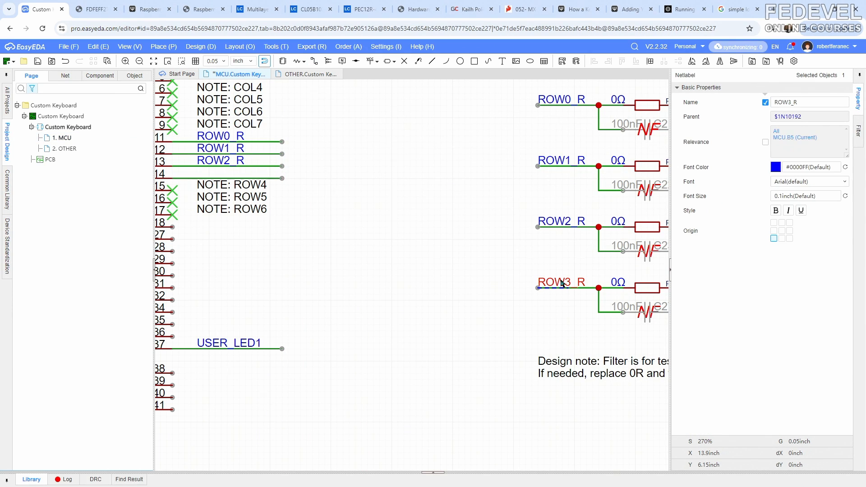
right_click(548, 285)
click(586, 325)
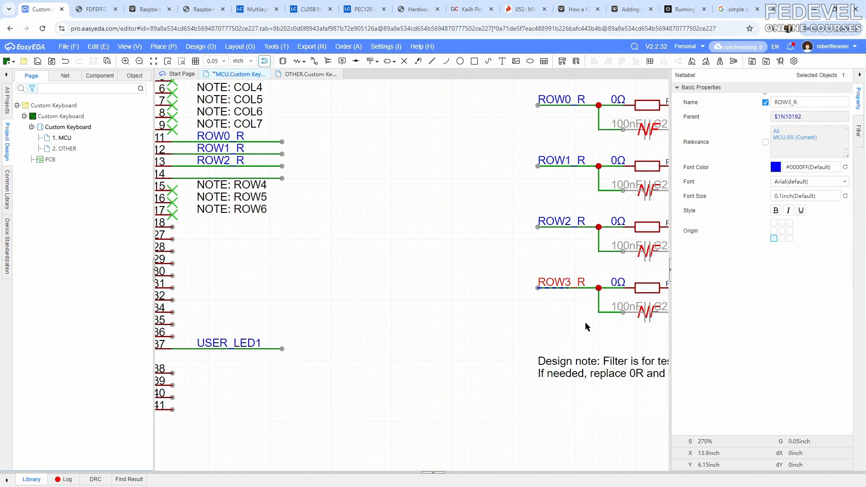
right_click(381, 215)
click(389, 225)
click(196, 179)
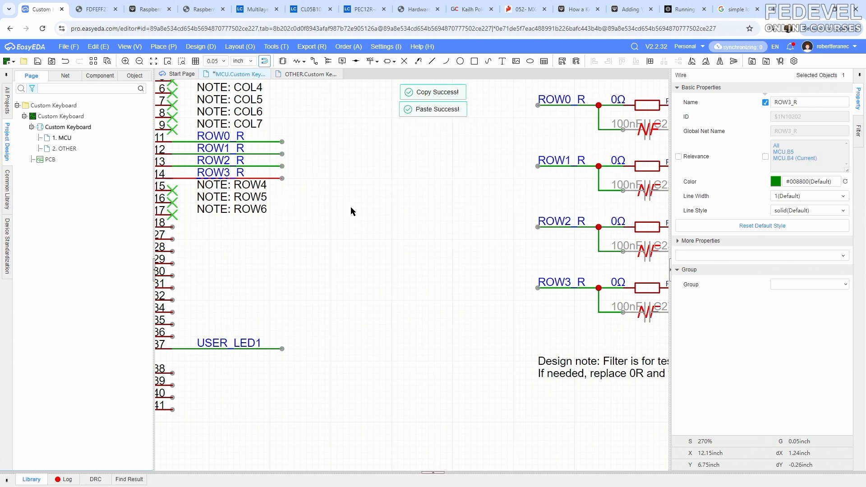
click(343, 167)
- Fit the whole MCU page in view, save it, and return to the OTHER page
scroll(336, 166, down, 3)
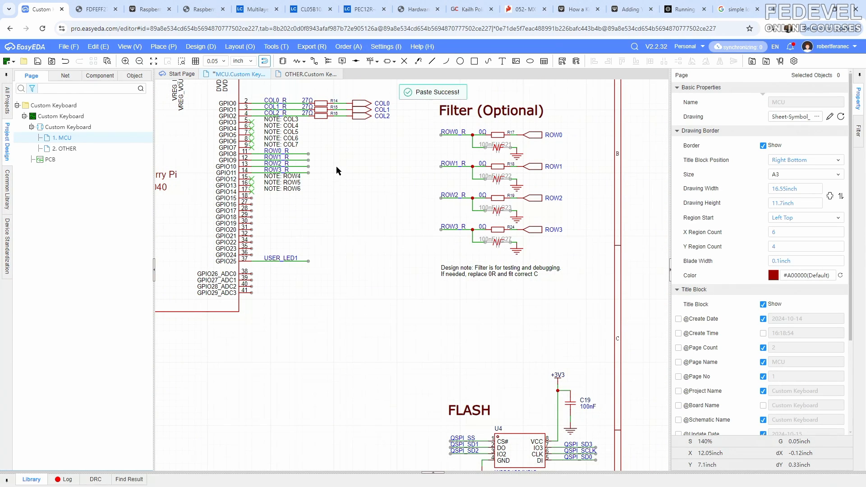
click(130, 48)
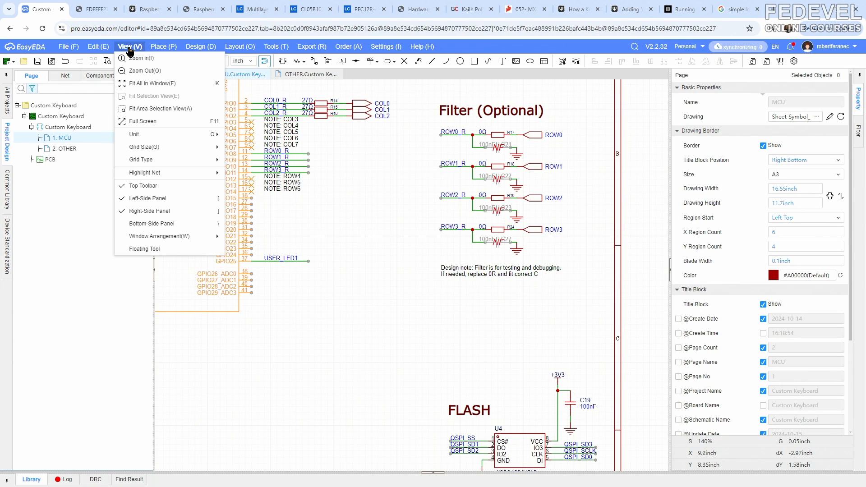
click(137, 84)
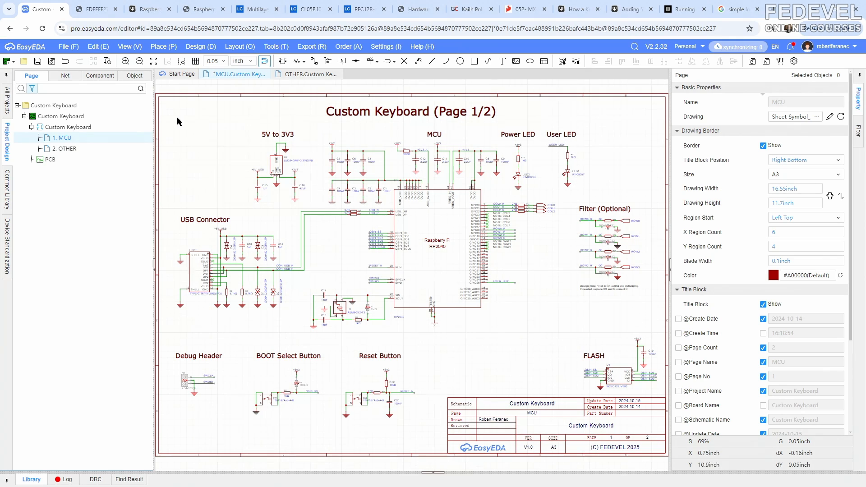
click(38, 62)
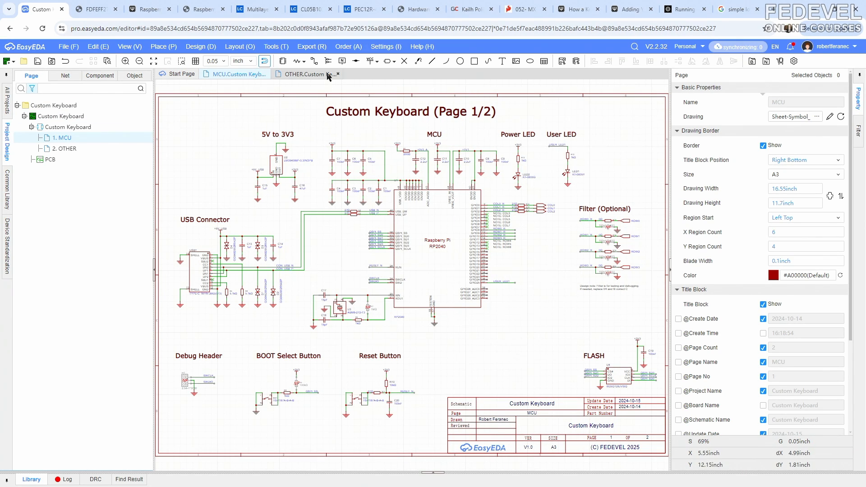
click(312, 74)
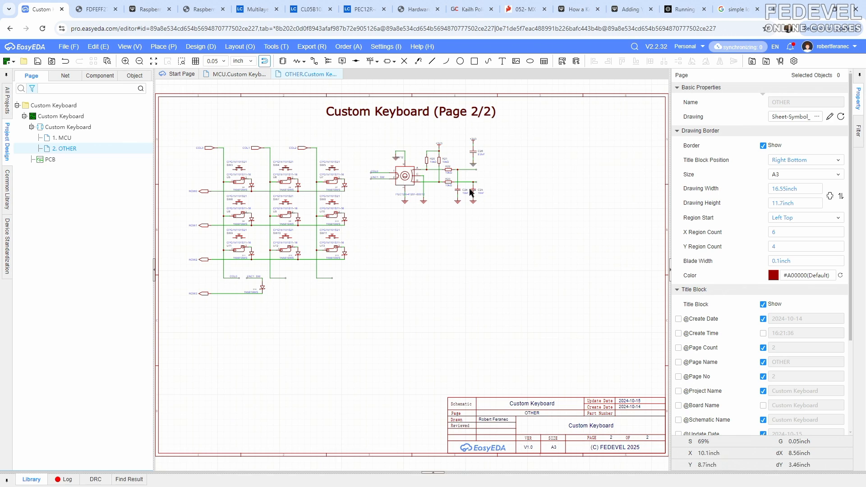
- Search the web for "qmk encoder", open the QMK Firmware Encoders page and examine its ENCODER_A_PINS and ENCODER_B_PINS definitions
click(685, 9)
click(658, 27)
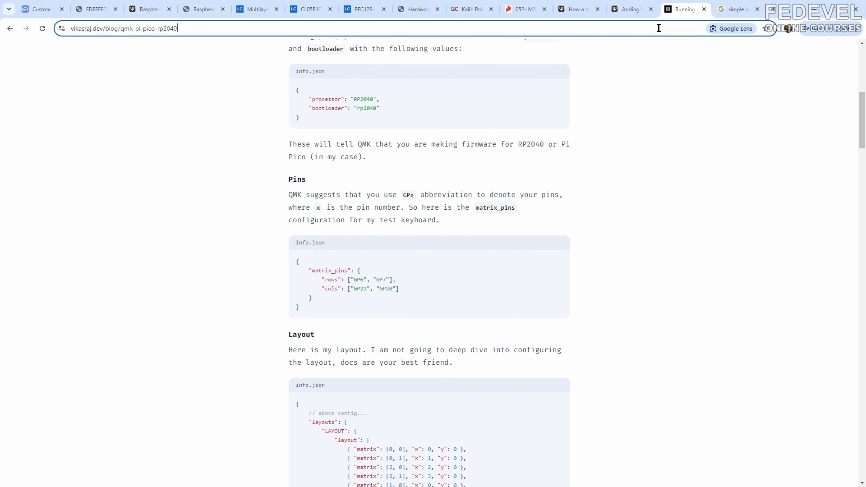
text(qmk)
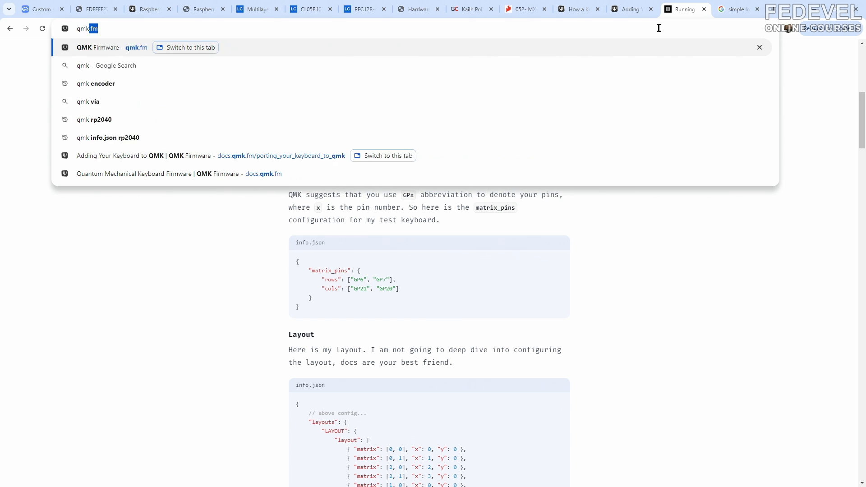
text( encoder)
key(Return)
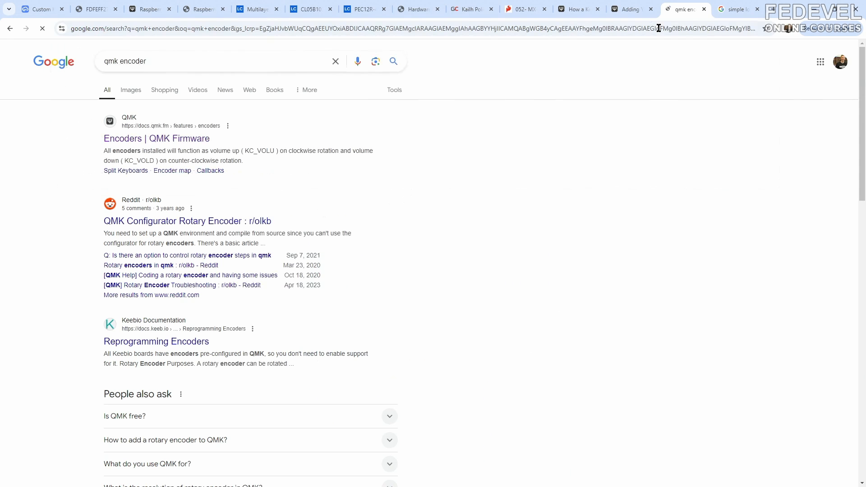
click(134, 143)
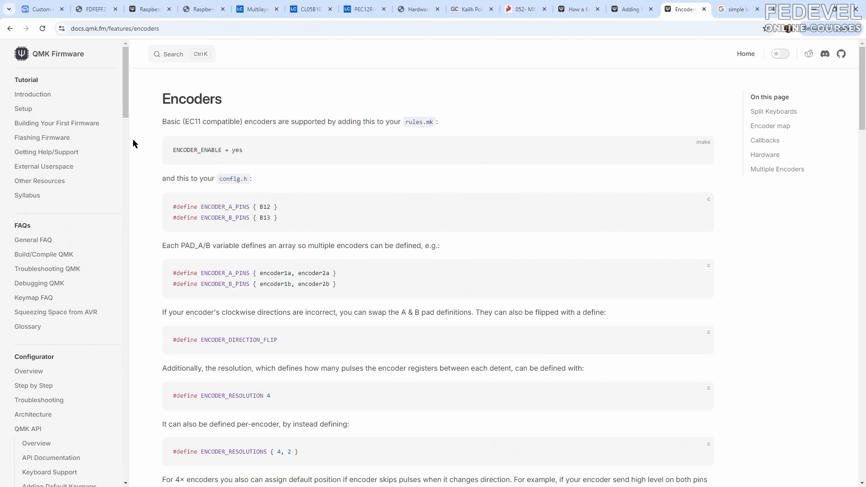
drag(172, 207, 280, 203)
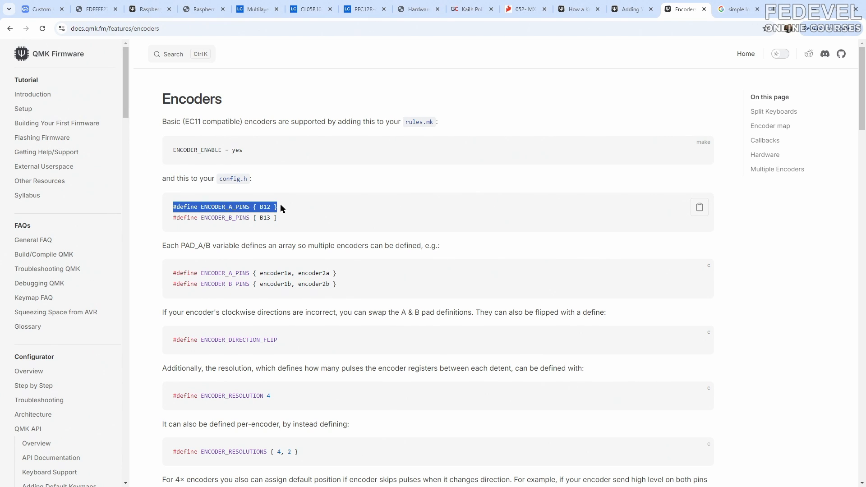
drag(174, 218, 265, 222)
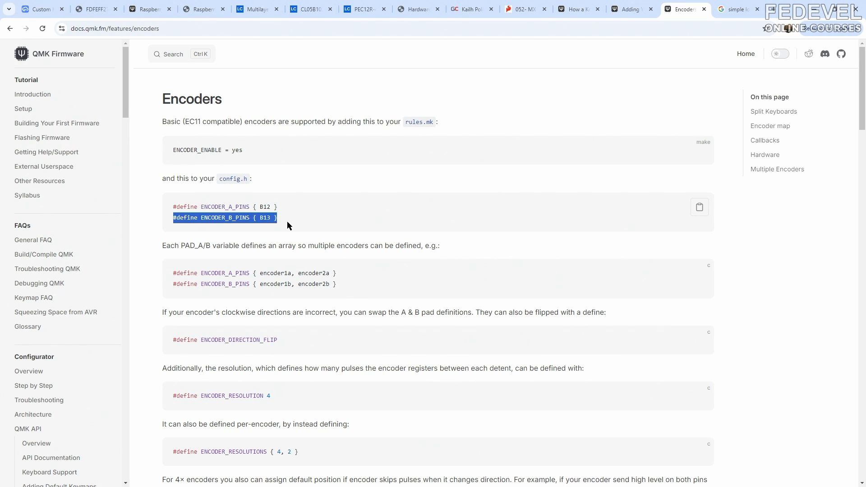
- Switch to EasyEDA's MCU page and draw parallel wires from RP2040 GPIO15 and GPIO16, ending in line with the COL net port connections
click(44, 11)
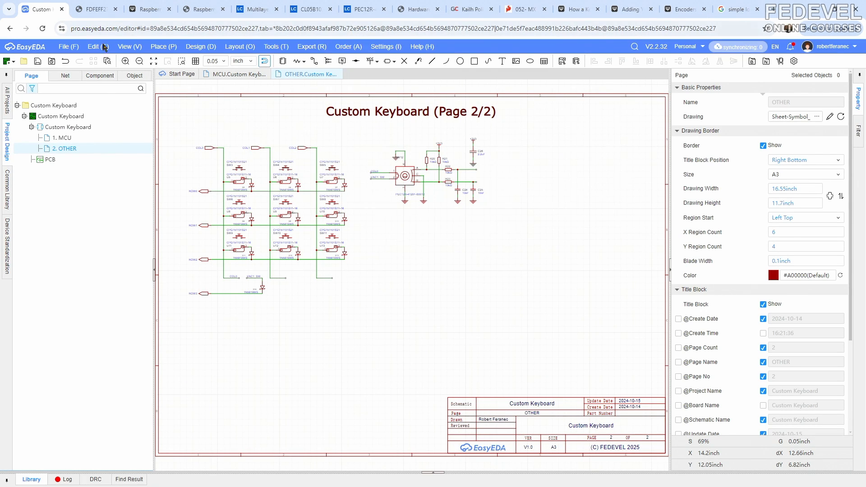
click(237, 74)
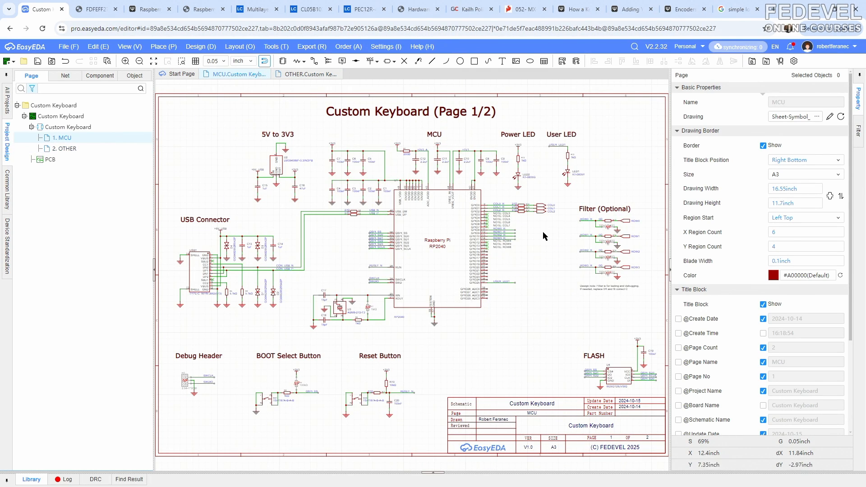
scroll(543, 232, up, 5)
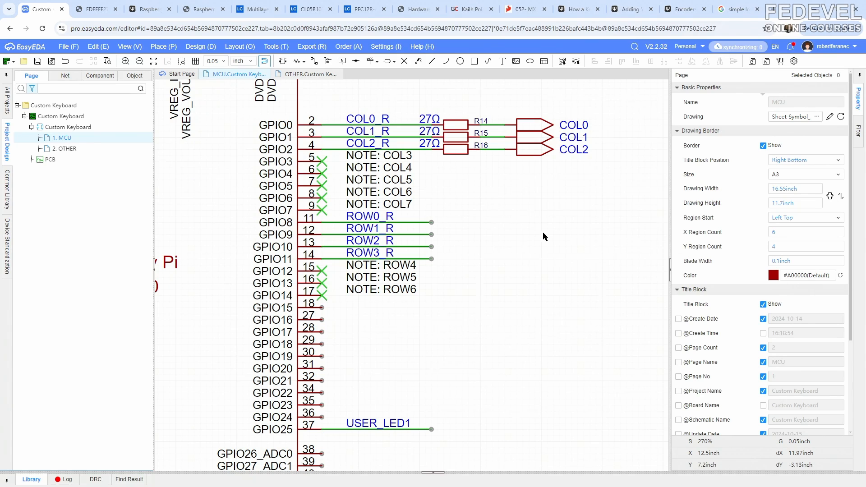
click(314, 61)
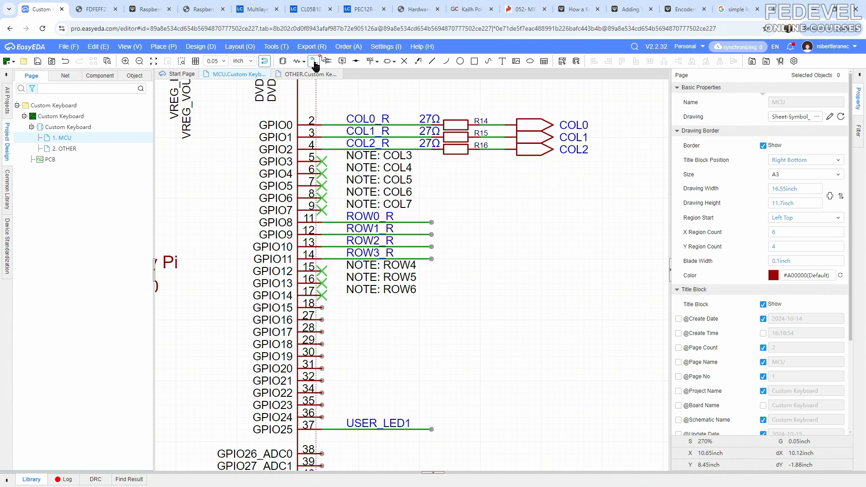
click(322, 309)
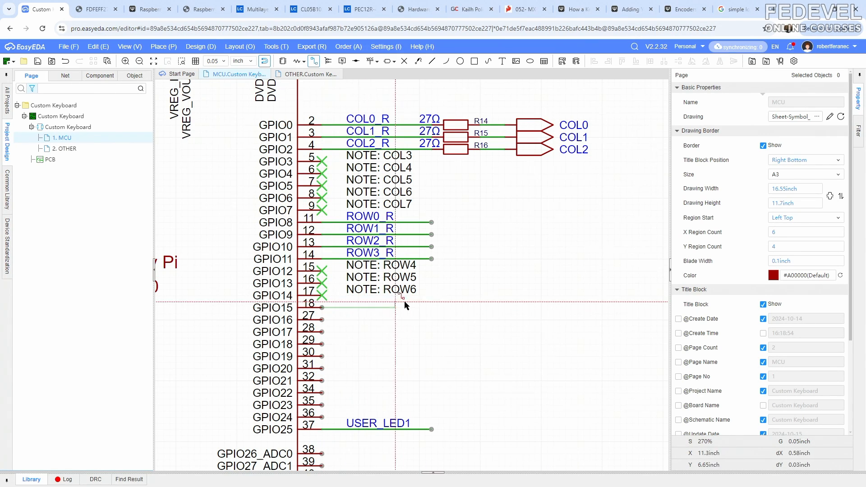
double_click(505, 308)
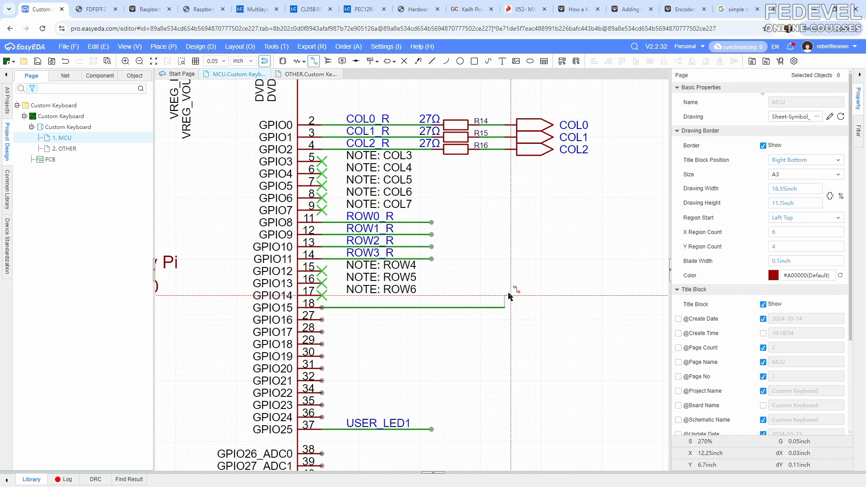
click(505, 320)
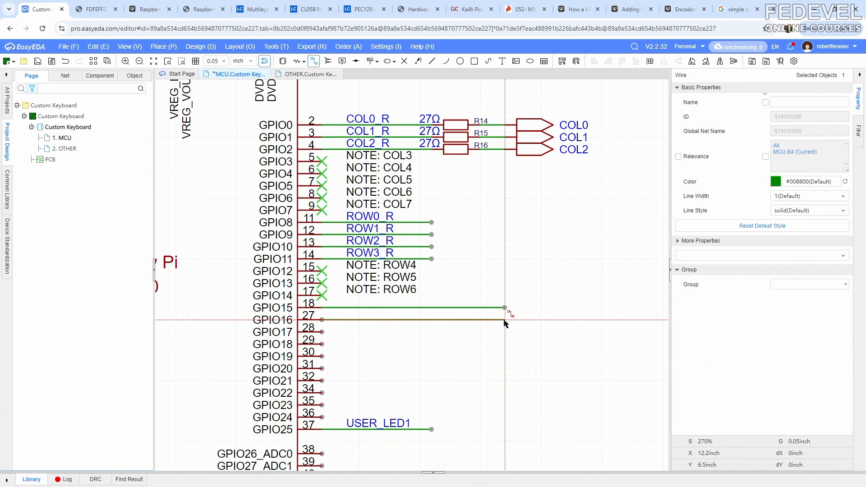
double_click(505, 321)
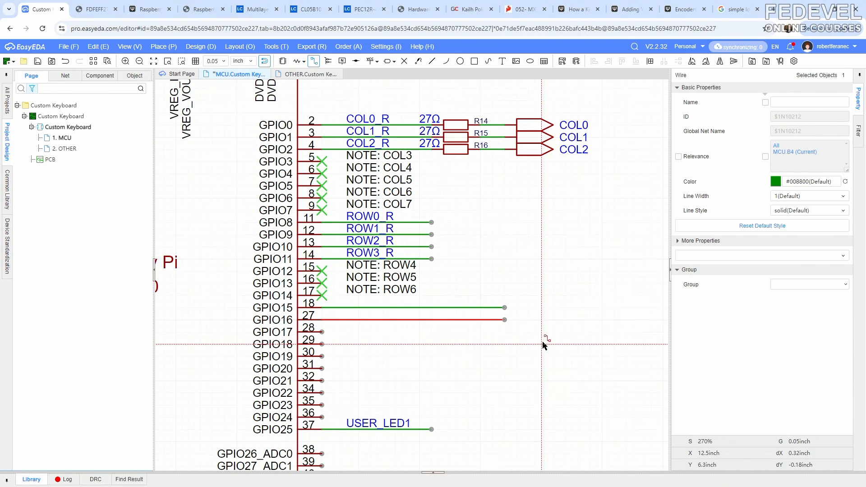
- Place horizontally flipped IN net ports on the ends of the GPIO15 and GPIO16 wires
click(163, 47)
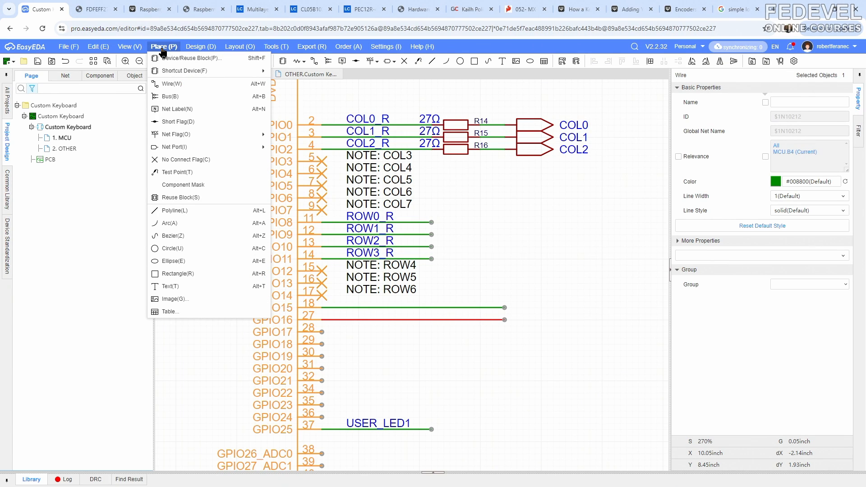
mouse_move(204, 147)
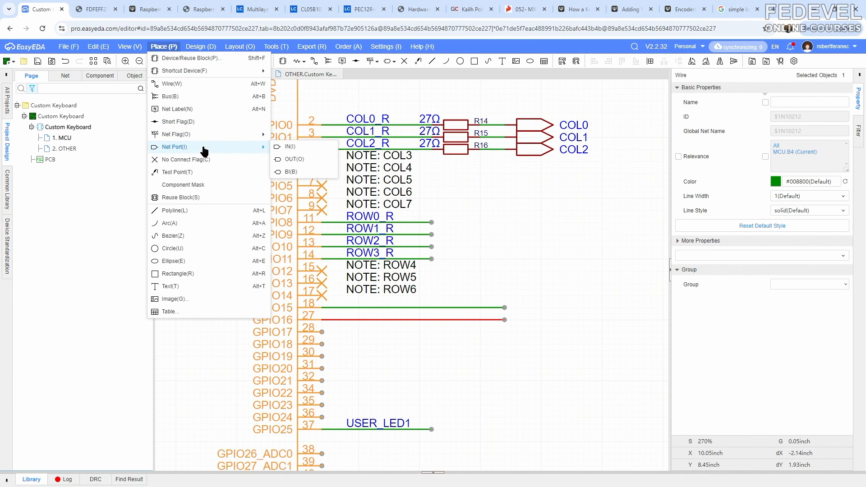
click(310, 155)
key(x)
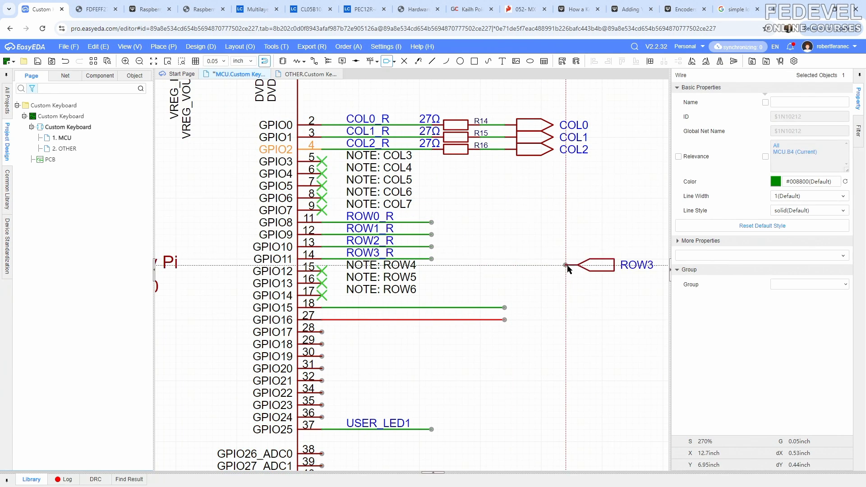
click(504, 308)
click(504, 320)
key(Escape)
- Rename the net port on the GPIO15 wire as ENC1_A
click(544, 313)
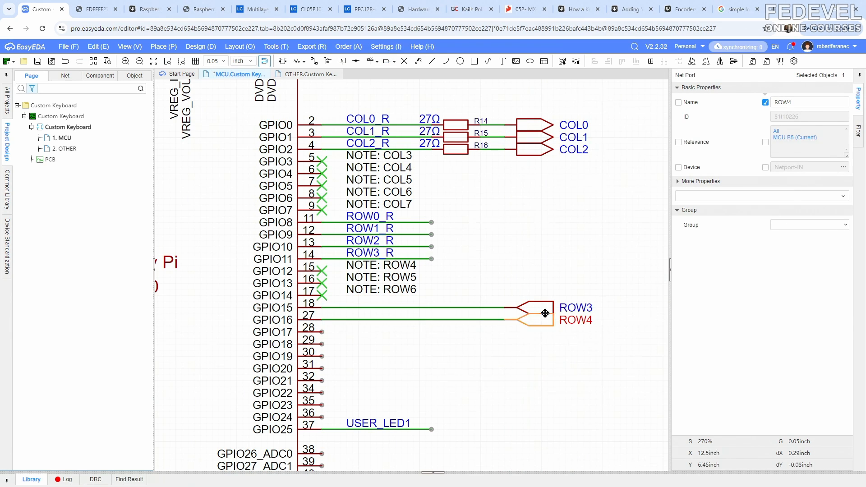
click(545, 308)
click(827, 100)
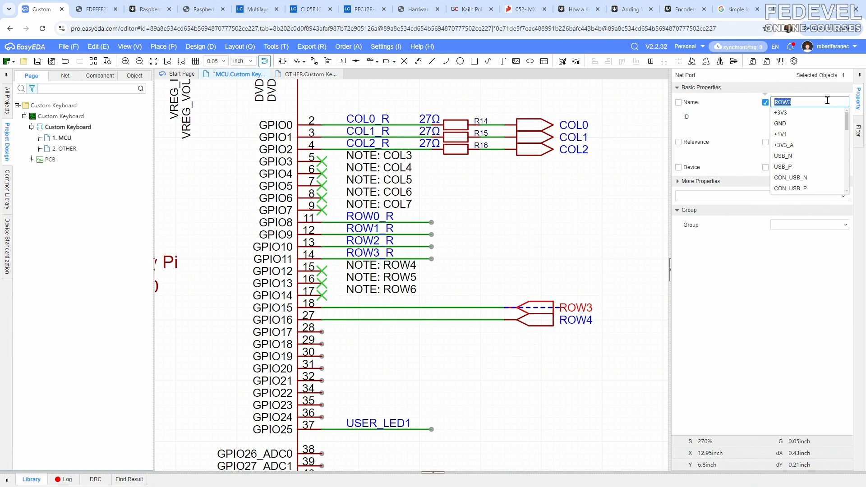
text(ENC)
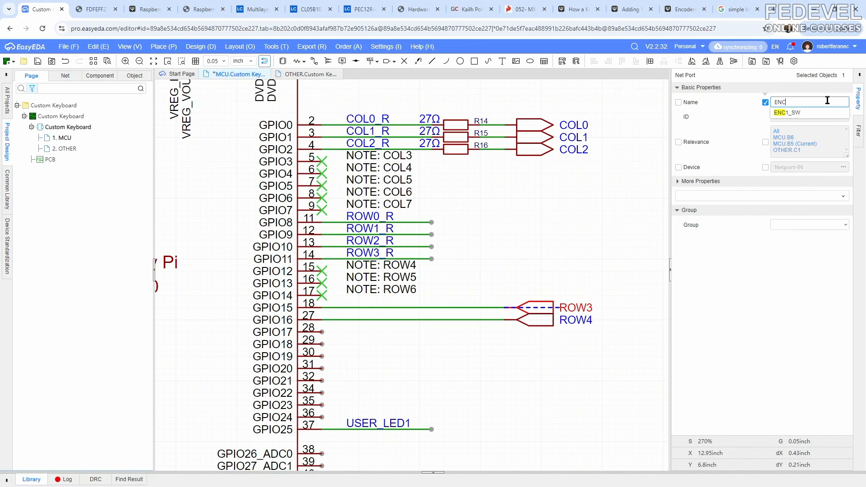
text(1_A)
key(Return)
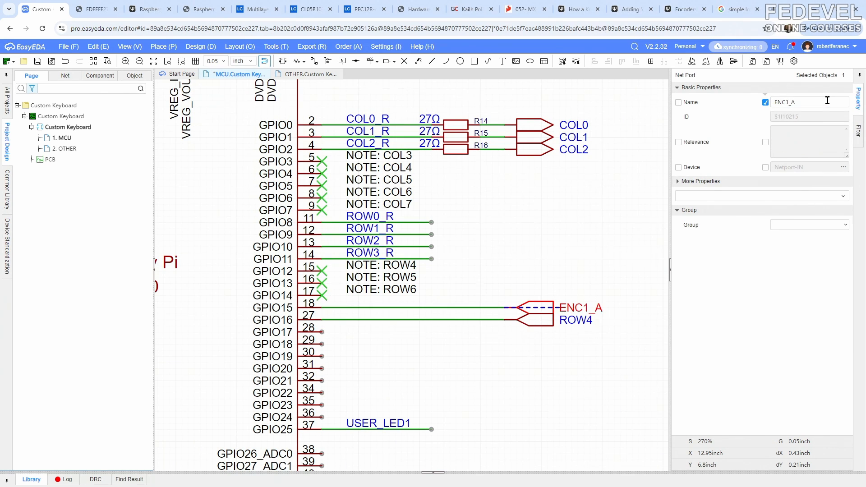
- Reuse the ENC1_A name as the basis for renaming the GPIO16 net port as ENC1_B
click(827, 101)
right_click(791, 101)
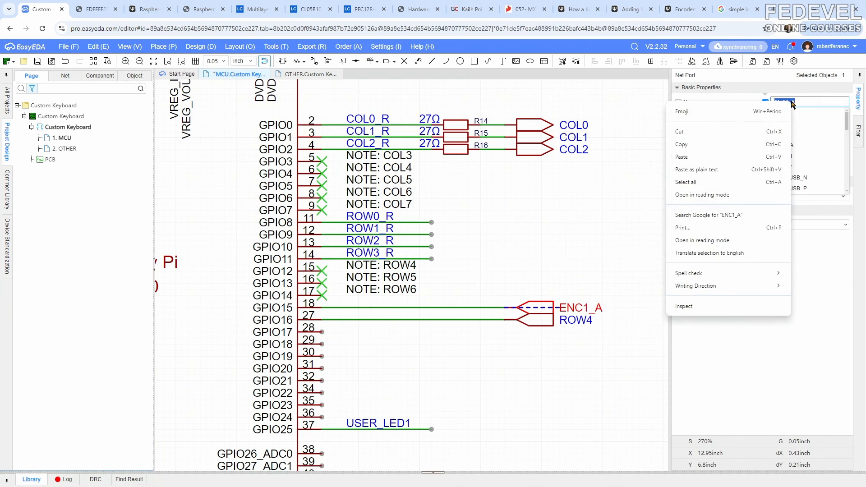
click(711, 148)
click(579, 320)
click(787, 102)
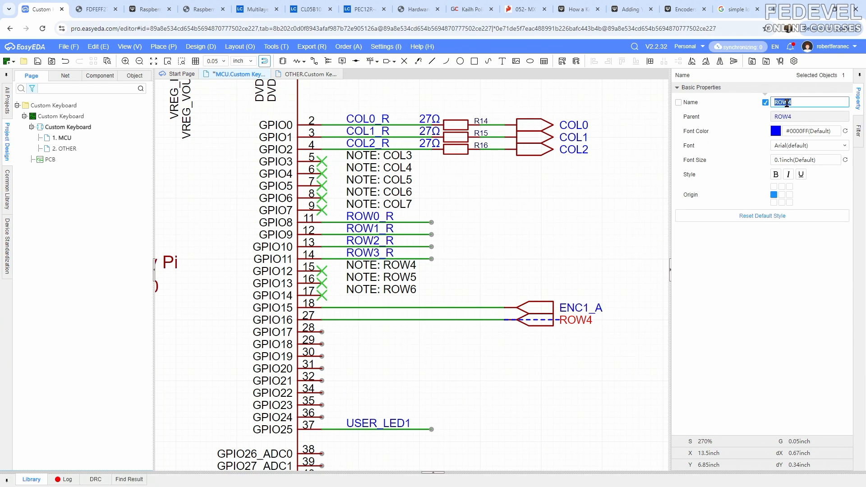
right_click(787, 103)
click(737, 156)
key(Return)
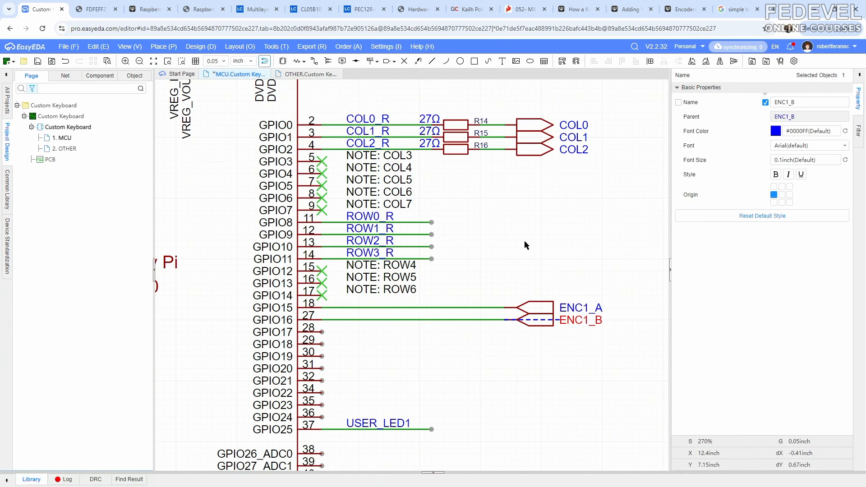
click(499, 245)
- On the OTHER page, place OUT net ports on the open ends of the encoder's A and B filter outputs after R22 and R23
scroll(462, 237, down, 3)
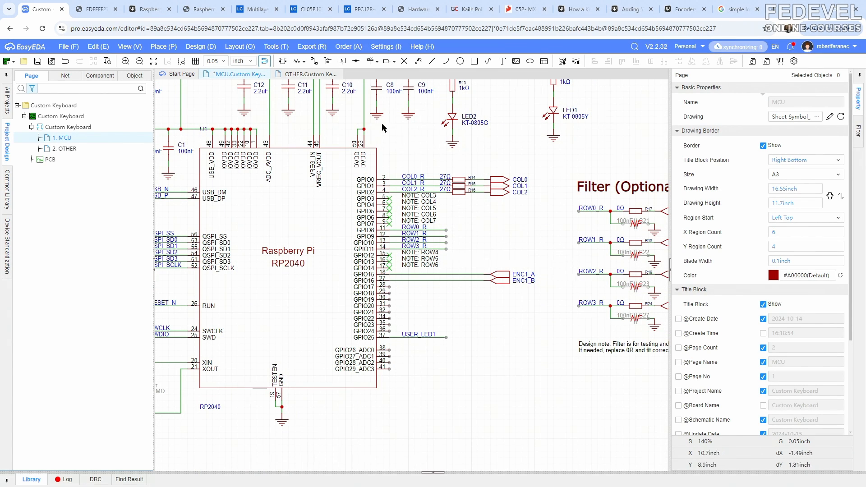
click(310, 73)
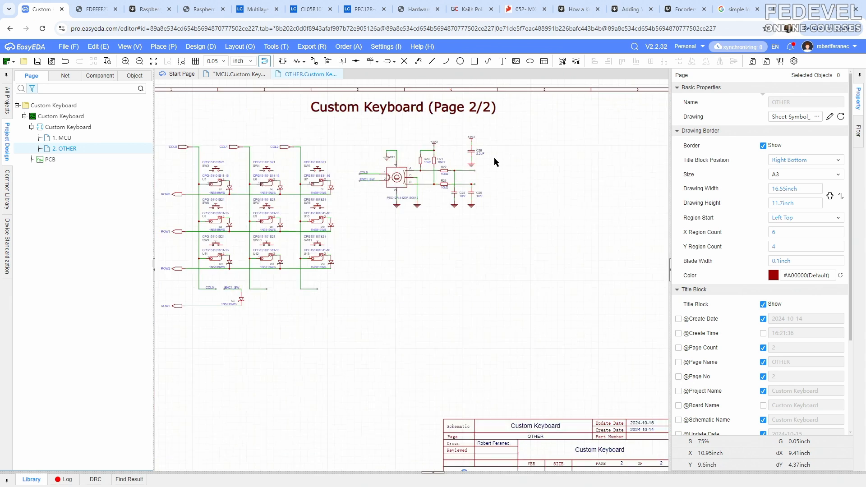
scroll(494, 160, up, 6)
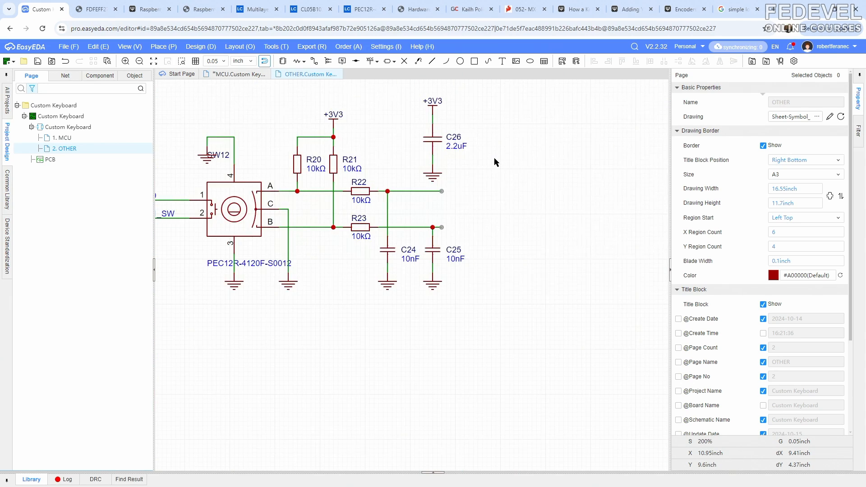
click(163, 47)
mouse_move(184, 148)
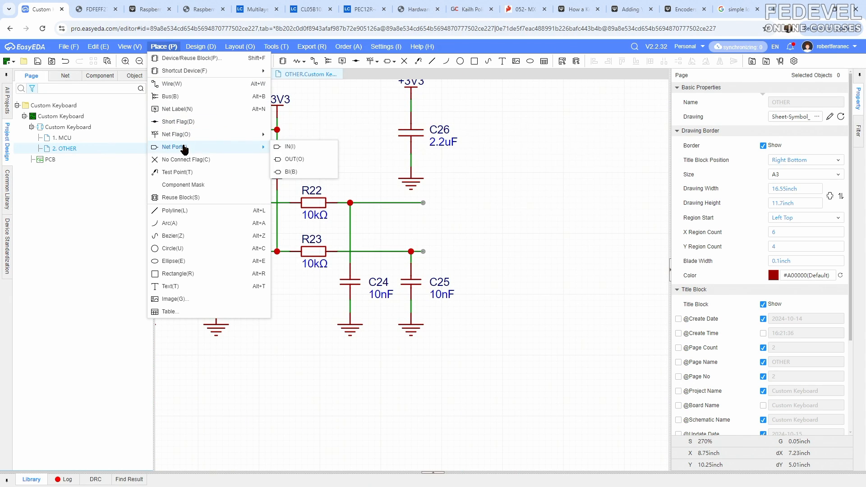
click(316, 161)
click(423, 203)
click(424, 251)
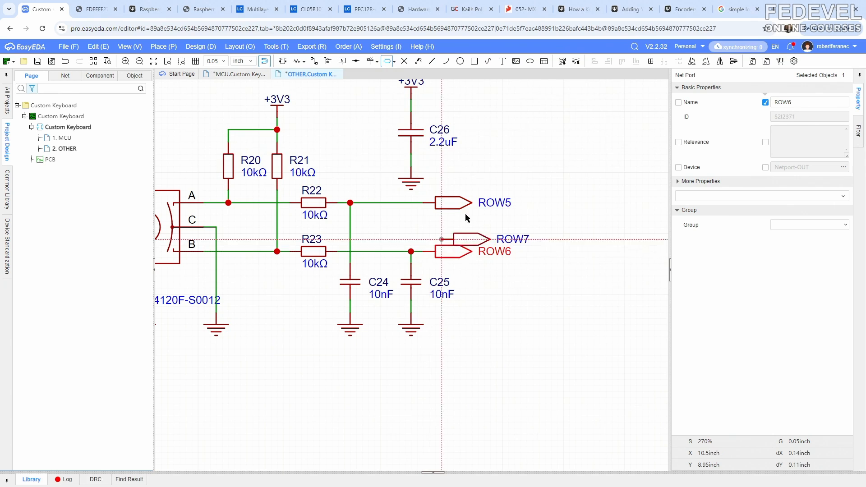
key(Escape)
- Copy the ENC1_A name from the MCU page's net port and apply it to the OTHER page's port on the encoder's A output
click(239, 74)
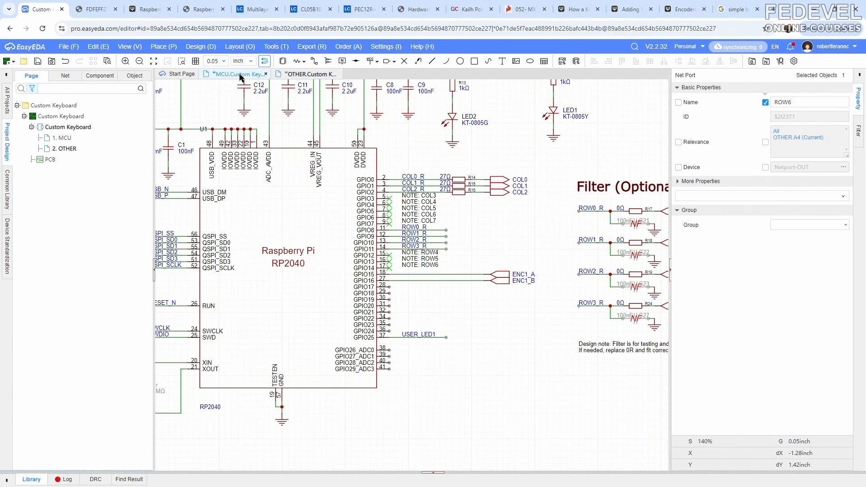
click(496, 274)
double_click(786, 103)
right_click(788, 104)
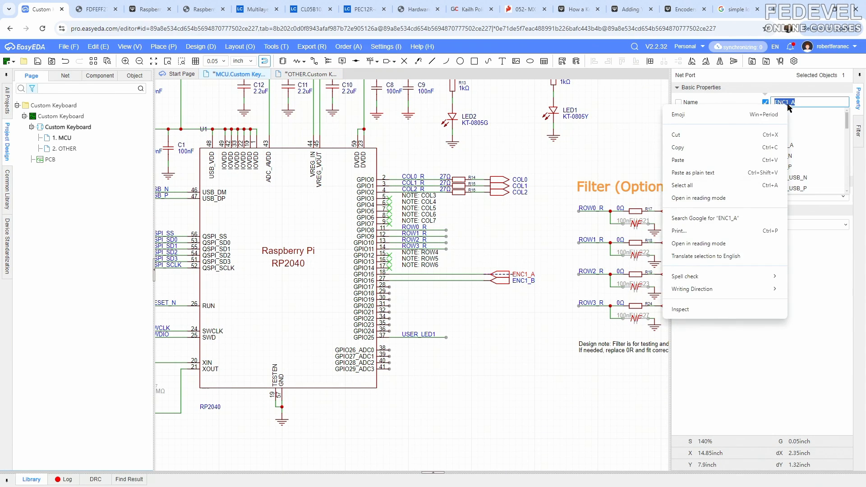
click(715, 149)
click(312, 74)
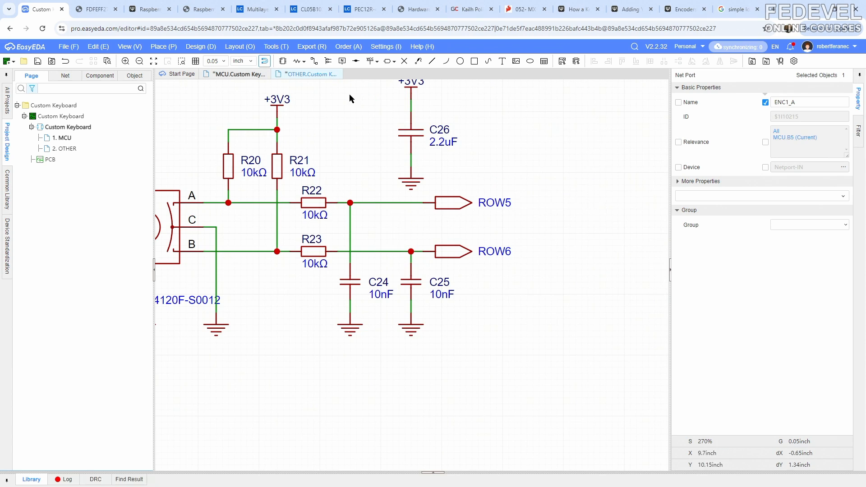
click(451, 202)
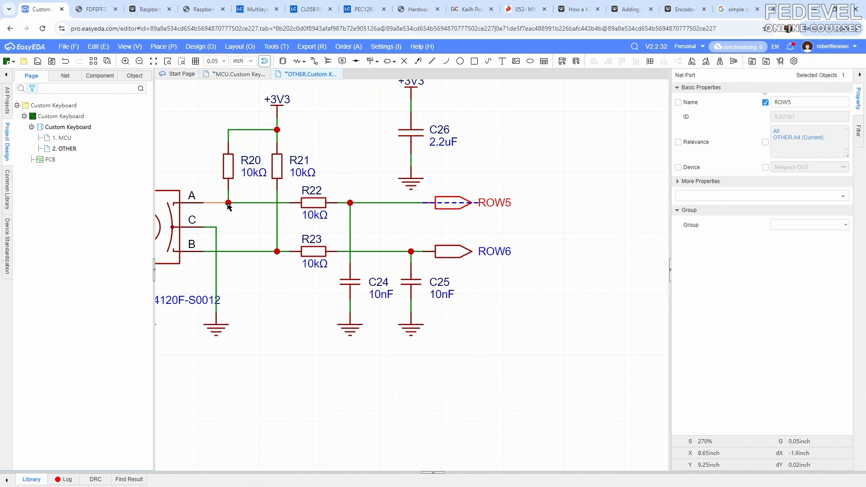
click(806, 101)
right_click(791, 103)
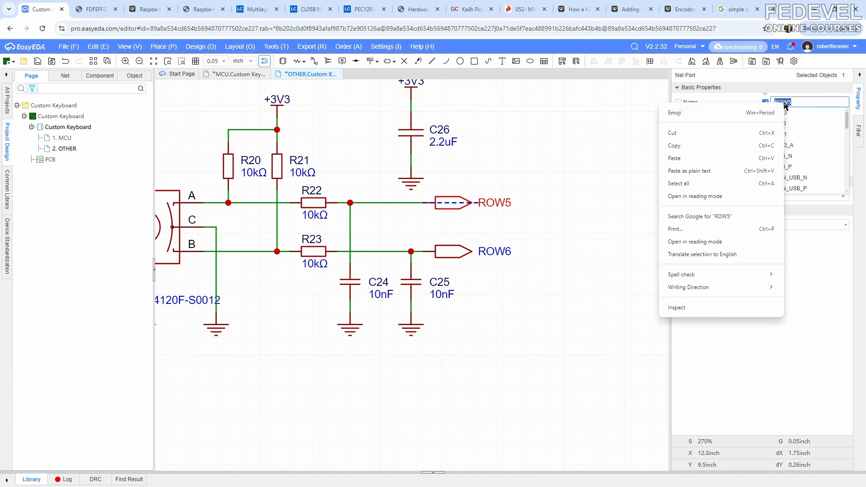
click(711, 159)
key(Return)
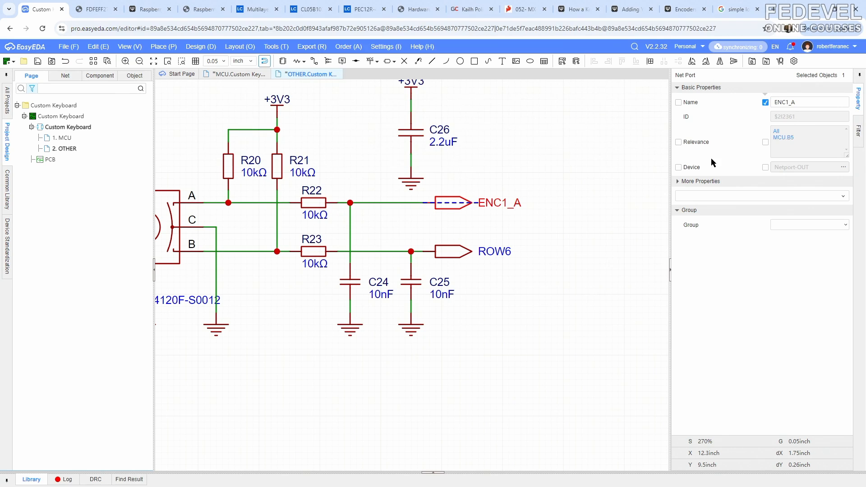
- Copy the ENC1_B name from the MCU page's net port and apply it to the OTHER page's port on the encoder's B output
click(240, 75)
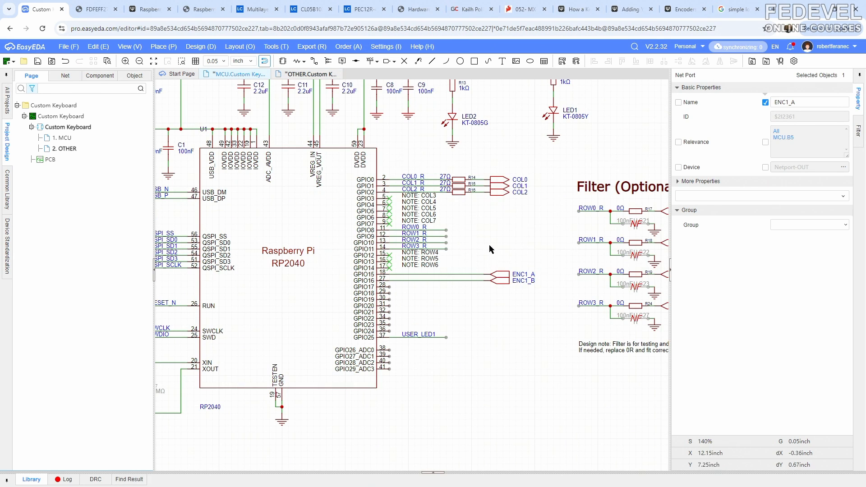
click(525, 278)
click(787, 102)
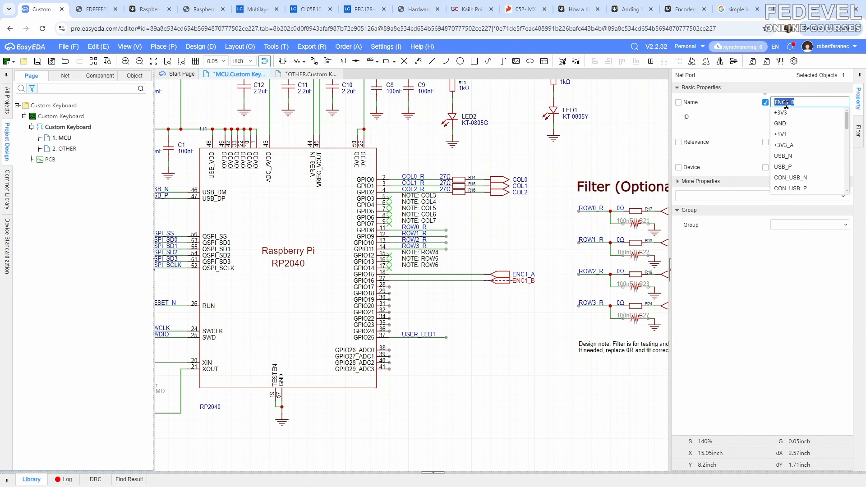
right_click(787, 102)
click(713, 147)
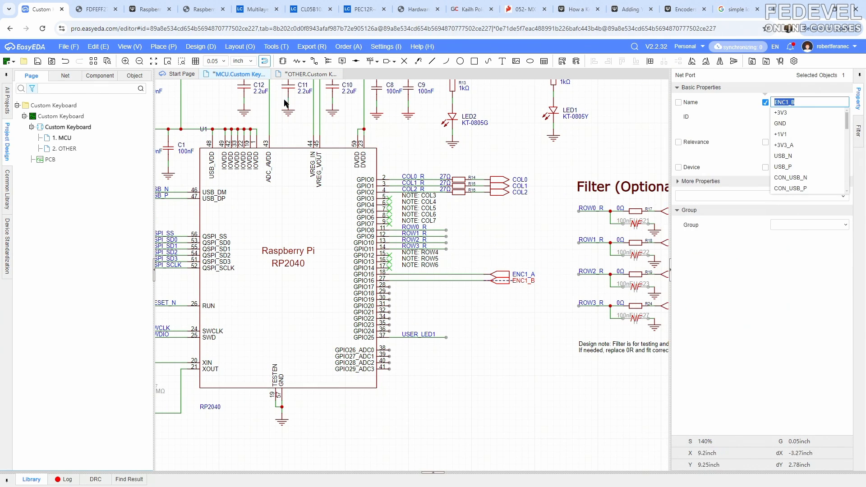
click(309, 74)
click(453, 251)
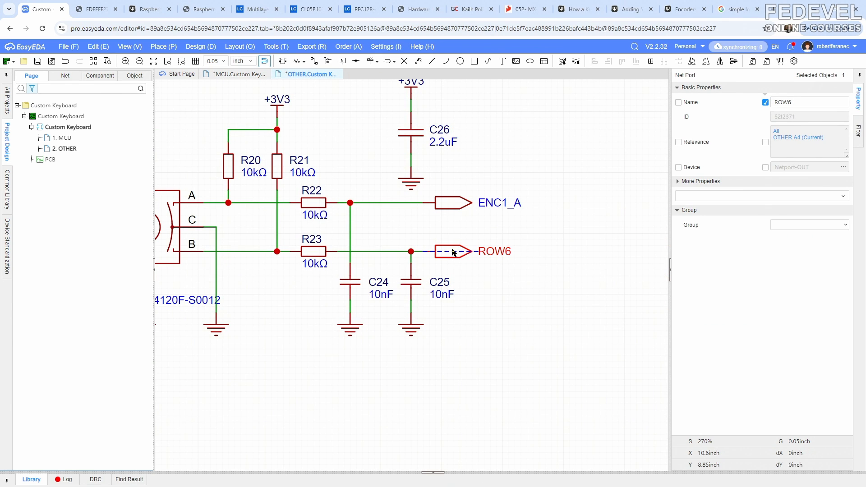
click(787, 101)
right_click(787, 103)
click(729, 155)
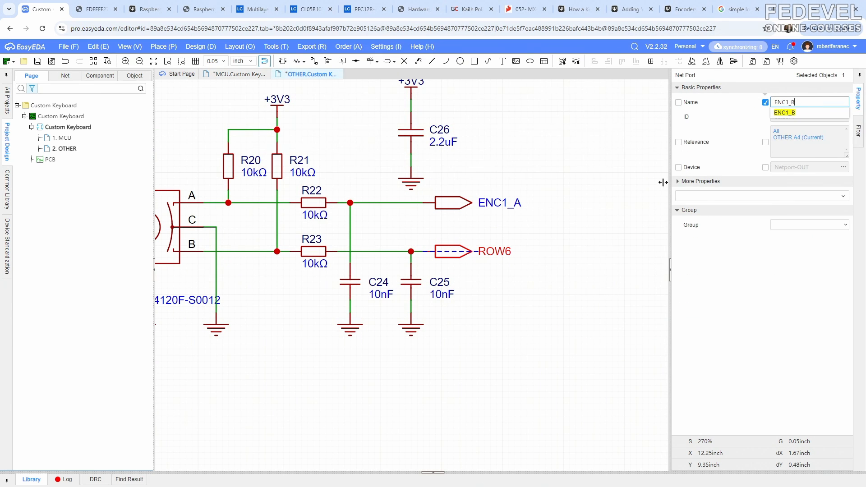
key(Return)
click(621, 201)
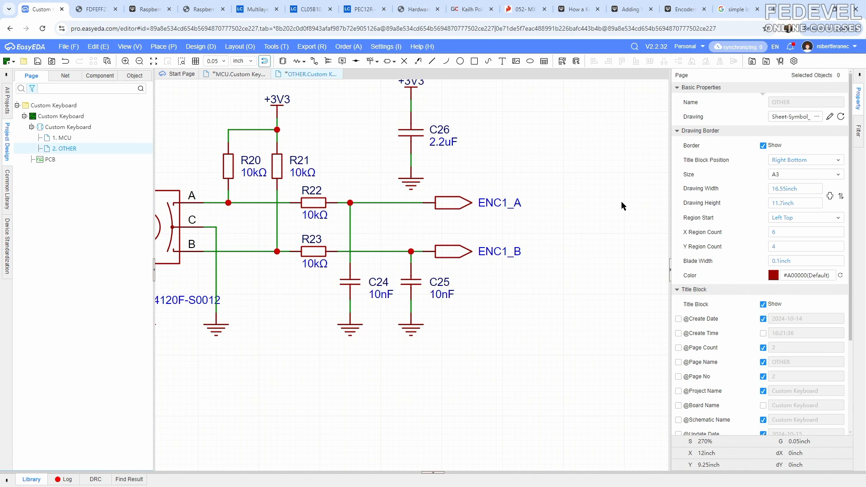
- Check the full OTHER and MCU pages and save the schematic
scroll(621, 201, down, 1)
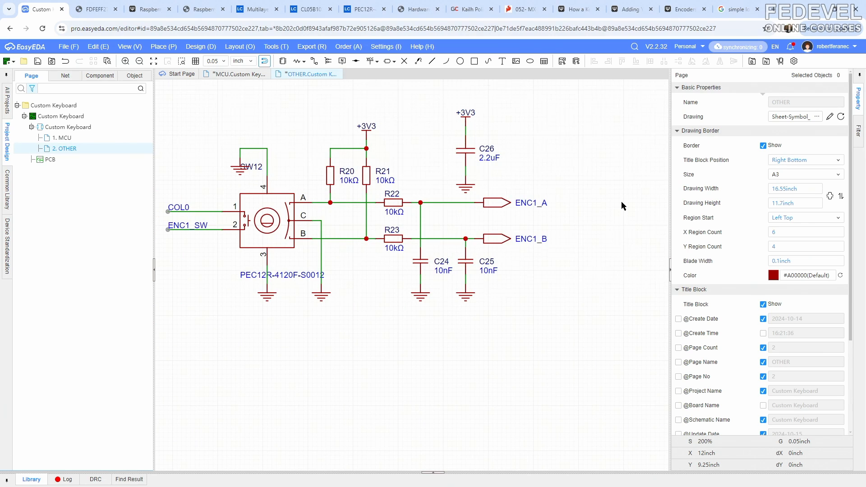
click(130, 47)
click(137, 85)
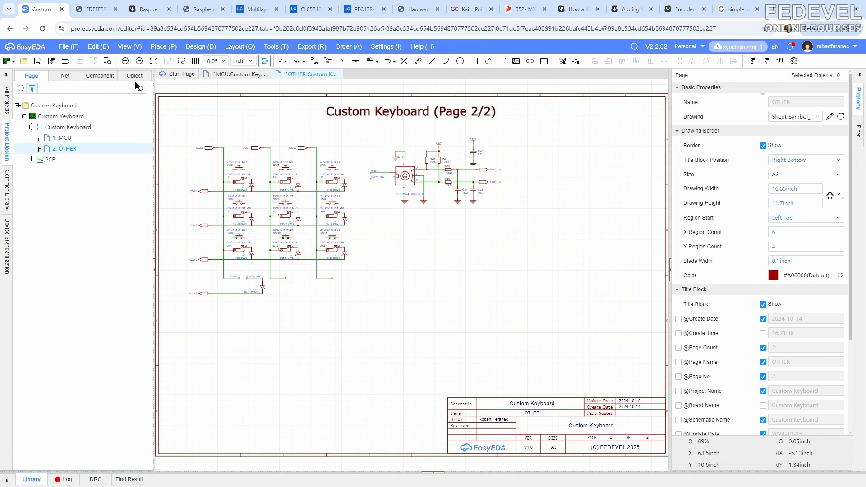
click(224, 76)
click(129, 47)
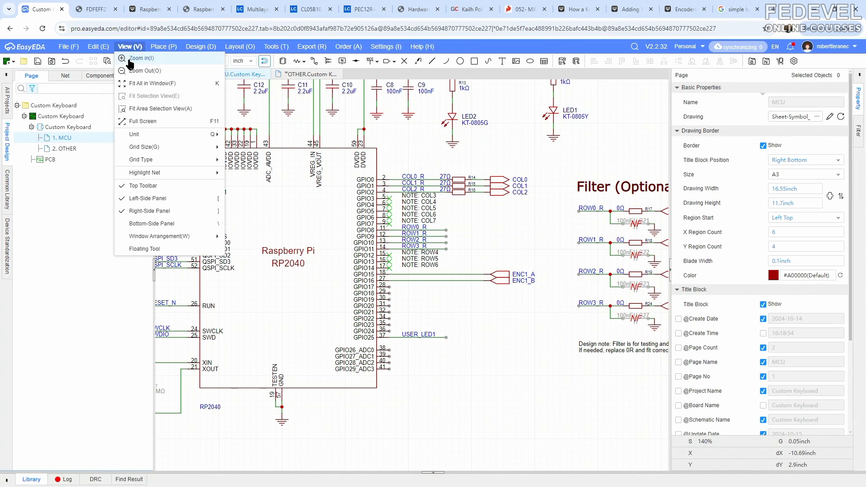
click(137, 84)
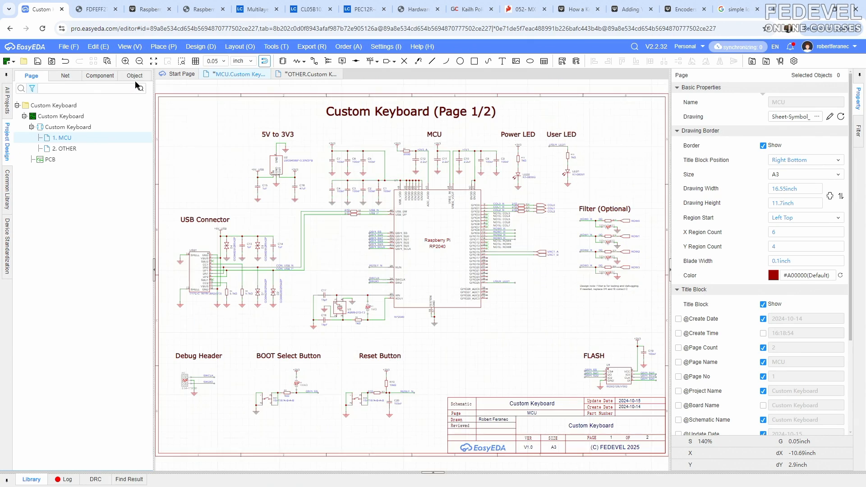
click(38, 62)
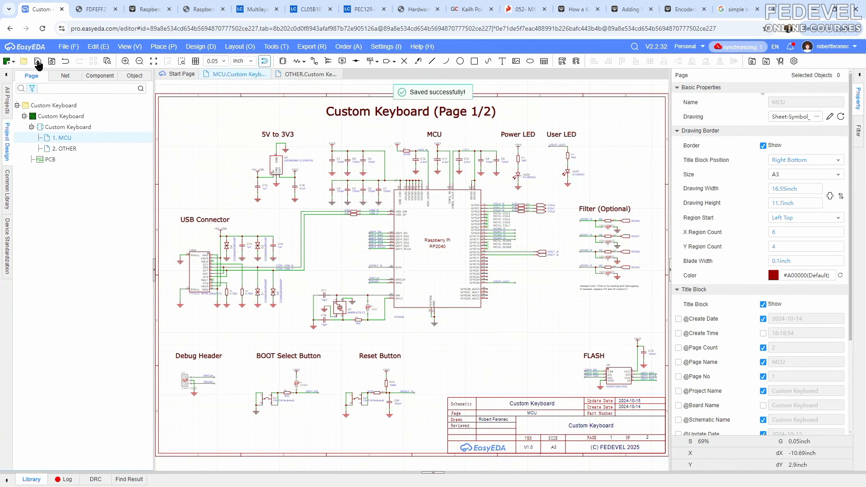
- Copy the MCU heading from the MCU page and paste it above the encoder circuit on the OTHER page
click(437, 137)
right_click(437, 137)
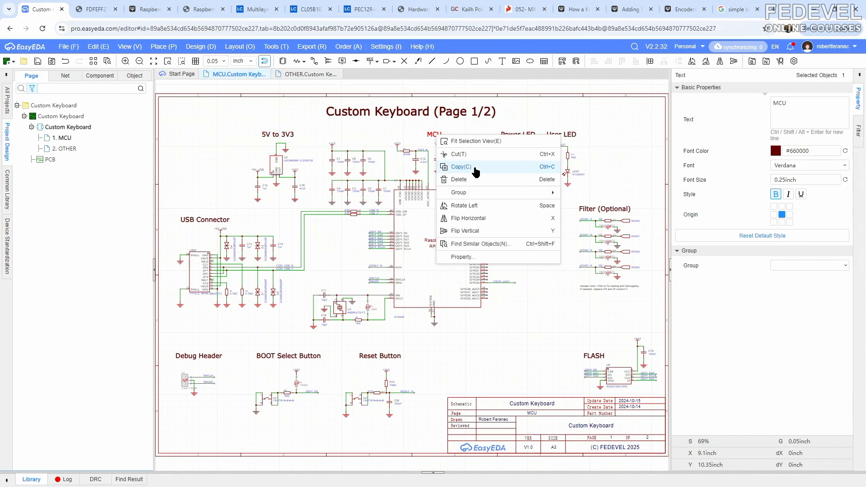
click(461, 167)
click(300, 75)
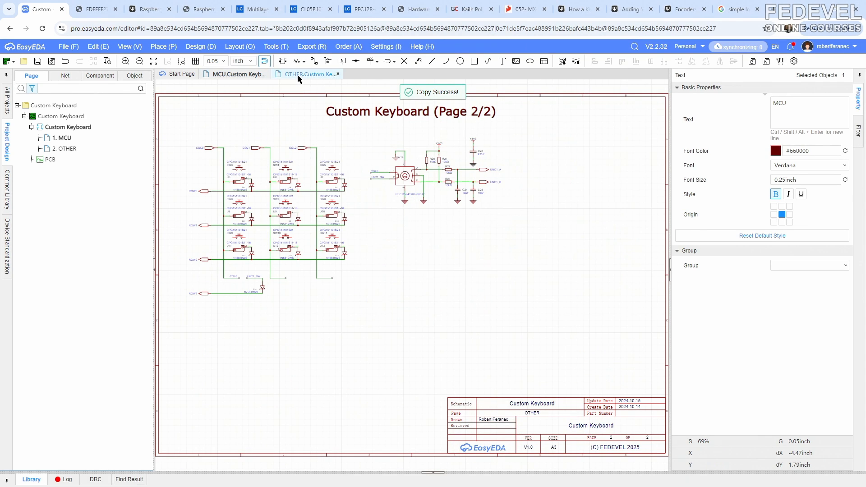
right_click(350, 129)
click(367, 134)
- Change the pasted heading's text to ENCODER 1 and shift it so it sits centred above the encoder circuit
scroll(415, 140, up, 4)
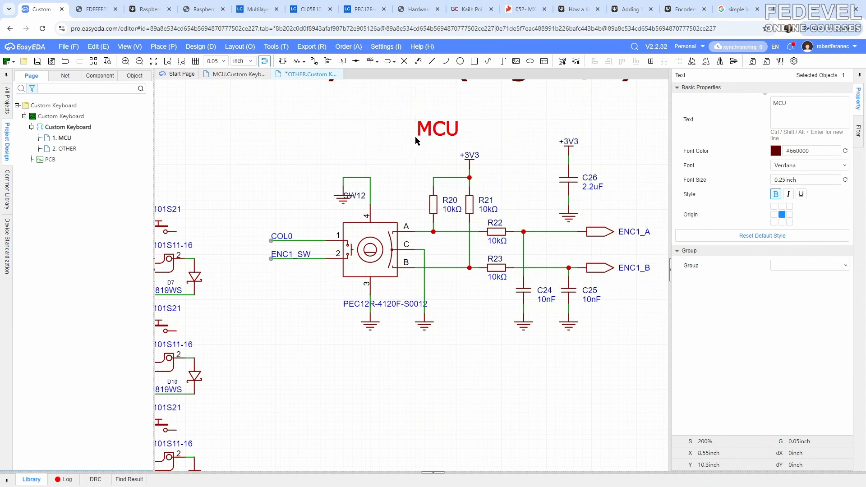
double_click(820, 106)
text(E)
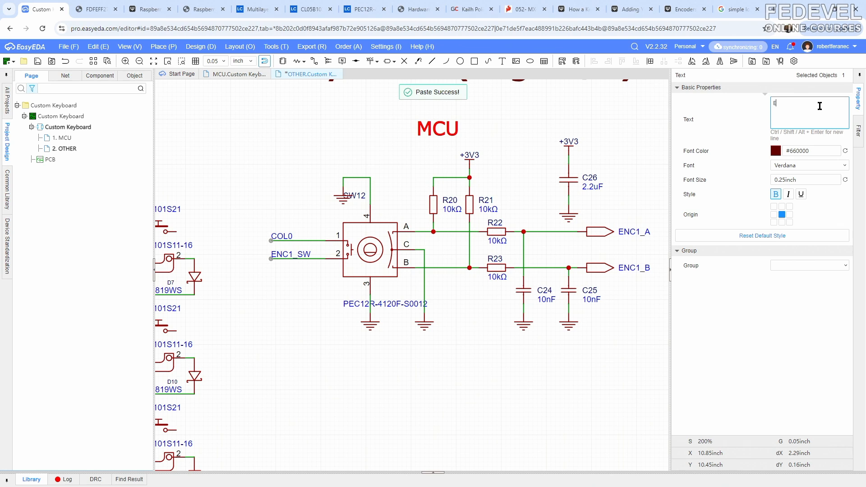
text(NCODER 1)
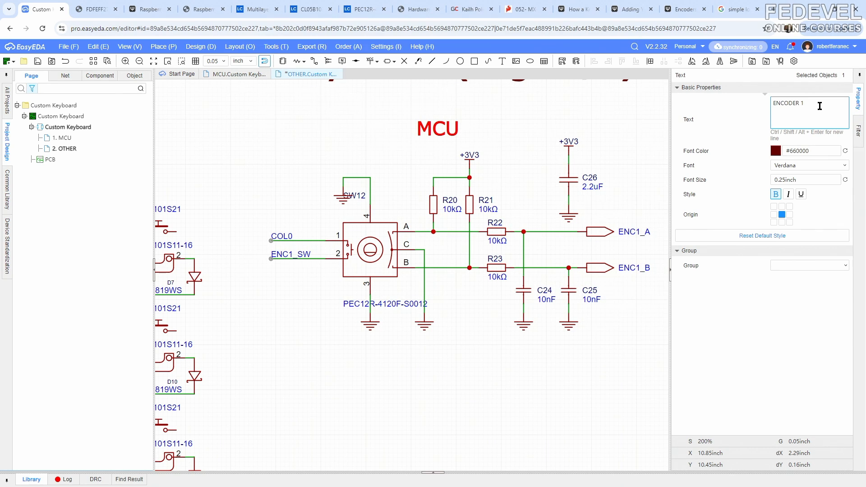
click(499, 96)
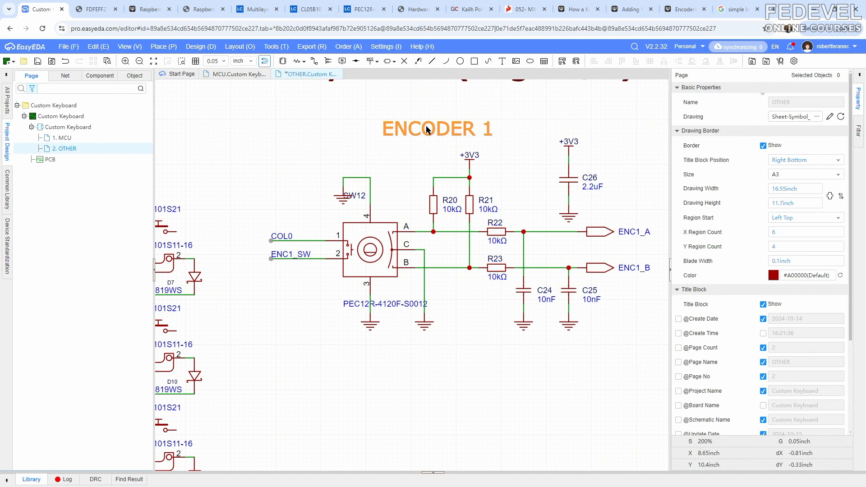
drag(428, 129, 454, 134)
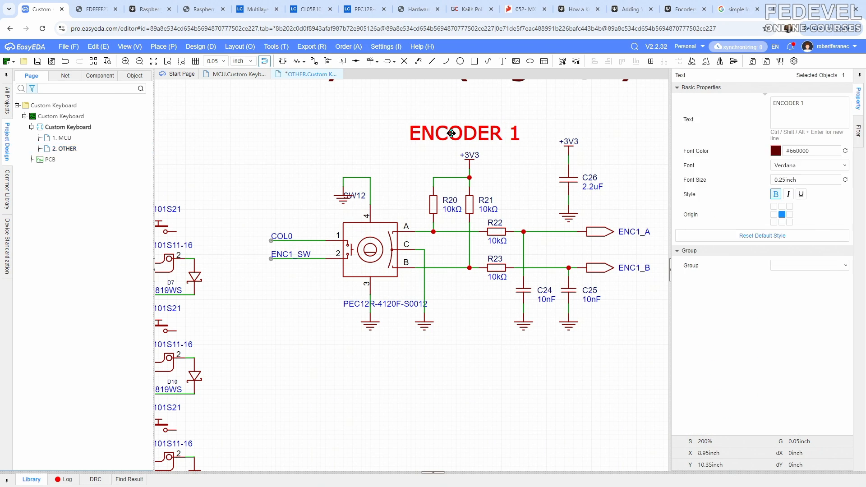
click(331, 133)
- Paste another copy of the heading above the key matrix and set its text to KEYS
scroll(331, 132, down, 5)
right_click(338, 149)
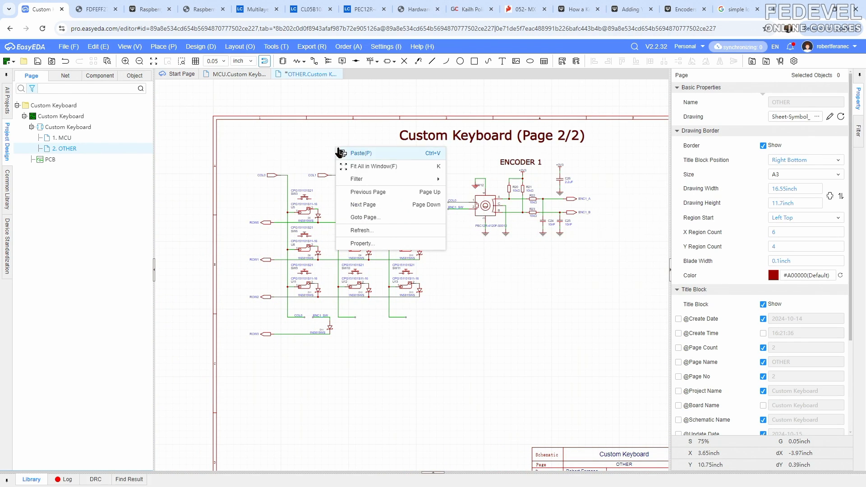
click(356, 153)
click(344, 152)
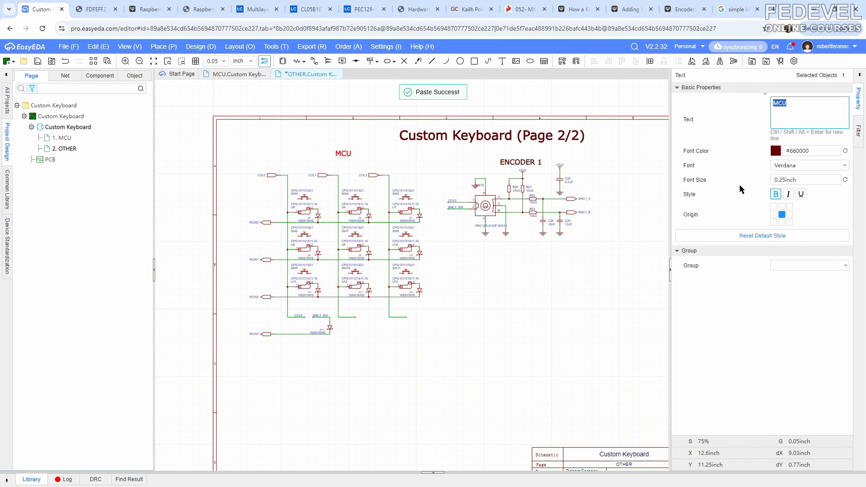
key(Return)
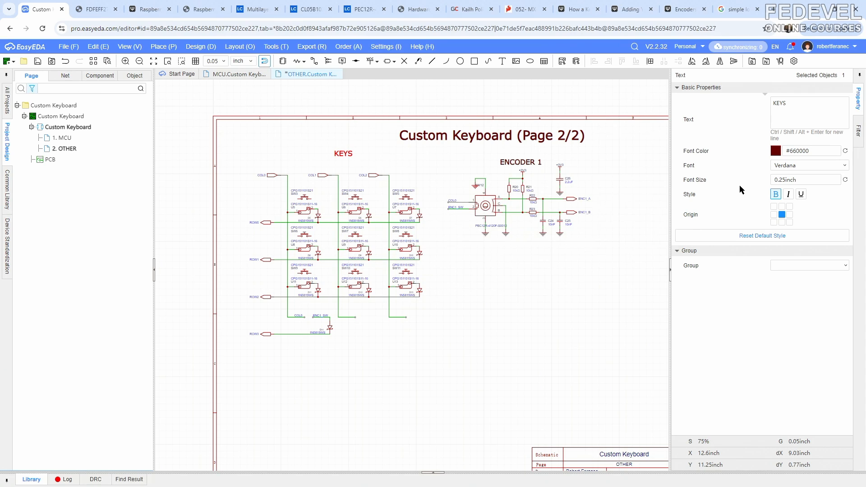
- Move the KEYS heading closer to the key matrix, just above the COL1 net port
scroll(342, 152, up, 3)
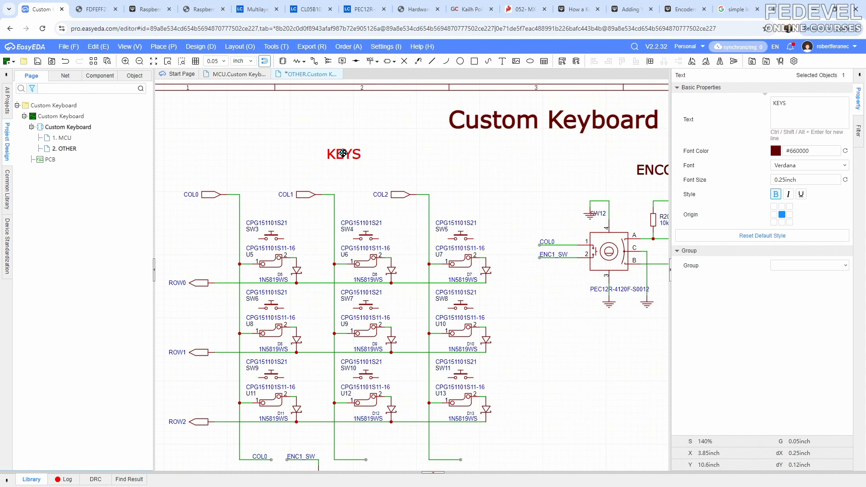
scroll(343, 153, up, 3)
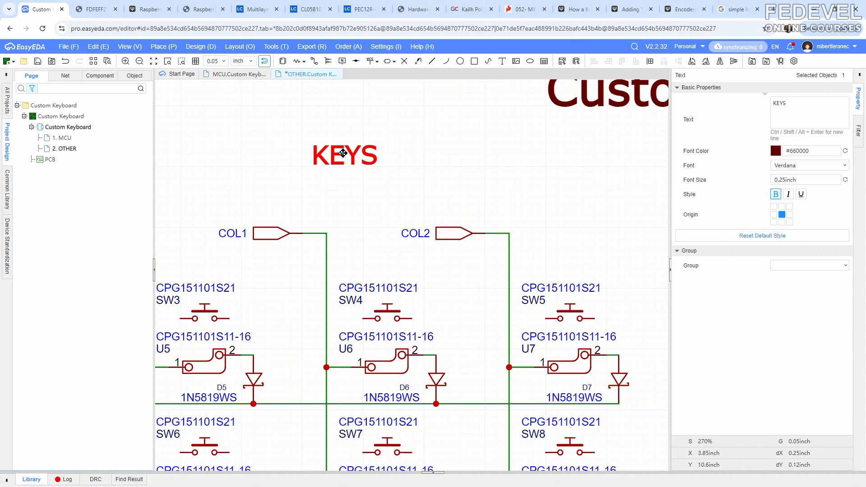
drag(343, 153, 293, 168)
scroll(283, 150, down, 3)
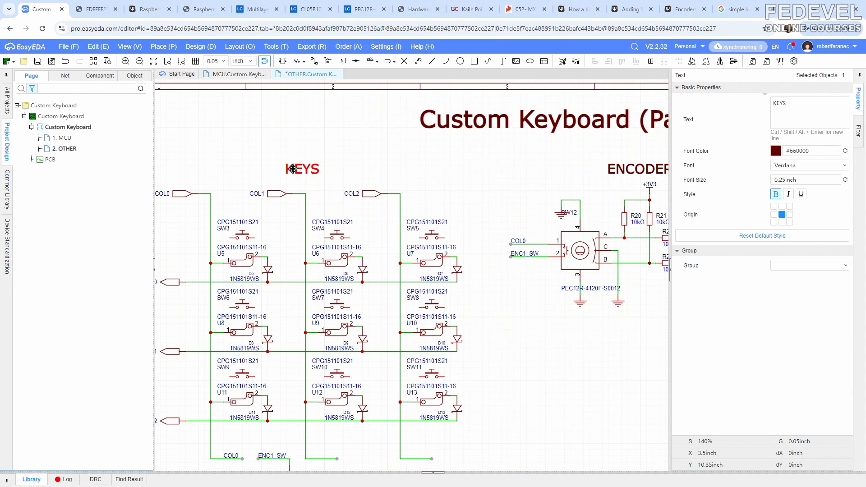
scroll(293, 168, up, 2)
right_drag(509, 183, 471, 191)
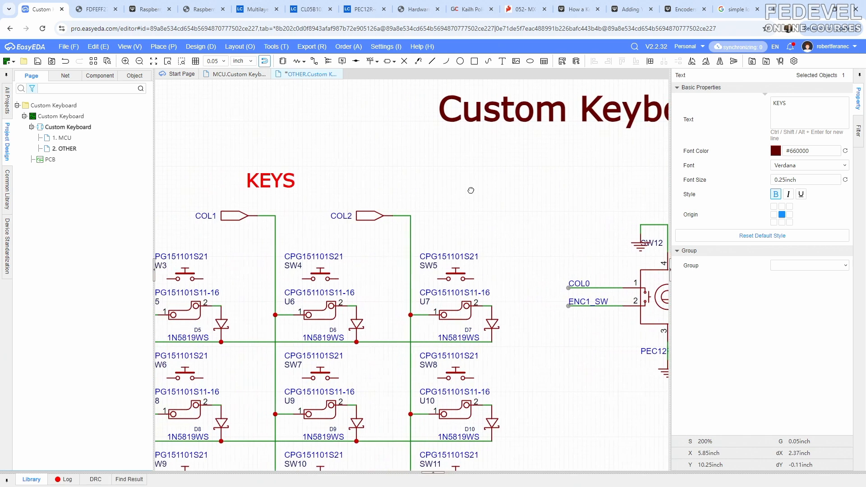
scroll(424, 154, down, 4)
click(334, 134)
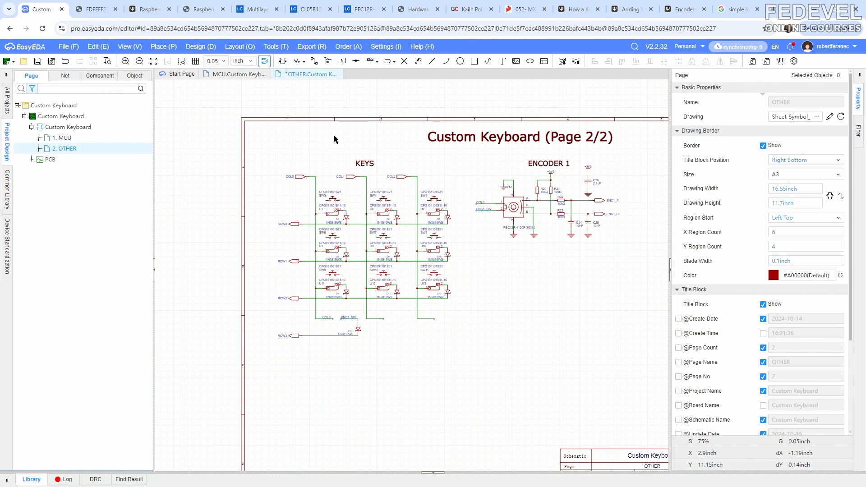
- Fit the whole OTHER page in the window and save the schematic
click(141, 48)
click(145, 82)
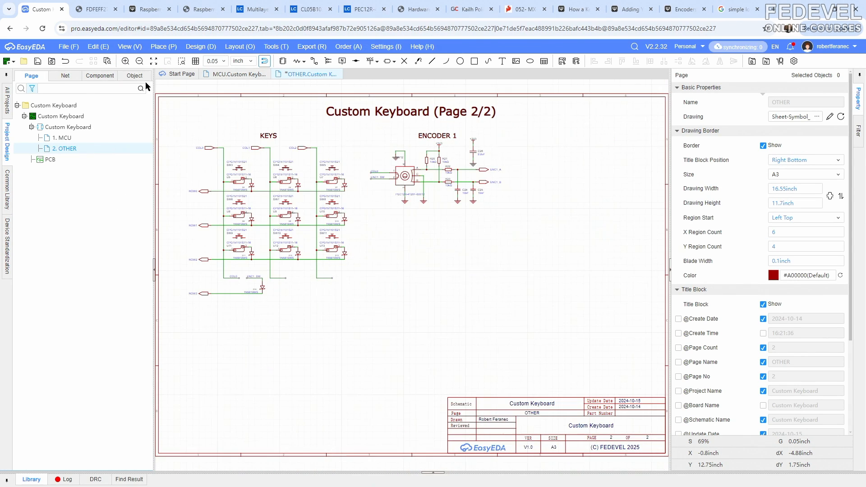
click(38, 63)
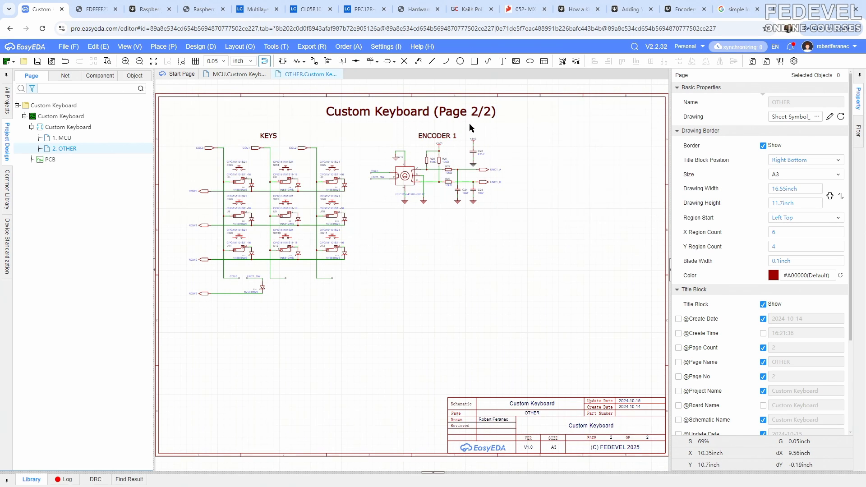
- Copy the complete ENCODER 1 circuit with its heading and paste the duplicate to the right of the original, level with it
drag(423, 209, 519, 228)
right_click(407, 175)
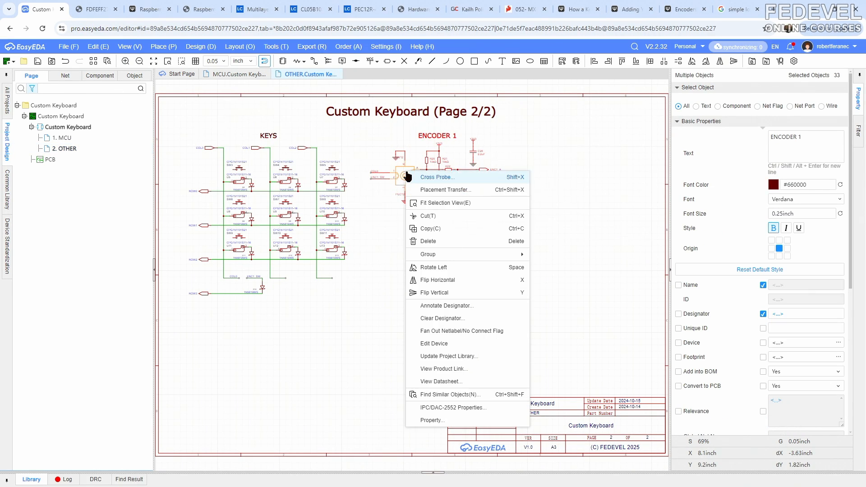
click(437, 229)
right_click(439, 229)
click(456, 231)
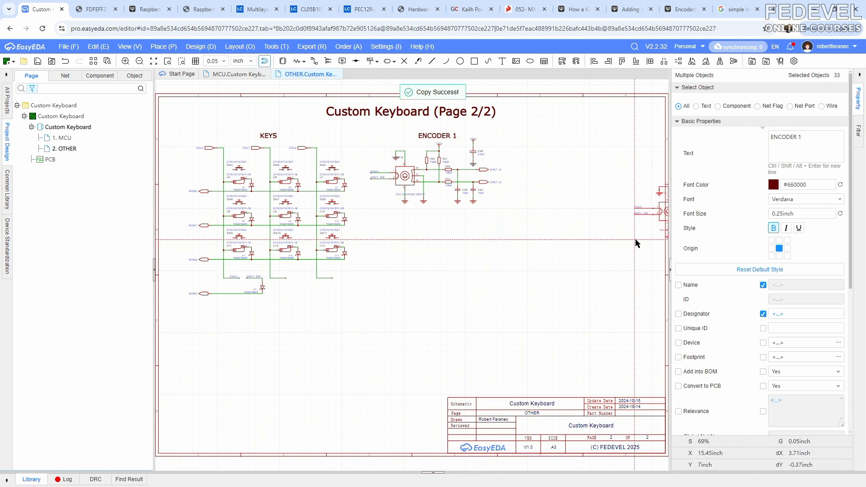
scroll(536, 199, up, 3)
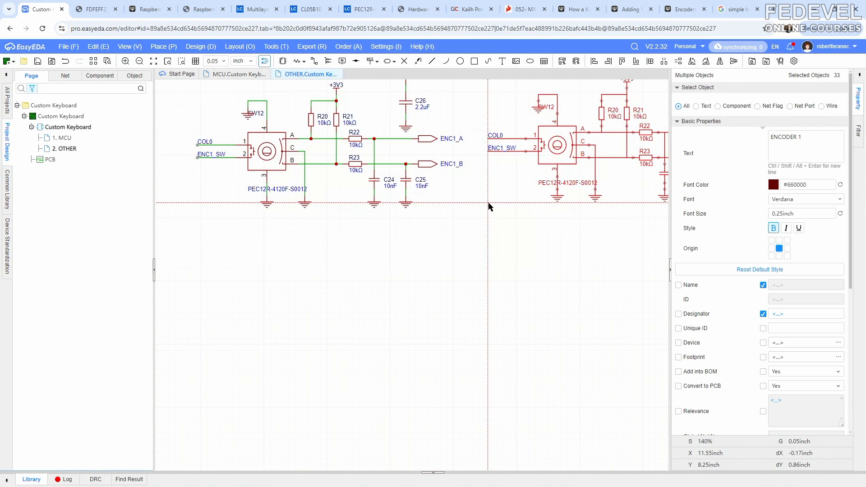
scroll(490, 207, up, 3)
right_drag(488, 202, 413, 317)
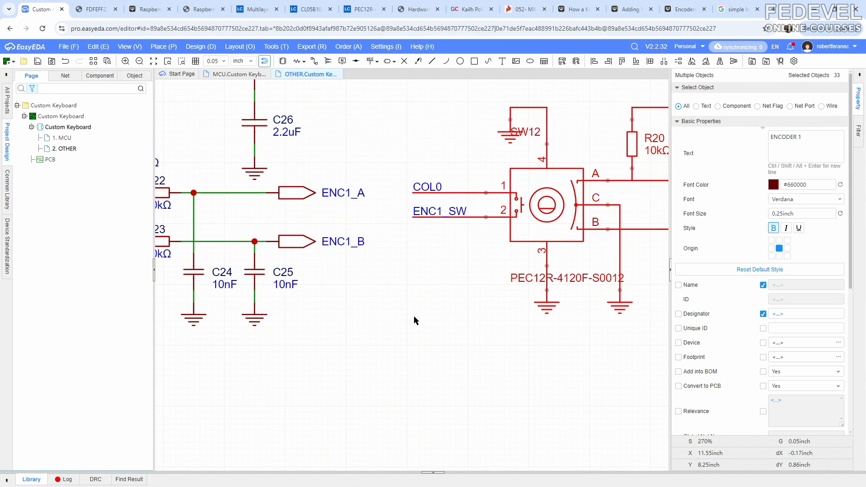
click(447, 330)
- Paste a second duplicate of the encoder circuit directly below the original, aligned with its left edge and clear of its ground symbols
scroll(419, 264, down, 6)
right_drag(311, 325, 282, 402)
right_click(413, 256)
click(418, 260)
scroll(385, 265, up, 5)
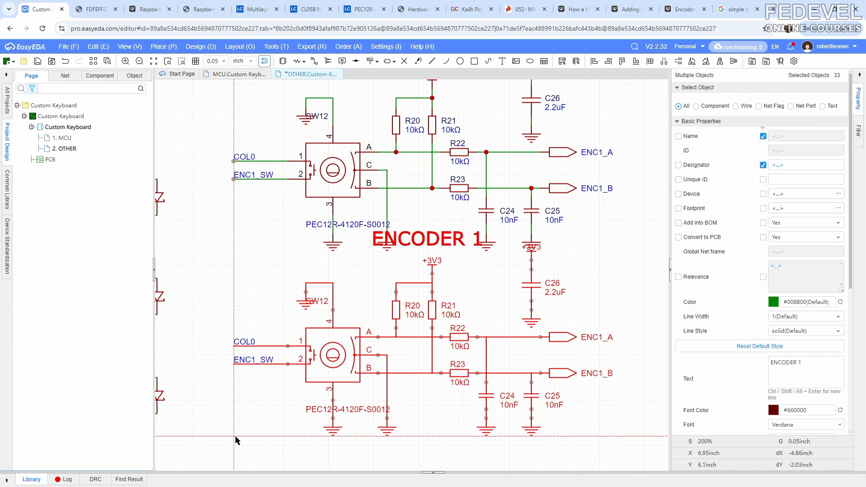
right_drag(235, 440, 284, 350)
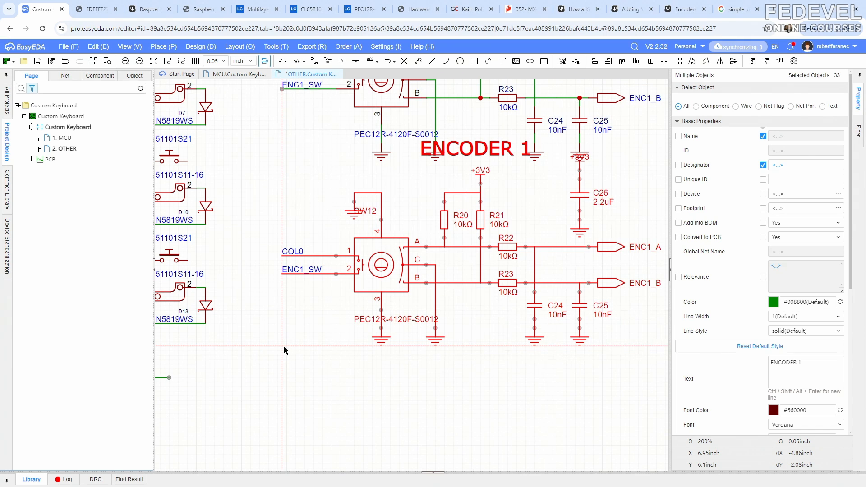
click(278, 408)
scroll(295, 318, down, 3)
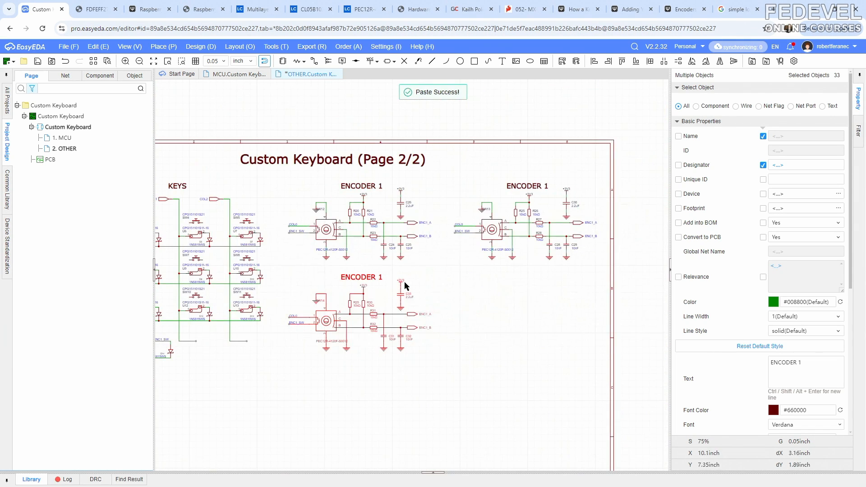
- Rename the heading of the duplicate beside the original circuit as ENCODER 2 and the heading of the one below as ENCODER 3
right_drag(405, 286, 470, 338)
click(342, 242)
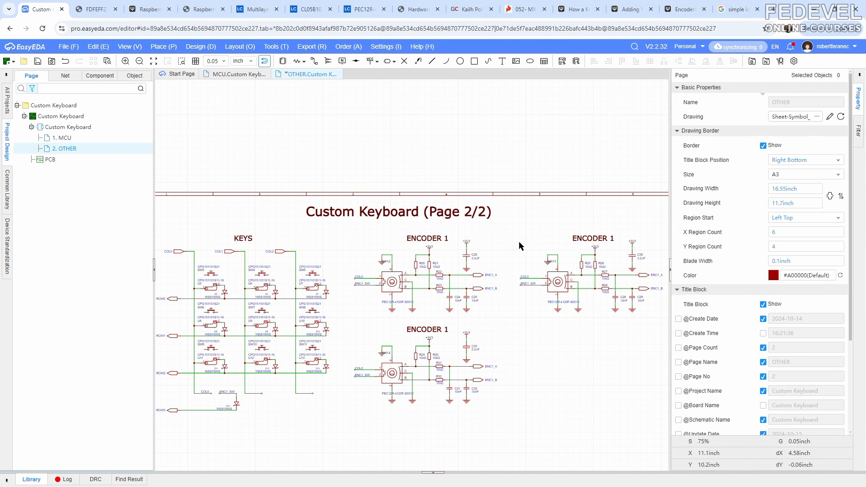
click(602, 244)
click(815, 107)
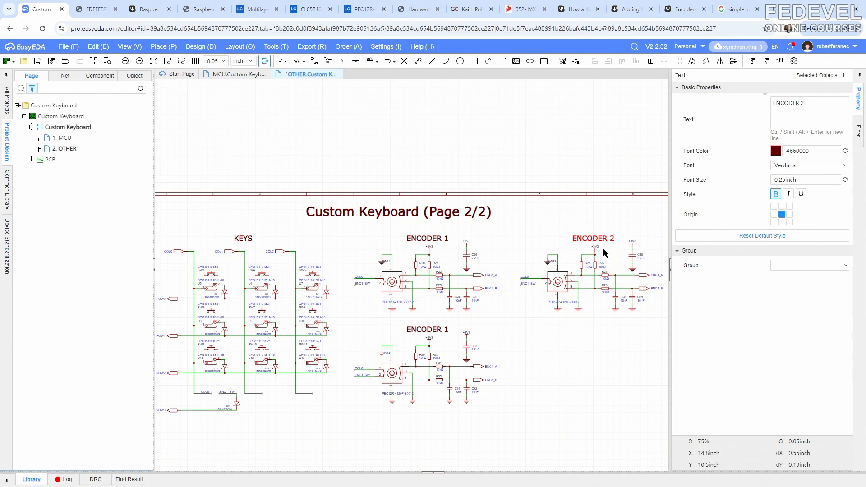
click(427, 330)
click(812, 103)
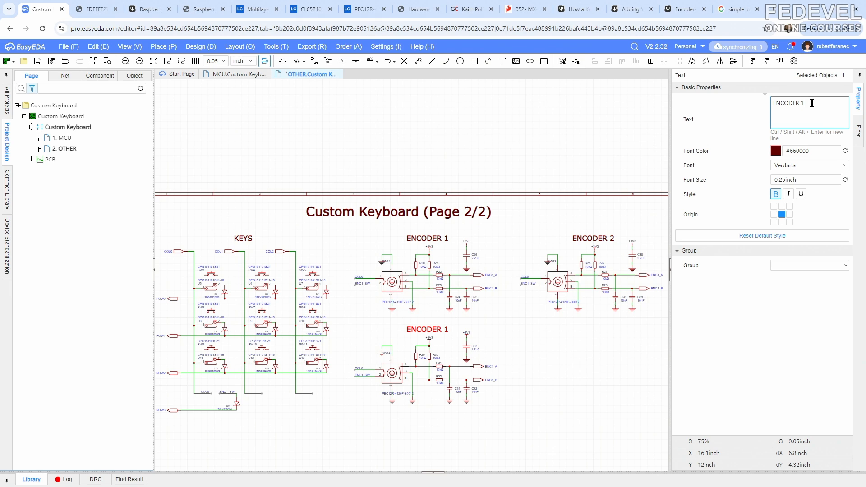
click(517, 242)
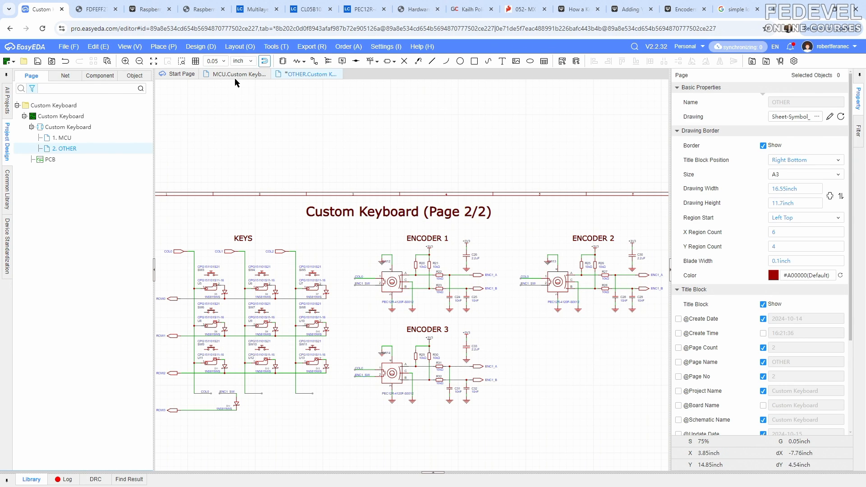
- Fit the whole page with the three encoder circuits in the window and save the schematic
click(129, 46)
click(136, 84)
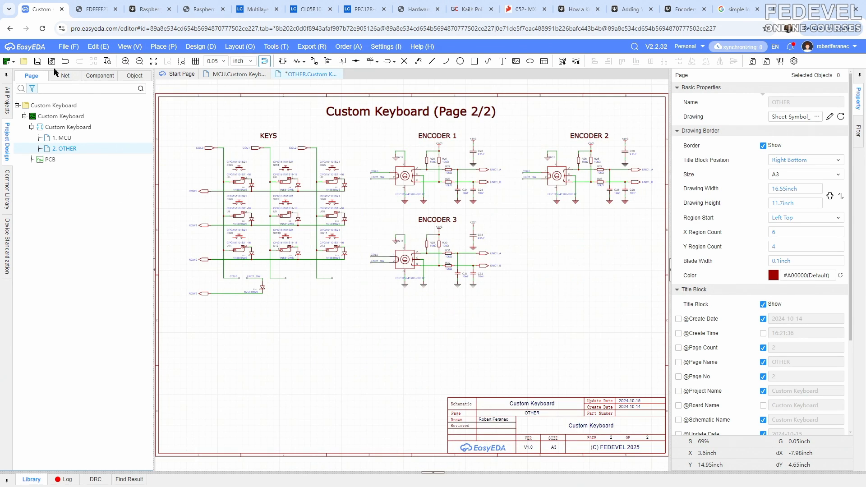
click(38, 64)
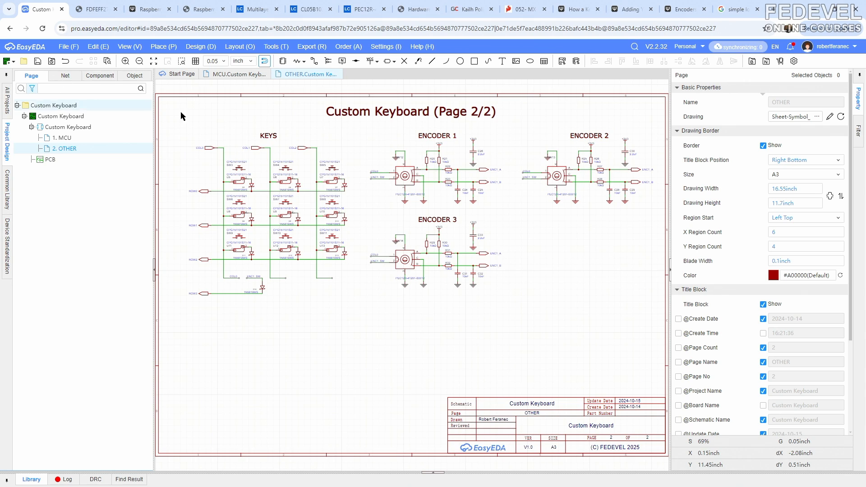
- Rename the net label on pin 1 of the ENCODER 2 switch as COL1
scroll(639, 158, up, 6)
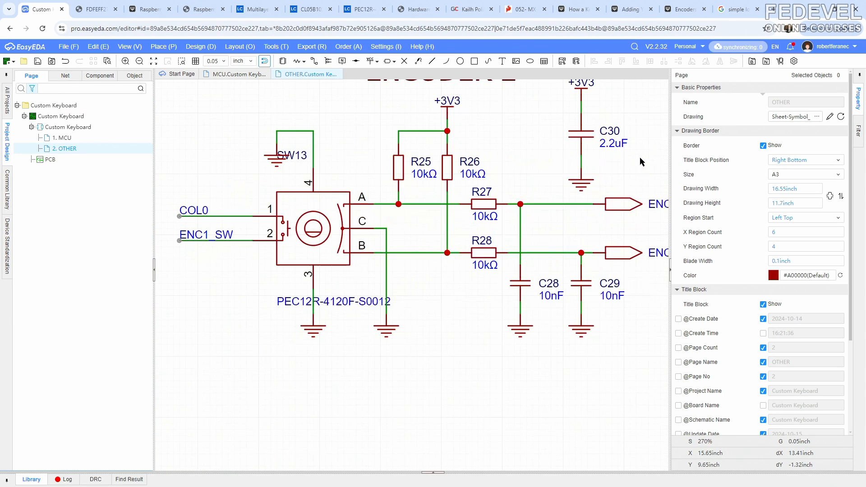
click(193, 212)
click(803, 103)
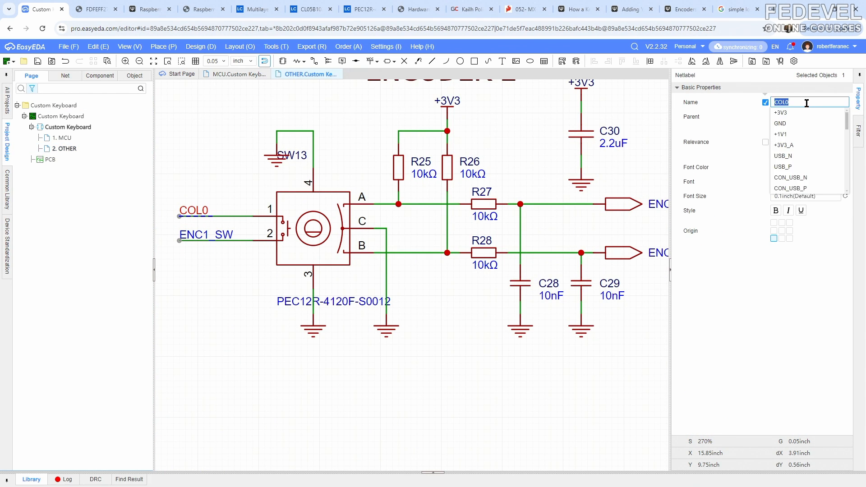
key(End)
key(BackSpace)
text(1)
key(Return)
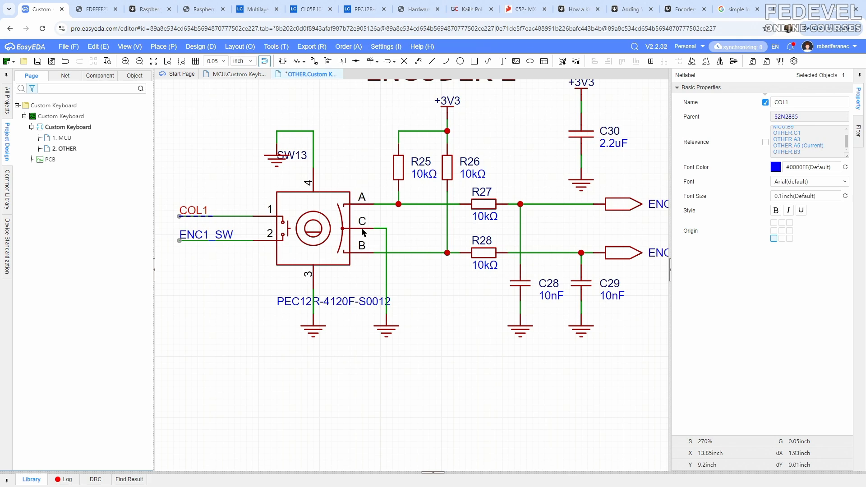
- Rename the net label on pin 2 of the ENCODER 2 switch as ENC2_SW
click(206, 235)
click(807, 103)
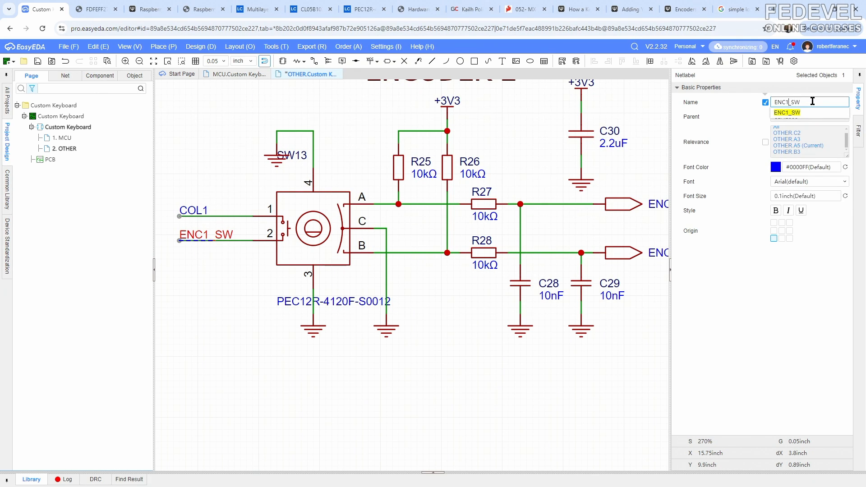
key(BackSpace)
key(Return)
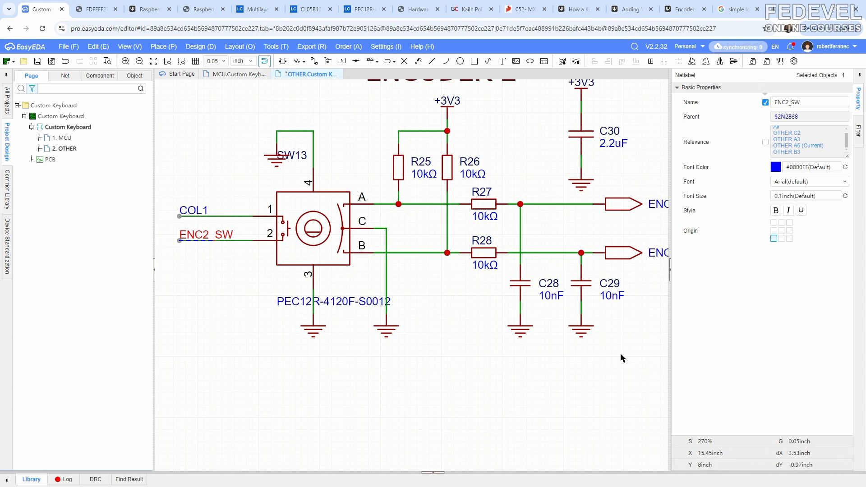
- Rename the net port on the A output of the ENCODER 2 circuit as ENC2_A
right_drag(620, 355, 474, 357)
click(528, 207)
click(801, 102)
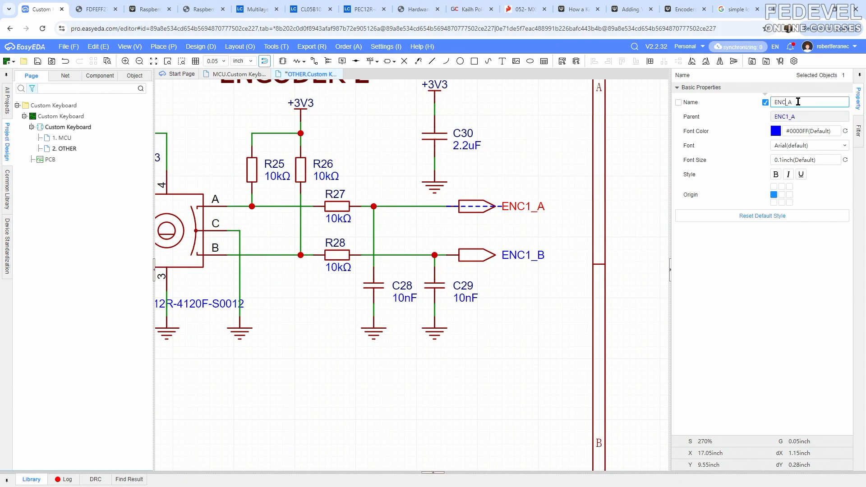
text(2)
key(Return)
- Rename the net port on the B output of the ENCODER 2 circuit as ENC2_B and clear the selection
click(523, 255)
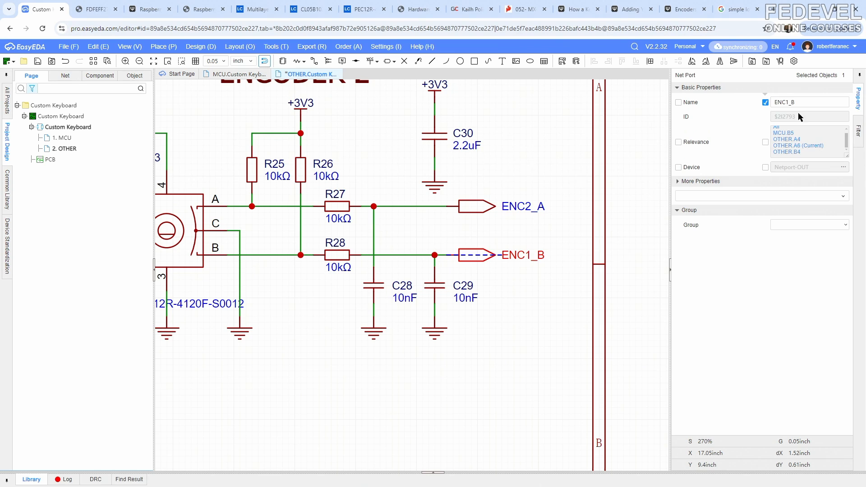
click(808, 102)
key(BackSpace)
text(2)
key(Return)
click(551, 140)
- Copy the COL1 and ENC2_SW net labels together from the ENCODER 2 circuit
scroll(551, 141, down, 4)
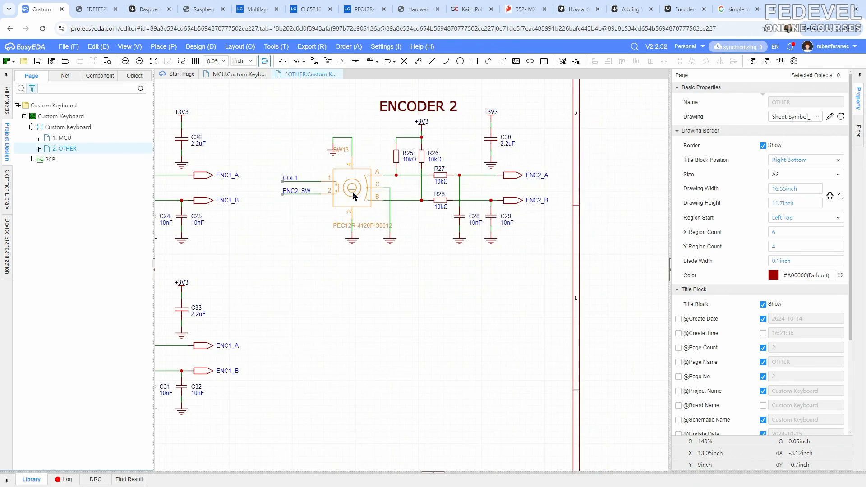
drag(394, 227, 394, 228)
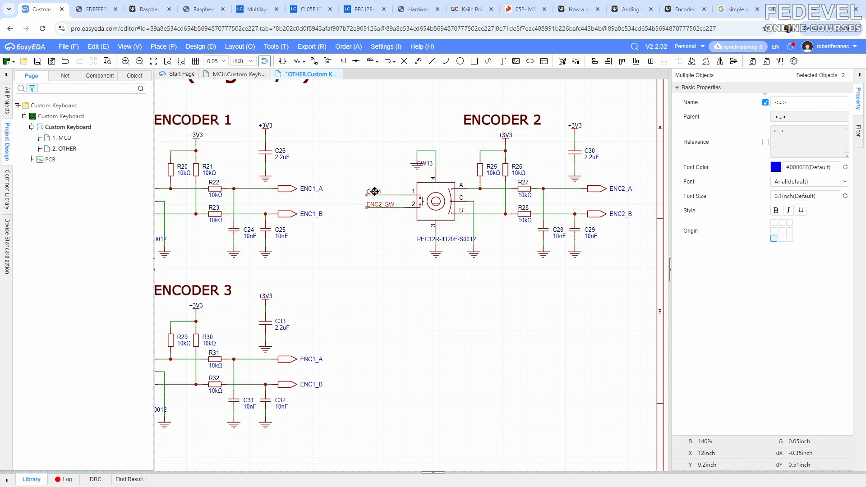
right_click(375, 192)
click(398, 235)
scroll(358, 222, down, 3)
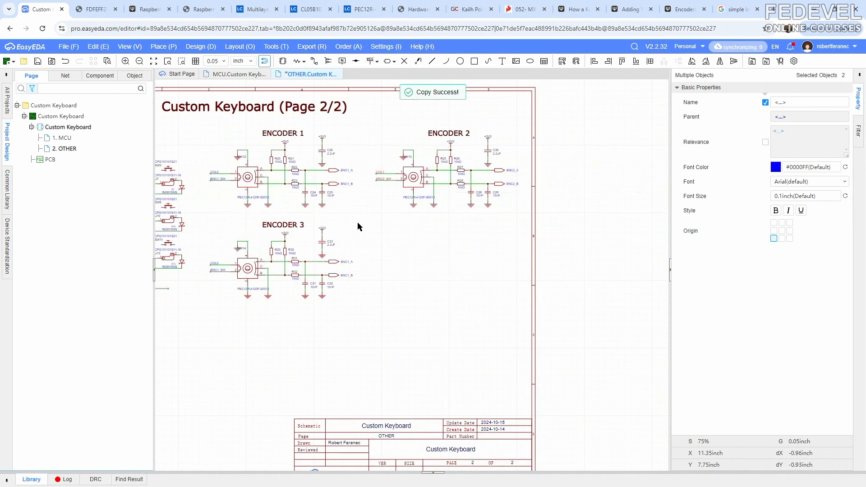
- Paste the copied COL1 and ENC2_SW net labels below the second key column
scroll(378, 282, up, 3)
scroll(378, 282, up, 4)
right_click(362, 295)
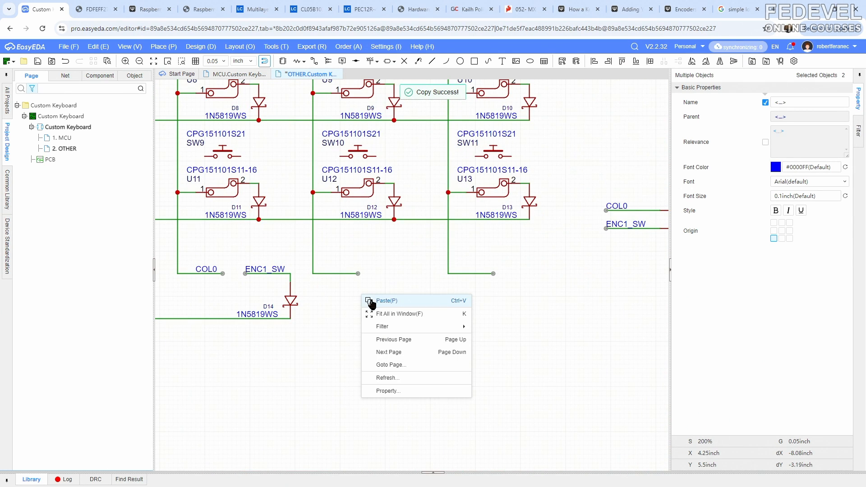
click(379, 303)
click(388, 319)
scroll(375, 265, up, 2)
click(374, 287)
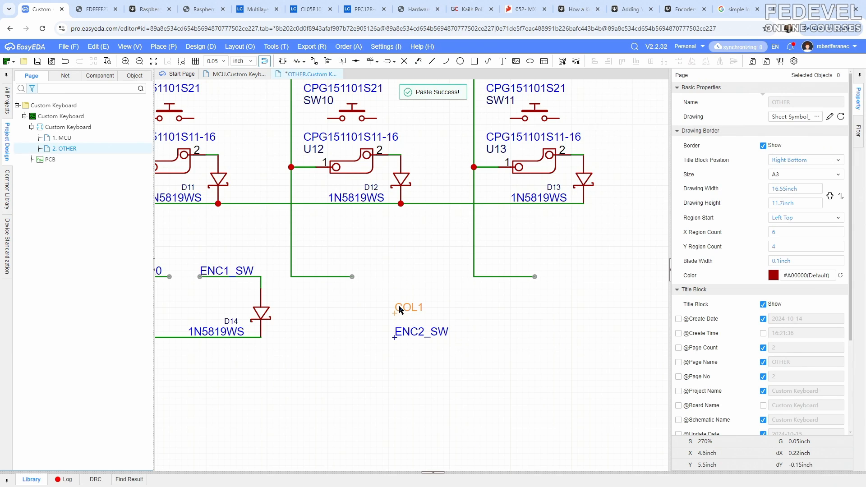
- Attach the COL1 label to the second column's wire end and place ENC2_SW beside it at the same height
right_drag(400, 276, 456, 280)
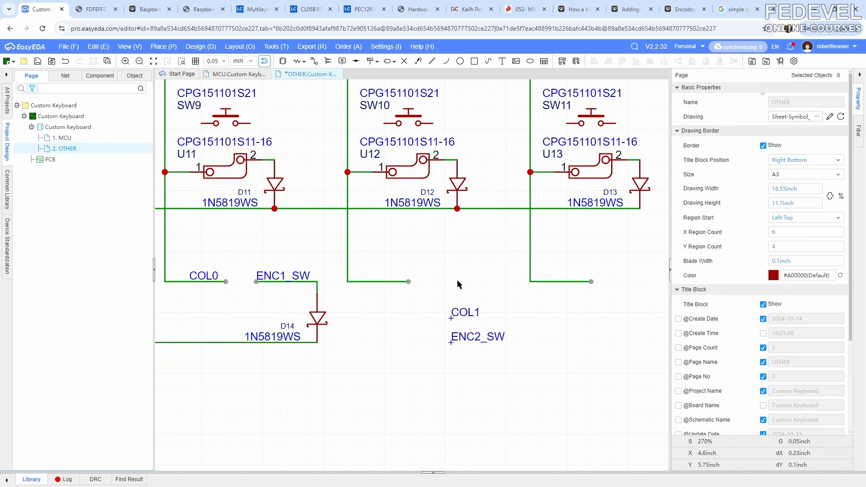
drag(454, 307, 383, 275)
drag(460, 333, 448, 275)
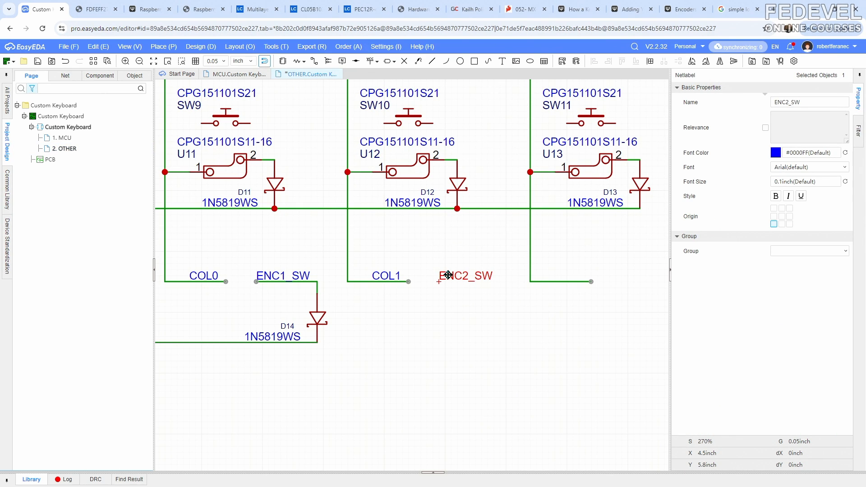
- Draw a wire under the ENC2_SW label that runs horizontally and ends with a short downward segment
click(315, 62)
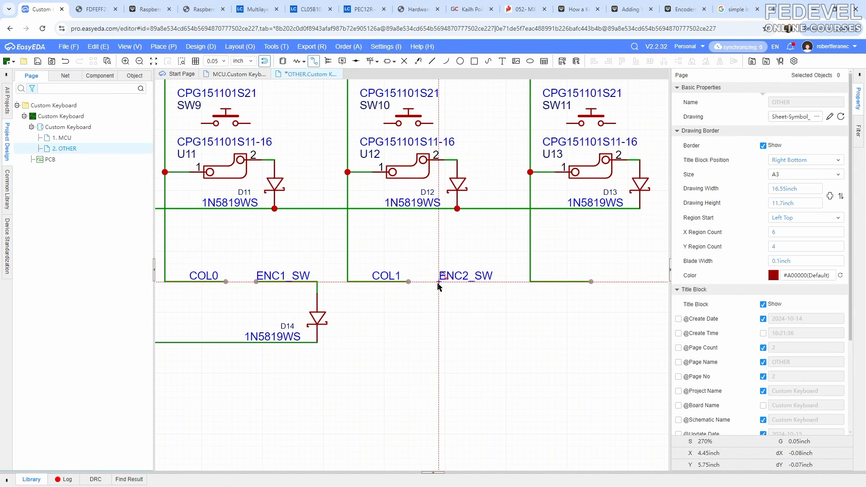
click(439, 281)
click(500, 281)
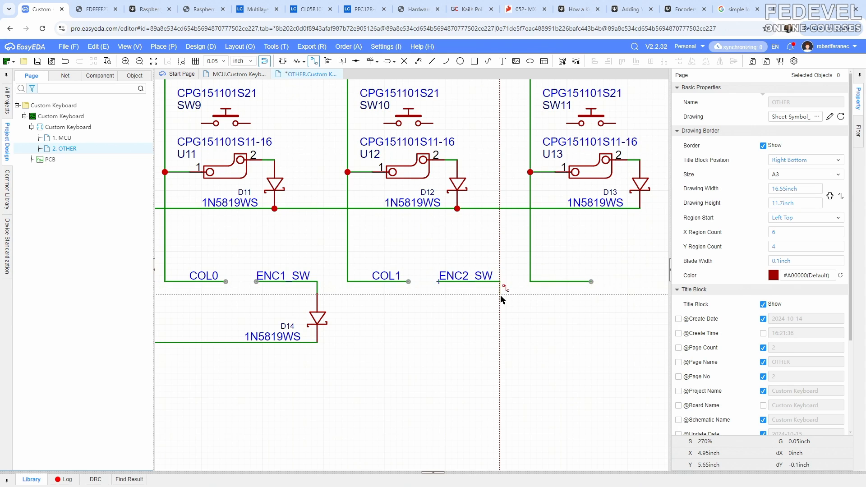
right_click(476, 317)
right_click(476, 317)
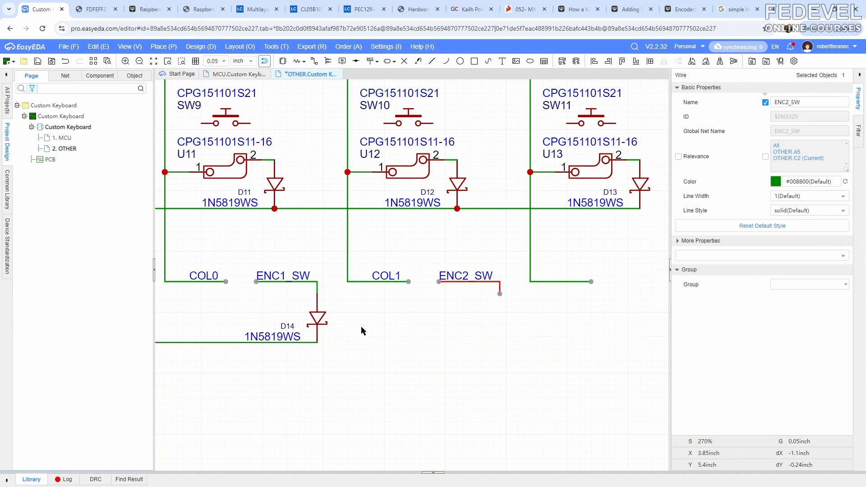
- Copy diode D14 and paste the duplicate onto the end of the ENC2_SW wire
click(311, 317)
right_click(317, 316)
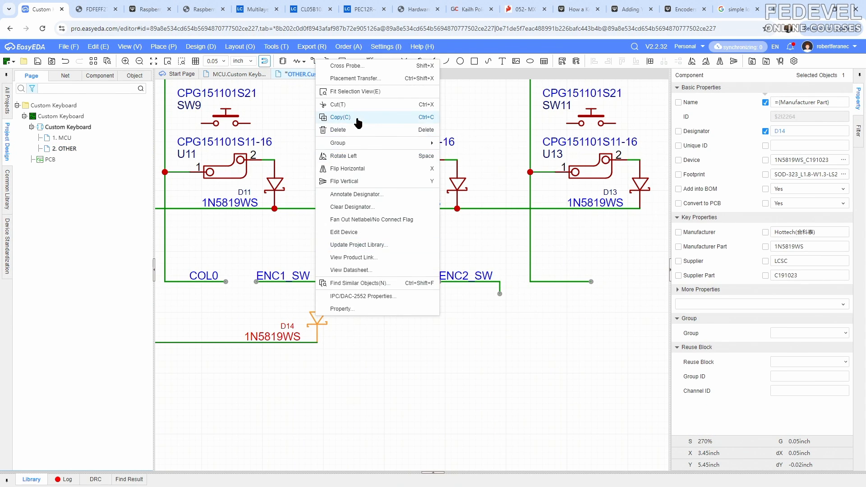
click(340, 117)
right_click(432, 311)
click(447, 317)
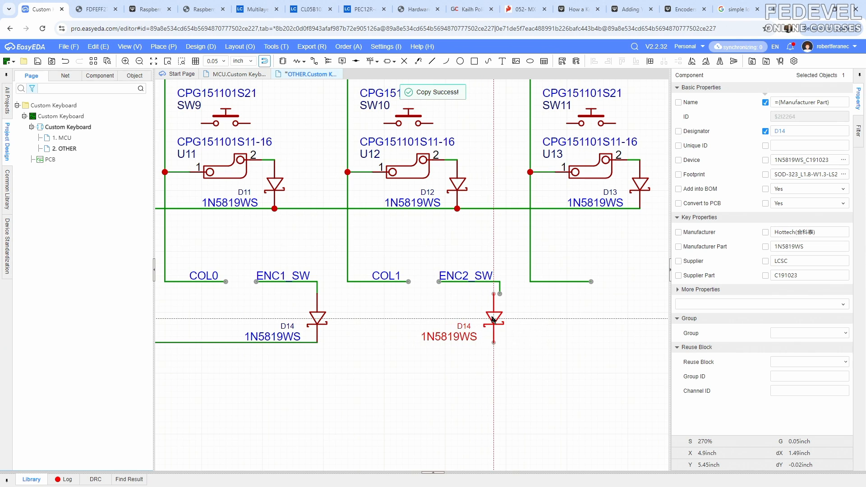
click(501, 318)
- Wire the new diode's lower pin to the ROW3 line at diode D14
click(313, 61)
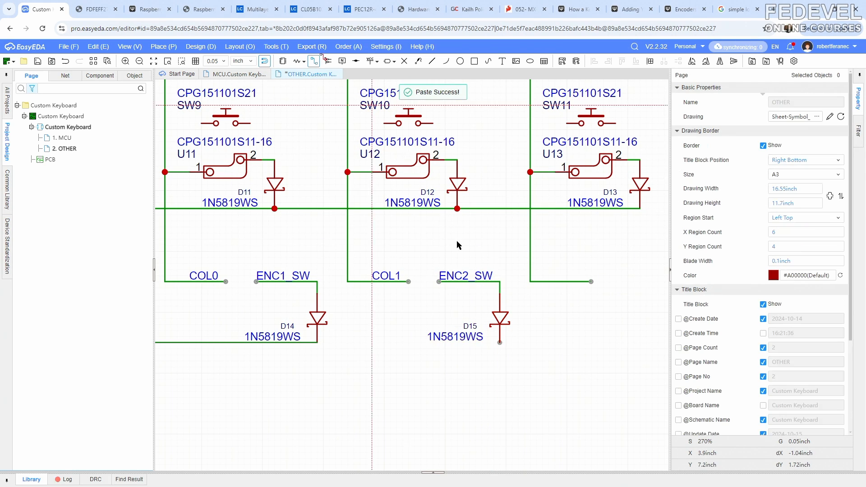
click(317, 343)
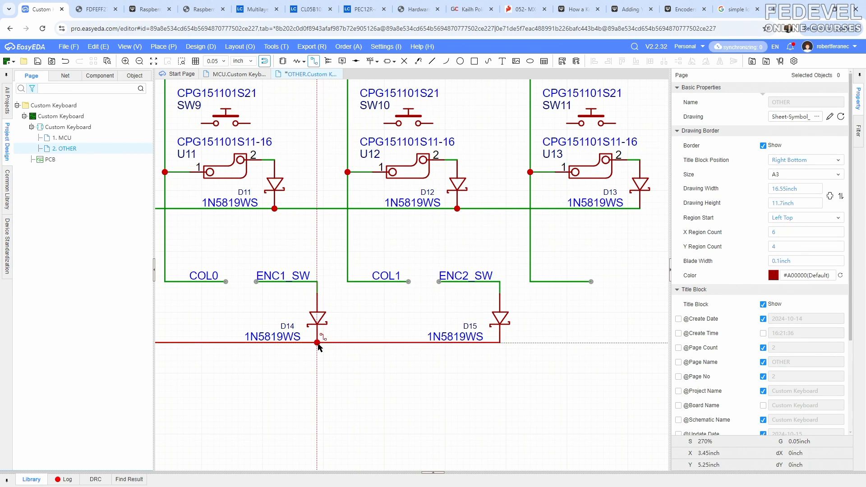
right_click(349, 372)
- On the MCU page, duplicate the ENC1_A and ENC1_B ports with their wires onto GPIO17 and GPIO18
scroll(334, 291, down, 5)
right_drag(524, 351, 202, 403)
scroll(587, 165, up, 2)
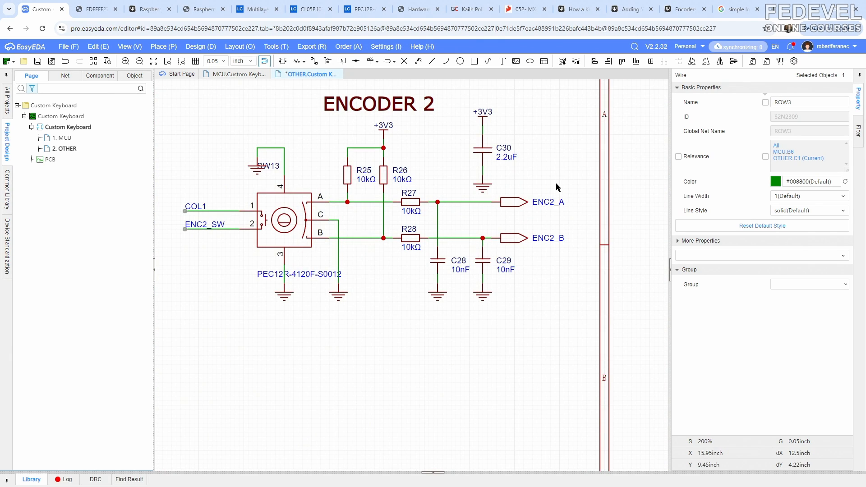
click(236, 74)
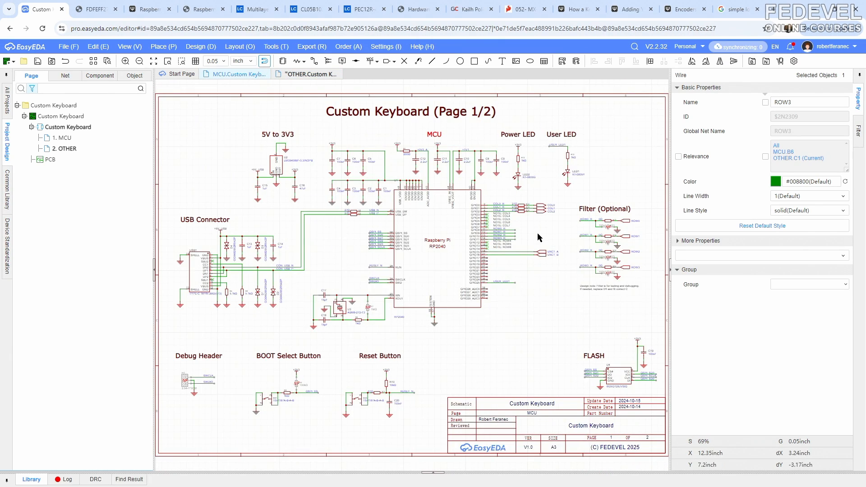
scroll(537, 233, up, 4)
drag(507, 258, 510, 258)
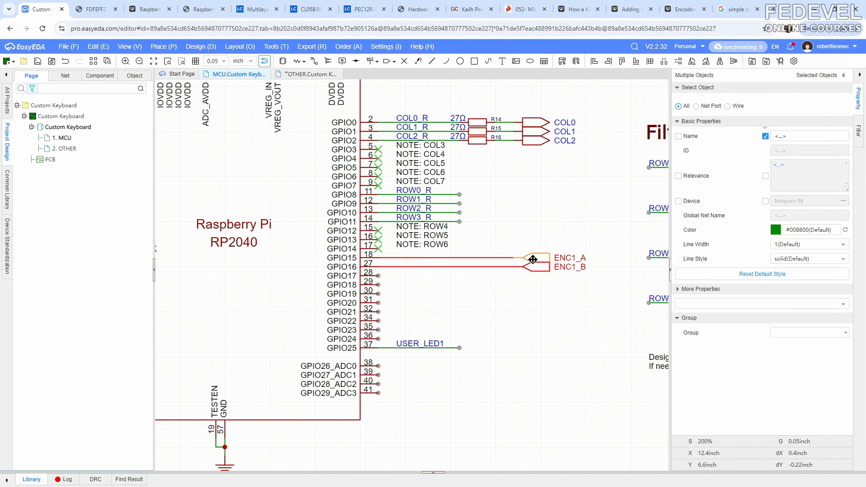
right_click(532, 259)
click(555, 302)
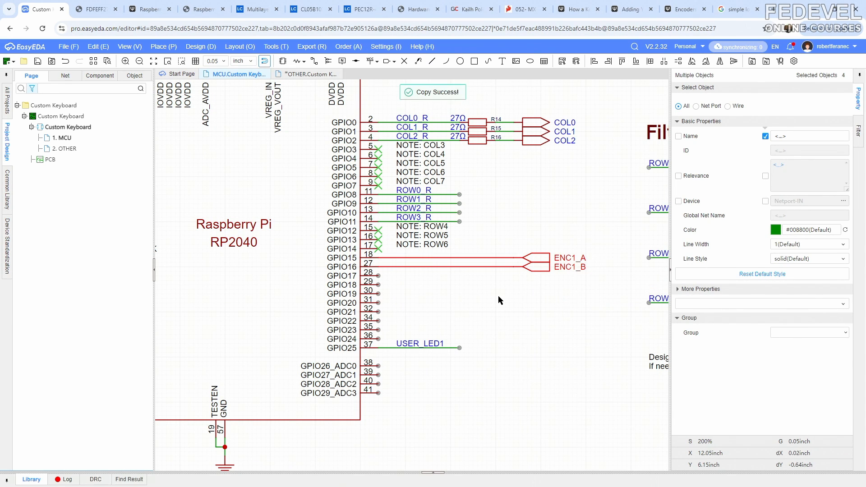
right_click(498, 296)
click(506, 302)
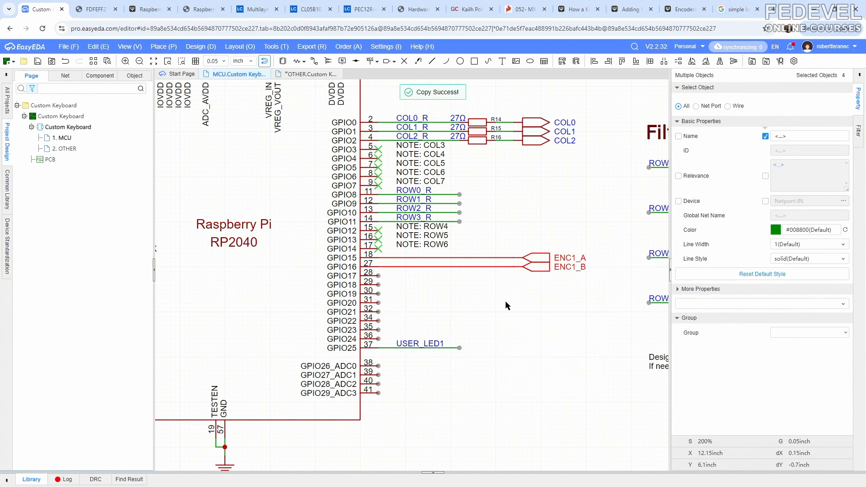
click(378, 289)
- Copy the ENC2_A port name from the OTHER page and rename the GPIO17 port on the MCU page with it
click(310, 74)
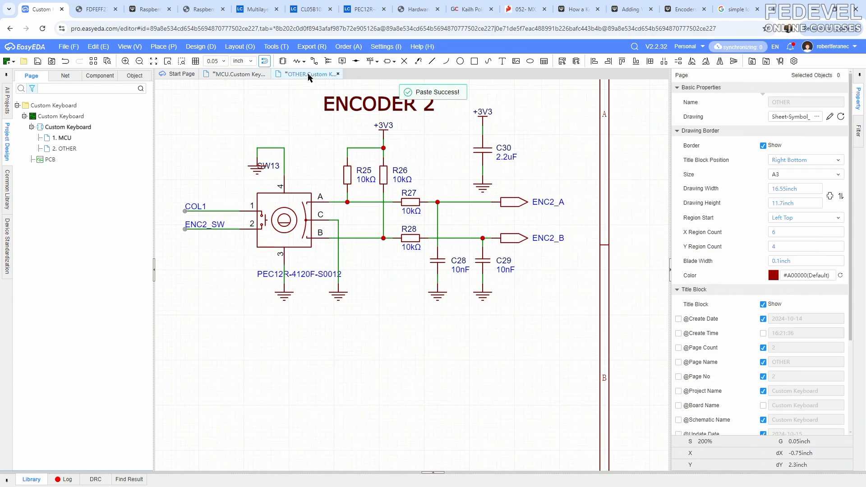
click(541, 201)
double_click(789, 103)
right_click(789, 102)
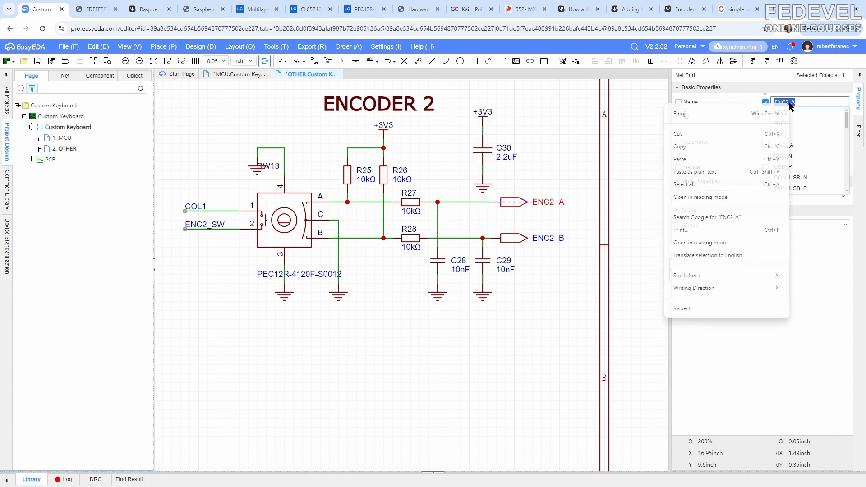
click(704, 147)
click(228, 76)
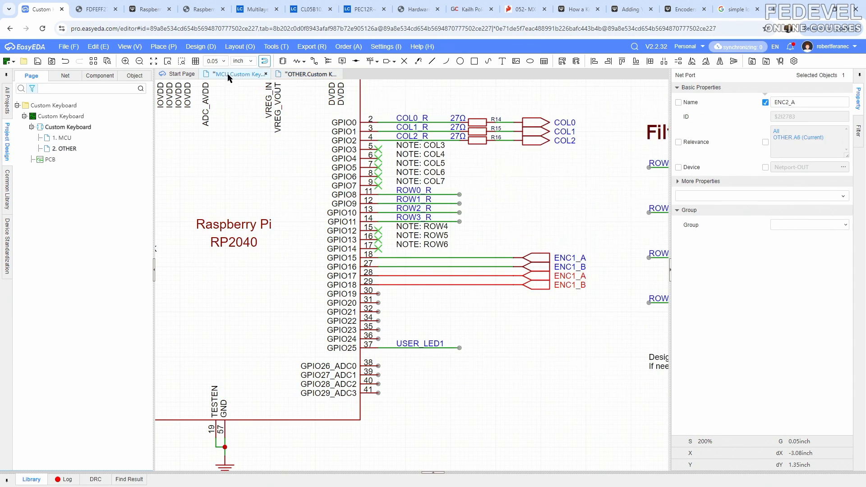
click(569, 276)
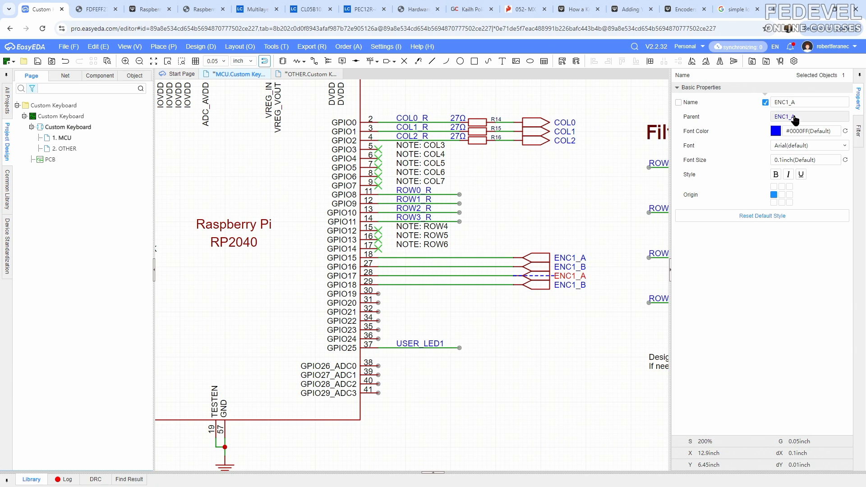
double_click(787, 103)
right_click(787, 103)
click(722, 157)
click(557, 204)
- Copy the ENC2_B port name from the OTHER page and rename the GPIO18 port on the MCU page with it
click(306, 75)
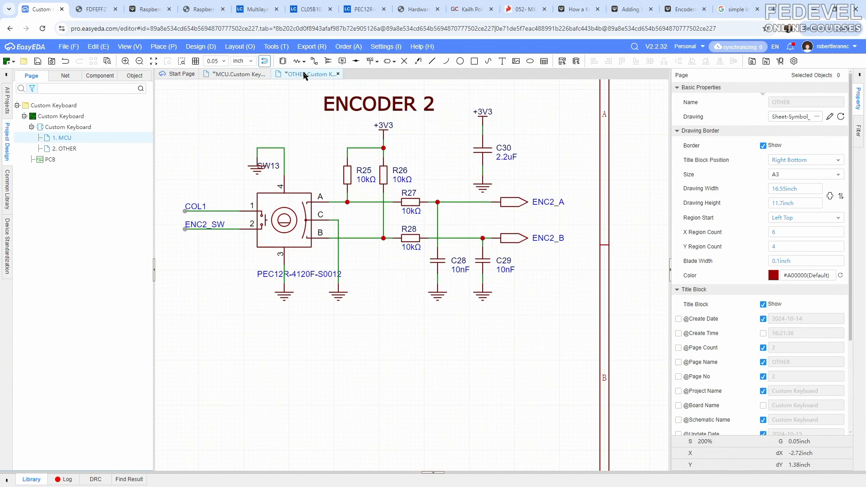
click(514, 238)
double_click(783, 102)
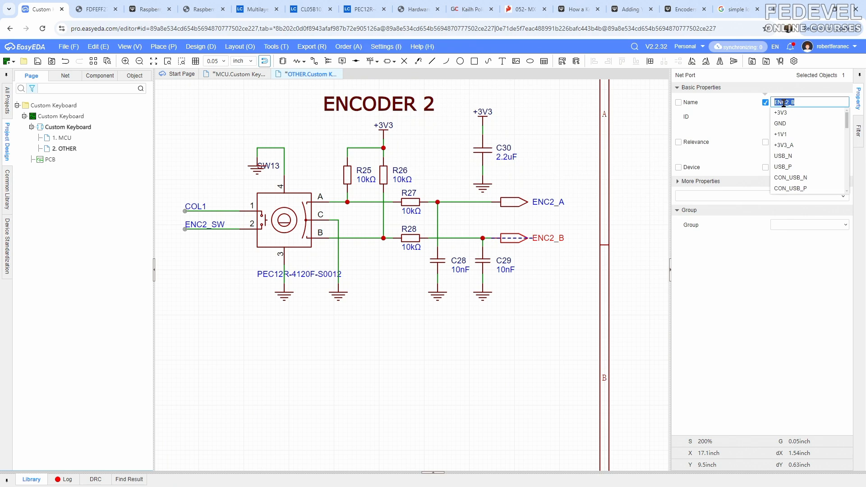
right_click(784, 102)
click(701, 146)
click(238, 74)
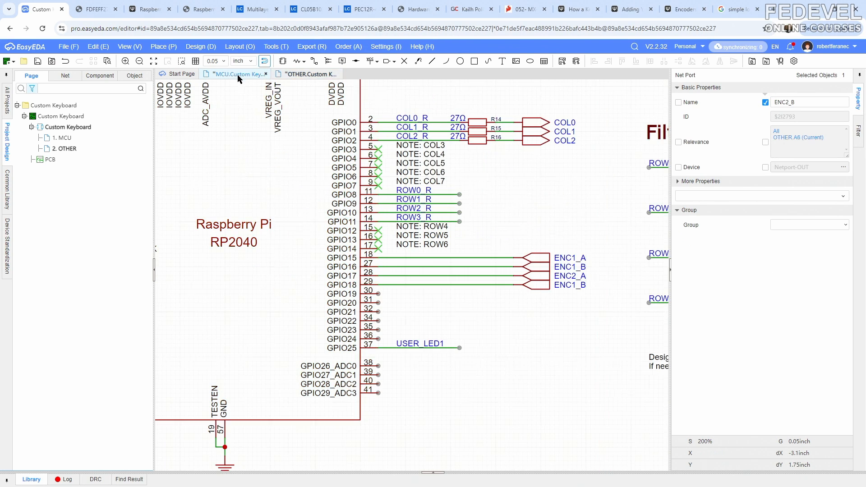
click(534, 284)
double_click(788, 102)
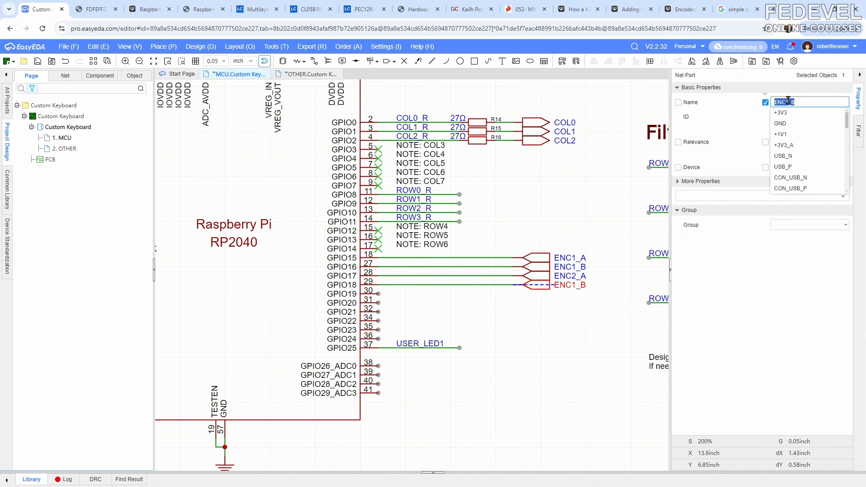
right_click(788, 102)
click(702, 156)
click(527, 195)
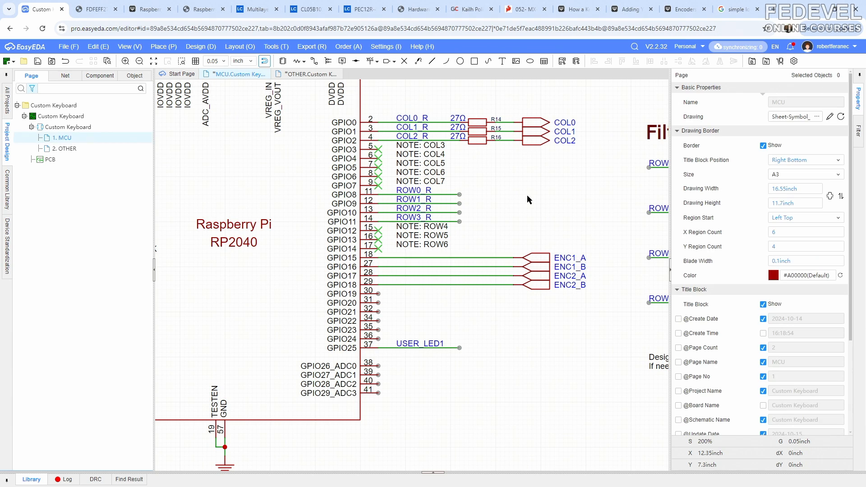
- Fit the MCU and OTHER schematic pages in view and save the schematic
click(125, 47)
click(135, 84)
click(307, 74)
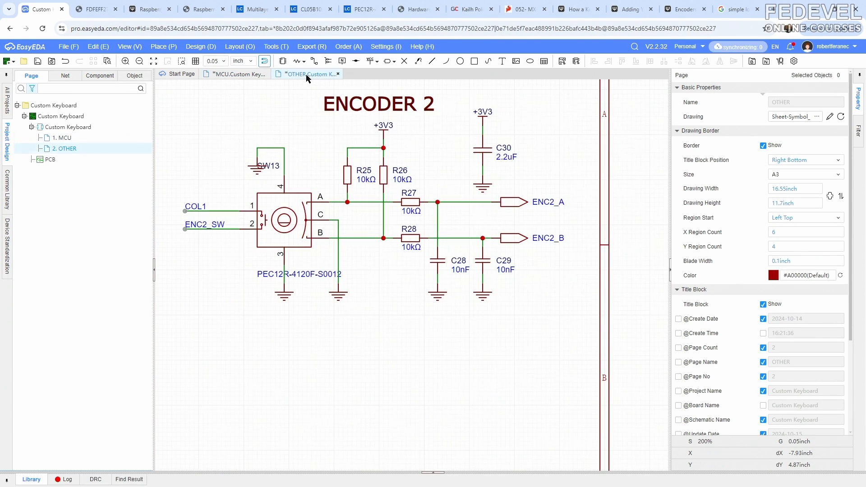
click(129, 47)
click(134, 84)
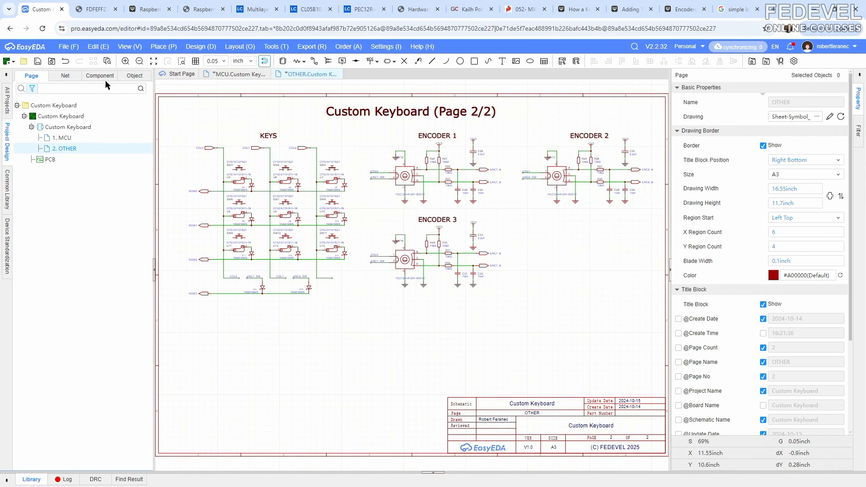
click(37, 62)
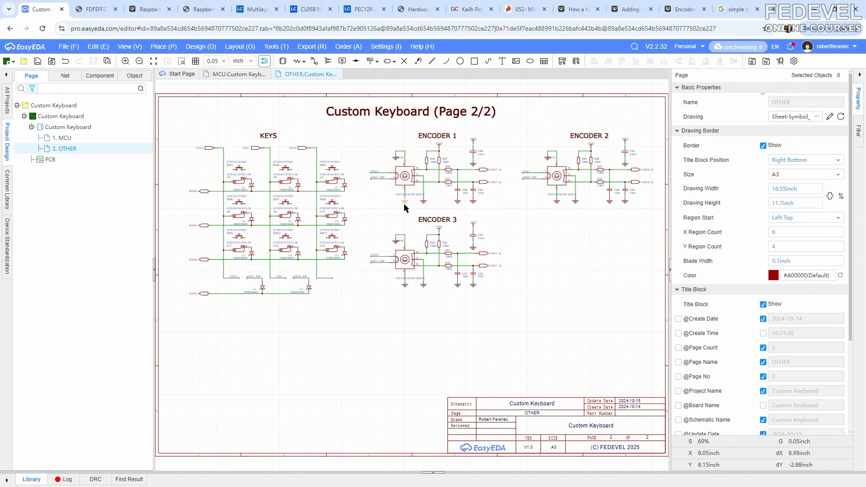
- Rename the COL0 net label on the Encoder 3 switch pin to COL2
scroll(376, 262, up, 8)
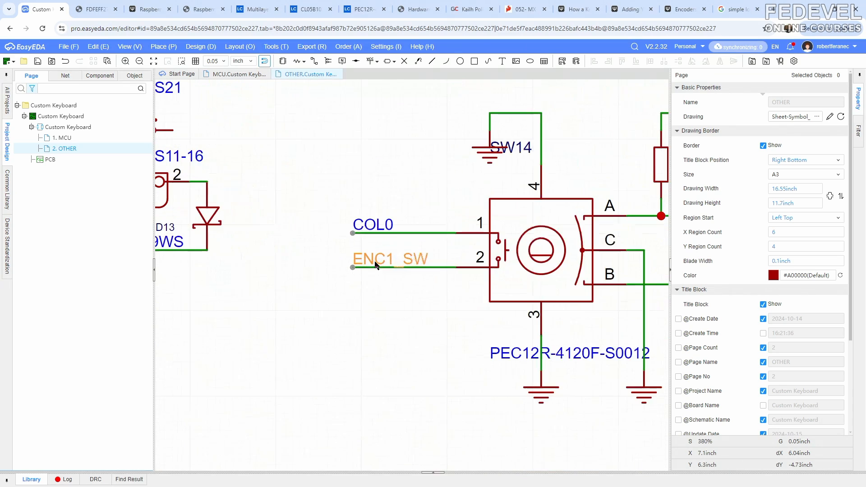
click(378, 230)
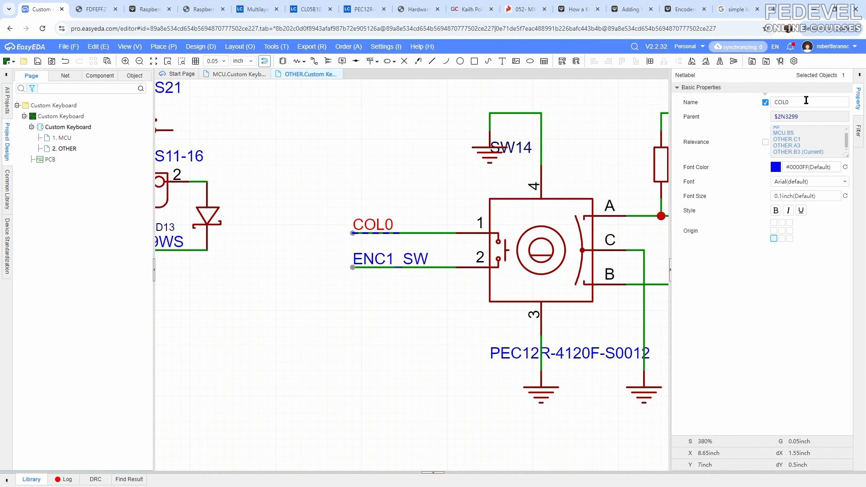
click(799, 102)
key(BackSpace)
text(2)
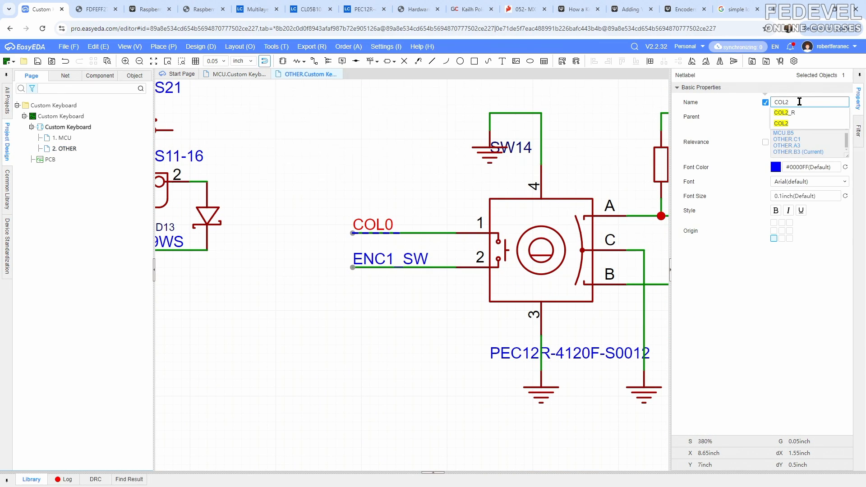
key(Return)
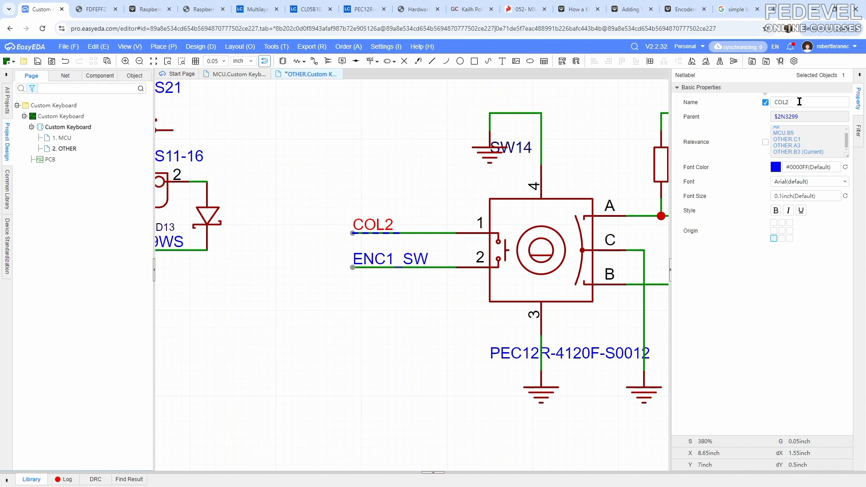
- Rename the ENC1_SW net label on the Encoder 3 switch pin to ENC3_SW
click(390, 259)
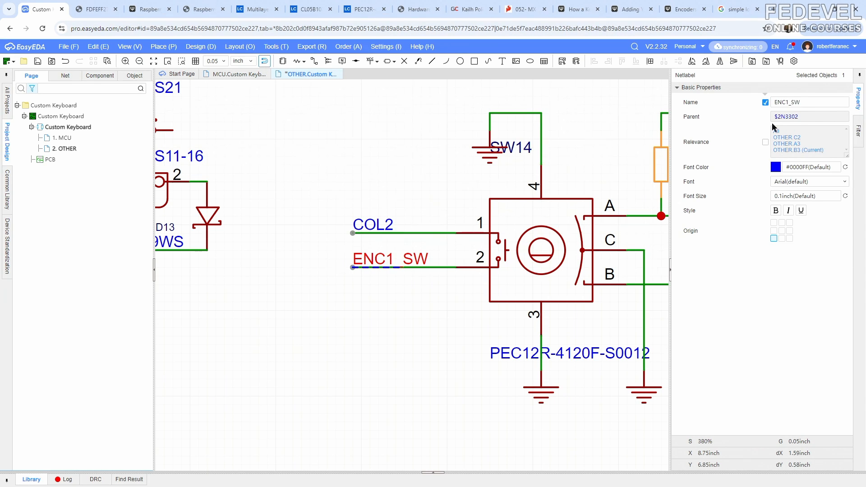
double_click(812, 102)
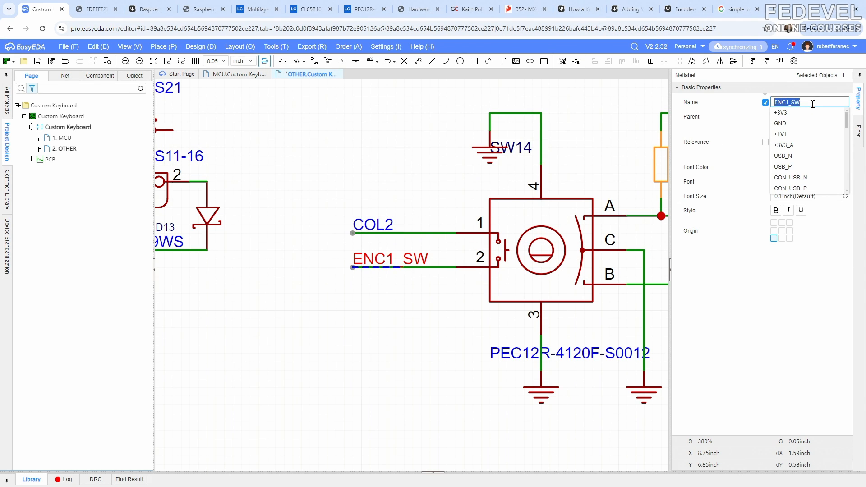
click(812, 104)
key(BackSpace)
key(BackSpace)
key(BackSpace)
key(BackSpace)
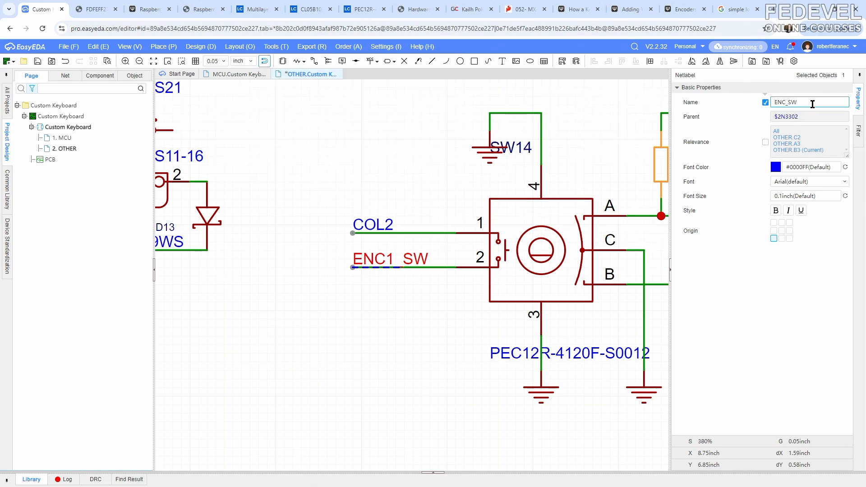
text(3_SW)
key(Return)
click(371, 147)
- Rename the Encoder 3 output port for signal A to ENC3_A
scroll(451, 162, down, 3)
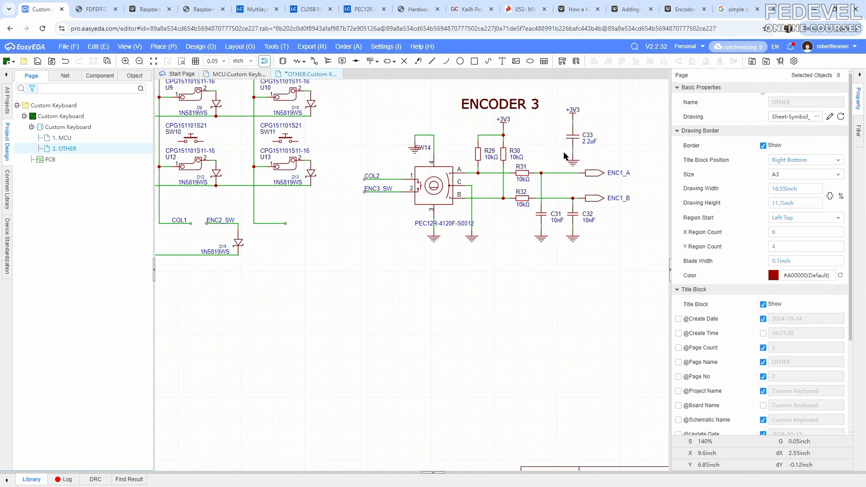
scroll(514, 168, up, 3)
click(451, 221)
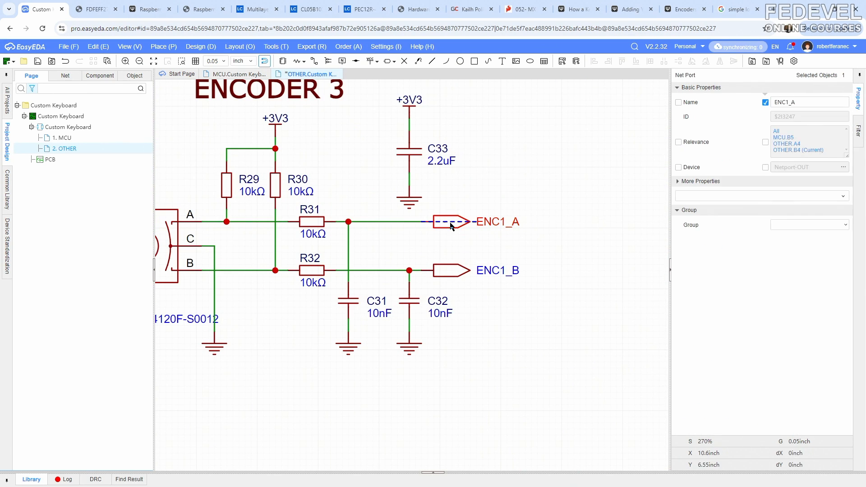
click(808, 103)
key(Left)
key(Left)
key(BackSpace)
text(3)
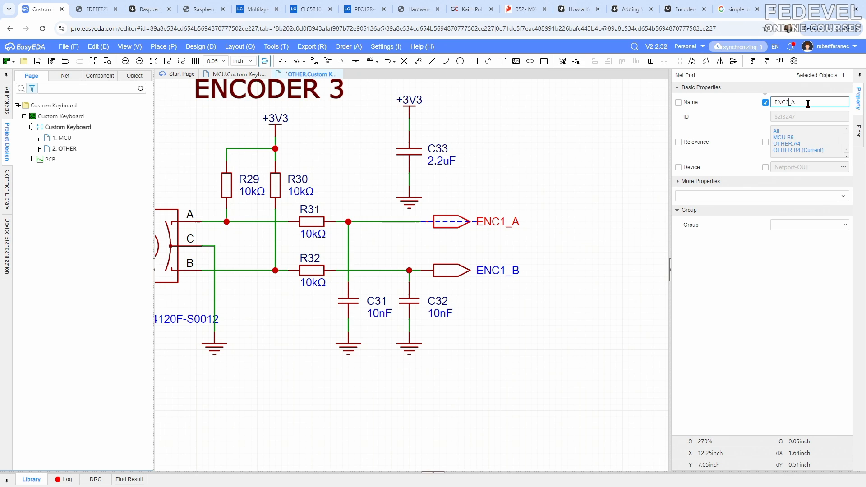
key(Return)
- Rename the Encoder 3 output port for signal B to ENC3_B
click(448, 275)
click(801, 103)
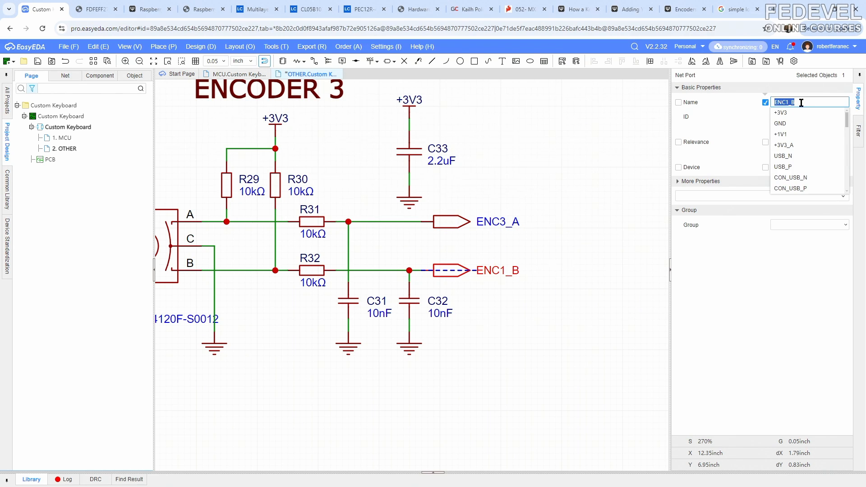
key(Right)
key(BackSpace)
text(3)
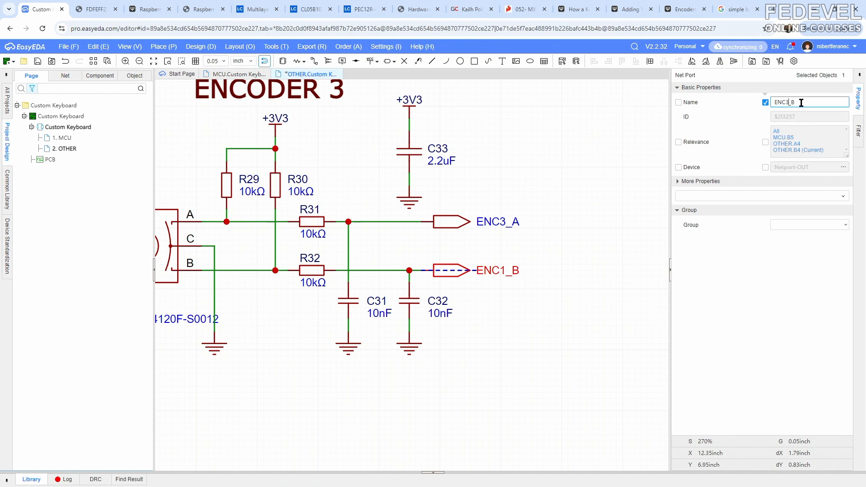
key(Return)
click(554, 129)
- Copy the COL2 and ENC3_SW net labels from Encoder 3 and paste them below the open end of the third column wire
scroll(554, 129, down, 2)
right_drag(464, 155, 688, 165)
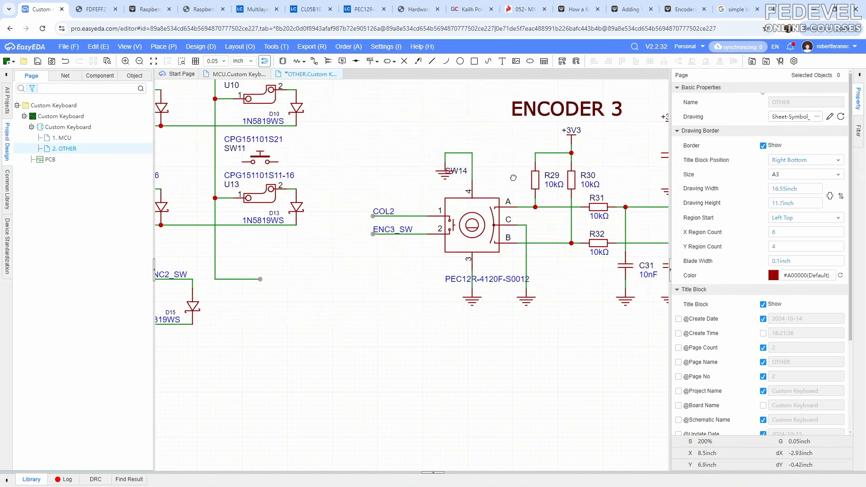
drag(363, 194, 418, 256)
right_click(384, 210)
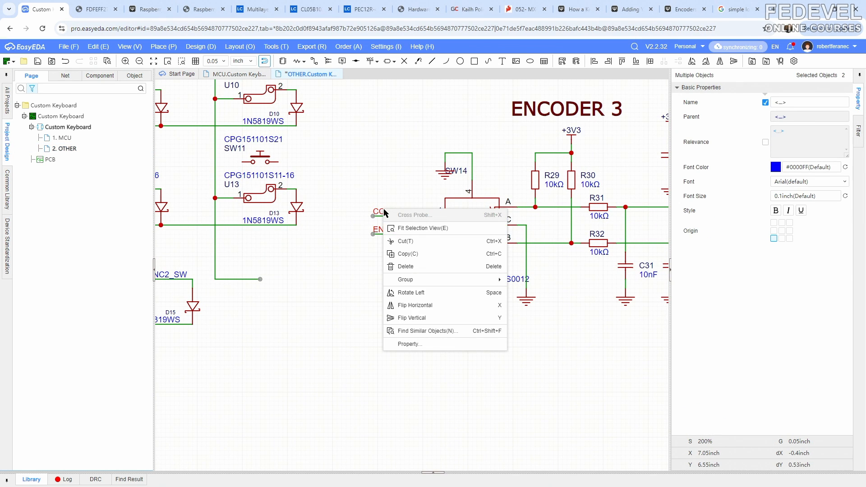
click(392, 254)
right_drag(258, 323, 383, 280)
right_click(383, 280)
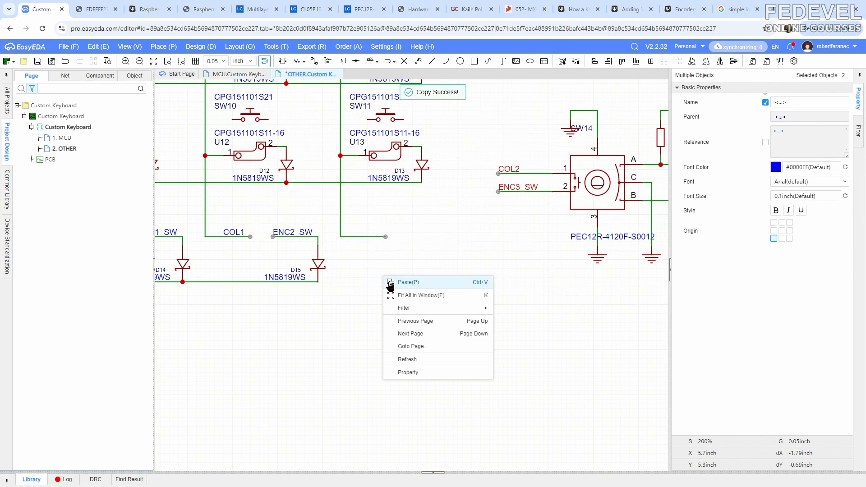
click(393, 282)
click(386, 258)
scroll(374, 220, up, 2)
scroll(374, 220, up, 1)
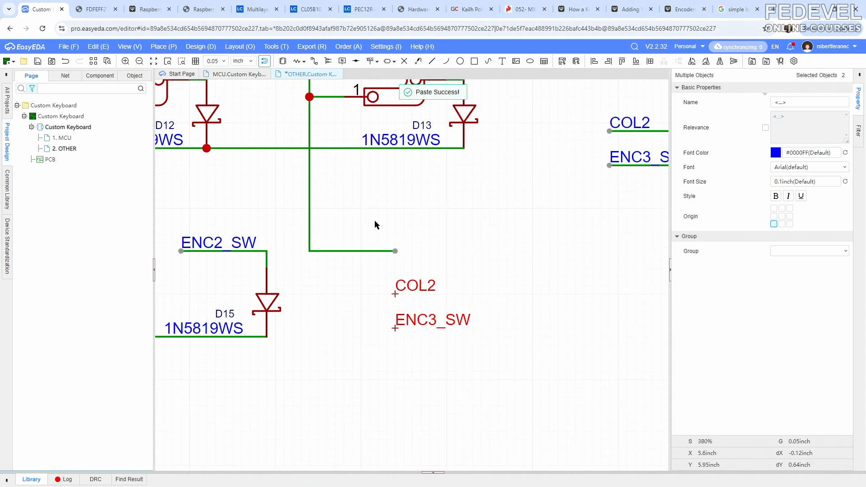
- Attach the pasted COL2 label to the third column wire's end and place the ENC3_SW label just beyond it at the same height
scroll(374, 220, down, 1)
right_drag(375, 220, 432, 217)
click(413, 255)
drag(452, 264, 415, 230)
drag(455, 289, 486, 234)
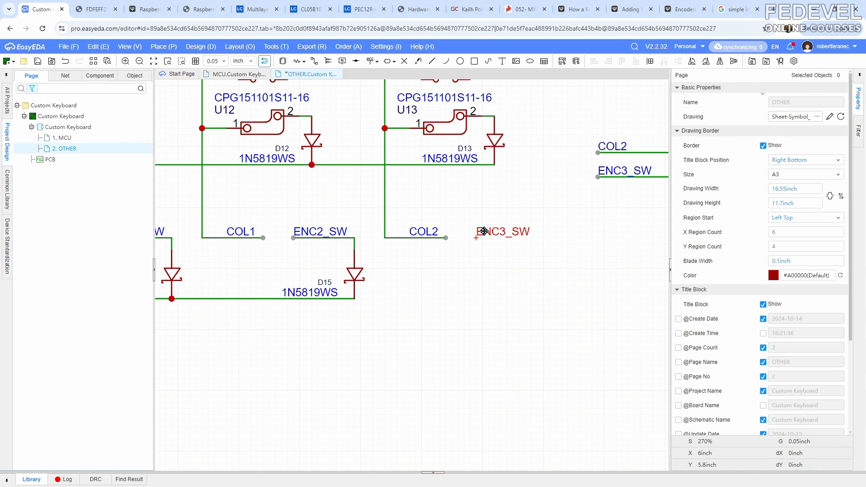
- Draw a wire from the ENC3_SW label across and down, matching the ENC2_SW wire
click(315, 61)
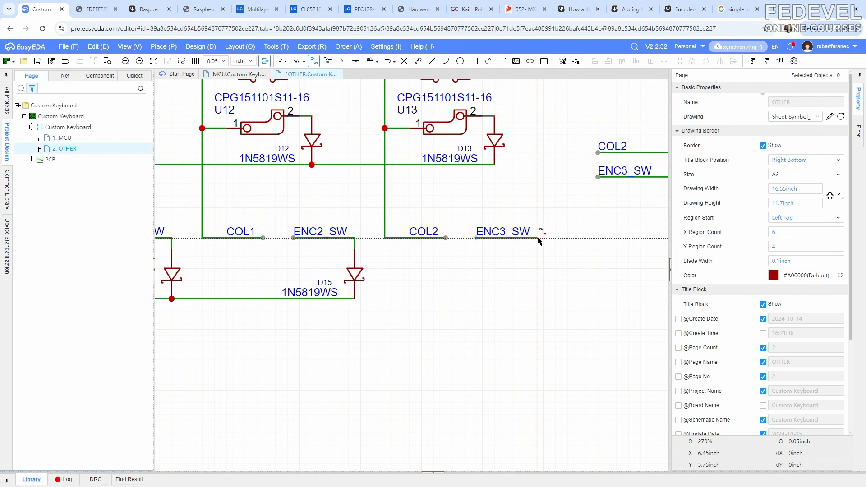
double_click(537, 252)
right_click(390, 285)
- Copy the 1N5819WS diode D15 and place the copy at the end of the ENC3_SW wire
click(352, 272)
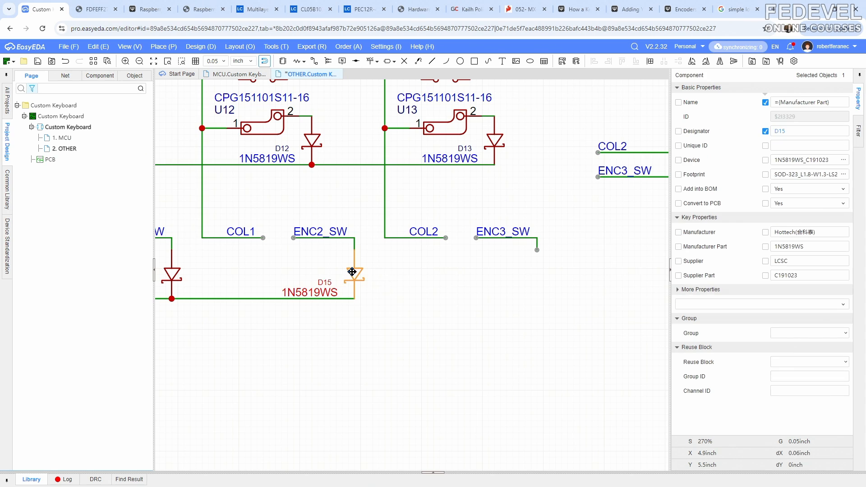
right_click(356, 276)
click(378, 289)
right_click(442, 285)
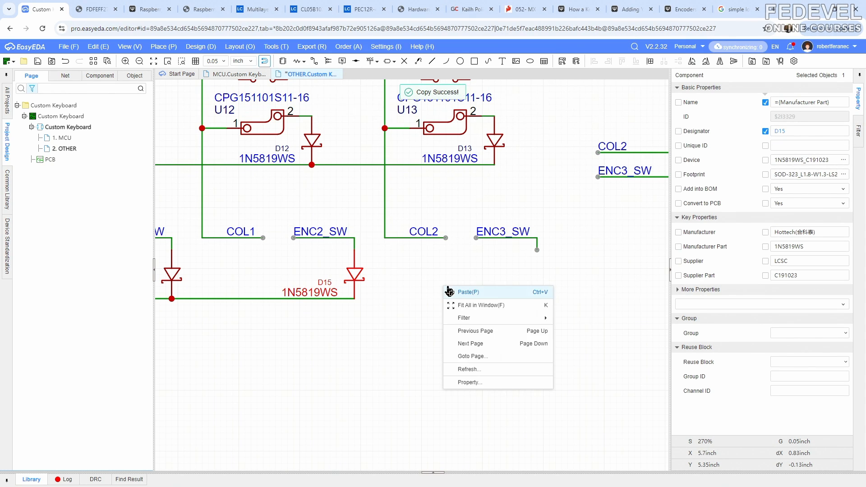
click(449, 291)
click(534, 280)
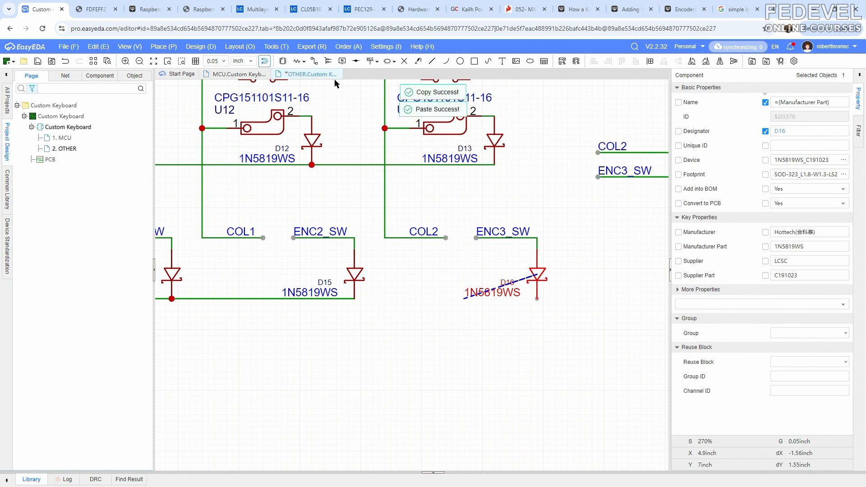
- Wire the new diode's lower pin to the ROW3 line at diode D15
click(534, 307)
click(537, 299)
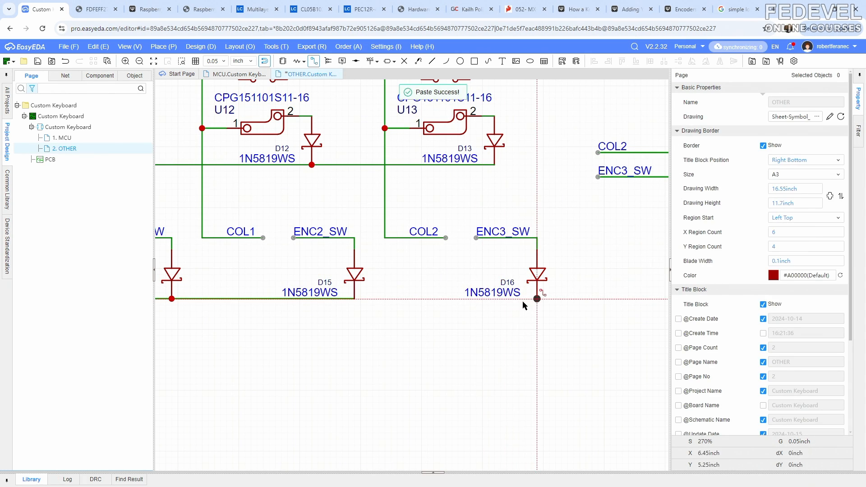
click(355, 299)
right_click(410, 335)
- On the MCU page, copy the ENC2_A and ENC2_B ports with their wires and paste them onto pins GPIO19 and GPIO20
scroll(448, 351, down, 1)
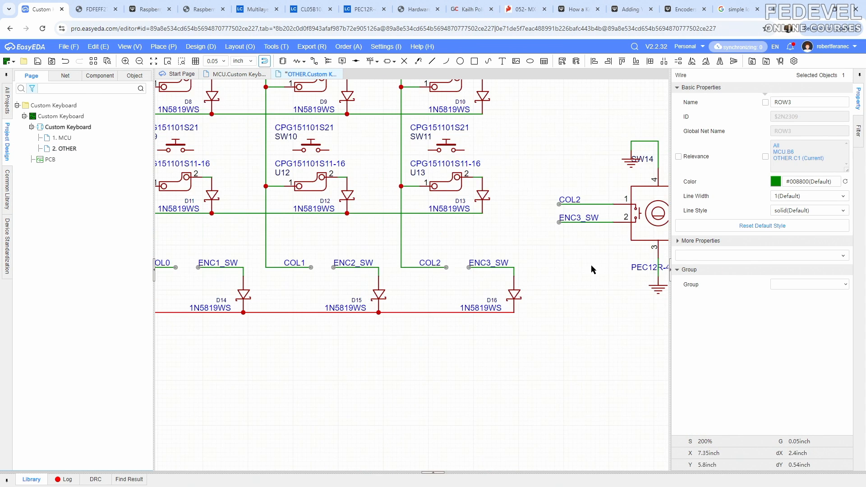
right_drag(594, 264, 173, 308)
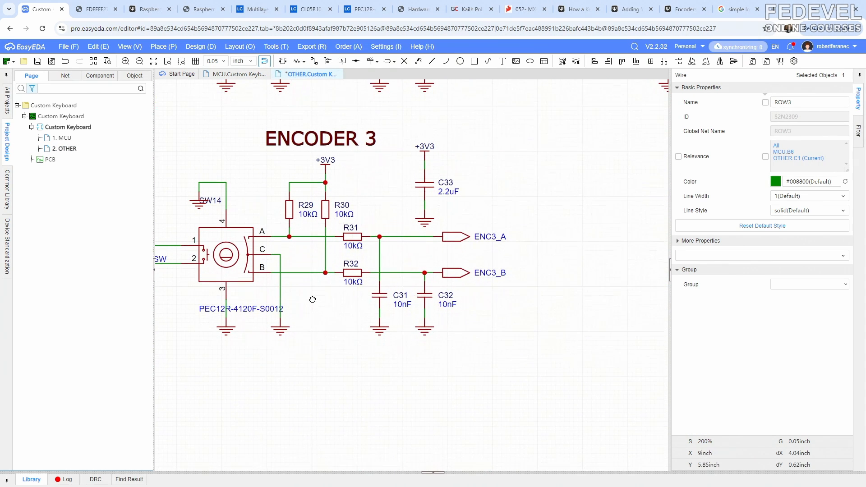
click(234, 74)
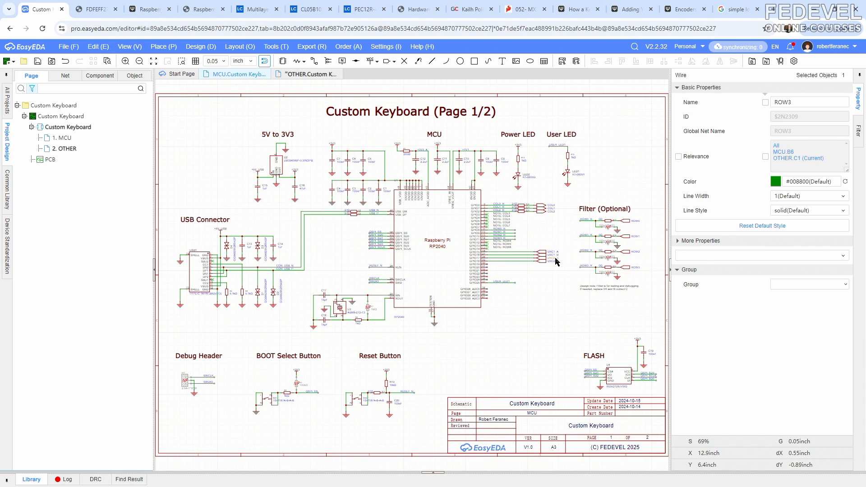
scroll(556, 261, up, 5)
drag(504, 307, 450, 255)
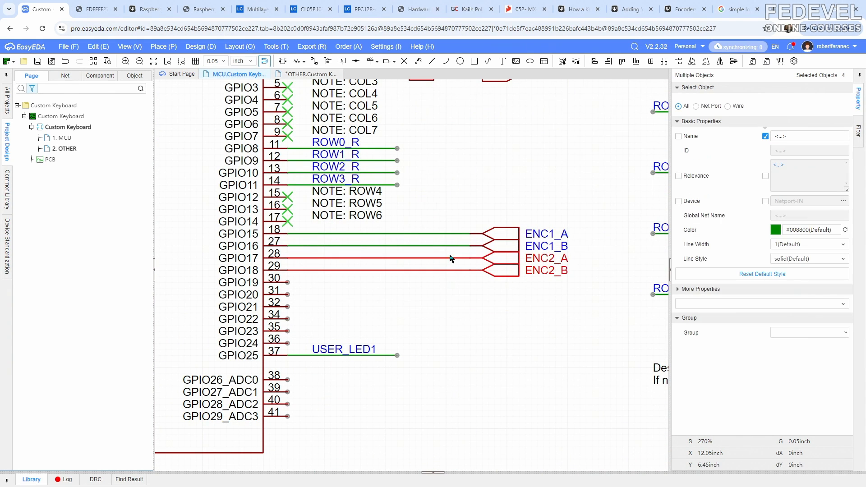
right_click(497, 261)
click(522, 302)
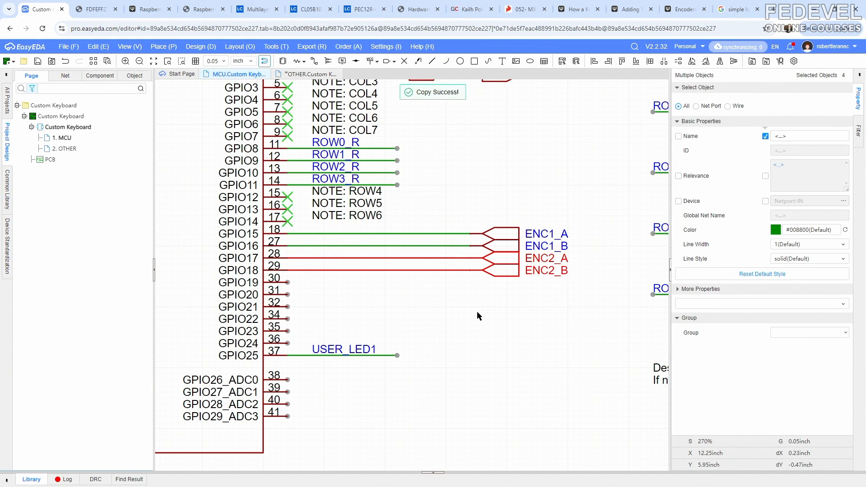
right_click(477, 311)
click(500, 316)
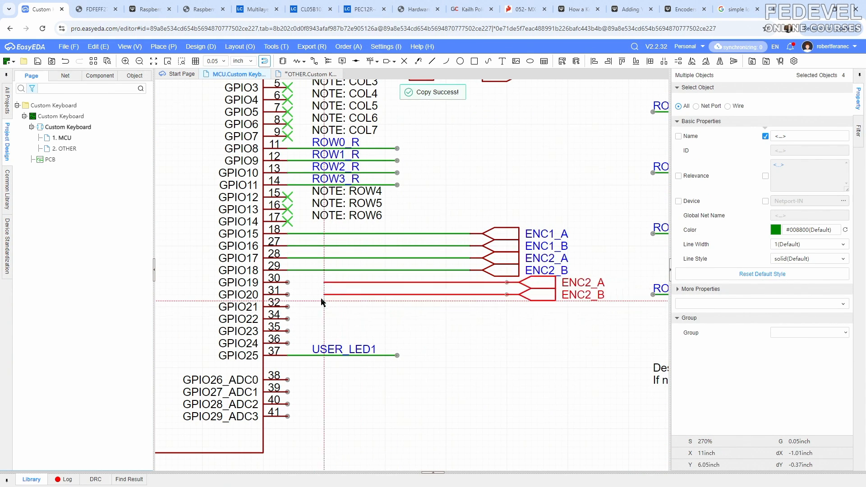
click(291, 303)
- Copy the ENC3_A port name from the OTHER page and rename the GPIO19 port on the MCU page with it
click(310, 74)
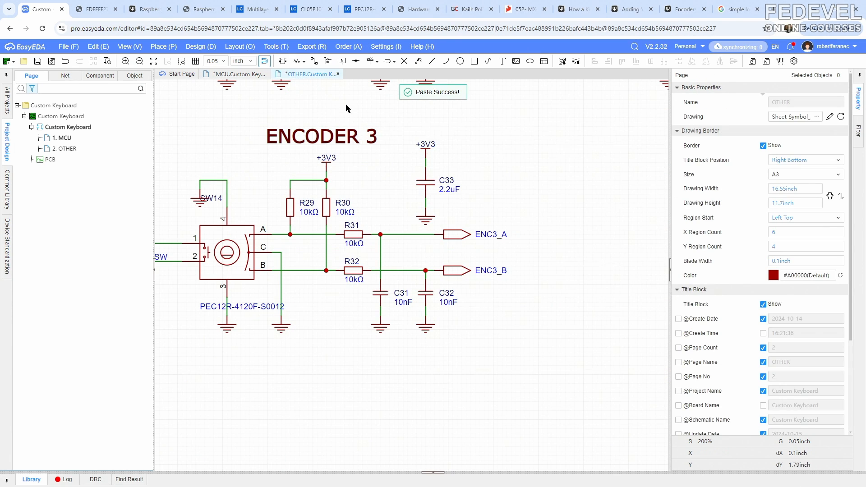
click(457, 234)
double_click(779, 102)
right_click(780, 102)
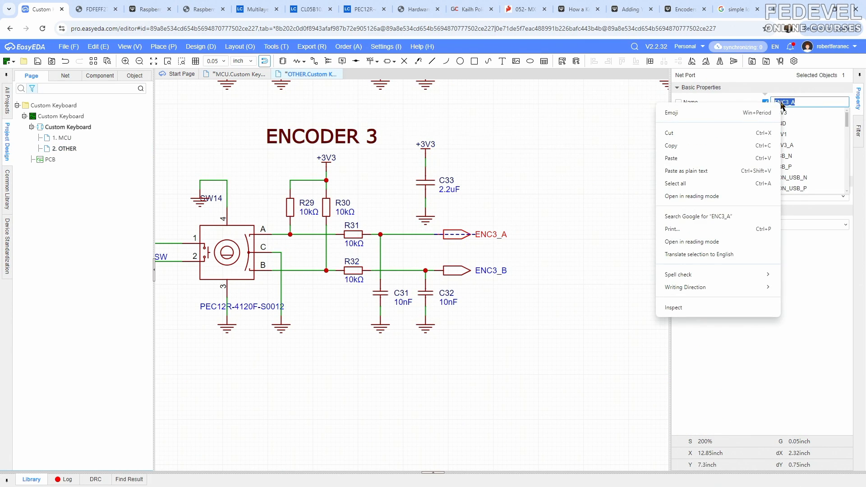
click(696, 145)
click(550, 226)
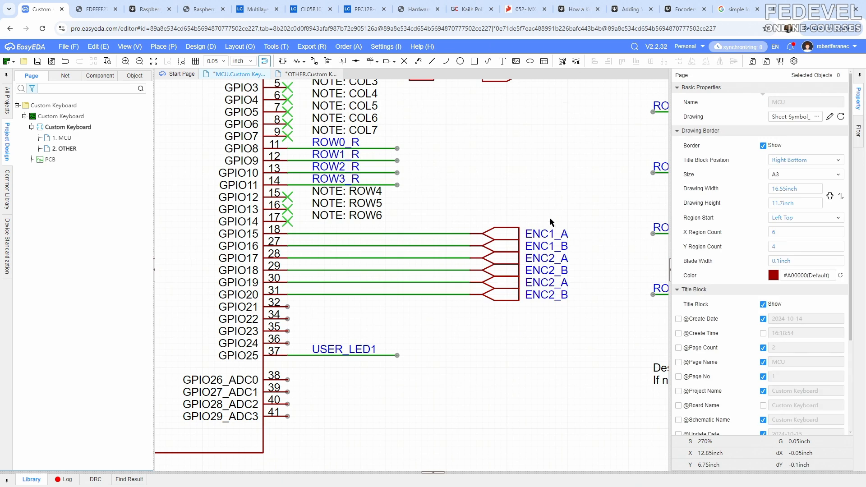
click(505, 282)
right_click(783, 104)
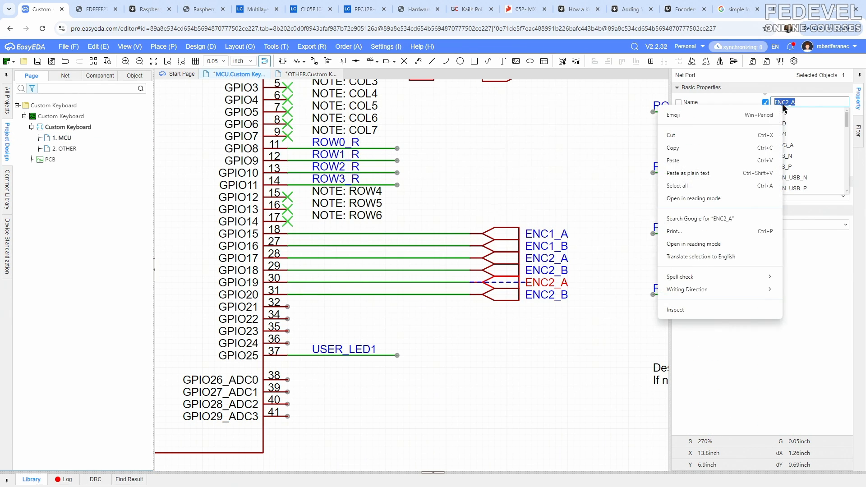
click(713, 158)
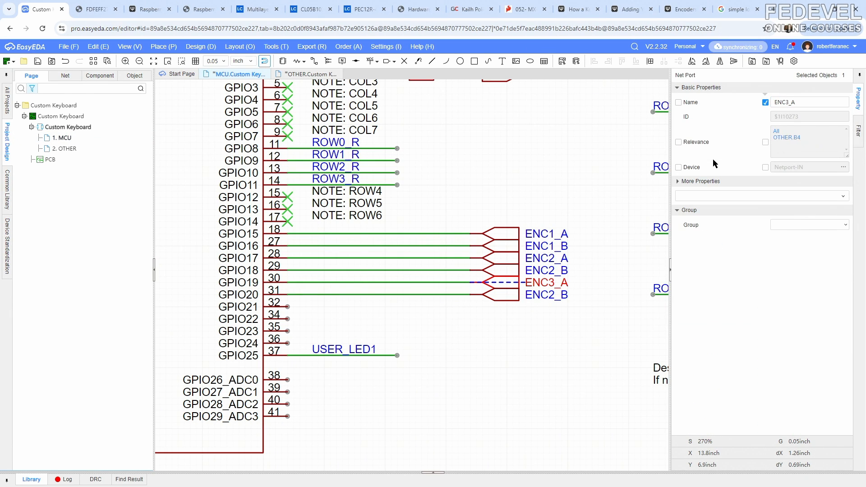
- Copy the ENC3_B port name from the OTHER page and rename the GPIO20 port on the MCU page with it
click(307, 74)
click(491, 270)
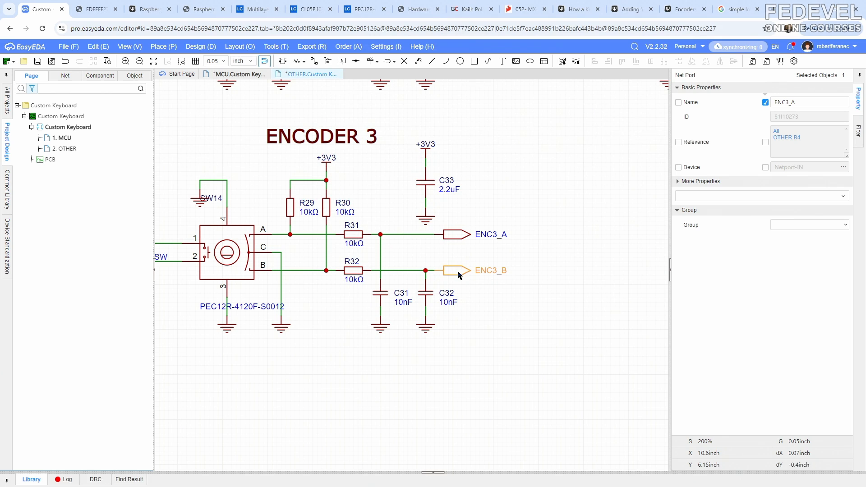
click(783, 102)
right_click(784, 104)
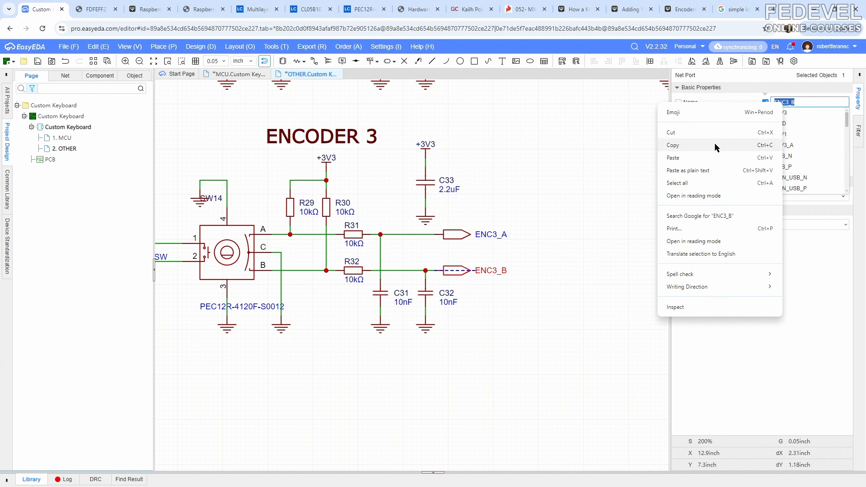
click(673, 145)
click(239, 74)
click(495, 293)
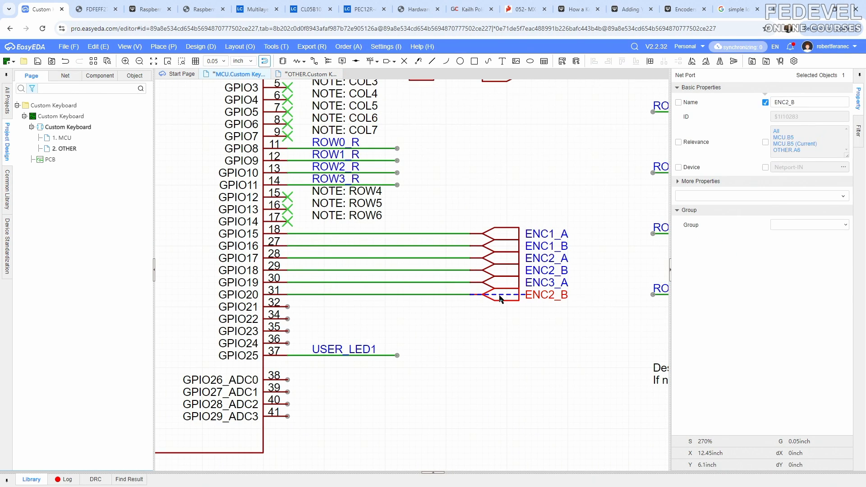
click(783, 103)
right_click(783, 104)
click(719, 157)
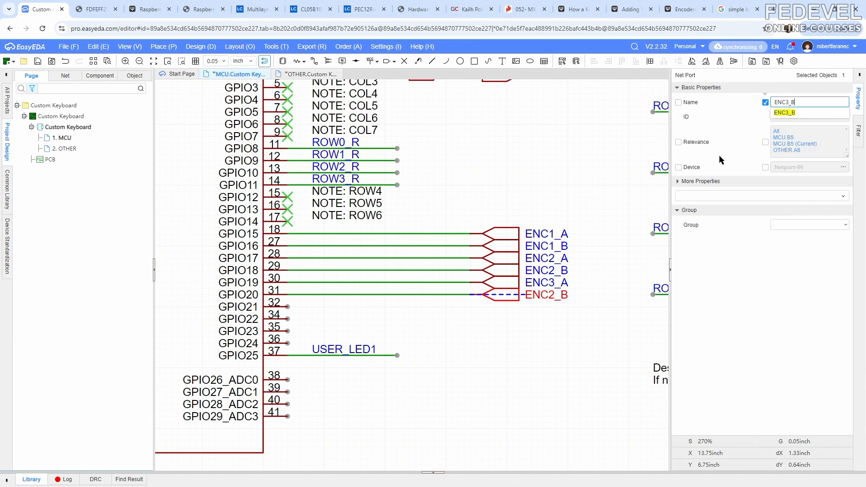
key(Return)
click(466, 167)
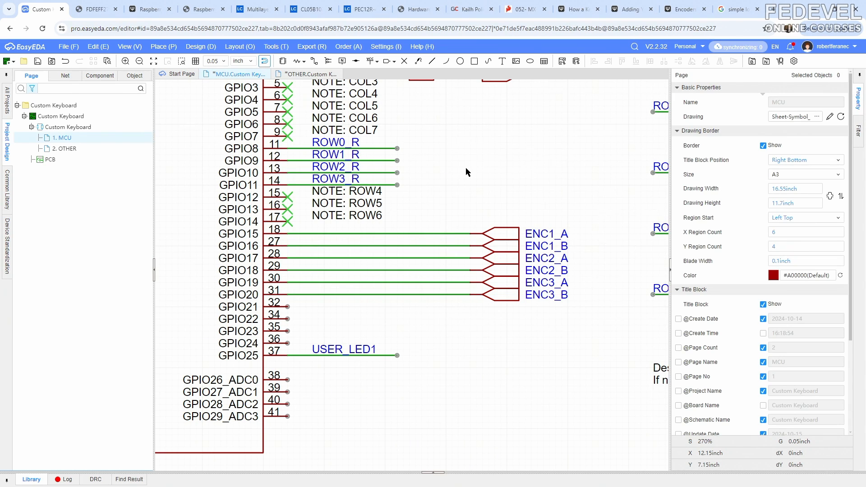
- Fit the MCU and OTHER pages fully in view and save the schematic
click(130, 47)
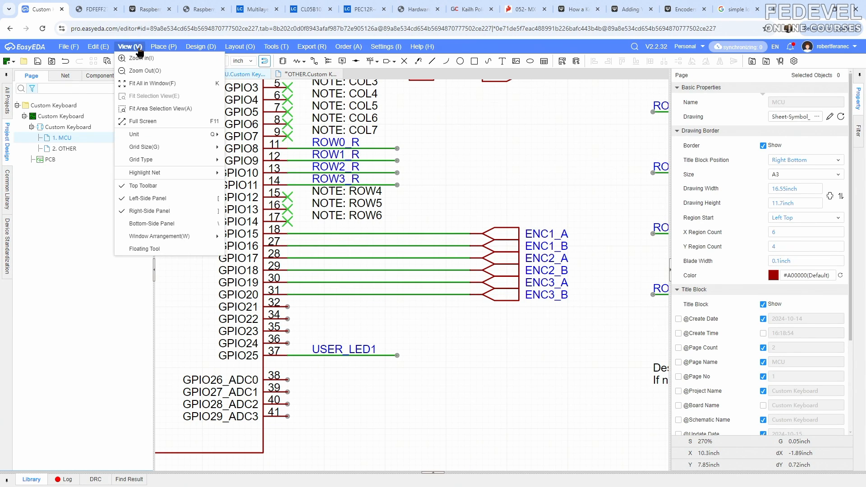
click(151, 85)
click(307, 74)
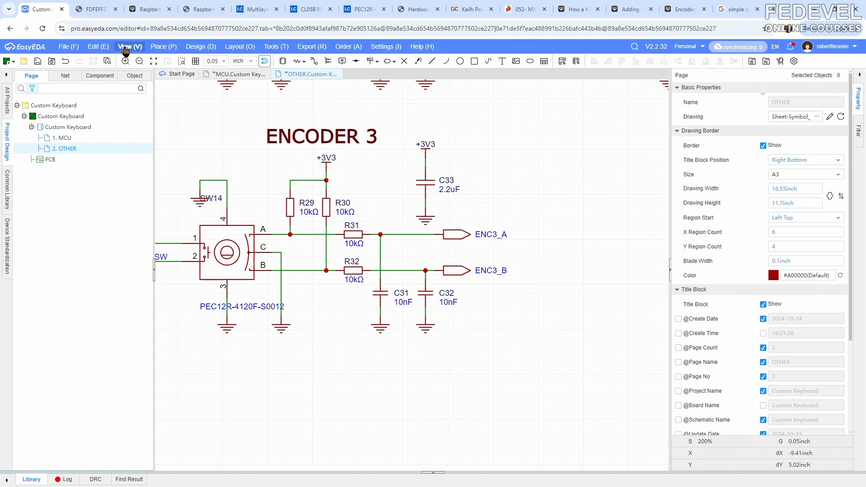
click(128, 47)
click(131, 83)
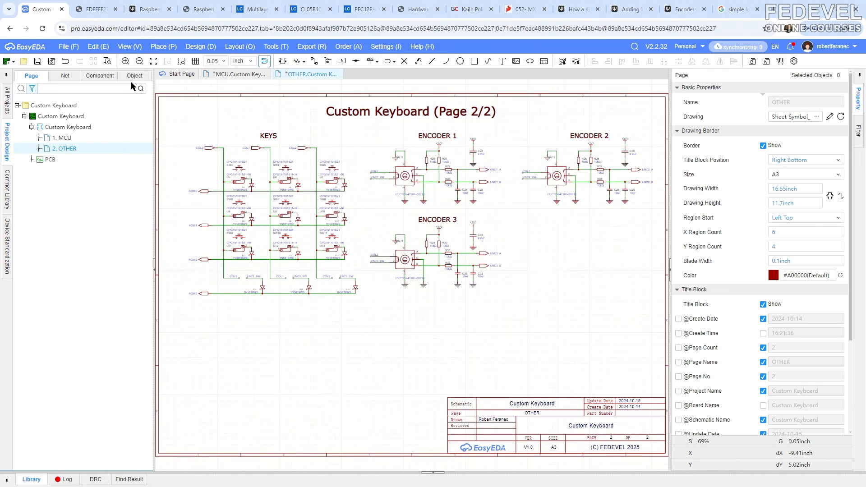
click(37, 61)
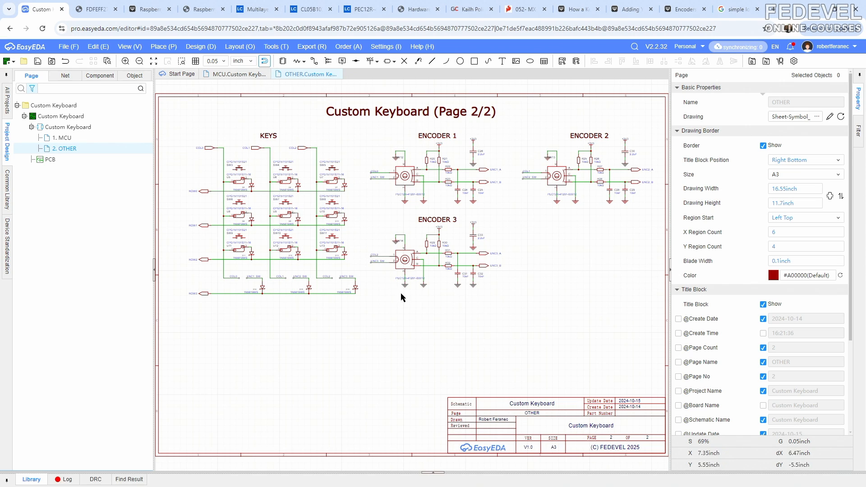
- On the MCU page, copy the "NOTE: ROW6" text beside pin GPIO21 and change the copy to "NOTE: ENC4_A"
click(241, 75)
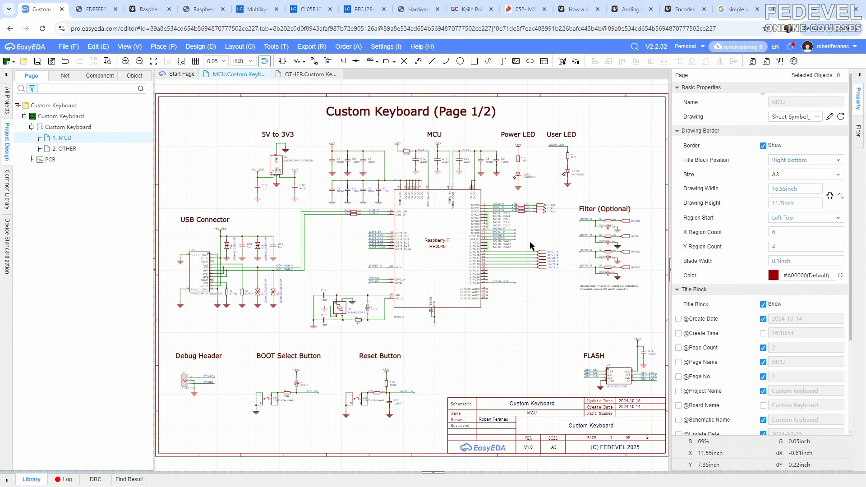
scroll(505, 275, up, 5)
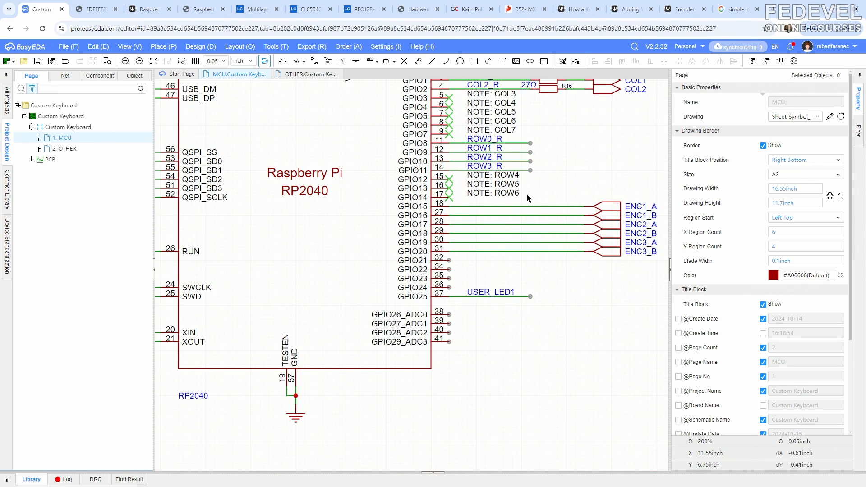
scroll(526, 194, up, 1)
click(504, 194)
right_click(504, 194)
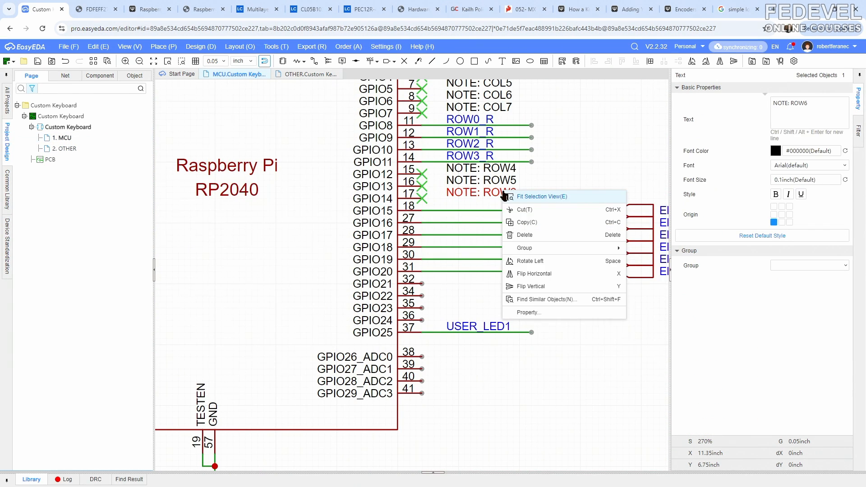
click(526, 222)
right_drag(515, 287, 423, 305)
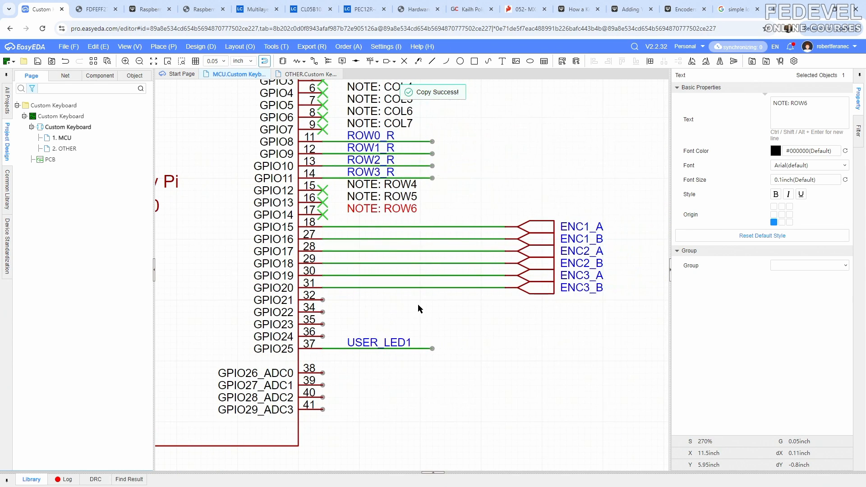
right_click(418, 304)
click(433, 311)
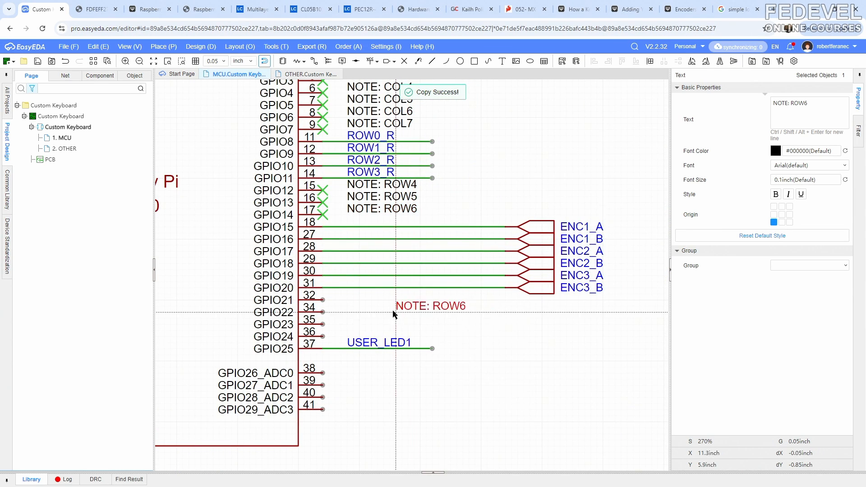
click(347, 304)
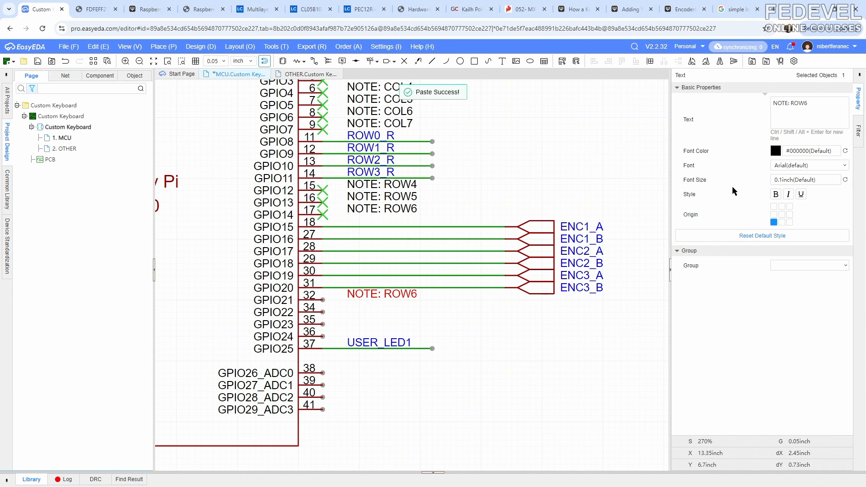
click(818, 106)
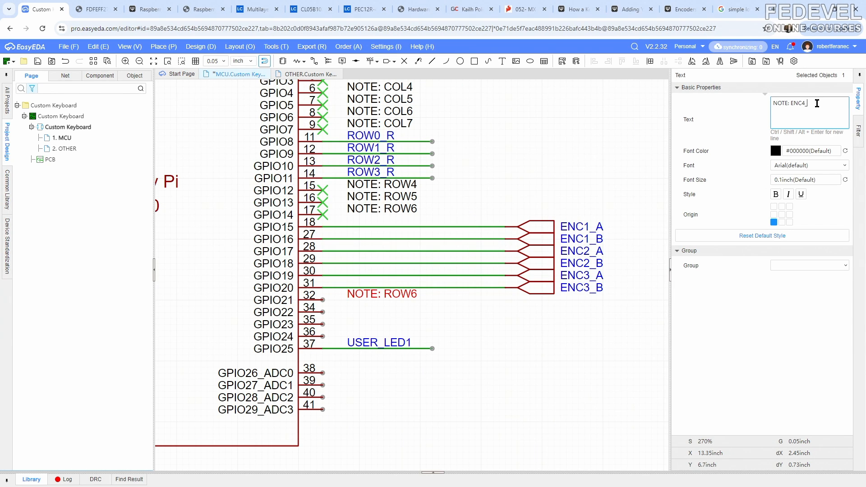
key(Return)
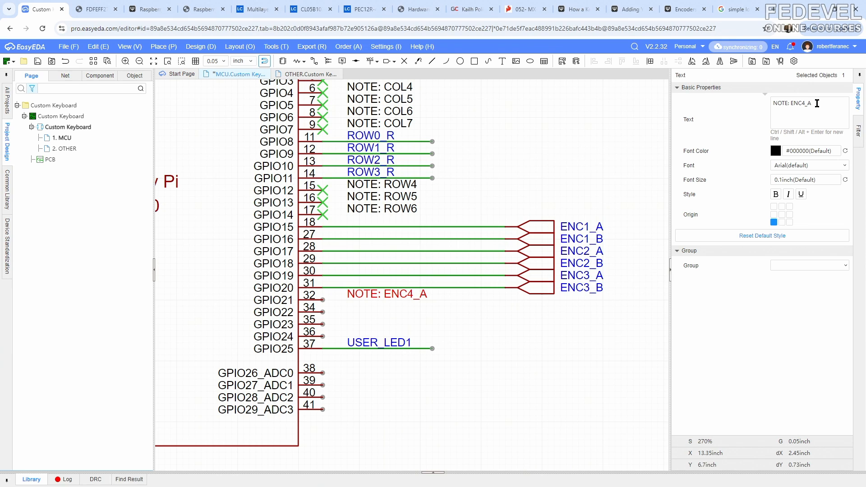
- Copy the "NOTE: ENC4_A" text beside pin GPIO22 and change the copy to "NOTE: ENC4_B"
right_click(404, 299)
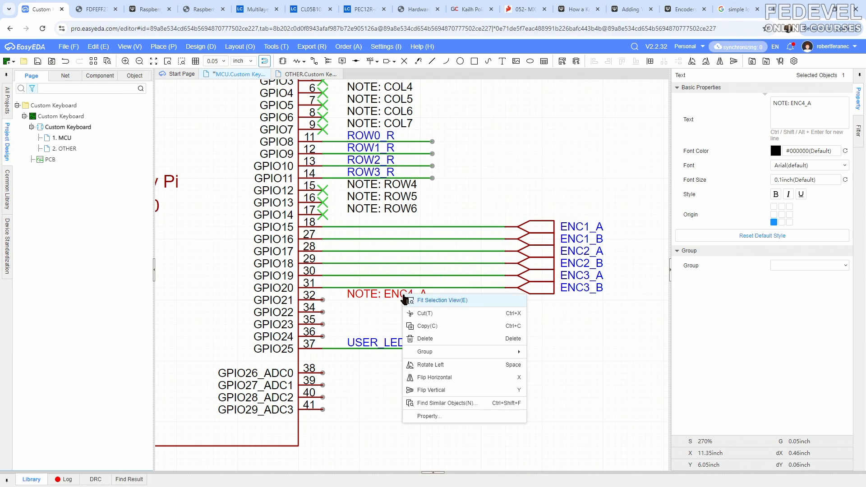
click(427, 326)
right_click(421, 324)
click(431, 330)
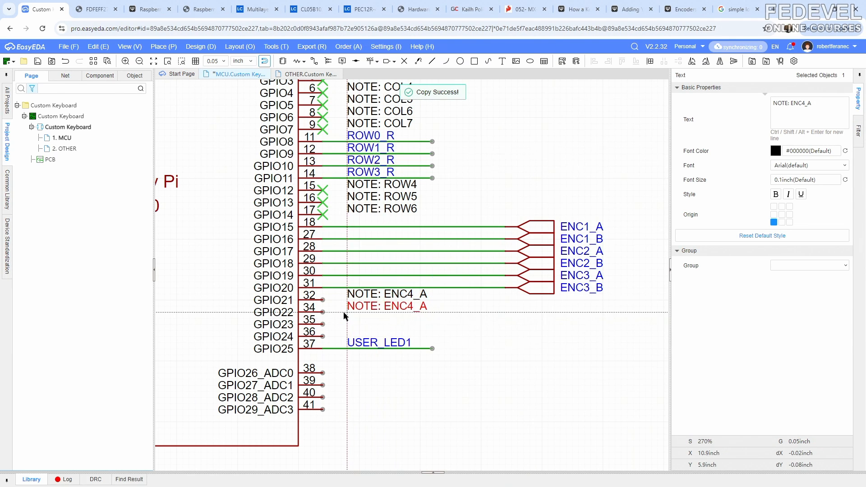
click(347, 312)
click(821, 110)
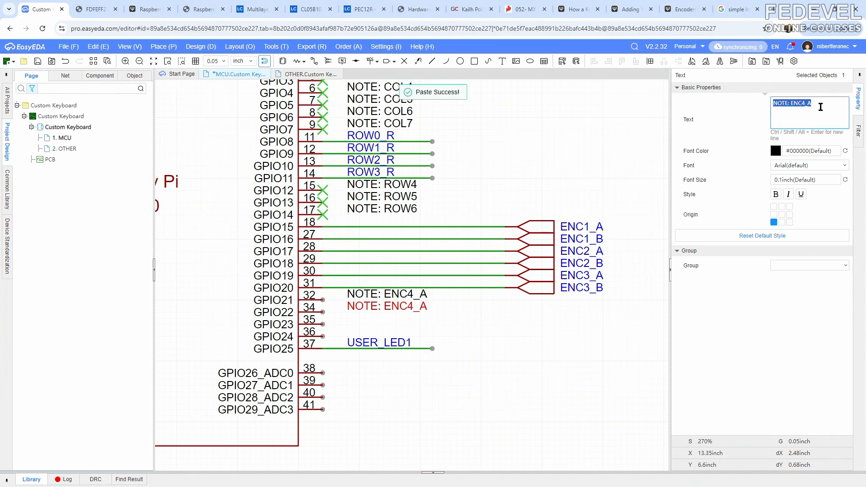
click(820, 105)
key(Return)
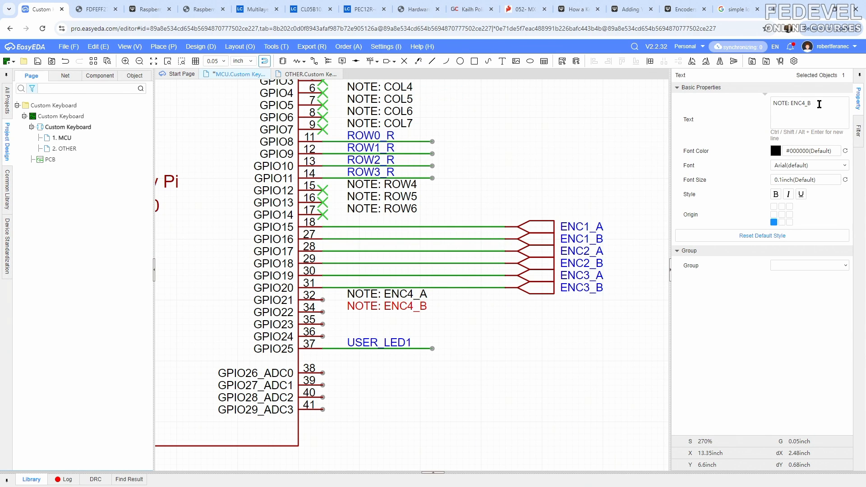
- Copy the ENC4_A and ENC4_B notes together and paste them beside pins GPIO26_ADC0 and GPIO27_ADC1
ctrl+click(398, 295)
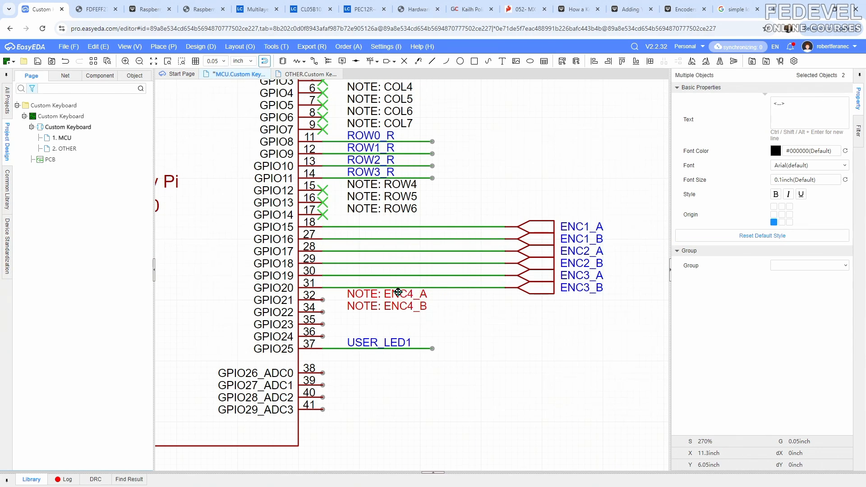
right_click(399, 296)
click(415, 323)
right_click(424, 327)
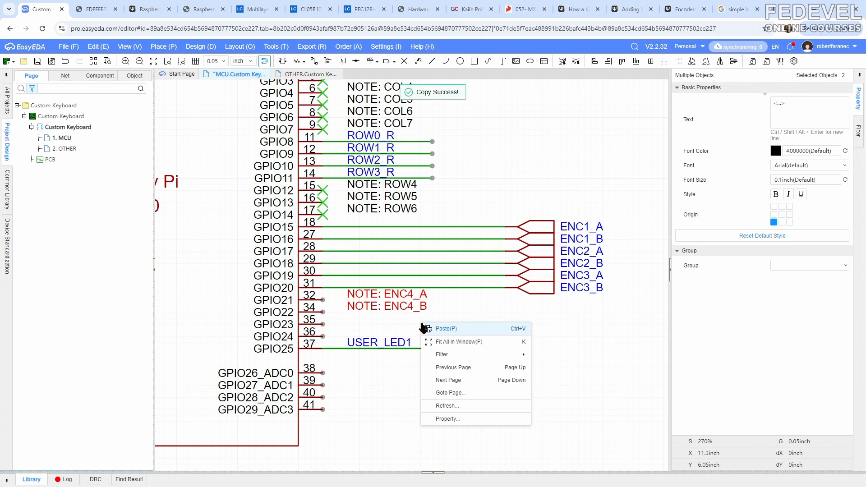
click(424, 328)
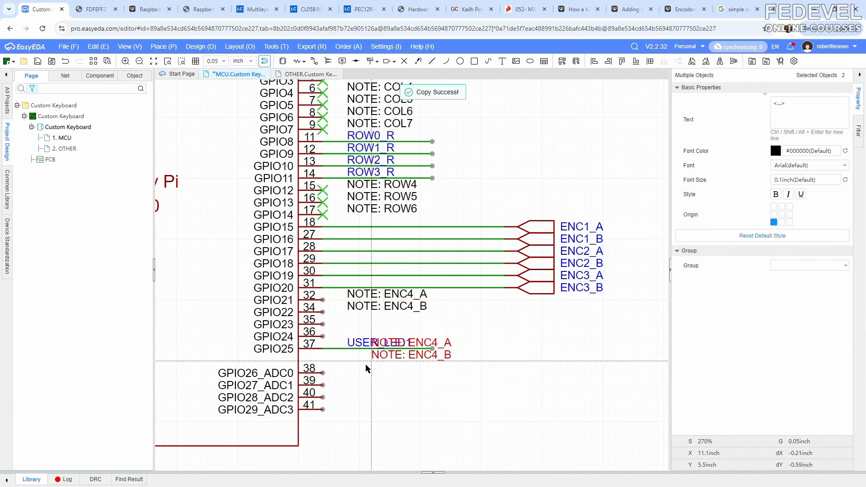
scroll(347, 390, up, 2)
scroll(344, 388, up, 2)
click(344, 388)
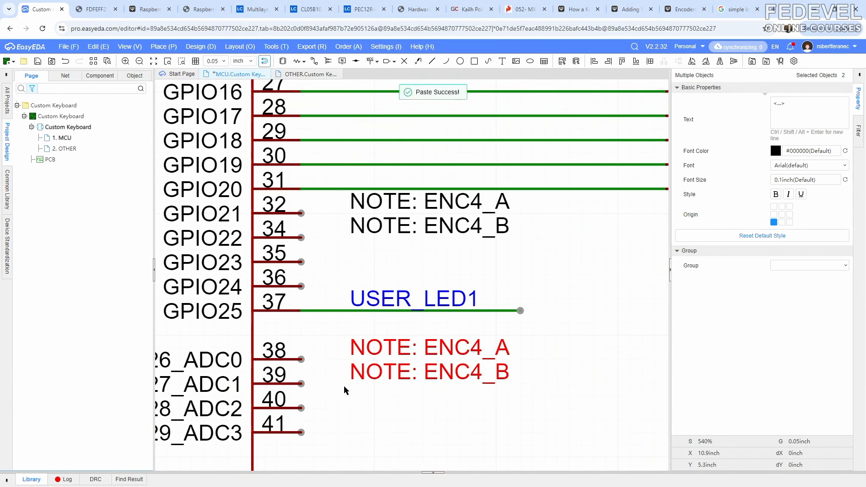
- Change the notes beside GPIO26_ADC0 and GPIO27_ADC1 to "NOTE: ENC5_A" and "NOTE: ENC5_B"
click(393, 358)
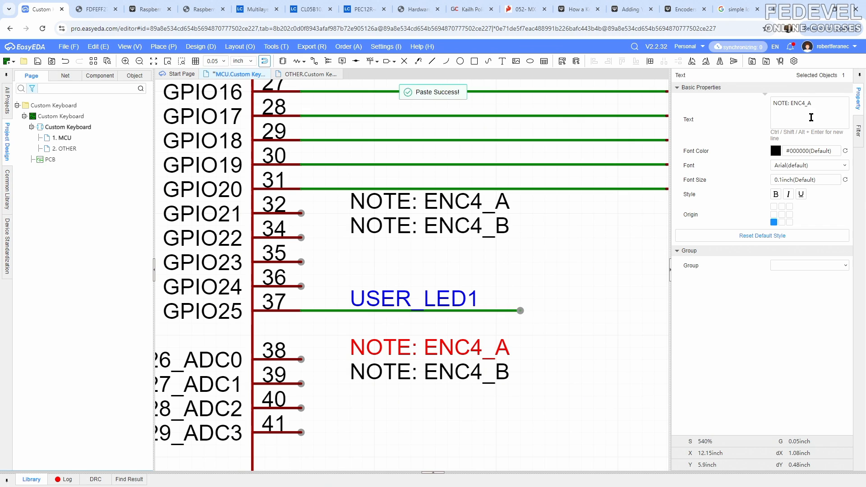
triple_click(817, 104)
click(817, 103)
key(BackSpace)
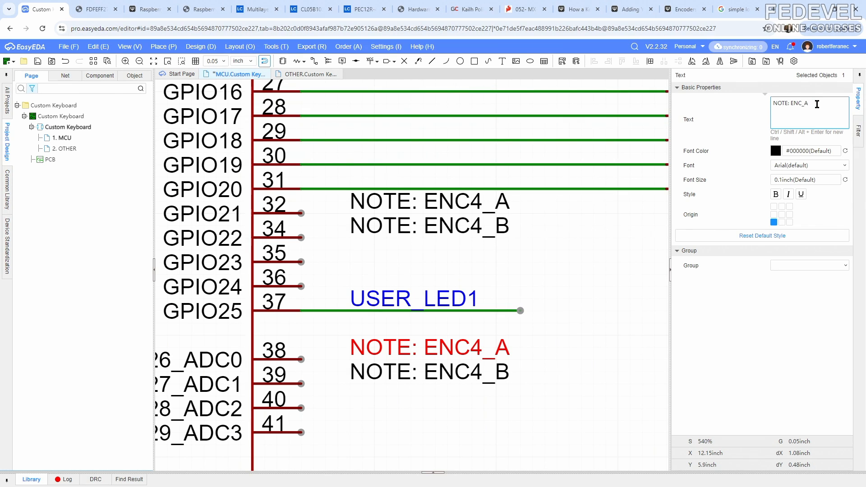
text(5)
key(Return)
click(478, 379)
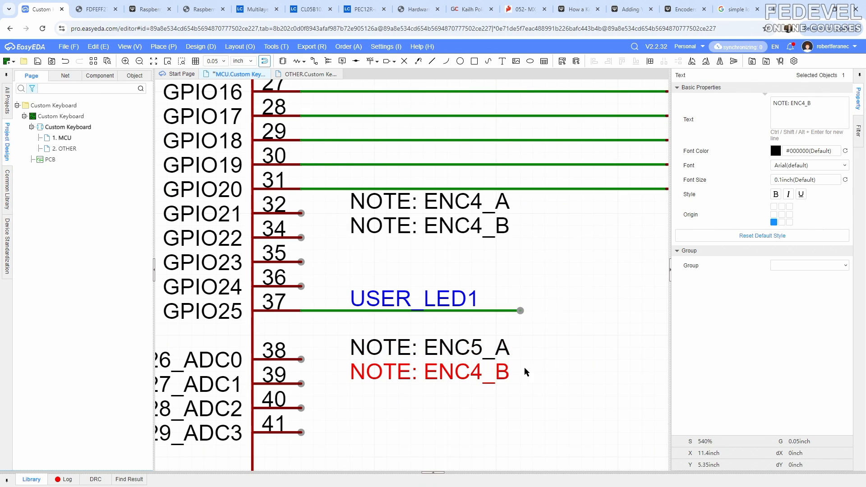
triple_click(823, 104)
click(822, 105)
key(BackSpace)
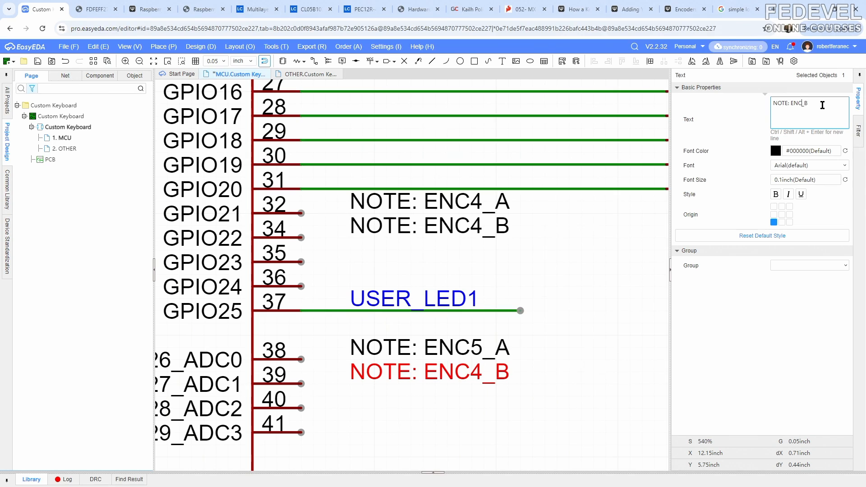
text(5)
key(Return)
- Paste the copied pair of ENC4 notes beside pins GPIO28_ADC2 and GPIO29_ADC3
right_click(585, 288)
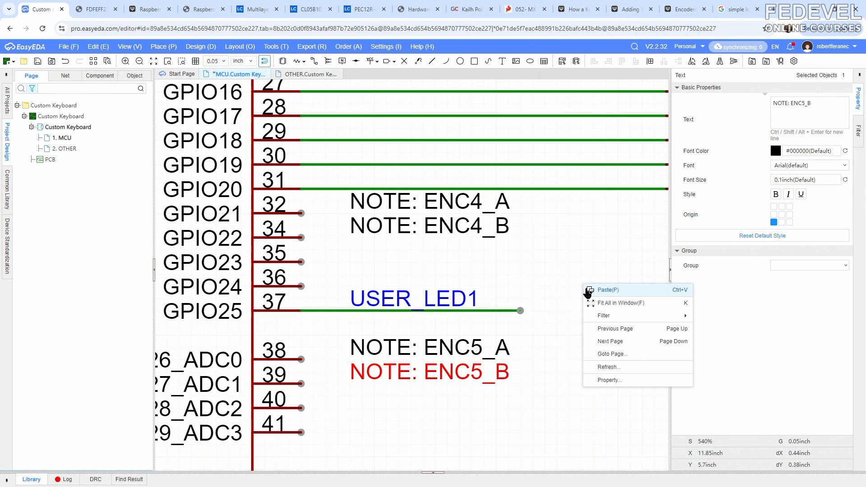
click(588, 289)
click(343, 434)
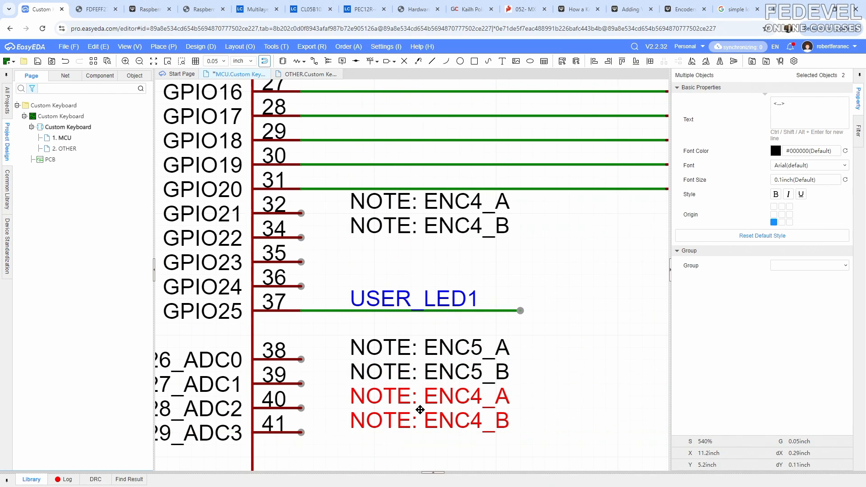
- Change the notes beside GPIO28_ADC2 and GPIO29_ADC3 to "NOTE: ENC6_A" and "NOTE: ENC6_B"
click(428, 396)
click(826, 108)
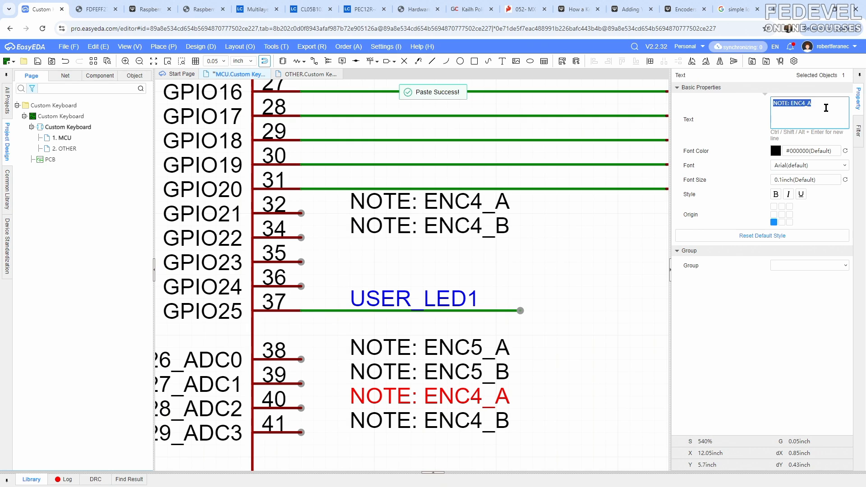
click(825, 108)
key(Return)
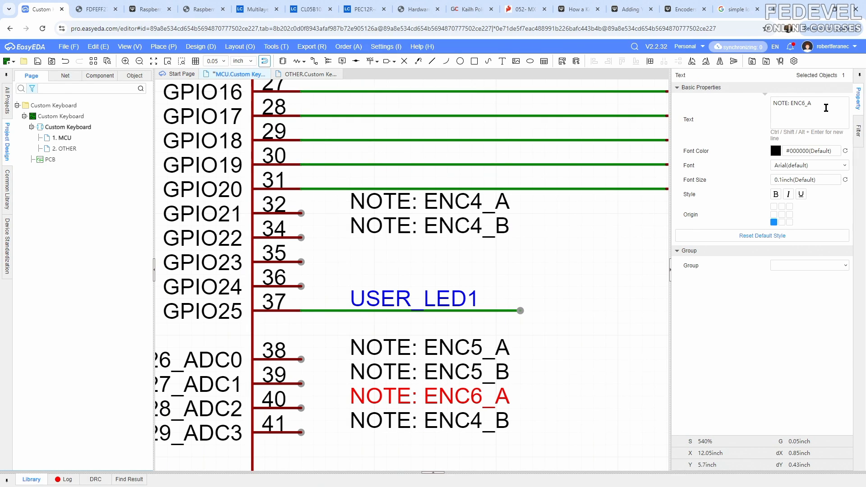
click(478, 420)
click(824, 106)
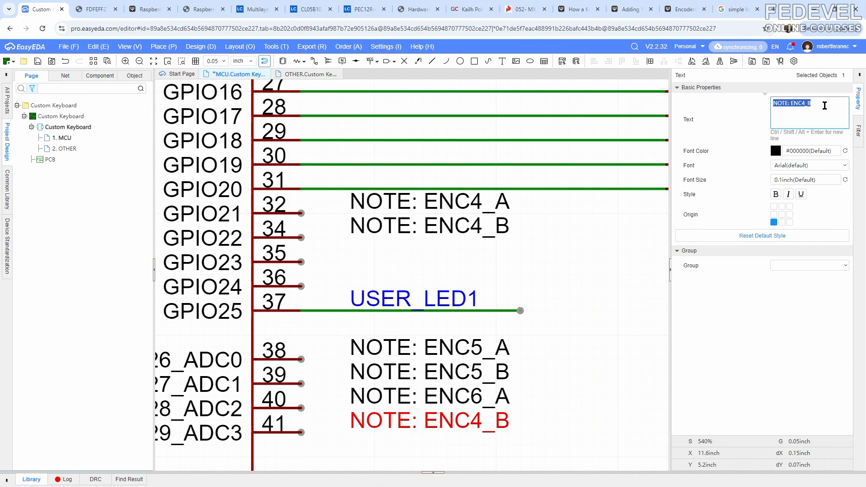
click(825, 106)
text(6)
key(Return)
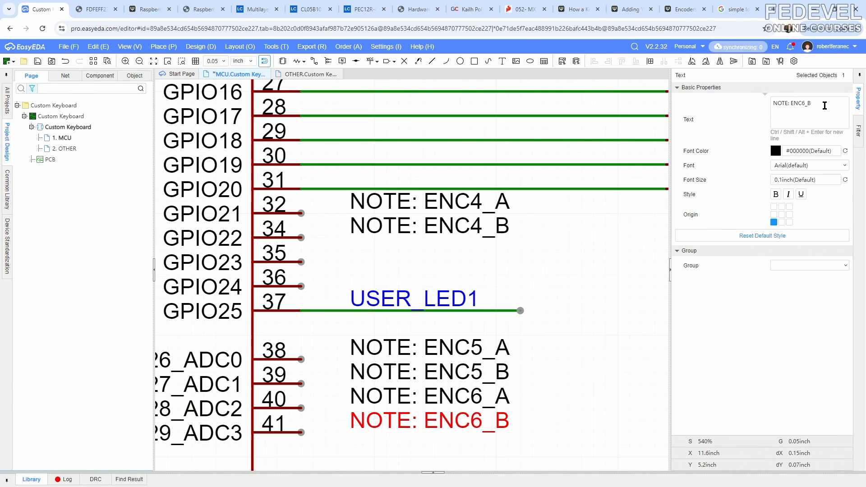
- Fit the whole MCU page in view, save the schematic and switch to the OTHER page
click(525, 242)
scroll(474, 244, down, 5)
right_drag(537, 242, 485, 289)
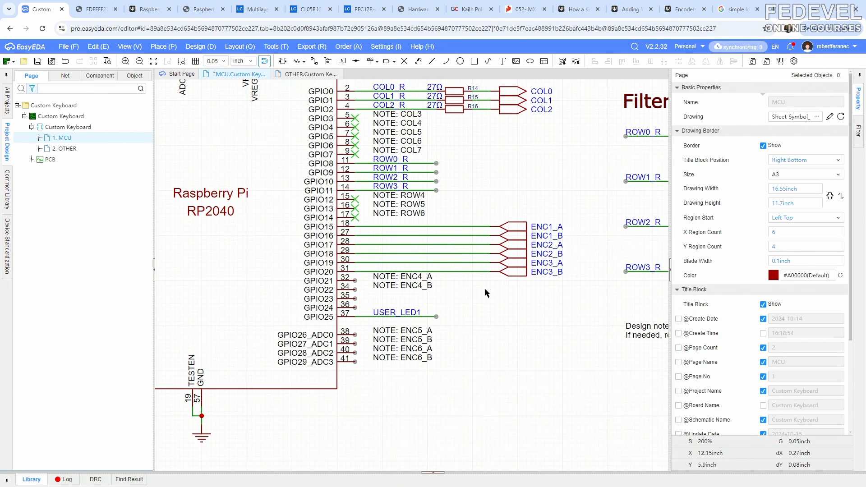
click(129, 46)
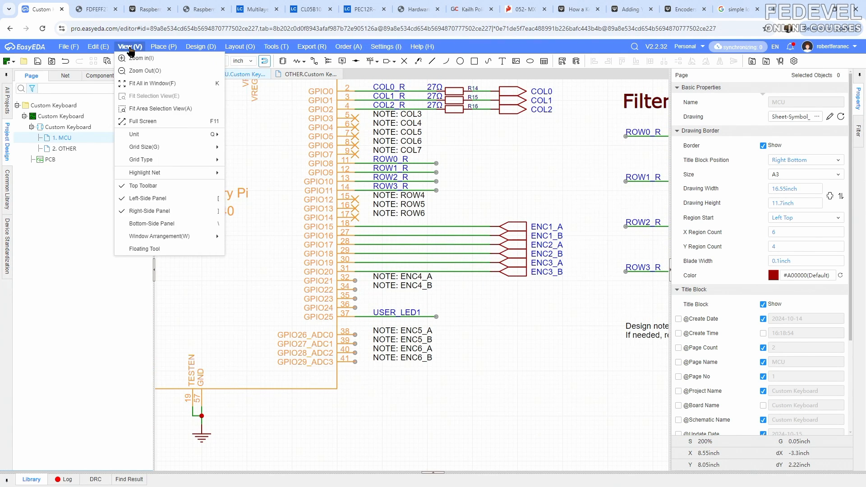
click(139, 85)
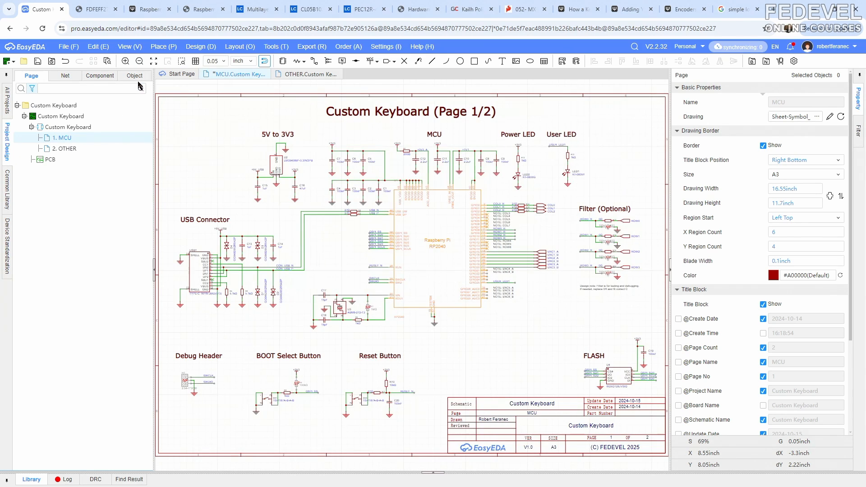
click(37, 62)
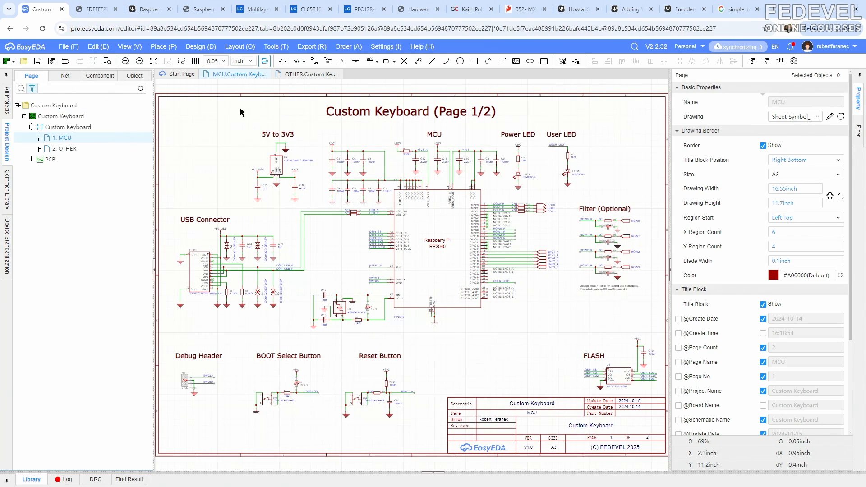
click(311, 73)
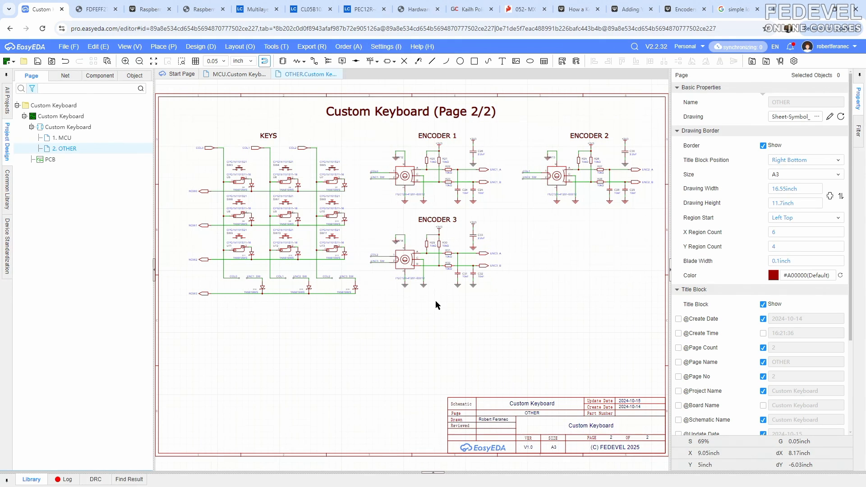
- Search the web for "qmk rgb led matrix" and open QMK's RGB Matrix Lighting documentation
click(682, 10)
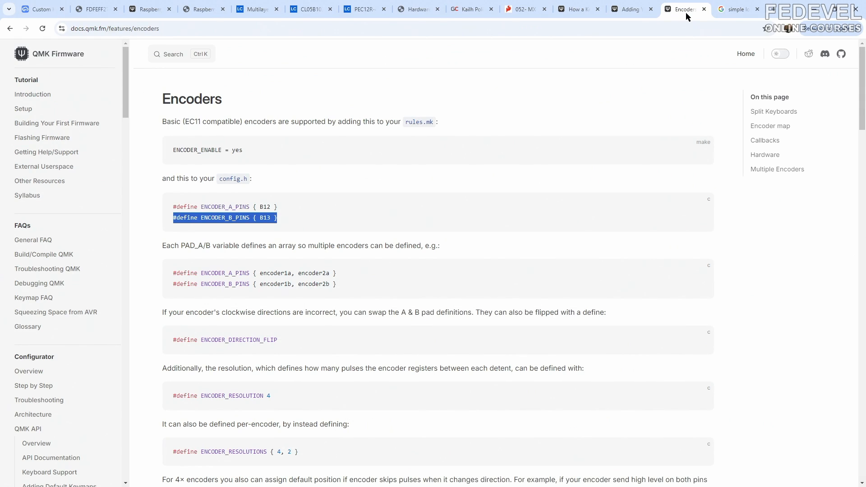
click(672, 28)
text(qmk)
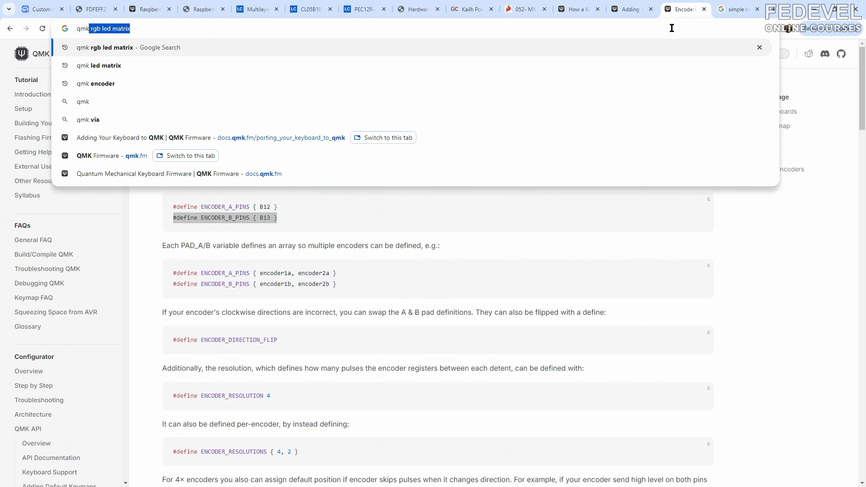
text( rgb led matrix)
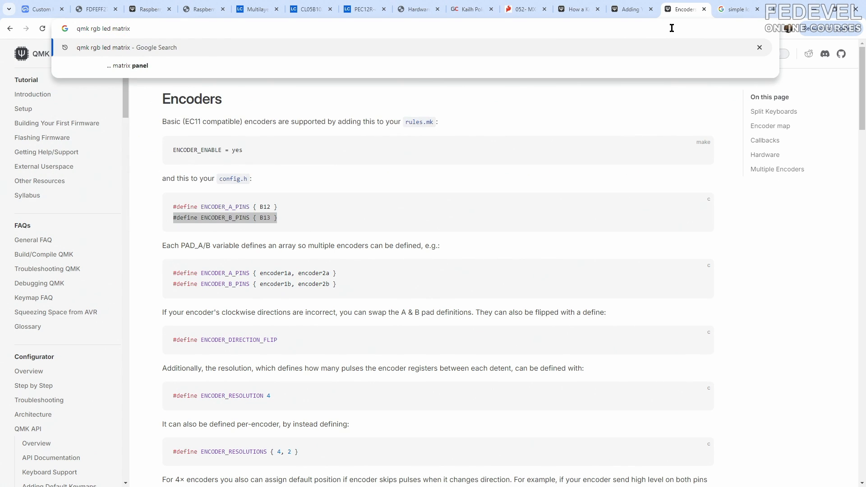
key(Return)
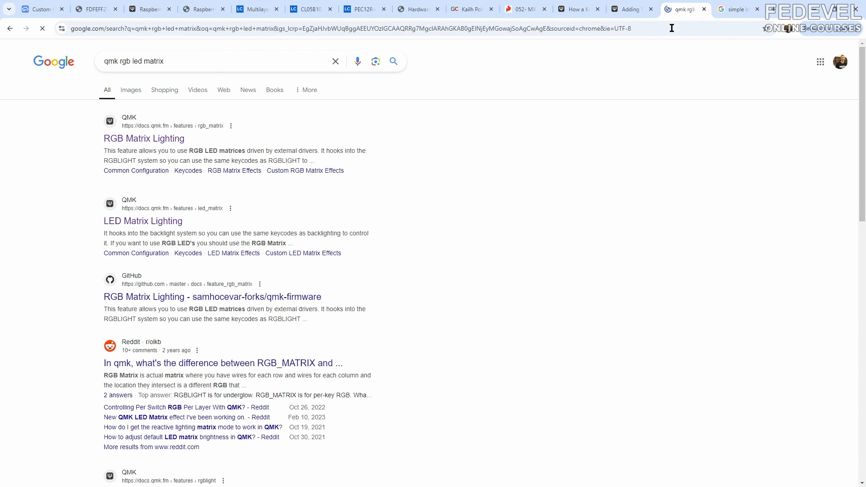
click(129, 139)
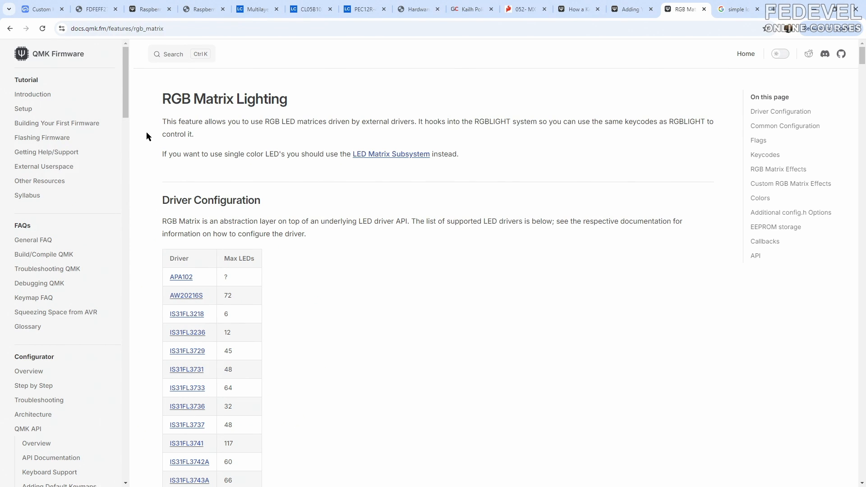
- Find WS2812 in the list of supported LED drivers, search the web for it and open its Adafruit-hosted datasheet
drag(163, 198, 266, 207)
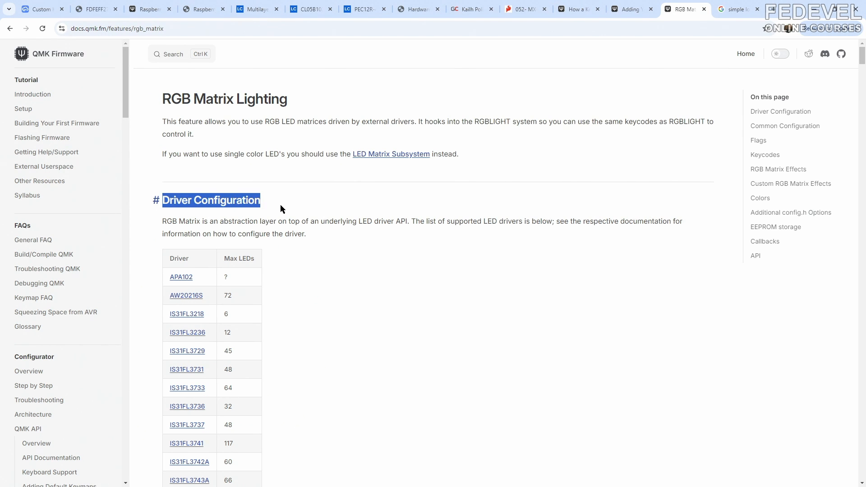
scroll(280, 204, down, 4)
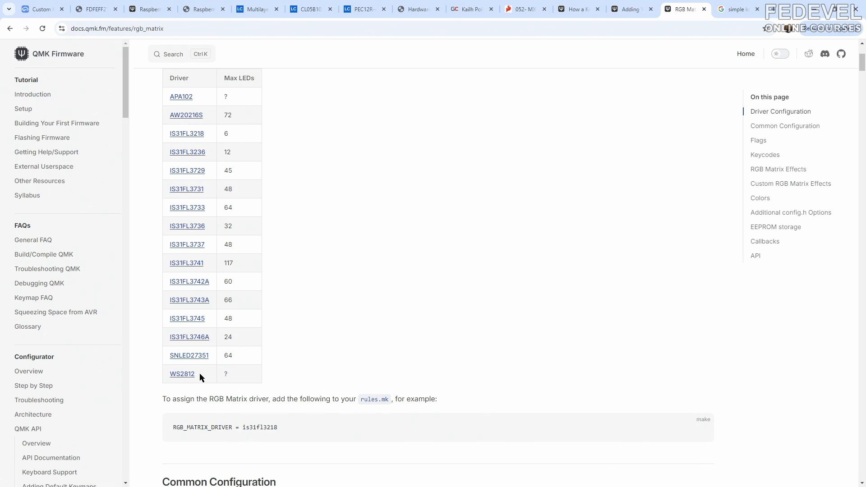
drag(200, 374, 170, 375)
right_click(181, 379)
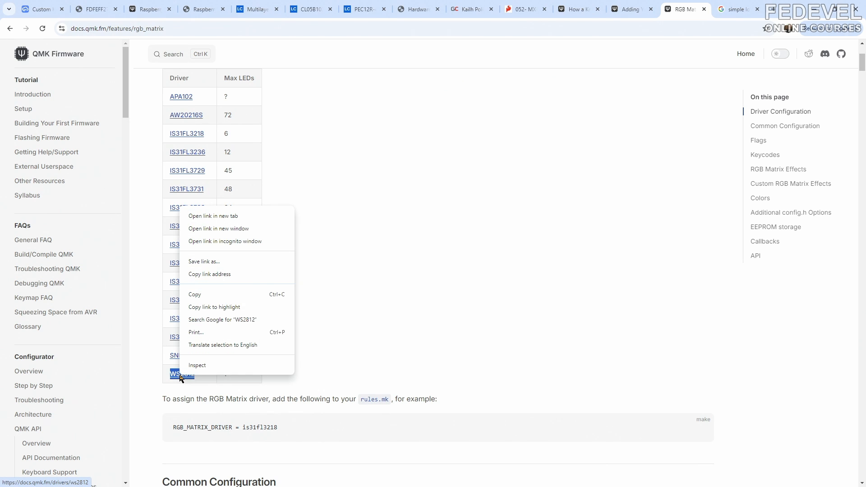
click(221, 320)
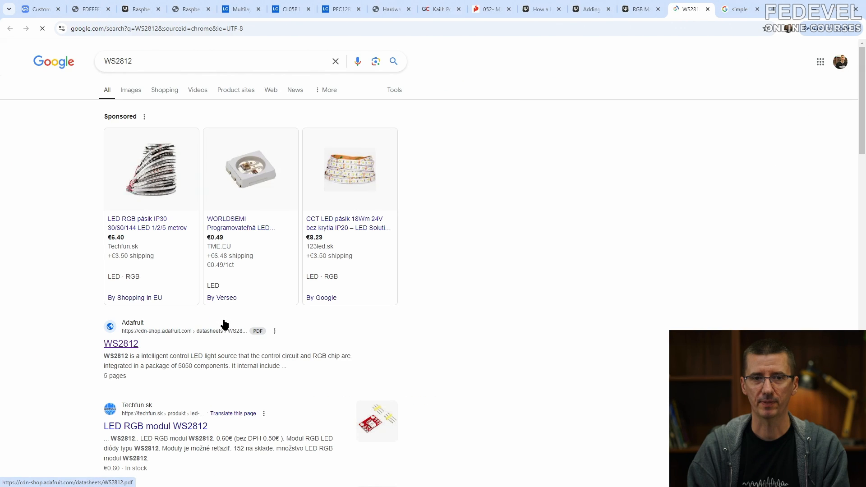
click(223, 321)
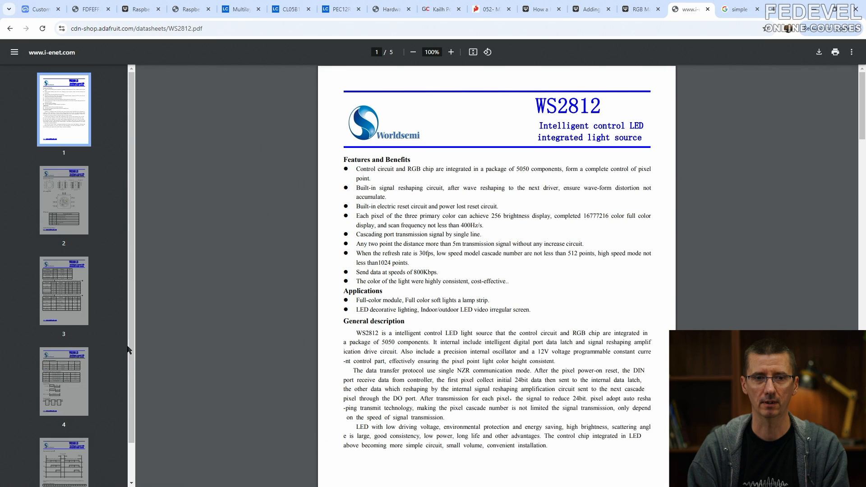
- Examine the WS2812 datasheet's pin configuration and the power, data input and data output entries in its pin function table
drag(539, 125, 644, 123)
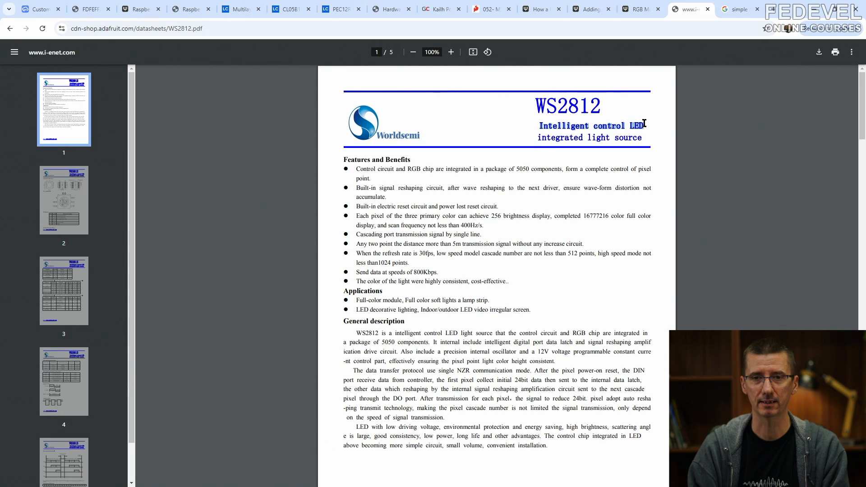
scroll(415, 174, down, 10)
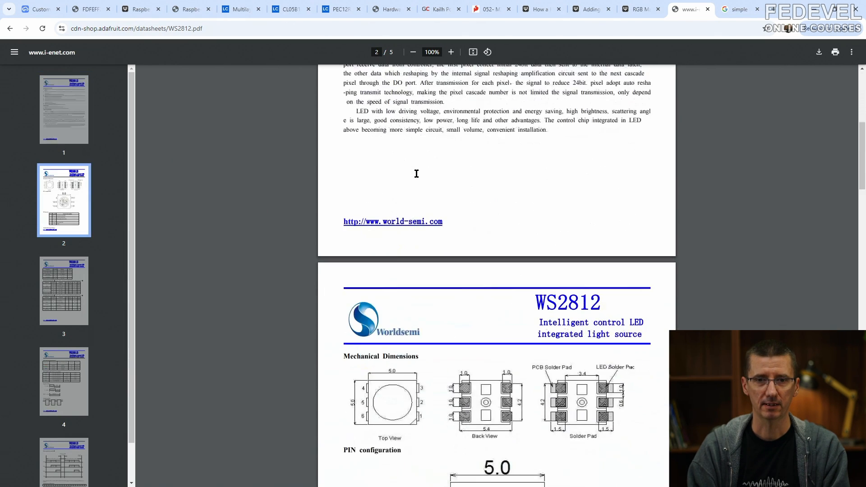
scroll(417, 174, down, 2)
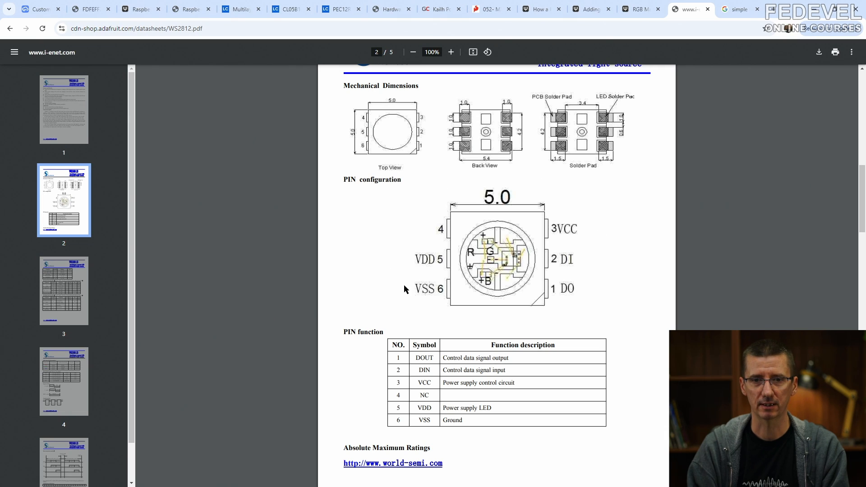
drag(442, 421, 485, 413)
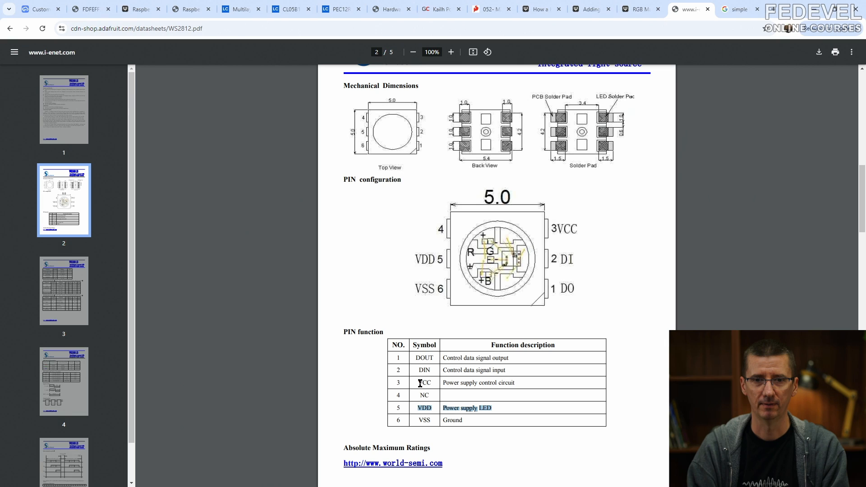
drag(419, 383, 519, 382)
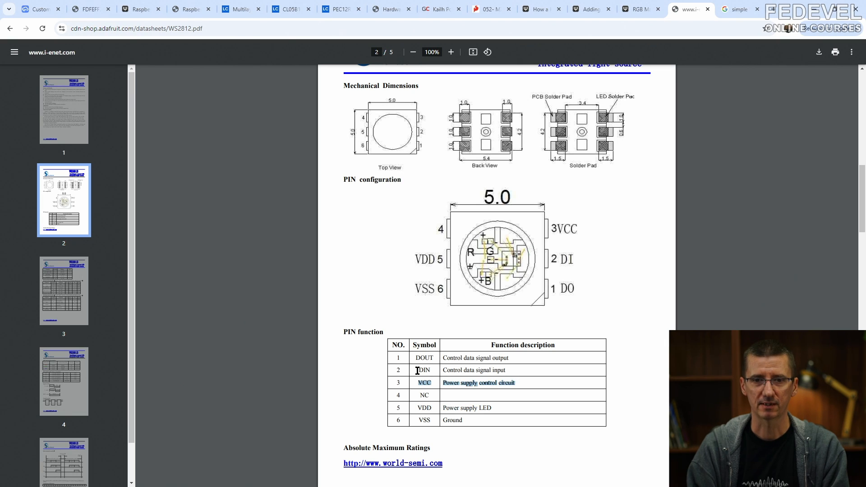
drag(417, 370, 509, 368)
drag(418, 362, 517, 363)
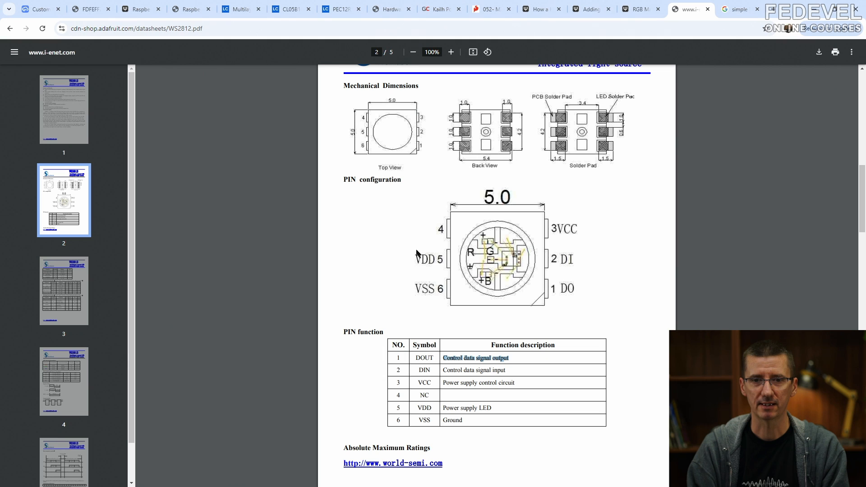
- Switch to the LCSC site, open the RGB LEDs(Built-in IC) category and filter it to in-stock parts
click(241, 10)
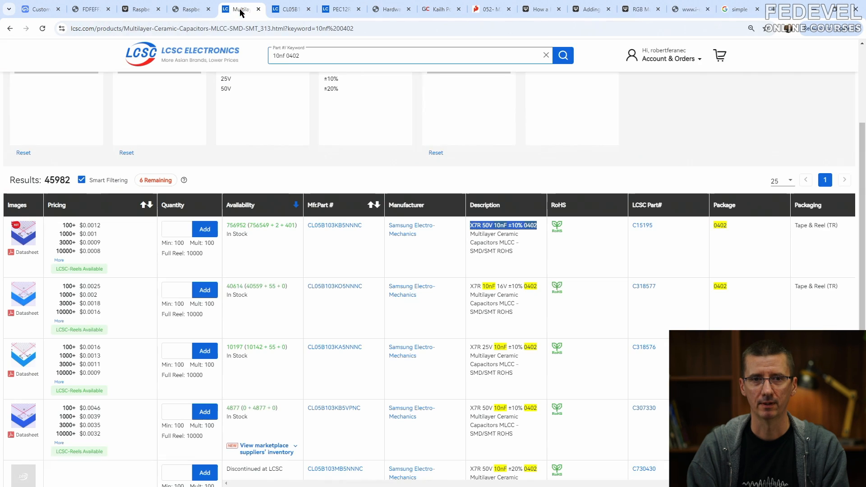
scroll(263, 168, up, 4)
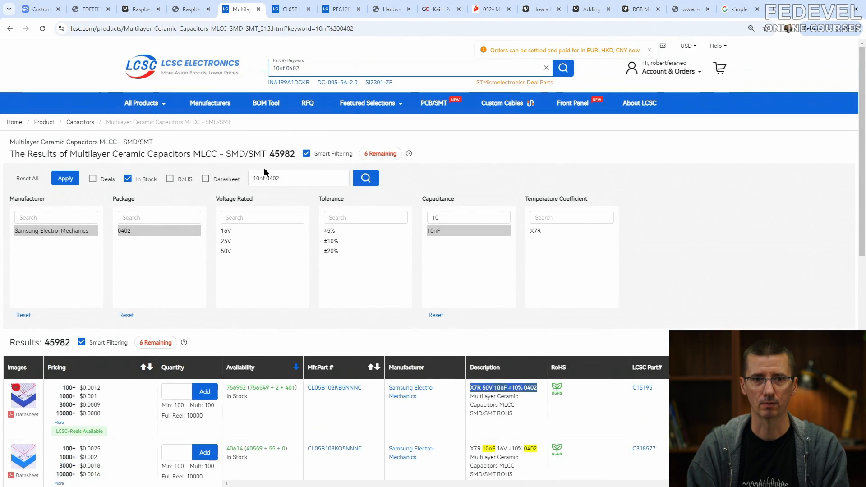
mouse_move(162, 107)
mouse_move(153, 232)
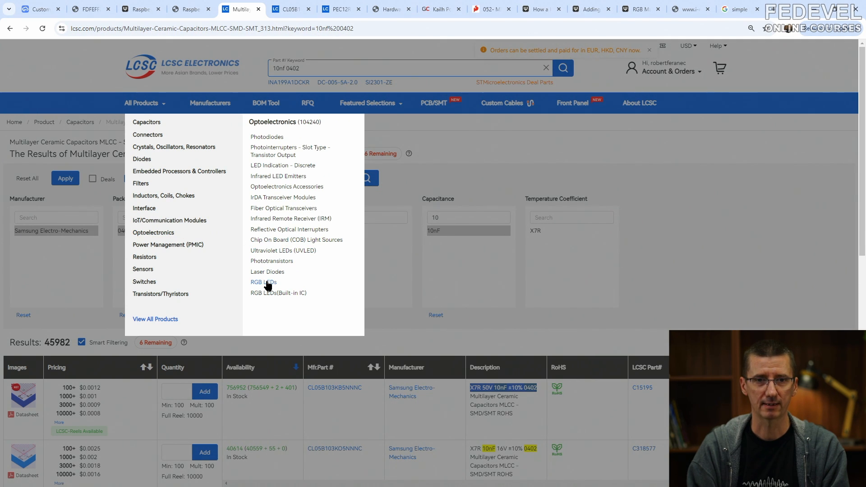
click(293, 293)
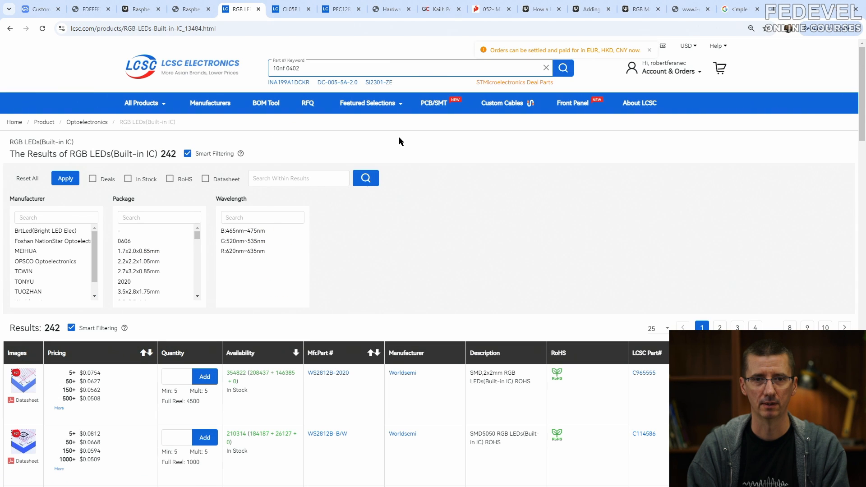
click(128, 180)
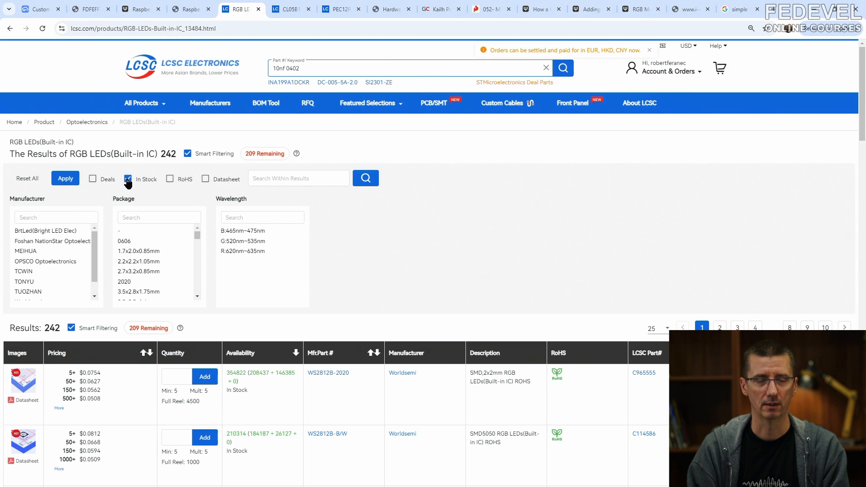
click(66, 180)
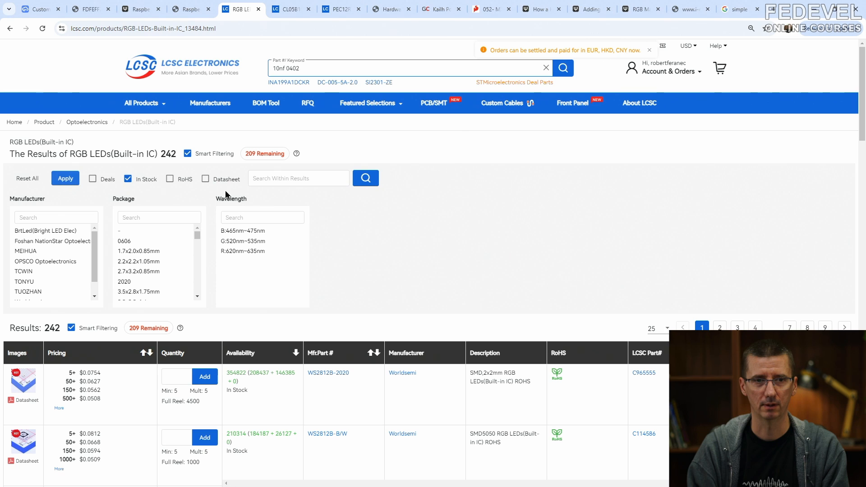
- Compare the photos of the listed built-in IC RGB LEDs and open the product page of the SK6812MINI-E
scroll(468, 135, down, 5)
mouse_move(25, 109)
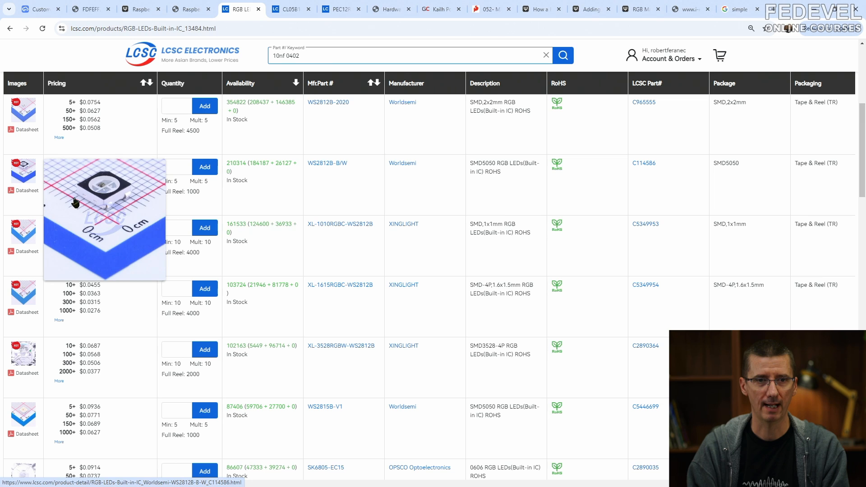
mouse_move(27, 177)
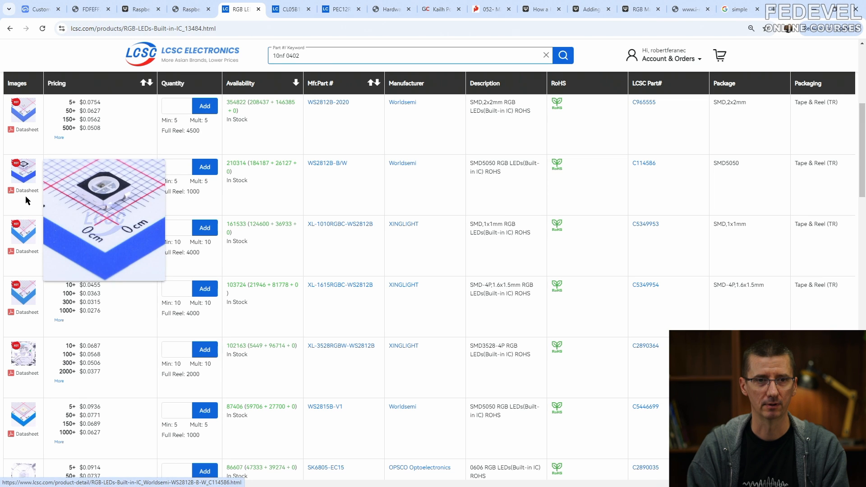
mouse_move(26, 238)
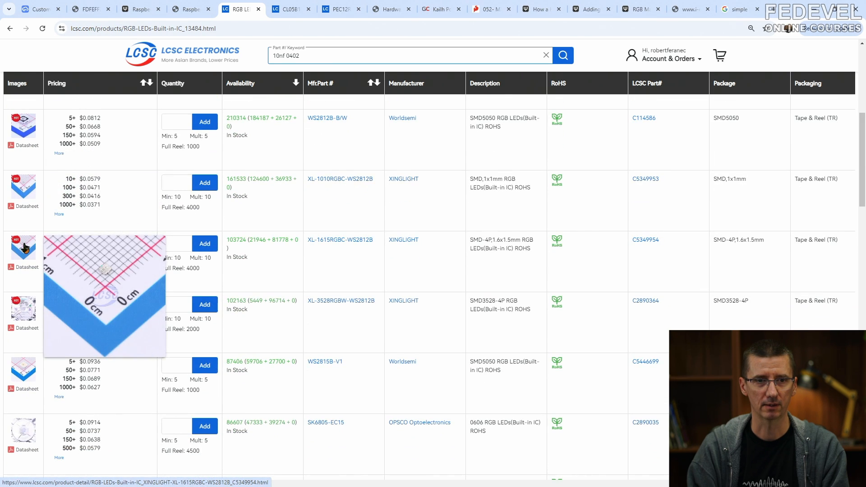
scroll(26, 235, down, 4)
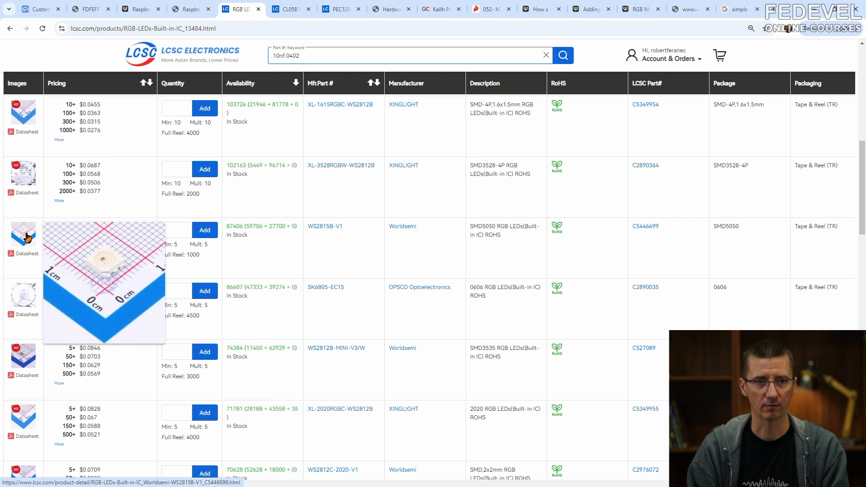
scroll(24, 271, down, 5)
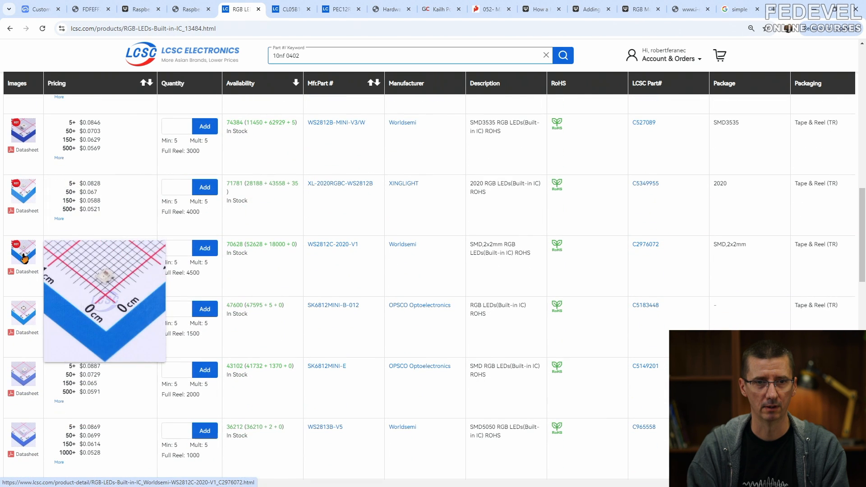
mouse_move(25, 372)
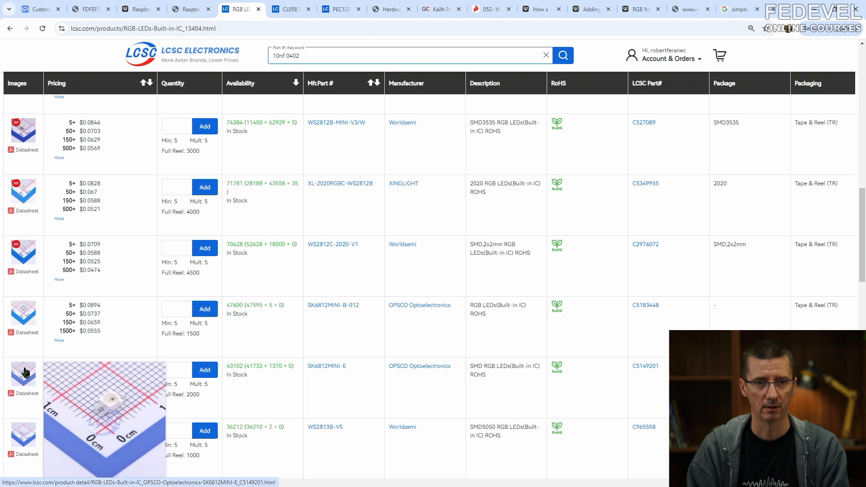
click(324, 366)
- Examine the enlarged SK6812MINI-E product photos from both sides and select its LCSC part number C5149201
mouse_move(188, 192)
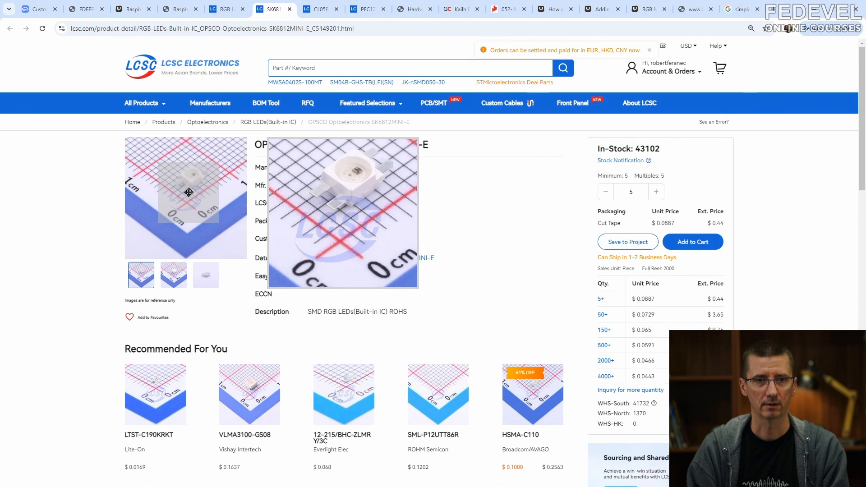
click(174, 275)
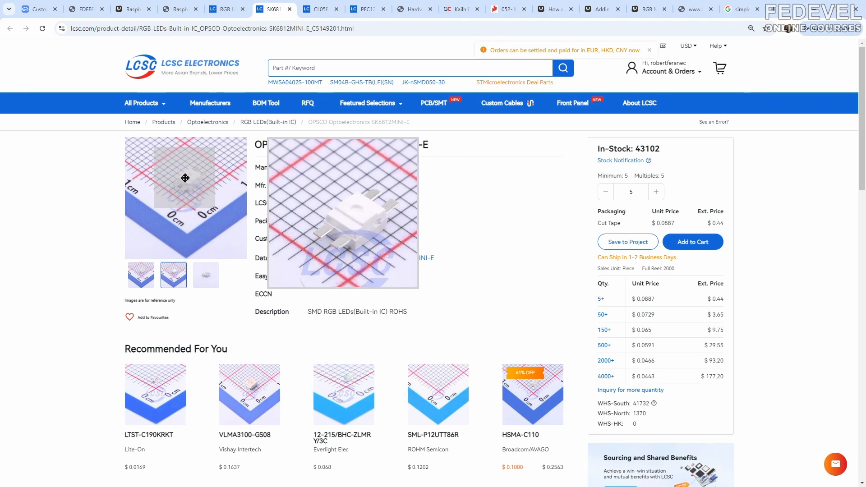
click(141, 274)
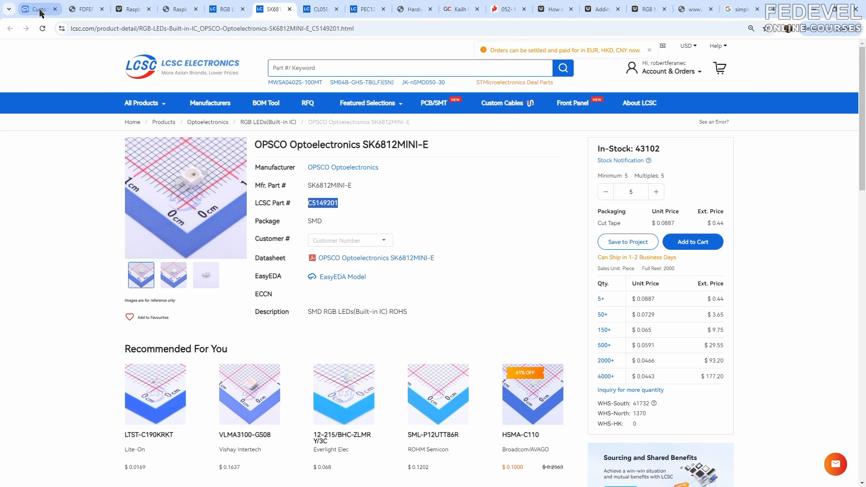
- Switch to the EasyEDA schematic and search the LCSC device library for part C5149201 with the old search and filters cleared
click(40, 10)
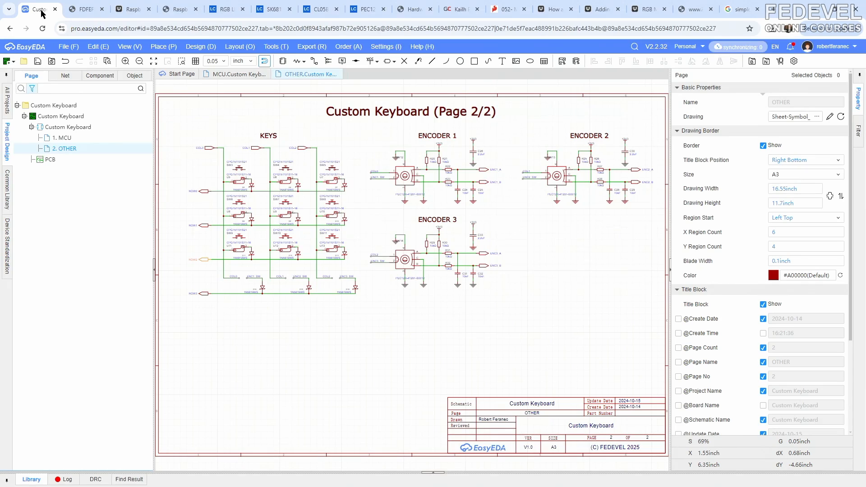
click(161, 47)
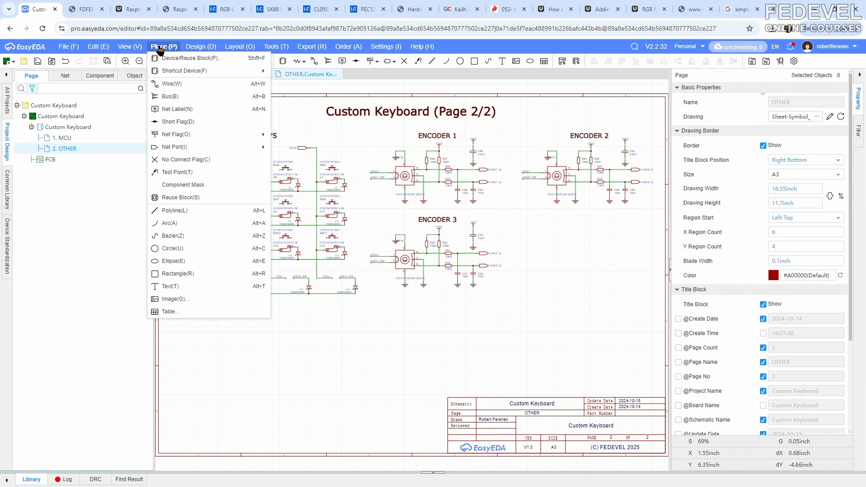
click(179, 60)
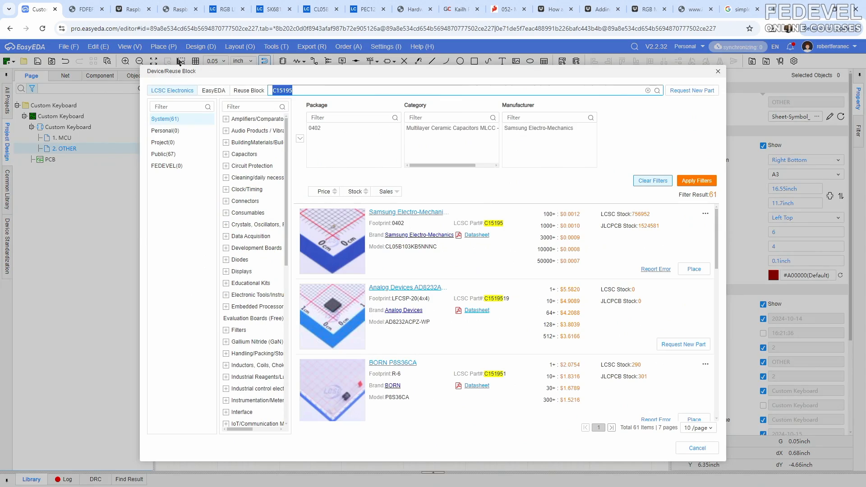
click(648, 91)
right_click(640, 93)
click(658, 180)
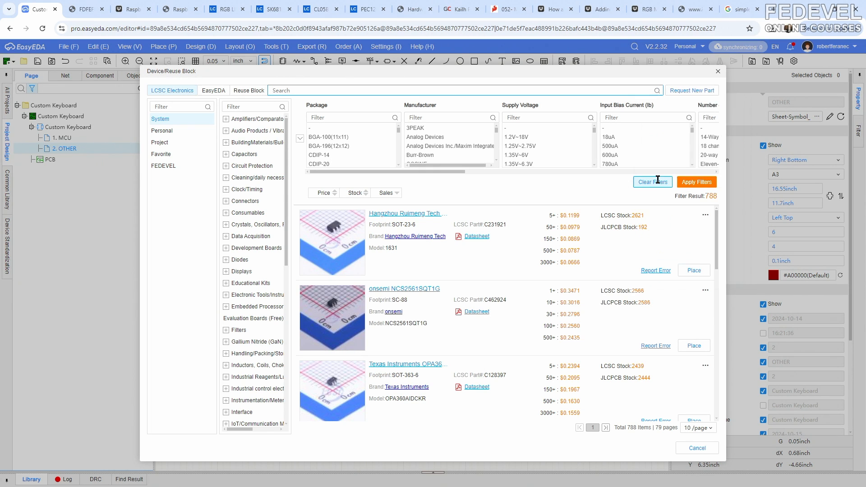
click(656, 90)
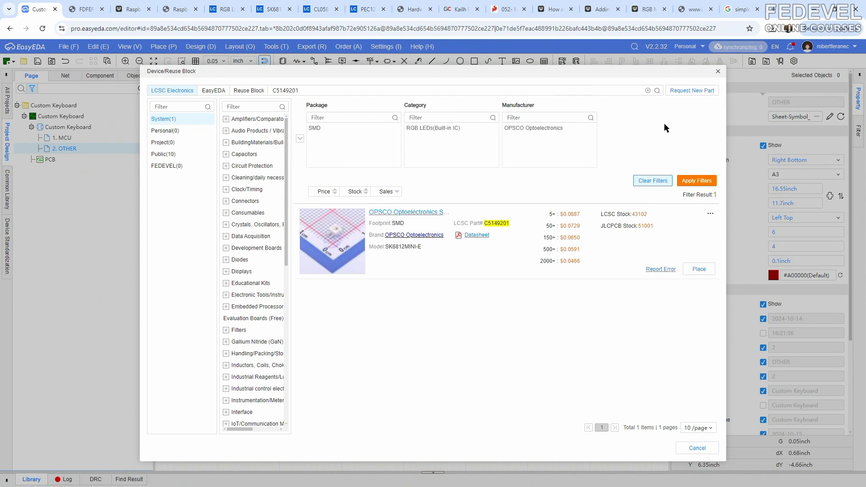
- Place one SK6812MINI-E LED in the empty area below the ROW3 line of the key matrix
click(698, 269)
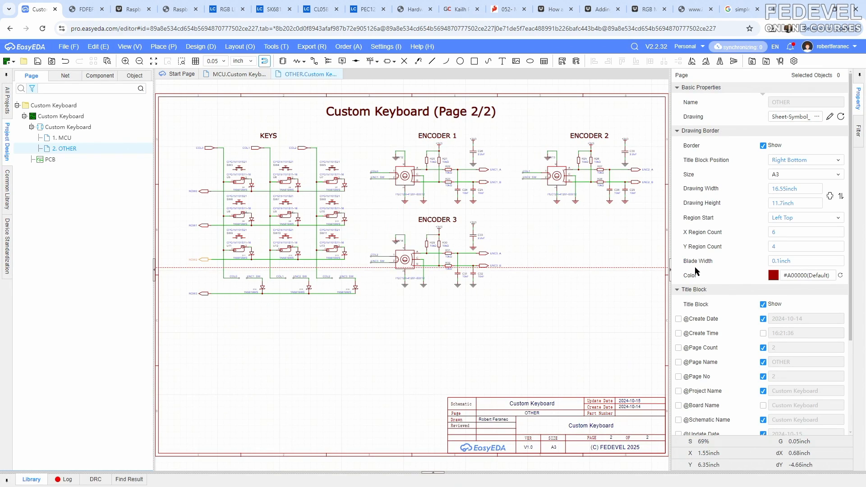
scroll(615, 226, down, 2)
scroll(398, 286, up, 5)
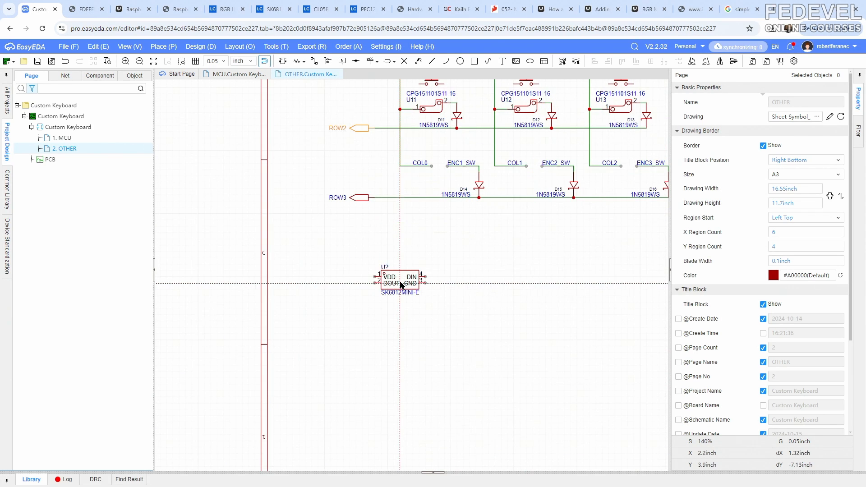
scroll(399, 284, up, 2)
click(404, 263)
key(Escape)
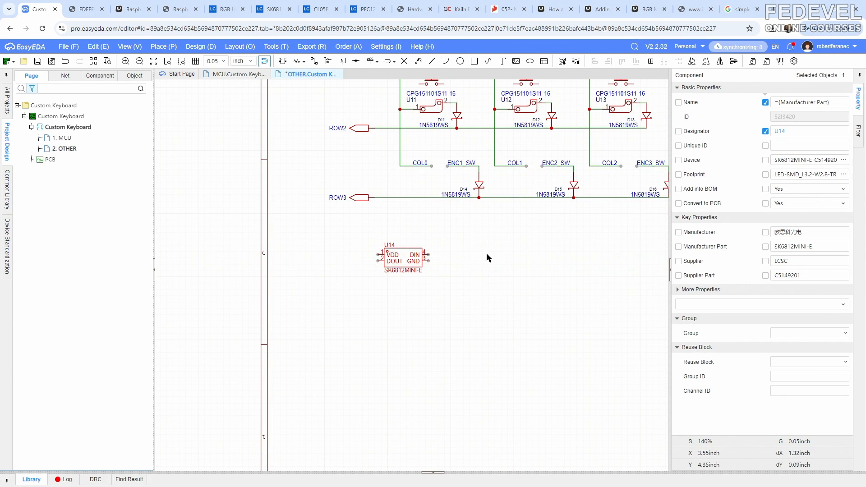
click(486, 253)
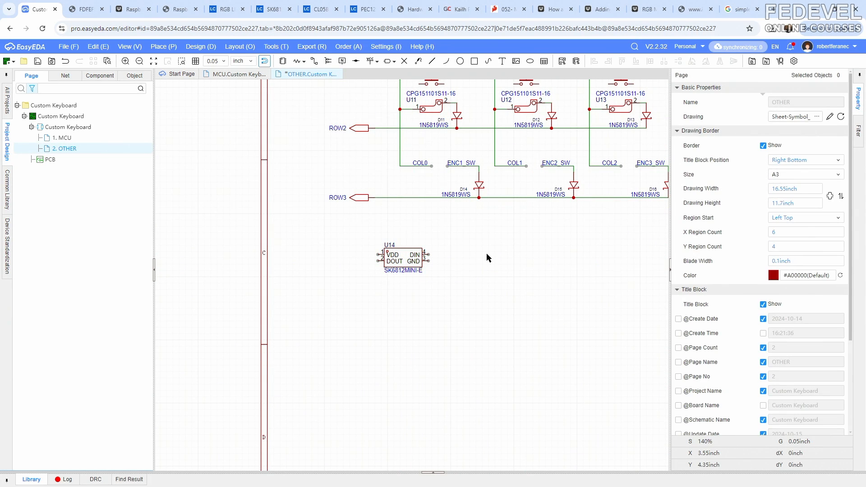
- Examine the SK6812MINI-E entry in the project library, including its symbol, footprint, photo and 3D model preview
click(31, 479)
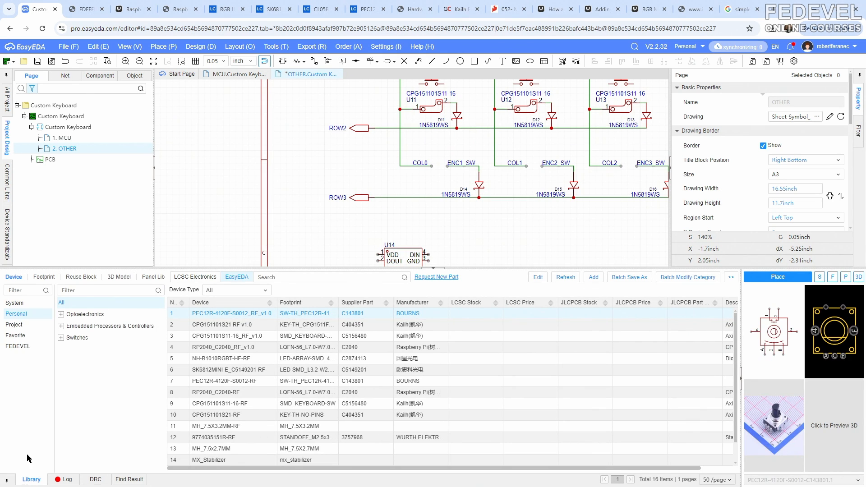
click(14, 325)
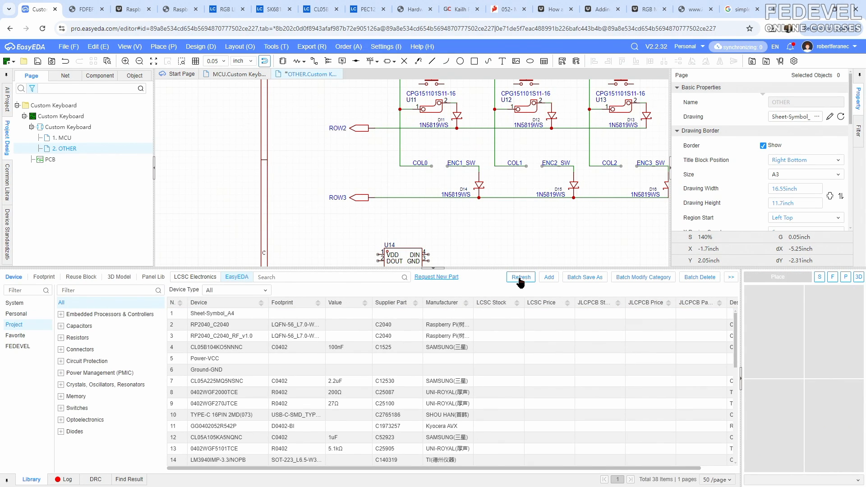
scroll(336, 384, down, 5)
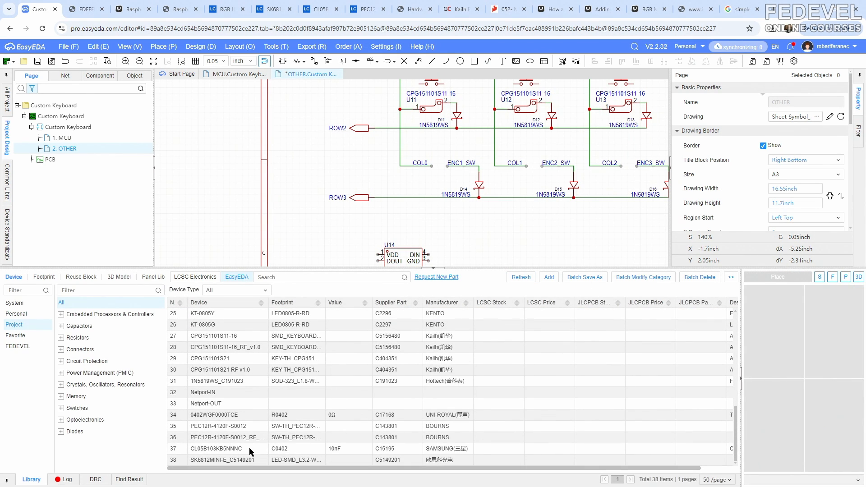
click(237, 460)
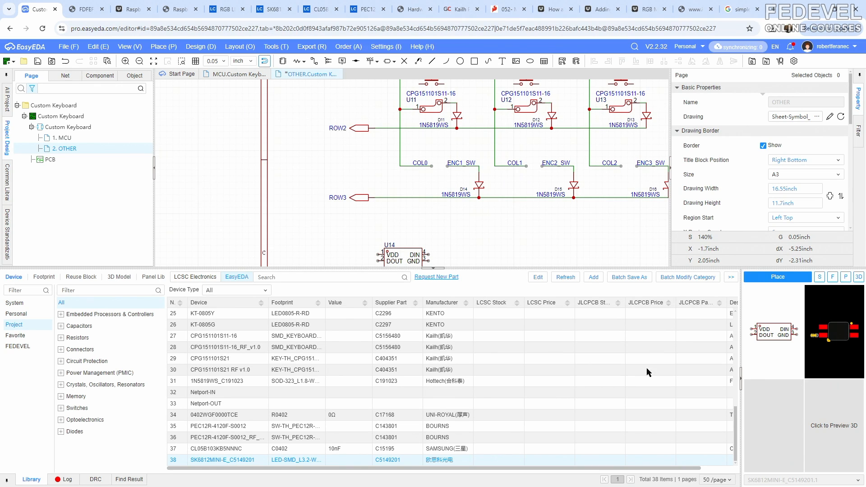
click(834, 426)
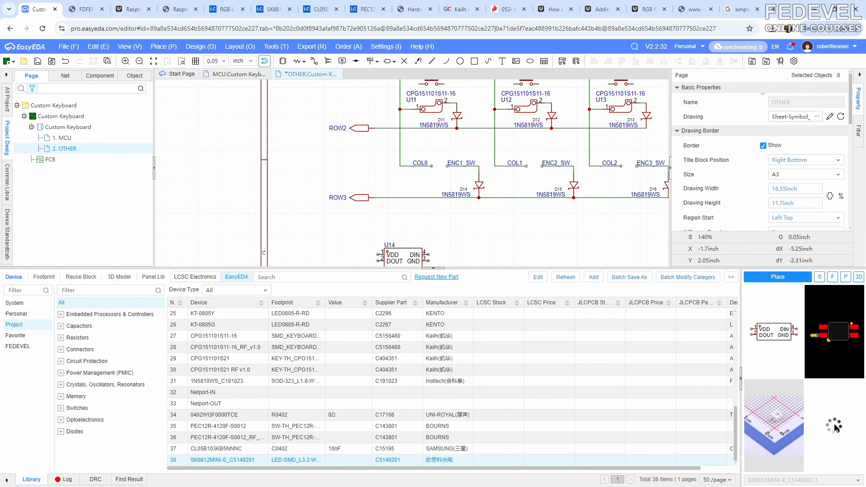
mouse_move(834, 437)
mouse_down()
mouse_move(839, 398)
mouse_move(834, 458)
mouse_move(837, 438)
mouse_move(837, 450)
mouse_up()
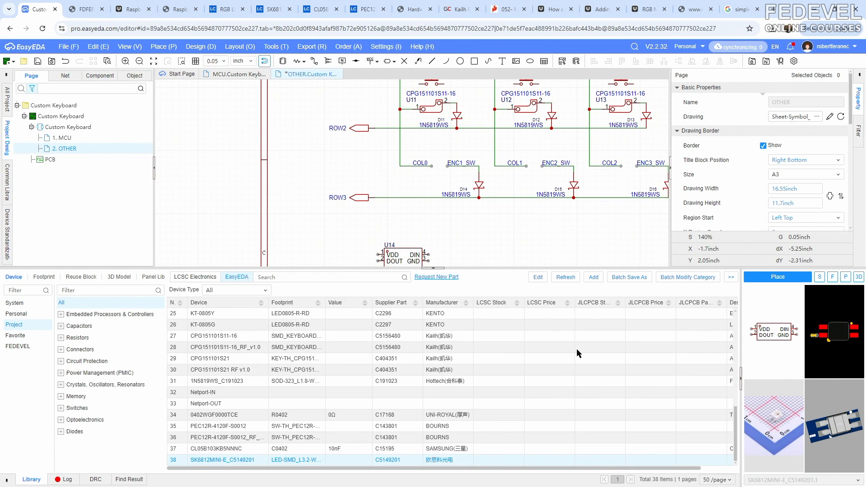
click(434, 269)
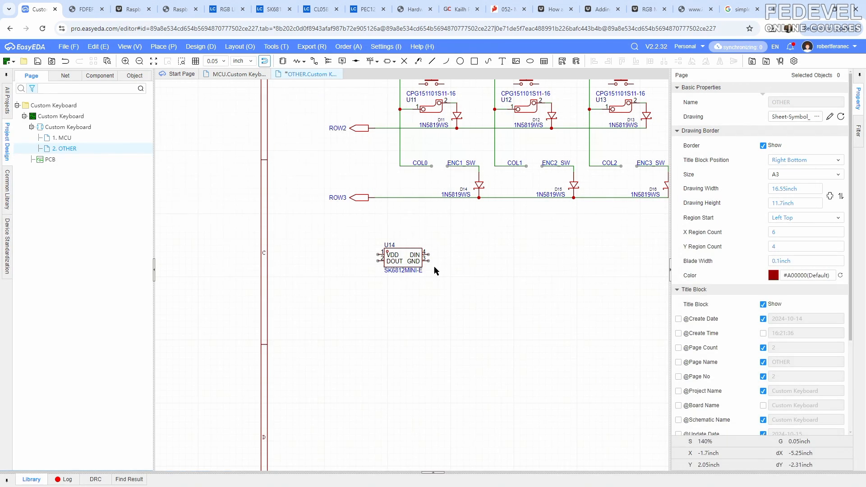
- Move LED U14 further below the ROW3 line and flip it horizontally so DIN faces left and DOUT right
scroll(367, 232, up, 3)
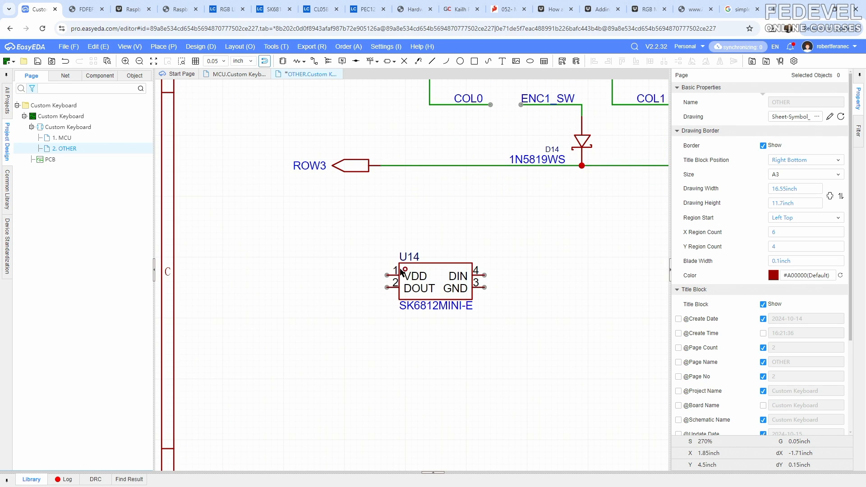
drag(424, 292, 435, 340)
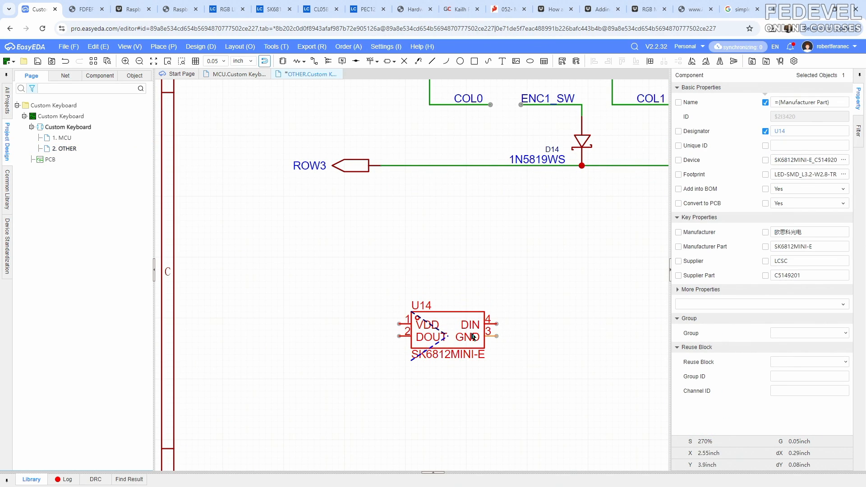
click(719, 64)
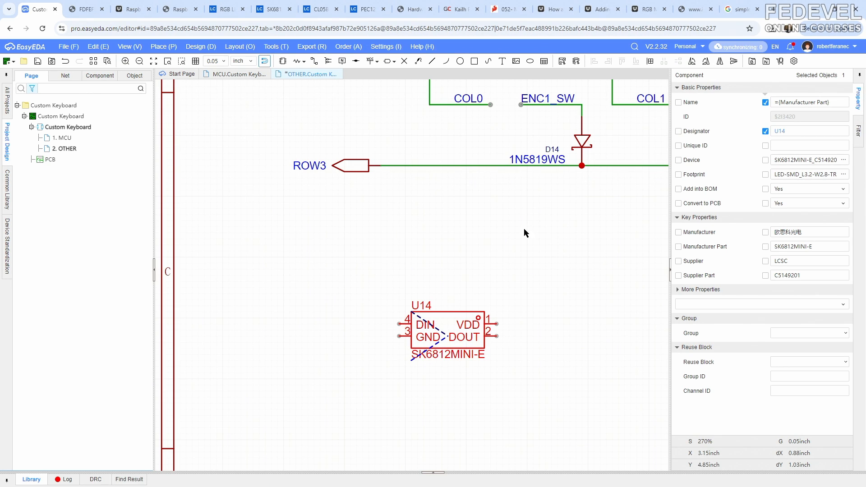
drag(433, 334, 440, 331)
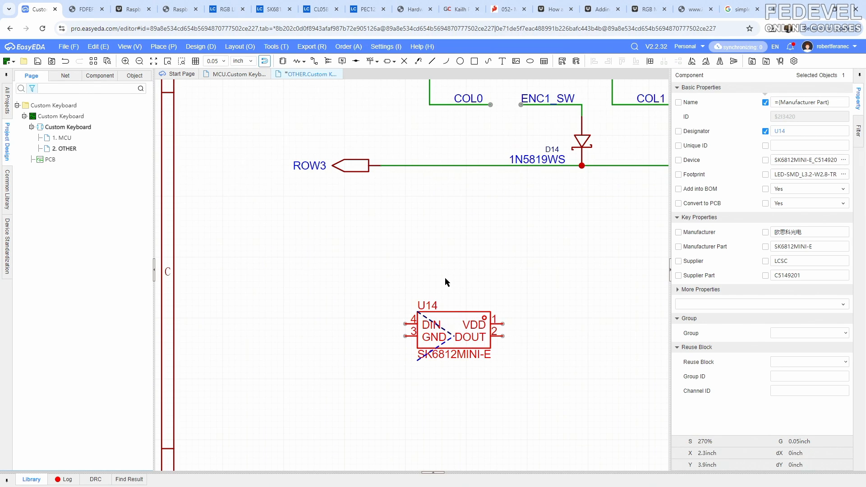
click(445, 259)
- Fit the whole schematic page in view and save it
click(136, 48)
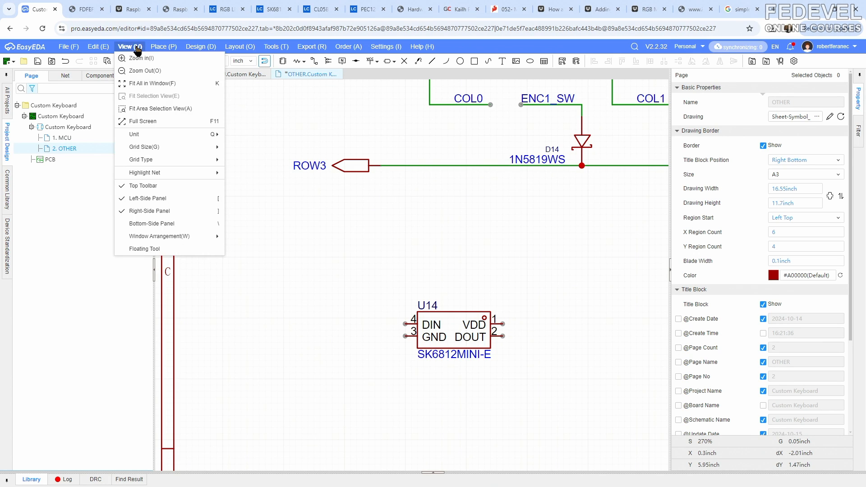
click(149, 83)
click(38, 63)
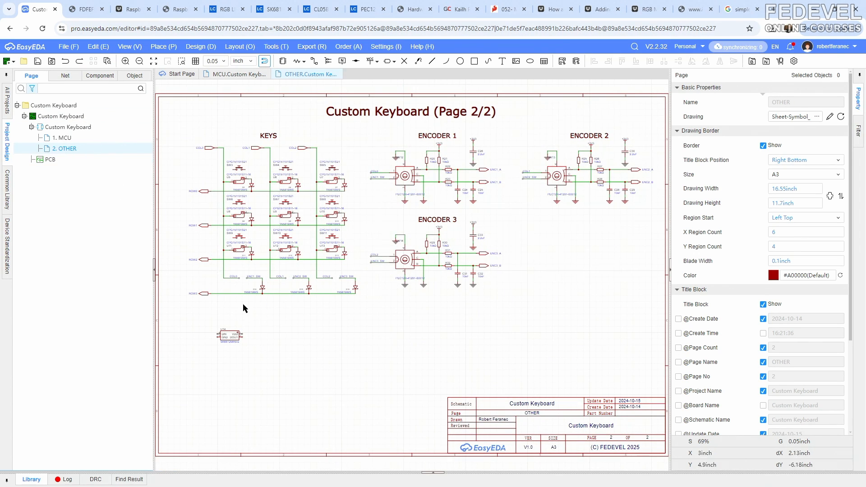
- Open the datasheet of LED U14 and examine its pin layout and the VDD supply range in the electrical parameters table
right_click(232, 334)
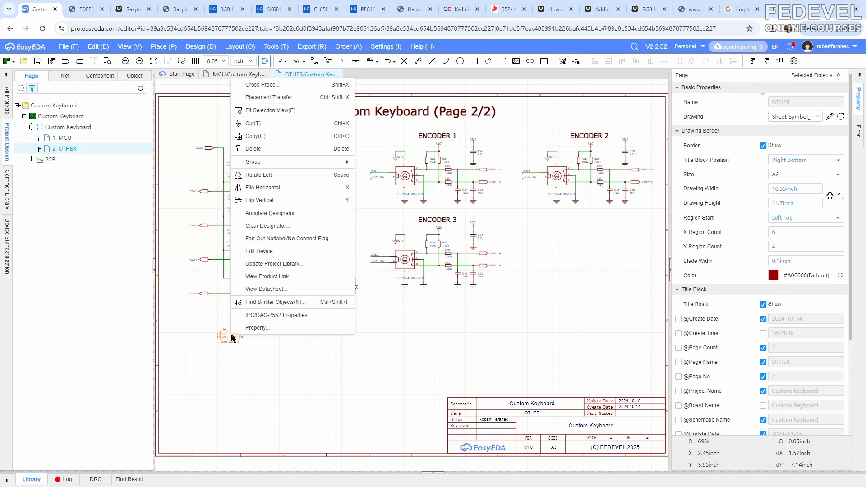
click(266, 289)
scroll(526, 234, down, 10)
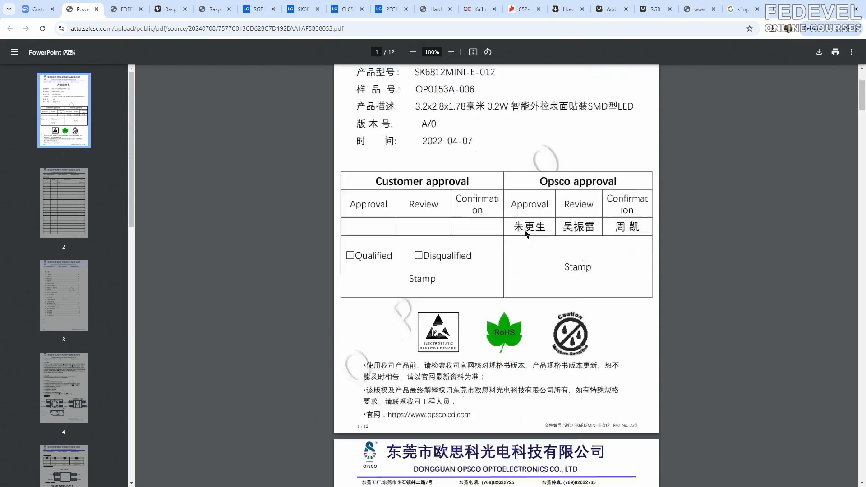
scroll(526, 234, down, 20)
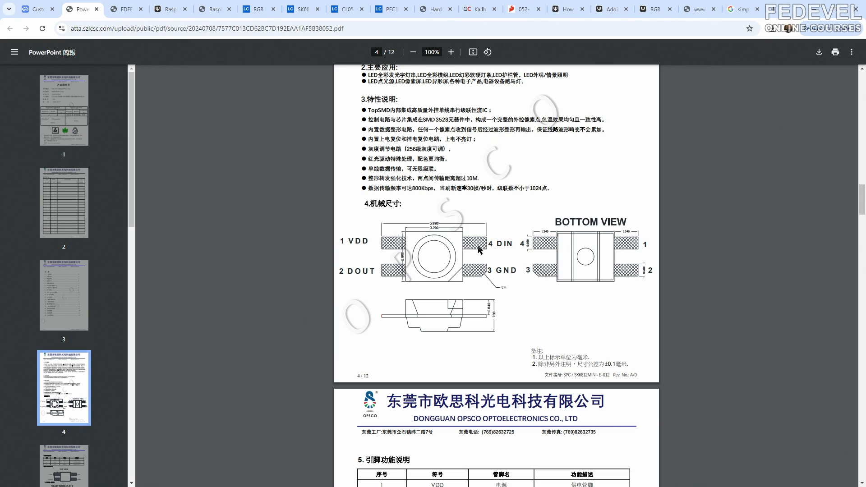
scroll(514, 236, down, 15)
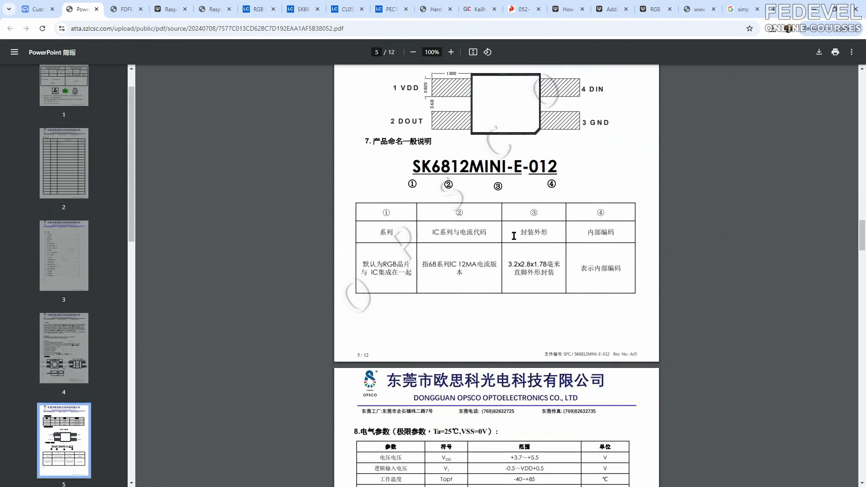
ctrl+scroll(513, 236, up, 5)
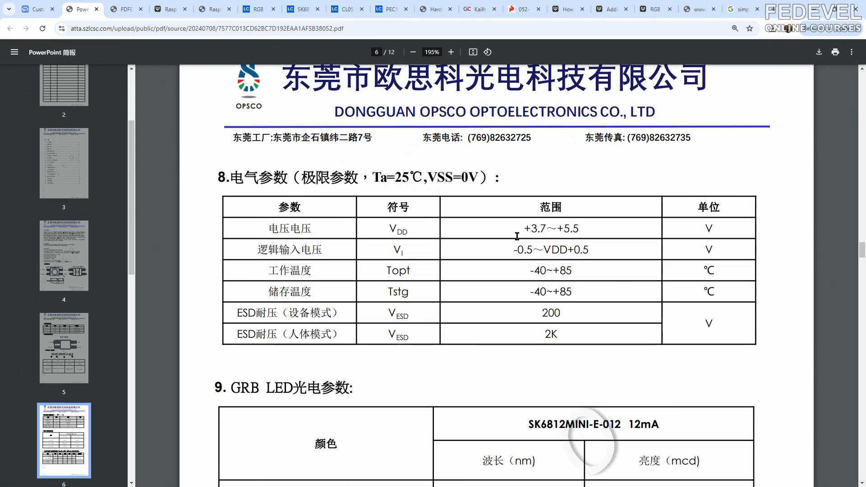
drag(387, 229, 416, 233)
drag(523, 229, 588, 228)
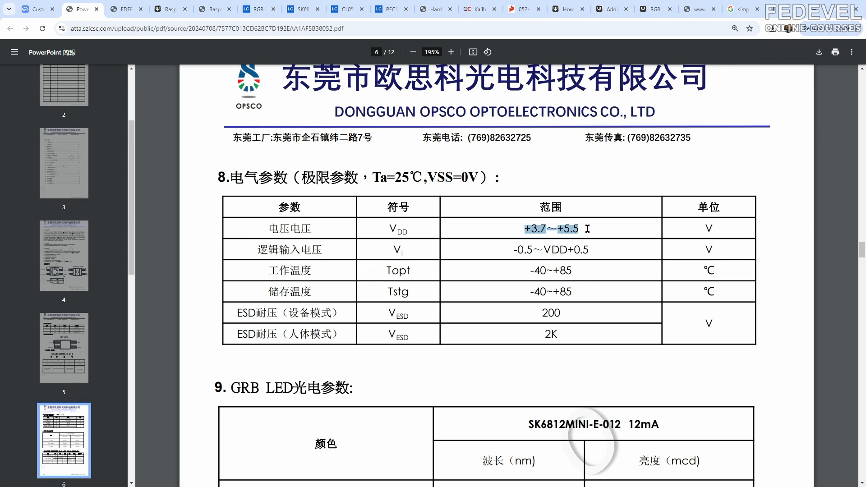
- Return to the schematic and draw a short wire from U14's VDD pin that bends upward
click(36, 9)
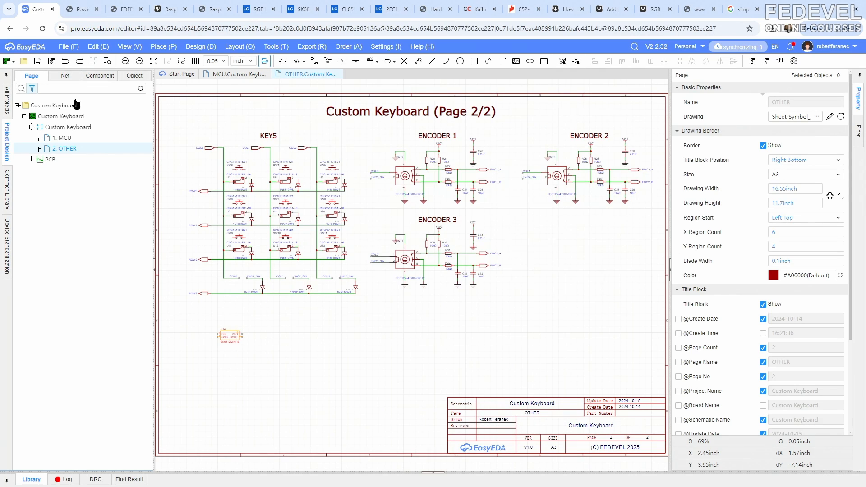
scroll(238, 341, up, 3)
scroll(238, 341, up, 6)
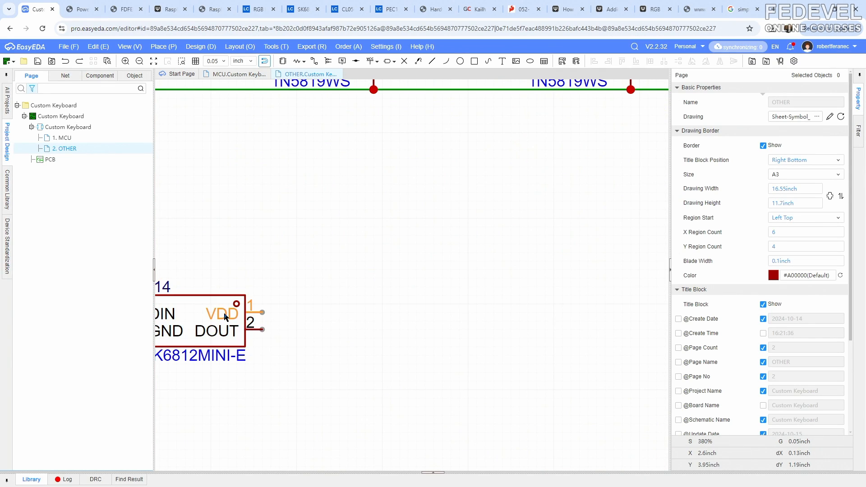
click(314, 63)
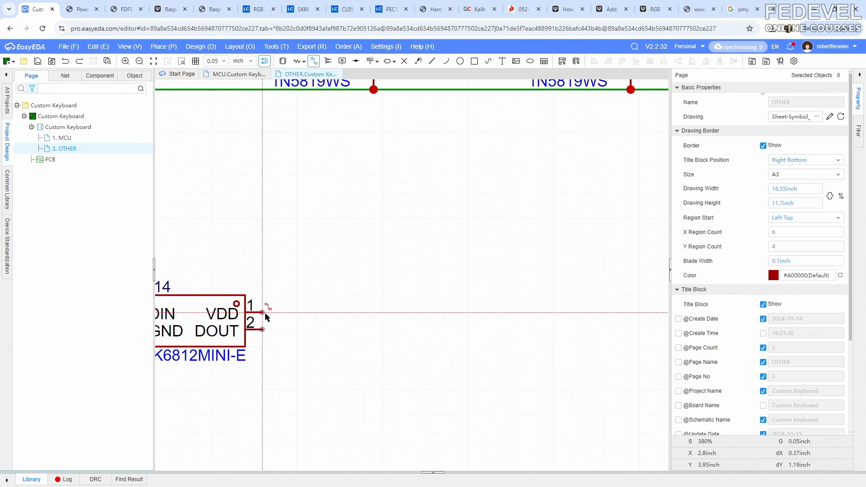
click(278, 297)
right_click(279, 299)
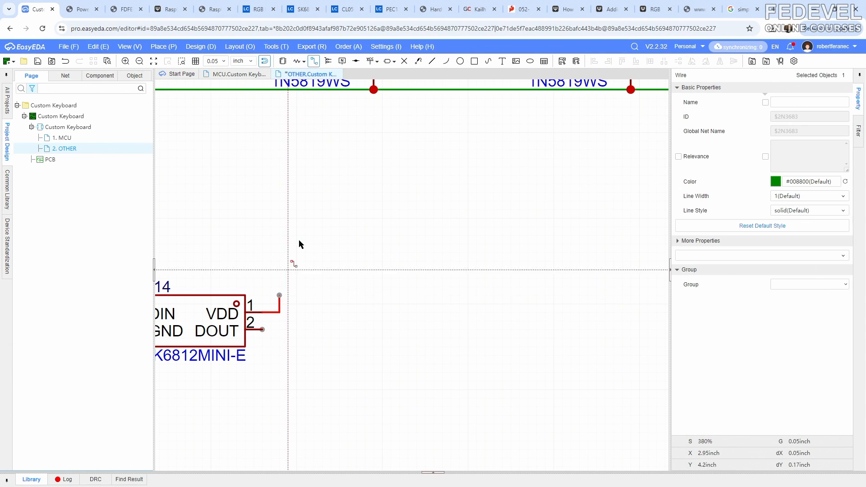
- Copy the +3V3 power flag from the ENCODER 3 circuit and place it on the wire at U14's VDD pin
scroll(305, 234, down, 1)
scroll(450, 252, down, 3)
scroll(504, 282, up, 5)
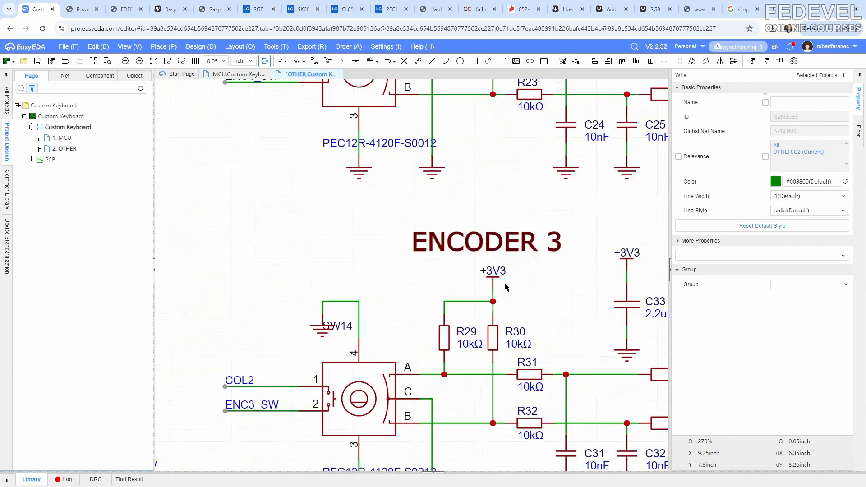
click(480, 273)
right_click(477, 274)
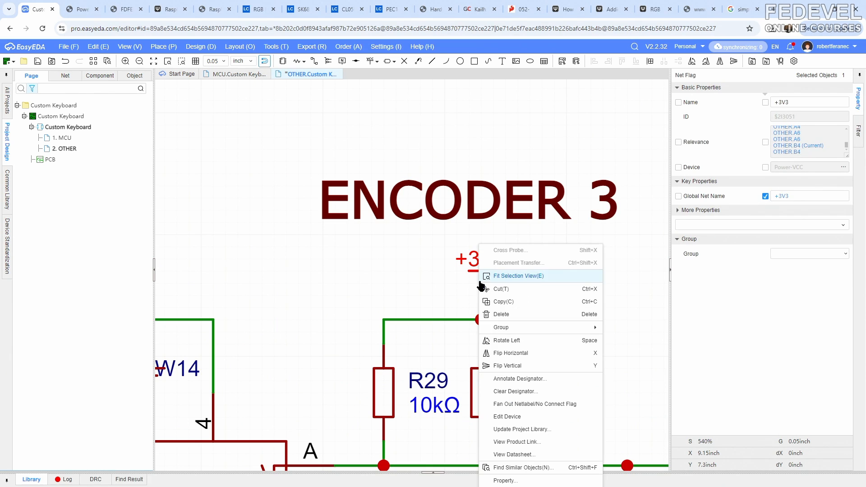
click(500, 298)
scroll(497, 210, down, 2)
scroll(497, 210, down, 2)
scroll(289, 360, up, 4)
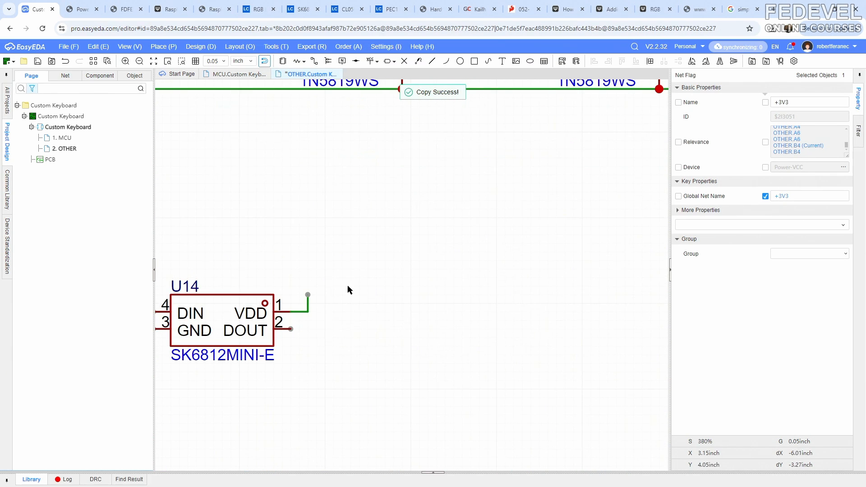
right_click(351, 274)
click(352, 274)
click(308, 278)
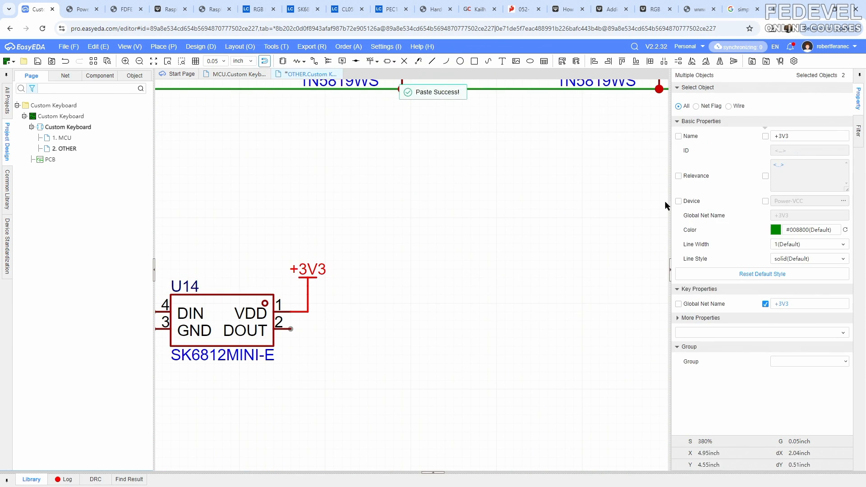
- Rename the net of the power flag at U14's VDD pin to +5V_LEDS
click(826, 136)
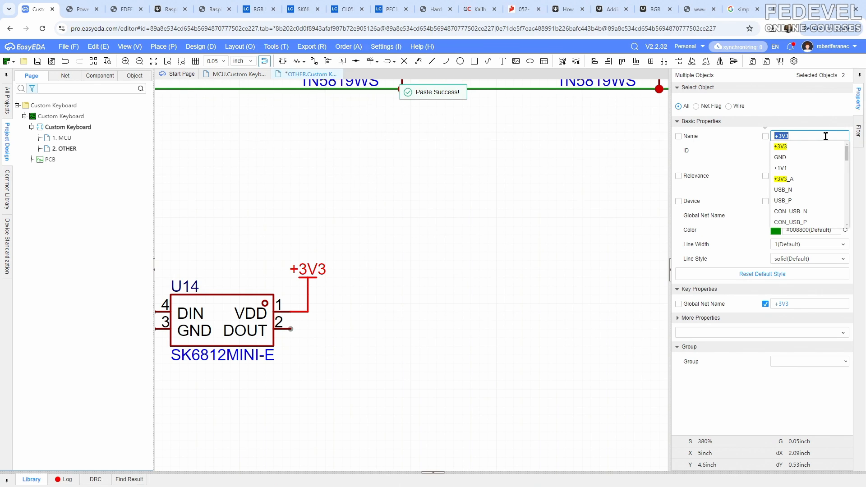
text(+5)
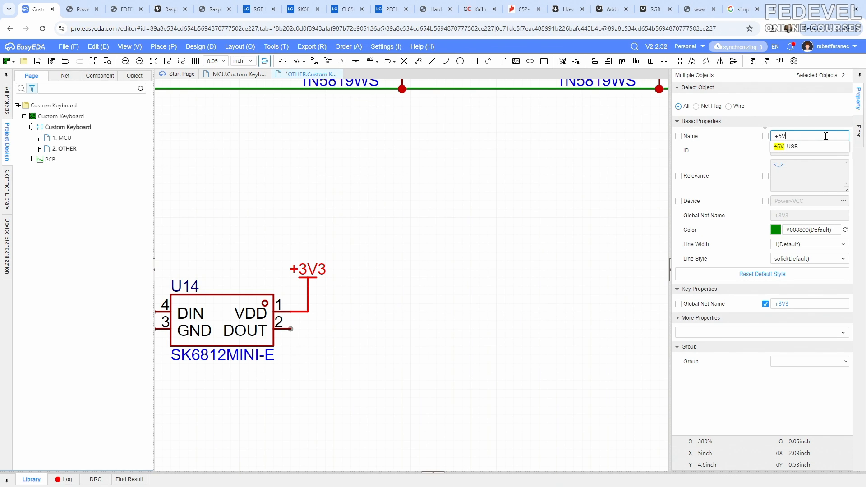
text(V_LEDS)
key(Return)
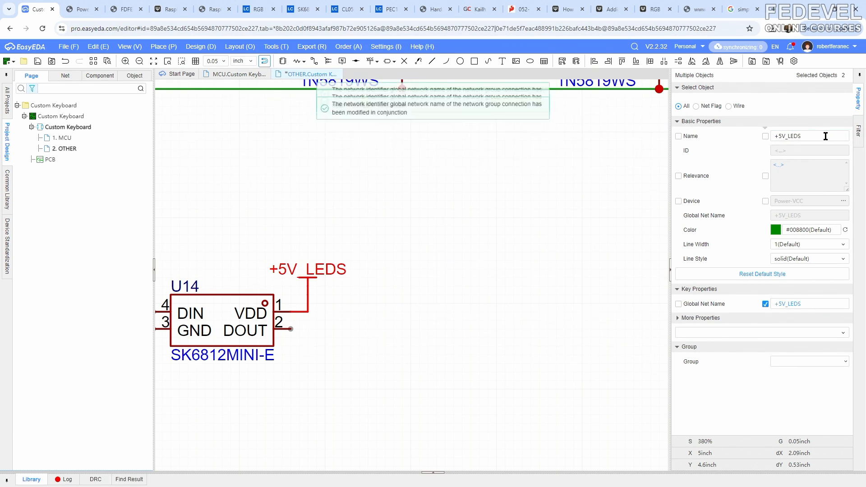
click(362, 321)
- Copy the 100nF capacitor C4 with its ground symbol from the MCU page and place it below U14's VDD wire on the OTHER page
scroll(438, 228, down, 3)
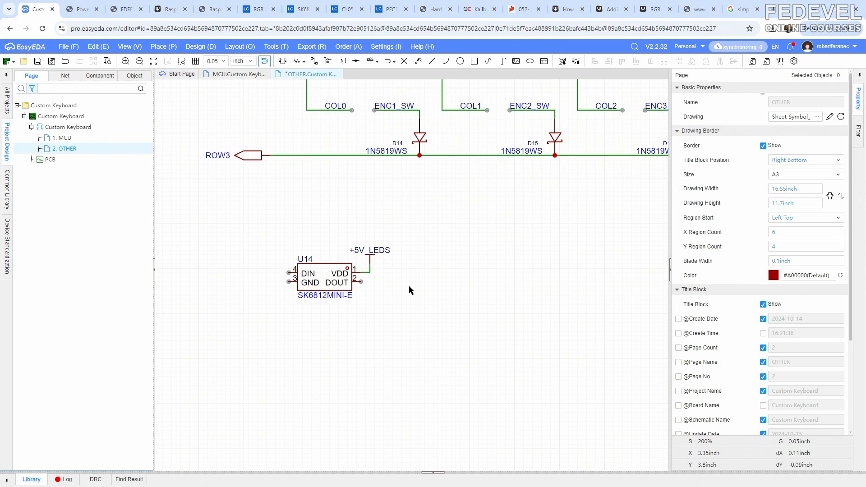
click(237, 74)
drag(338, 210, 322, 189)
right_click(332, 189)
click(356, 246)
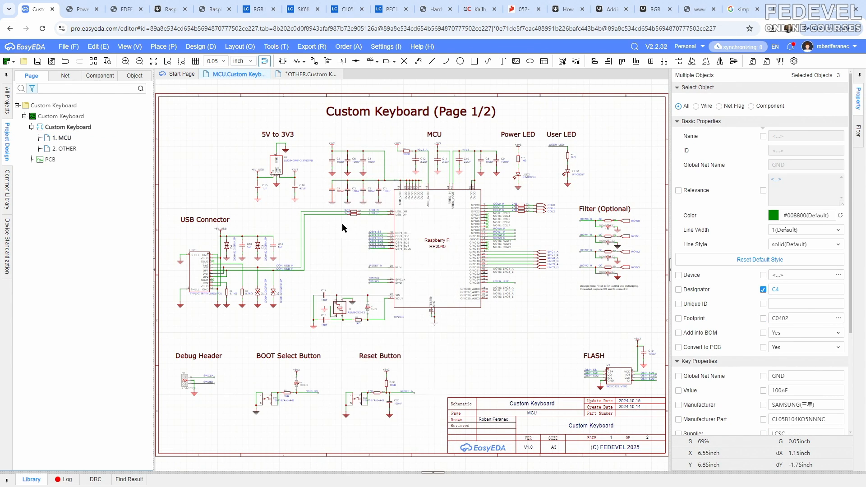
click(311, 73)
right_click(369, 333)
click(371, 334)
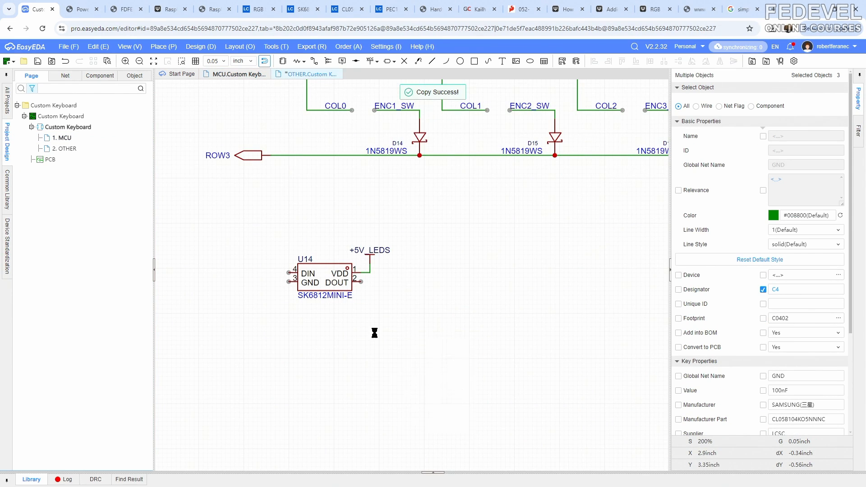
click(361, 356)
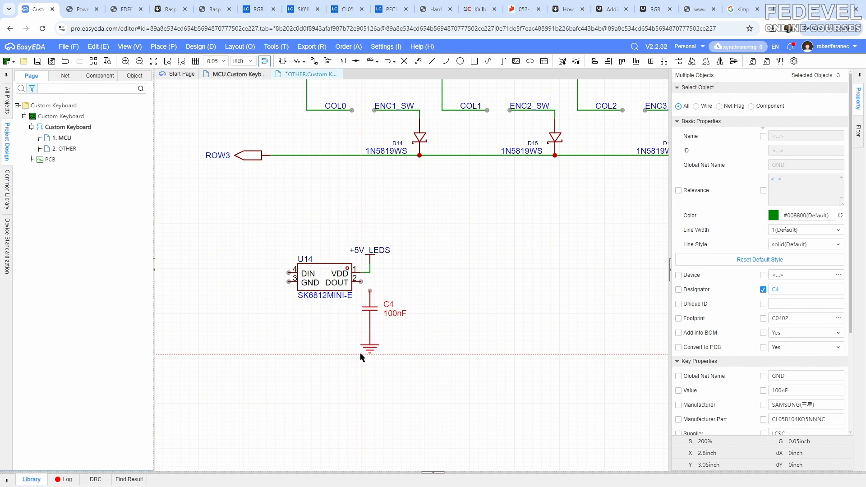
- Wire the open end of the new 100nF capacitor to the +5V_LEDS net at U14's VDD pin
key(alt+w)
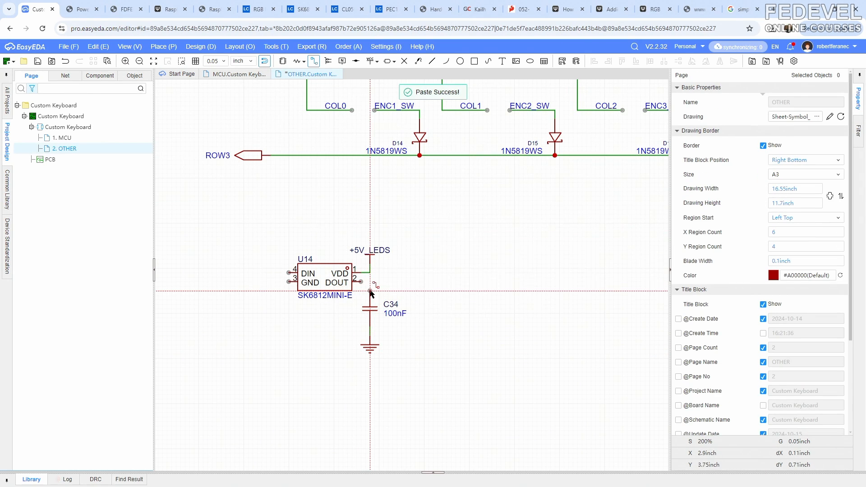
click(369, 274)
key(Escape)
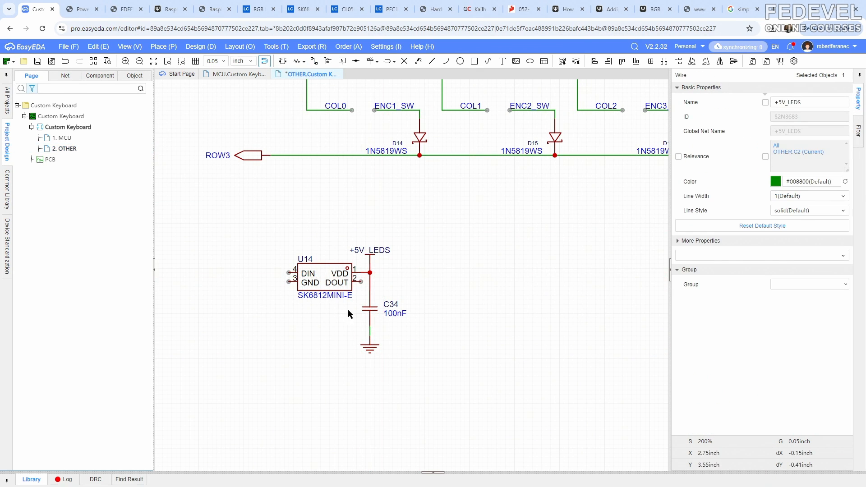
- Draw a short wire from U14's GND pin that bends downward
right_drag(333, 313, 373, 303)
scroll(369, 307, up, 2)
scroll(369, 308, up, 2)
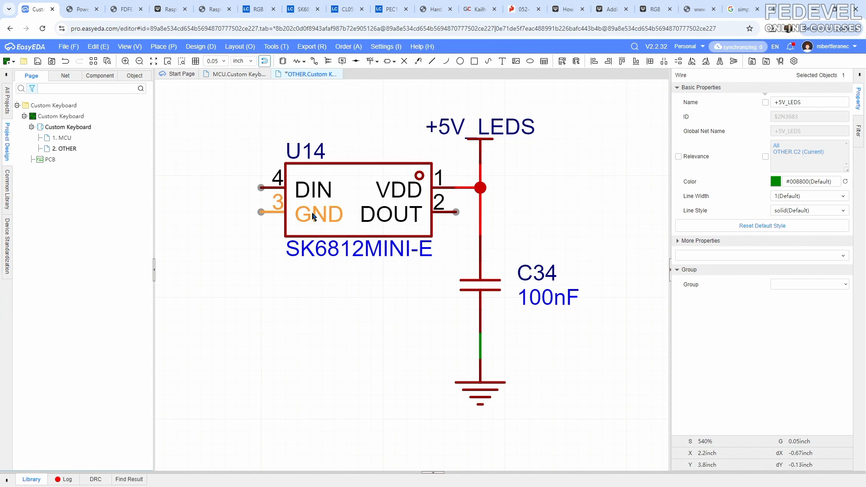
key(alt+w)
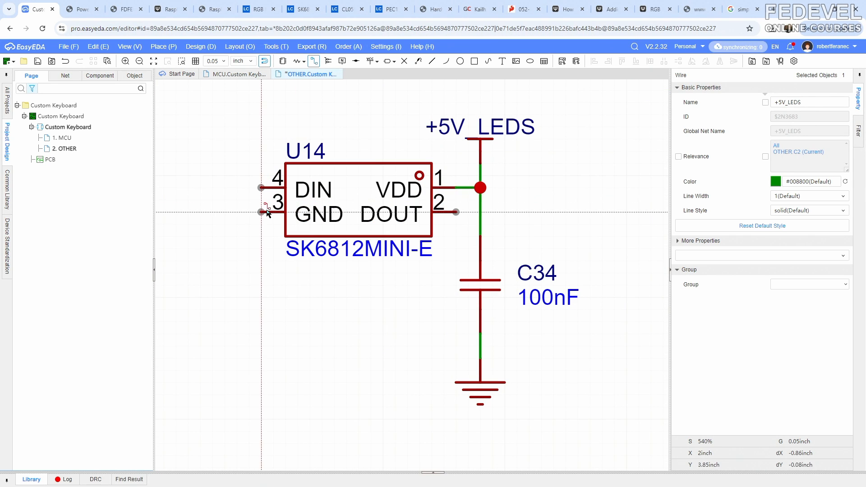
click(261, 212)
double_click(237, 236)
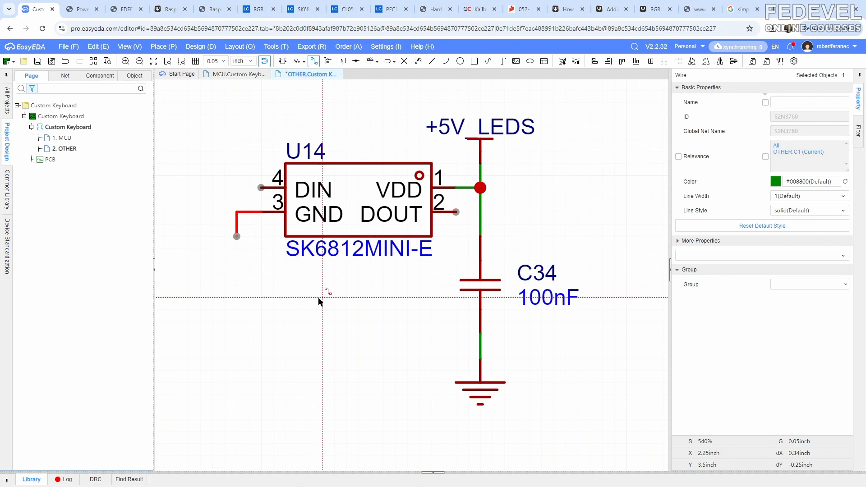
key(Escape)
- Copy the ground symbol below the 100nF capacitor and attach it to the wire from U14's GND pin
click(472, 392)
right_click(472, 392)
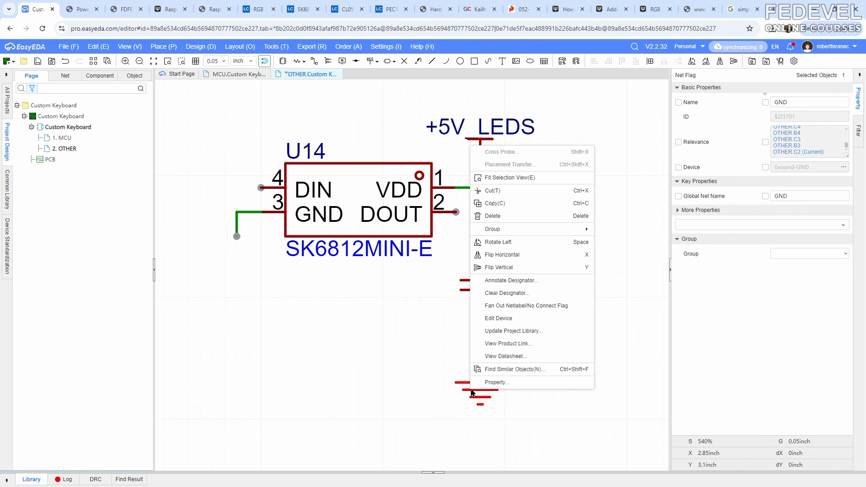
click(494, 204)
right_click(288, 283)
click(298, 285)
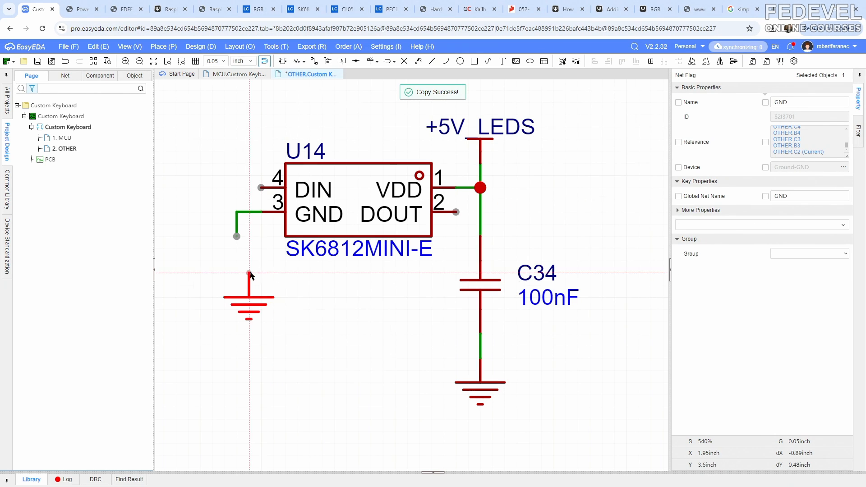
click(237, 271)
- Fit the whole OTHER page in view and save the schematic
scroll(367, 332, down, 3)
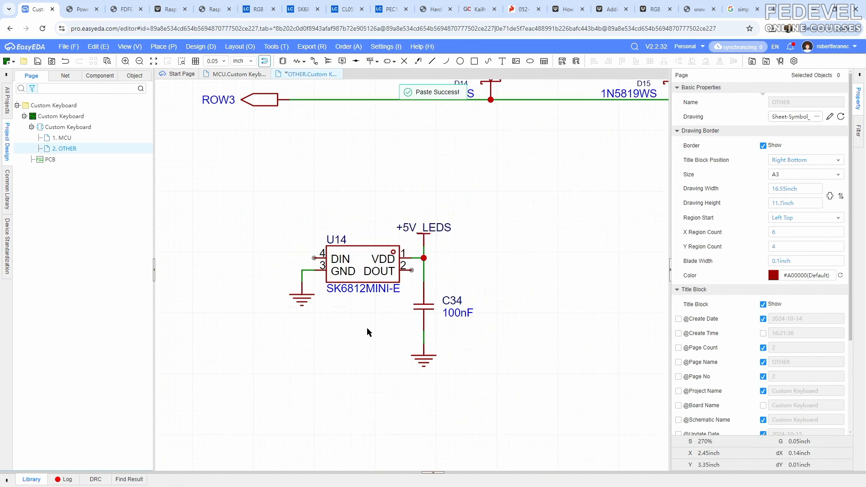
click(130, 47)
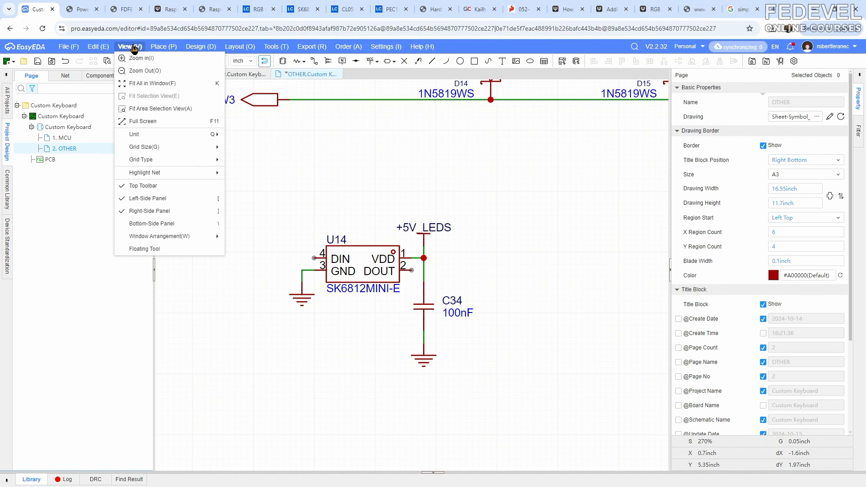
click(142, 87)
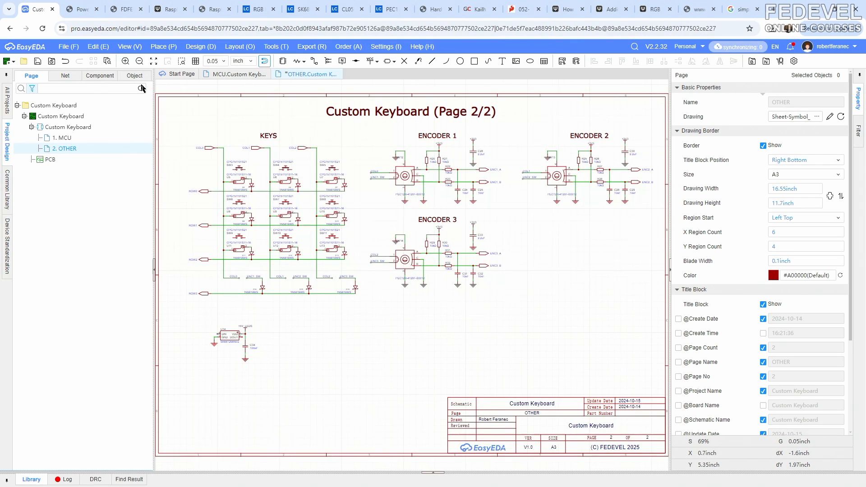
click(38, 62)
- Switch to the SK6812MINI-E datasheet and examine the diagram of how several LEDs are chained from DO to DIN
click(84, 11)
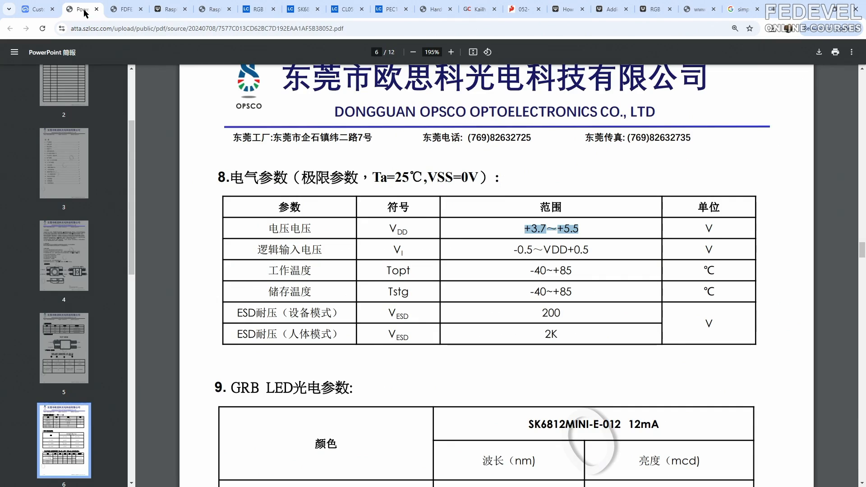
scroll(440, 142, down, 15)
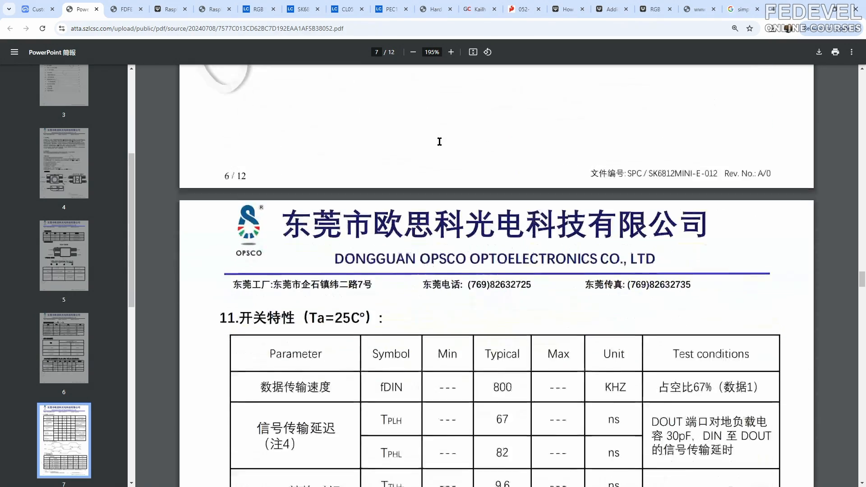
scroll(439, 142, down, 20)
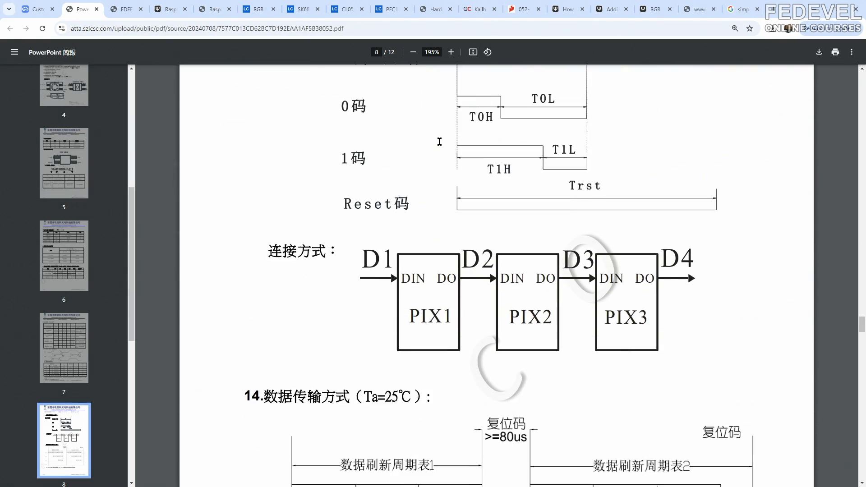
scroll(440, 158, down, 1)
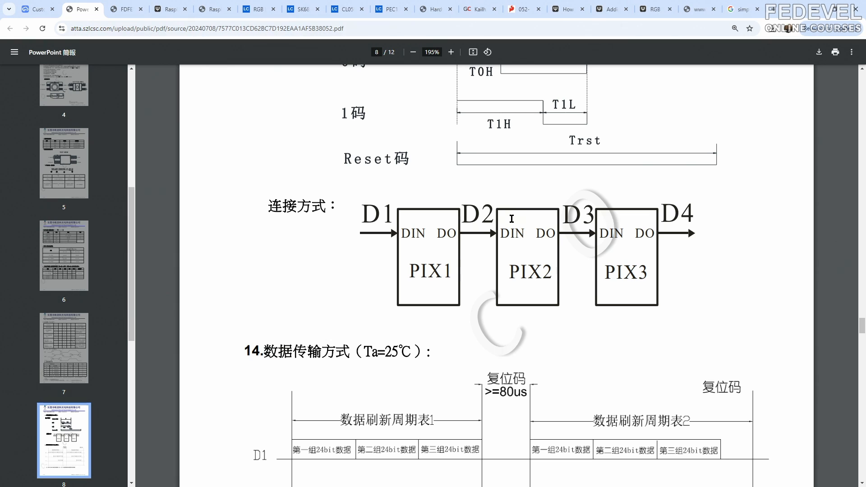
- Return to the schematic and duplicate the complete U14 LED circuit with its capacitor, power flag and grounds, placing the copy beside the original at the same height
click(38, 11)
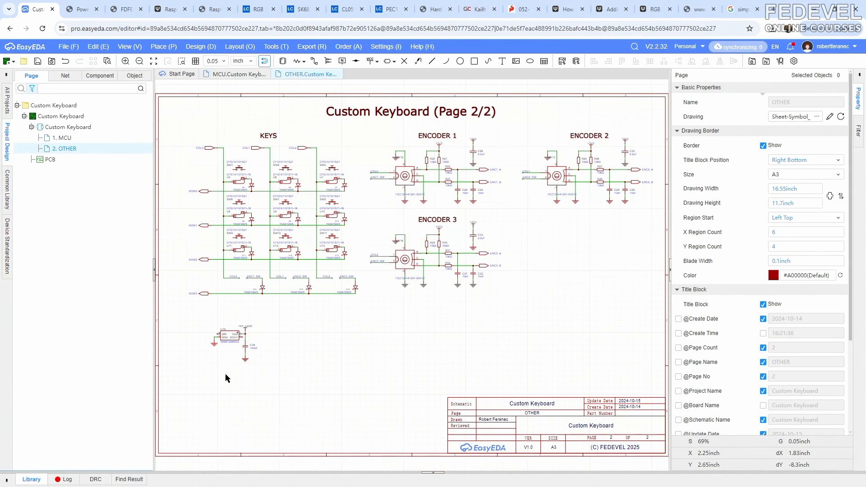
scroll(225, 378, up, 3)
drag(171, 208, 345, 361)
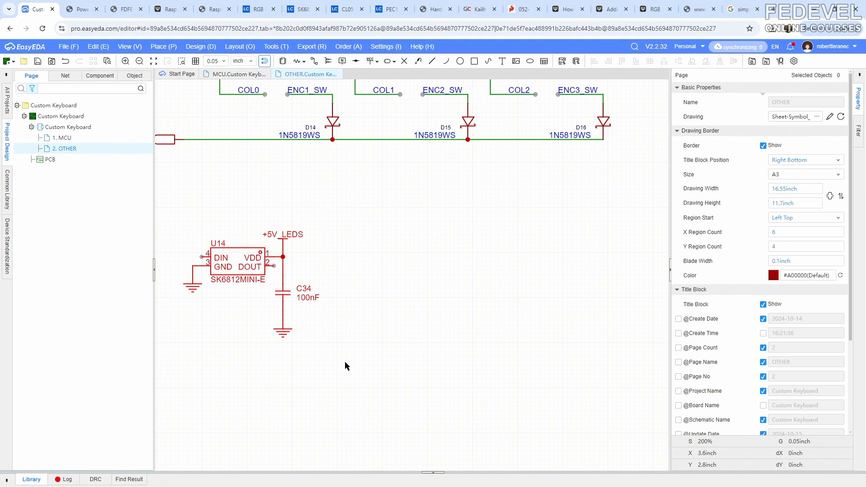
right_click(283, 298)
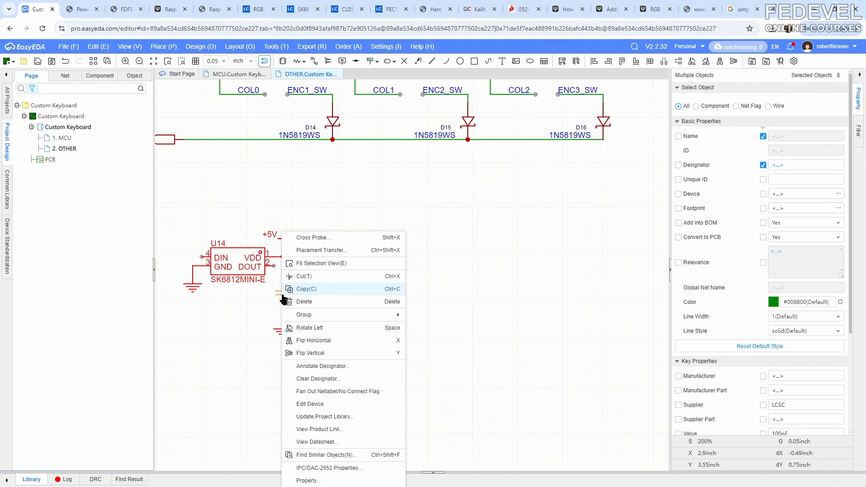
click(311, 289)
right_click(348, 261)
click(355, 267)
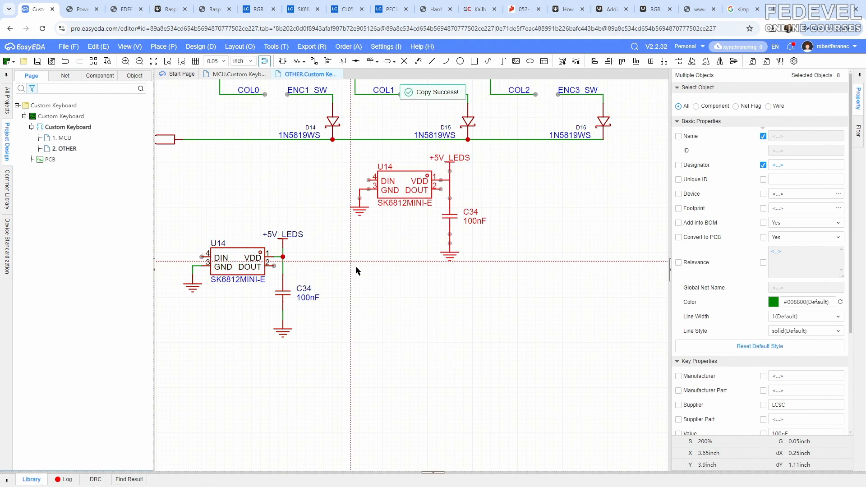
click(320, 339)
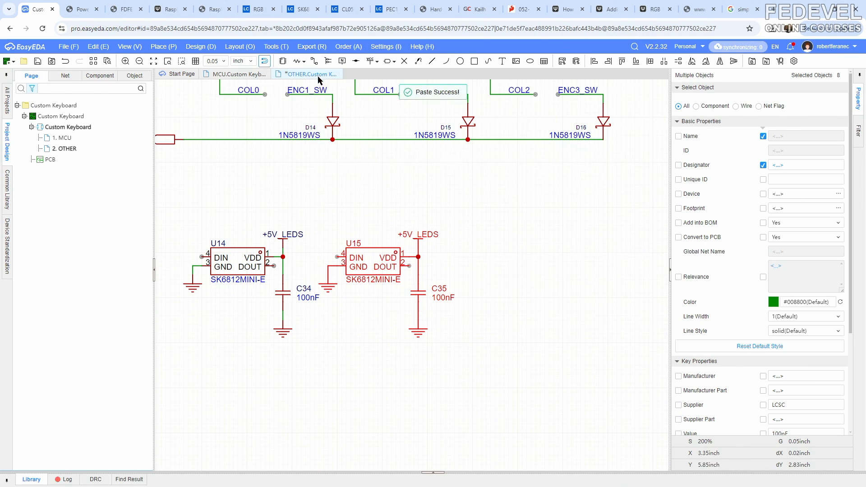
- Wire U14's DOUT pin to U15's DIN pin, routing the wire up to DIN's level just past the capacitor line
click(315, 62)
scroll(246, 255, up, 5)
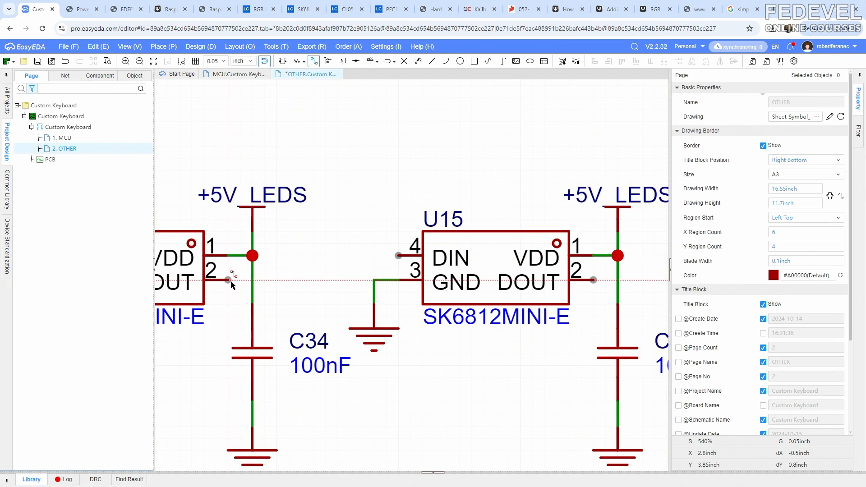
click(230, 282)
click(278, 283)
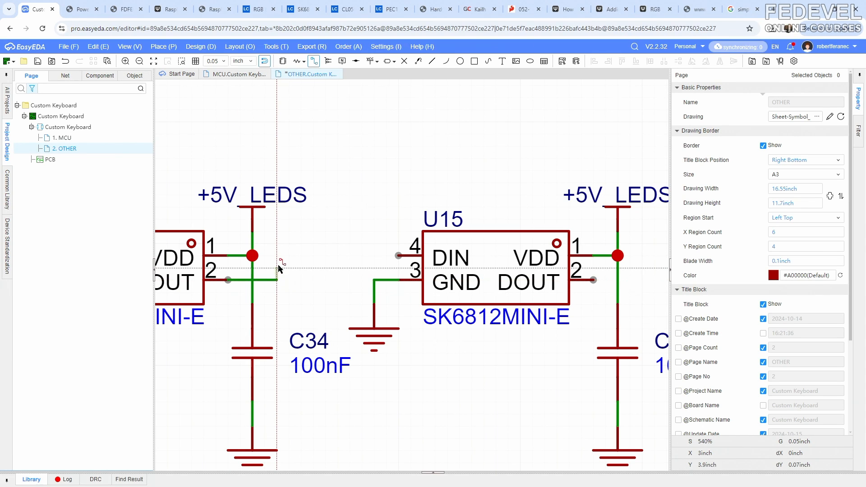
click(278, 255)
click(399, 255)
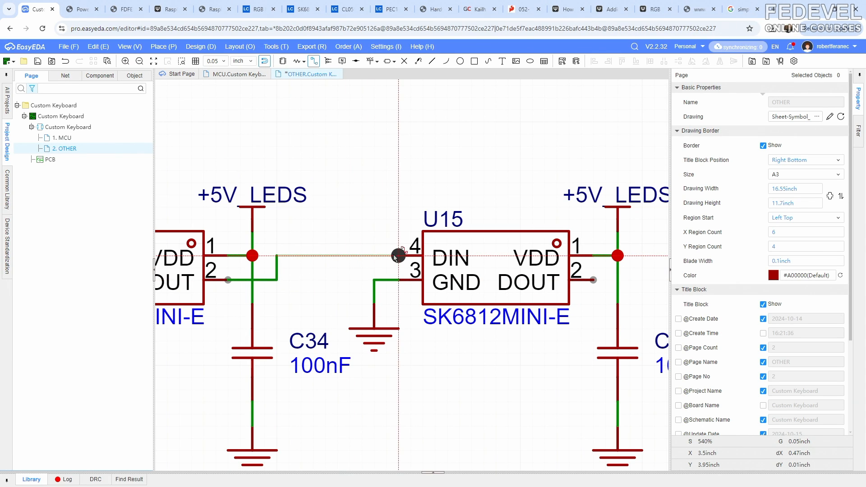
- Place a net label on the wire between U14's DOUT and U15's DIN and name it LED1_DIN
click(342, 62)
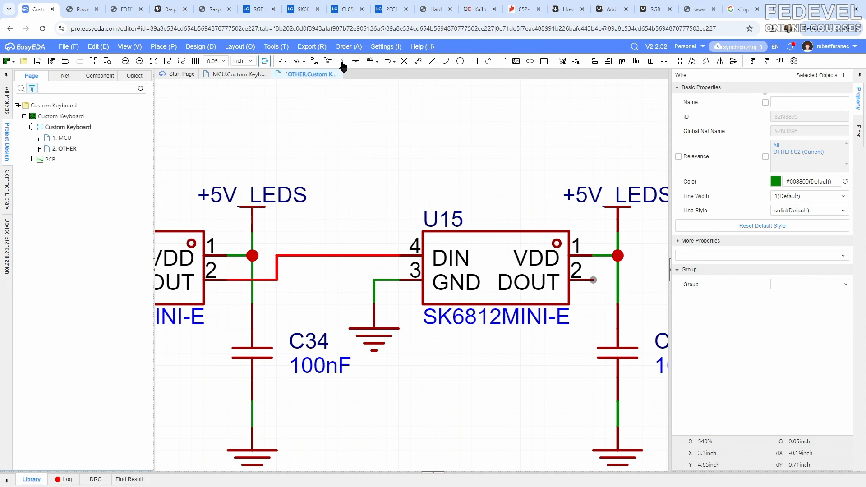
click(278, 256)
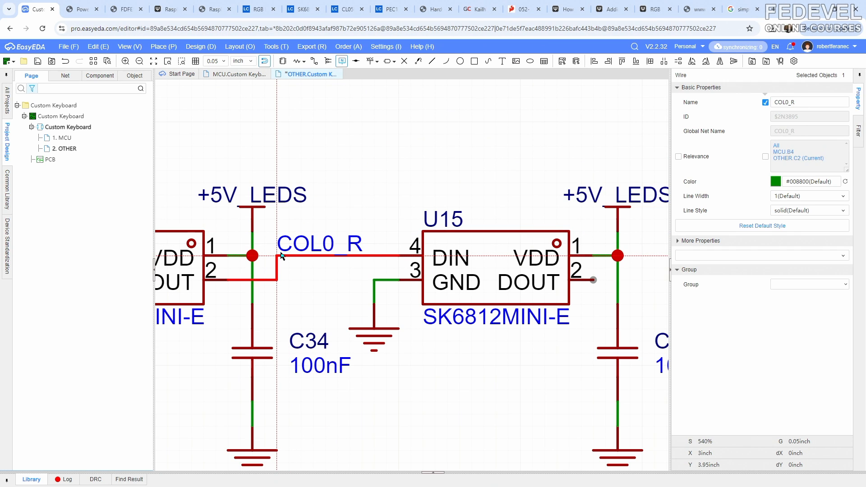
key(Escape)
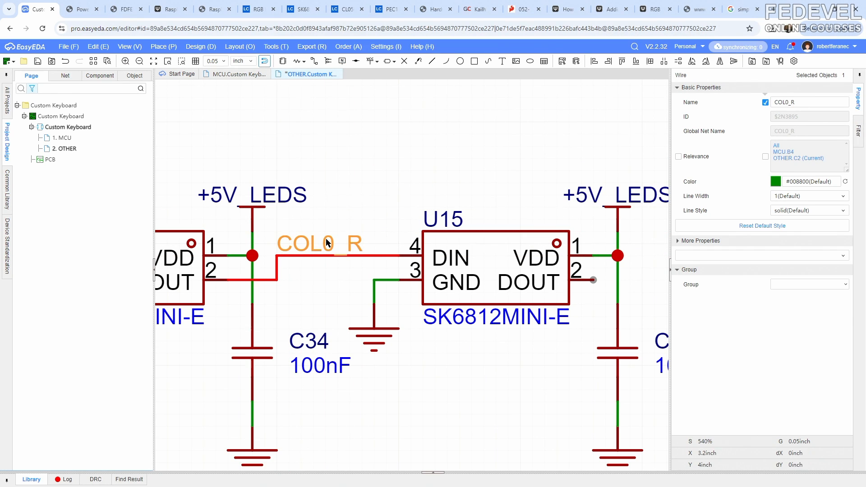
click(343, 244)
click(828, 100)
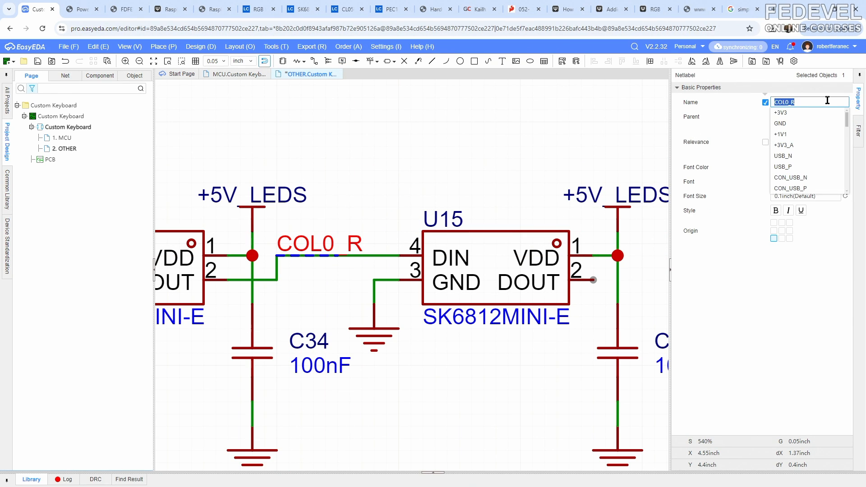
text(LED1)
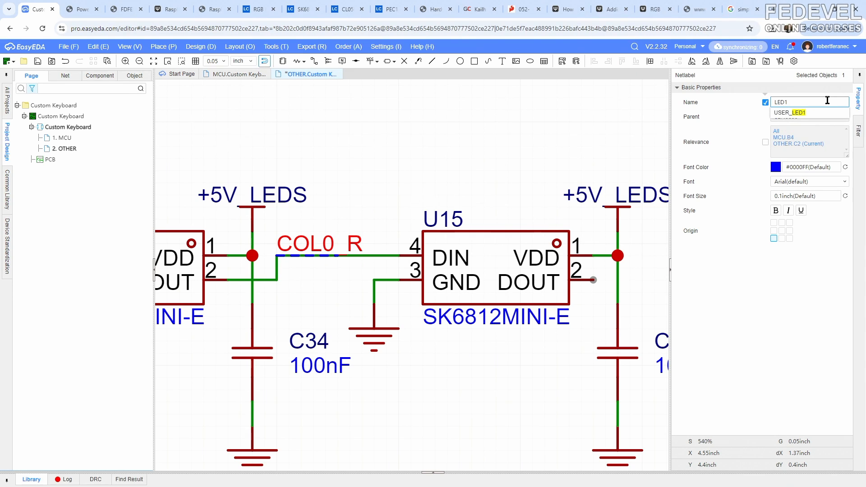
text(_DIN)
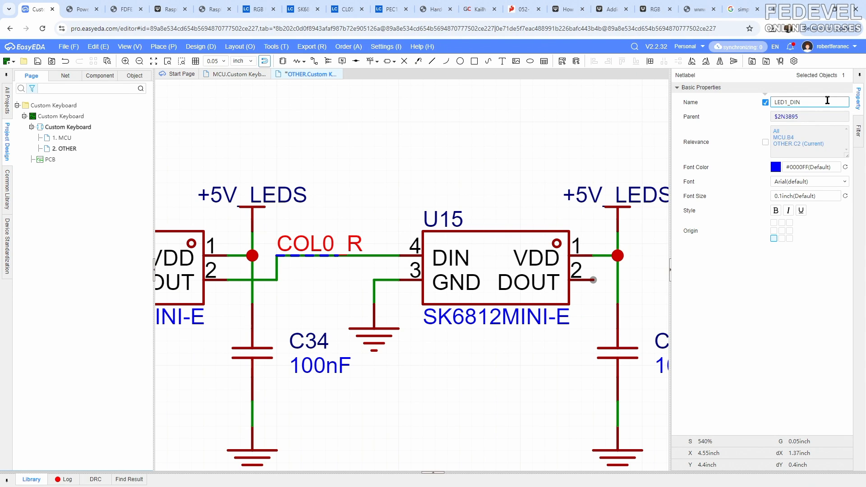
key(Return)
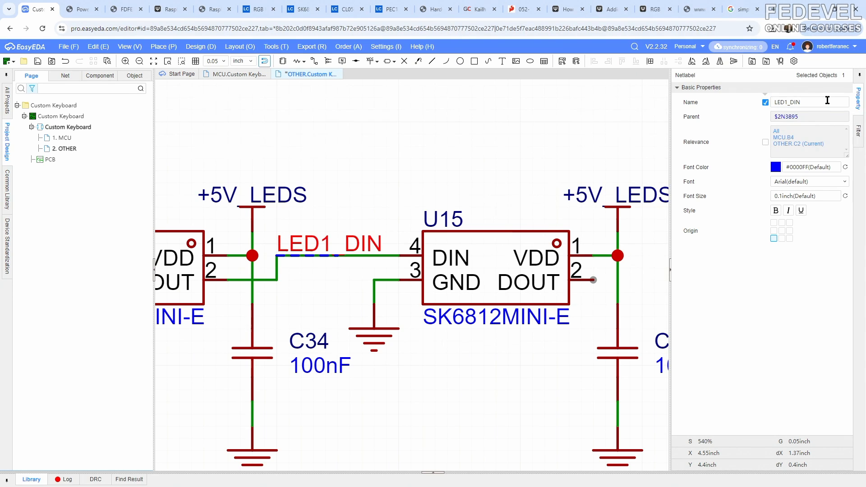
click(361, 149)
- Fit the whole OTHER page in view and save the schematic with the two linked LEDs
scroll(361, 150, down, 5)
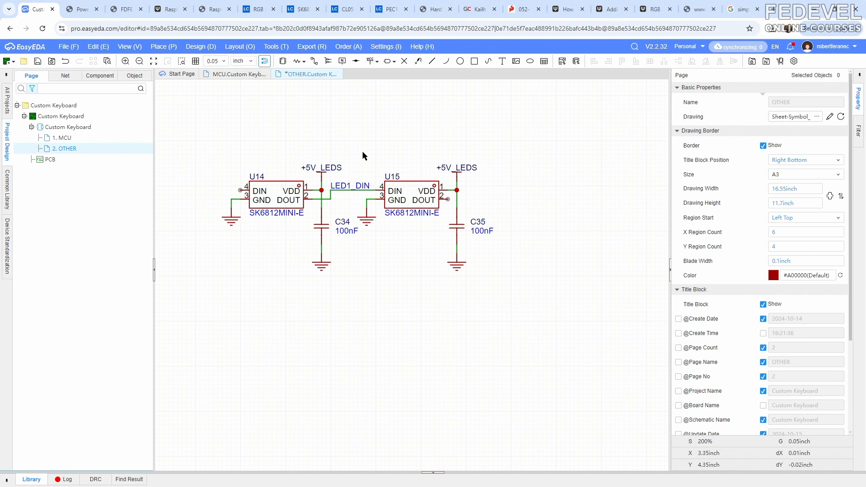
click(129, 46)
click(136, 81)
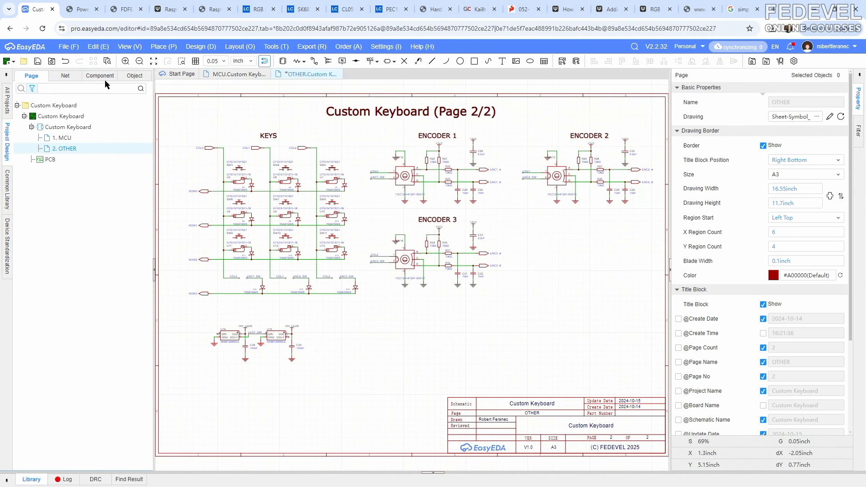
click(38, 62)
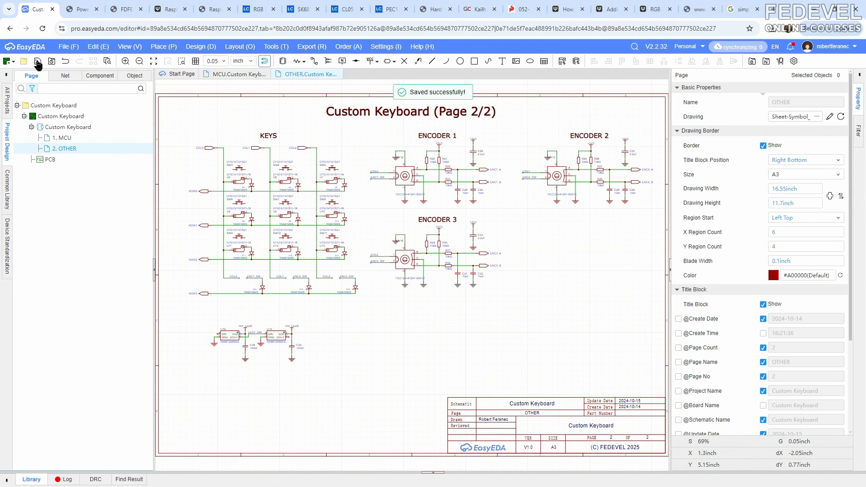
- Copy the U15 LED circuit with its LED1_DIN wire, capacitor, power flag and grounds, and paste it joined to U15's DOUT pin
scroll(252, 355, up, 6)
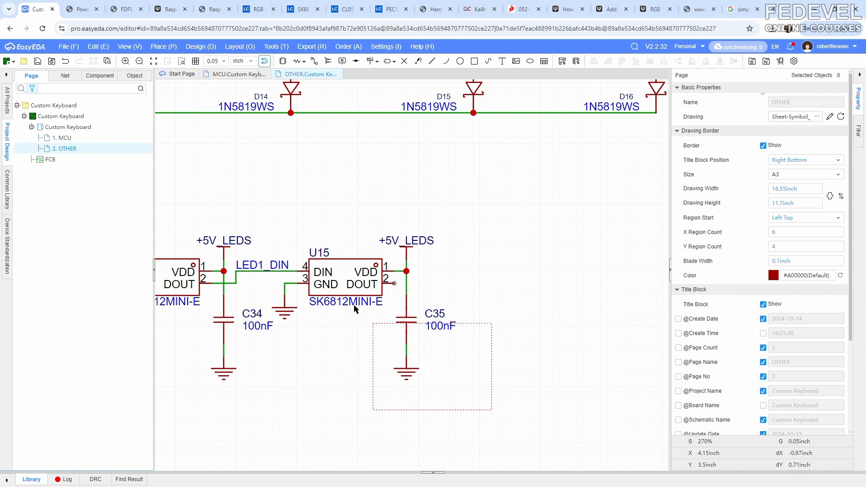
drag(354, 308, 283, 218)
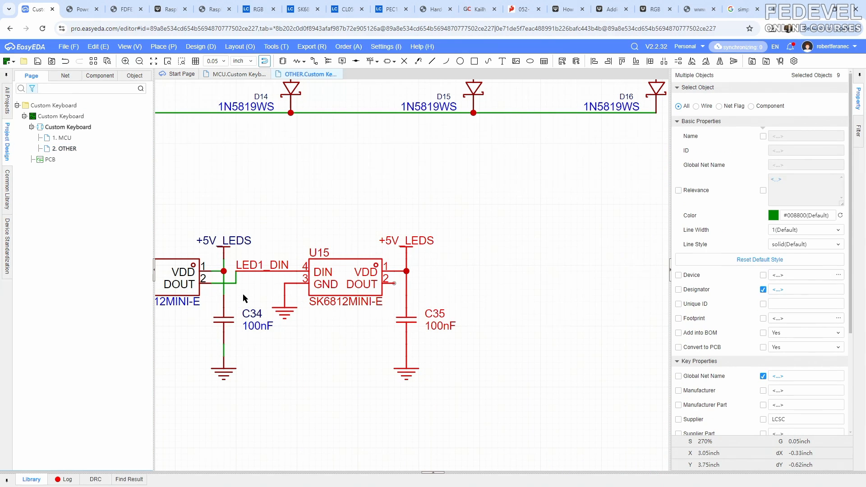
right_click(411, 322)
click(429, 123)
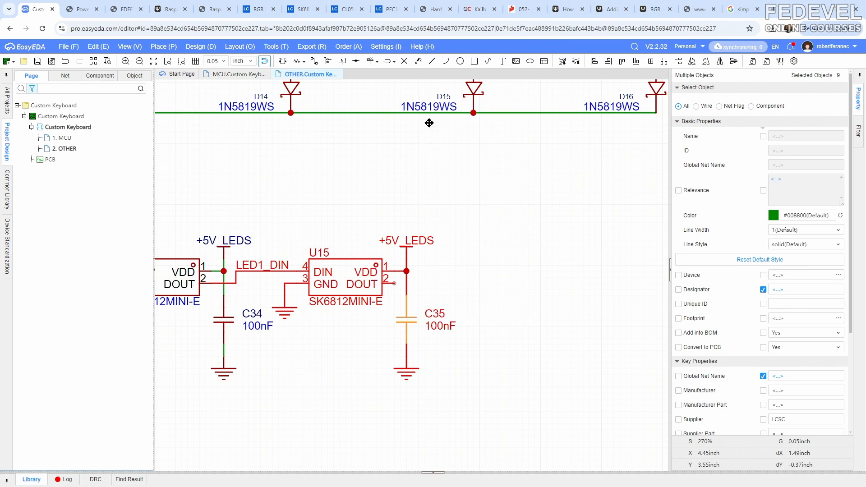
right_click(367, 183)
click(386, 185)
scroll(392, 316, down, 3)
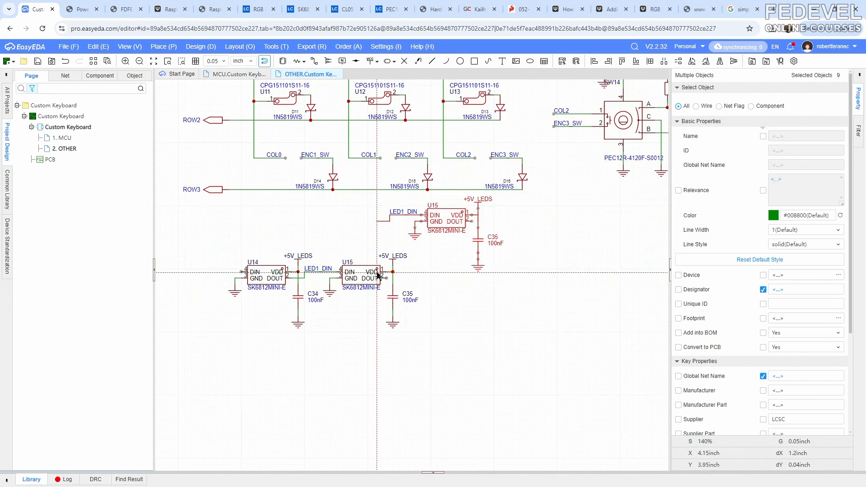
scroll(388, 323, up, 3)
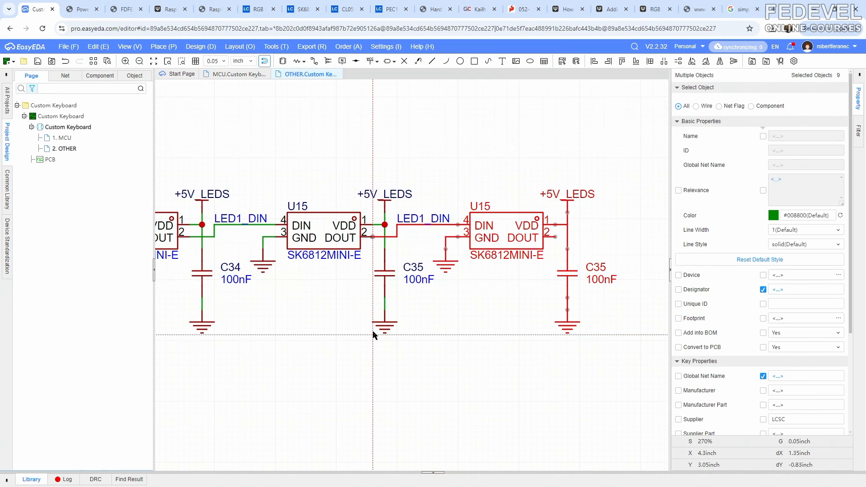
click(374, 334)
- Paste two more copies of the LED circuit, chaining the first to U16's DOUT and the second to the new LED's DOUT
scroll(324, 314, down, 4)
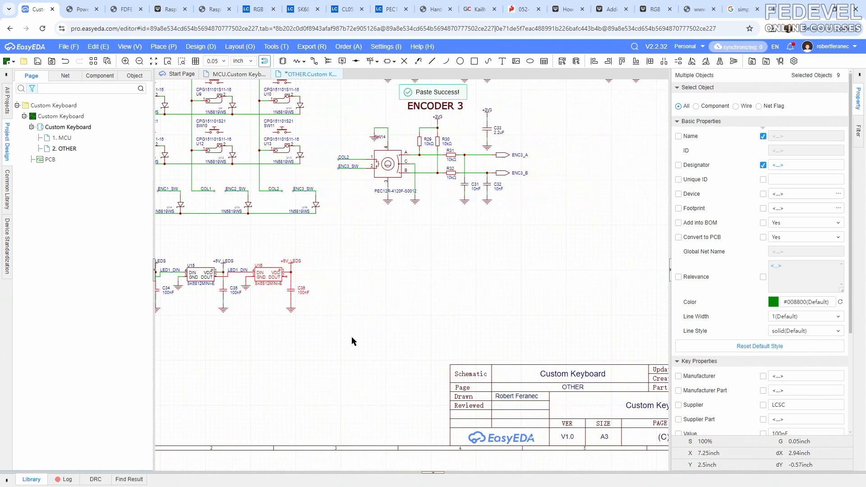
right_click(352, 338)
click(358, 345)
scroll(308, 295, up, 3)
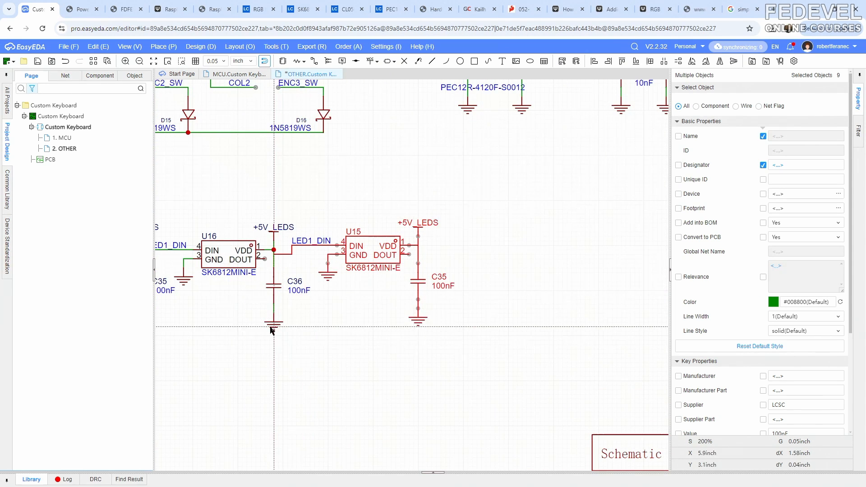
click(265, 330)
right_click(398, 352)
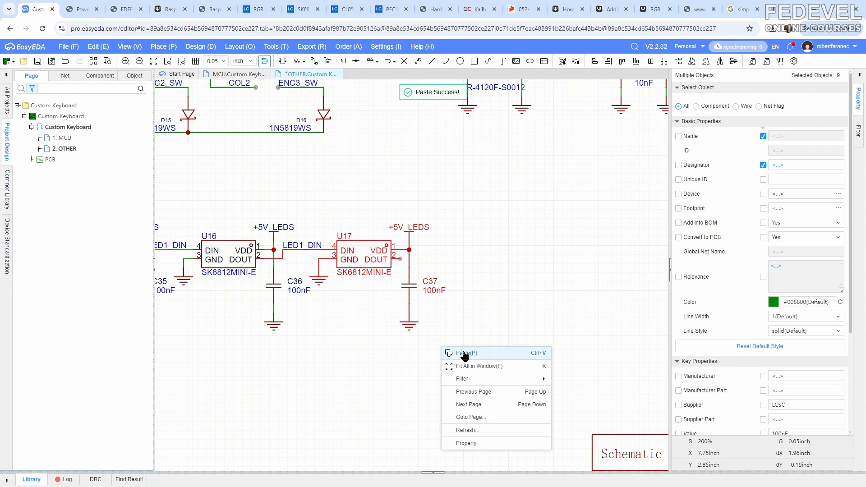
click(408, 355)
click(400, 331)
- Extend the LED chain from U18's DOUT with two more pasted circuits, keeping them aligned in the same row
scroll(400, 332, down, 2)
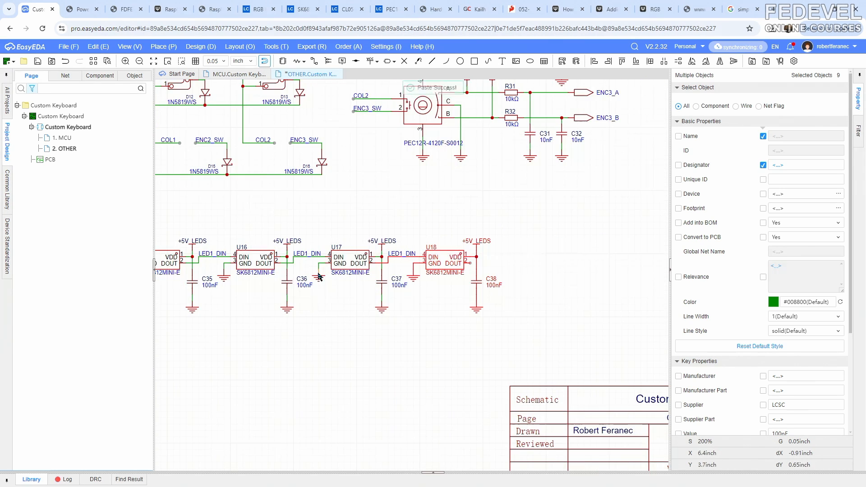
right_drag(546, 329, 349, 327)
right_click(334, 294)
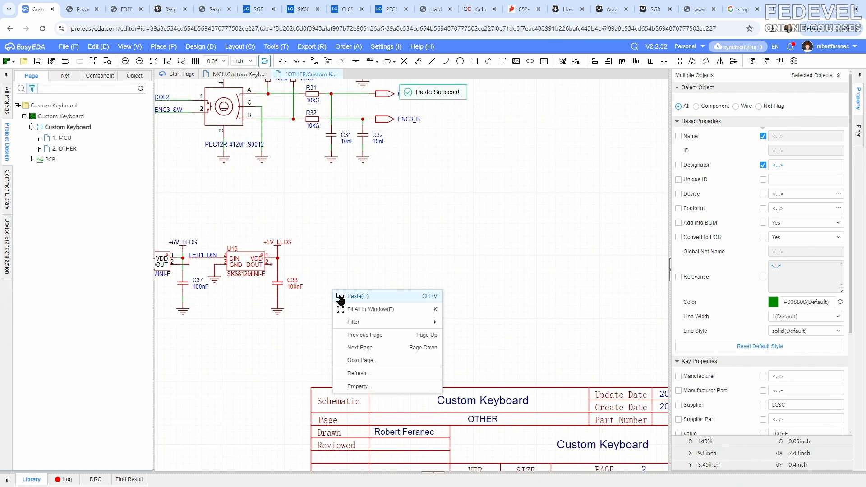
click(345, 296)
scroll(273, 317, up, 4)
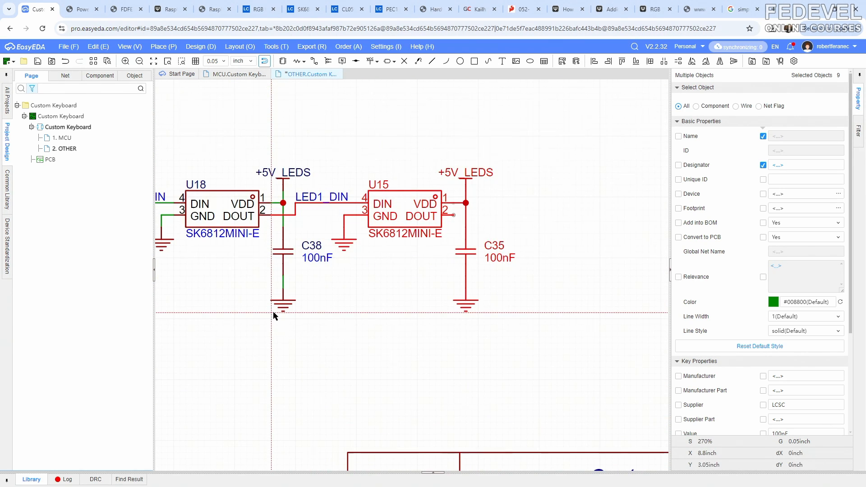
click(274, 310)
right_click(369, 334)
click(387, 339)
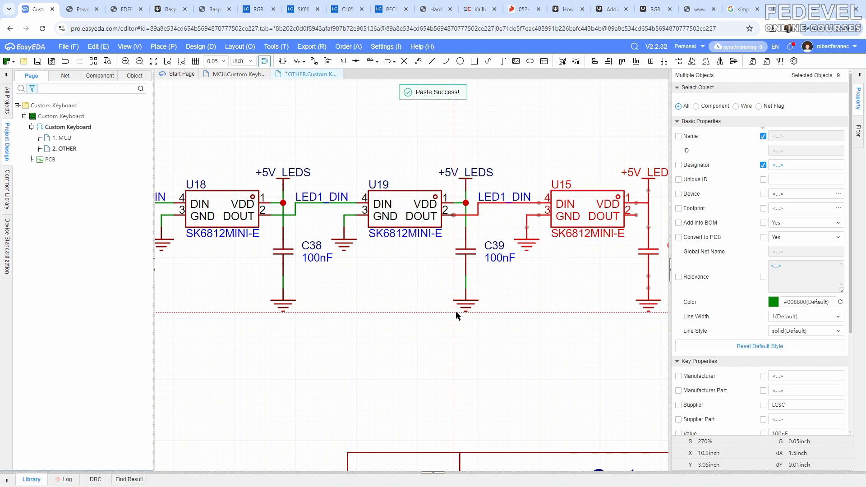
click(456, 312)
- Paste the last two LED circuits in the row, continuing the chain from U20's DOUT up to the ninth LED
scroll(456, 312, down, 4)
scroll(406, 271, up, 3)
right_click(418, 269)
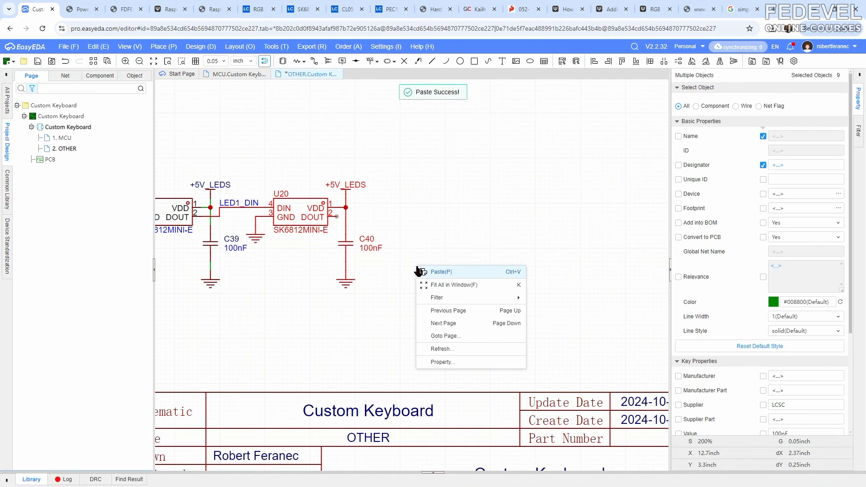
click(424, 272)
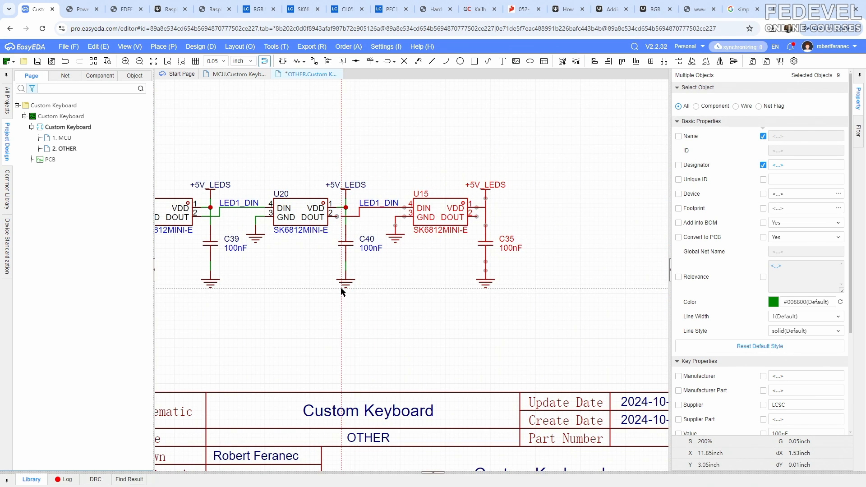
click(337, 287)
scroll(361, 271, down, 2)
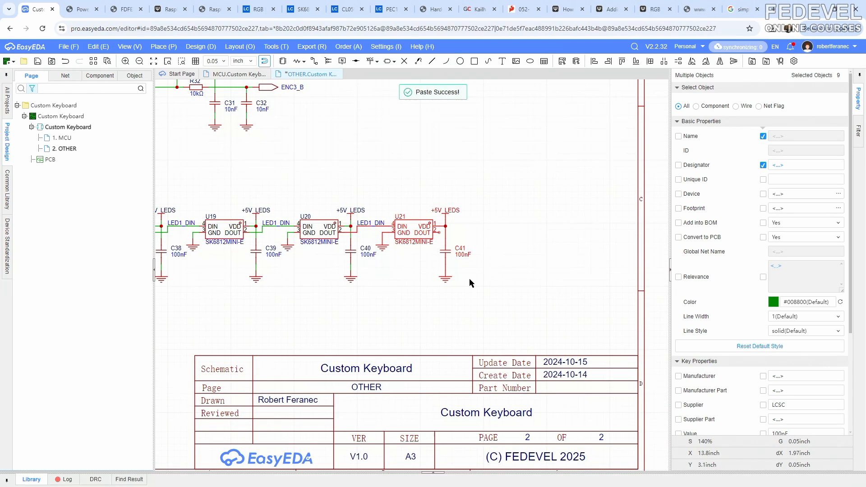
right_drag(469, 278, 407, 279)
right_click(414, 280)
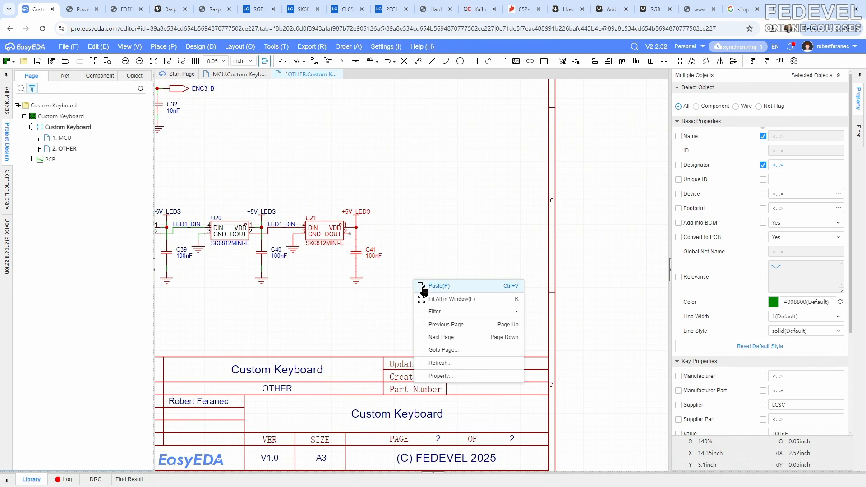
click(437, 286)
scroll(422, 290, up, 2)
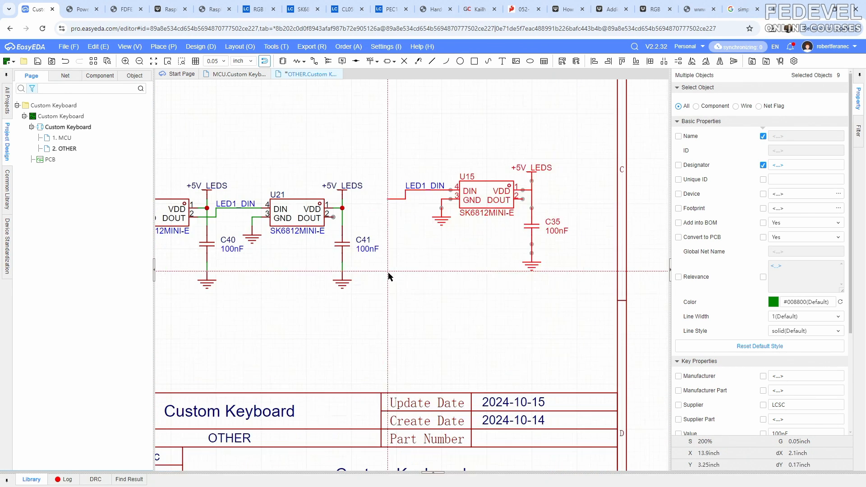
click(334, 289)
- Rename the net label between U15 and U16 as LED2_DIN
scroll(443, 279, down, 3)
right_drag(306, 296, 651, 285)
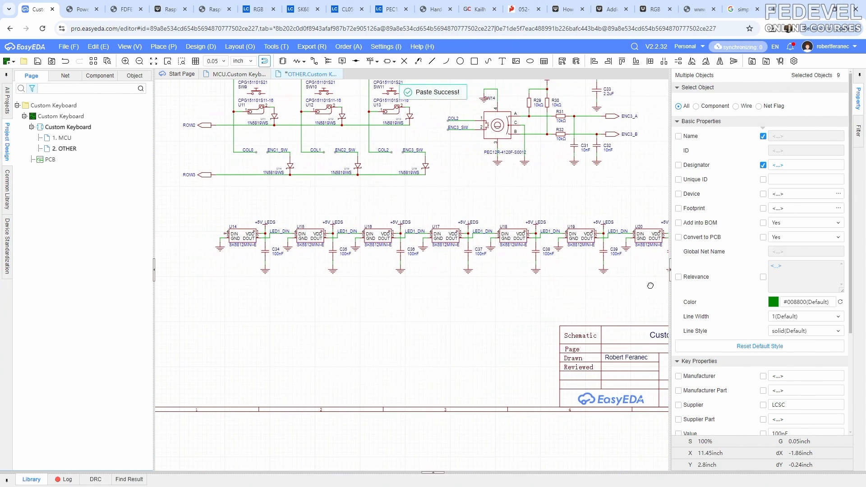
scroll(348, 231, up, 2)
click(352, 230)
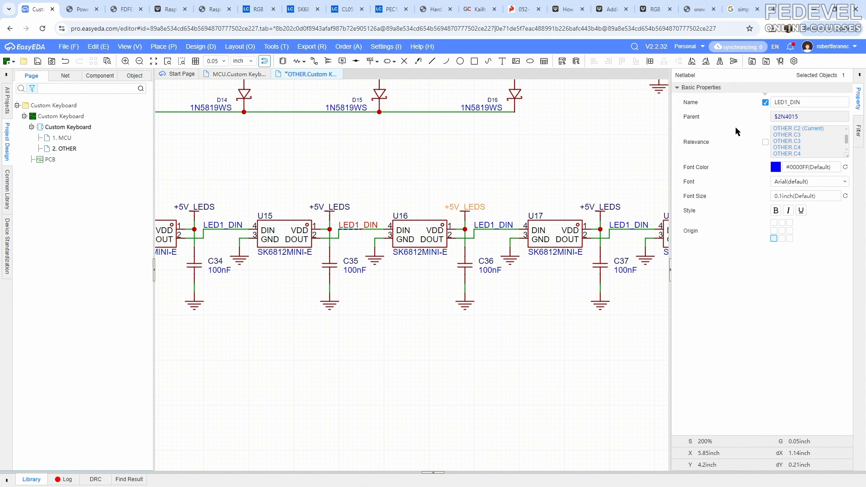
click(788, 103)
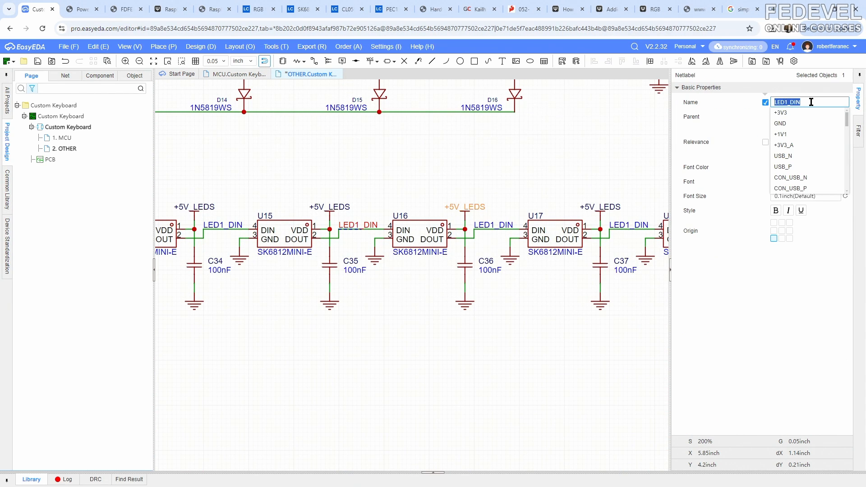
key(BackSpace)
text(2)
key(Return)
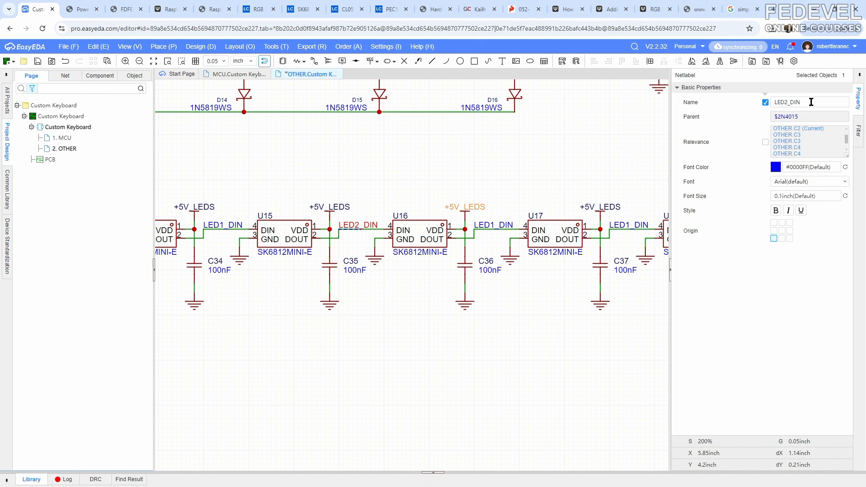
- Rename the net label between U16 and U17 as LED3_DIN
click(494, 225)
click(808, 102)
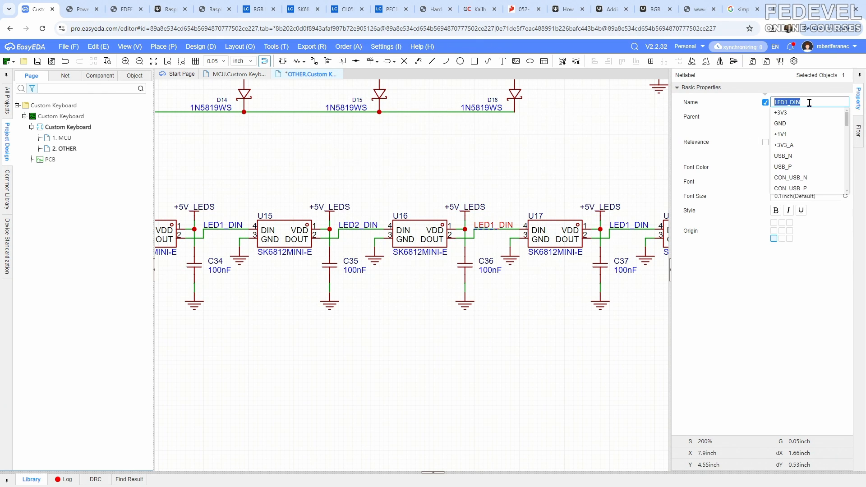
key(BackSpace)
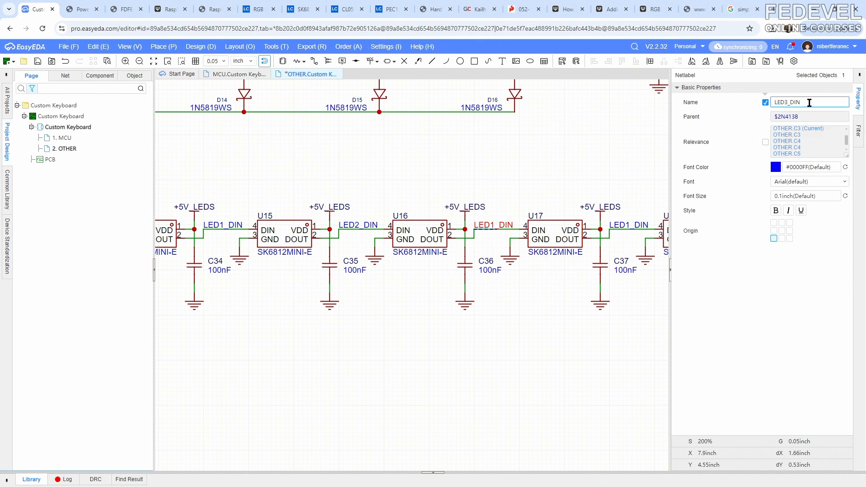
text(3)
key(Return)
- Rename the net label between U17 and U18 as LED4_DIN
right_drag(543, 433, 248, 422)
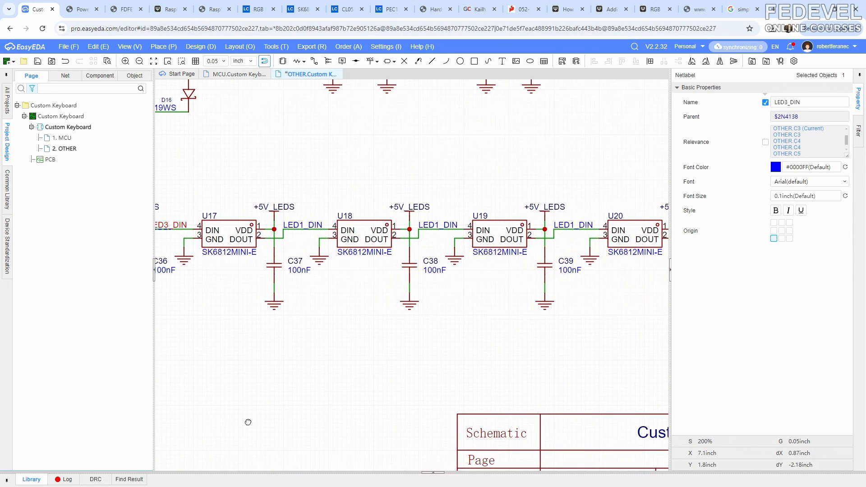
click(303, 225)
click(810, 104)
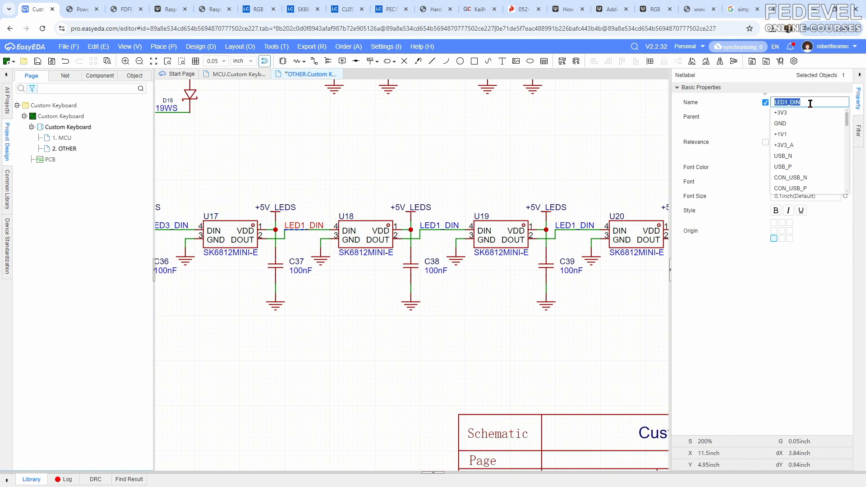
key(BackSpace)
text(4)
key(Return)
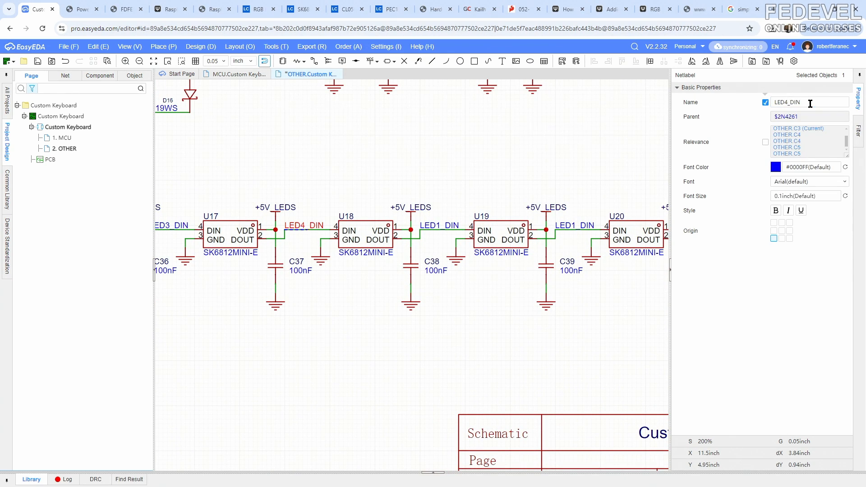
- Rename the net label between U18 and U19 as LED5_DIN
click(450, 230)
click(821, 103)
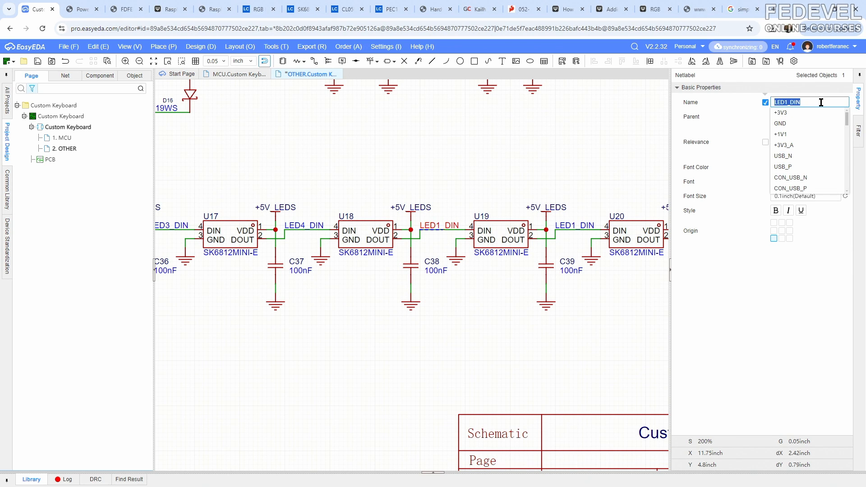
key(BackSpace)
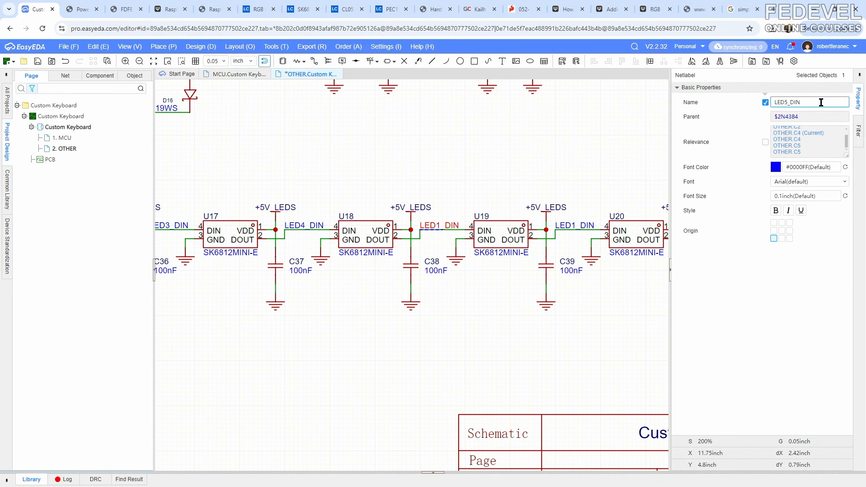
- Rename the net label between U19 and U20 as LED6_DIN
click(583, 229)
click(817, 103)
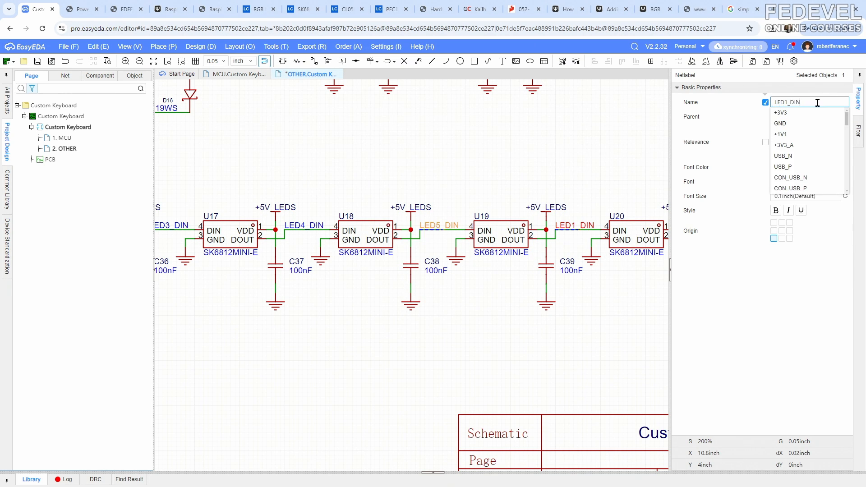
key(BackSpace)
text(6)
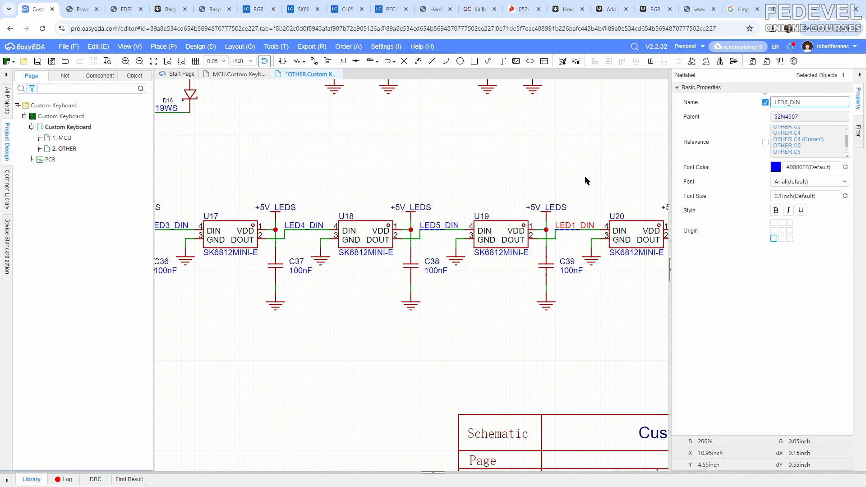
click(584, 176)
- Rename the net label between U20 and U21 as LED7_DIN
right_drag(640, 160, 244, 164)
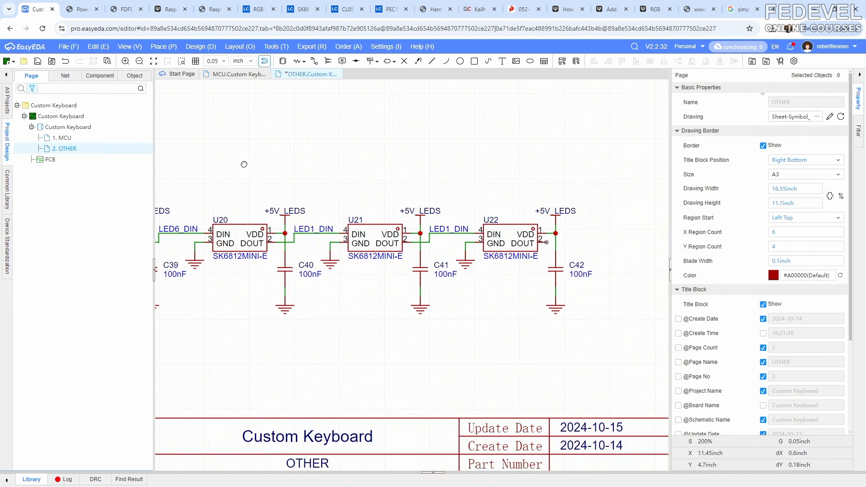
click(312, 229)
click(810, 102)
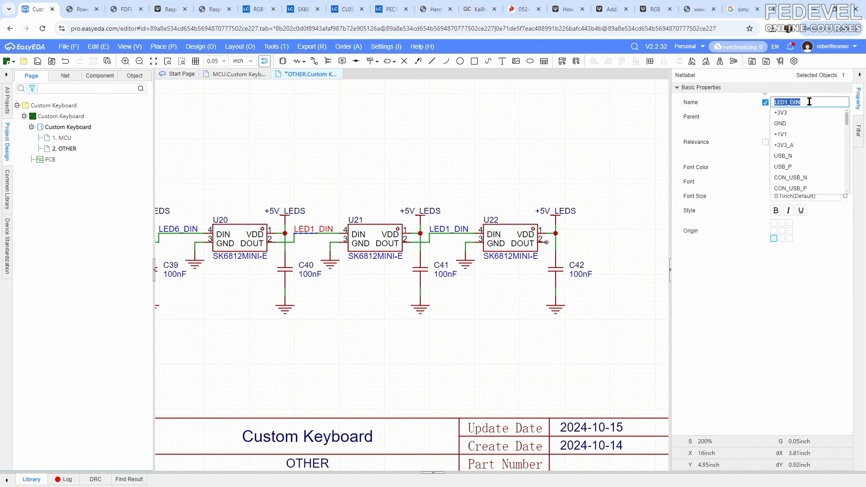
key(BackSpace)
text(7)
key(Return)
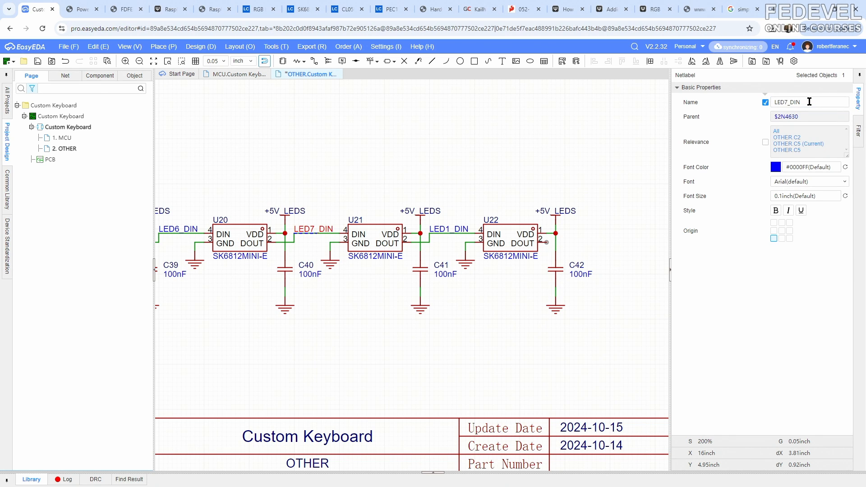
- Rename the net label between U21 and U22 as LED8_DIN
click(469, 228)
click(818, 103)
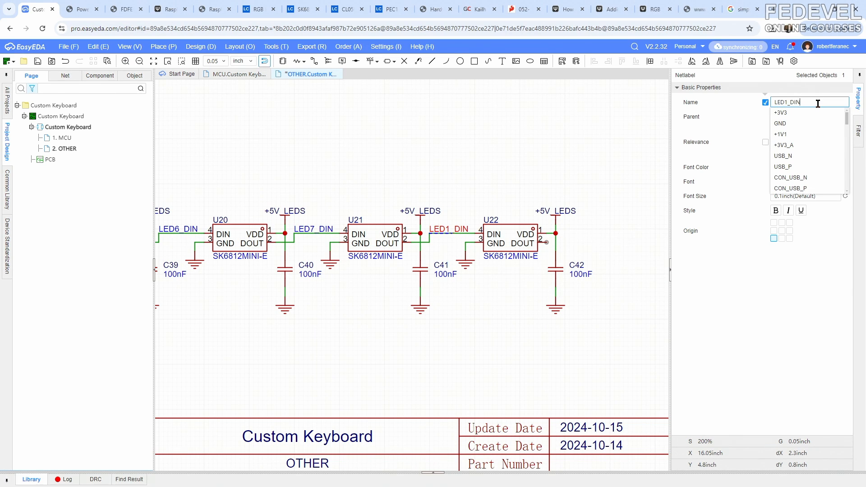
key(BackSpace)
text(8)
key(Return)
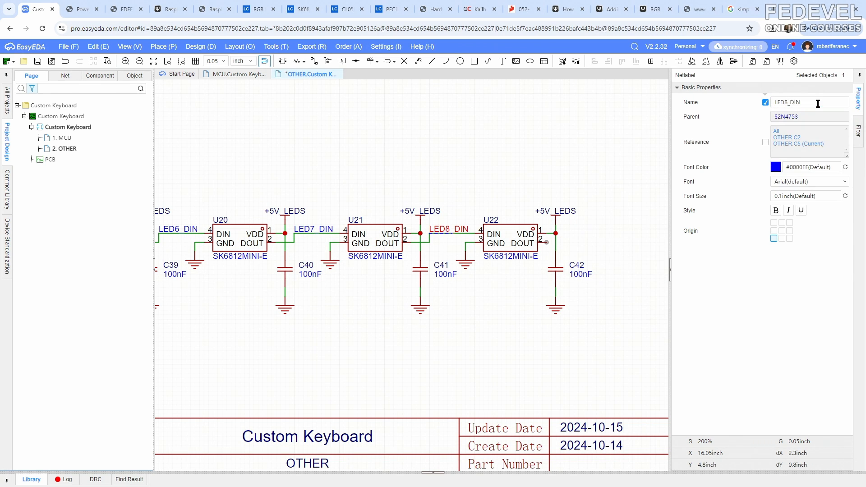
click(461, 159)
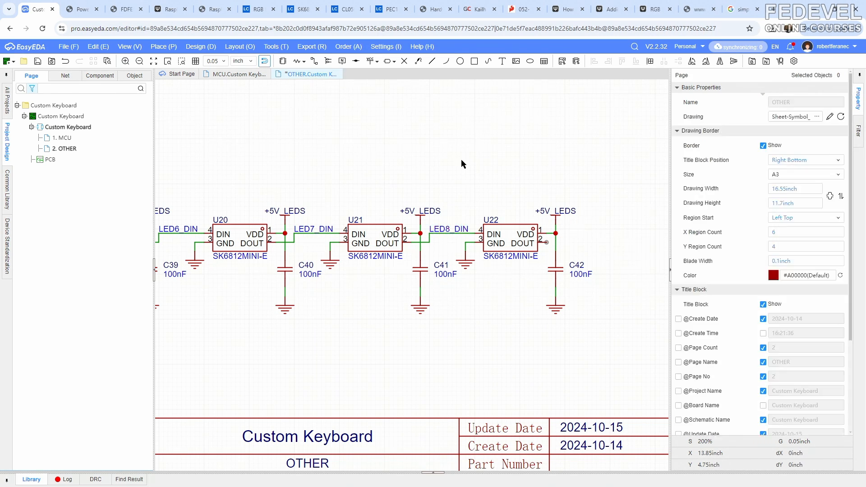
- Fit the whole schematic page in view and save the schematic with the numbered LED nets
click(130, 47)
click(138, 85)
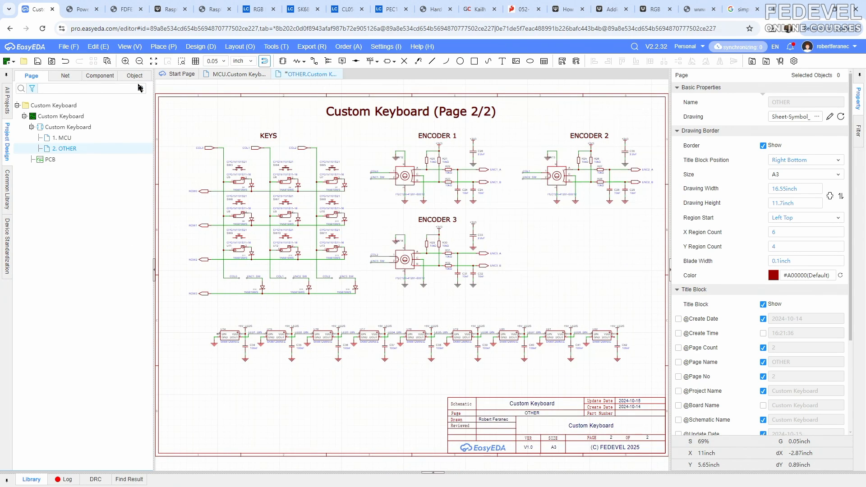
click(38, 64)
- Draw a short horizontal wire outward from U14's DIN pin at the start of the LED chain
scroll(199, 333, up, 10)
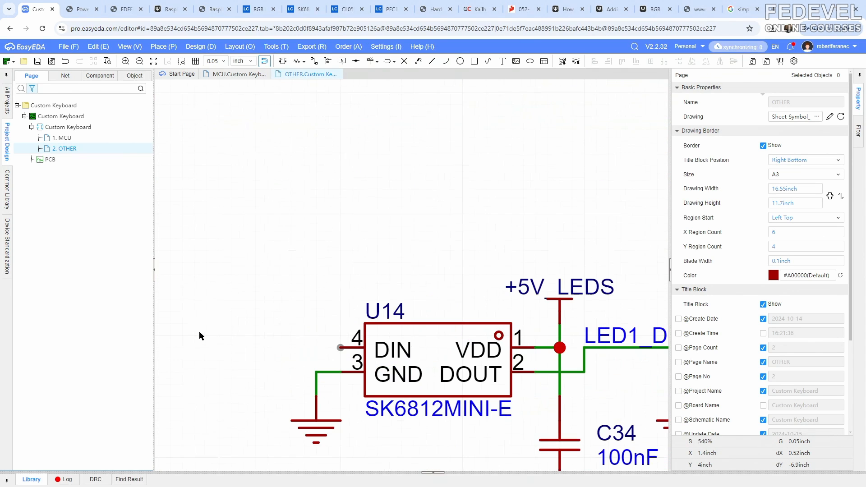
scroll(200, 336, down, 2)
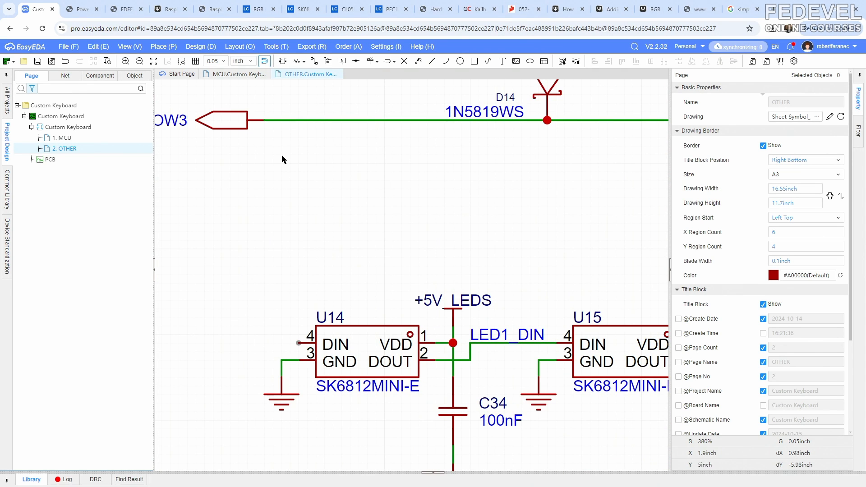
key(alt+w)
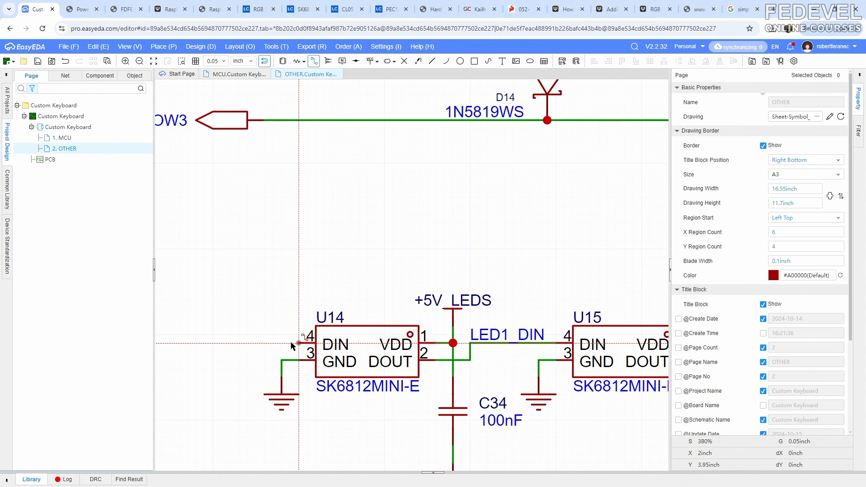
click(298, 343)
click(266, 344)
key(Escape)
key(Escape)
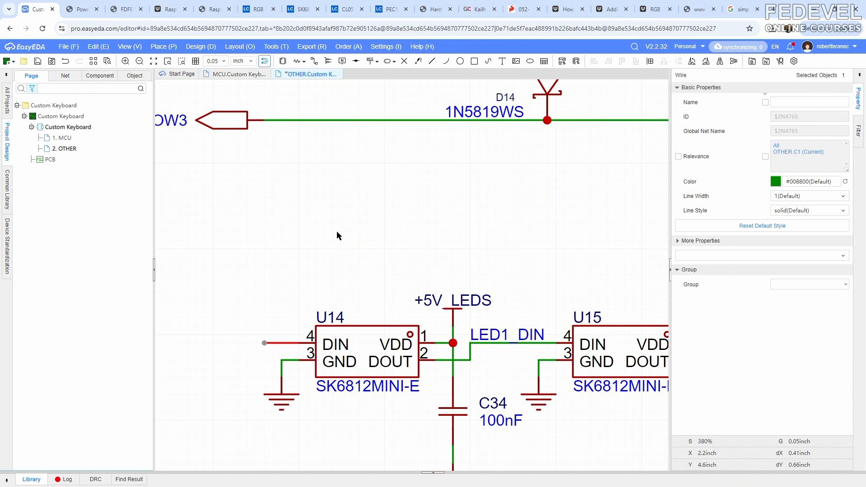
- Place an input net port on the free end of the wire at U14's DIN pin
click(162, 47)
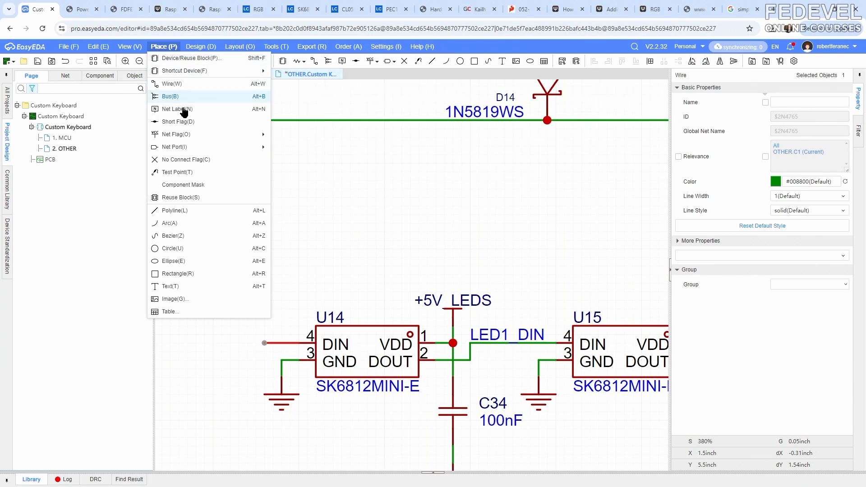
mouse_move(190, 147)
click(281, 148)
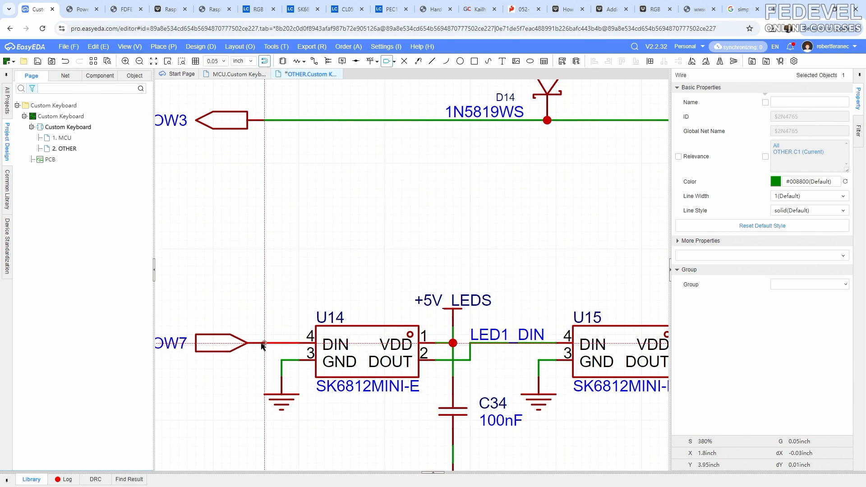
click(264, 343)
scroll(331, 276, down, 3)
key(Escape)
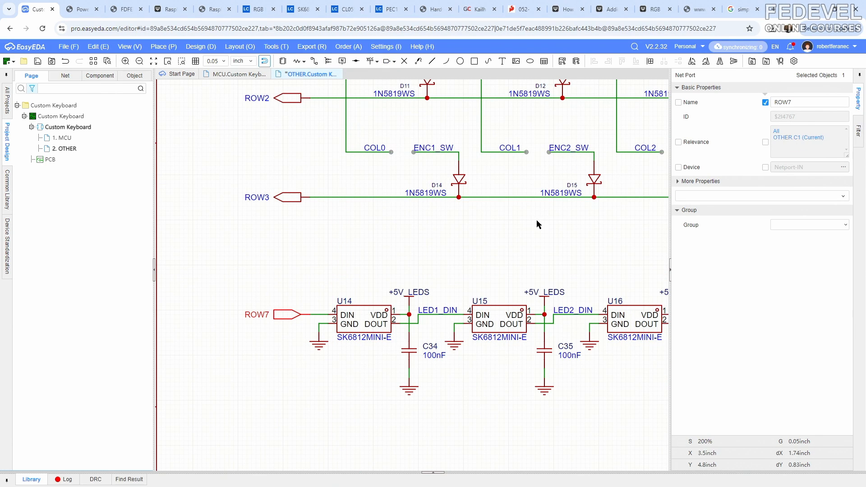
- Rename the net port feeding U14's DIN pin as LED0_DIN
click(811, 104)
text(LED0_DIN)
key(Return)
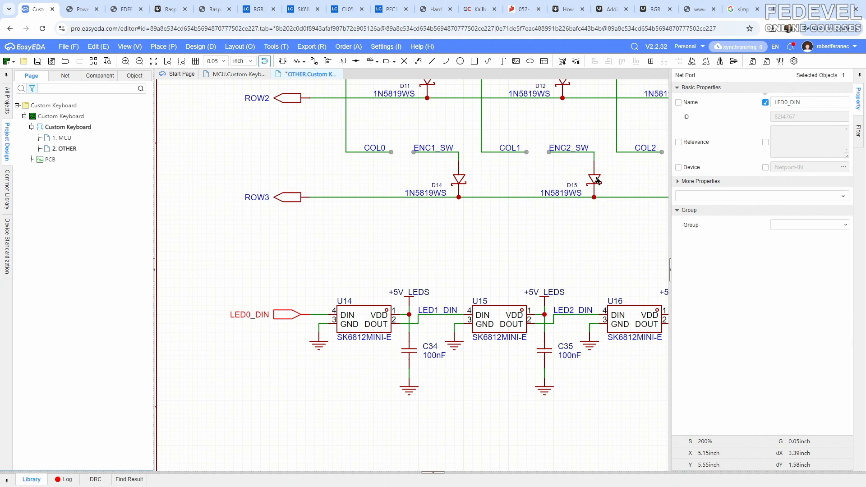
click(251, 259)
- Place a No Connect Flag on the unused DOUT pin of U22, the last LED in the chain
scroll(242, 257, down, 3)
right_drag(594, 316, 434, 335)
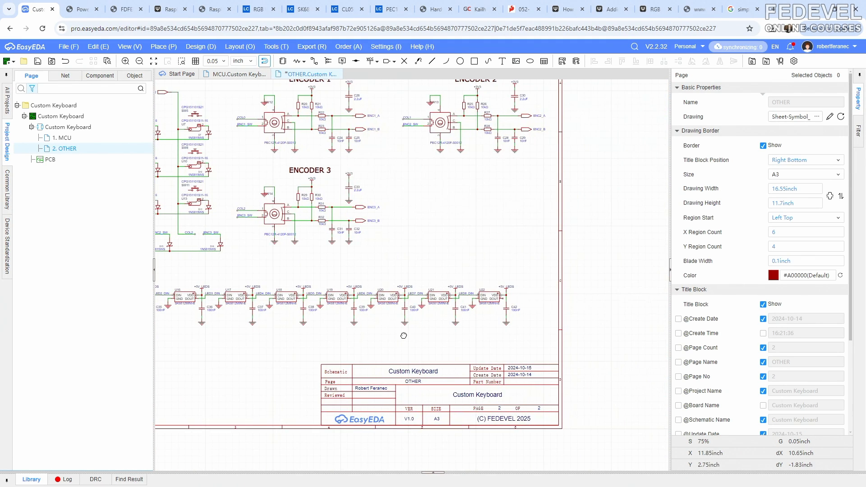
scroll(548, 295, up, 8)
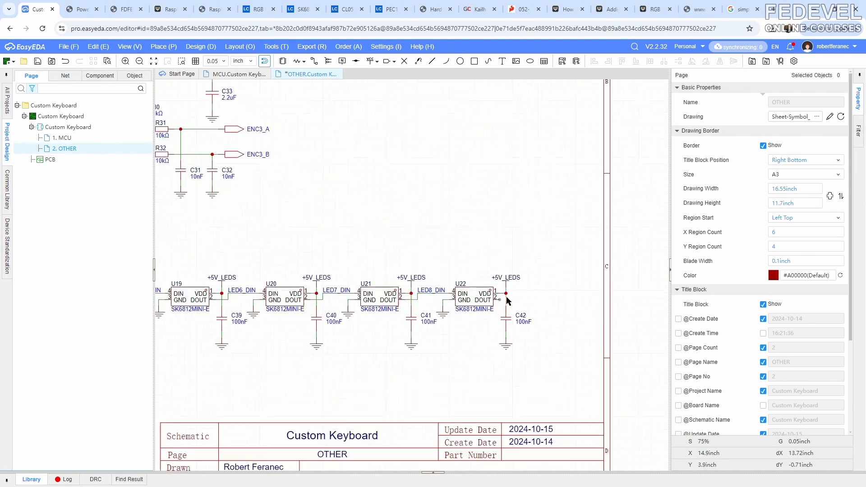
click(166, 50)
click(182, 159)
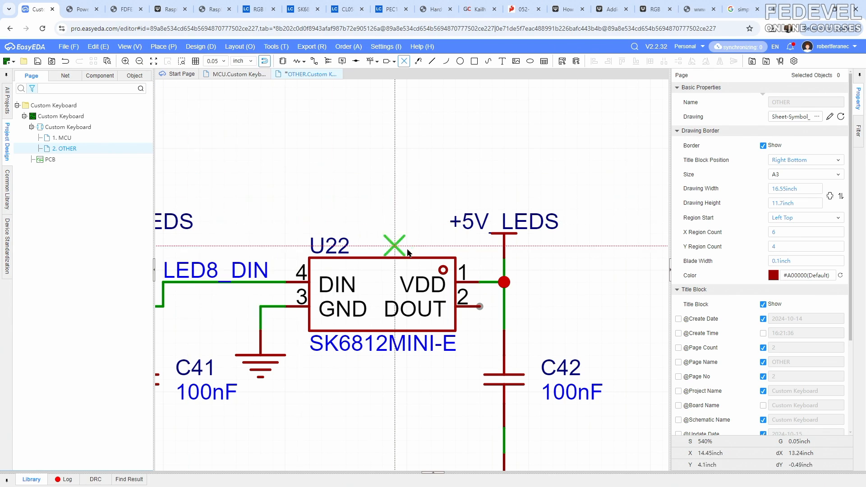
click(479, 306)
key(Escape)
scroll(603, 291, down, 7)
right_drag(301, 346, 508, 364)
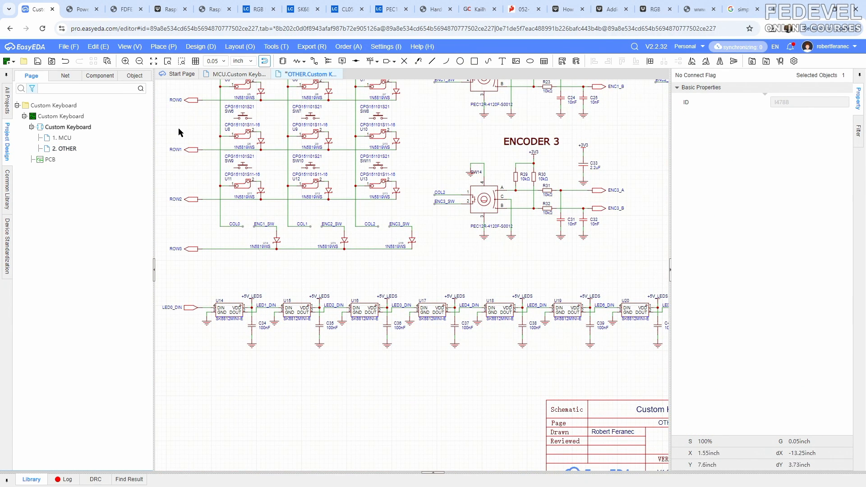
click(130, 46)
click(138, 85)
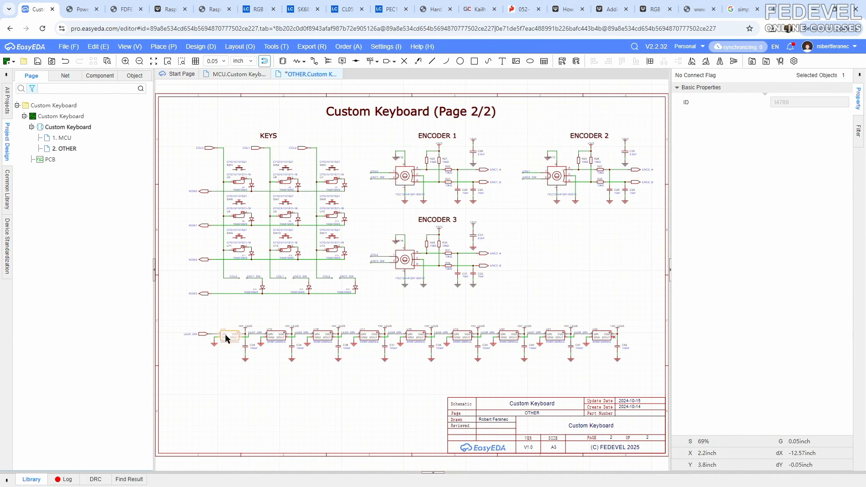
- Switch to the SK6812MINI-E datasheet and examine the logic input voltage and supply voltage ranges in its electrical limits table
click(83, 14)
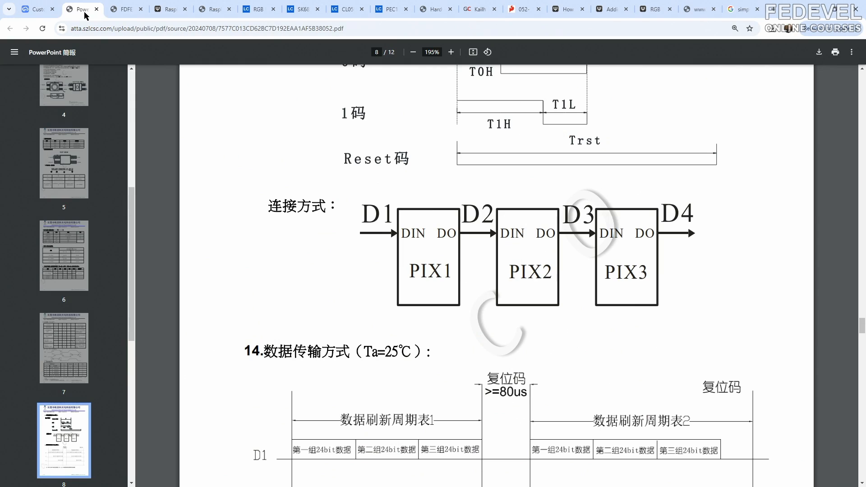
scroll(416, 212, up, 15)
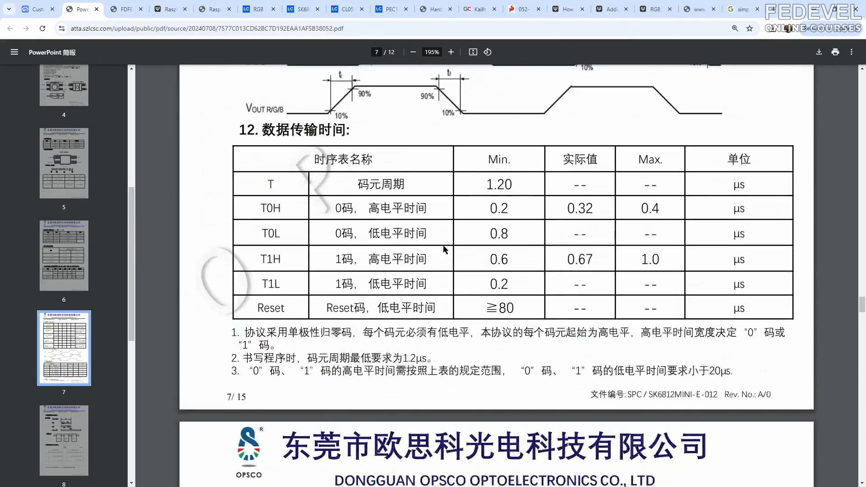
scroll(445, 250, up, 20)
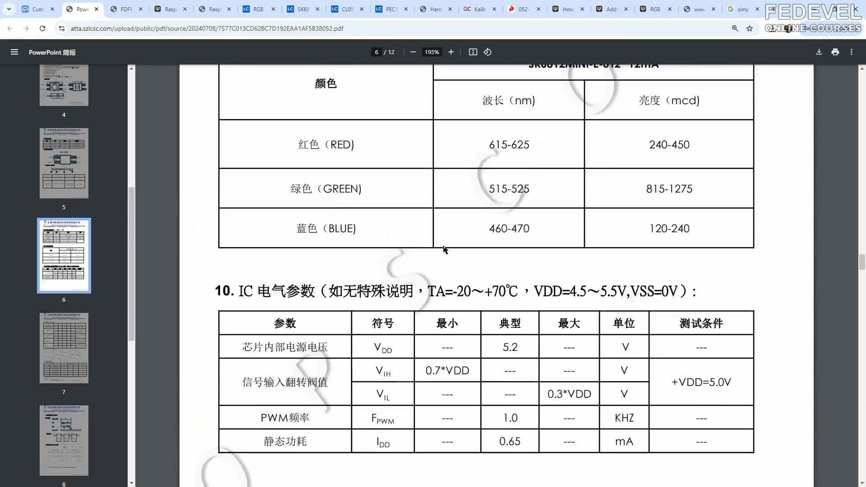
drag(388, 206, 407, 206)
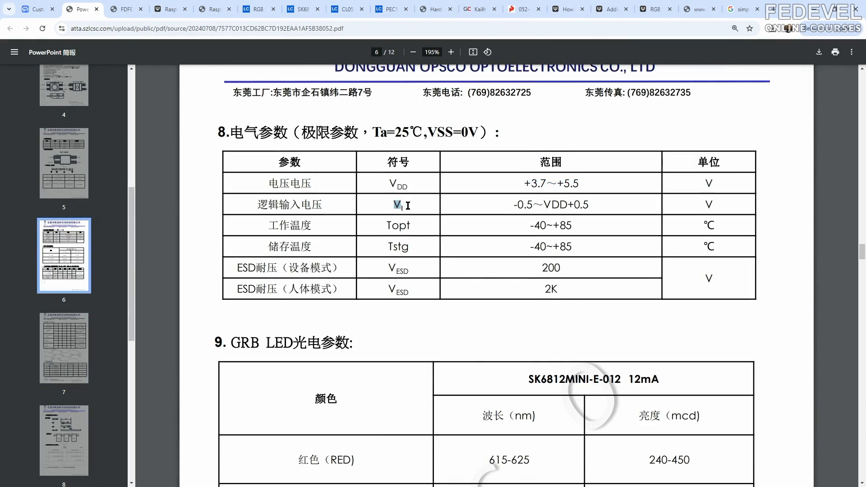
drag(512, 205, 563, 206)
click(544, 205)
drag(390, 183, 399, 185)
drag(558, 184, 580, 183)
- Return to the Custom Keyboard schematic in EasyEDA and save it
click(36, 10)
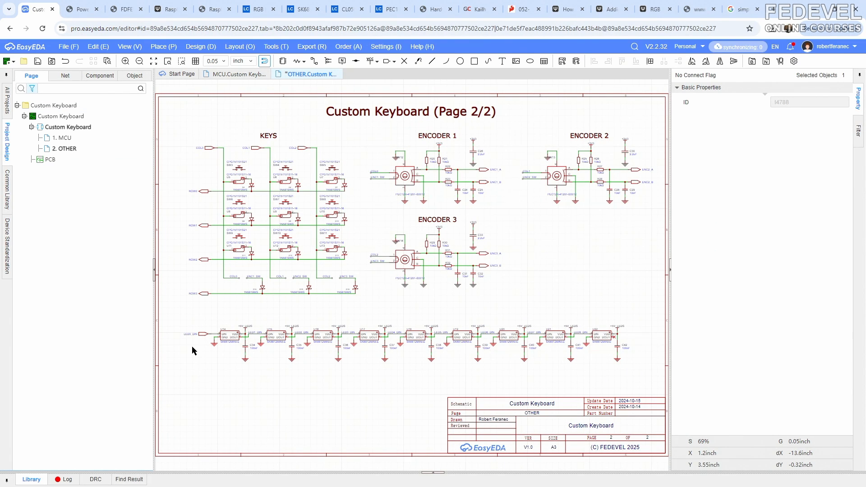
click(38, 61)
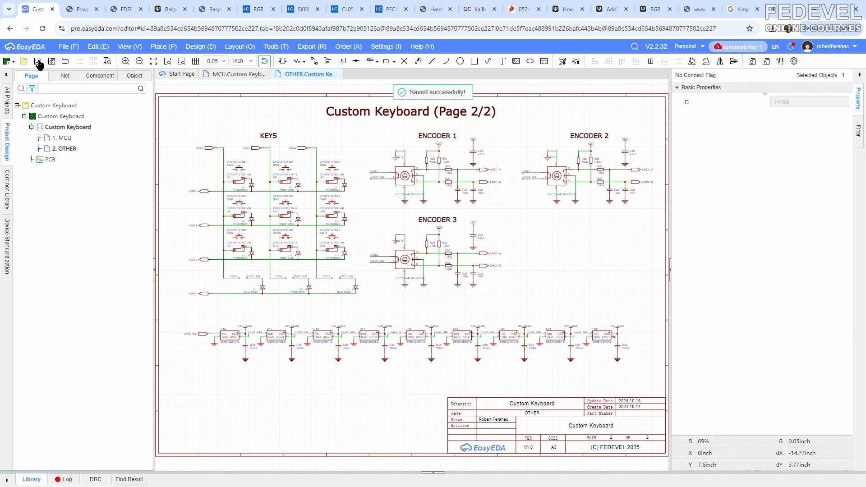
- Close the browser pages for the PEC12R-4120F-S0012 encoder, the CL05B103KB5NNNC capacitor and the SK6812 LED
click(391, 10)
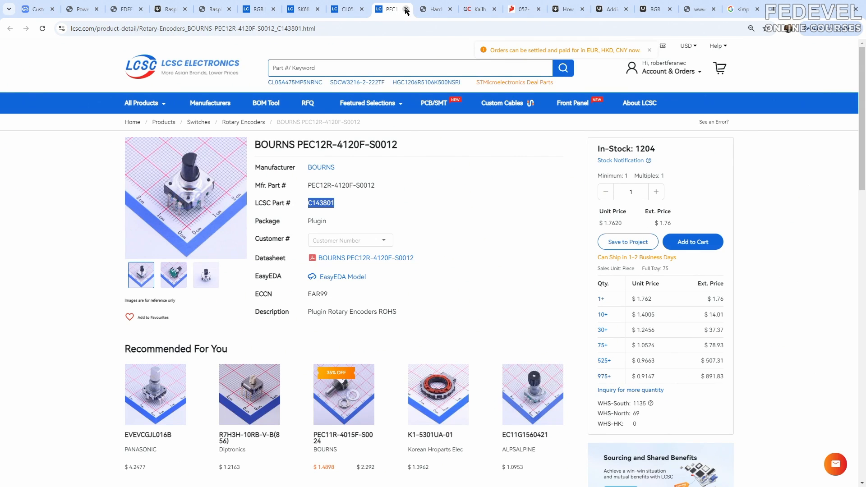
click(407, 9)
click(352, 10)
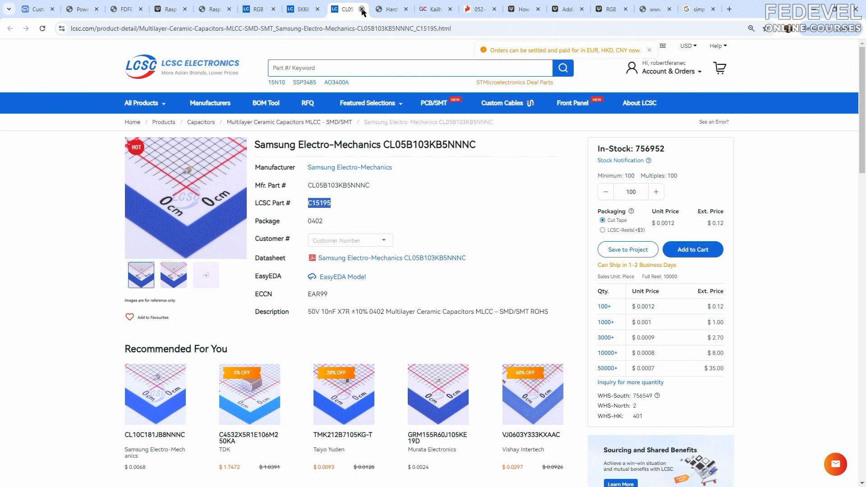
click(363, 9)
click(302, 11)
click(317, 9)
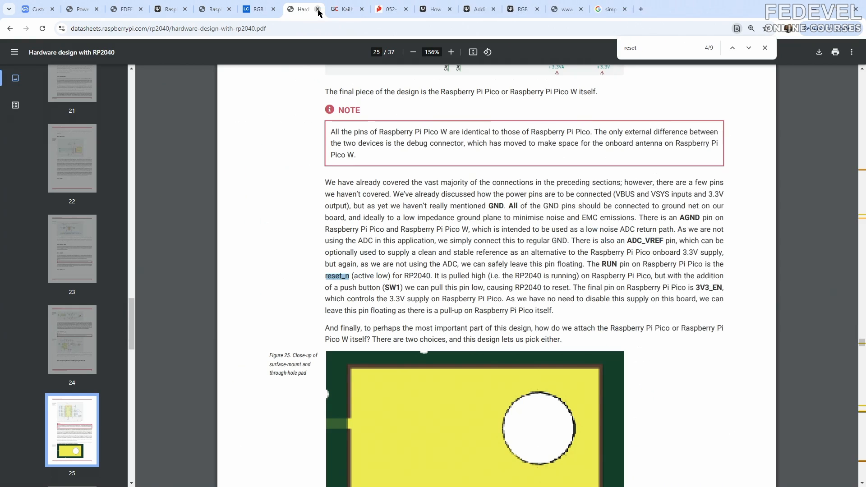
- Switch to the LCSC site and open the Buffers, Drivers, Receivers, Transceivers category under Logic in the full product index
click(258, 10)
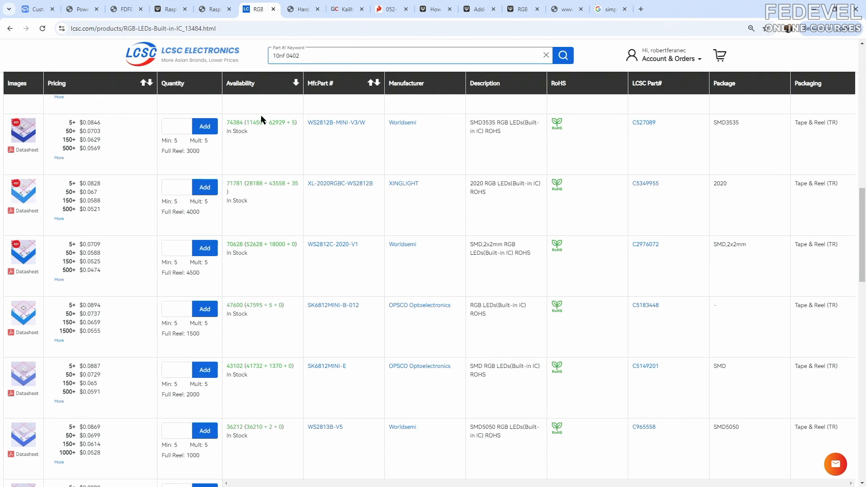
scroll(261, 117, up, 10)
mouse_move(155, 107)
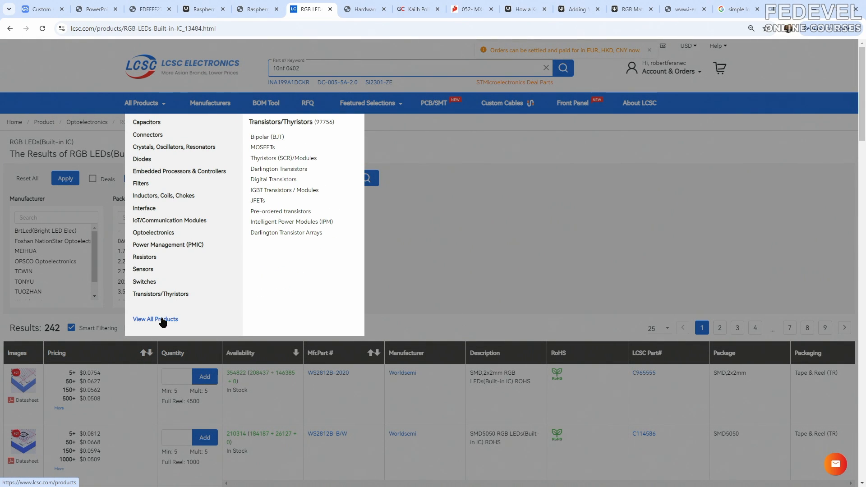
click(167, 320)
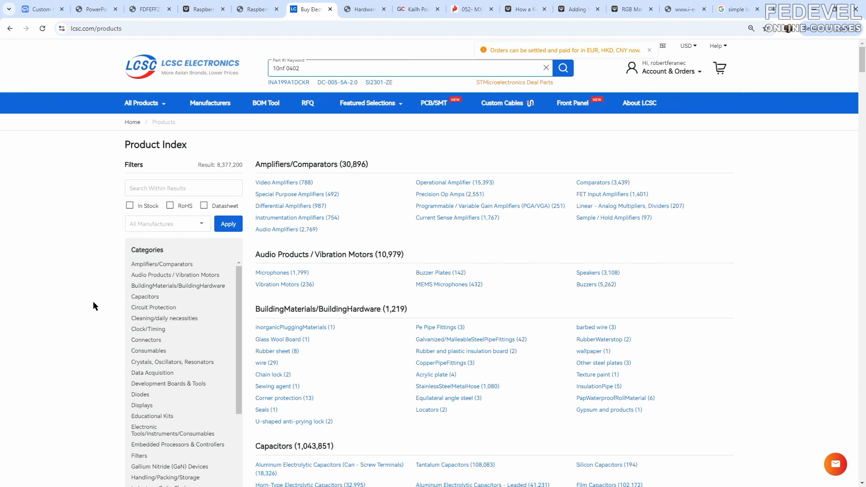
scroll(100, 313, down, 3)
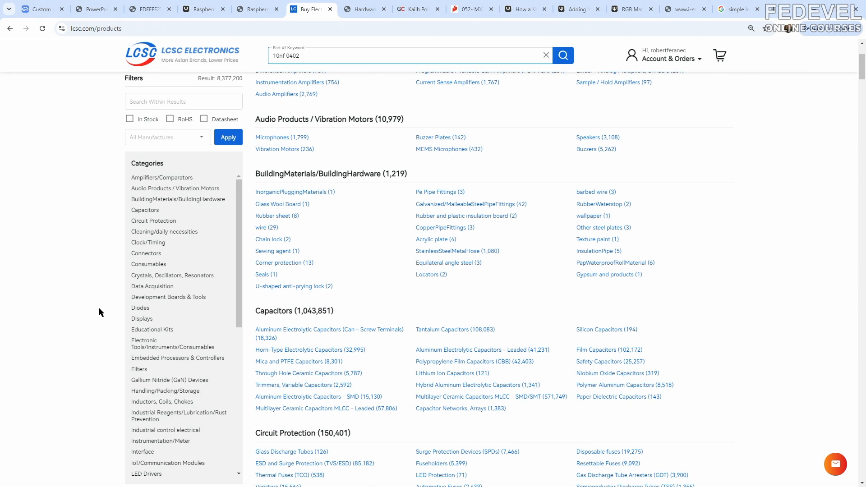
scroll(146, 323, down, 3)
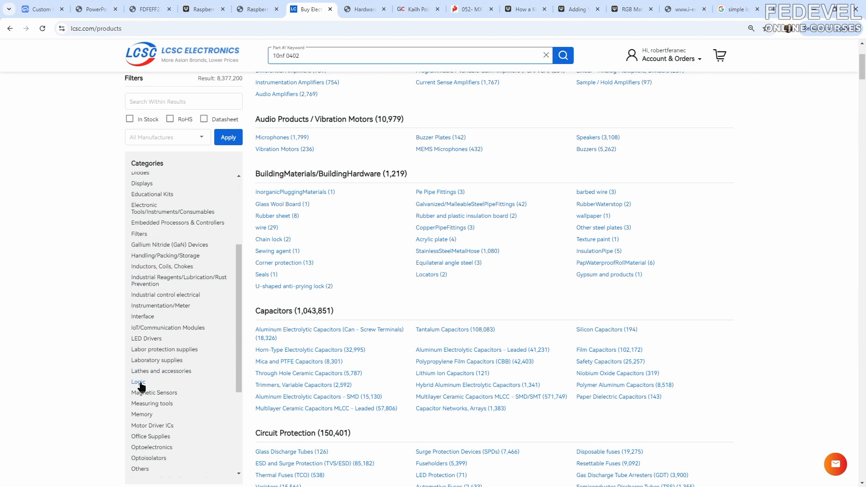
click(137, 382)
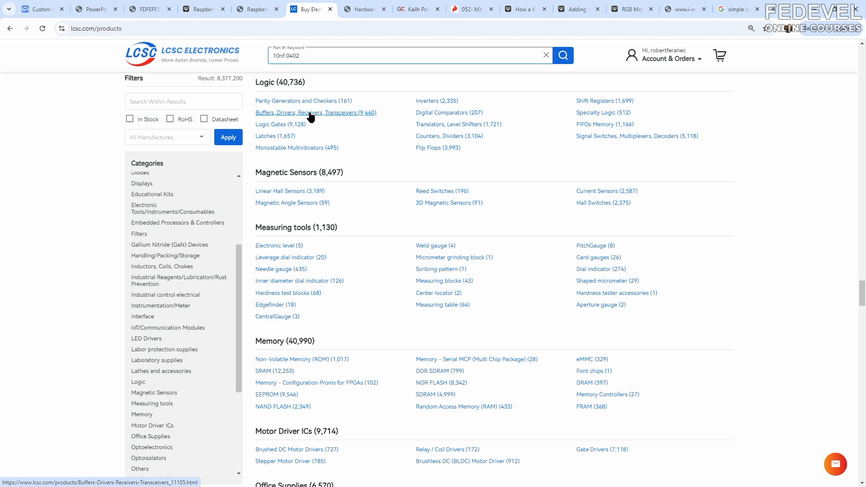
click(311, 117)
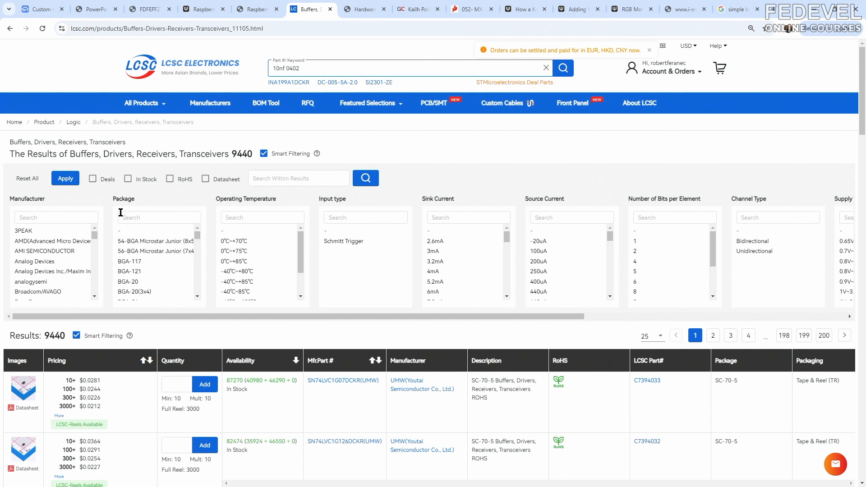
- Filter the buffers to in-stock Texas Instruments parts with Schmitt Trigger input, 1 bit per element, 1 element and 1.65V~5.5V supply
drag(94, 235, 94, 285)
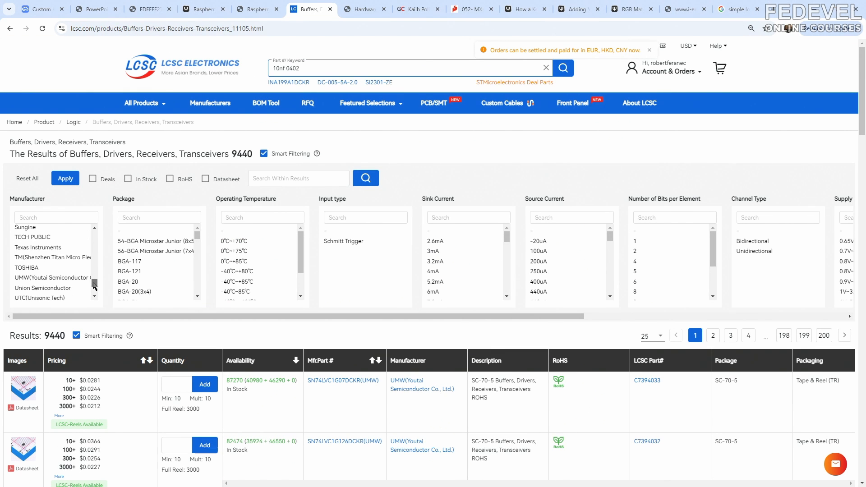
click(67, 248)
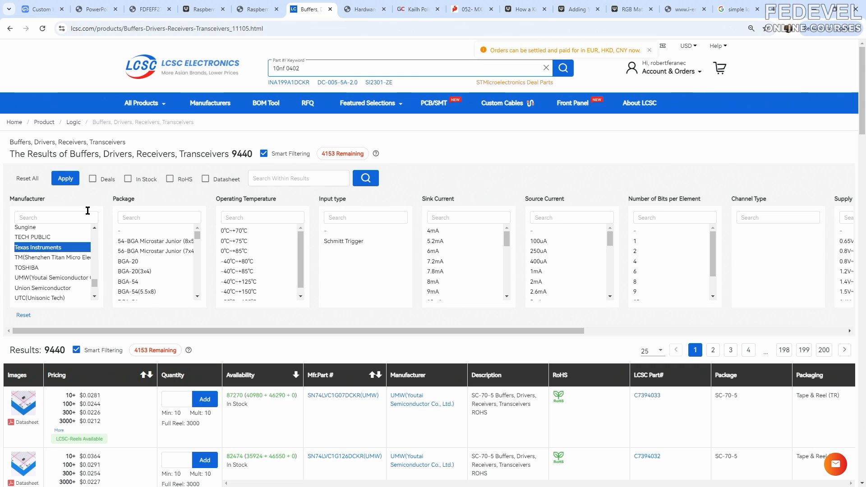
click(128, 179)
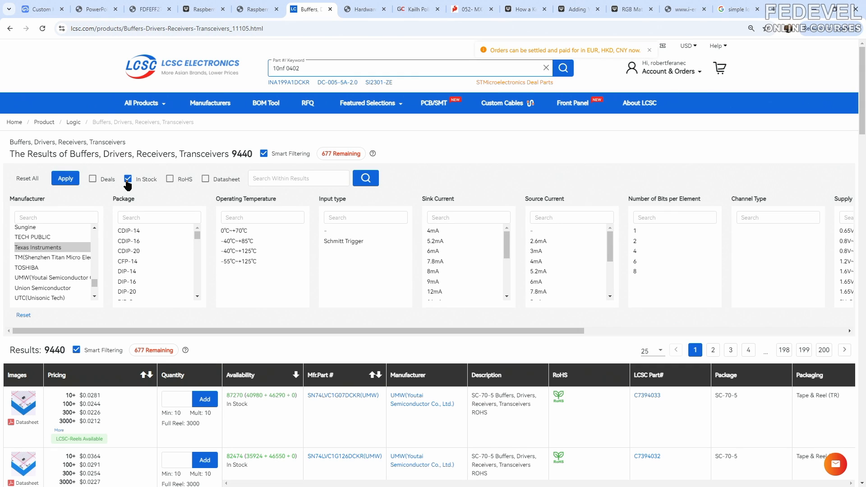
click(342, 241)
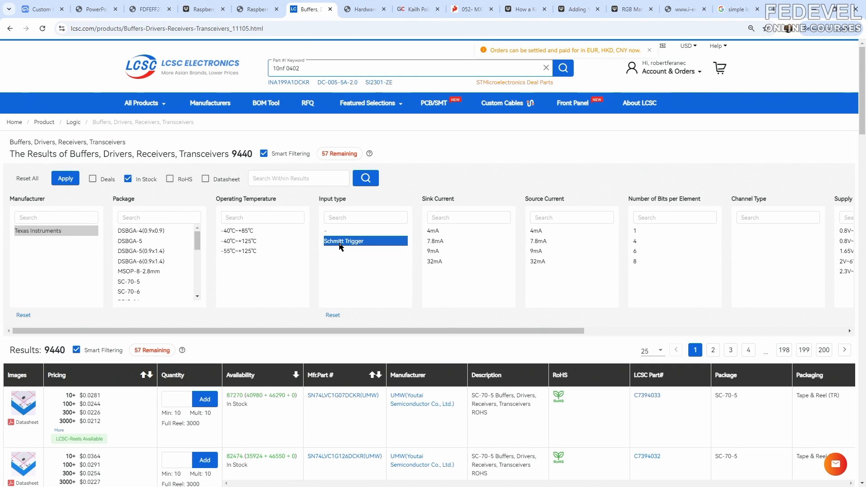
click(636, 232)
drag(501, 331, 608, 332)
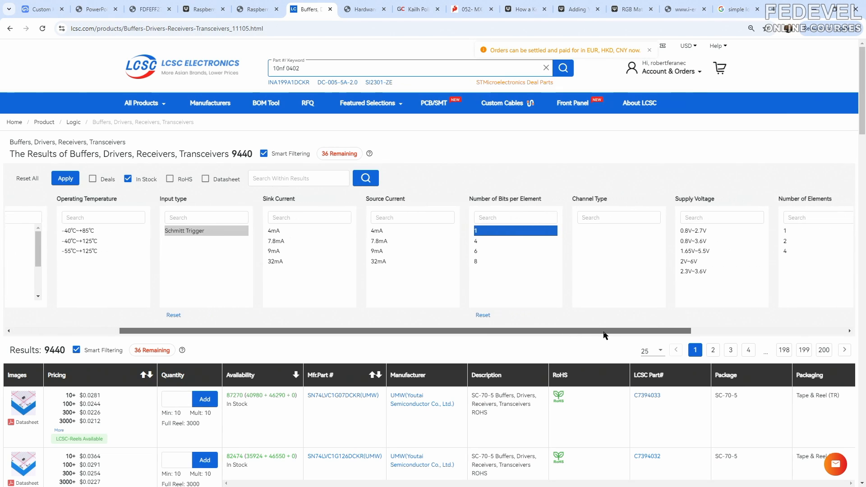
click(785, 231)
click(707, 252)
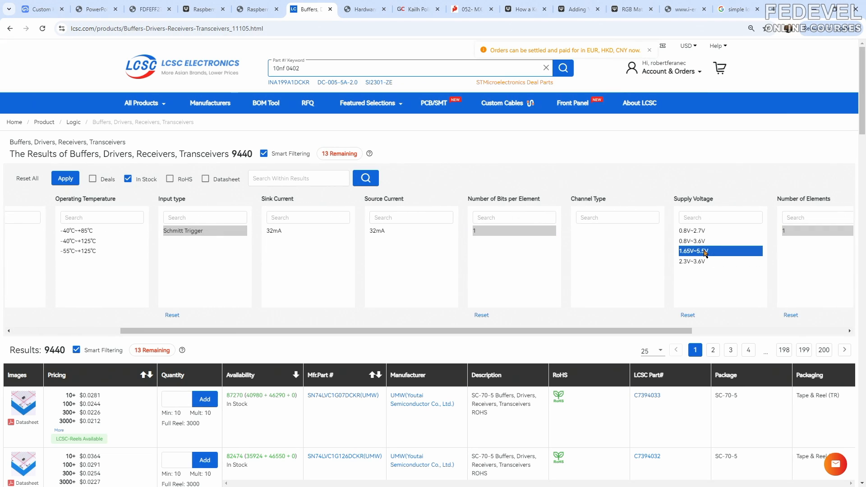
click(65, 178)
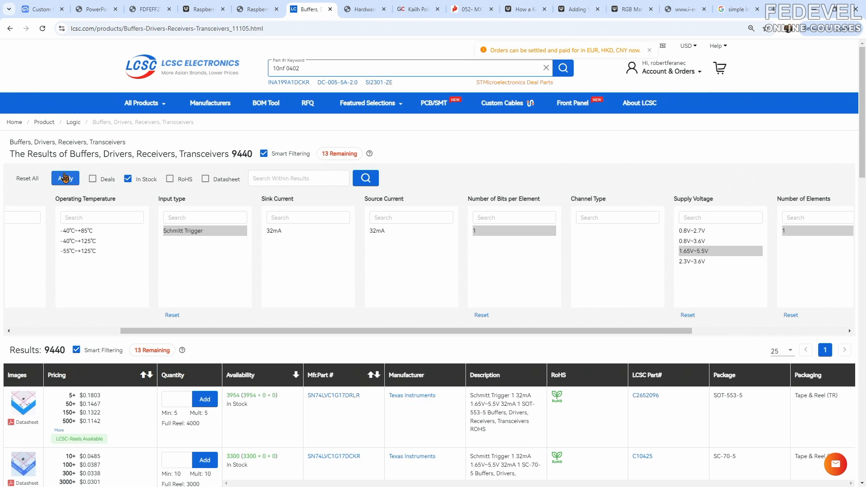
- Sort the filtered buffers by availability and open the product page of the SN74LVC1G17DCKR in the SC-70-5 package
scroll(472, 154, down, 4)
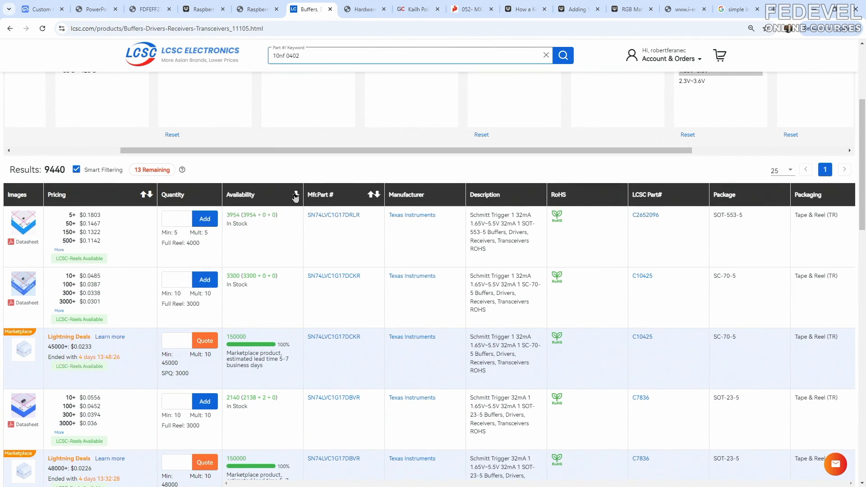
click(295, 194)
scroll(295, 193, down, 1)
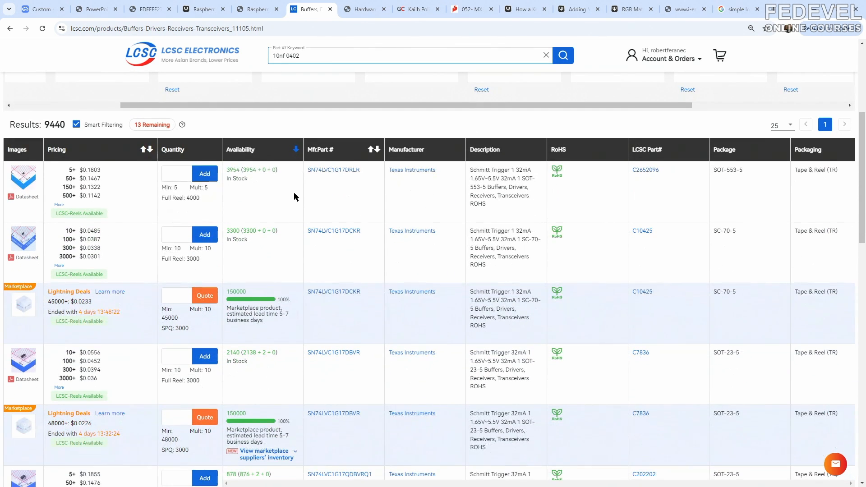
drag(367, 231, 348, 231)
click(332, 231)
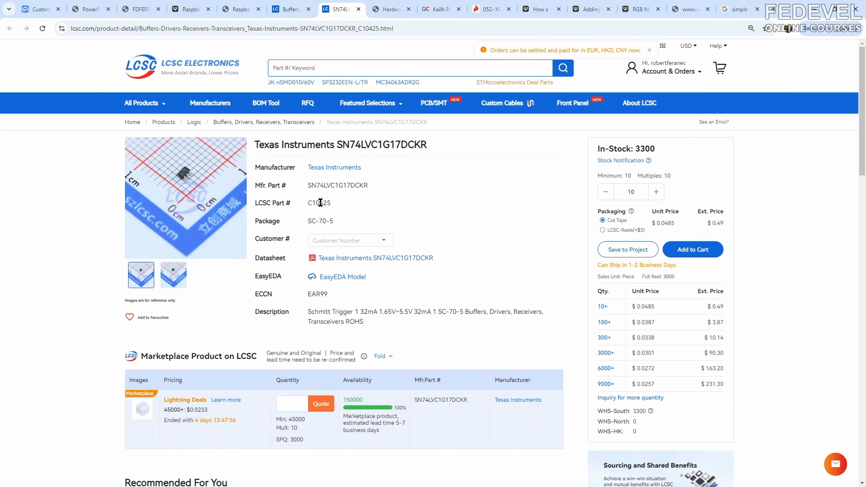
- Copy the LCSC part number C10425 from the SN74LVC1G17DCKR product page
double_click(321, 203)
right_click(320, 203)
click(335, 211)
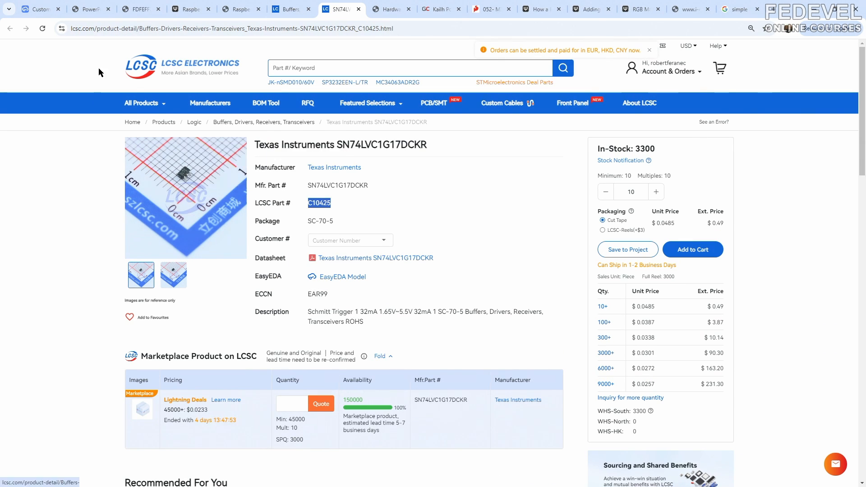
- Switch to EasyEDA, open the MCU schematic page and search the device library for part C10425
click(44, 10)
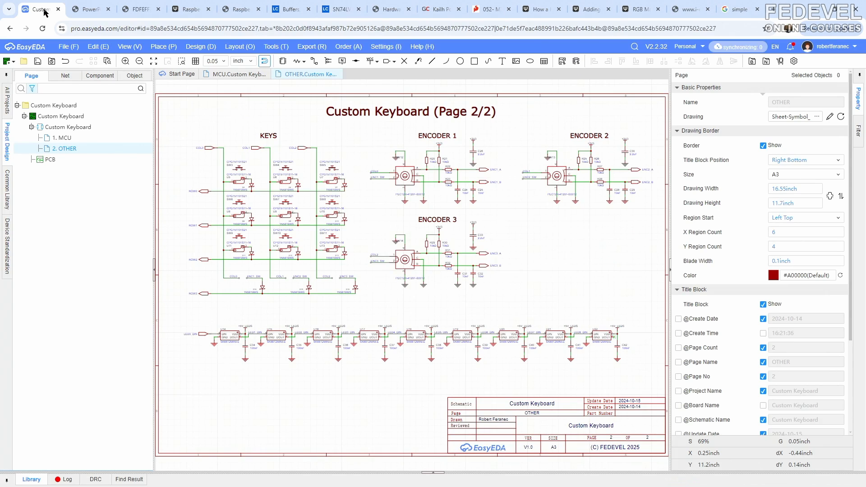
click(234, 74)
click(169, 47)
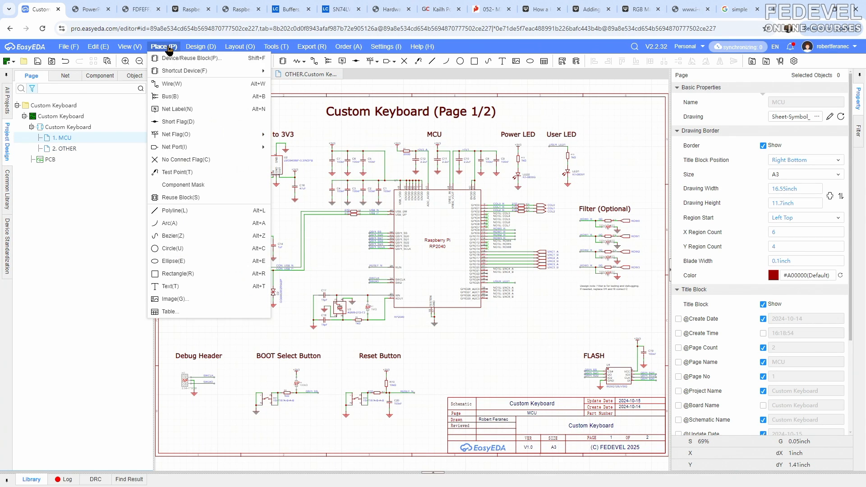
click(185, 58)
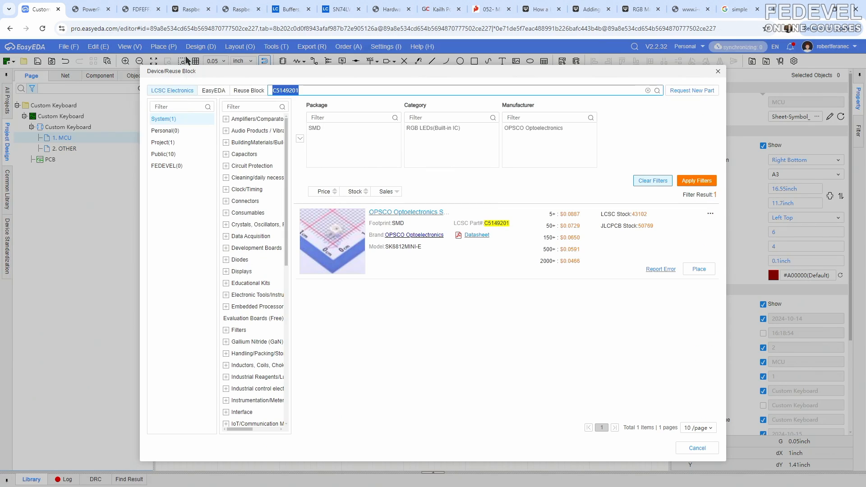
click(648, 91)
right_click(620, 91)
click(645, 179)
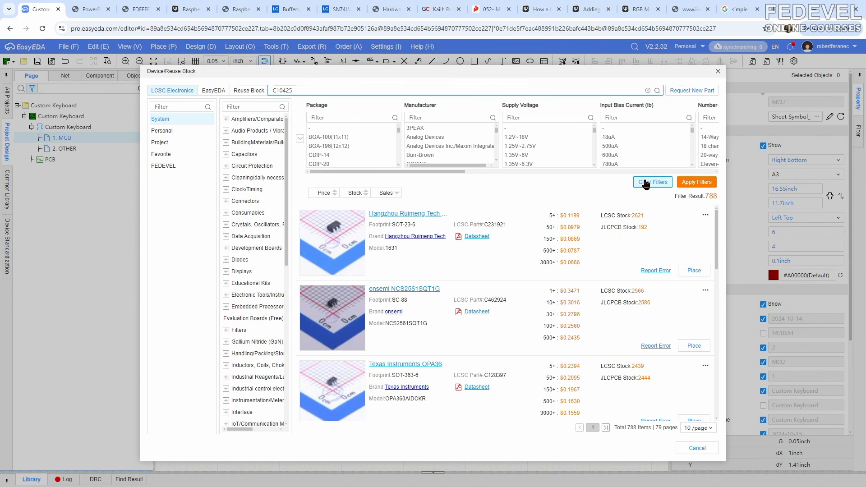
click(657, 90)
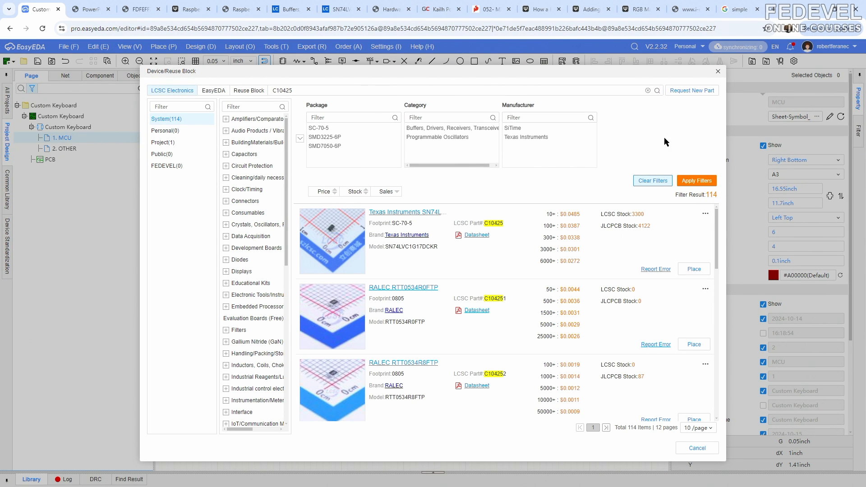
- Place the SN74LVC1G17DCKR buffer upright in the free area between the Reset Button and FLASH circuits
click(695, 270)
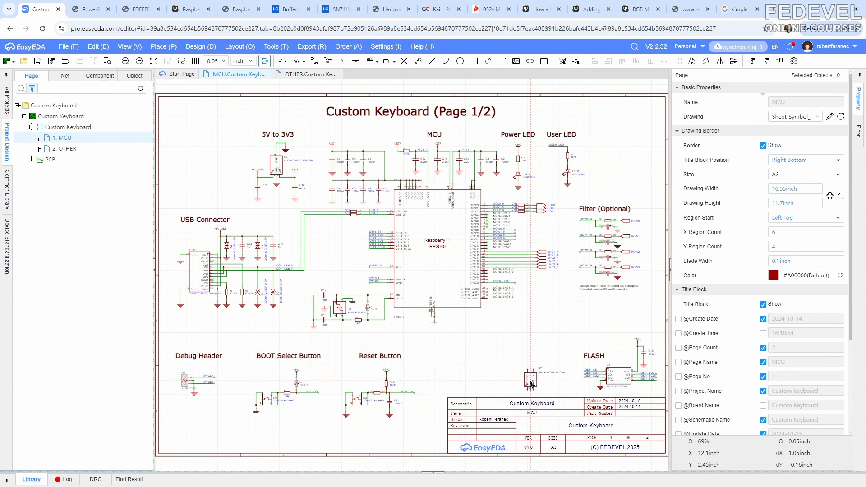
scroll(530, 383, up, 4)
key(space)
key(space)
key(space)
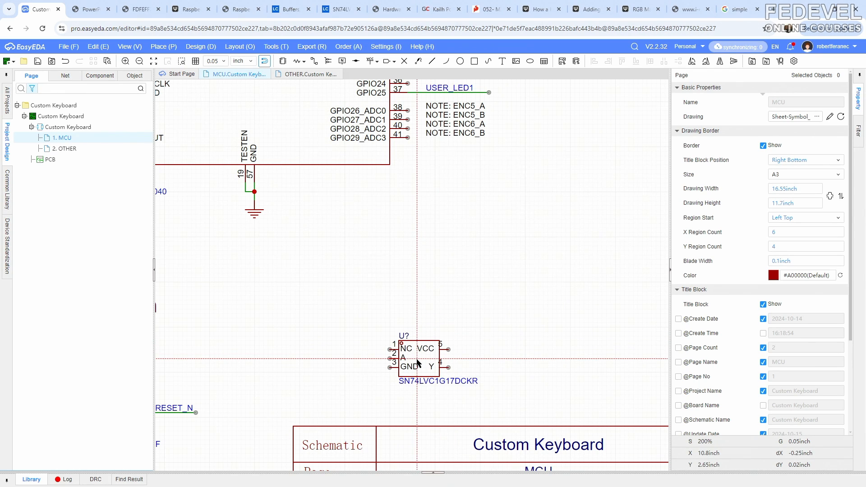
click(417, 361)
key(Escape)
scroll(383, 249, down, 2)
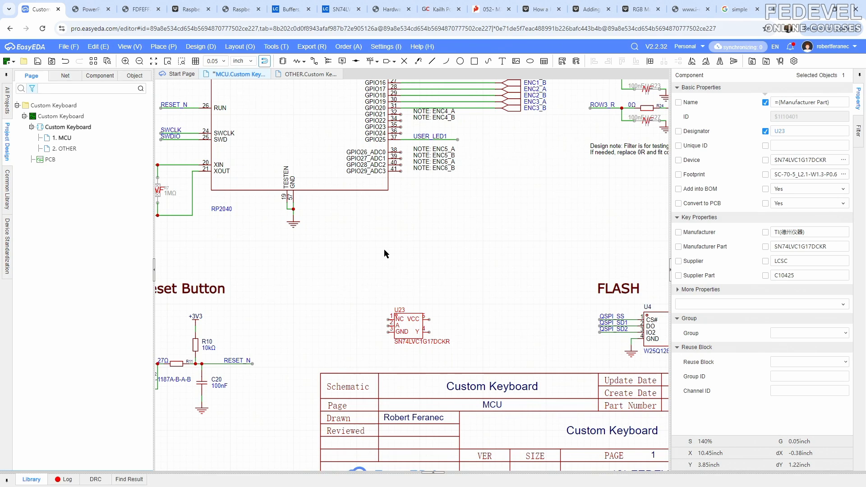
click(384, 250)
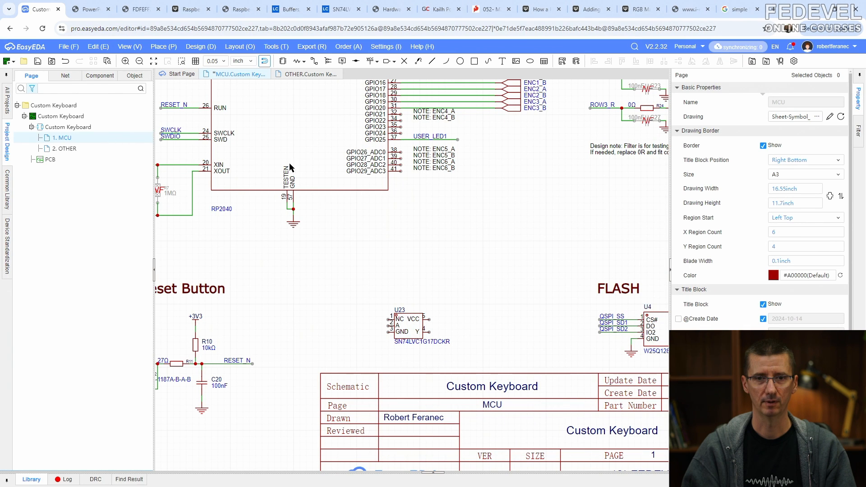
- Fit the whole MCU page in view and save the schematic
click(129, 47)
click(146, 87)
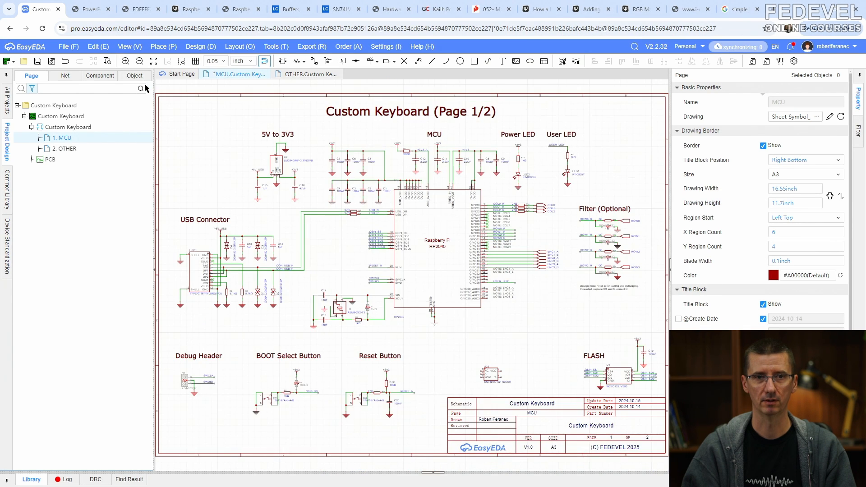
click(37, 63)
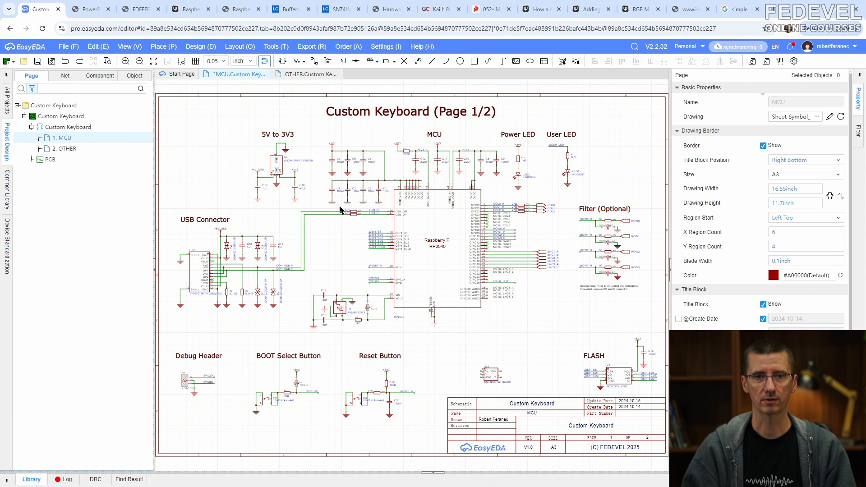
- Copy the grounded 100nF capacitor C4 from the MCU supply circuit and place the copy beside the SN74LVC1G17DCKR buffer
click(320, 192)
right_click(328, 187)
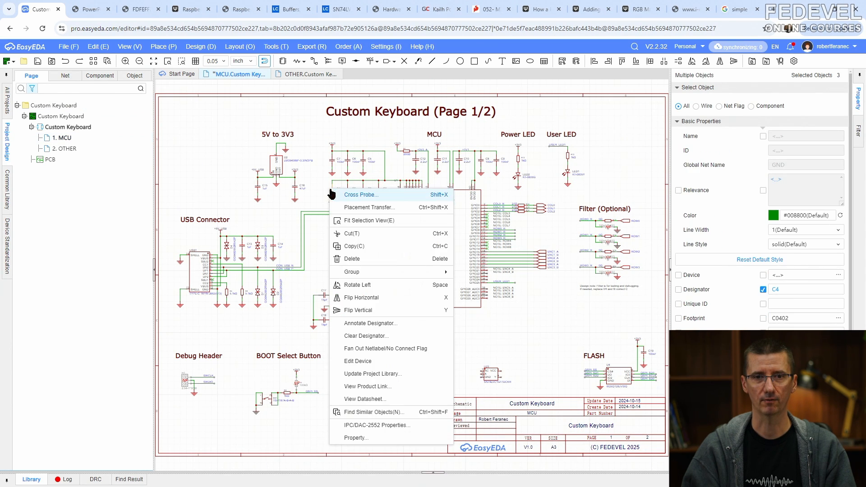
click(364, 247)
scroll(516, 380, up, 5)
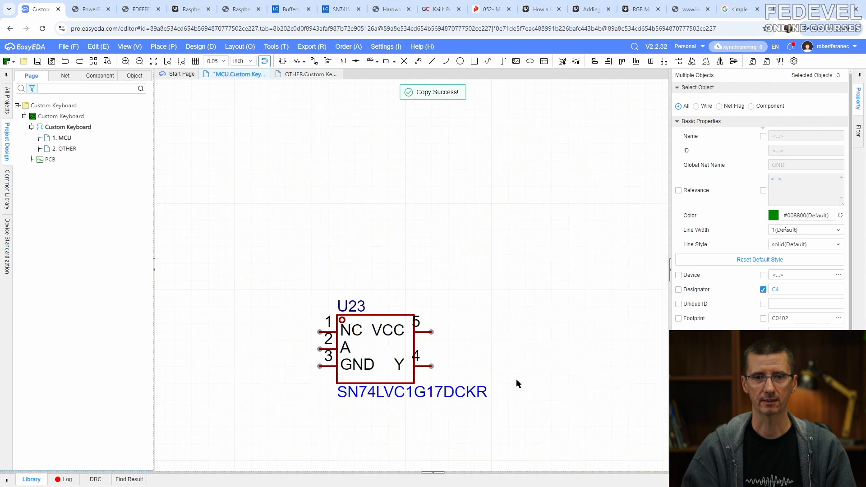
right_click(470, 206)
click(470, 208)
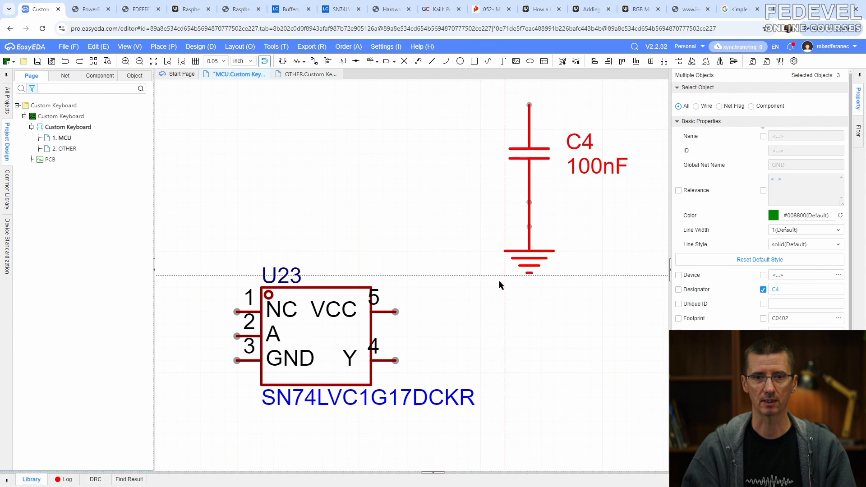
click(499, 311)
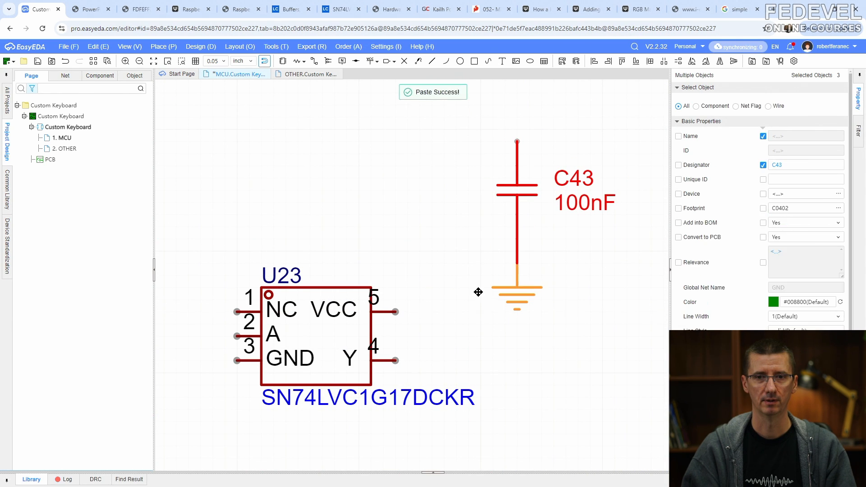
key(Escape)
- Wire the buffer's VCC pin 5 to the top of capacitor C43 and add a short wire stub above the junction
click(314, 61)
click(395, 311)
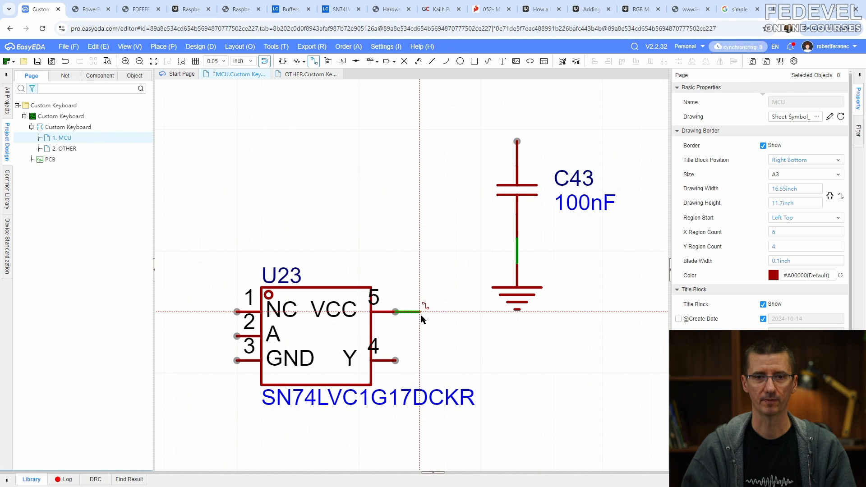
click(423, 118)
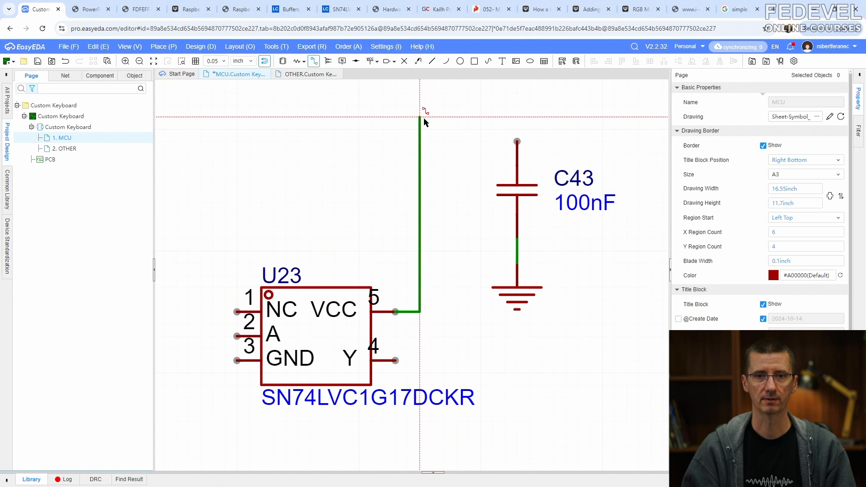
click(517, 141)
scroll(470, 157, down, 2)
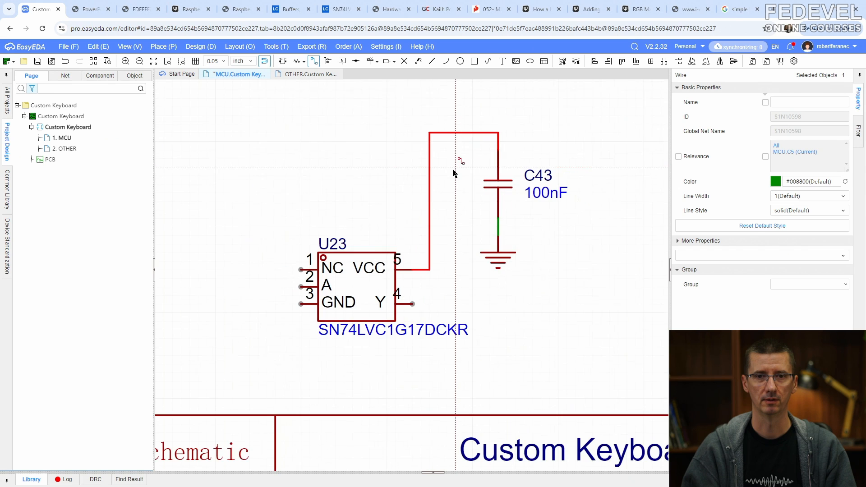
click(419, 117)
double_click(431, 116)
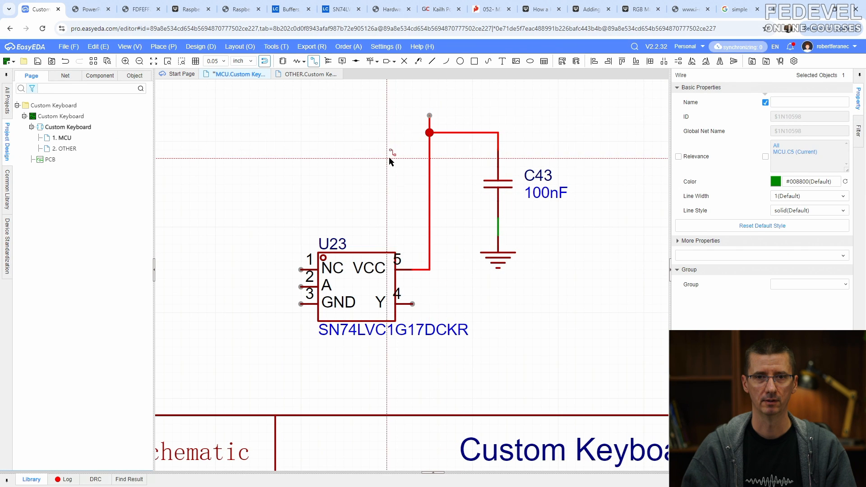
scroll(389, 158, down, 2)
right_click(389, 158)
- Copy the +5V_USB power flag from the USB Connector circuit onto the stub above the buffer's VCC wire
right_drag(350, 124, 461, 226)
scroll(461, 225, down, 4)
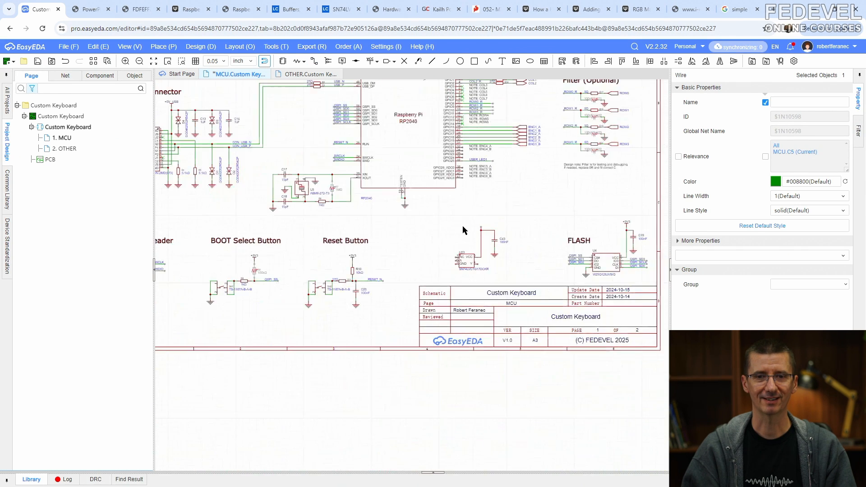
scroll(253, 154, up, 5)
click(253, 153)
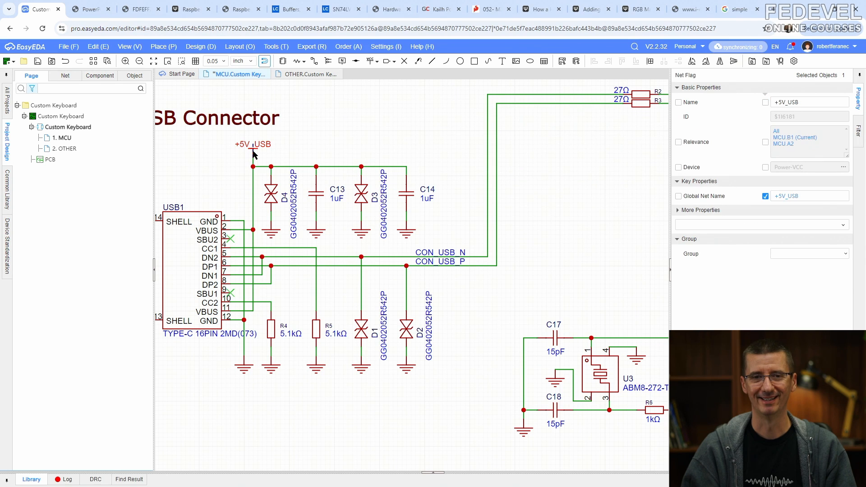
right_click(252, 154)
click(282, 207)
scroll(249, 143, down, 4)
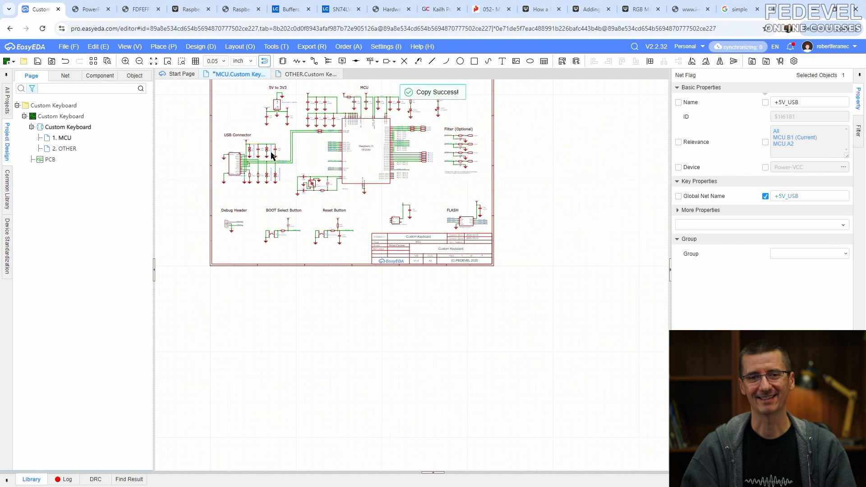
scroll(410, 196, up, 5)
right_click(410, 197)
click(419, 203)
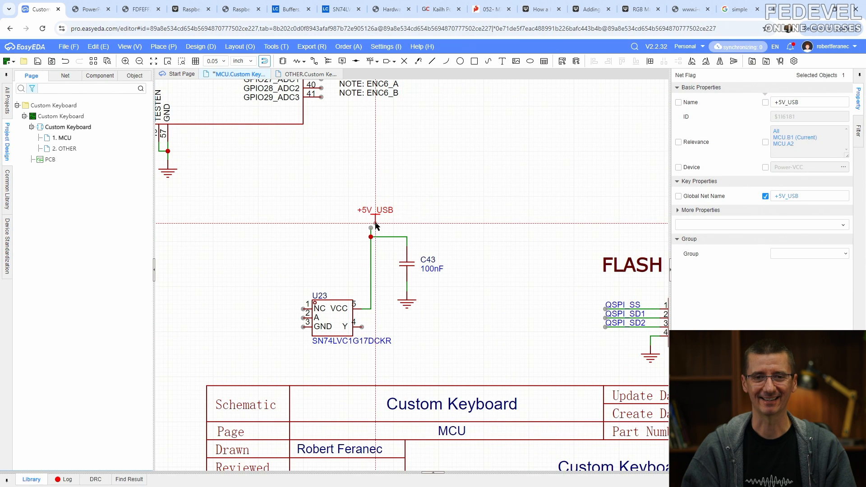
click(371, 228)
scroll(391, 291, up, 3)
- Move capacitor C43 and its ground symbol closer to the buffer's vertical VCC wire
click(430, 328)
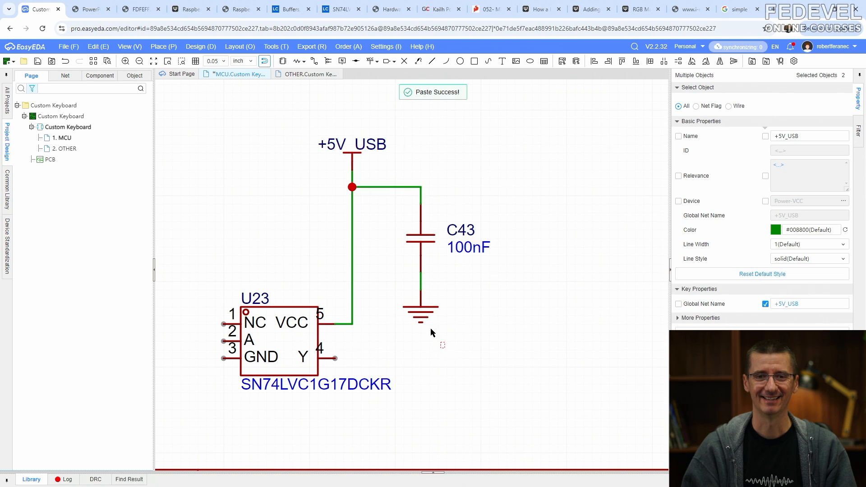
drag(445, 349, 383, 238)
click(304, 98)
- Draw a wire from the buffer's Y output pin 4 and attach an output net port to its end
click(314, 61)
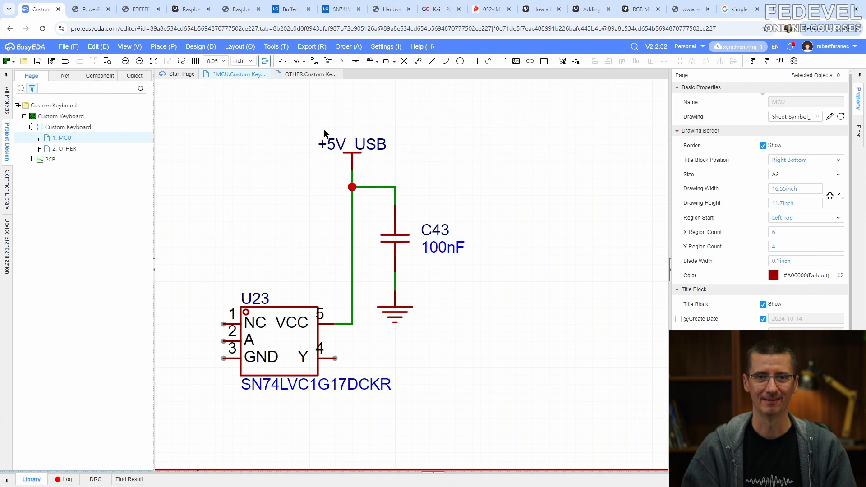
click(336, 359)
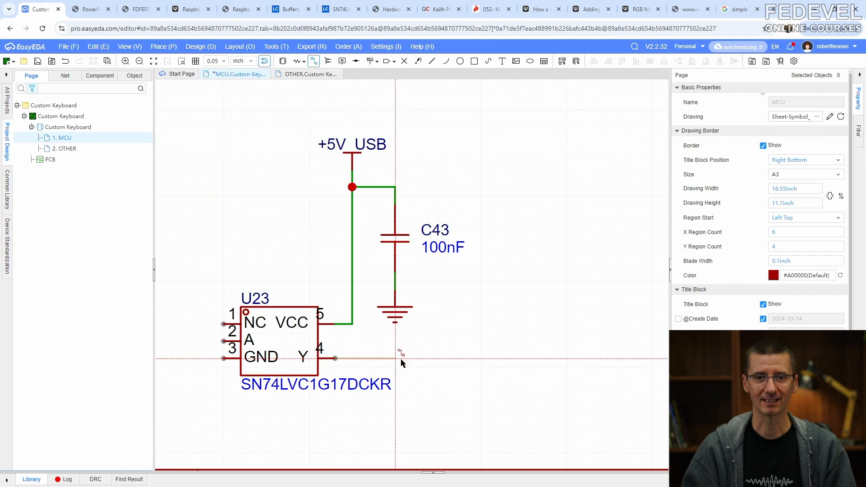
double_click(412, 359)
right_click(434, 333)
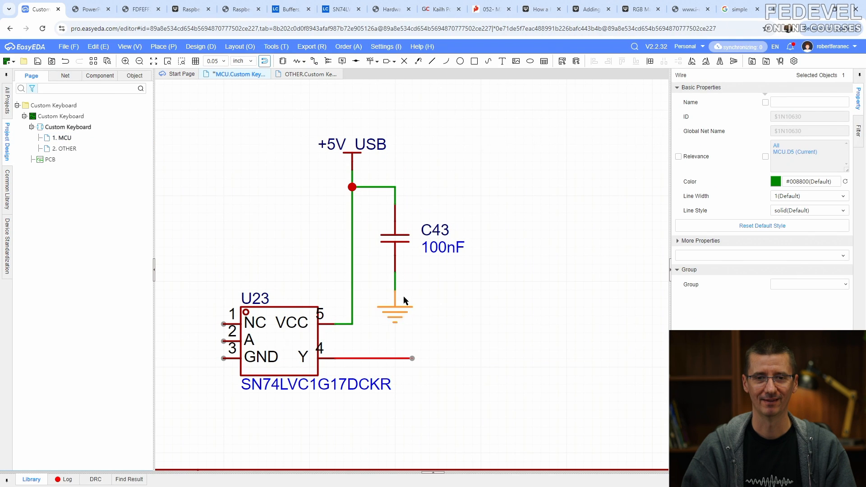
click(164, 47)
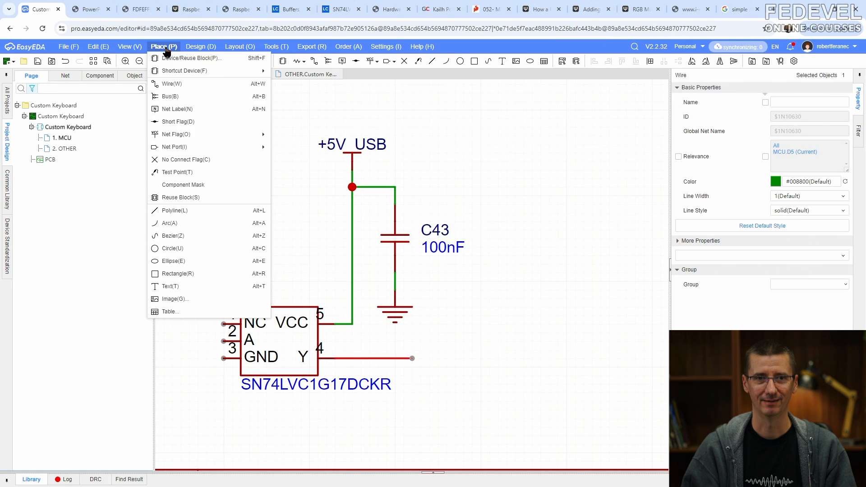
mouse_move(177, 147)
click(296, 163)
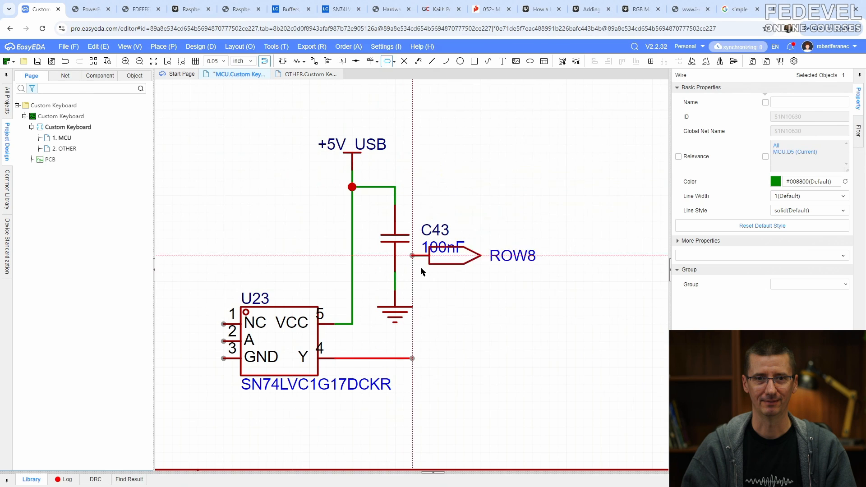
click(412, 359)
right_click(465, 329)
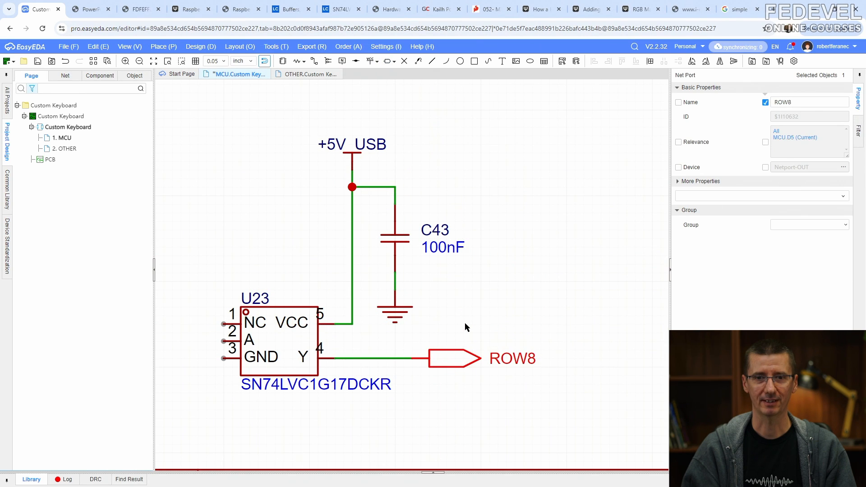
- Copy the name LED0_DIN from the LED chain's input port on the OTHER page and apply it to the buffer's output port
click(302, 75)
click(201, 336)
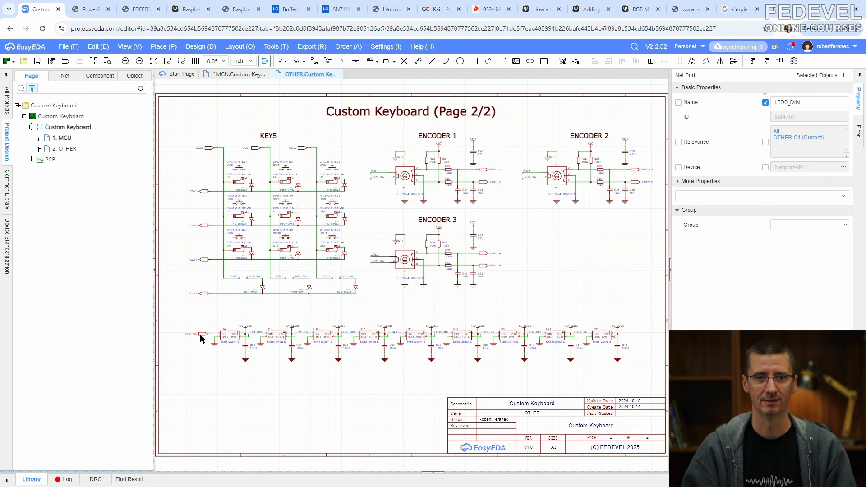
double_click(788, 102)
right_click(788, 102)
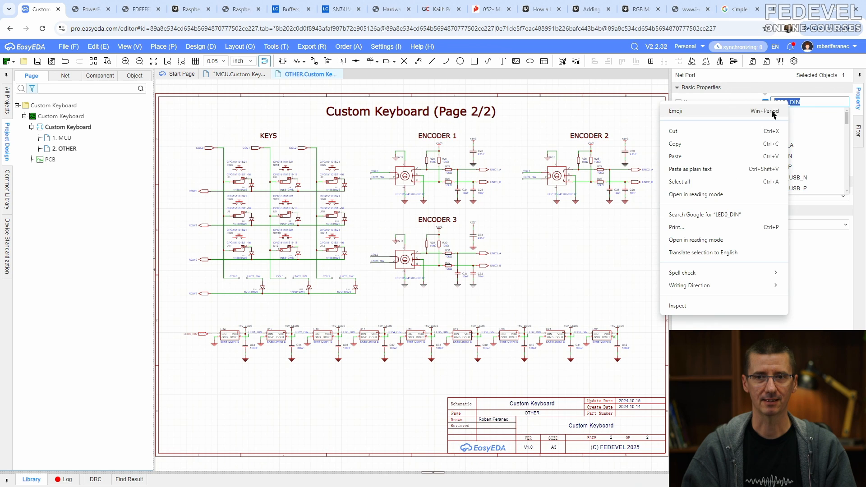
click(721, 145)
click(230, 75)
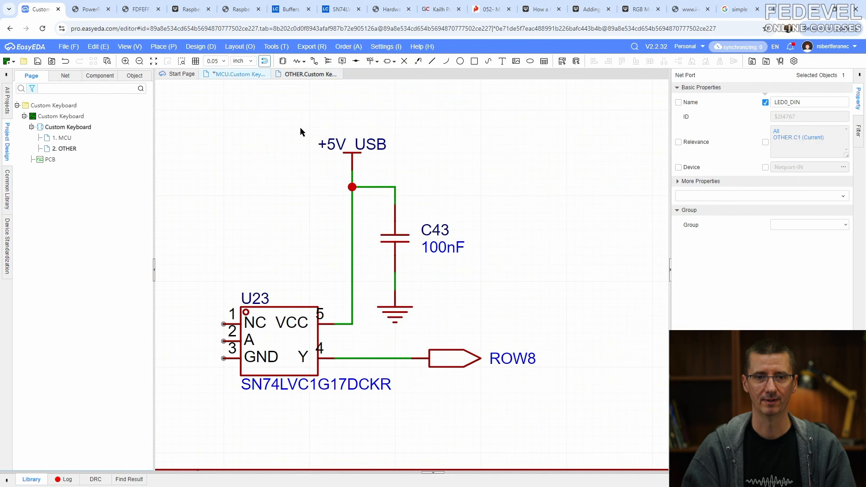
click(443, 358)
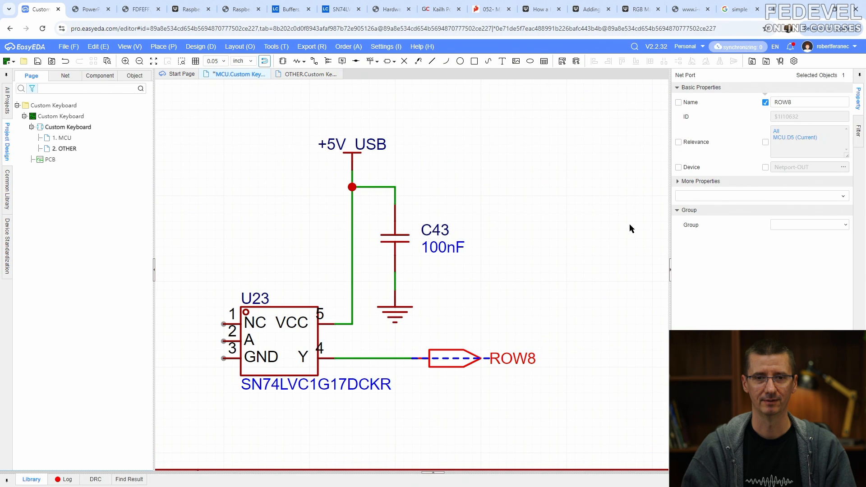
double_click(788, 101)
right_click(788, 102)
click(715, 157)
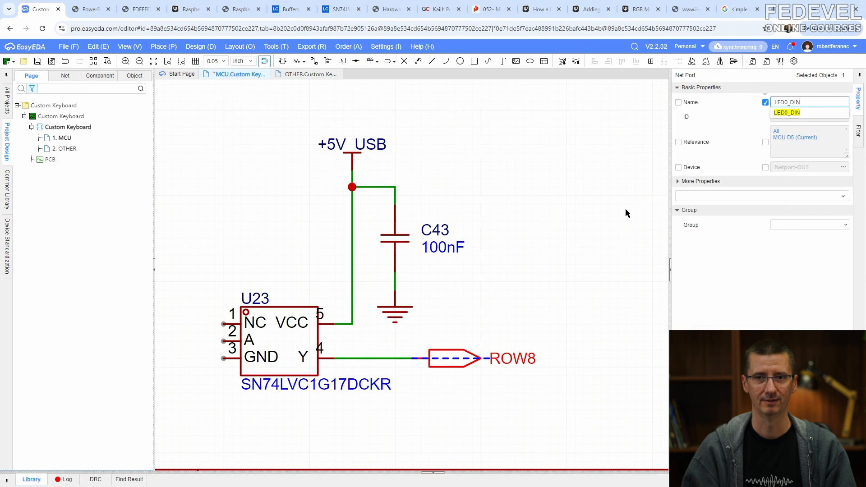
click(567, 236)
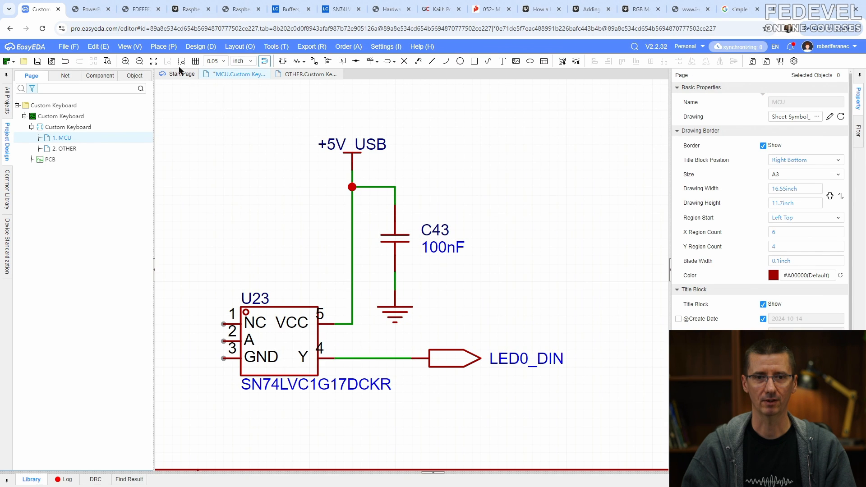
- Fit the entire MCU page in view and save the schematic with the buffer circuit
click(130, 46)
click(132, 83)
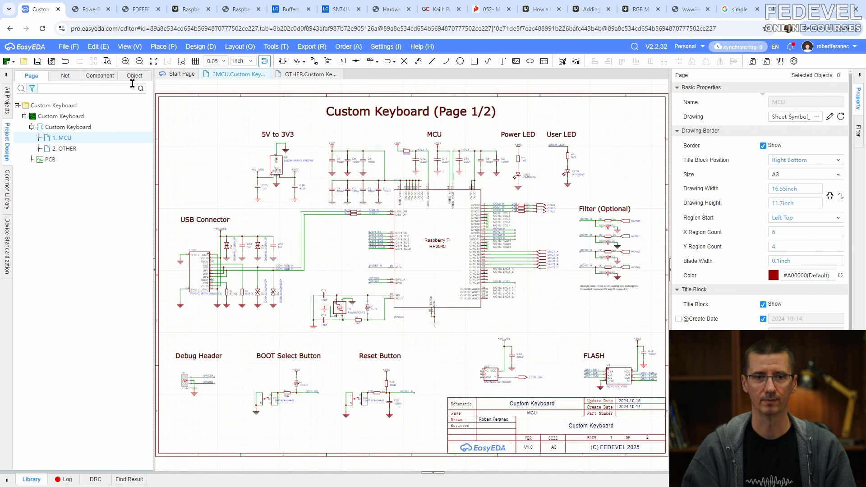
click(37, 63)
- Switch to the QMK WS2812 Driver documentation and read about LED chaining and the WS2812_DI_PIN setting
click(634, 9)
click(187, 376)
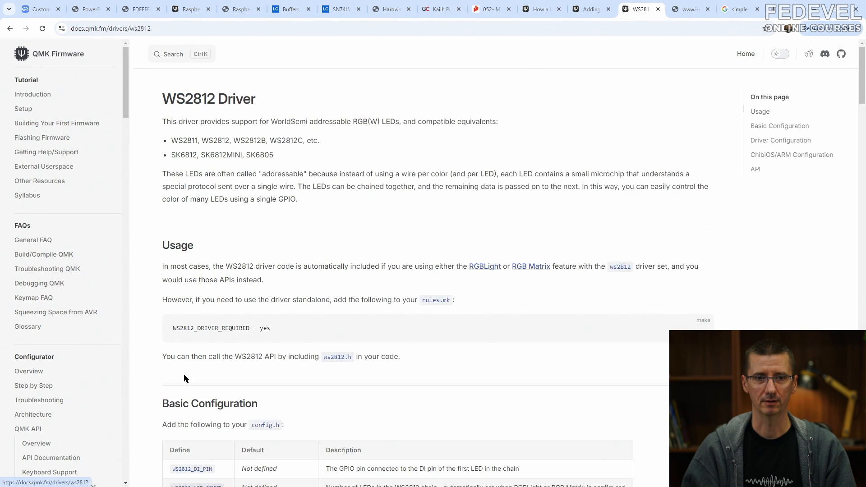
drag(298, 186, 301, 200)
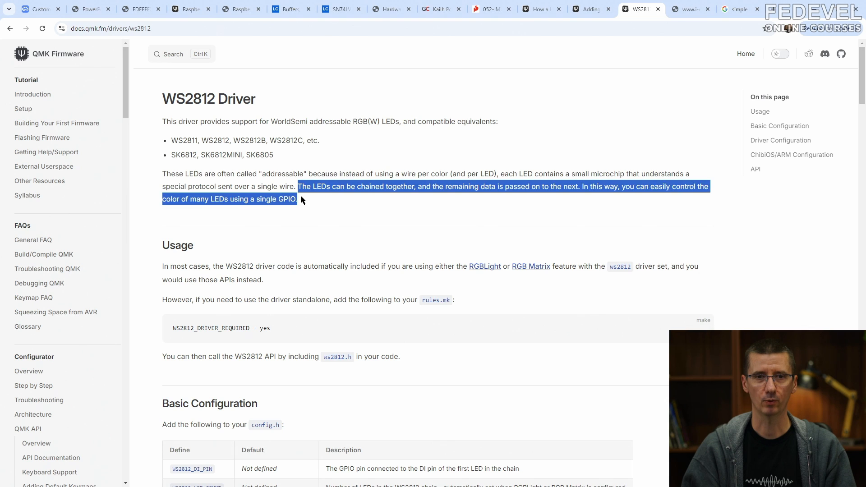
scroll(210, 258, down, 4)
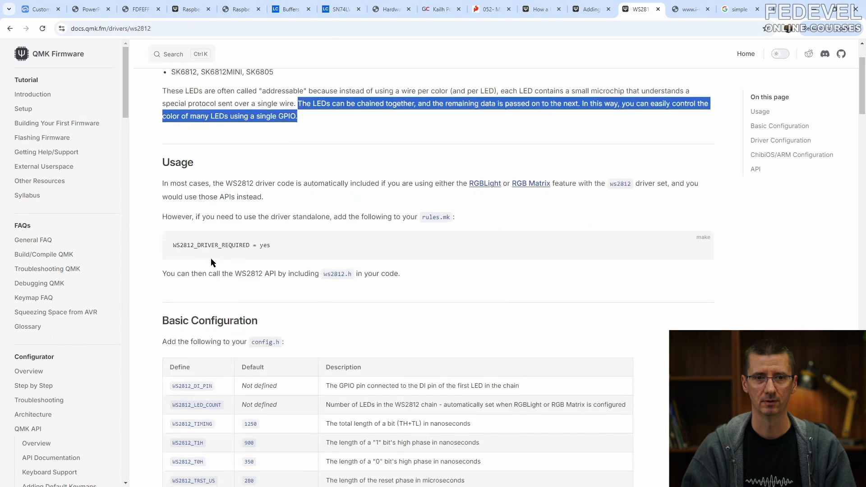
drag(173, 288, 204, 287)
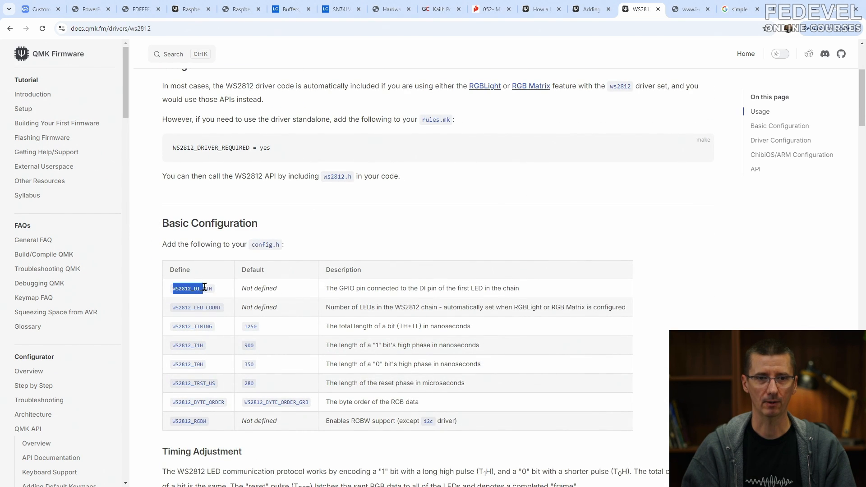
drag(327, 290, 525, 294)
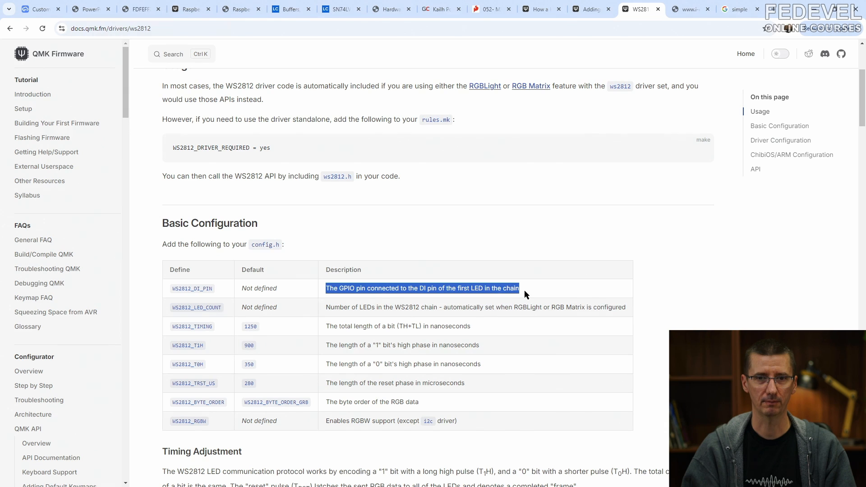
- Switch back to EasyEDA and draw a wire out from the RP2040's GPIO24 pin 36, ending level with the USER_LED1 wire
click(39, 15)
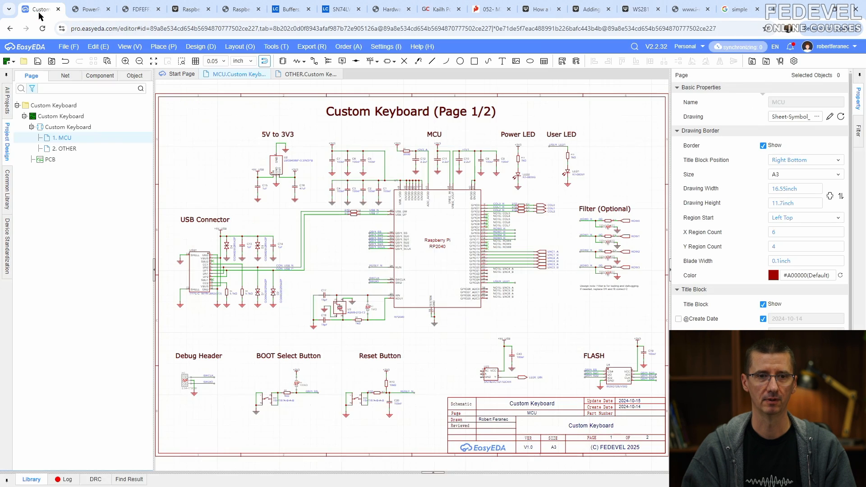
scroll(535, 278, up, 5)
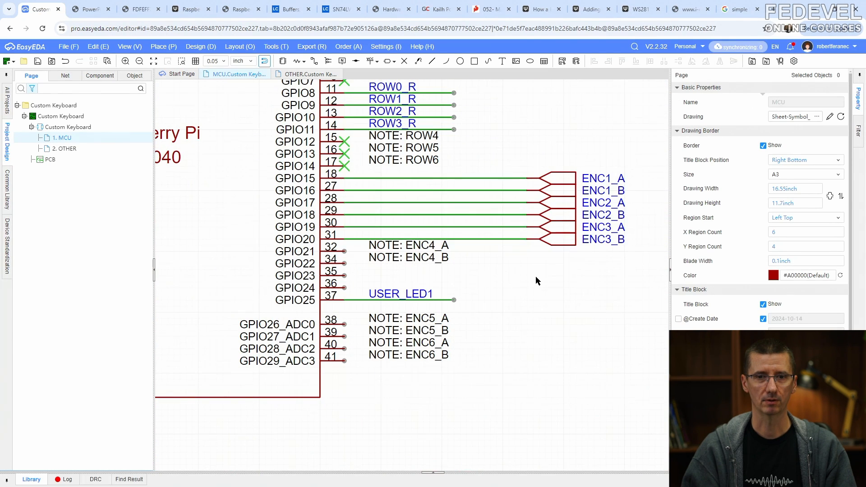
click(316, 62)
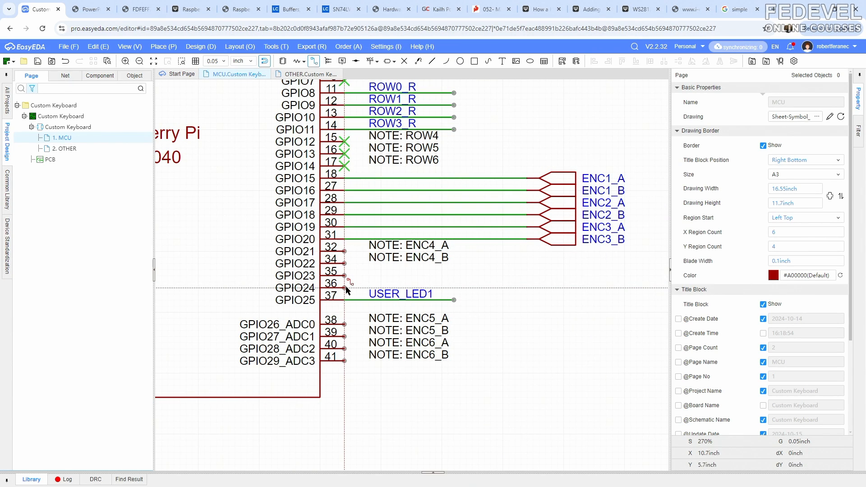
click(454, 287)
right_click(464, 282)
right_click(472, 276)
right_drag(504, 143, 475, 241)
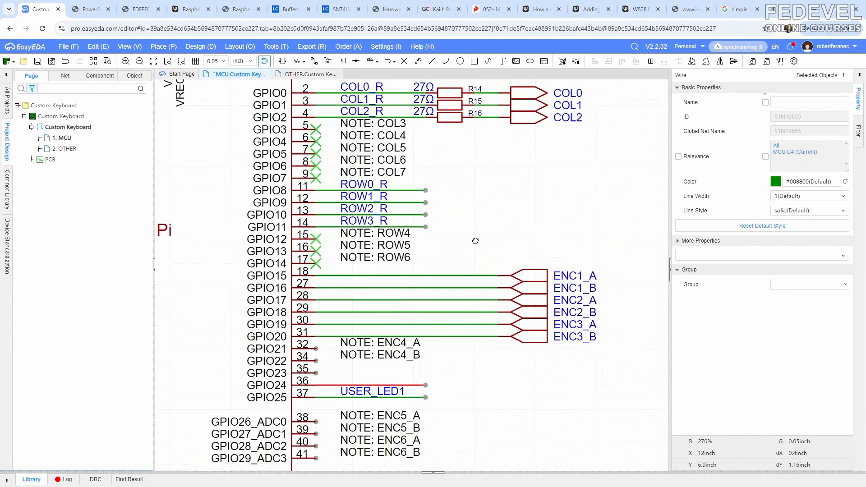
- Copy the 27Ω resistor from the COL2 line and place the copy at the end of the GPIO24 wire
right_click(453, 131)
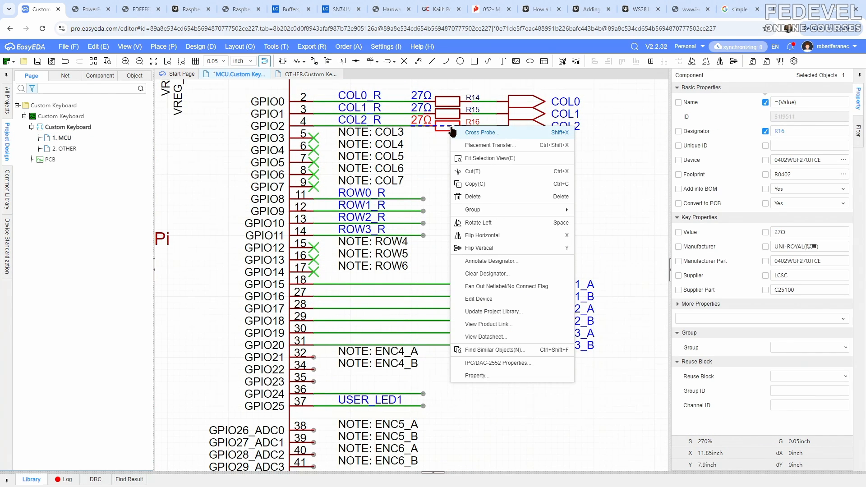
click(468, 184)
right_click(466, 185)
click(472, 190)
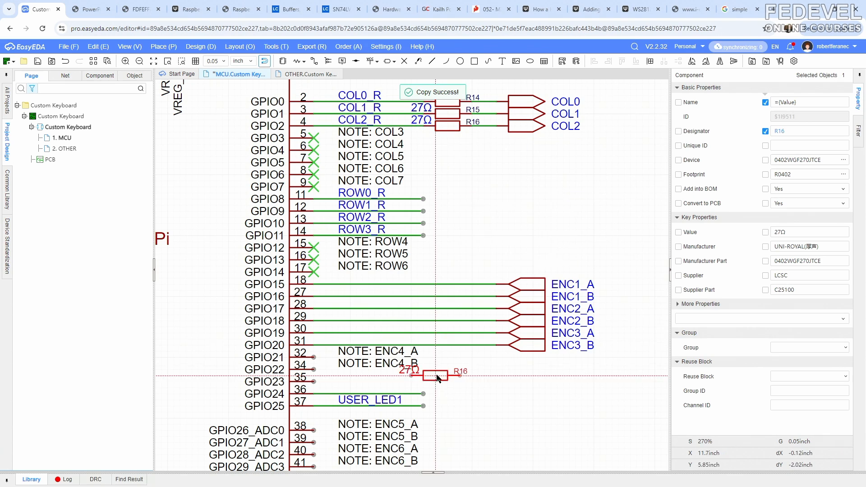
click(447, 393)
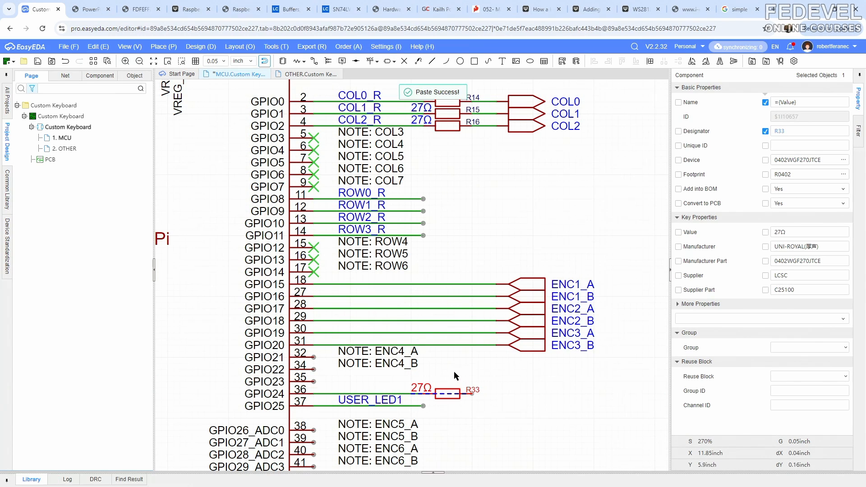
- Draw a horizontal wire from the free end of the GPIO24 series resistor, extending past the encoder ports
click(314, 61)
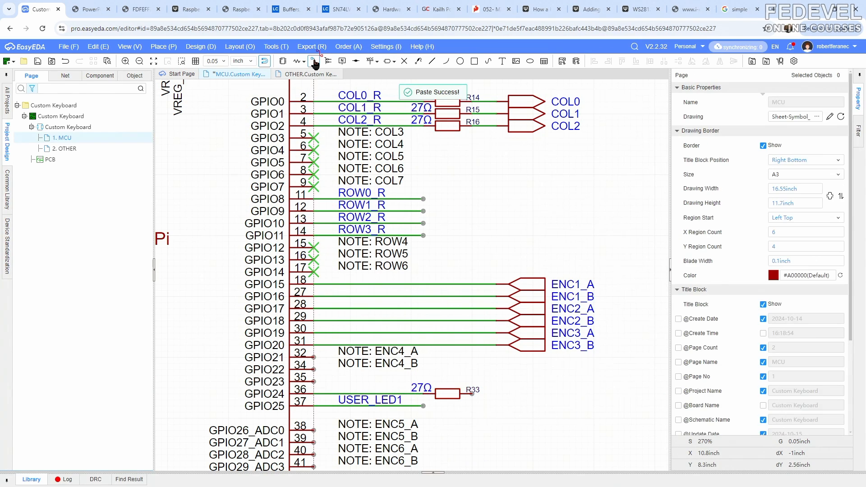
click(473, 394)
click(574, 398)
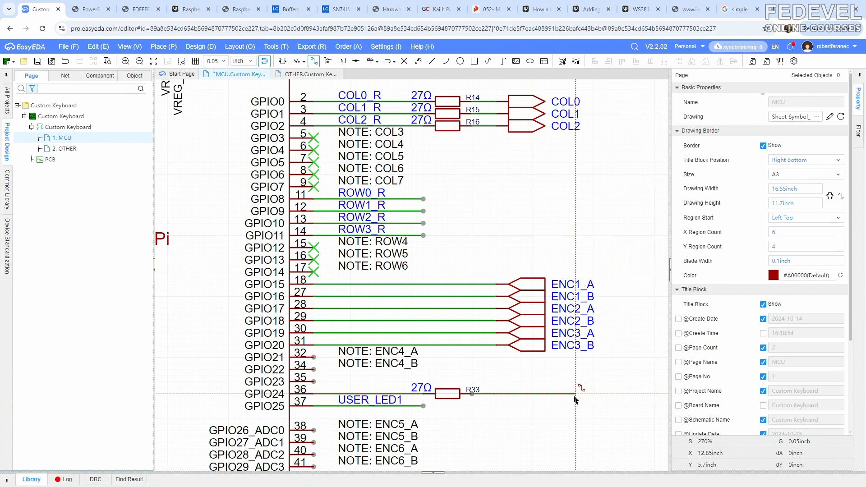
key(Escape)
key(Escape)
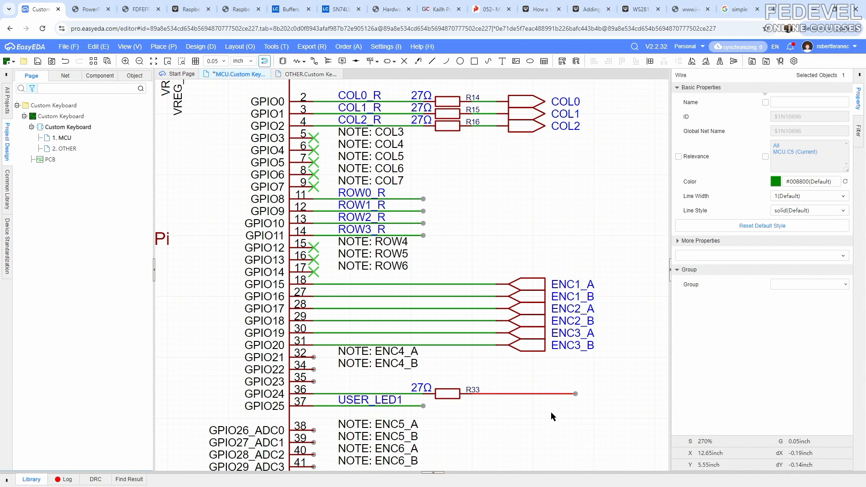
- Place a net label on the wire between GPIO24 and its resistor and name it LED0_RES
click(342, 61)
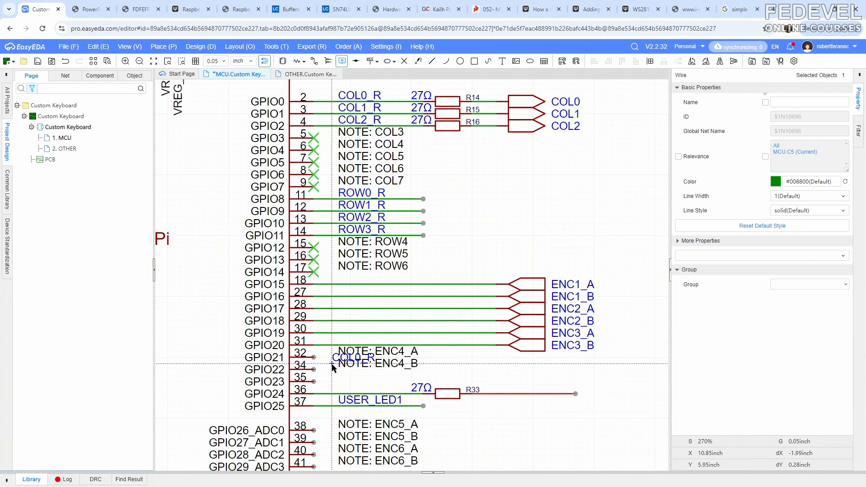
click(337, 394)
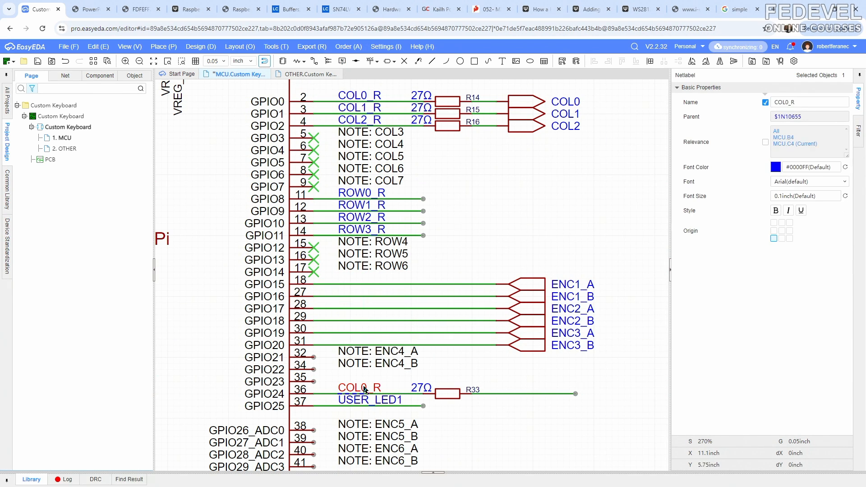
click(829, 102)
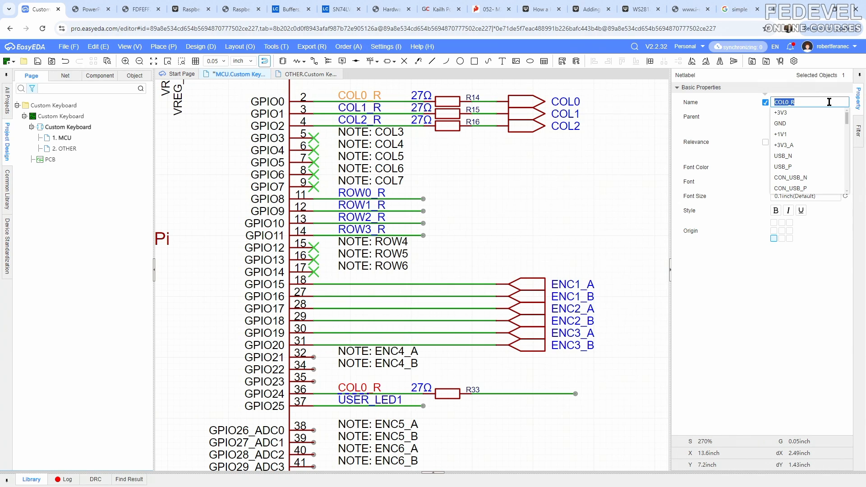
text(LED0)
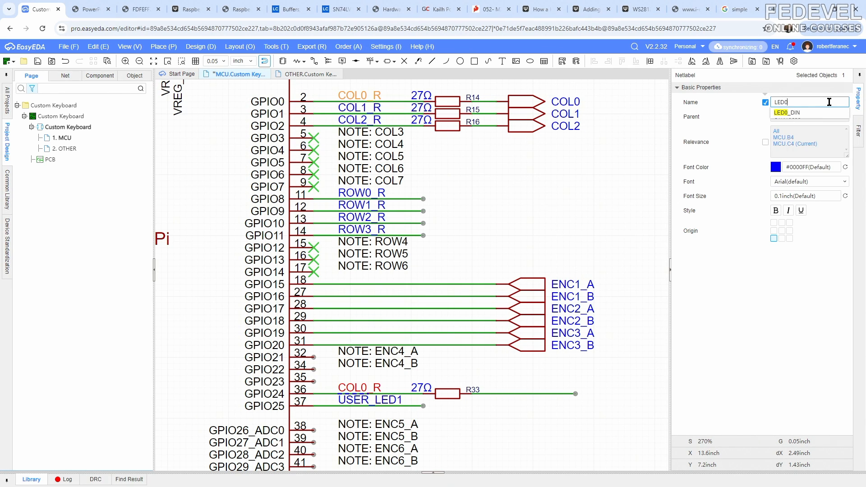
text(_RES)
key(Return)
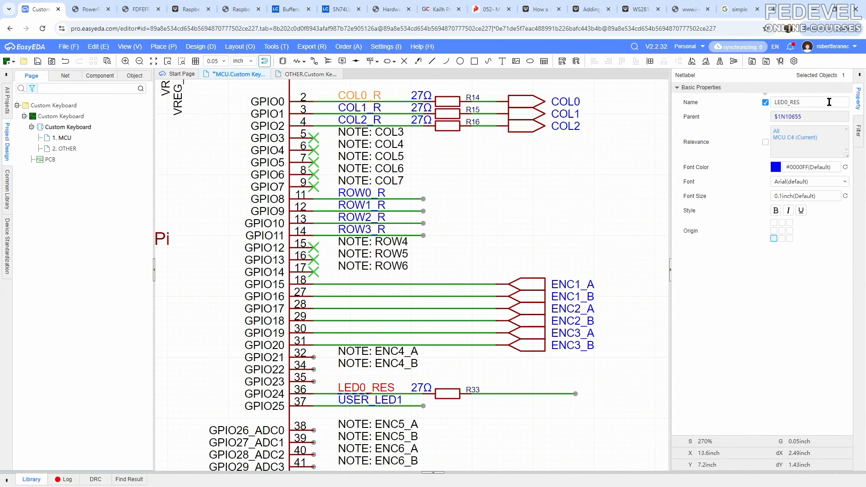
- Place a net label on the wire after the GPIO24 resistor and name it LED0_BUF
click(345, 64)
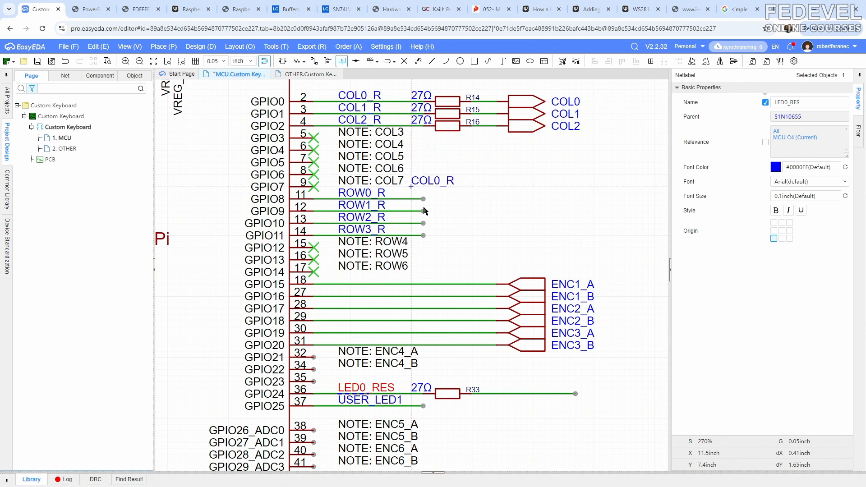
click(516, 395)
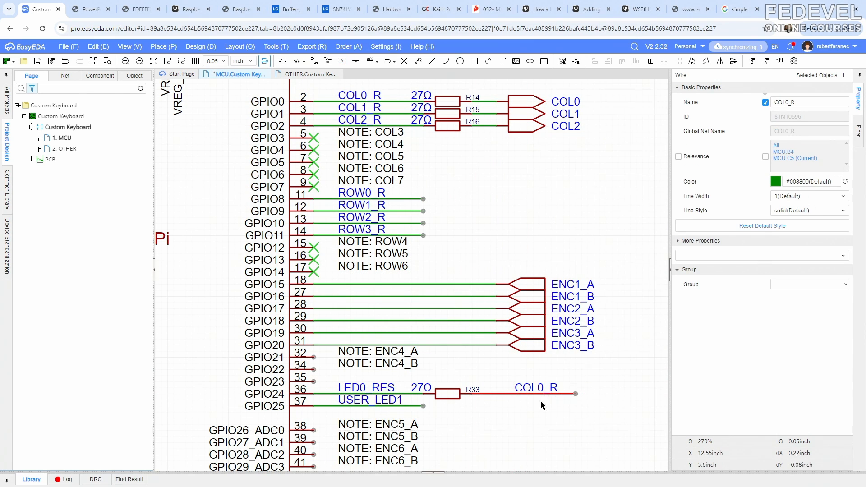
click(523, 389)
click(821, 103)
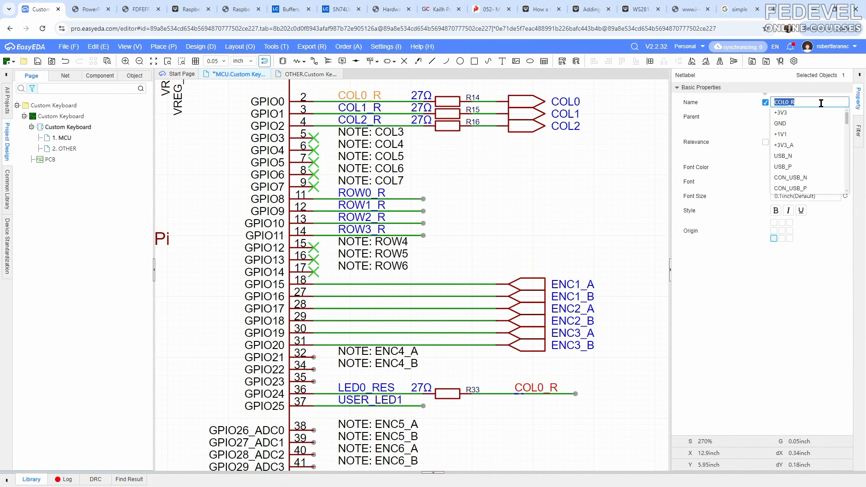
text(LED0)
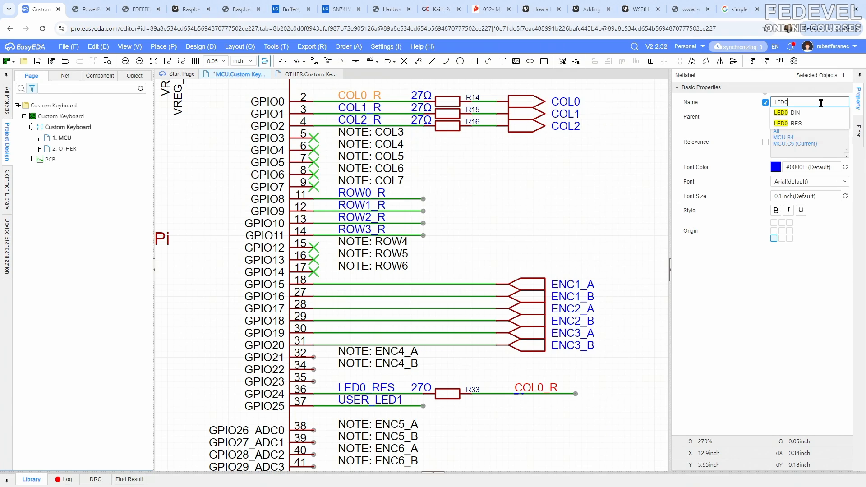
text(_BUF)
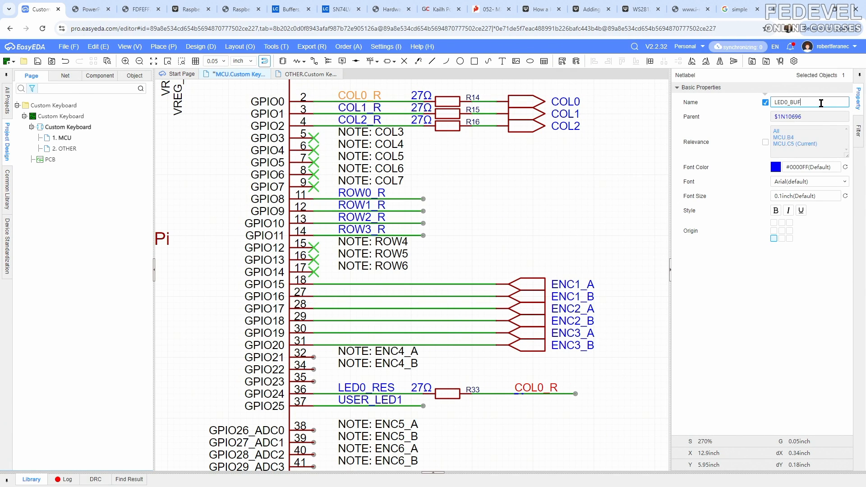
key(Return)
click(556, 227)
- Copy the LED0_BUF net label and place the copy beside the input pins of buffer U23
click(535, 387)
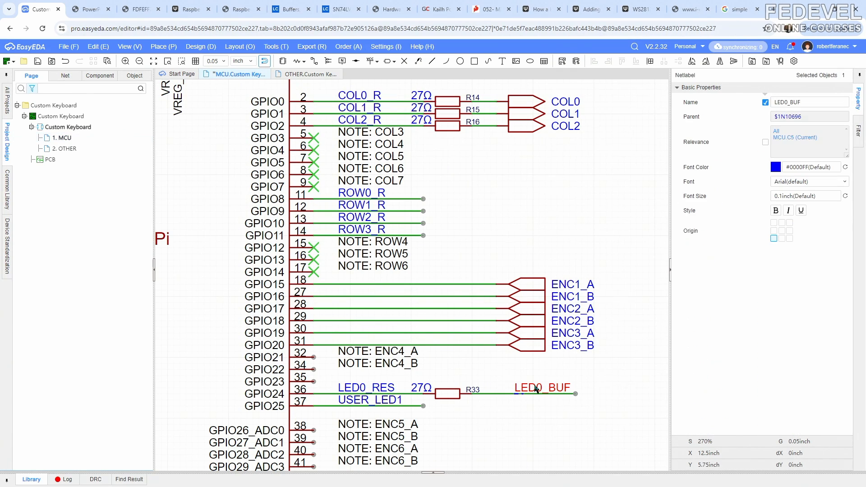
right_click(535, 387)
click(564, 289)
scroll(527, 186, down, 7)
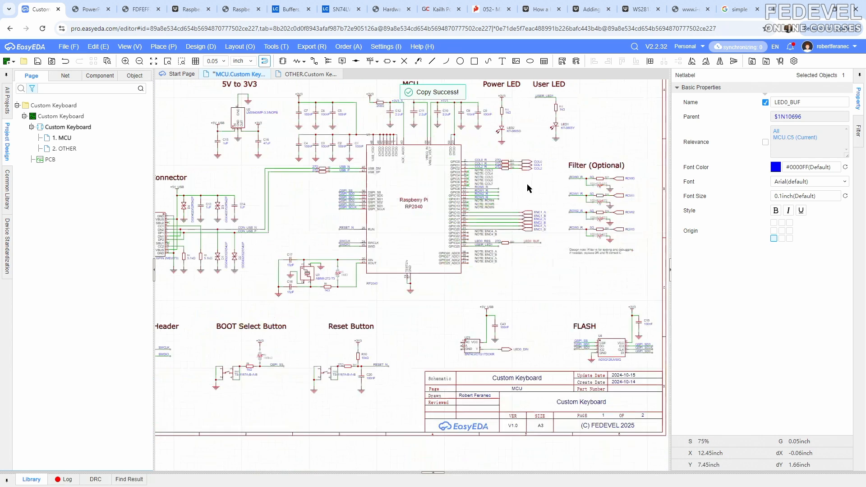
scroll(458, 351, up, 3)
right_click(415, 324)
click(417, 325)
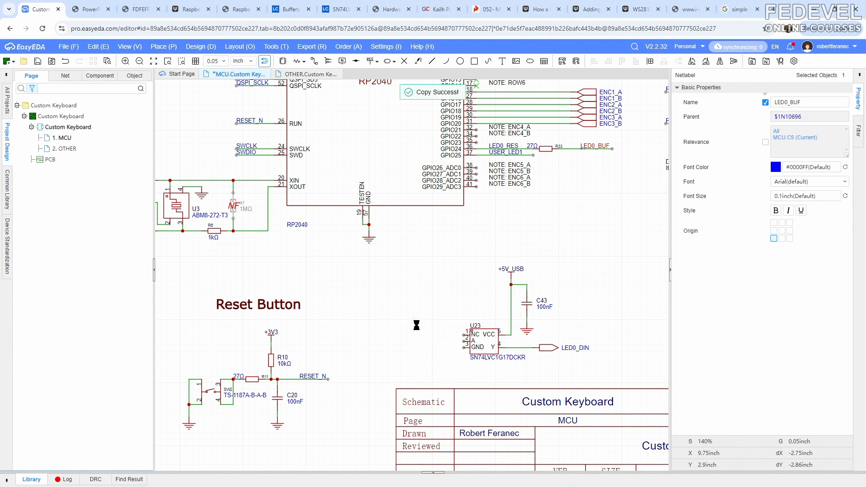
click(406, 338)
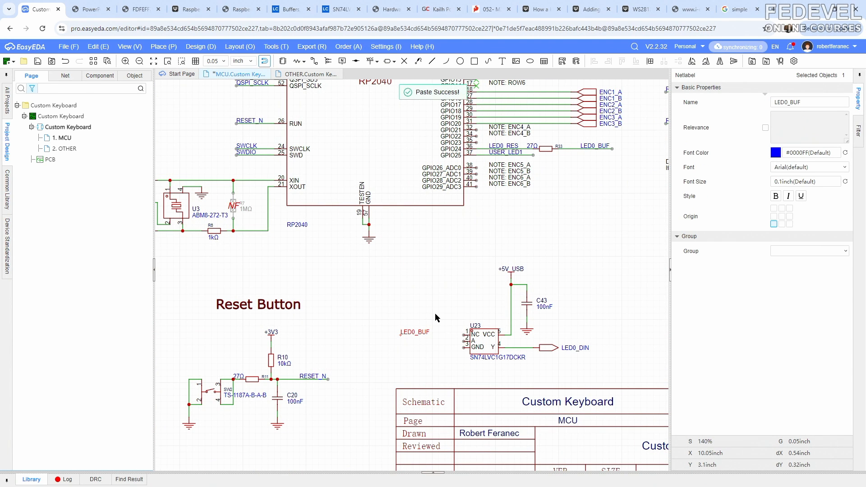
- Wire pin 1 (NC) and pin 2 (A) of buffer U23 together
scroll(435, 317, up, 3)
click(314, 61)
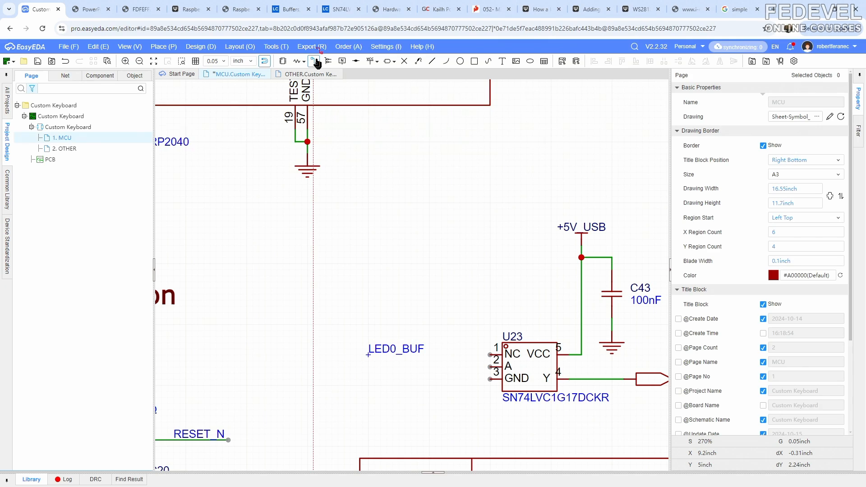
scroll(469, 374, up, 3)
click(512, 338)
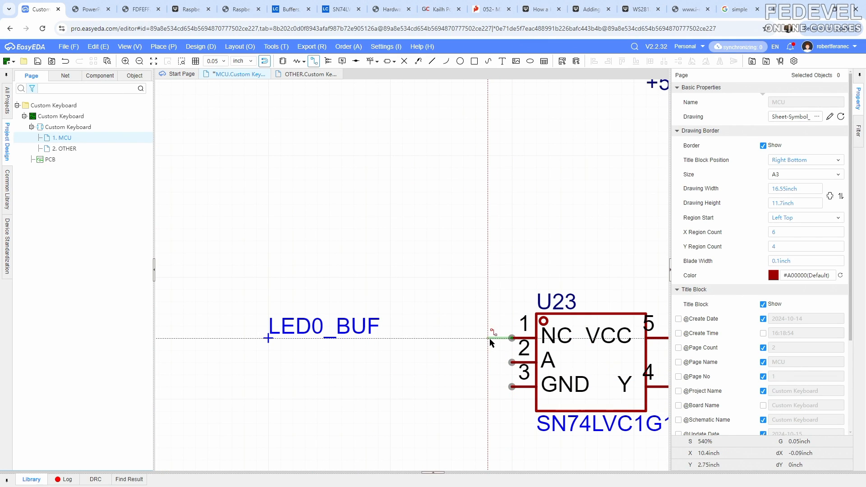
click(488, 338)
click(488, 362)
click(512, 363)
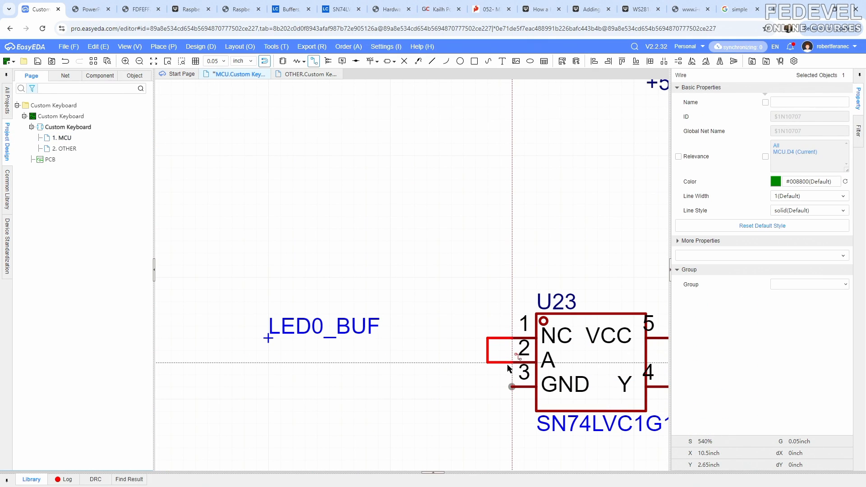
- Extend a wire from the U23 pin 1–2 connection out below the LED0_BUF label, and move the label onto it
click(488, 363)
click(272, 364)
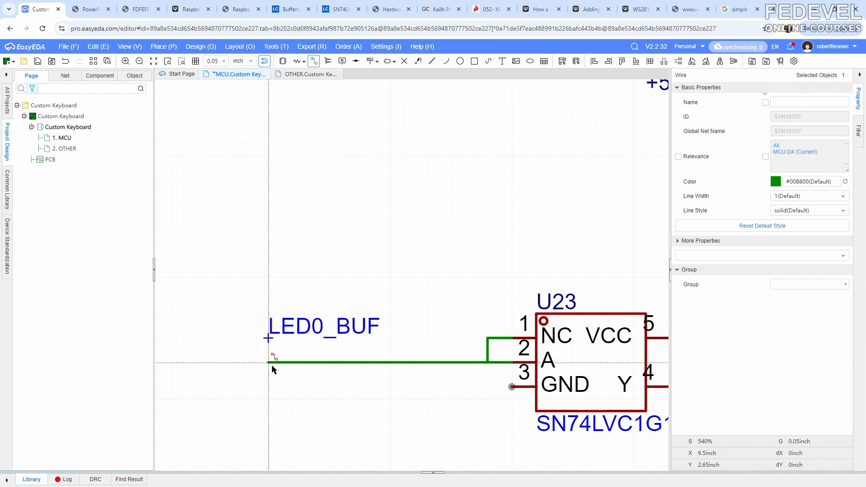
right_click(271, 365)
key(Escape)
drag(300, 322, 304, 348)
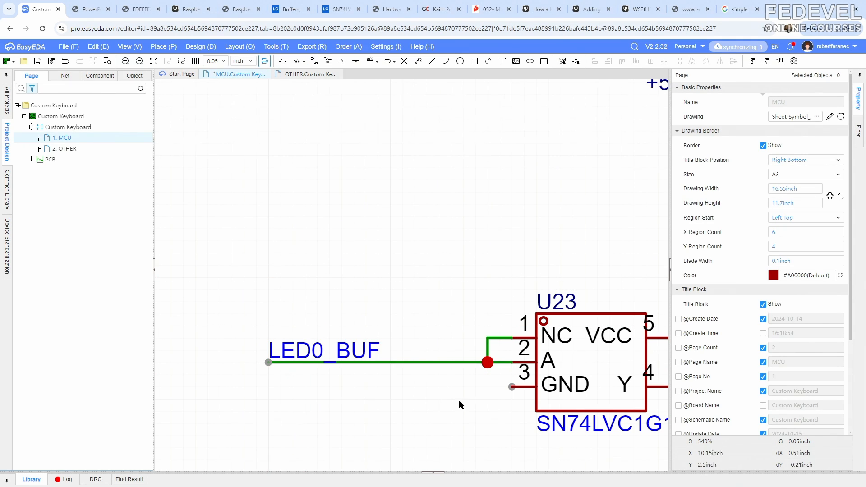
- Draw a short wire from U23's GND pin 3 outward and down
click(314, 61)
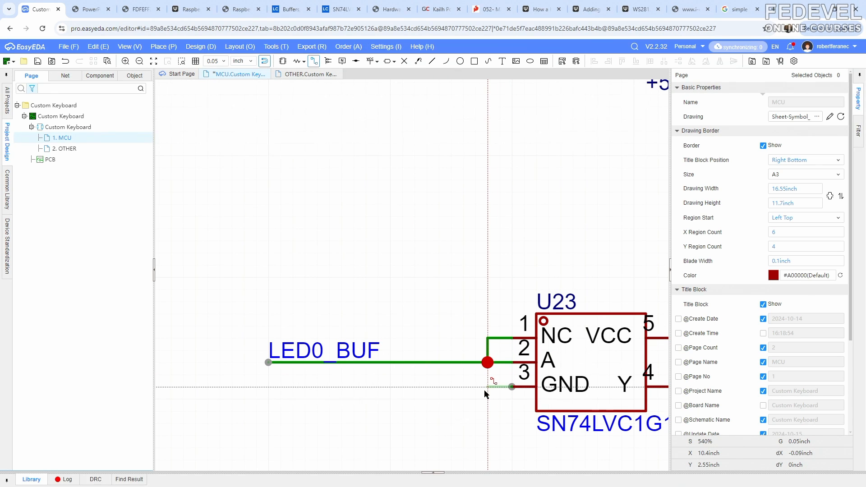
double_click(486, 412)
scroll(364, 265, down, 4)
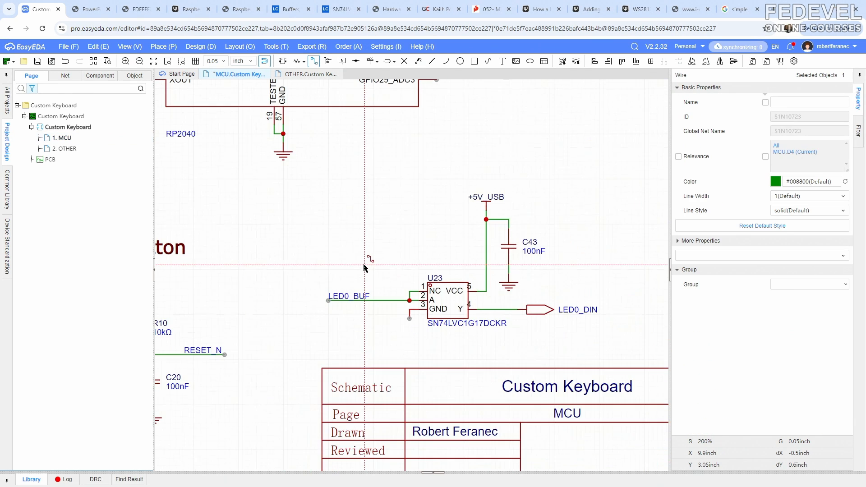
key(Escape)
- Copy the GND symbol under C43 and attach the copy to the end of U23's pin 3 wire
click(506, 288)
right_click(509, 291)
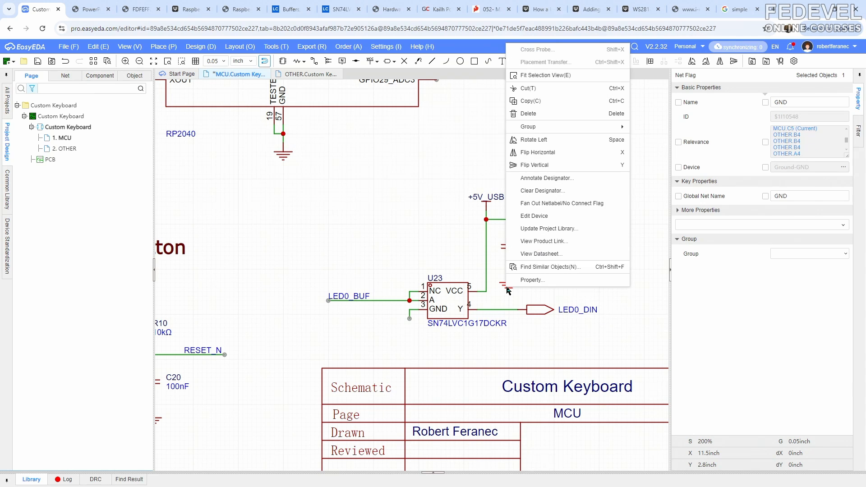
click(526, 102)
right_click(364, 325)
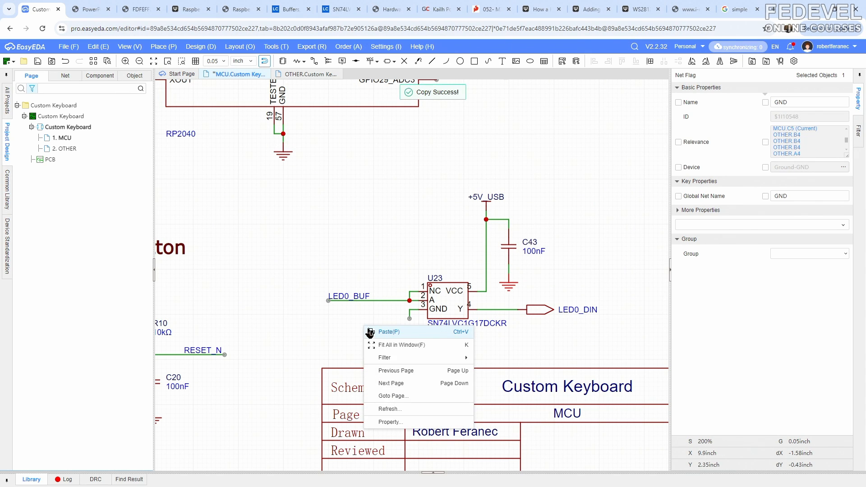
click(371, 332)
scroll(388, 338, up, 3)
click(428, 302)
scroll(333, 343, down, 4)
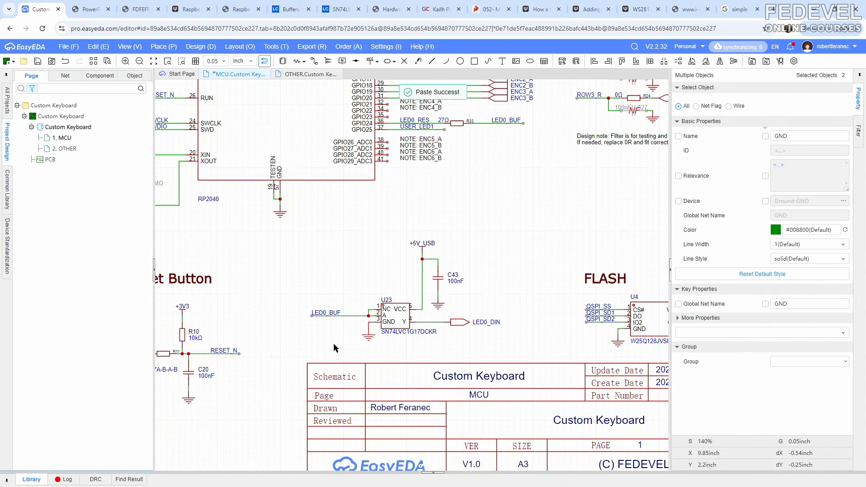
- Copy the FLASH section heading and place the copy above the LED0_BUF wire of the buffer circuit
click(594, 280)
right_click(594, 280)
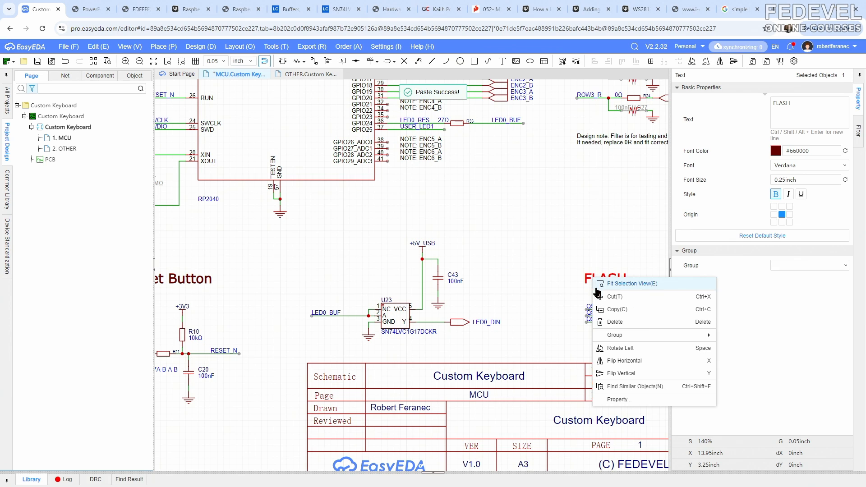
click(601, 310)
right_click(337, 253)
click(346, 262)
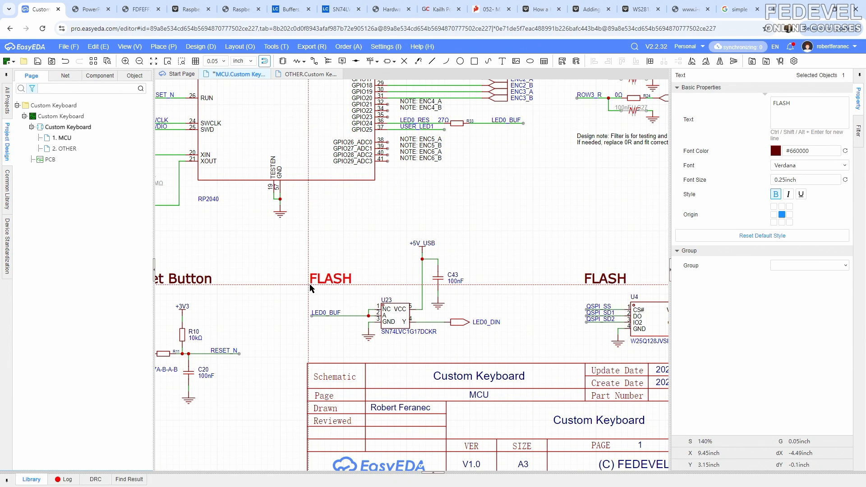
click(312, 288)
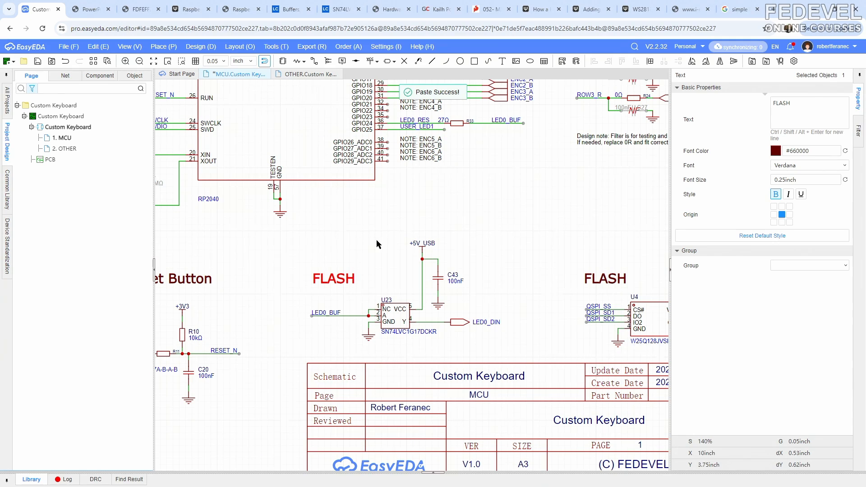
- Change the copied heading's text to Level Translator and shift it into line above the buffer circuit
double_click(816, 103)
text(Level Translator)
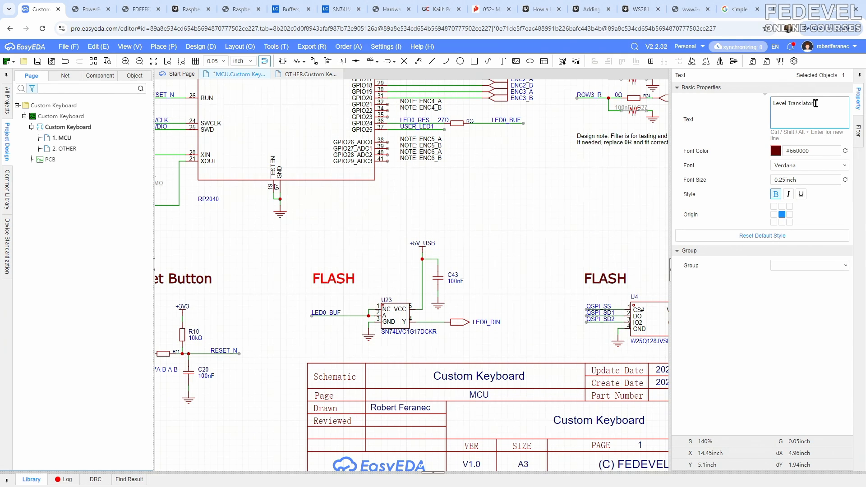
key(Return)
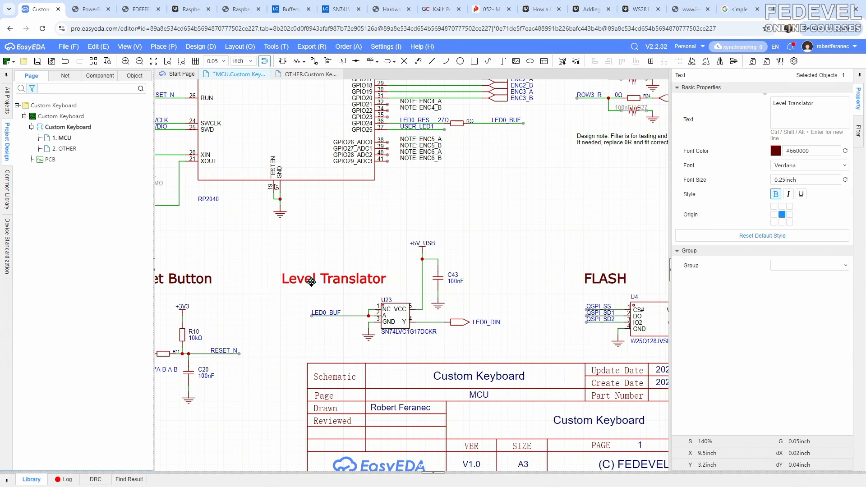
drag(306, 280, 331, 282)
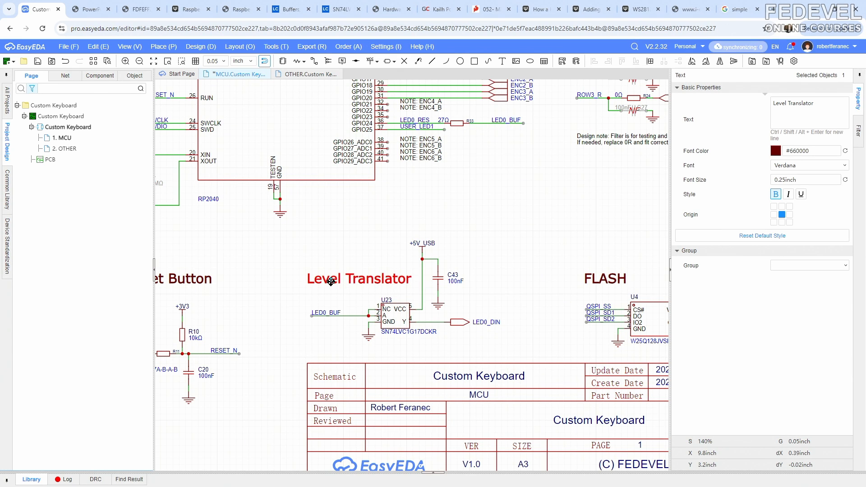
- Deselect the Level Translator title and save the MCU schematic page
scroll(331, 281, up, 2)
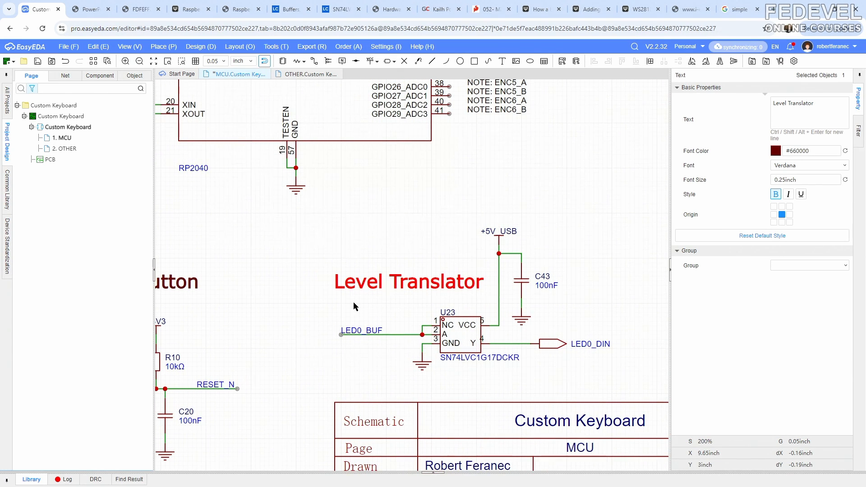
click(352, 206)
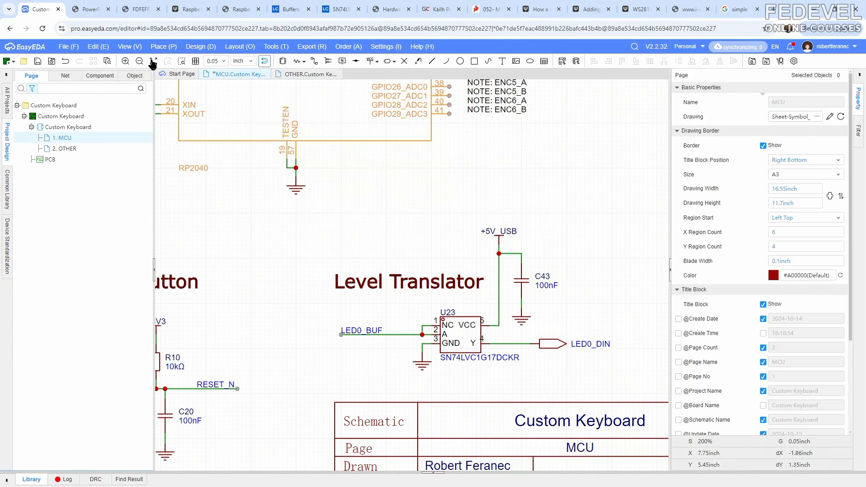
click(130, 47)
click(135, 85)
click(37, 62)
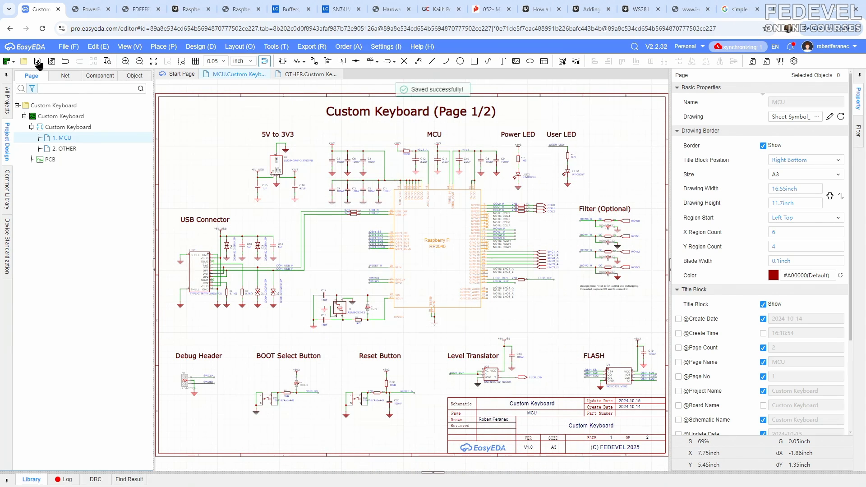
- Copy the +5V_LEDS power flag above capacitor C34 on the OTHER schematic page
click(300, 76)
scroll(238, 331, up, 4)
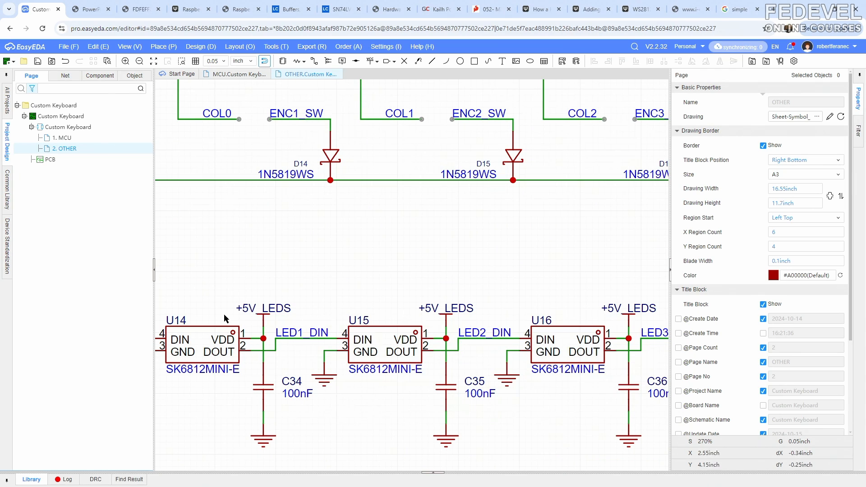
right_click(264, 319)
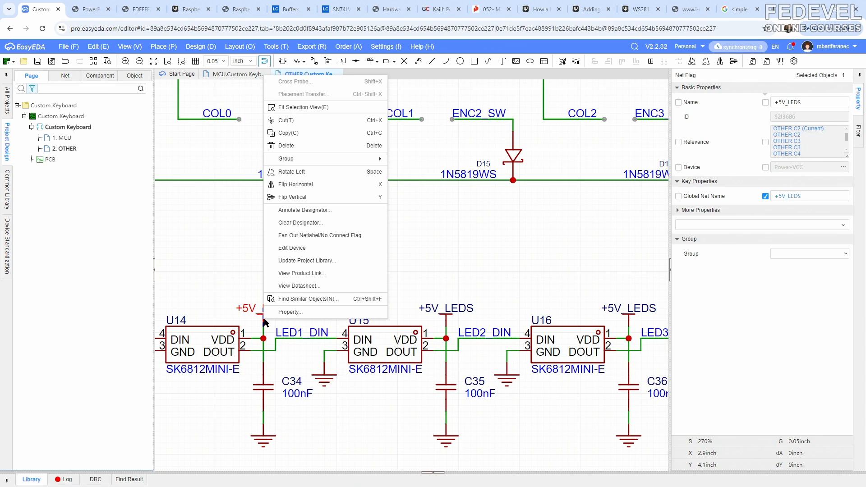
click(302, 133)
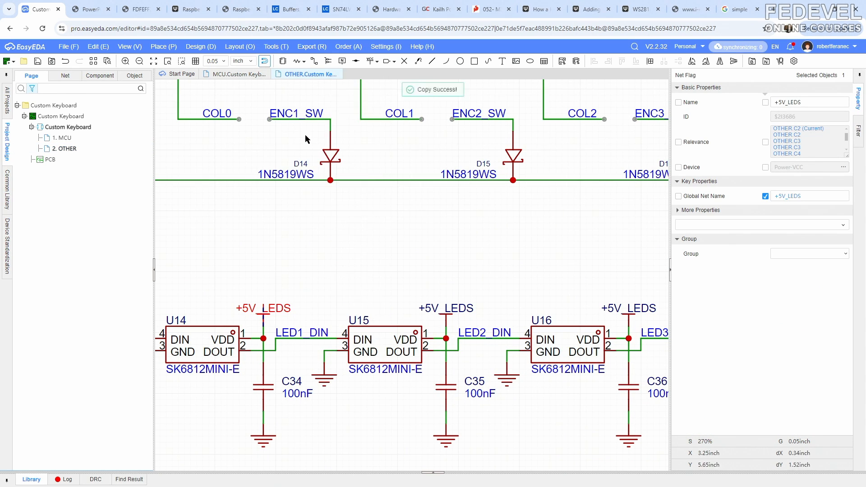
click(245, 226)
click(130, 46)
click(135, 86)
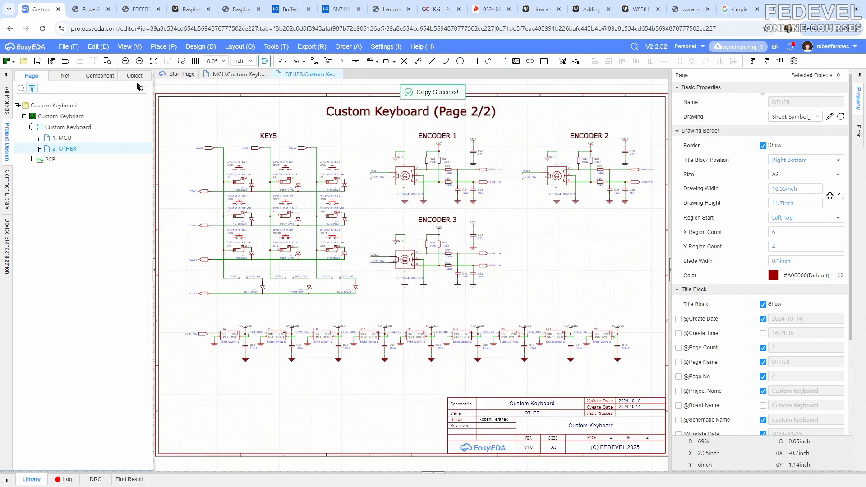
- Paste the +5V_LEDS power flag on the MCU page, in the empty area beside the 5V to 3V3 circuit
click(225, 75)
right_click(199, 136)
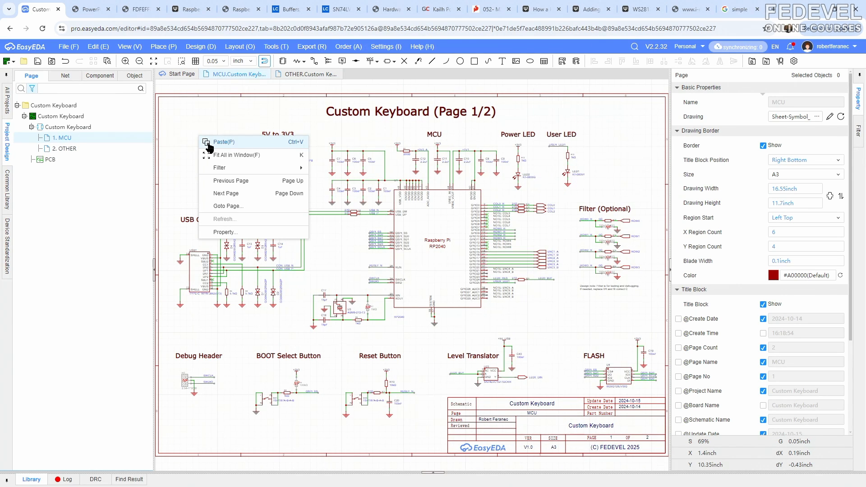
click(206, 141)
scroll(188, 144, up, 6)
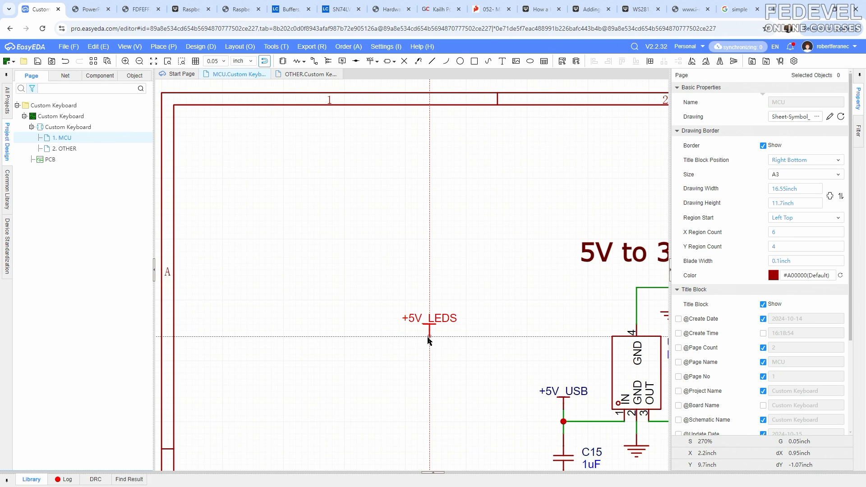
click(428, 338)
- Copy the +5V_USB power flag from the USB Connector circuit
scroll(332, 264, down, 4)
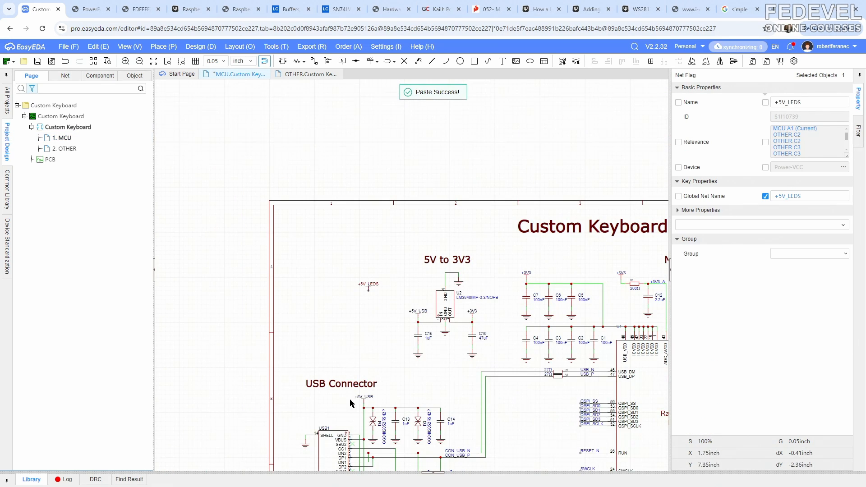
scroll(356, 406, up, 4)
click(374, 390)
right_click(373, 390)
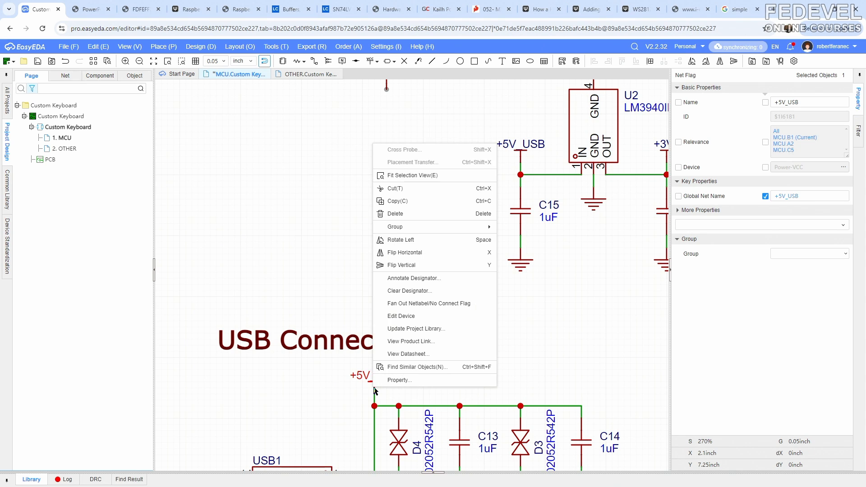
click(388, 201)
- Paste the +5V_USB power flag to the left of the new +5V_LEDS flag, level with it
scroll(423, 283, down, 4)
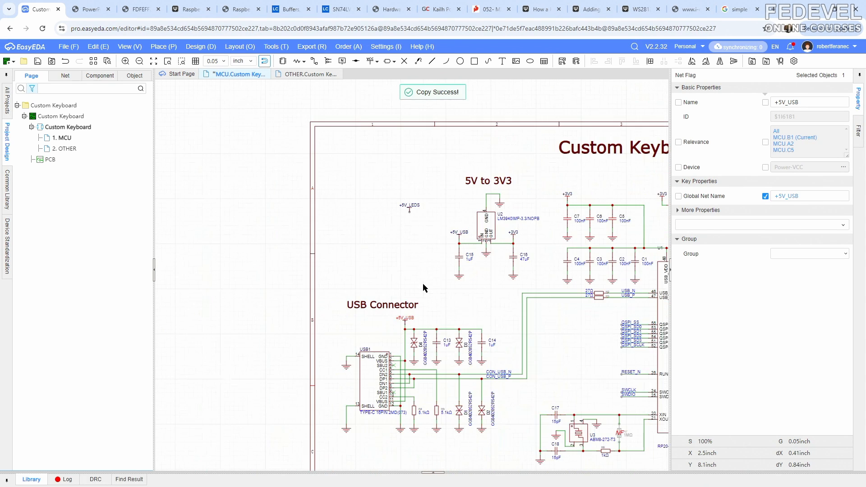
scroll(370, 195, up, 3)
right_click(369, 191)
key(ctrl+v)
scroll(395, 214, up, 2)
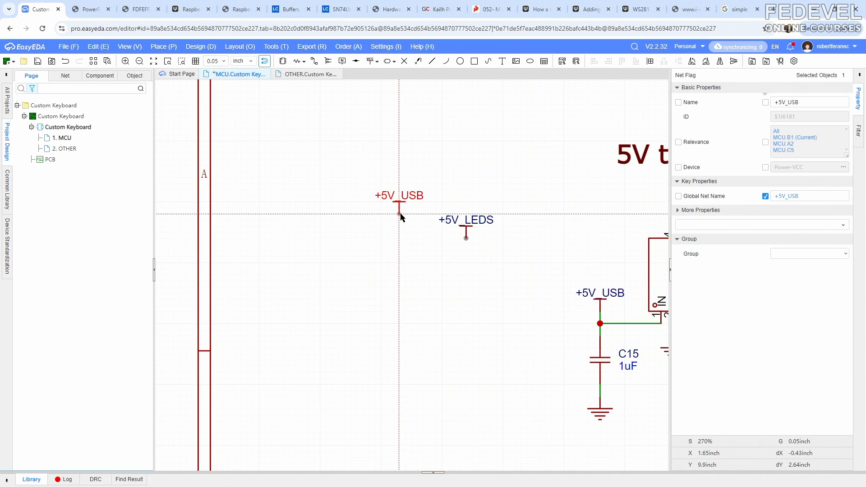
click(369, 241)
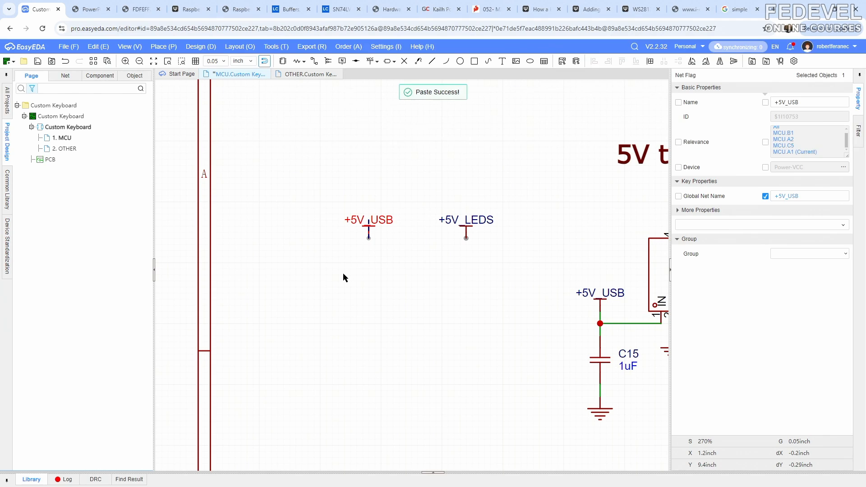
click(345, 272)
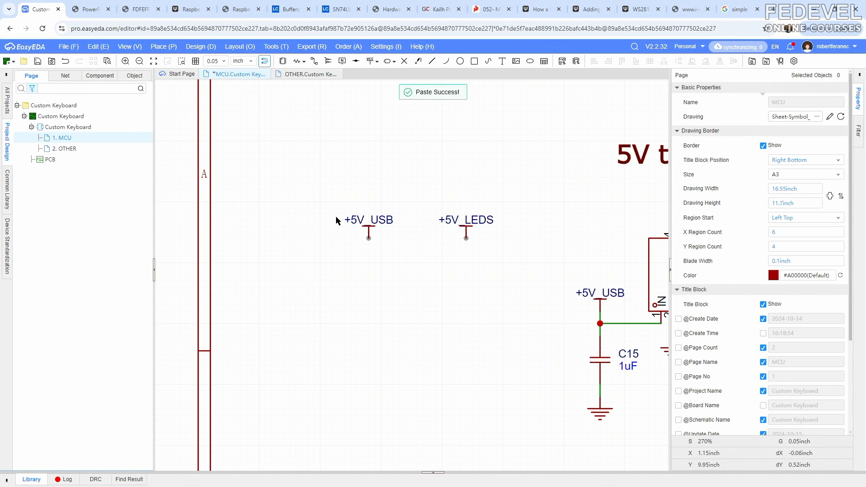
- Save the MCU page with the two new power flags
click(130, 46)
click(113, 84)
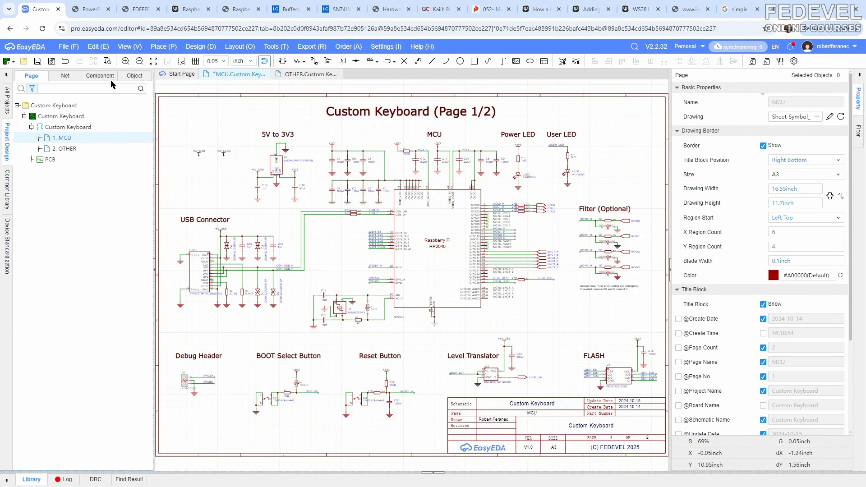
click(38, 63)
- Switch to the LCSC website, search for "0.1 1206" and open the Chip Resistor - Surface Mount category
click(290, 9)
triple_click(312, 57)
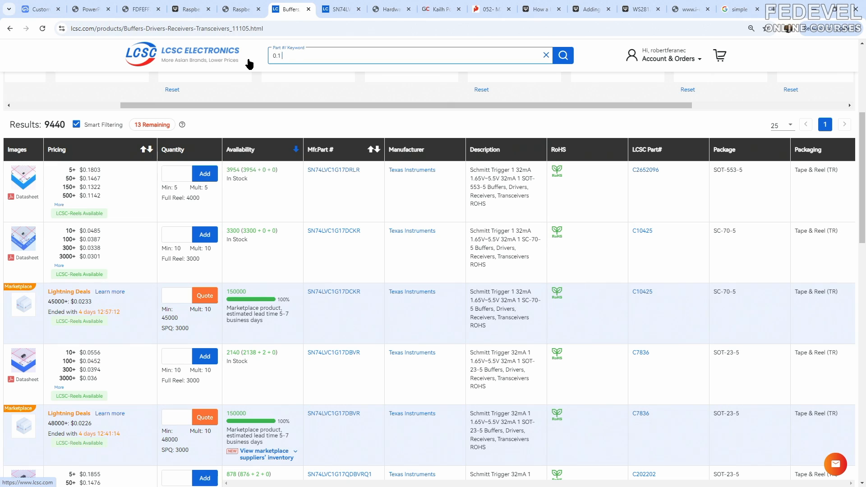
key(Return)
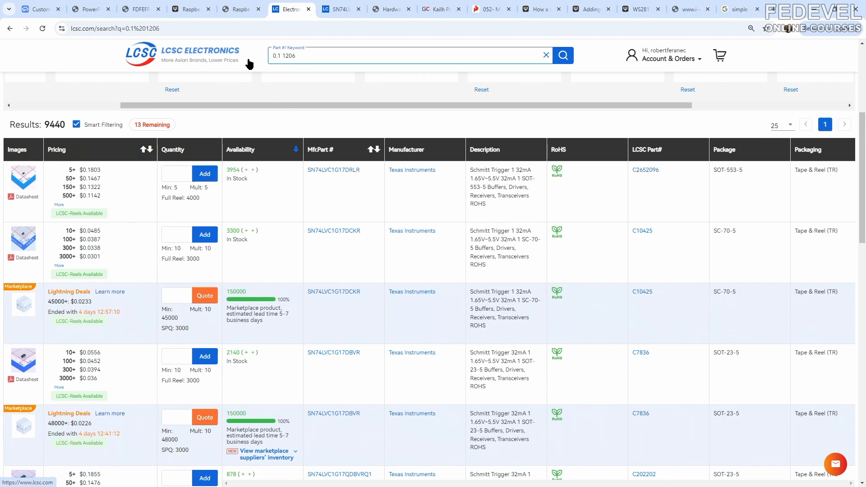
click(403, 338)
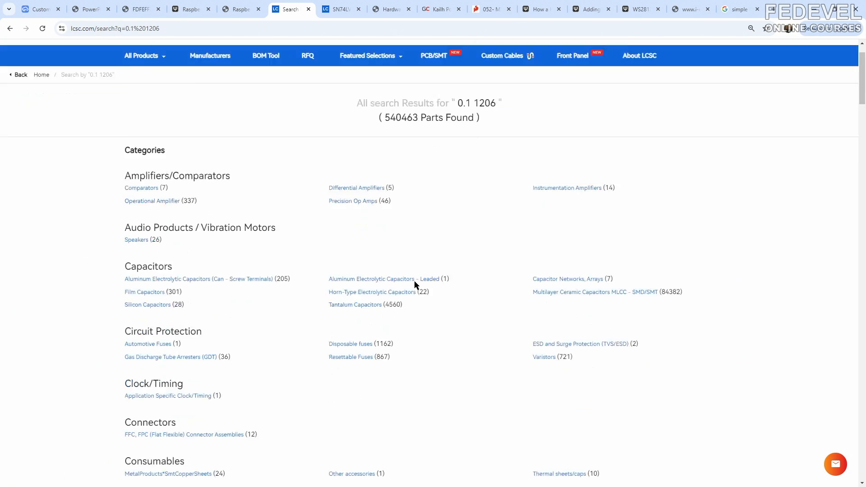
scroll(414, 281, down, 15)
scroll(414, 281, down, 9)
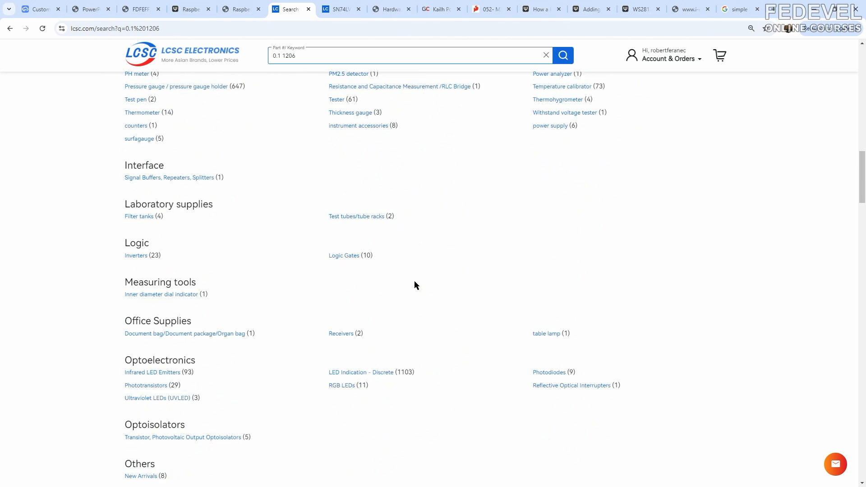
scroll(414, 285, down, 1)
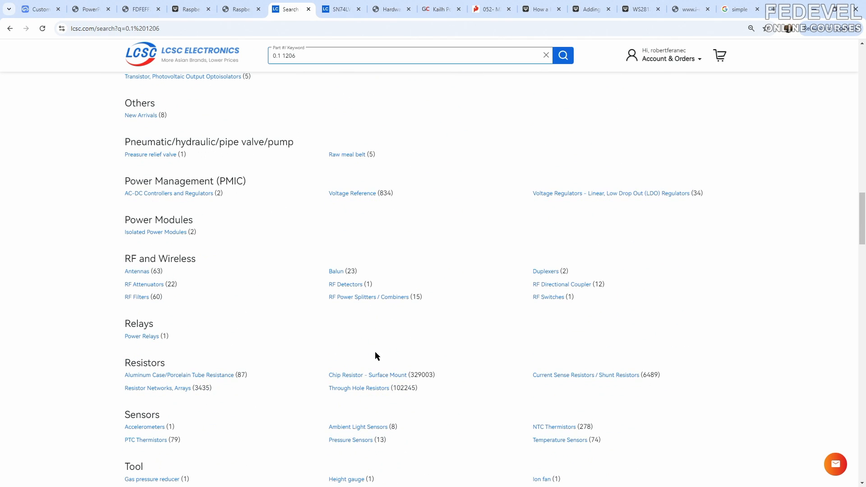
click(372, 377)
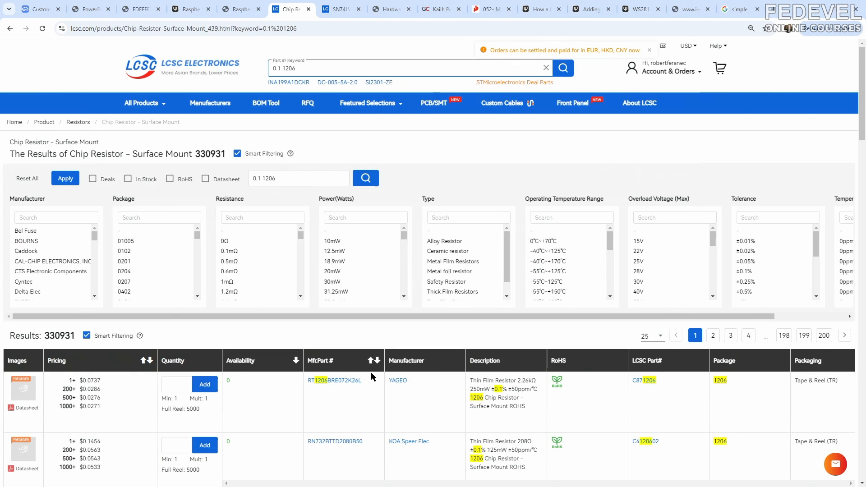
- Filter the chip resistors by manufacturer UNI-ROYAL(Uniroyal Elec), package 1206 and resistance 100mΩ
drag(96, 239, 58, 278)
click(58, 276)
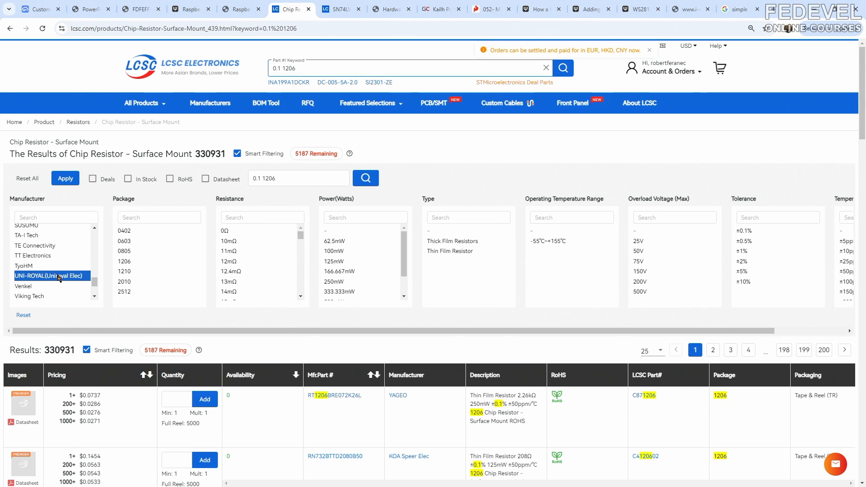
click(125, 262)
click(243, 218)
text(1)
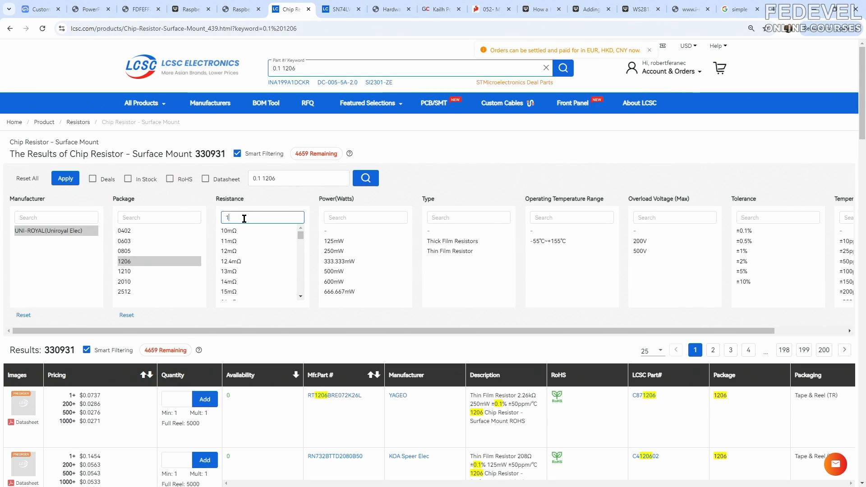
text(00)
click(230, 231)
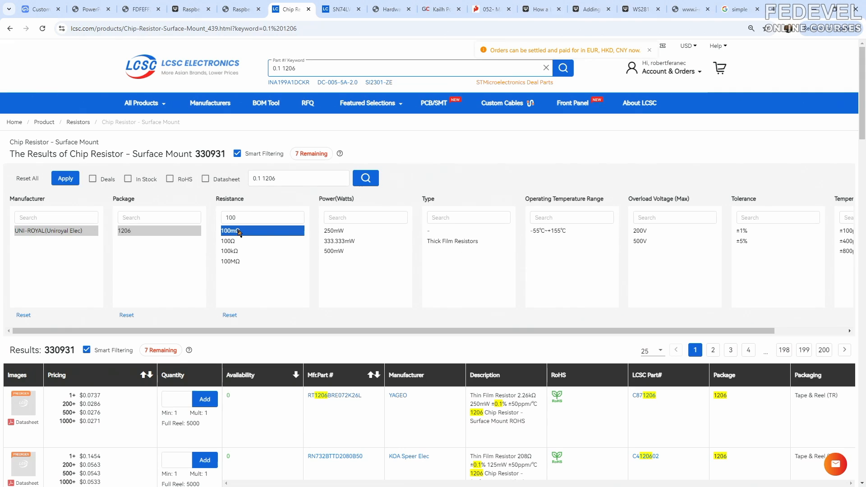
- Restrict the resistors to ±1% tolerance and in-stock parts, apply the filters and sort the results by availability
click(742, 231)
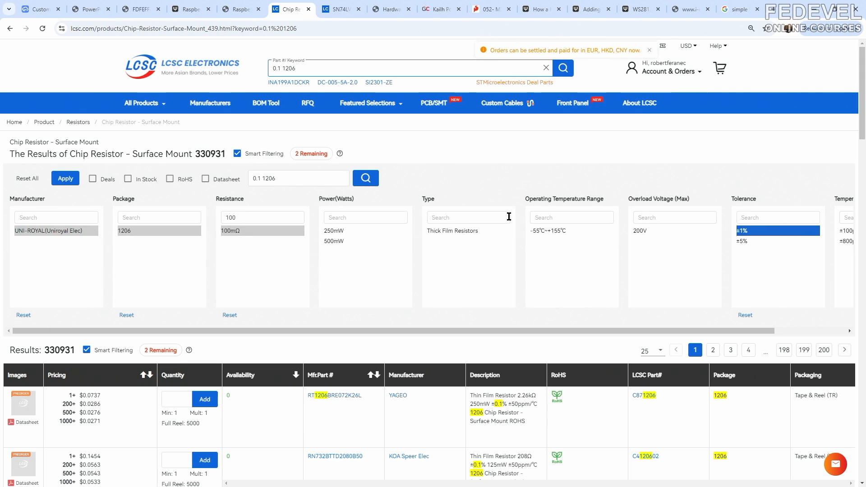
click(135, 180)
click(68, 178)
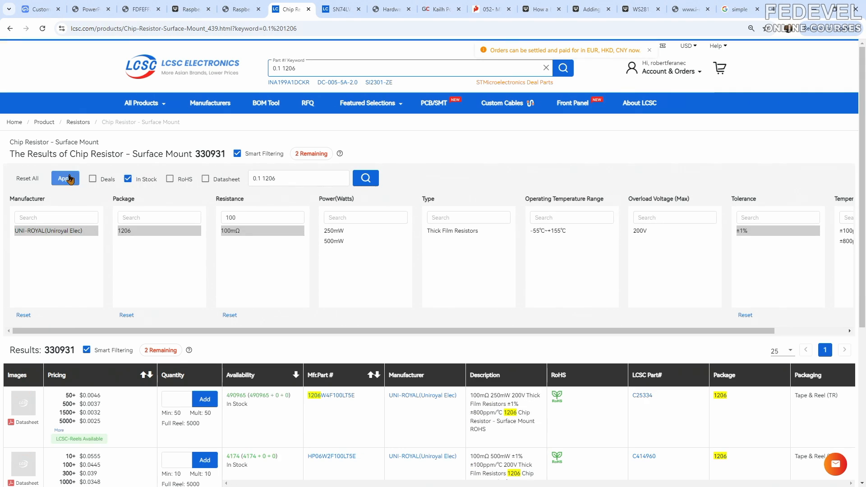
scroll(422, 347, down, 3)
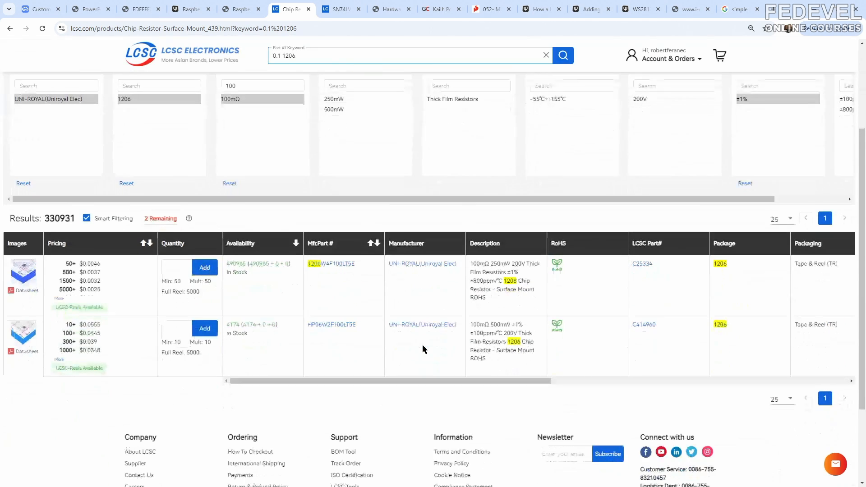
click(294, 239)
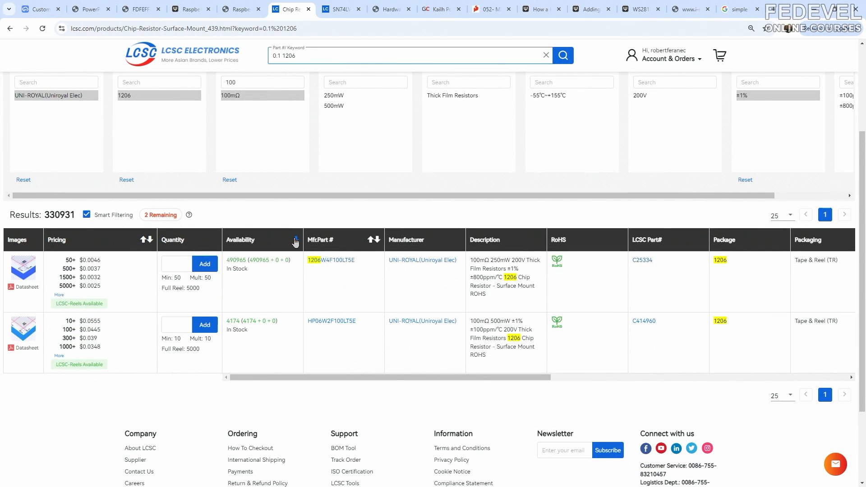
- Check the 250mW resistor's description, open the 1206W4F100LT5E product page and copy its LCSC part number
drag(471, 261, 518, 277)
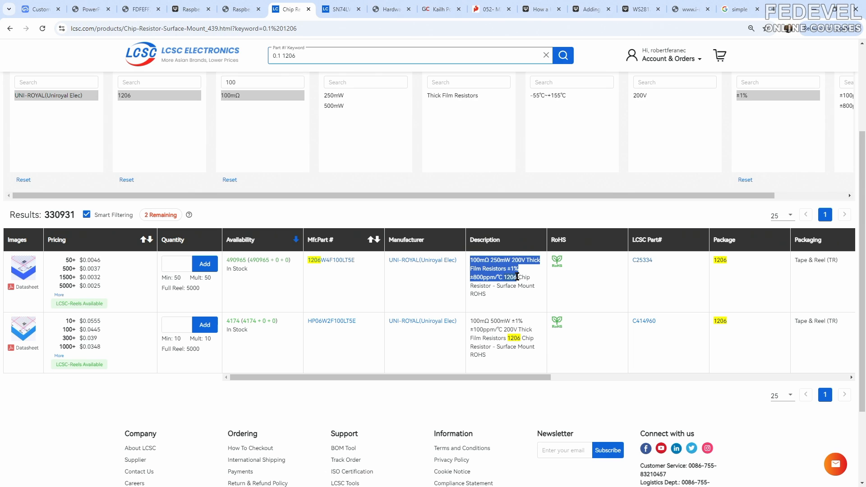
click(491, 261)
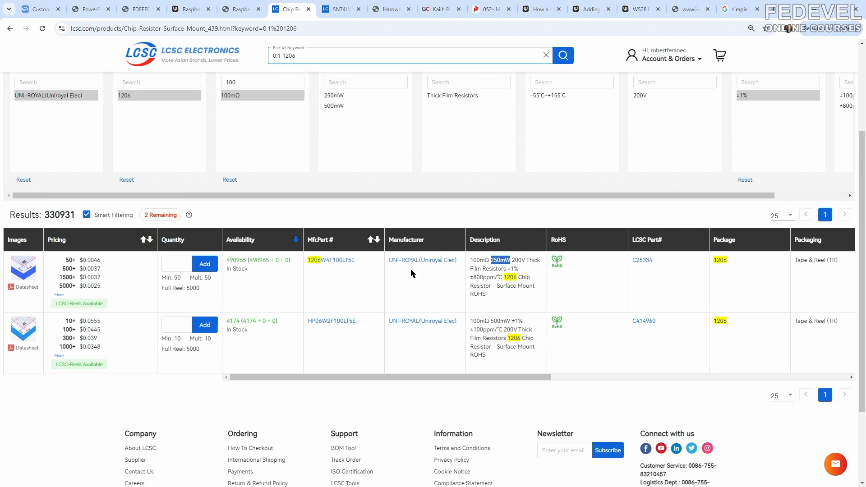
click(342, 261)
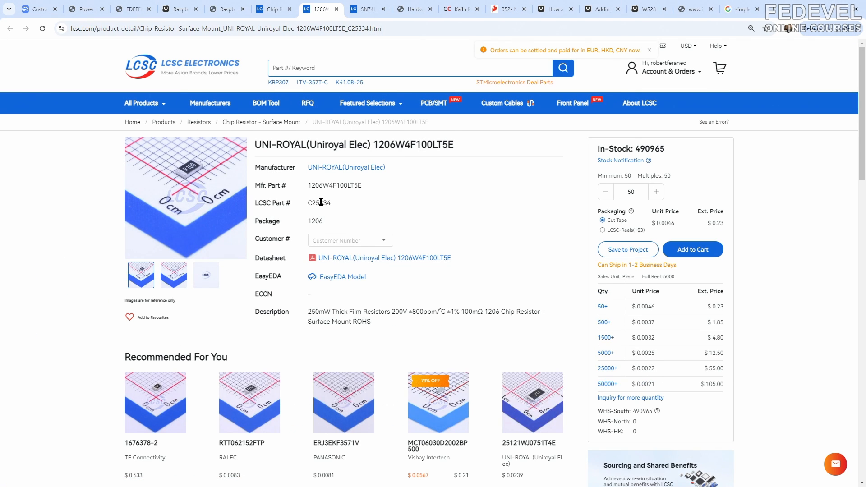
double_click(320, 202)
right_click(320, 202)
click(326, 209)
- Switch to the EasyEDA schematic, start placing a device and search the LCSC library for part C25334
click(44, 13)
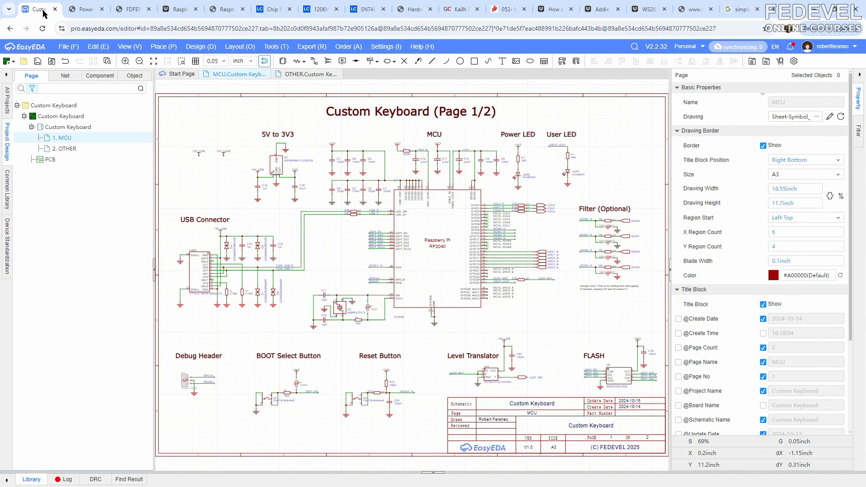
click(164, 46)
click(176, 60)
click(647, 90)
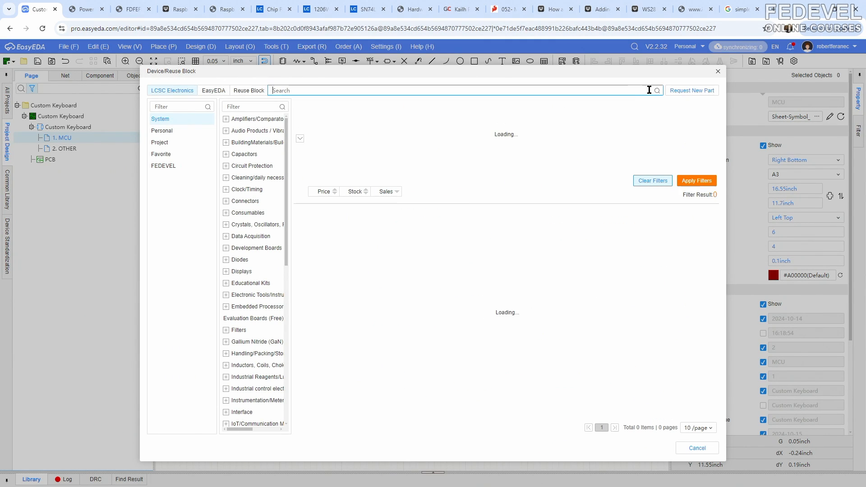
right_click(618, 90)
click(648, 179)
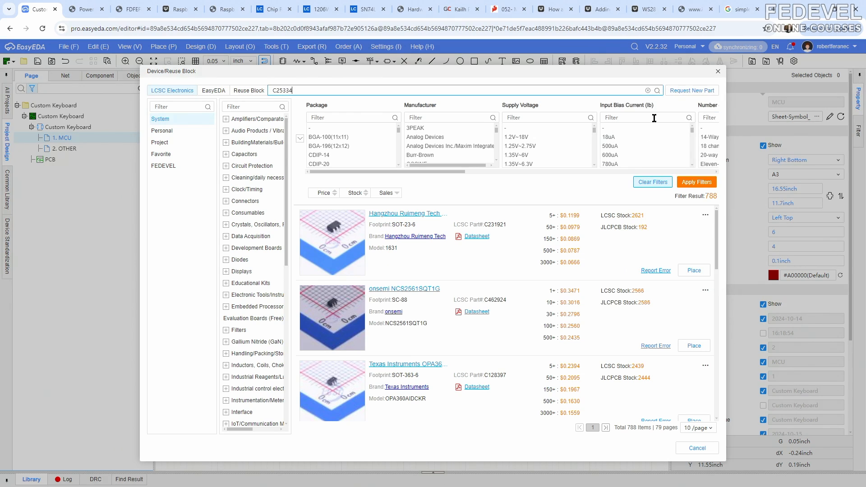
click(657, 90)
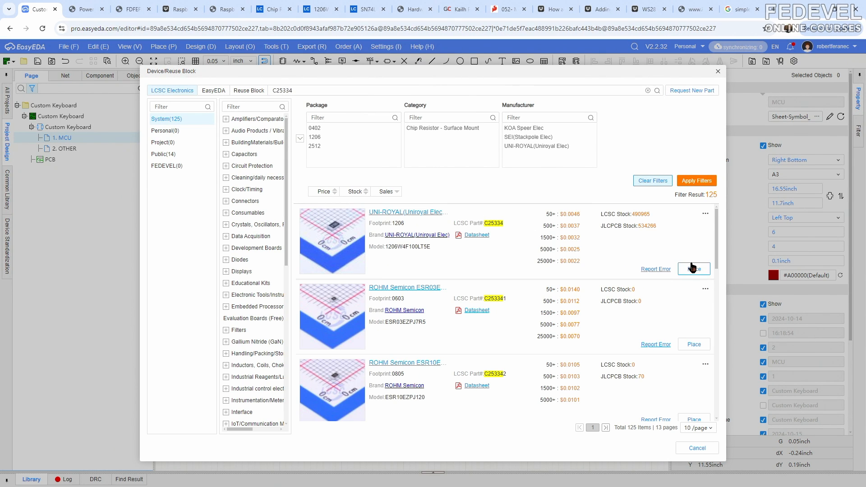
- Place the UNI-ROYAL 1206W4F100LT5E 100mΩ resistor between and slightly below the +5V_USB and +5V_LEDS power flags
click(694, 269)
scroll(205, 167, up, 5)
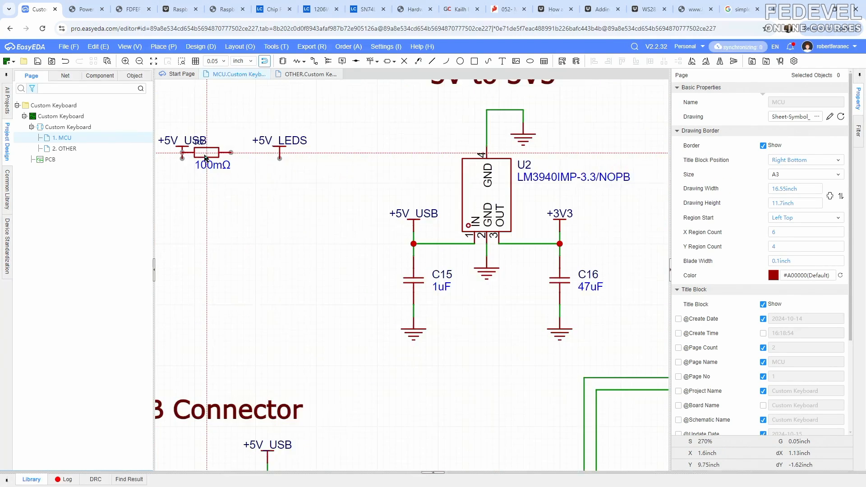
right_drag(219, 167, 323, 207)
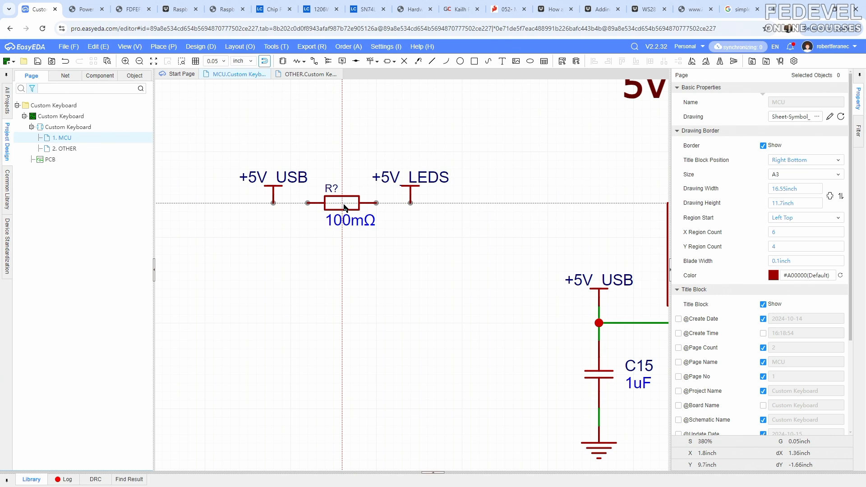
click(343, 224)
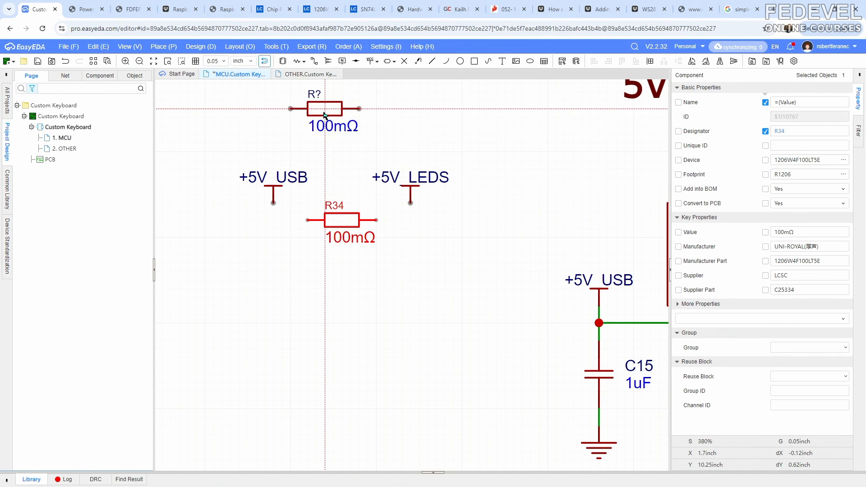
- Wire the 100mΩ resistor between +5V_USB and +5V_LEDS, adding a short wire stub down from the +5V_LEDS corner
click(314, 61)
click(274, 204)
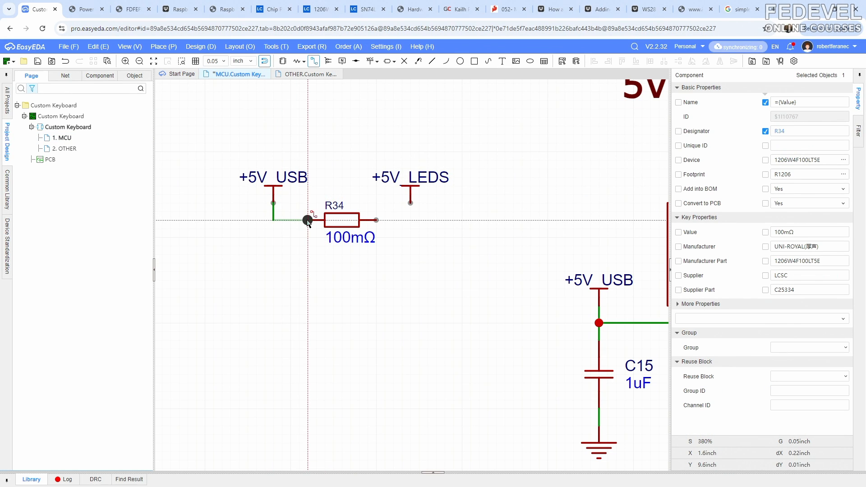
click(308, 220)
click(376, 220)
click(410, 203)
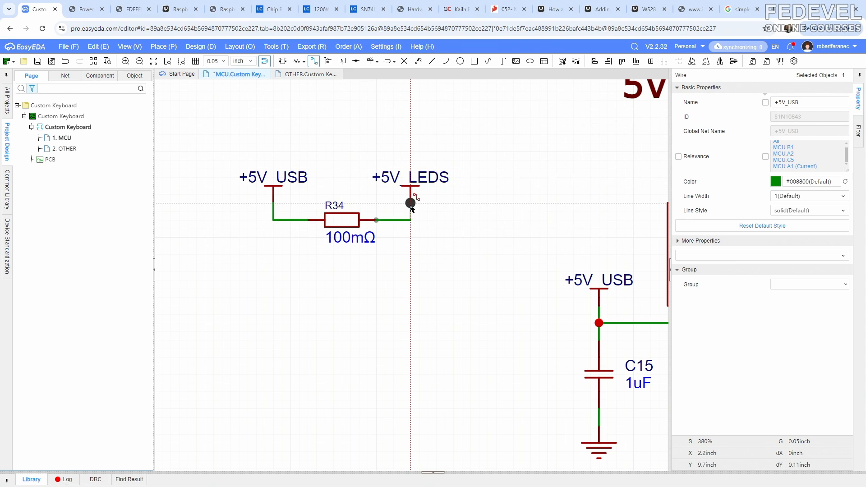
click(410, 203)
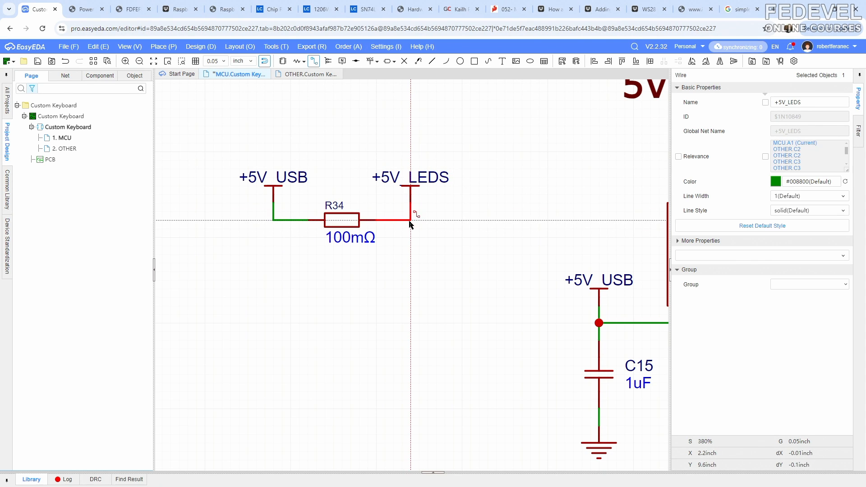
click(410, 220)
- Copy the 1uF capacitor C15 with its wire and ground symbol, and paste it beneath the +5V_LEDS wire stub
scroll(408, 239, down, 2)
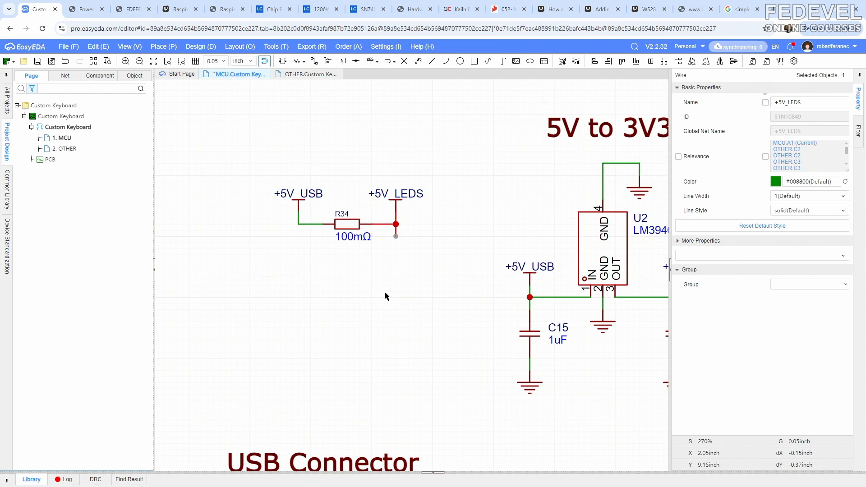
drag(561, 409, 497, 330)
right_click(526, 335)
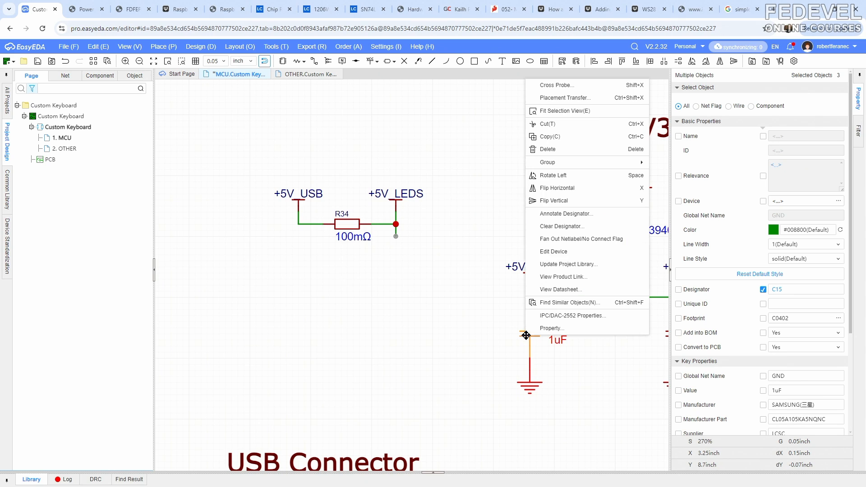
click(548, 136)
right_click(456, 267)
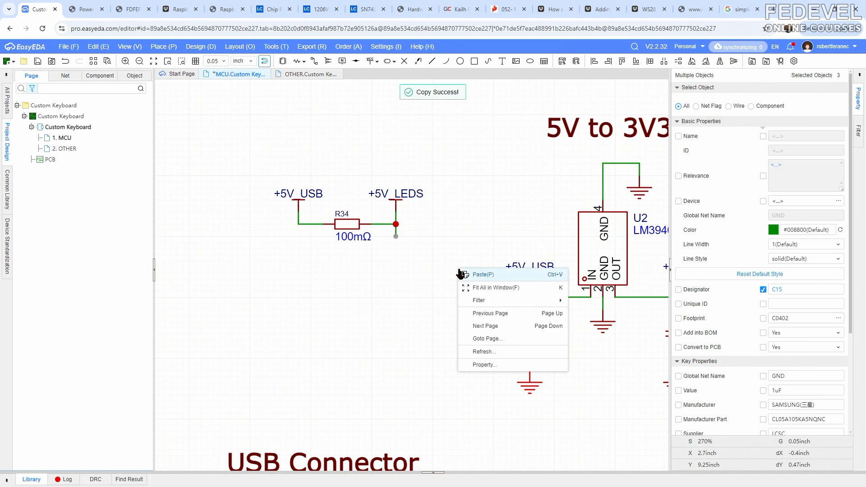
click(417, 287)
click(393, 316)
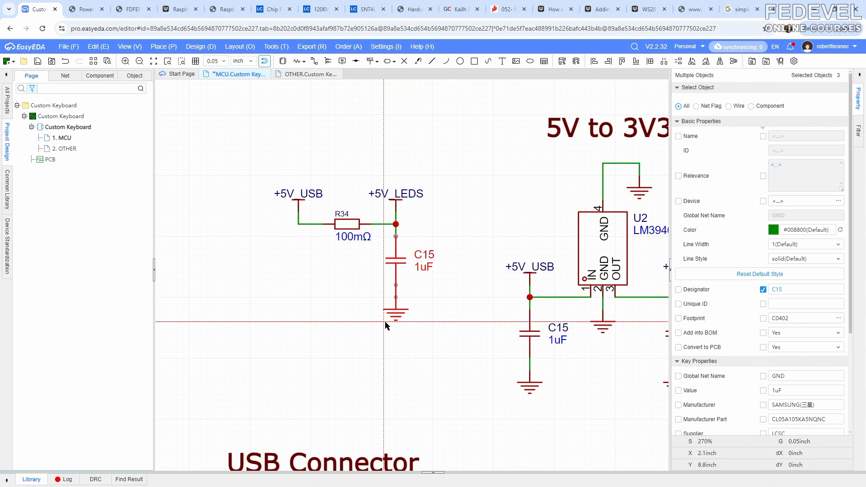
- Copy the "5V to 3V3" heading and paste it above the LED power circuit, level with the original heading
click(555, 132)
right_click(554, 132)
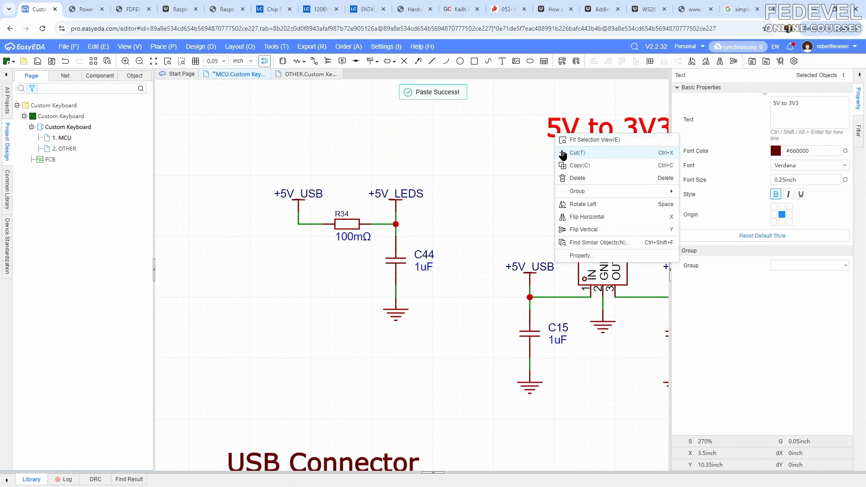
click(560, 163)
right_click(416, 162)
click(433, 169)
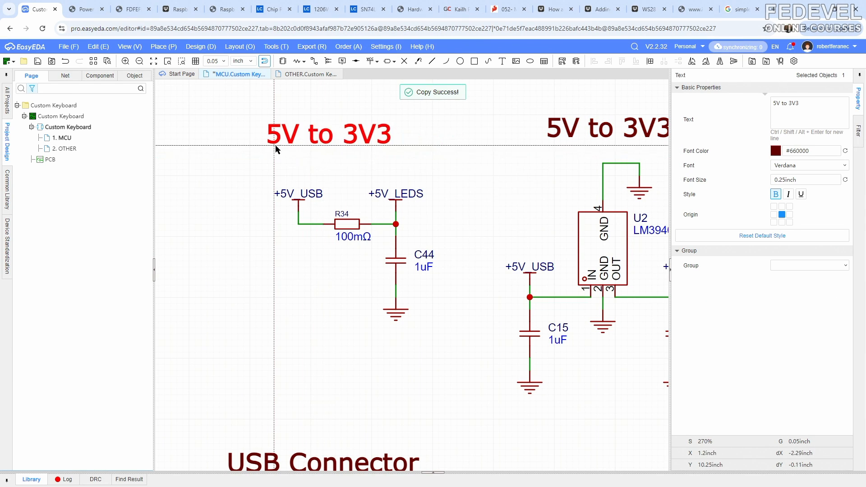
click(307, 140)
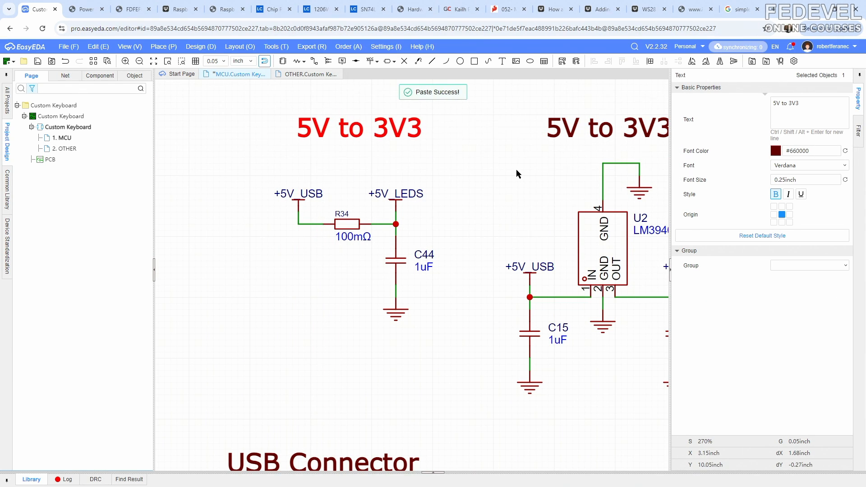
- Change the pasted heading's text to "Power for LEDs" and deselect it
click(812, 104)
text(Power for LEDS)
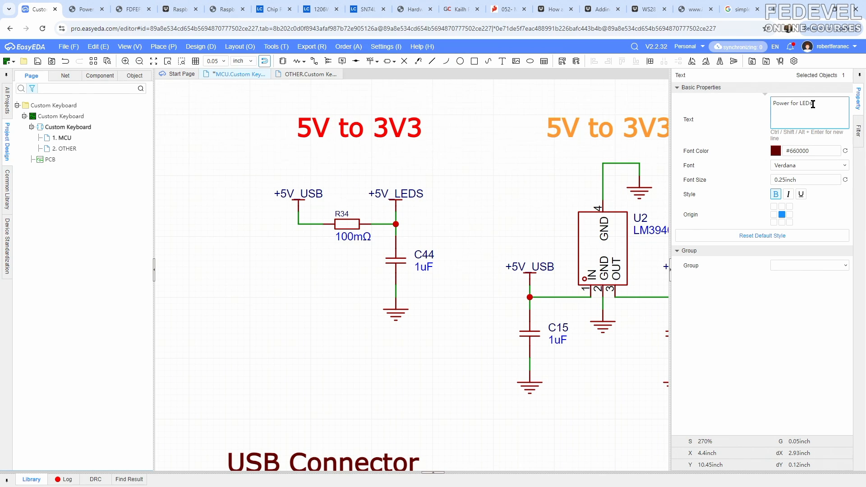
key(Return)
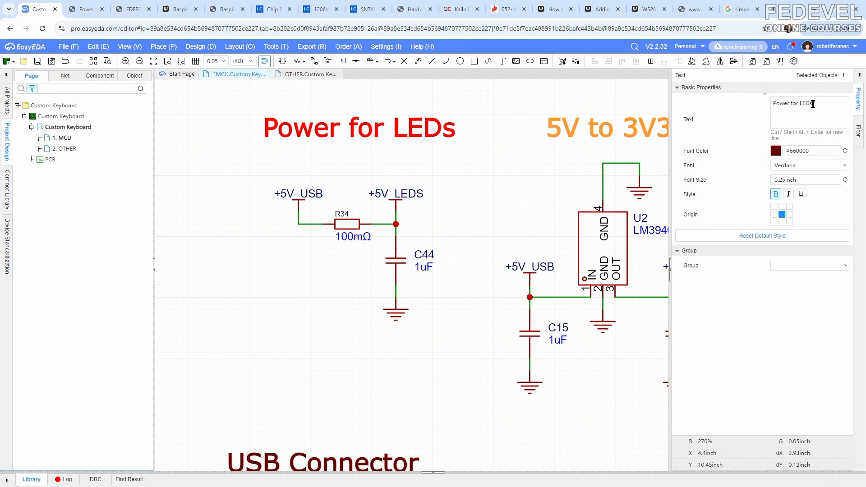
scroll(477, 188, down, 5)
click(465, 201)
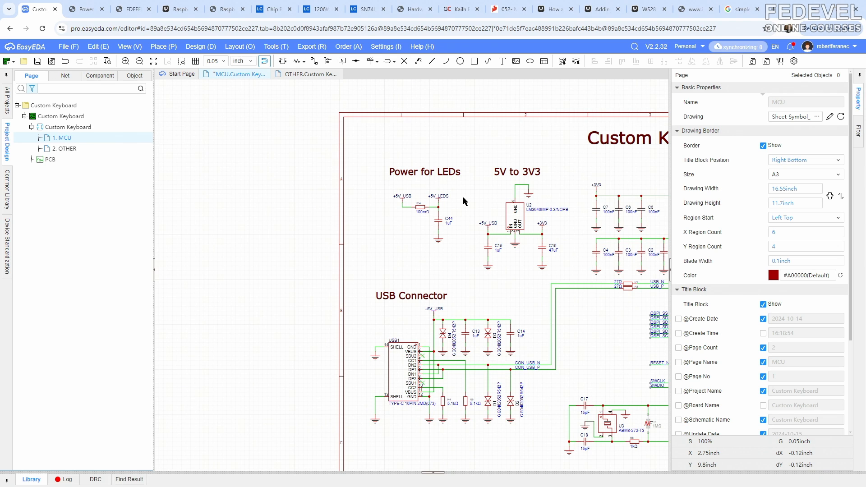
- Fit the whole schematic page in the window and save the schematic
click(130, 46)
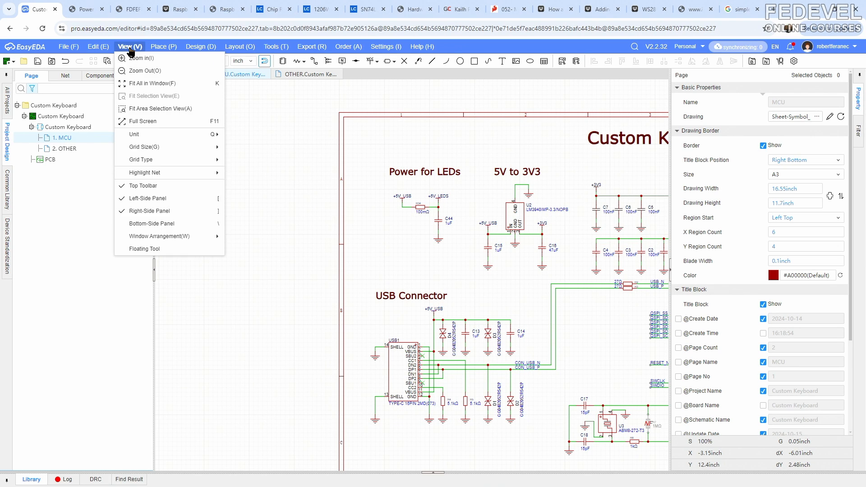
click(135, 84)
click(37, 63)
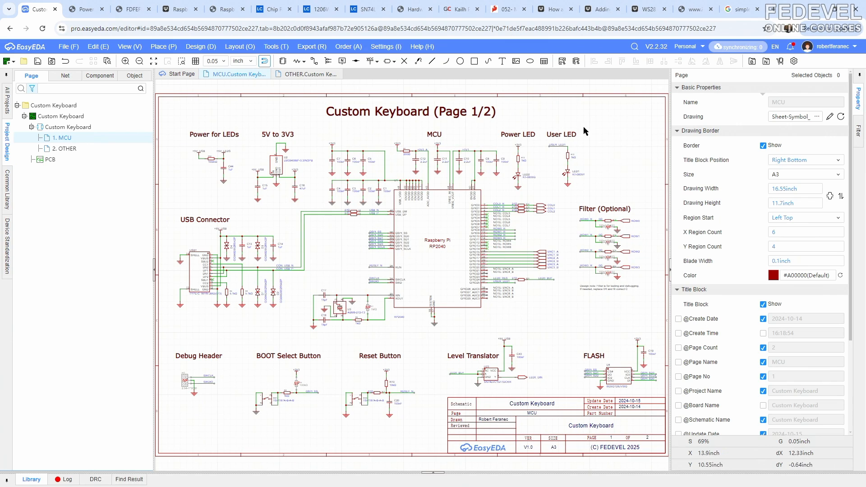
- Switch to the WS2812 documentation browser tab, search Google for "qmk led indicator" and open the QMK LED Indicators page
click(645, 10)
click(644, 29)
text(qmk)
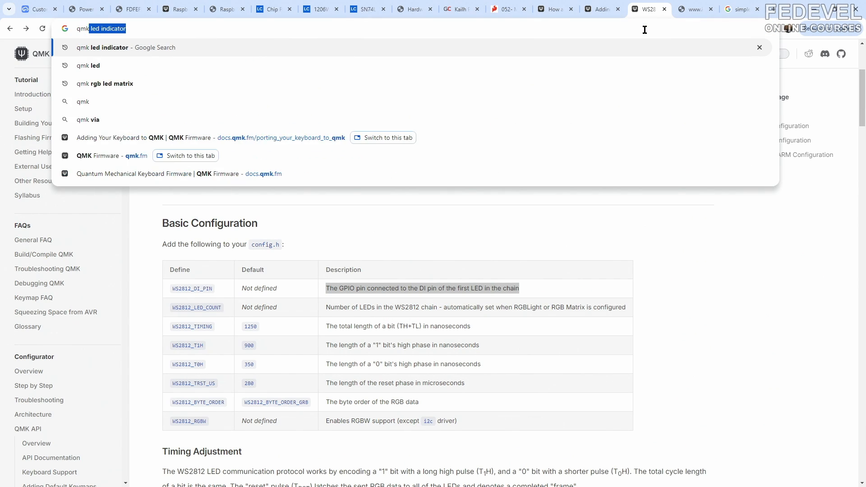
text( led indicator)
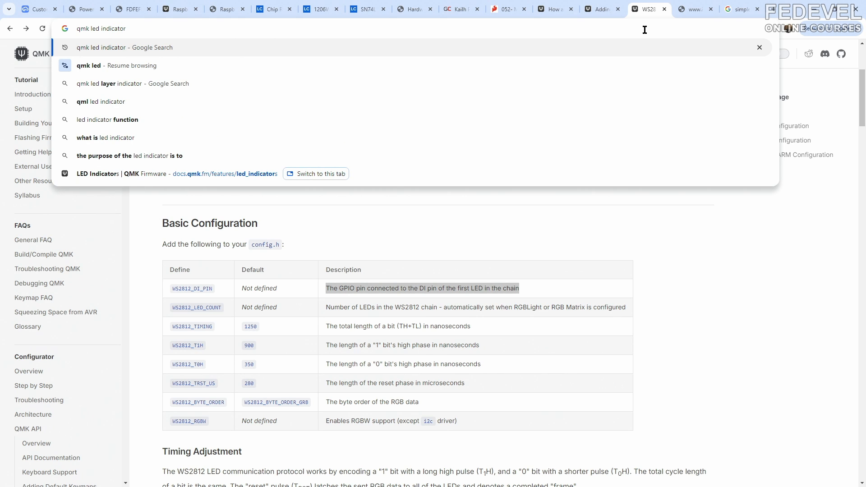
key(Return)
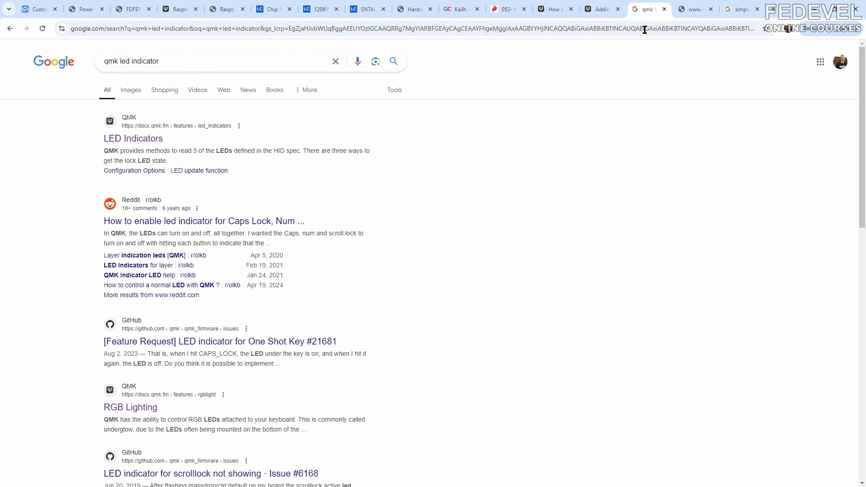
click(144, 143)
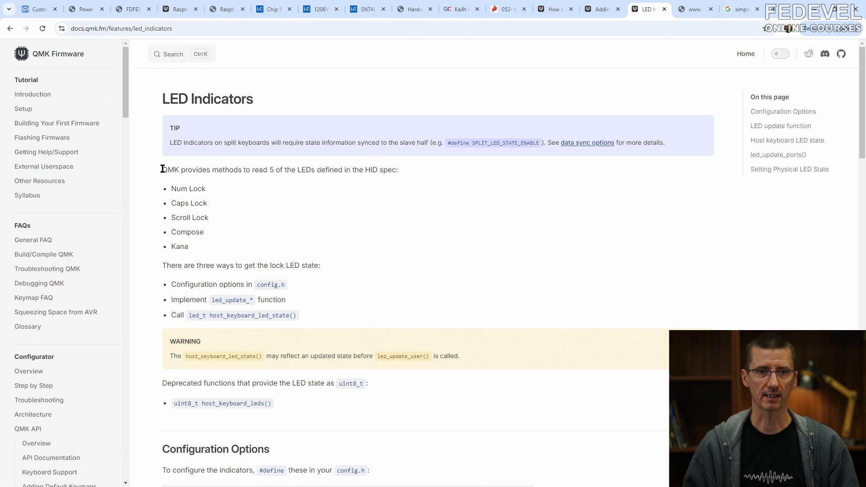
- Read which lock LEDs QMK supports and examine the pin defines under Configuration Options, including the Num Lock and Caps Lock pins
drag(163, 170, 366, 171)
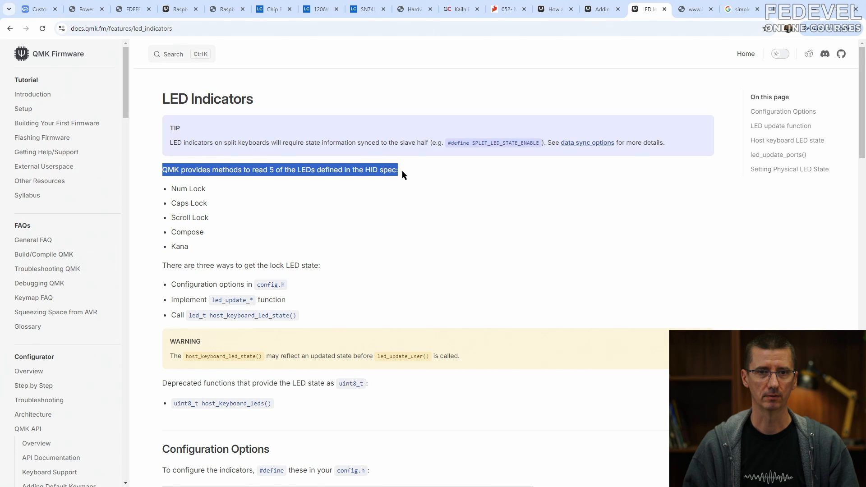
drag(172, 190, 188, 237)
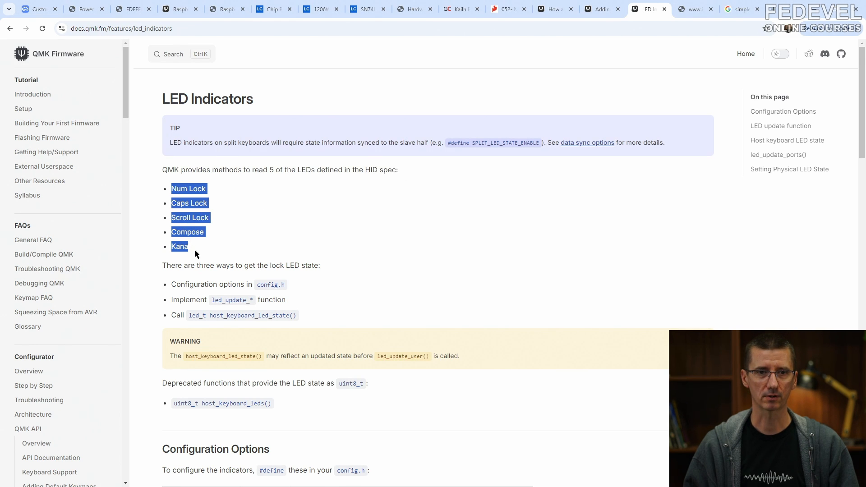
scroll(372, 261, down, 5)
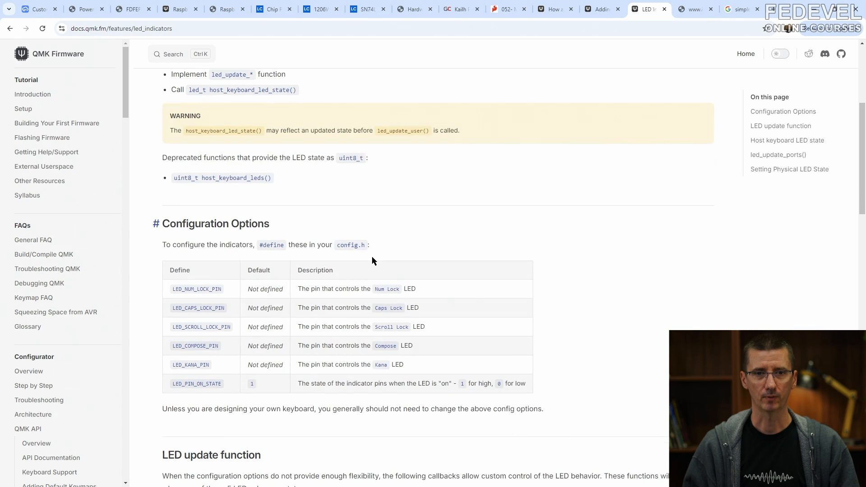
drag(170, 226, 264, 224)
drag(172, 289, 192, 288)
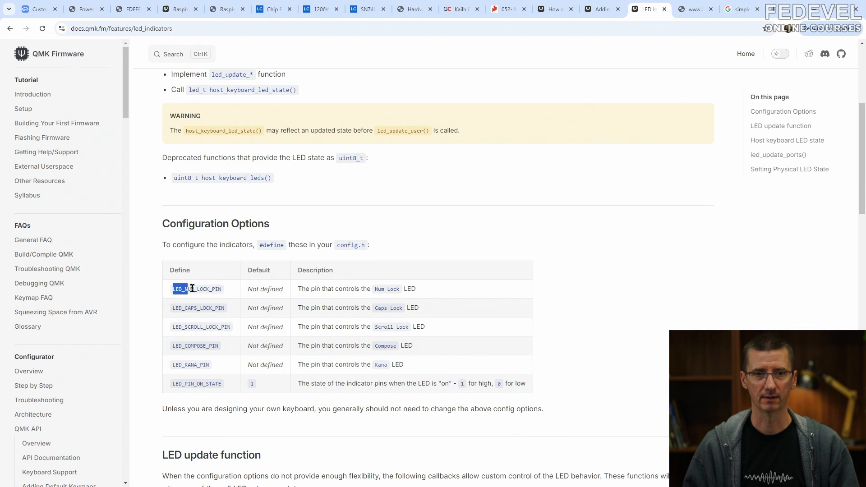
drag(275, 293, 413, 291)
drag(297, 307, 429, 321)
scroll(429, 323, down, 2)
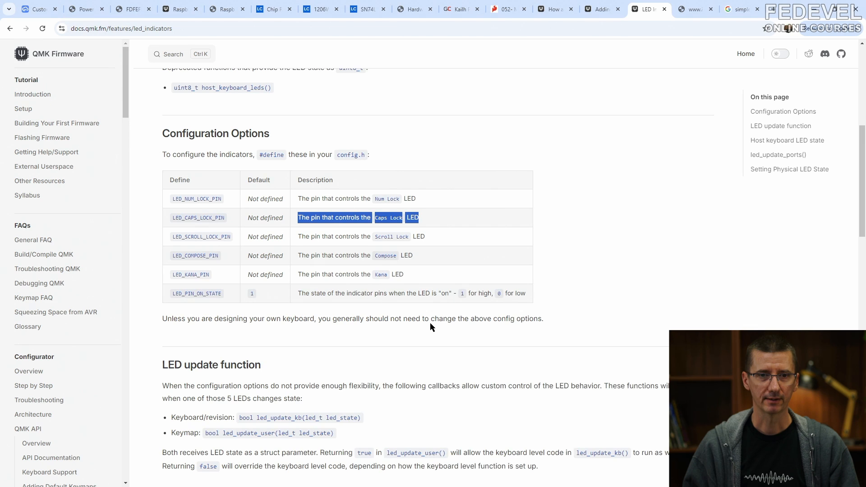
scroll(429, 323, down, 1)
click(396, 83)
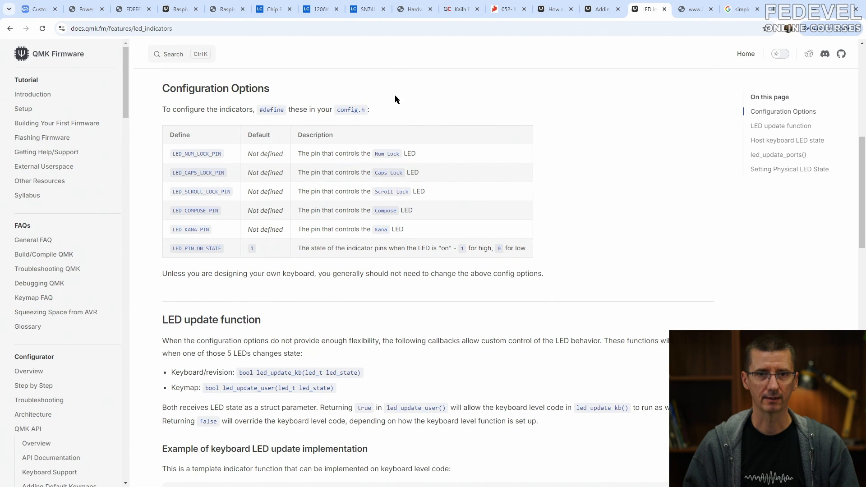
- Switch to the LCSC chip resistor browser tab and open the RGB LEDs category under Optoelectronics
click(274, 8)
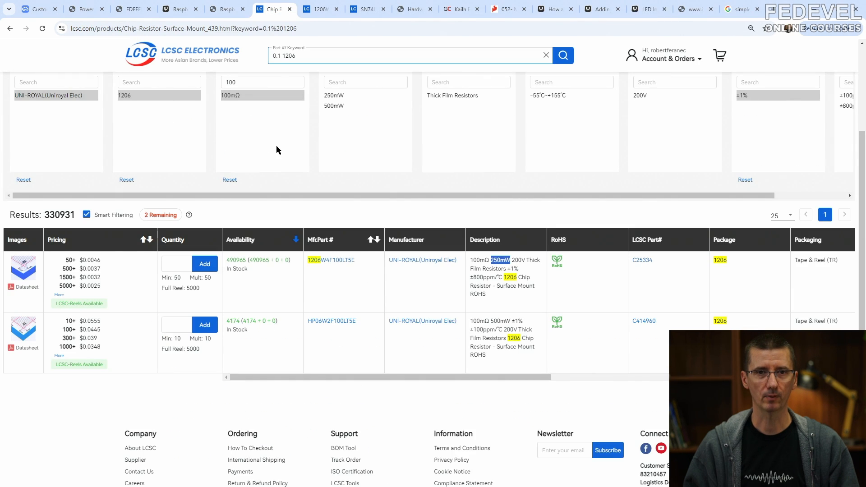
scroll(276, 150, up, 3)
mouse_move(141, 103)
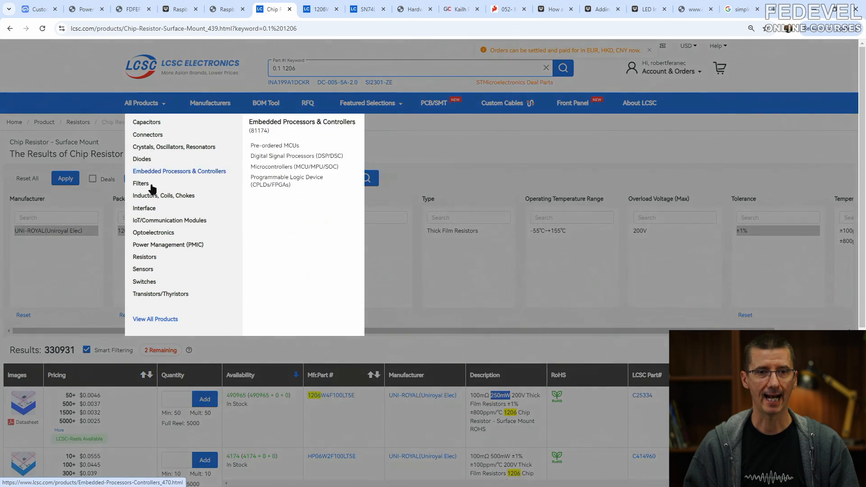
mouse_move(155, 233)
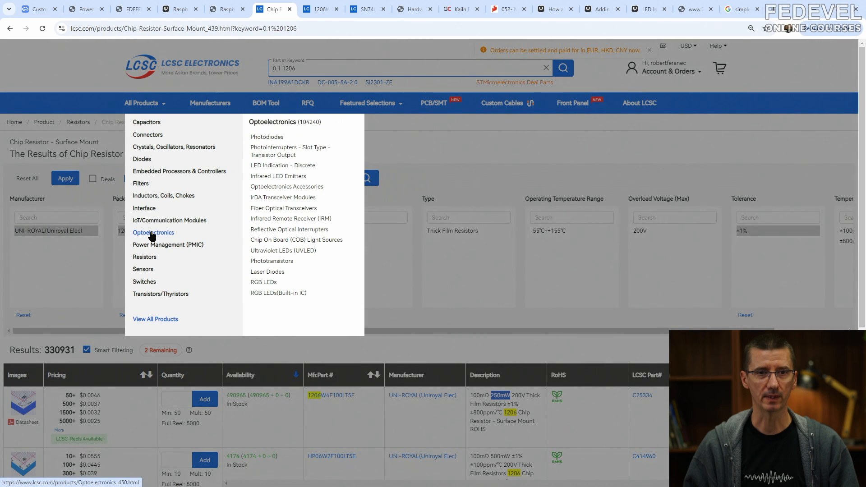
click(265, 283)
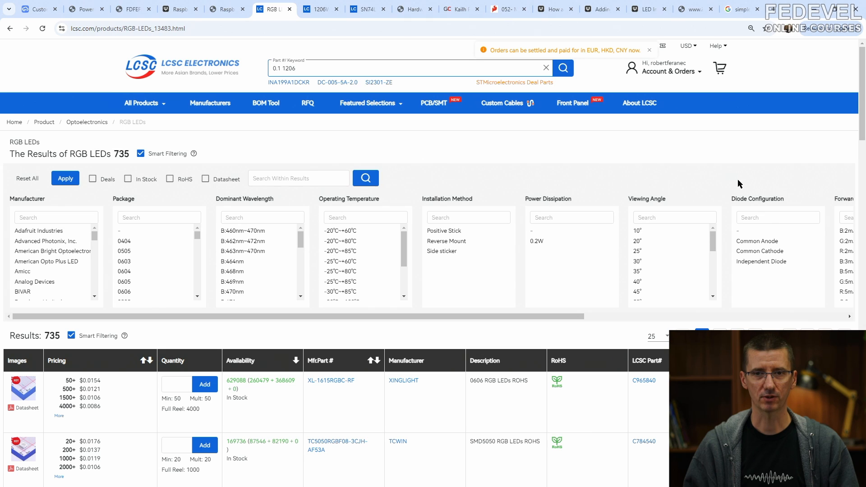
- Filter the RGB LEDs to Common Anode configuration, SMD-4P,1x1mm package and in-stock parts, and apply the filters
click(756, 242)
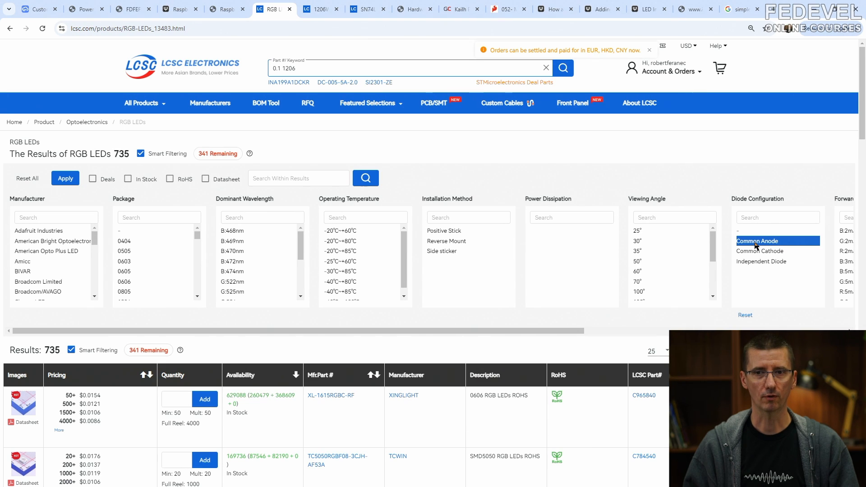
click(163, 218)
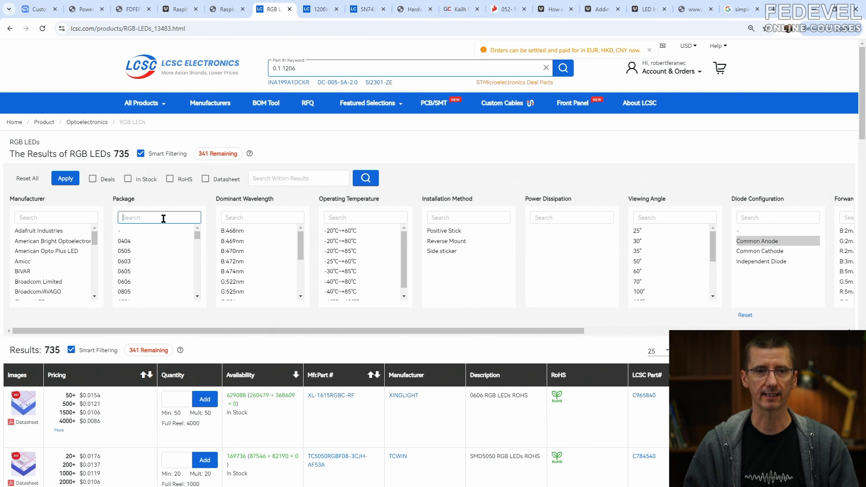
text(1x1)
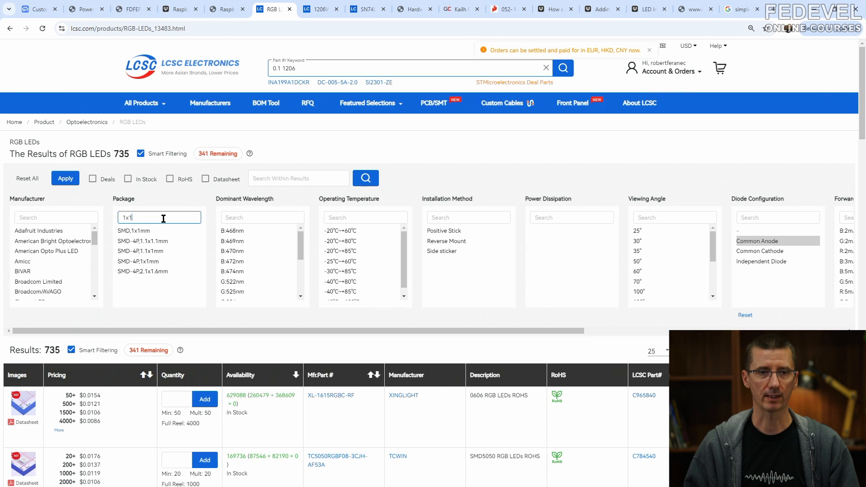
click(152, 261)
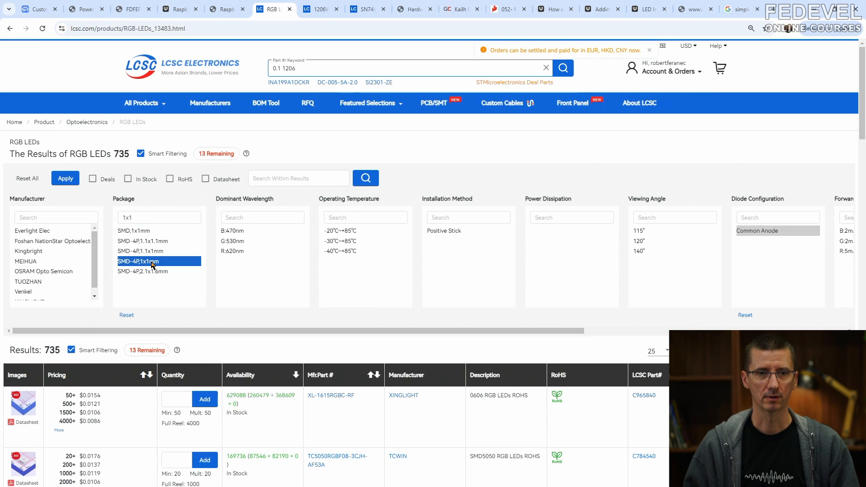
click(128, 178)
click(66, 178)
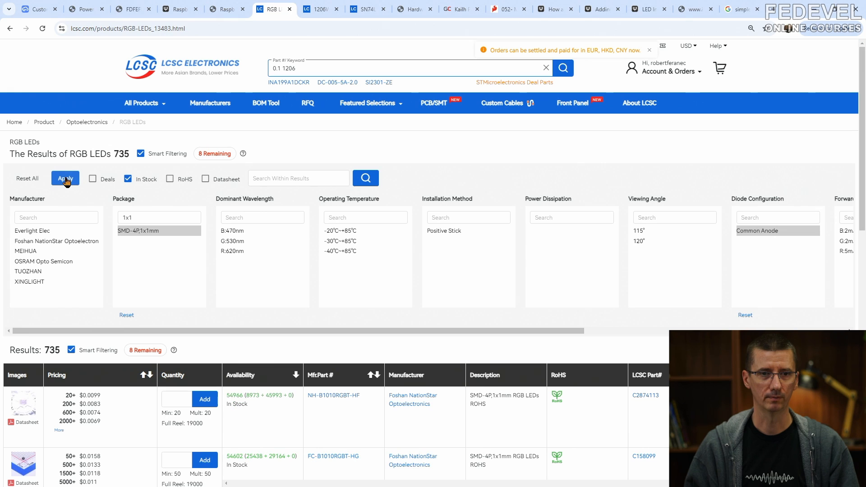
scroll(469, 171, down, 3)
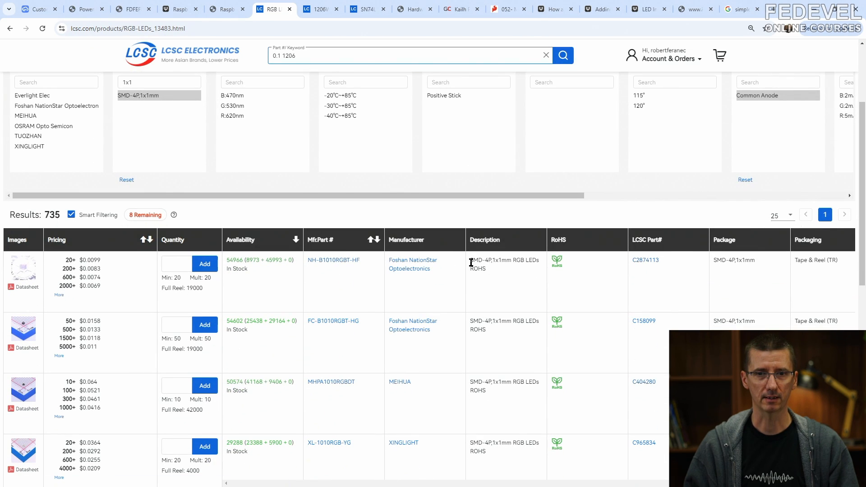
- Open the NH-B1010RGBT-HF product page, inspect its photos and copy the LCSC part number C2874113
drag(471, 259, 486, 270)
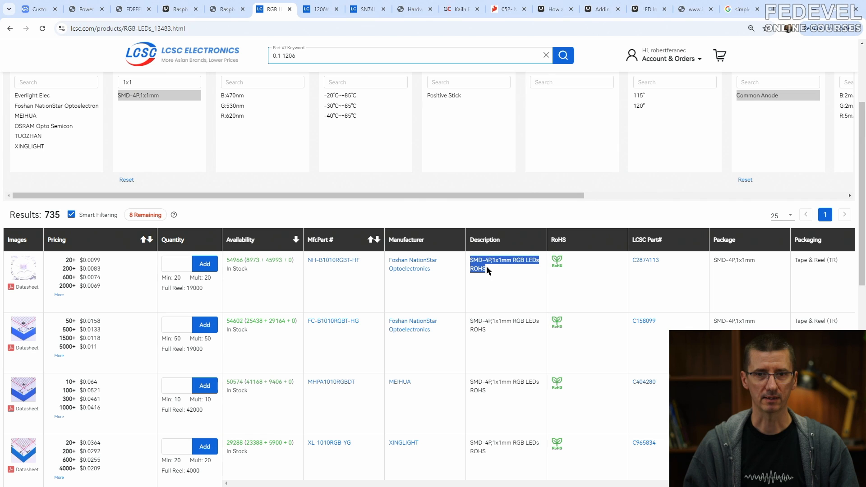
click(334, 260)
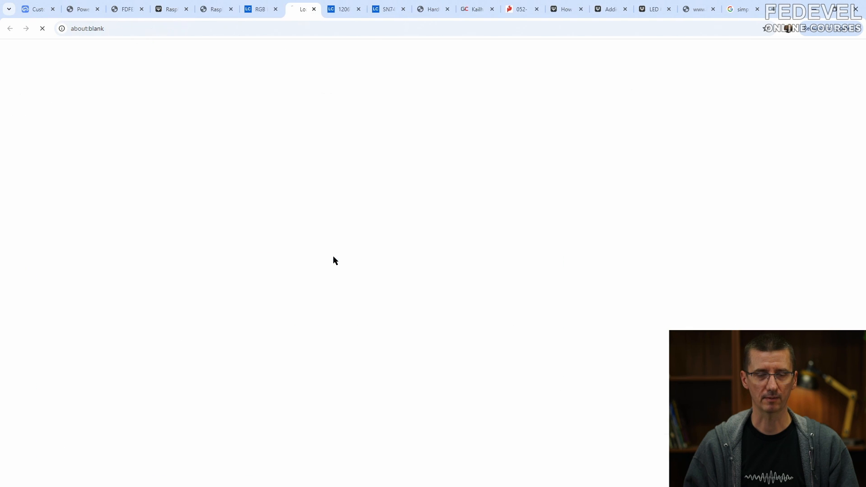
mouse_move(203, 188)
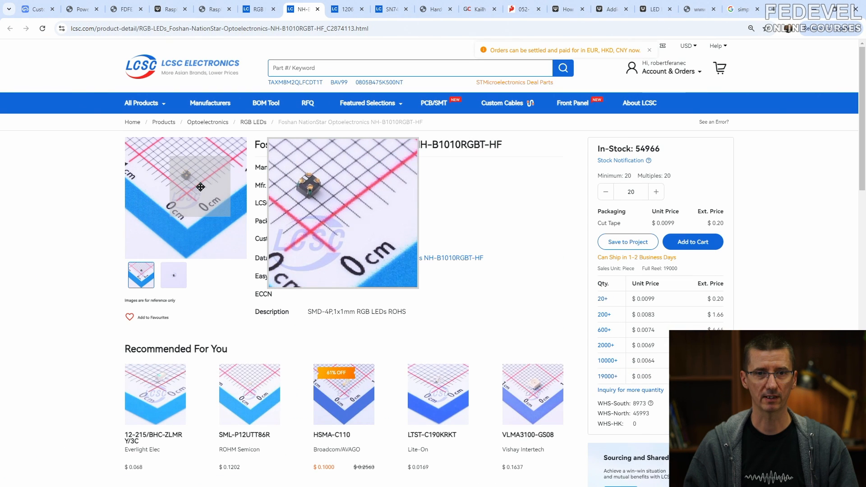
click(173, 275)
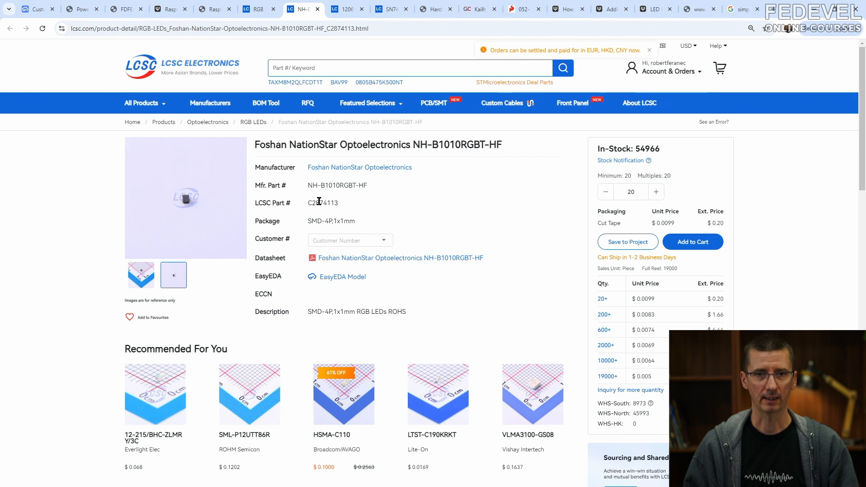
double_click(319, 202)
right_click(319, 203)
click(334, 212)
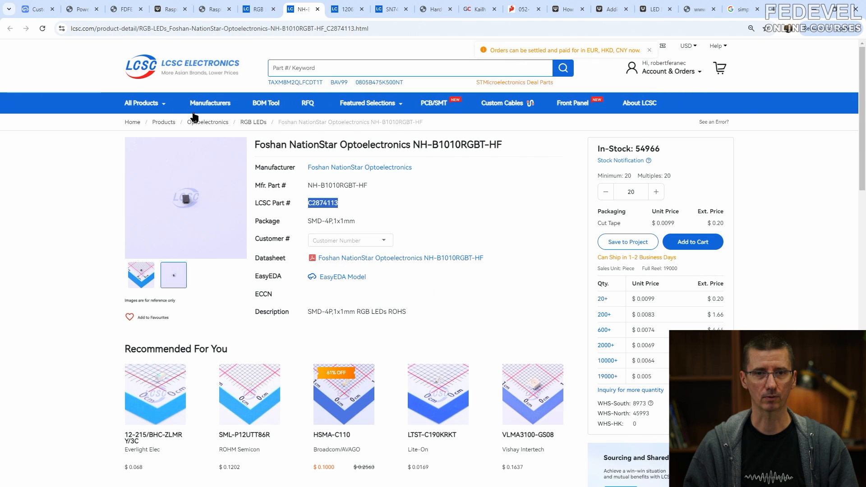
- Return to the EasyEDA schematic tab and search the device library for part C2874113
click(44, 11)
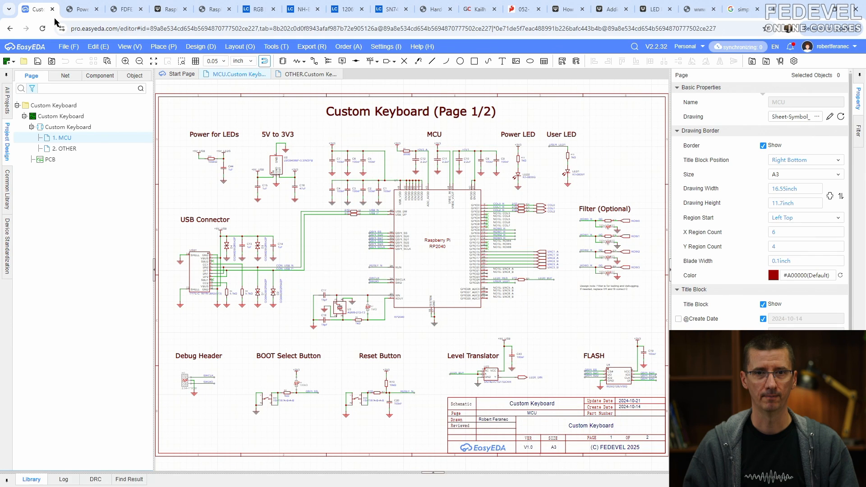
click(164, 47)
click(198, 58)
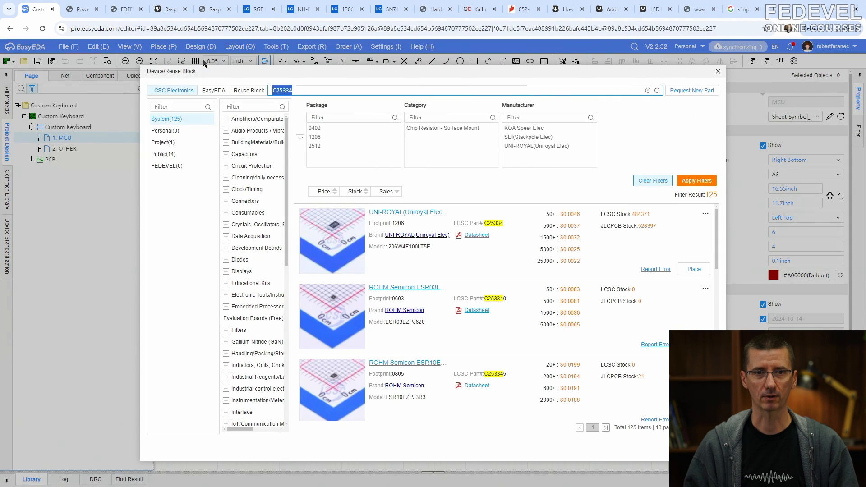
click(647, 91)
right_click(636, 91)
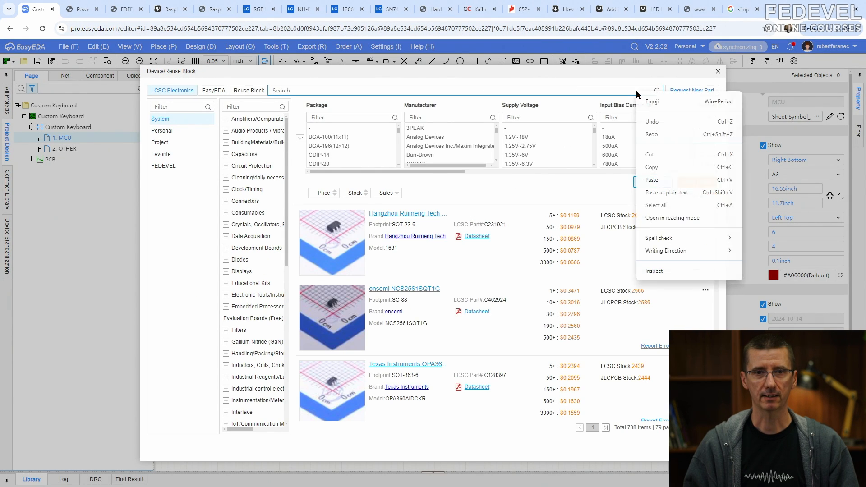
click(658, 181)
click(657, 91)
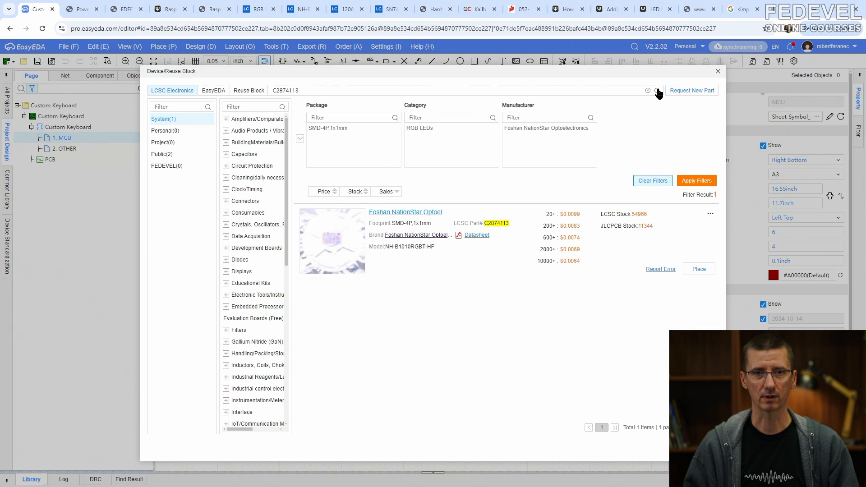
- Place one NH-B1010RGBT-HF RGB LED in the empty area beside the User LED circuit and finish placing
click(698, 269)
scroll(636, 153, up, 4)
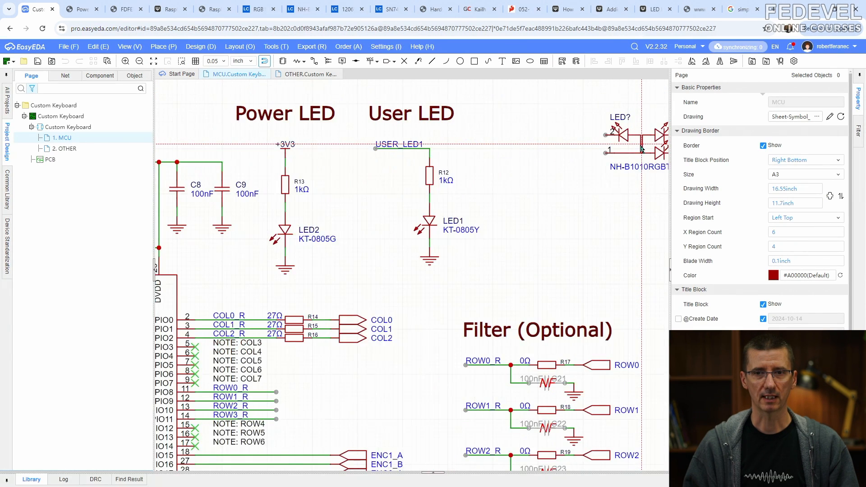
scroll(641, 149, up, 3)
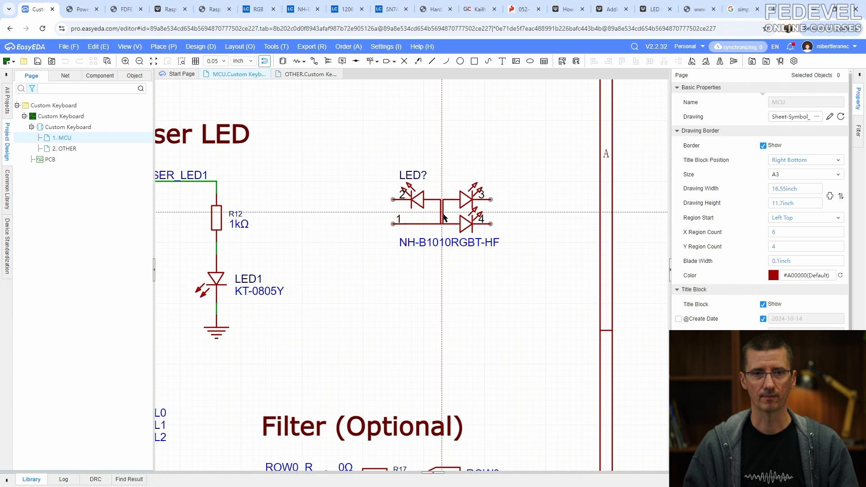
click(456, 218)
key(Escape)
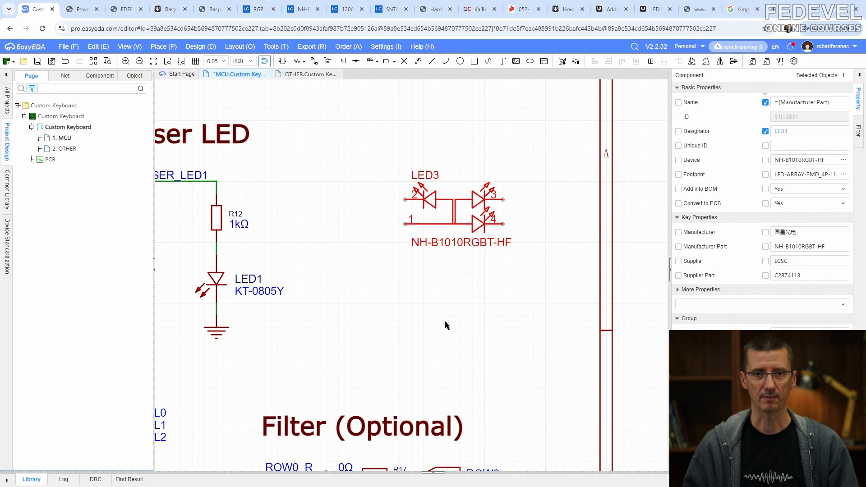
- Save the project library's NH-B1010RGBT-HF device to the Personal library as NH-B1010RGBT-HF_RF_v1.0, creating a new, automatically renamed footprint
click(432, 473)
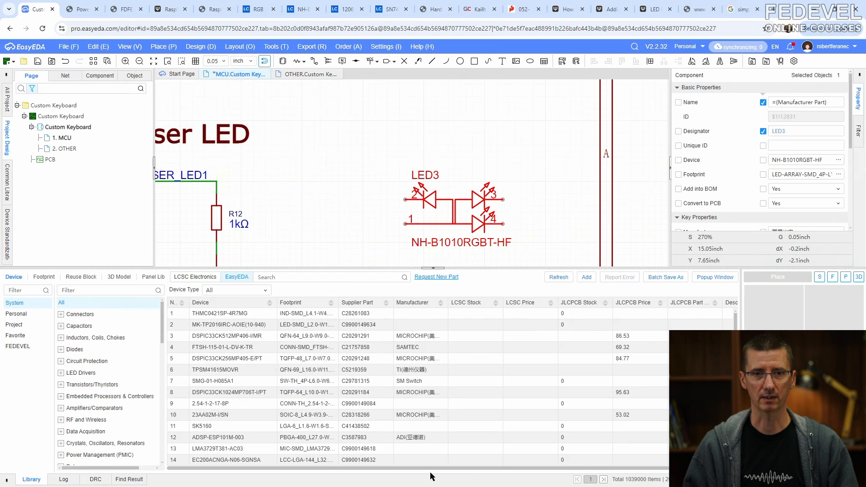
click(15, 325)
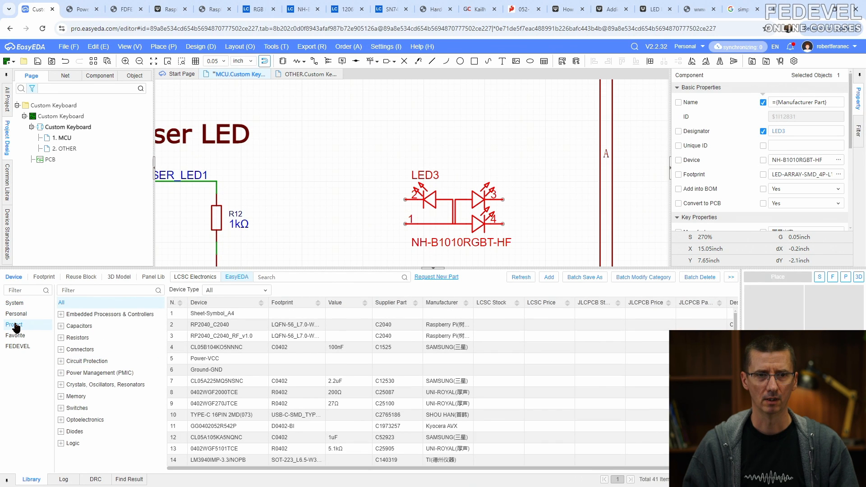
scroll(461, 344, down, 5)
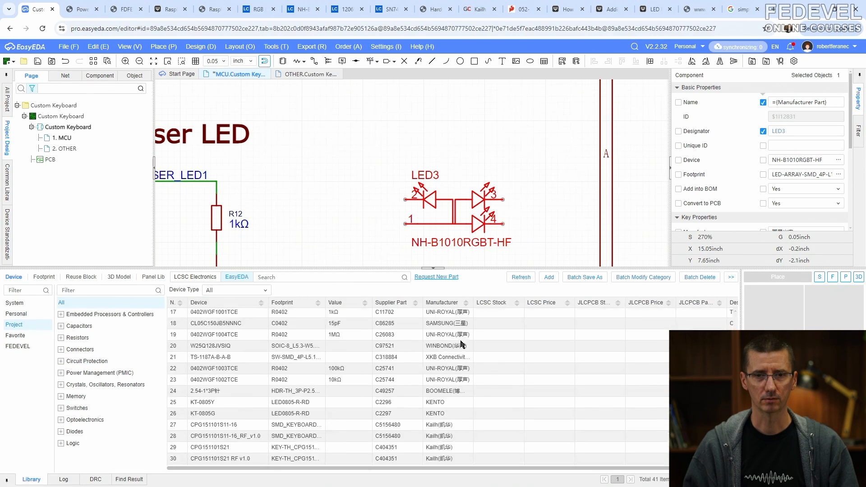
click(247, 458)
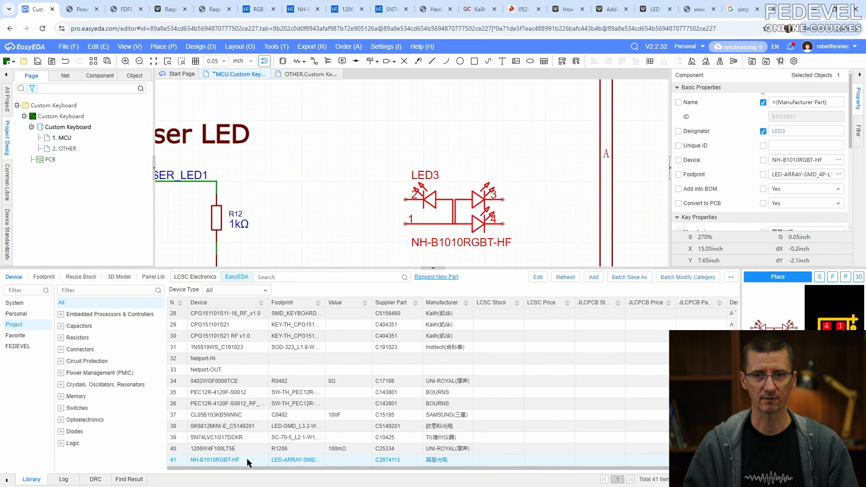
right_click(247, 458)
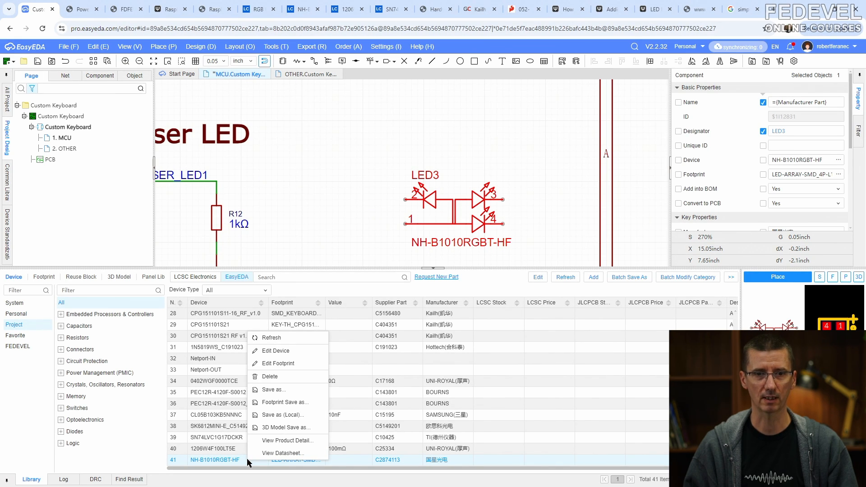
click(287, 390)
click(481, 242)
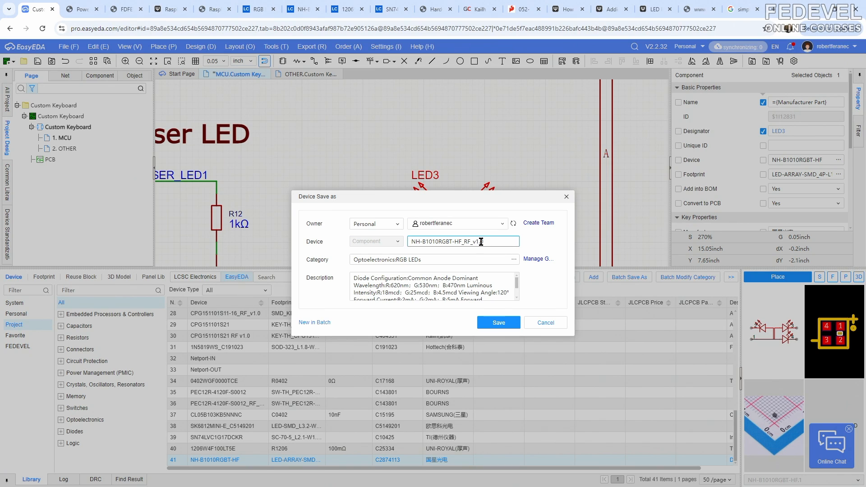
click(498, 322)
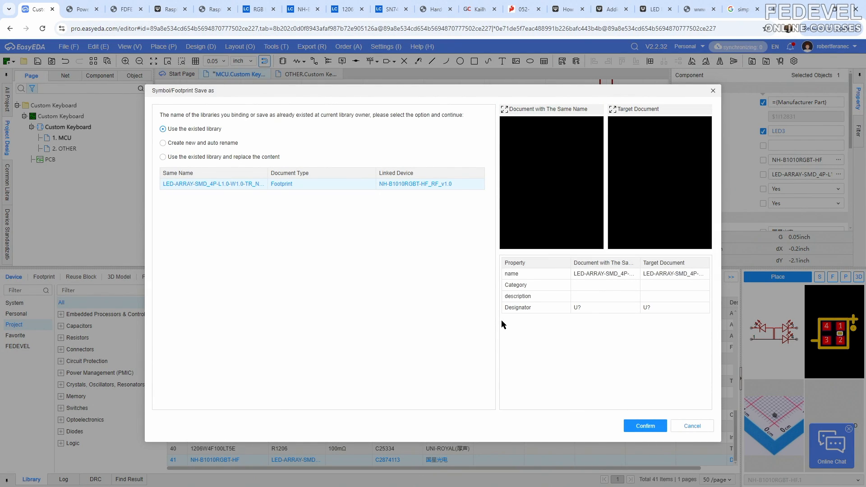
click(163, 143)
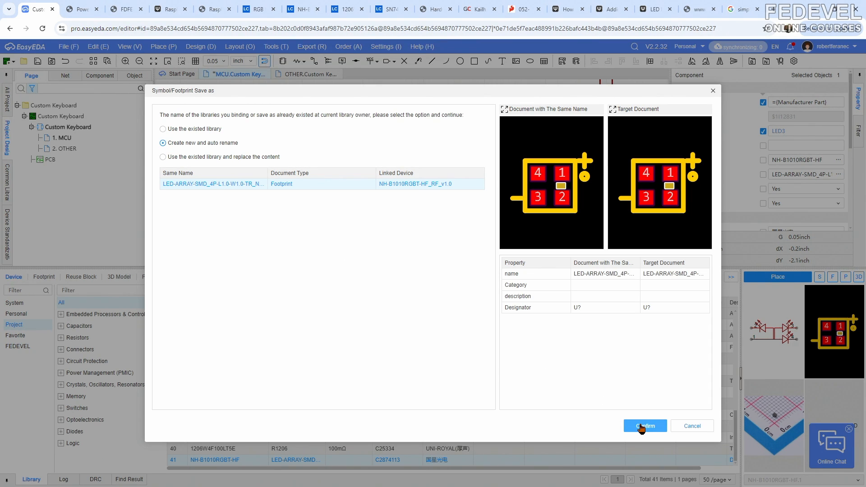
click(645, 426)
- Refresh the Personal device library and open NH-B1010RGBT-HF_RF_v1.0 for device editing
click(25, 315)
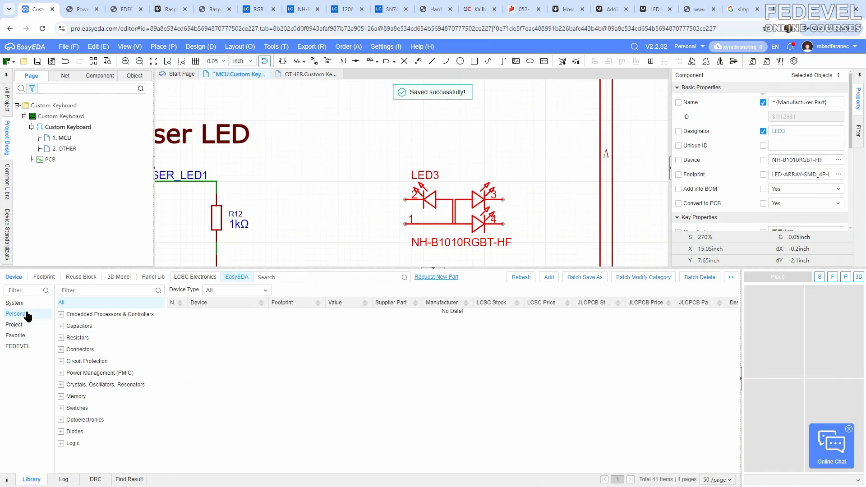
click(521, 276)
click(224, 316)
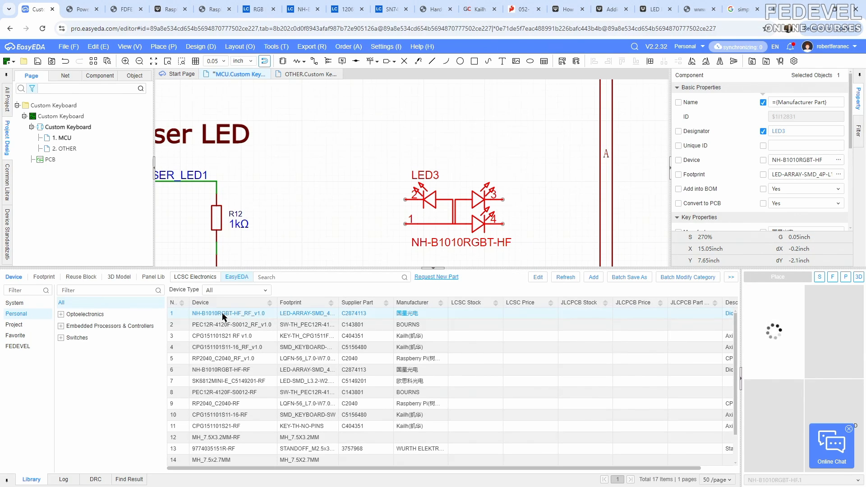
right_click(225, 316)
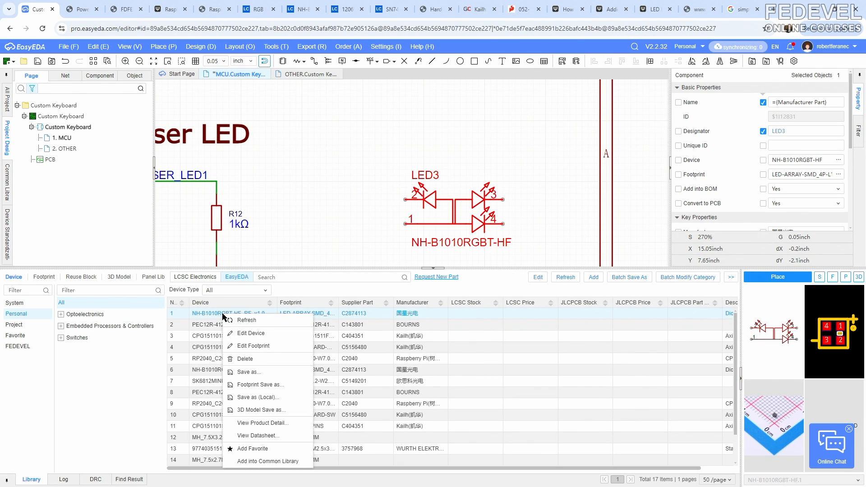
click(242, 334)
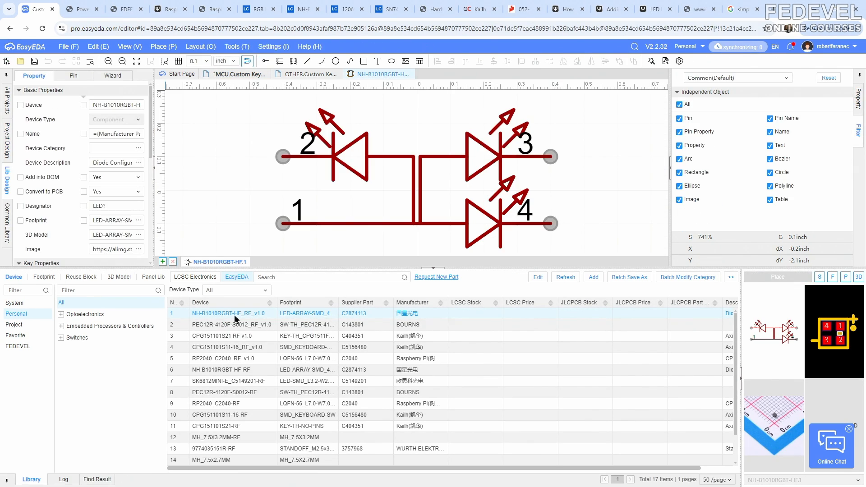
click(129, 46)
click(134, 85)
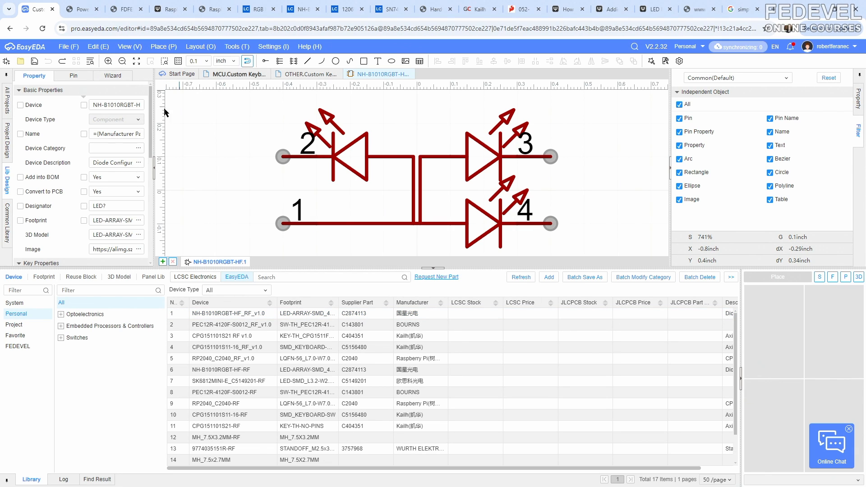
- Move pin 1 to the top centre of the LED symbol and rotate it so its connection end points upward
scroll(225, 156, down, 3)
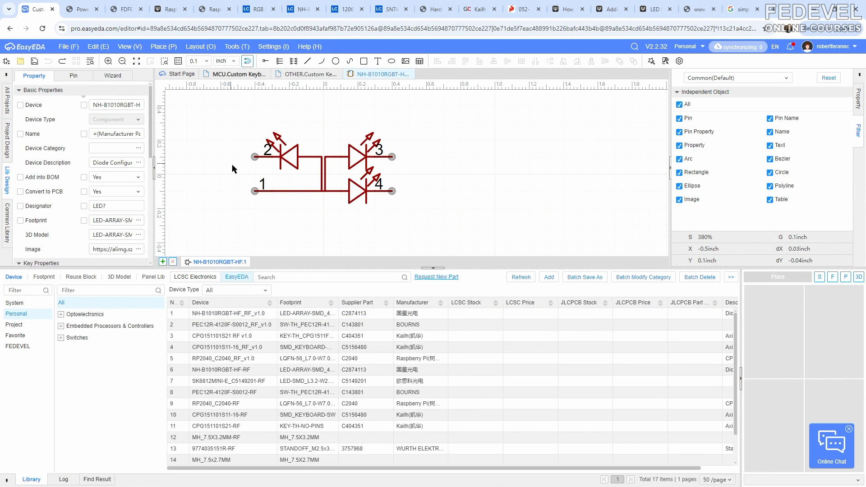
drag(255, 191, 324, 113)
key(space)
key(space)
key(space)
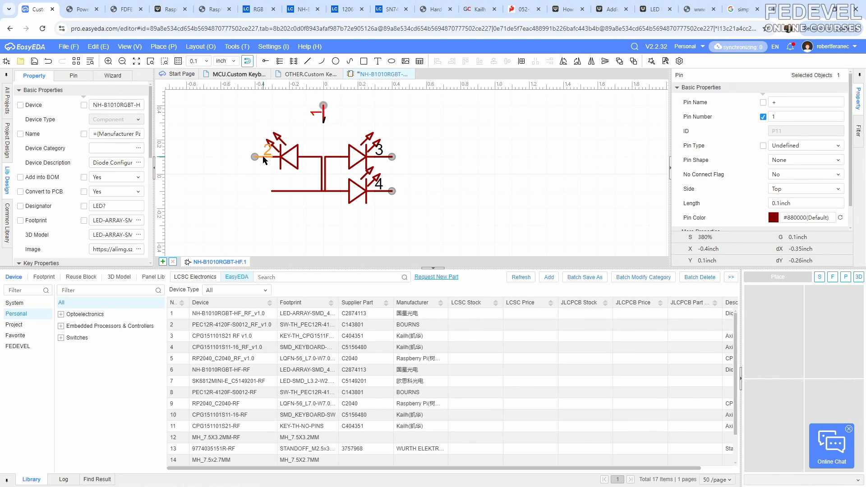
- Move pins 2, 3 and 4 into an evenly spaced row below the LED symbol, rotated to point downward
drag(264, 160, 272, 225)
key(space)
drag(391, 158, 324, 231)
key(space)
key(space)
key(space)
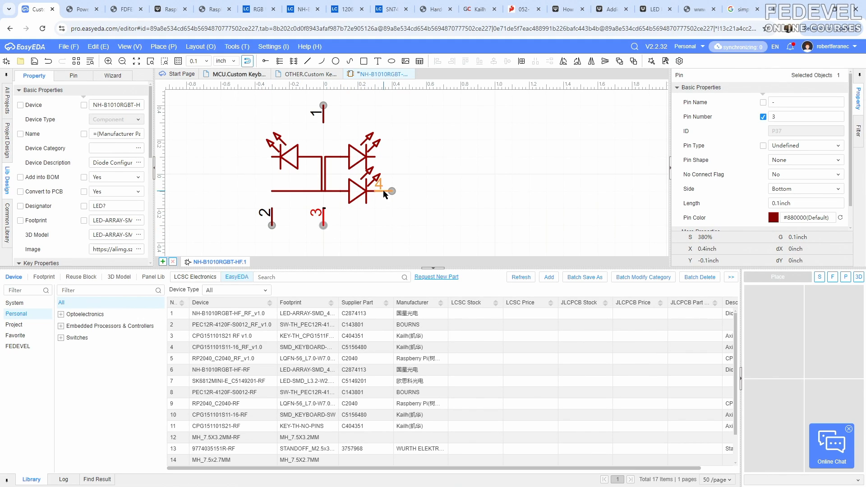
drag(384, 195, 379, 227)
key(space)
- Delete the long horizontal line that ran from the former pin 1 position to the lower LED
click(288, 190)
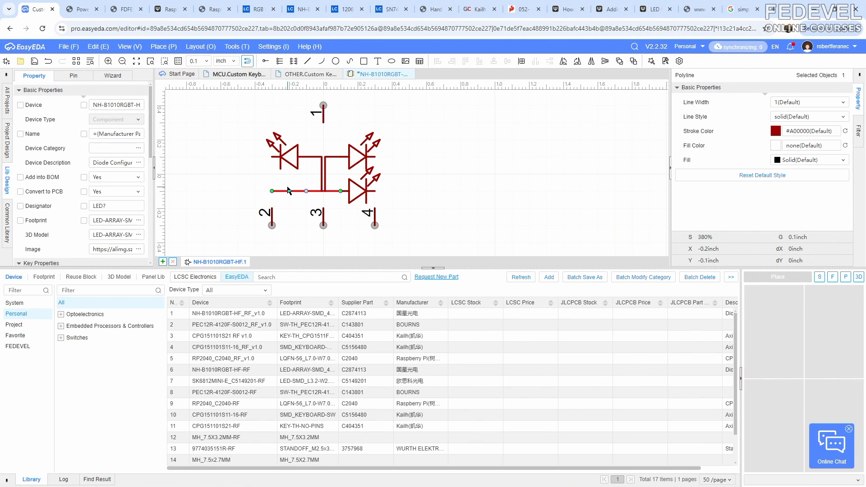
right_click(288, 190)
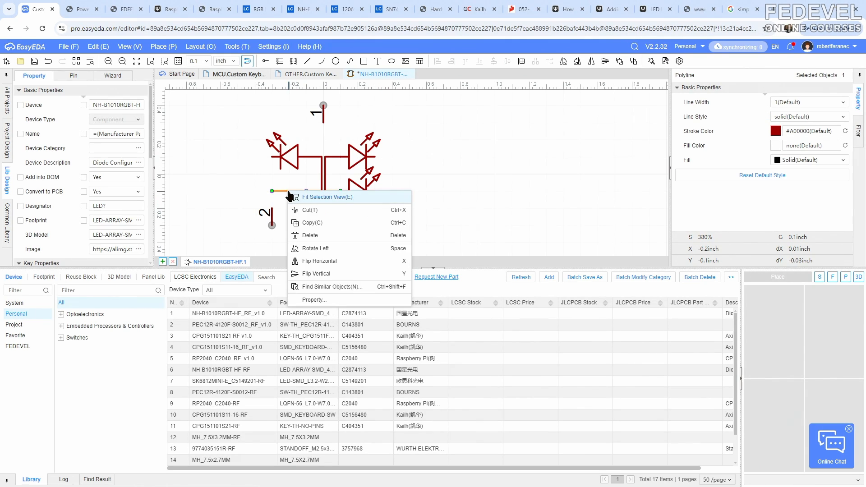
click(311, 233)
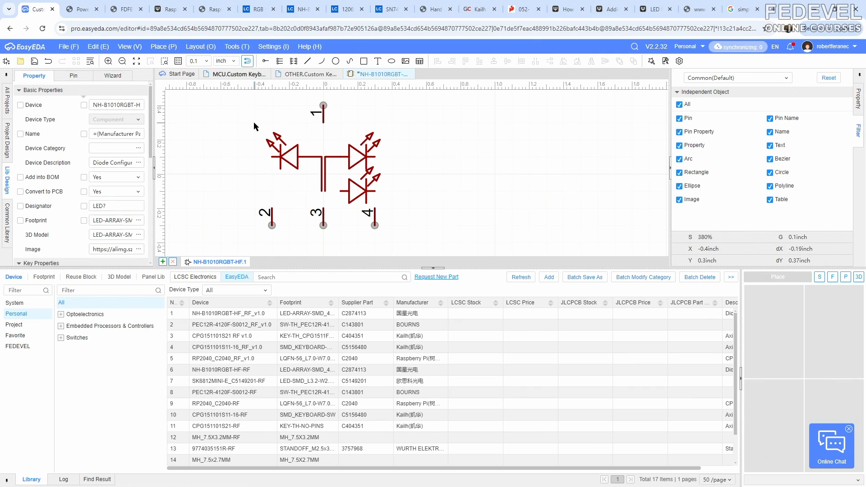
- Place the leftmost LED graphic above pin 2, rotated to point downward, and delete the two leftover L-shaped connection lines
drag(254, 122, 269, 171)
key(space)
drag(292, 138, 345, 200)
right_click(323, 175)
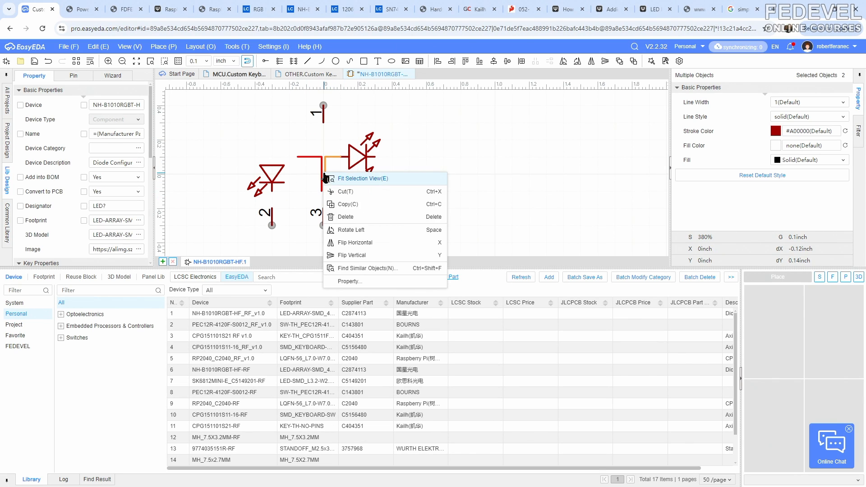
click(345, 217)
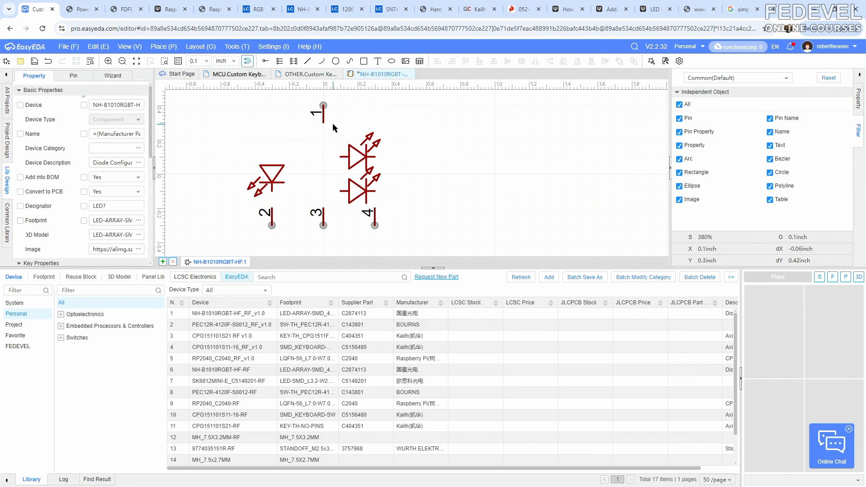
- Move the upper remaining LED graphic above pin 3, rotated downward and flipped horizontally to match the first LED
drag(333, 125, 324, 172)
key(space)
key(space)
key(space)
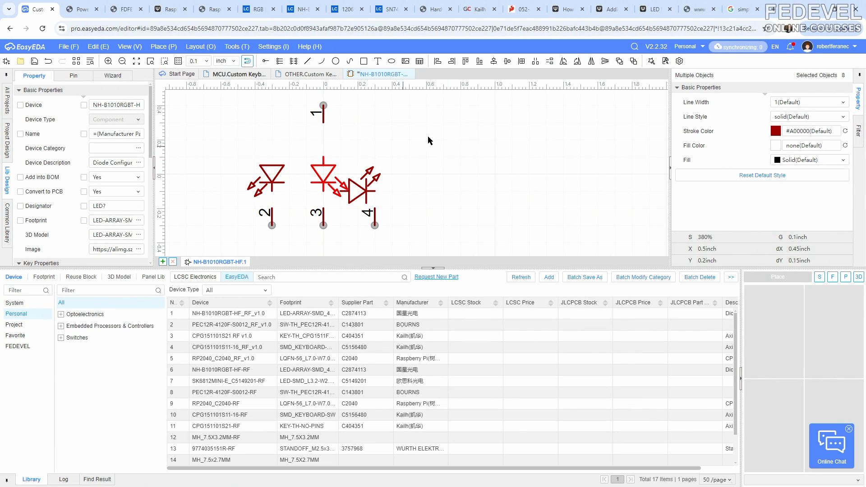
click(590, 62)
- Move the last sideways LED graphic above pin 4, rotated downward and flipped horizontally to match the other two
drag(337, 146, 378, 180)
key(space)
key(space)
key(space)
click(590, 62)
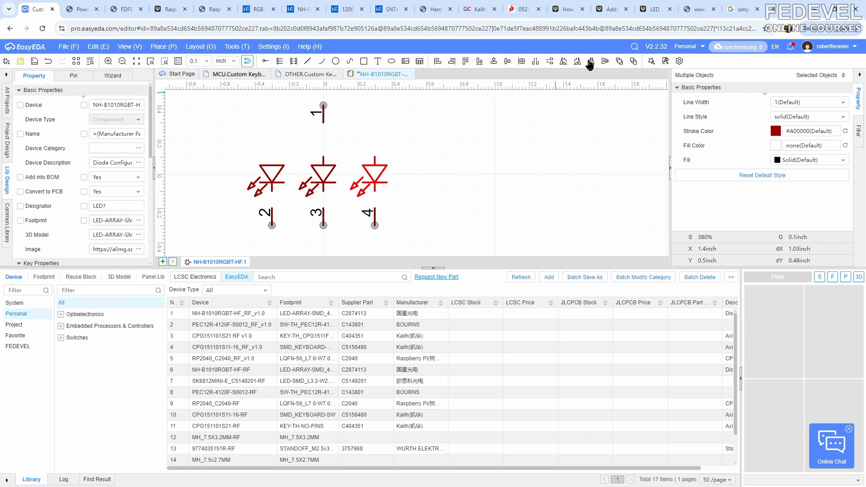
click(390, 129)
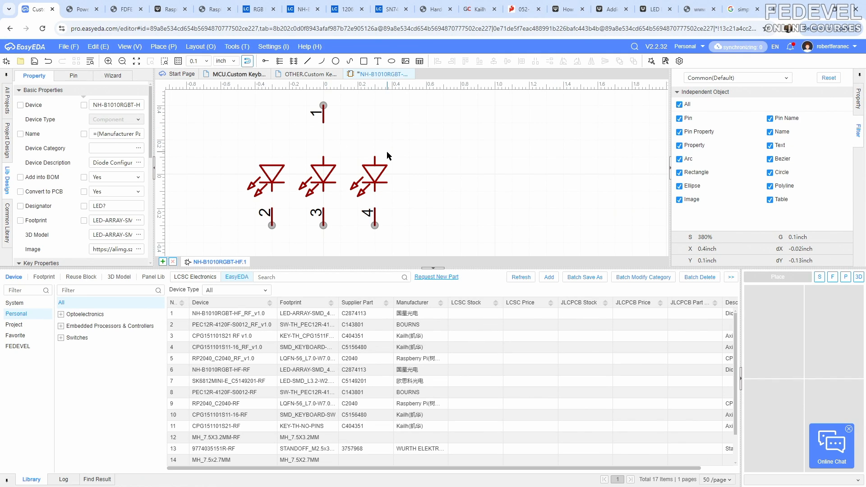
- Delete the short anode stub lines above the middle and right LEDs
drag(385, 164, 312, 146)
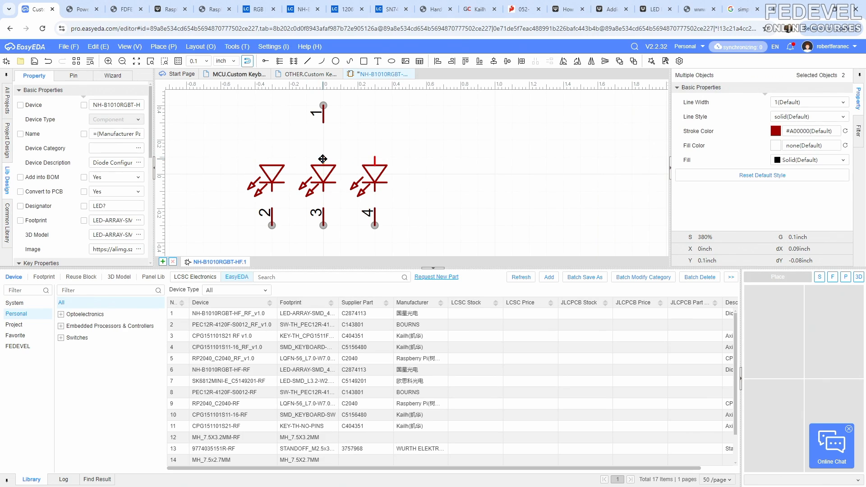
right_click(322, 158)
click(341, 203)
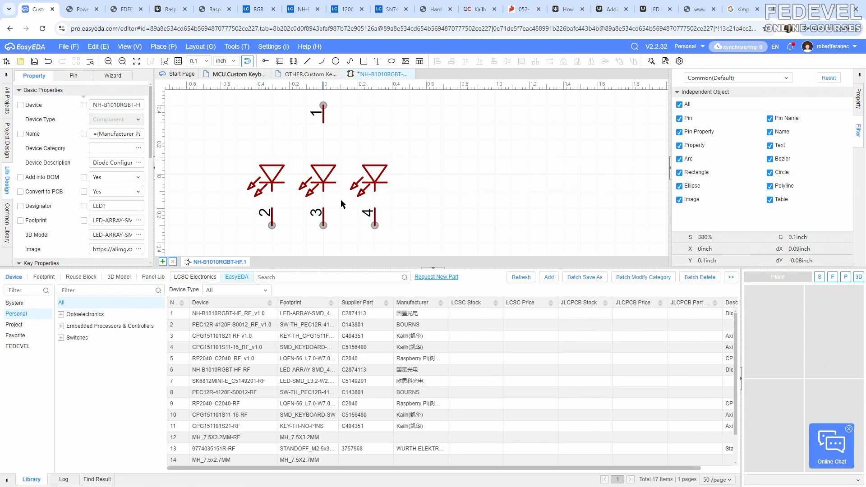
- Extend the cathode lines of the three LEDs down to meet pins 2, 3 and 4
click(272, 191)
scroll(279, 193, up, 3)
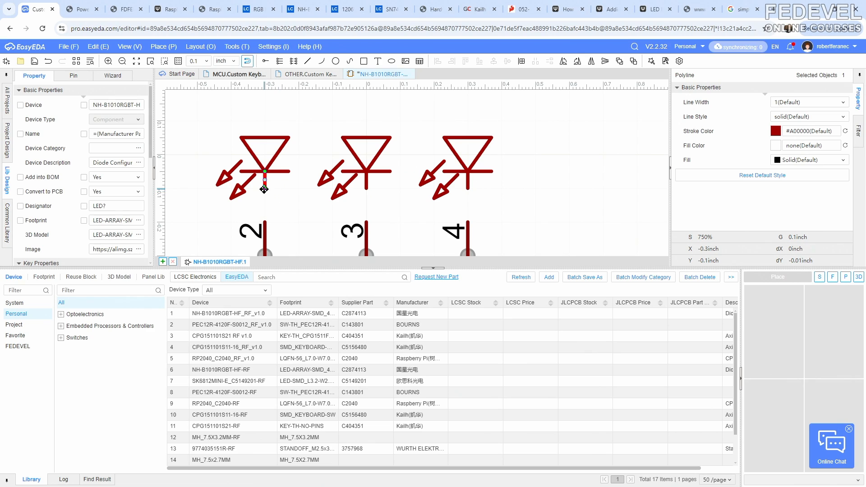
drag(264, 189, 265, 216)
click(367, 182)
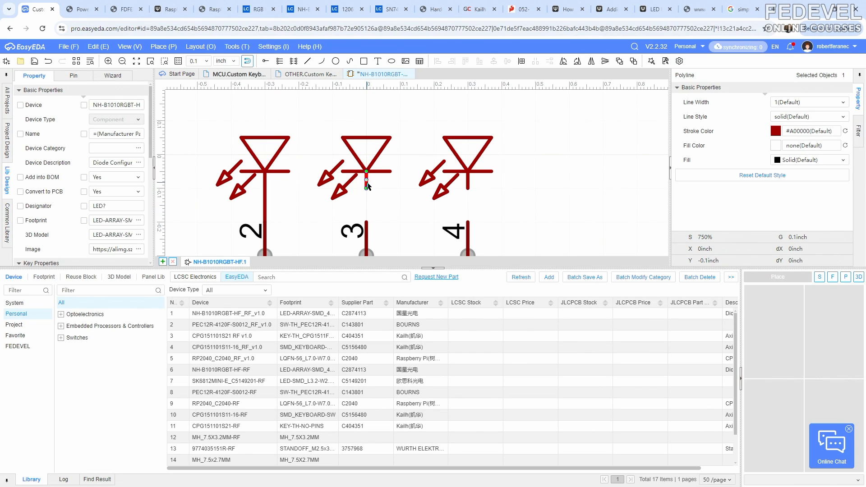
drag(366, 188, 366, 221)
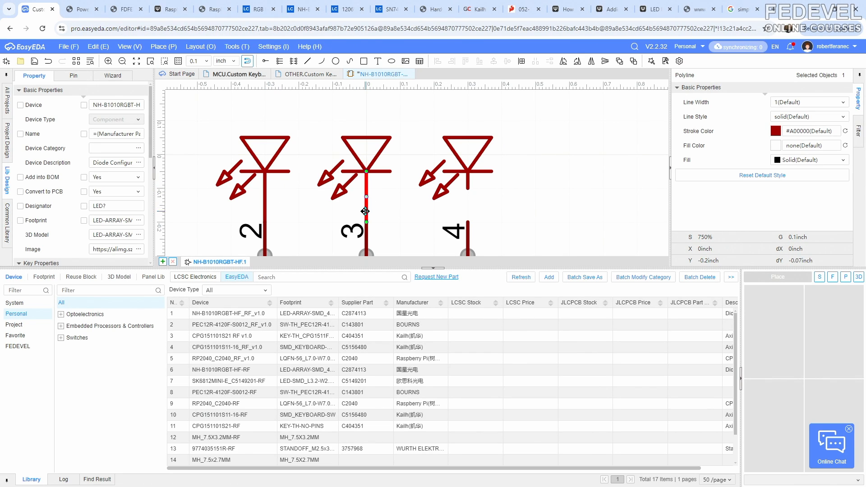
click(468, 183)
drag(468, 188, 467, 221)
scroll(410, 223, down, 2)
scroll(411, 222, down, 1)
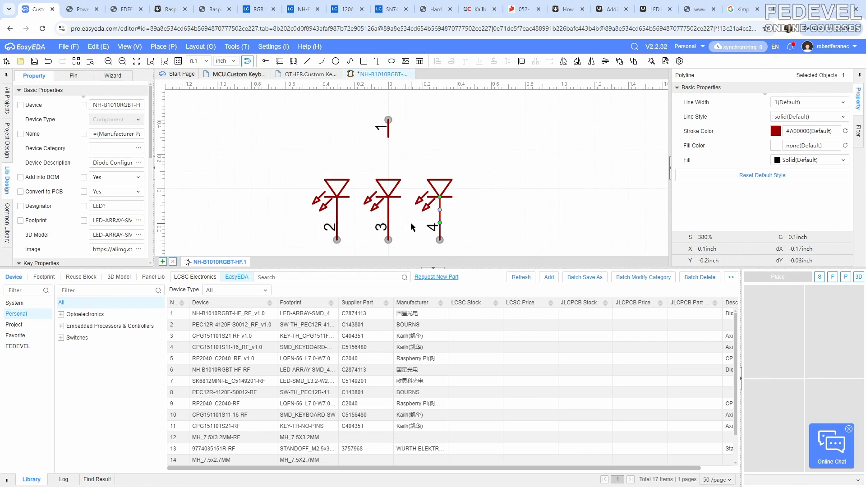
- Set the grid to 0.05 inch and draw a vertical polyline from pin 1 to the middle LED's anode
scroll(409, 142, up, 2)
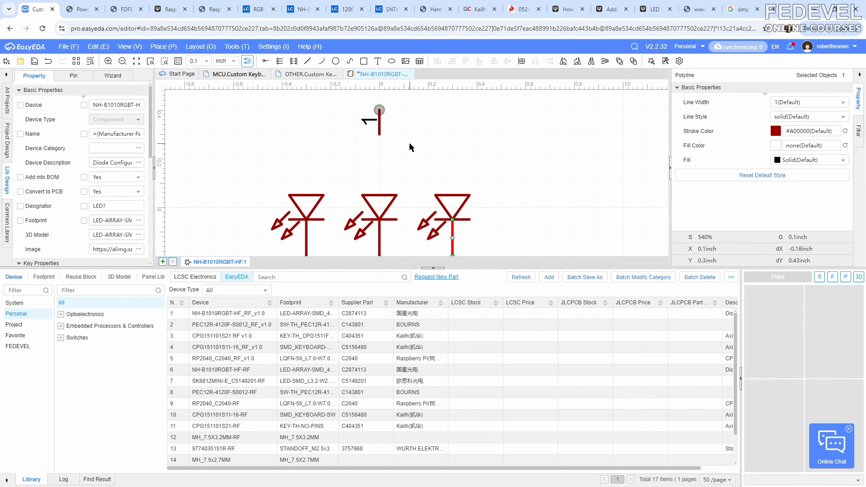
click(207, 60)
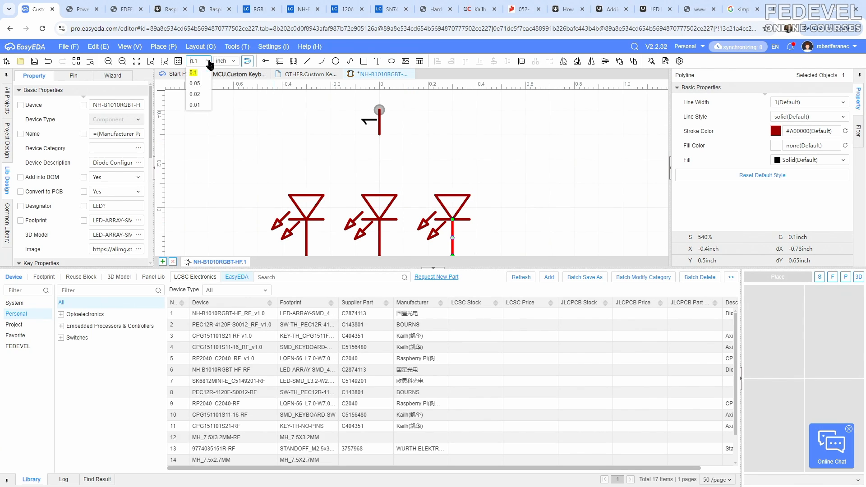
click(195, 83)
click(163, 46)
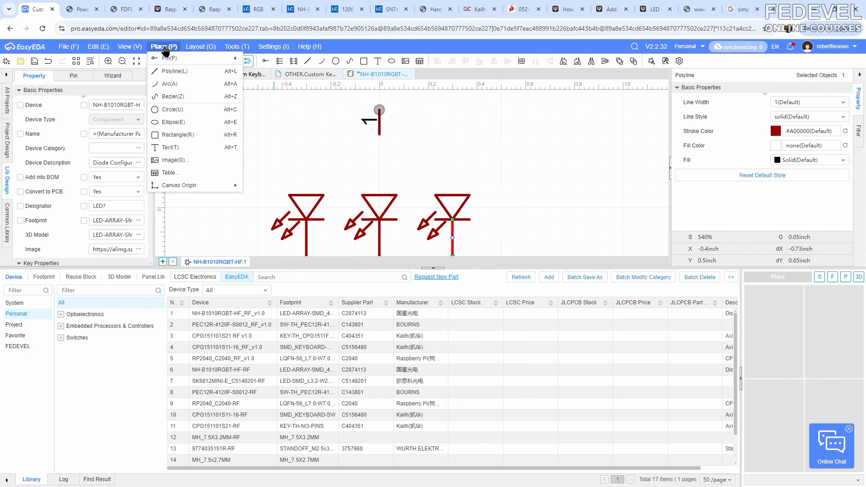
click(196, 75)
click(380, 110)
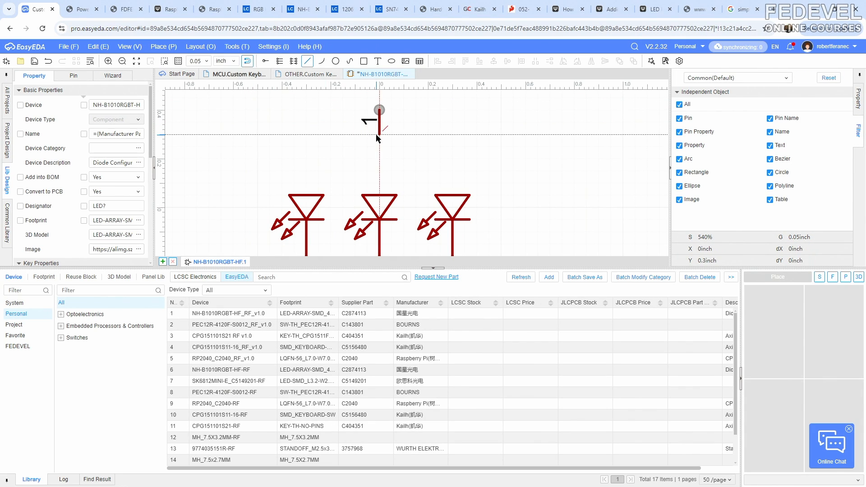
click(382, 191)
right_click(351, 173)
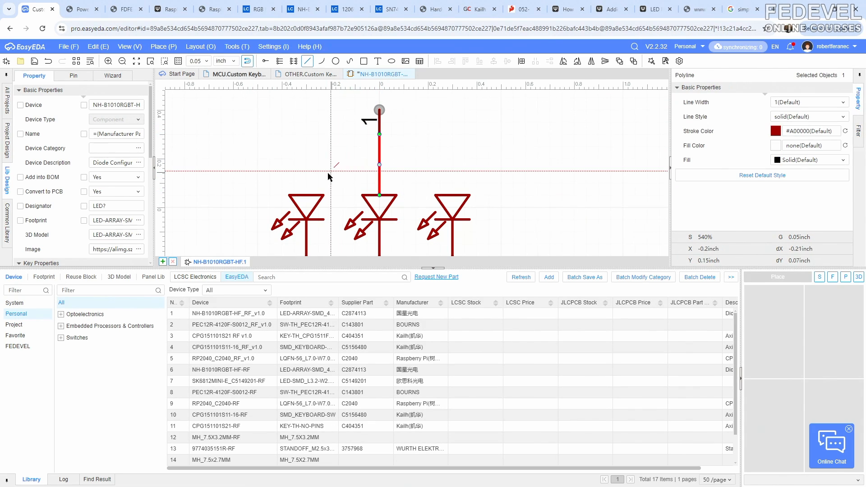
- Draw a bracket-shaped polyline joining the left and right LED anodes, crossing the centre line at Y 0.25 inch
click(307, 195)
click(306, 146)
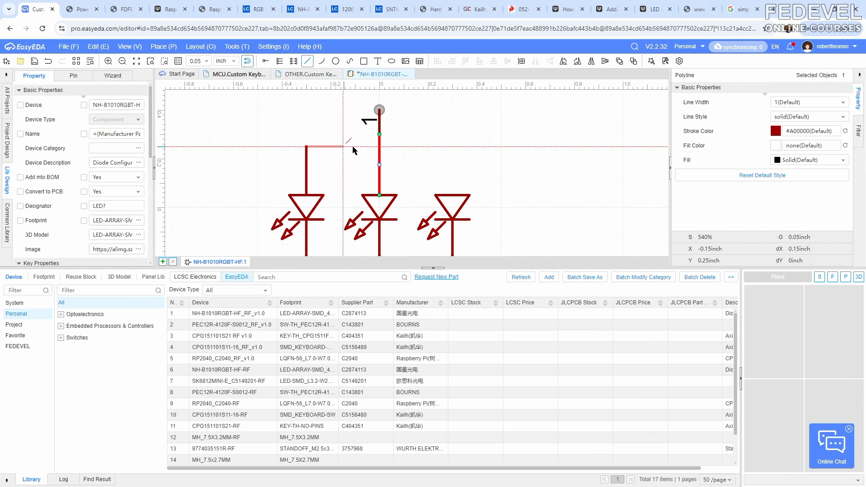
click(453, 146)
click(453, 195)
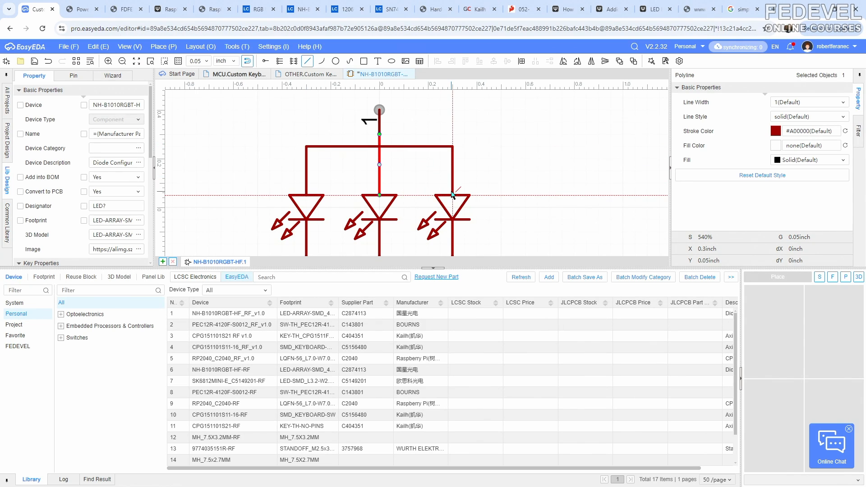
right_click(476, 173)
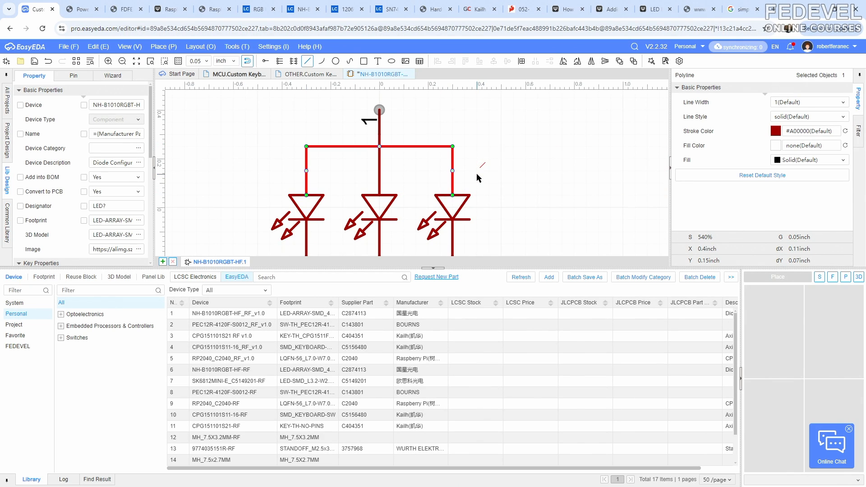
- Draw a circle centred on the junction of the anode lines and set its radius to 0.015 inch
click(162, 47)
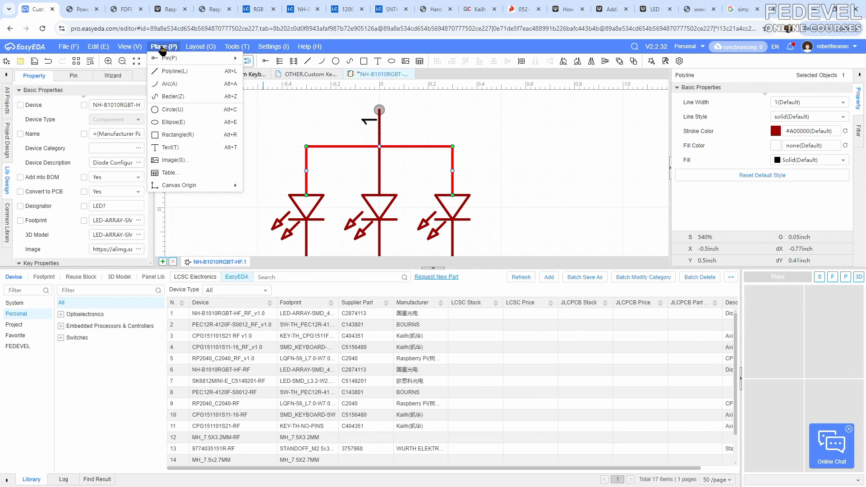
click(182, 109)
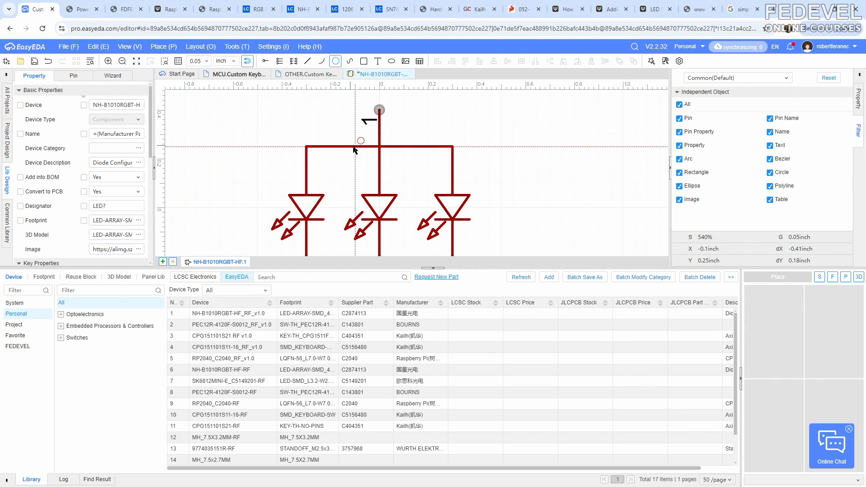
click(380, 146)
click(392, 146)
key(Escape)
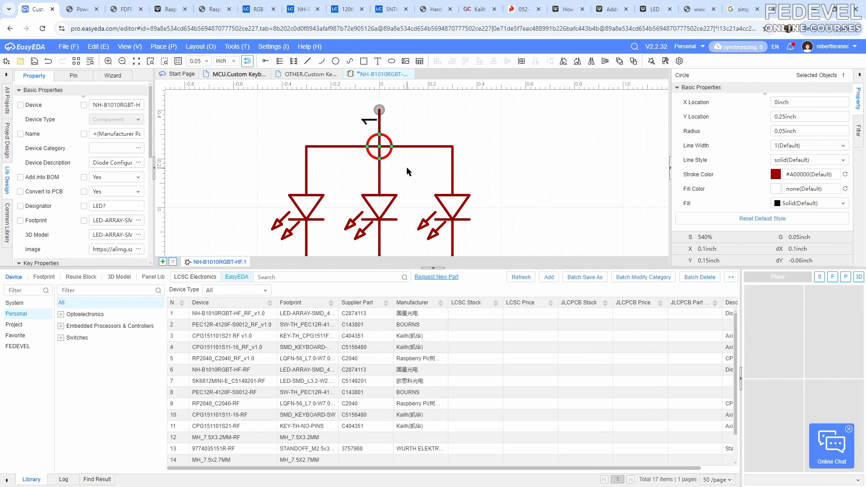
click(813, 131)
text(0.015)
key(Return)
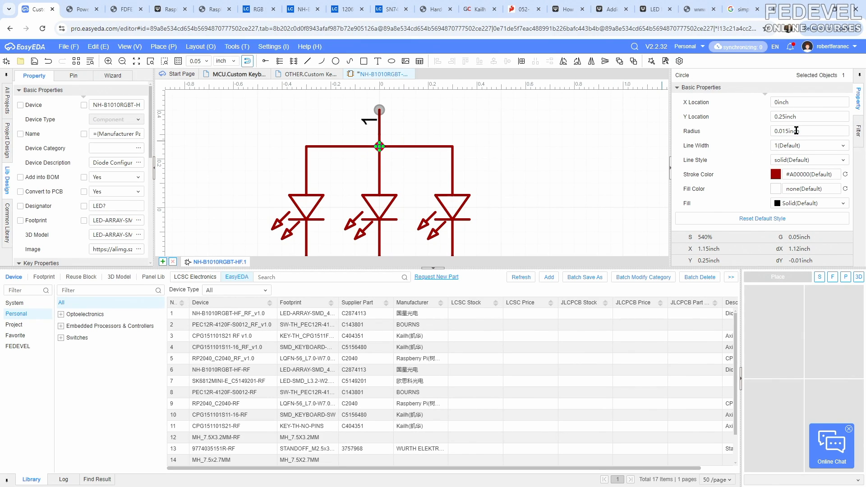
click(526, 130)
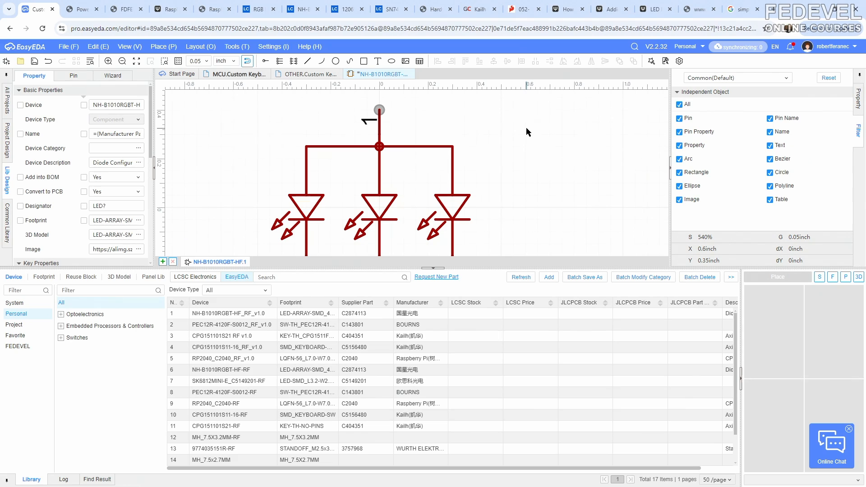
- Set the junction circle's fill color to #A00000
scroll(379, 145, up, 6)
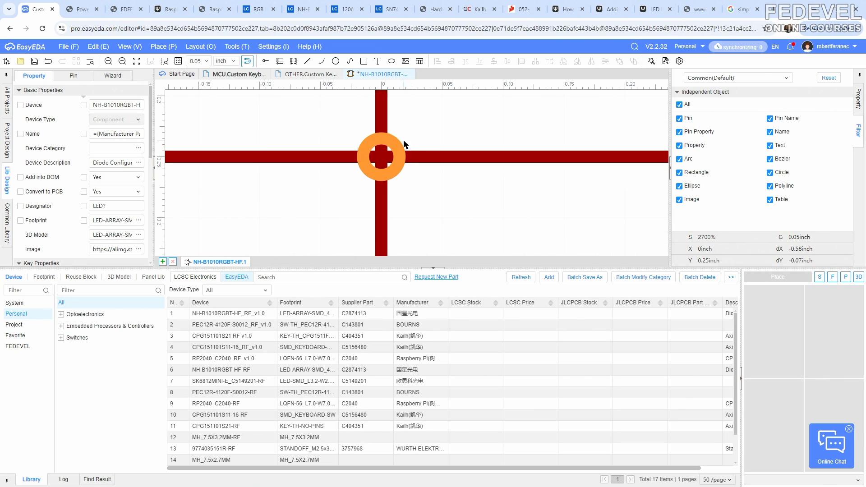
click(400, 144)
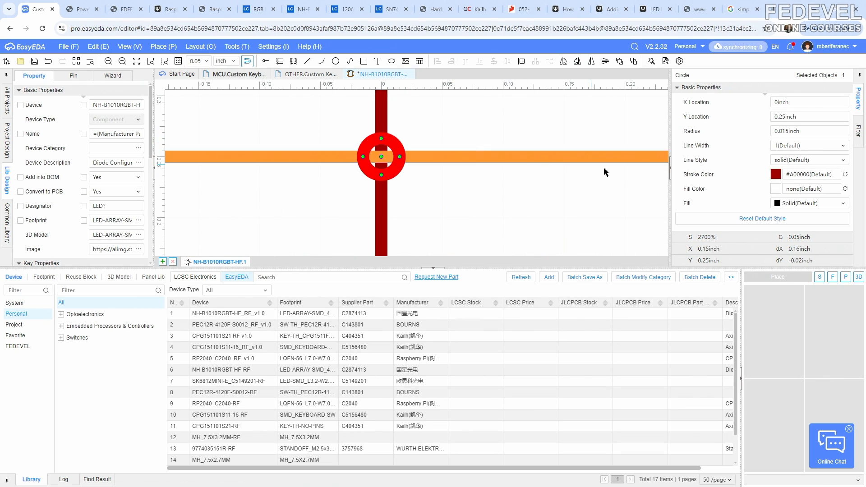
click(774, 190)
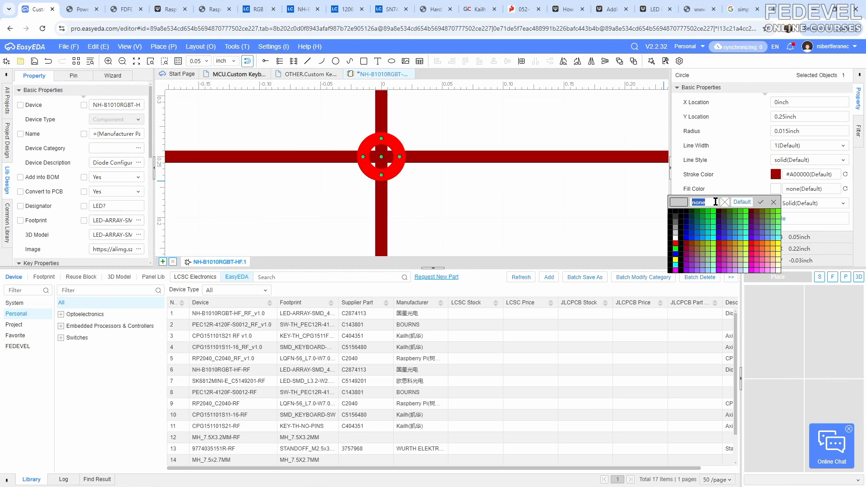
key(BackSpace)
text(#A00000)
click(761, 202)
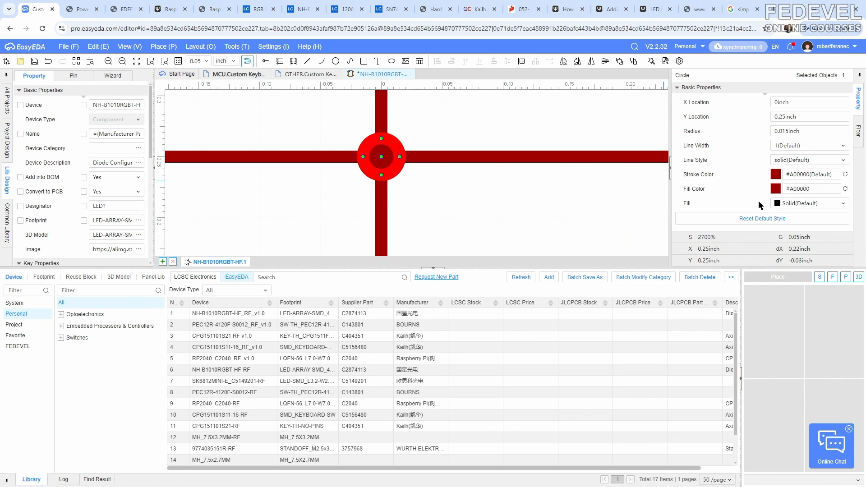
click(499, 180)
scroll(420, 165, down, 5)
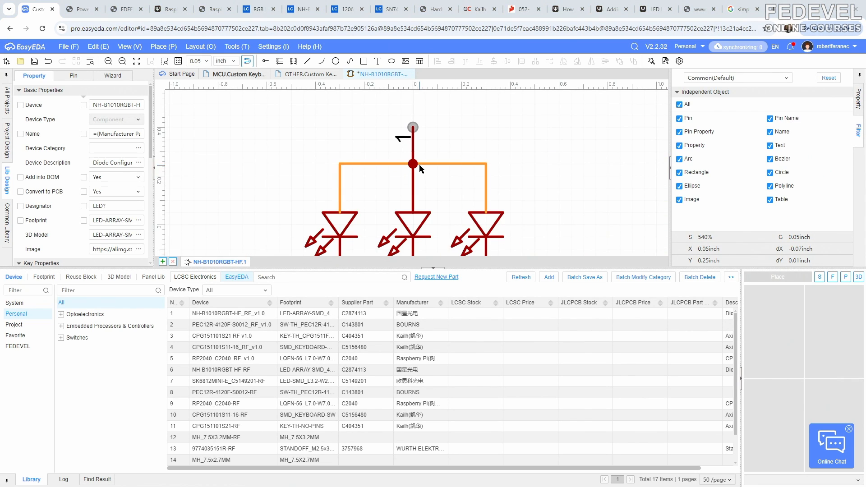
- Place a text label "R" just above and left of each of the three LEDs, at Y 0.1 inch
click(164, 47)
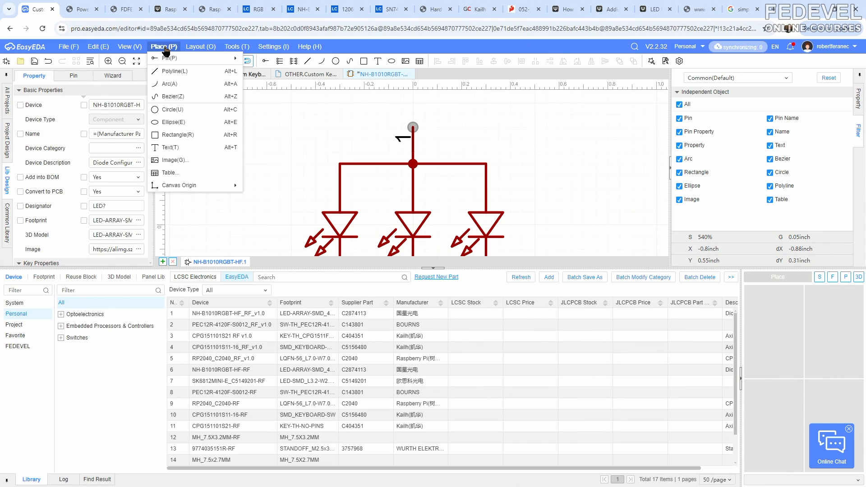
click(174, 148)
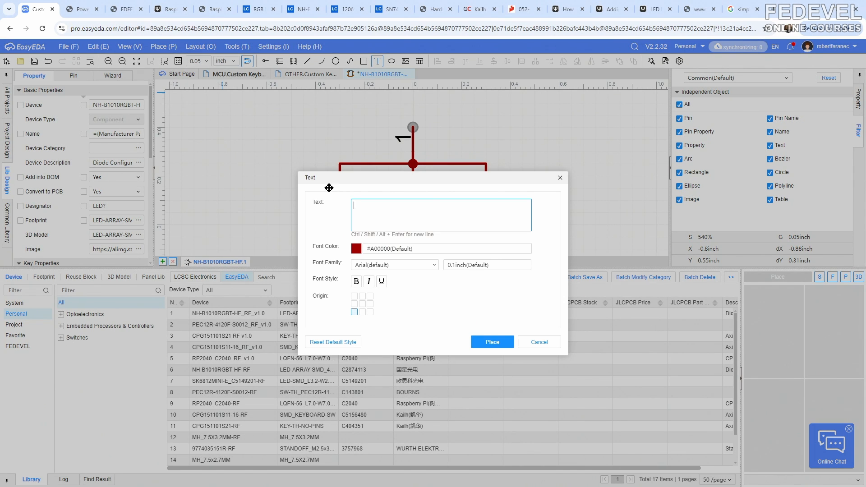
text(R)
click(492, 342)
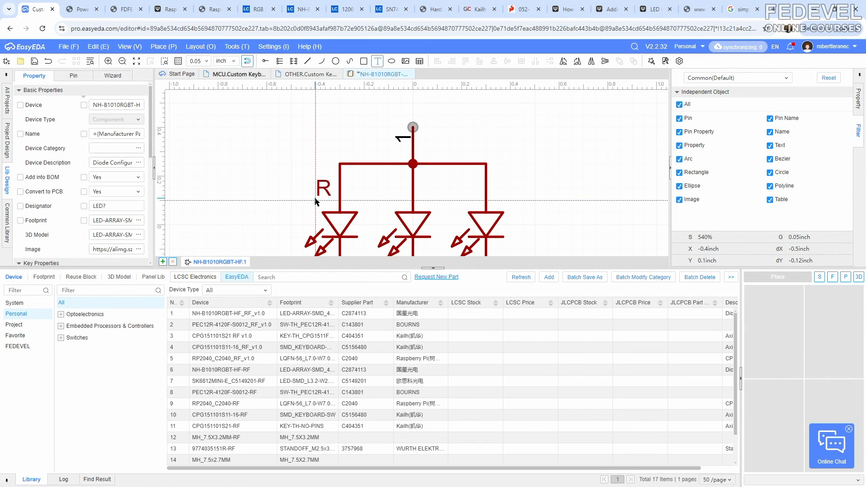
click(315, 201)
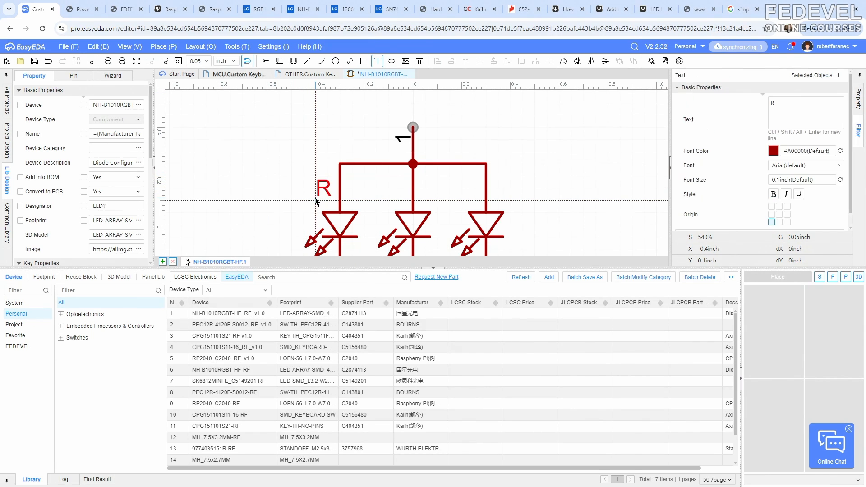
click(392, 202)
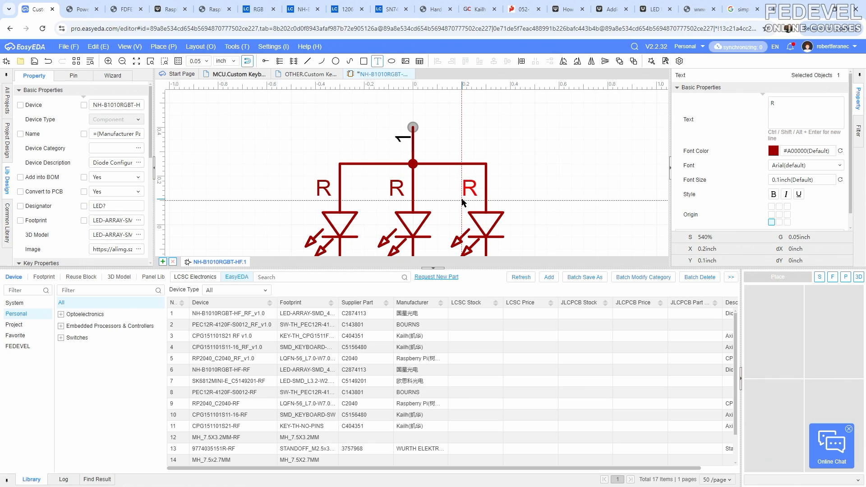
click(462, 199)
key(Escape)
scroll(455, 127, down, 2)
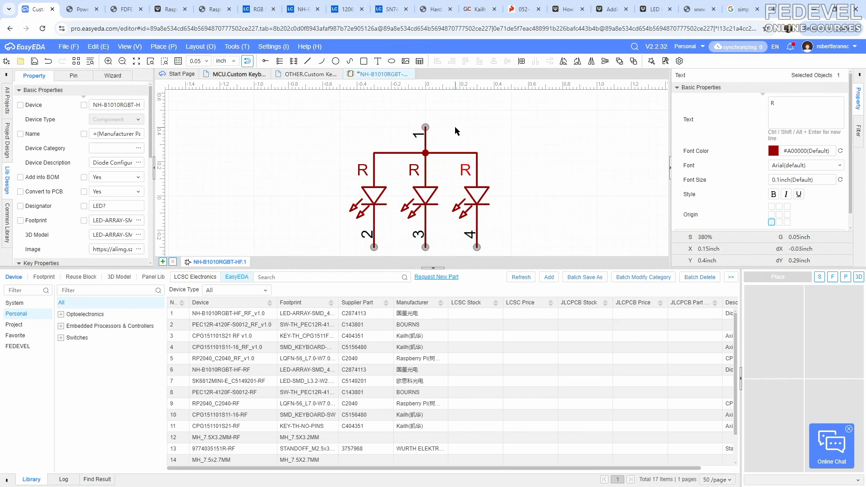
click(455, 126)
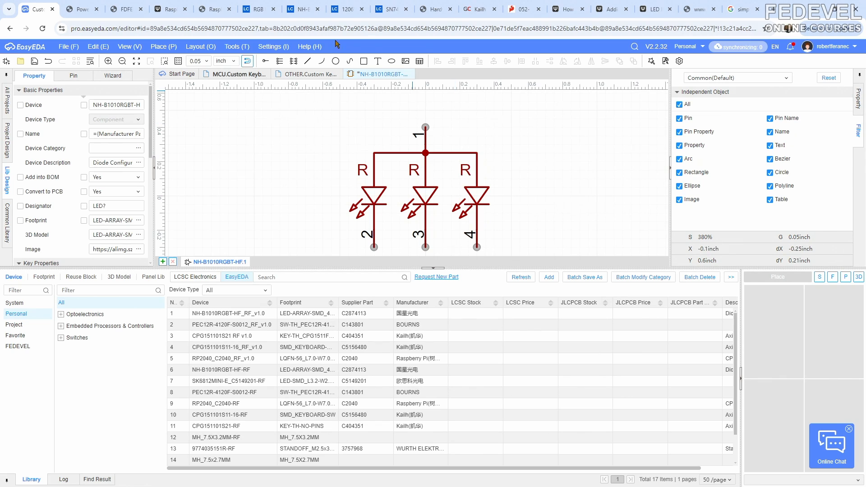
- Open the NH-B1010RGBT-HF datasheet from its LCSC product page and examine the pin-to-colour assignment in the Outline Dimension drawings
click(299, 10)
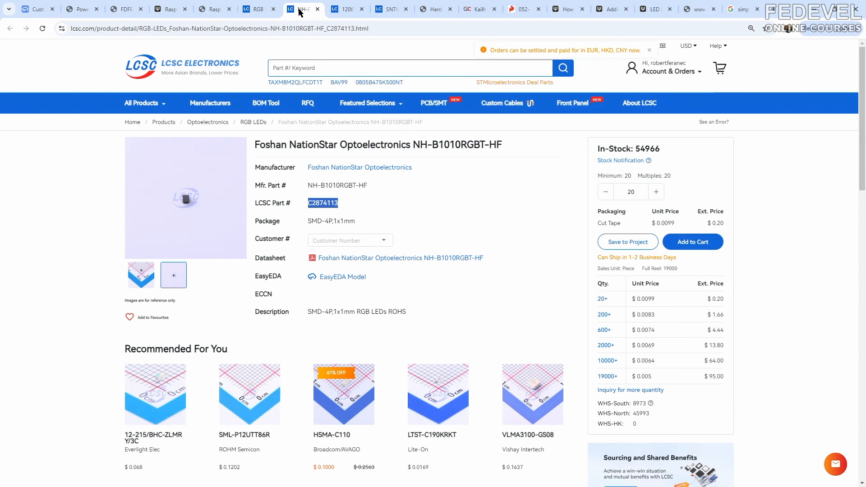
click(386, 258)
scroll(387, 260, down, 20)
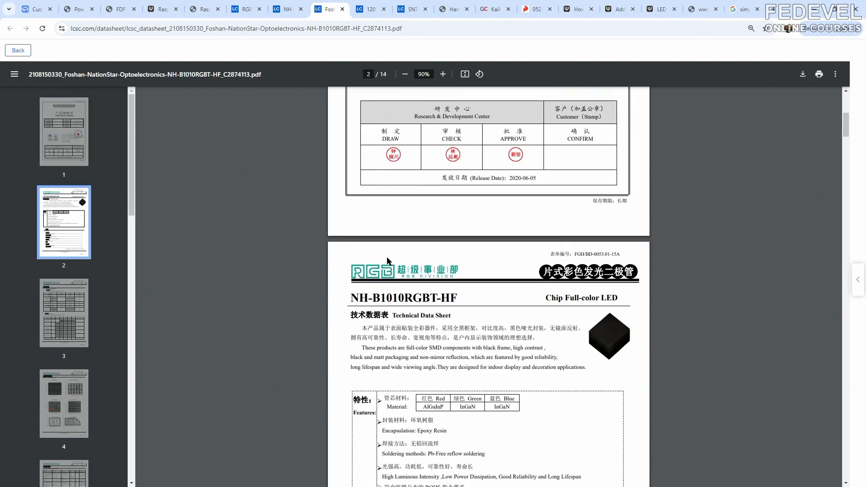
scroll(387, 260, down, 20)
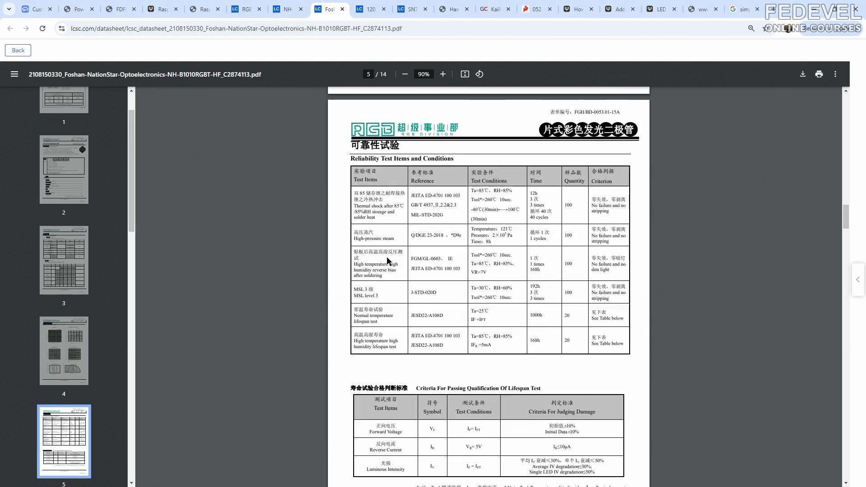
scroll(386, 259, up, 1)
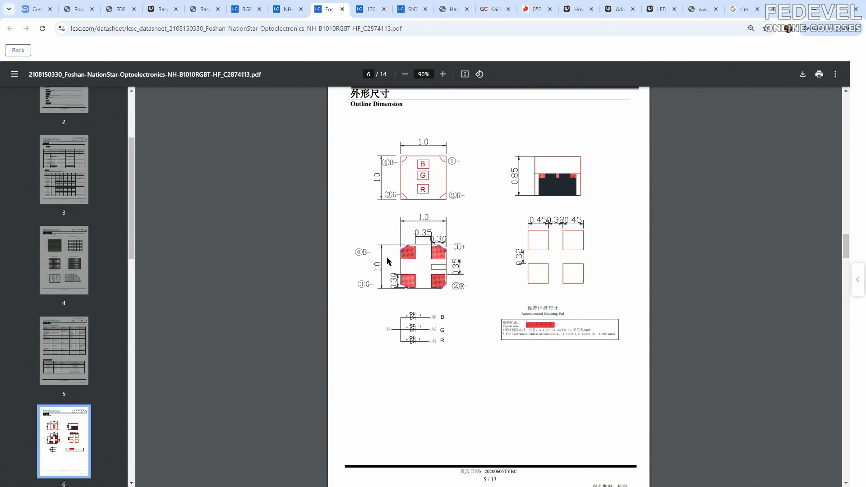
ctrl+scroll(412, 171, up, 3)
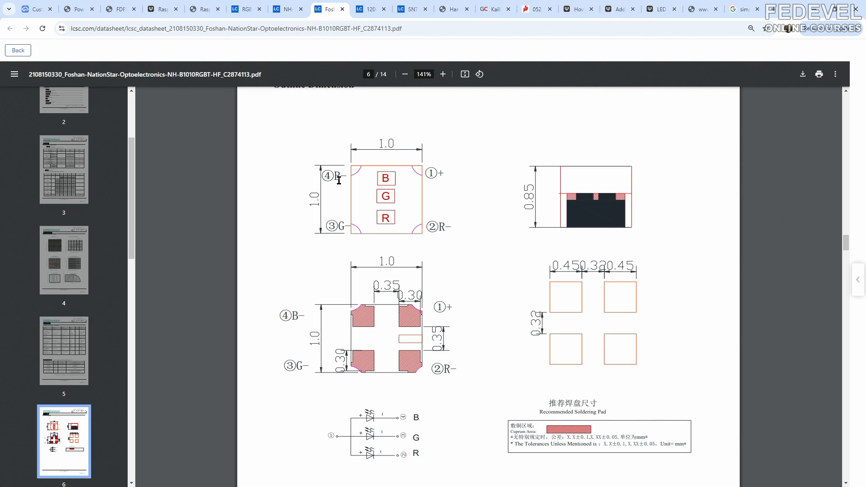
- Back in the EasyEDA symbol, change the middle LED's label to G and the right LED's label to B
click(36, 9)
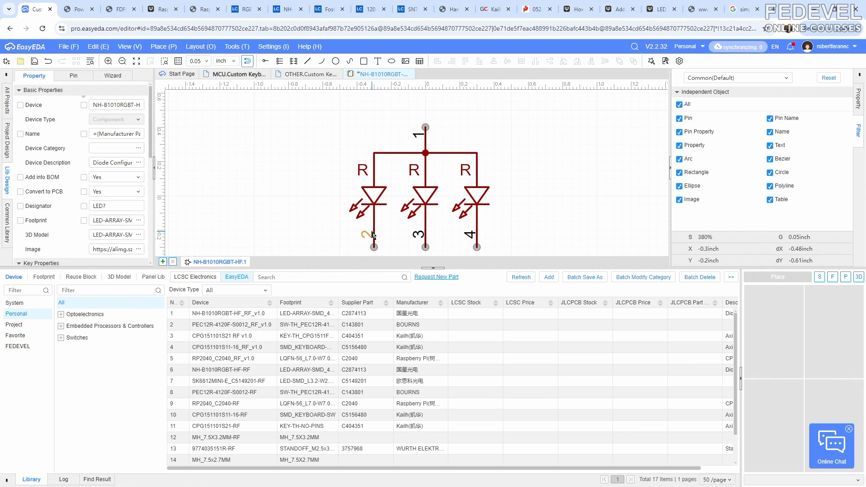
click(412, 170)
double_click(786, 102)
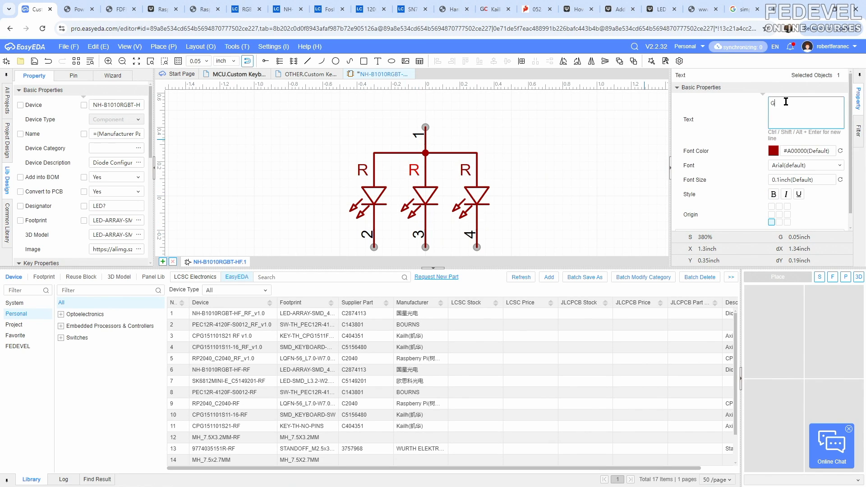
text(G)
key(Return)
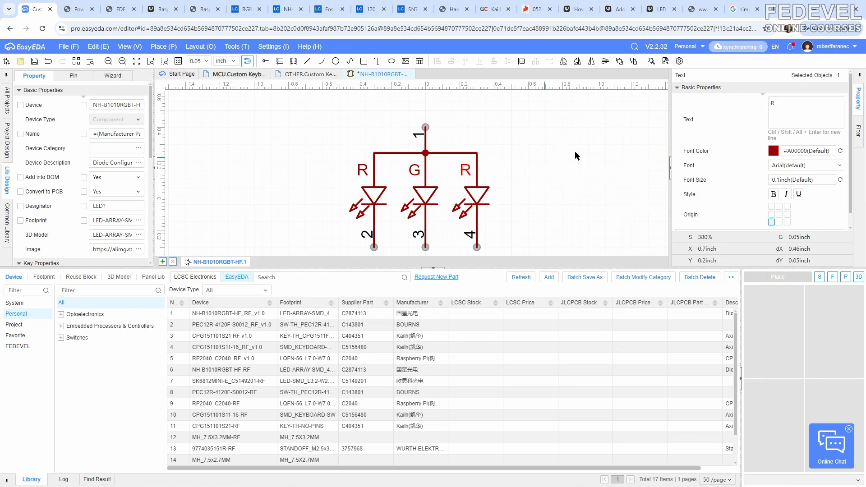
double_click(783, 100)
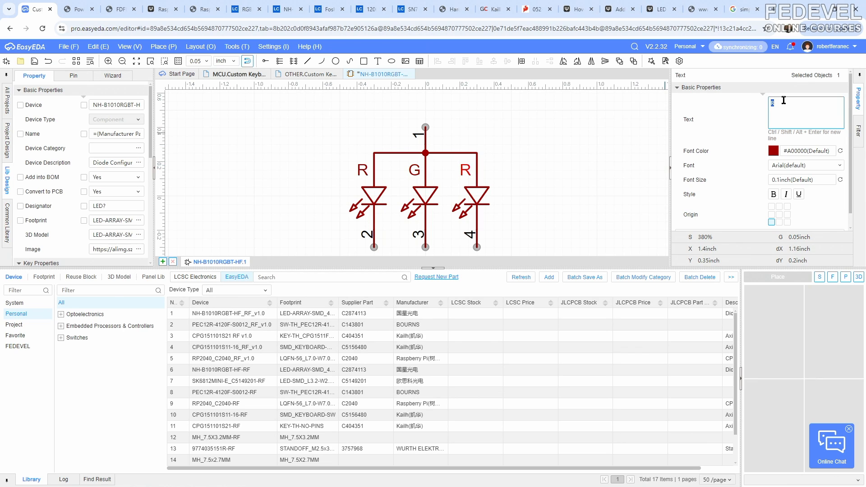
click(552, 147)
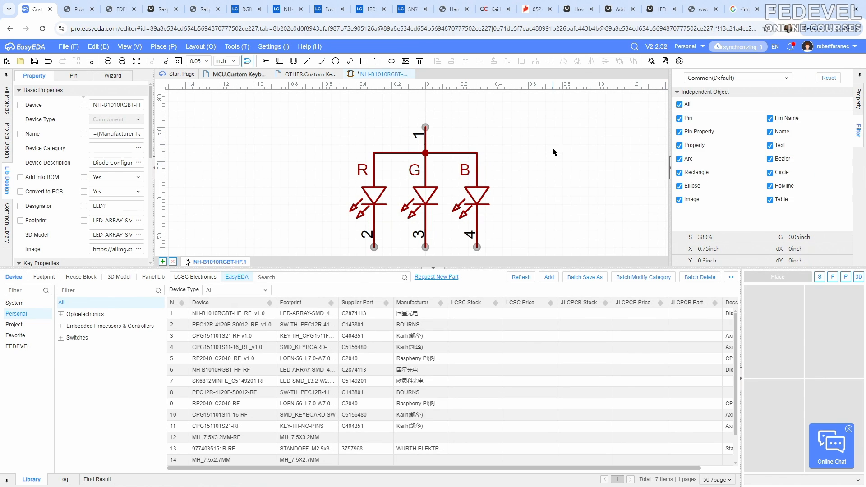
- Fit the whole LED symbol in the view and save it
click(135, 47)
click(139, 83)
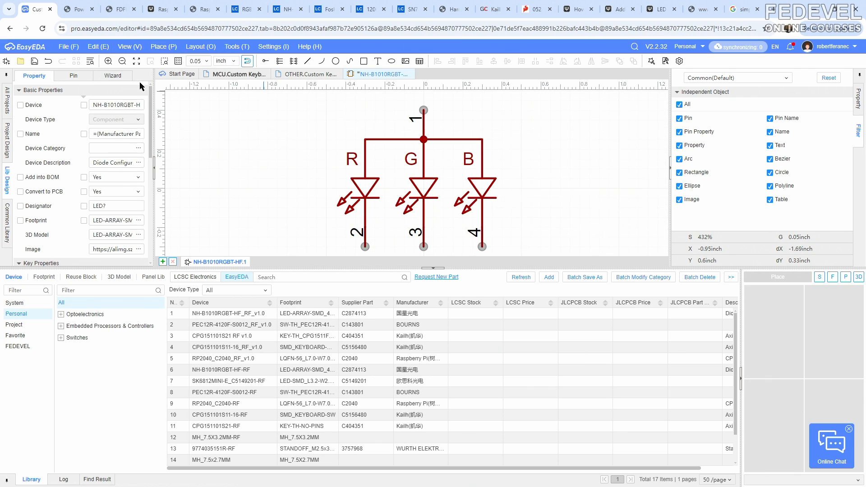
click(33, 60)
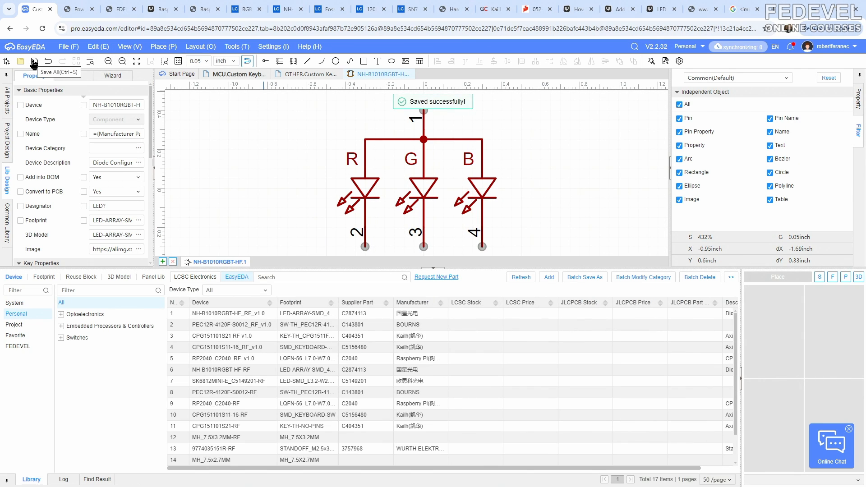
- Delete the old NH-B1010RGBT-HF component LED3 from the MCU schematic page
click(234, 75)
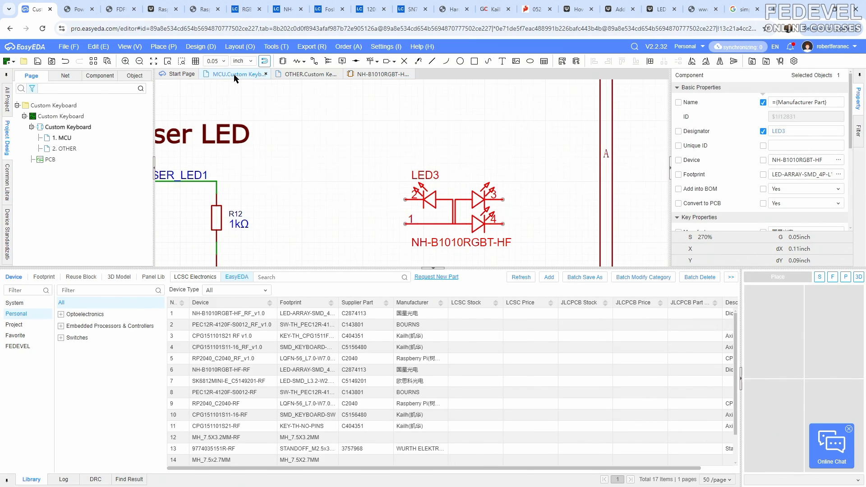
right_click(446, 199)
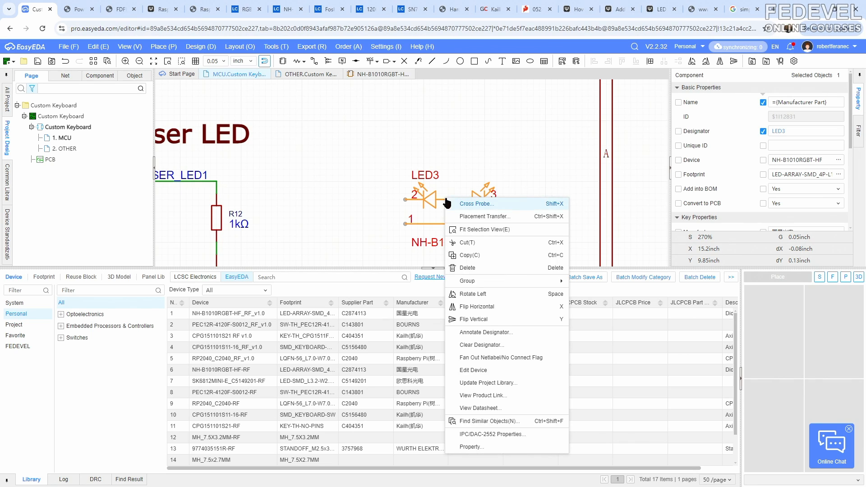
click(467, 270)
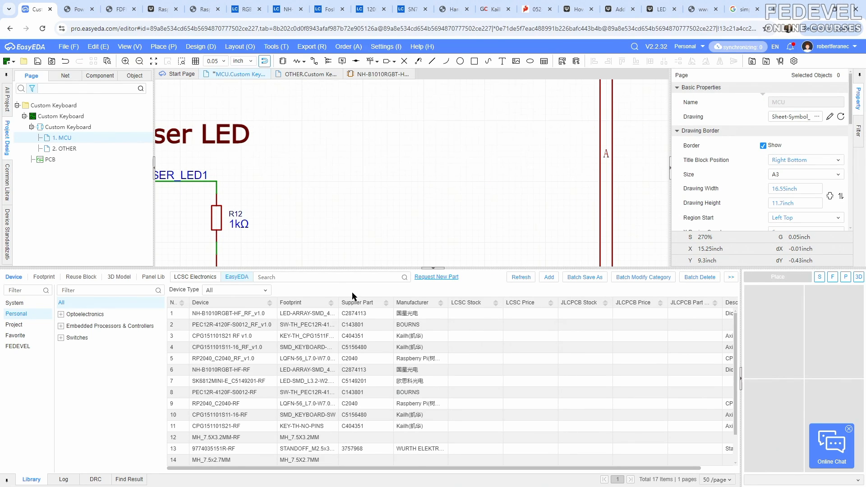
- Place one NH-B1010RGBT-HF_RF_v1.0 from the personal library right of the User LED circuit at X 15.8, Y 9.4 inch
click(247, 314)
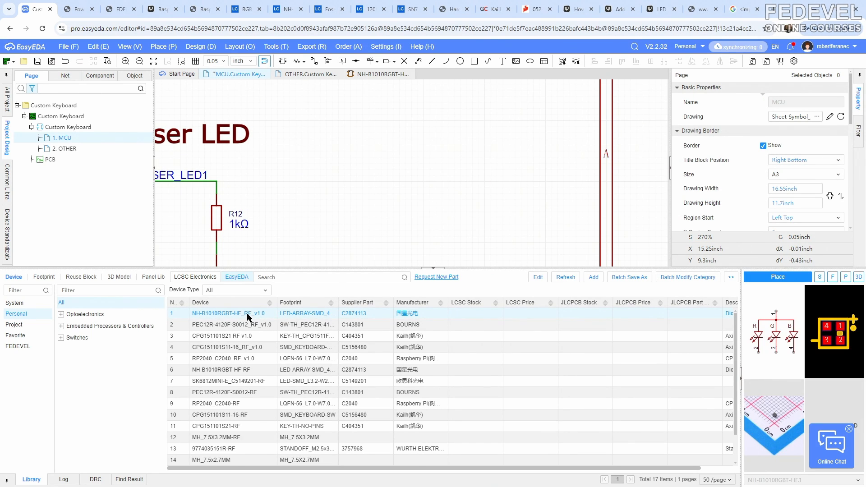
click(776, 277)
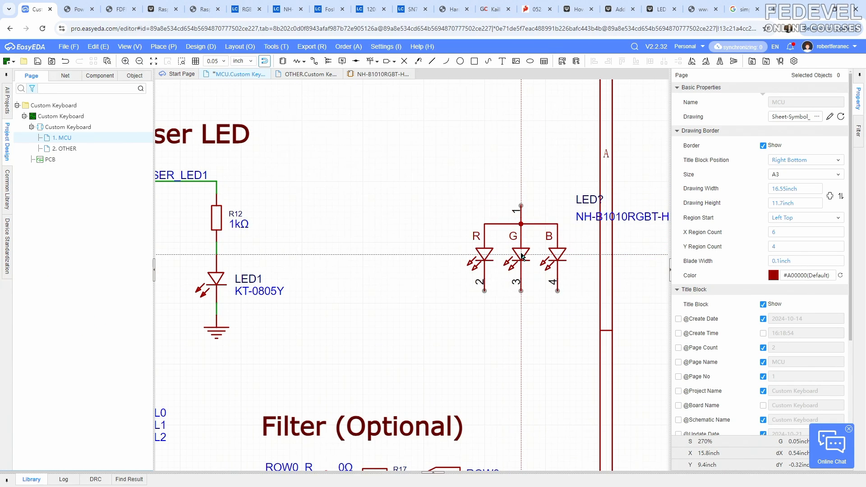
click(522, 256)
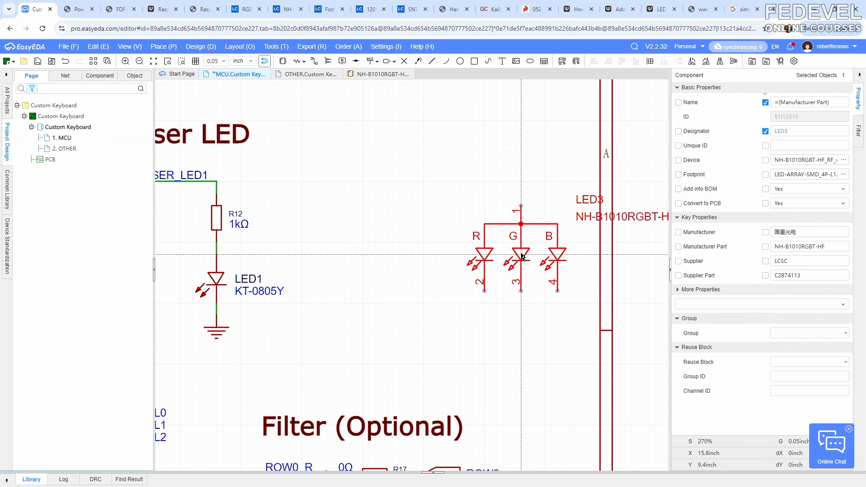
key(Escape)
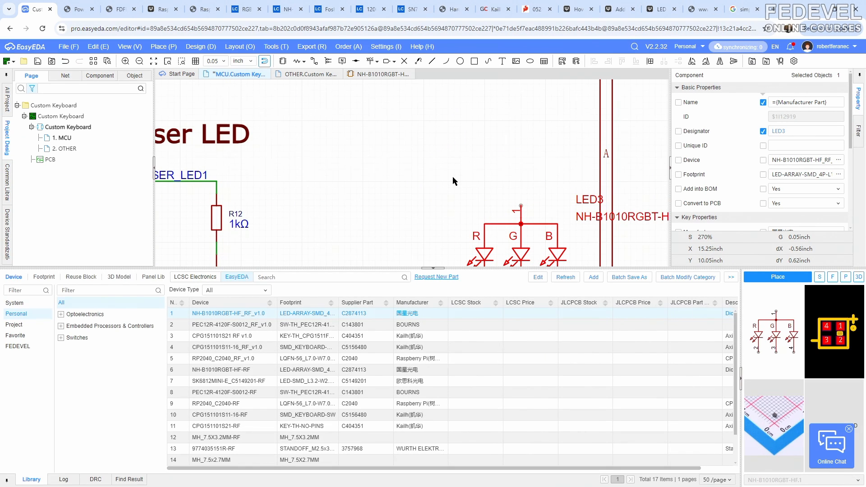
click(433, 268)
click(434, 239)
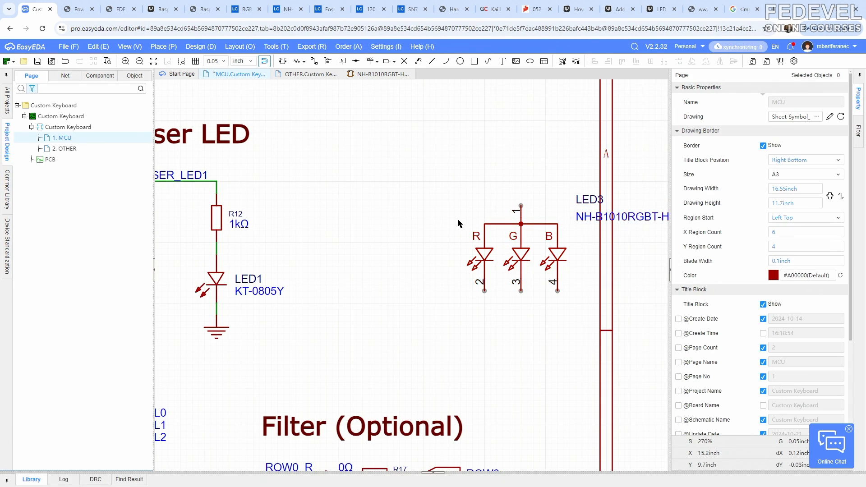
- Rotate the RGB LED's part name and designator to vertical and stack them side by side left of the symbol
drag(624, 217, 463, 285)
key(space)
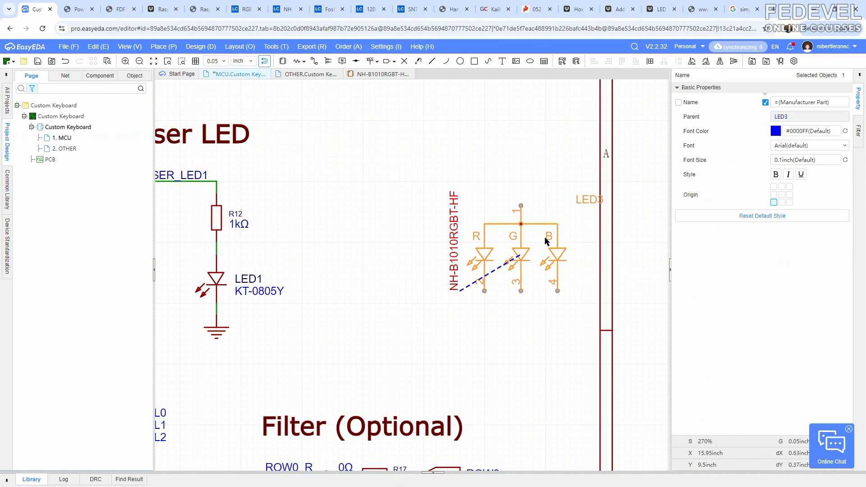
drag(589, 199, 454, 283)
key(space)
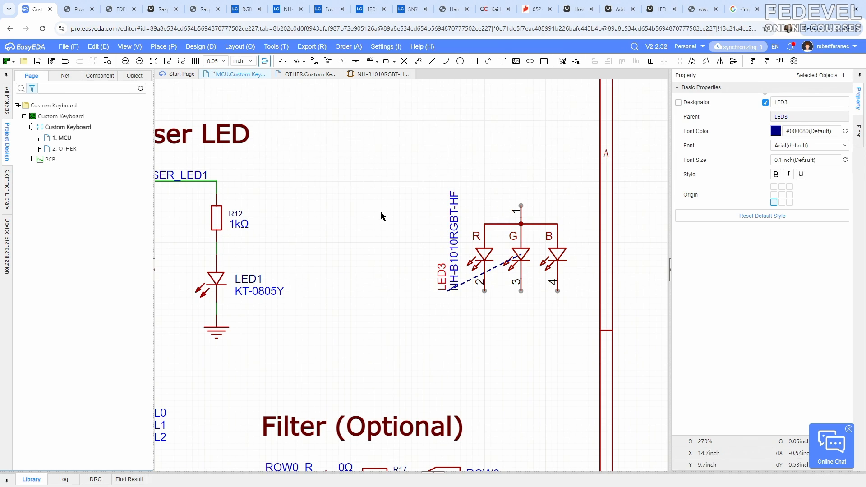
click(380, 215)
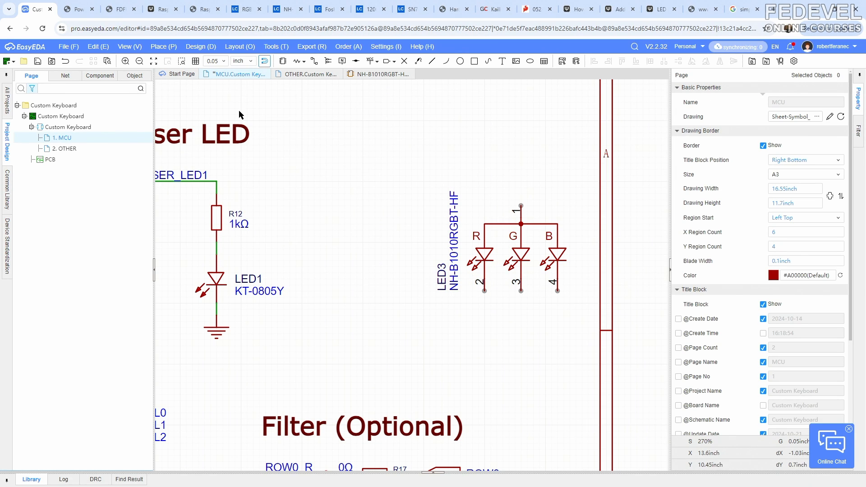
- Fit the whole MCU schematic page in the view and save it
click(137, 47)
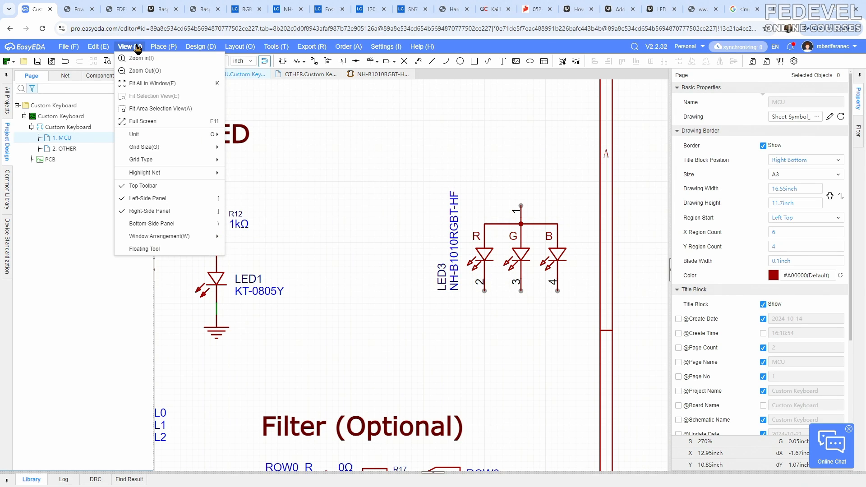
click(142, 84)
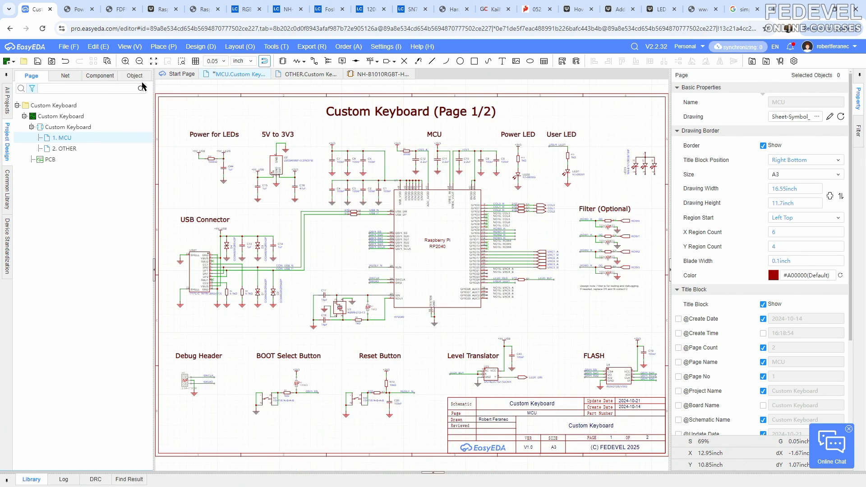
click(39, 65)
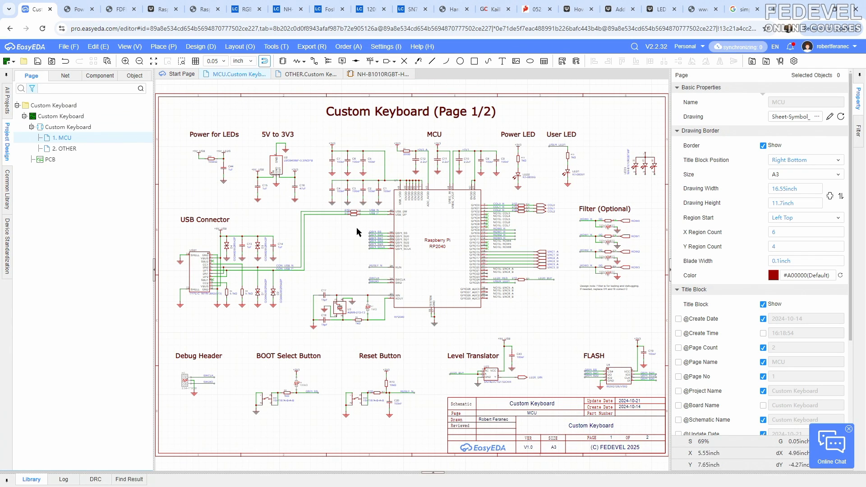
- Dismiss the online chat widget and close the SN74 page in the browser
click(849, 429)
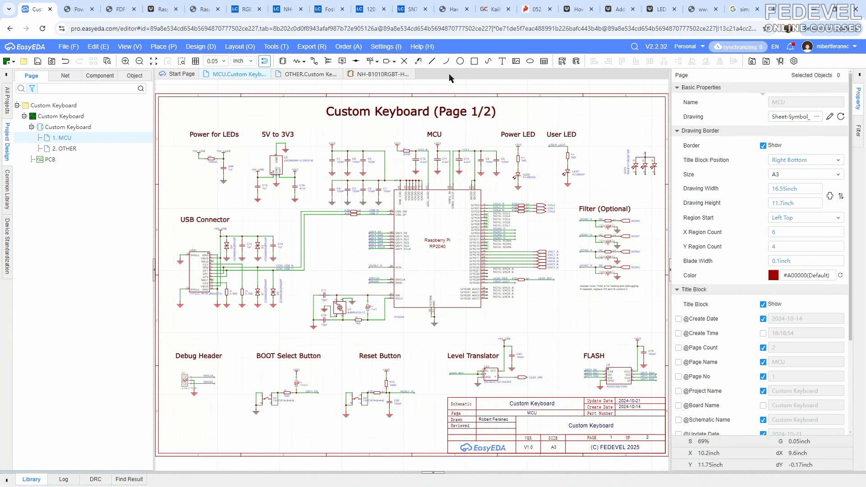
click(411, 13)
click(425, 9)
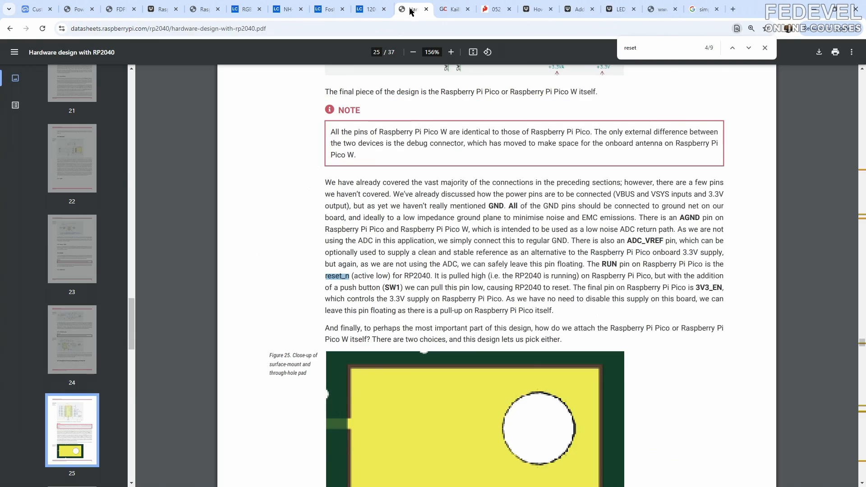
- Close the 1206 search tab, the NH-B1010RGBT-HF datasheet tab and the LED's LCSC product page
click(368, 13)
click(384, 9)
click(331, 13)
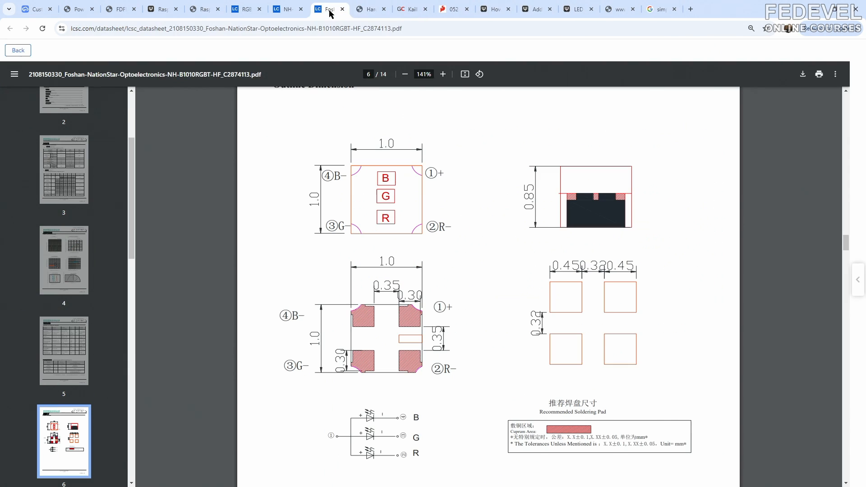
click(342, 10)
click(290, 12)
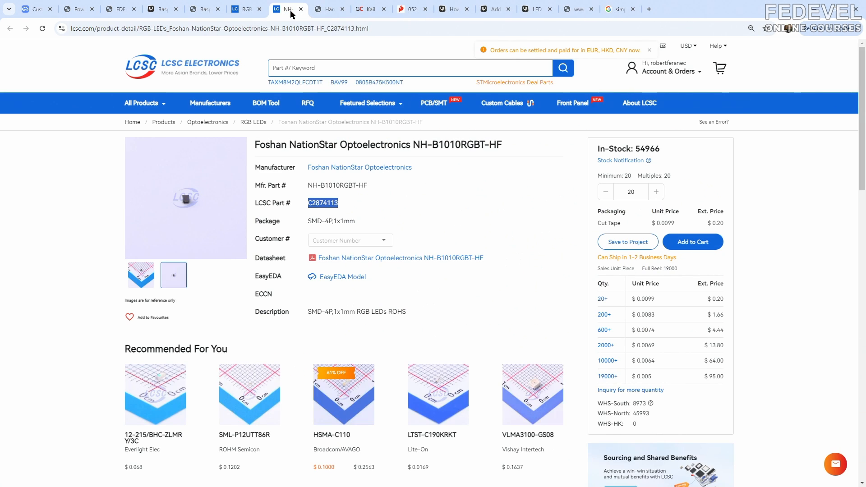
click(300, 9)
- Close the Bourns encoder datasheet and the remaining tab beside the schematic editor, and return to the Custom Keyboard schematic
click(247, 13)
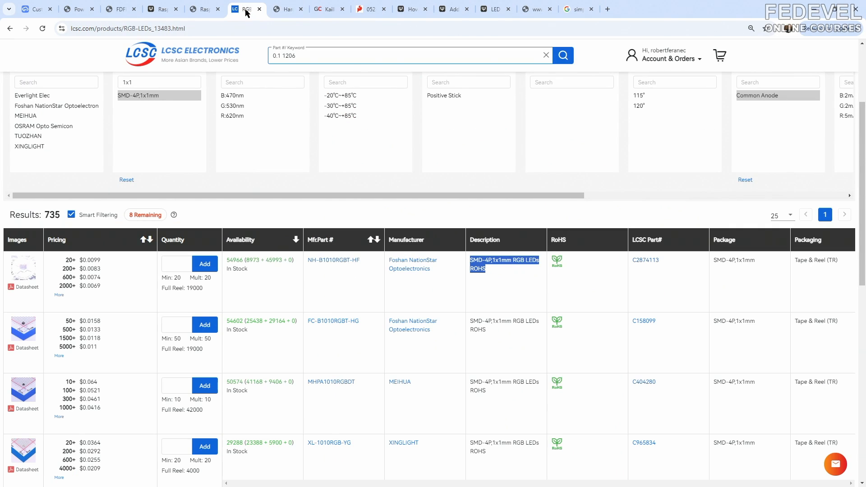
click(204, 10)
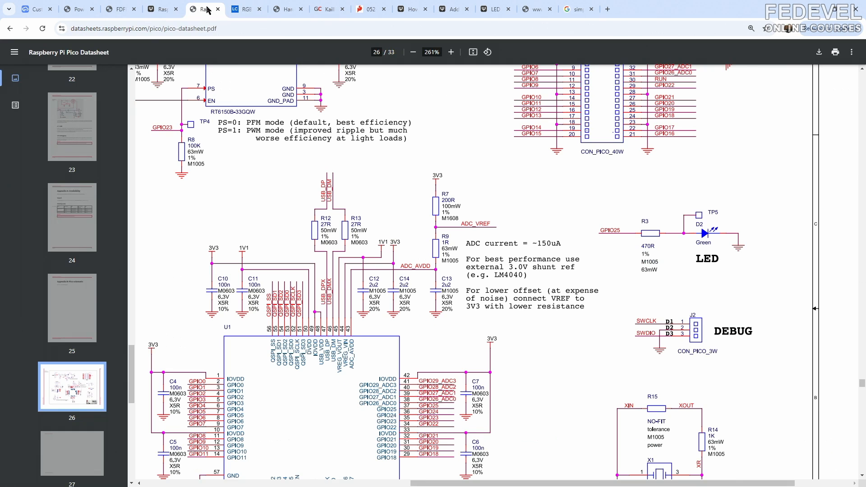
click(160, 13)
click(120, 11)
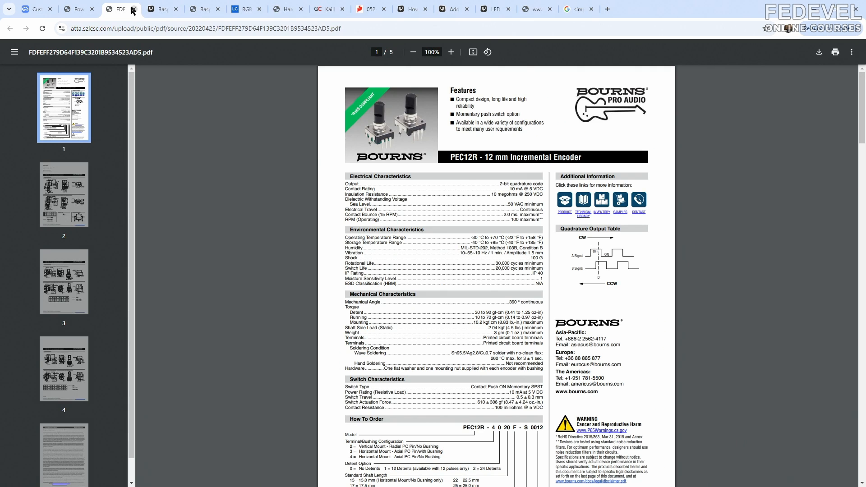
click(133, 10)
click(79, 10)
click(91, 10)
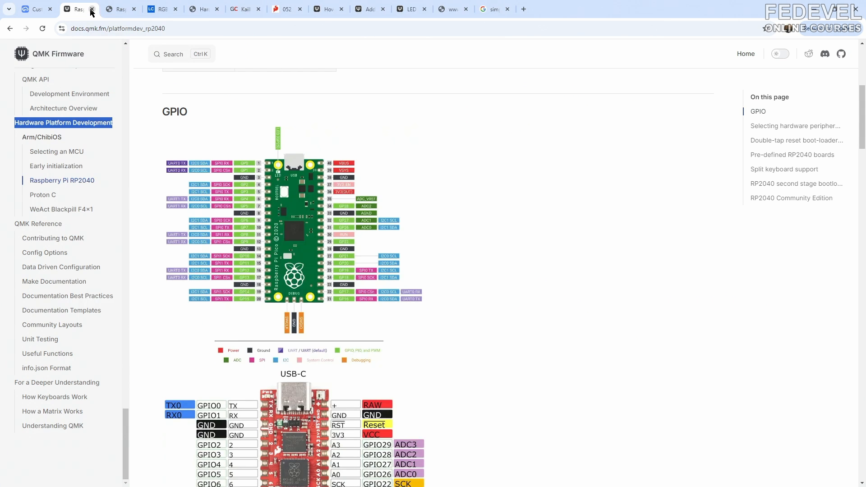
click(35, 11)
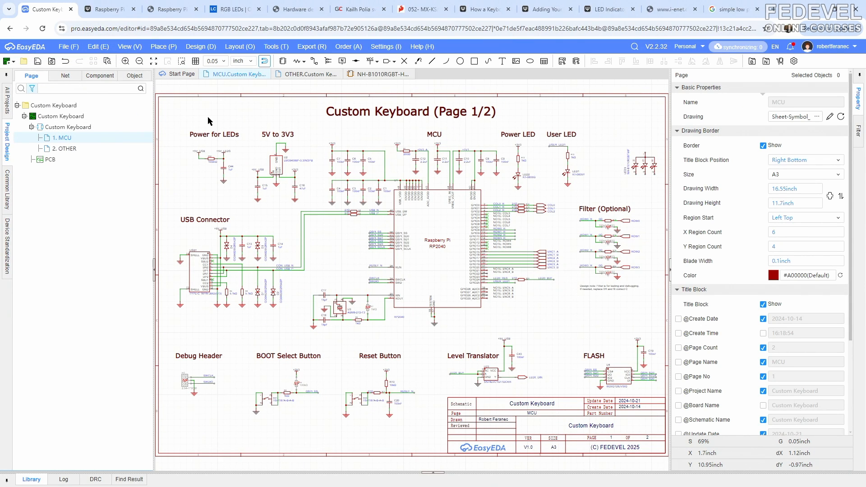
- Copy the User LED's 1kΩ resistor R12 and place the copy horizontally below the RGB LED's labels at X 15, Y 9 inch
scroll(656, 157, up, 8)
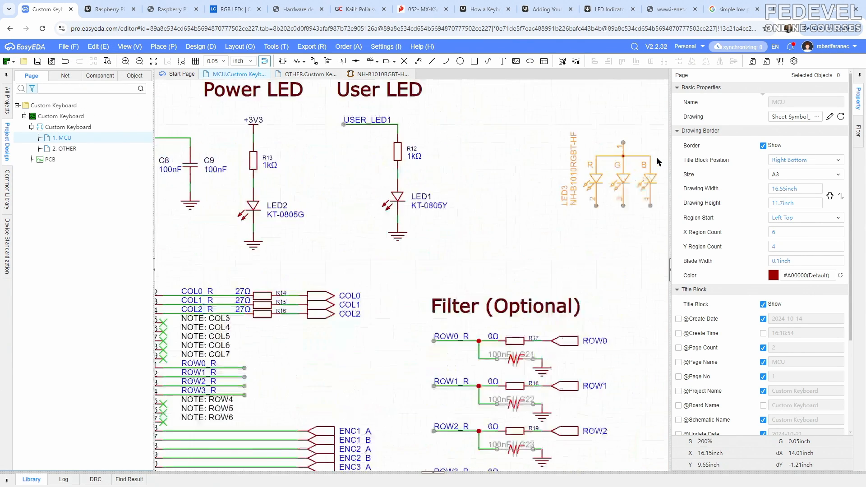
scroll(635, 155, down, 2)
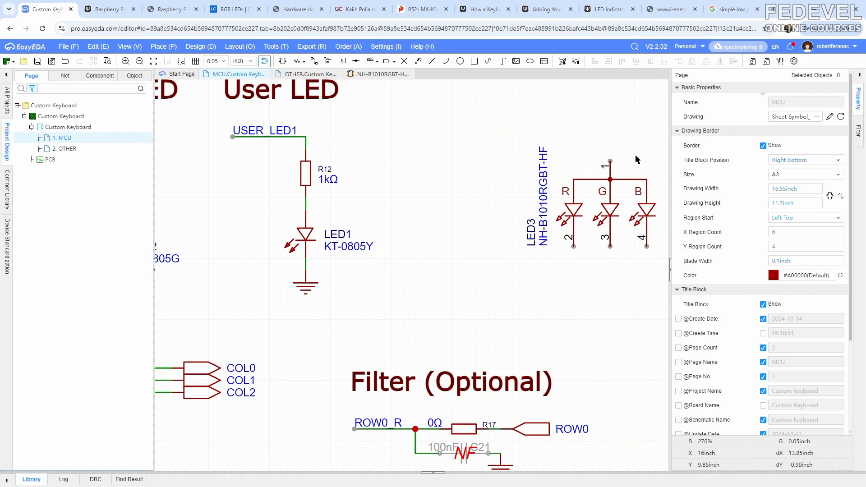
click(306, 177)
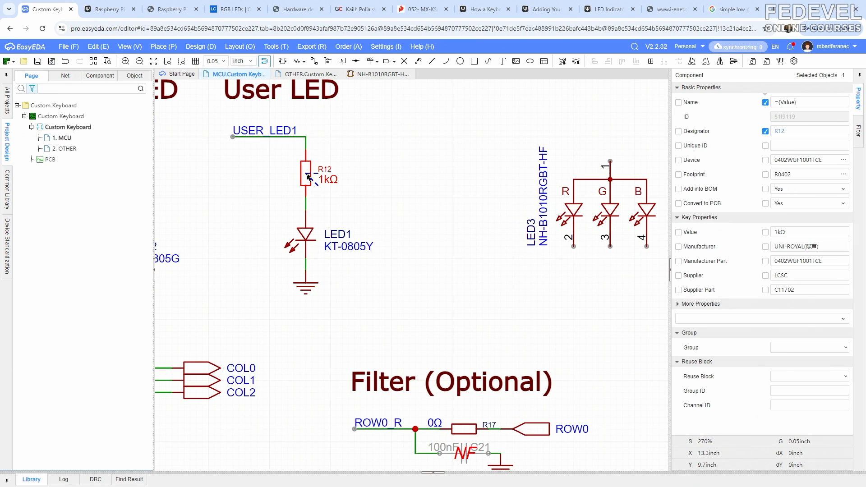
right_click(308, 178)
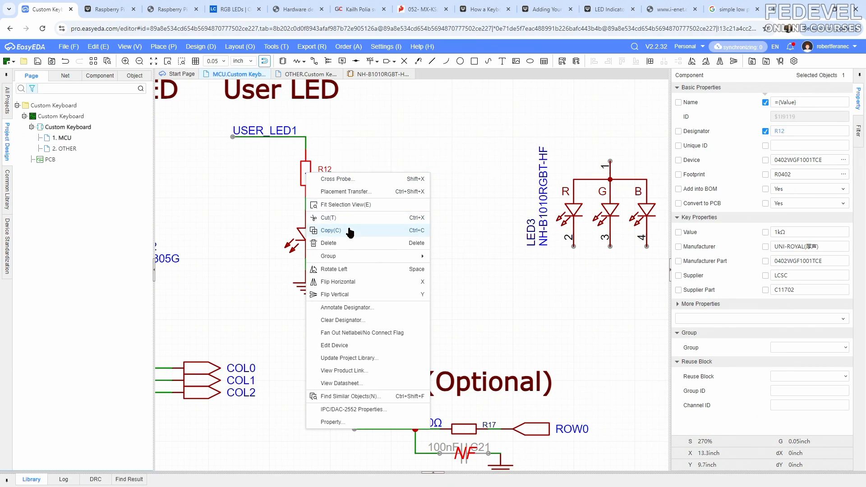
click(330, 230)
right_click(411, 190)
click(432, 194)
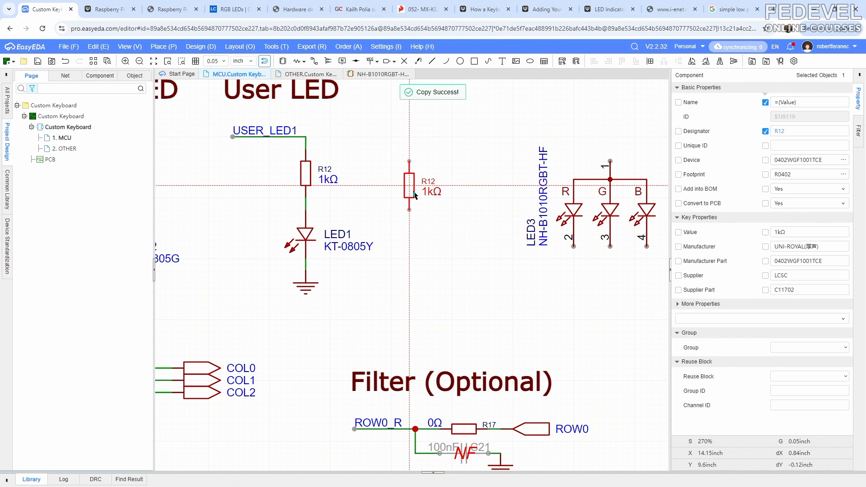
key(space)
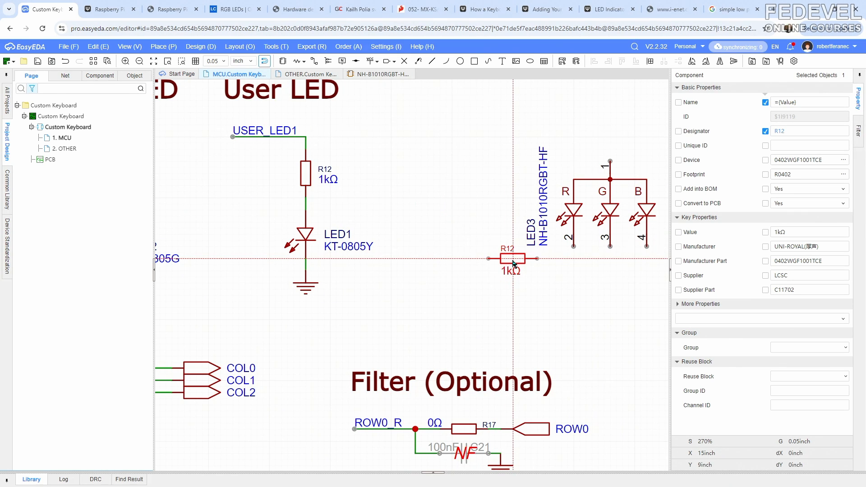
click(513, 262)
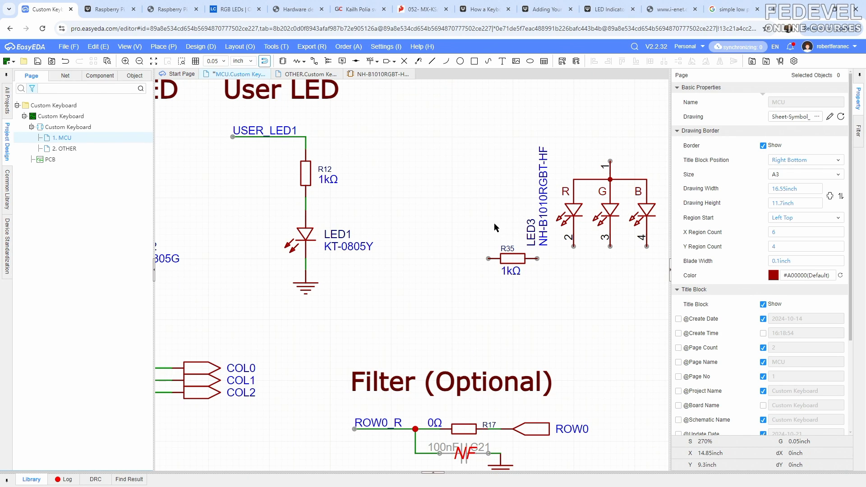
- Move the new resistor's value above its left end and designator above its right end, and shift the RGB LED's vertical labels up
scroll(494, 223, up, 5)
drag(499, 306, 560, 279)
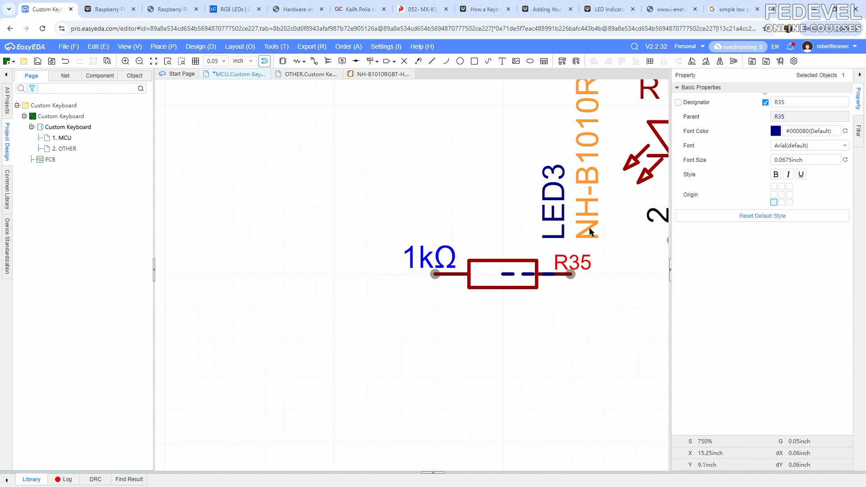
click(553, 200)
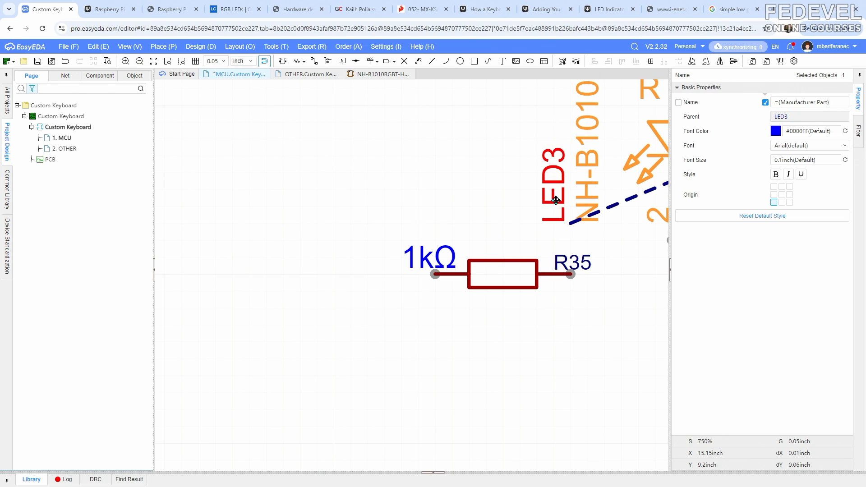
- Paste two copies of resistor R35 directly below it at X 15 inch, Y 8.9 and 8.8 inch
scroll(418, 195, down, 3)
scroll(418, 194, down, 2)
right_click(444, 220)
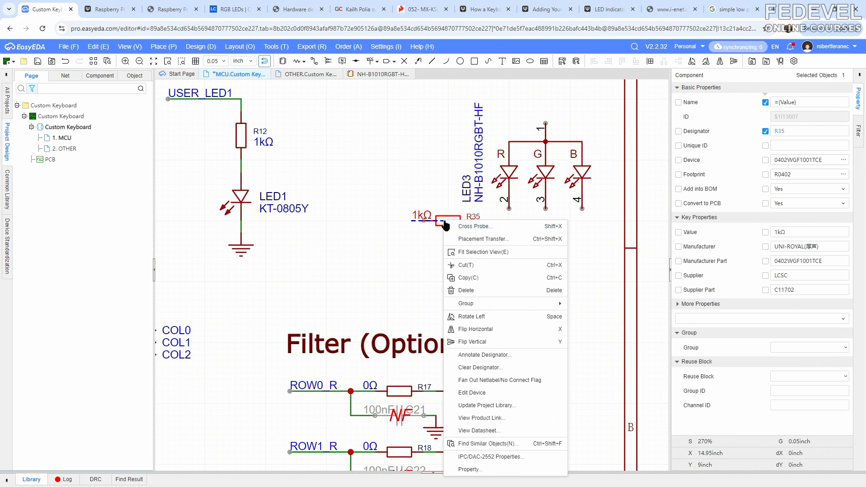
click(466, 277)
right_click(436, 257)
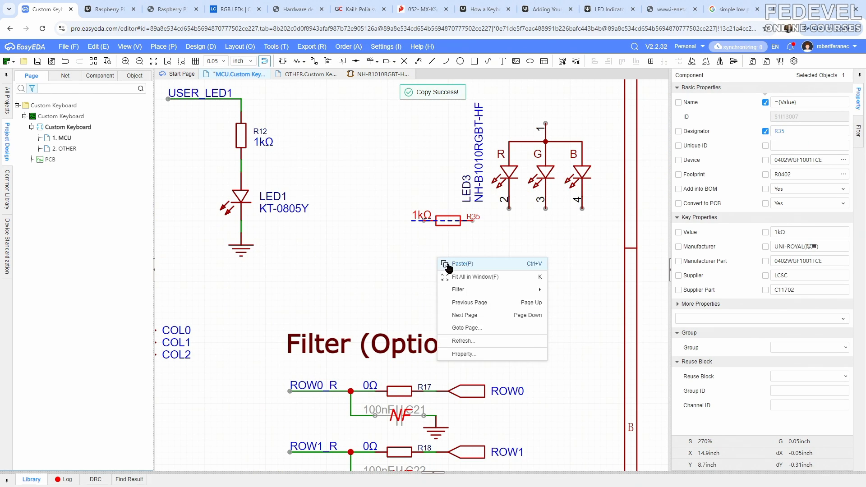
click(446, 262)
click(448, 236)
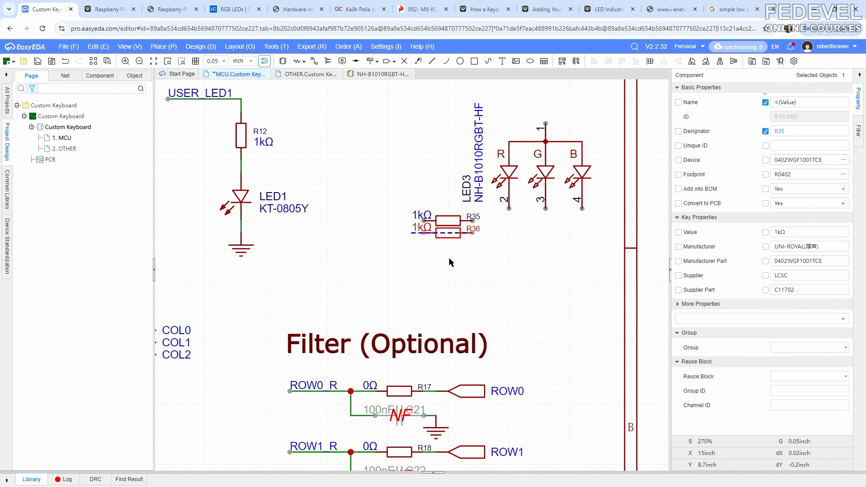
right_click(446, 256)
click(455, 263)
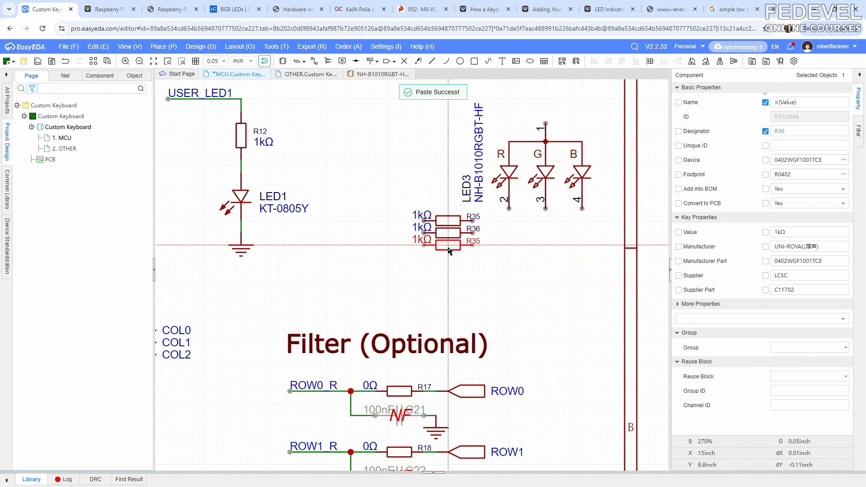
click(449, 251)
- Wire the RGB LED's pins 2, 3 and 4 to the right ends of R35, R36 and R37 respectively
key(alt+w)
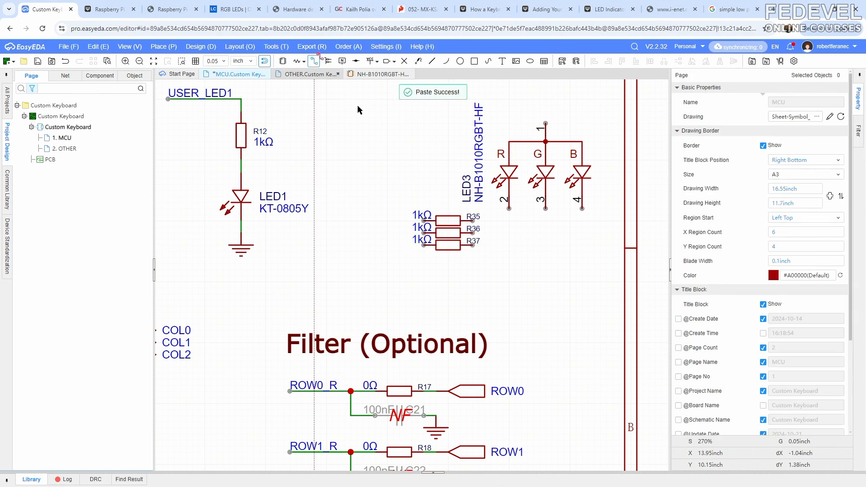
click(508, 208)
click(473, 221)
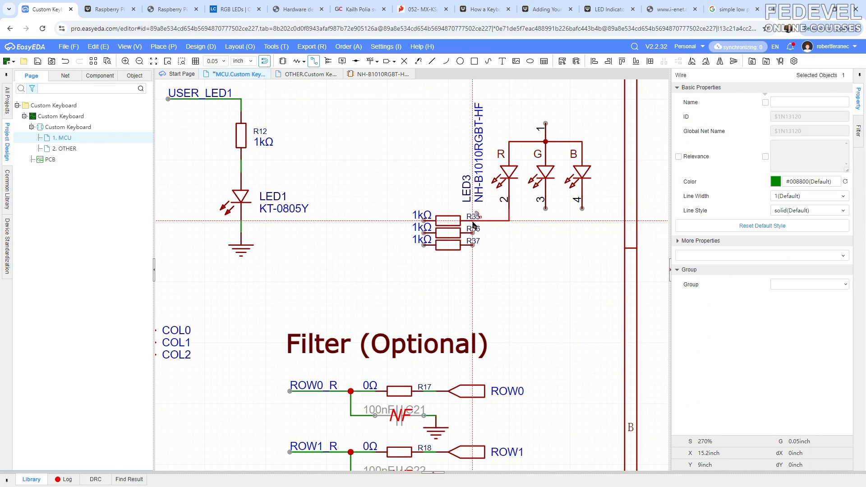
click(546, 208)
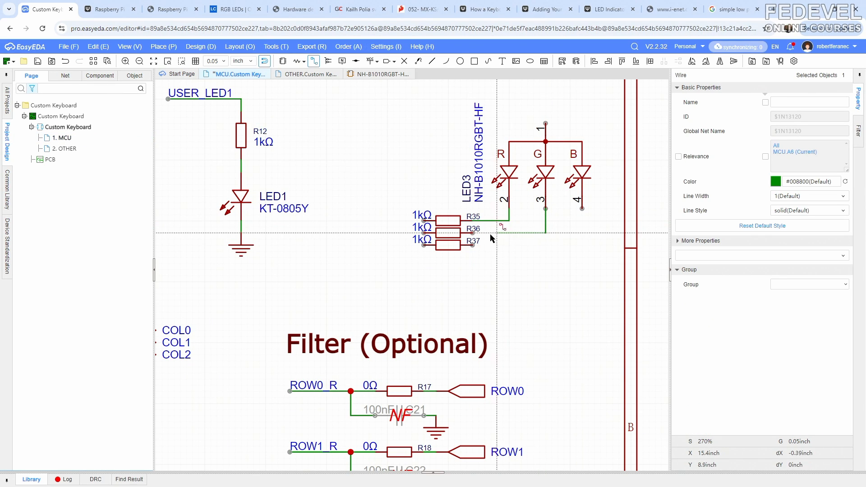
click(473, 232)
click(582, 208)
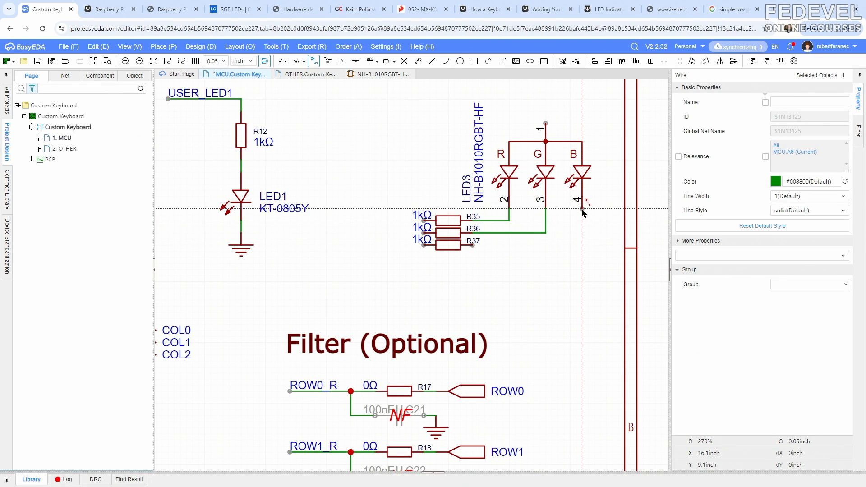
click(473, 245)
- Draw three parallel horizontal wires from the left ends of R35, R36 and R37 out to X 14 inch
scroll(469, 239, down, 2)
scroll(379, 233, up, 2)
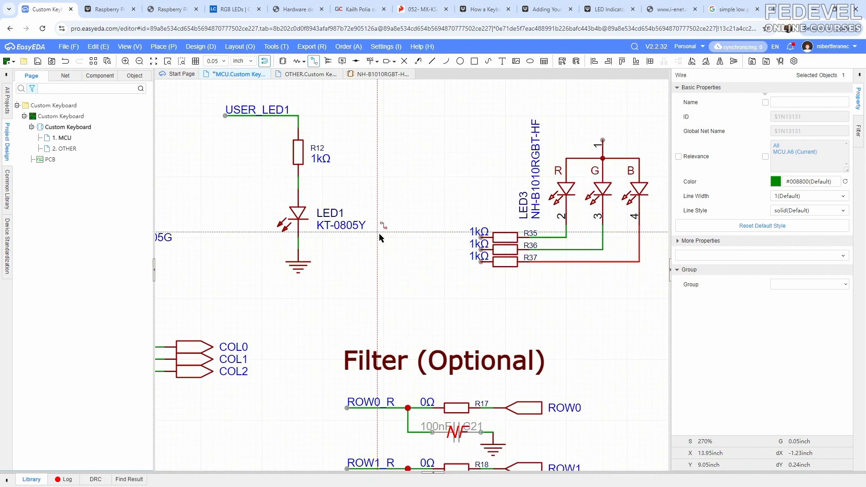
click(481, 238)
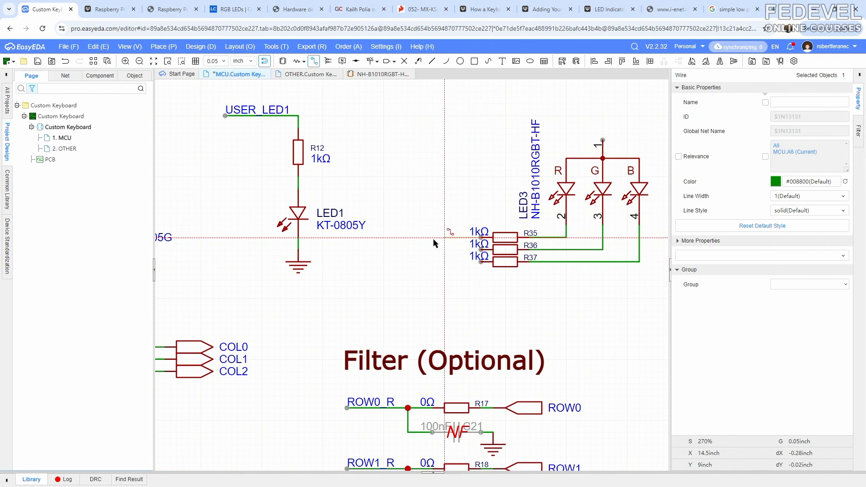
click(383, 238)
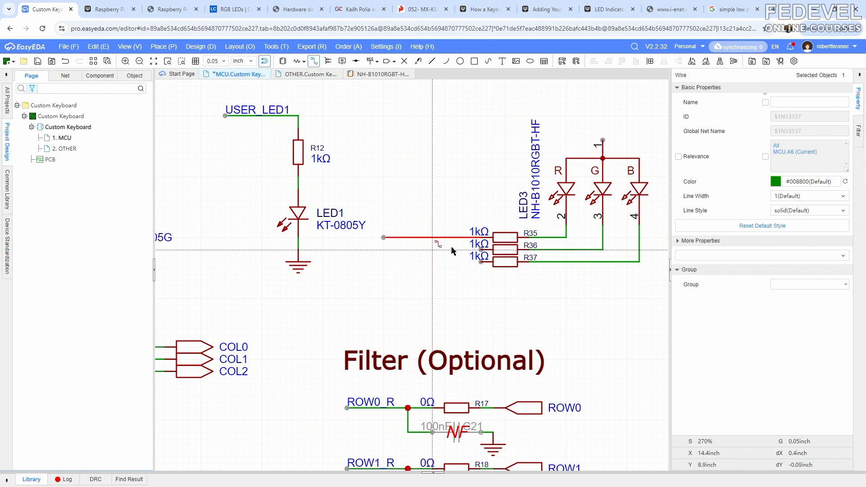
click(481, 249)
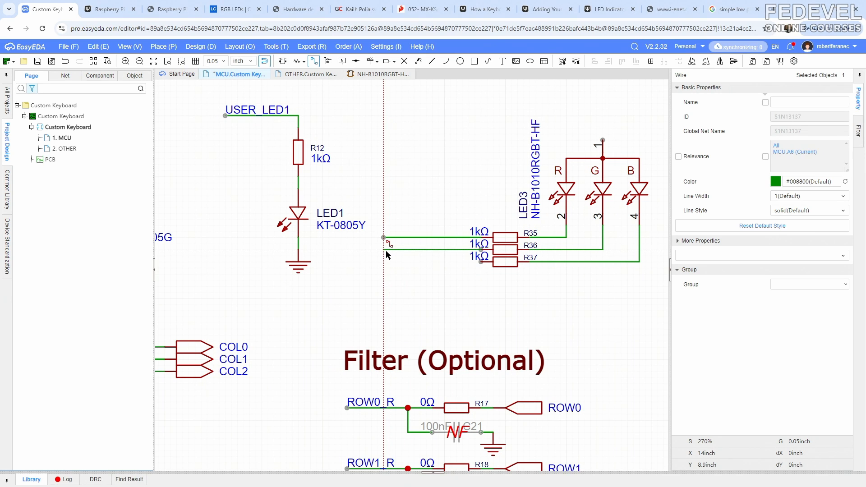
click(384, 250)
click(384, 262)
click(482, 265)
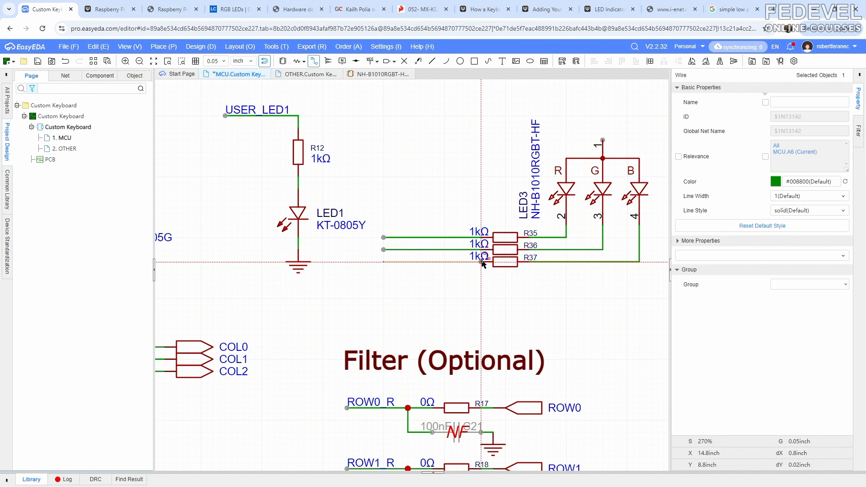
key(Escape)
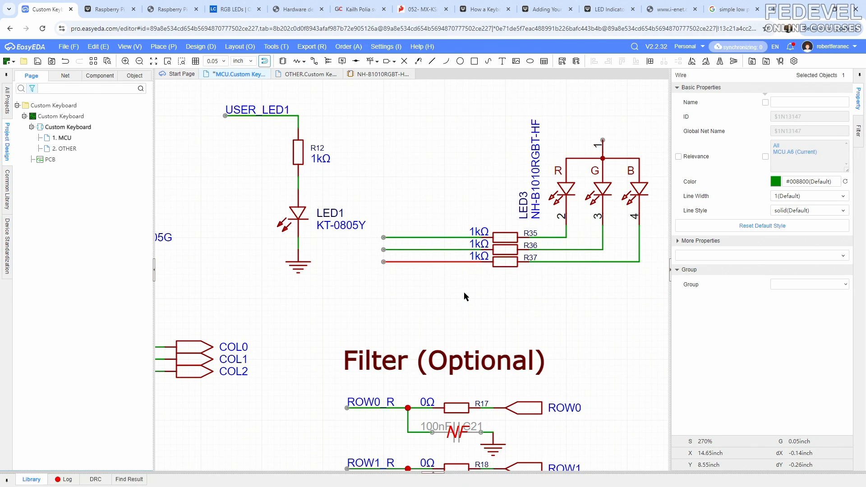
- Extend the RGB LED's common pin 1 upward with a short wire about 0.1 inch long
right_drag(467, 191, 449, 247)
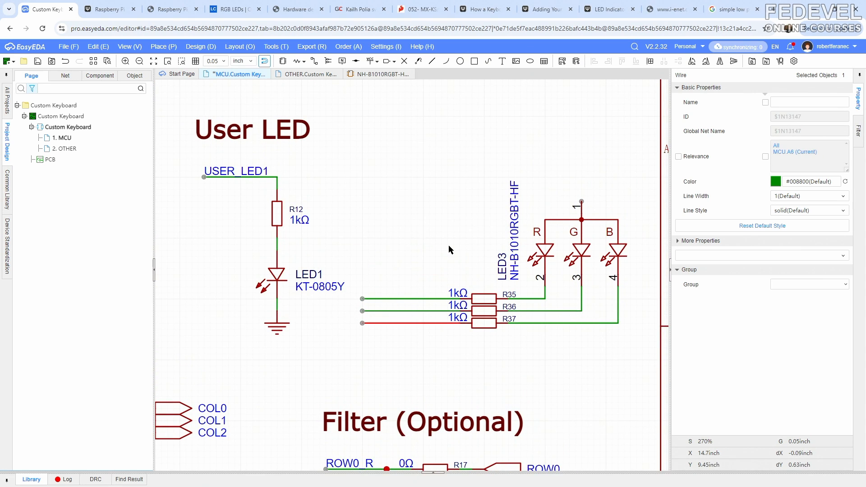
click(314, 61)
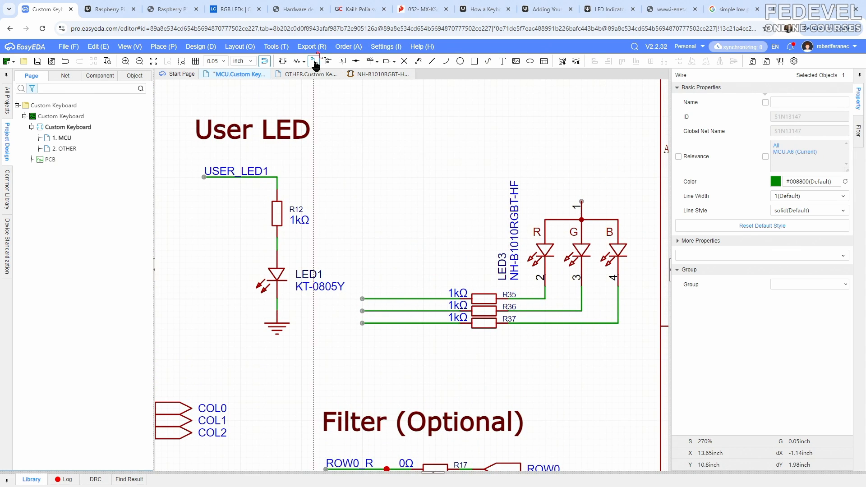
double_click(583, 191)
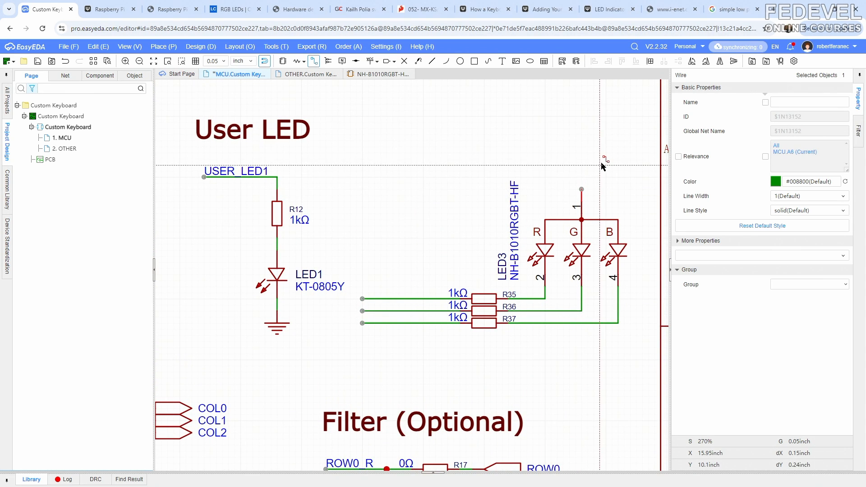
key(Escape)
- Copy the Power LED's +3V3 net flag onto the upper end of the RGB LED's common-pin wire
scroll(538, 166, down, 1)
click(199, 175)
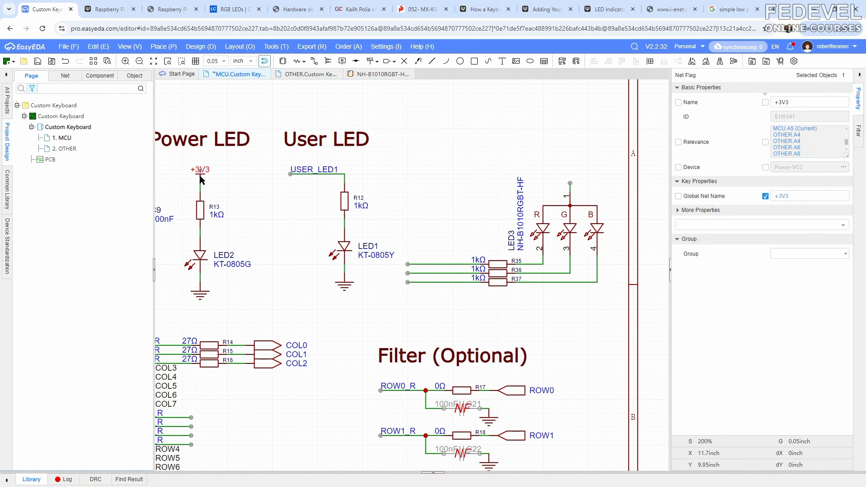
right_click(199, 175)
click(239, 233)
right_click(494, 177)
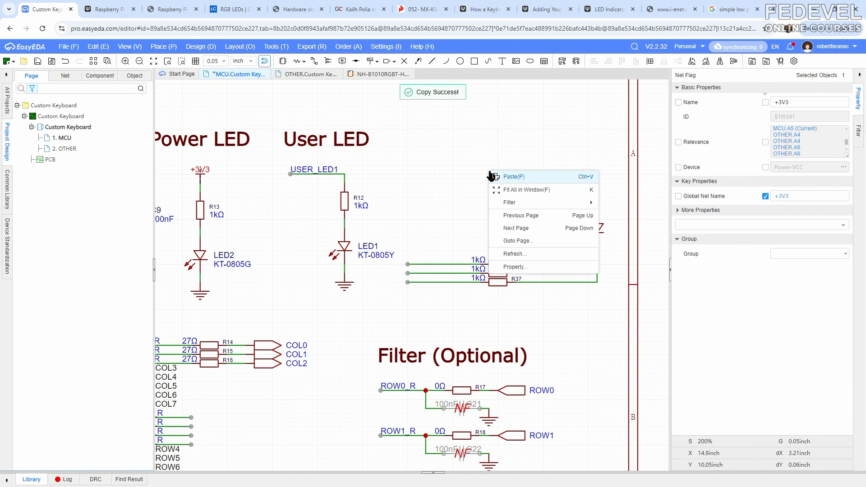
click(518, 175)
scroll(573, 177, up, 2)
click(564, 191)
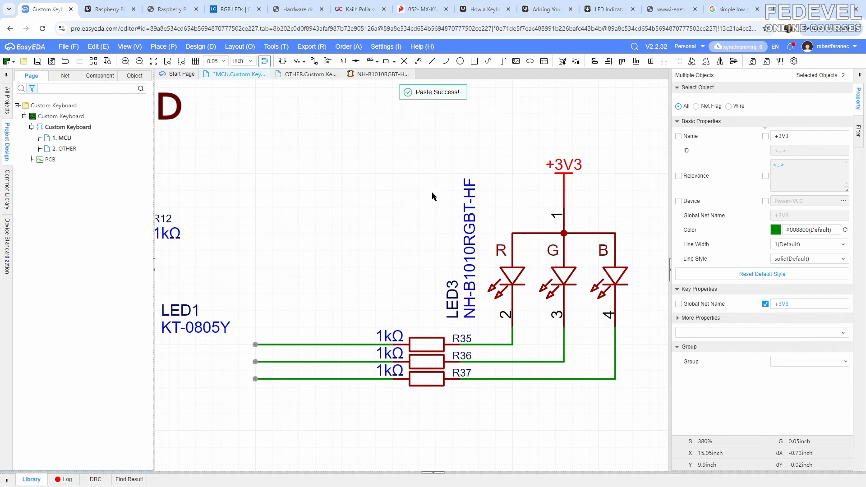
click(410, 190)
- Add a net label at the open end of R35's wire and name it USER_LED2_R
scroll(411, 191, down, 1)
key(alt+n)
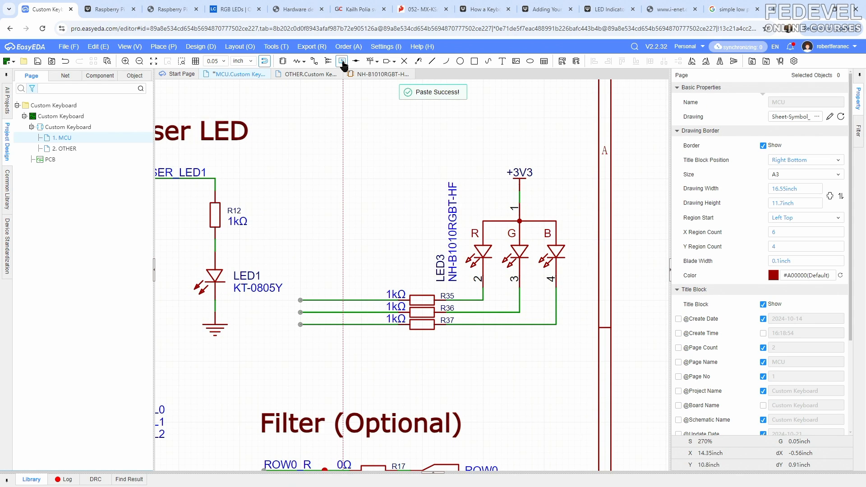
click(301, 299)
key(Escape)
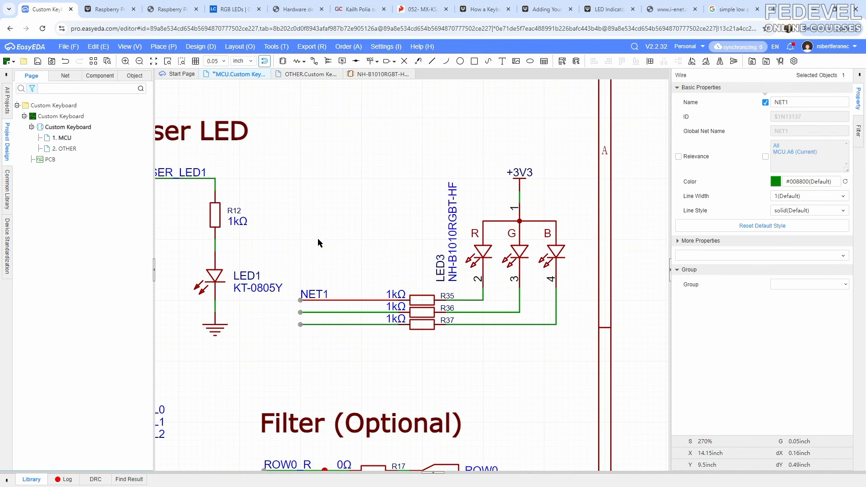
click(315, 295)
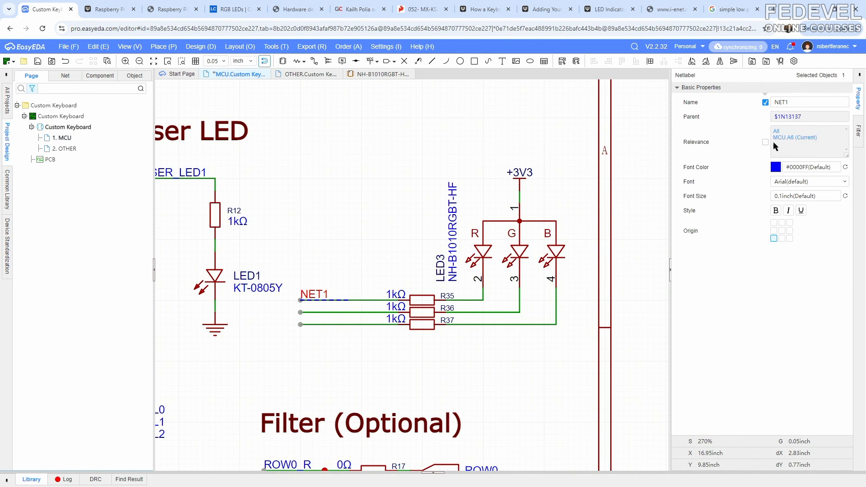
click(806, 103)
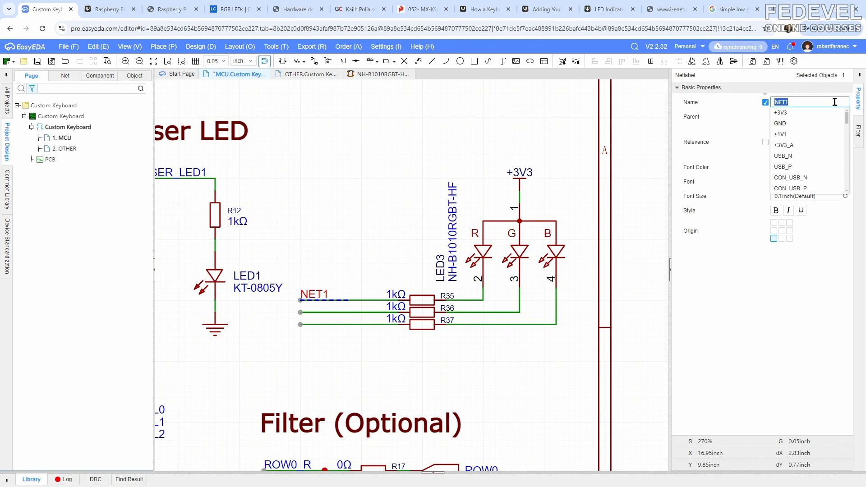
text(USER_LE)
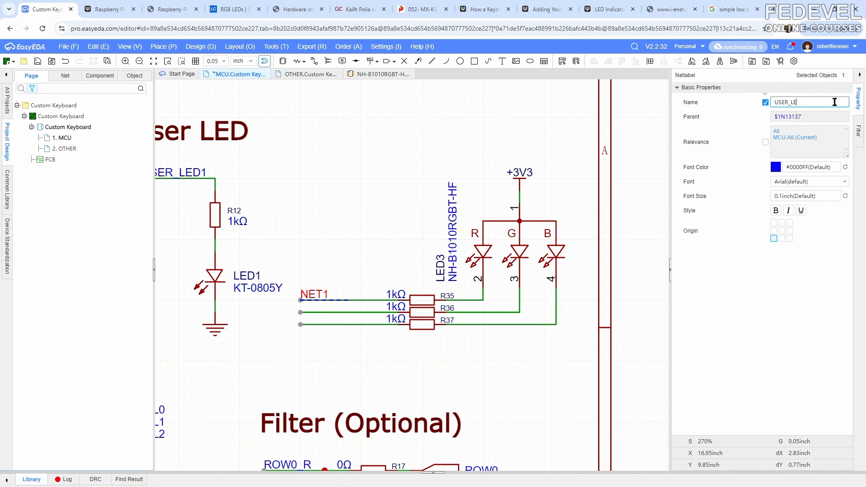
text(D2_R)
key(Return)
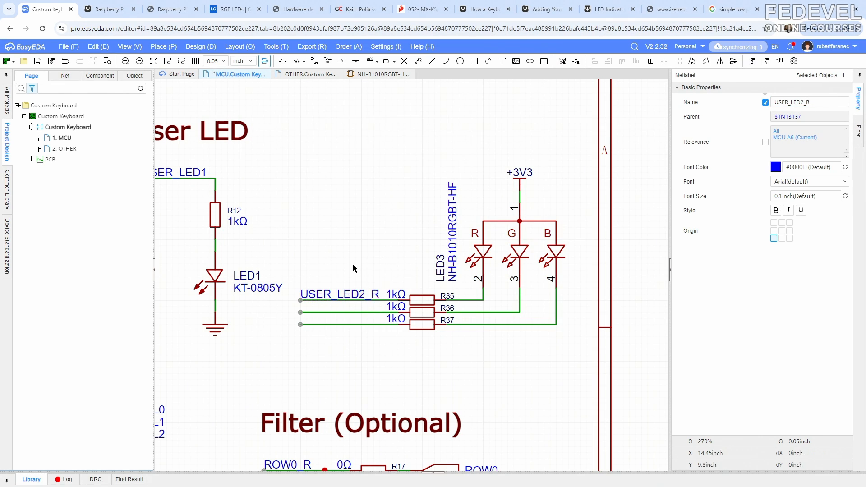
click(354, 271)
- Copy the USER_LED2_R net label onto the open wires of R36 and R37
click(351, 294)
right_click(351, 294)
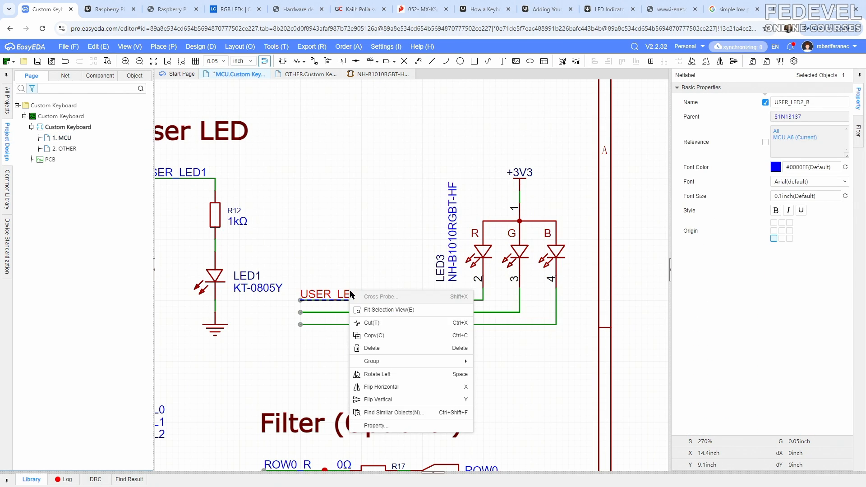
click(374, 335)
right_click(339, 264)
click(361, 267)
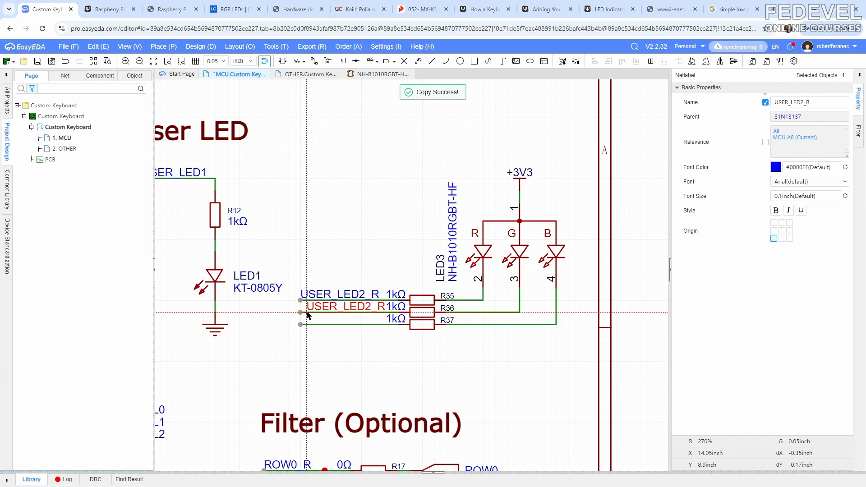
click(307, 313)
right_click(309, 267)
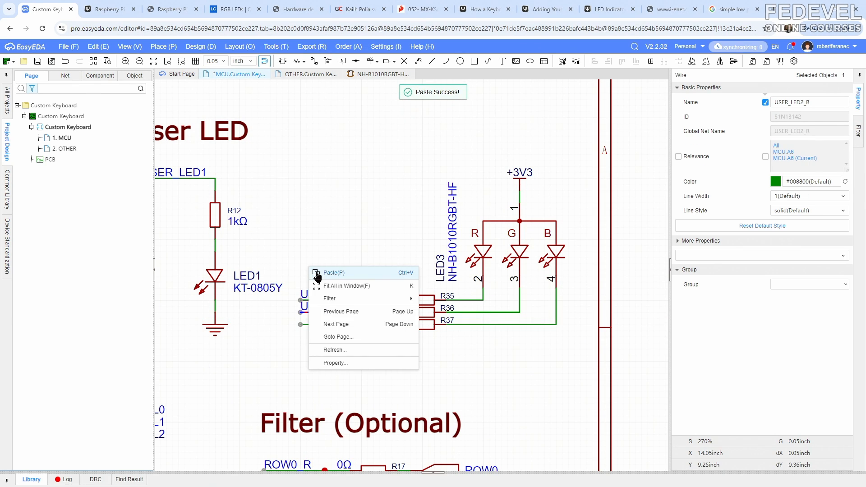
click(317, 273)
click(307, 324)
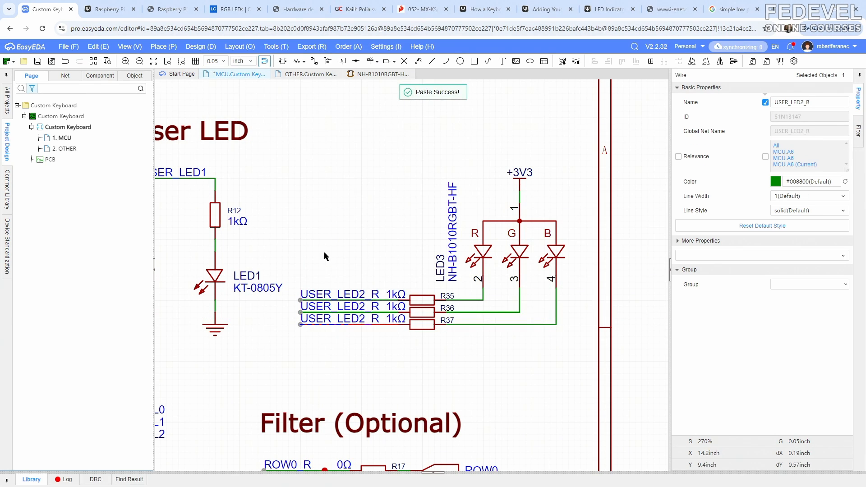
- Rename the net label on R36's wire to USER_LED2_G
click(344, 307)
click(822, 103)
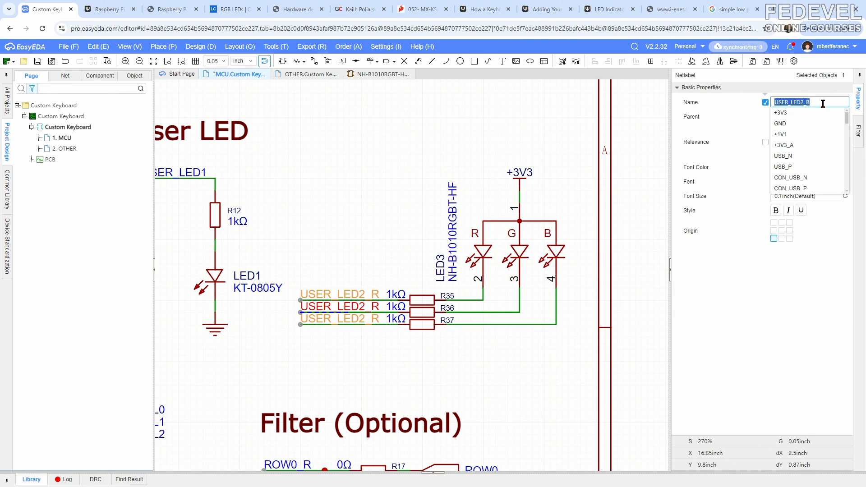
click(825, 103)
key(BackSpace)
text(G)
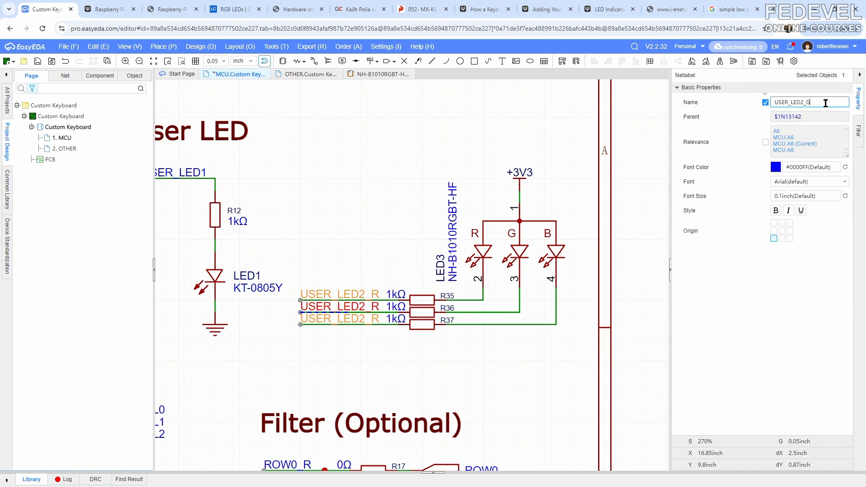
key(Return)
- Rename the net label on R37's wire to USER_LED2_B
click(375, 316)
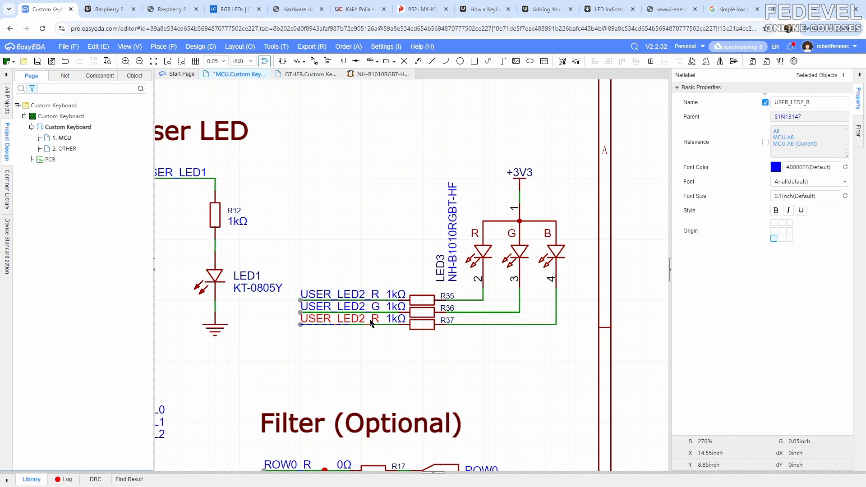
click(812, 103)
click(829, 104)
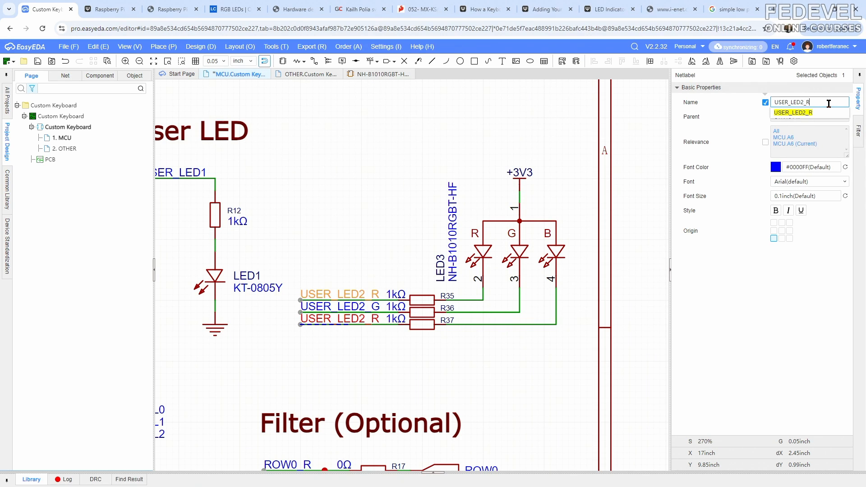
key(BackSpace)
text(B)
key(Return)
click(359, 240)
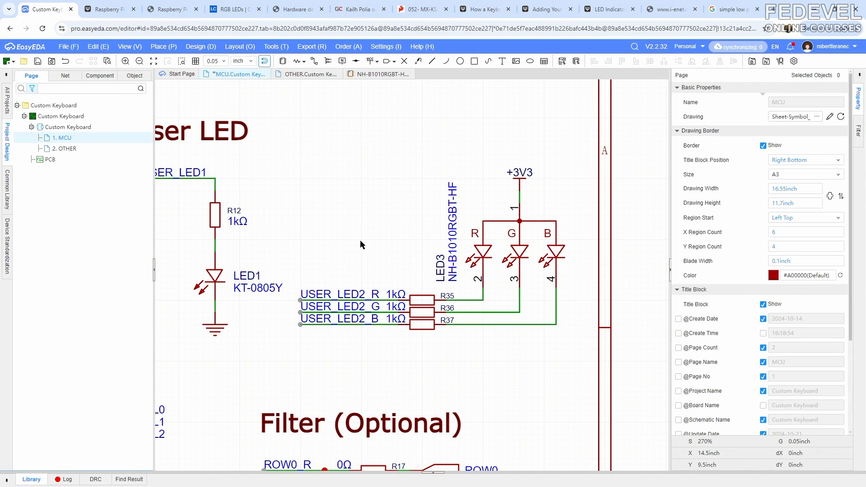
- Copy the three USER_LED2 net labels and paste them beside the RP2040, just below the ENC6_B note
drag(288, 268, 382, 340)
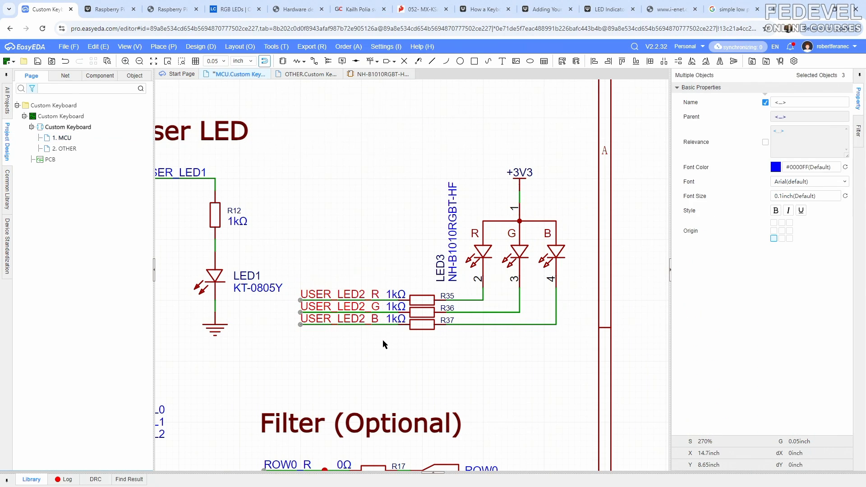
right_click(367, 294)
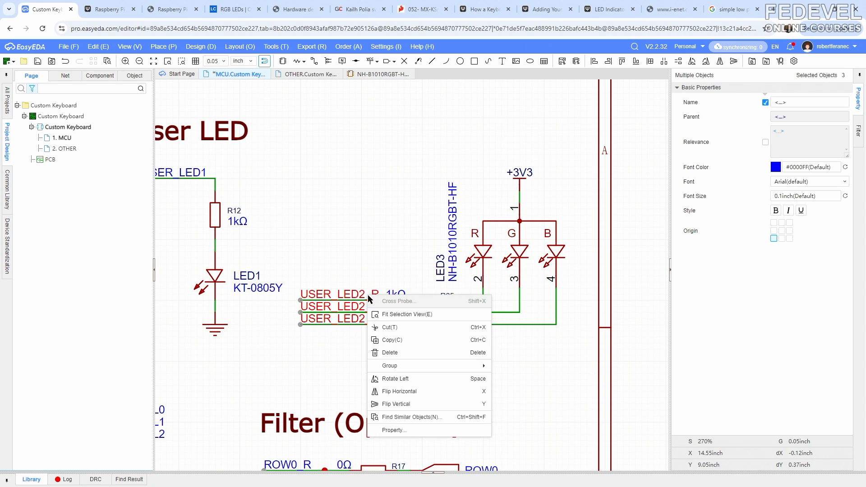
click(388, 341)
scroll(413, 183, down, 7)
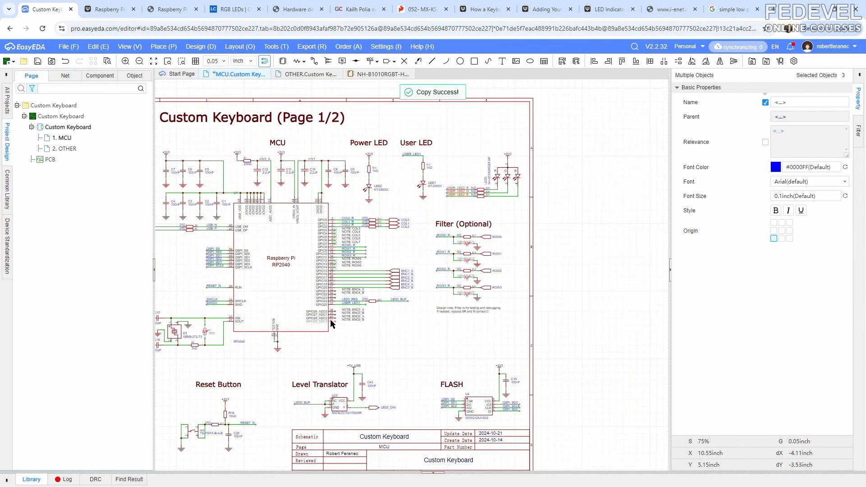
scroll(331, 320, up, 7)
right_click(495, 330)
click(510, 333)
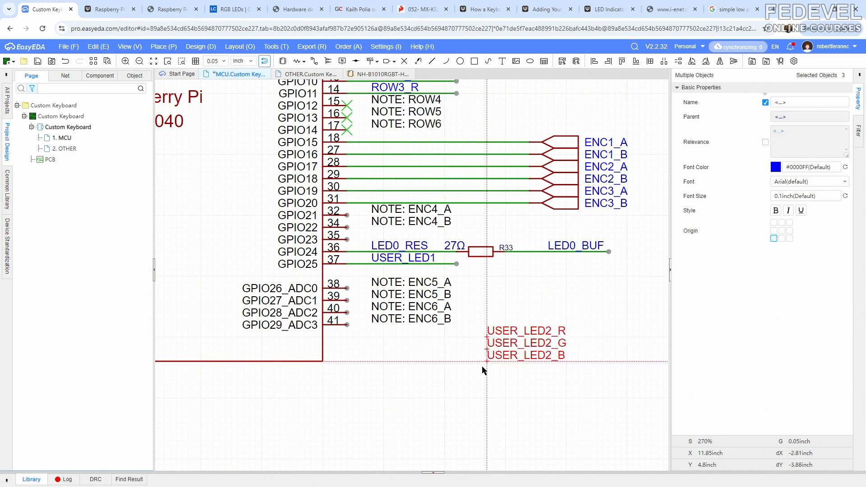
click(372, 378)
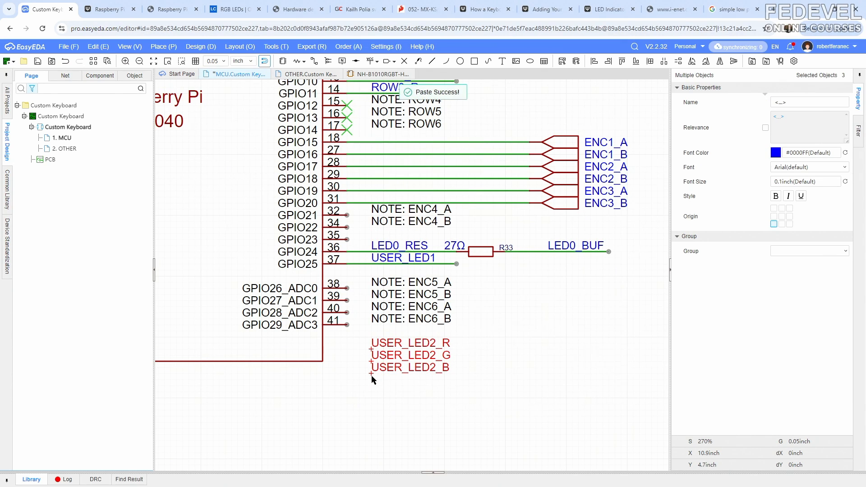
- Shift the ENC5 and ENC6 notes to the right and move the USER_LED2 labels into their place beside GPIO26 to GPIO28
drag(364, 271, 462, 329)
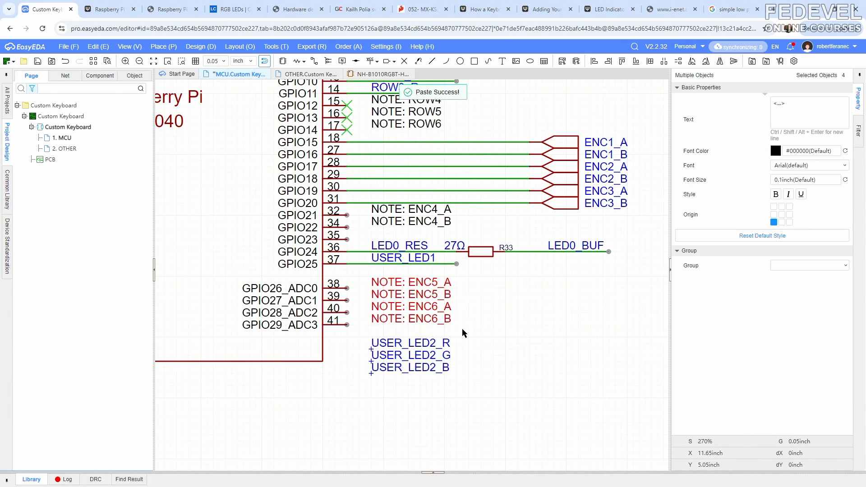
drag(385, 283, 491, 283)
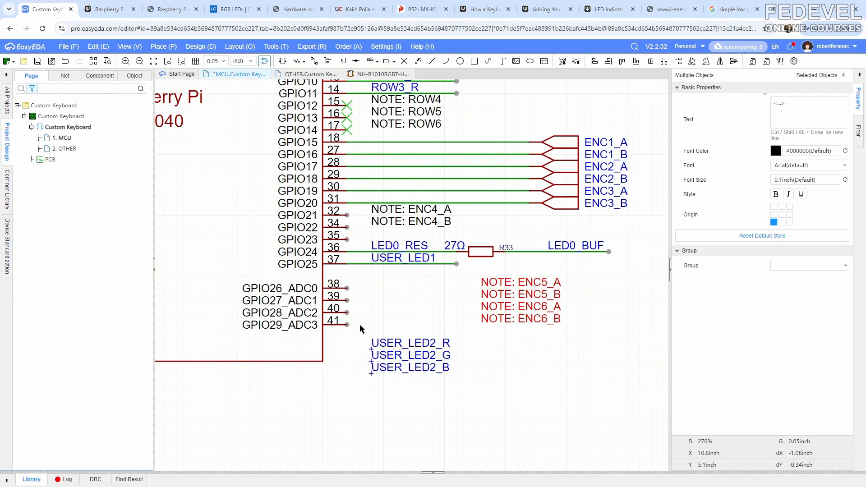
drag(359, 324, 453, 385)
drag(394, 344, 391, 283)
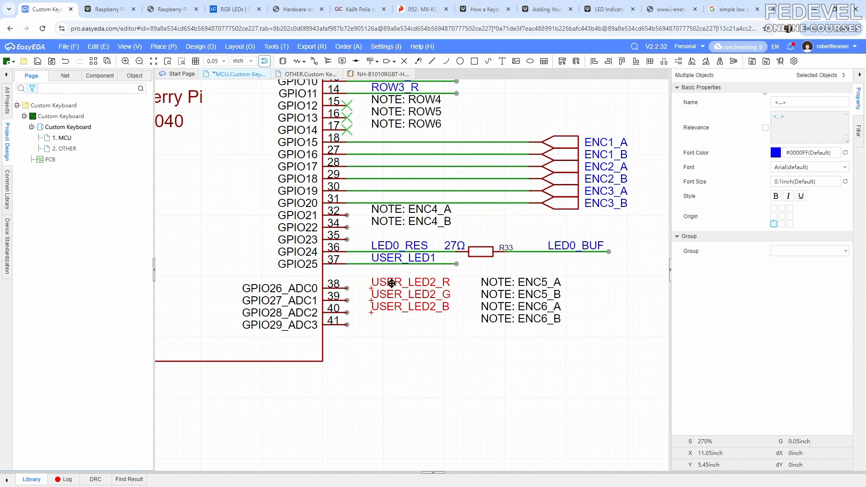
click(391, 337)
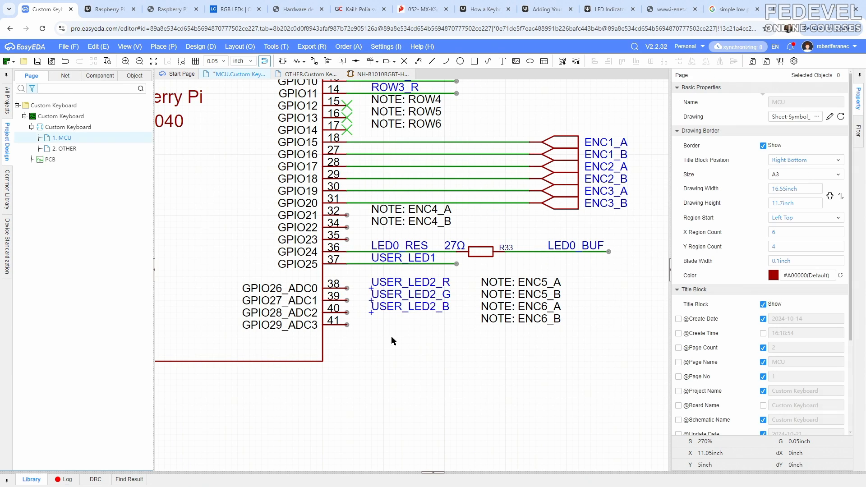
- Draw horizontal wires from GPIO26_ADC0, GPIO27_ADC1 and GPIO28_ADC2 out to X 11.6 inch under the USER_LED2_R, G and B labels
click(314, 63)
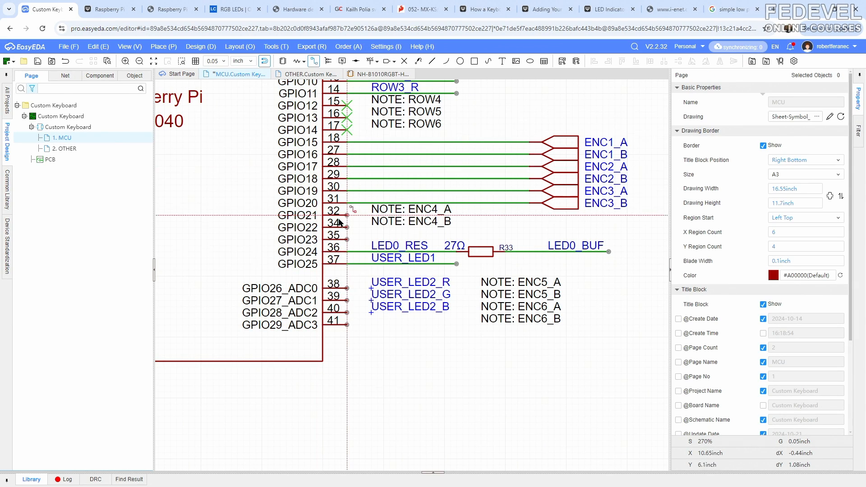
click(455, 288)
click(456, 289)
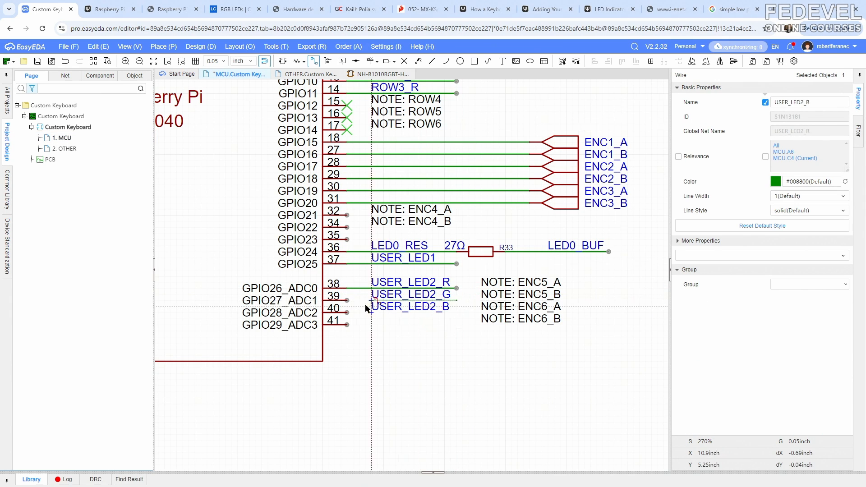
click(347, 301)
double_click(457, 300)
click(457, 312)
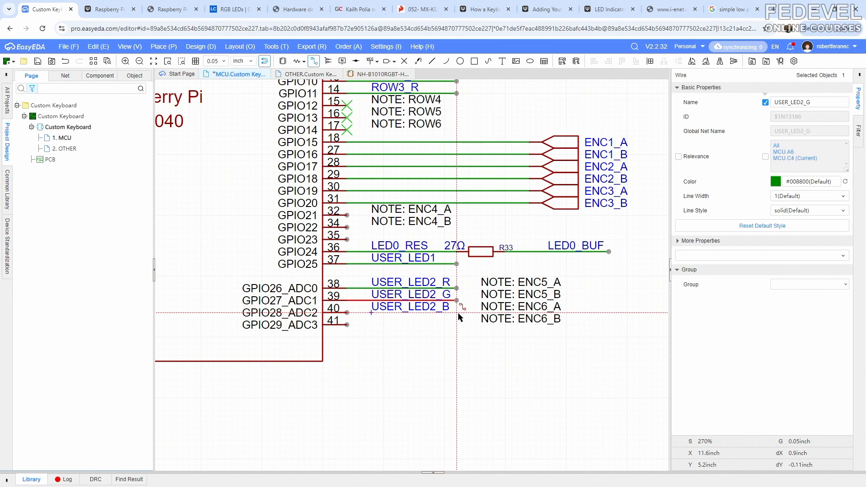
double_click(347, 313)
key(Escape)
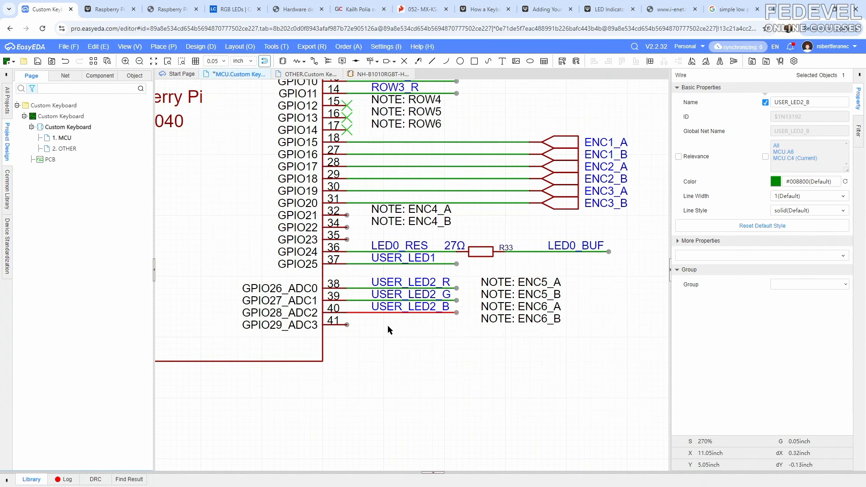
- Place no-connect flags on the unused pins GPIO29_ADC3, GPIO23, GPIO22 and GPIO21
click(163, 46)
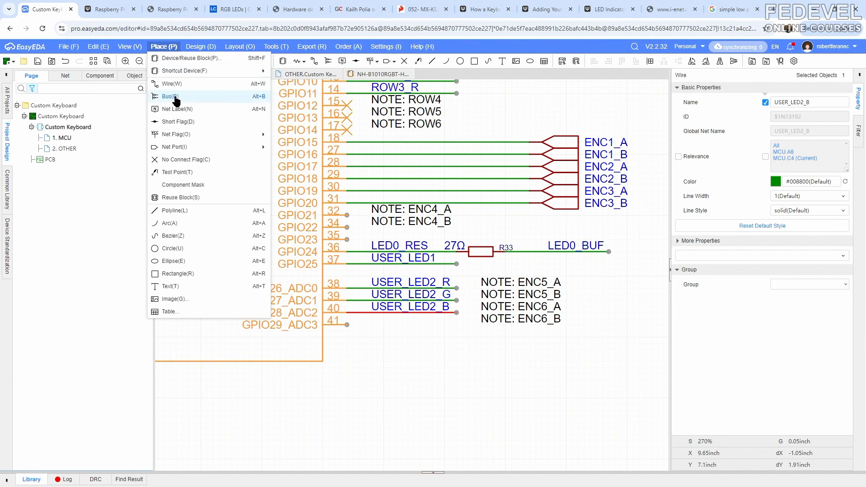
click(180, 159)
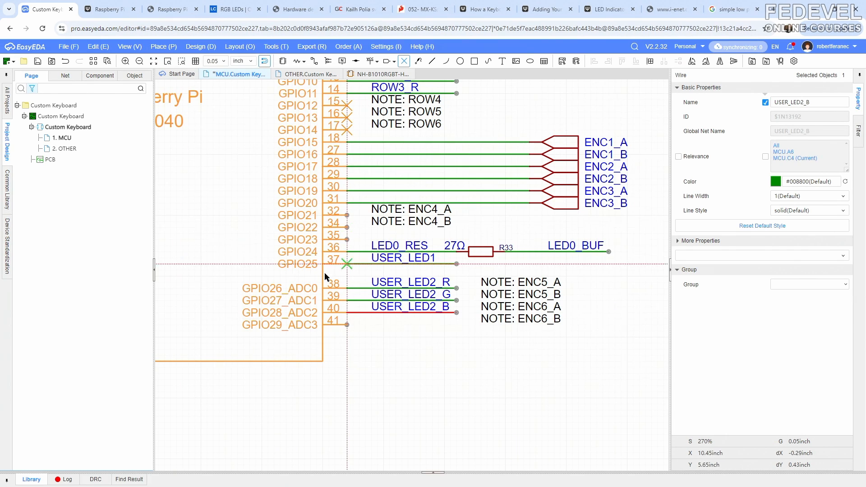
click(347, 326)
click(347, 239)
click(347, 226)
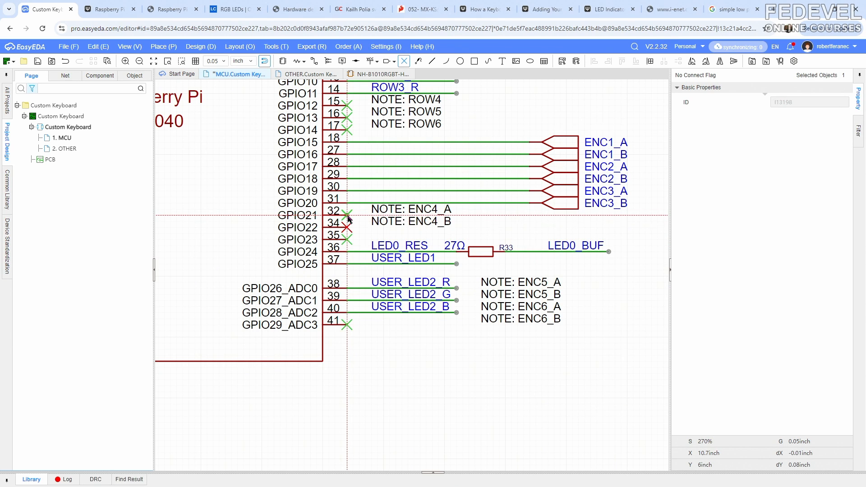
click(347, 216)
key(Escape)
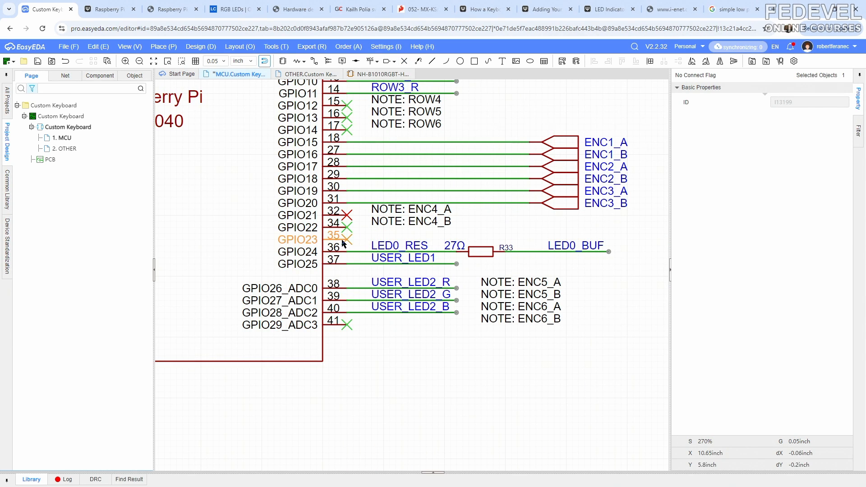
- Copy the NOTE: ENC4_B text and paste the copy directly below it, beside GPIO23
click(411, 221)
right_click(410, 224)
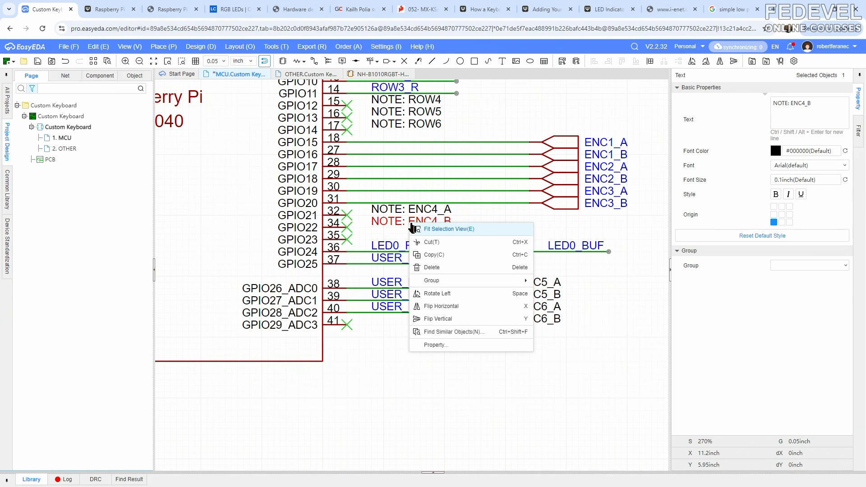
click(433, 255)
right_click(479, 222)
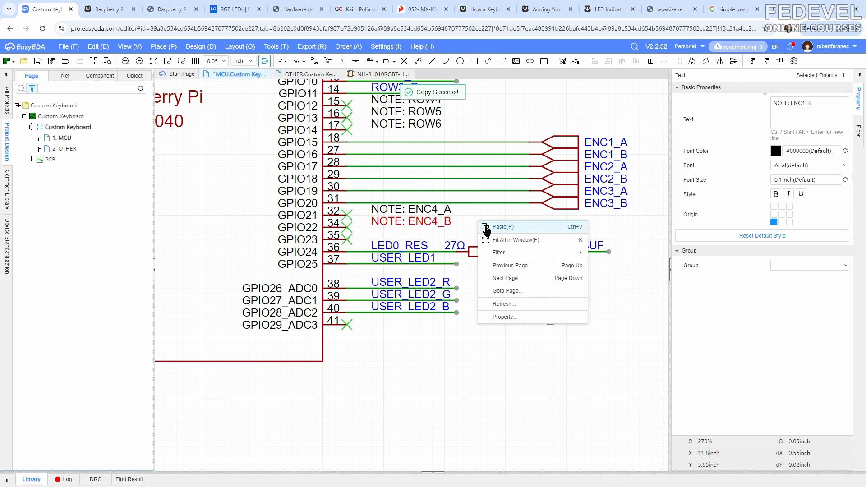
click(487, 228)
click(469, 235)
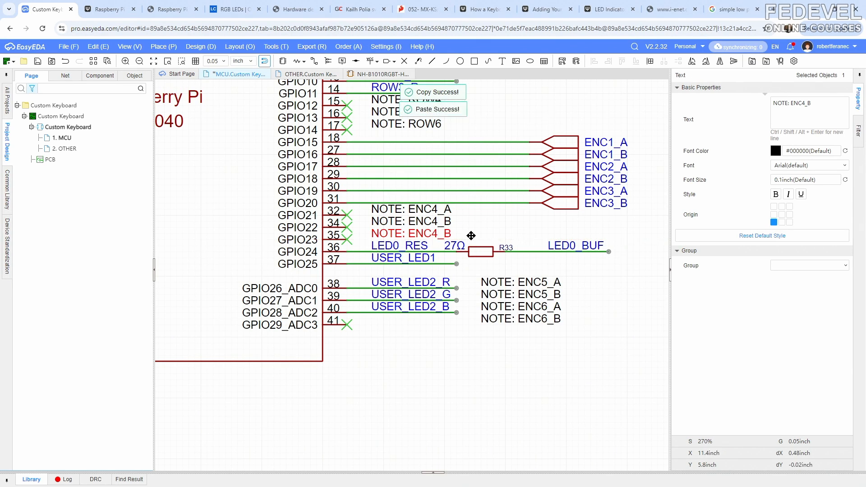
- Change the pasted note beside GPIO23 to read NOTE: MOTOR
click(822, 104)
key(BackSpace)
key(BackSpace)
key(BackSpace)
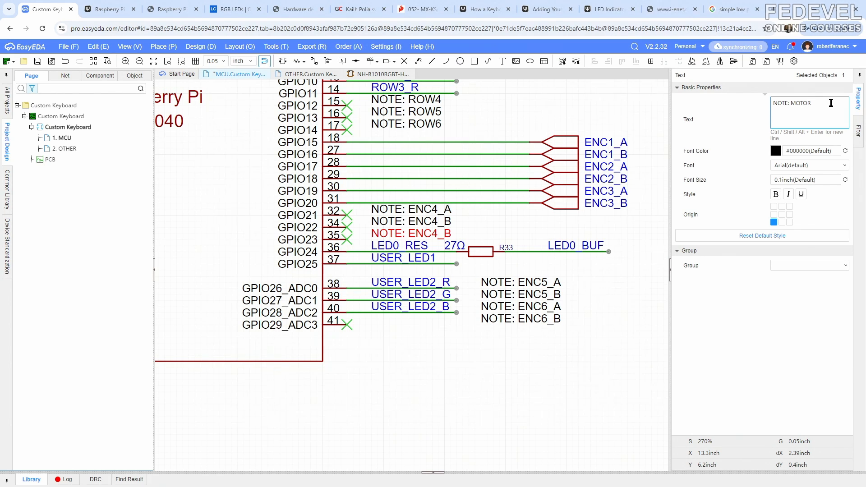
key(Return)
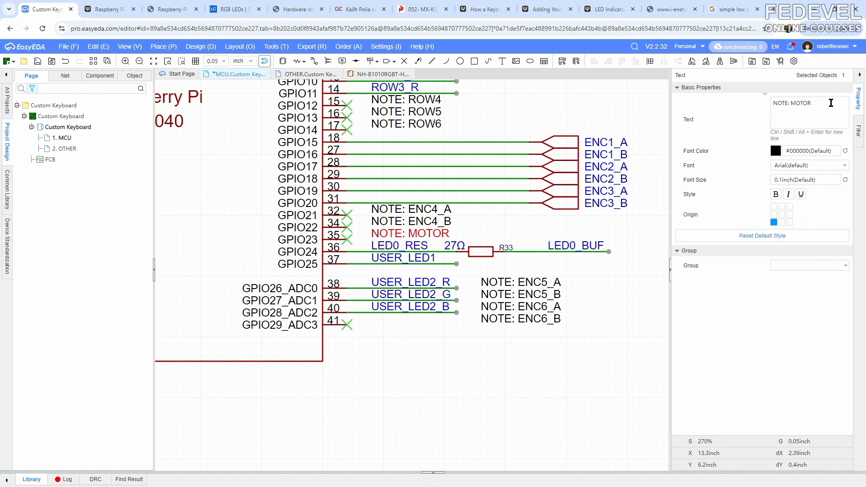
click(512, 228)
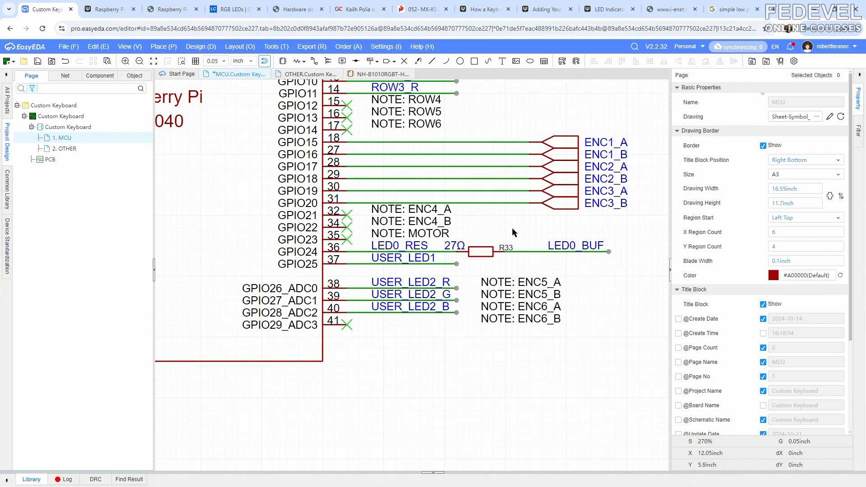
- Copy the User LED heading and place the copy above the RGB LED circuit, level with the original heading
scroll(512, 228, down, 5)
right_drag(557, 159, 411, 294)
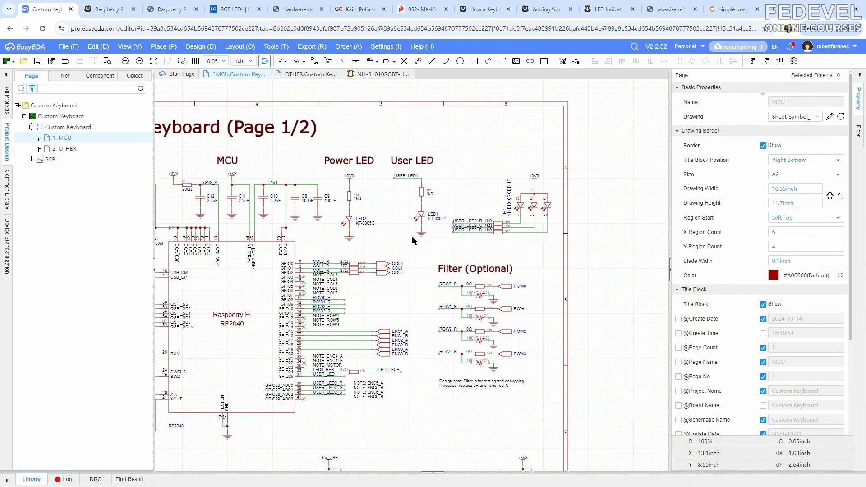
click(420, 162)
right_click(419, 162)
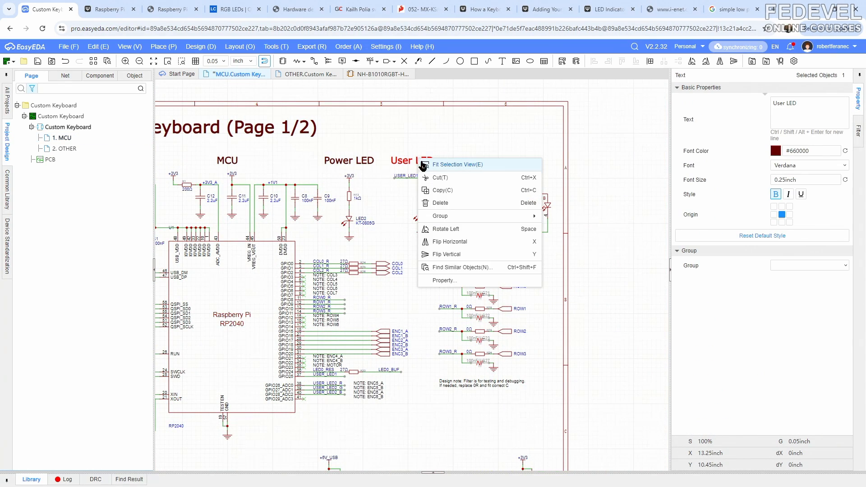
click(440, 190)
right_click(467, 183)
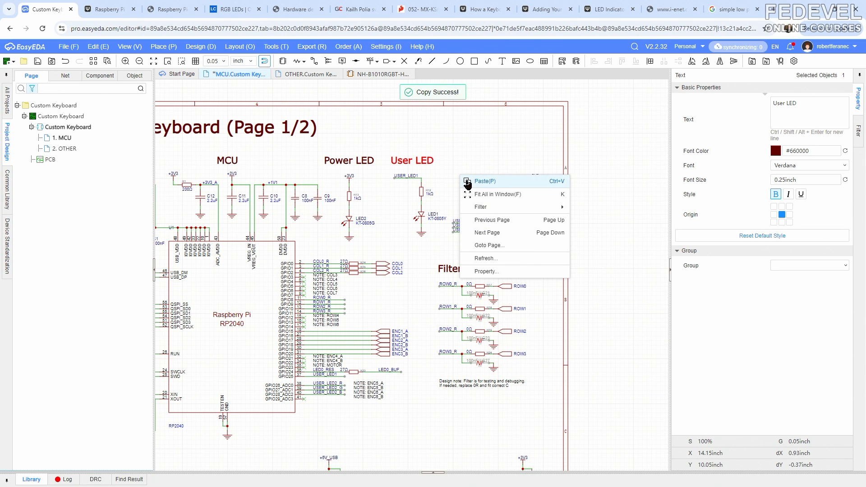
click(468, 181)
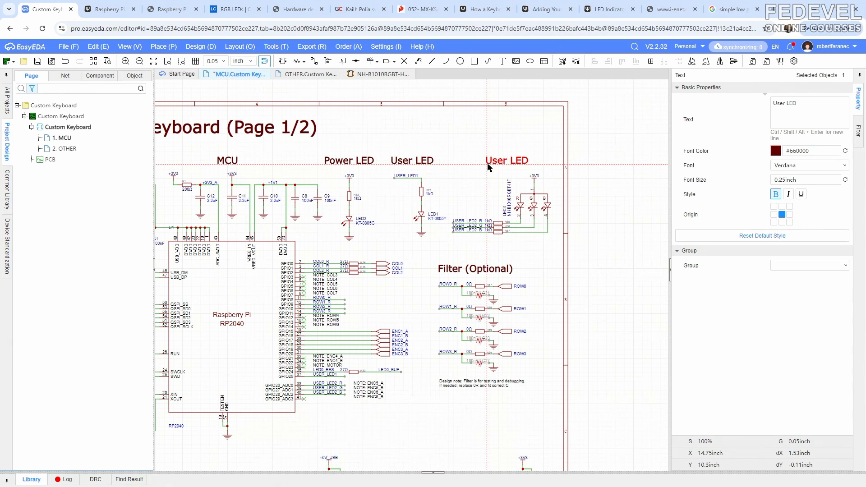
click(487, 167)
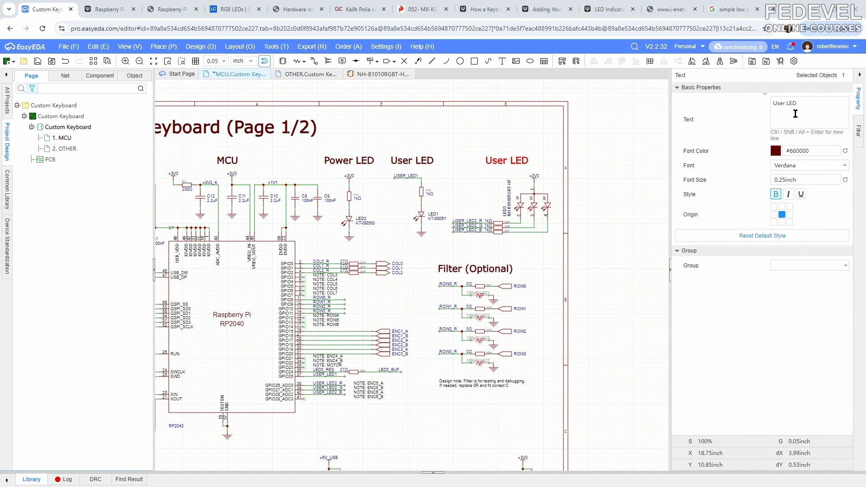
- Change the copied heading to User RGB LED and shift it left to X 14.95 inch above the circuit
click(827, 107)
click(843, 108)
text(RGB)
key(Return)
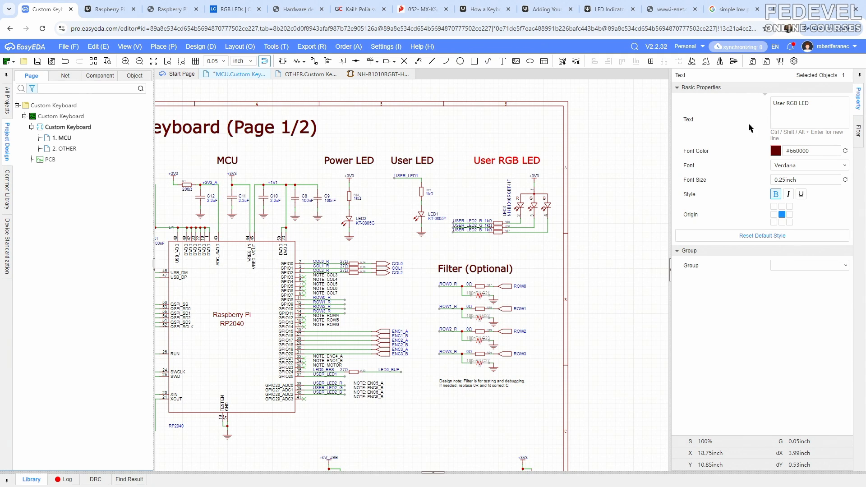
scroll(495, 161, up, 5)
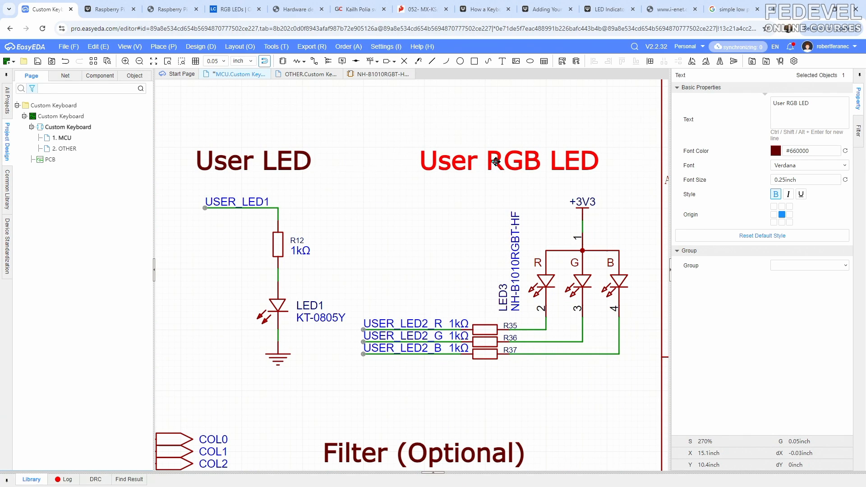
drag(496, 161, 479, 161)
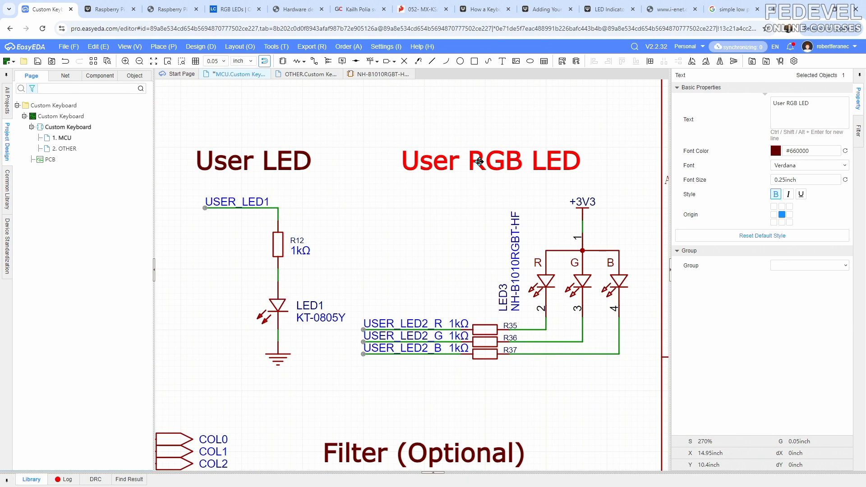
- Fit the whole MCU page in view and save the schematic
scroll(473, 161, down, 3)
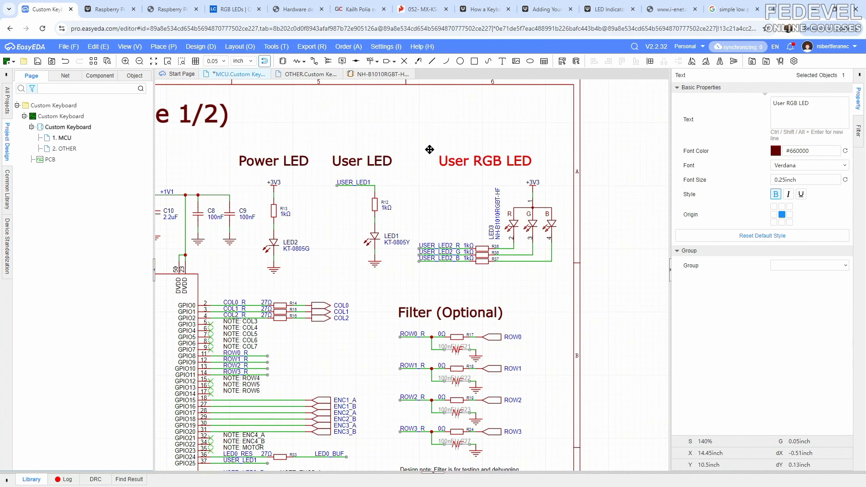
click(130, 46)
click(140, 85)
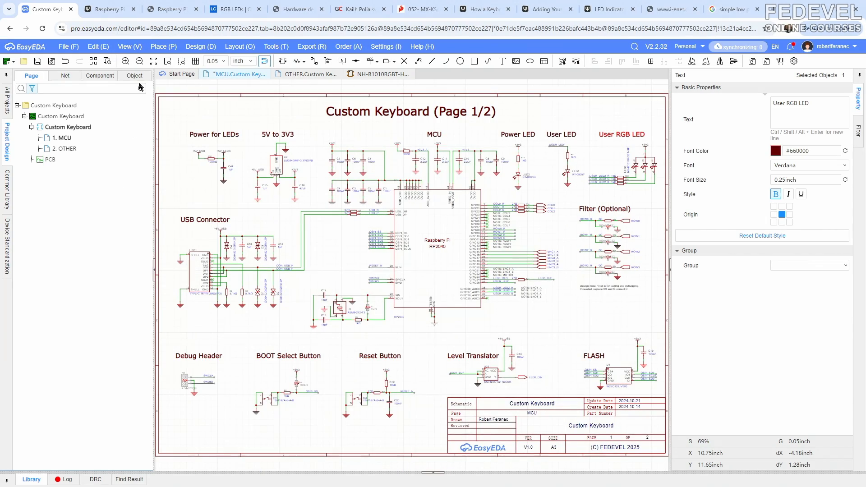
key(Escape)
click(37, 63)
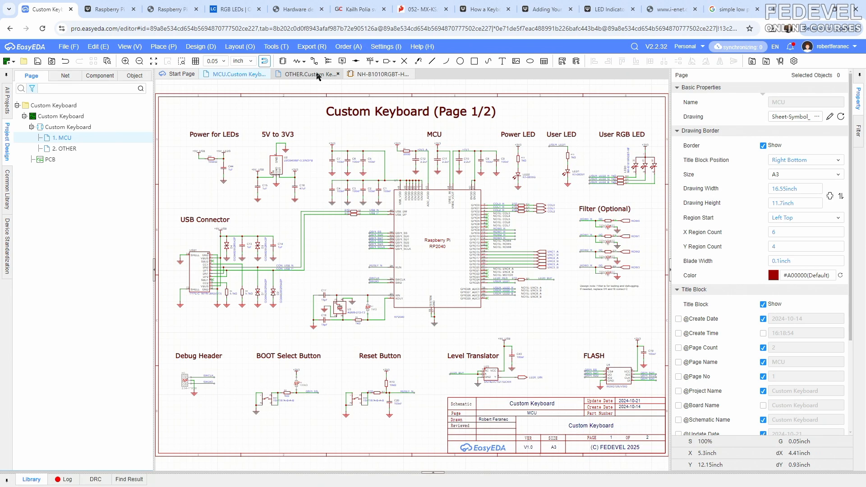
- Switch to the OTHER schematic page and create a new personal component named MH_7.5X3.2MM_RF_v1.0
click(311, 74)
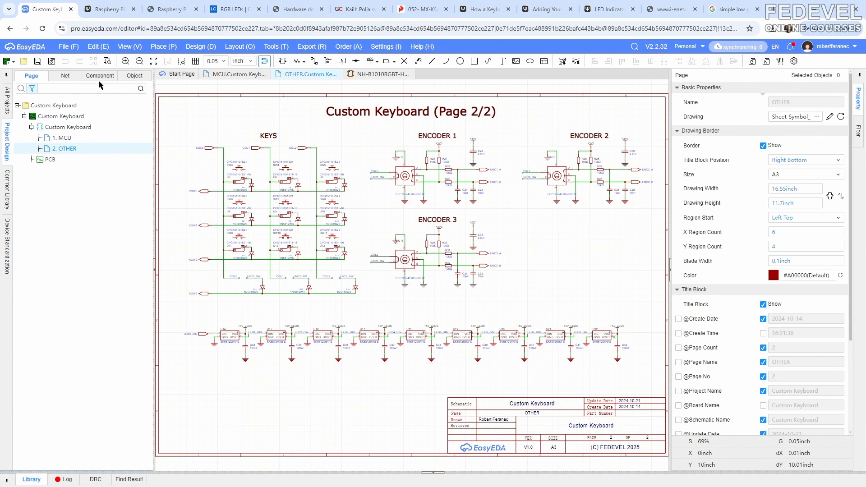
click(68, 47)
mouse_move(112, 64)
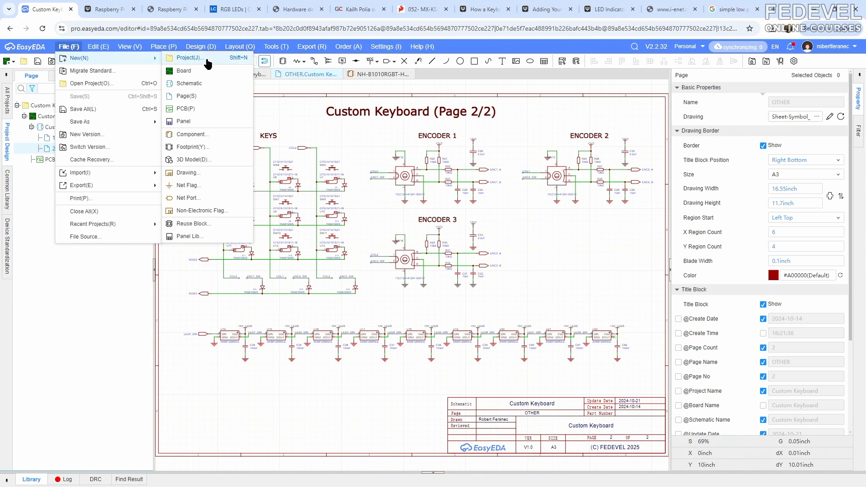
click(214, 135)
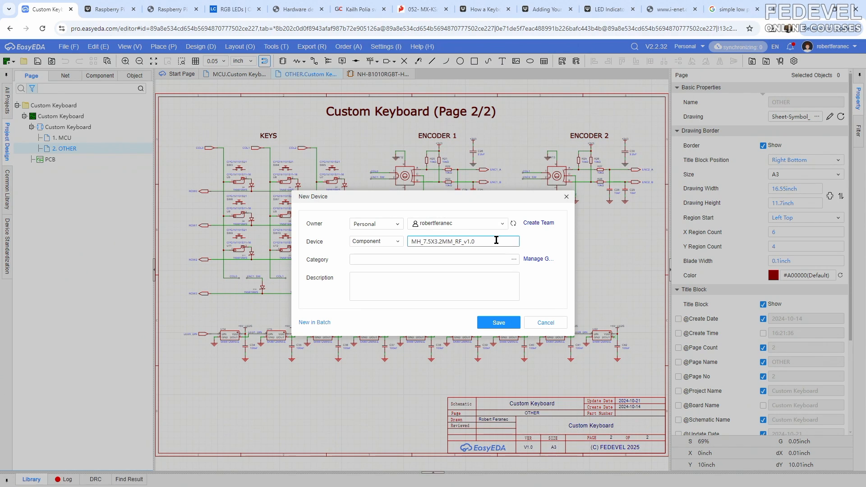
click(498, 322)
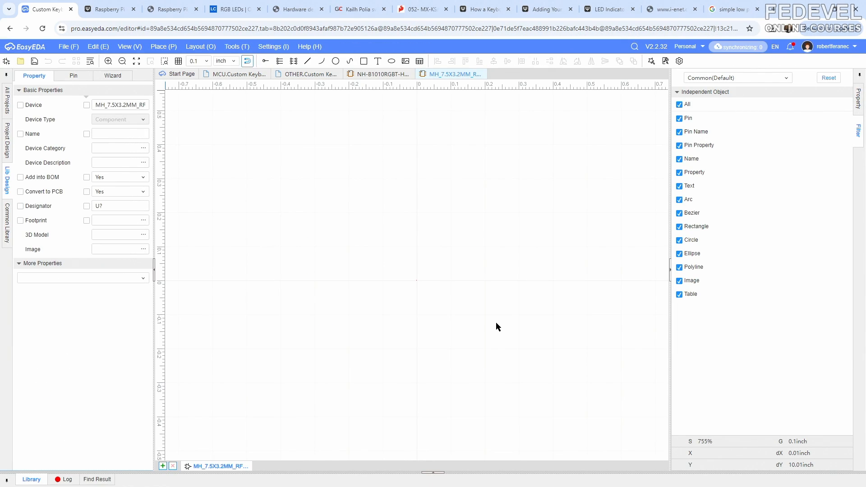
- Place a single pin at the symbol's origin, pointing right
click(164, 47)
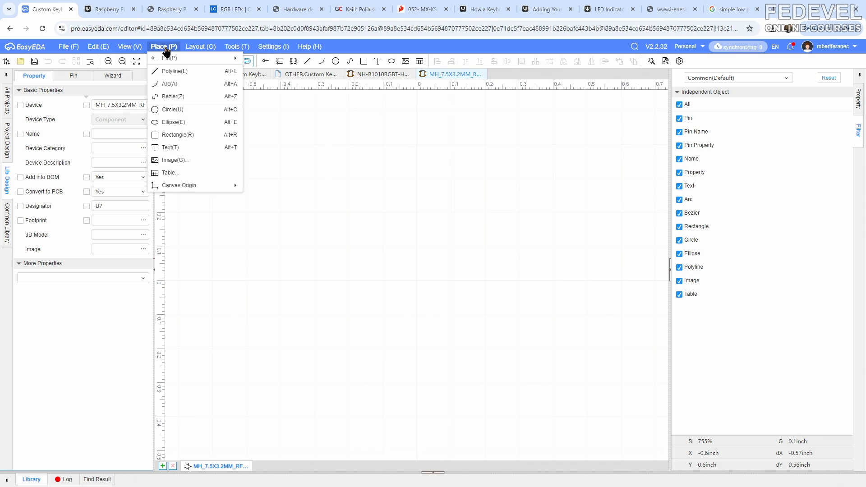
mouse_move(169, 57)
click(252, 58)
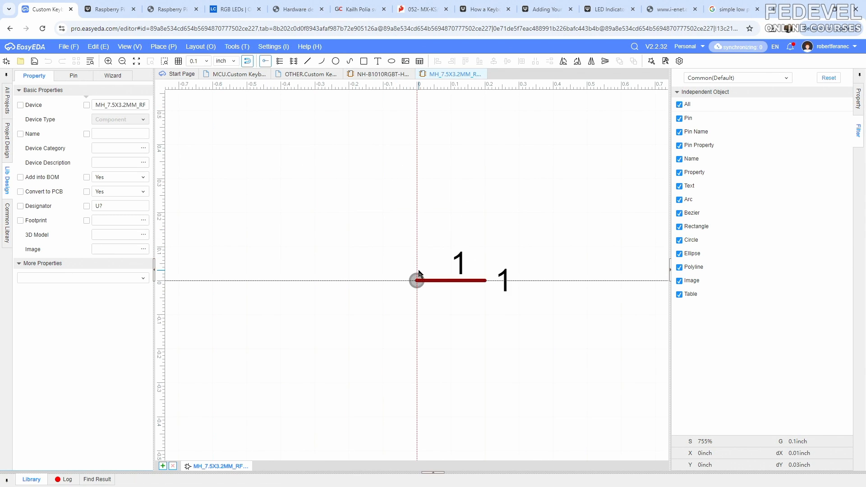
click(417, 275)
key(Escape)
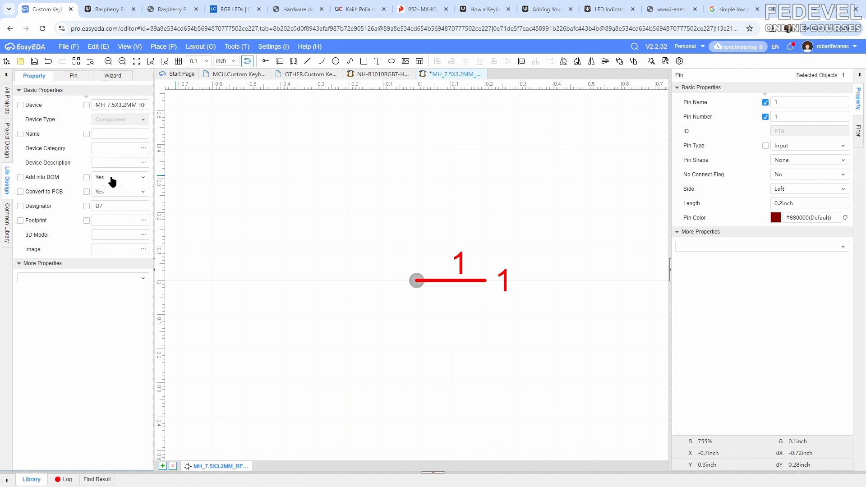
- Set the component's Add into BOM option to No and its designator to MH?
click(142, 180)
click(131, 198)
double_click(118, 206)
click(115, 207)
click(309, 231)
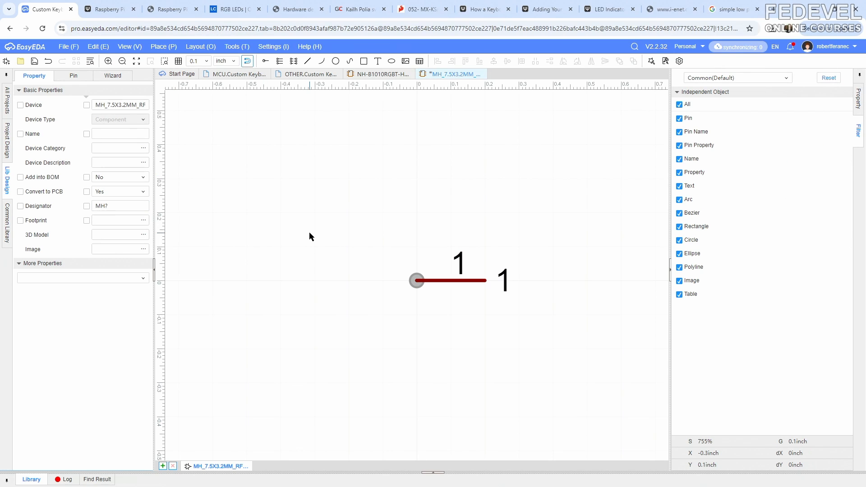
- Hide the pin's name and draw a circle with a radius of about 0.1 inch centred on the pin's inner end
click(450, 281)
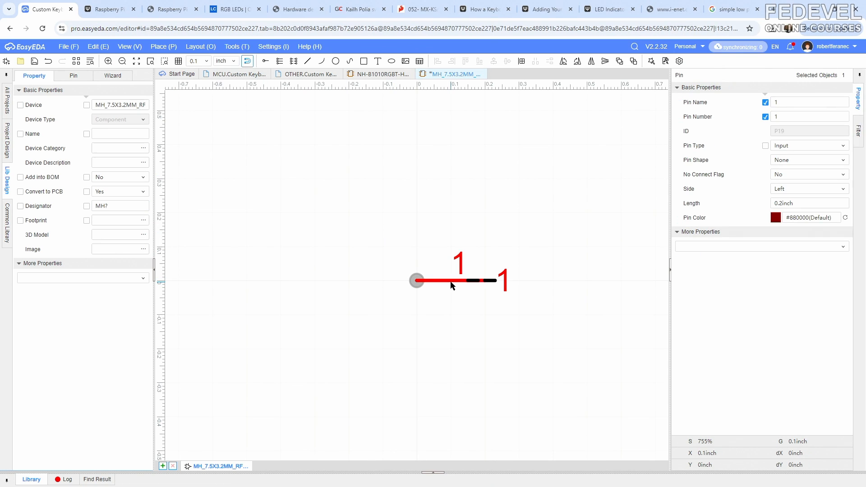
click(765, 103)
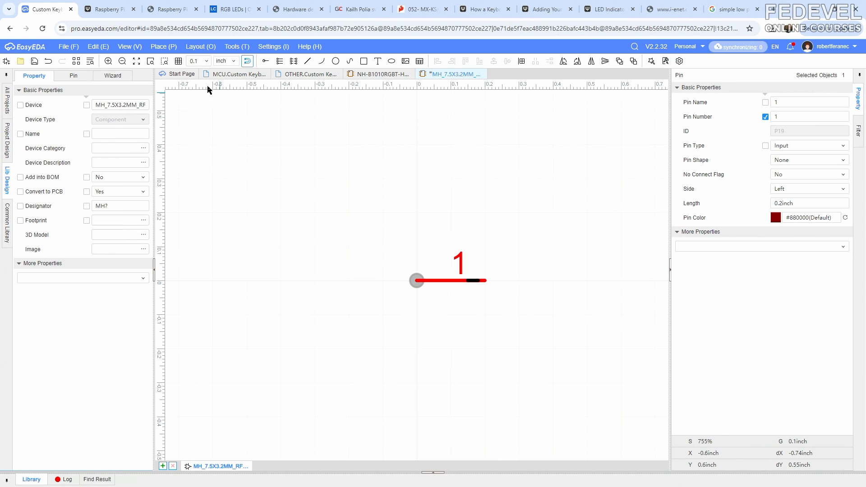
click(165, 47)
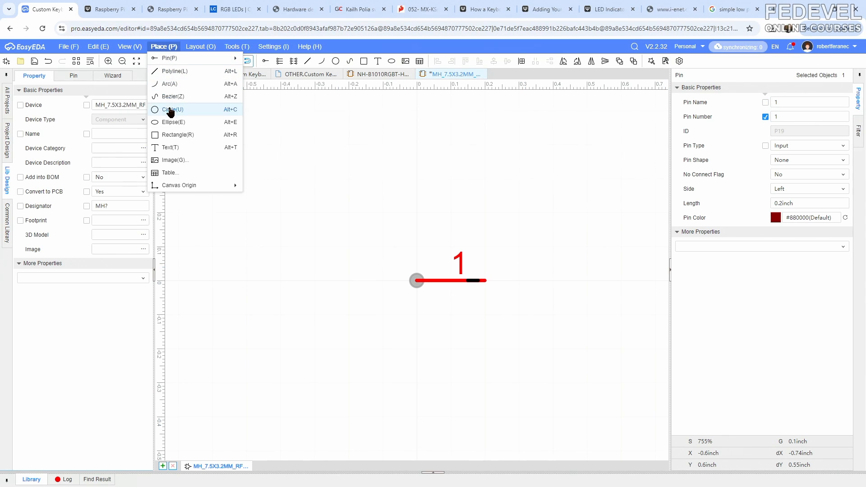
click(199, 110)
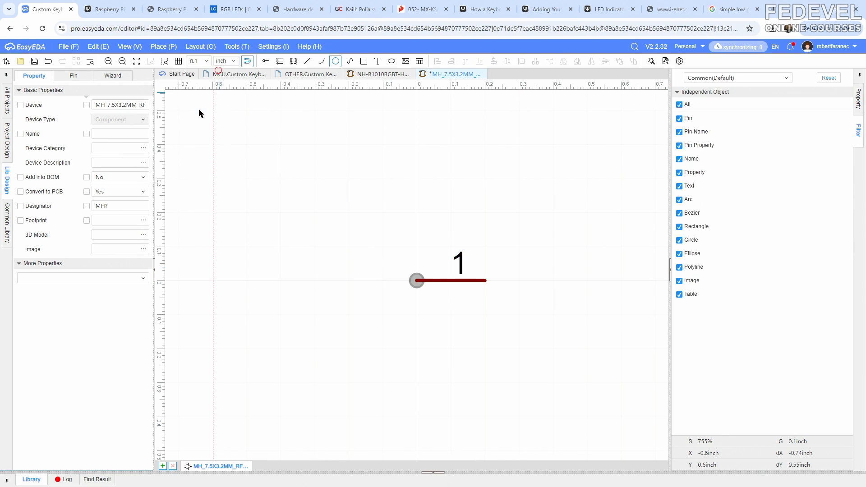
click(485, 281)
click(509, 300)
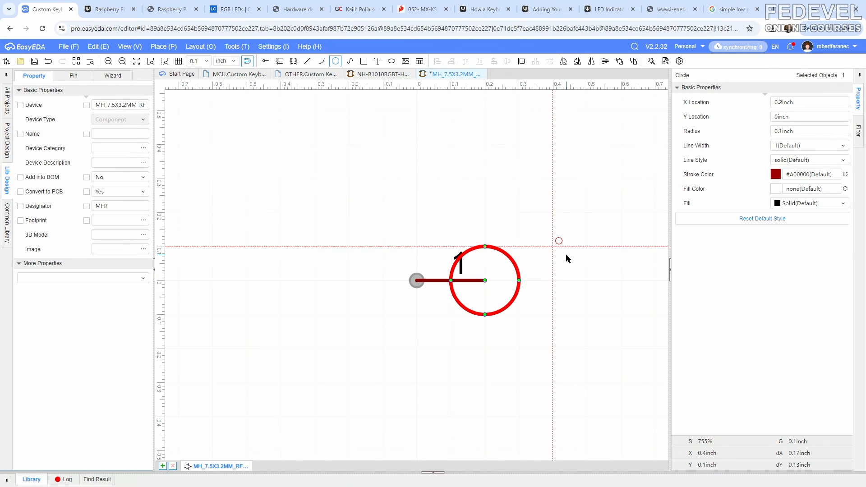
key(Escape)
- Set the circle's radius to 0.06 inch
click(508, 258)
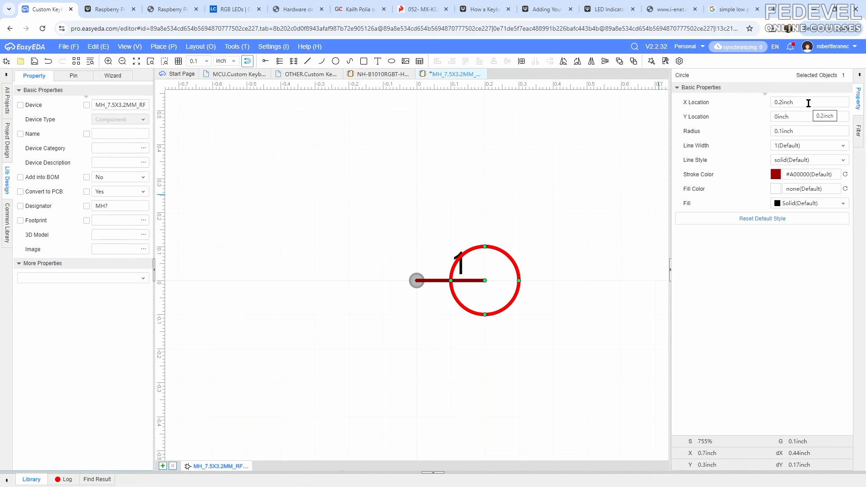
click(810, 131)
click(810, 132)
text(0.06)
key(Return)
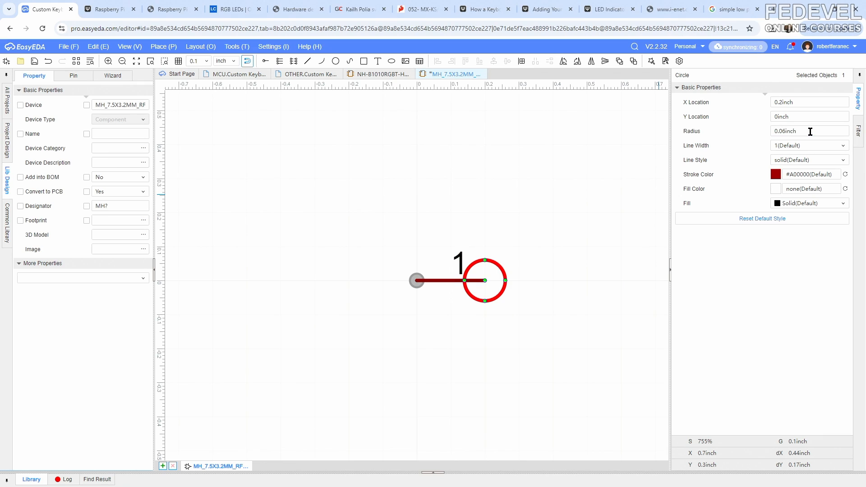
- Give the symbol's circle a line width of 3 and a #CCCCCC fill, and save the component
click(811, 144)
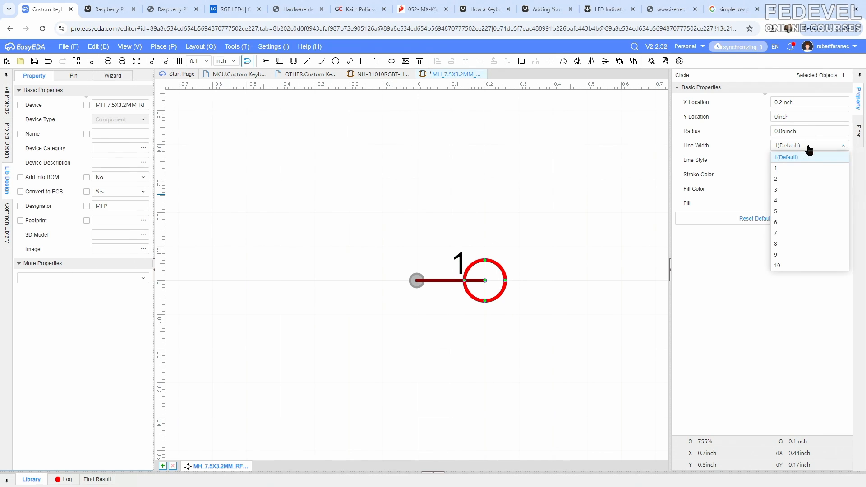
click(804, 187)
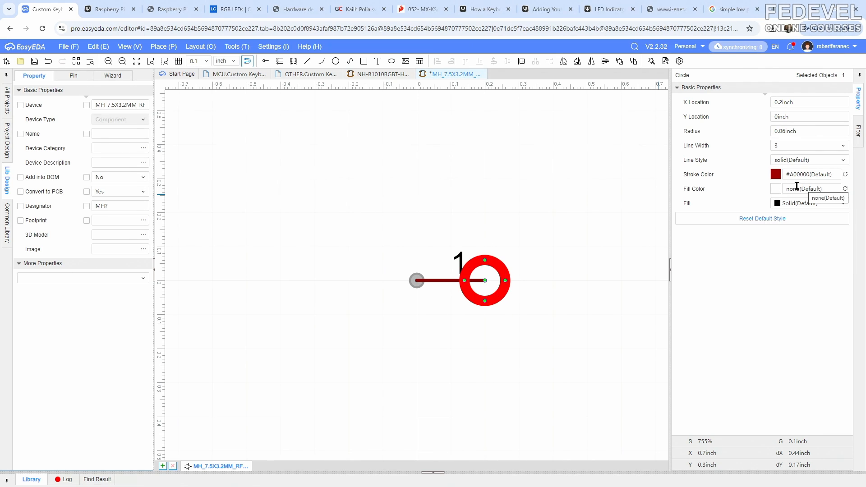
click(775, 189)
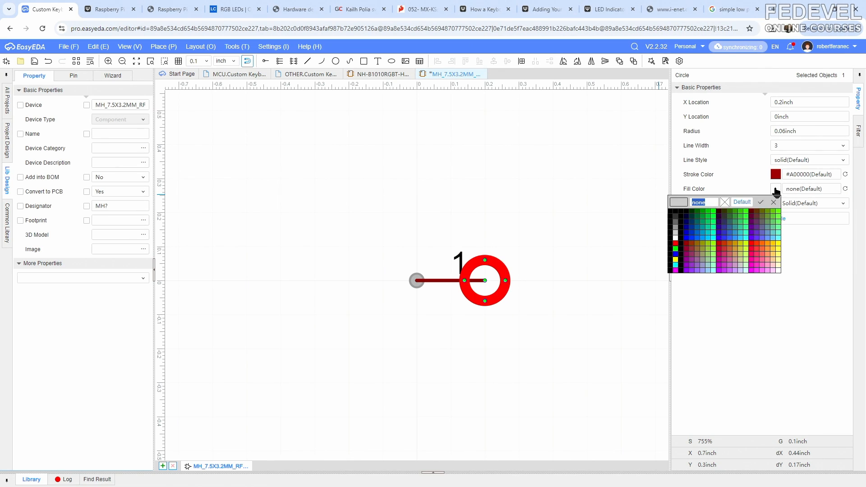
click(675, 234)
click(675, 233)
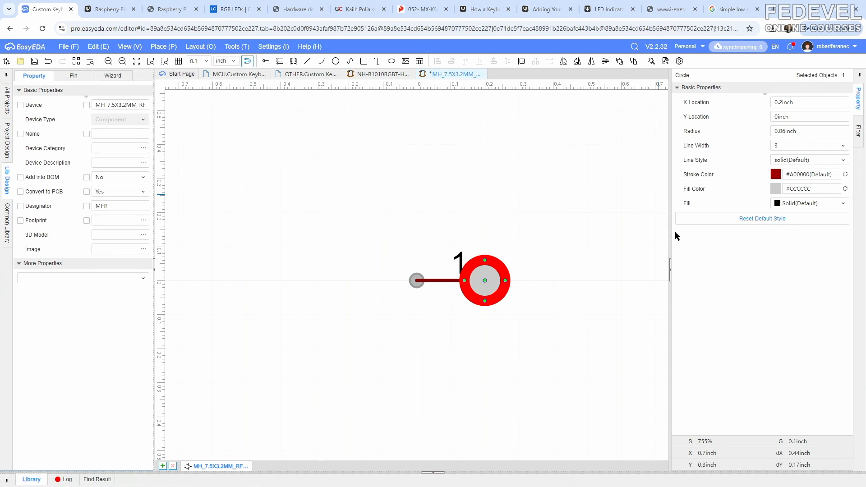
click(337, 154)
click(125, 46)
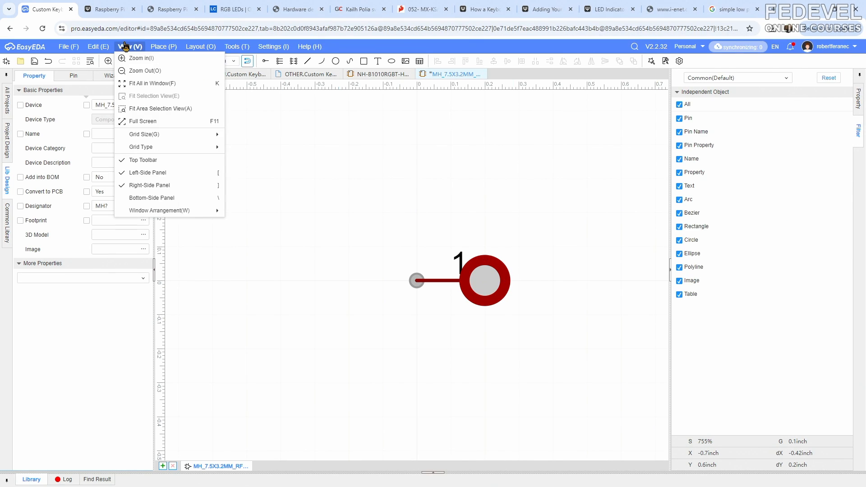
click(126, 82)
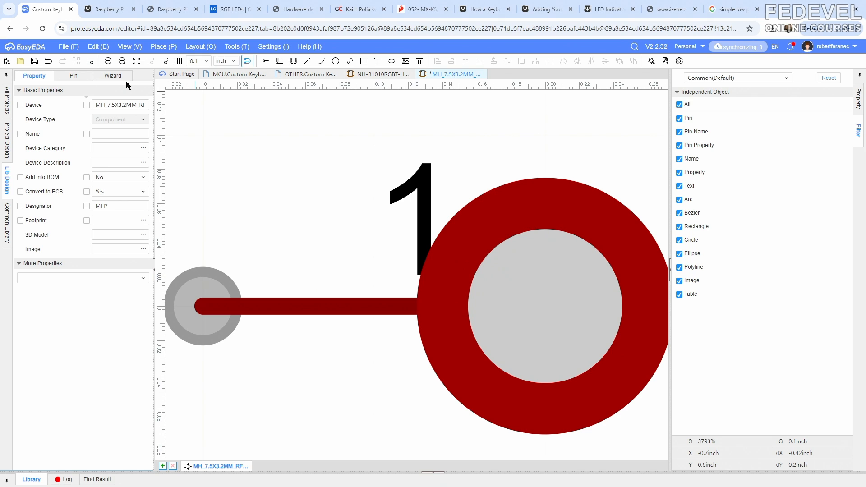
click(33, 61)
- Create a new personal footprint named MH_7.5X3.2MM_RF_v1.0
click(69, 47)
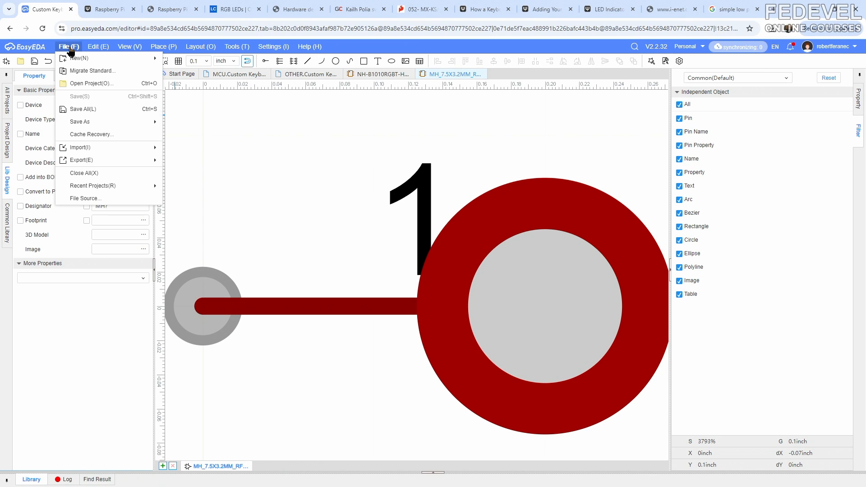
mouse_move(79, 58)
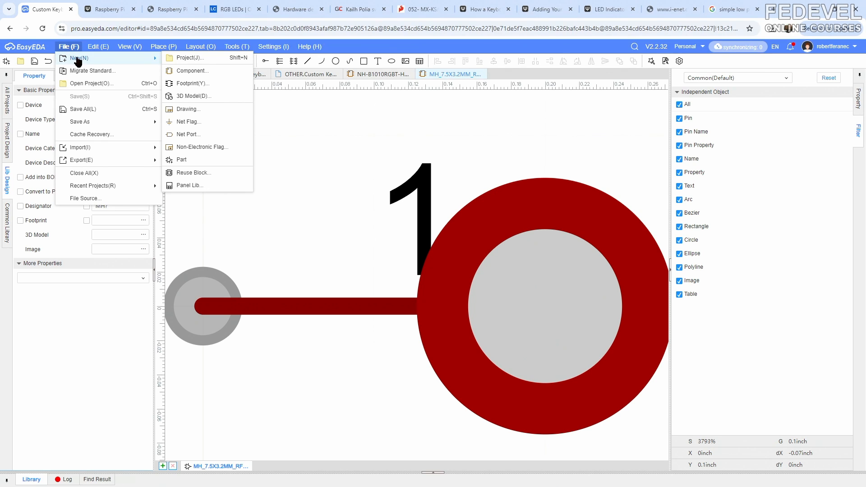
click(207, 84)
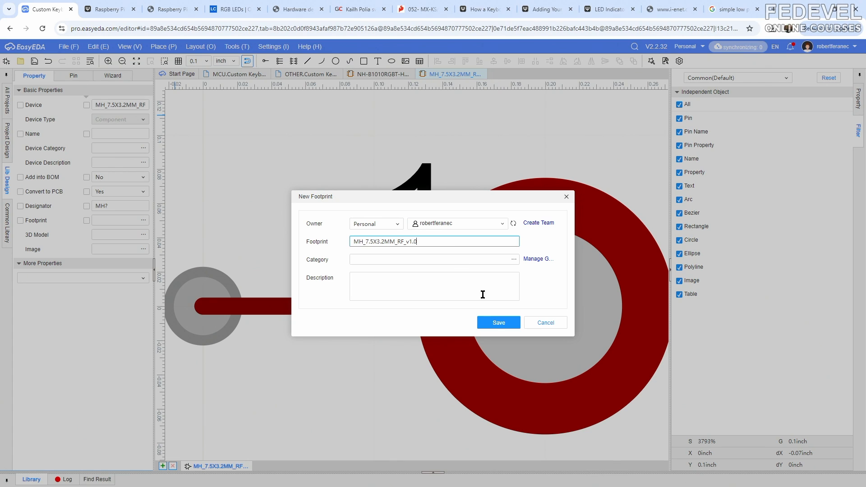
click(498, 323)
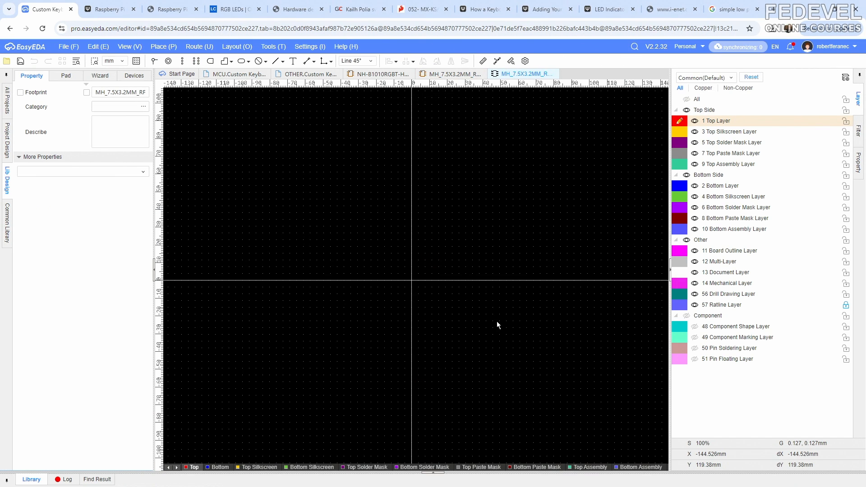
- Place a single pad at the footprint's origin and compare its number with the pin number in the component symbol
click(172, 48)
mouse_move(171, 71)
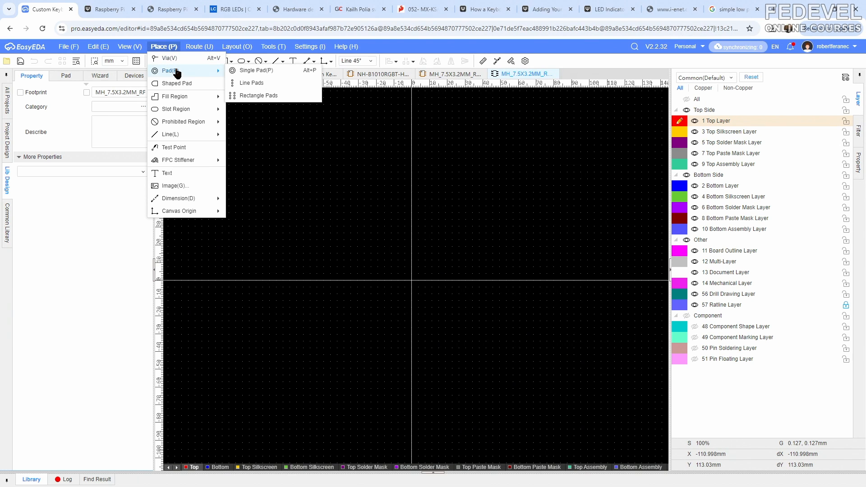
click(235, 71)
scroll(416, 282, up, 10)
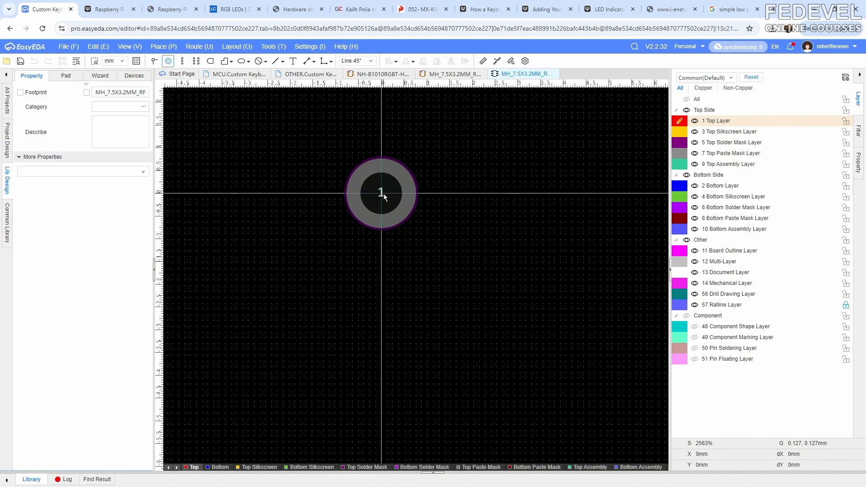
click(383, 194)
key(Escape)
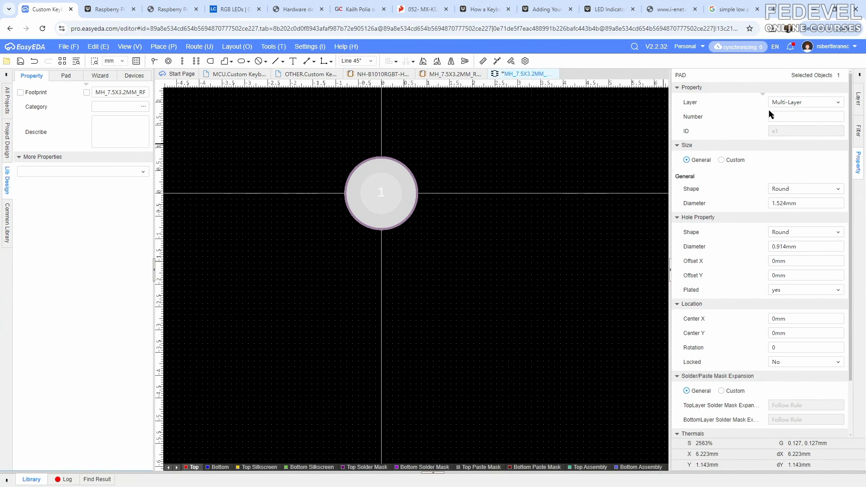
click(448, 75)
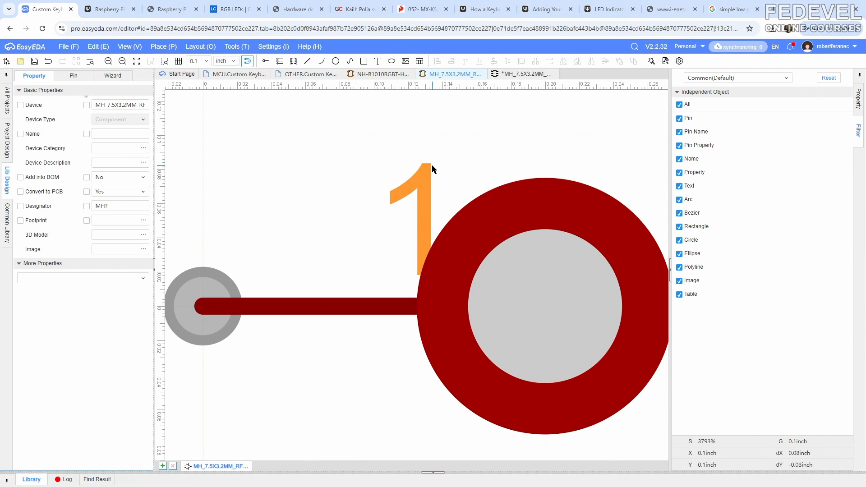
click(525, 74)
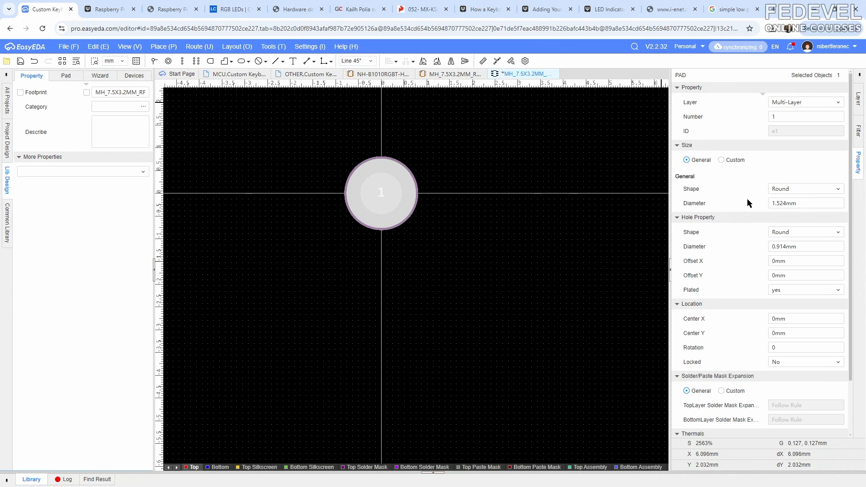
- Set the pad's round diameter to 7.5 mm and its hole diameter to 3.2 mm
click(807, 203)
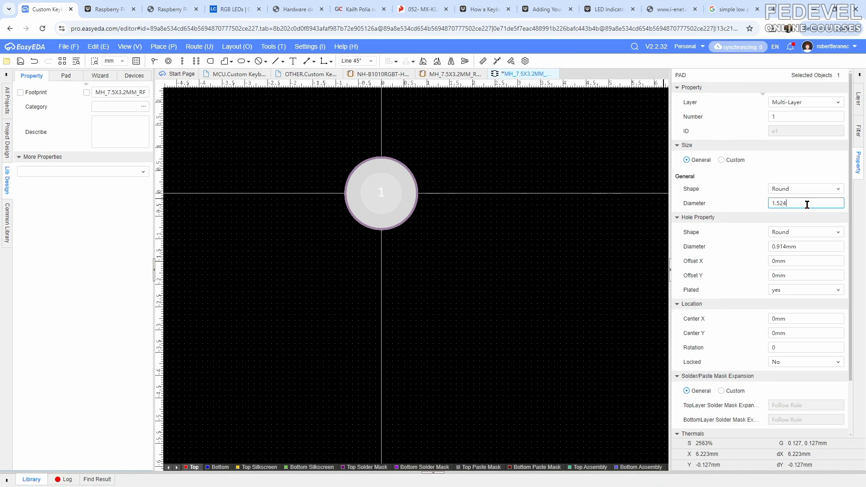
text(7.5)
key(Return)
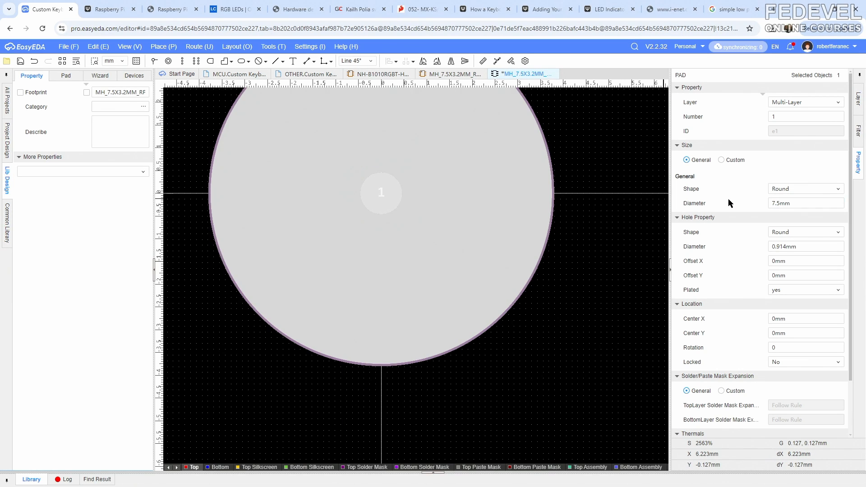
scroll(561, 270, down, 3)
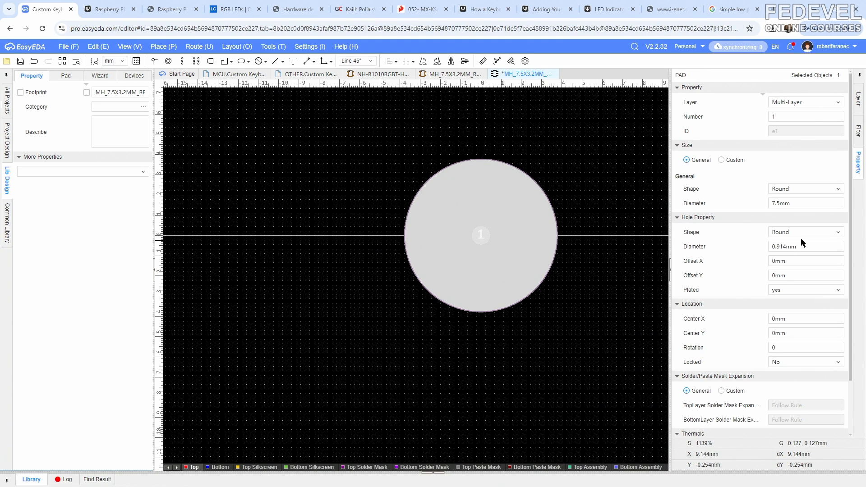
click(814, 246)
key(ctrl+a)
text(3.)
key(Return)
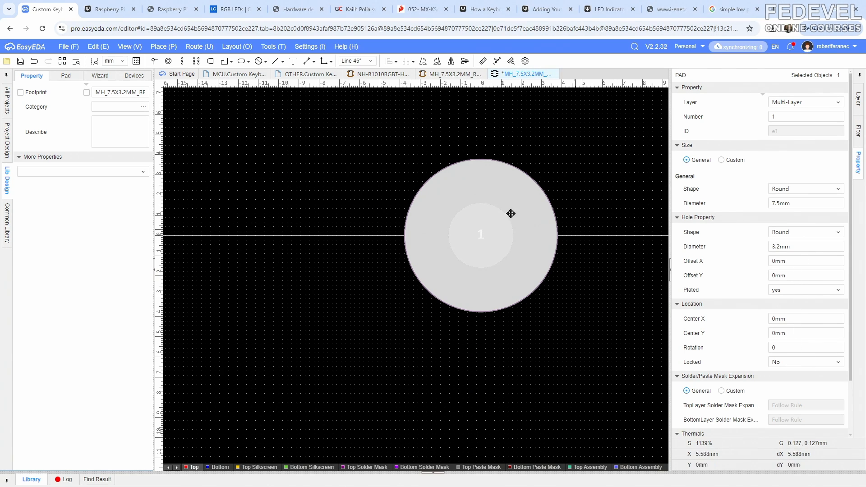
- Save the mounting hole footprint
click(269, 149)
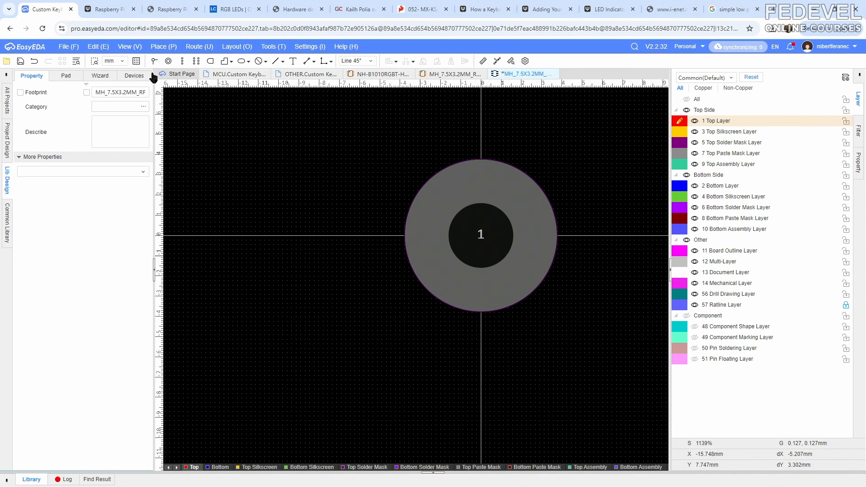
click(129, 46)
click(136, 59)
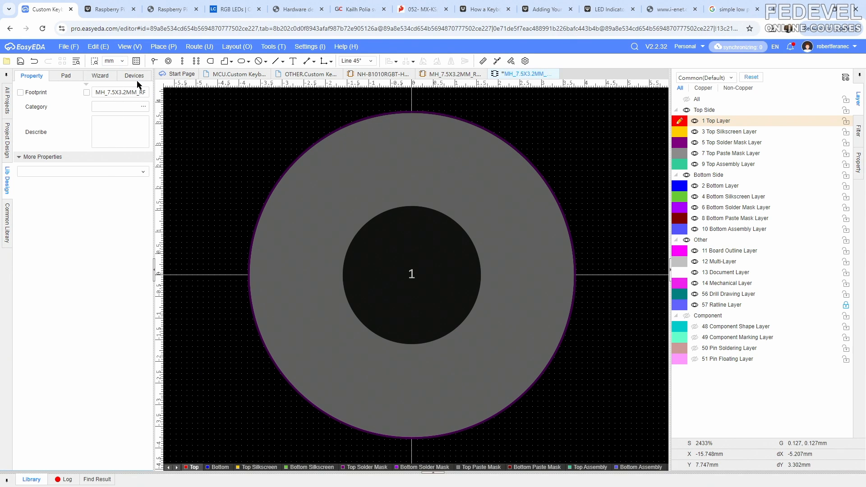
click(21, 61)
- Assign the personal footprint MH_7.5X3.2MM_RF_v1.0 to the mounting hole component and save it
click(453, 75)
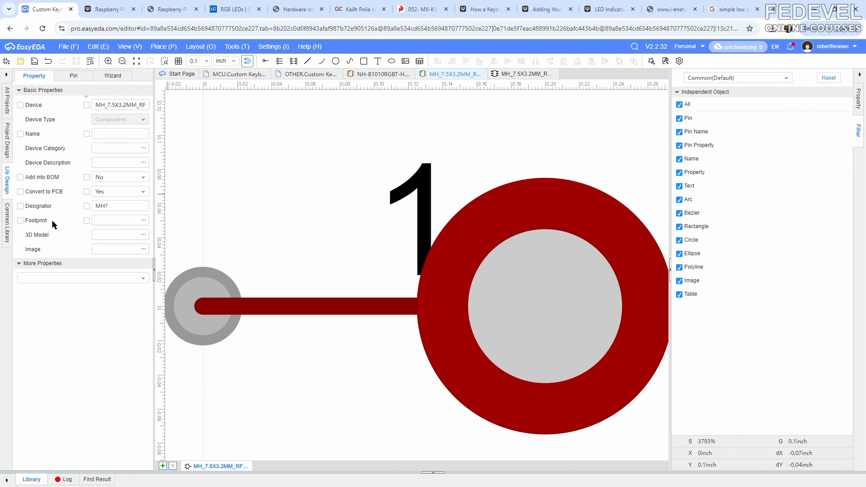
click(144, 220)
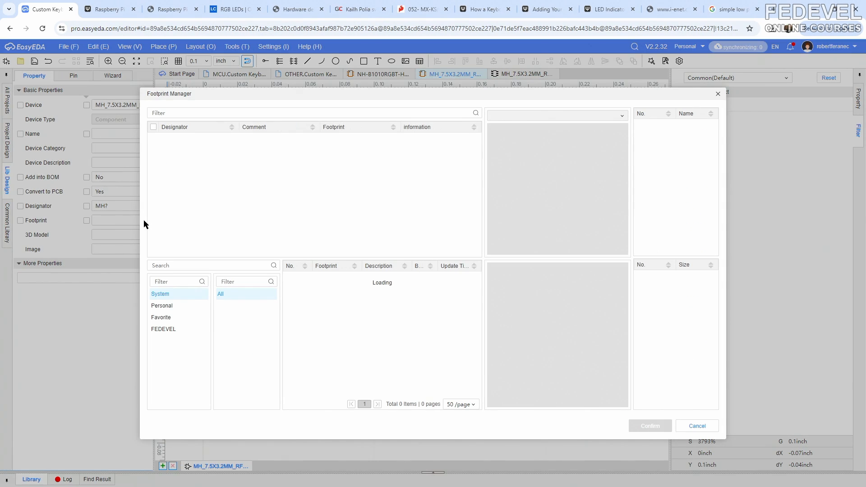
click(168, 307)
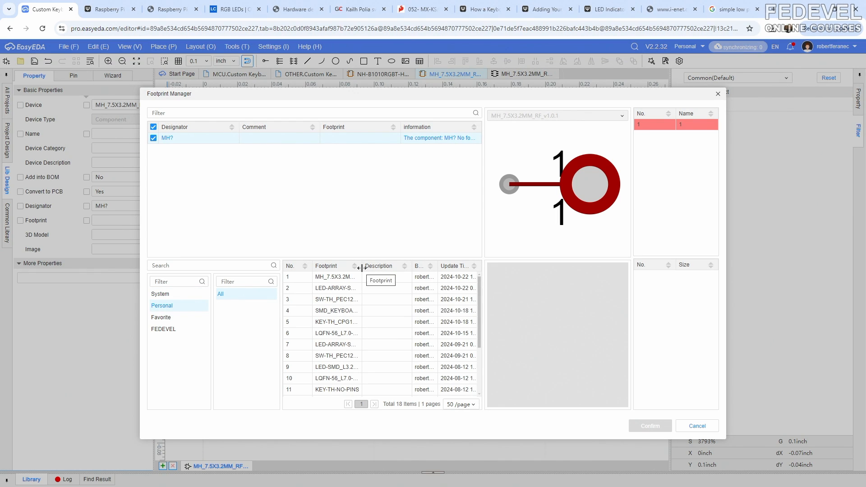
drag(362, 268, 400, 269)
click(378, 279)
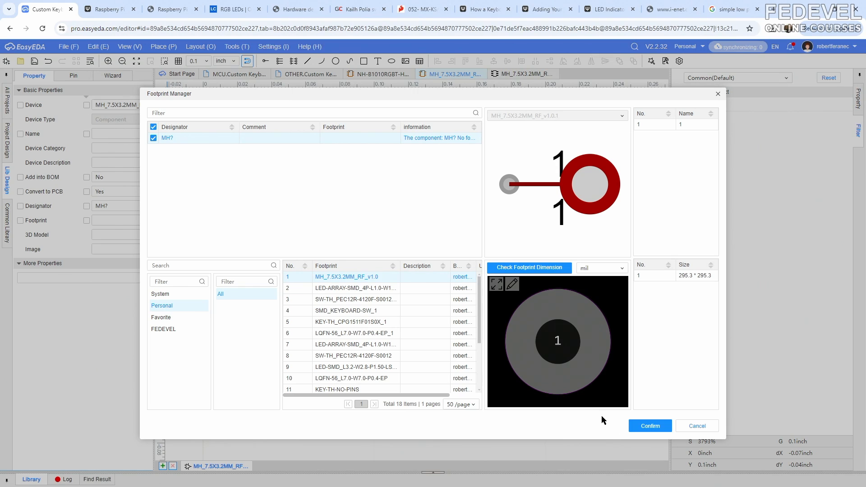
click(648, 427)
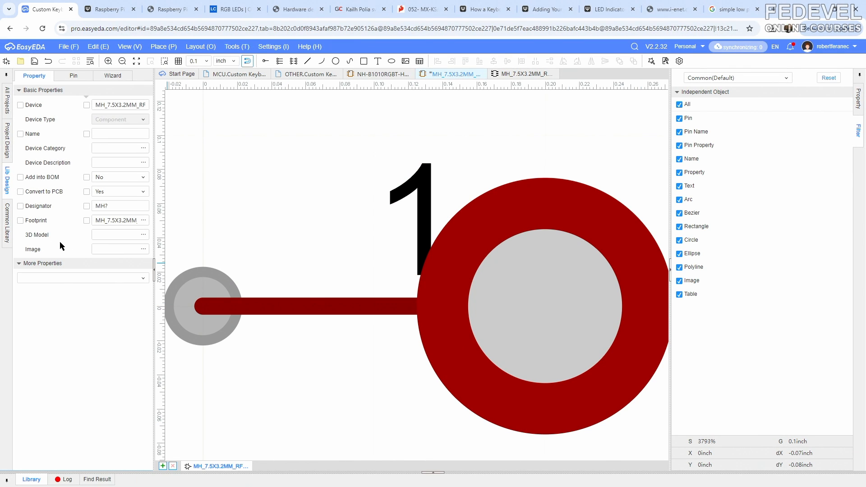
click(37, 64)
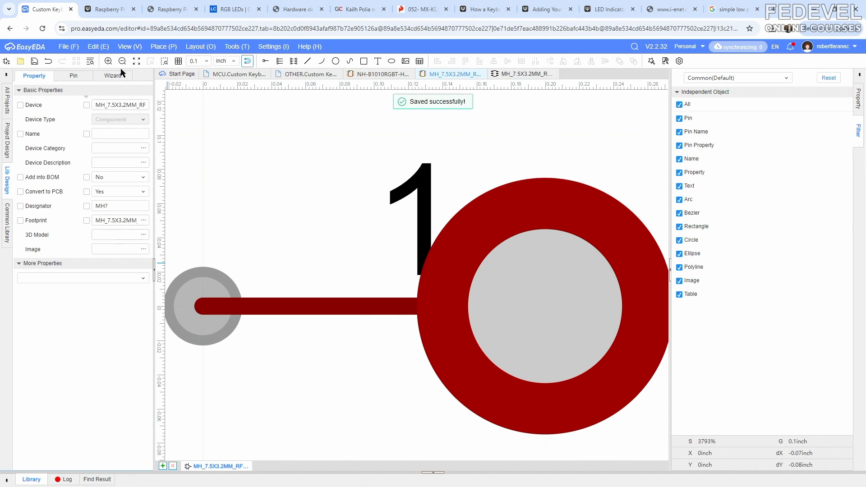
- Close the RGB LED component, the mounting hole component and its footprint, returning to the OTHER schematic page
click(374, 75)
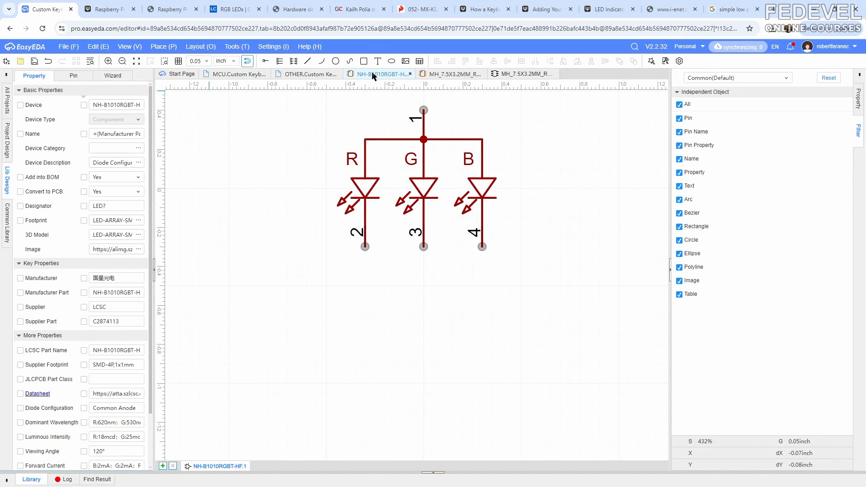
click(412, 76)
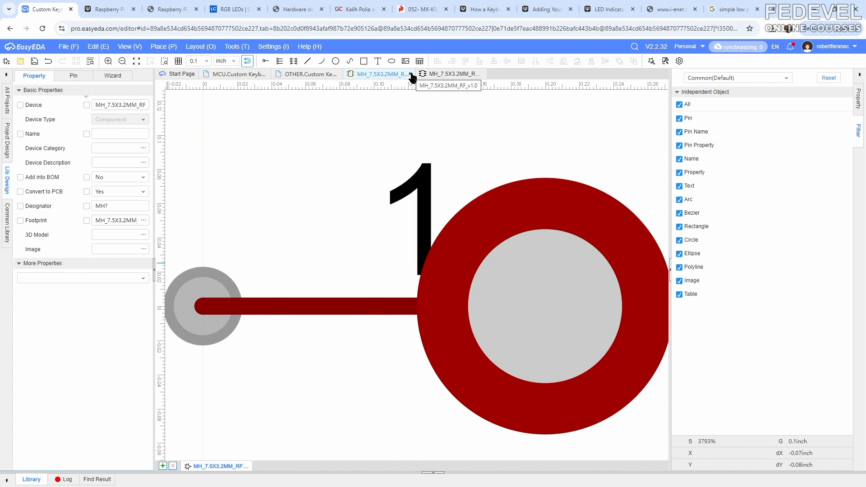
click(412, 76)
click(411, 74)
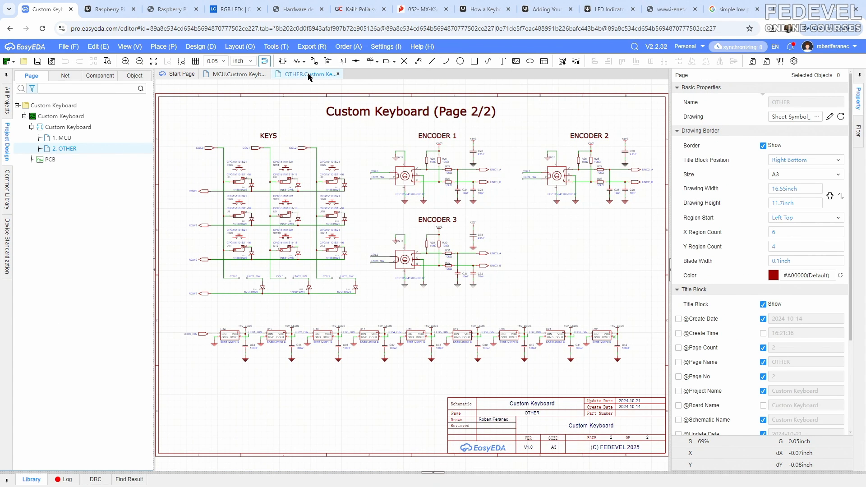
- Place the personal library component MH_7.5X3.2MM_RF_v1.0 below the LED chain at about X 5.45 inch, Y 1.85 inch
click(31, 480)
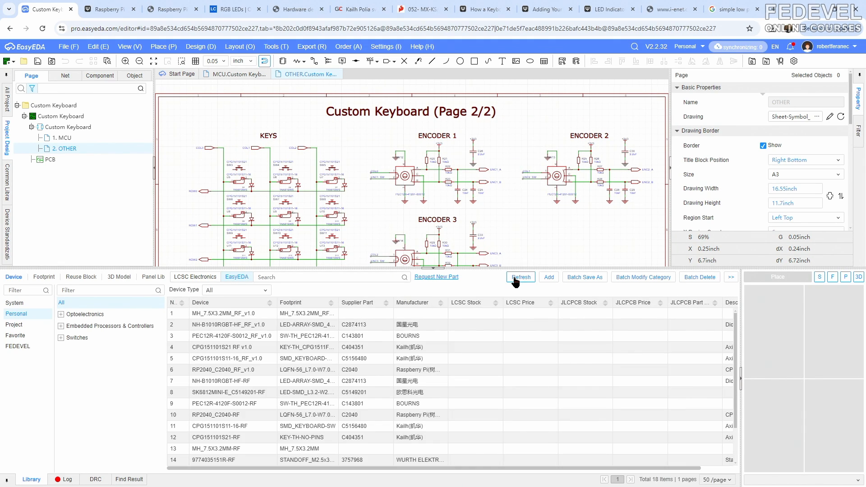
click(248, 314)
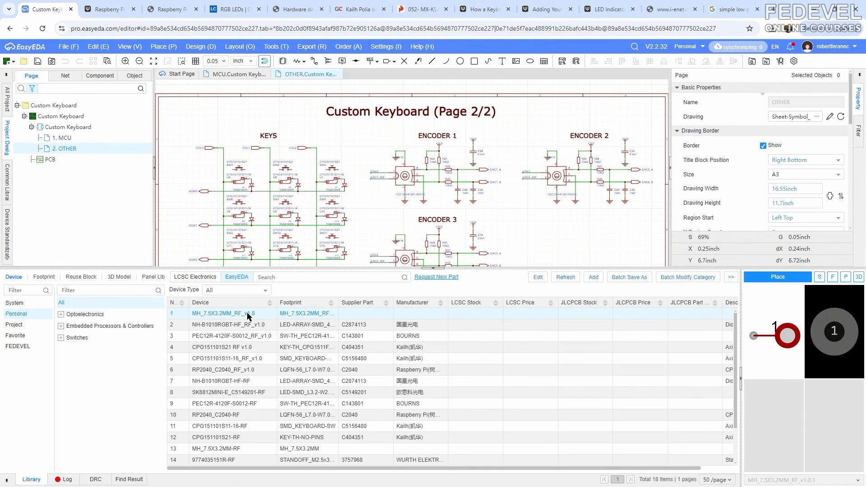
click(776, 280)
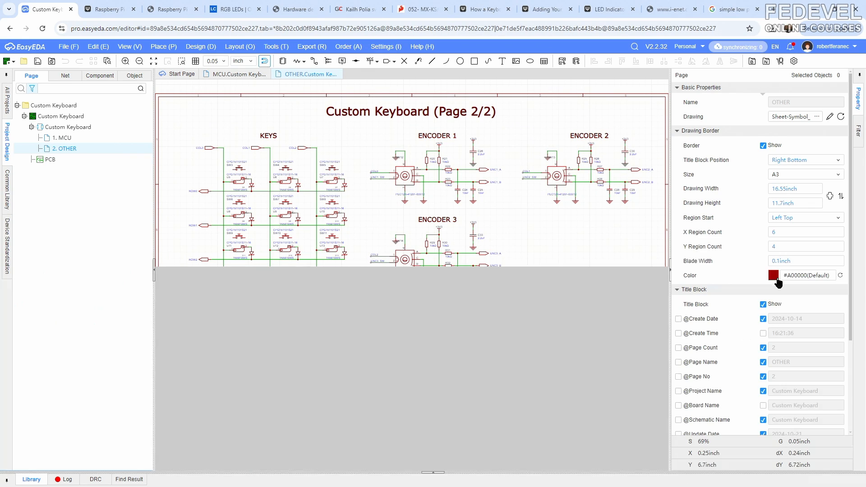
scroll(524, 250, down, 3)
scroll(387, 354, up, 8)
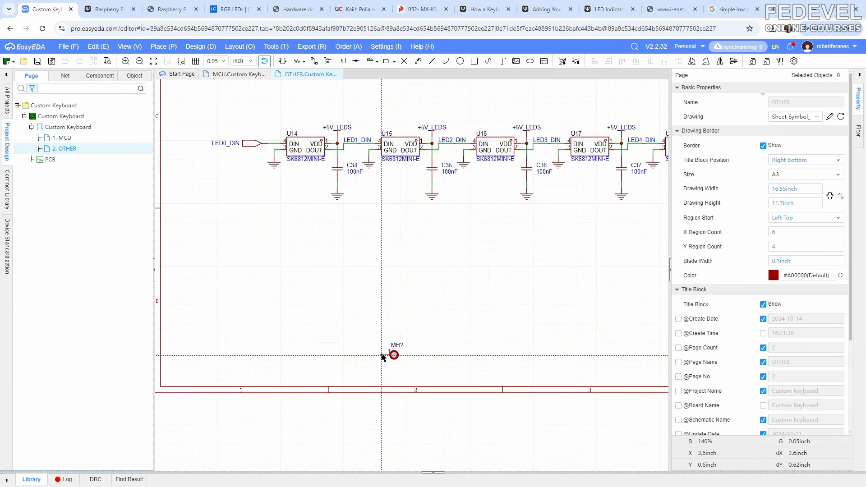
right_drag(444, 370, 495, 392)
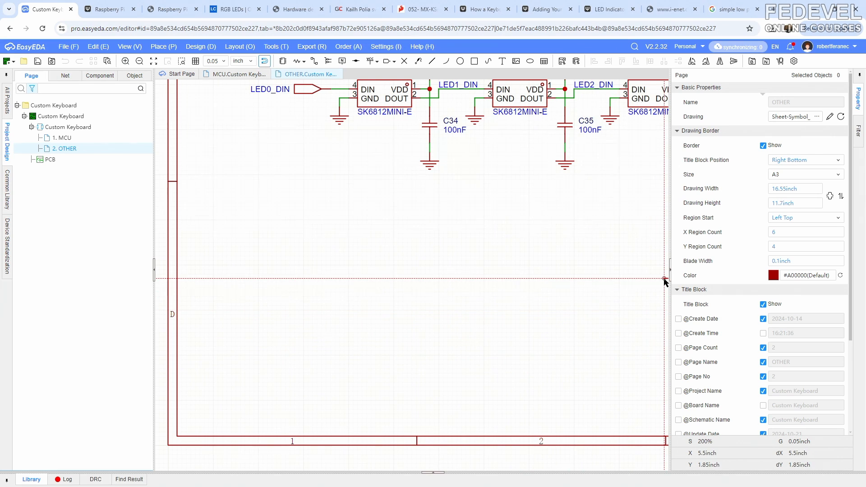
right_drag(663, 277, 519, 298)
scroll(516, 270, up, 3)
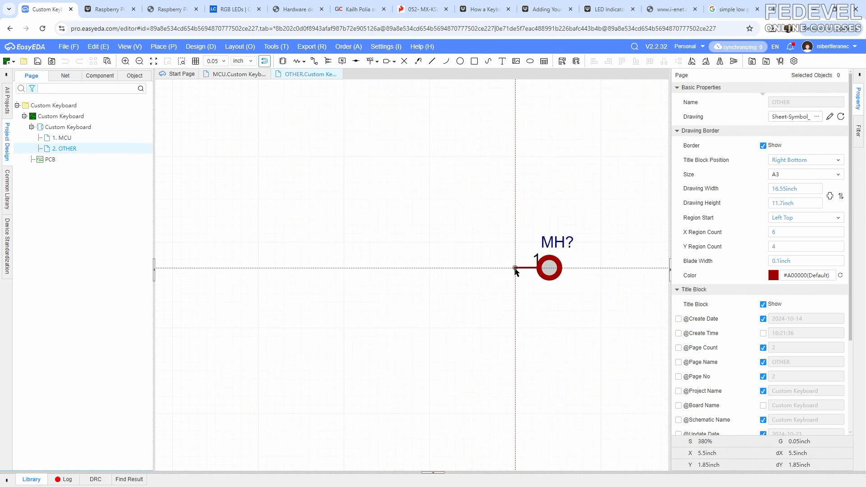
click(510, 270)
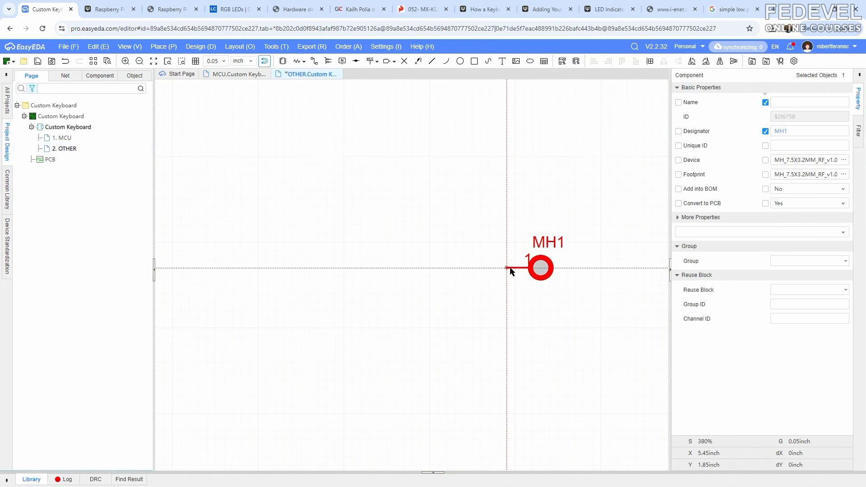
key(Escape)
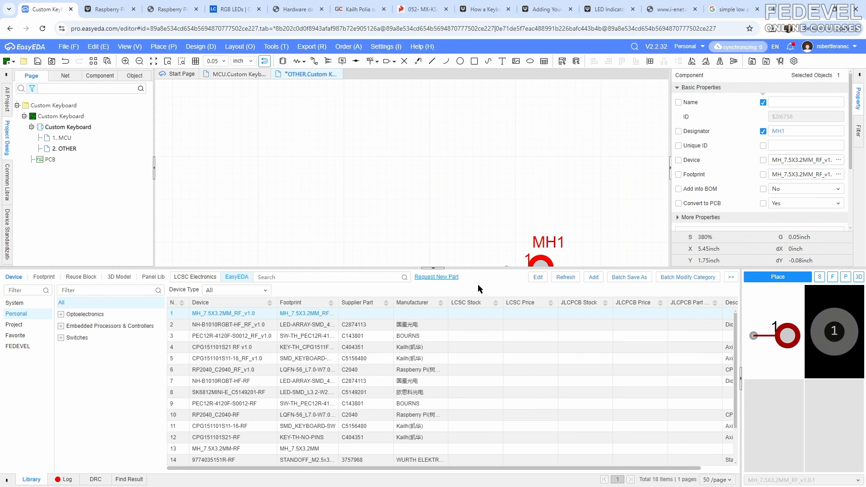
click(432, 267)
click(320, 169)
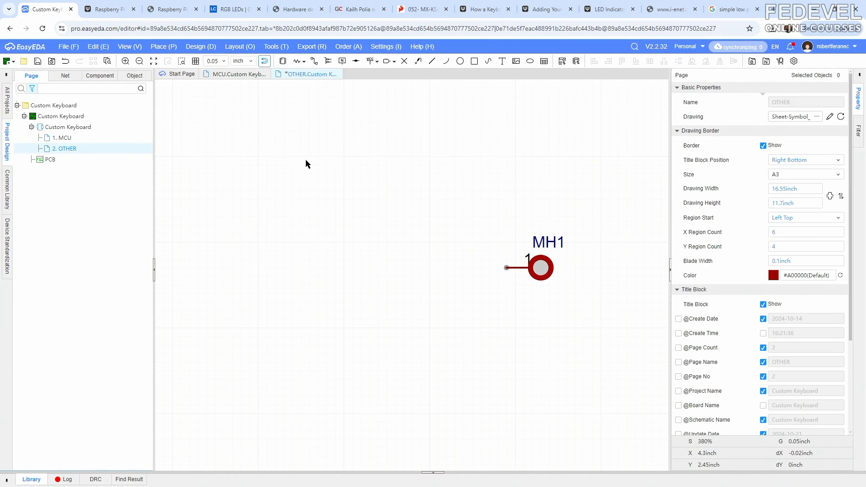
- Fit the whole OTHER page in view and save the schematic with its first mounting hole
click(129, 47)
click(140, 86)
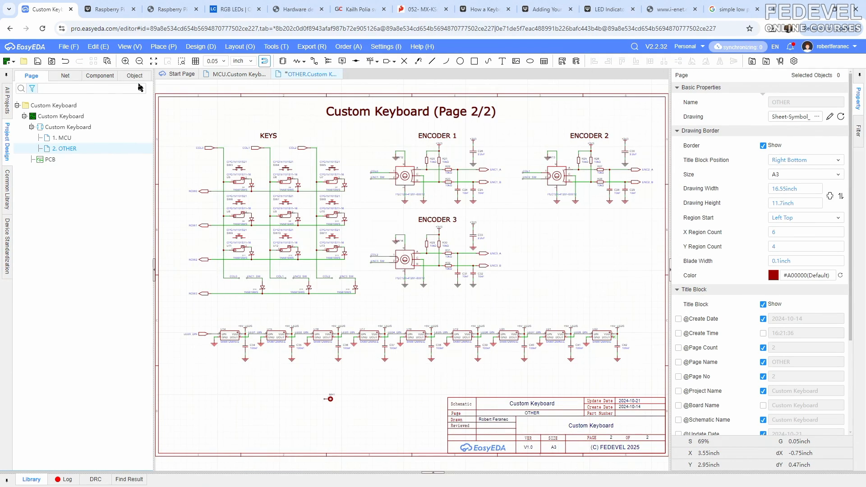
click(37, 61)
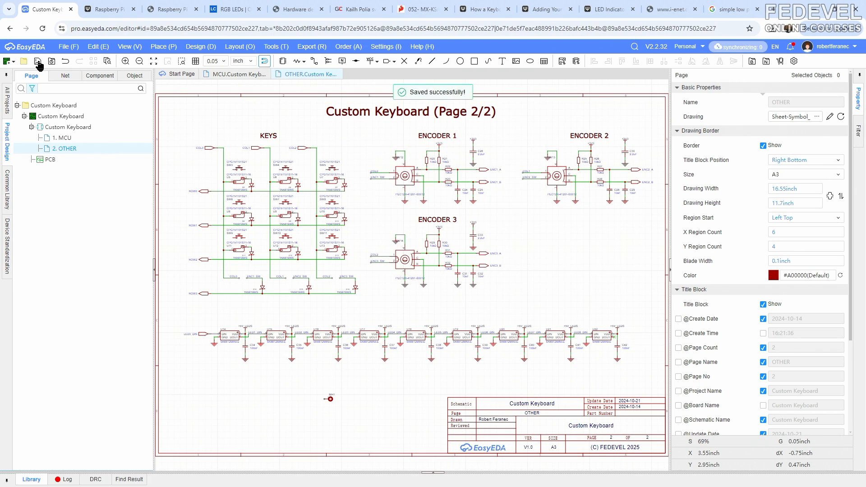
- Open the placed mounting hole's device for editing, accepting the project library modification
scroll(326, 402, up, 10)
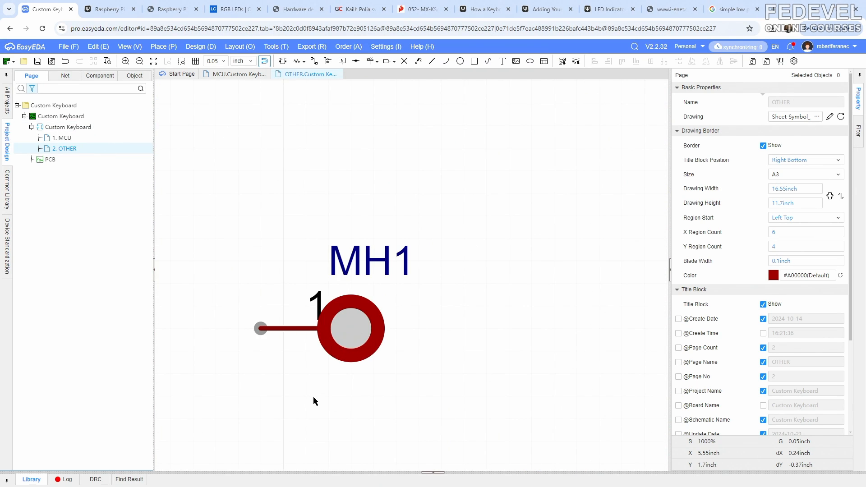
right_drag(313, 400, 404, 295)
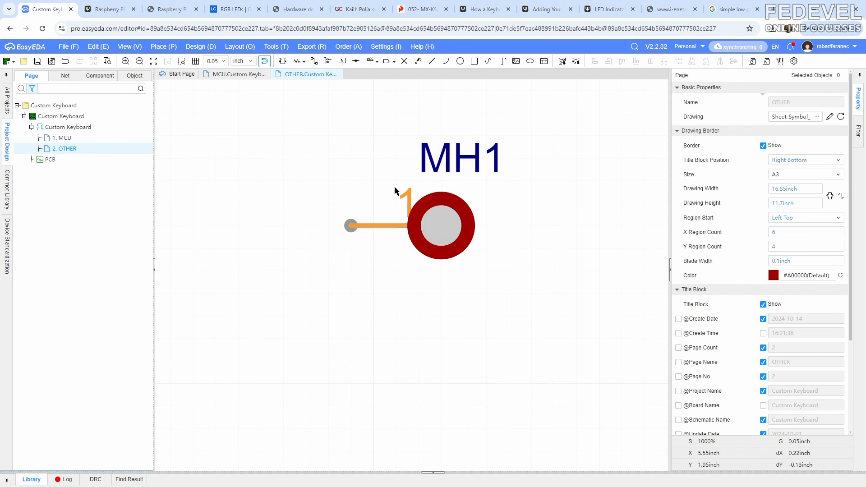
right_click(459, 199)
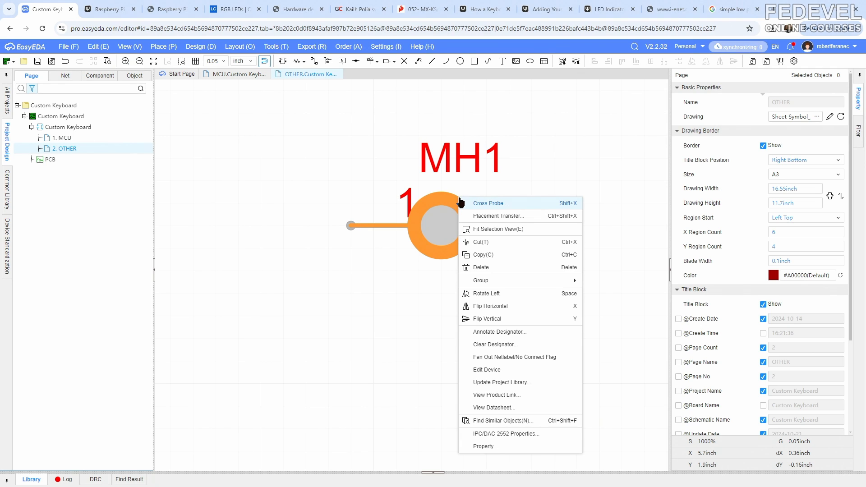
click(501, 370)
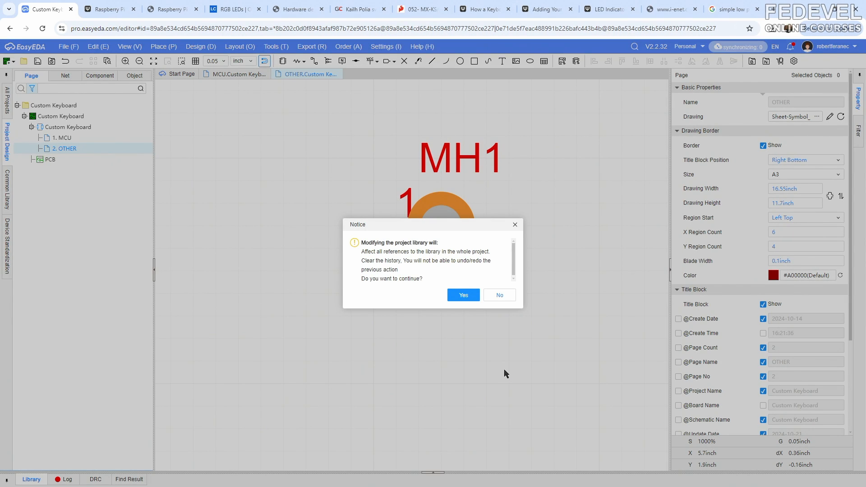
click(464, 296)
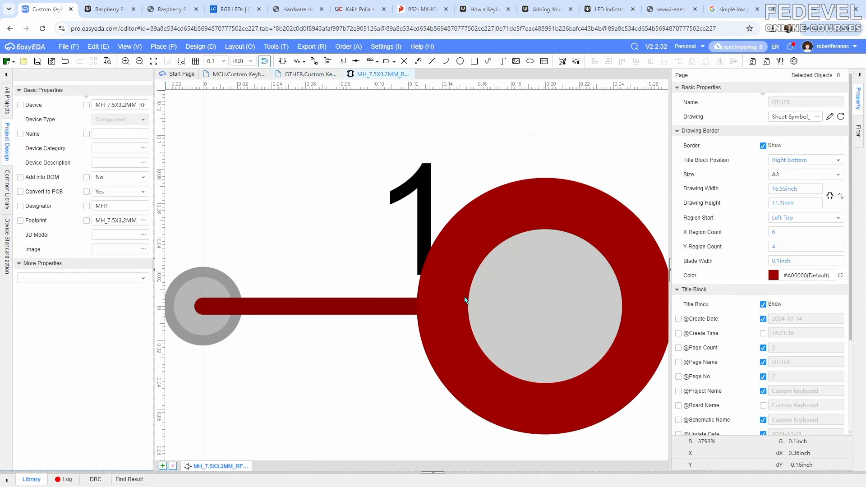
- Move pin number 1 in the mounting hole symbol away from the ring, above the pin line, then save and close the symbol
click(422, 199)
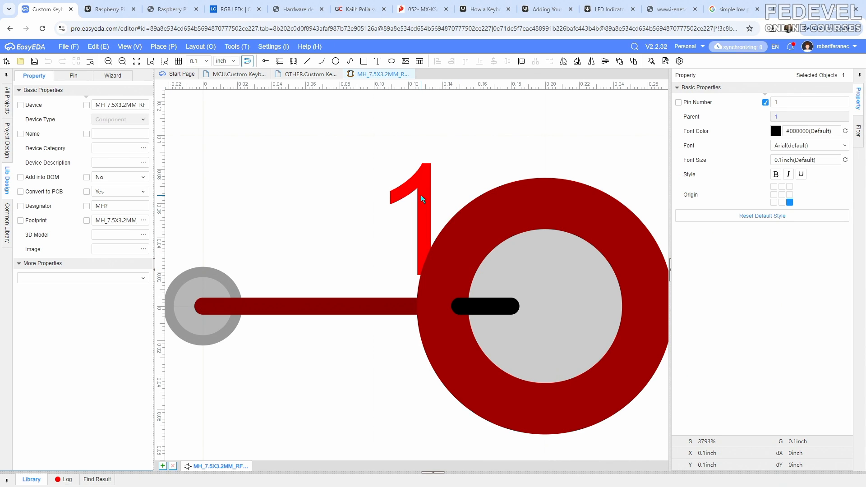
drag(421, 195, 232, 187)
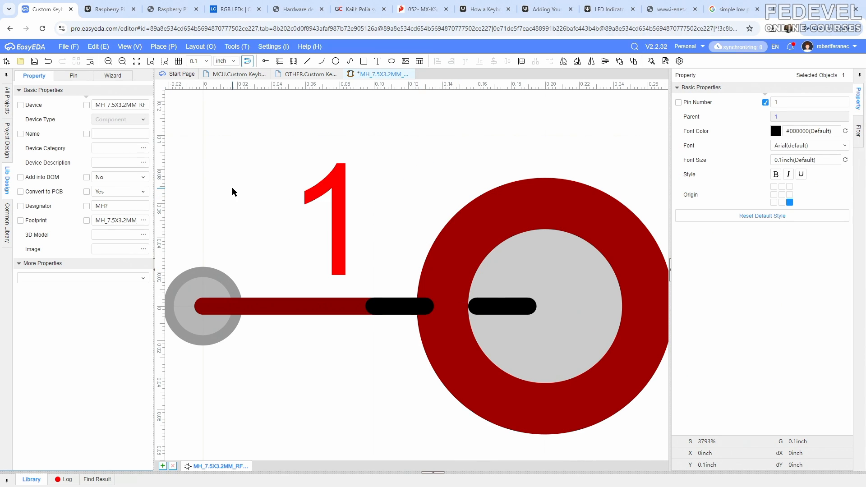
click(232, 107)
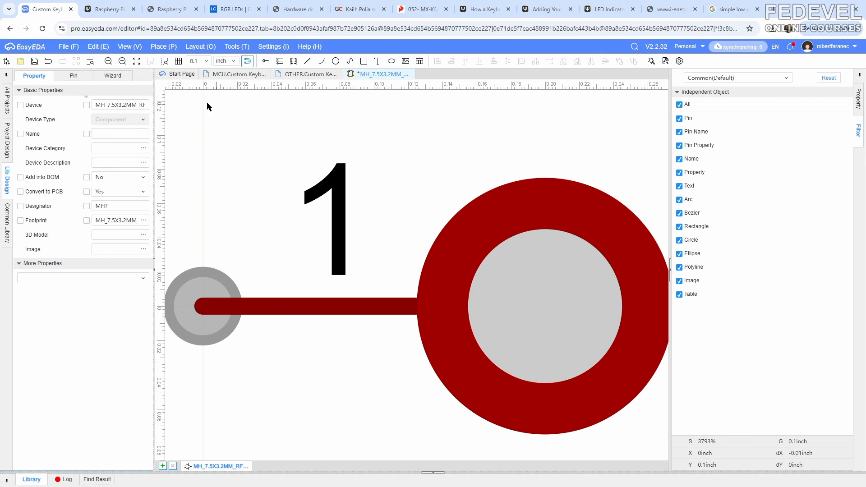
click(35, 63)
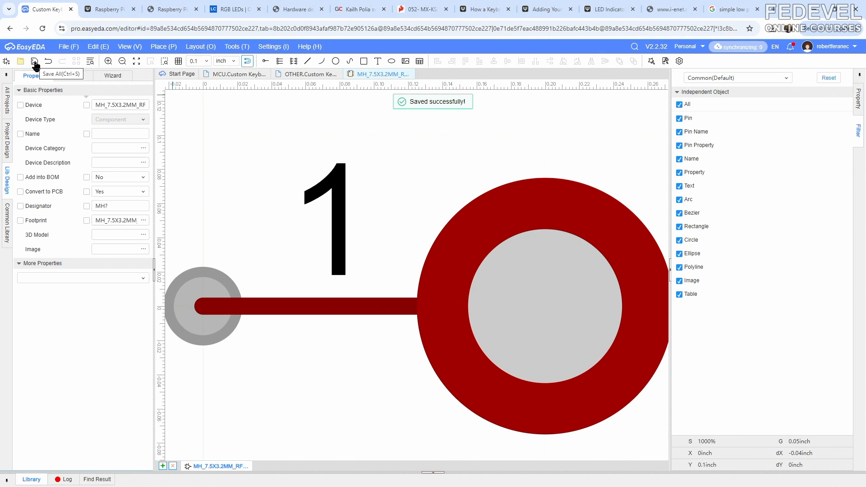
click(410, 74)
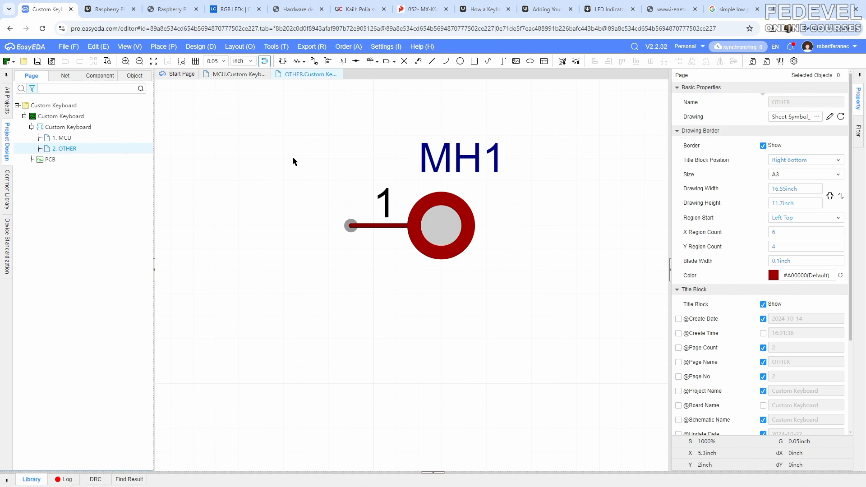
- Copy mounting hole MH1 and paste a second one level with it, at about X 6.7 inch, Y 1.85 inch
scroll(294, 157, down, 3)
drag(302, 136, 421, 234)
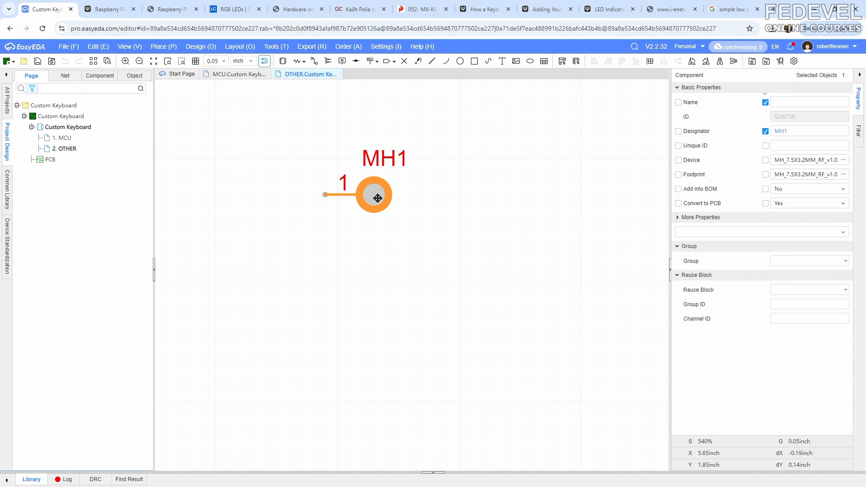
right_click(379, 201)
click(410, 255)
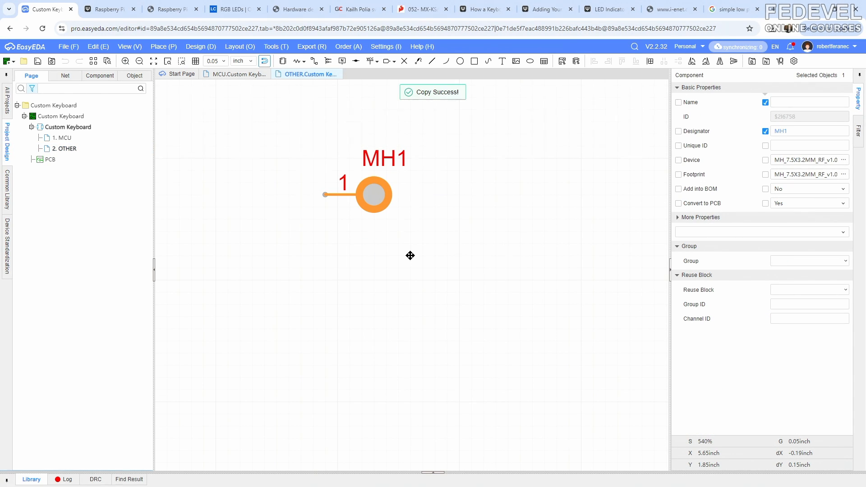
right_click(410, 255)
click(412, 260)
scroll(412, 261, down, 3)
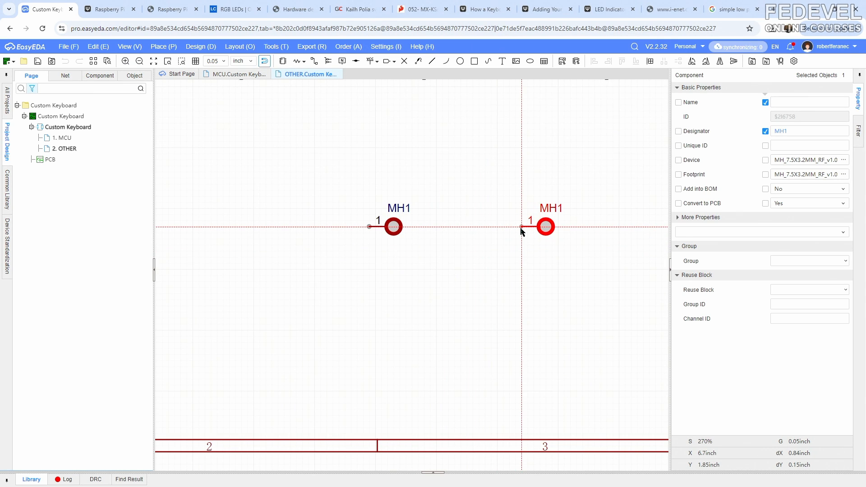
click(521, 231)
click(545, 226)
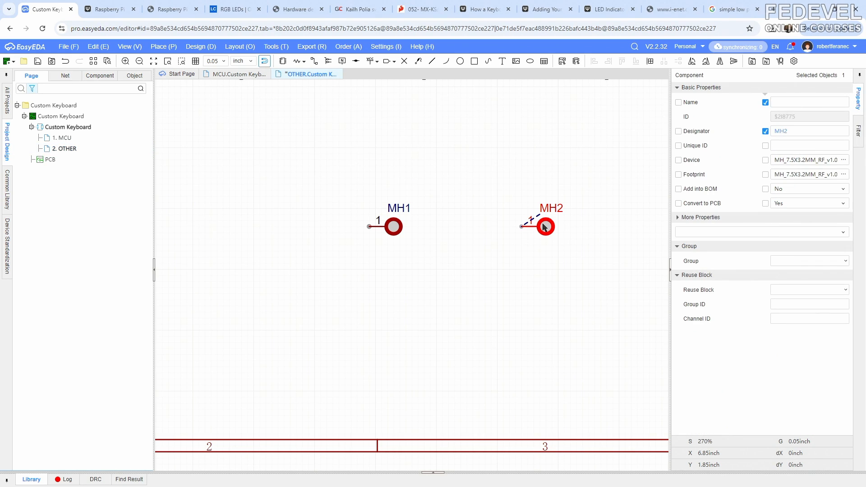
- Paste two more mounting holes directly below MH1 and MH2, both at about Y 0.8 inch, forming a two-by-two grid
right_click(448, 280)
click(467, 285)
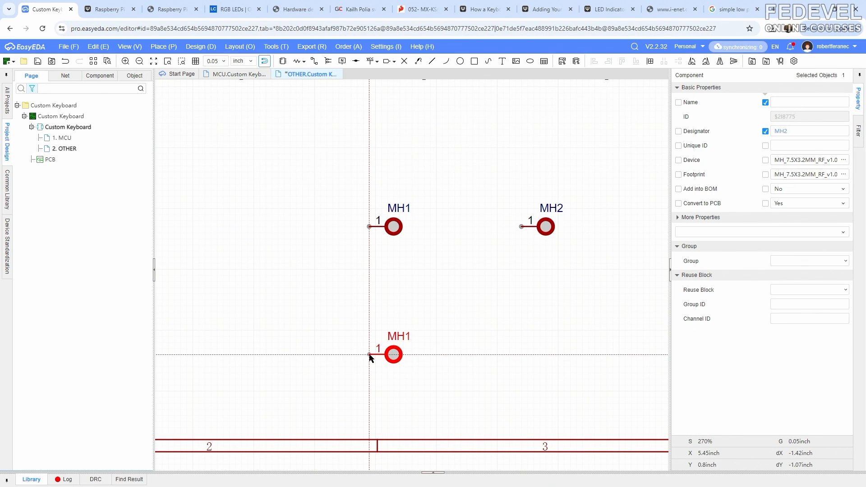
click(371, 355)
right_click(447, 293)
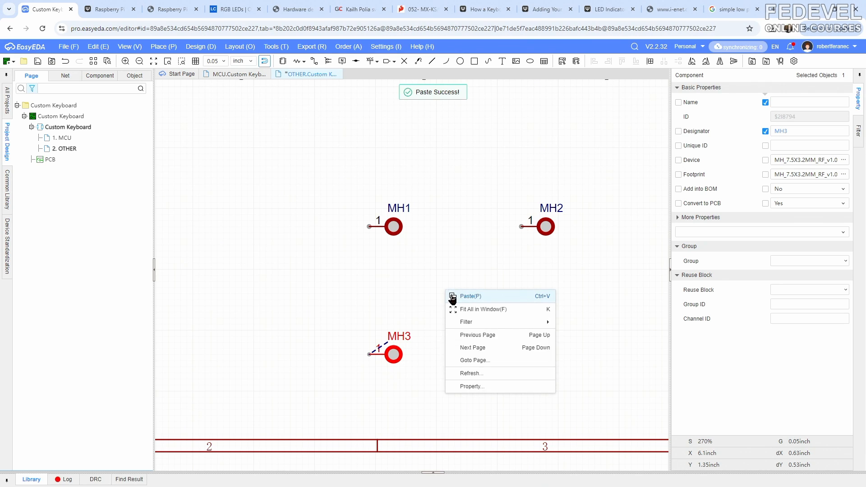
click(467, 297)
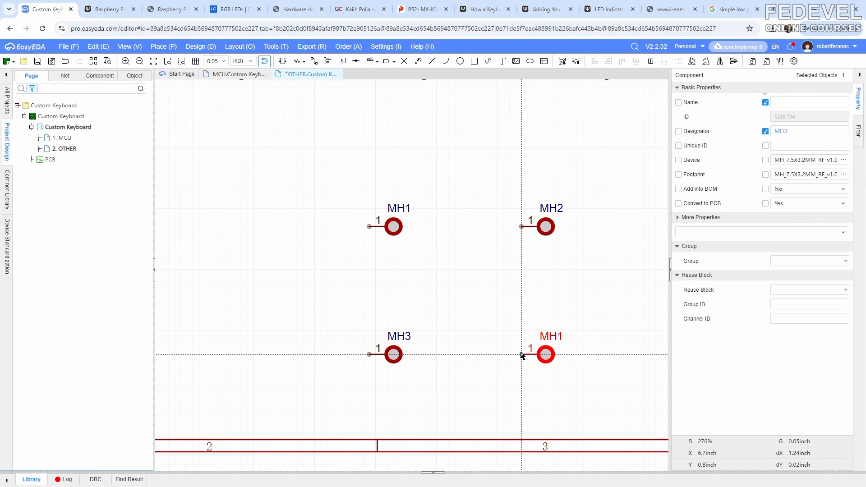
click(521, 355)
click(467, 274)
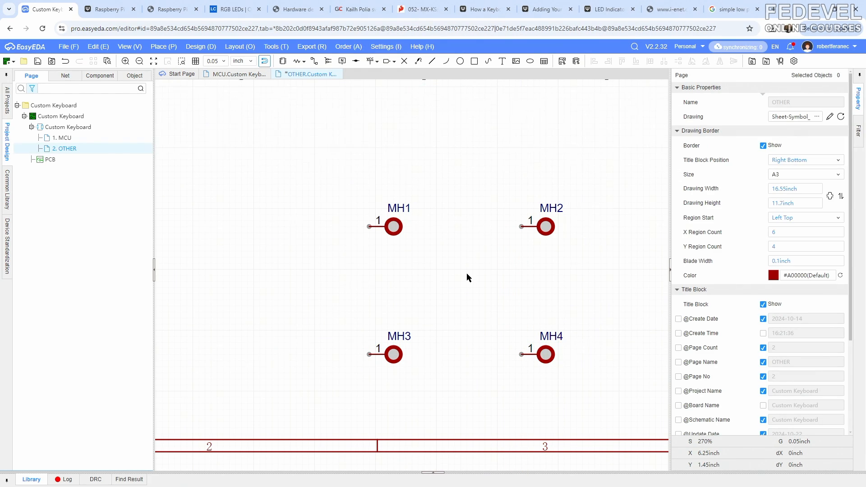
- Show the full schematic page and save it with all four mounting holes
click(129, 46)
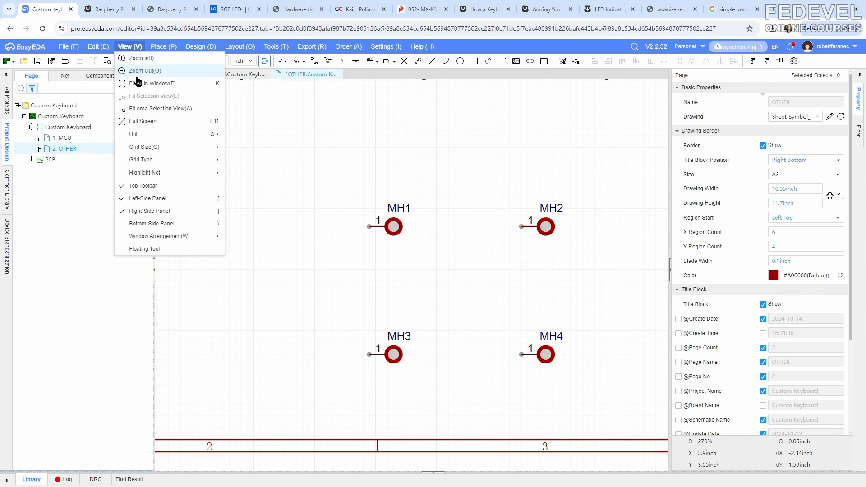
click(139, 86)
click(38, 62)
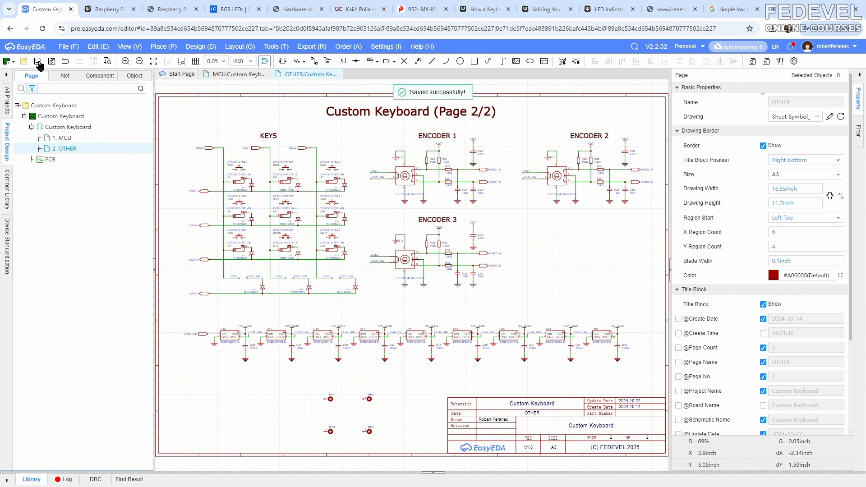
- Draw a wire from MH1's pin running about 0.1 inch left and 0.1 inch down
scroll(353, 433, up, 6)
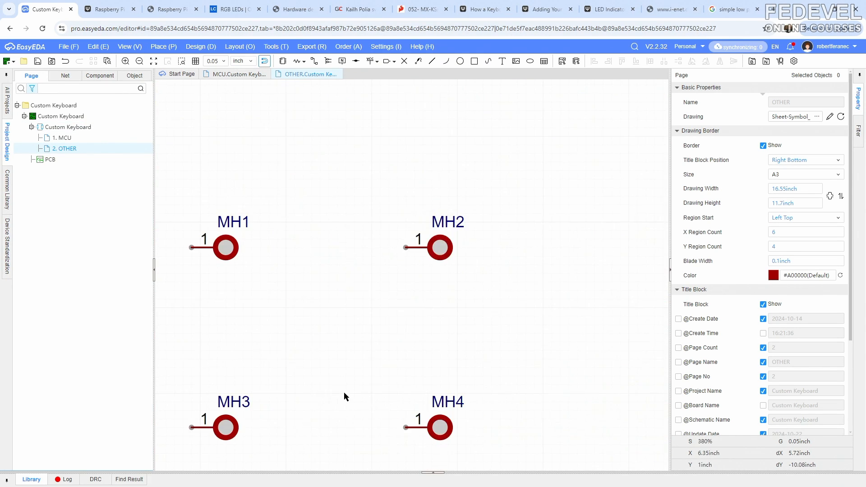
right_drag(344, 397, 550, 299)
click(314, 61)
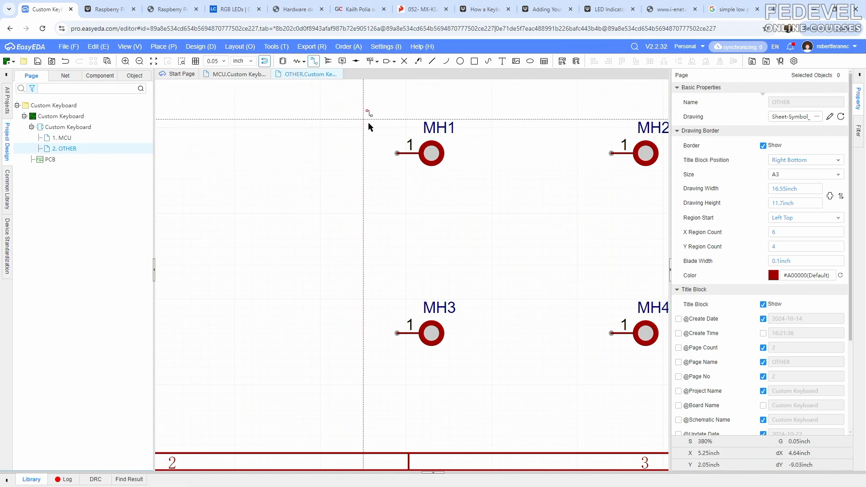
click(397, 154)
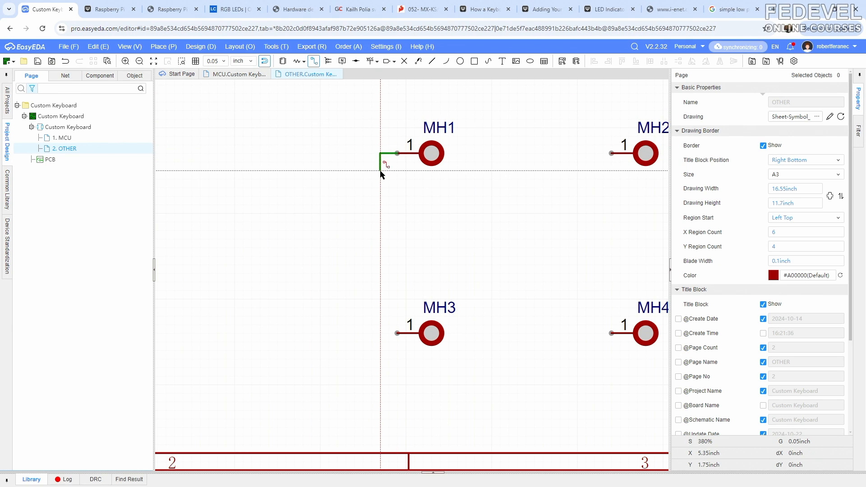
double_click(380, 171)
key(Escape)
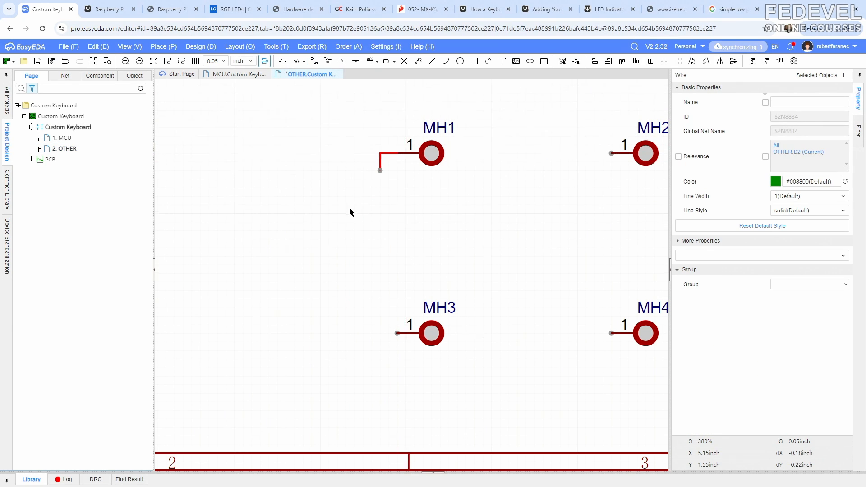
- Copy the GND symbol below C36 and paste it onto the open end of MH1's wire
scroll(439, 122, down, 2)
right_drag(439, 122, 431, 207)
click(408, 154)
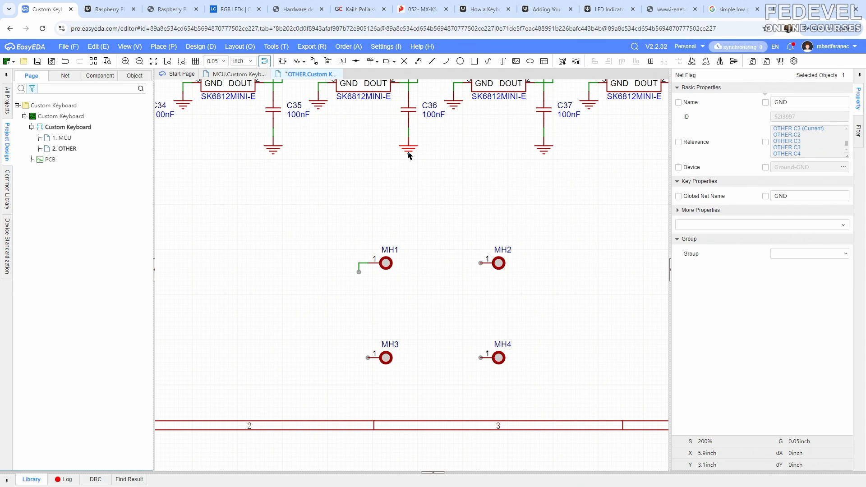
right_click(410, 155)
click(424, 210)
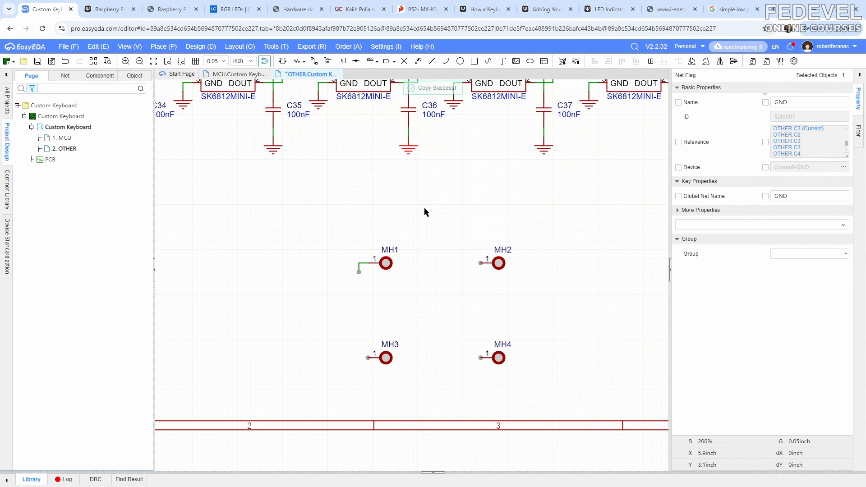
scroll(347, 292, up, 5)
right_click(347, 292)
click(360, 295)
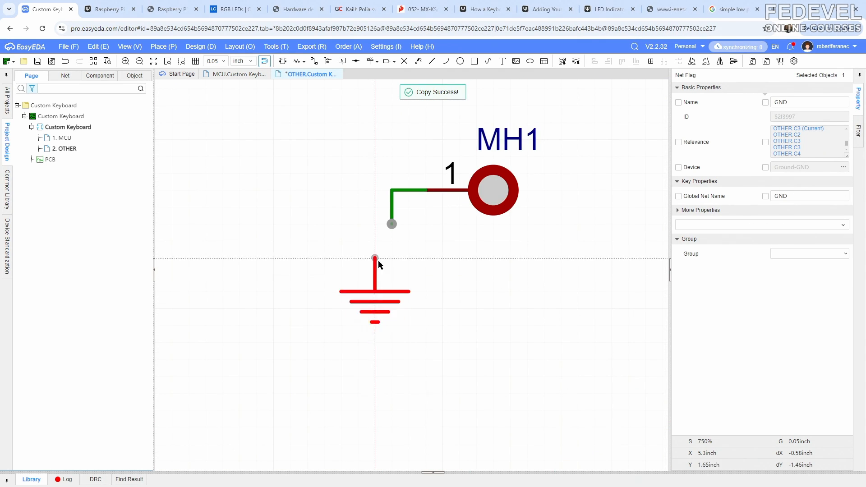
click(391, 224)
- Copy MH1's wire together with its GND symbol and paste the pair onto MH2's pin
drag(311, 143, 436, 314)
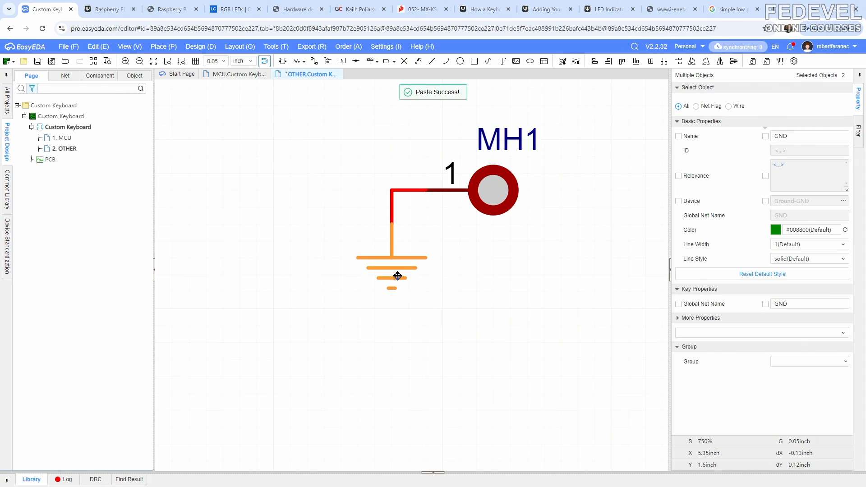
right_click(397, 277)
click(422, 301)
scroll(317, 215, down, 2)
scroll(347, 209, down, 2)
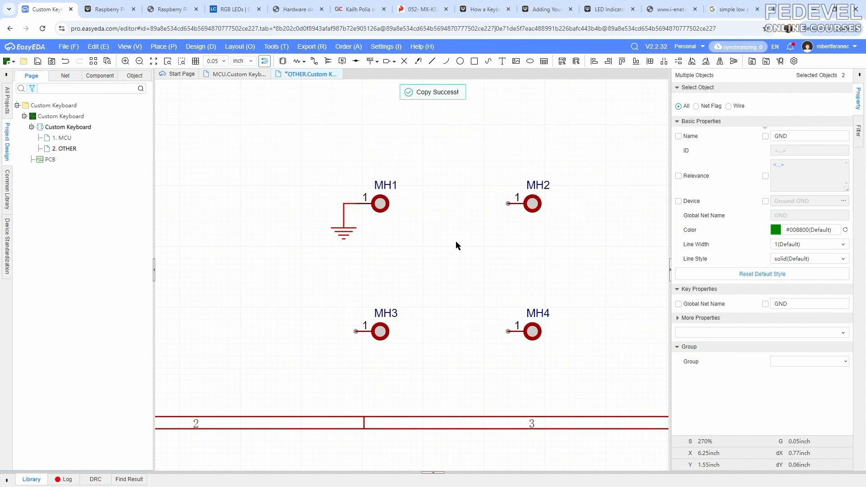
right_click(459, 246)
click(469, 247)
click(482, 241)
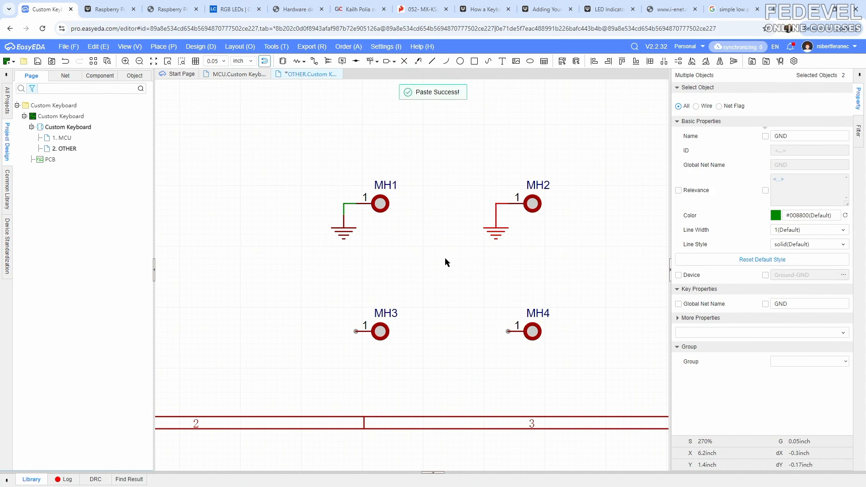
- Paste the copied wire and GND symbol onto the pins of MH3 and MH4
right_click(445, 258)
click(457, 265)
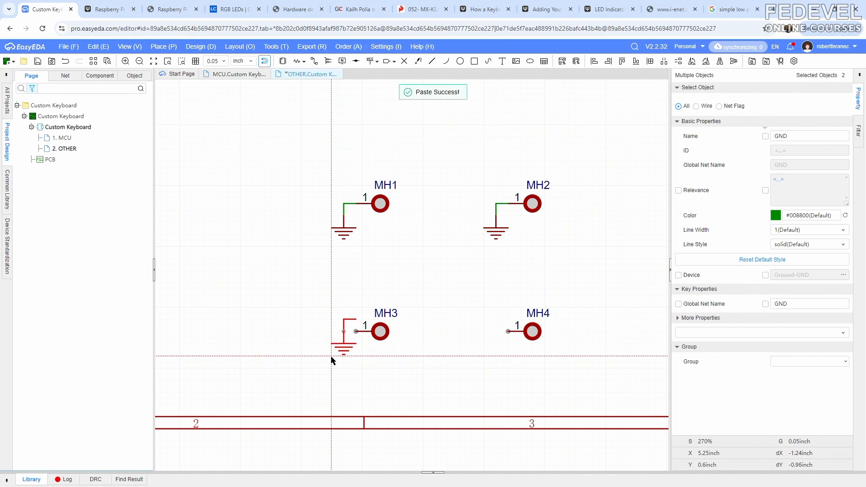
click(330, 367)
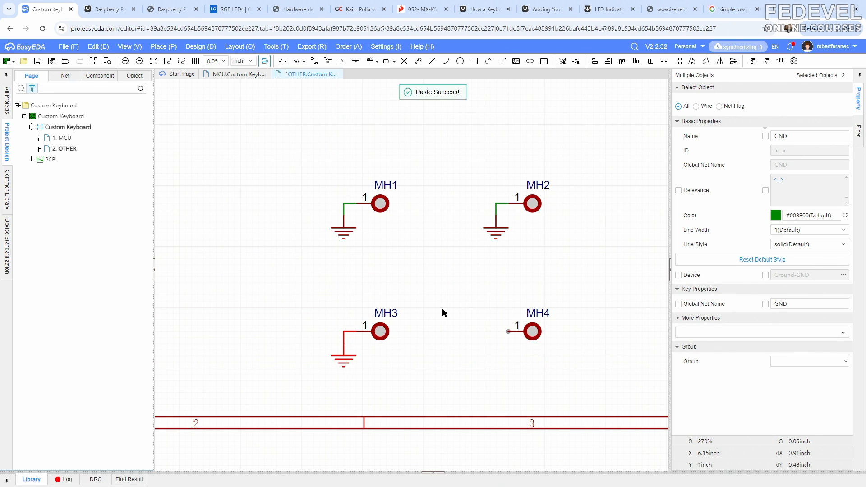
click(483, 373)
- Copy the ENCODER 3 heading and paste it just above MH1 and MH2
scroll(423, 302, down, 2)
scroll(426, 302, down, 4)
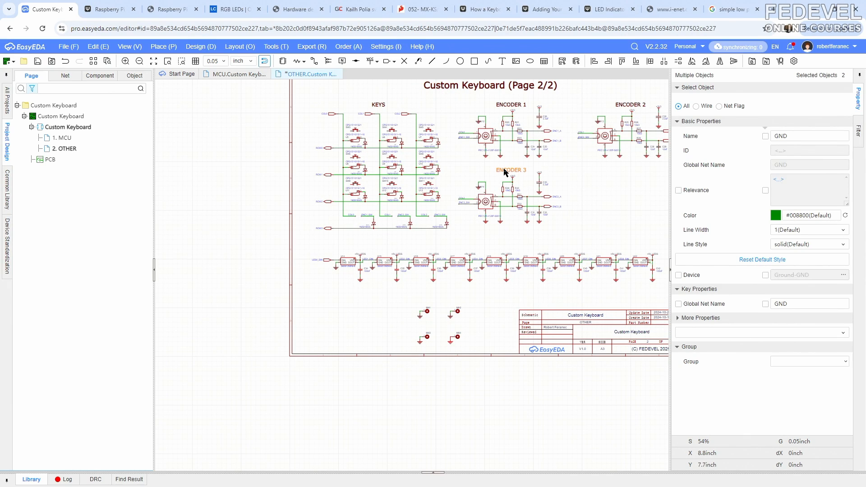
click(505, 170)
right_click(505, 171)
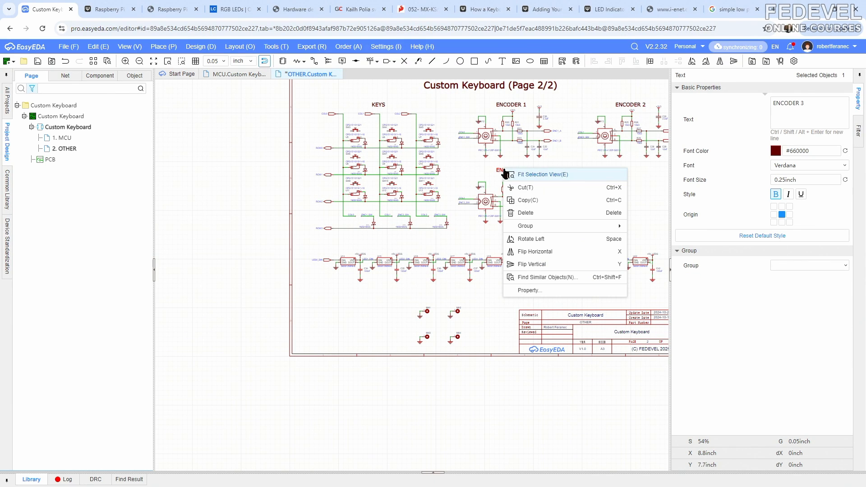
click(509, 201)
scroll(438, 315, up, 4)
right_click(434, 270)
click(449, 276)
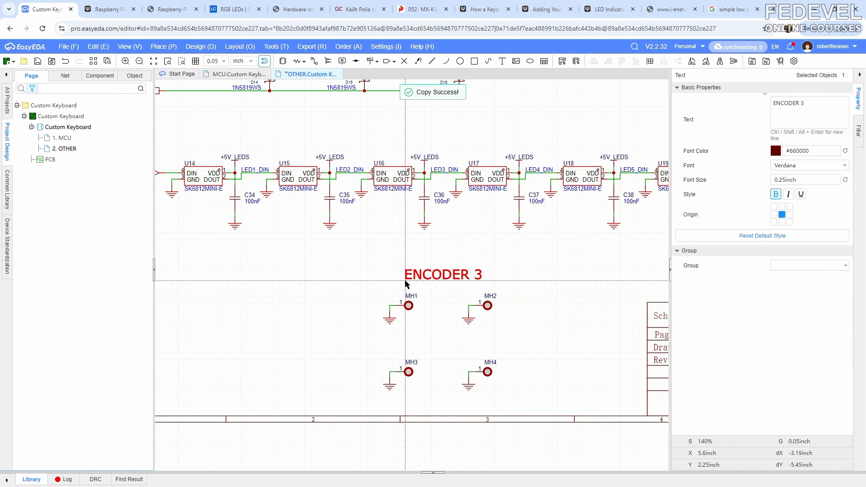
click(405, 285)
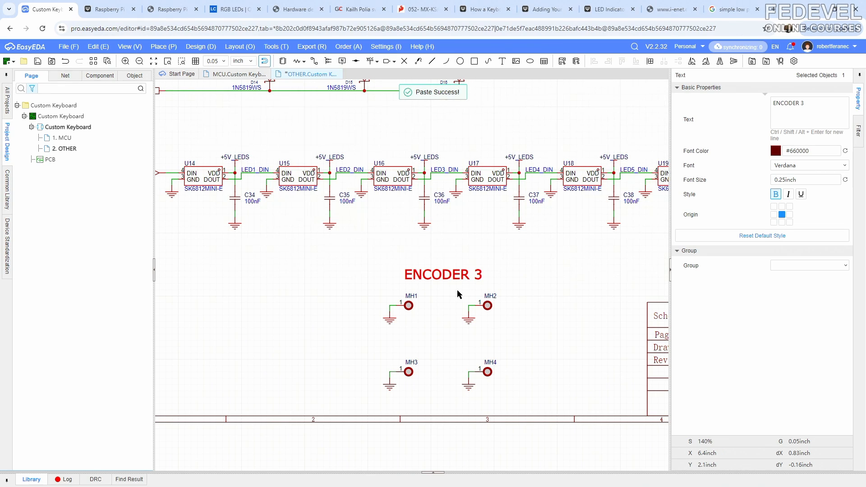
- Change the pasted heading's text to "Mounting holes" and move it up about 0.3 inch above MH1 and MH2
triple_click(818, 103)
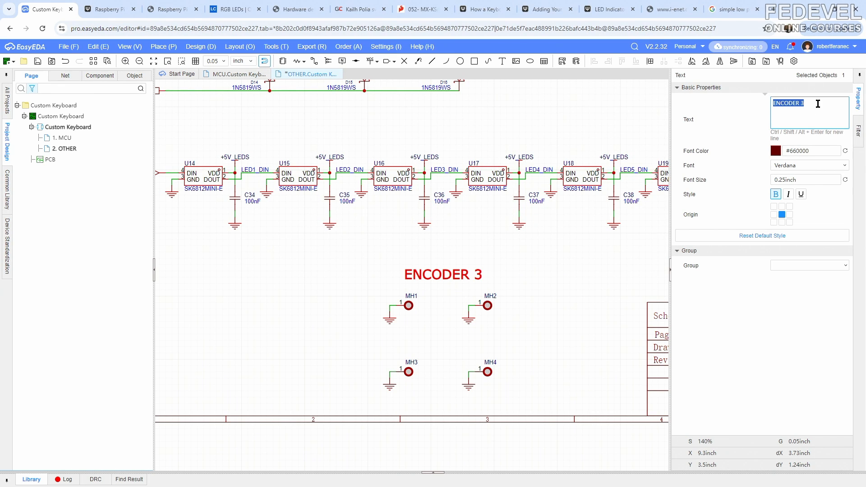
text(Mounting holes)
key(Return)
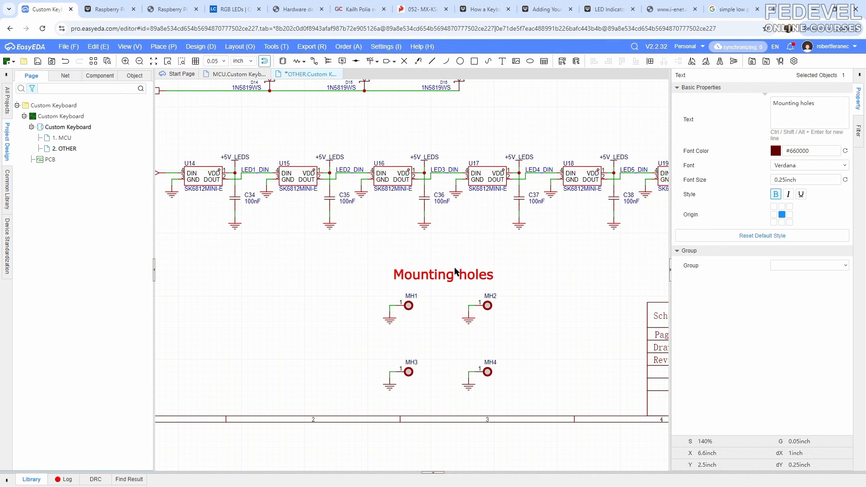
scroll(429, 288, up, 4)
drag(450, 225, 446, 201)
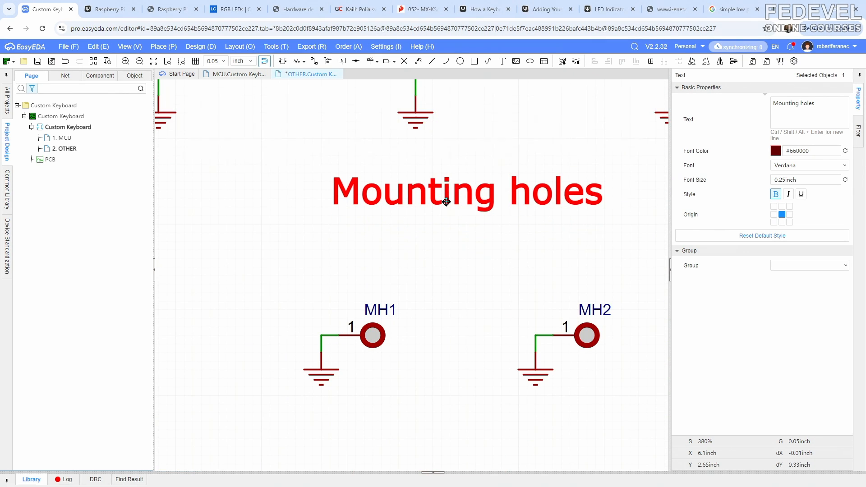
- Paste another copy of the ENCODER 3 heading above the middle of the SK6812MINI-E LED row
scroll(446, 202, down, 5)
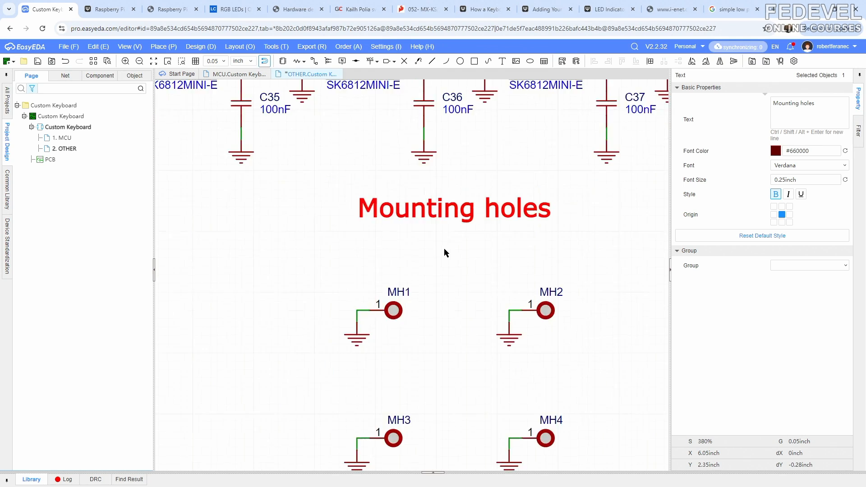
right_click(523, 244)
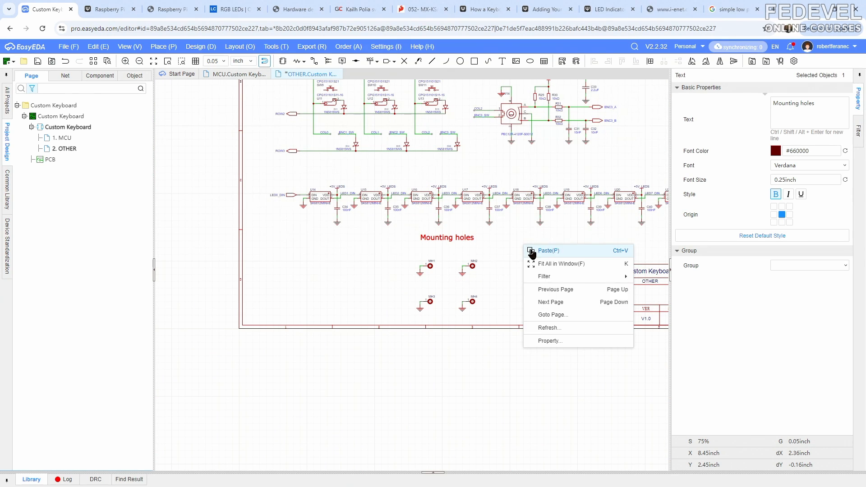
click(534, 249)
scroll(589, 163, up, 5)
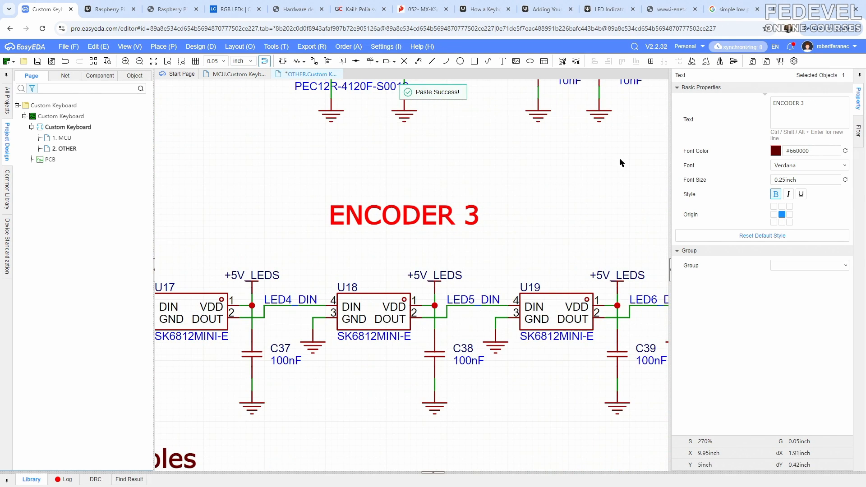
- Change the heading above the LED row to "KEY LEDs" and nudge it about 0.05 inch right and up
click(816, 104)
text(KEY LEDs)
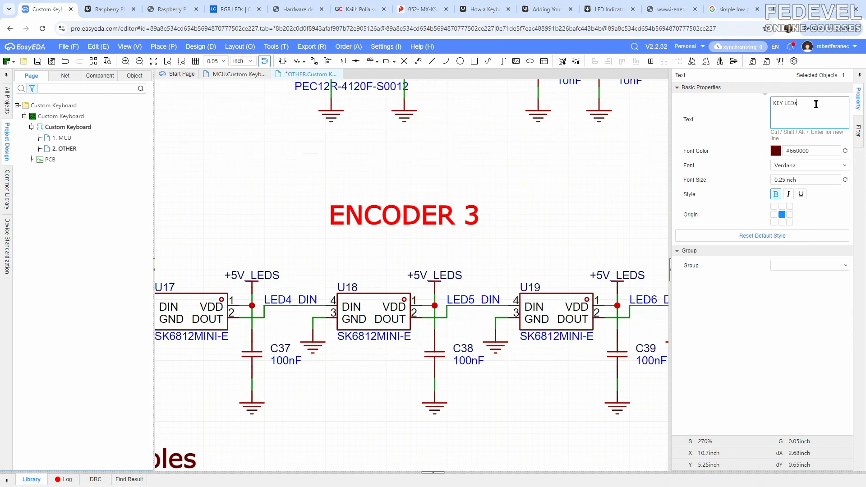
key(Return)
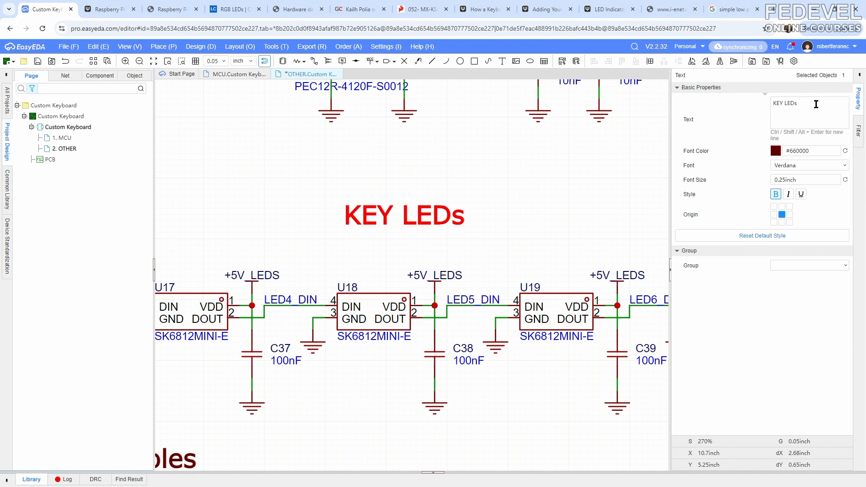
drag(395, 218, 400, 218)
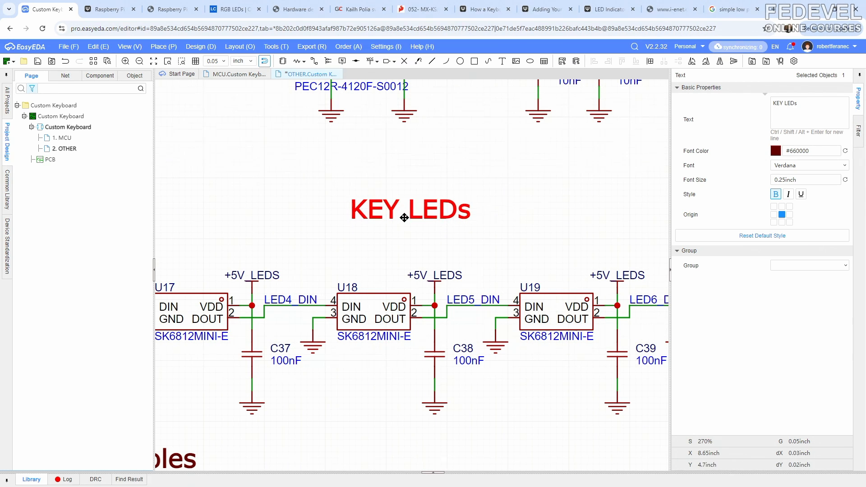
- Fit the whole OTHER page in the window and save the schematic
scroll(487, 216, down, 8)
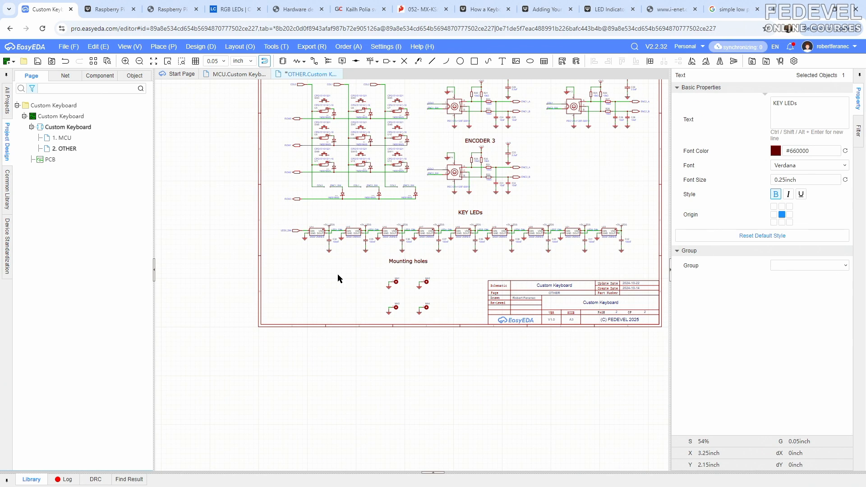
click(339, 277)
click(129, 46)
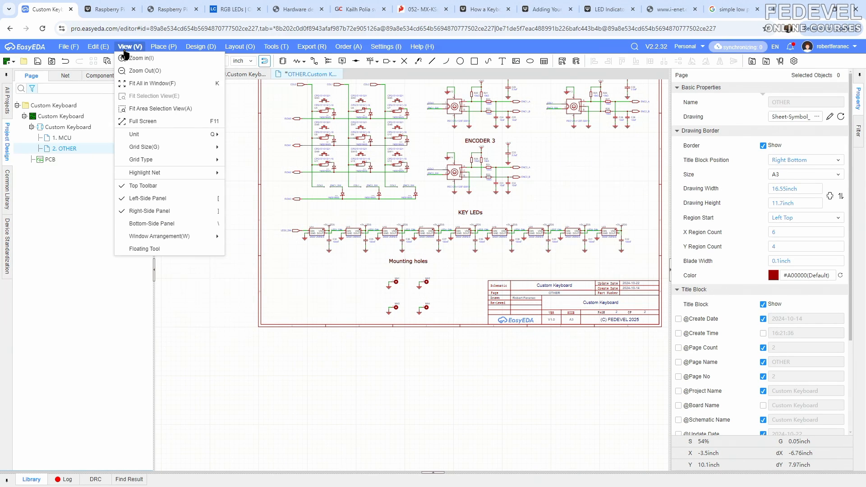
click(139, 83)
click(37, 62)
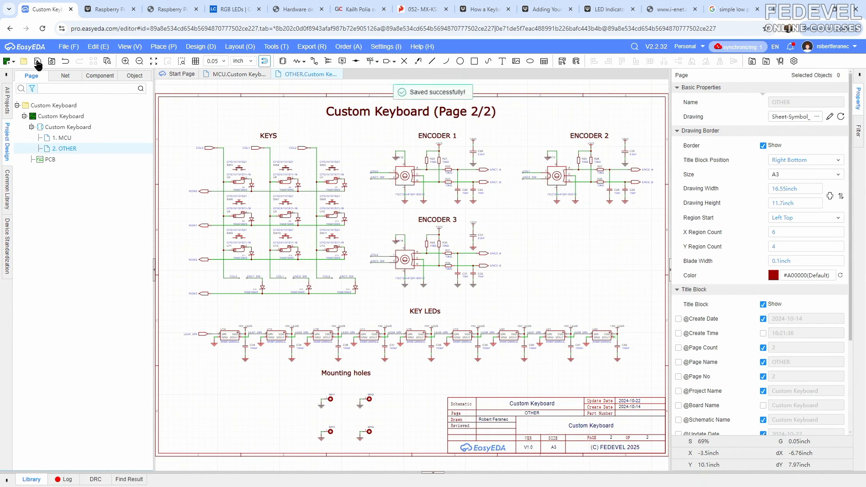
- Switch to the low pass filter search tab and search Google for "keyboard plate mounting"
click(731, 9)
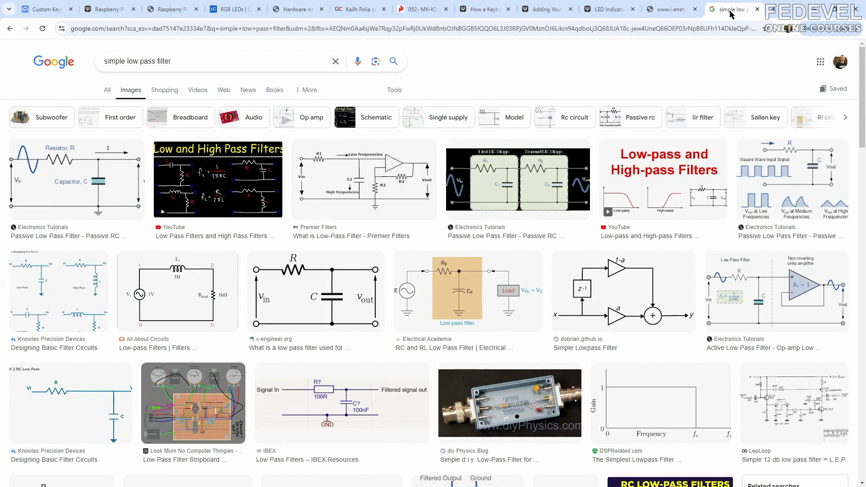
click(730, 30)
text(keyboa)
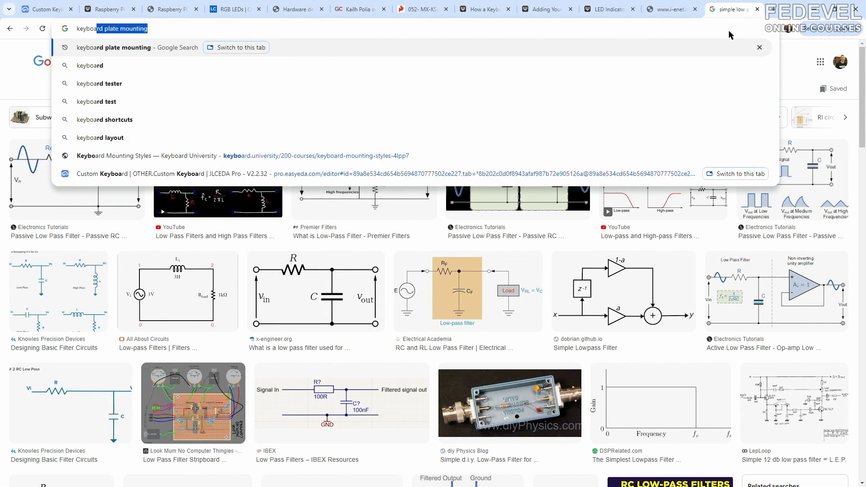
text(rd plate mounting)
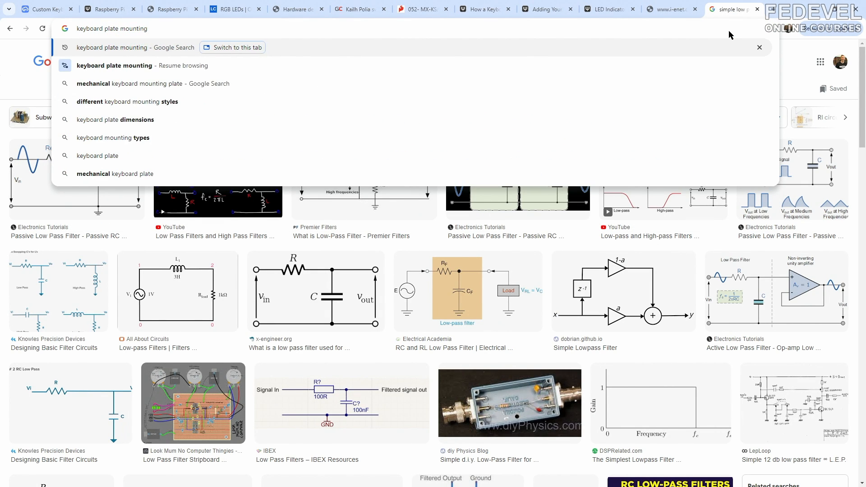
key(Return)
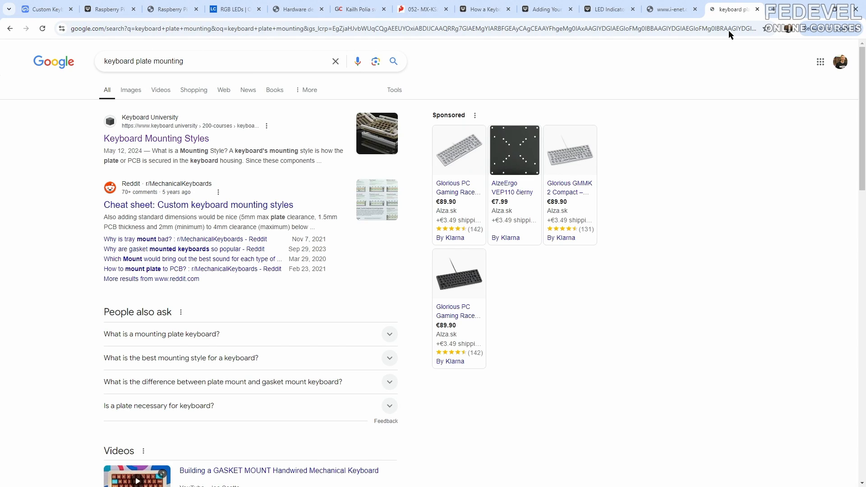
- Open the Keyboard University article on Keyboard Mounting Styles and examine its Types of Mounting Styles diagrams
click(193, 138)
scroll(149, 149, down, 2)
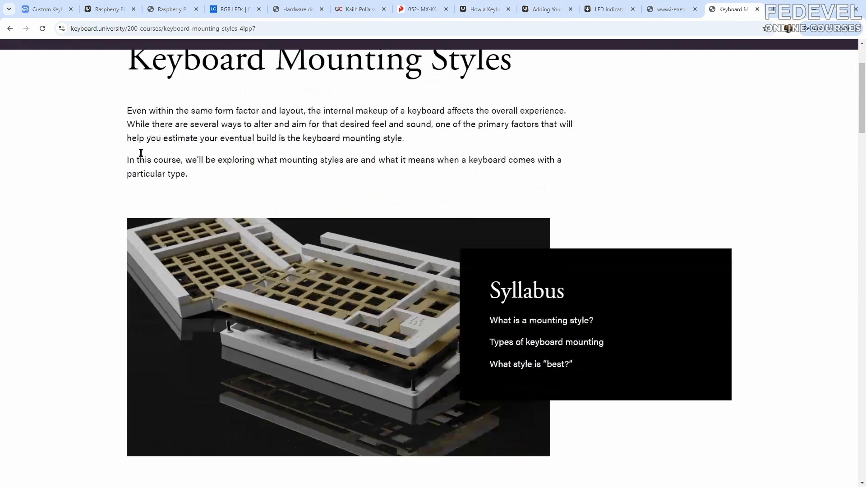
scroll(109, 157, down, 12)
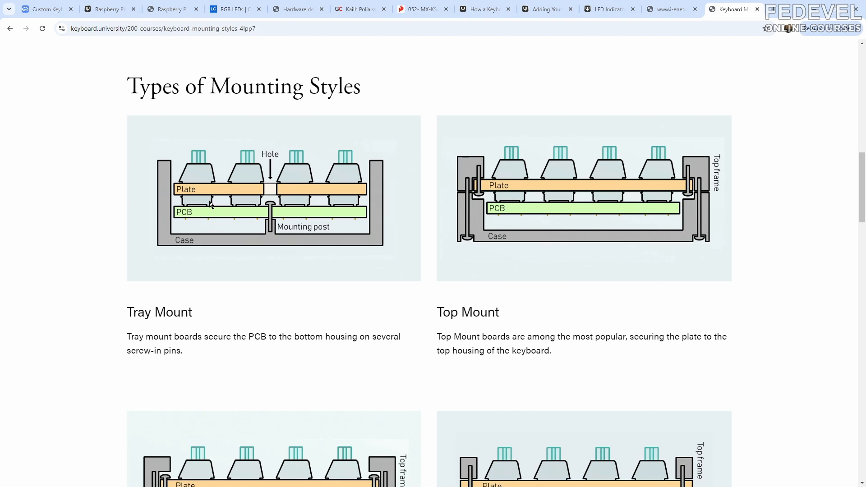
- Switch to the MX Series keyswitch datasheet and go to its first page with the dimensions drawing
click(420, 11)
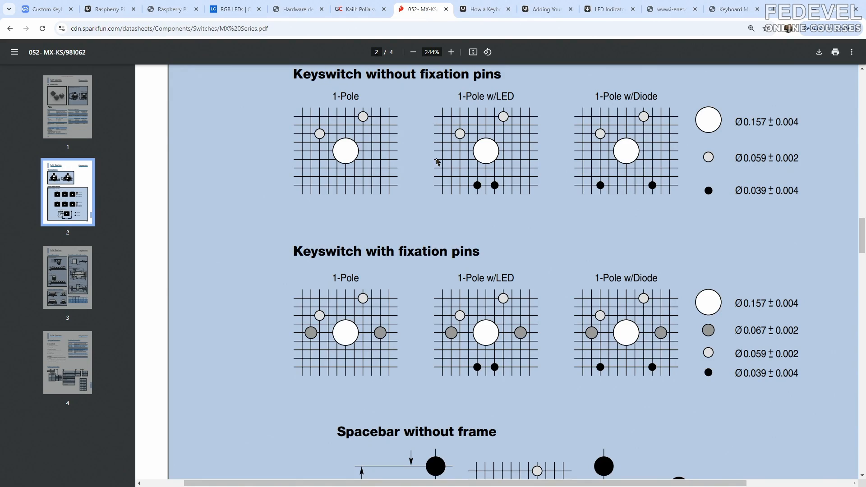
scroll(437, 161, up, 15)
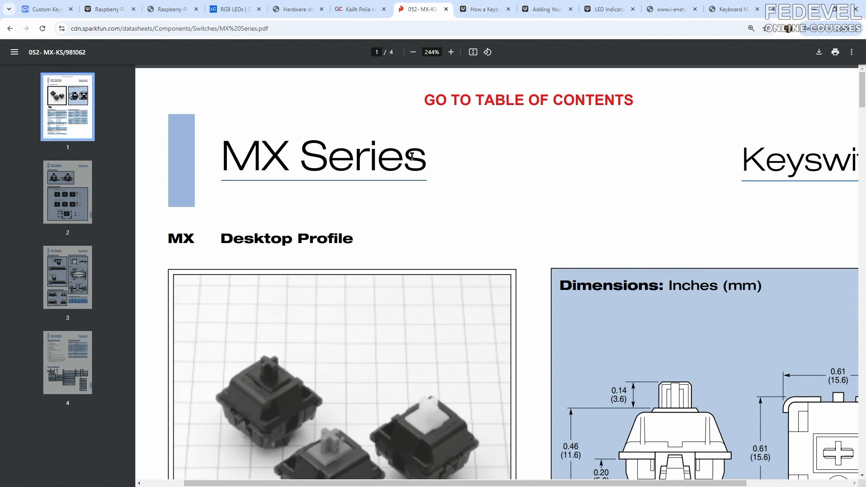
- Examine the Mounting Options drawing in the MX Series datasheet for the spacing between PCB and metal frame
scroll(412, 157, down, 6)
ctrl+scroll(412, 156, down, 3)
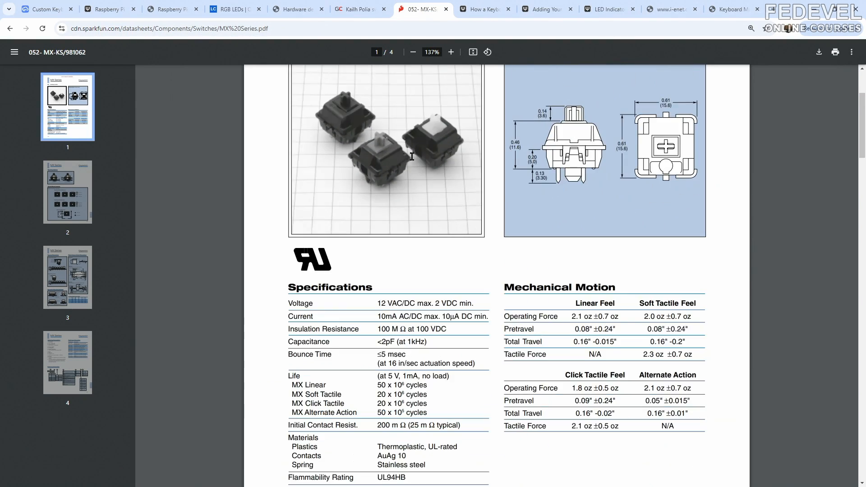
scroll(412, 157, down, 10)
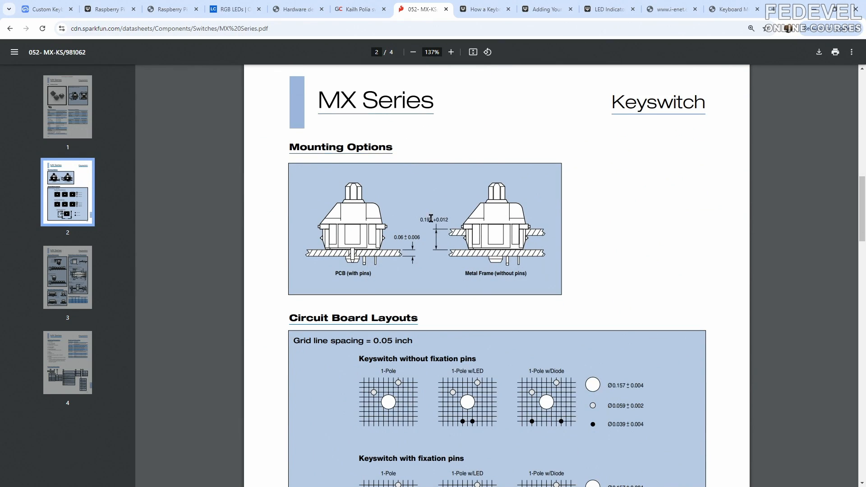
ctrl+scroll(459, 241, up, 4)
drag(408, 293, 454, 292)
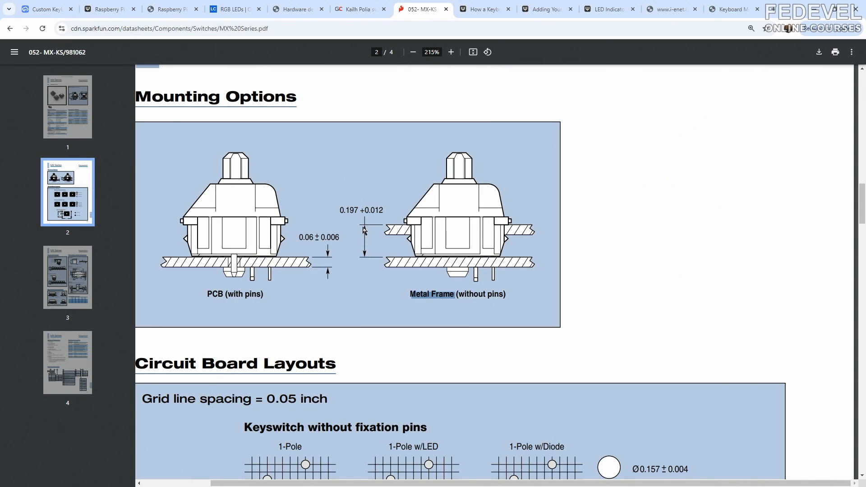
drag(358, 210, 348, 209)
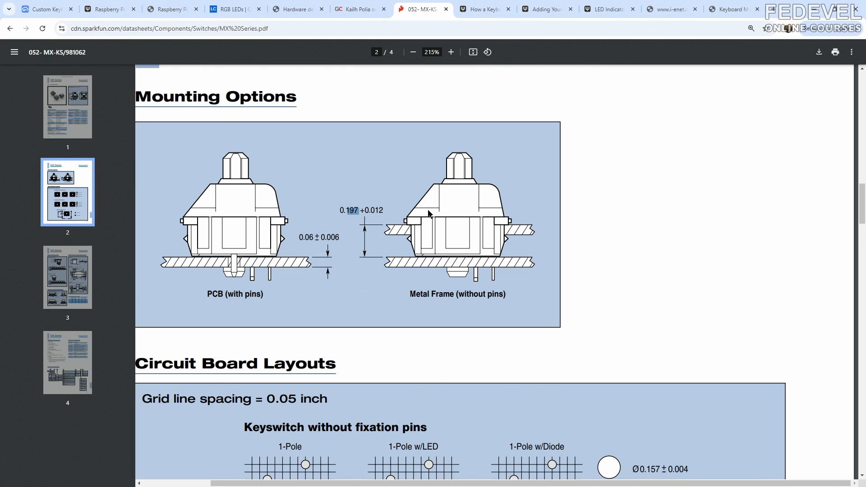
- Look up the metal frame thickness in the datasheet's Metal Frame Cutout Dimensions section
ctrl+scroll(495, 188, down, 2)
scroll(496, 189, down, 10)
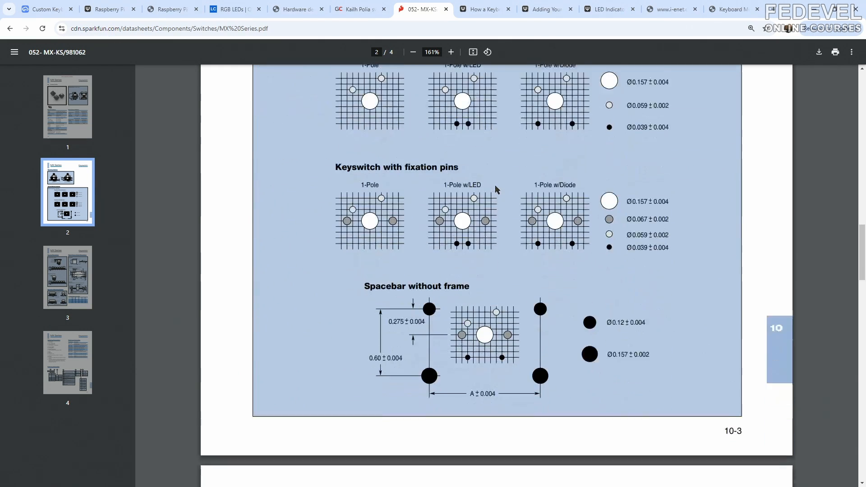
scroll(496, 188, down, 5)
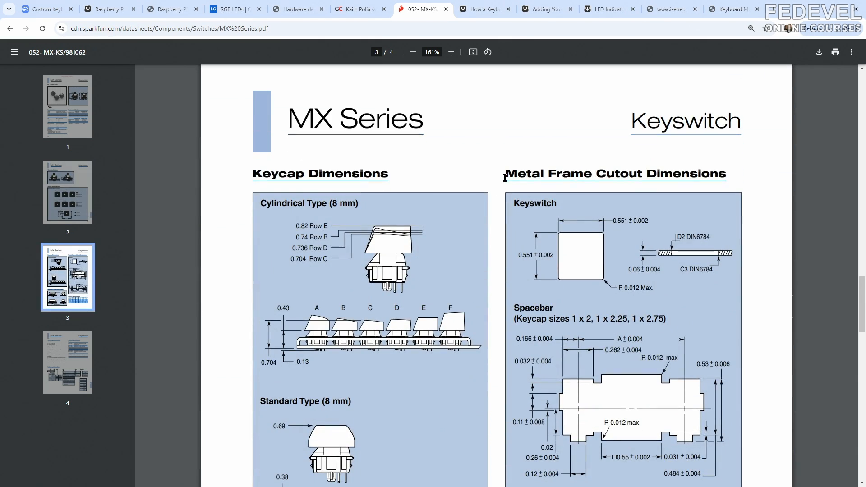
drag(506, 176, 592, 171)
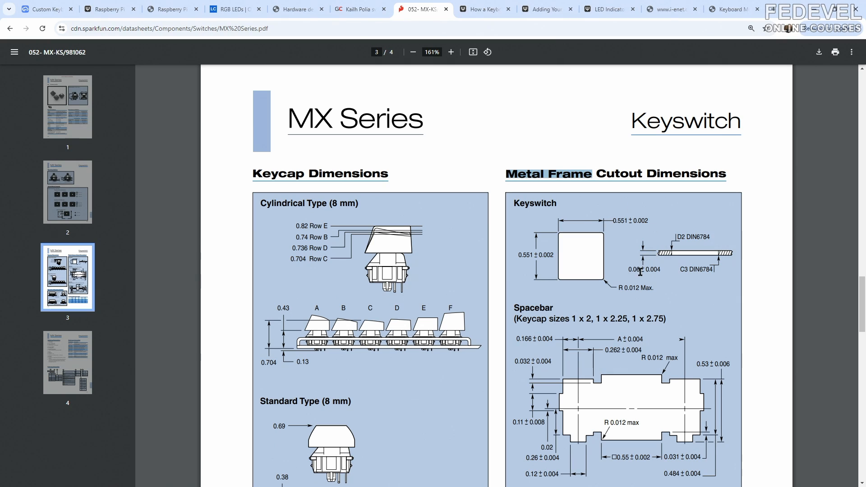
double_click(630, 270)
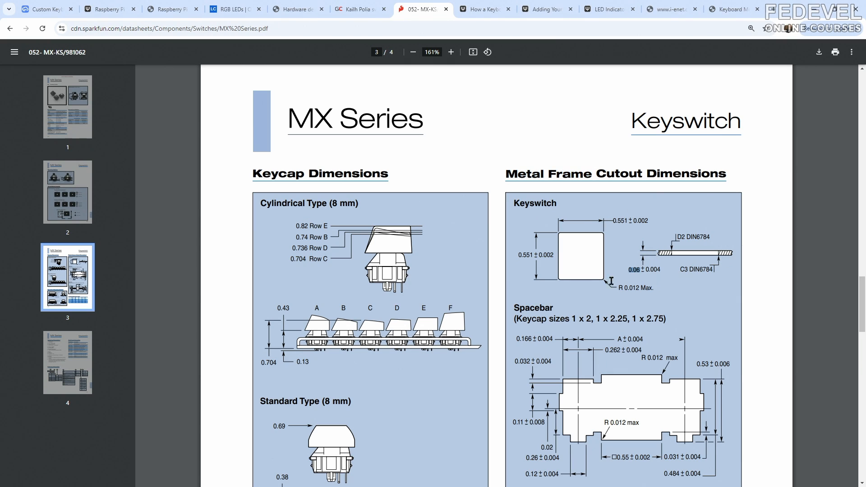
- Switch to Calculator, subtract 60 from 197 and copy the result
drag(0, 85, 378, 97)
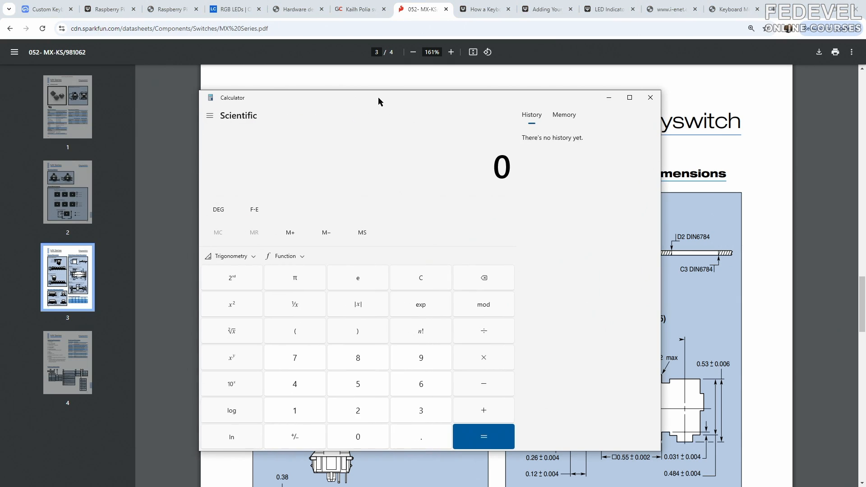
text(197)
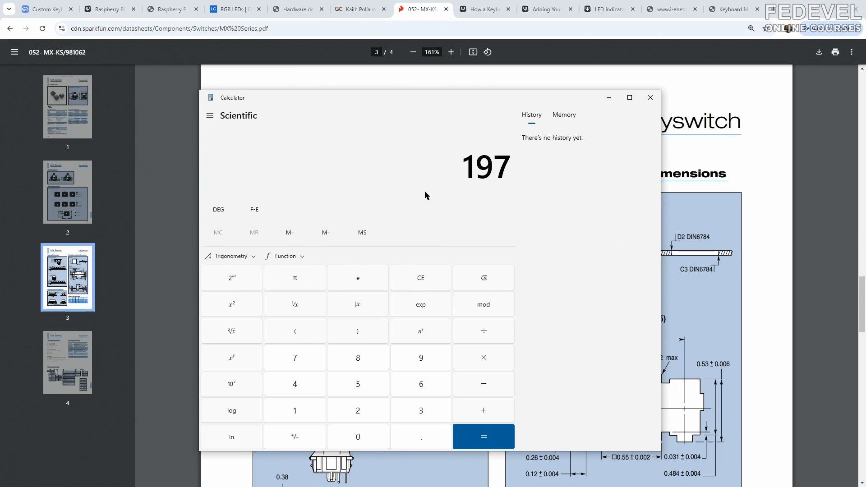
text( - 60)
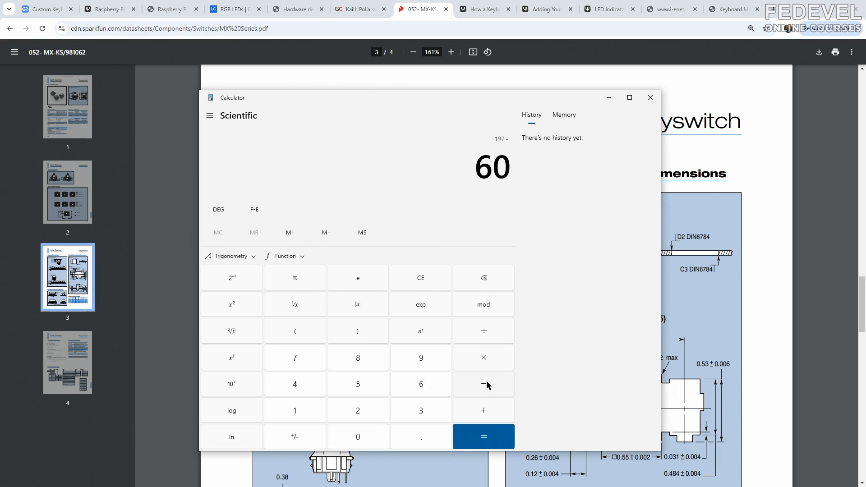
click(489, 438)
drag(467, 167, 504, 166)
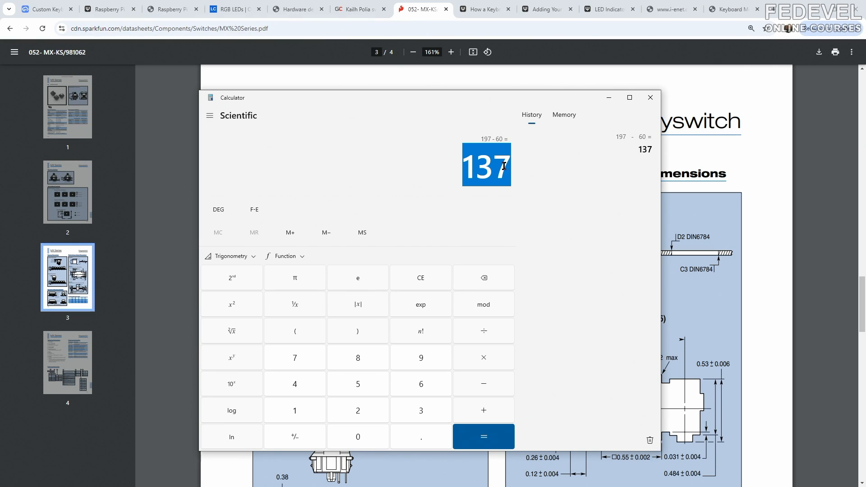
right_click(499, 168)
click(527, 179)
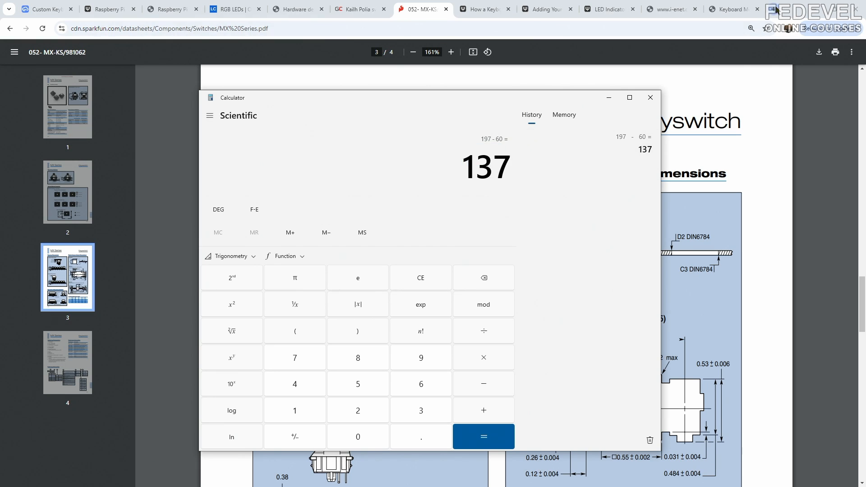
- Search Google in a new browser tab for "137mil to mm" and read the converted length
click(774, 9)
click(727, 28)
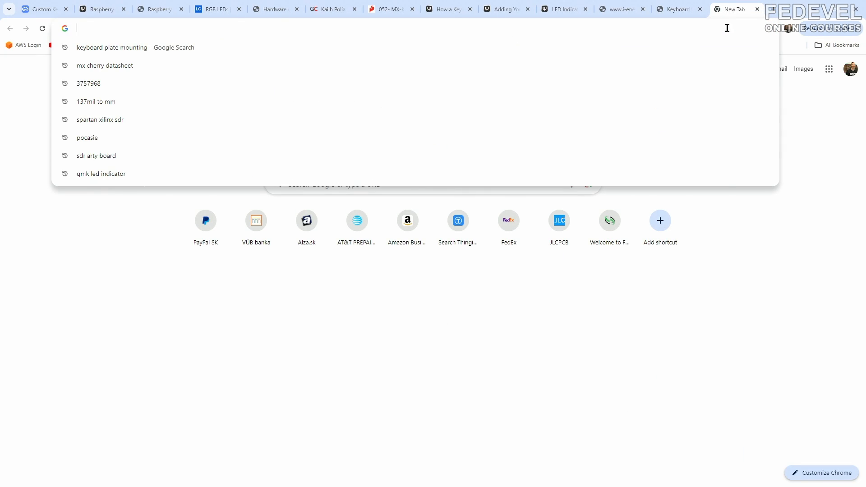
right_click(727, 28)
click(657, 101)
text(m)
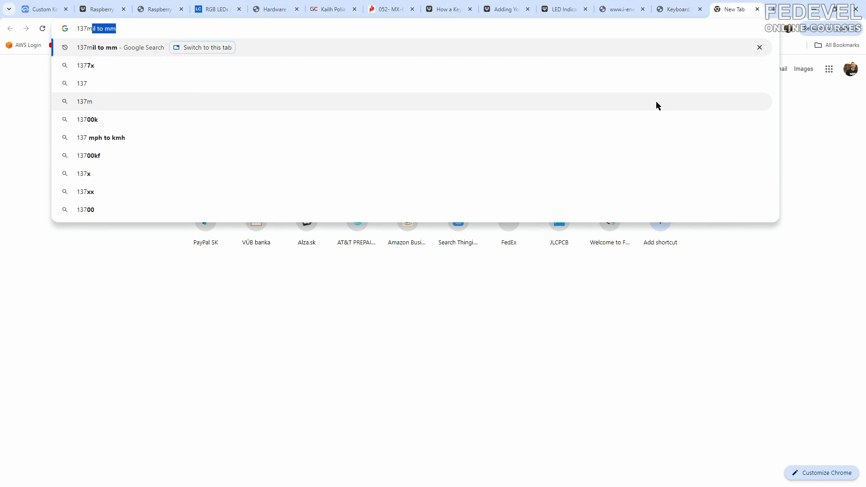
text(il to mm)
key(Return)
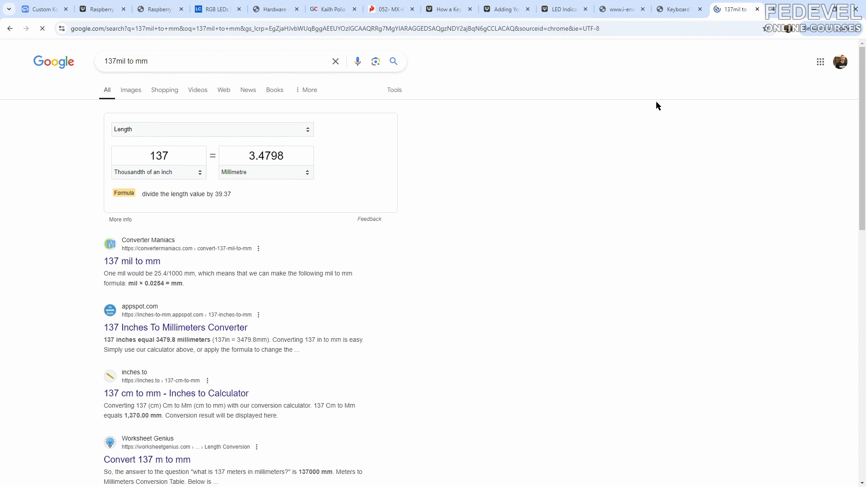
drag(251, 156, 281, 156)
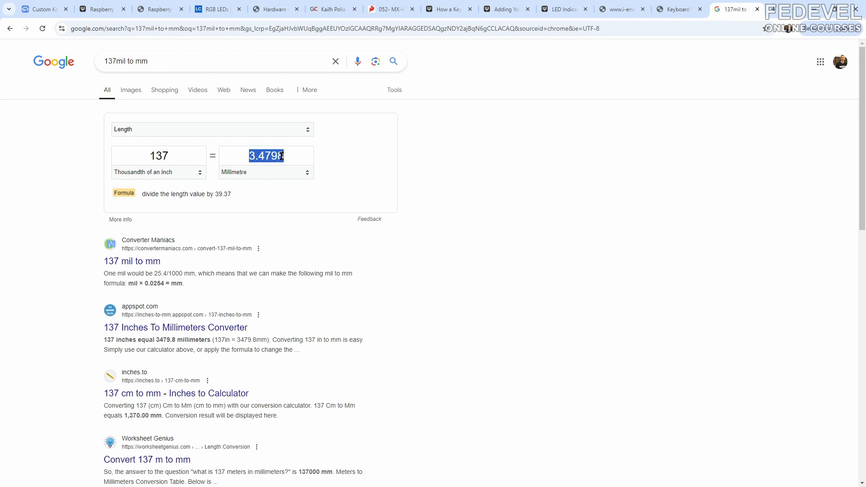
- Open farnell.com in a new browser tab and enter its Slovak store
click(772, 9)
text(farnell)
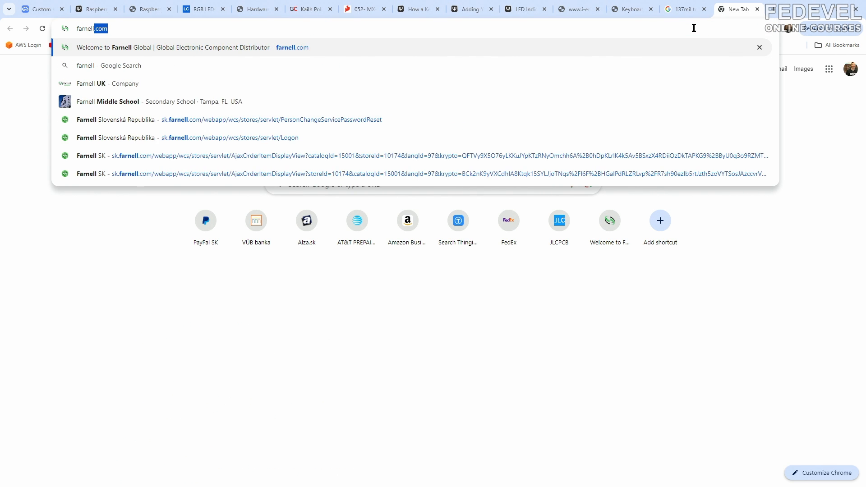
key(Return)
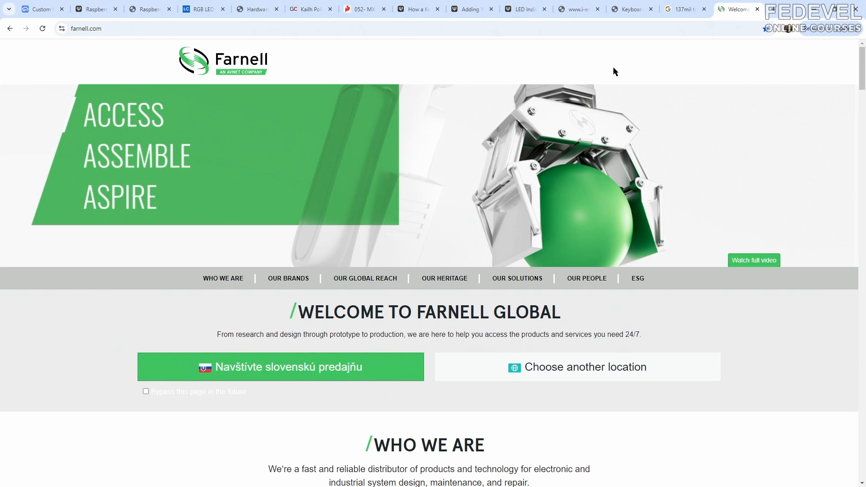
click(292, 366)
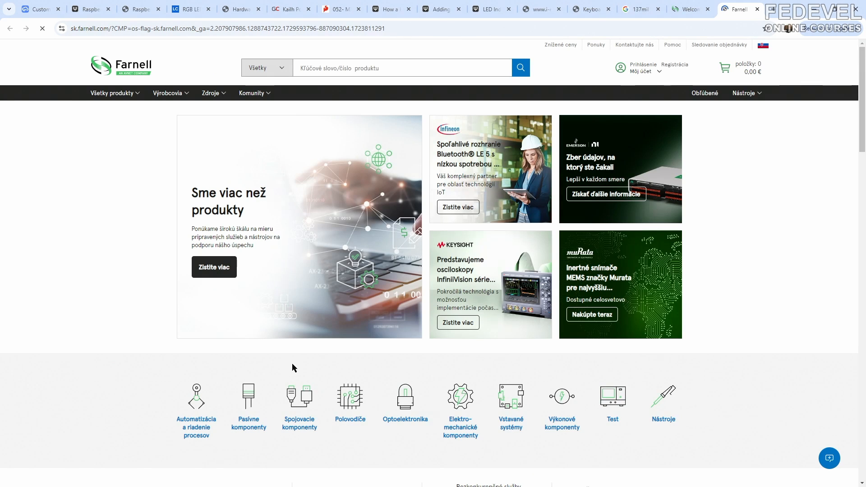
- Look up "standoff" in the Farnell store and open the Standoffs category under Spacers & Feet
click(421, 69)
text(st)
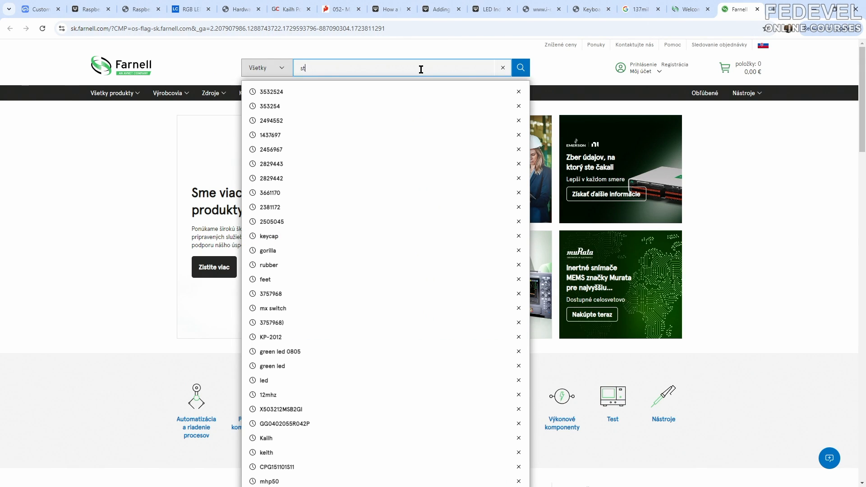
text(andoff)
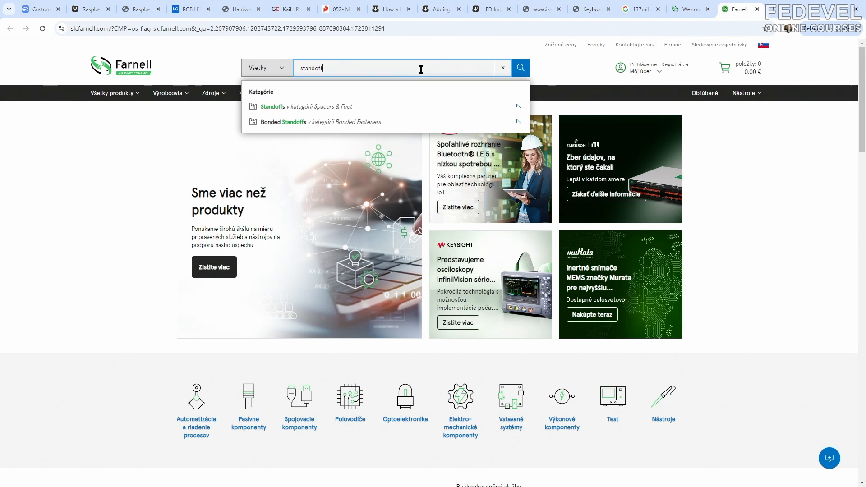
click(319, 106)
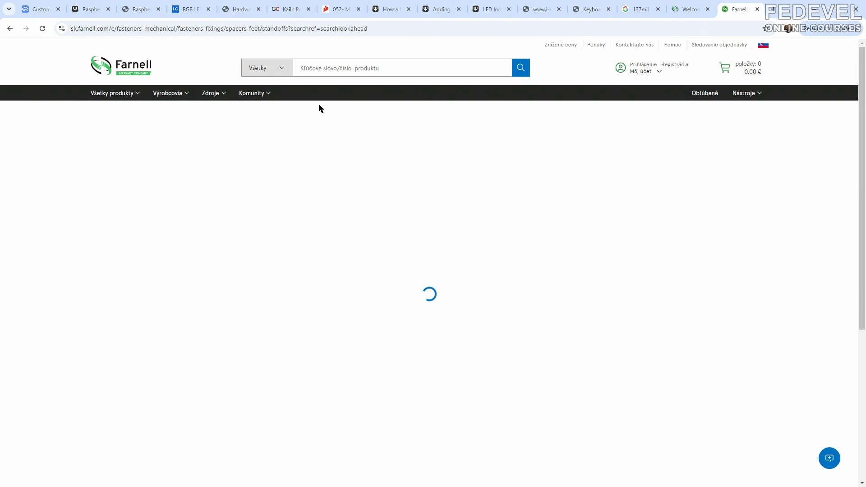
- Recheck the millimetre conversion and filter the standoffs to a body length of 3.5mm
click(640, 11)
click(738, 9)
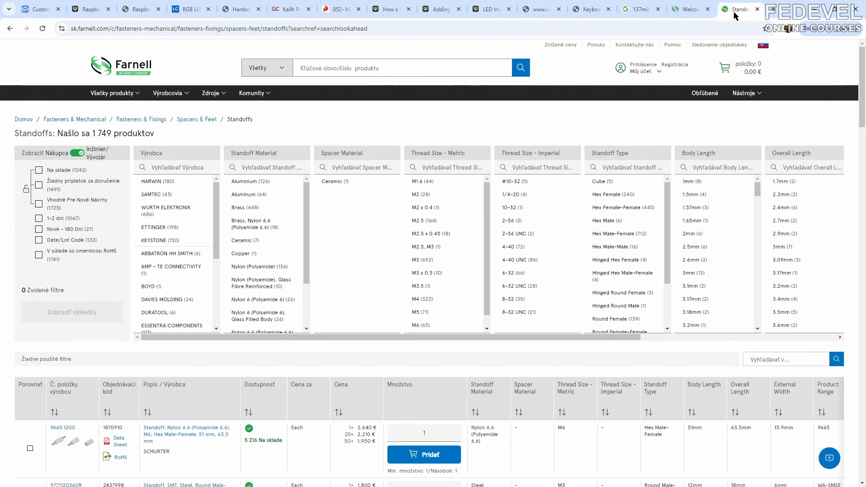
drag(681, 153, 716, 153)
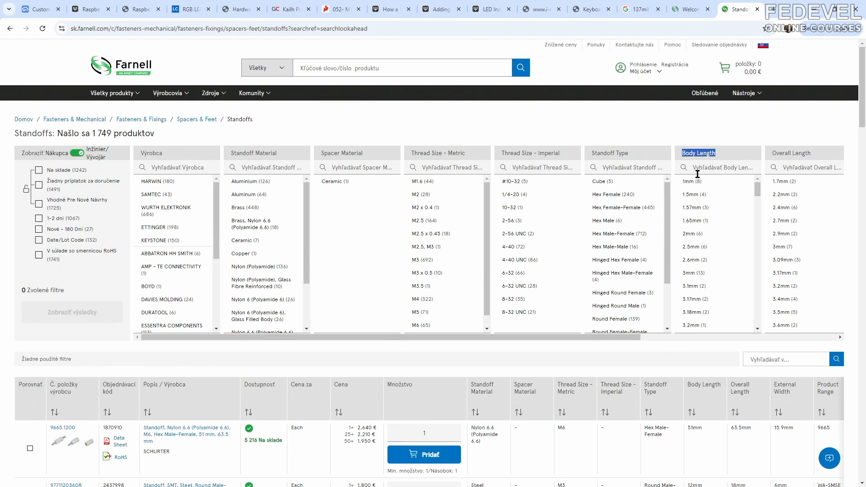
scroll(700, 207, down, 1)
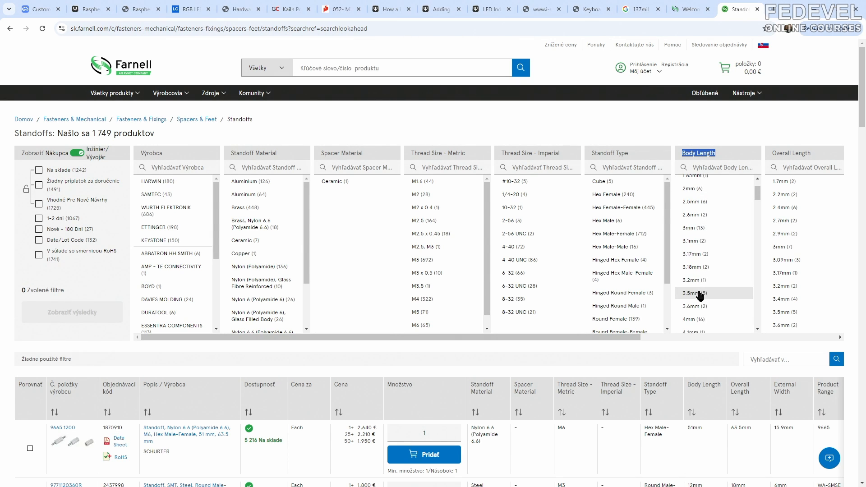
click(712, 298)
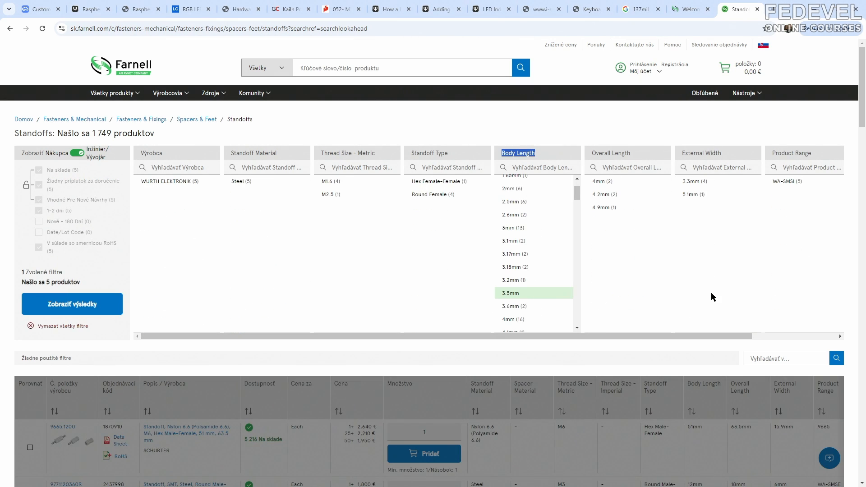
click(78, 305)
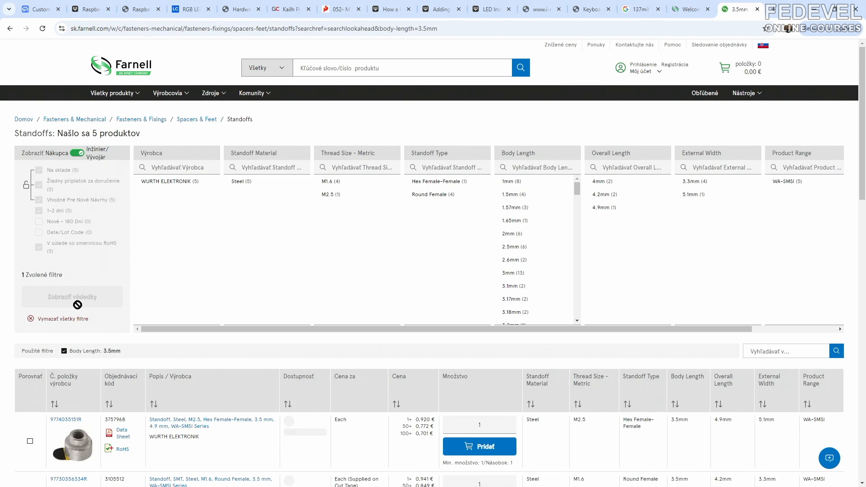
scroll(77, 305, down, 7)
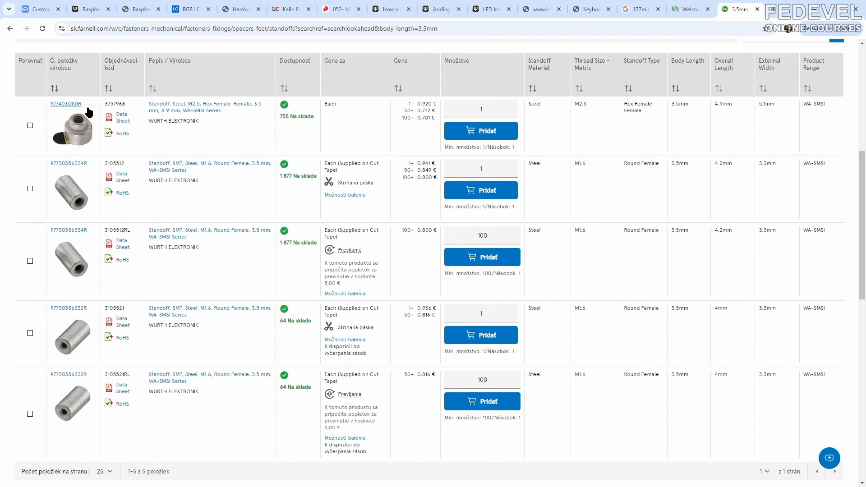
click(179, 112)
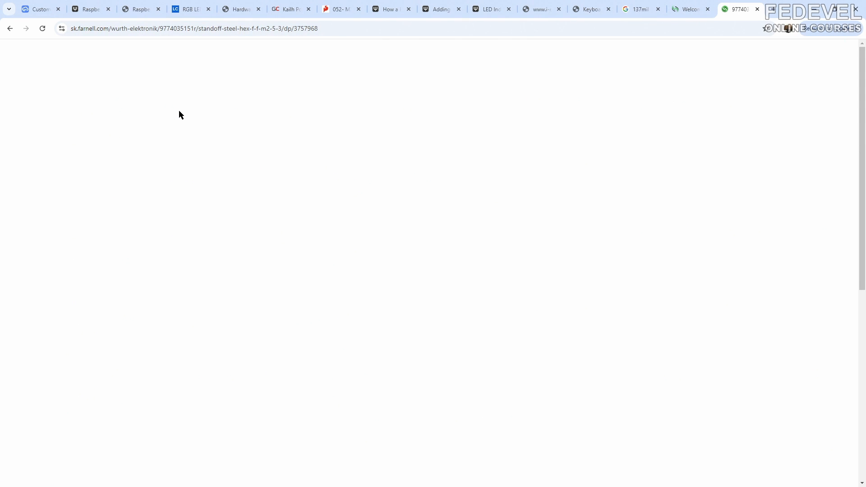
click(455, 291)
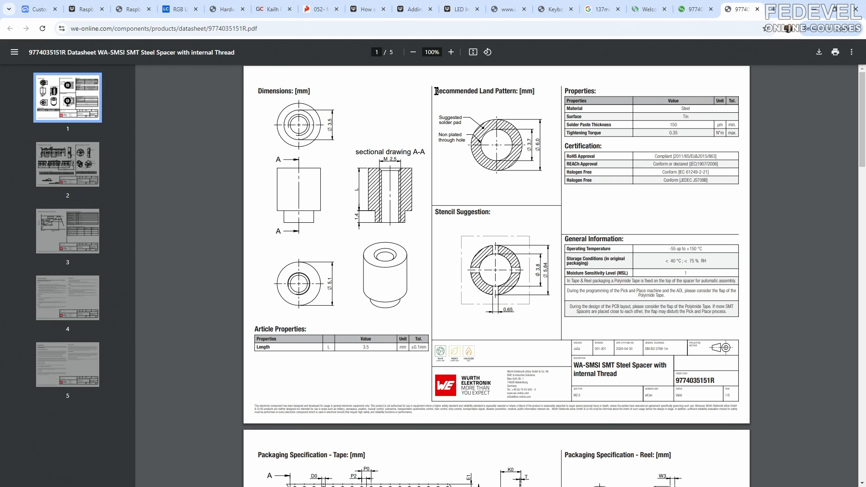
drag(436, 91, 518, 89)
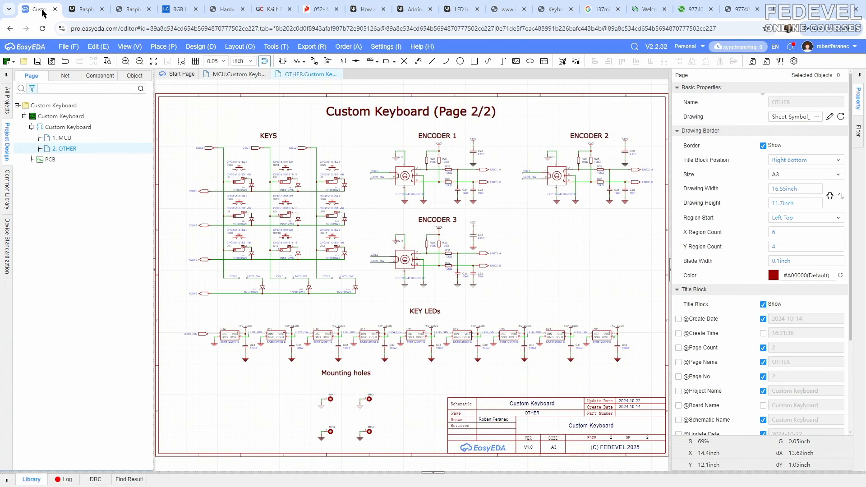
click(45, 10)
click(69, 46)
mouse_move(74, 58)
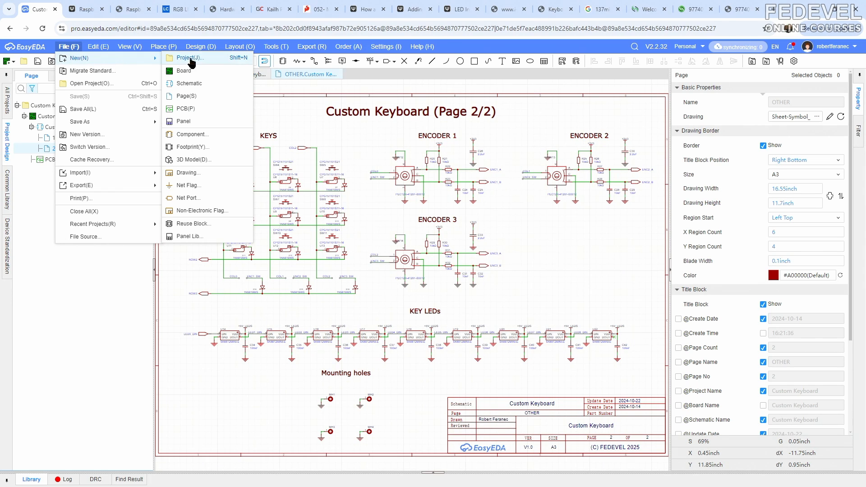
click(215, 134)
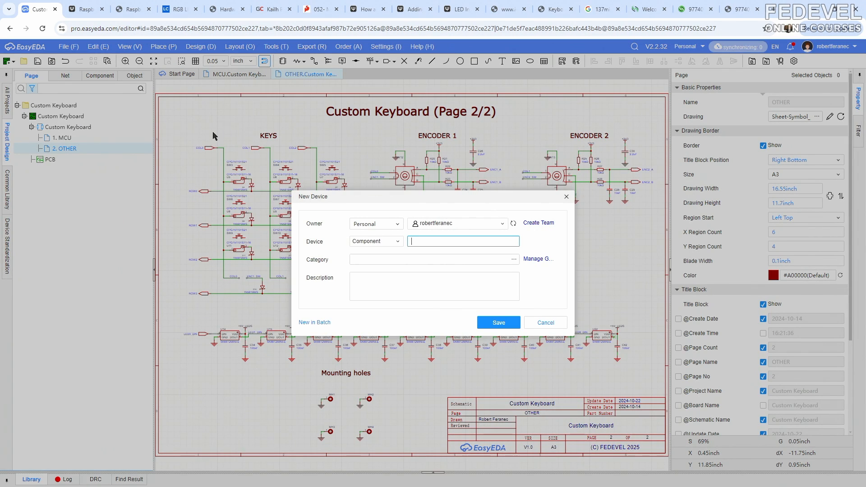
click(691, 9)
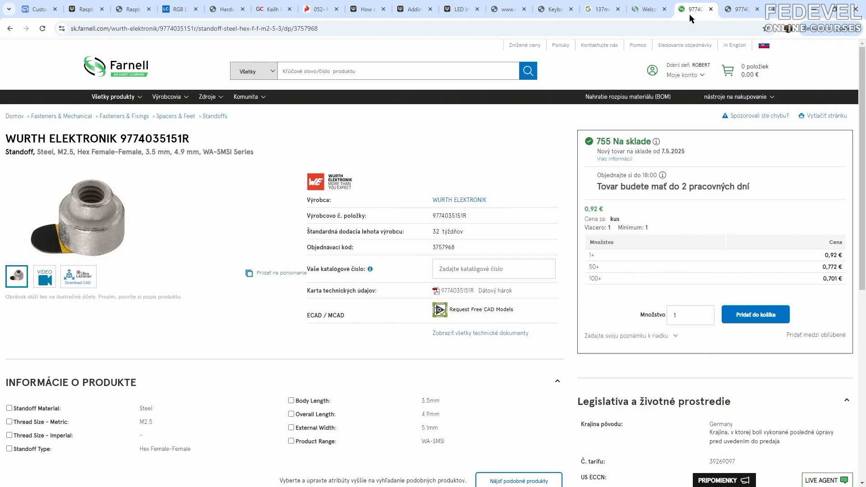
click(459, 217)
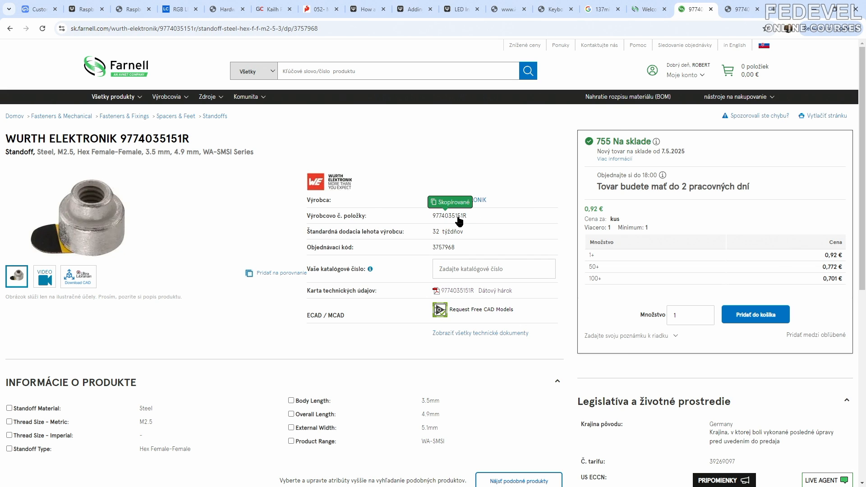
click(40, 9)
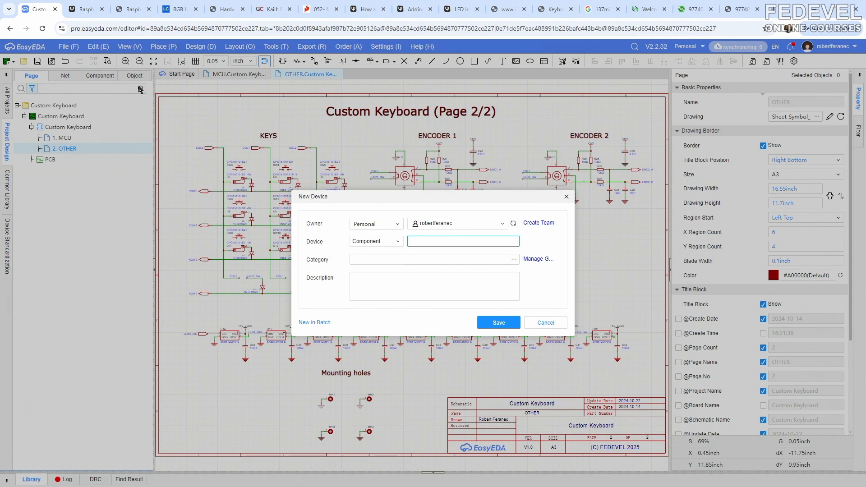
right_click(459, 242)
click(488, 329)
click(495, 322)
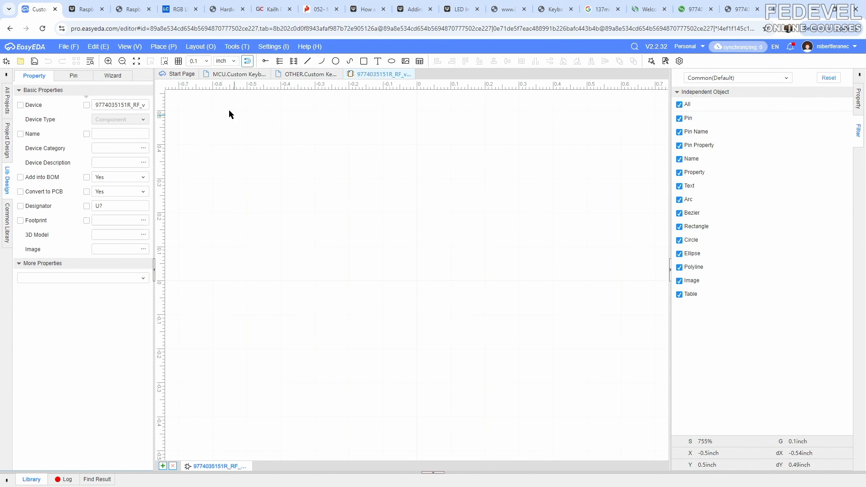
- Place a single pin numbered 1 at the symbol's origin and hide its pin name
click(163, 47)
mouse_move(190, 58)
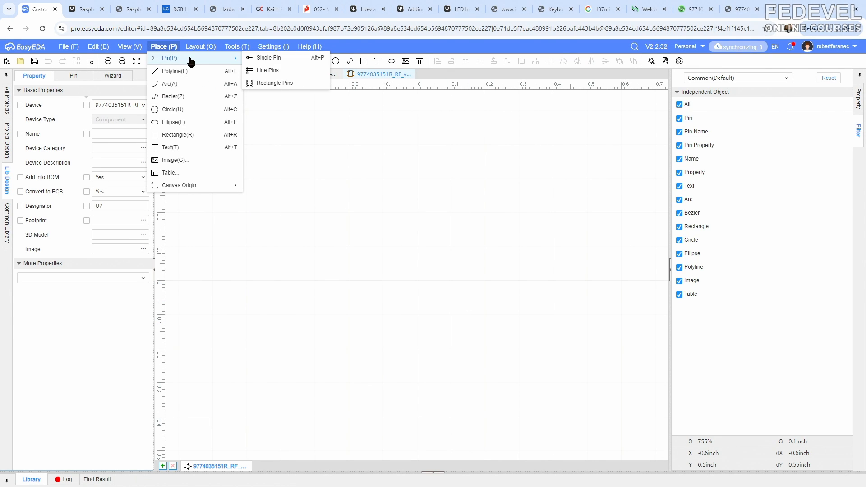
click(276, 60)
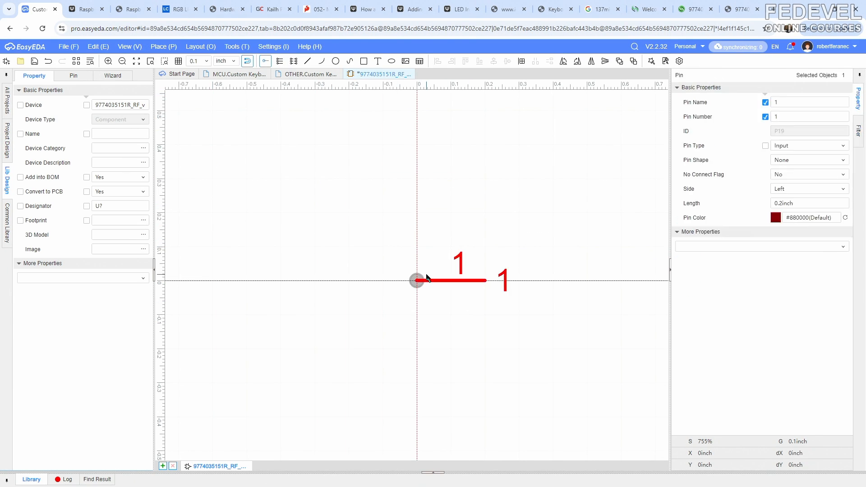
click(427, 277)
scroll(285, 212, down, 2)
key(Escape)
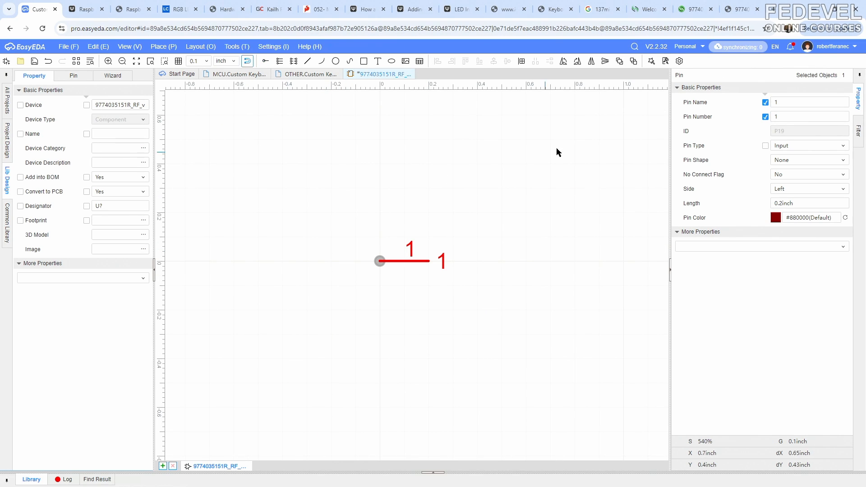
click(764, 103)
- Draw a circle of 0.1 inch radius at the pin's inner end, centred at X 0.3 inch, Y 0, with line width 7
click(162, 47)
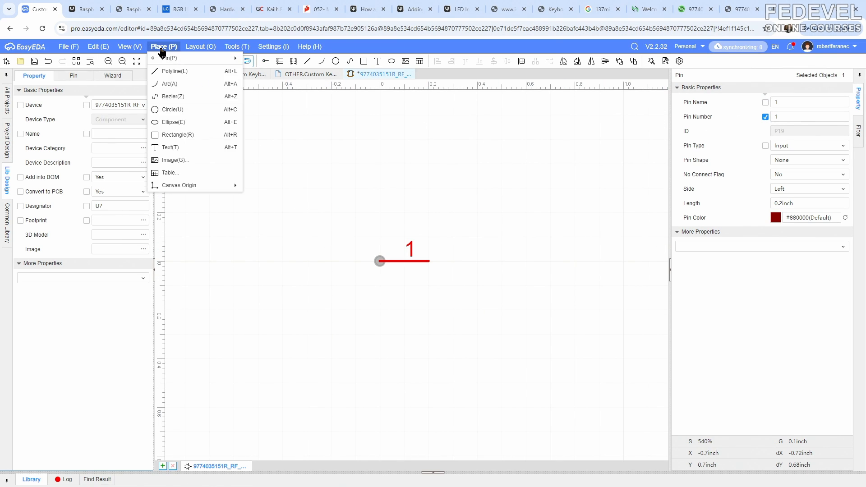
click(193, 109)
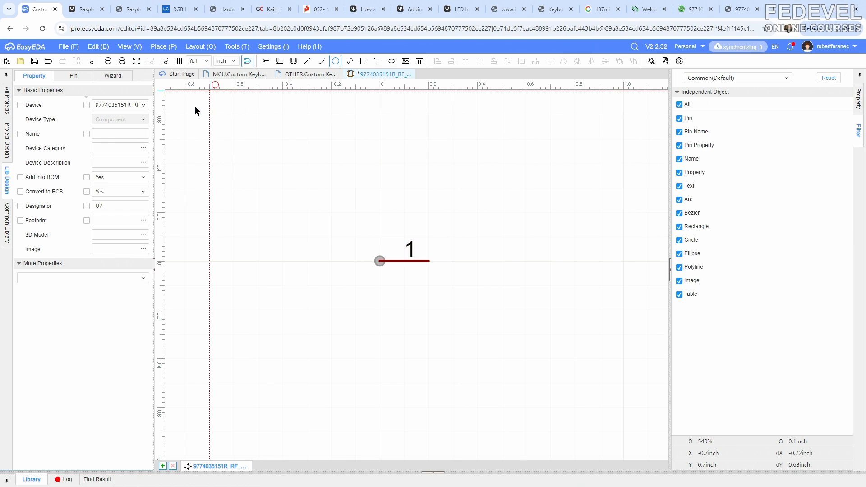
click(448, 266)
click(460, 275)
key(Escape)
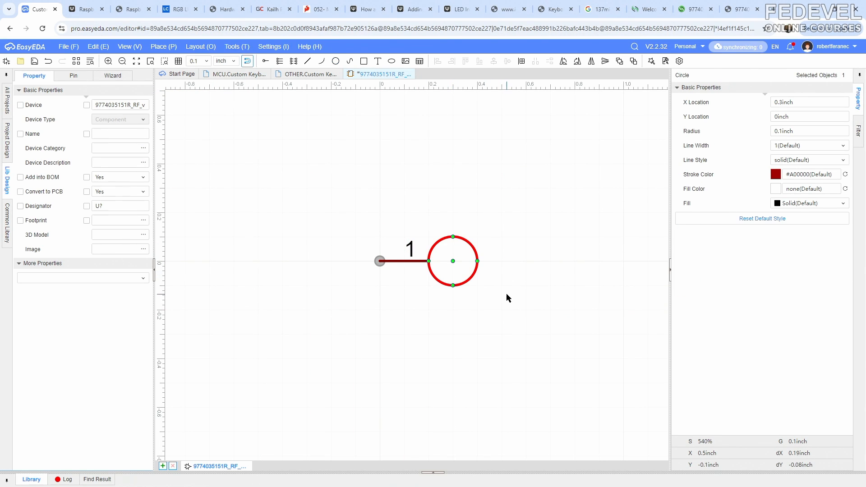
click(816, 151)
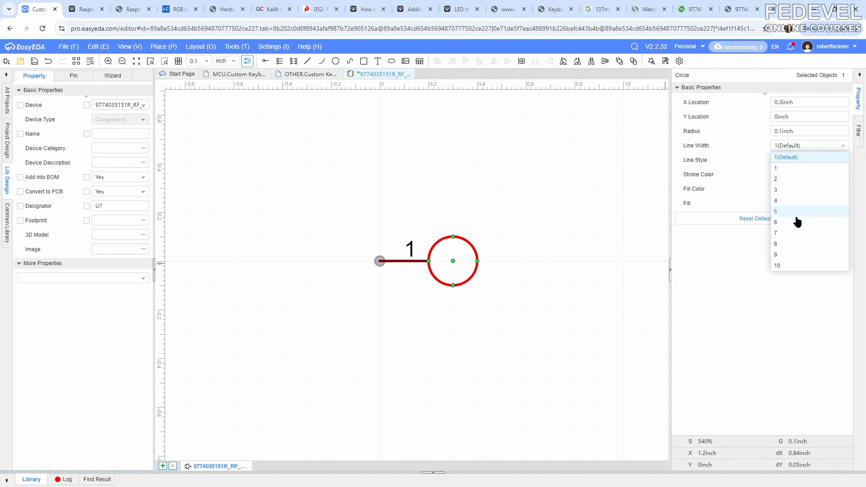
click(795, 234)
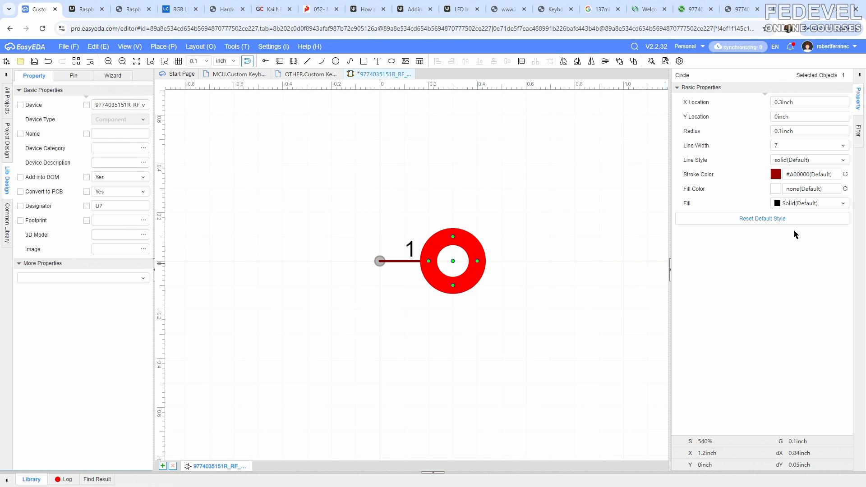
- Shift the pin number along the pin away from the ring and save the symbol
click(456, 172)
scroll(413, 278, up, 3)
click(408, 224)
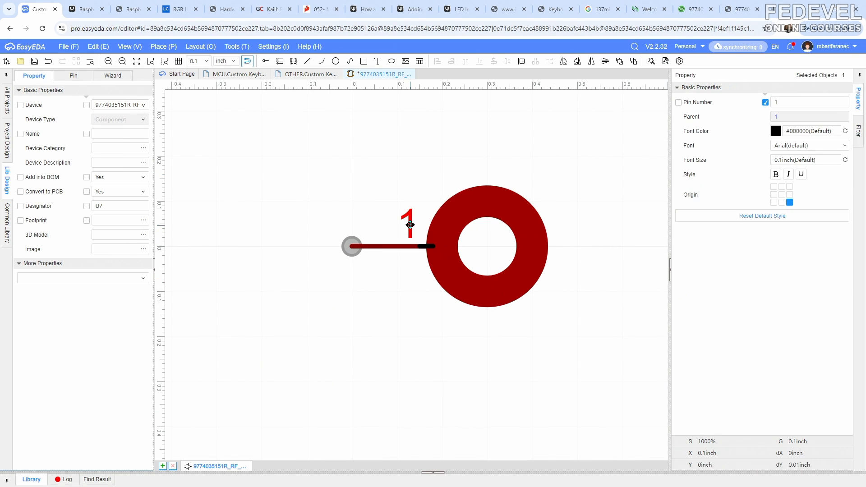
drag(386, 227, 361, 216)
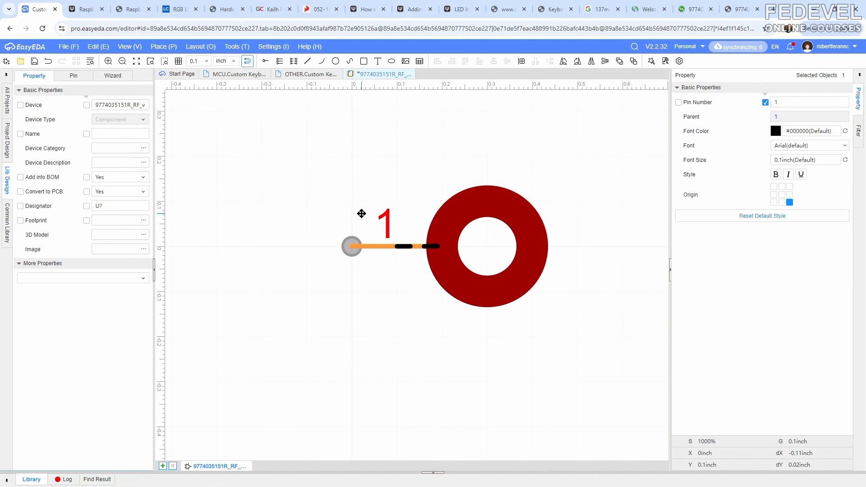
click(301, 165)
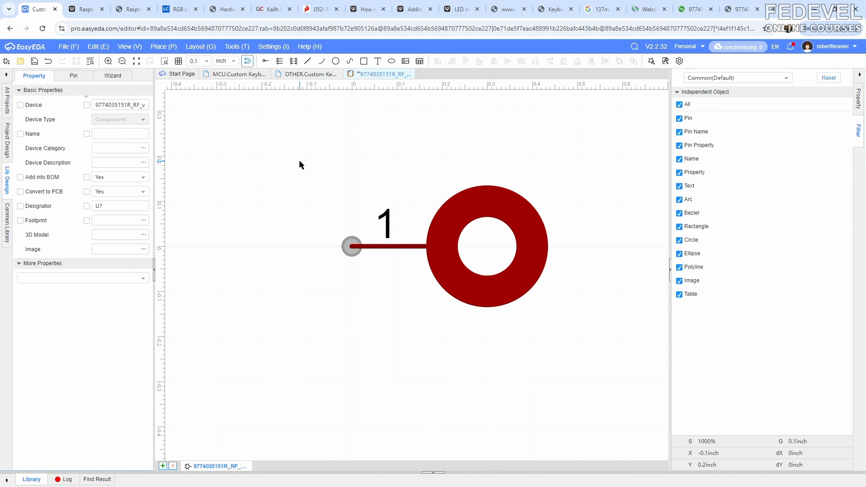
click(124, 47)
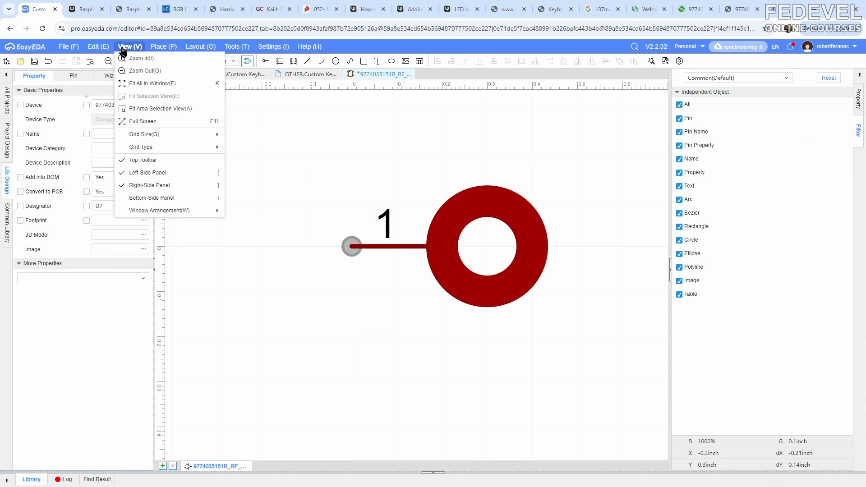
click(143, 83)
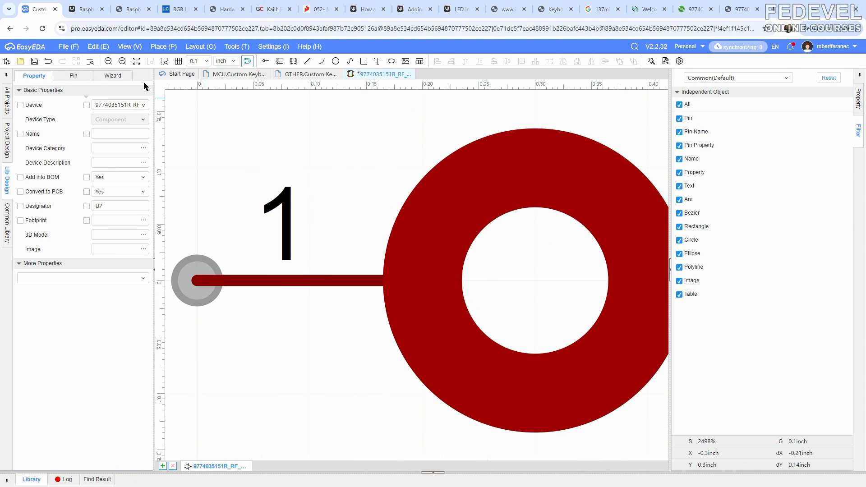
click(33, 62)
- Set the component's name to STANDOFF_M2.5x3.5, checking the thread size and length in the datasheet
click(142, 136)
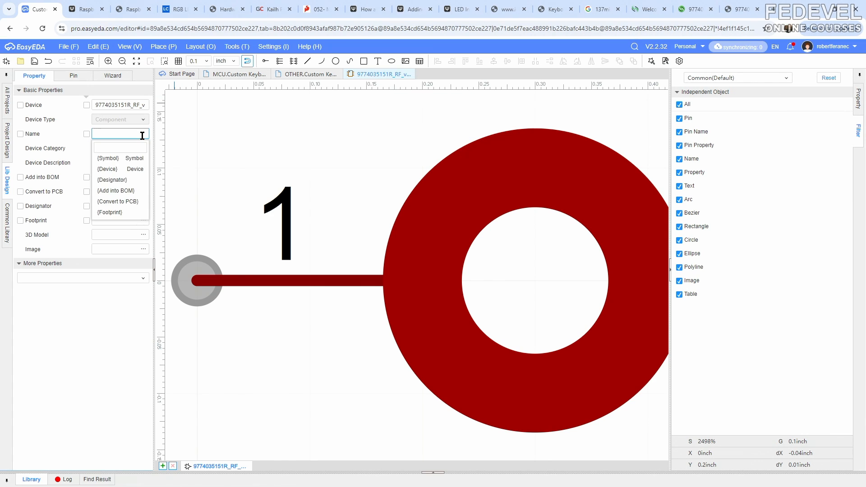
text(STANDOFF_)
click(730, 14)
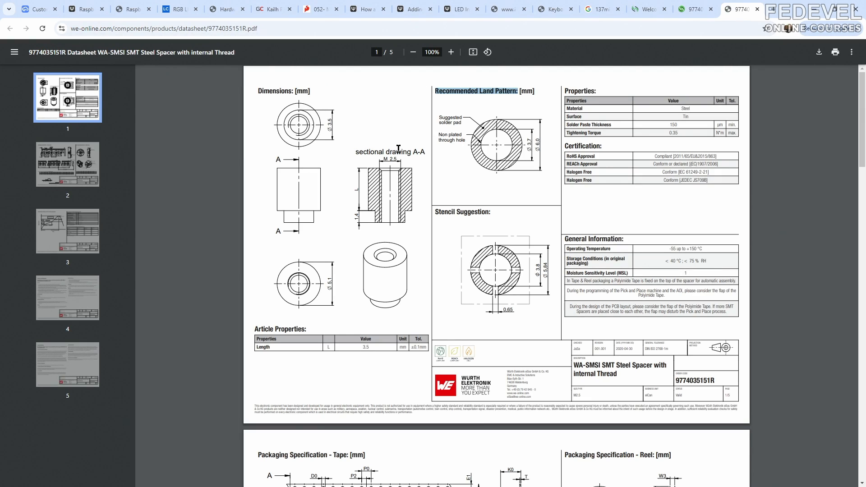
drag(390, 159, 397, 155)
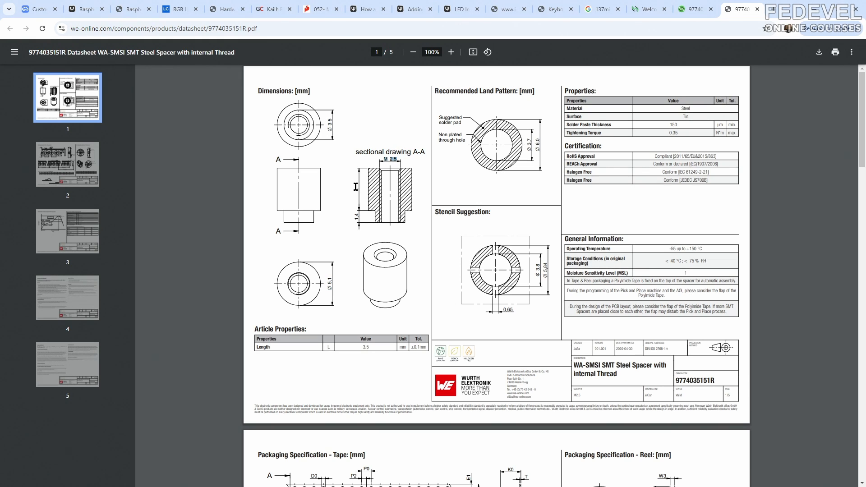
mouse_move(359, 346)
mouse_down()
mouse_move(371, 346)
mouse_move(363, 347)
mouse_up()
click(37, 11)
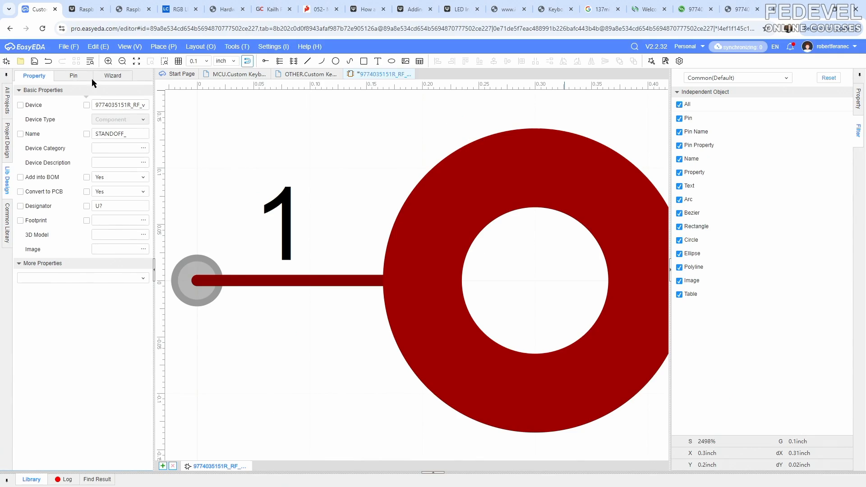
click(140, 133)
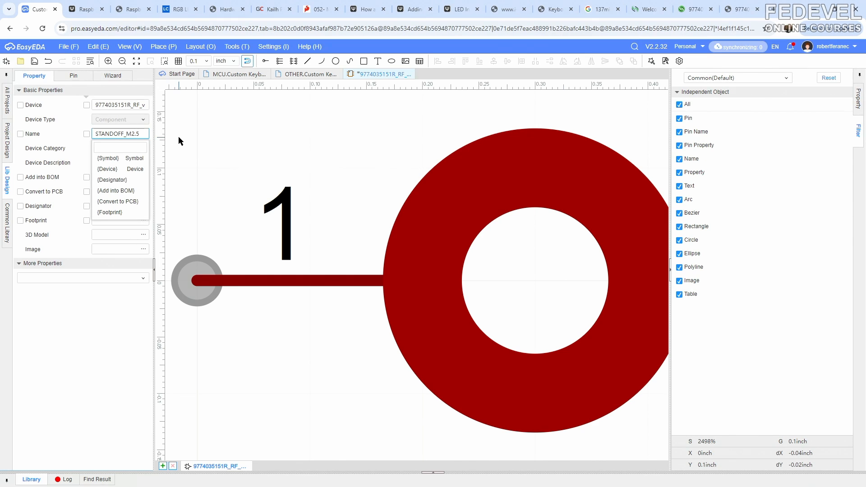
text(x3.5)
key(Return)
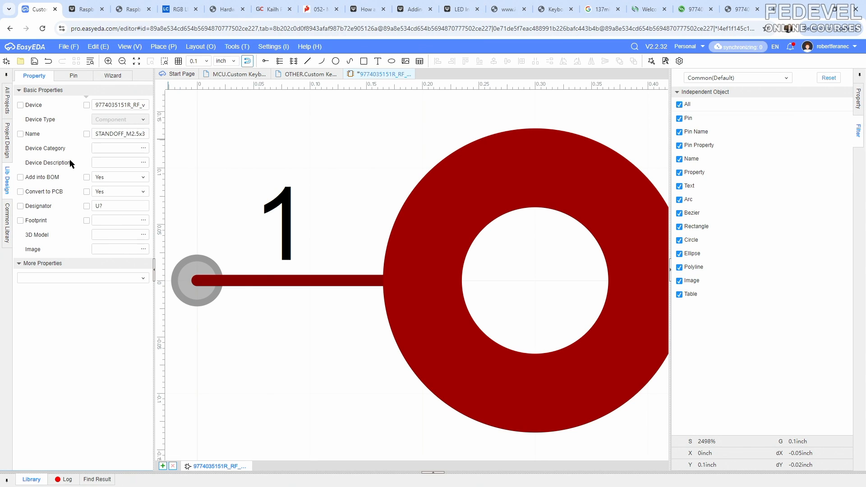
- Copy the Farnell product description "Standoff, Steel, M2.5, Hex Female-Female, 3.5 mm, 4.9 mm, WA-SMSI Series" into the component's device description
click(688, 9)
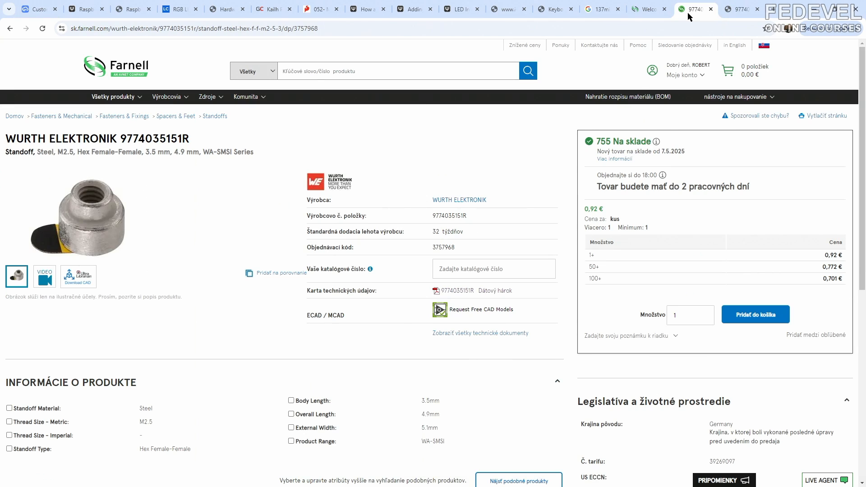
drag(252, 154, 1, 153)
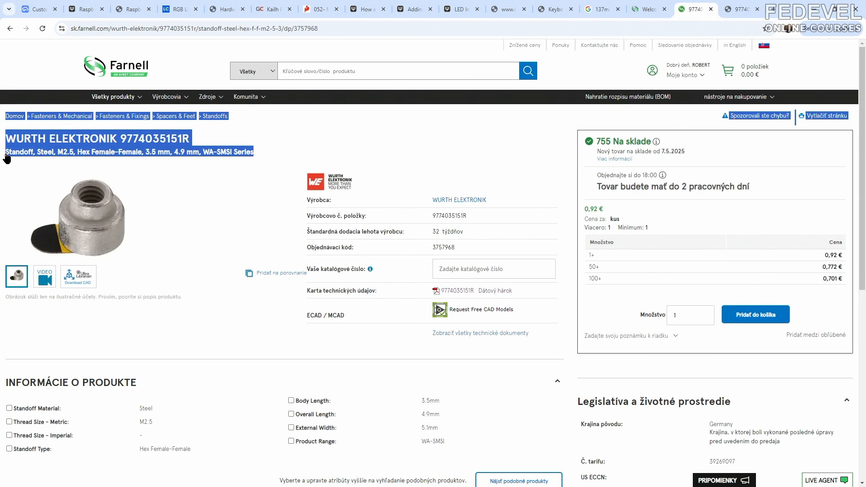
key(ctrl+c)
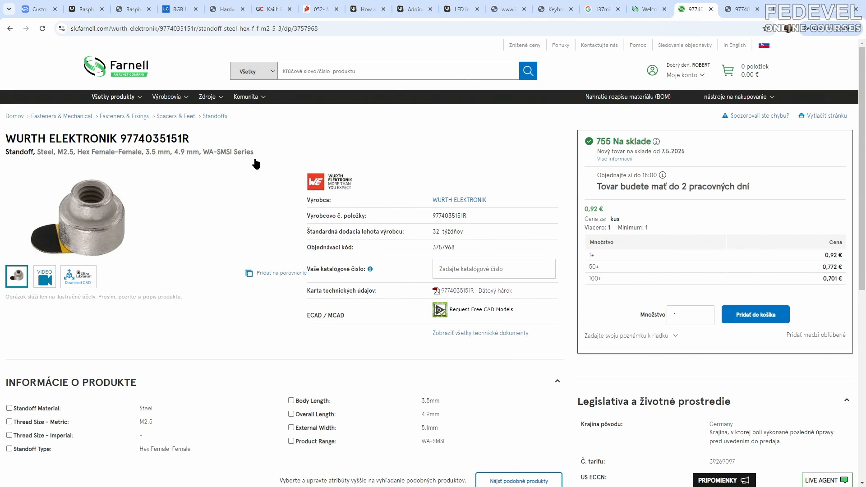
click(40, 10)
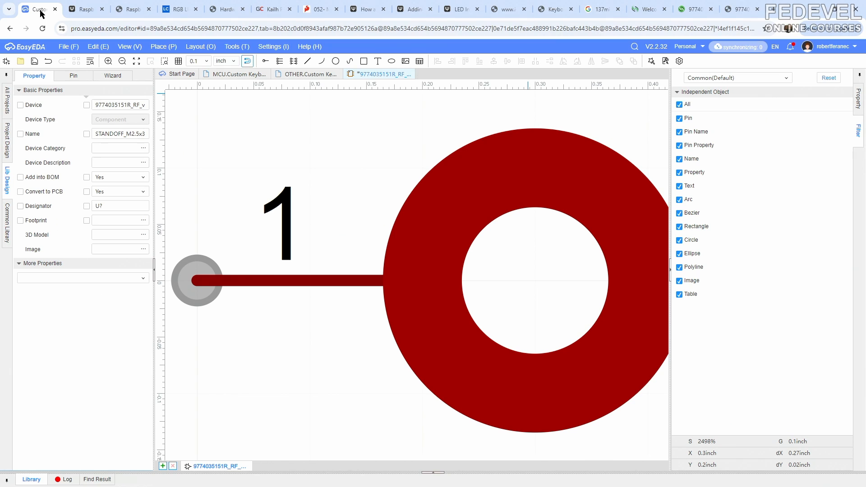
click(133, 164)
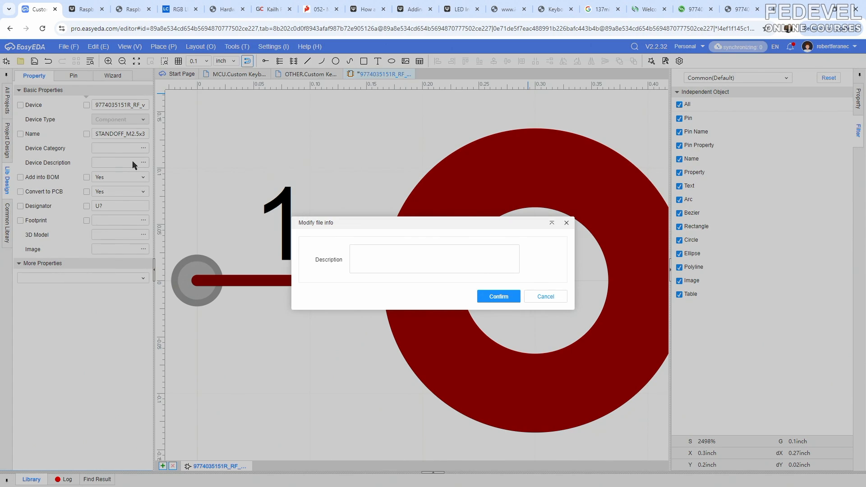
right_click(410, 250)
click(440, 338)
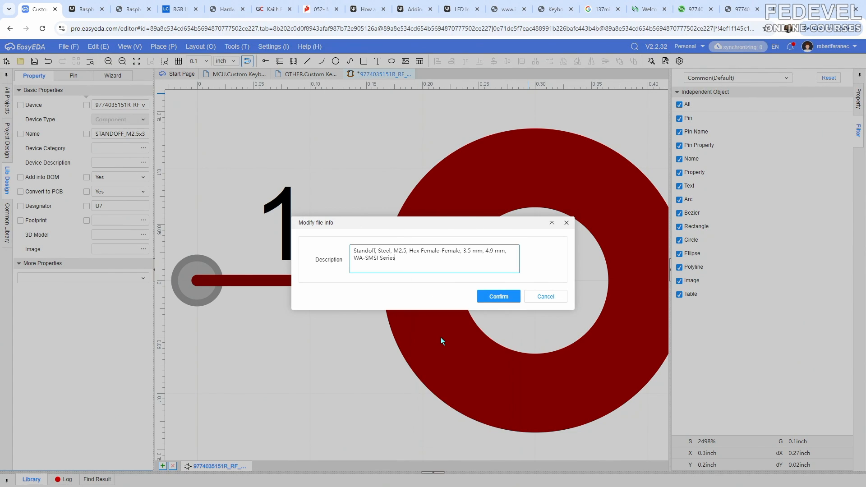
click(496, 297)
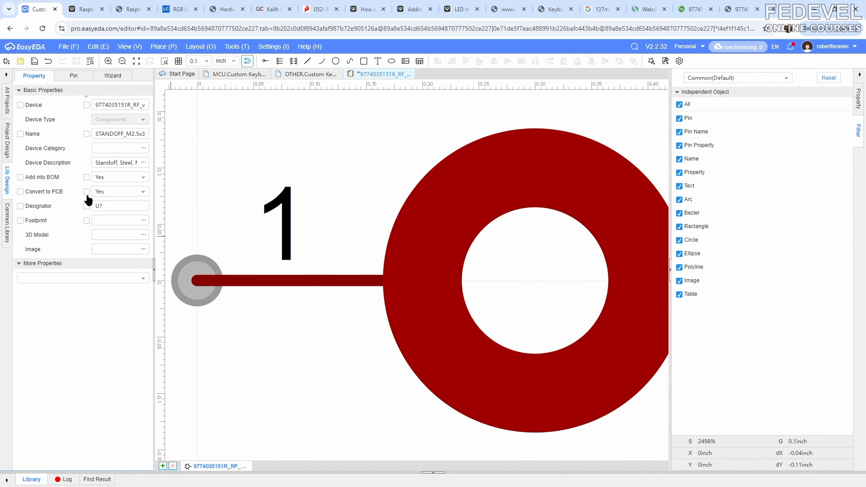
- Set the component's designator to MH? and add a Manufacturer property with WURTH ELEKTRONIK copied from the Farnell product page
click(115, 206)
click(142, 278)
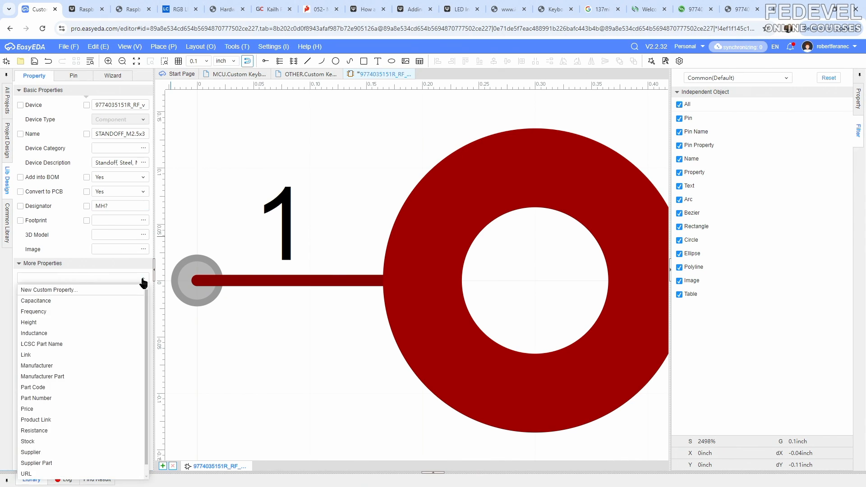
click(97, 364)
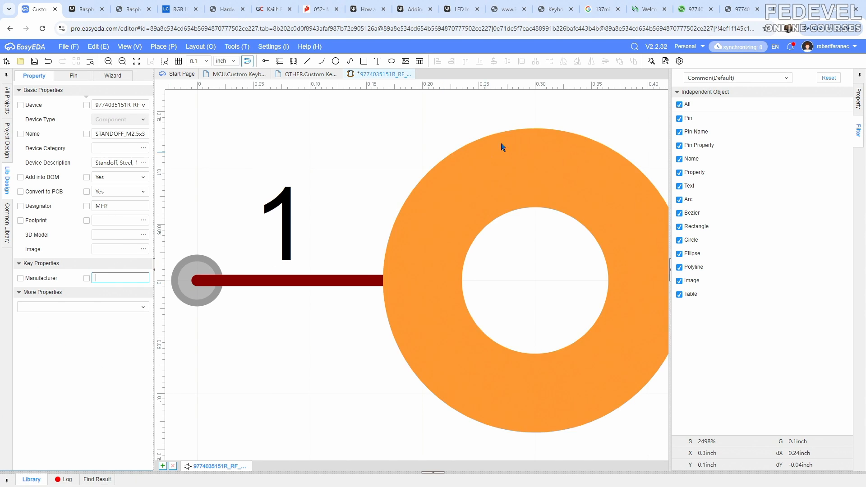
click(688, 15)
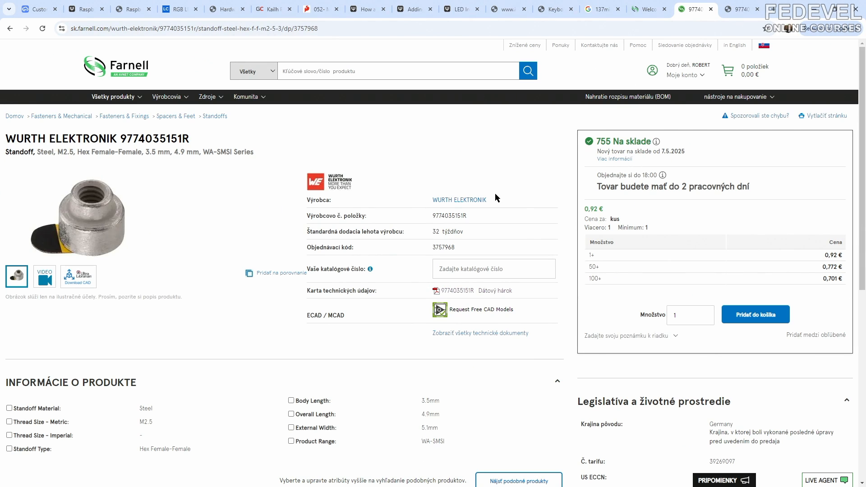
drag(482, 200, 435, 202)
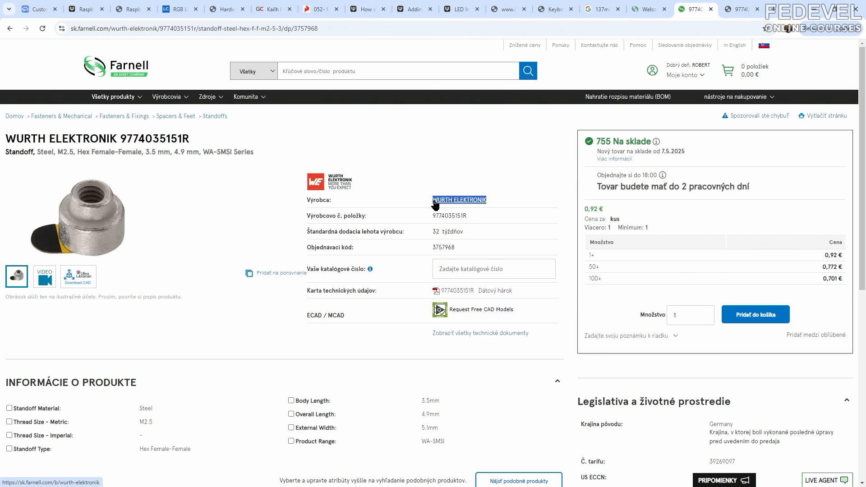
right_click(435, 203)
click(476, 286)
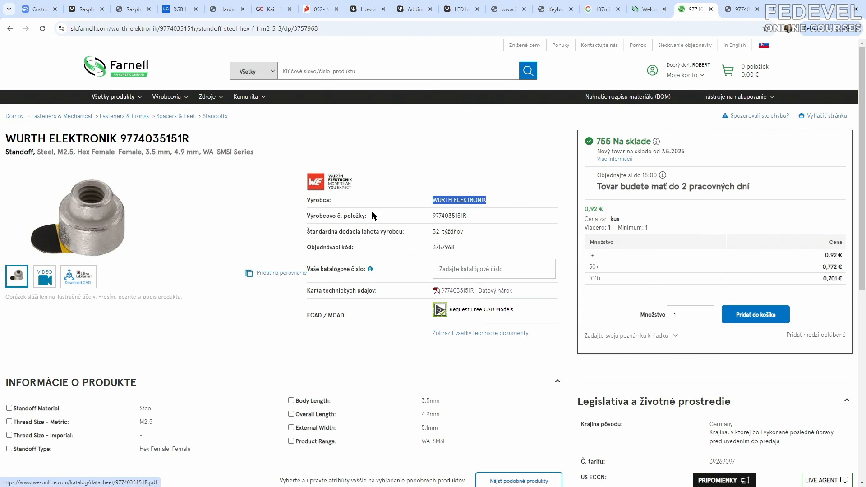
click(39, 9)
key(ctrl+v)
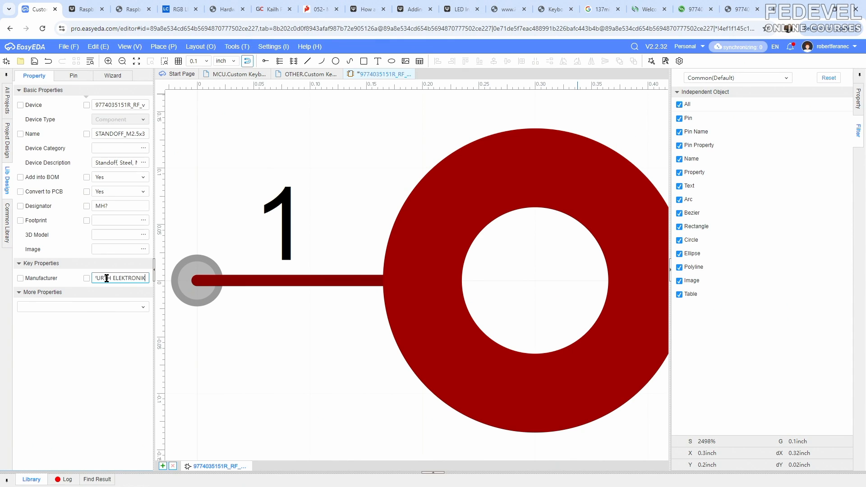
- Add a Supplier property to the component with the value FARNELL
click(144, 310)
click(144, 310)
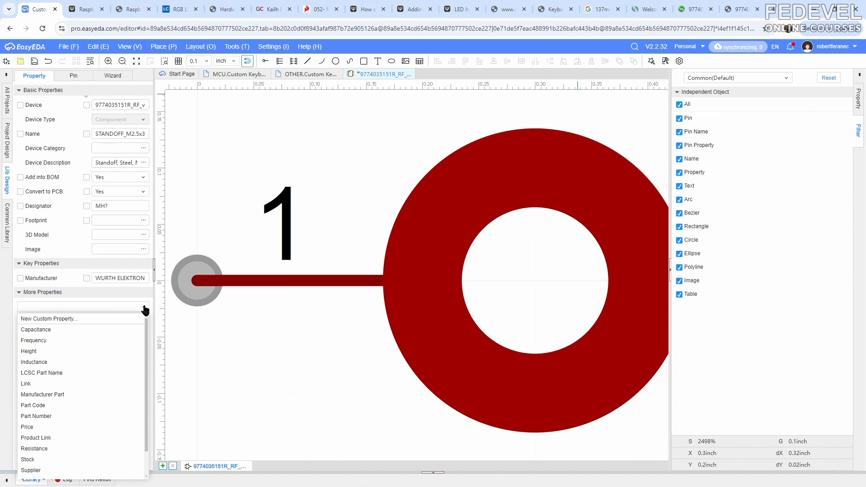
click(56, 470)
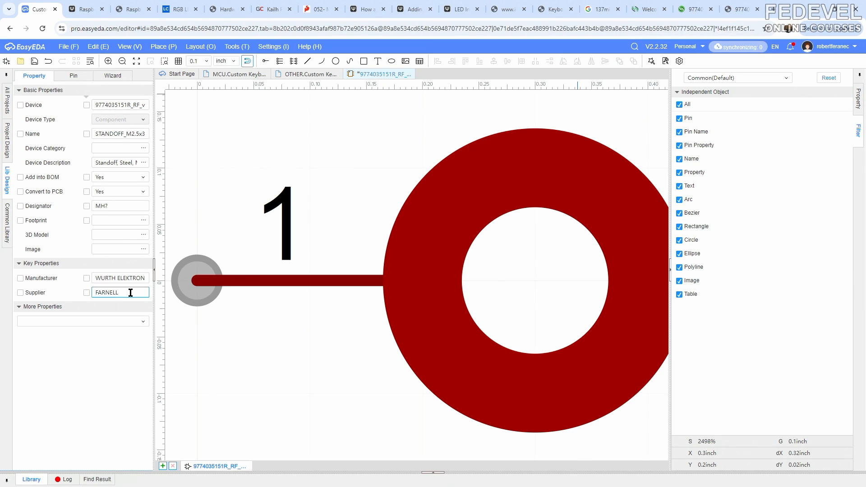
- Add a Supplier Part property and fill it with the order code 3757968 copied from the Farnell product page
click(143, 325)
click(143, 325)
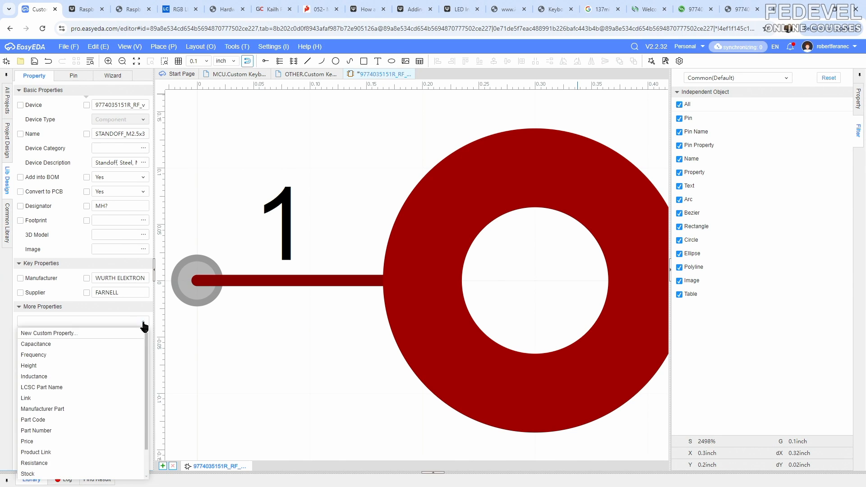
scroll(115, 400, down, 3)
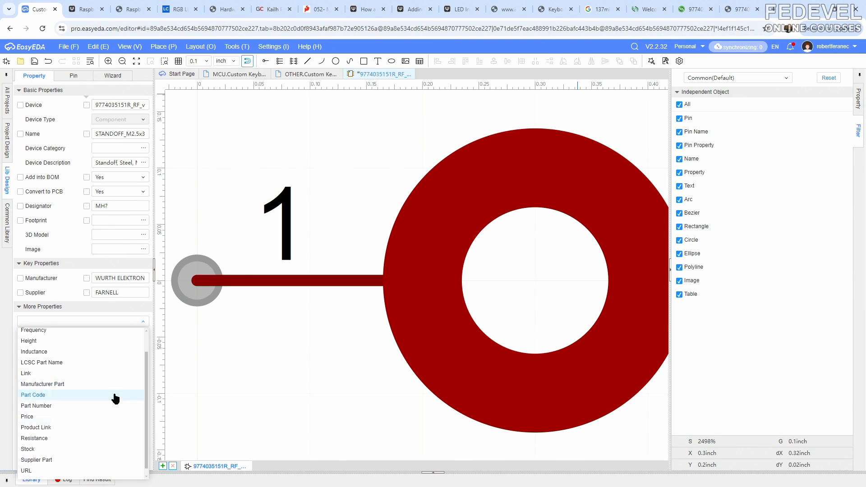
click(59, 460)
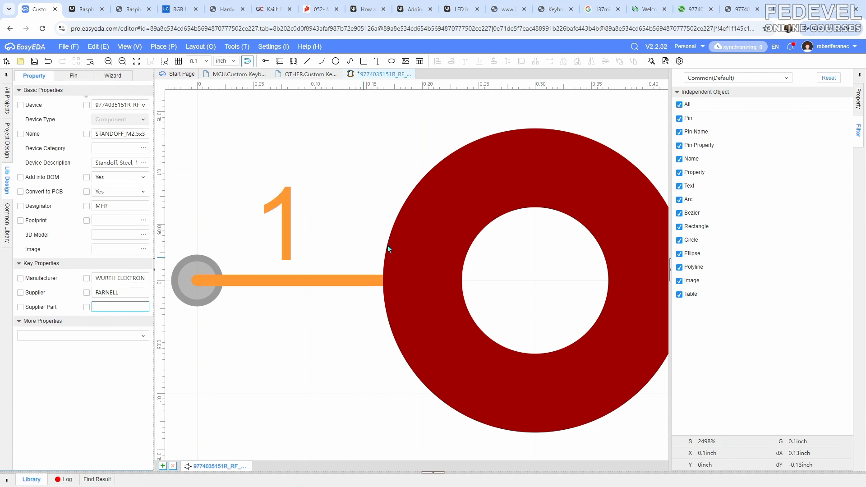
click(688, 13)
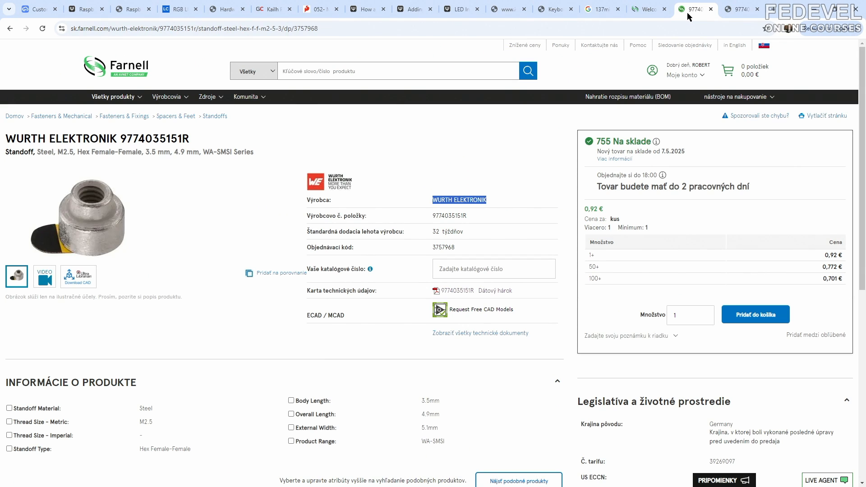
click(443, 248)
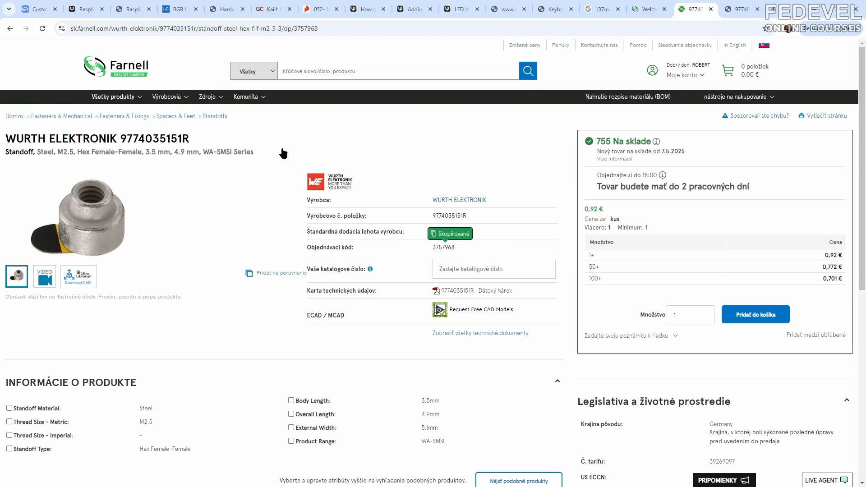
click(41, 10)
click(132, 307)
key(ctrl+v)
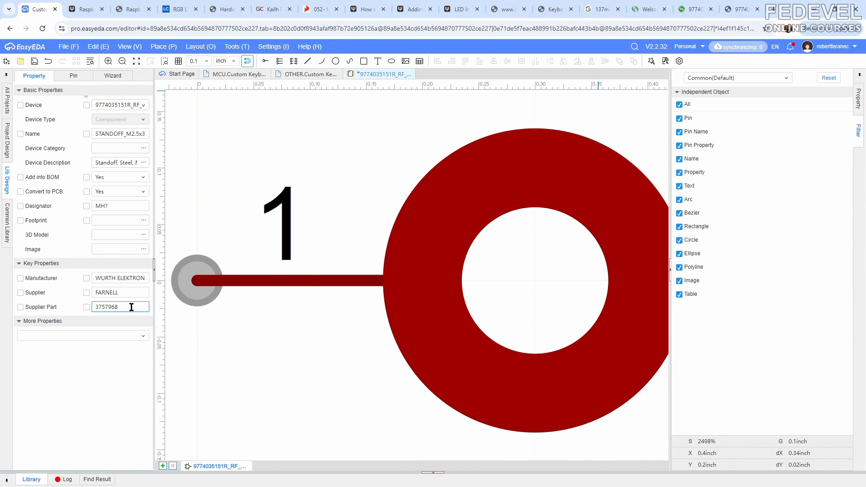
click(143, 336)
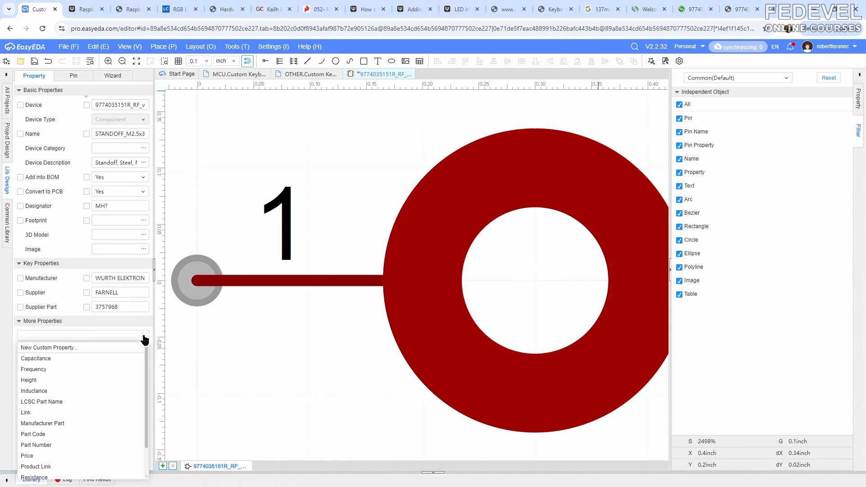
click(96, 446)
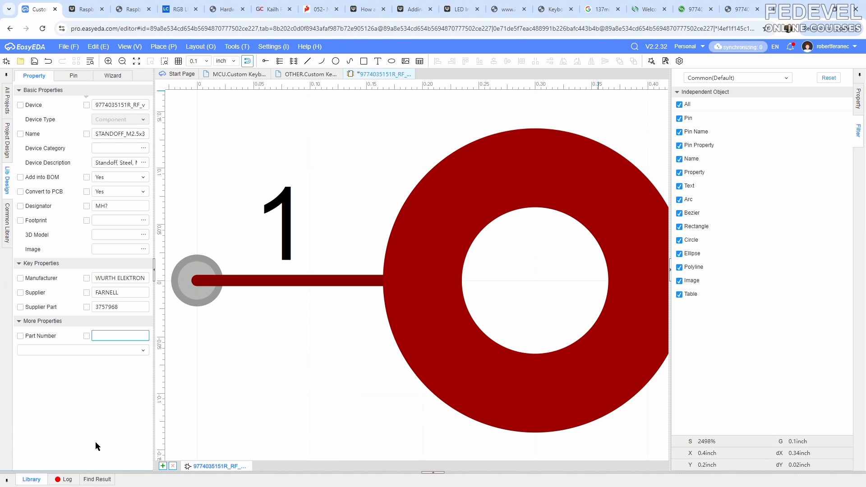
click(695, 10)
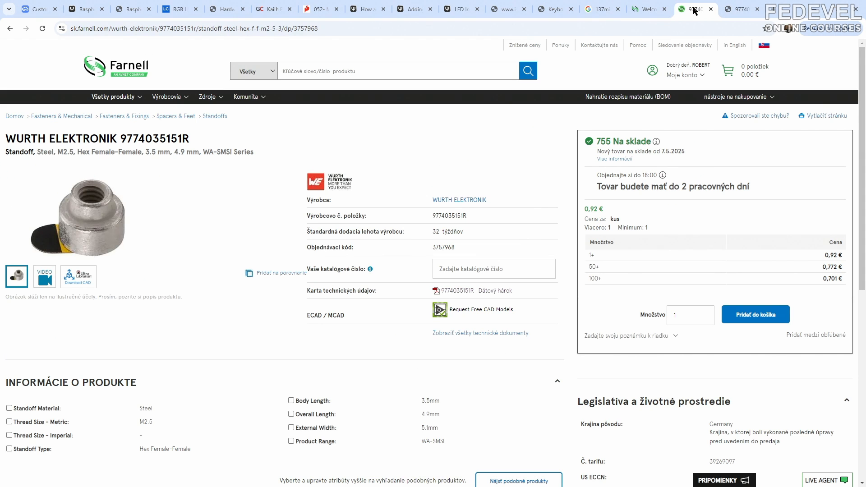
click(448, 217)
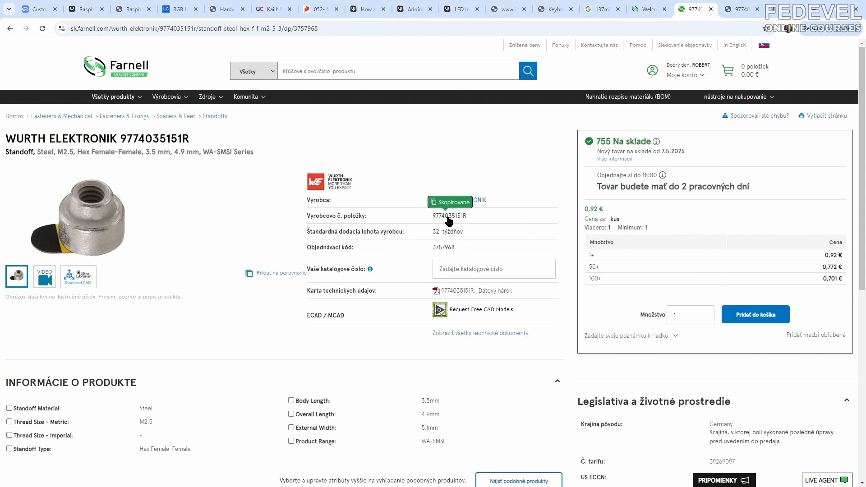
click(36, 9)
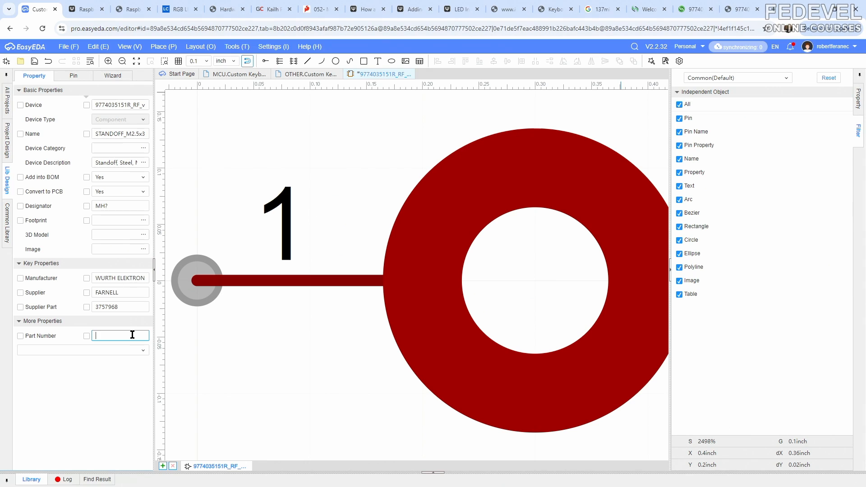
key(ctrl+v)
click(122, 383)
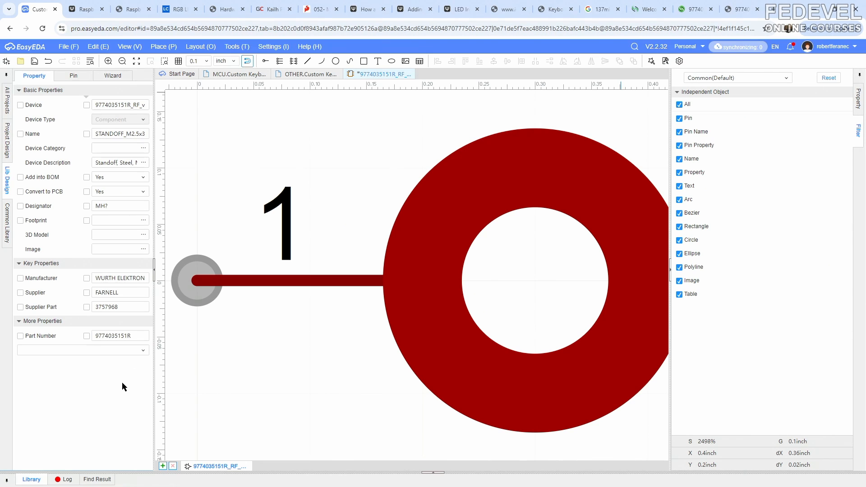
click(34, 62)
- Create a new personal footprint named STANDOFF_M2.5x3.5MM_RF_v1.0
click(68, 47)
mouse_move(89, 60)
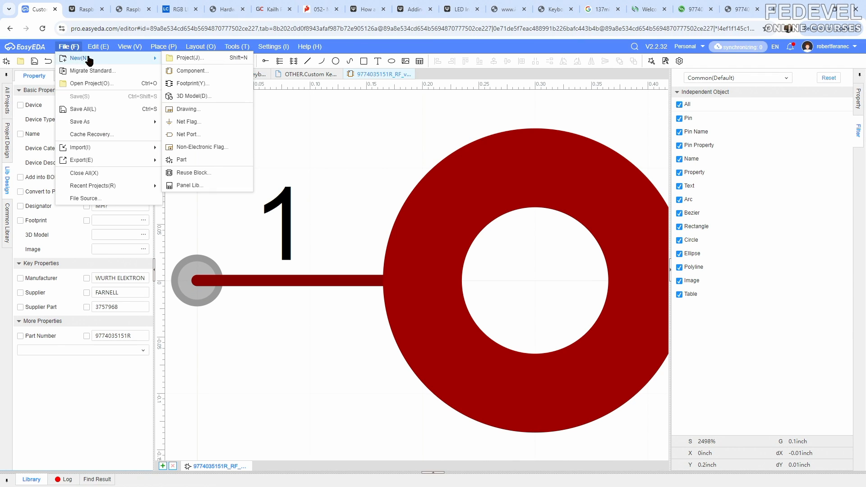
click(214, 84)
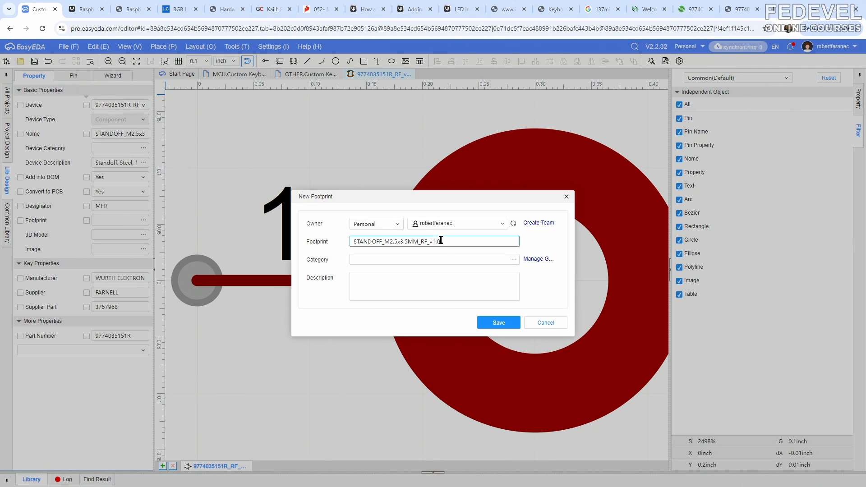
click(493, 323)
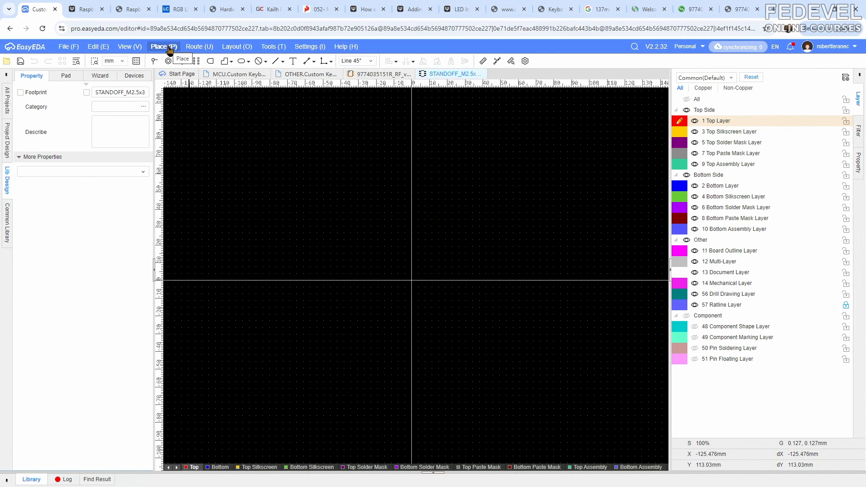
- Place a single round multi-layer pad, number 1, at the footprint's origin (0 mm, 0 mm)
click(169, 48)
mouse_move(197, 72)
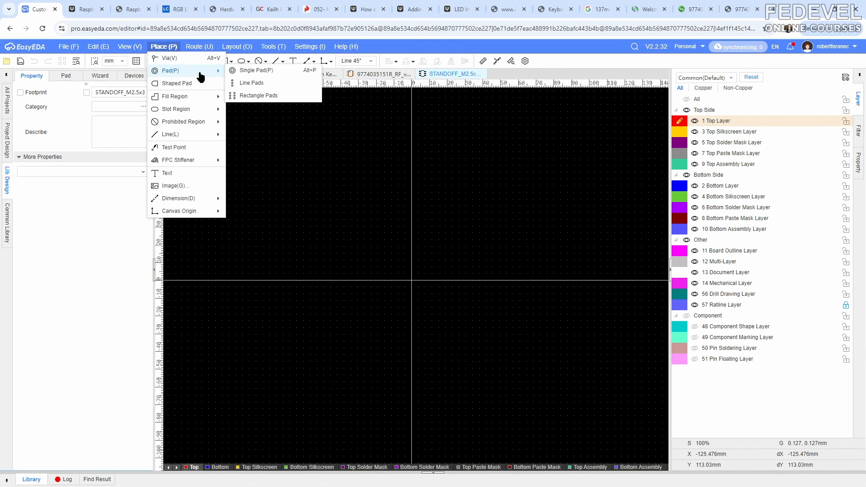
click(253, 71)
scroll(408, 280, up, 10)
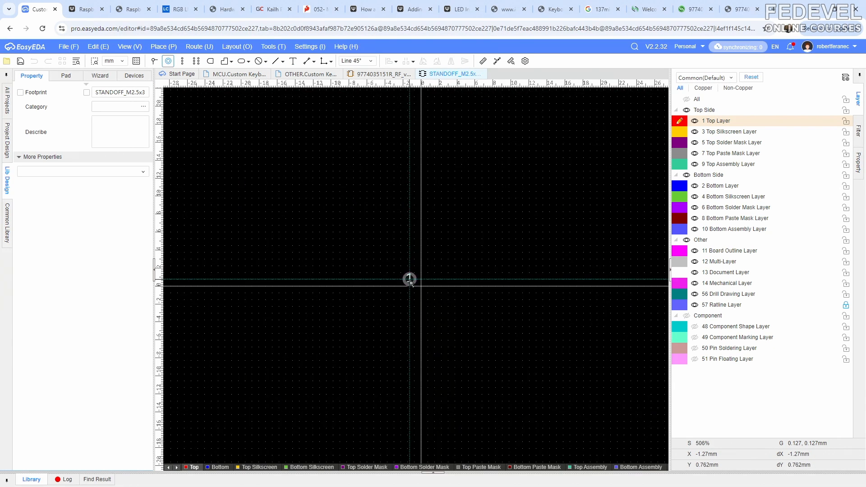
click(468, 313)
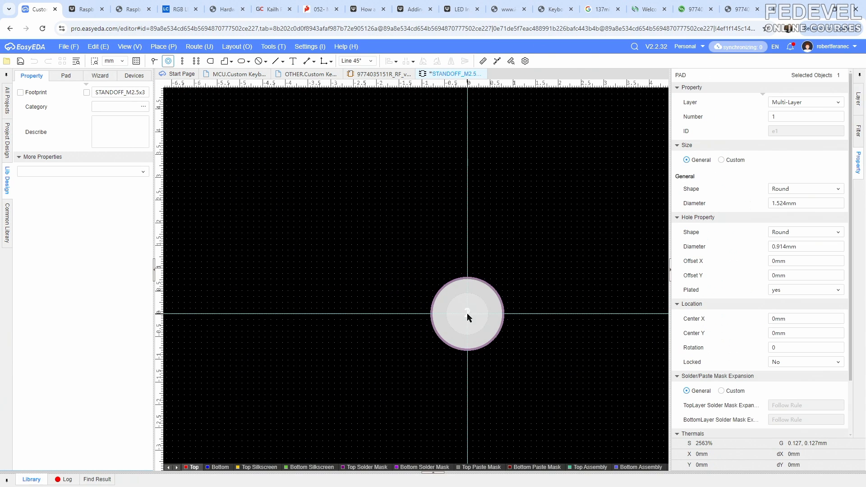
key(Escape)
key(Escape)
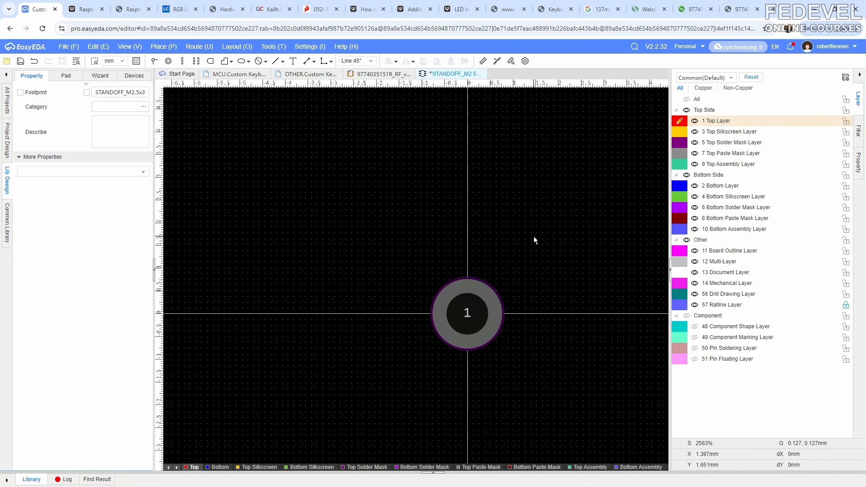
- Set the pad's diameter to 6 mm, following the recommended land pattern in the standoff's datasheet
click(488, 295)
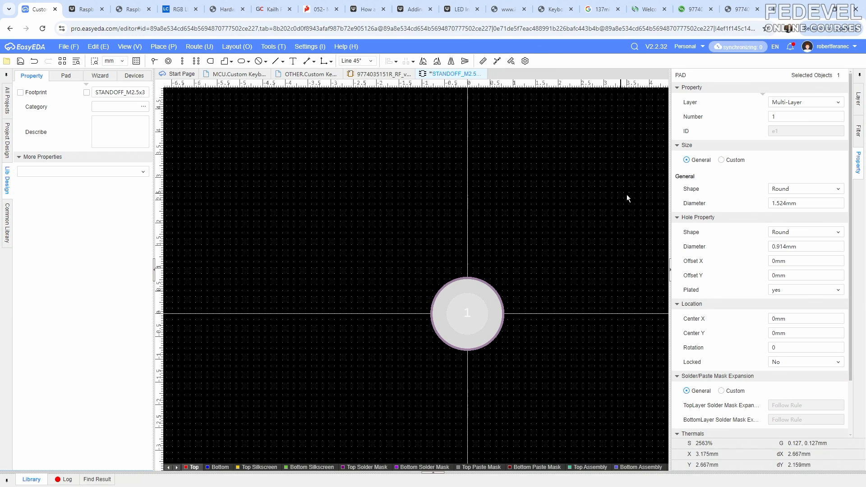
click(823, 204)
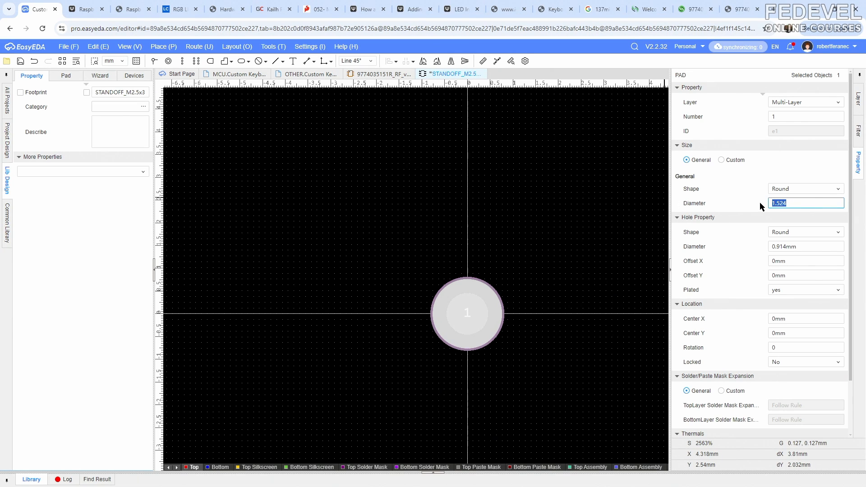
click(740, 10)
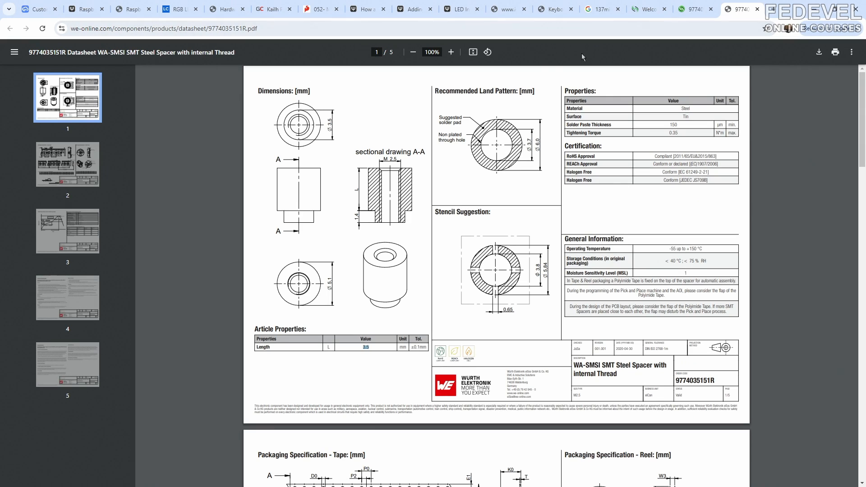
drag(435, 92, 516, 93)
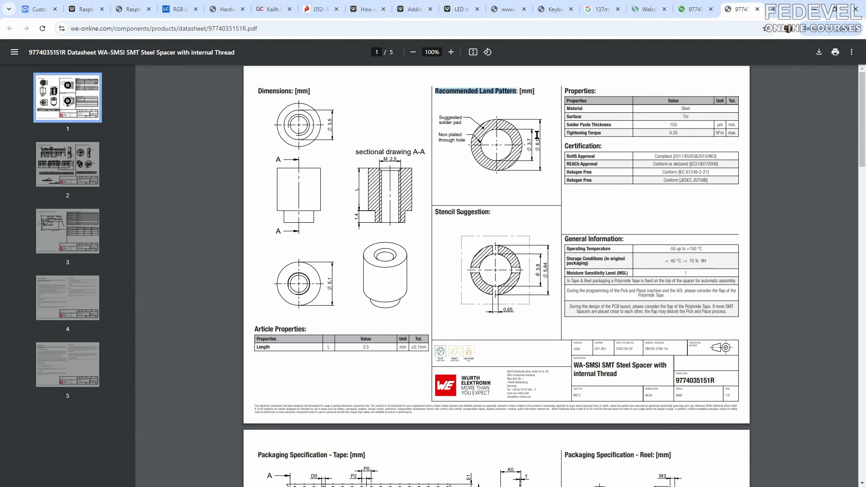
drag(536, 135, 538, 154)
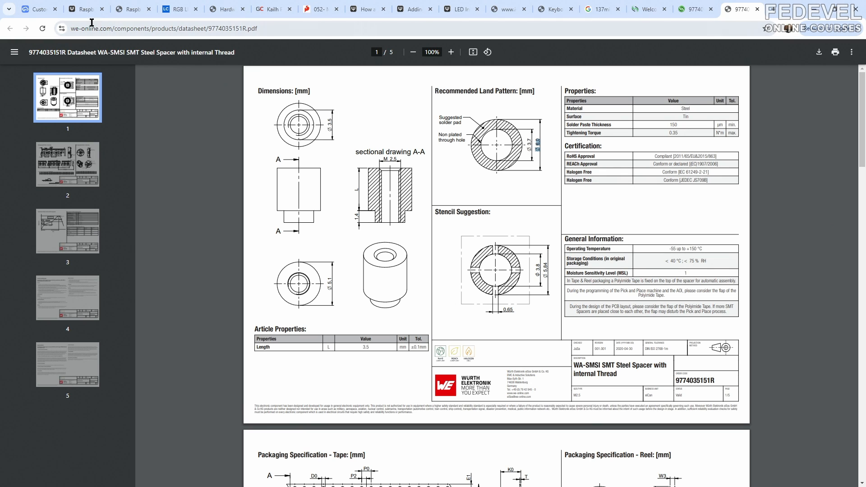
click(41, 10)
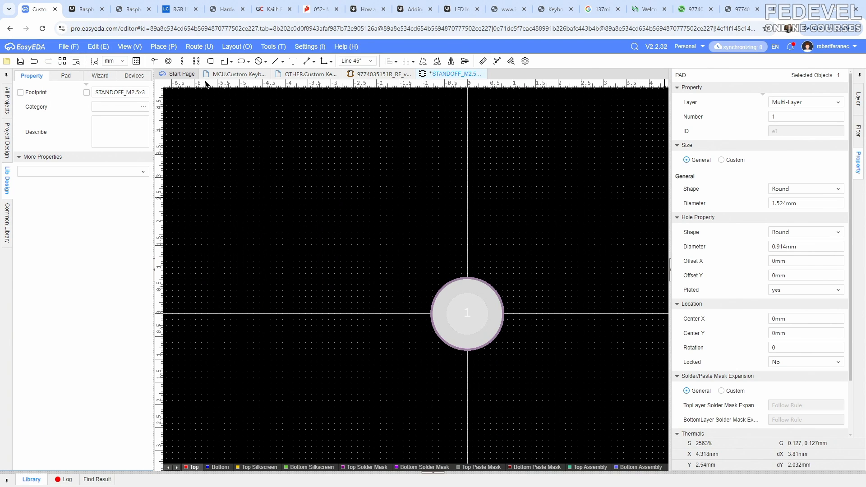
double_click(815, 203)
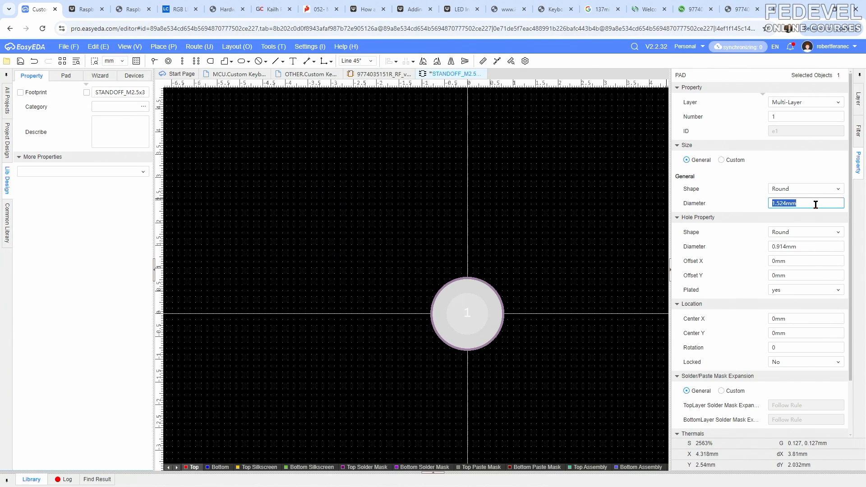
text(6)
key(Return)
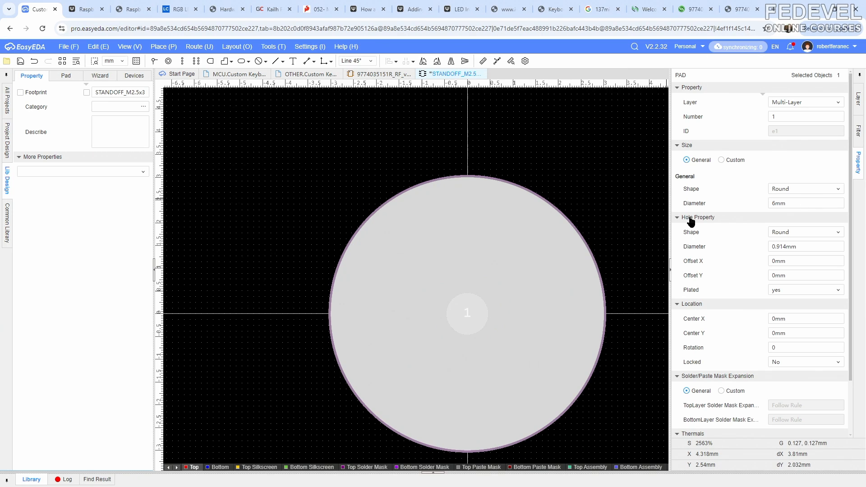
- Set the pad's round hole diameter to 3.7 mm
double_click(814, 246)
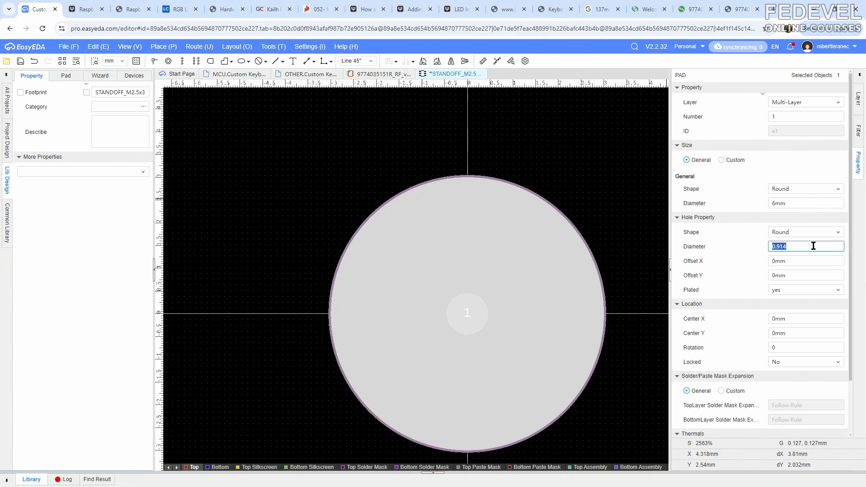
text(3.7)
key(Return)
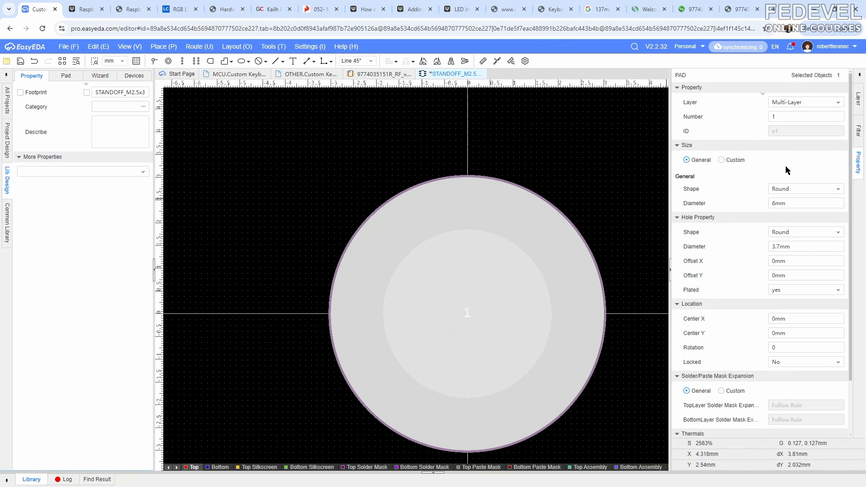
- Check the datasheet's land pattern for the hole type, keep the pad's Plated option at yes, and save the footprint
click(739, 11)
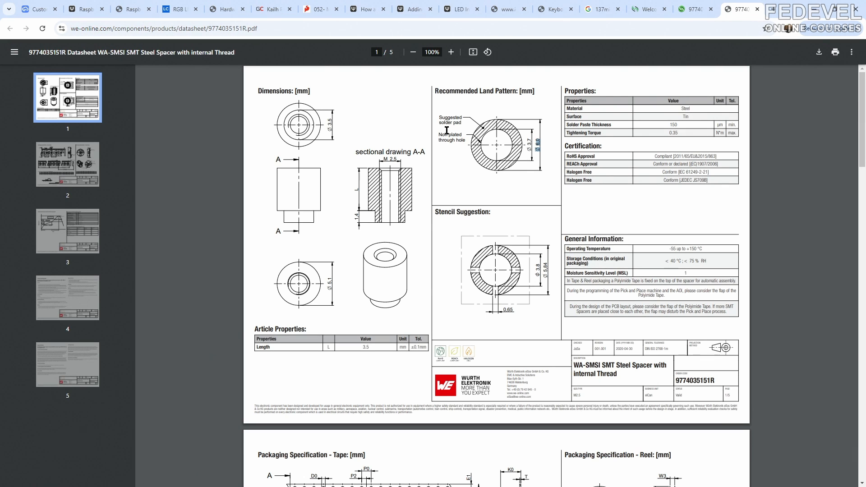
drag(439, 134, 468, 141)
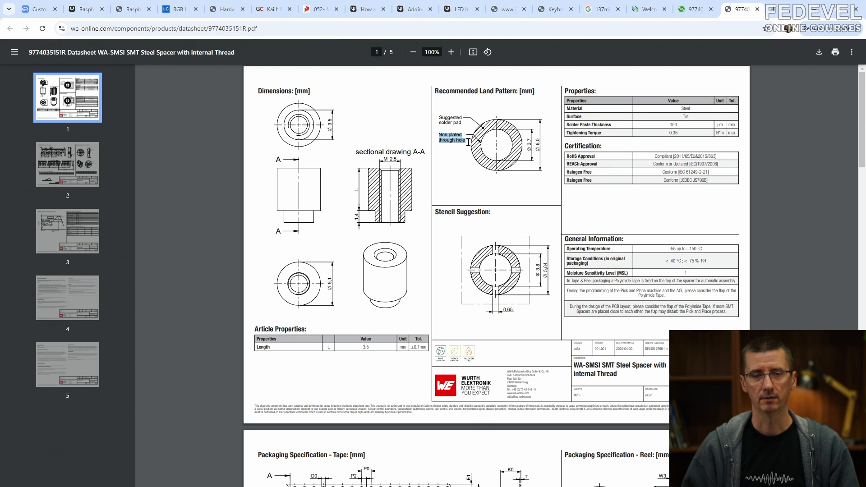
click(44, 12)
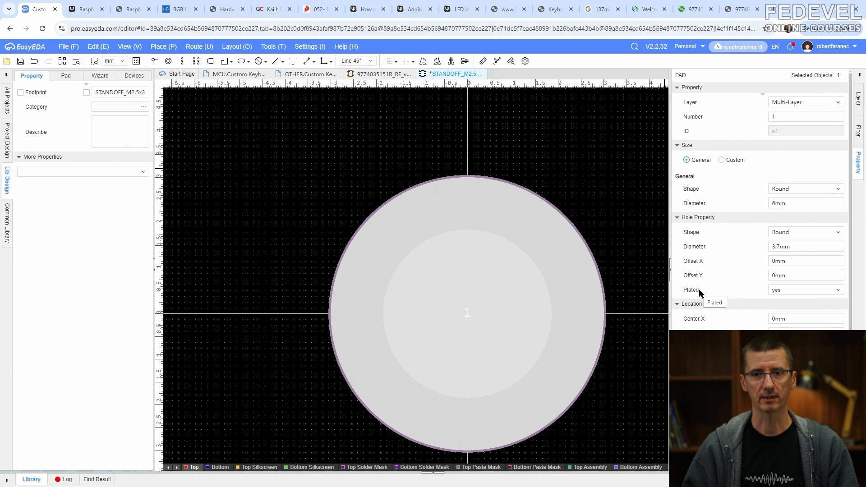
click(838, 290)
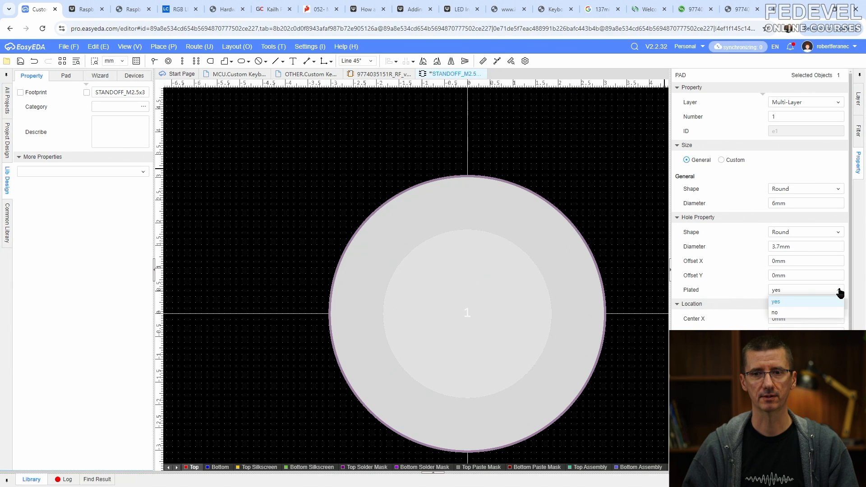
click(784, 302)
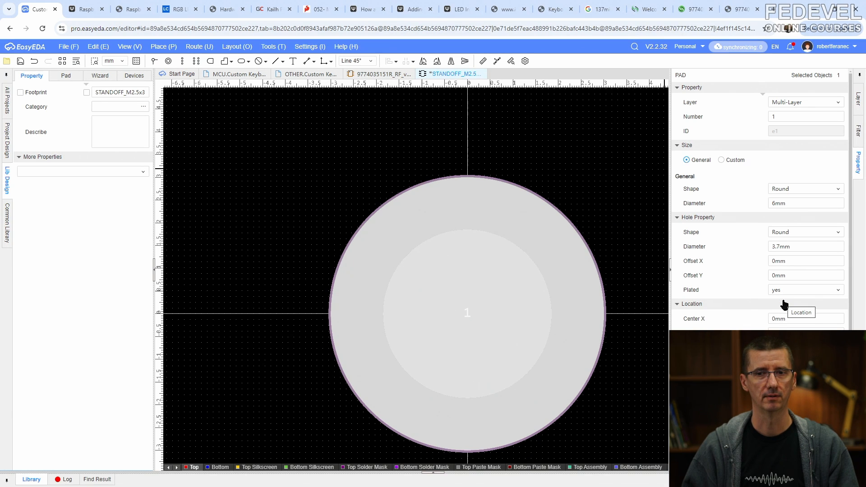
click(263, 167)
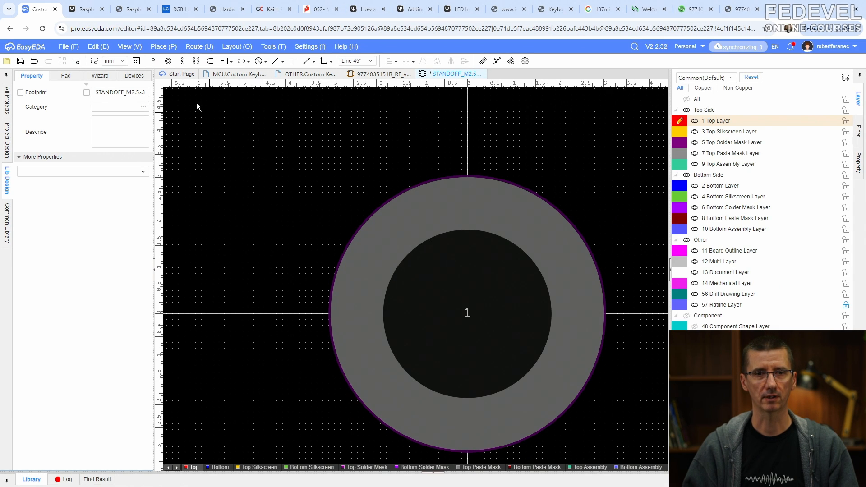
click(129, 47)
click(130, 84)
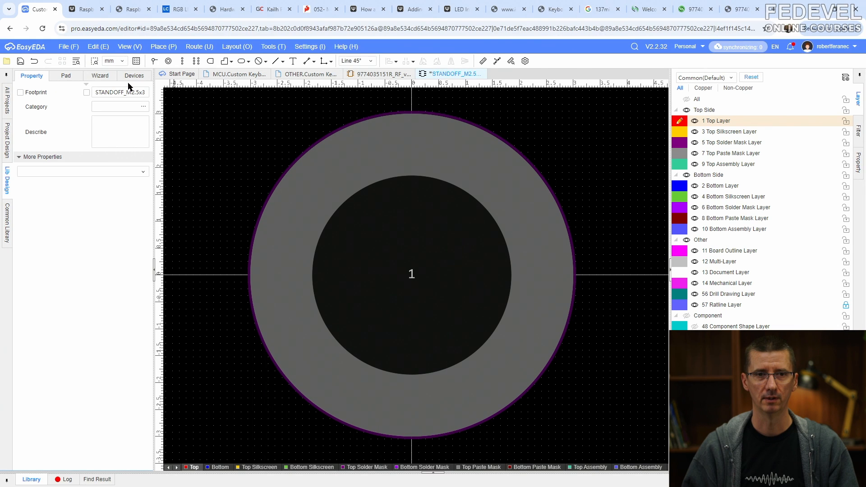
click(19, 63)
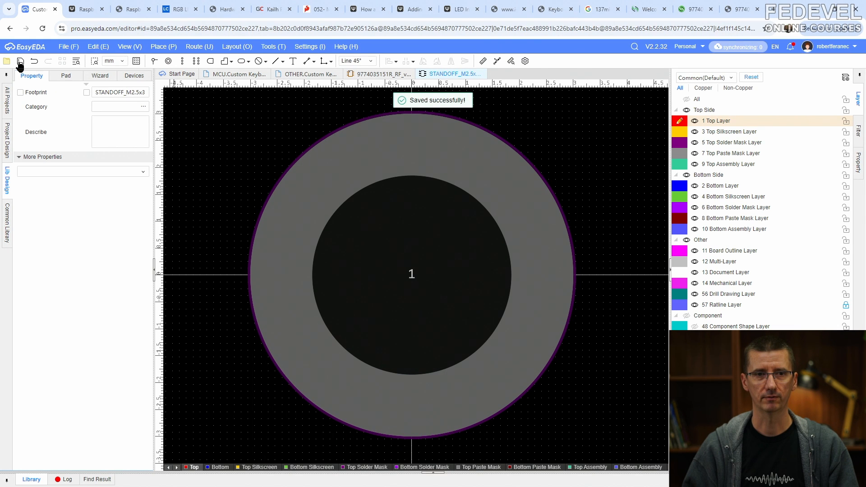
- Consult the datasheet's stencil suggestion, hide the Other layer group, and make the Top Paste Mask Layer active
click(740, 10)
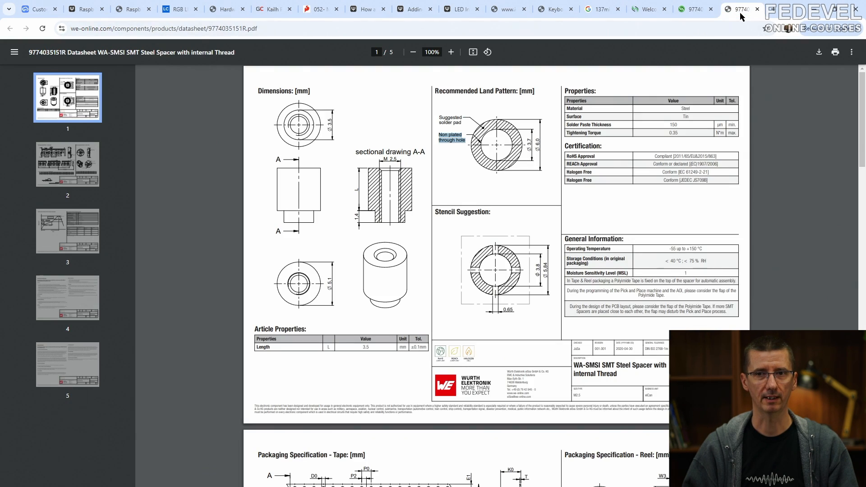
drag(436, 212, 494, 211)
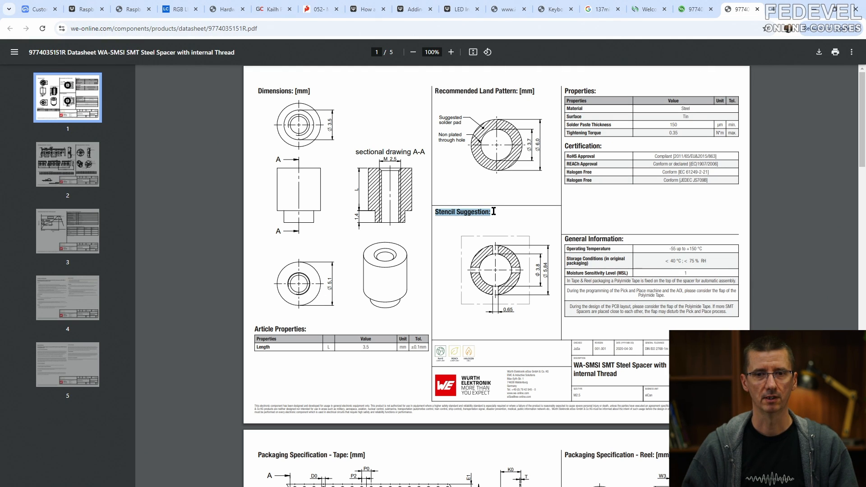
click(39, 9)
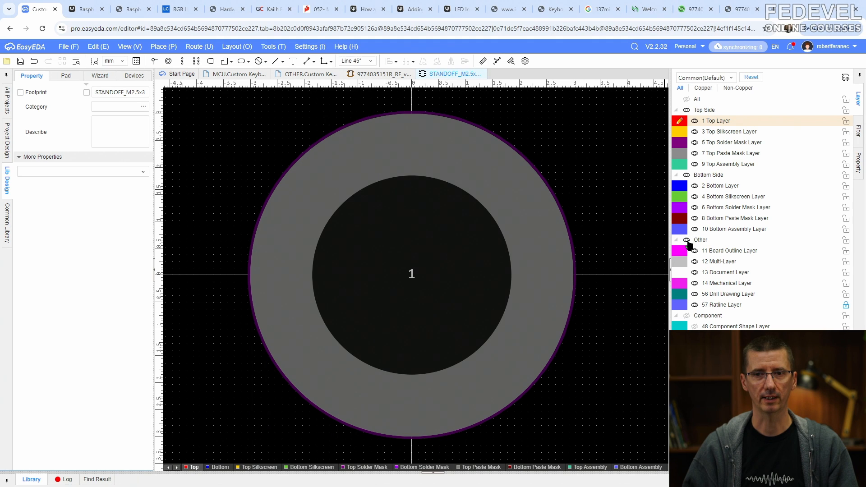
click(687, 240)
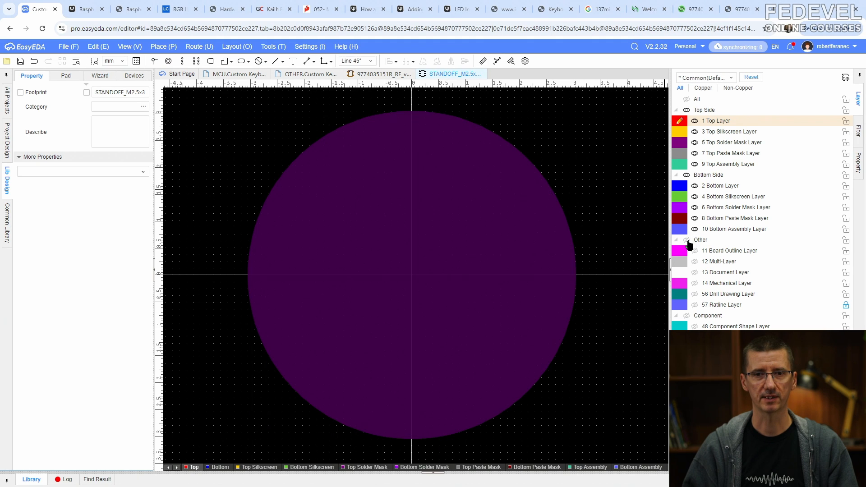
click(680, 154)
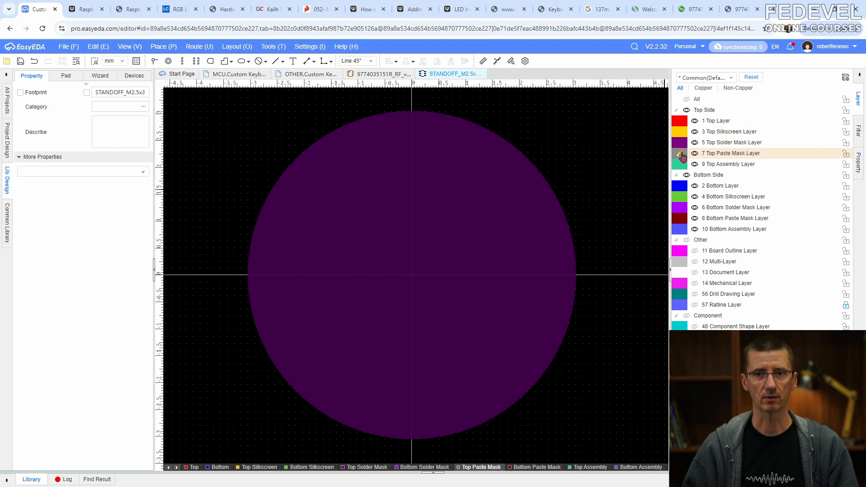
- Draw a center arc on the Top Paste Mask Layer around the origin, radius about 2.53 mm, spanning about 72° to 159°
click(165, 47)
mouse_move(180, 134)
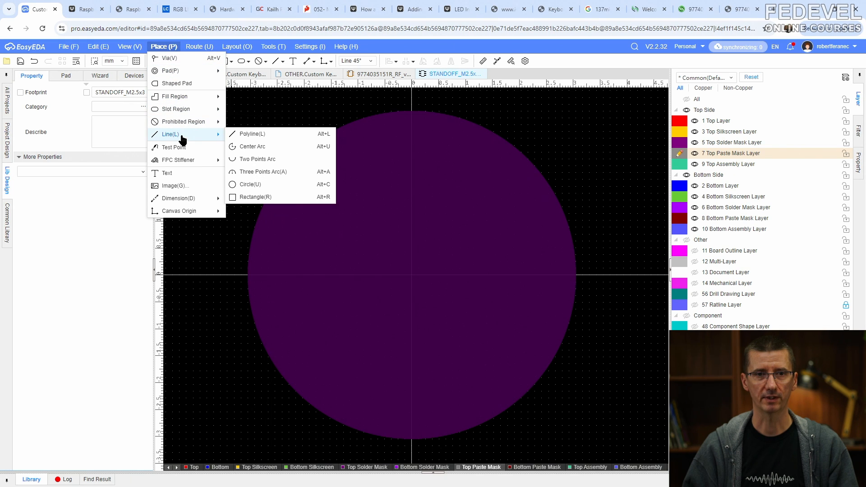
click(280, 147)
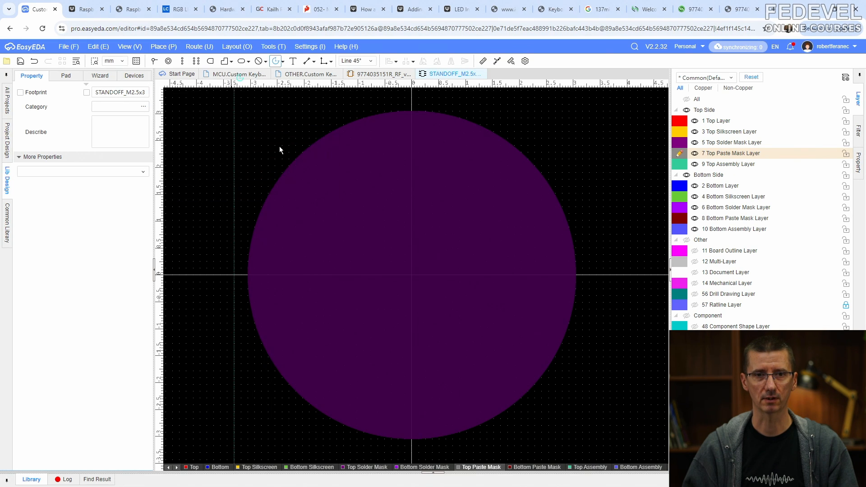
click(412, 276)
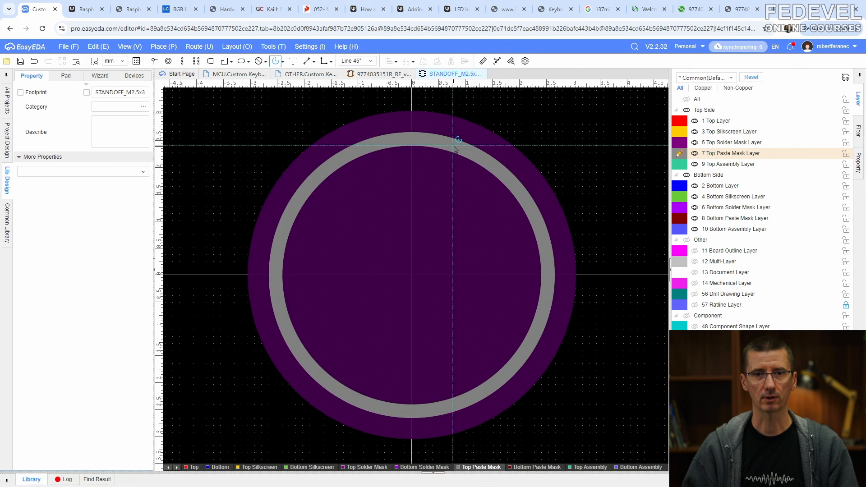
click(452, 149)
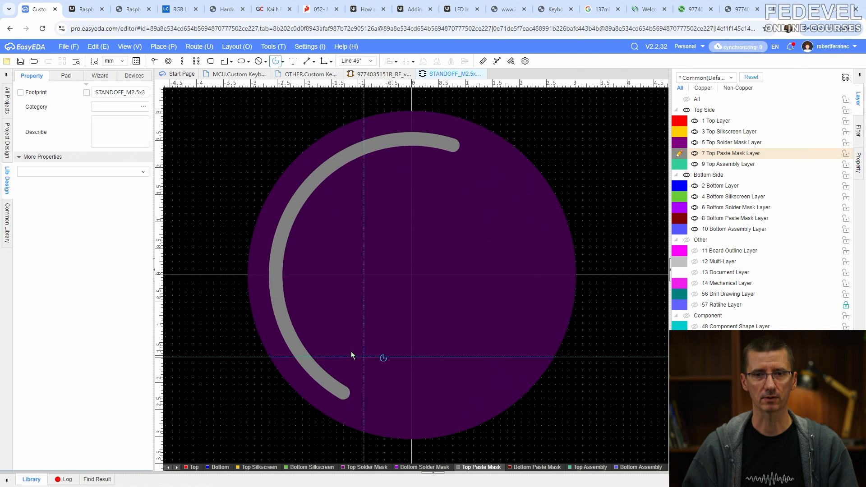
click(301, 234)
key(Escape)
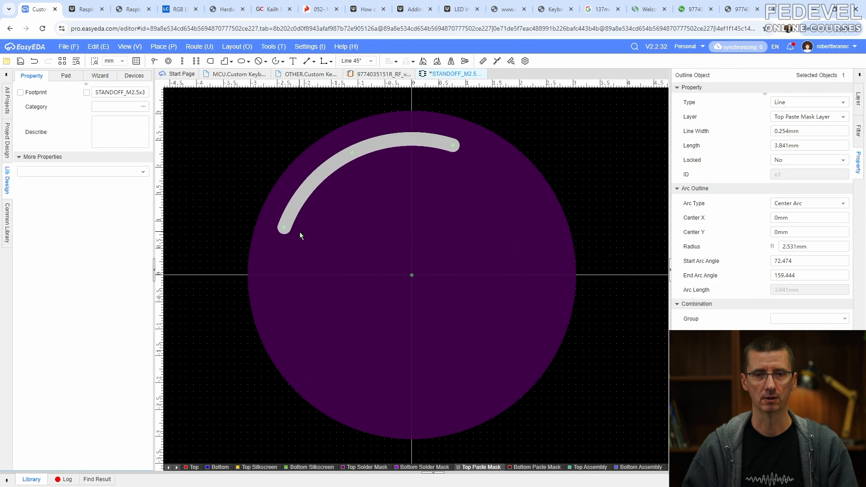
- Set the paste arc's line width to 1 mm and radius to 2.41 mm, based on the datasheet's stencil diameters
click(740, 10)
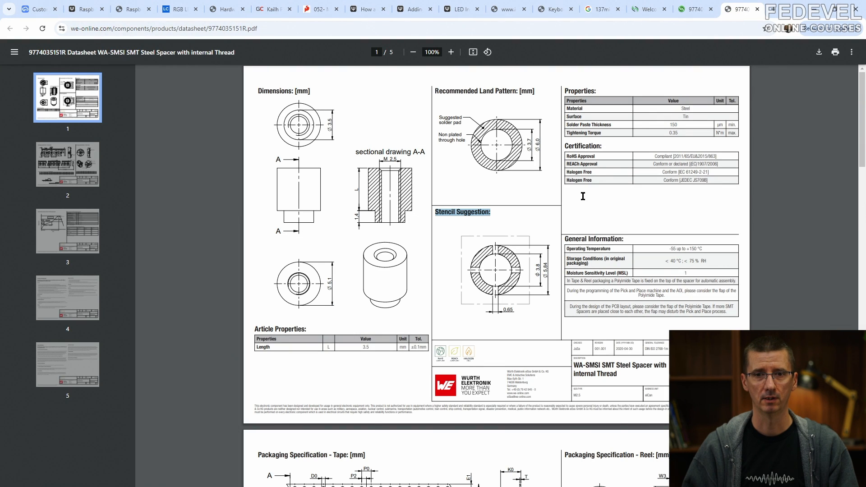
drag(547, 270, 535, 275)
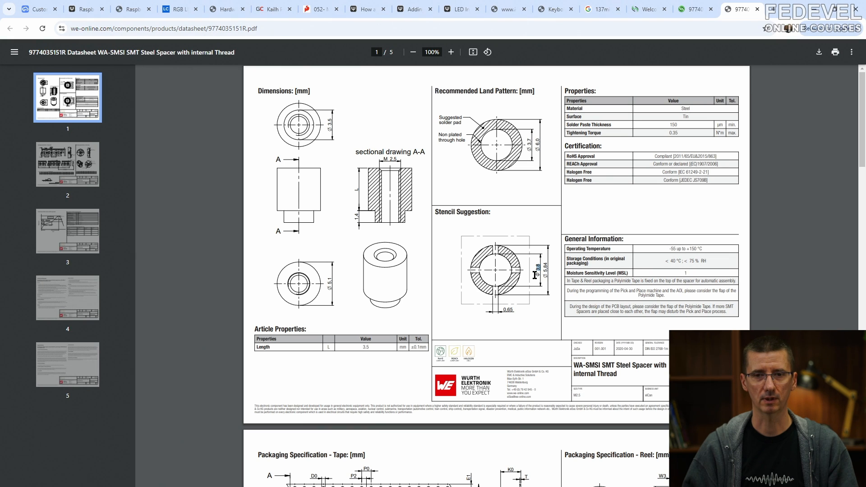
click(41, 10)
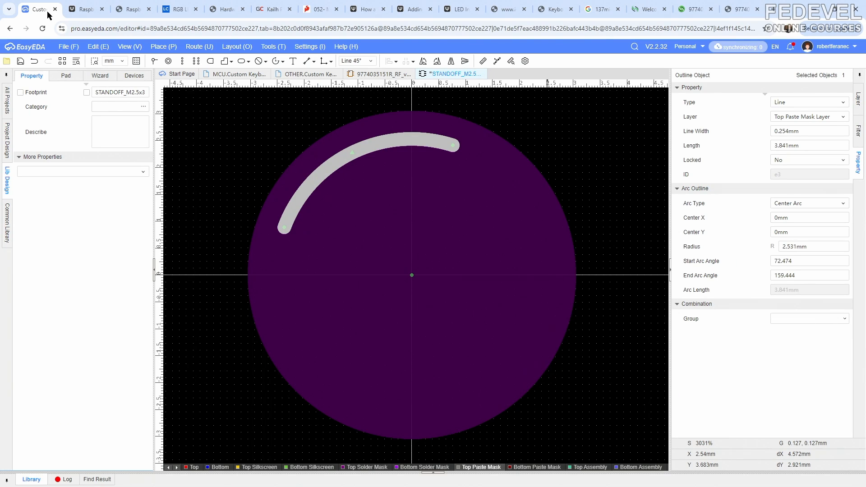
click(827, 131)
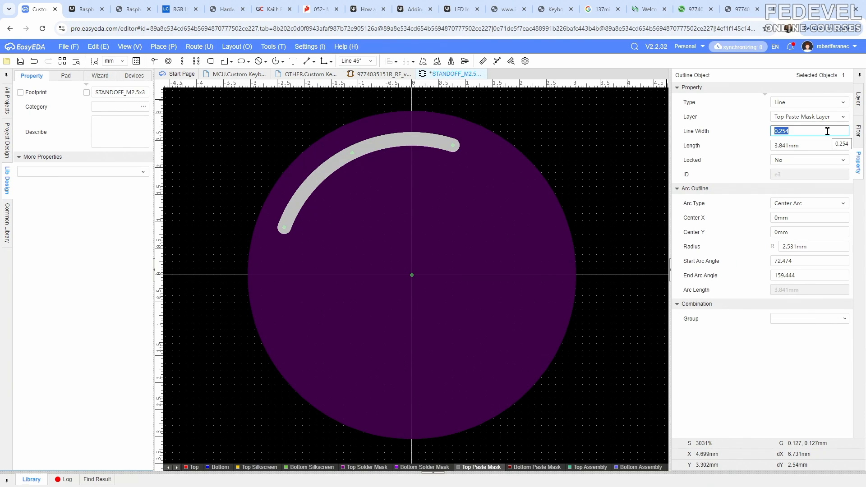
text(1)
key(Return)
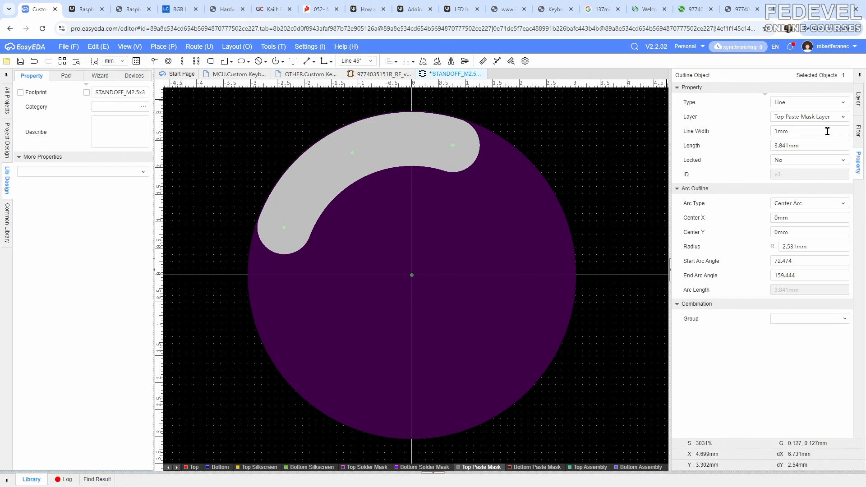
click(821, 247)
text(2.41)
key(Return)
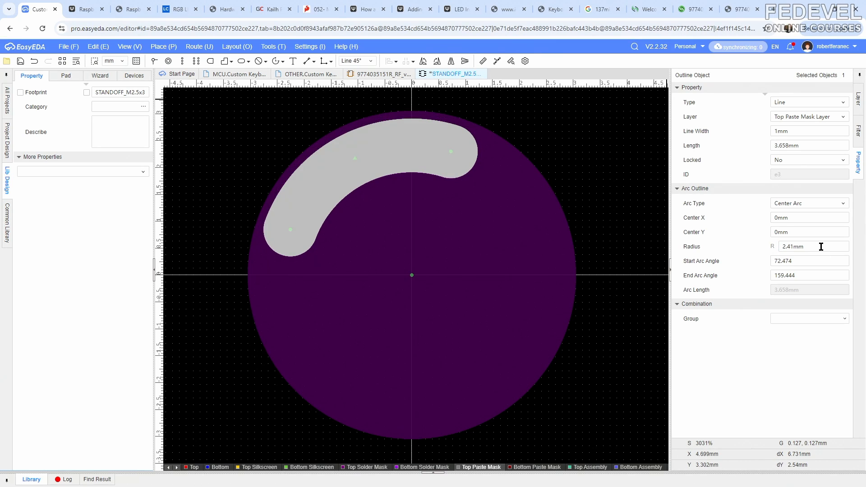
- Set the paste arc's start angle to 20 and its end angle to 70
click(818, 261)
text(20)
key(Return)
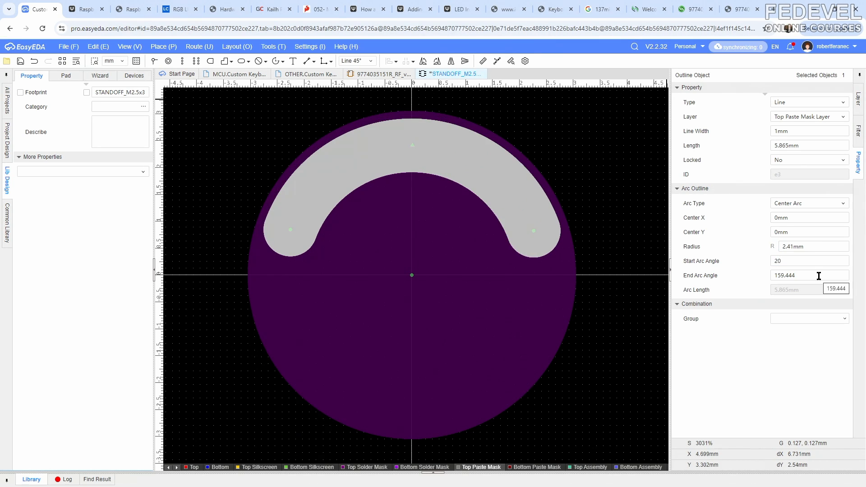
click(818, 275)
text(7)
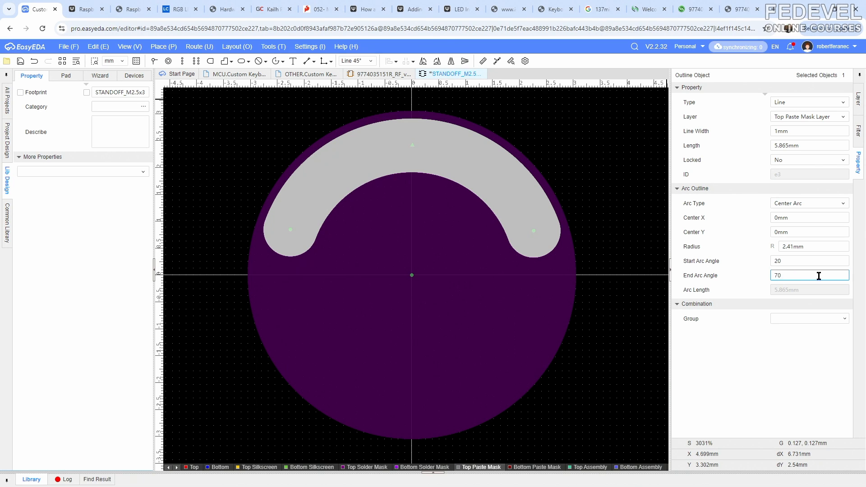
text(0)
key(Return)
- Copy the paste arc with the origin as reference point and paste it at the origin rotated 90° into the upper-left quadrant
right_click(531, 201)
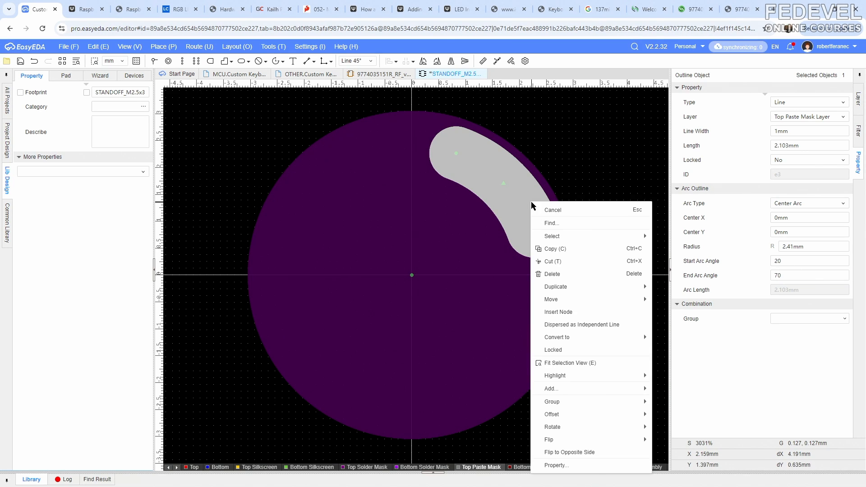
click(549, 250)
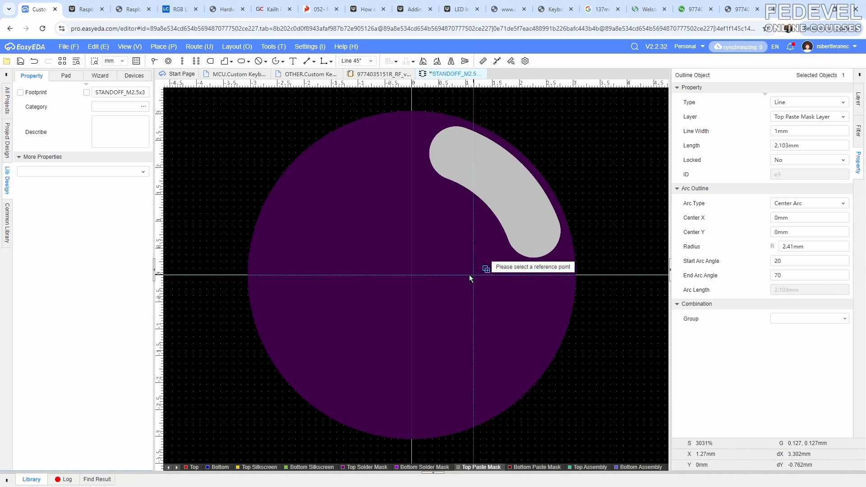
click(413, 275)
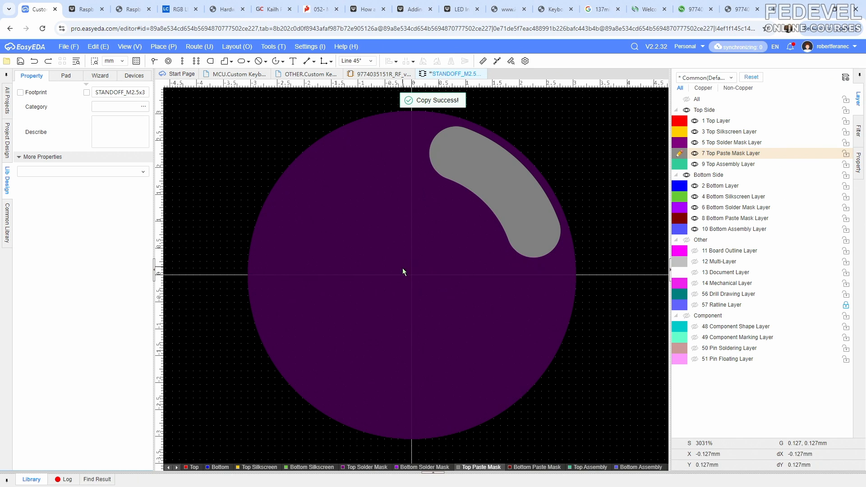
scroll(424, 276, down, 3)
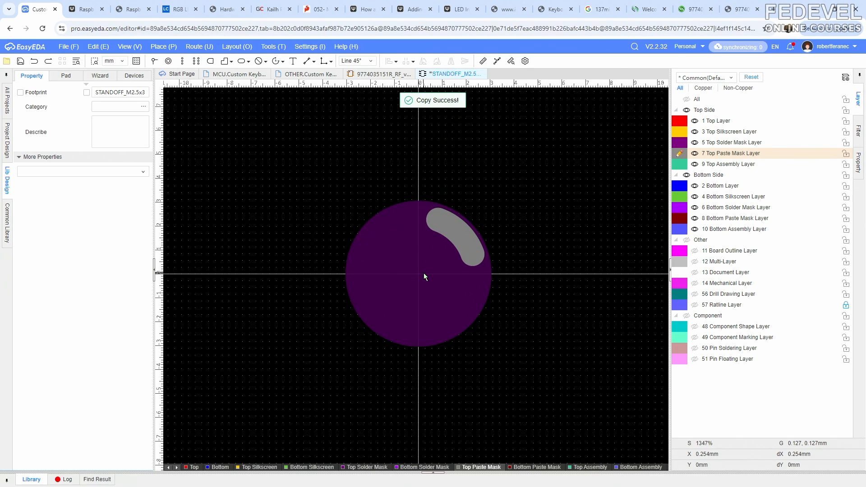
right_click(510, 176)
click(520, 184)
key(space)
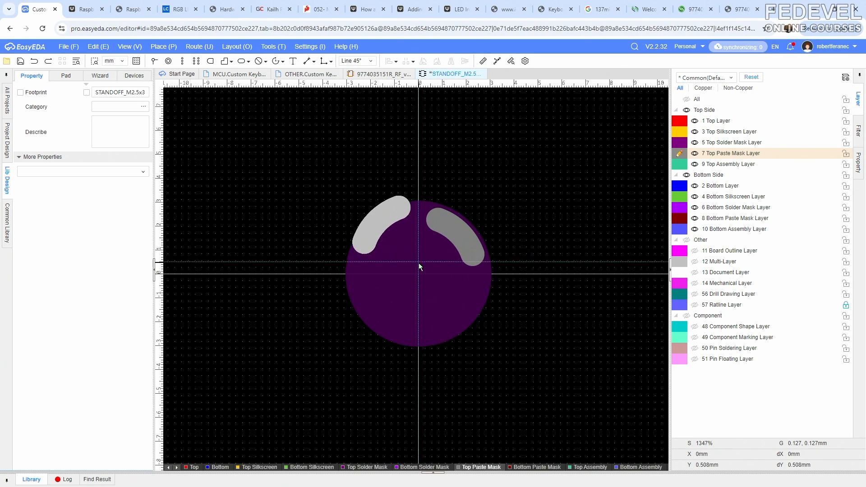
click(419, 273)
- Paste another copy of the paste arc at the origin, rotated 180° into the lower-left quadrant
click(531, 171)
right_click(531, 169)
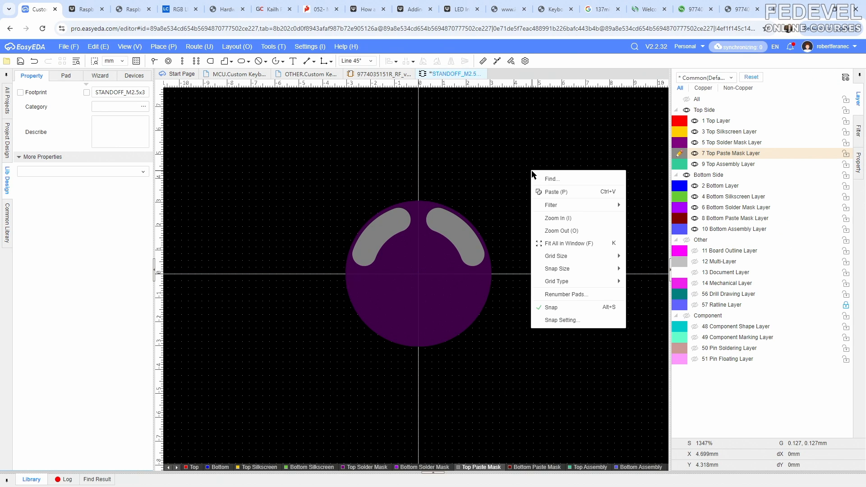
click(550, 195)
key(space)
key(space)
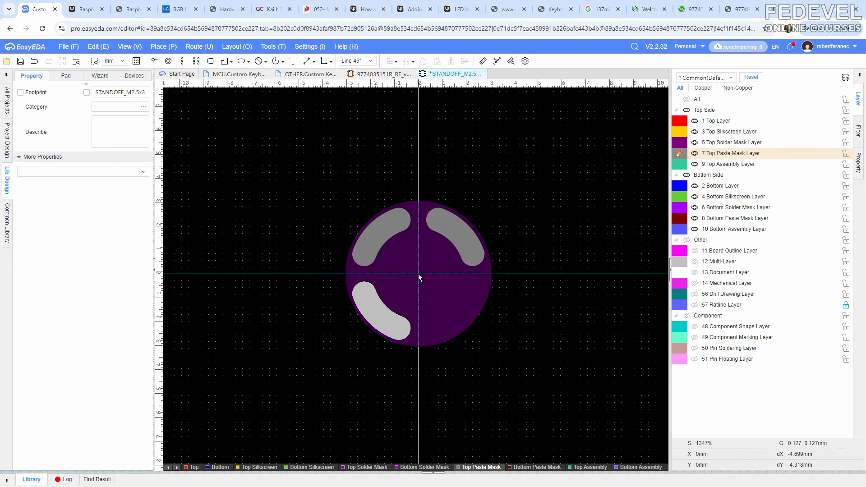
click(418, 273)
- Paste a copy of the paste arc at the origin, rotated into the lower-right quadrant, and compare the ring with the datasheet's stencil suggestion
click(528, 192)
right_click(529, 192)
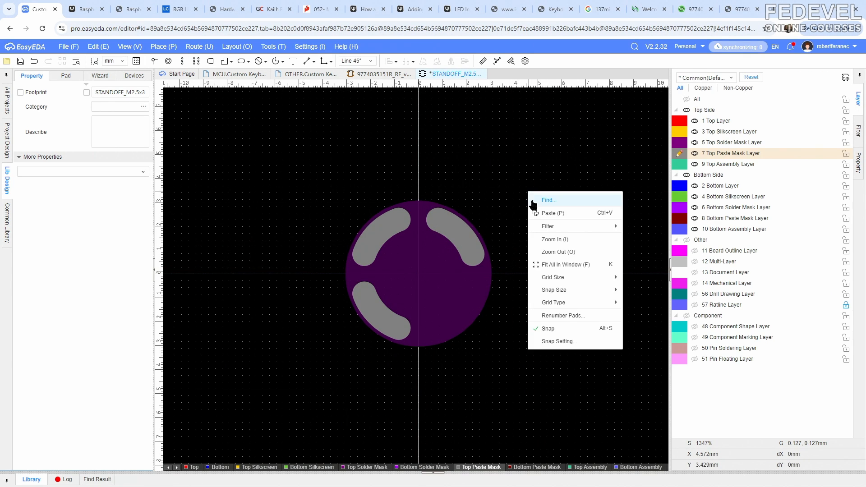
click(541, 200)
key(space)
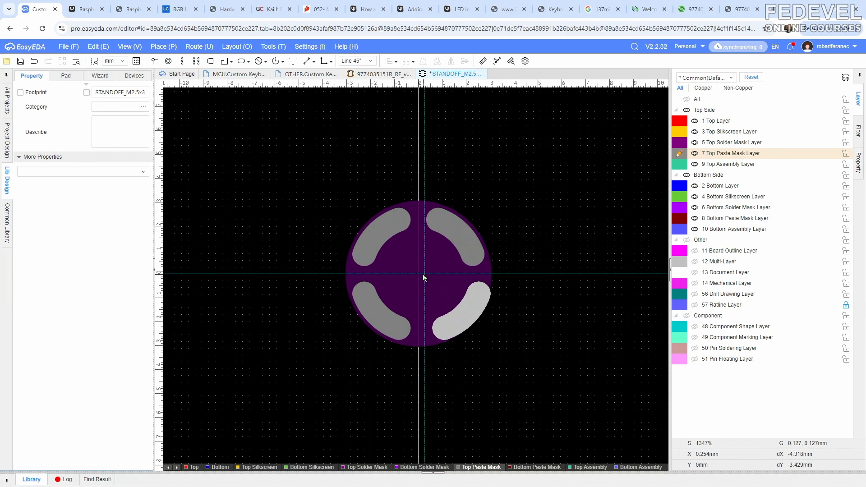
click(419, 273)
click(474, 186)
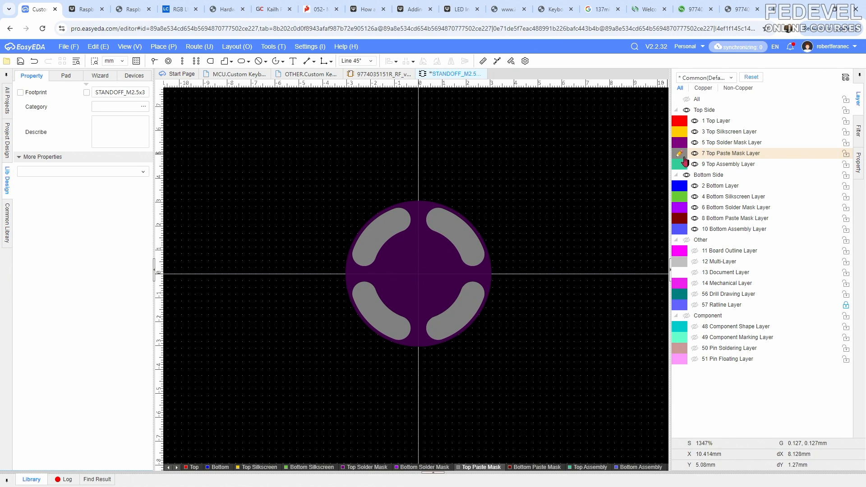
click(739, 9)
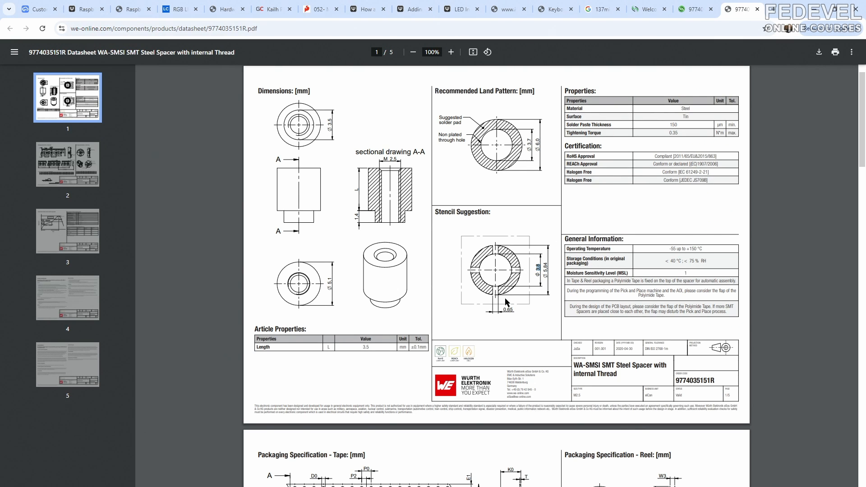
click(45, 10)
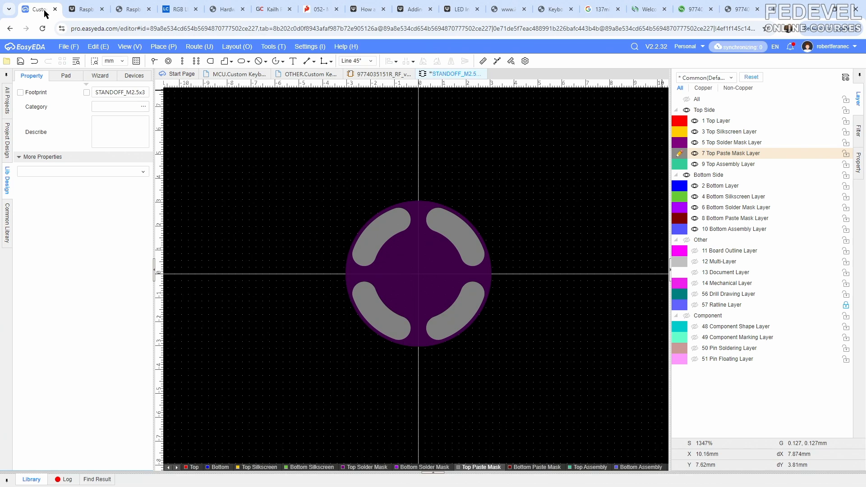
- Make the Top Layer active, show all layers of the Other group, and save the footprint
click(678, 120)
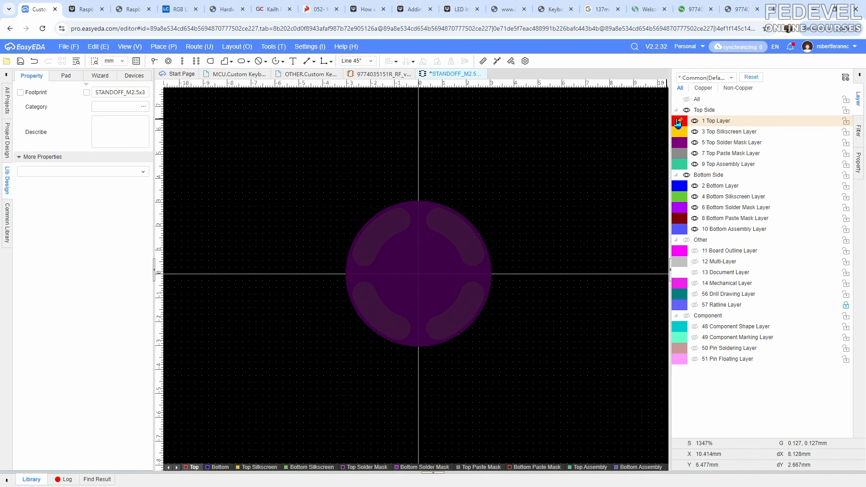
click(686, 240)
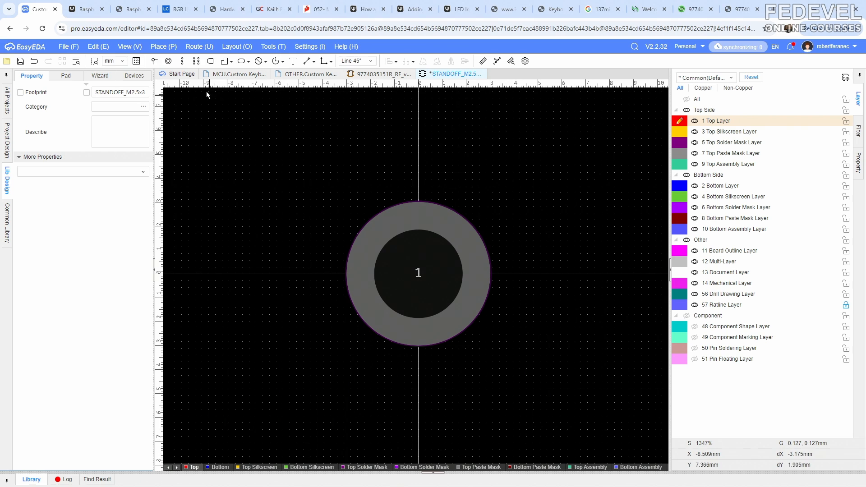
click(130, 47)
click(134, 84)
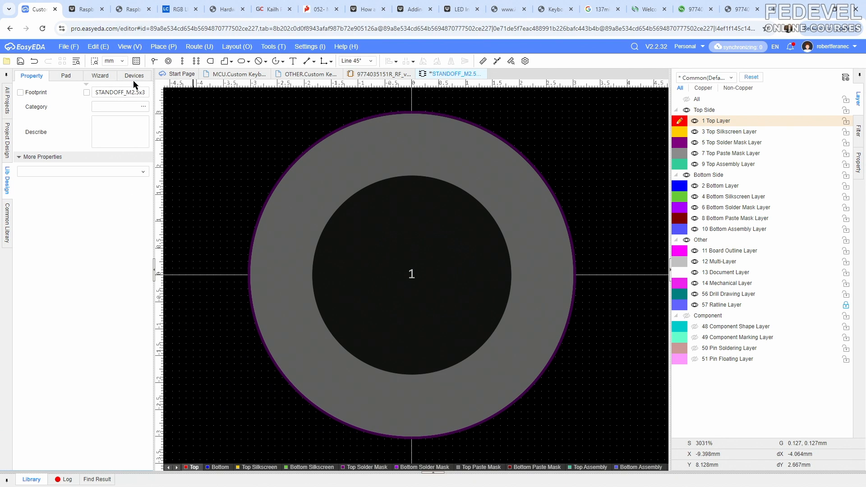
click(21, 61)
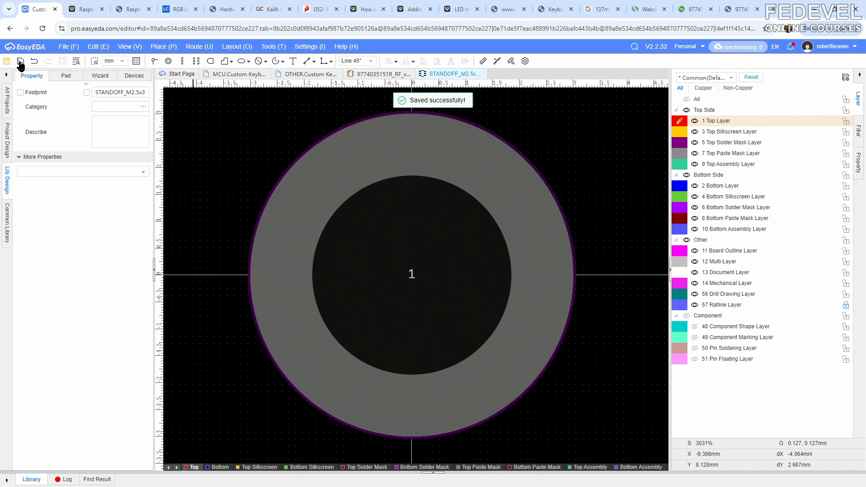
click(373, 74)
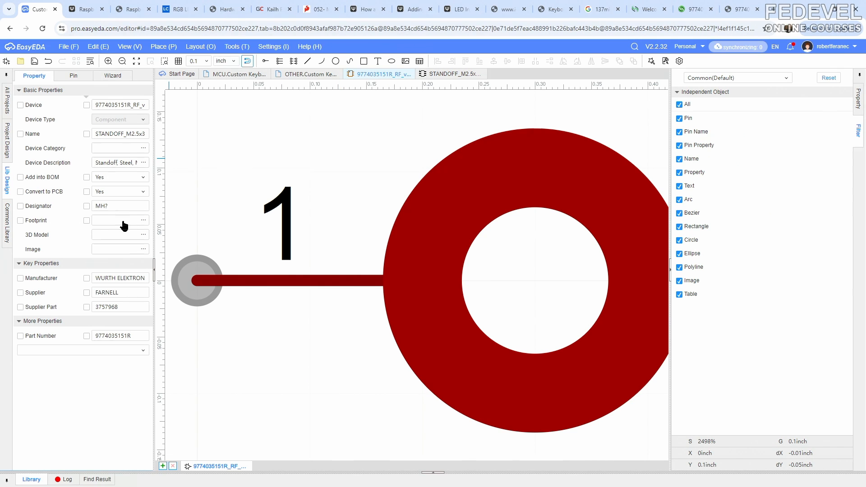
click(143, 221)
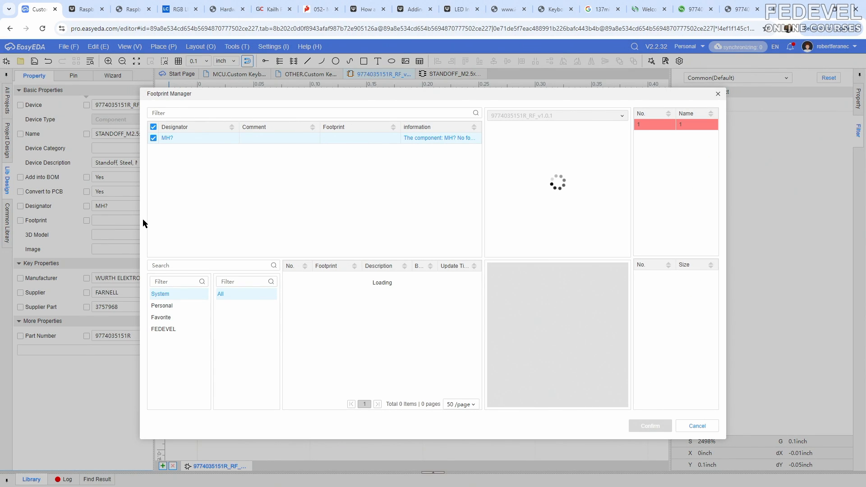
click(168, 307)
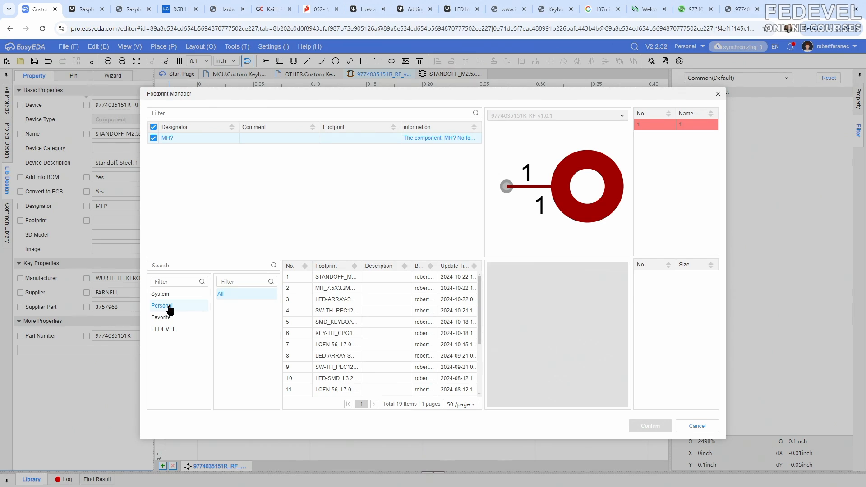
drag(362, 266, 421, 268)
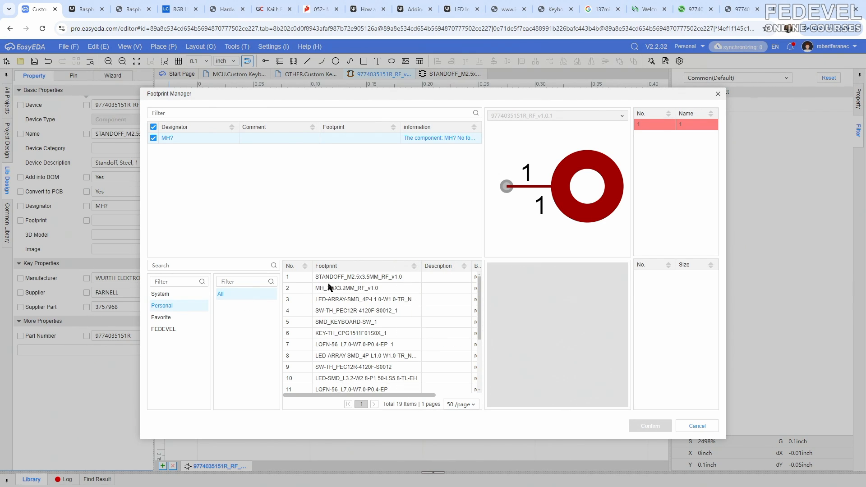
click(392, 279)
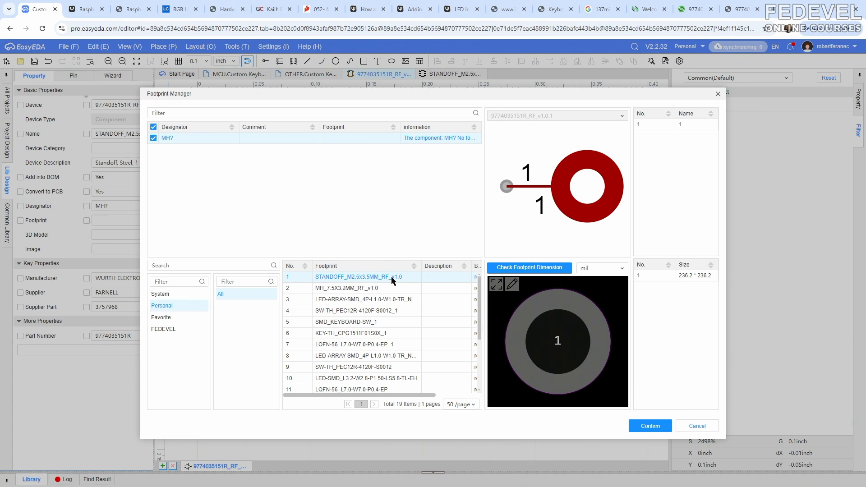
click(642, 423)
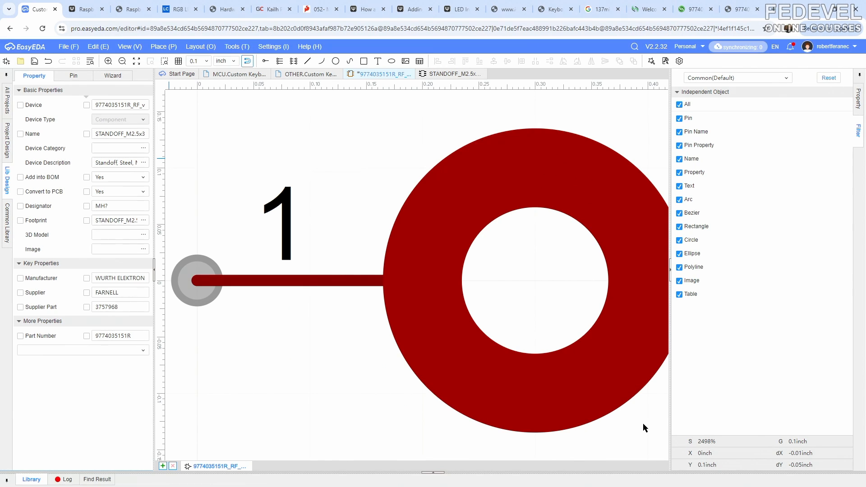
click(34, 62)
- Download the standoff's STEP model through Ultra Librarian on the Farnell product page
click(691, 10)
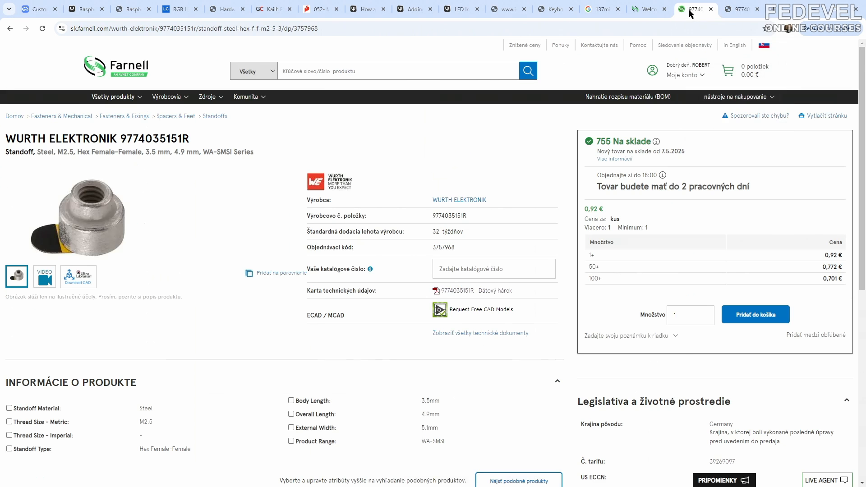
click(81, 281)
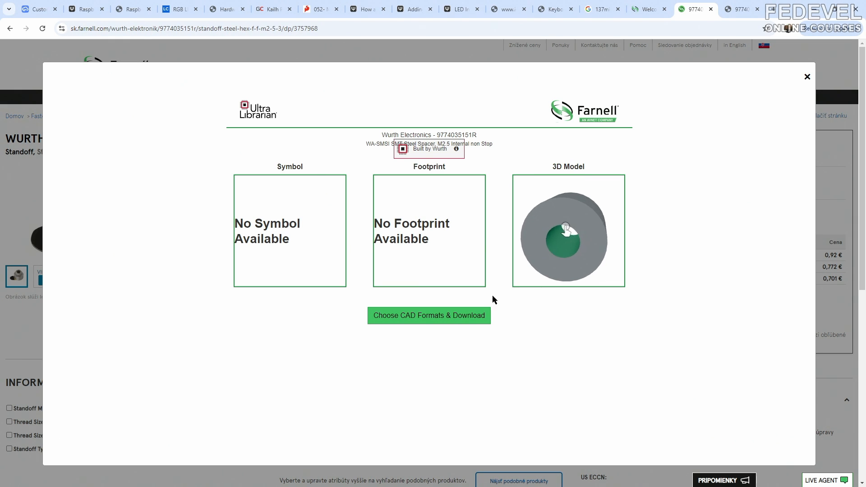
click(460, 315)
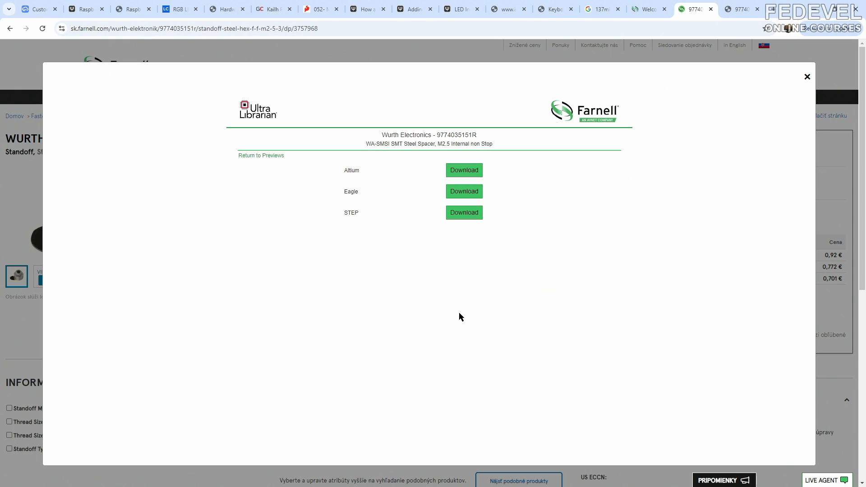
click(465, 216)
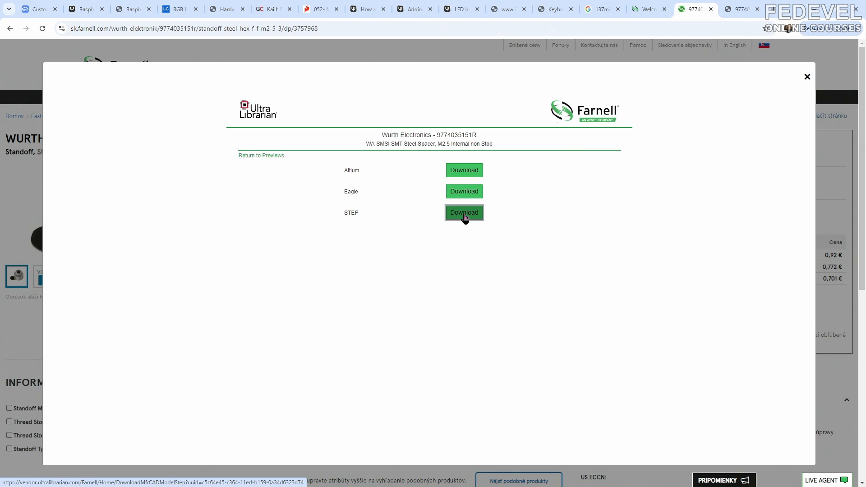
click(807, 77)
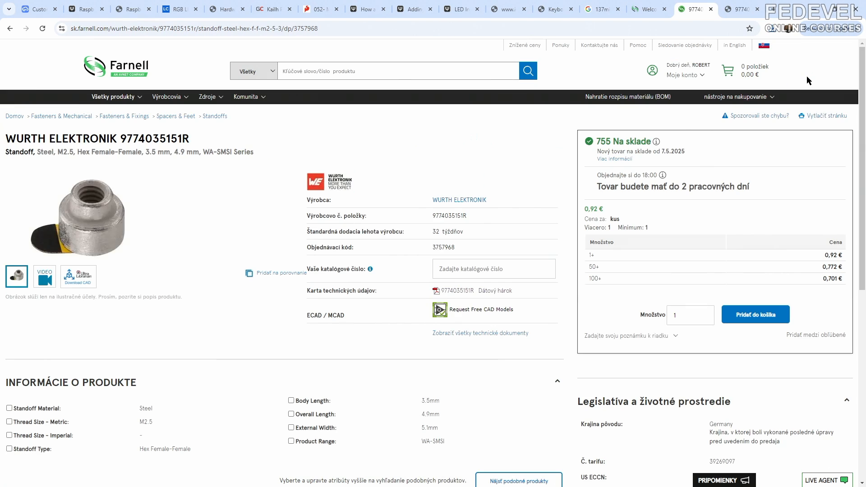
key(alt+Tab)
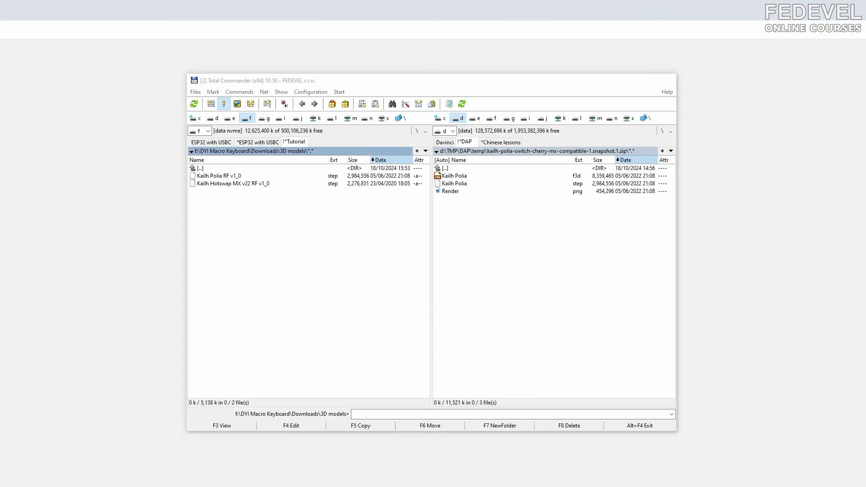
double_click(512, 169)
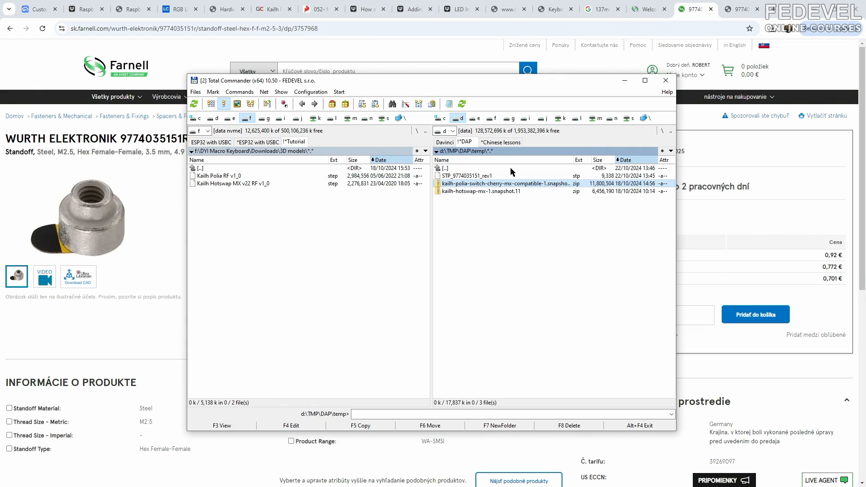
click(484, 176)
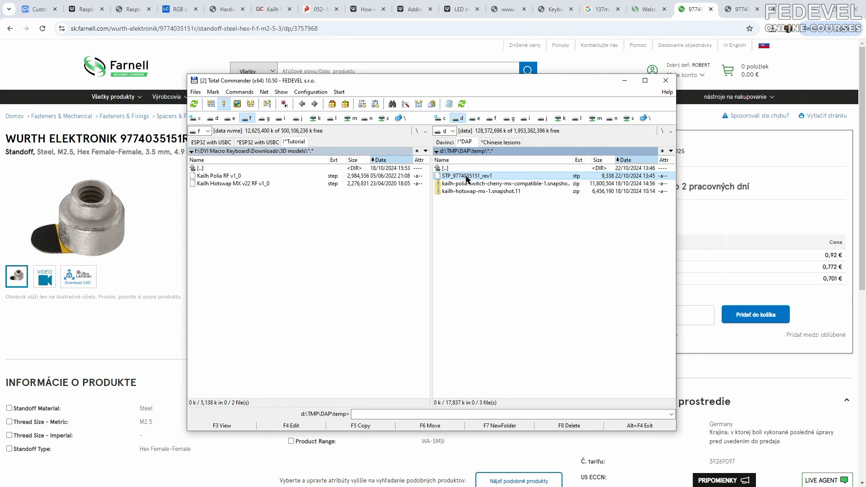
drag(467, 179, 270, 204)
click(326, 287)
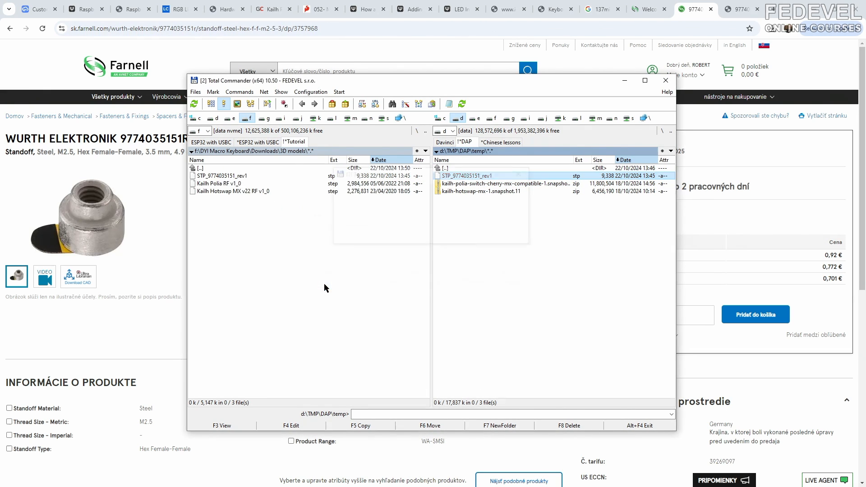
click(253, 176)
click(255, 176)
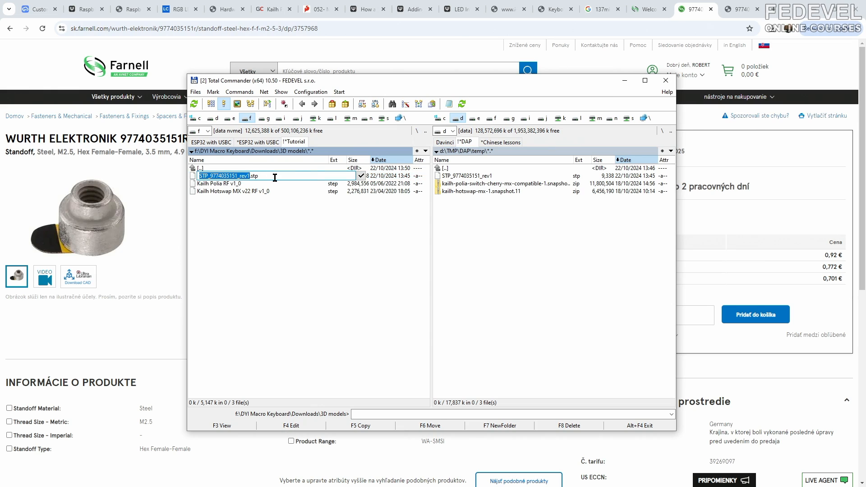
click(275, 178)
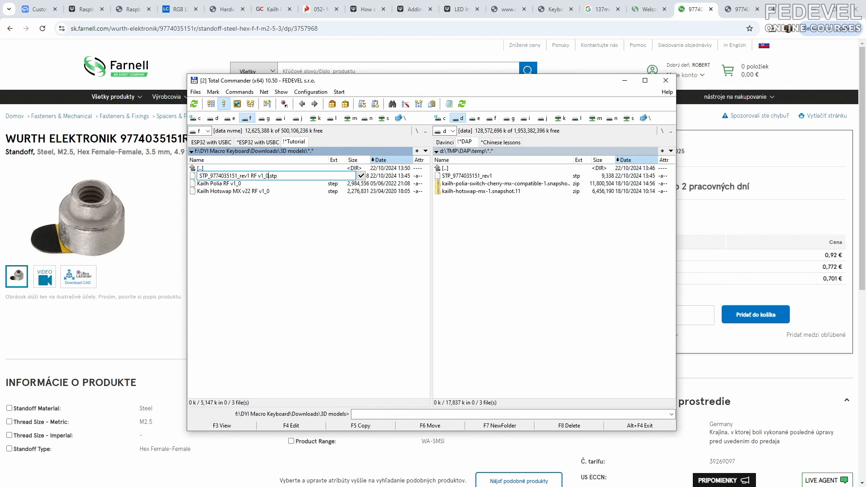
key(Return)
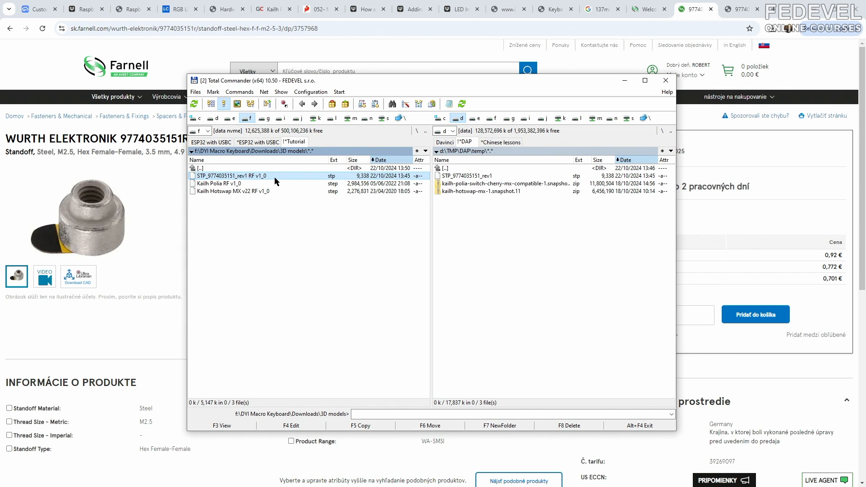
- Switch back to EasyEDA, start a new 3D model, and browse for its 3D file
click(43, 10)
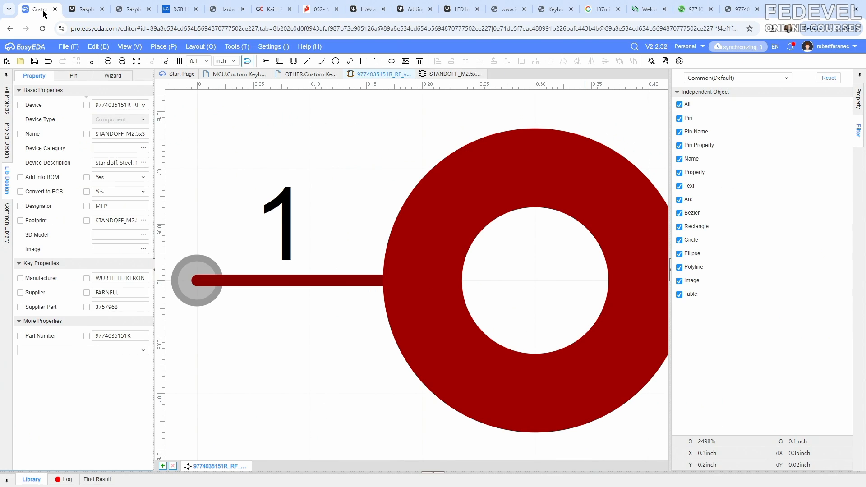
click(64, 46)
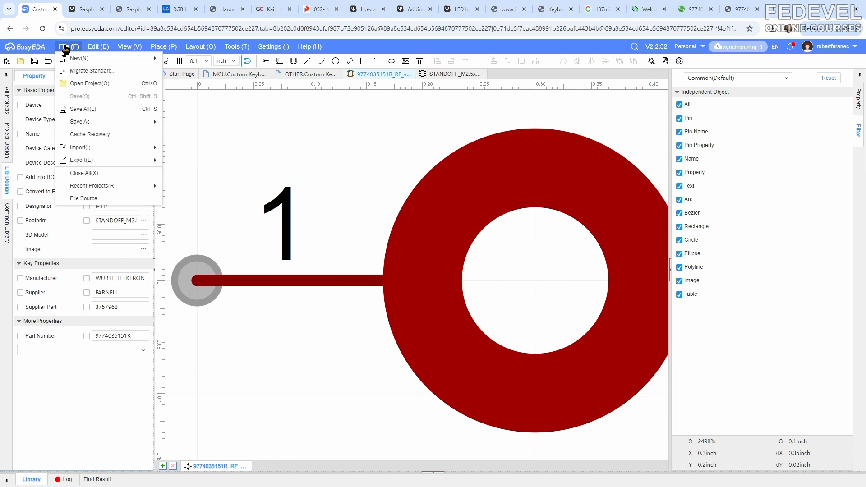
mouse_move(85, 58)
click(215, 95)
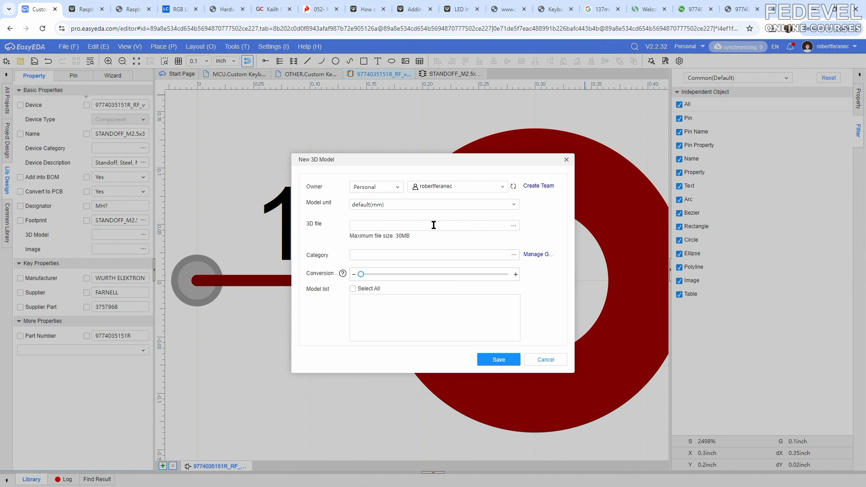
click(513, 227)
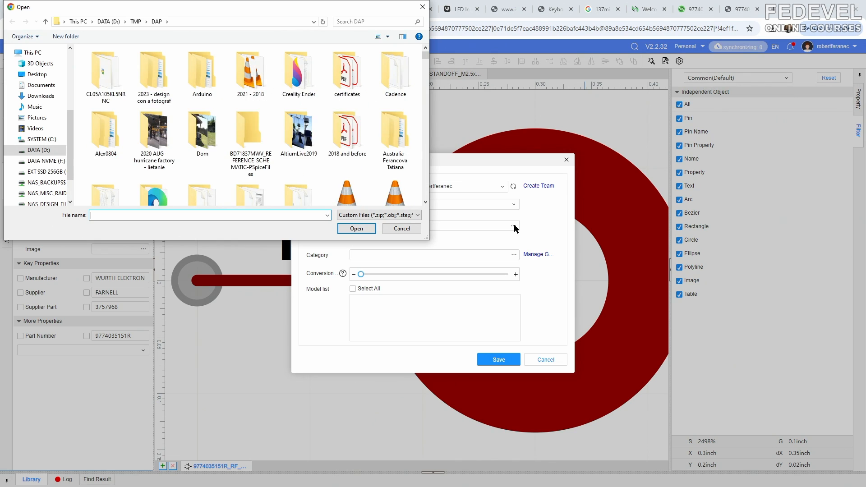
- Copy the f:\DYI Macro Keyboard\Downloads\3D models path from Total Commander and open that folder in EasyEDA's file dialog
key(alt+Tab)
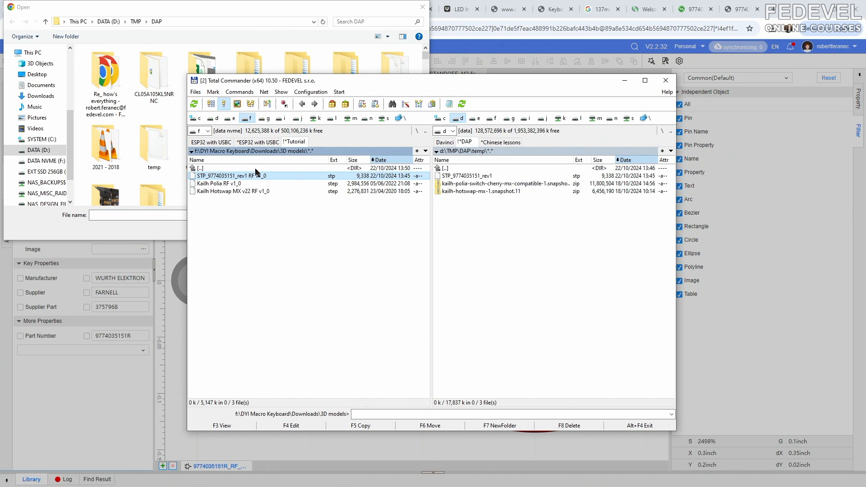
click(329, 151)
right_click(329, 151)
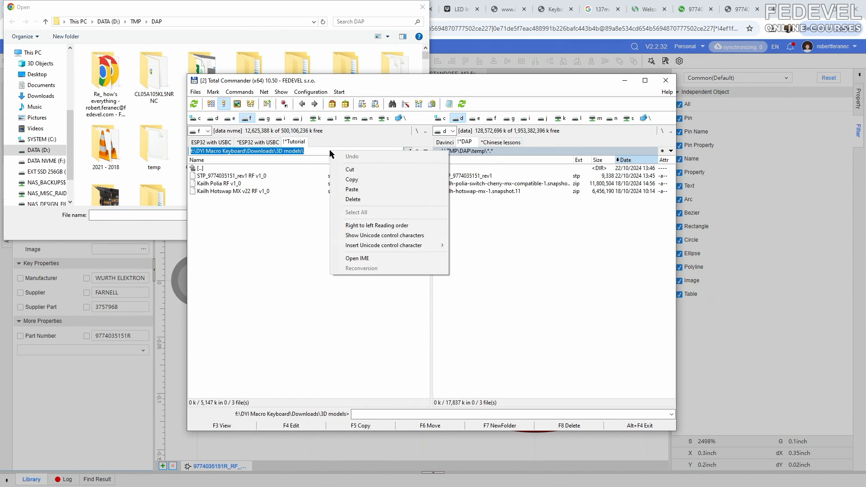
click(338, 176)
click(172, 215)
right_click(172, 215)
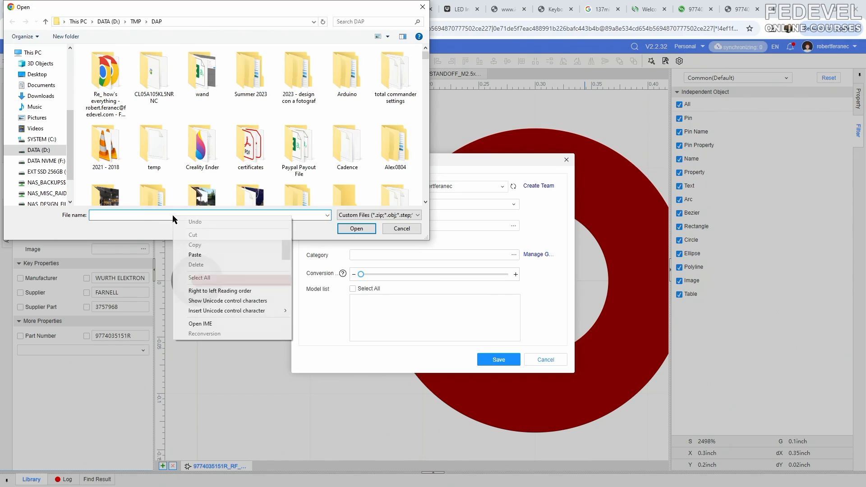
click(199, 255)
key(Return)
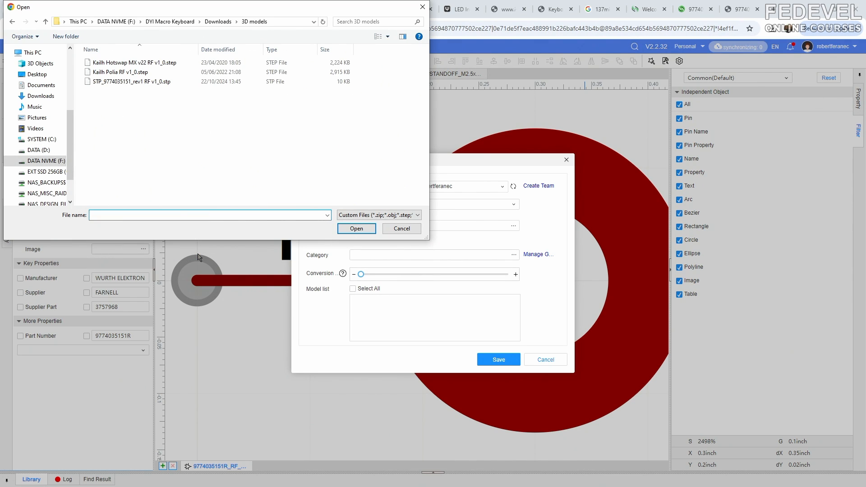
click(140, 82)
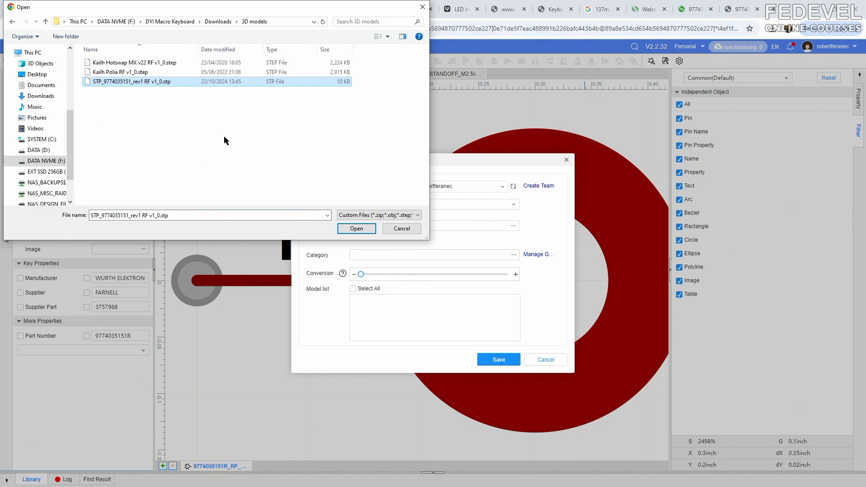
click(357, 228)
click(493, 359)
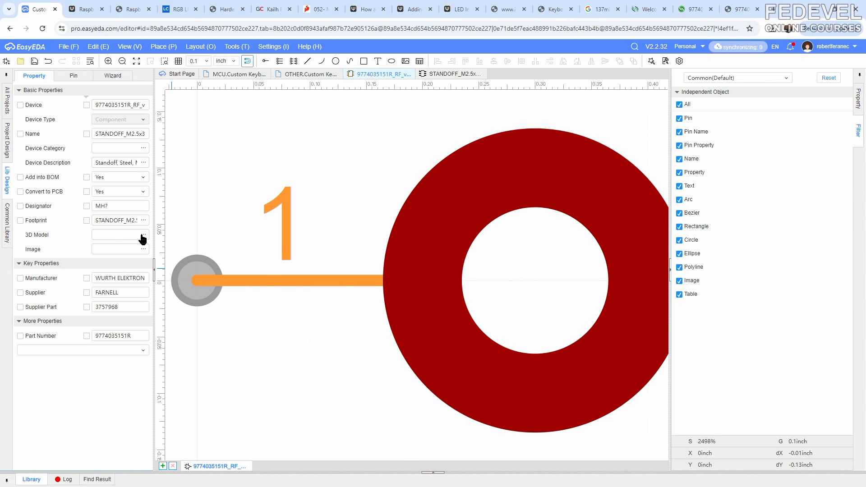
click(142, 237)
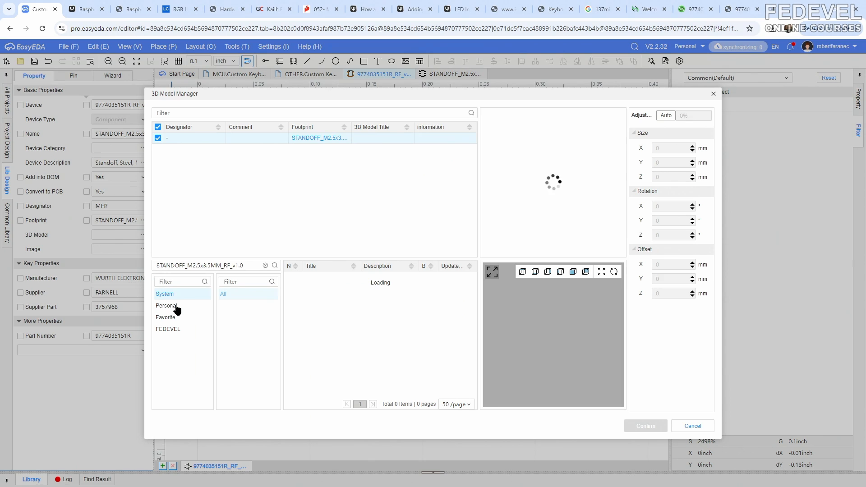
click(177, 306)
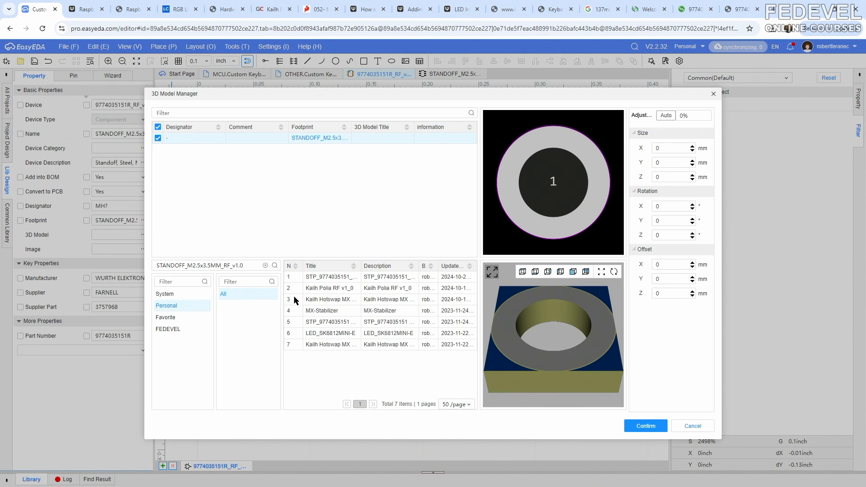
drag(361, 266, 435, 266)
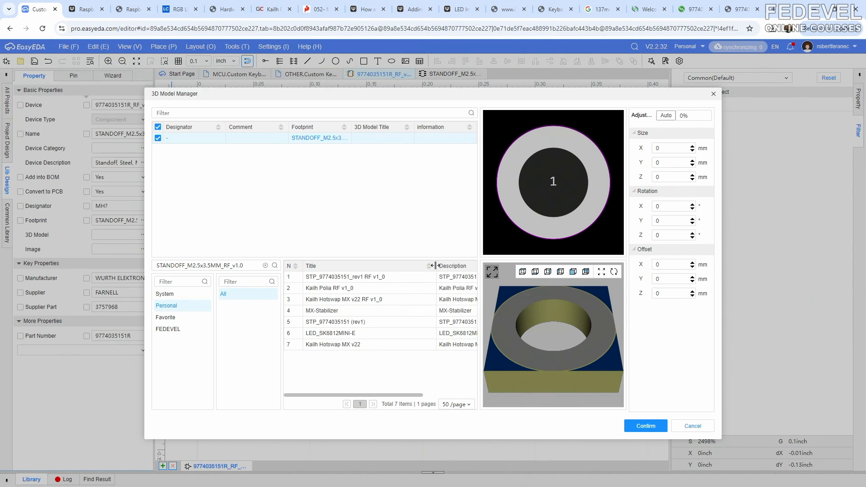
click(391, 276)
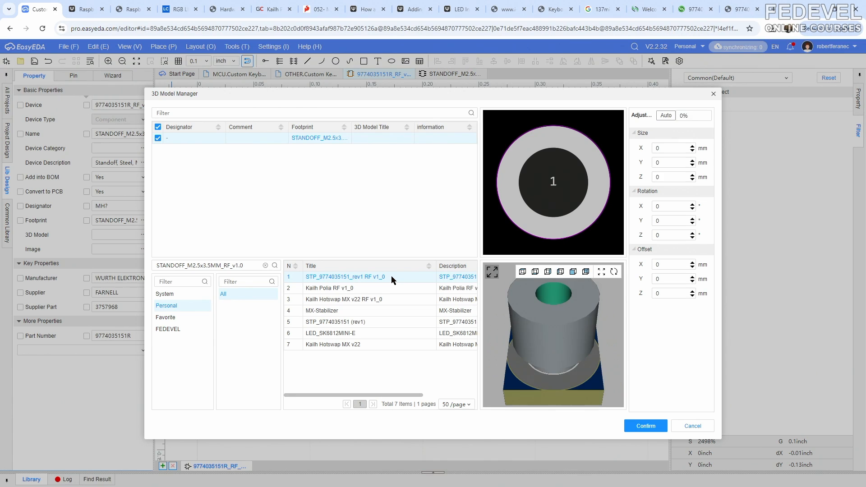
- Check the standoff's lower collar height in the datasheet, then set the 3D model's Z offset to -1.4 mm and confirm the assignment
drag(520, 371, 533, 365)
click(740, 10)
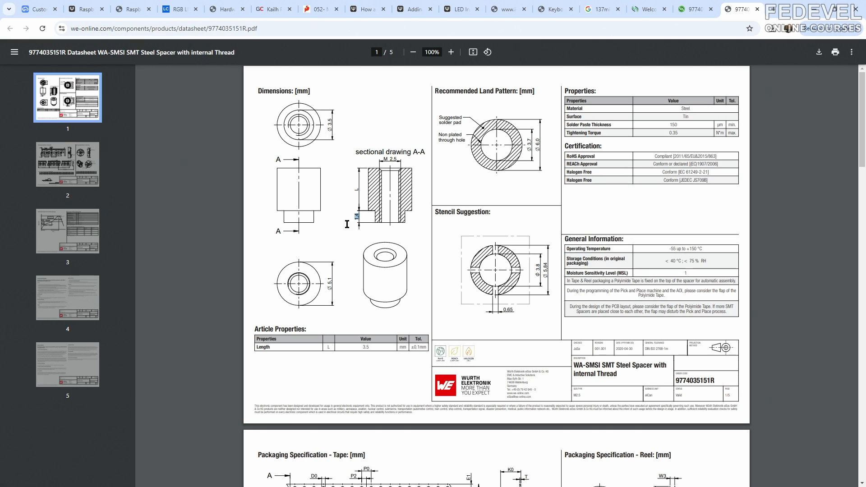
click(40, 10)
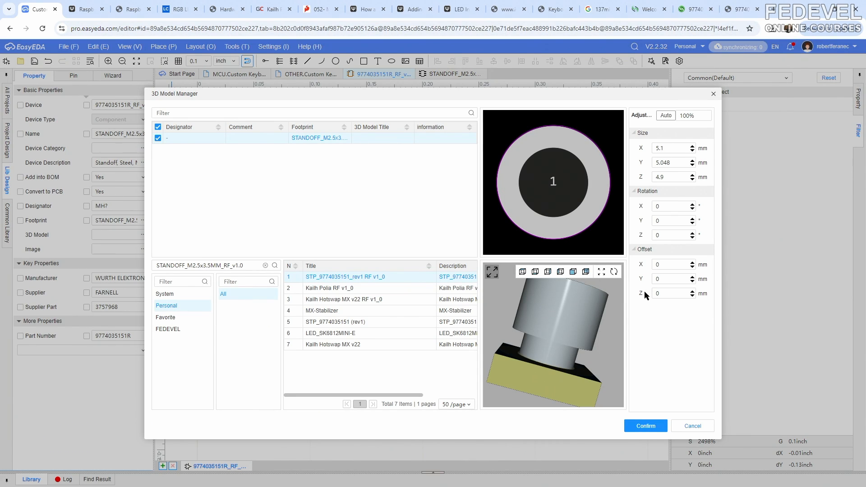
click(678, 294)
key(Return)
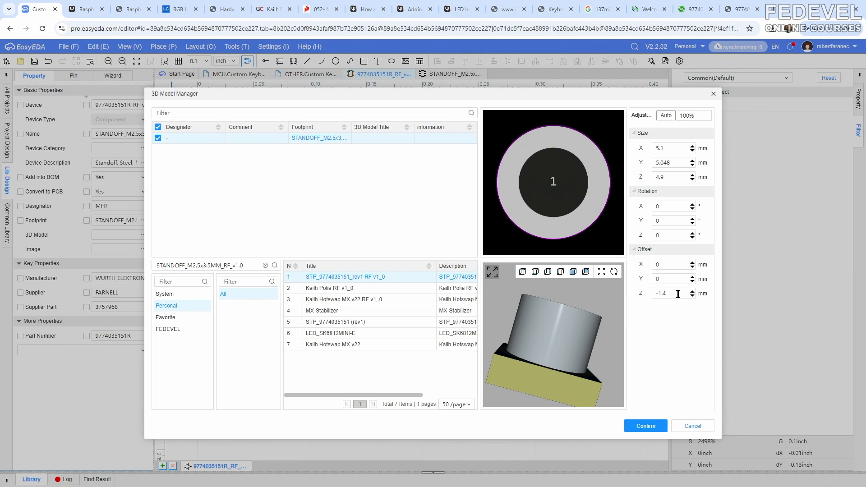
drag(556, 376, 550, 397)
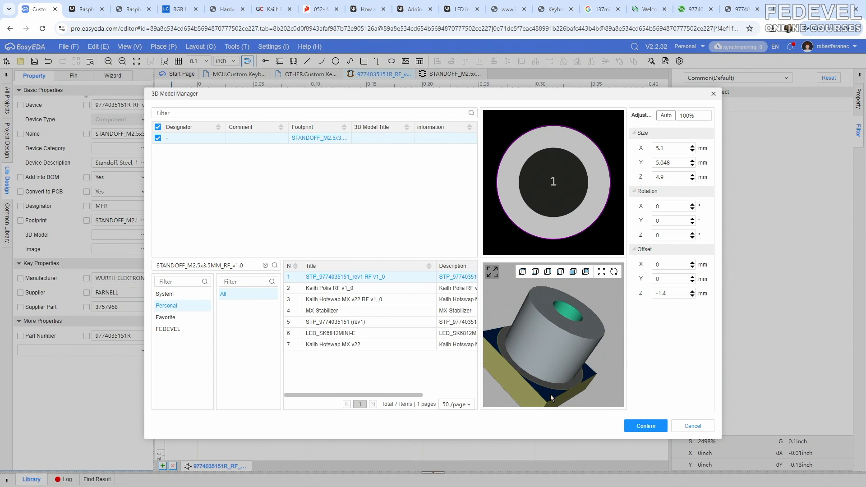
click(642, 426)
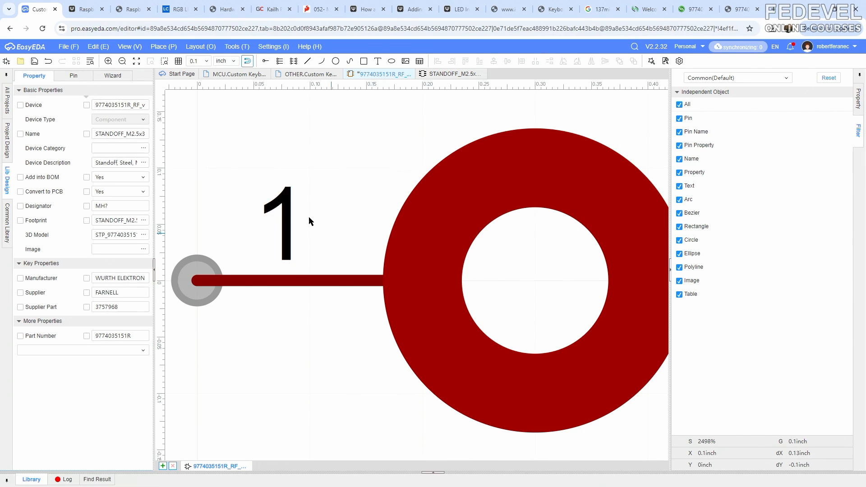
- Save the standoff component and close its footprint and component documents
click(34, 62)
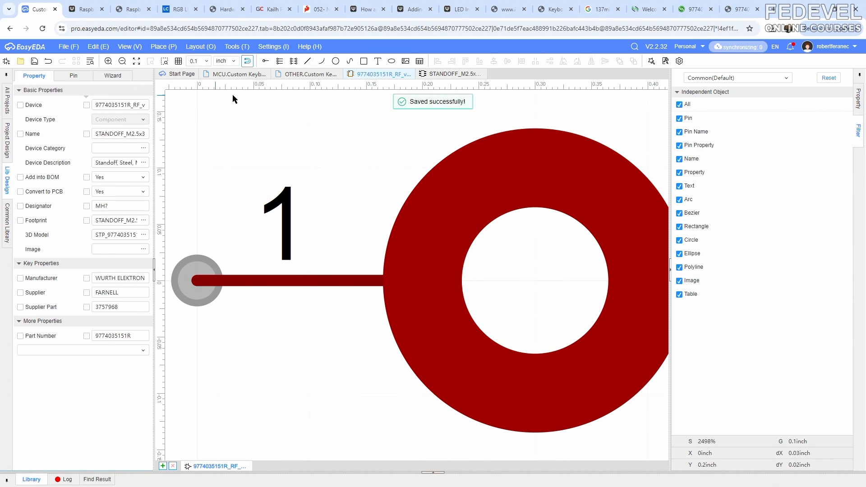
click(455, 74)
click(482, 75)
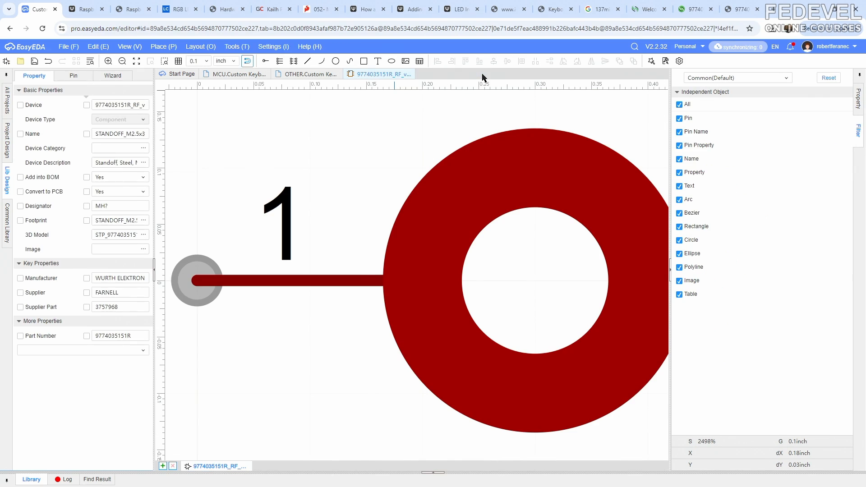
click(419, 75)
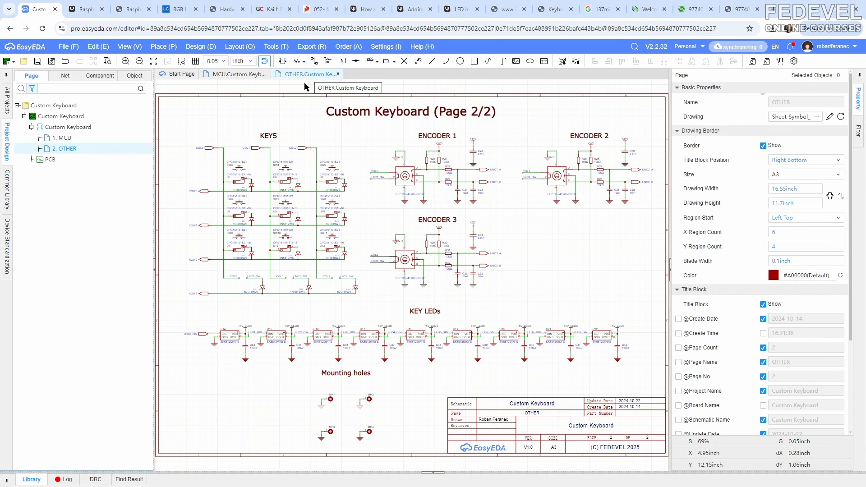
click(32, 480)
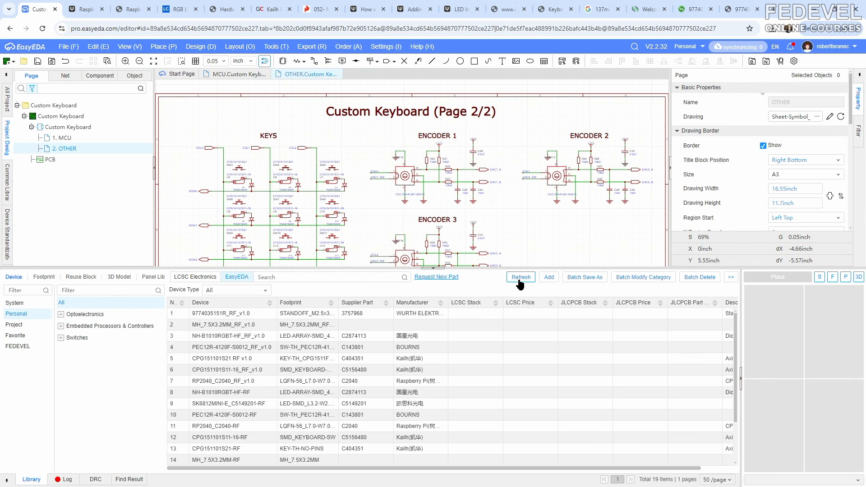
click(267, 314)
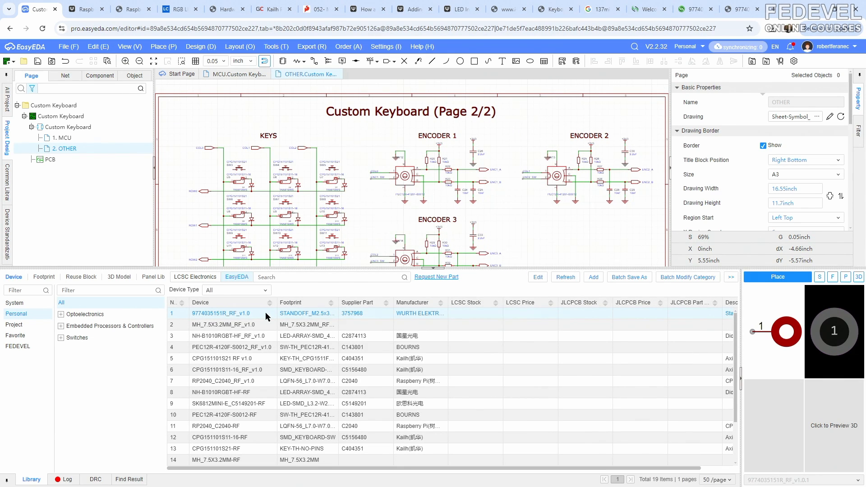
click(777, 277)
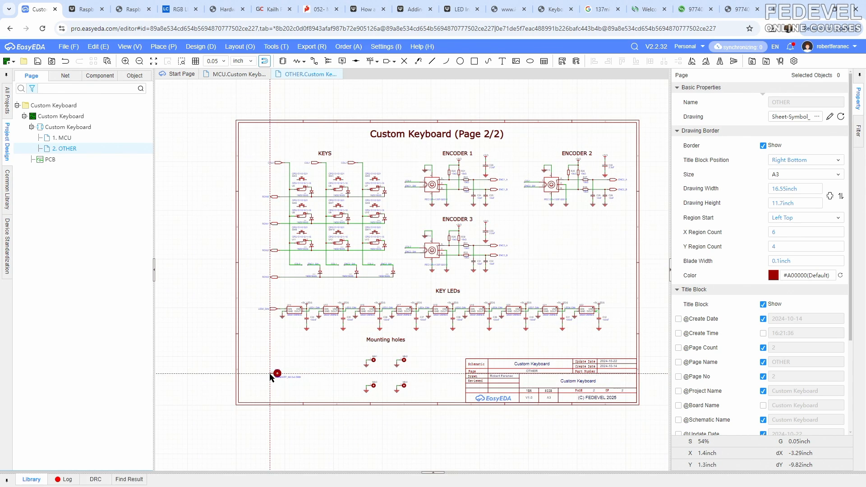
scroll(273, 374, up, 6)
right_drag(271, 376, 344, 299)
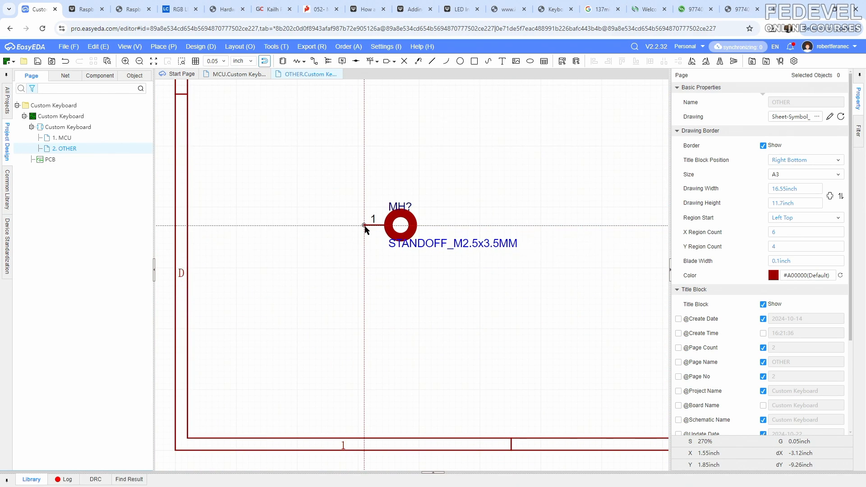
click(364, 225)
key(Escape)
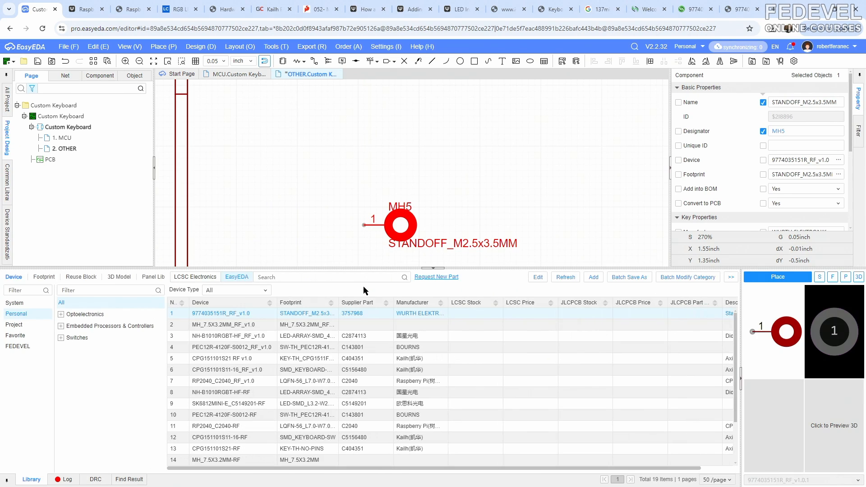
click(432, 269)
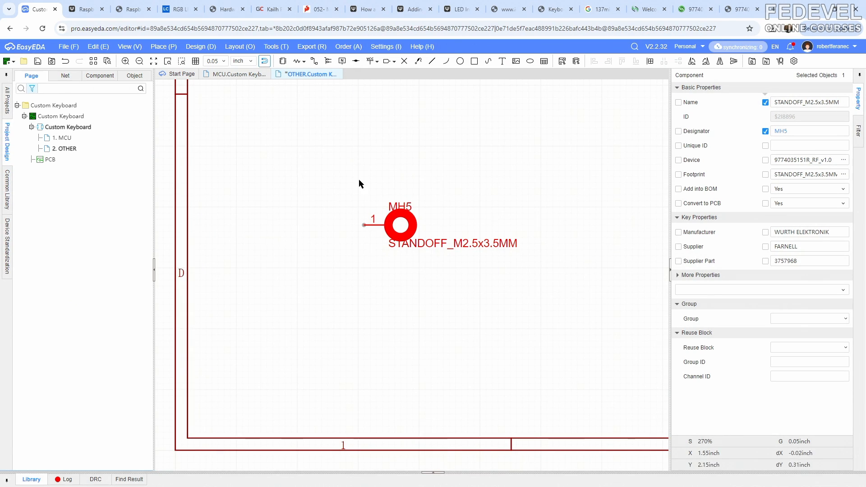
- Draw a short wire from the placed standoff's pin 1 that bends downward
click(314, 61)
scroll(352, 215, up, 2)
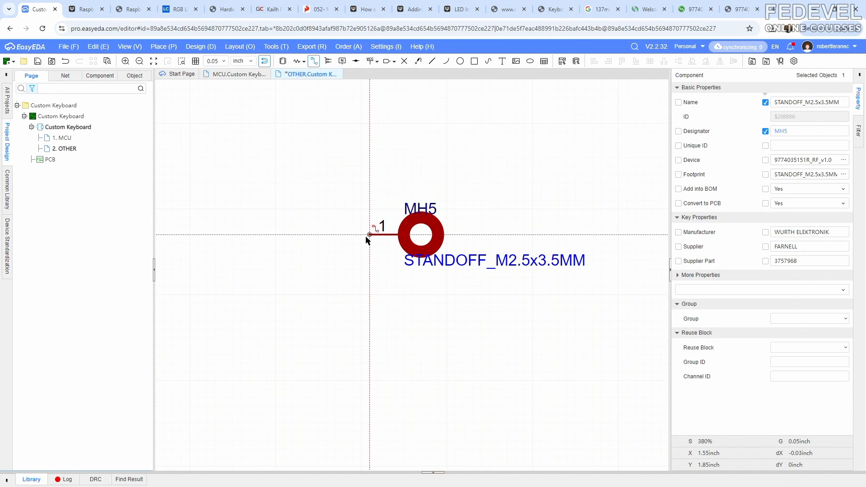
click(369, 235)
double_click(353, 253)
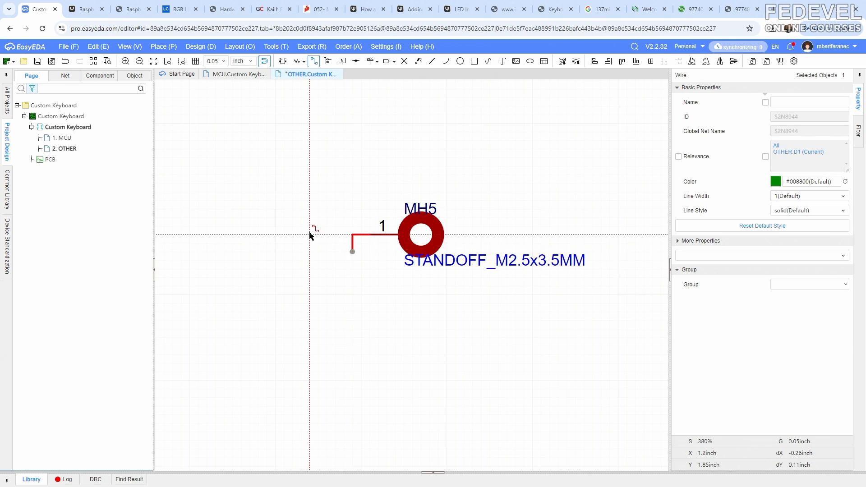
scroll(309, 234, down, 3)
right_click(297, 228)
- Copy the GND symbol from mounting hole MH1 and attach it to the end of the standoff's wire
click(568, 249)
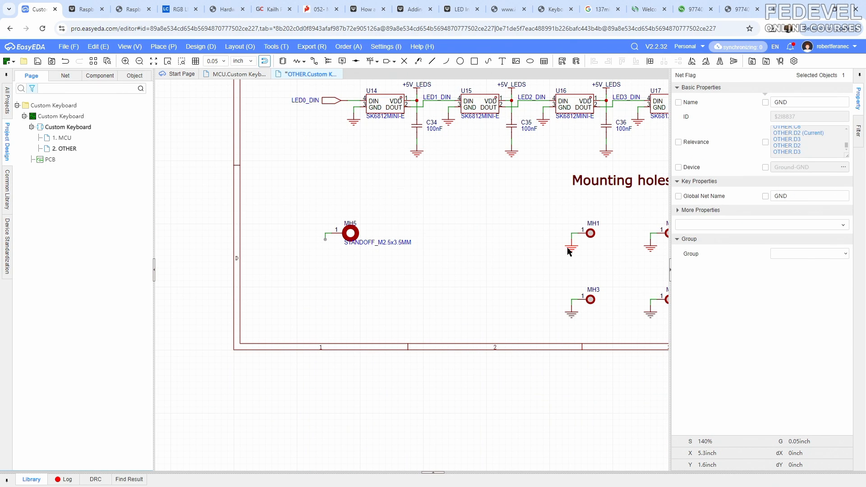
right_click(568, 249)
click(578, 302)
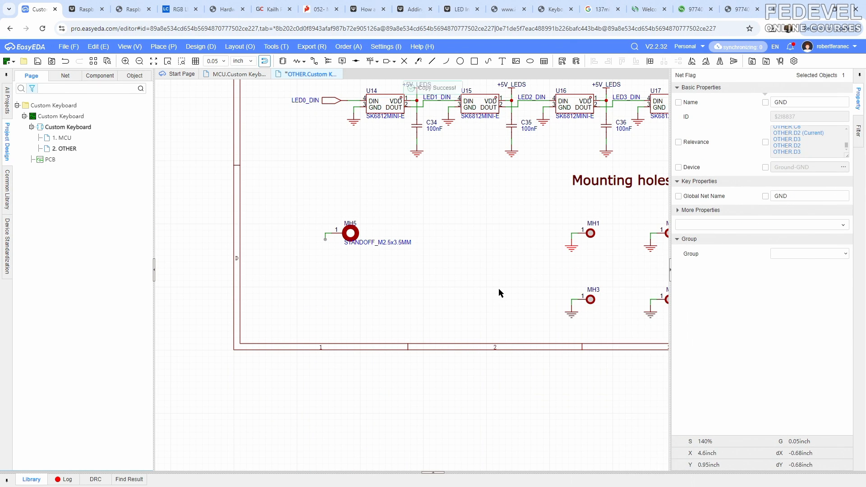
key(ctrl+v)
scroll(332, 258, up, 3)
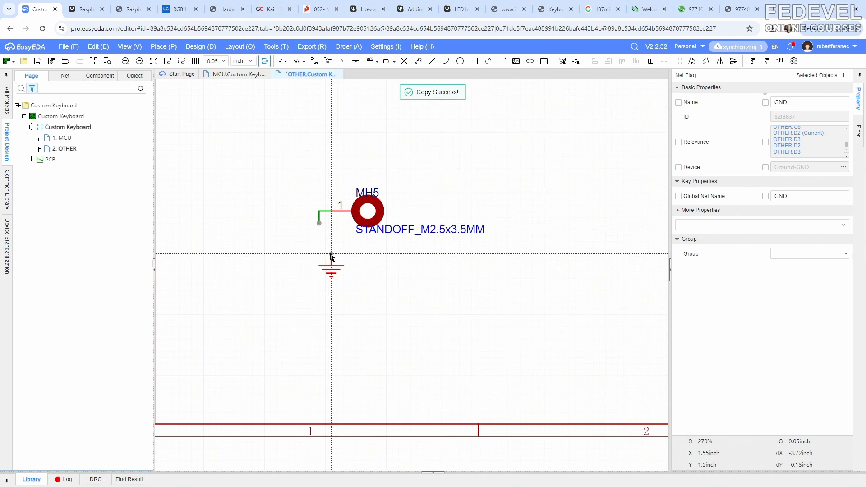
click(319, 229)
- Copy the standoff with its wire and GND symbol and place the duplicate beside the original in the same row
drag(265, 160, 434, 273)
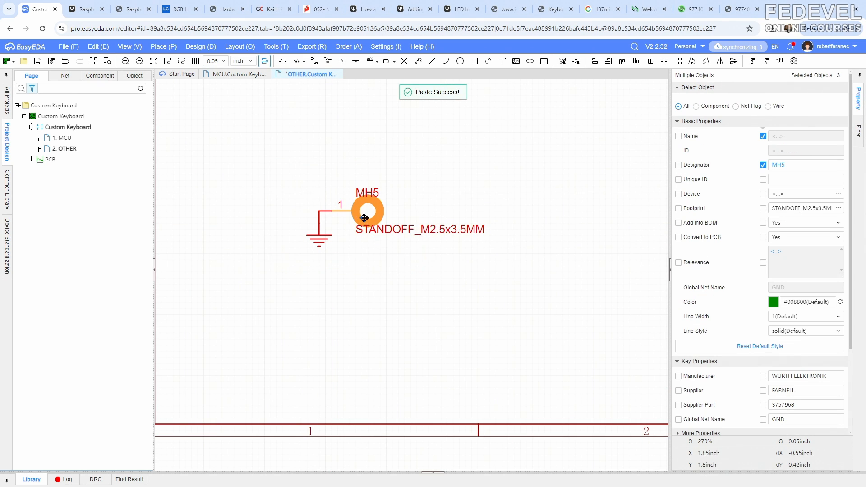
right_click(359, 215)
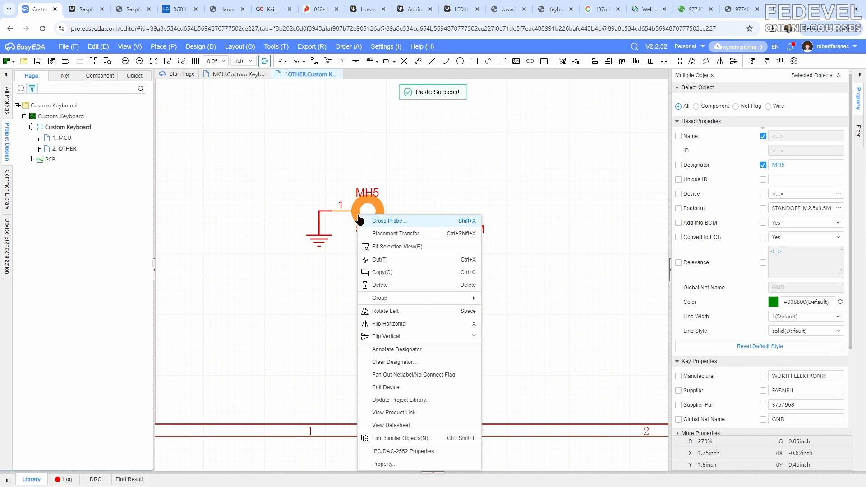
click(375, 272)
right_click(354, 272)
click(365, 276)
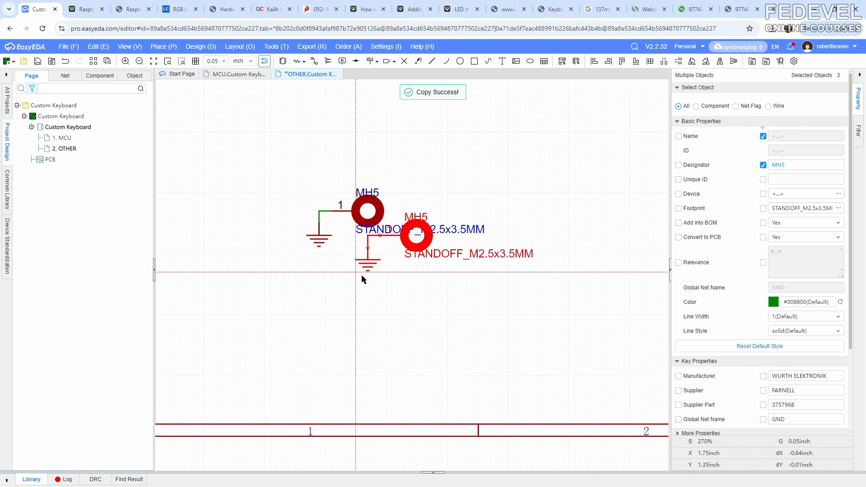
scroll(362, 279, down, 2)
scroll(441, 252, up, 2)
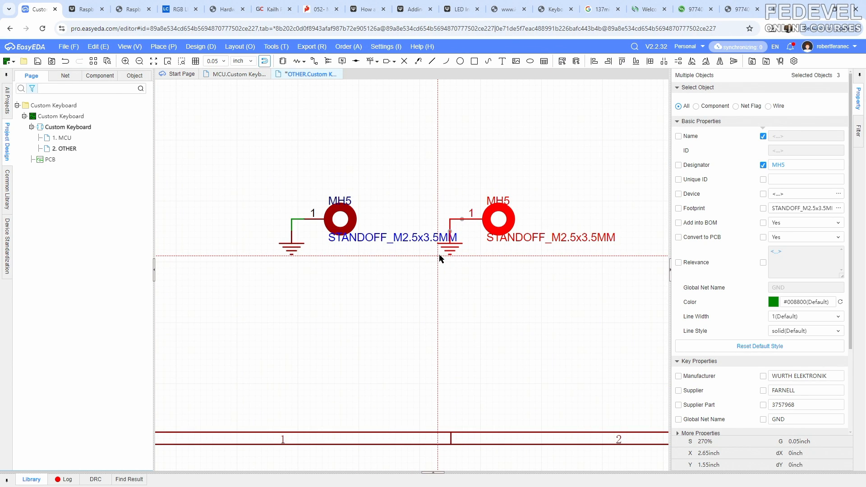
click(440, 258)
- Paste another grounded standoff copy directly below the first one
right_click(380, 313)
click(390, 319)
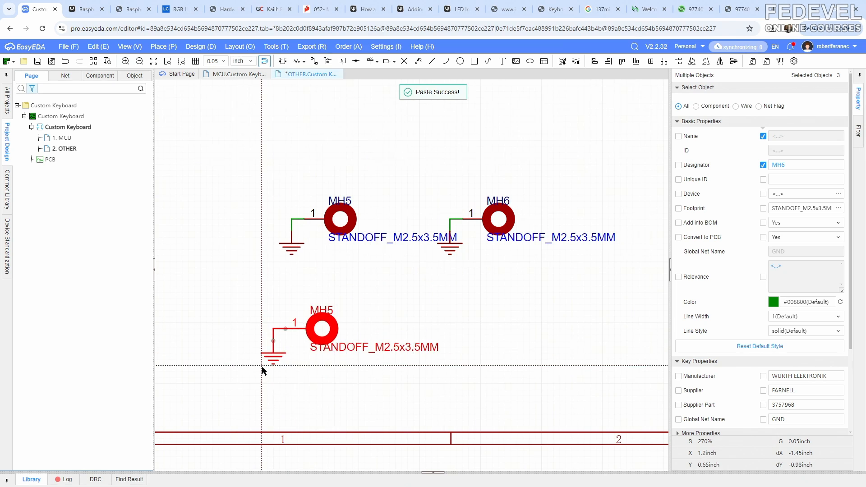
click(280, 378)
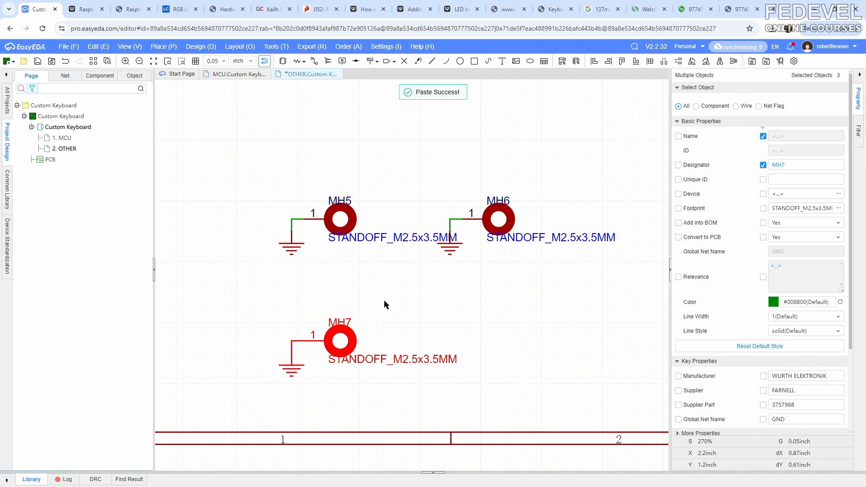
- Paste a fourth grounded standoff copy below MH6, in line with MH7, to complete the two-by-two grid
right_click(384, 300)
click(394, 305)
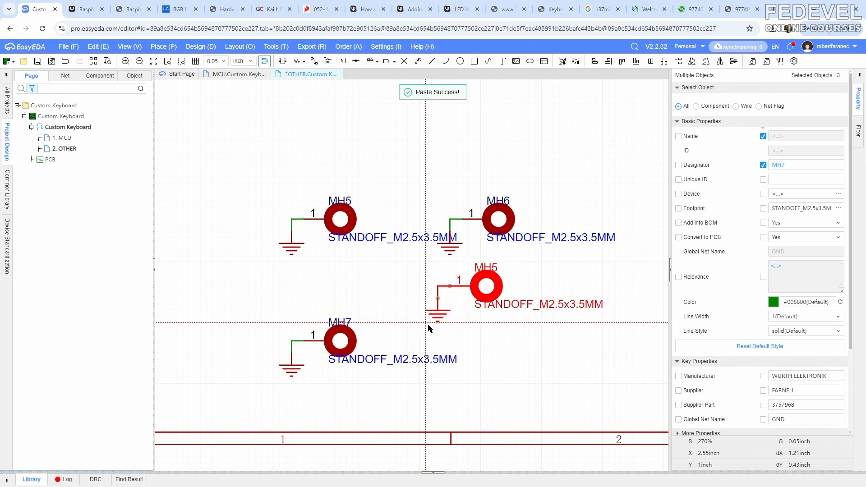
click(440, 380)
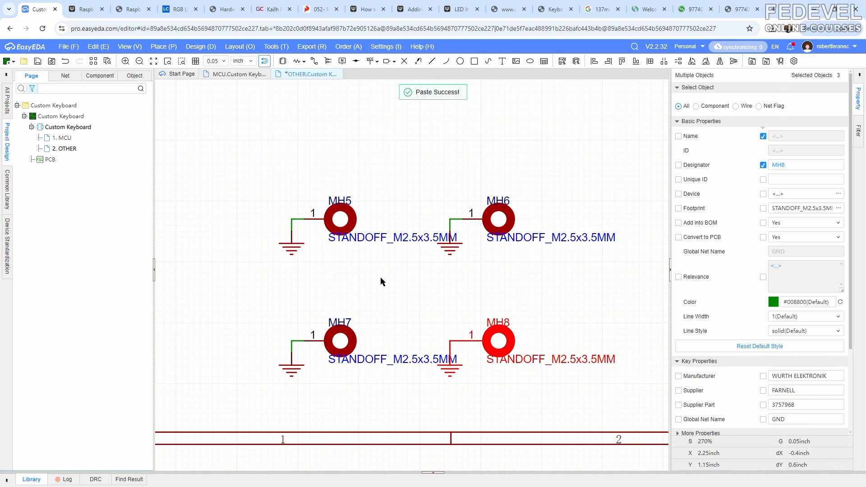
- Copy the "Mounting holes" heading and place the duplicate above the four standoffs
scroll(381, 277, down, 5)
click(534, 225)
right_click(536, 221)
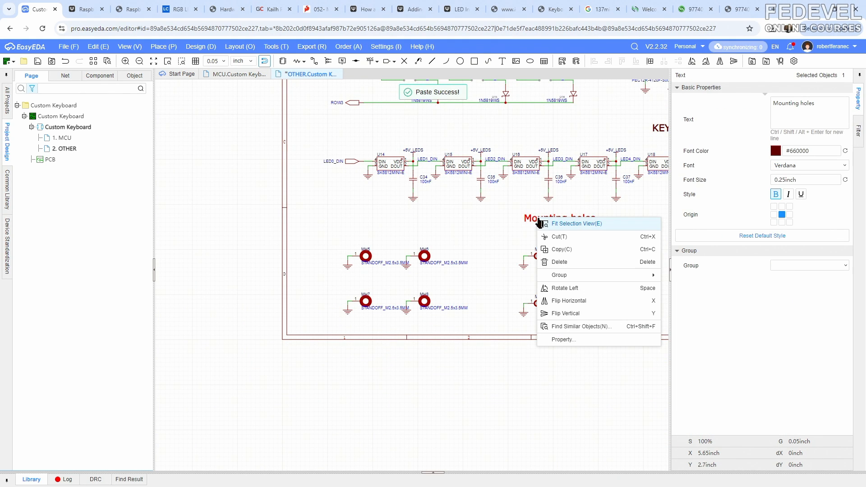
click(560, 249)
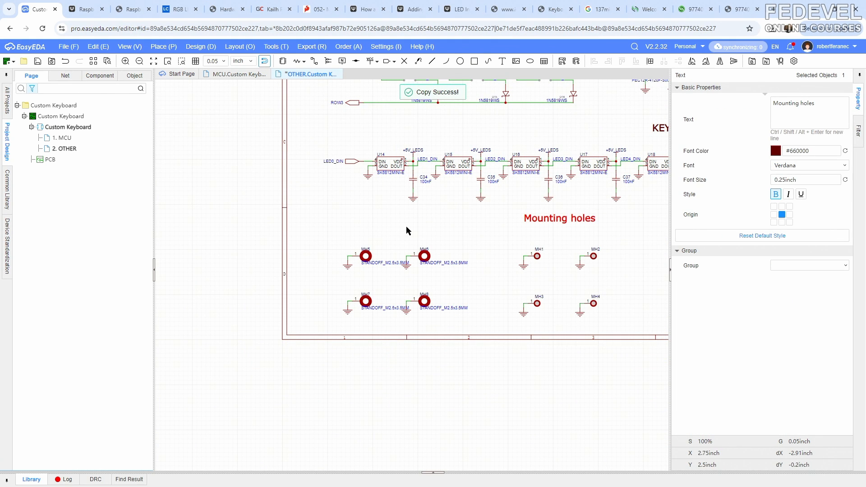
right_click(406, 227)
click(419, 232)
scroll(364, 230, up, 2)
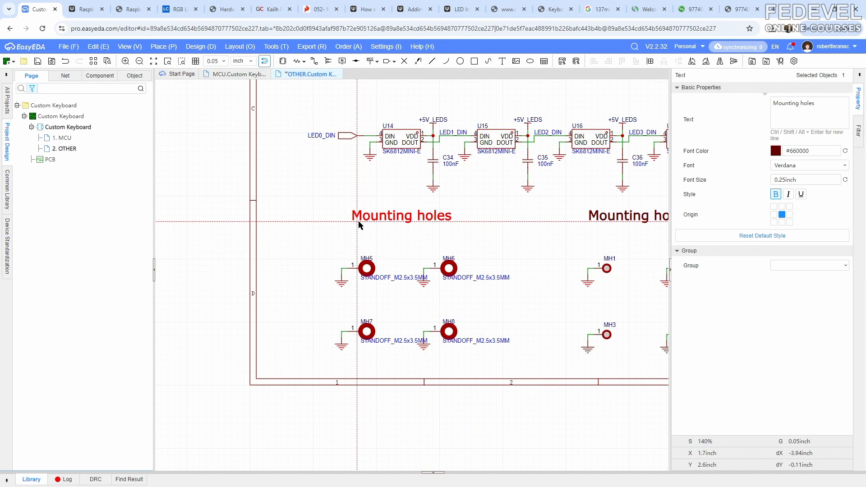
click(364, 226)
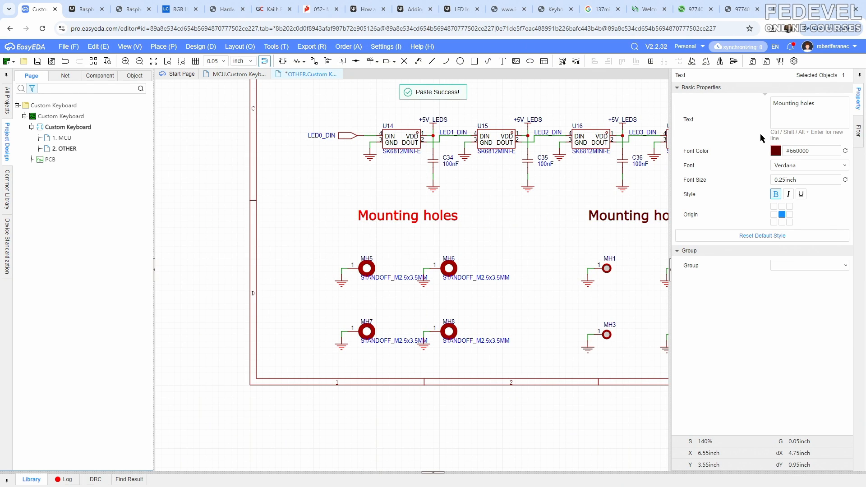
- Change the duplicated heading's text to "Metal plate holders" and shift it slightly left above the standoffs
triple_click(828, 104)
text(Metal plate)
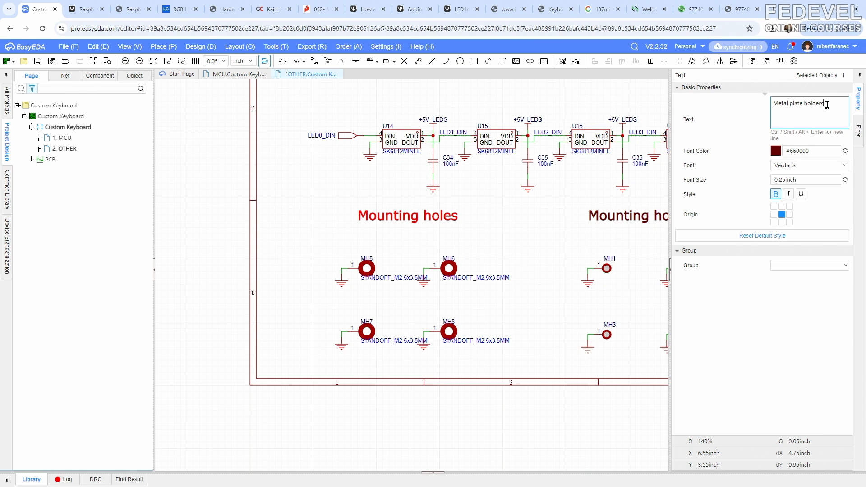
key(Return)
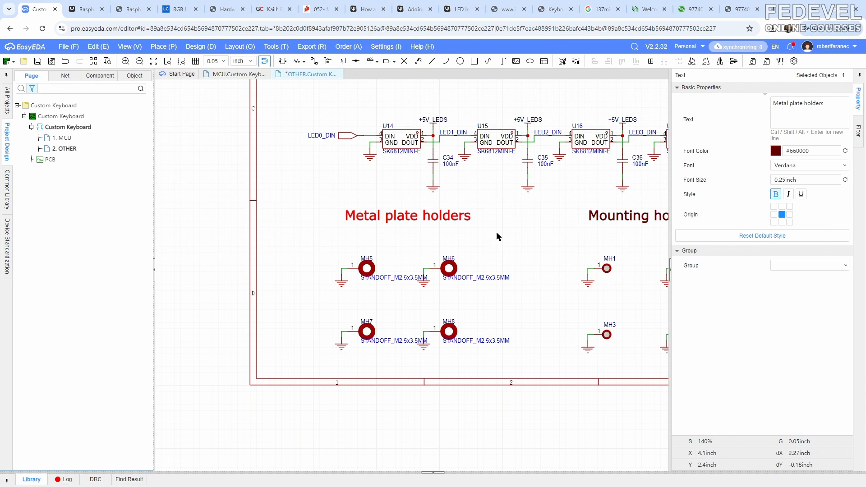
scroll(418, 239, up, 3)
right_drag(489, 242, 479, 224)
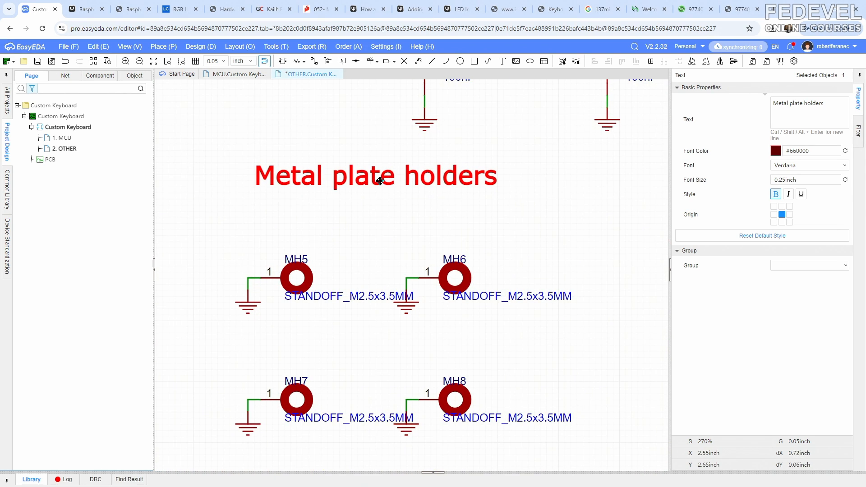
drag(382, 181, 371, 184)
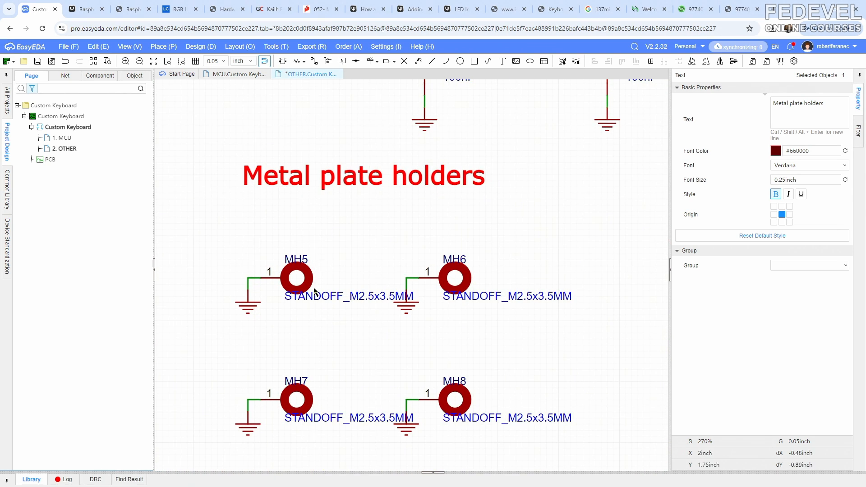
- Move the designator and name labels of standoffs MH5 and MH6 above their symbols, with the designator over the name
drag(296, 259, 297, 241)
drag(323, 290, 293, 257)
drag(290, 254, 279, 254)
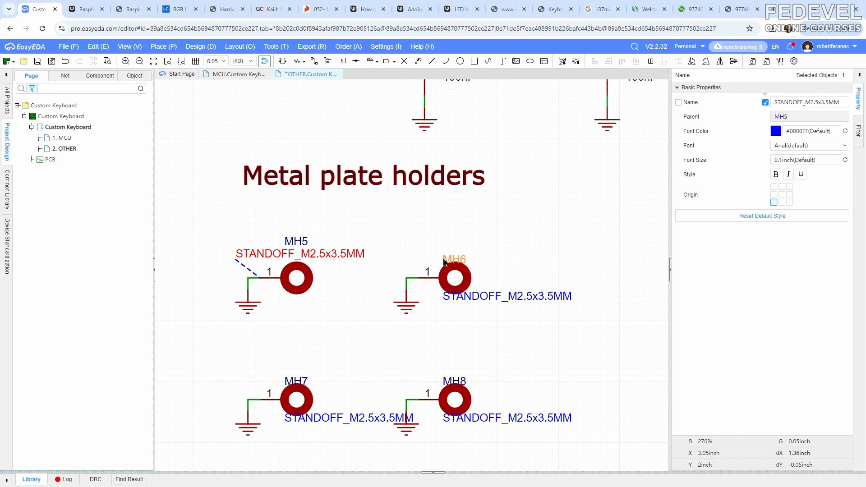
drag(444, 262, 445, 244)
drag(493, 297, 444, 255)
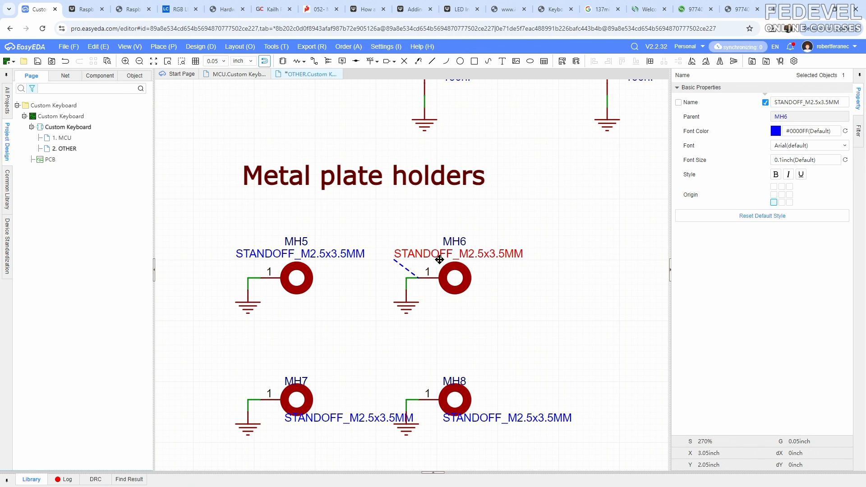
- Move the designator and name labels of standoffs MH7 and MH8 above their symbols, matching the upper row
drag(298, 382, 296, 363)
drag(335, 415, 291, 373)
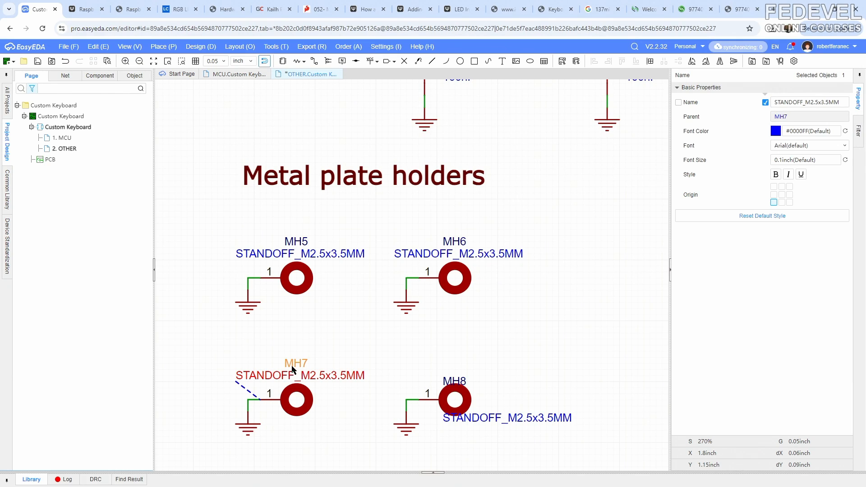
drag(453, 382, 453, 363)
drag(487, 423, 437, 375)
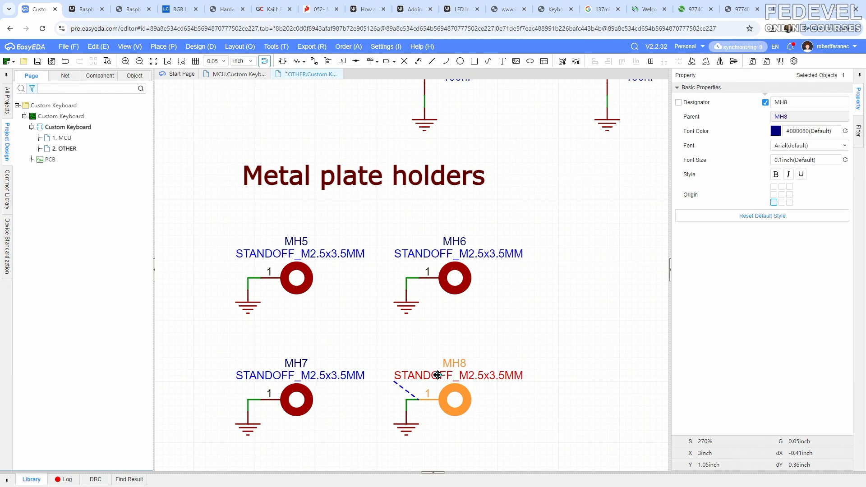
click(383, 317)
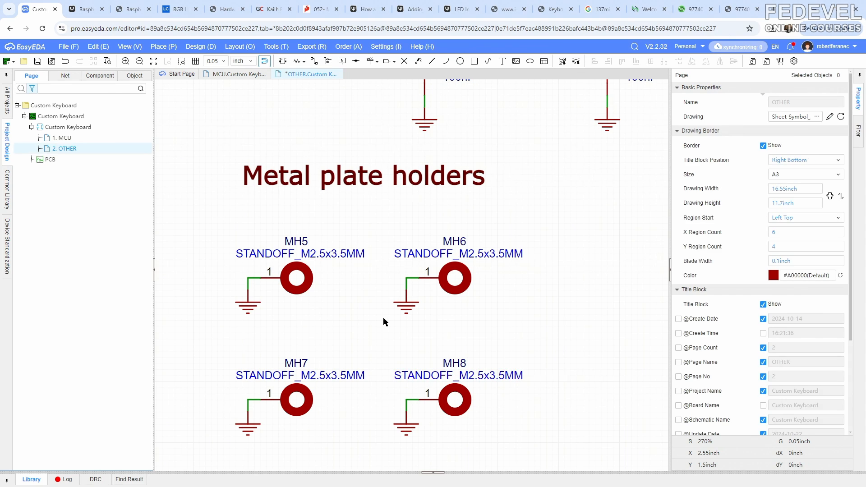
- Fit the whole OTHER schematic page in view and save it
click(132, 47)
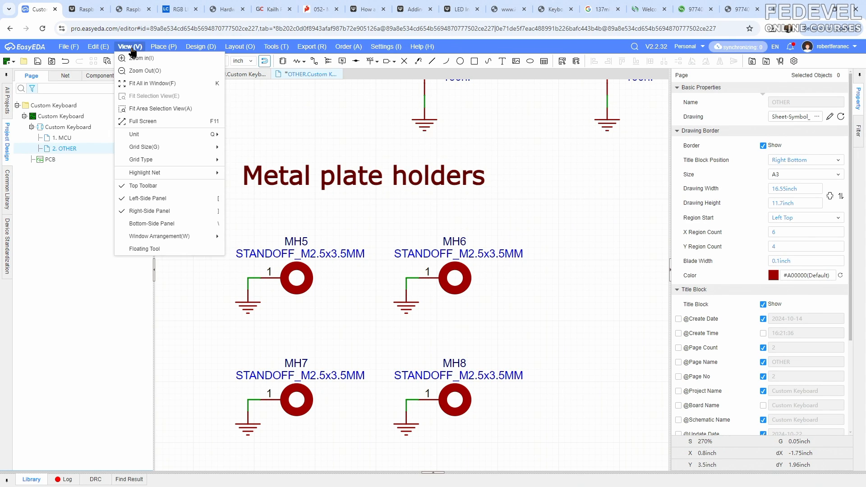
click(141, 83)
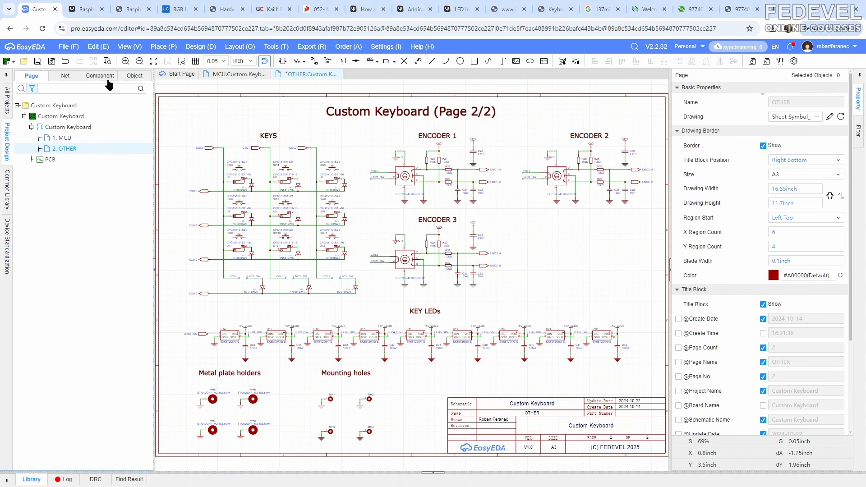
click(38, 64)
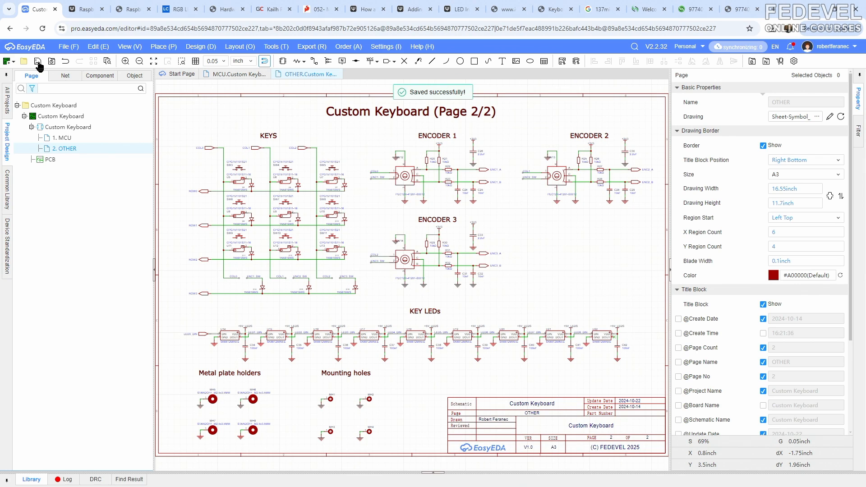
- Nudge the "Metal plate holders" and "Mounting holes" headings slightly down together and save the page
drag(188, 365, 380, 388)
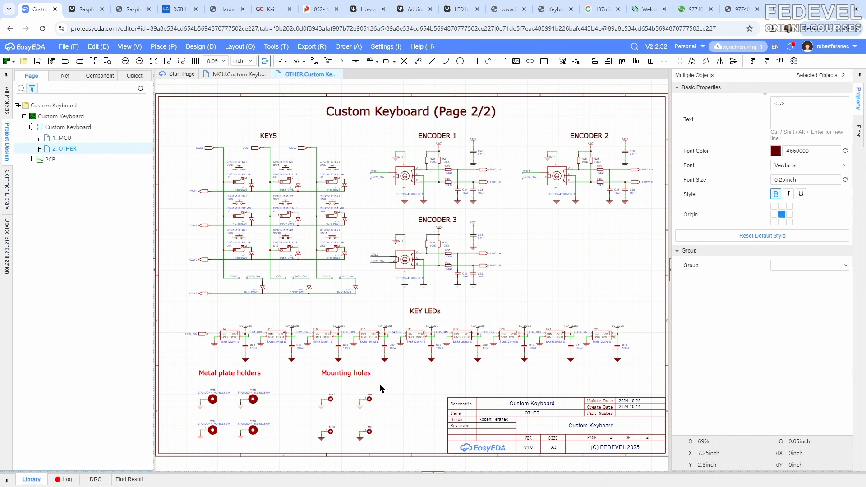
key(Down)
key(Down)
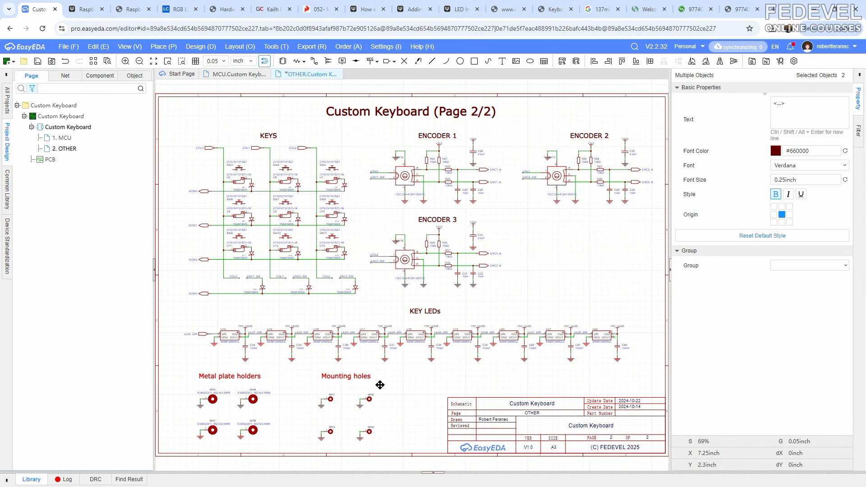
click(171, 315)
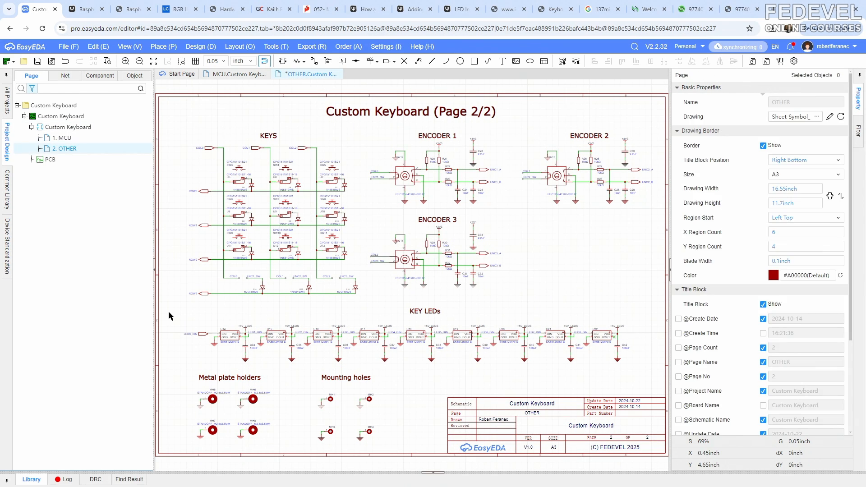
click(37, 63)
- On the MCU page, place net labels on the XIN wire, the XOUT wire and the wire between crystal U3 and R6
click(237, 74)
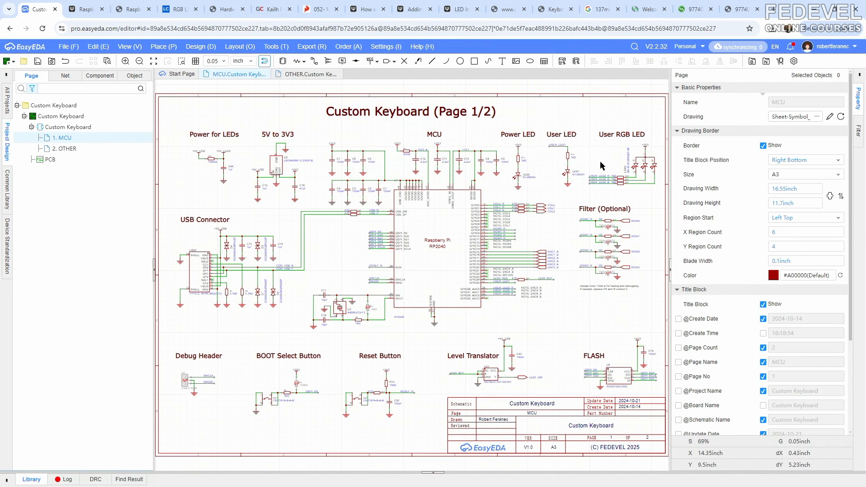
scroll(357, 316, up, 5)
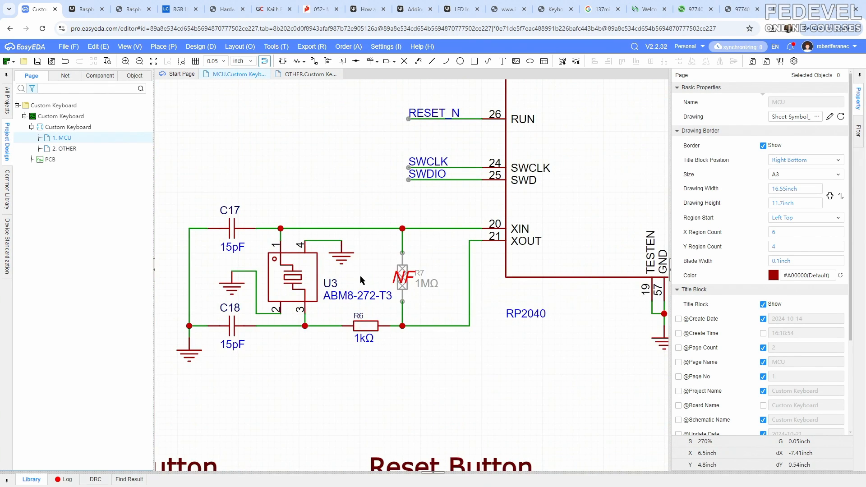
right_drag(360, 277, 391, 246)
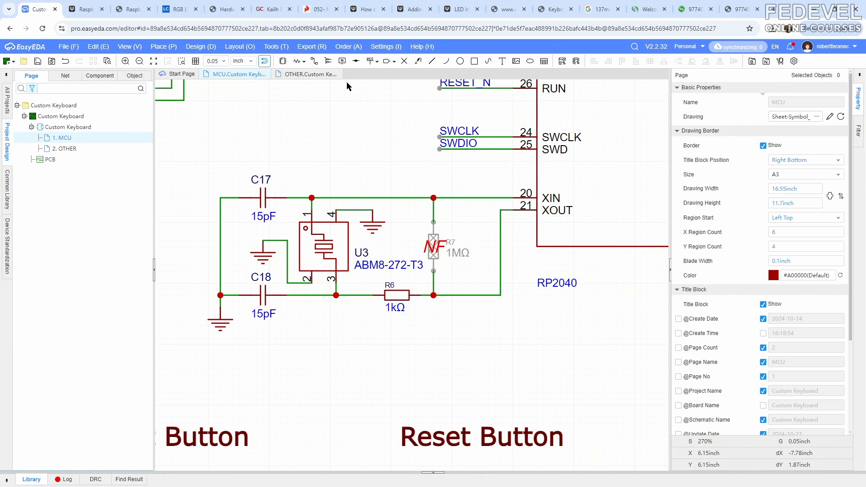
click(343, 61)
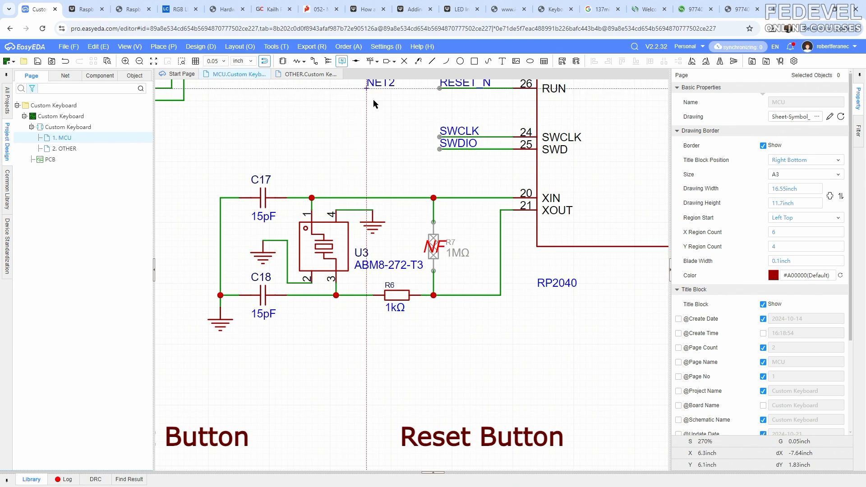
click(453, 201)
click(452, 296)
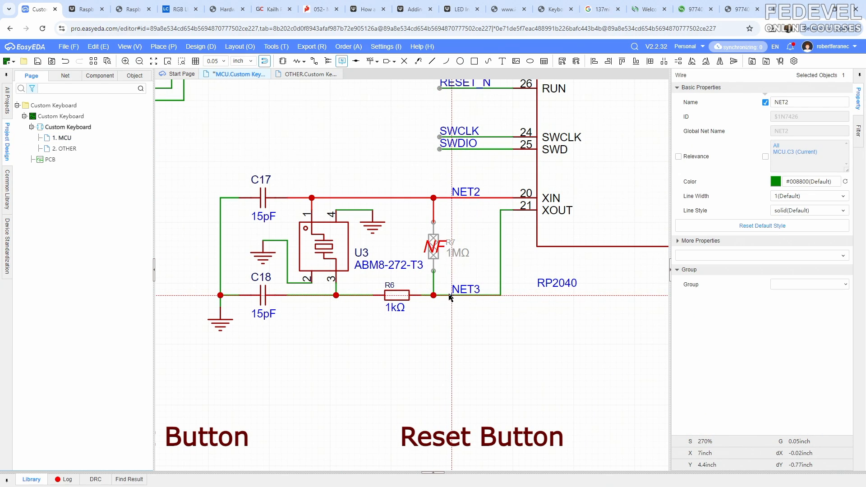
click(346, 295)
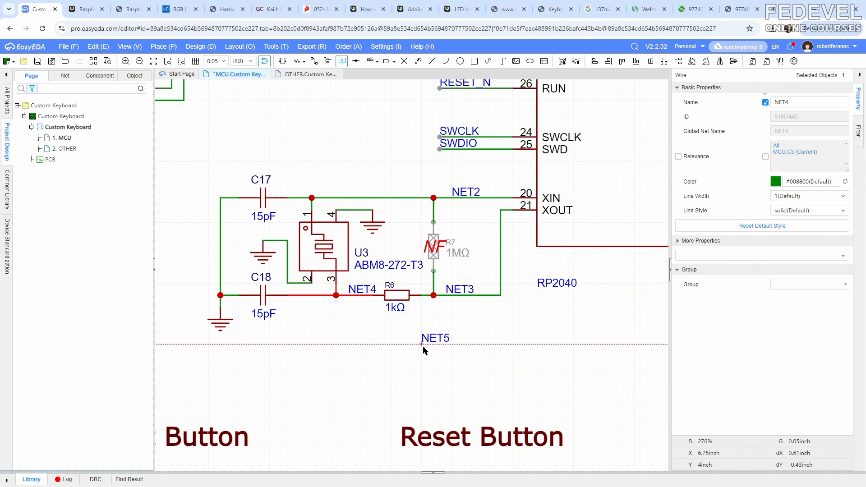
key(Escape)
- Rename the net labels on the wires to RP2040 pins 20 and 21 as XIN and XOUT
click(457, 192)
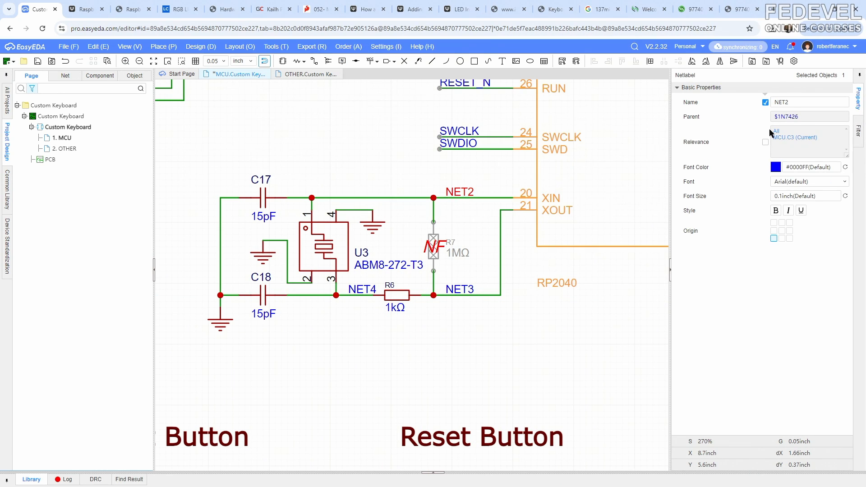
click(808, 103)
text(XIN)
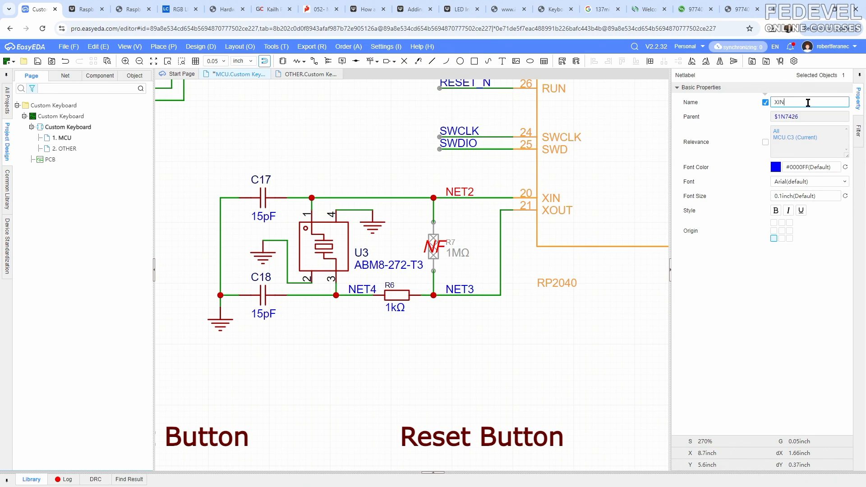
key(Return)
click(465, 291)
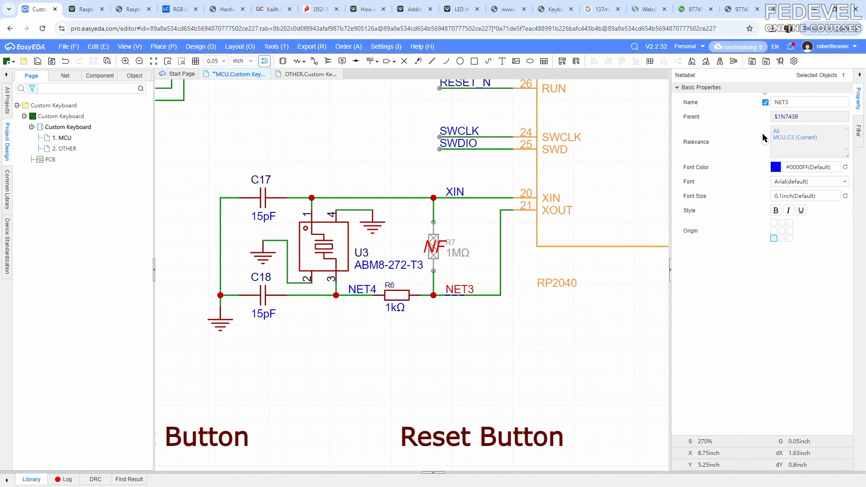
click(807, 103)
text(XOUT)
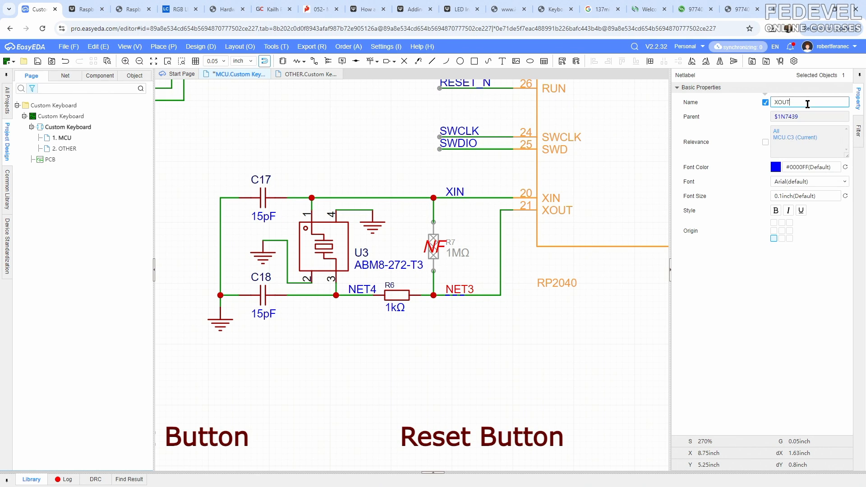
key(Return)
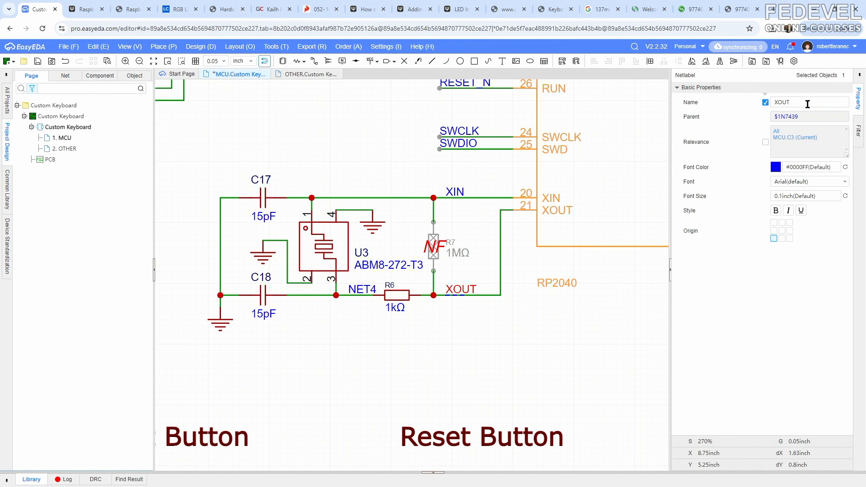
- Rename the net label between crystal U3 and resistor R6 as X_R
click(362, 289)
click(797, 103)
text(X_R)
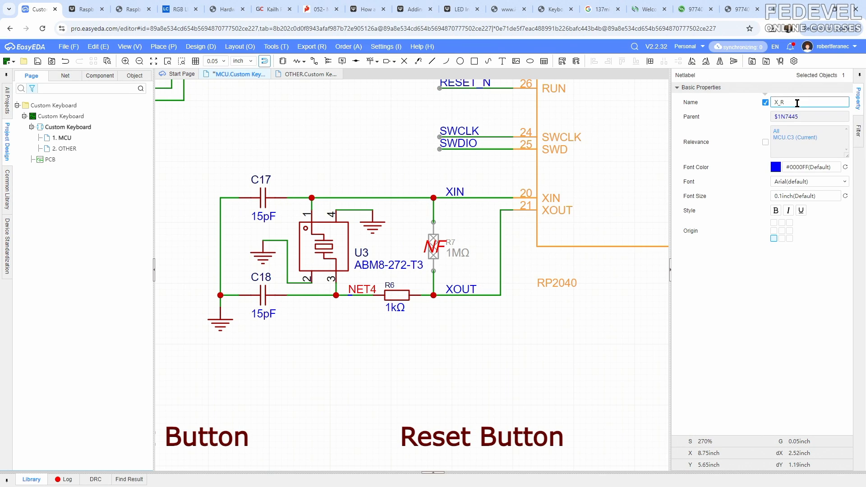
key(Return)
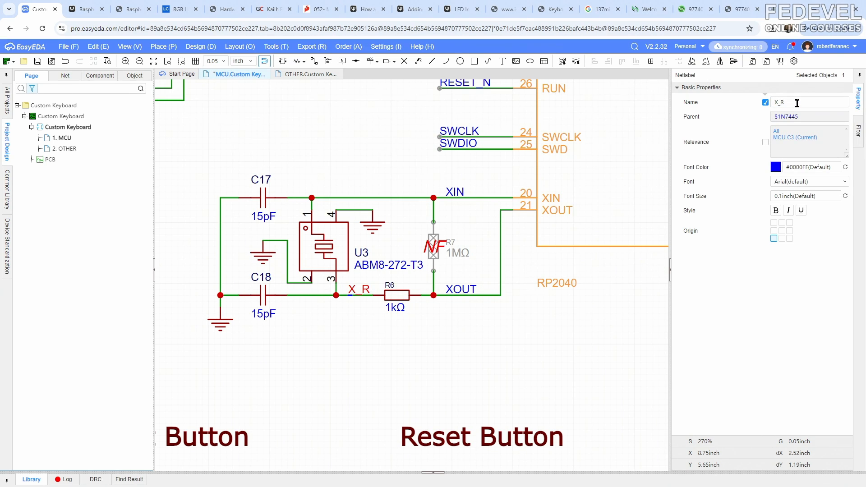
click(380, 150)
scroll(380, 151, down, 3)
right_drag(378, 114, 356, 407)
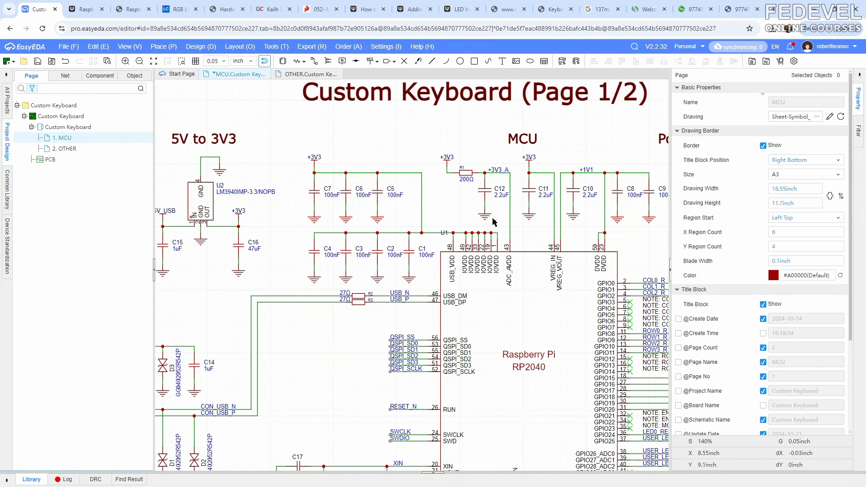
- Copy the 2.2uF capacitor C12 with its ground symbol and paste the copy beside C7 on the left
click(482, 192)
right_click(482, 192)
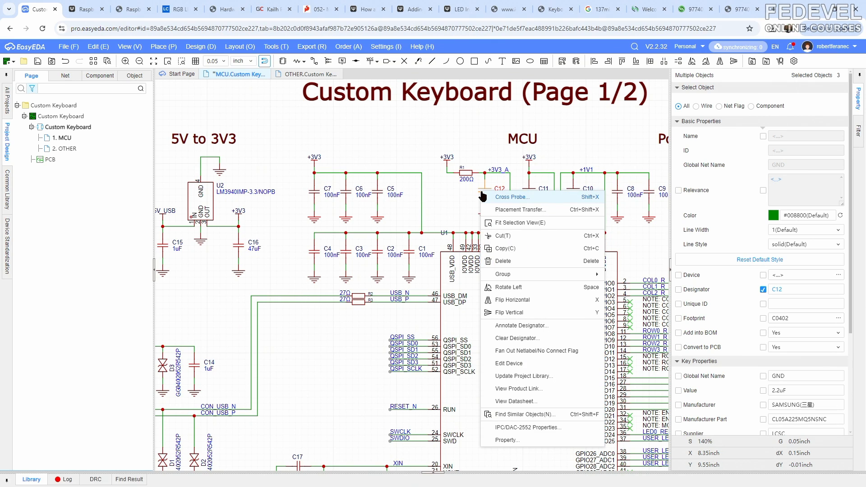
click(500, 251)
scroll(289, 183, up, 4)
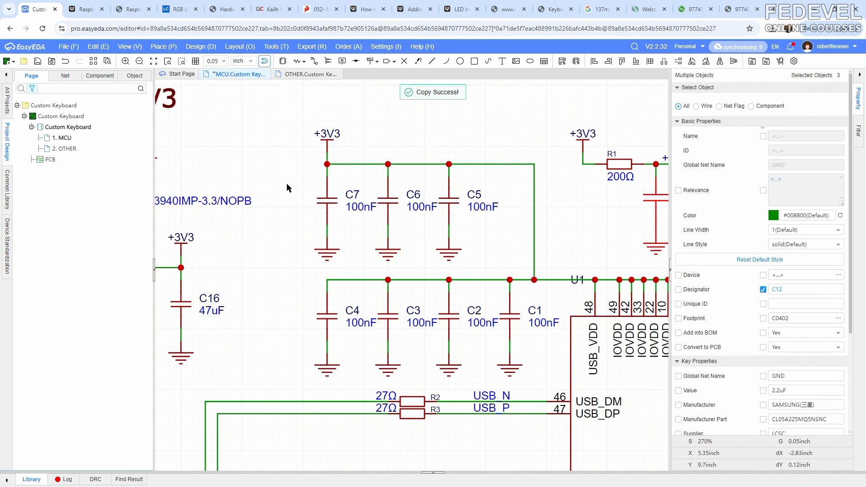
right_click(290, 184)
click(295, 188)
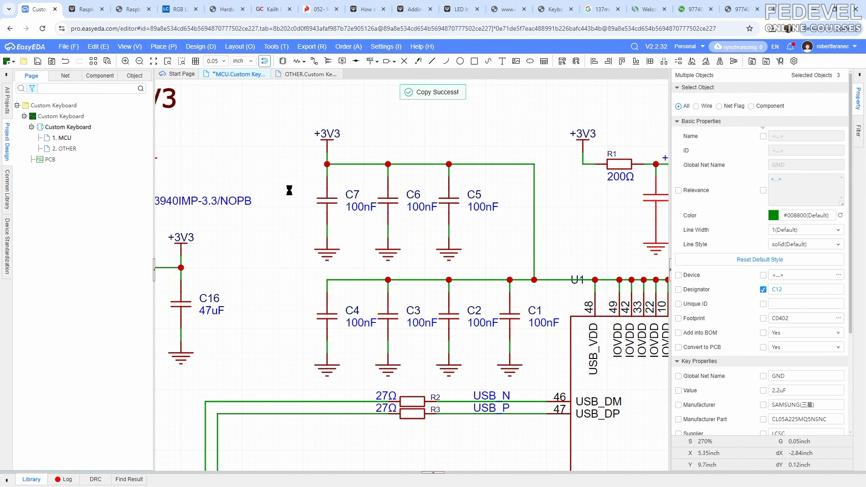
click(251, 260)
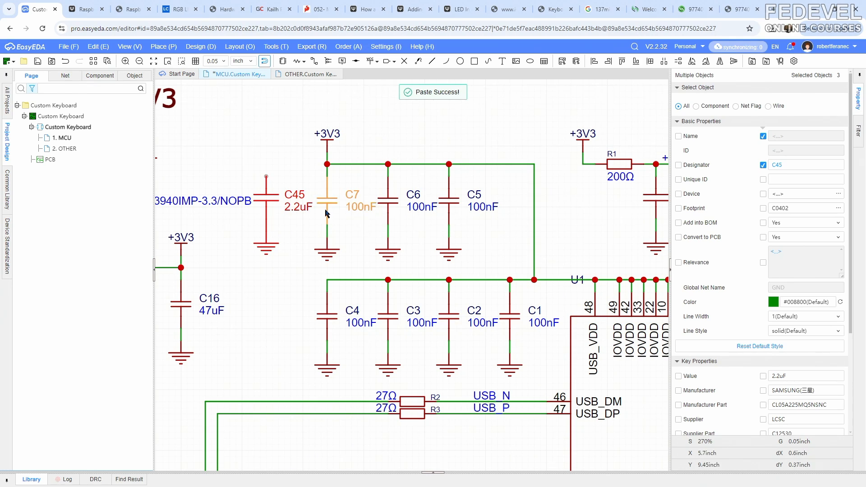
click(354, 273)
- Cut C7 with its ground symbol and paste it to the right of C5, shifting the vertical +3V3 wire right to make room
click(323, 202)
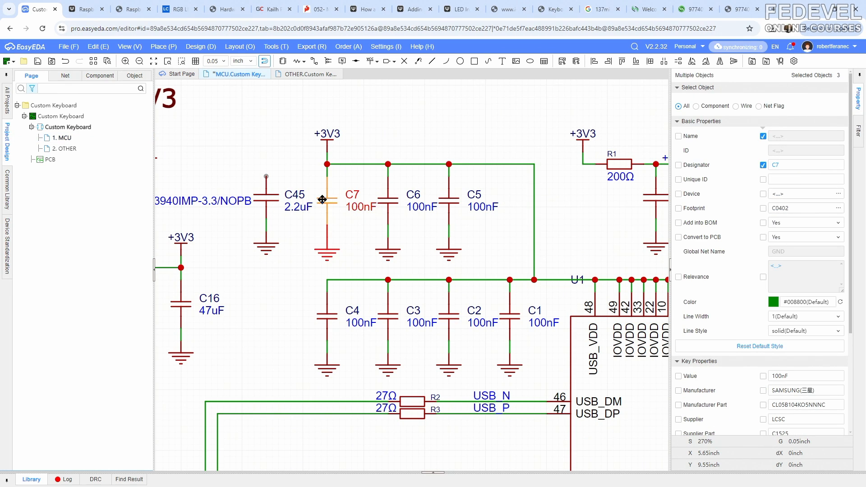
right_click(323, 204)
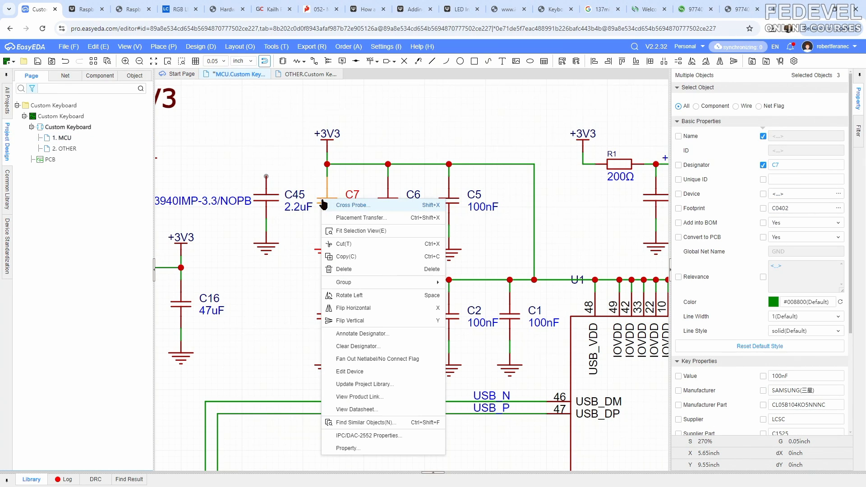
click(342, 244)
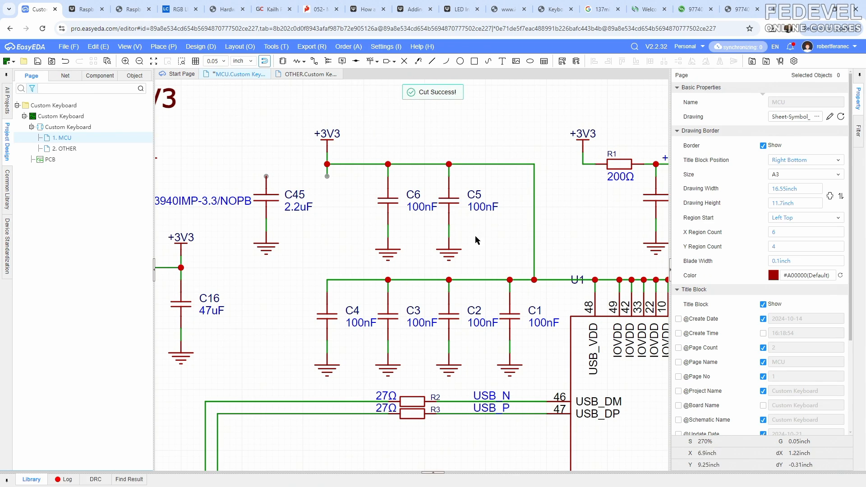
drag(533, 231, 559, 228)
right_click(511, 225)
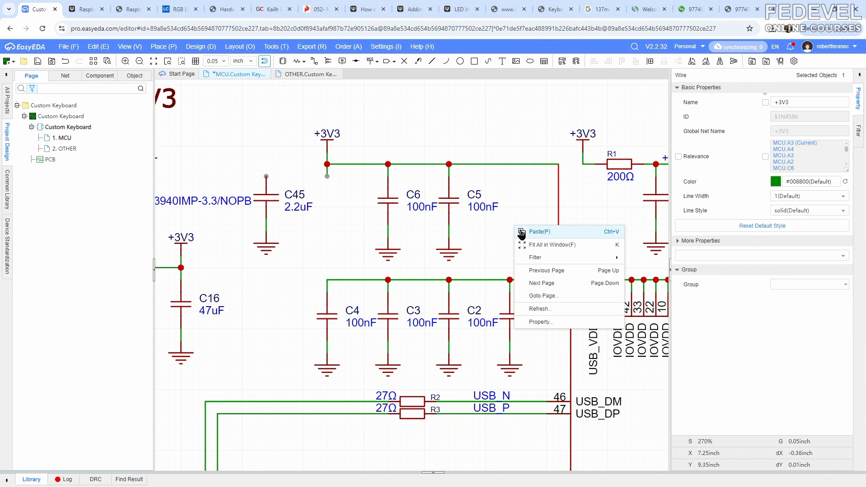
click(523, 231)
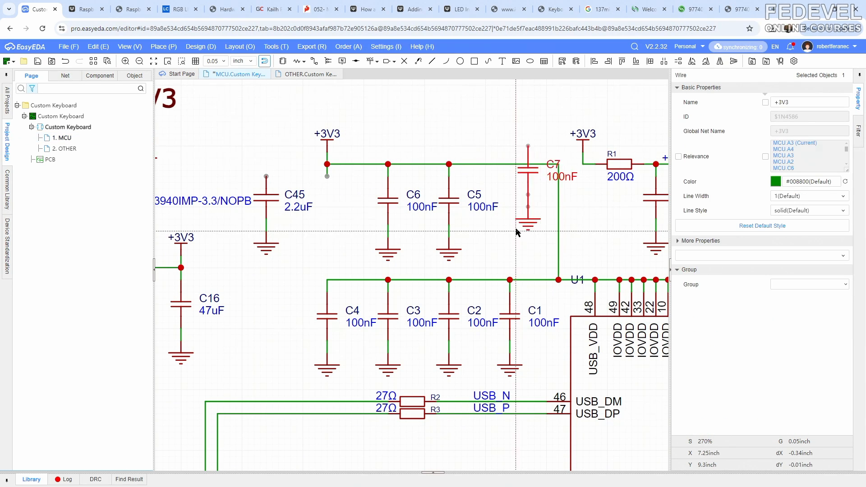
click(500, 263)
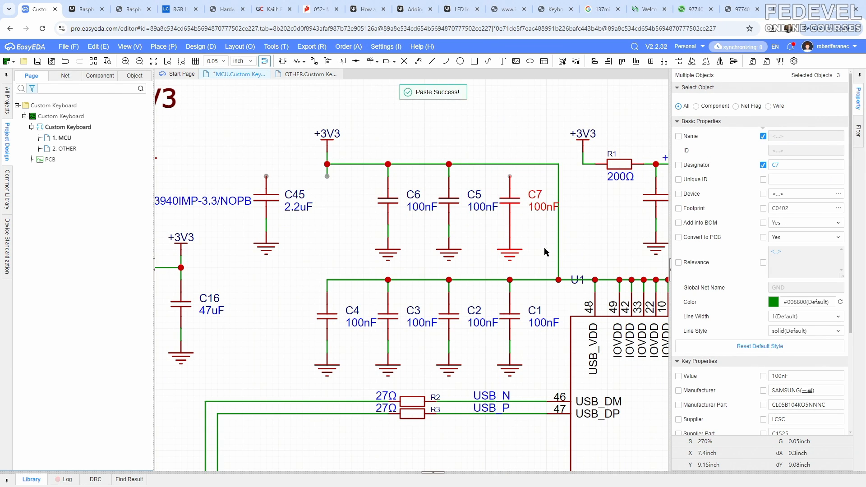
drag(558, 239, 564, 239)
- Draw a wire from the upper pin of C7 to the +3V3 rail above it
click(315, 63)
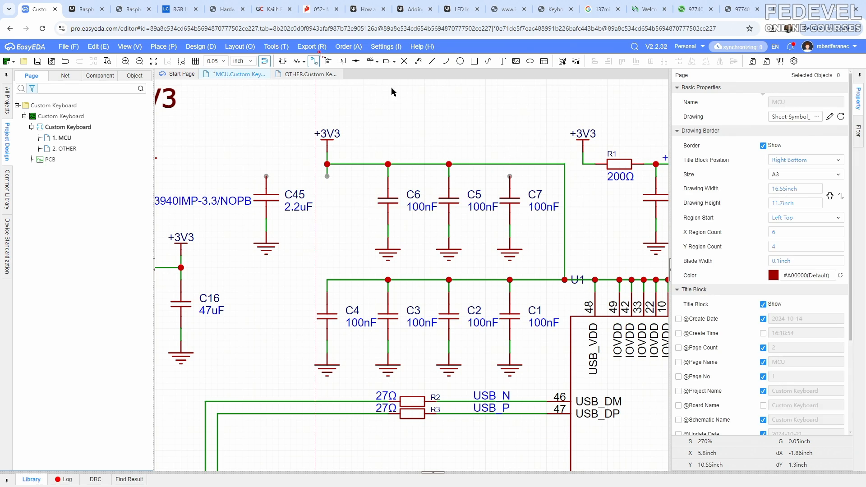
click(508, 176)
click(508, 166)
key(Escape)
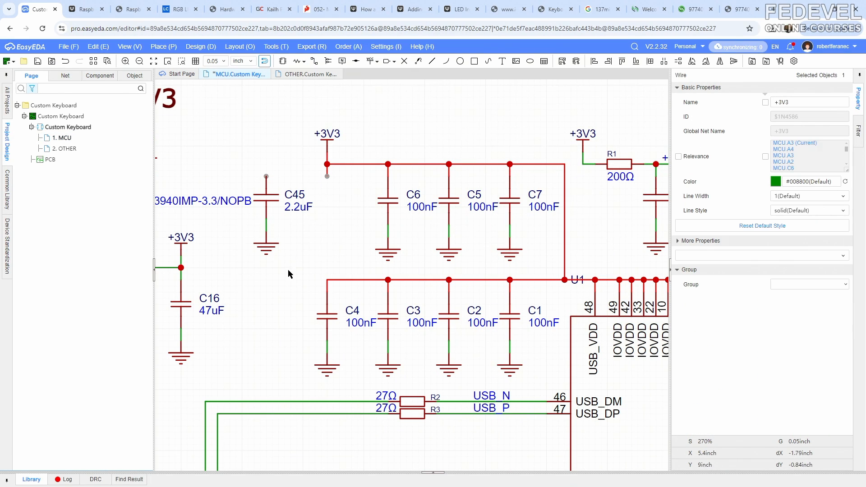
- Move the 2.2uF capacitor C45 with its ground symbol onto the open +3V3 stub left of C6, and save the page
drag(288, 274, 324, 203)
click(267, 166)
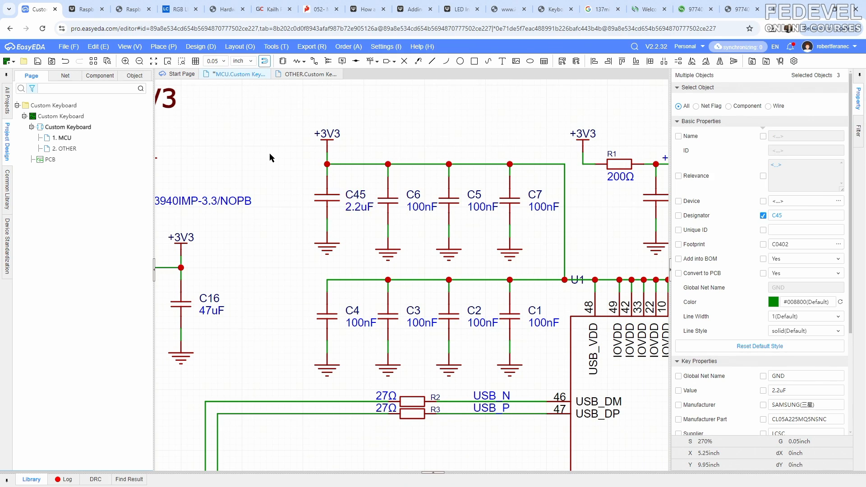
scroll(267, 166, down, 3)
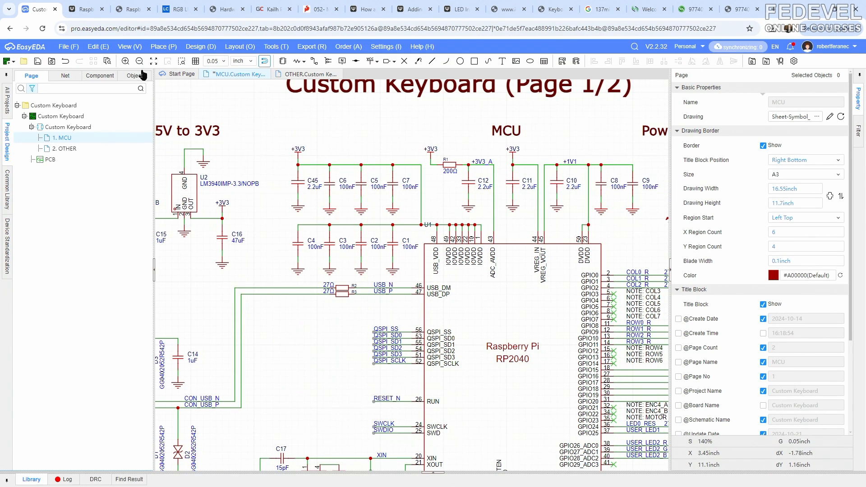
click(122, 48)
click(140, 84)
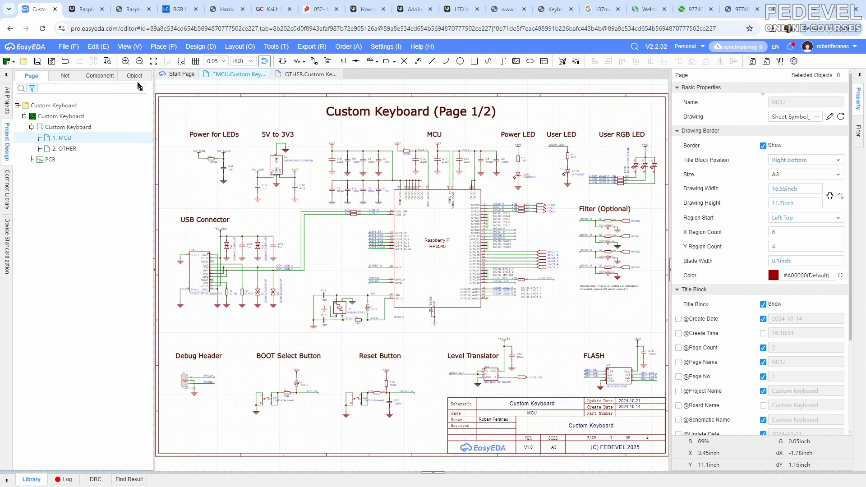
click(37, 61)
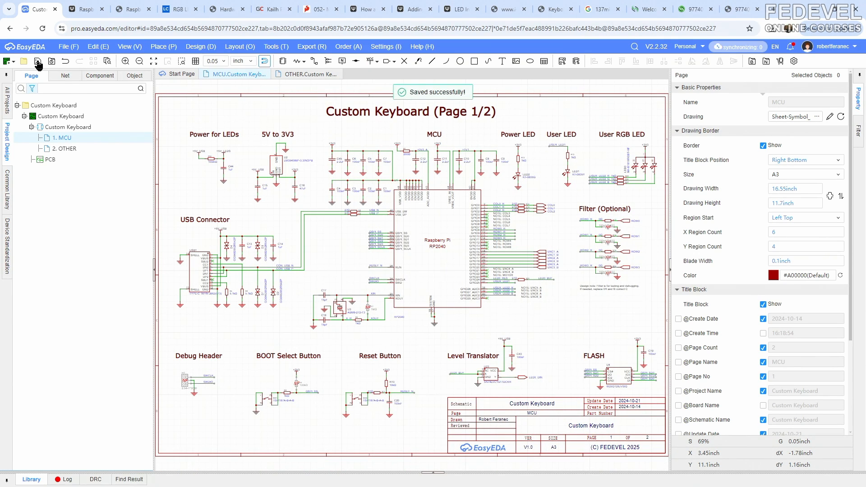
- Clear the designators of all components across the current schematic
scroll(274, 168, up, 5)
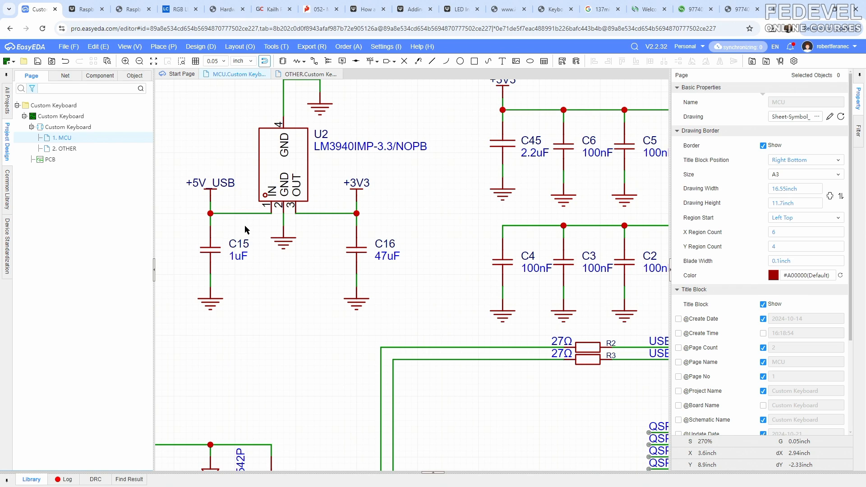
click(201, 46)
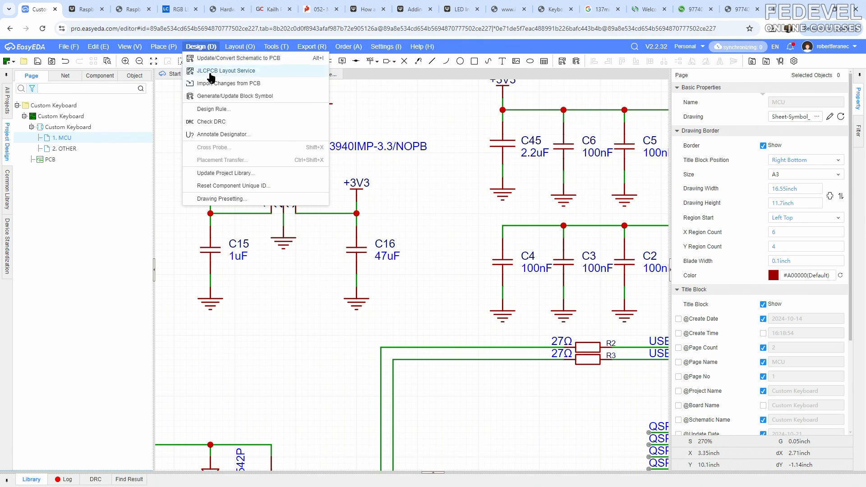
click(258, 135)
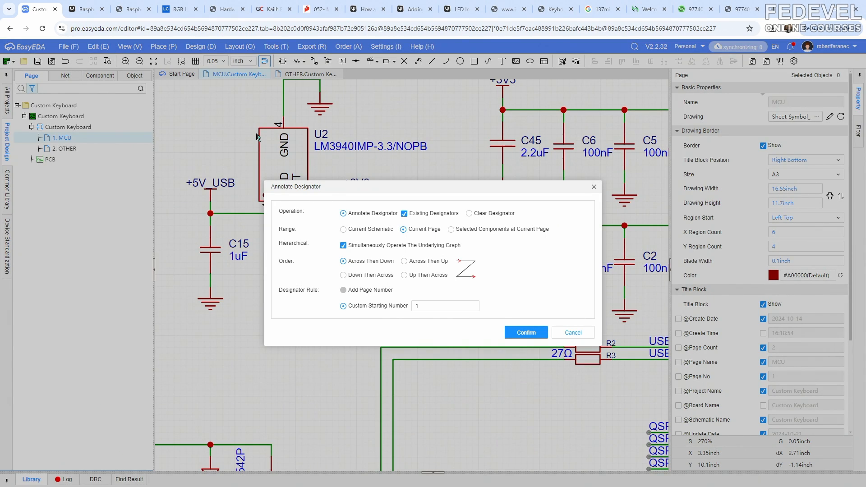
click(470, 214)
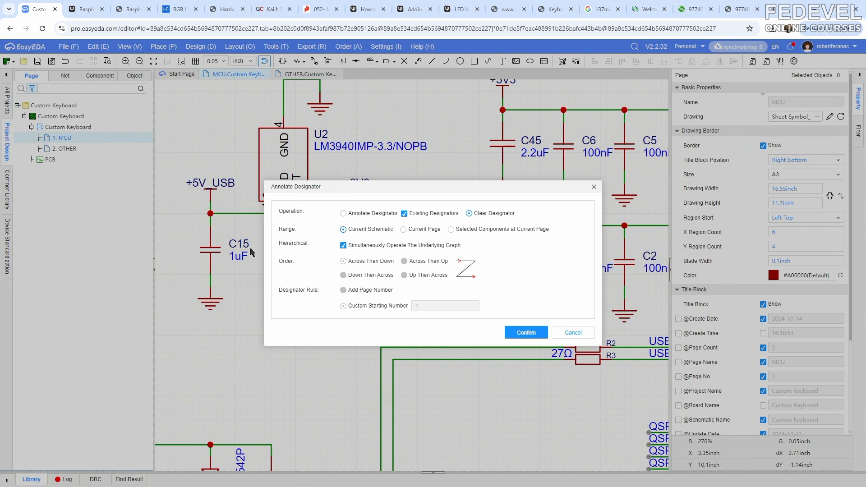
click(526, 333)
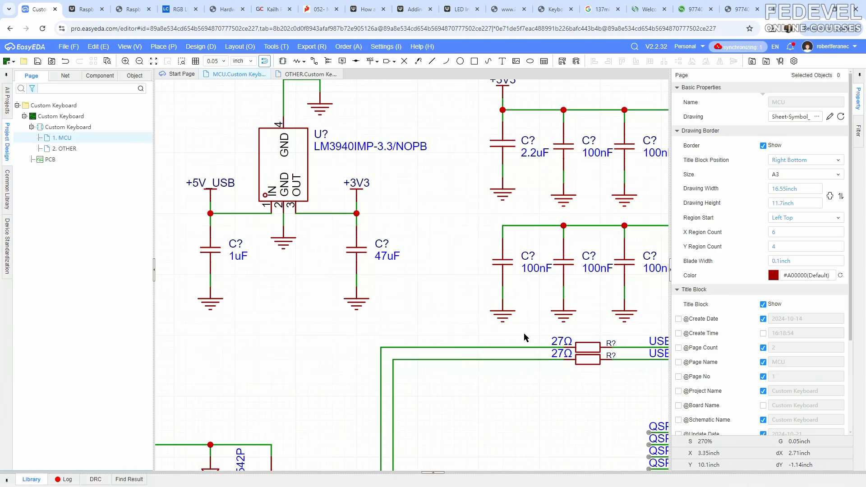
- Set the designator of the USB Type-C connector to J101
key(k)
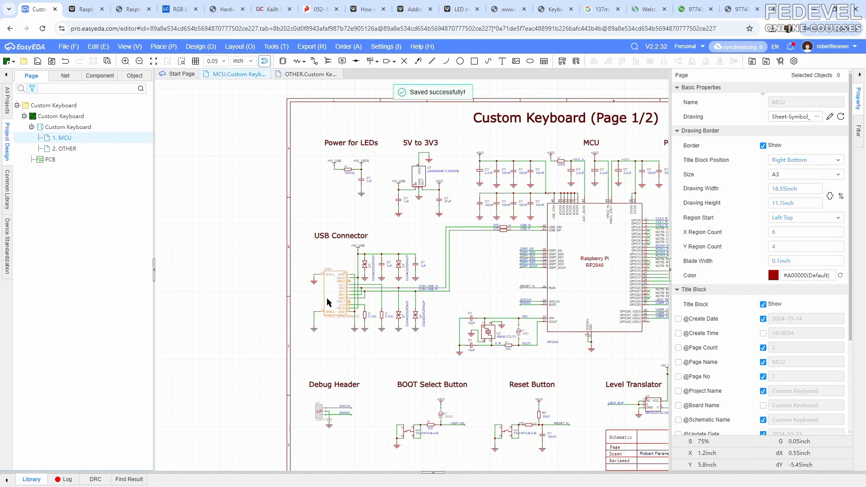
scroll(327, 298, up, 5)
scroll(326, 298, up, 2)
click(340, 240)
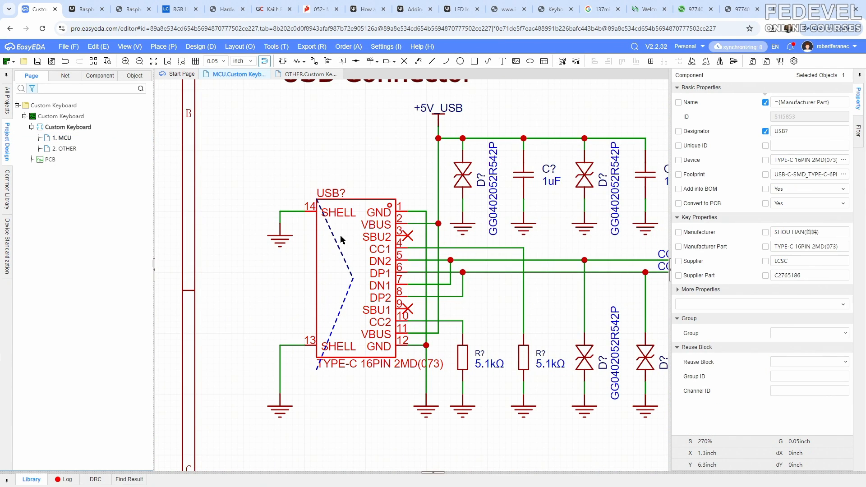
click(800, 132)
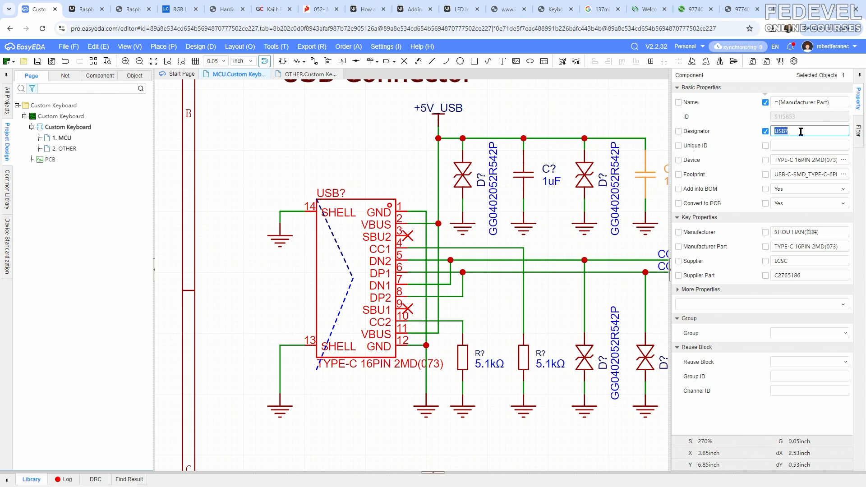
key(Return)
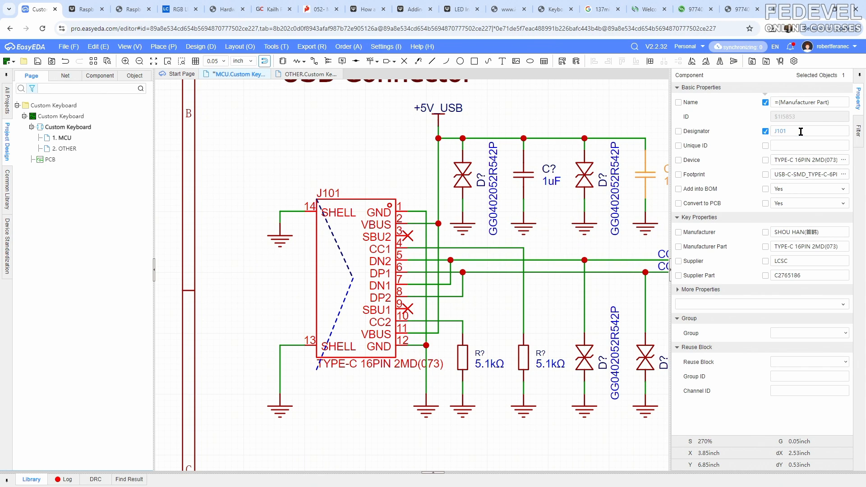
- Set the designator of the three-pin debug header to J102
scroll(326, 153, down, 3)
scroll(313, 332, up, 3)
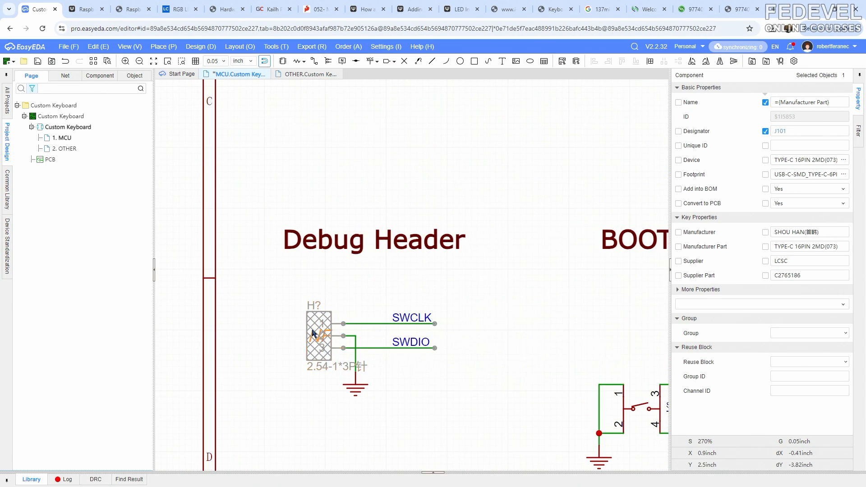
click(313, 333)
click(824, 131)
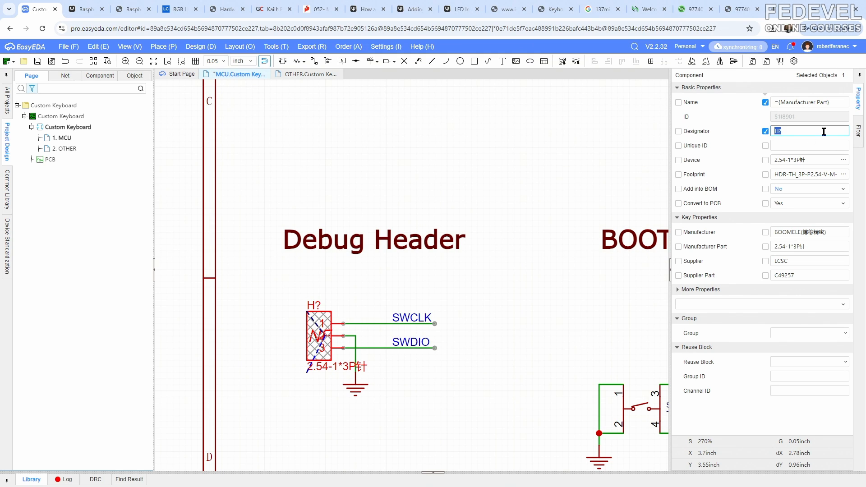
text(J102)
key(Return)
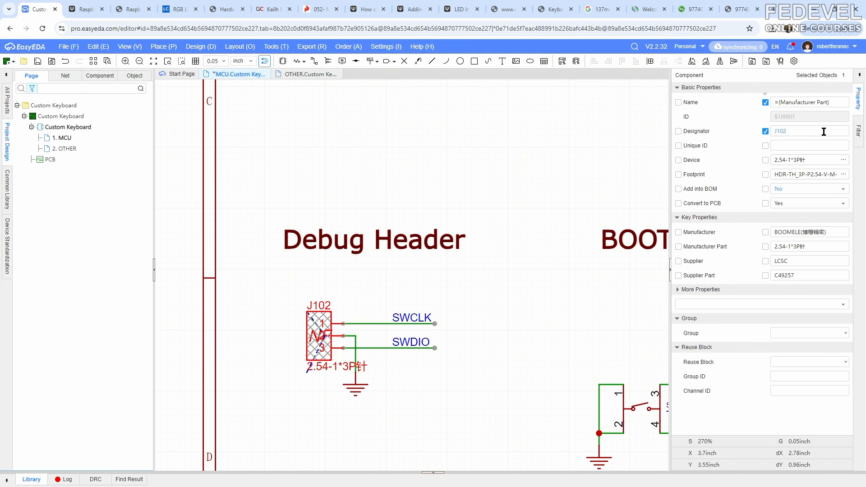
- Set the RP2040's designator to U101 and move its label just outside the chip's upper-left corner
scroll(315, 185, down, 3)
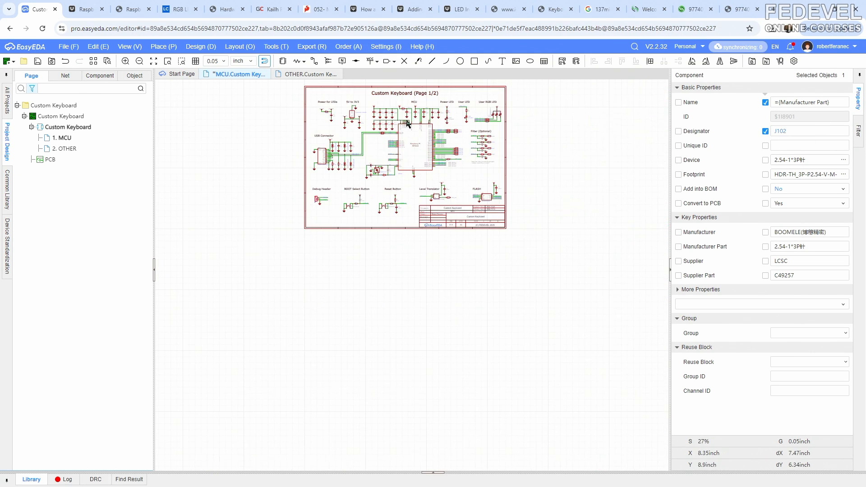
scroll(408, 194, up, 4)
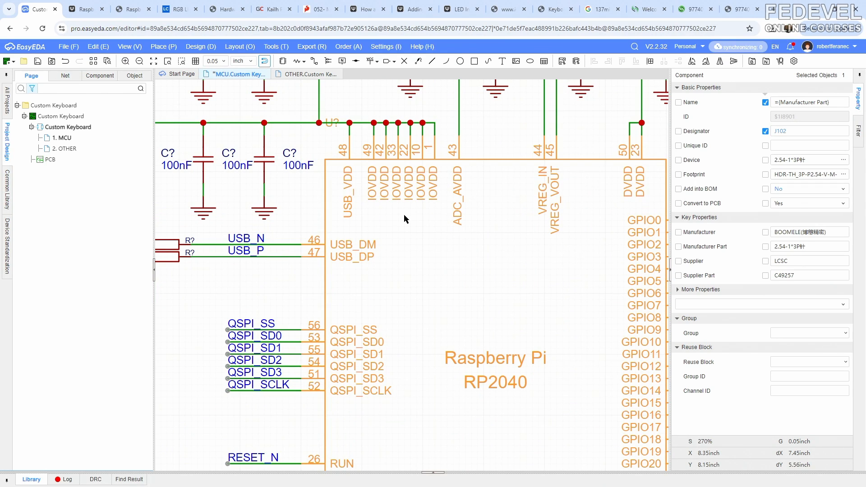
click(404, 214)
click(815, 129)
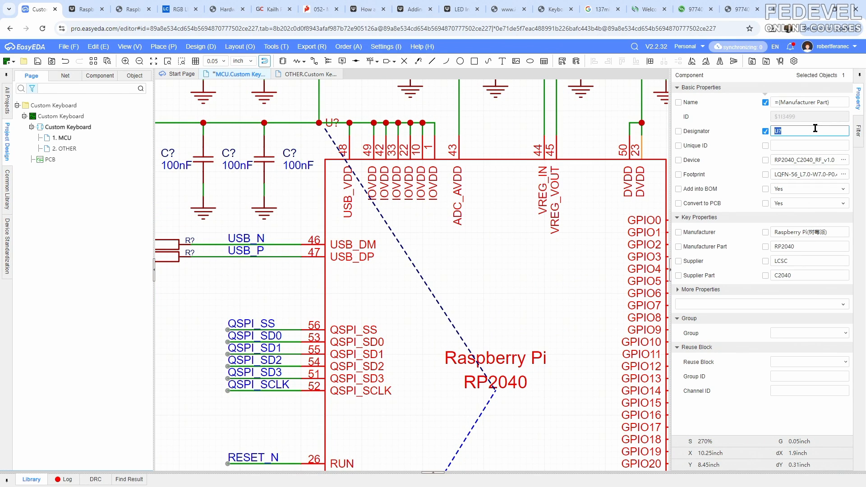
text(U101)
key(Return)
click(340, 106)
drag(331, 129, 315, 151)
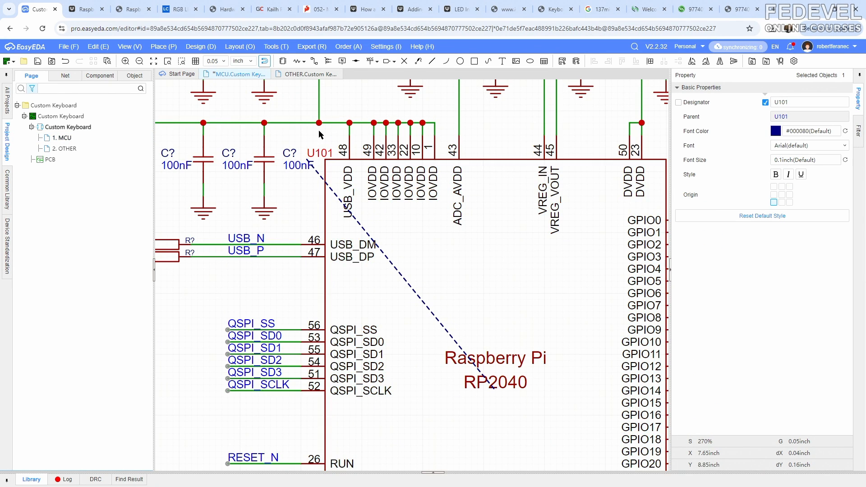
- Set the designator of the ABM8-272-T3 crystal to Y101
scroll(318, 137, down, 3)
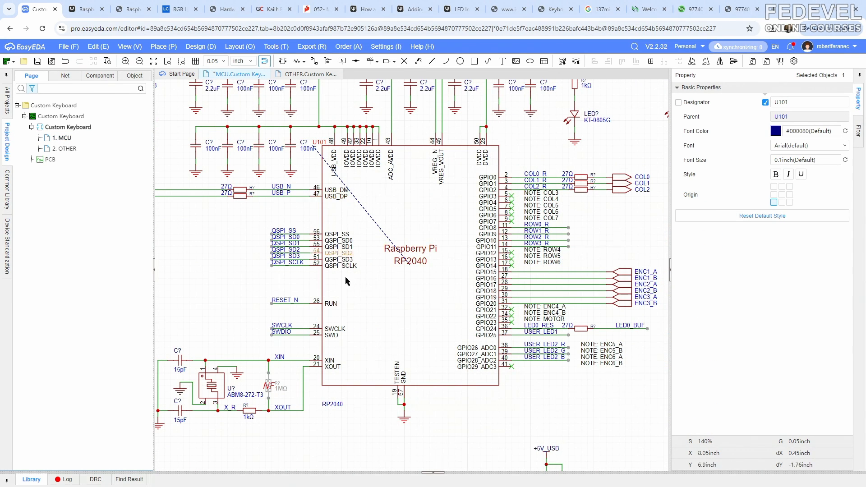
click(353, 399)
scroll(186, 396, up, 5)
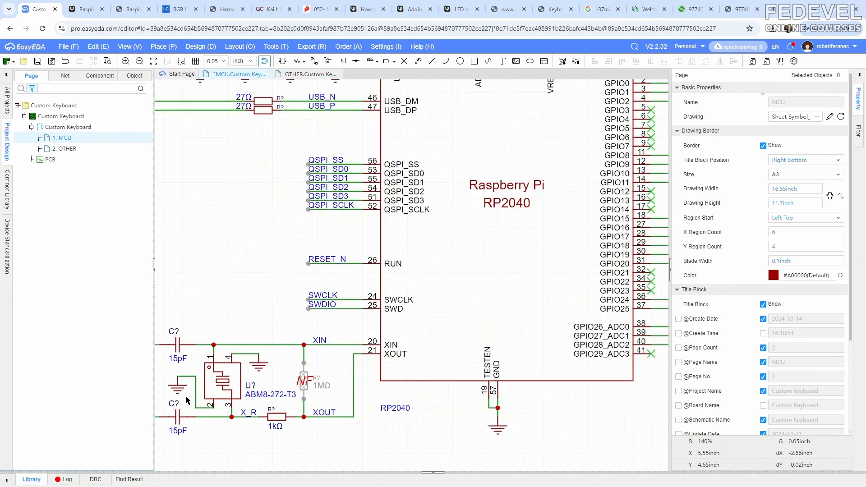
click(229, 390)
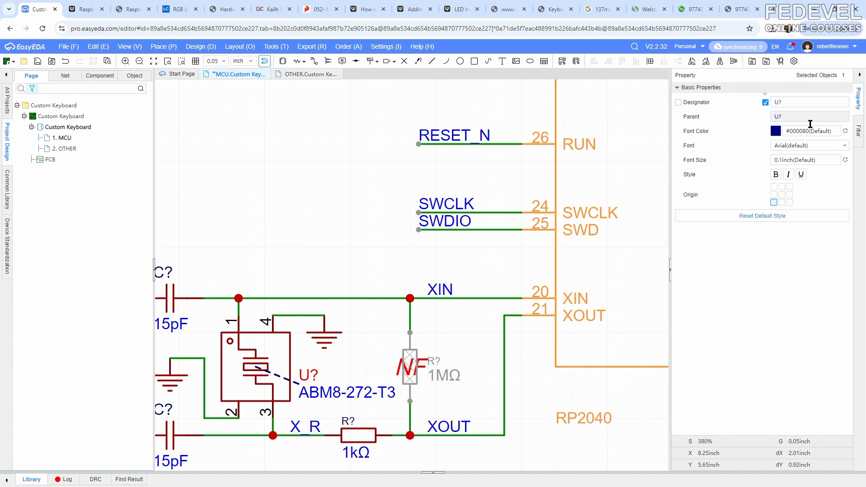
double_click(814, 101)
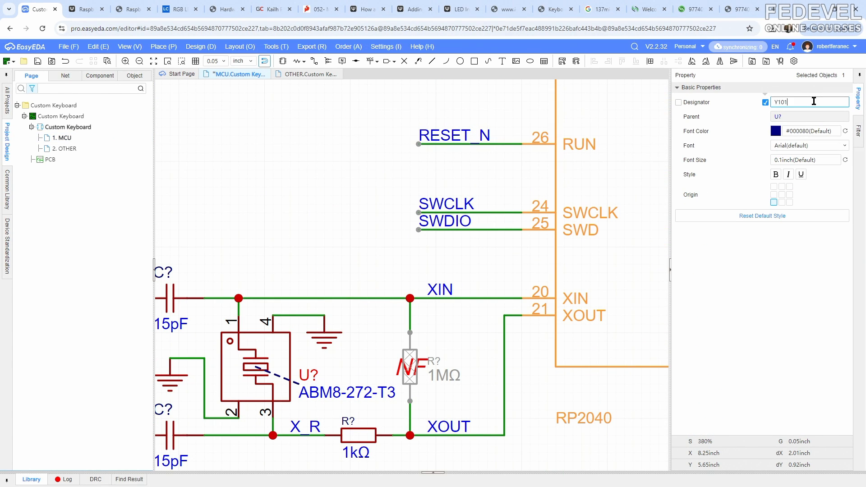
text(Y101)
click(343, 157)
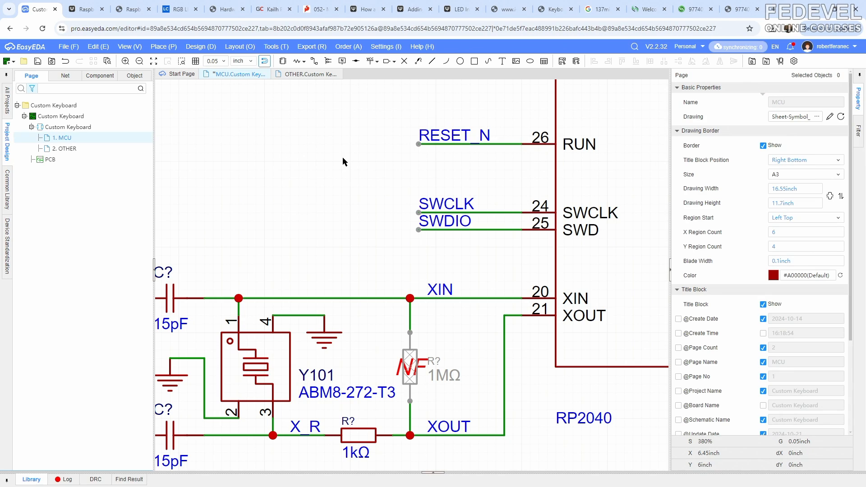
- Annotate the designators on the current page, ordered across then down with the page number added, and save the schematic
scroll(378, 154, down, 3)
right_drag(342, 131, 374, 330)
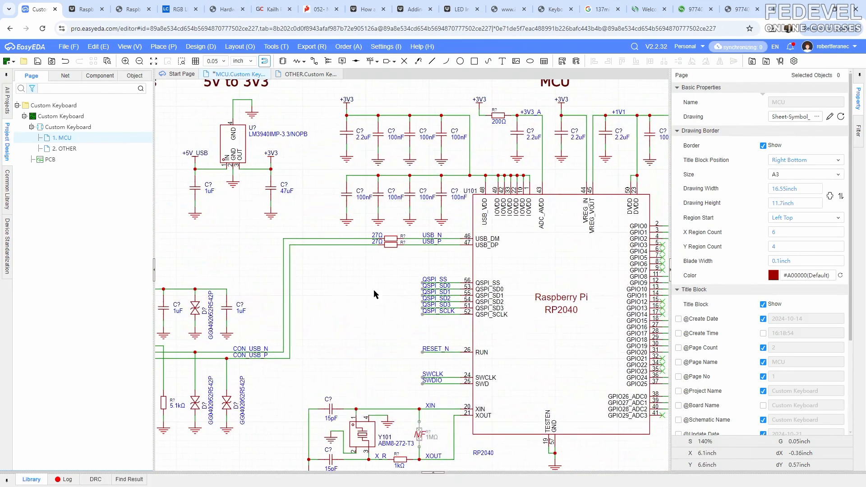
scroll(389, 152, up, 2)
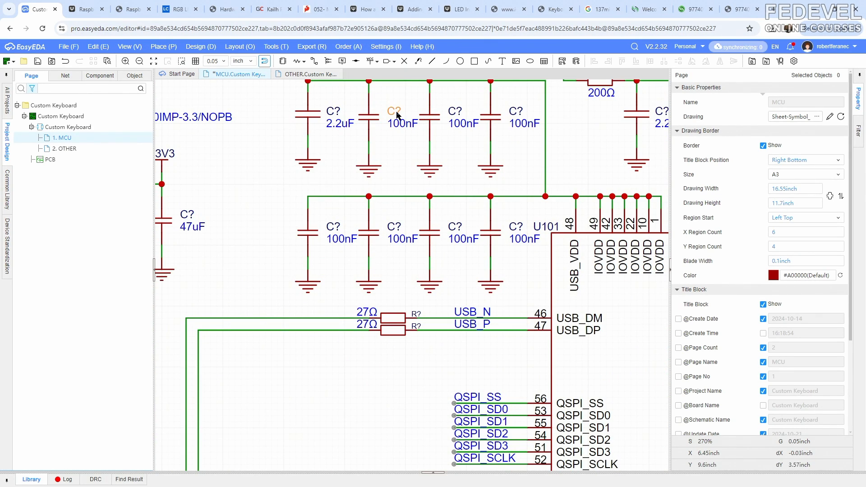
click(200, 47)
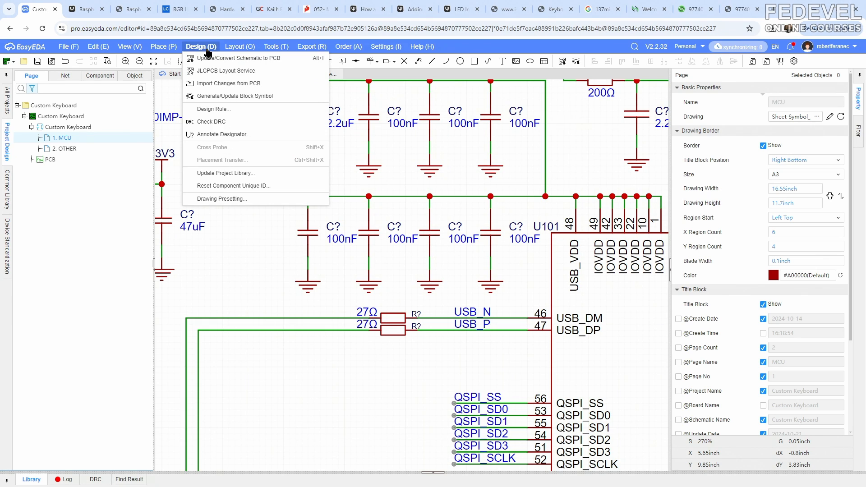
click(252, 135)
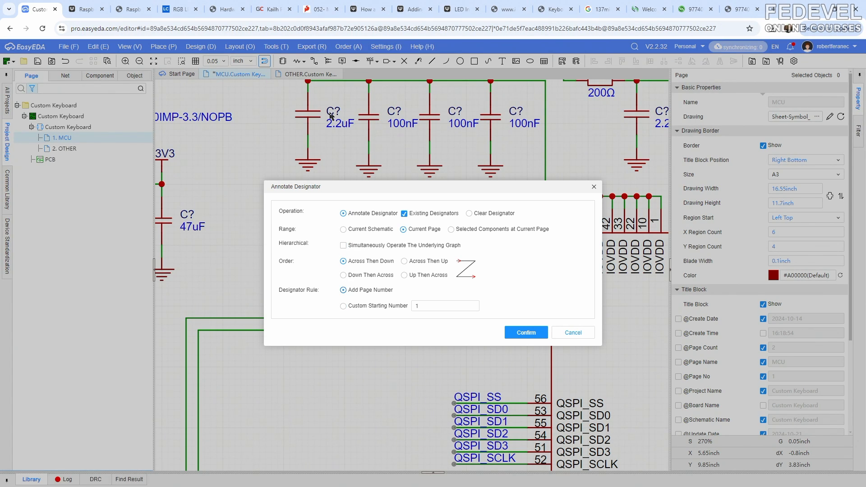
click(518, 334)
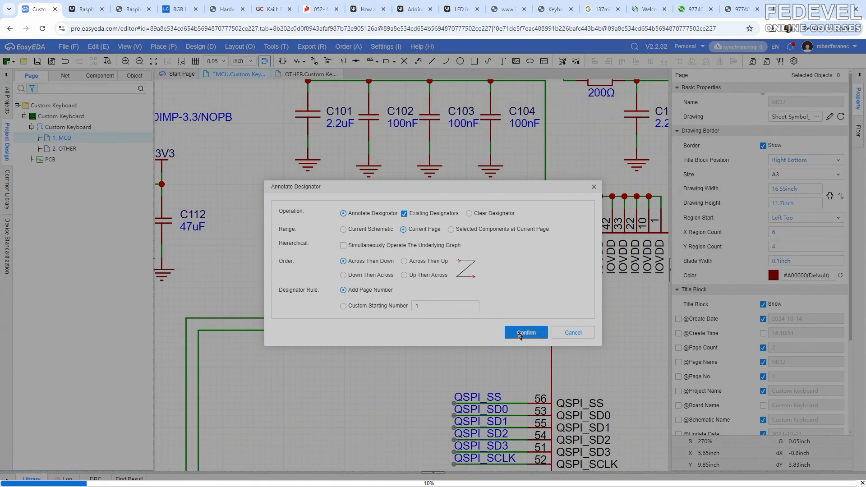
key(ctrl+s)
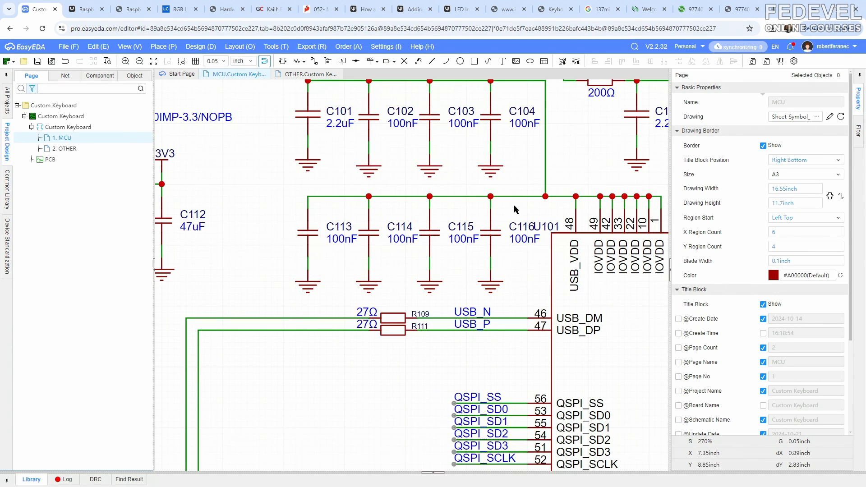
- Move the RP2040's U101 label along the chip's upper edge, into the gap between pins 43 and 44
right_drag(539, 214, 355, 230)
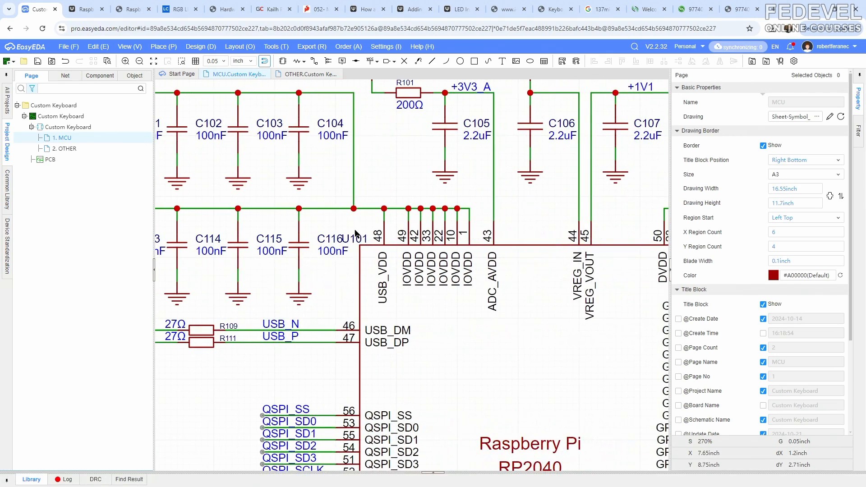
drag(357, 238, 533, 241)
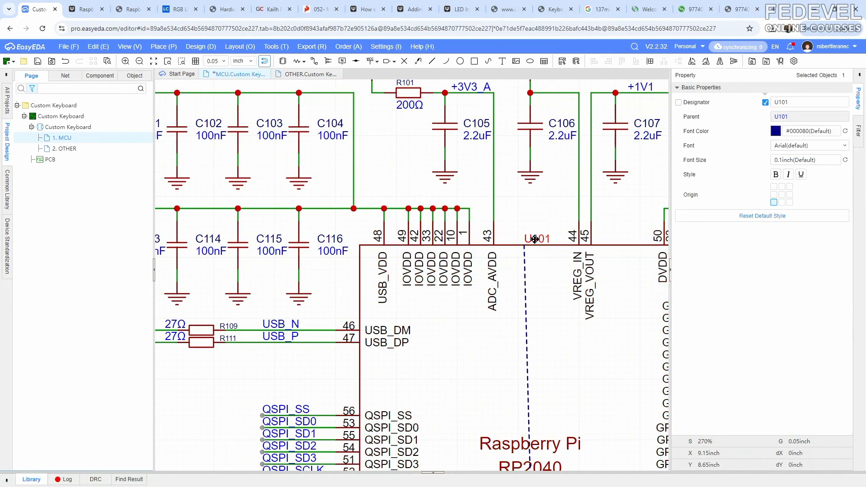
- Examine the designators in the USB Connector section and across the rest of the MCU page
scroll(525, 194, down, 5)
right_drag(283, 257, 389, 206)
scroll(296, 250, up, 5)
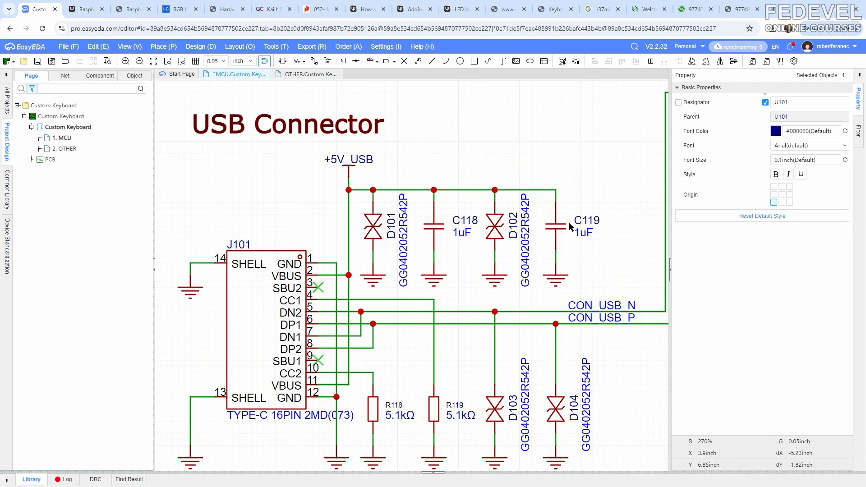
scroll(435, 173, down, 3)
scroll(434, 173, down, 3)
right_drag(444, 285, 289, 357)
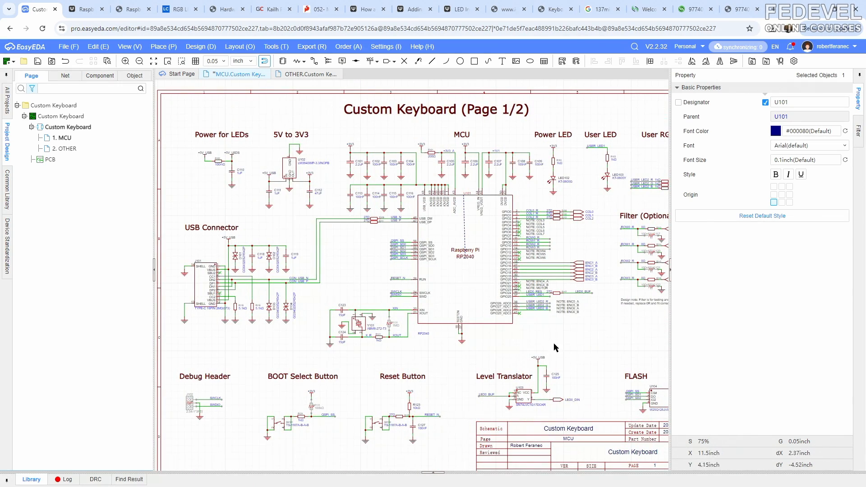
right_drag(554, 347, 501, 337)
- Fit the whole MCU page in view, save it and clear the selection
click(131, 47)
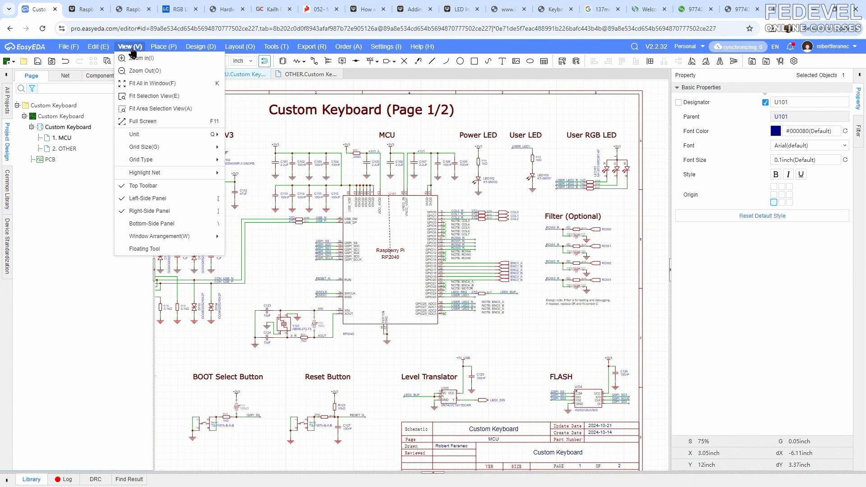
click(136, 84)
click(39, 64)
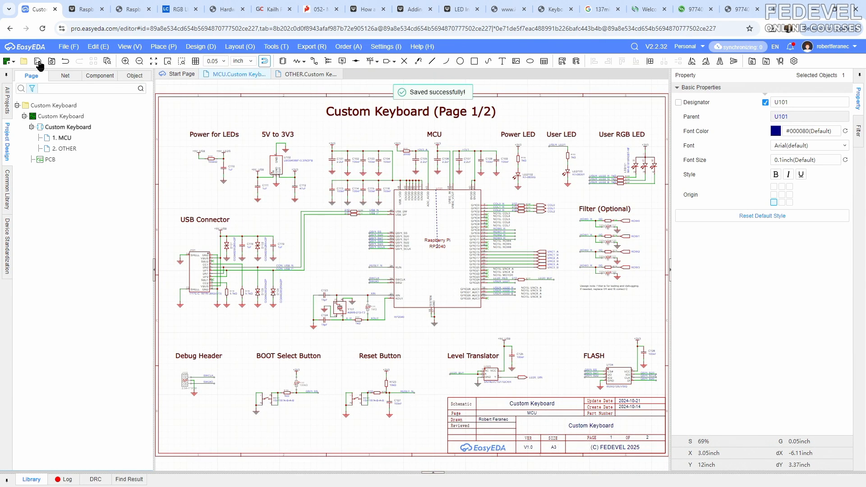
click(233, 120)
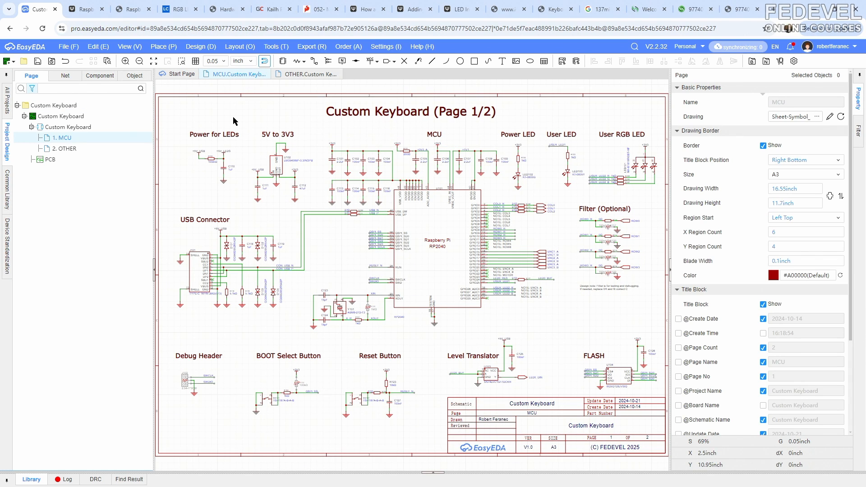
- On the OTHER page, set the designator of all nine CPG151101S11-16 key sockets to J?
click(305, 75)
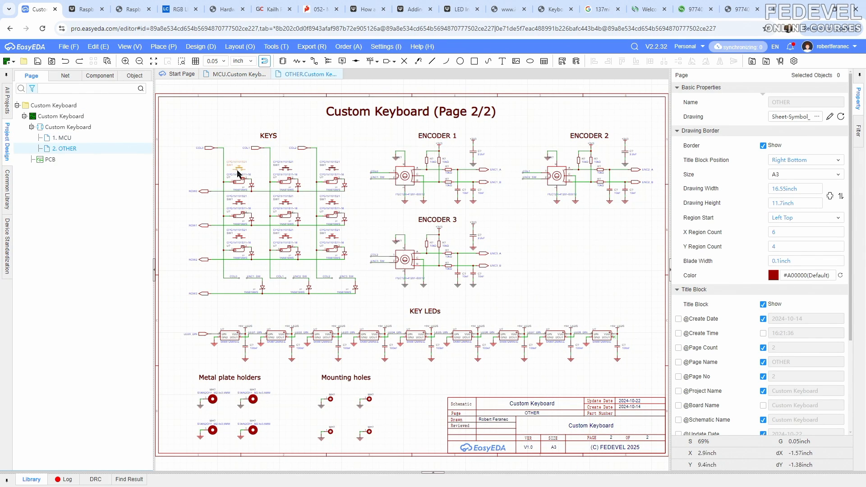
scroll(234, 168, up, 6)
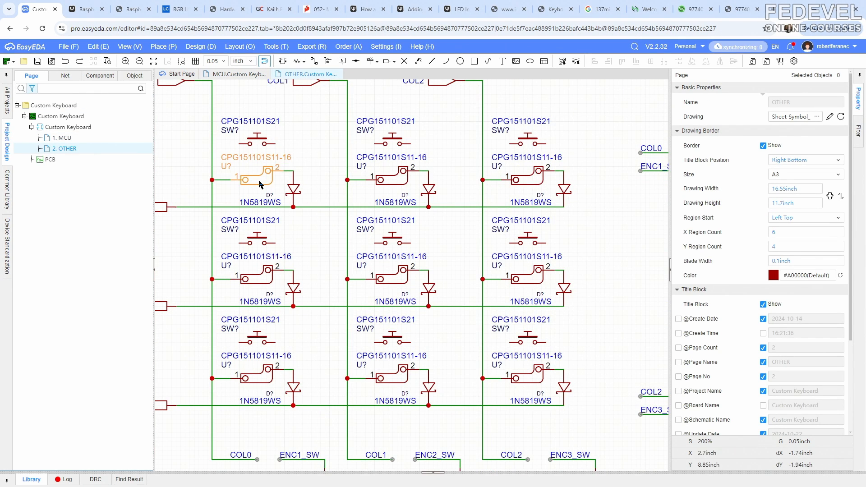
click(261, 180)
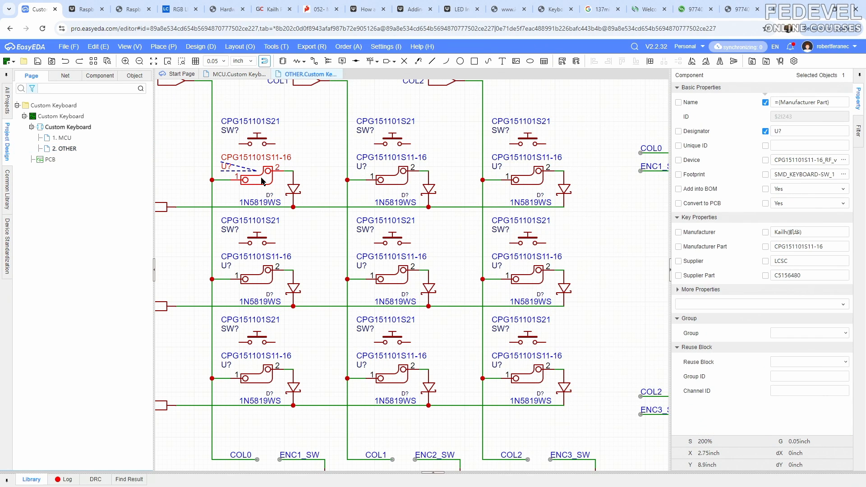
ctrl+click(391, 180)
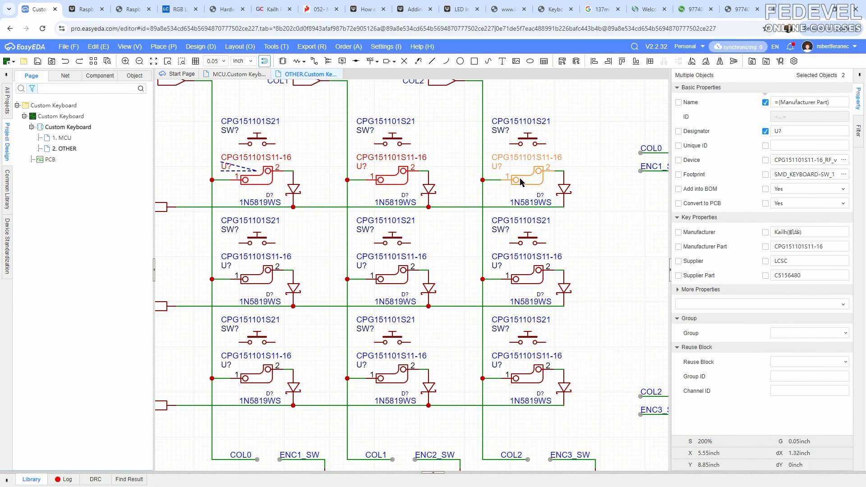
ctrl+click(526, 181)
ctrl+click(391, 279)
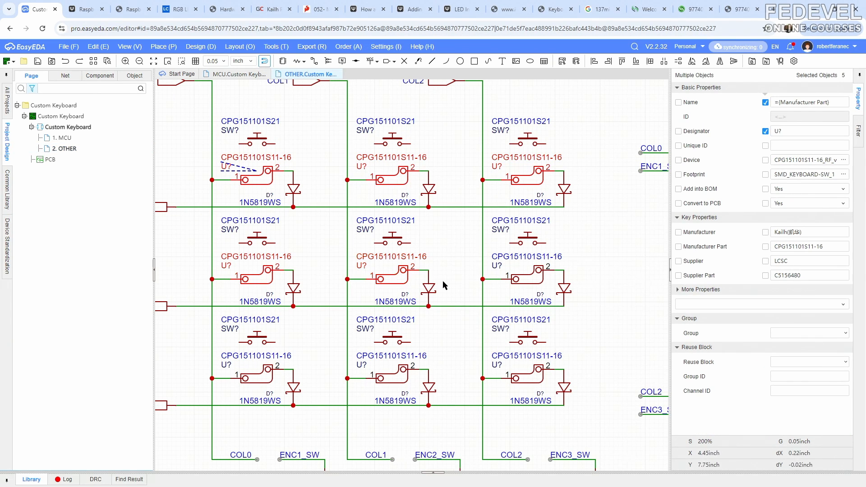
ctrl+click(531, 278)
ctrl+click(256, 373)
ctrl+click(392, 374)
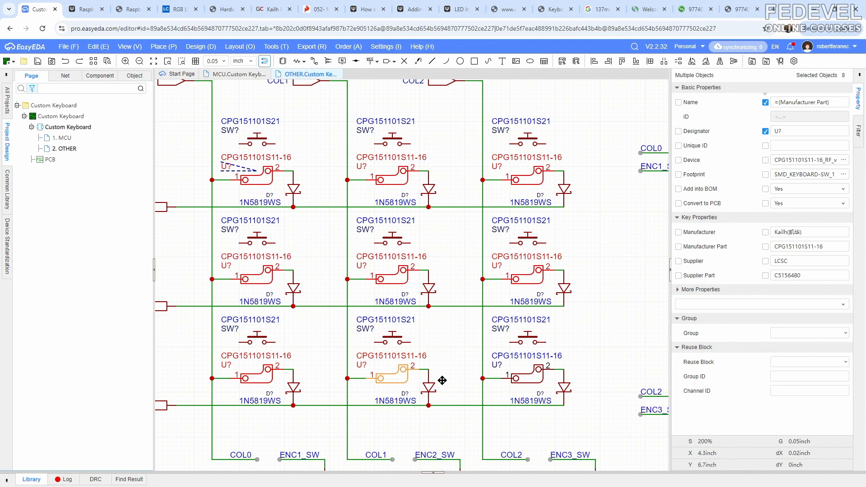
ctrl+click(530, 381)
ctrl+click(530, 381)
click(818, 132)
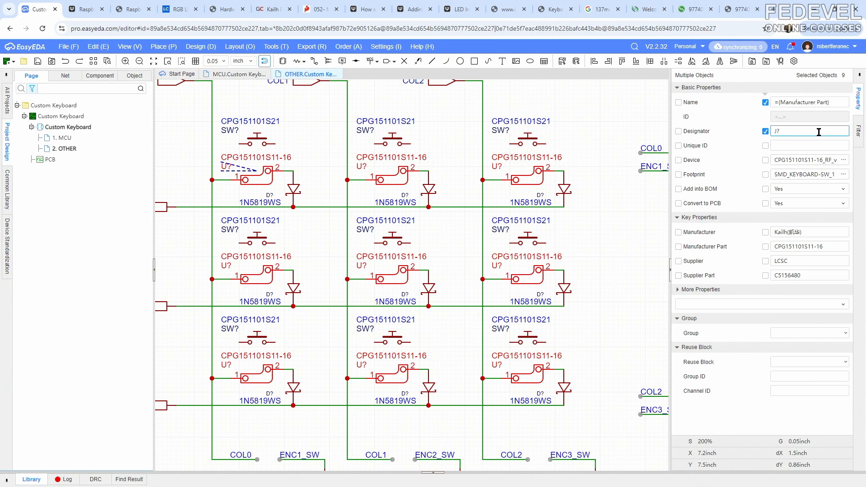
key(Return)
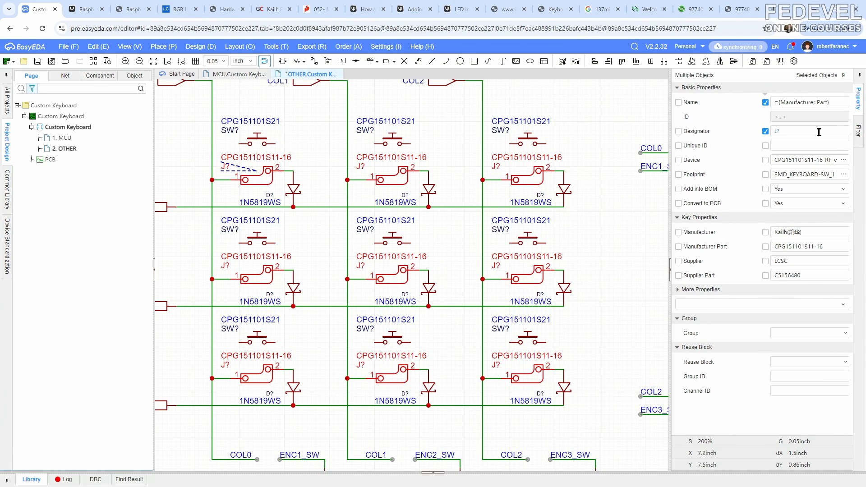
click(590, 135)
- Set the designator of the rotary encoder in the ENCODER 1 section to ENC201
right_drag(622, 218, 279, 232)
right_drag(373, 281, 249, 258)
scroll(279, 259, down, 1)
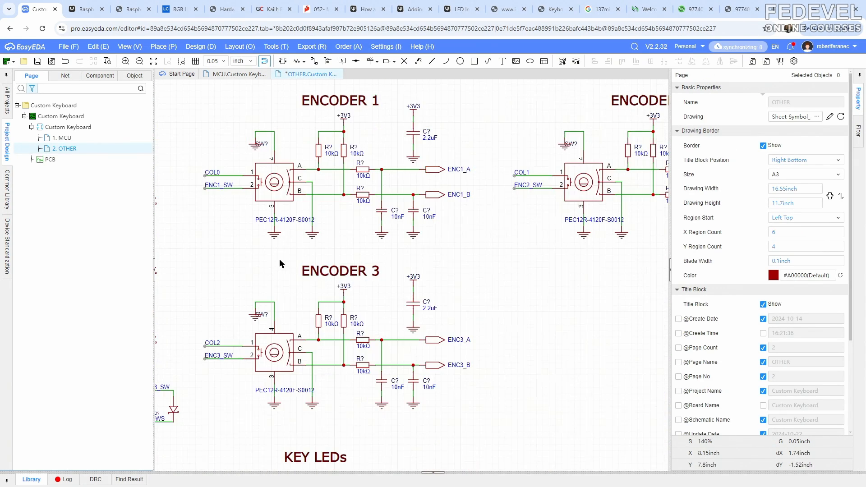
click(282, 180)
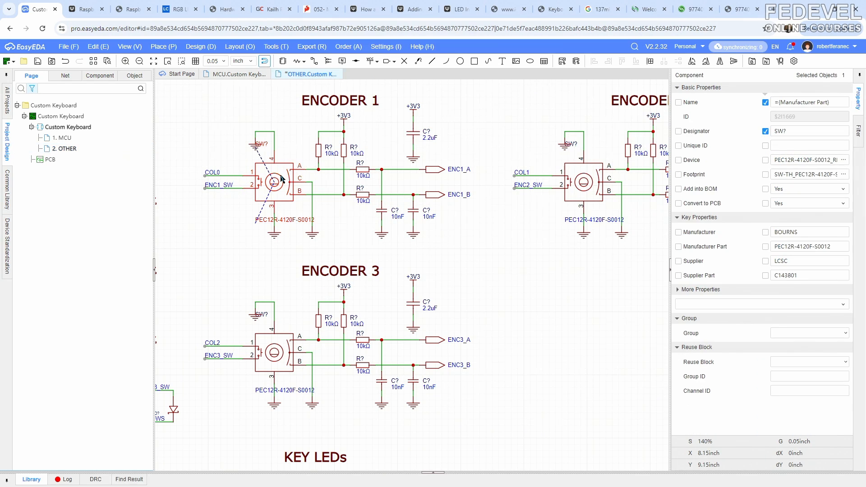
click(813, 131)
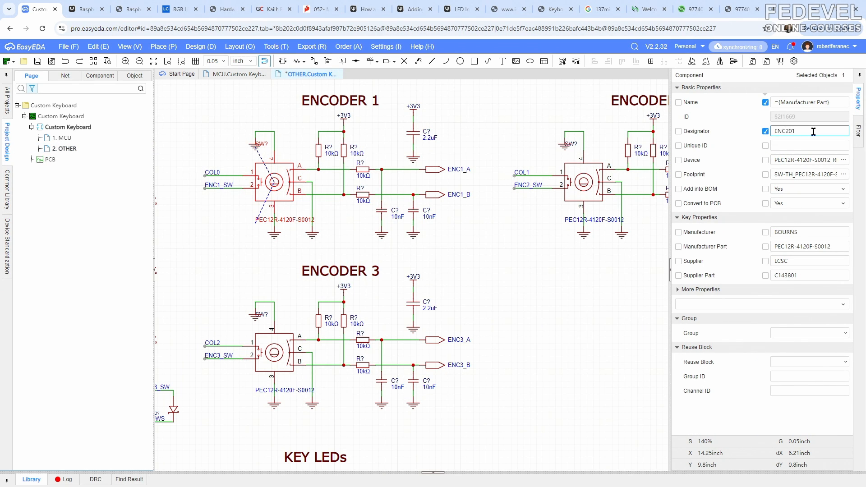
text(ENC201)
key(Return)
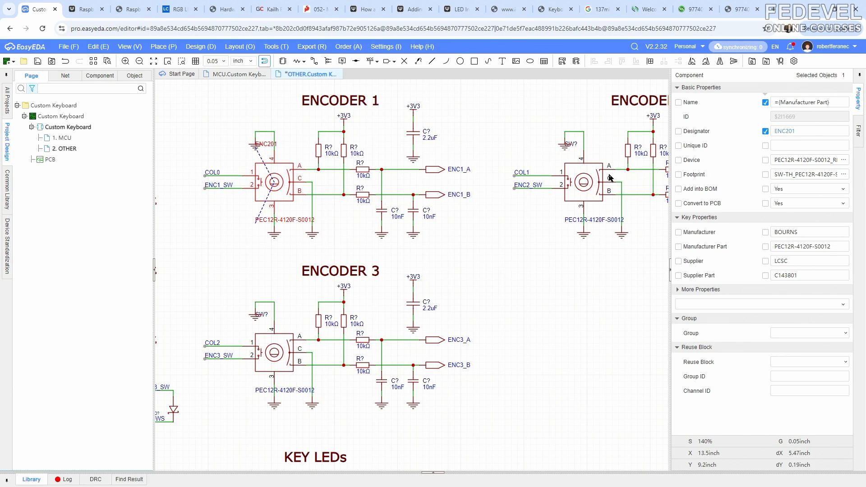
- Set the designator of the ENCODER 2 component to ENC202 and of the ENCODER 3 component to ENC203
click(604, 177)
click(804, 132)
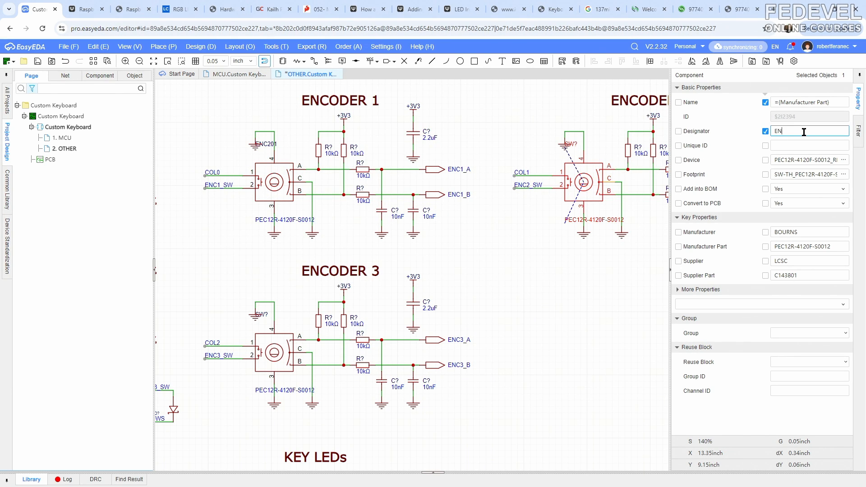
key(Return)
click(273, 352)
click(810, 131)
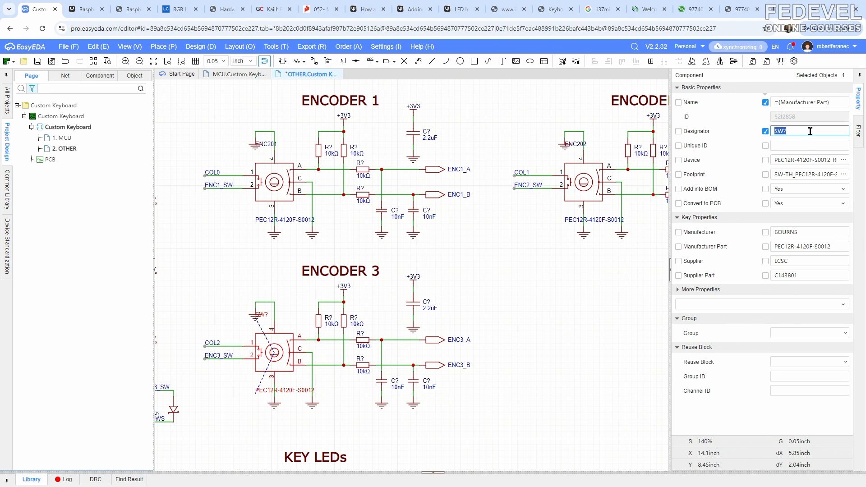
key(Return)
click(198, 226)
- Move the ENC201, ENC202 and ENC203 labels off the ground symbols to the upper-left corner of each encoder
drag(269, 147, 257, 159)
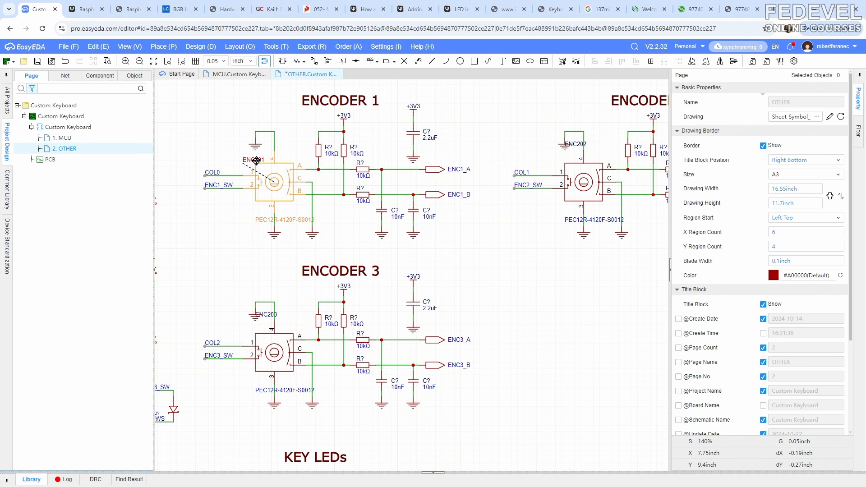
drag(581, 148, 568, 162)
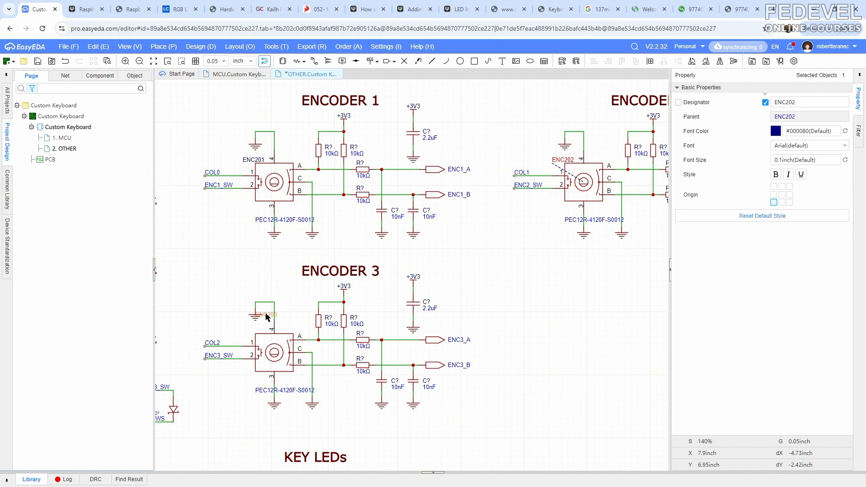
drag(267, 315, 252, 330)
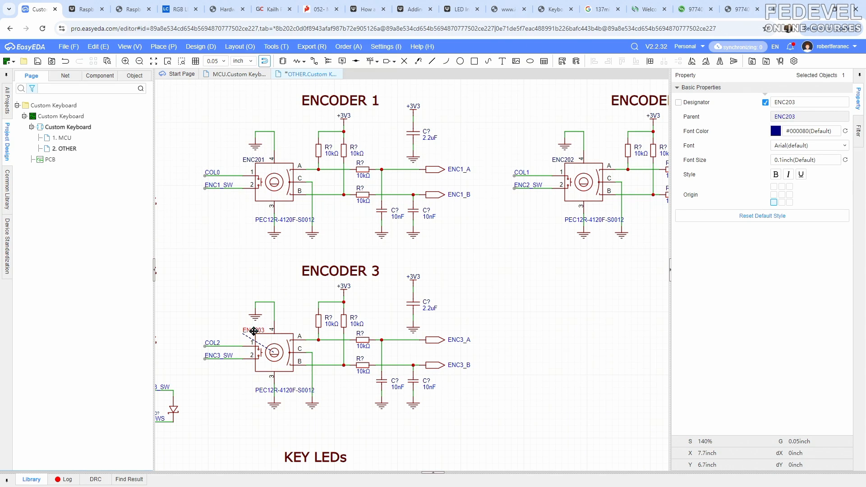
- Set the designator of all nine SK6812MINI-E components in the KEY LEDs row to LED?
click(223, 268)
scroll(395, 294, down, 5)
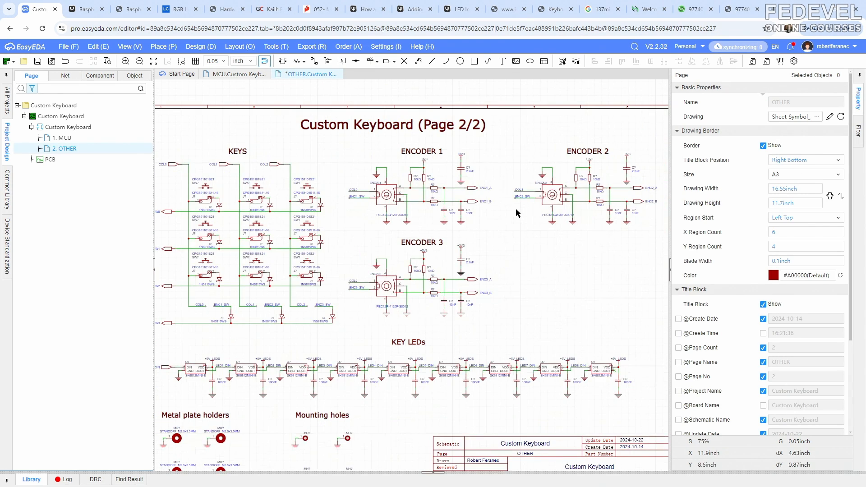
scroll(425, 211, up, 2)
scroll(262, 260, up, 5)
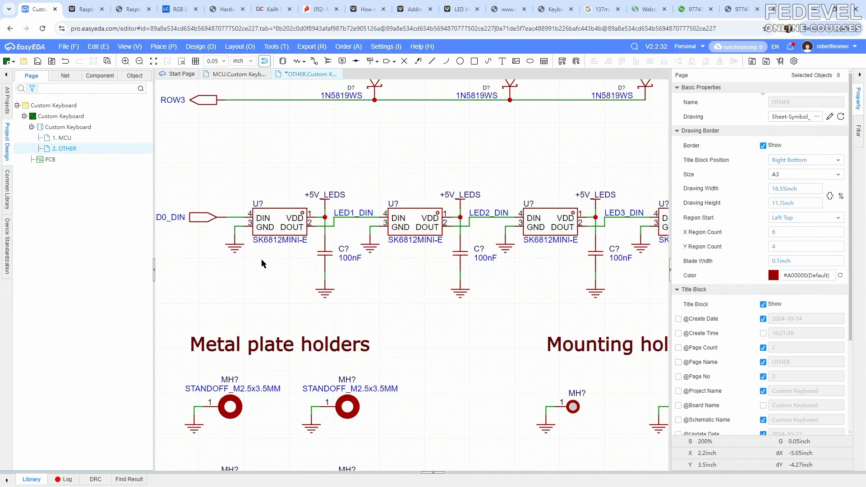
scroll(263, 201, down, 3)
right_drag(437, 177, 397, 209)
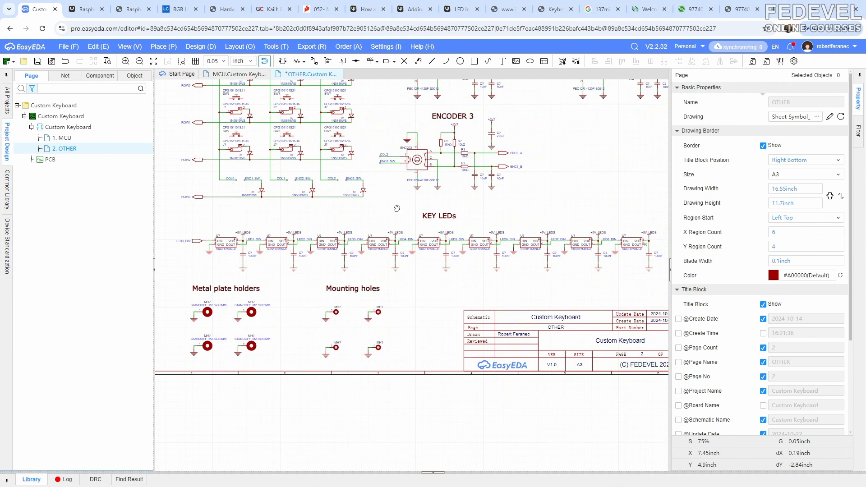
click(227, 242)
drag(227, 242, 275, 242)
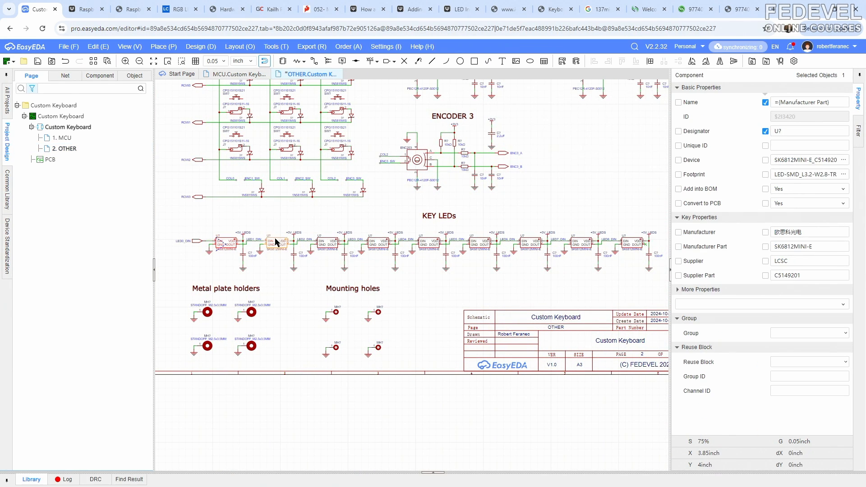
ctrl+click(276, 242)
ctrl+click(328, 242)
ctrl+click(377, 242)
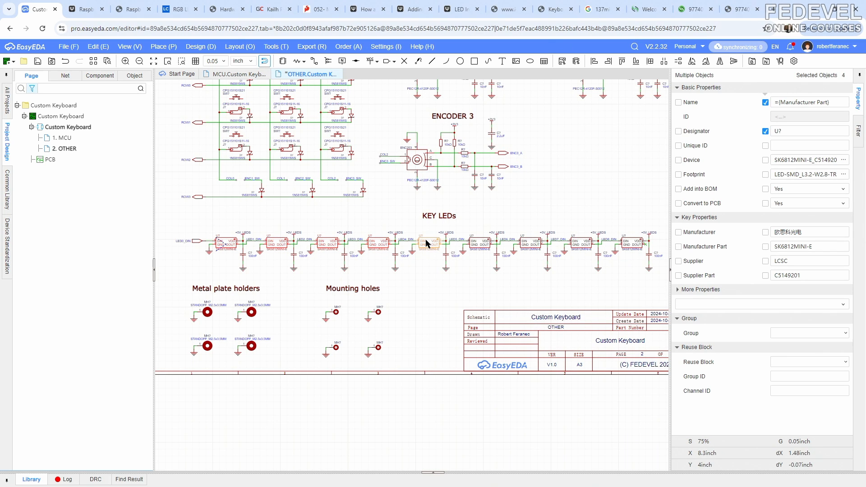
ctrl+click(429, 242)
ctrl+click(478, 243)
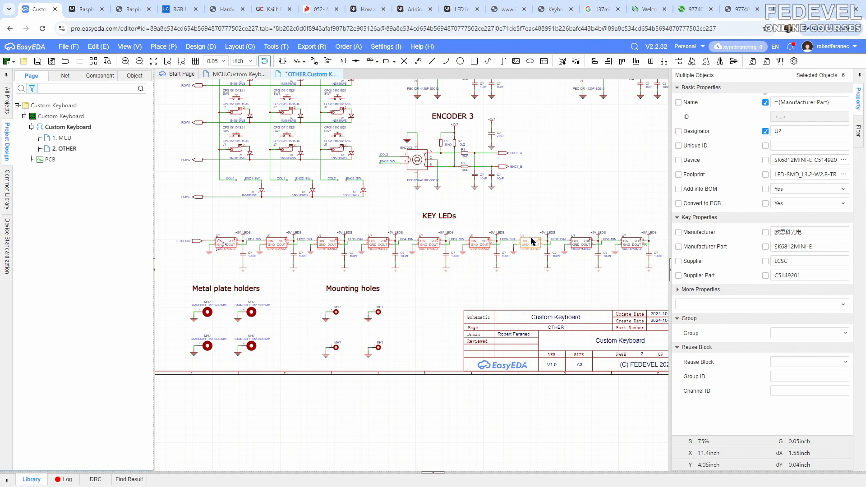
ctrl+click(531, 242)
ctrl+click(579, 244)
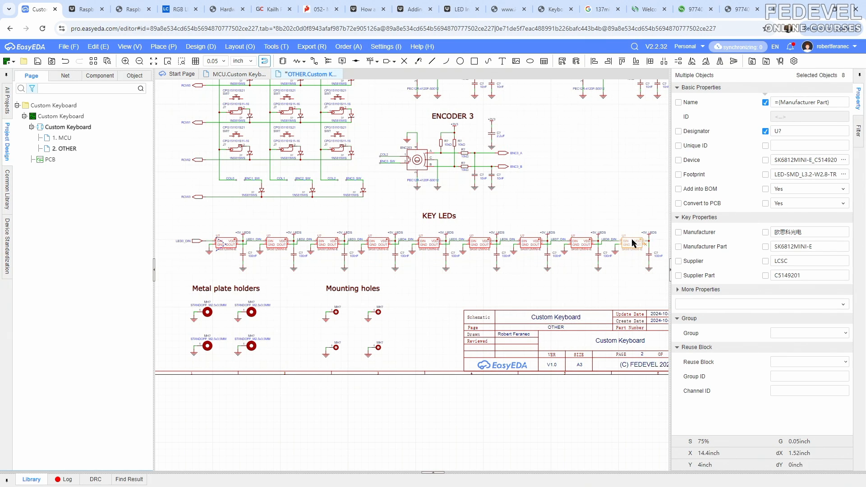
click(806, 130)
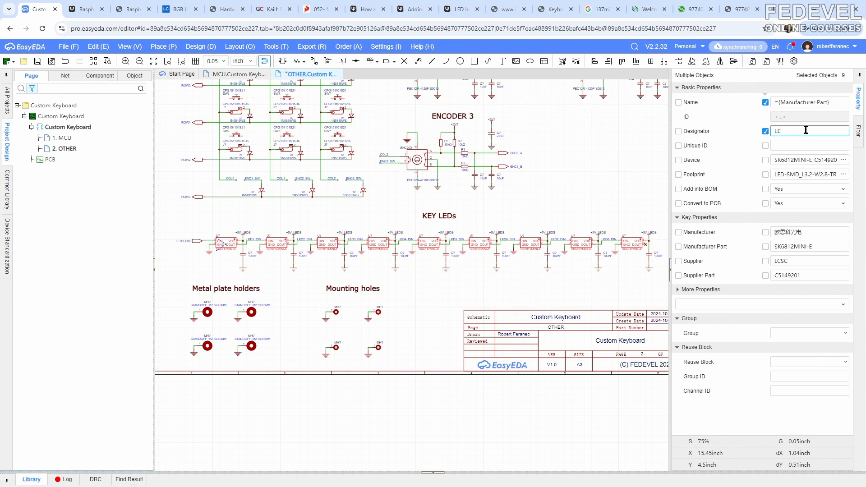
key(Return)
- Set the designators of the upper two Metal plate holders standoffs to MH201 and MH202, from left to right
scroll(180, 334, up, 7)
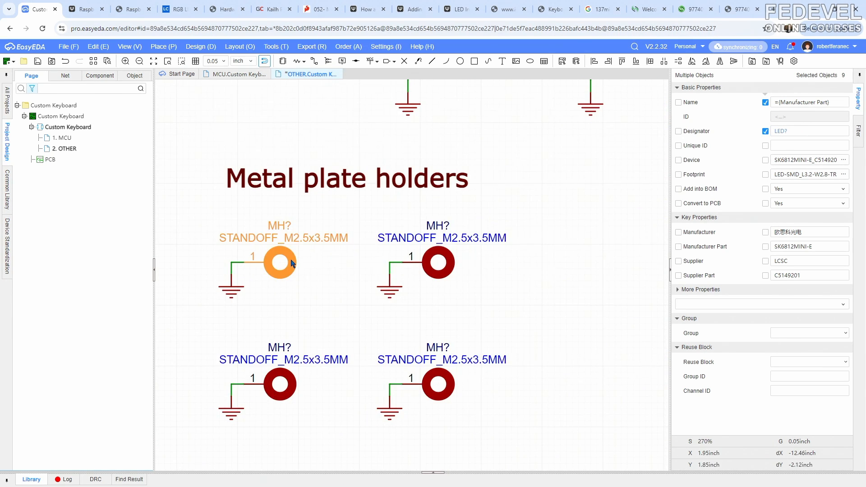
click(292, 263)
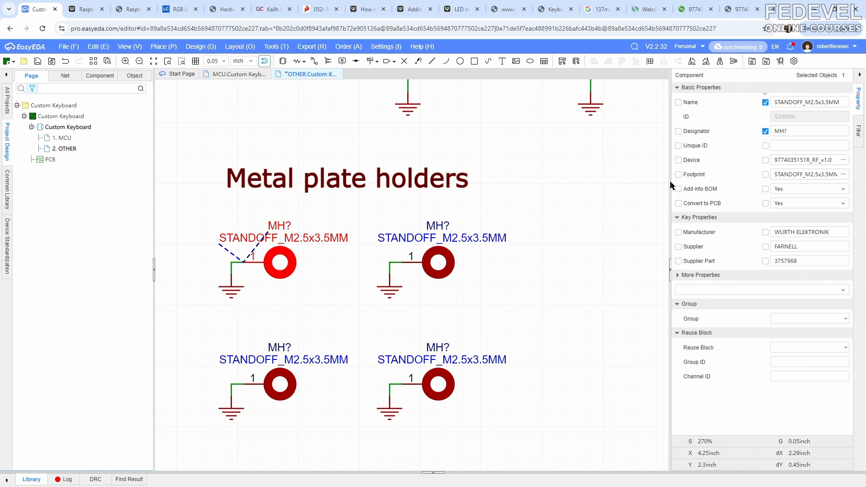
click(816, 131)
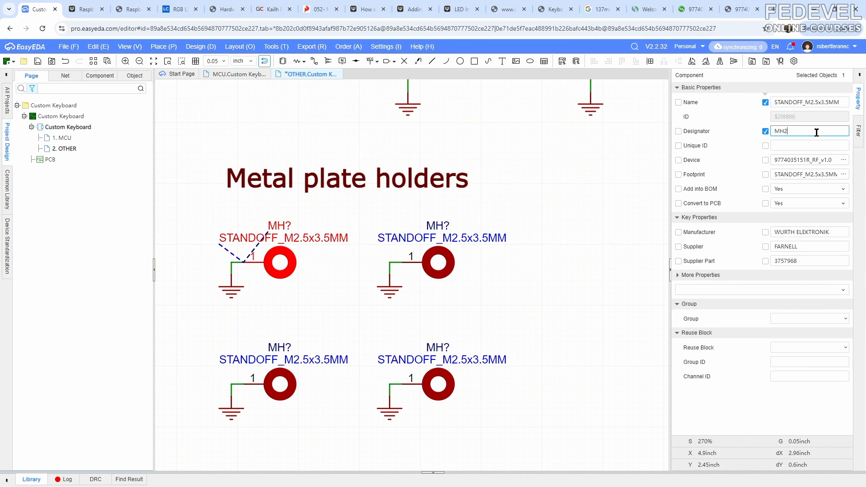
text(201)
key(Return)
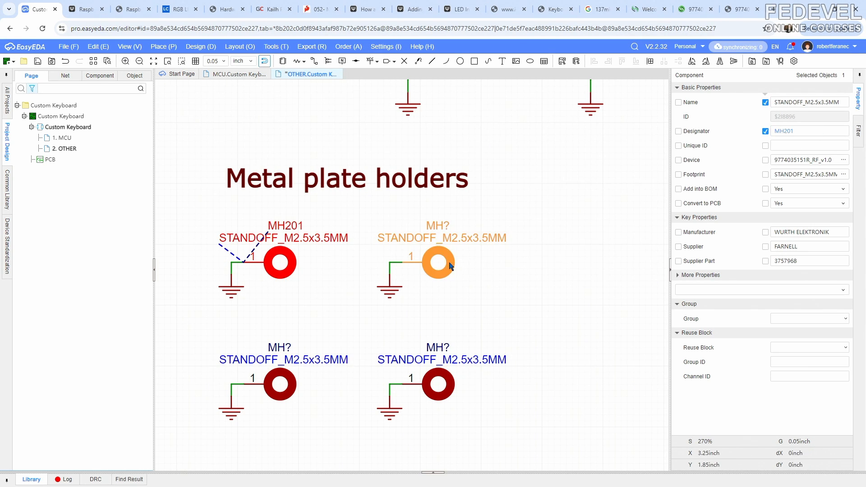
click(438, 262)
click(823, 131)
text(MH2)
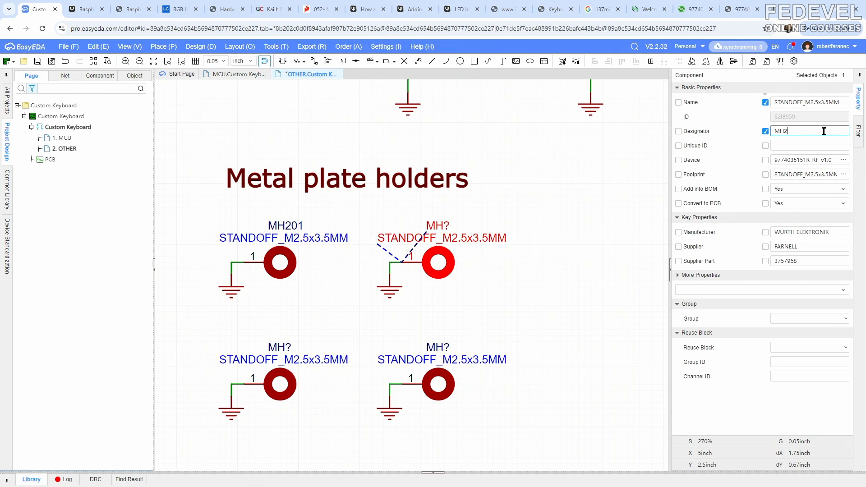
text(02)
key(Return)
- Set the designators of the lower two Metal plate holders standoffs to MH203 and MH204, from left to right
click(280, 384)
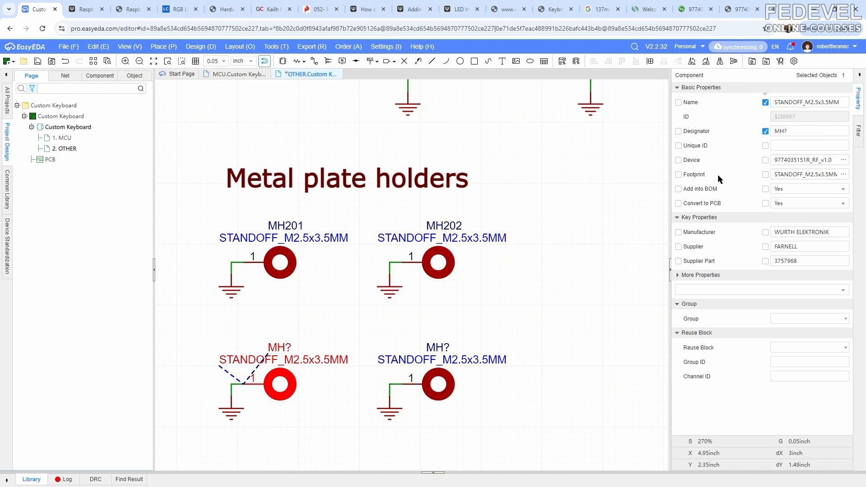
click(816, 132)
text(MH203)
key(Return)
click(453, 379)
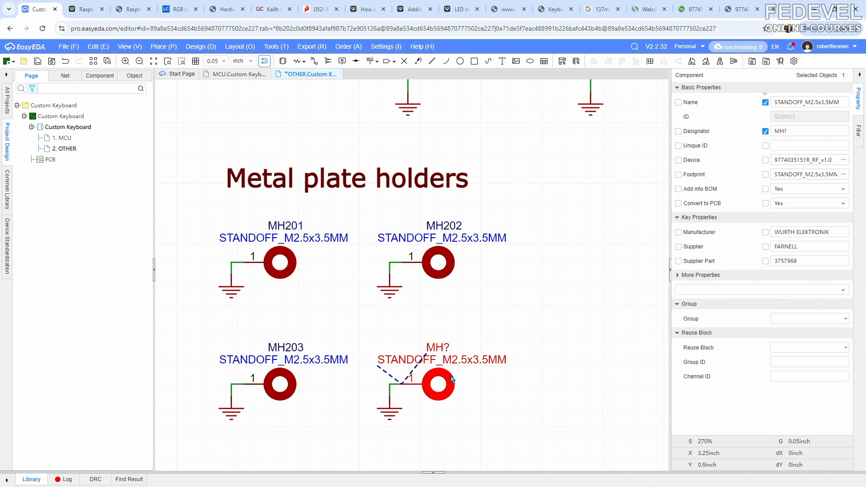
click(814, 131)
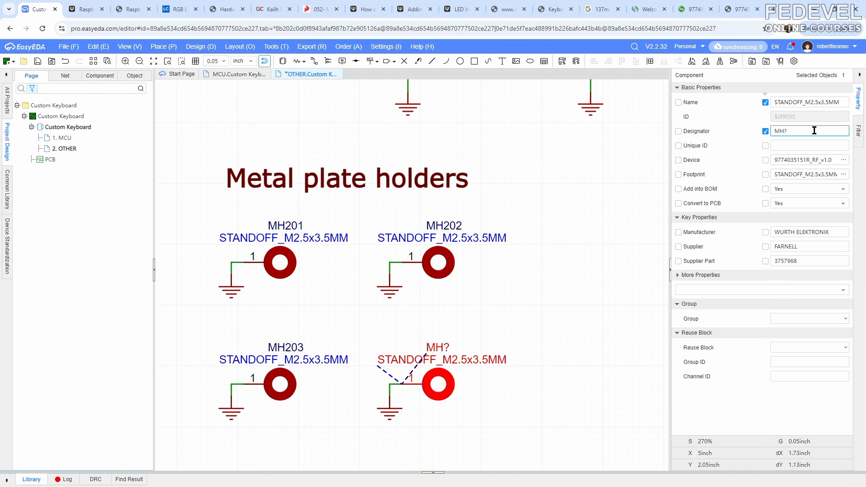
text(MH204)
key(Return)
click(576, 175)
- Annotate the designators of the current page in Across Then Down order with Add Page Number as the rule, and save the page
scroll(576, 174, down, 5)
right_drag(599, 168, 360, 413)
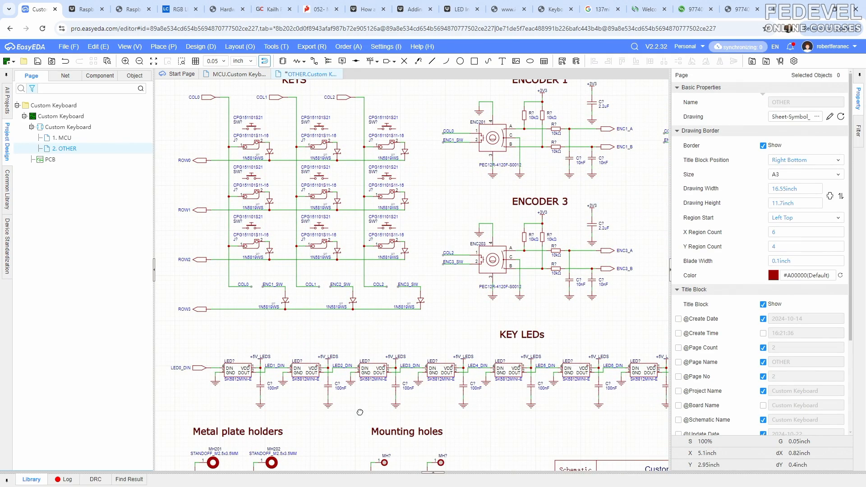
scroll(242, 125, up, 5)
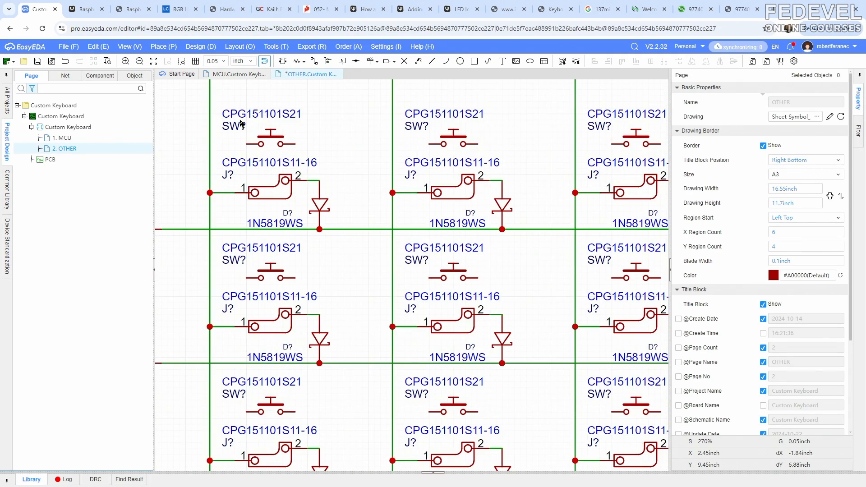
click(201, 47)
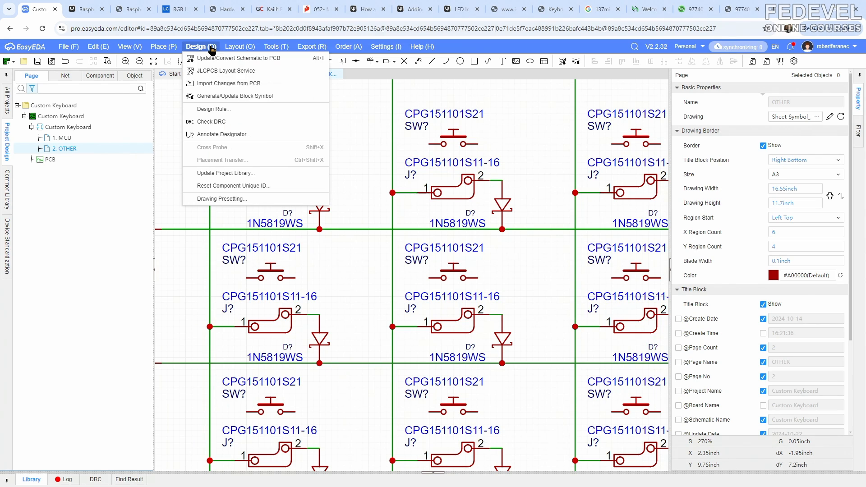
click(247, 135)
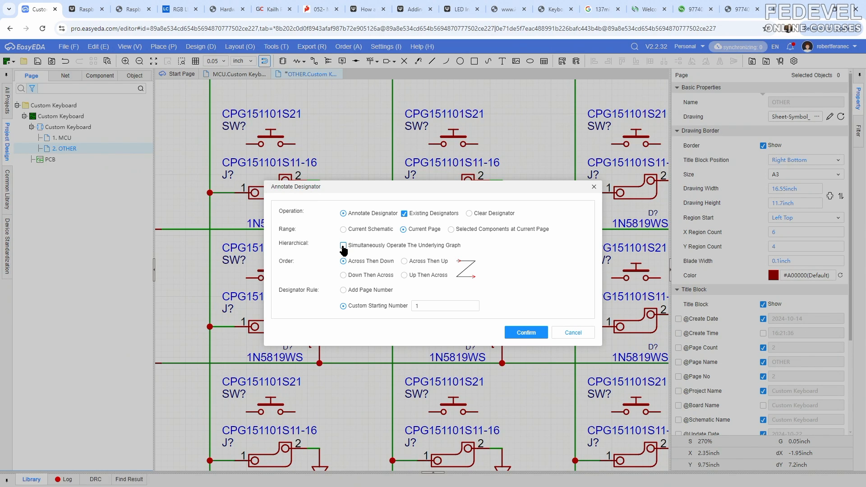
click(343, 290)
click(526, 332)
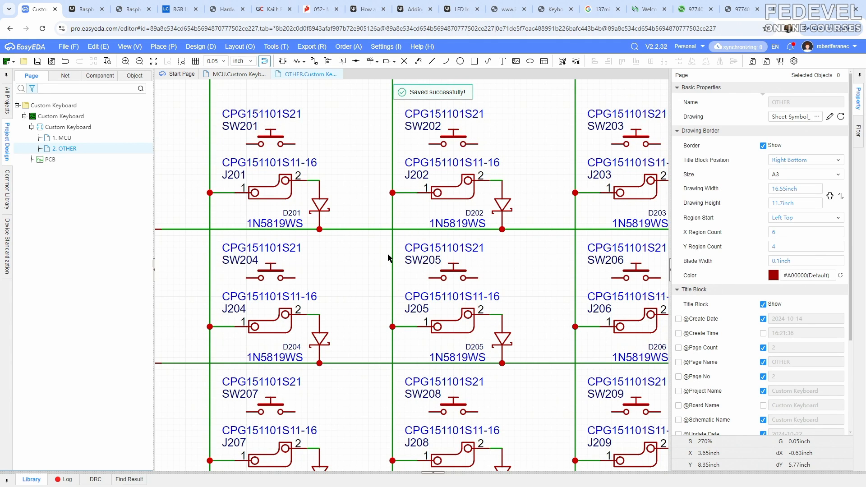
- Examine the new designators in the keys, encoders, key LEDs, plate holders and mounting holes sections, ending on the whole page
scroll(460, 280, down, 2)
right_drag(498, 284, 494, 270)
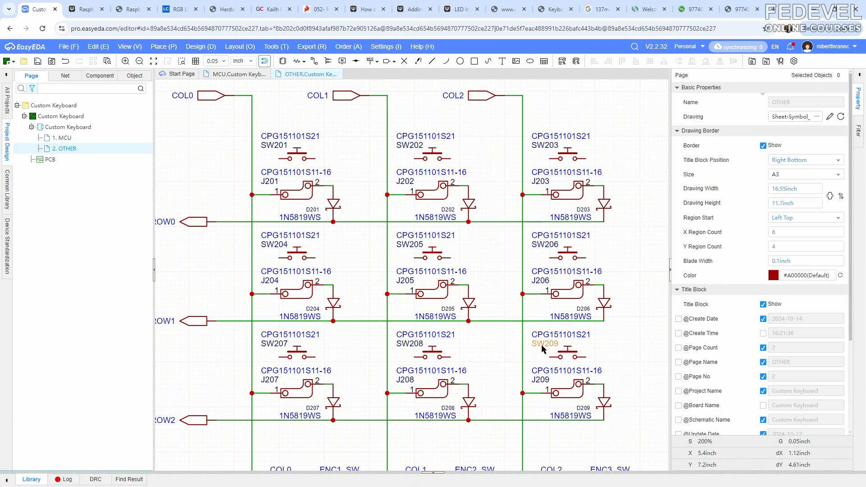
right_drag(638, 365, 240, 350)
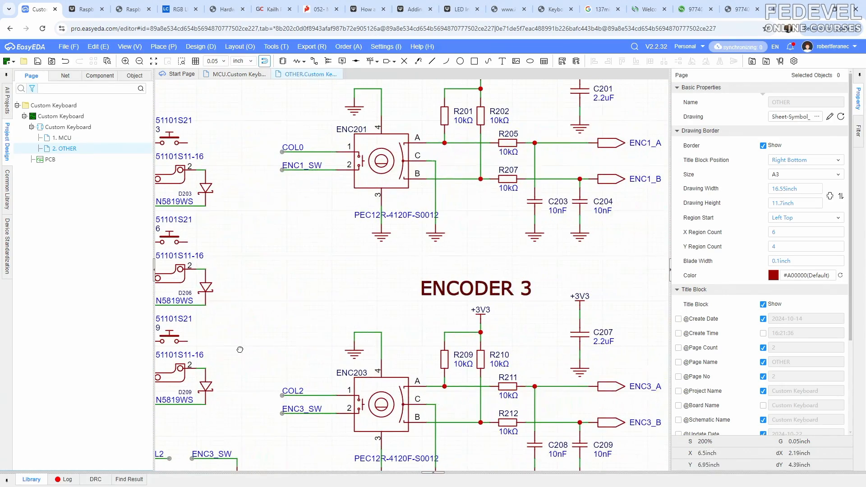
scroll(355, 153, down, 2)
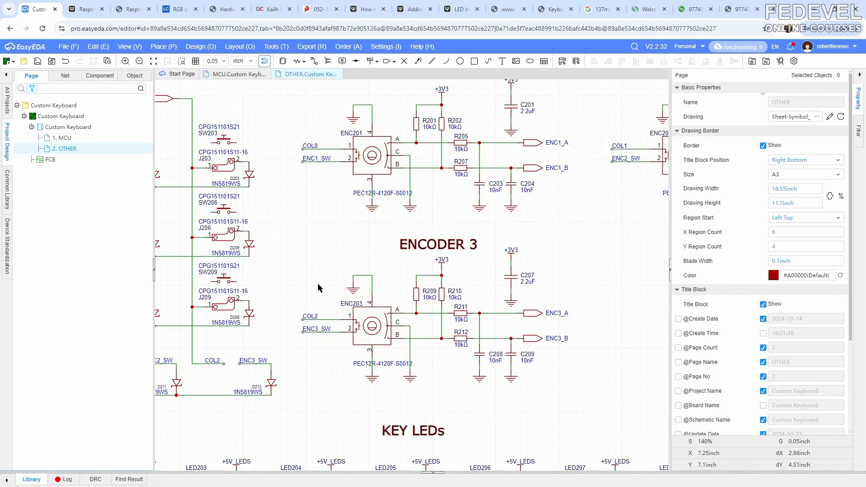
right_drag(295, 313, 547, 106)
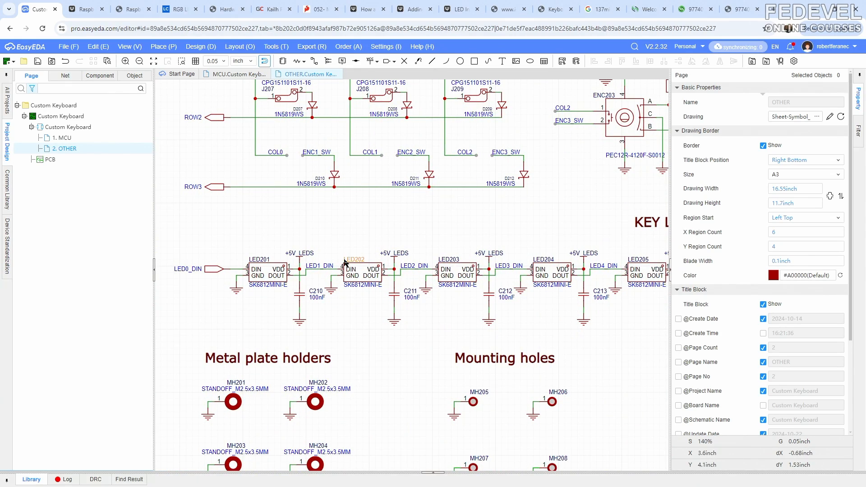
right_drag(576, 228, 264, 244)
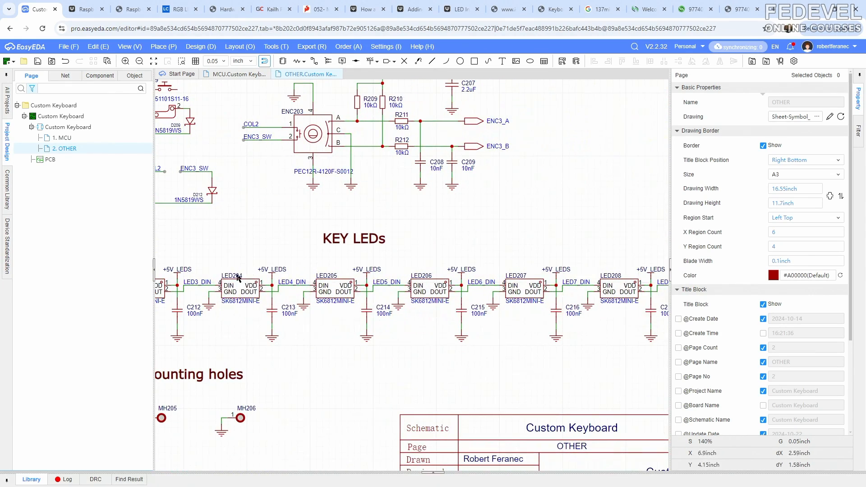
right_drag(564, 241, 393, 233)
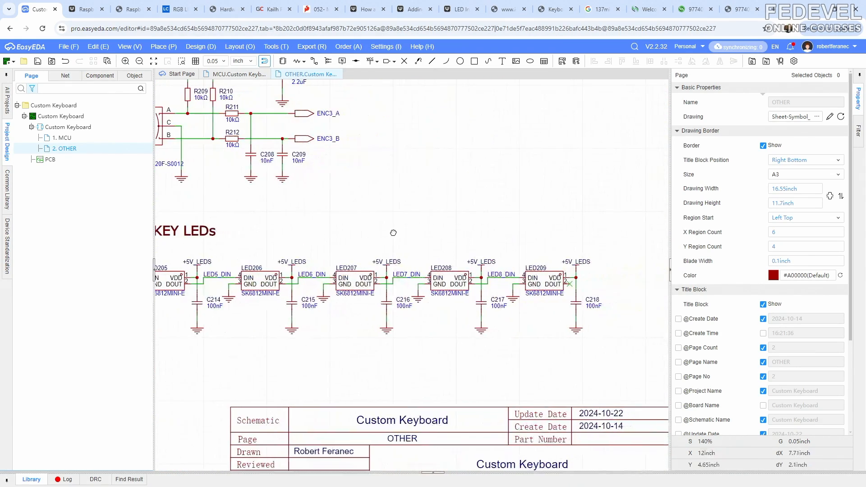
right_drag(307, 327, 639, 152)
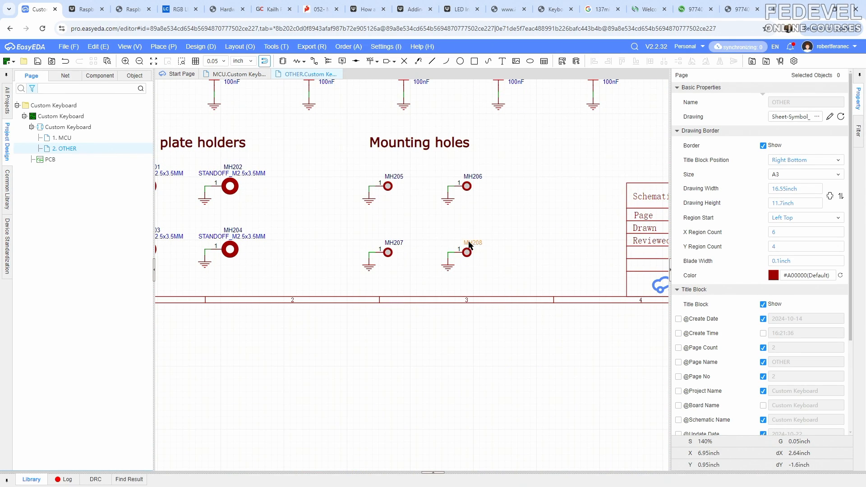
scroll(470, 248, down, 2)
right_drag(478, 88, 443, 396)
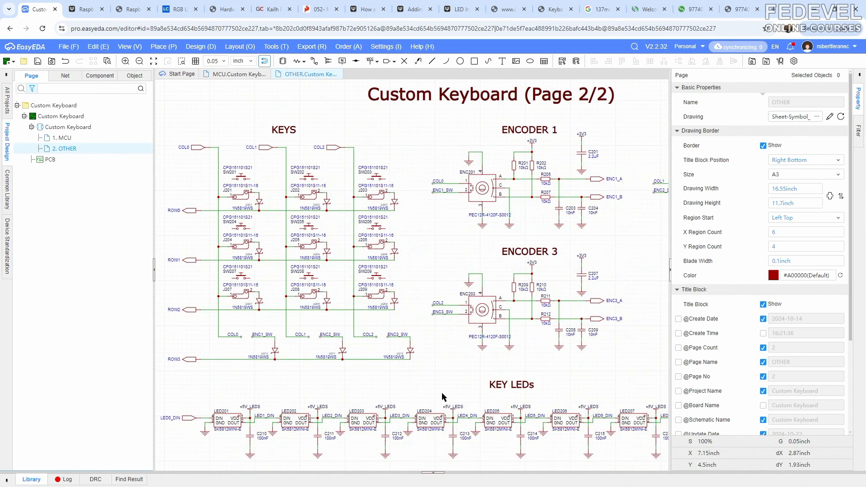
click(130, 47)
click(136, 85)
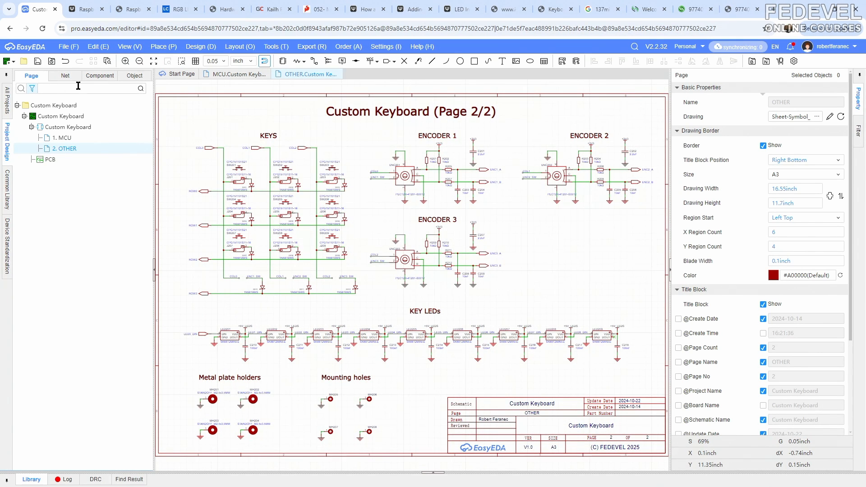
- Run the design rule check on the schematic, clear its results, run it again and close the results
click(198, 47)
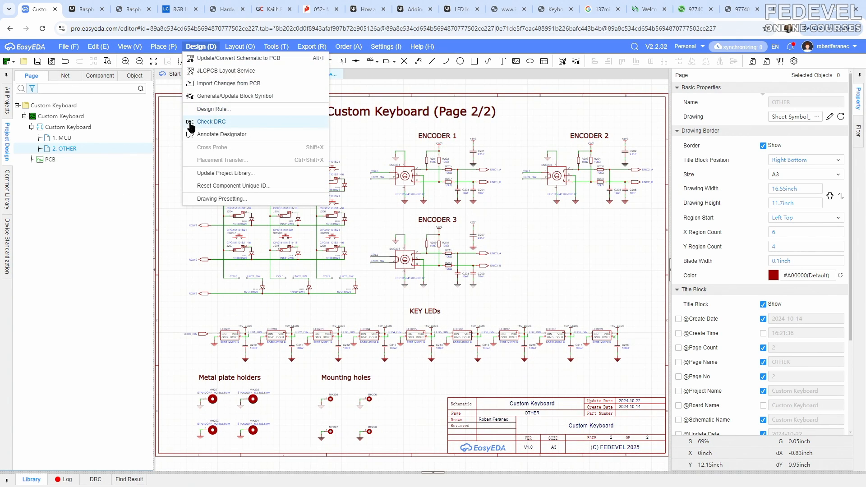
click(232, 122)
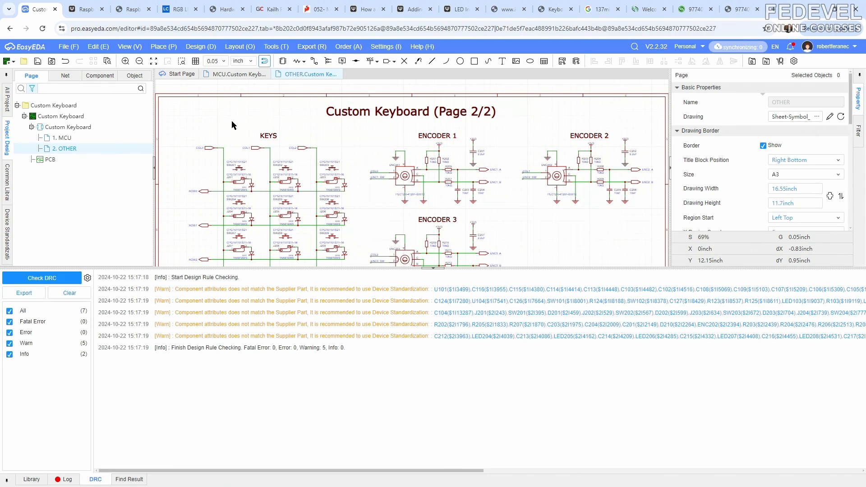
click(68, 294)
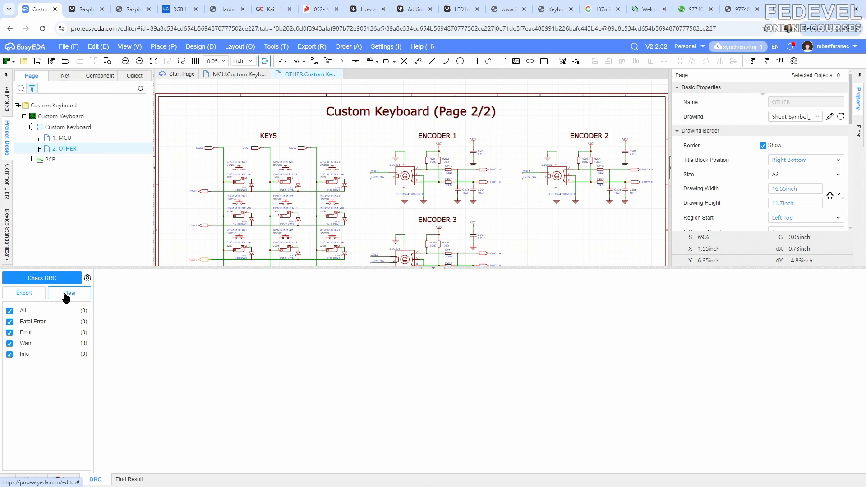
click(39, 279)
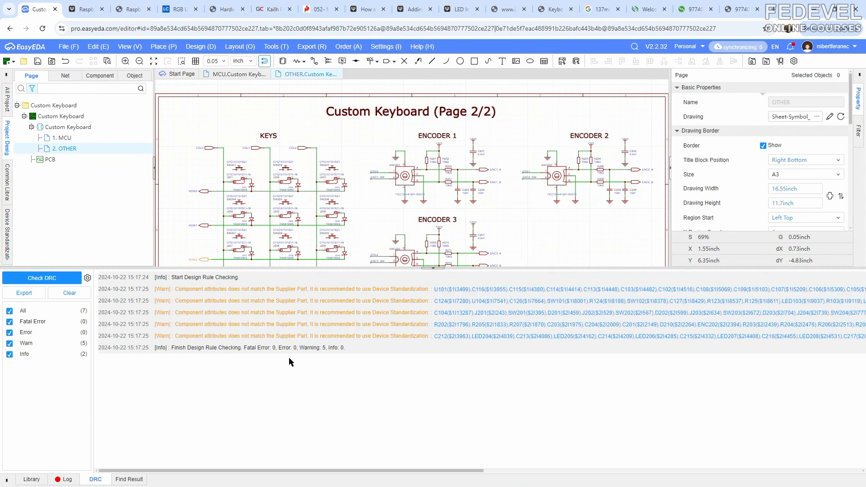
click(433, 268)
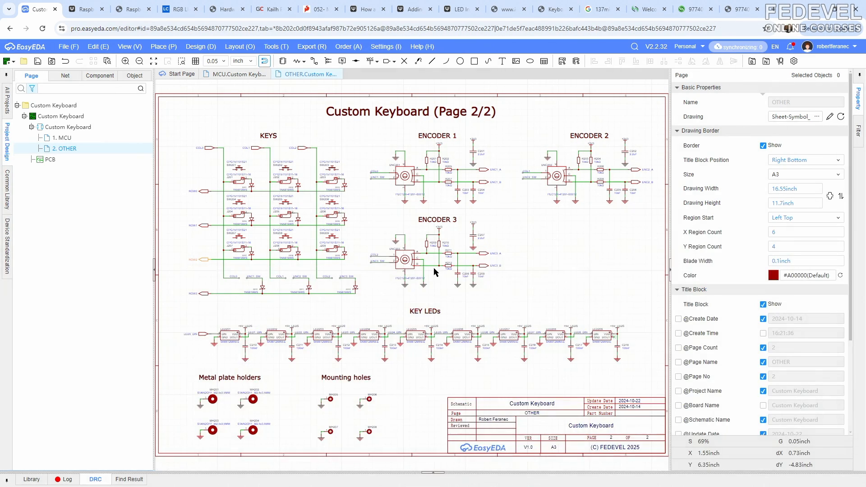
- Update the PCB from the schematic, applying all listed component changes with track nets included, and save the PCB
click(204, 50)
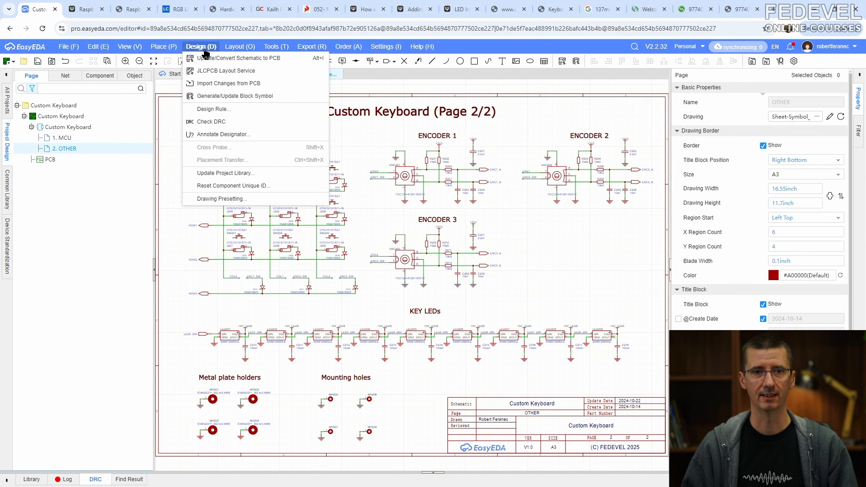
click(266, 63)
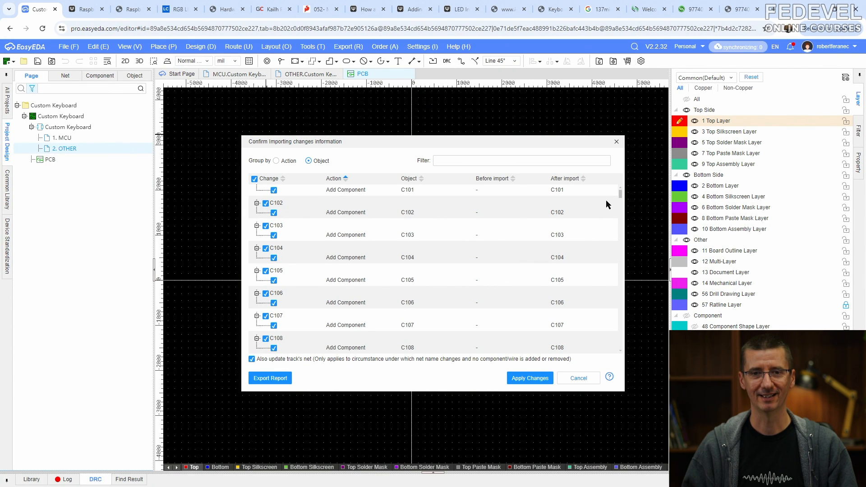
drag(621, 195, 623, 347)
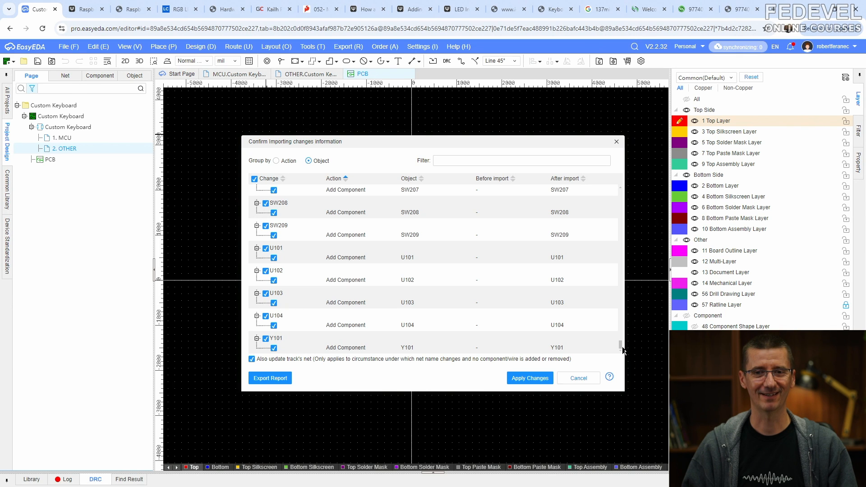
click(532, 378)
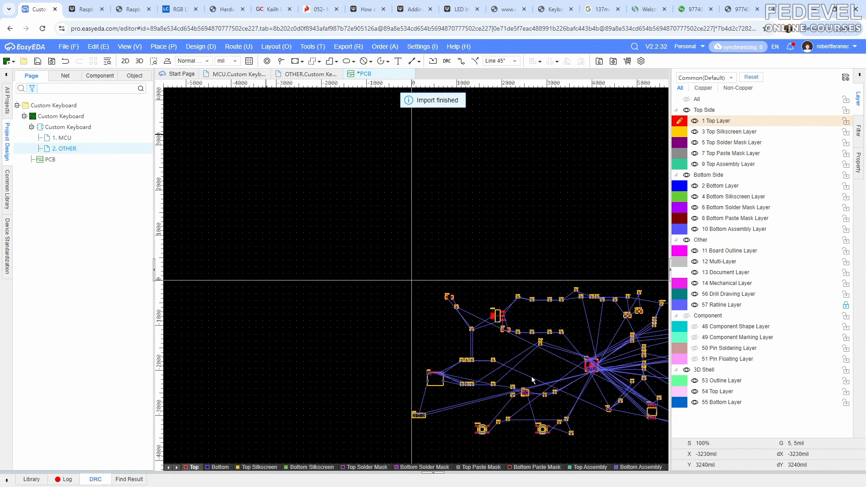
click(125, 47)
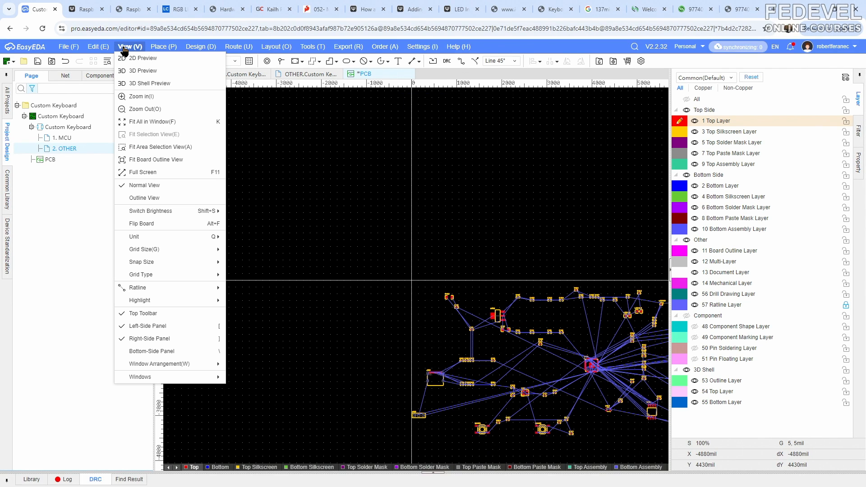
click(136, 109)
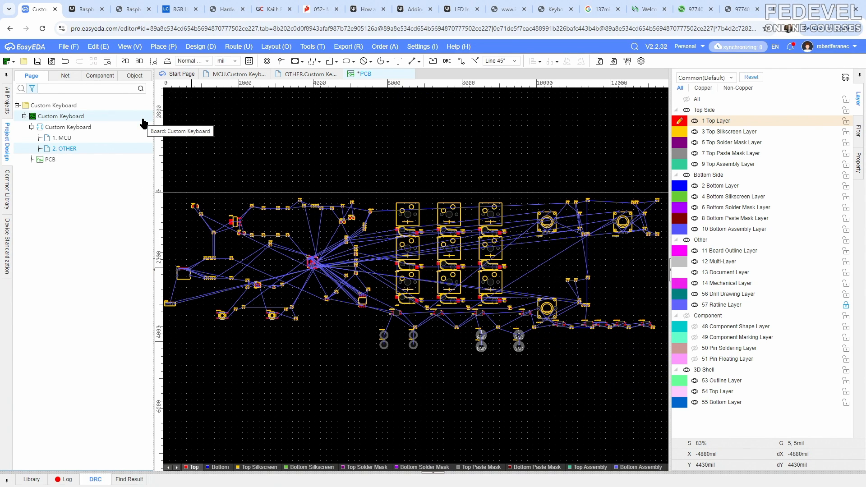
click(38, 62)
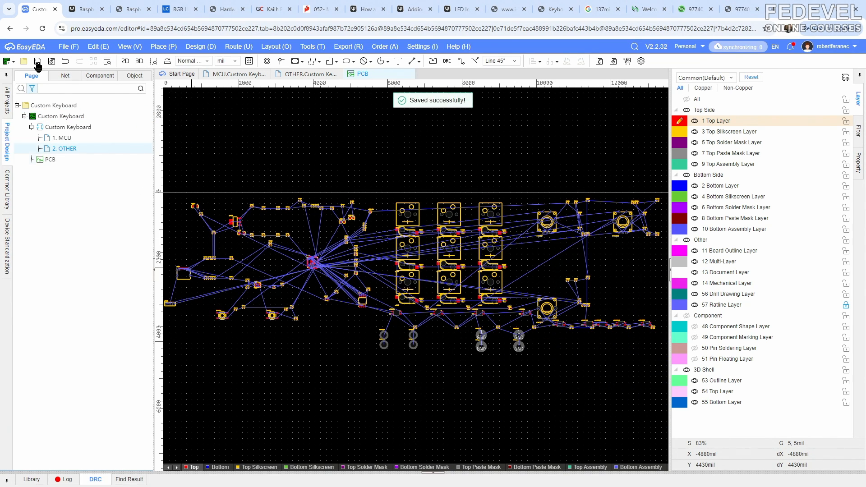
- Open the PCB's 3D preview and examine the key switches, key LEDs and surrounding parts from several angles
click(139, 61)
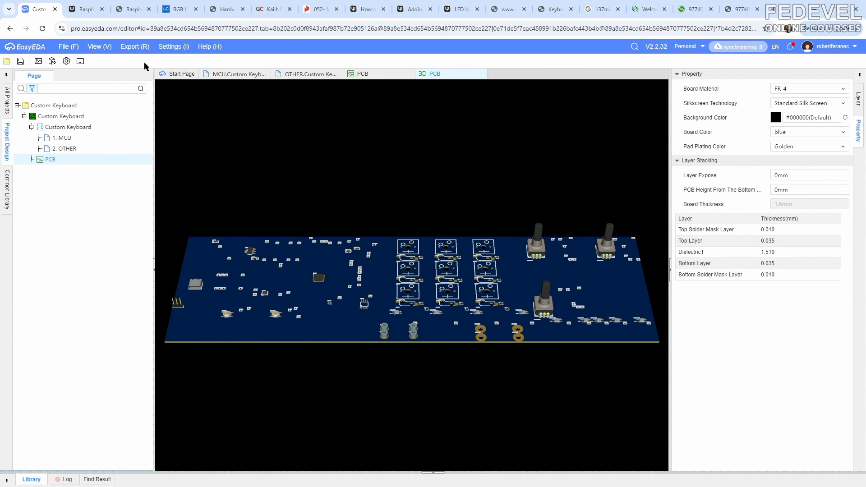
drag(375, 214, 390, 291)
drag(426, 353, 411, 210)
scroll(411, 210, up, 8)
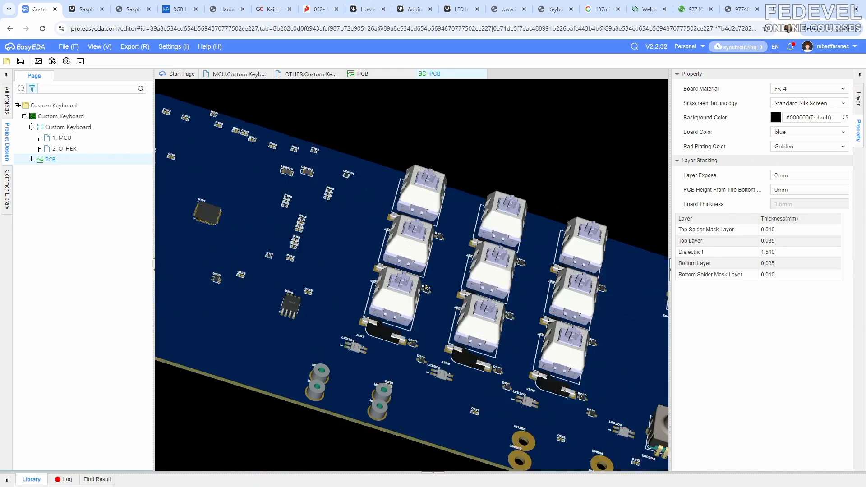
drag(332, 322, 434, 361)
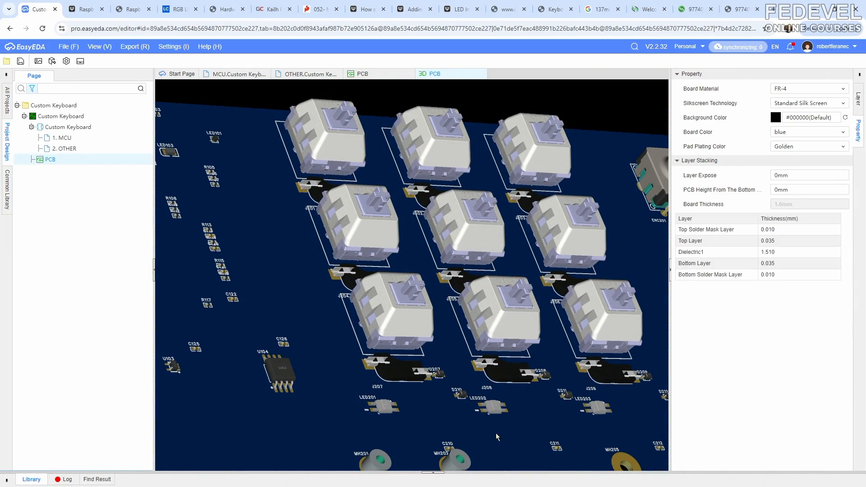
drag(496, 437, 536, 326)
scroll(298, 339, down, 4)
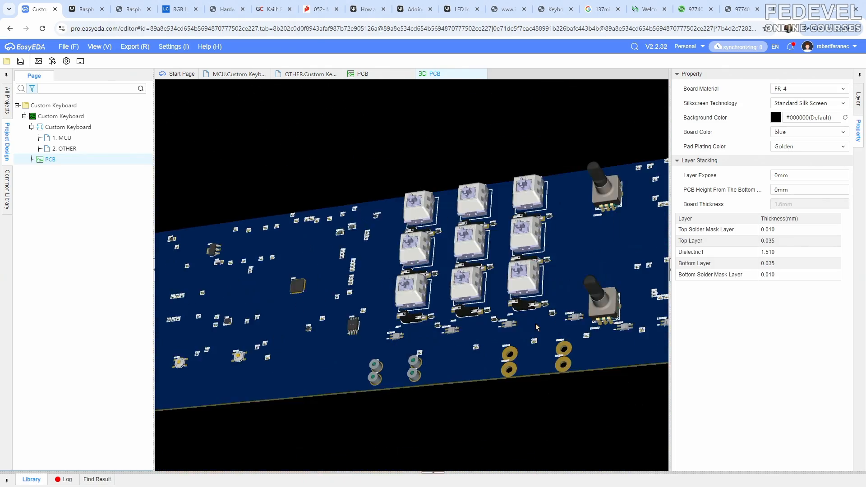
- Examine the MCU area and the neighbouring standoffs in the 3D preview, and close the preview
scroll(536, 323, down, 2)
right_drag(334, 290, 385, 293)
scroll(359, 282, up, 4)
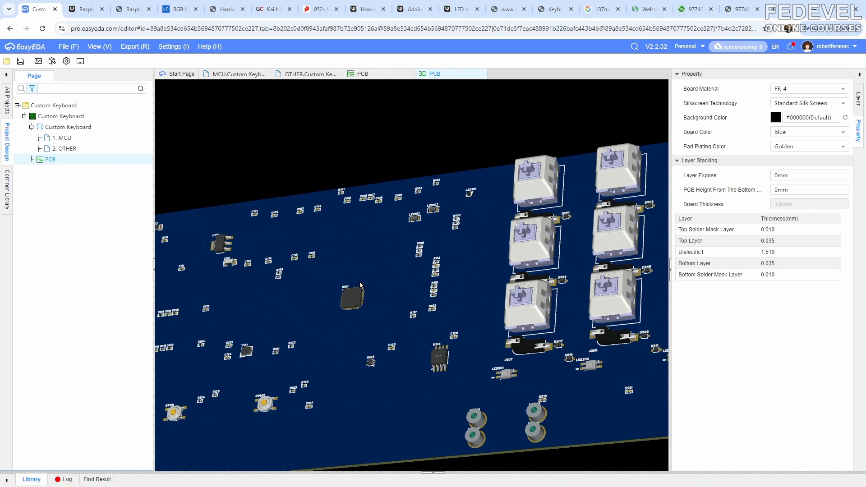
scroll(360, 283, up, 3)
right_drag(310, 312, 227, 239)
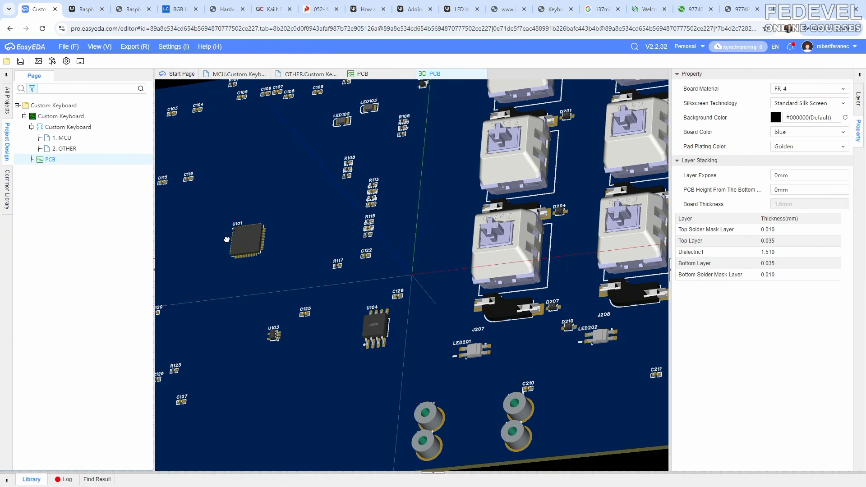
click(483, 75)
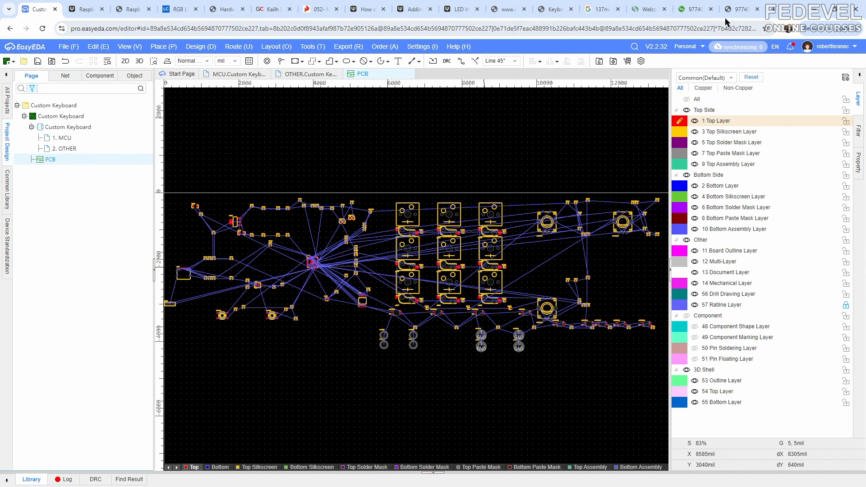
- Close the reference pages no longer needed, from the Farnell standoffs back through the WS2812 datasheet to the QMK keyboard matrix guide
click(737, 9)
click(757, 10)
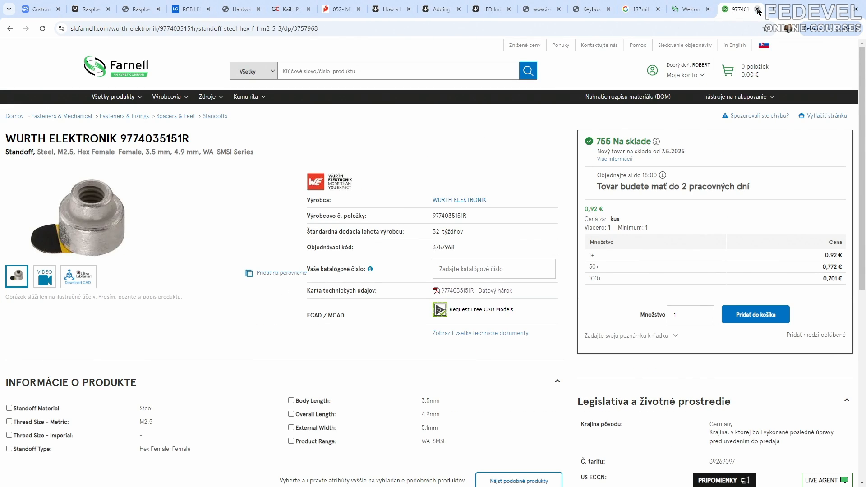
click(757, 9)
click(758, 9)
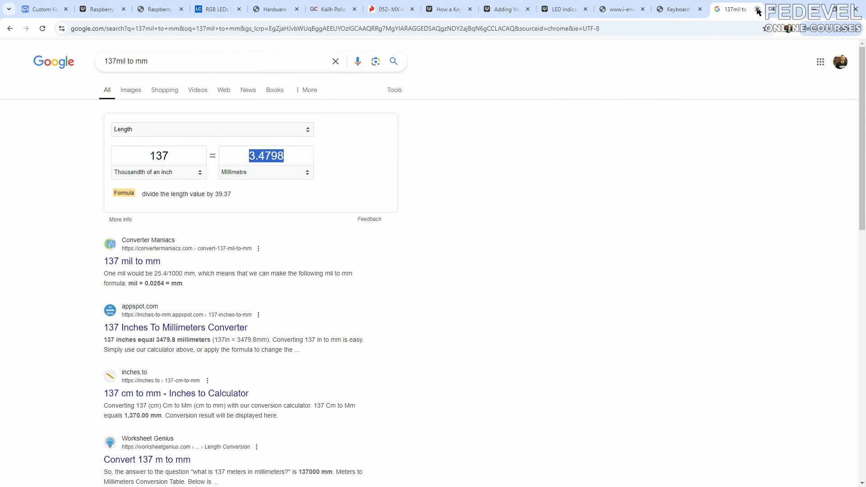
click(757, 10)
click(758, 10)
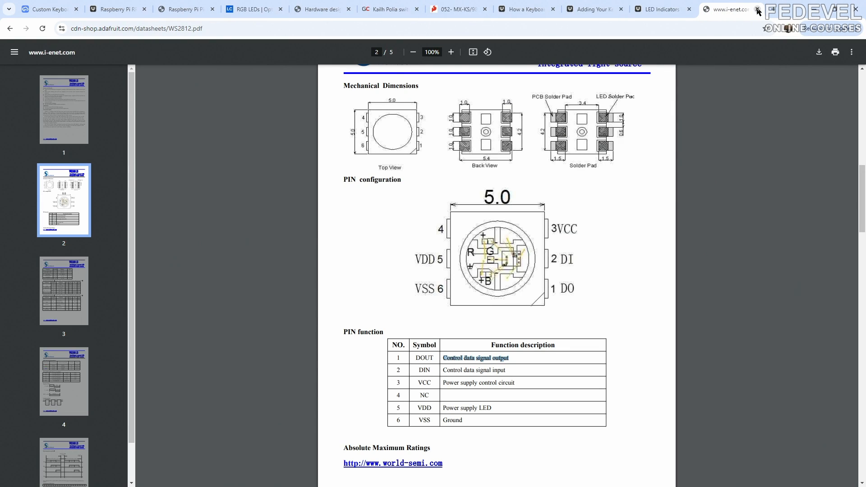
click(757, 10)
click(758, 9)
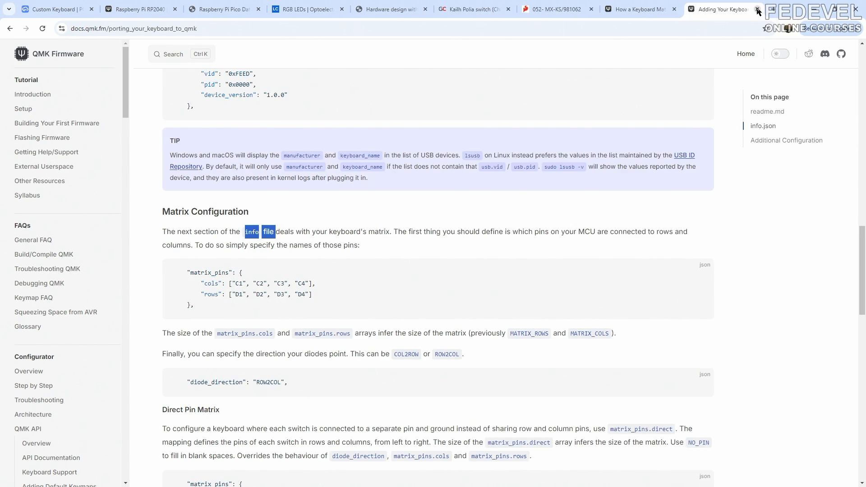
click(757, 9)
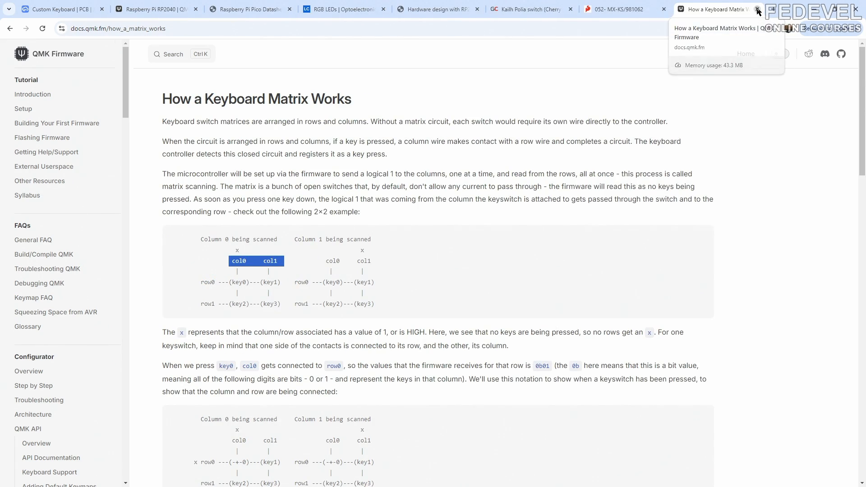
click(757, 10)
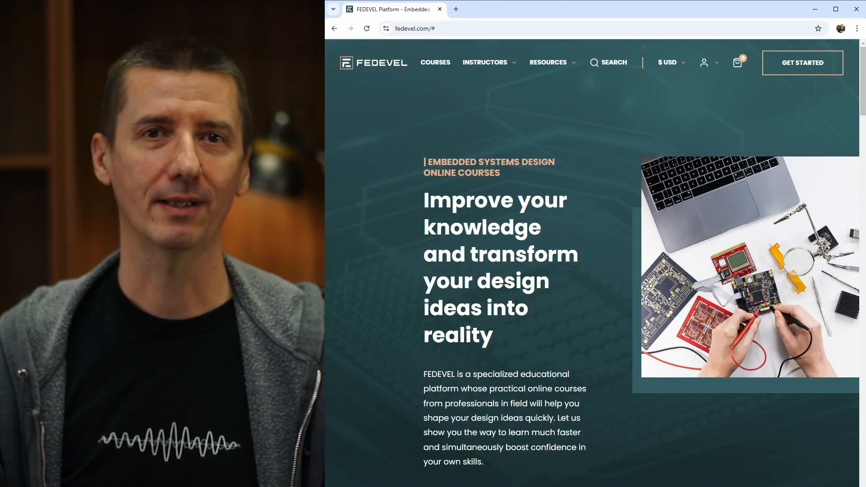
- Browse the full course catalogue on the FEDEVEL website and return to its home page
click(435, 65)
scroll(330, 117, down, 5)
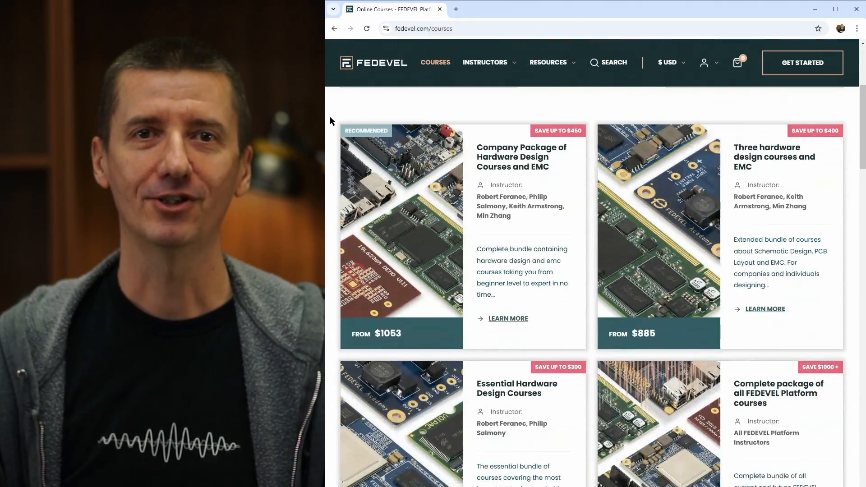
scroll(330, 116, down, 15)
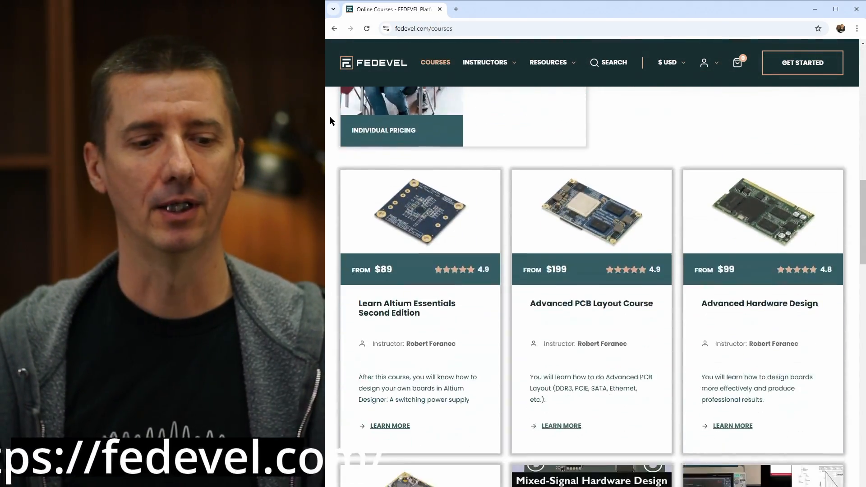
scroll(329, 116, down, 13)
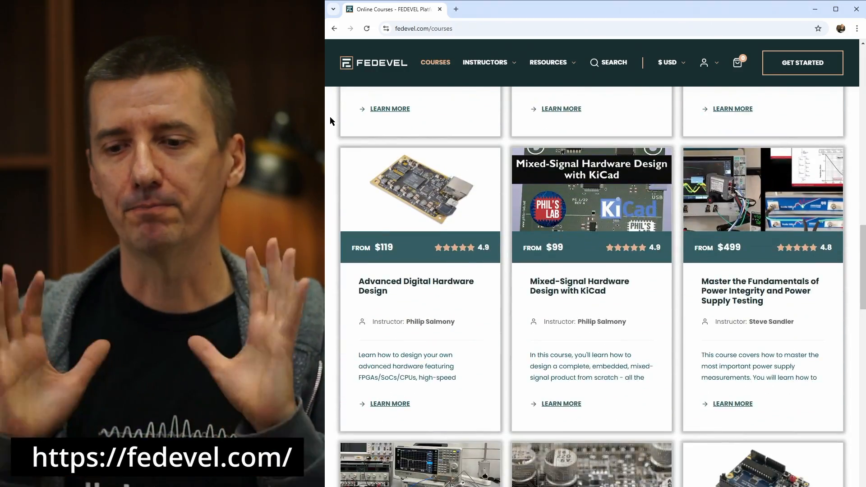
scroll(330, 118, down, 6)
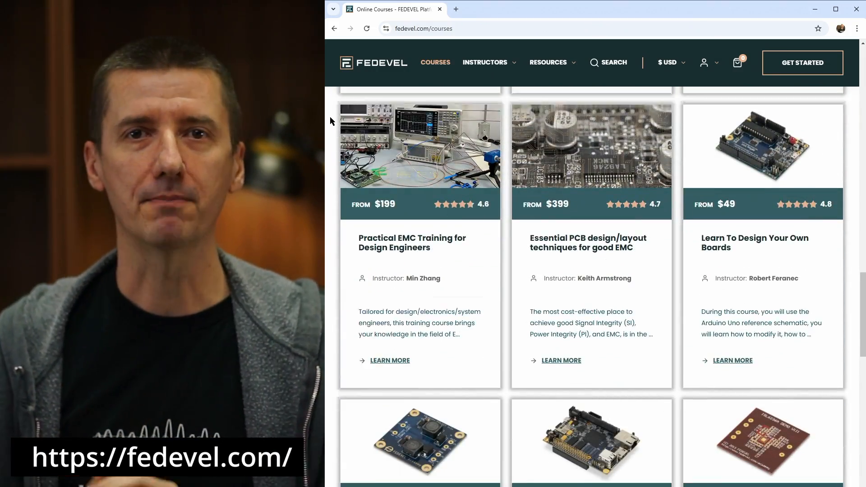
scroll(330, 117, down, 9)
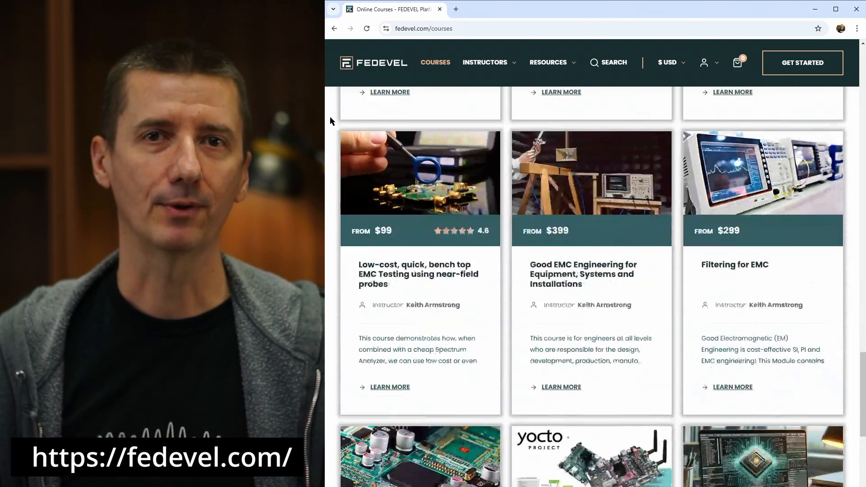
scroll(330, 118, down, 5)
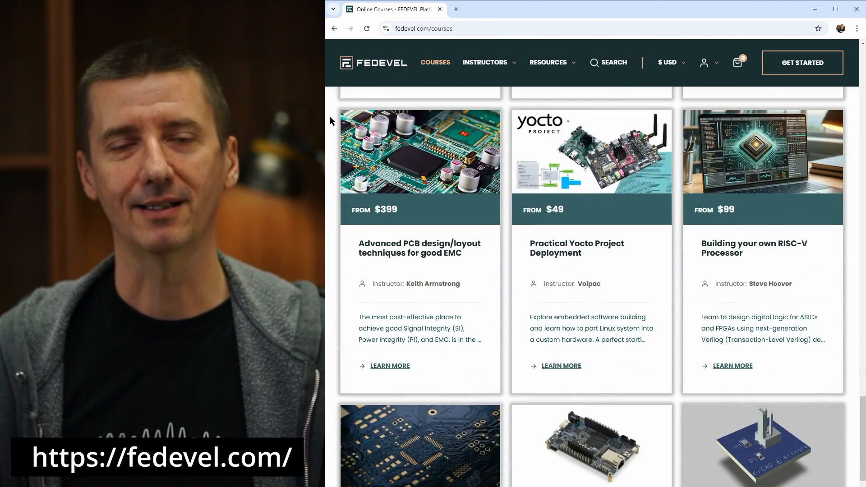
scroll(330, 118, down, 6)
scroll(330, 118, down, 7)
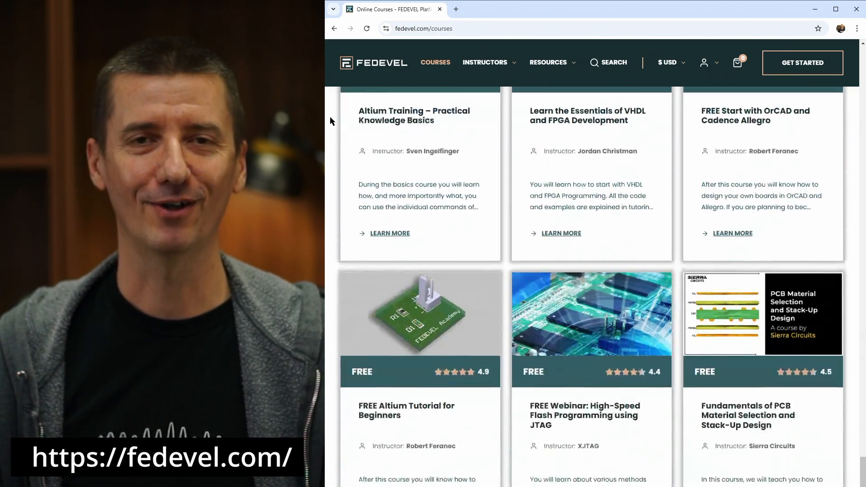
scroll(330, 119, down, 6)
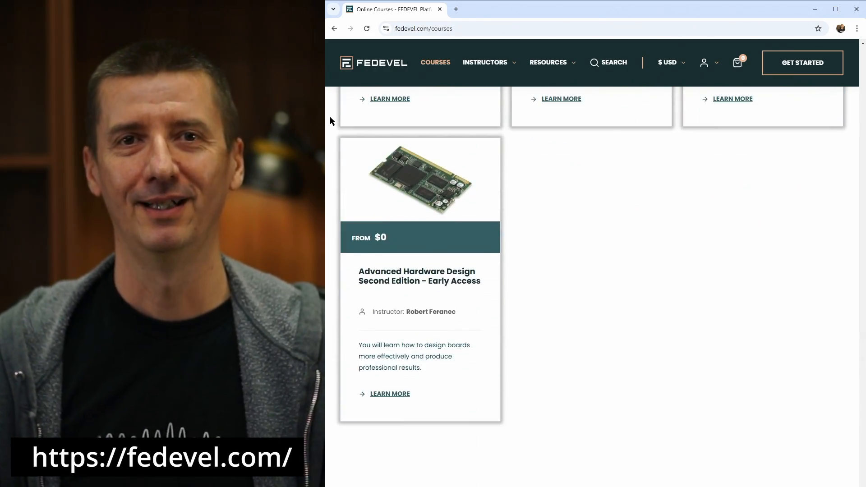
click(365, 65)
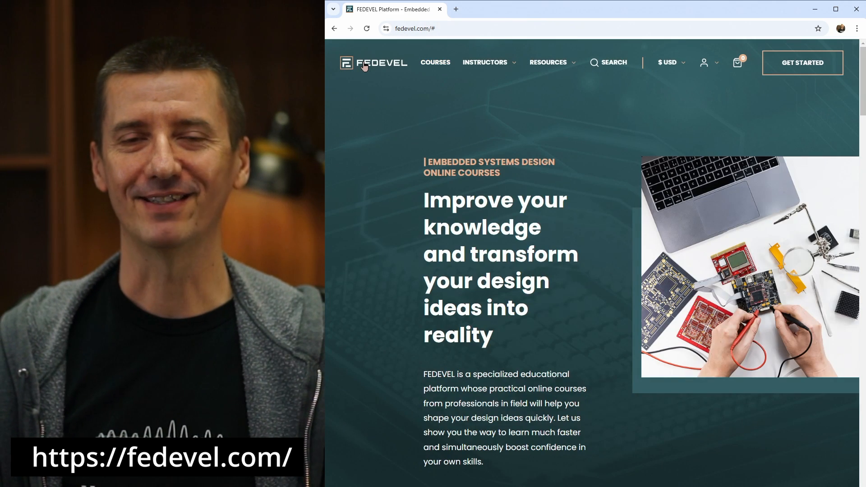